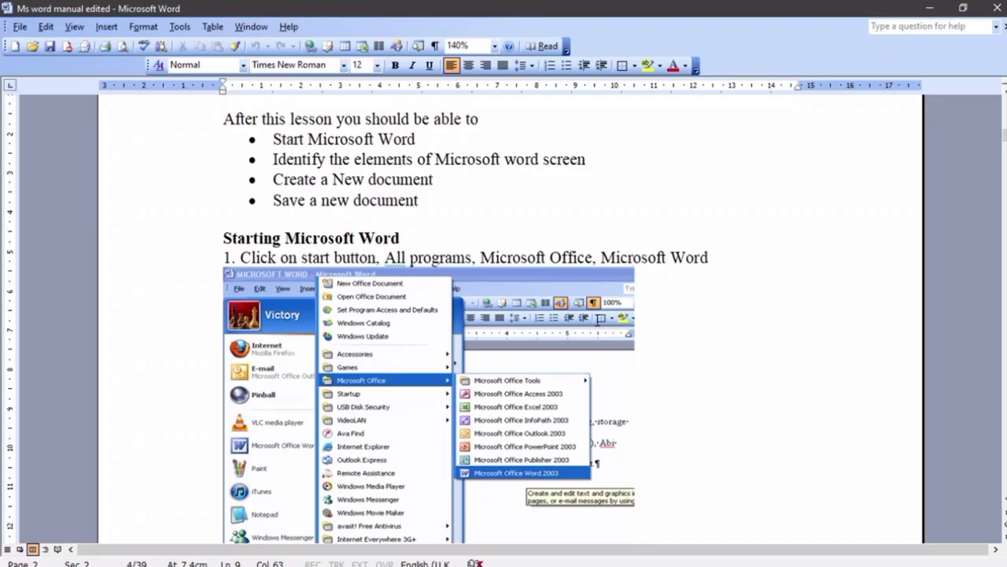
Scroll through the manual from Lesson One down to the labelled Word screen diagram on page 3
scroll(619, 273, up, 1)
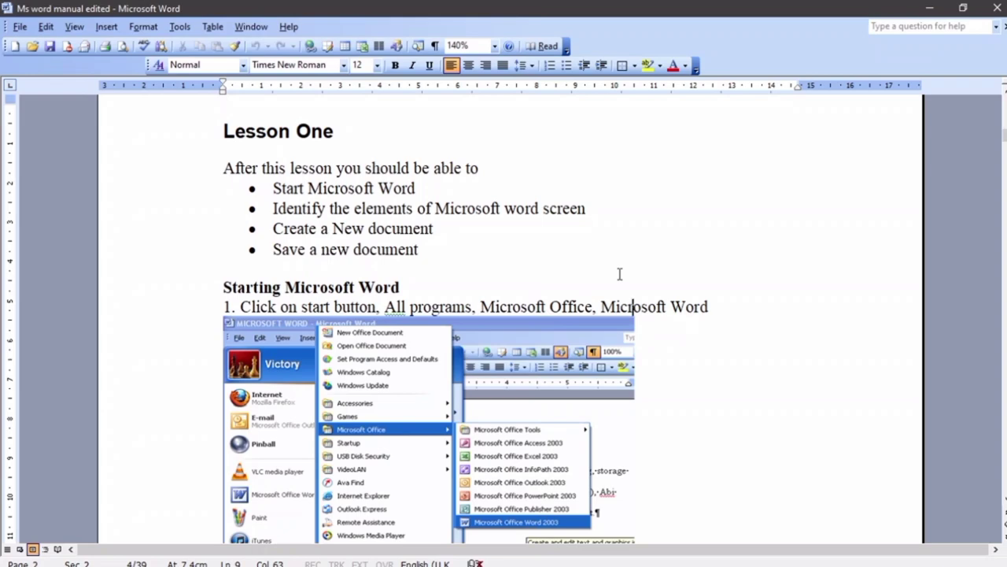
scroll(619, 273, down, 3)
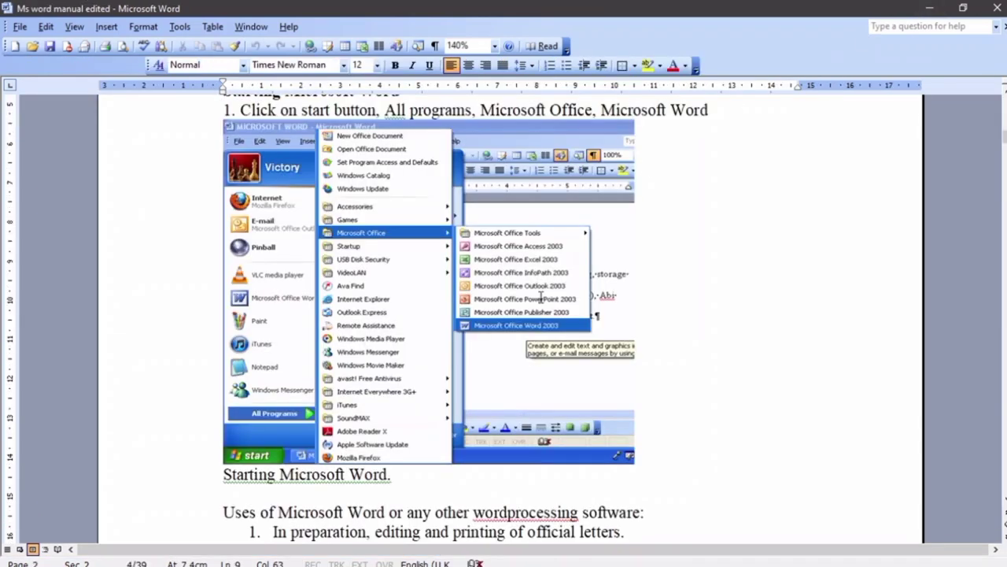
scroll(543, 295, down, 5)
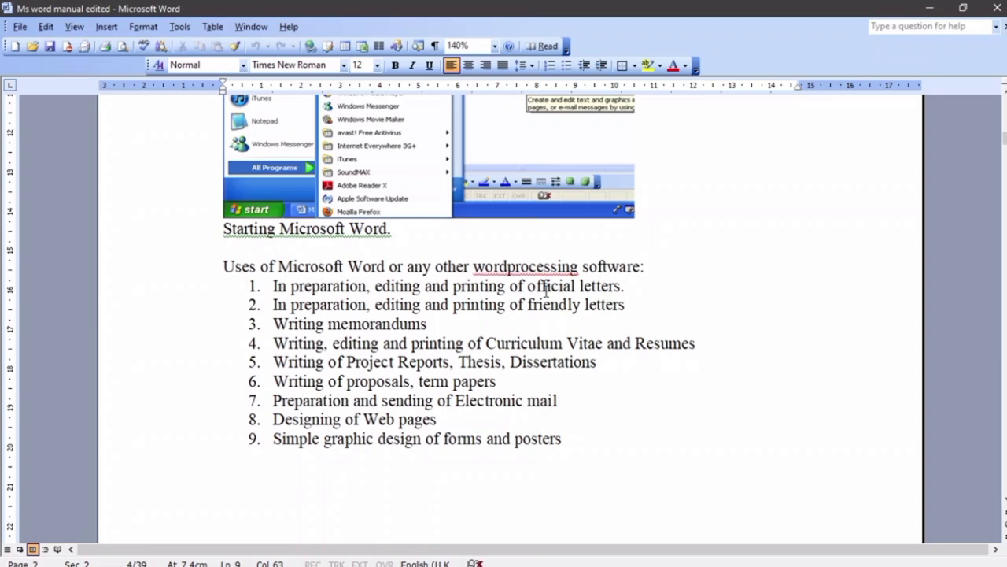
scroll(565, 228, down, 8)
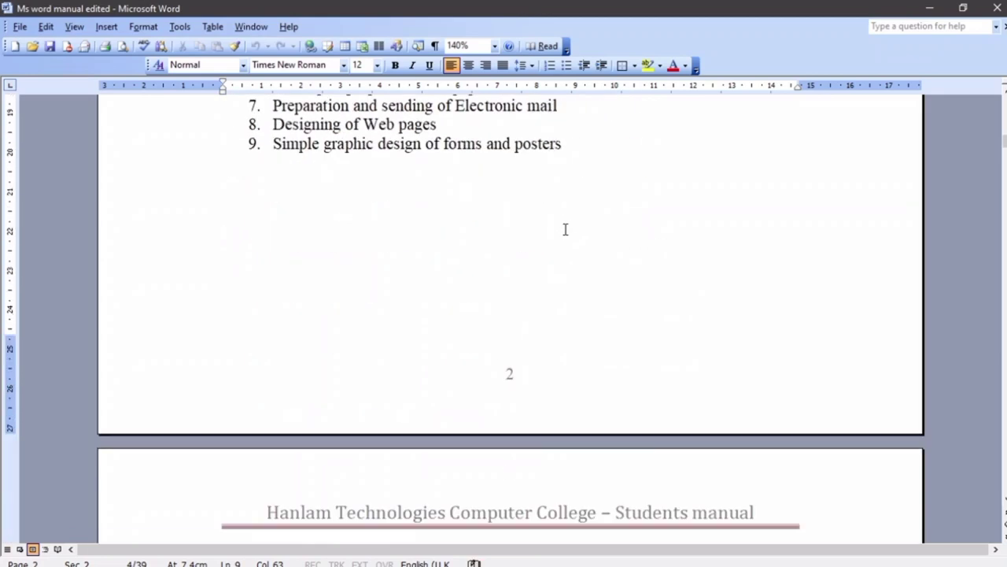
scroll(565, 227, down, 8)
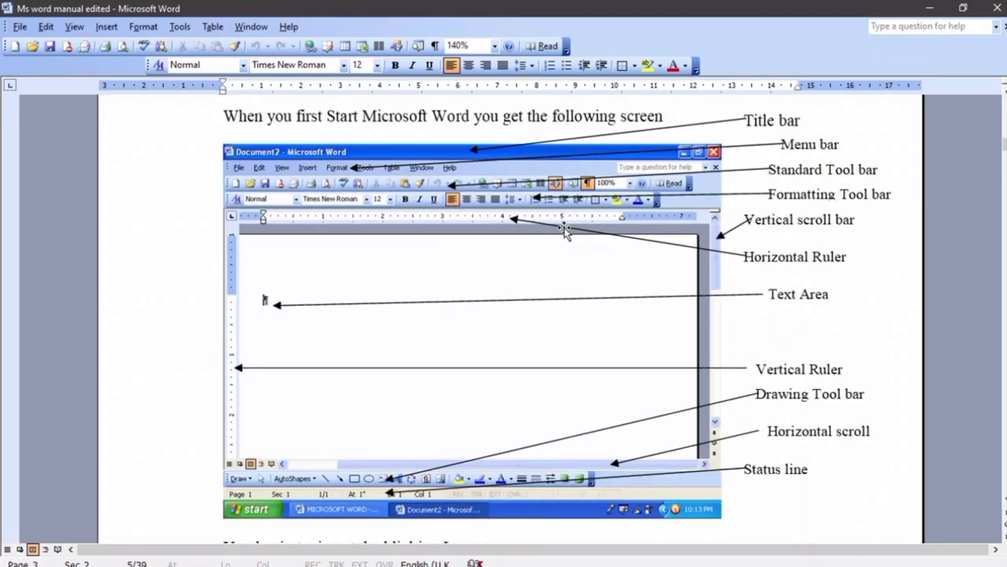
Scroll up and down around the page 3 diagram of the Word start screen
scroll(565, 228, up, 1)
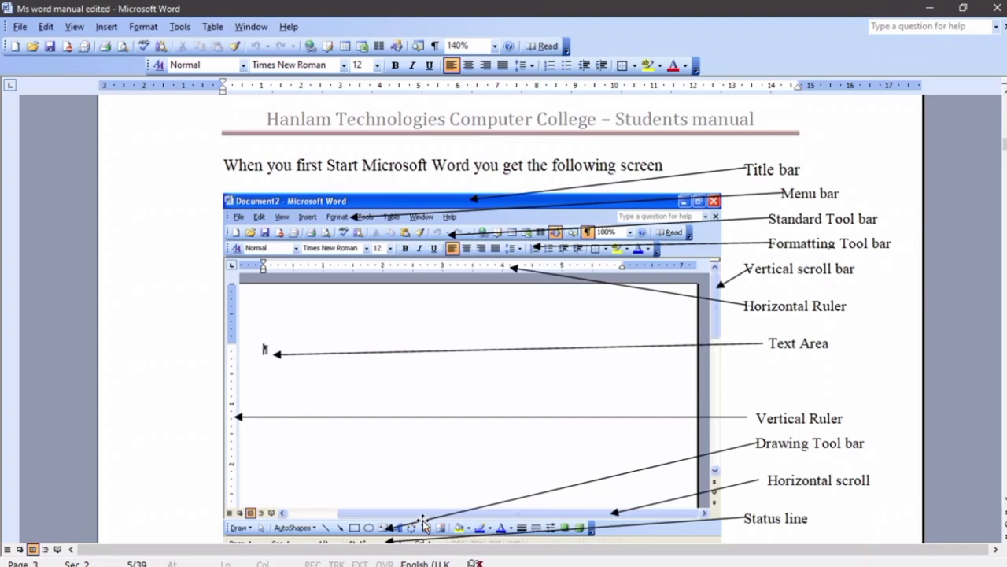
scroll(423, 521, down, 1)
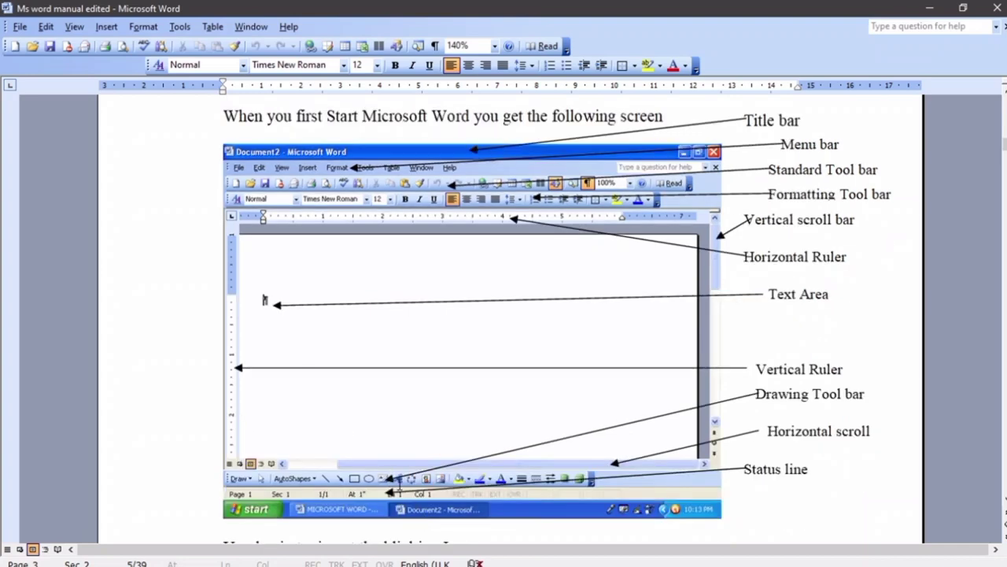
scroll(594, 294, down, 2)
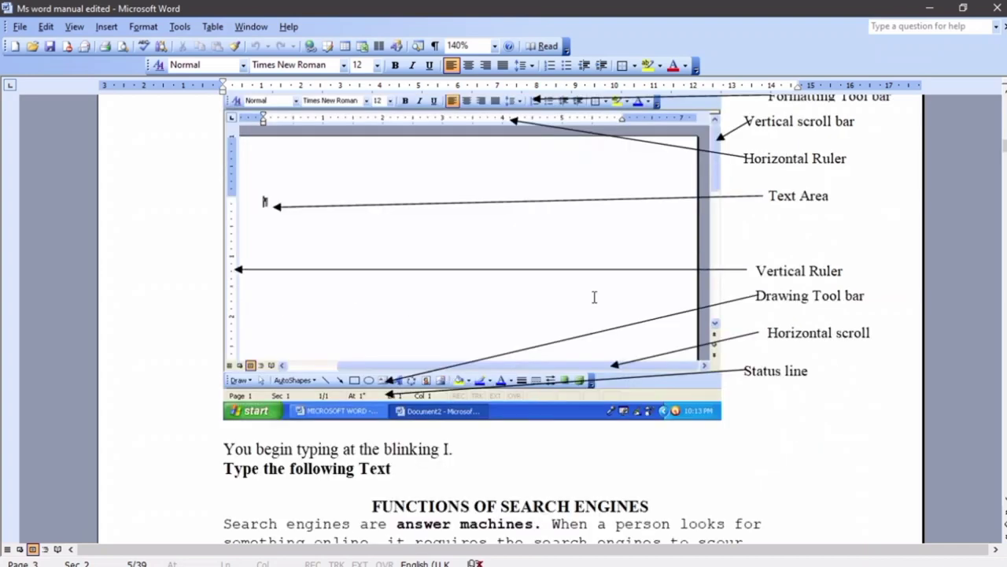
scroll(588, 296, up, 2)
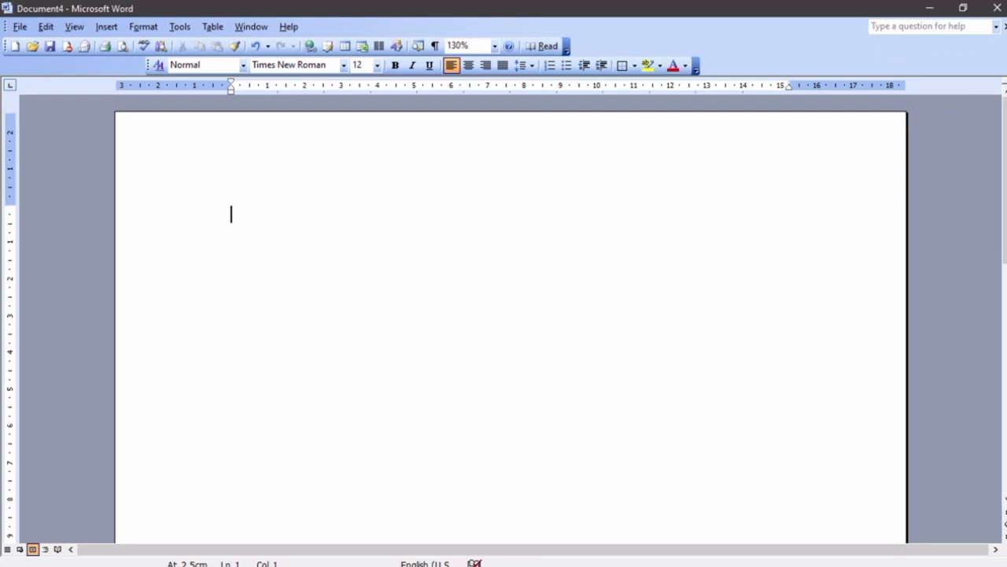
Type 'Functions of search engine' as the first line of the blank document, then open the File menu
text(Functi)
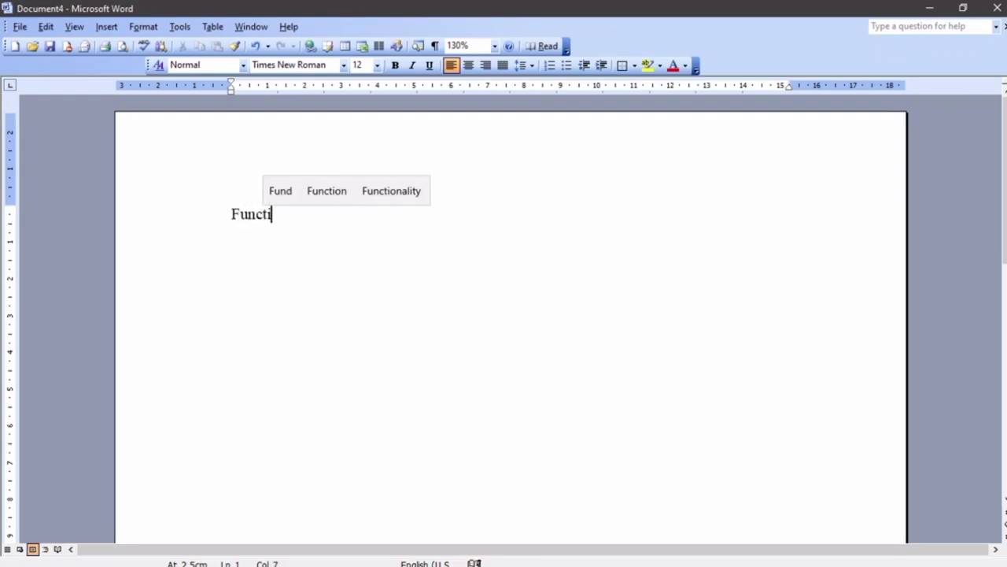
text(ons of se)
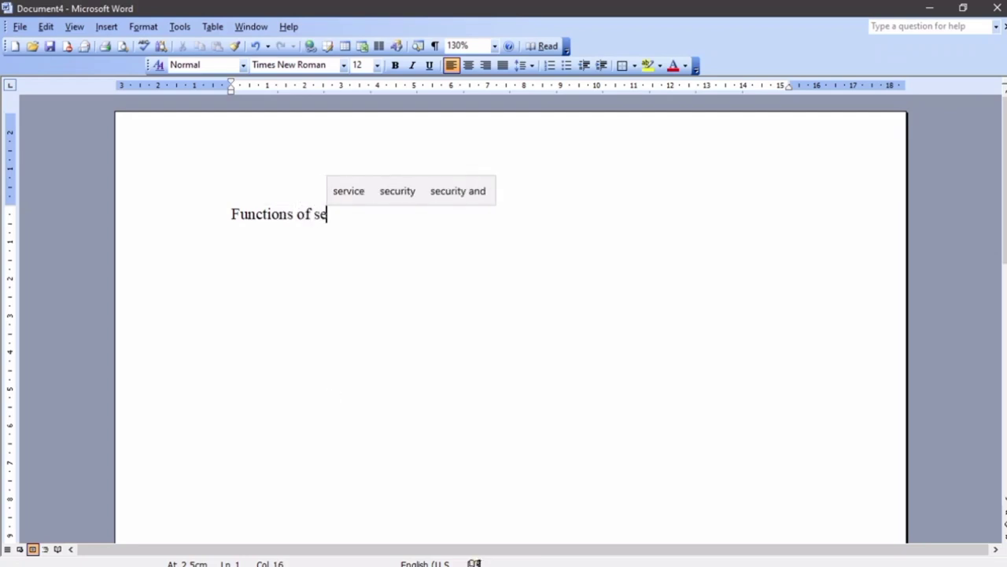
text(arch en)
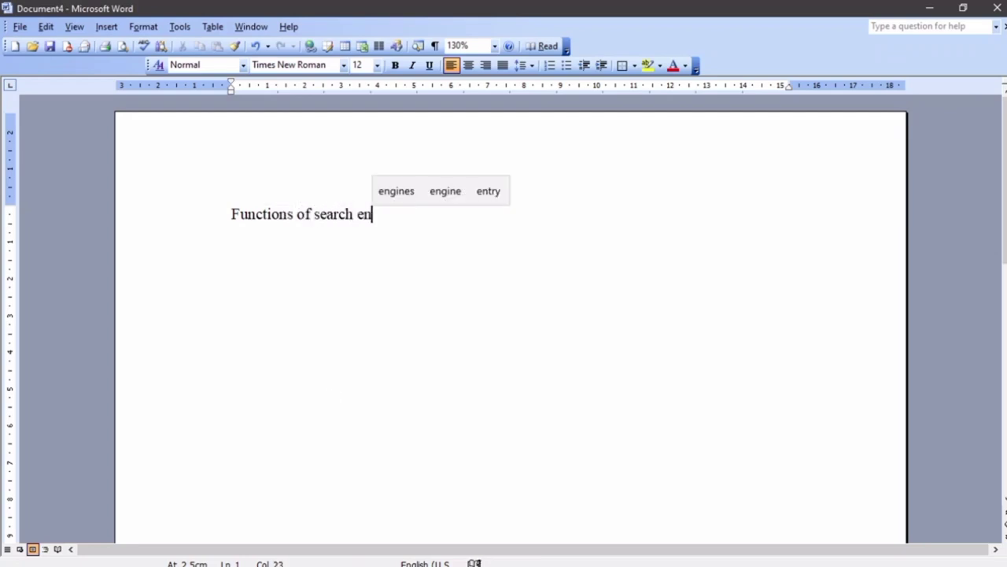
text(gine)
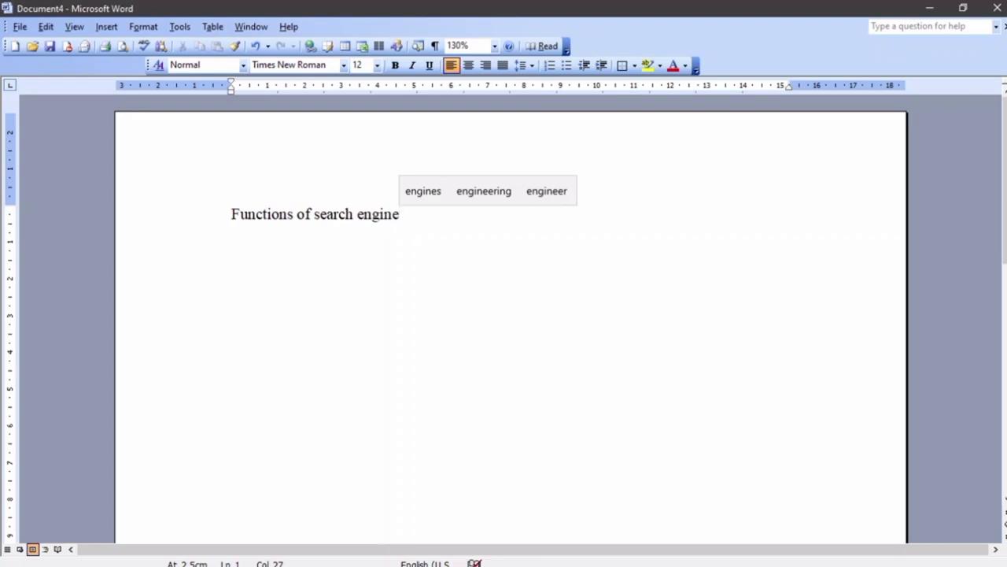
click(24, 26)
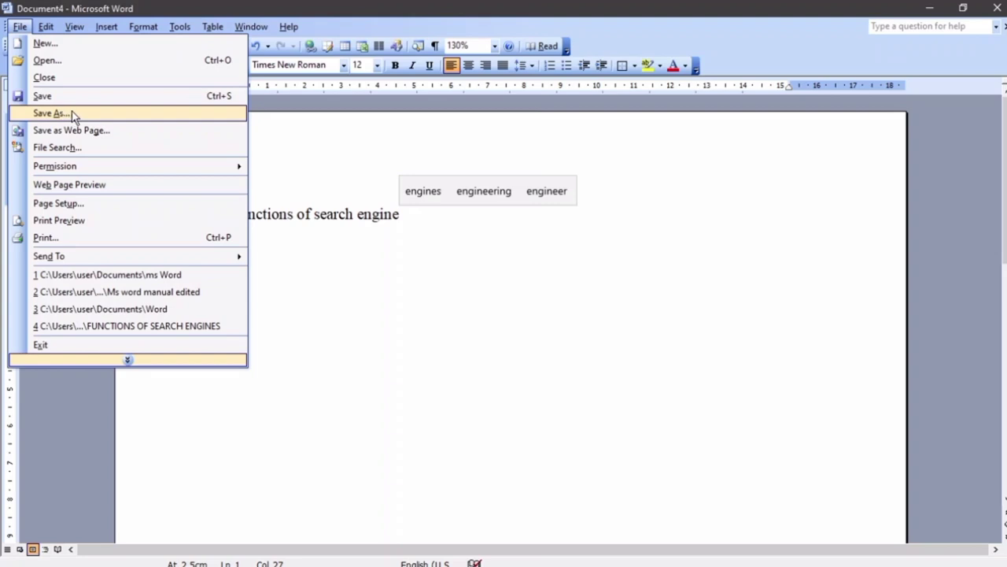
Save the document with Save As under the name 'Functions of search engine' in Documents
click(74, 114)
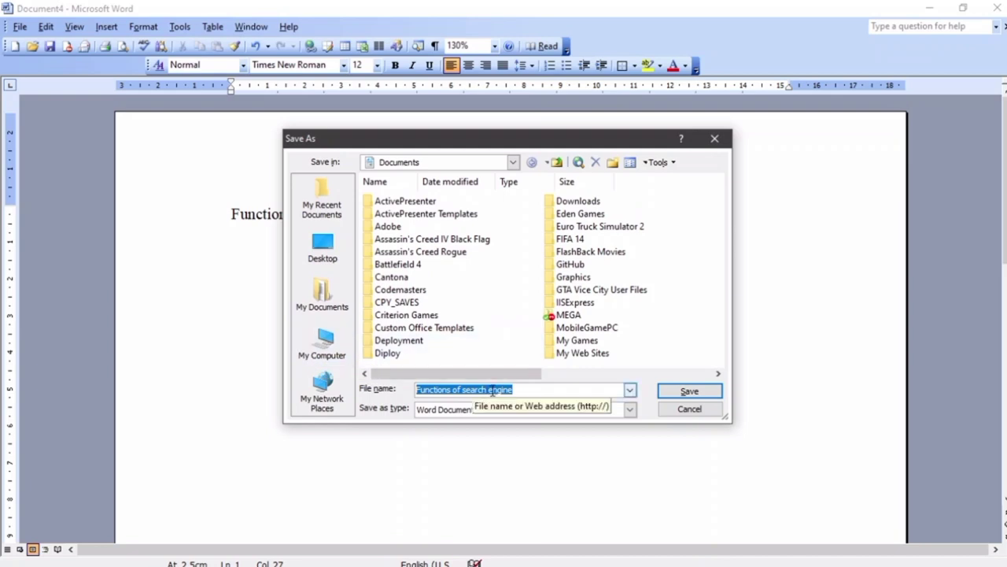
click(689, 391)
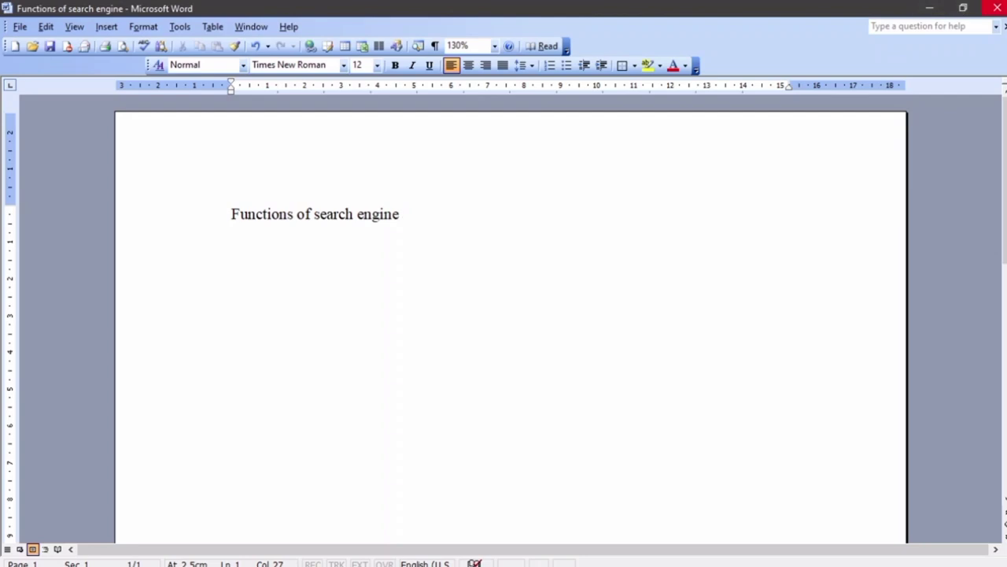
Close Word, refresh the desktop, and relaunch Microsoft Office Word 2003 maximized
click(997, 7)
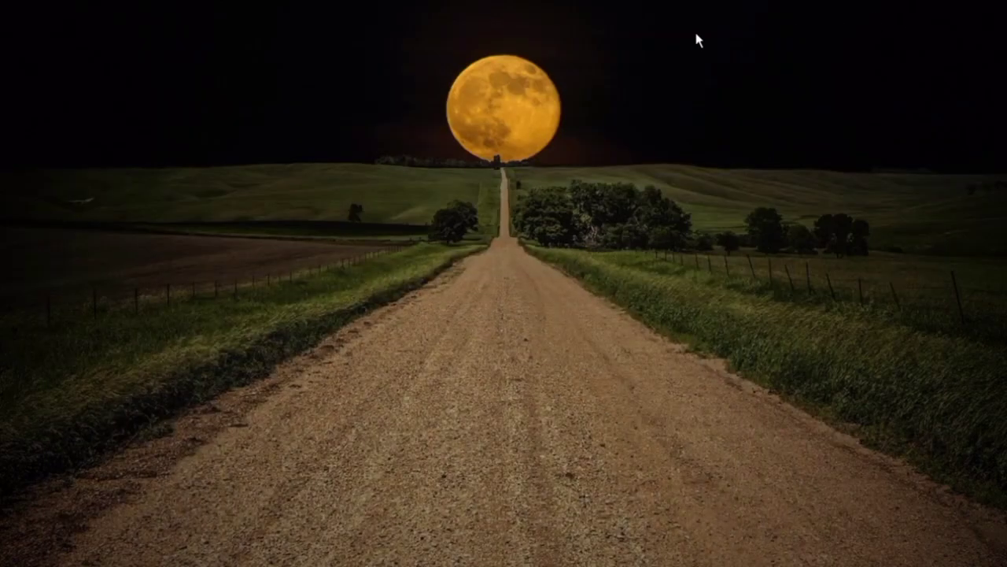
right_click(696, 35)
click(723, 75)
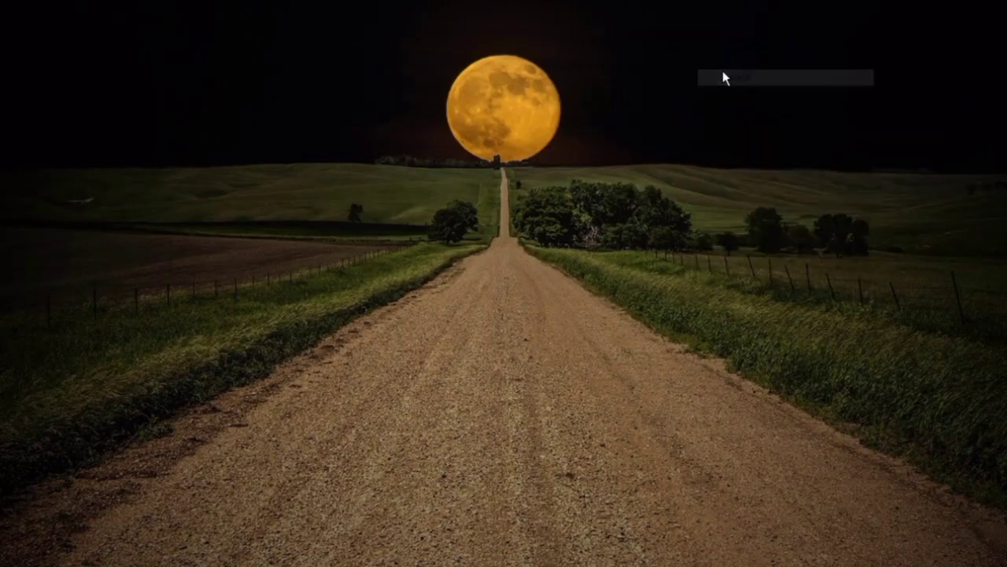
mouse_move(12, 560)
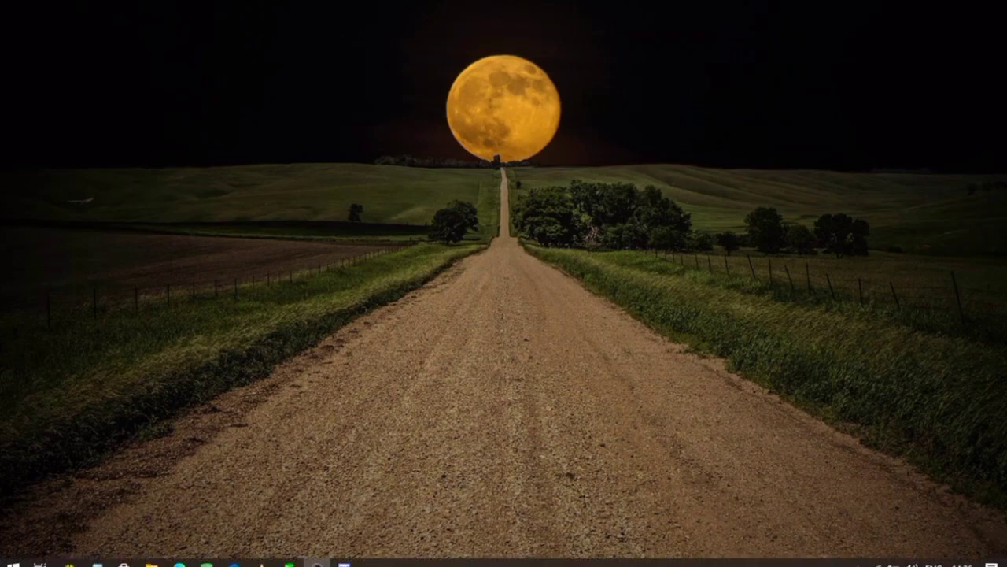
click(12, 560)
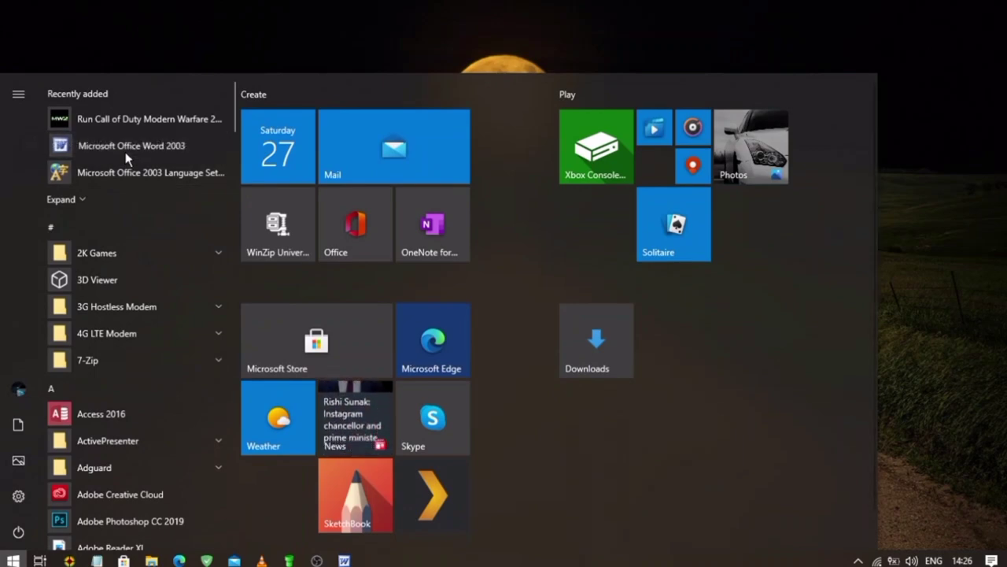
click(125, 152)
click(547, 67)
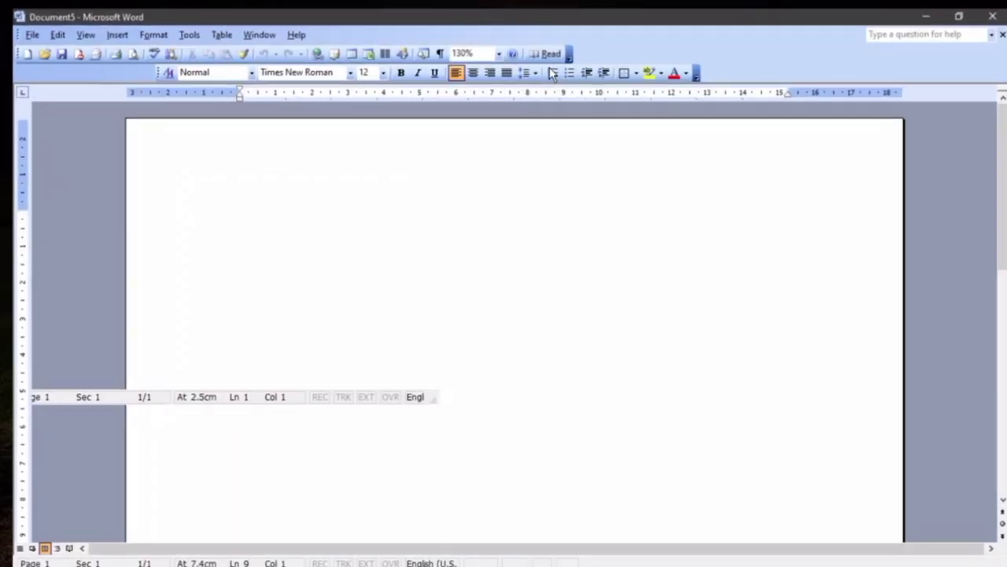
Reopen 'Functions of search engine' from the recent files list, then minimize and restore Word
click(18, 27)
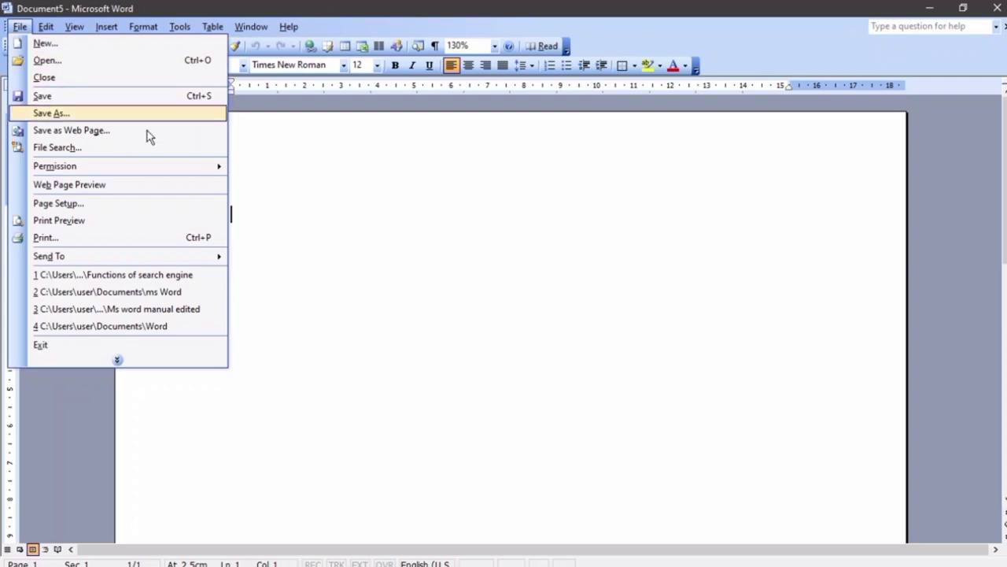
click(126, 277)
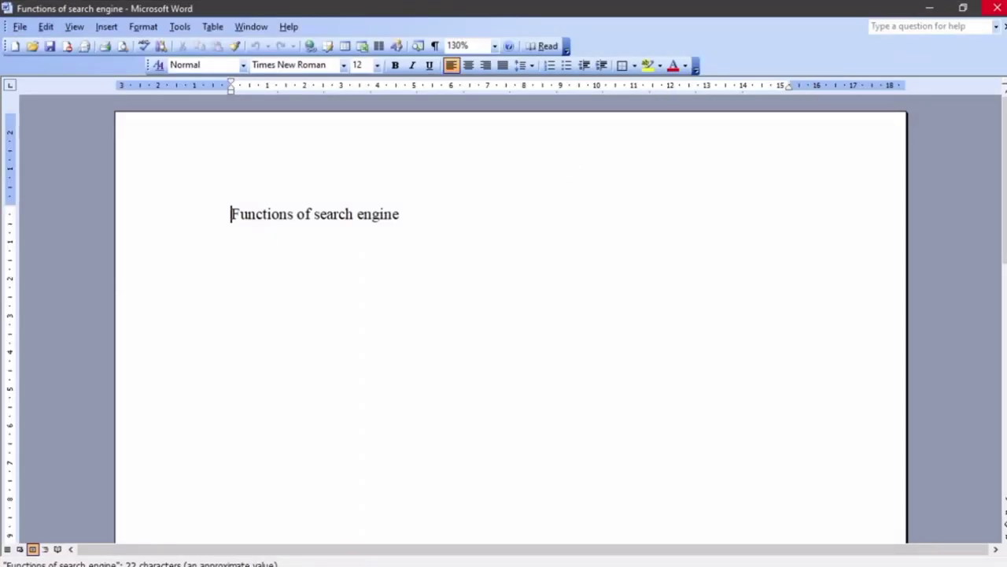
click(990, 8)
mouse_move(338, 557)
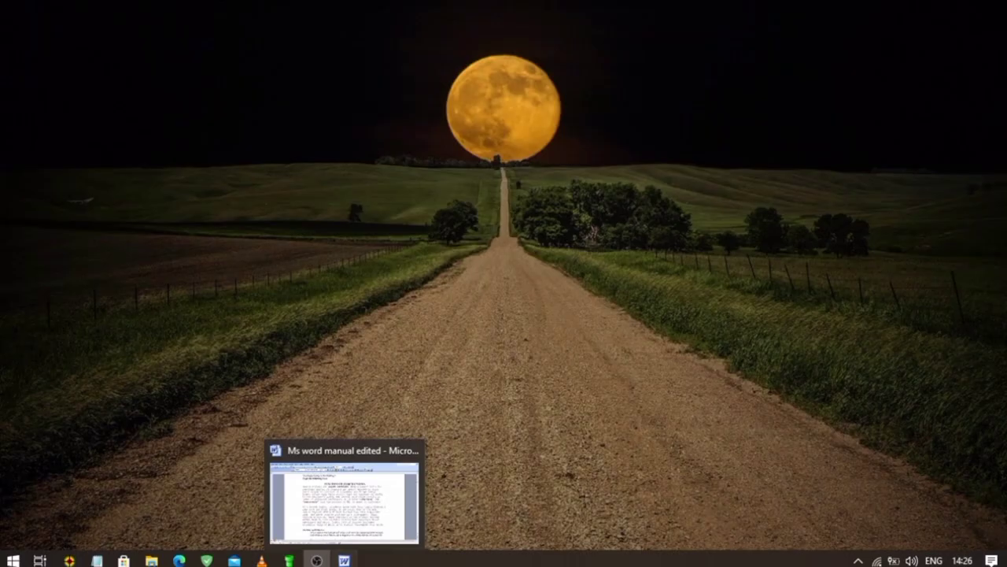
click(307, 445)
Start a new blank document, then open 'Functions of search engine' from Documents via the Open dialog
click(16, 49)
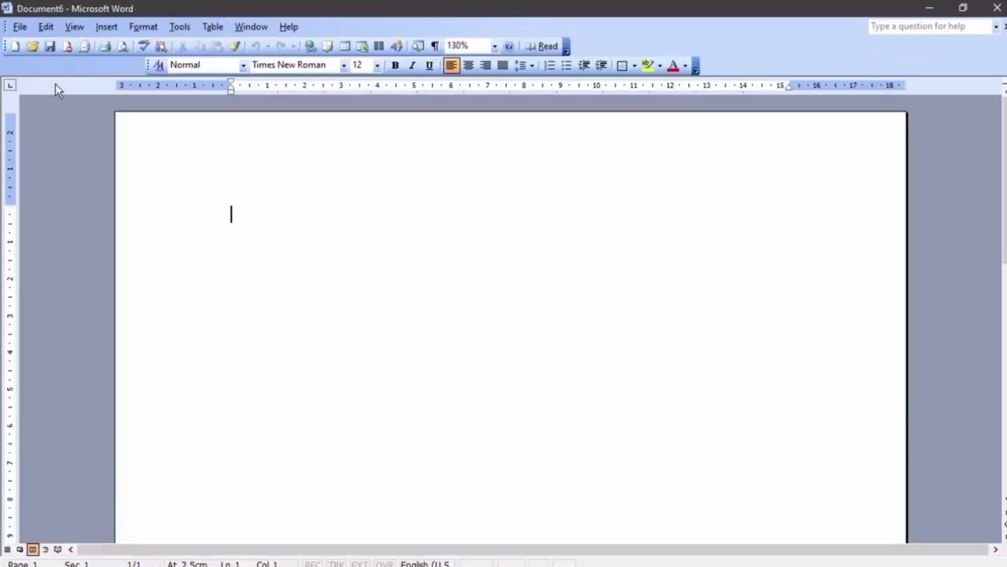
click(20, 27)
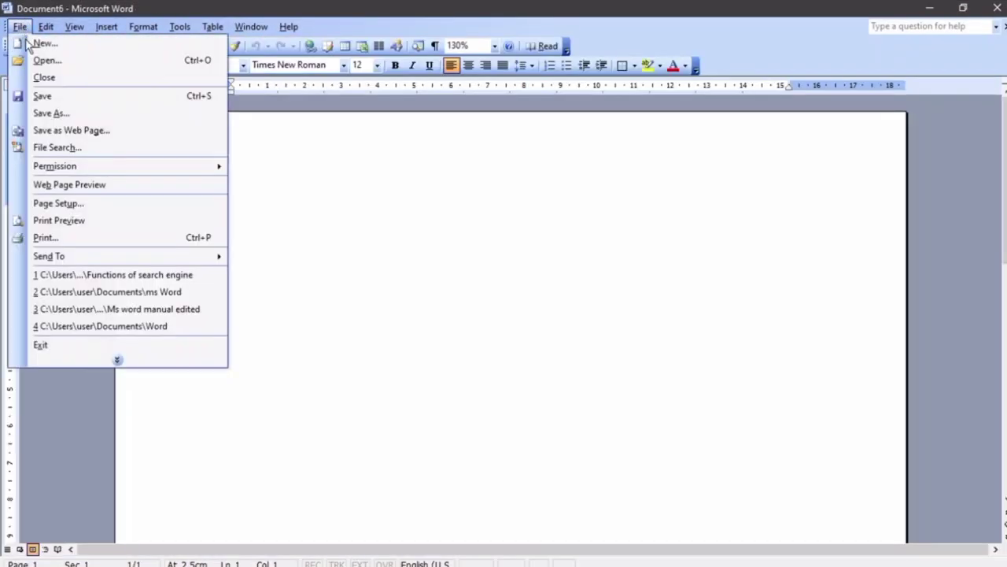
click(44, 62)
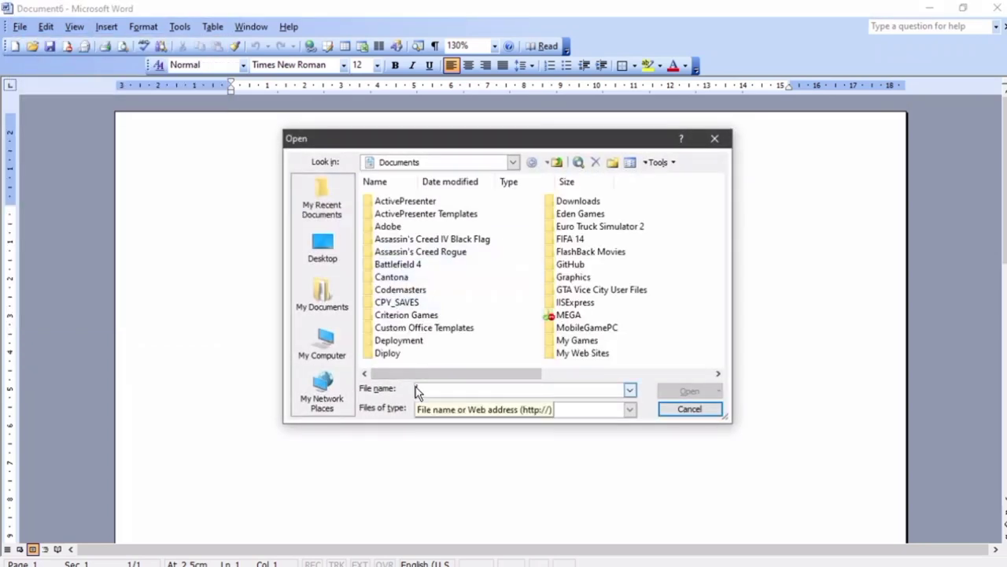
scroll(417, 392, down, 1)
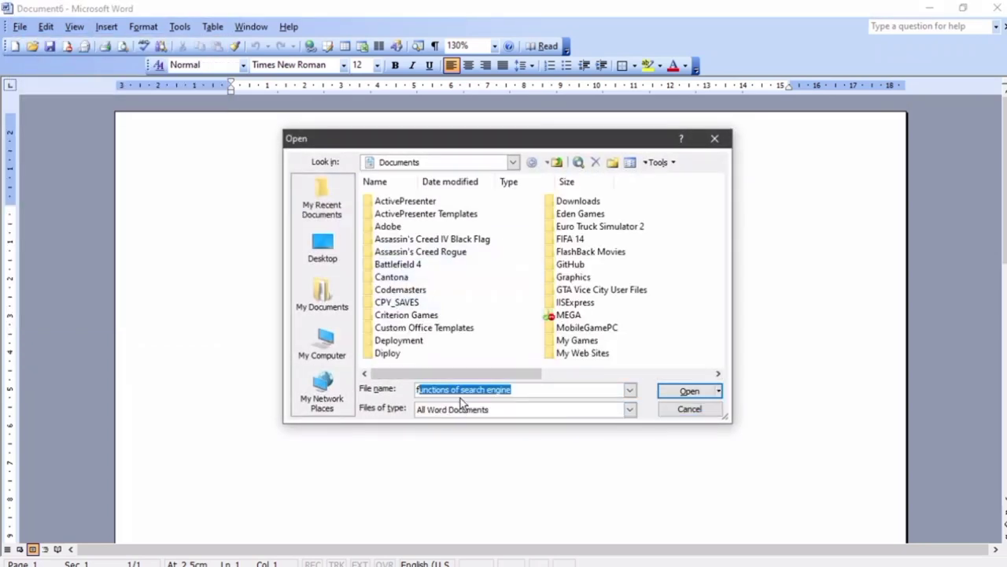
drag(532, 371, 492, 365)
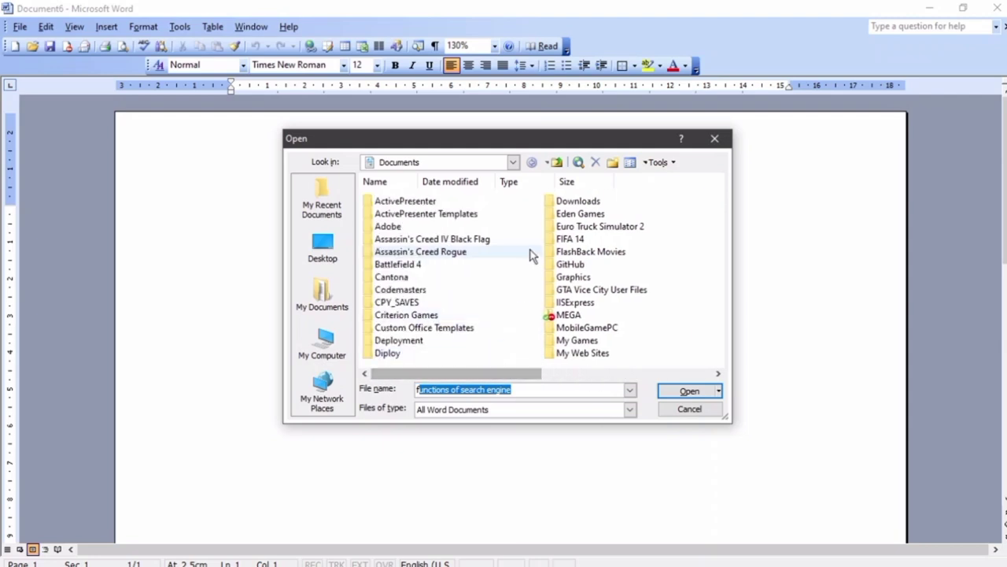
scroll(533, 254, down, 2)
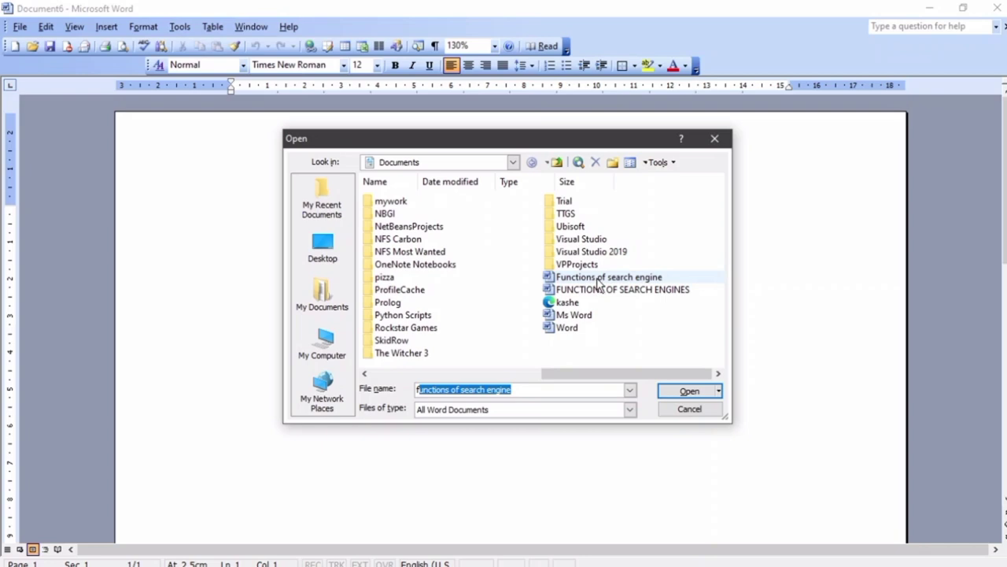
click(535, 389)
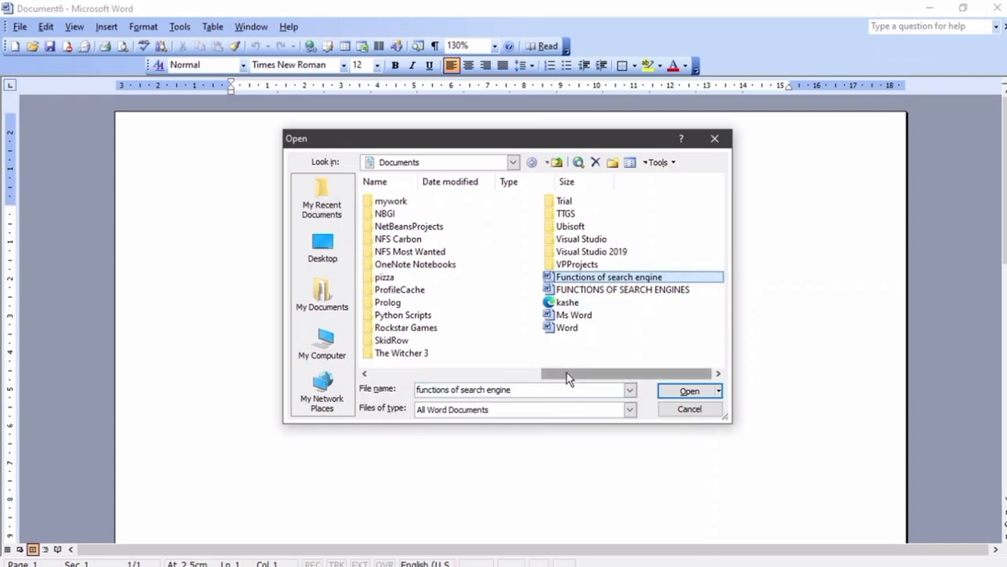
click(673, 391)
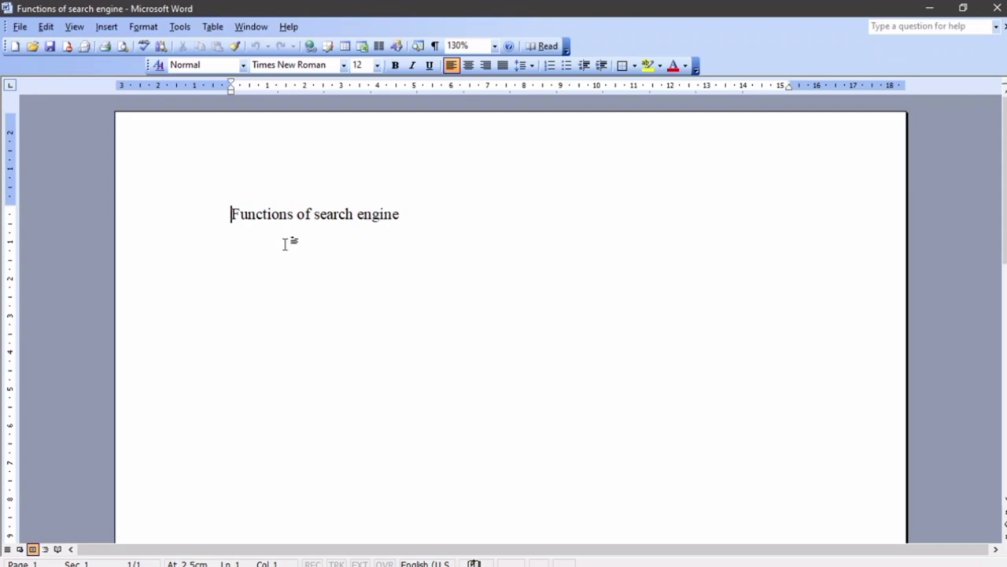
Add a second line reading 'I like engines' below the title
click(448, 224)
key(Return)
text(I )
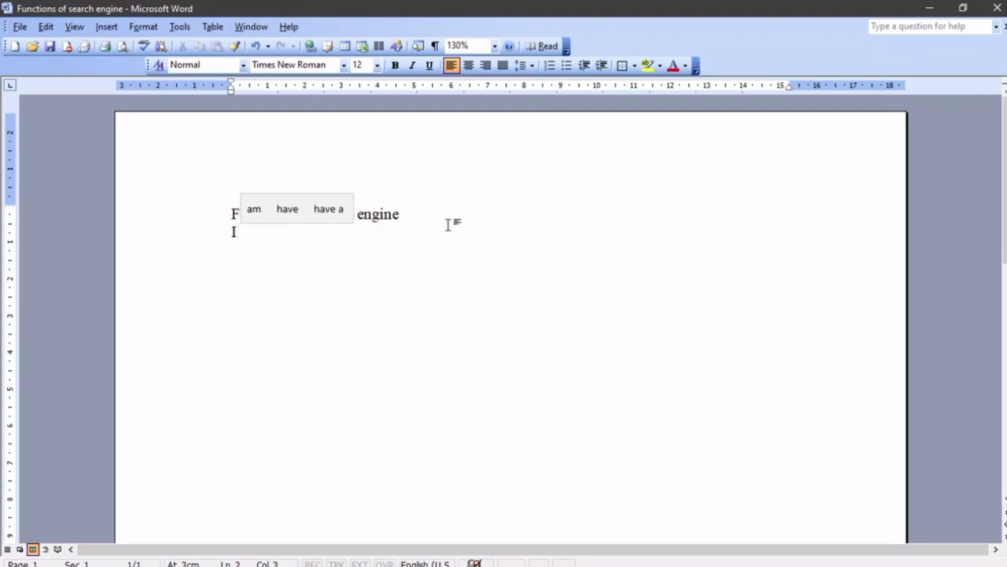
text(like )
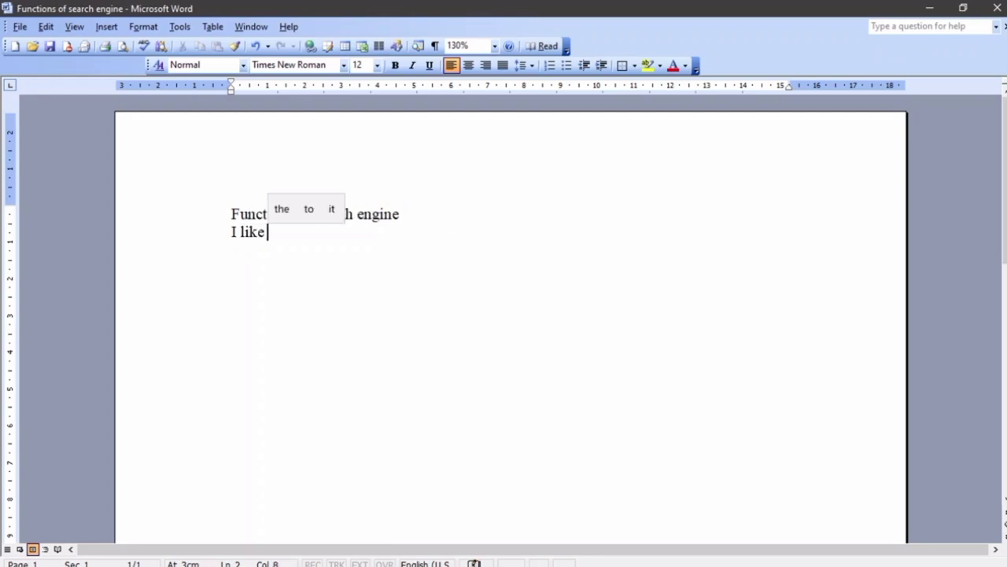
text(engines)
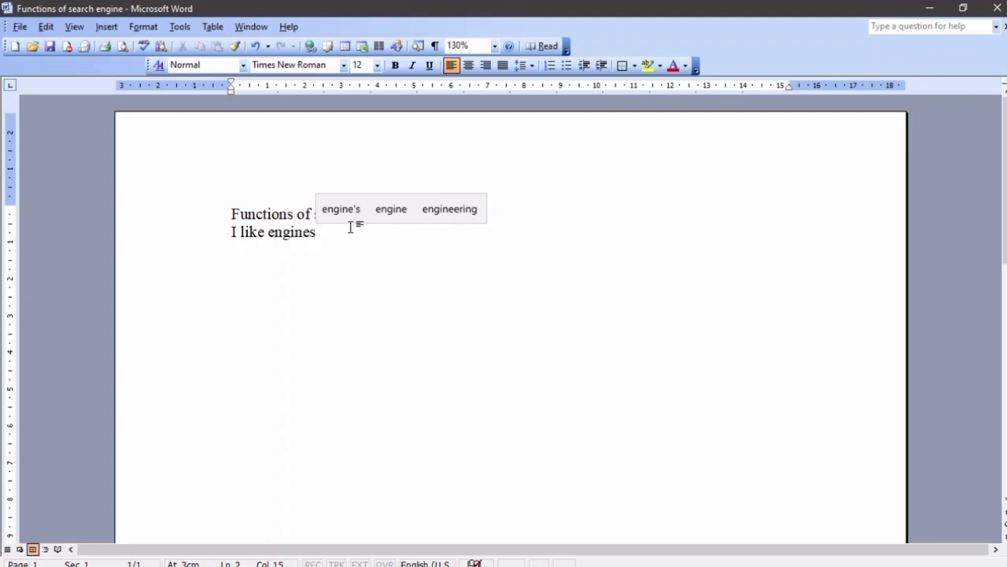
Save the document and close it
click(28, 27)
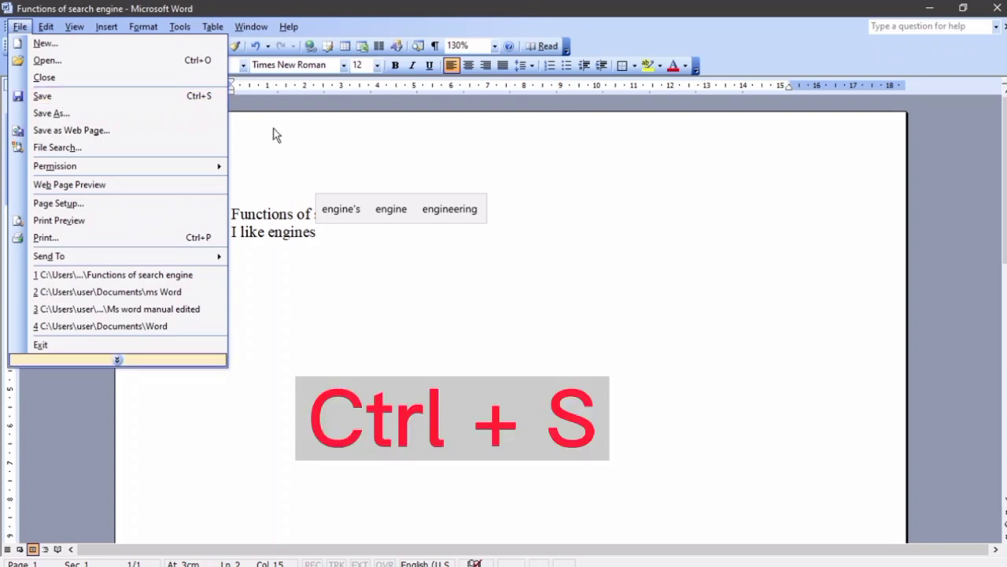
click(272, 213)
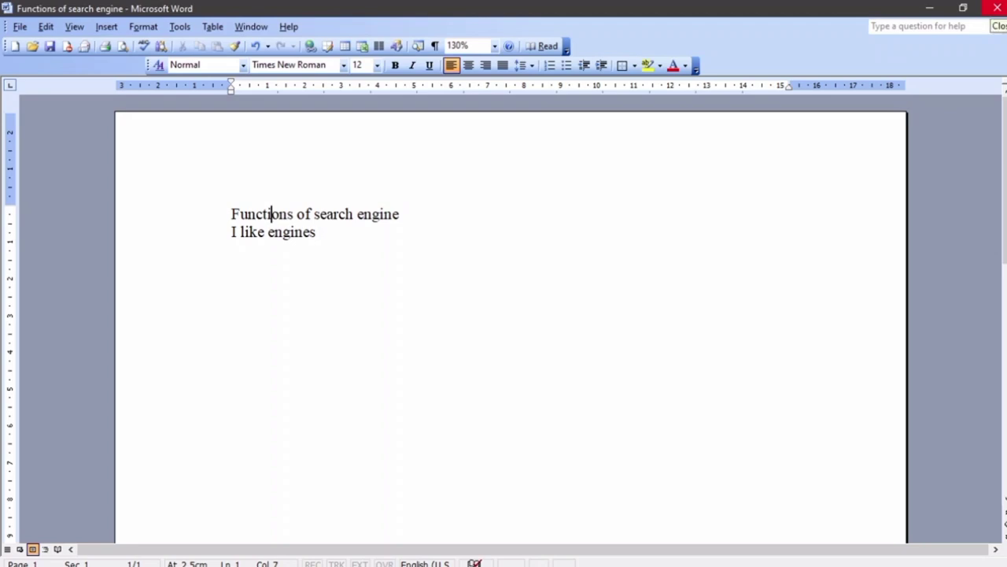
click(997, 8)
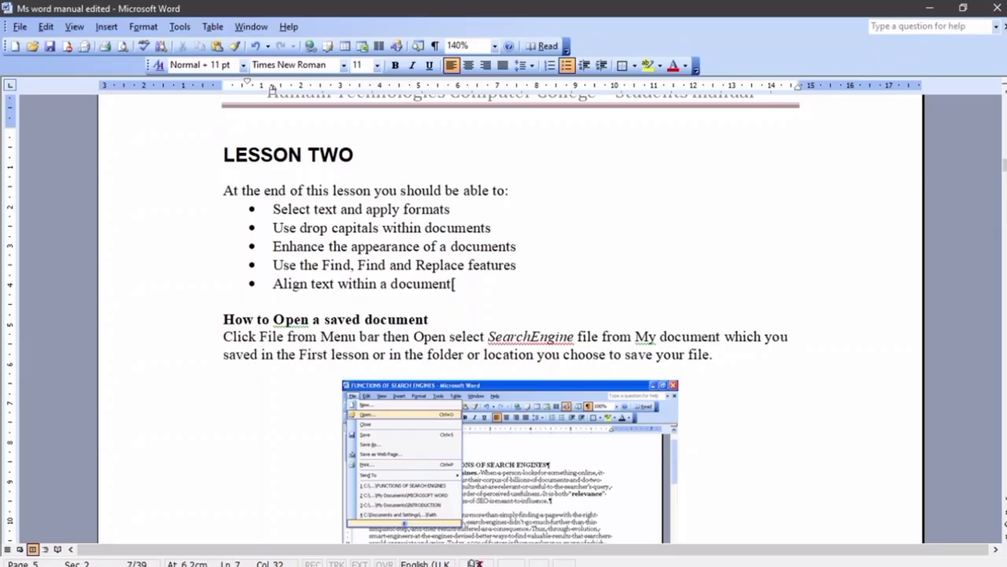
Delete the stray '[' after 'Align text within a document' in the last bullet
key(BackSpace)
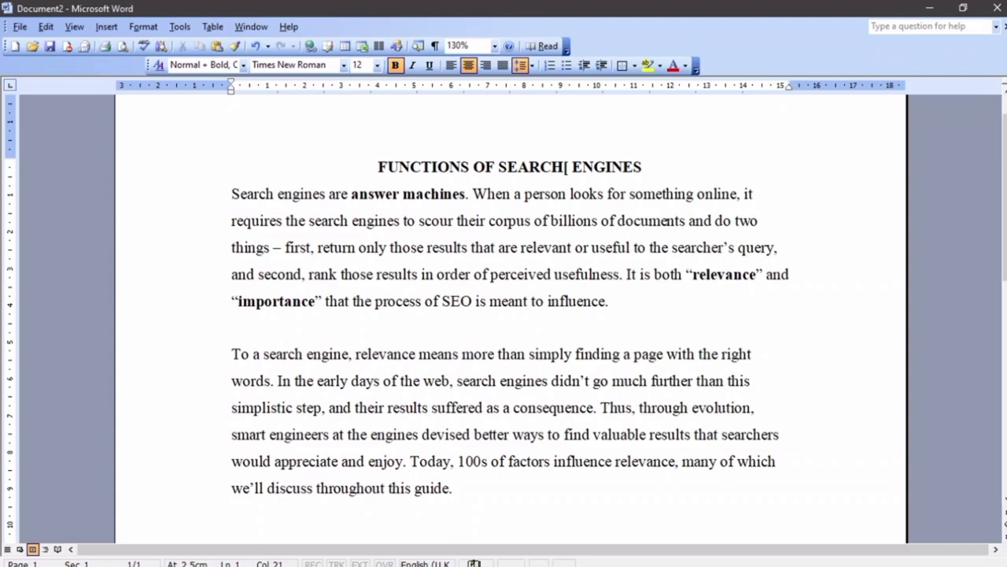
key(BackSpace)
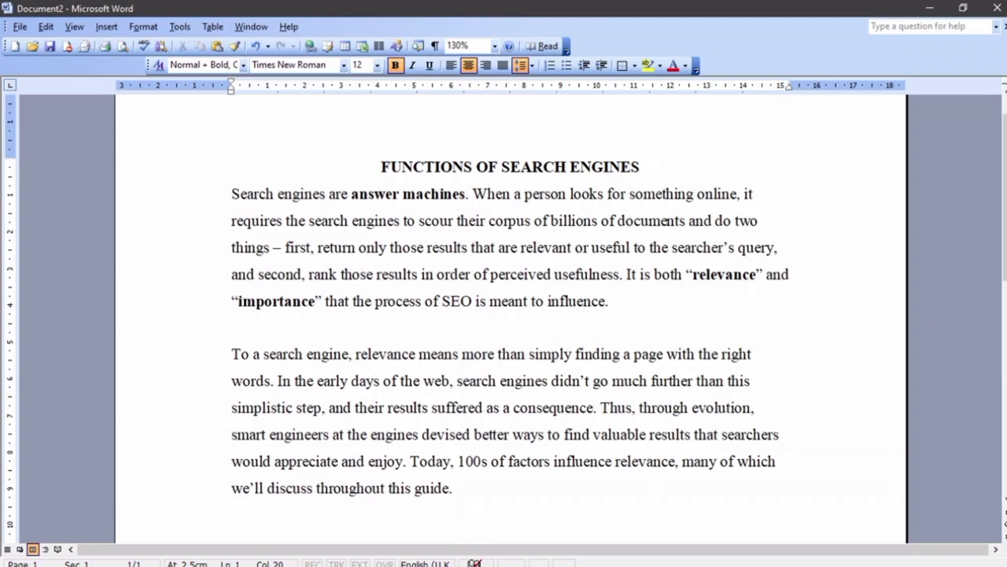
drag(382, 166, 645, 169)
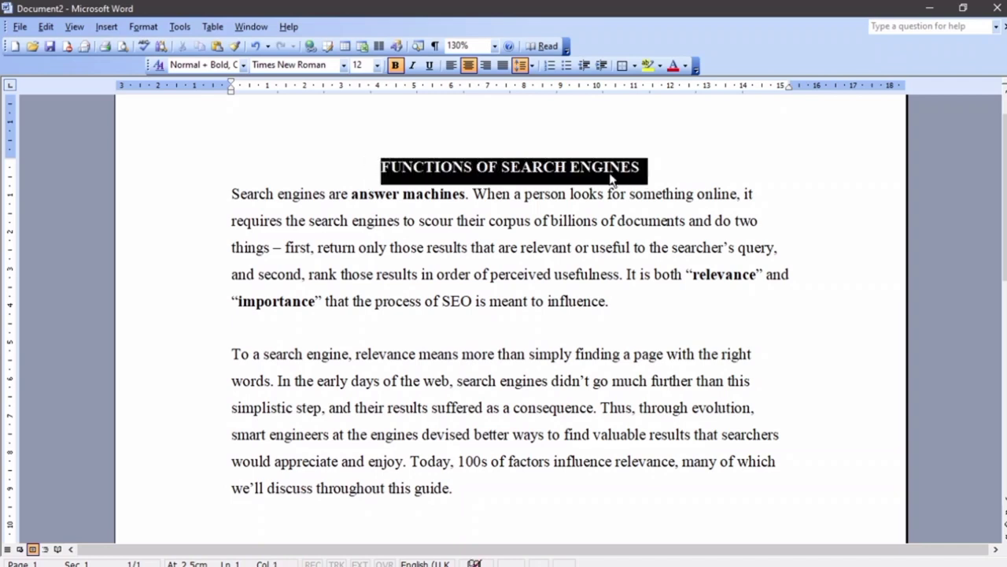
click(375, 161)
drag(375, 161, 484, 494)
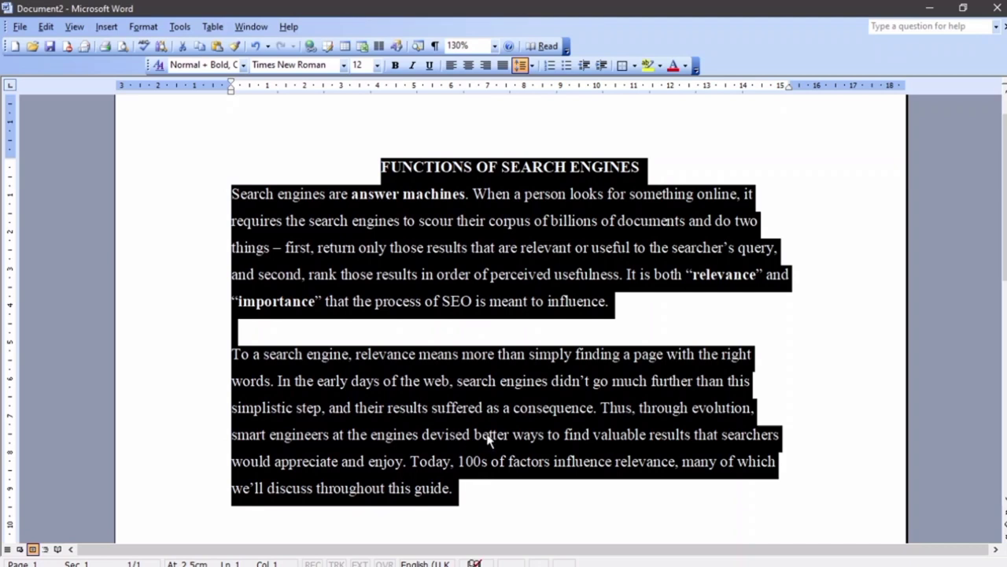
click(671, 290)
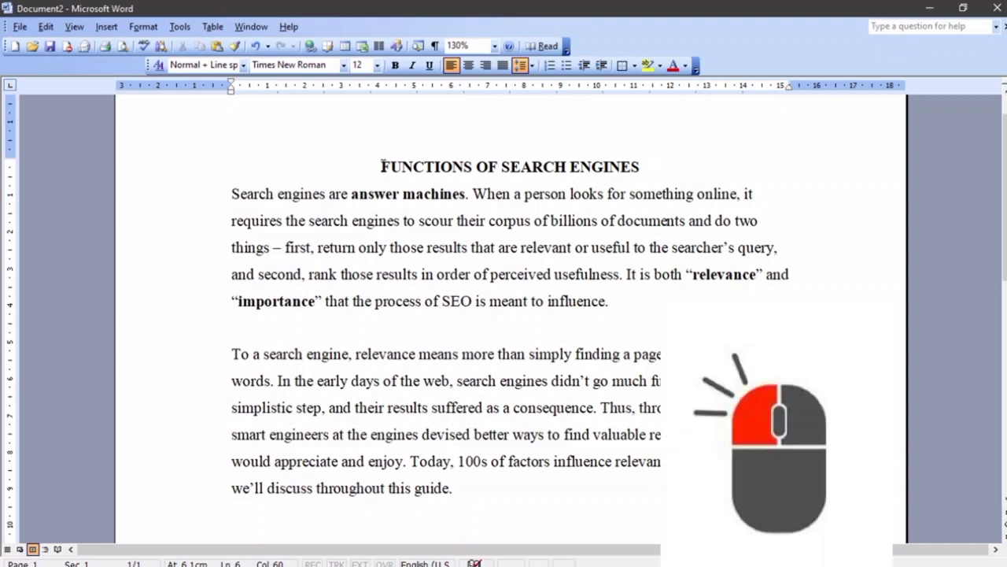
Select the whole 'FUNCTIONS OF SEARCH ENGINES' title, trying Shift+arrow selection before dragging across it
click(382, 166)
key(shift+Right)
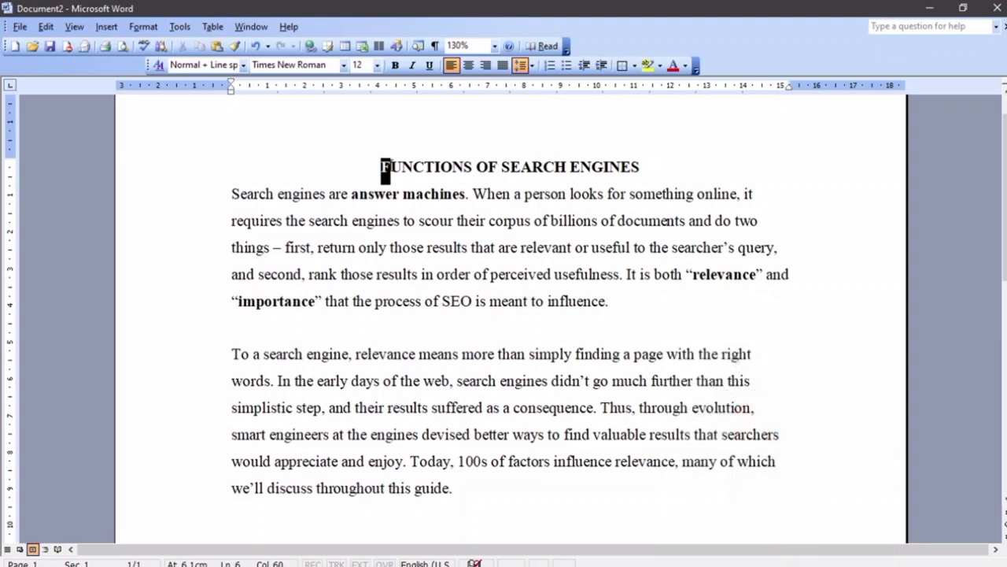
key(shift+Right)
key(shift+Right)
key(shift+Right)
key(shift+Right)
key(shift+Right)
key(shift+Right)
key(shift+Right)
key(shift+Right)
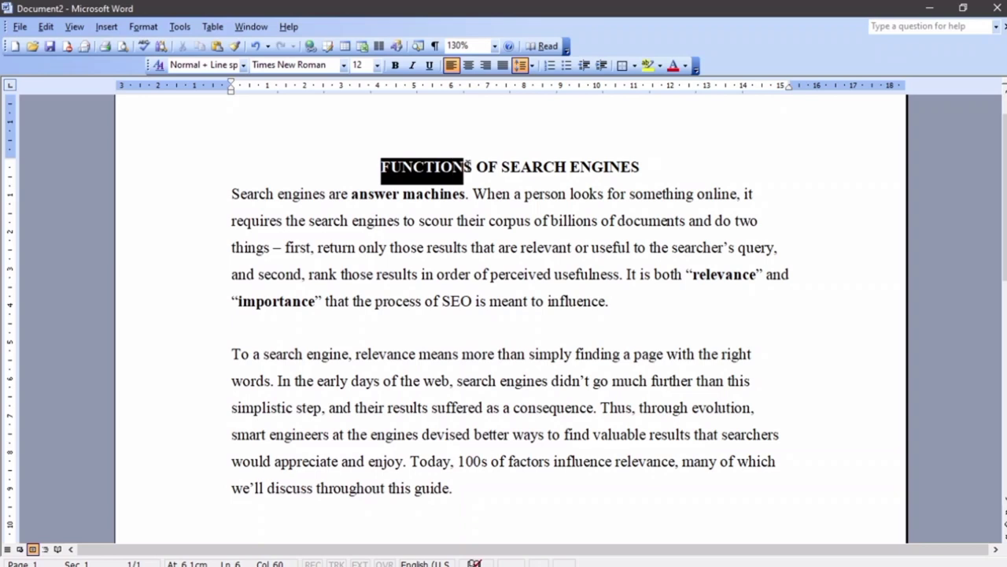
key(ctrl+shift+Down)
key(ctrl+shift+Down)
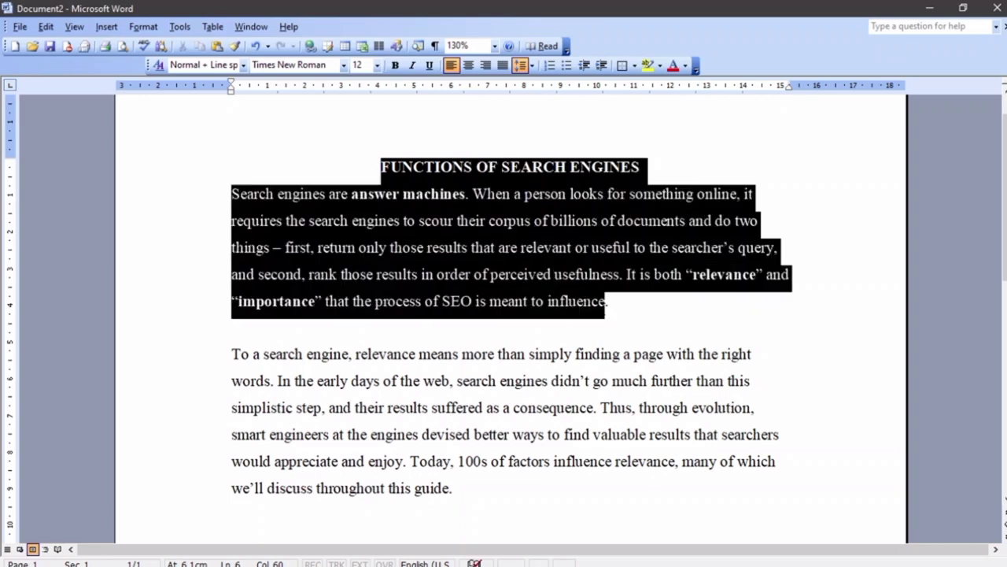
key(shift+Up)
key(shift+Up)
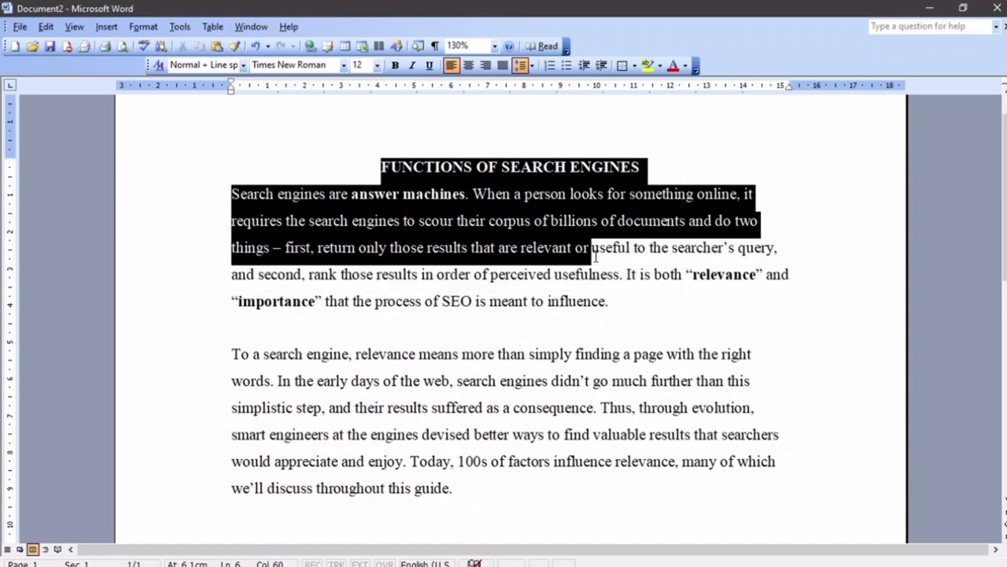
key(shift+Up)
key(shift+Up)
key(shift+Up)
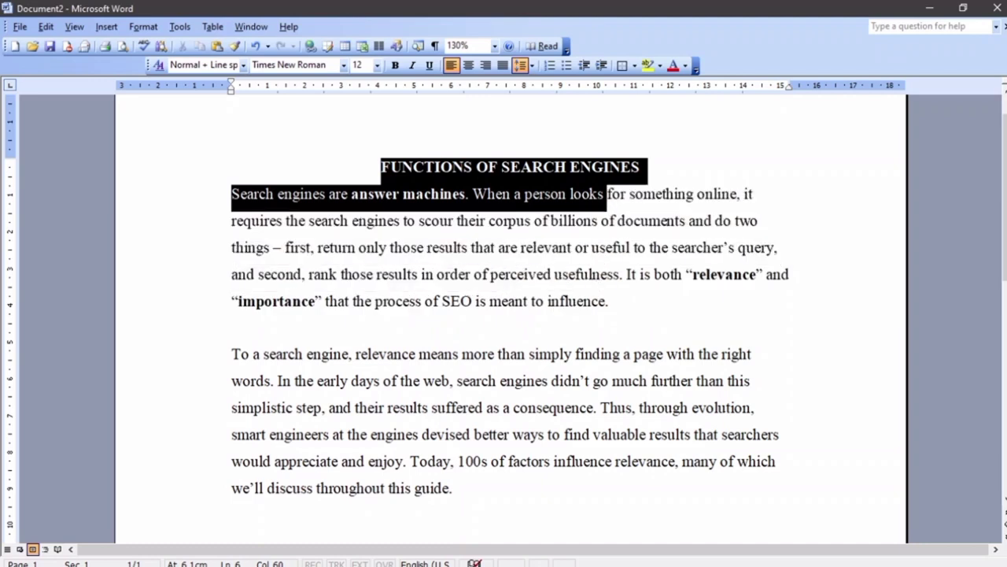
drag(603, 160, 643, 165)
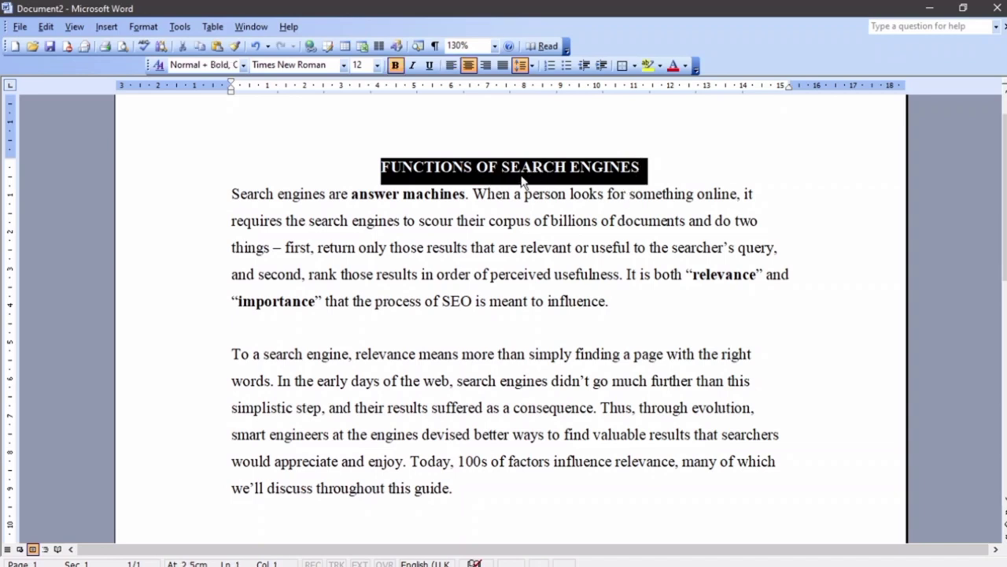
Toggle italic on and off, remove bold from the heading, then deselect it
click(410, 67)
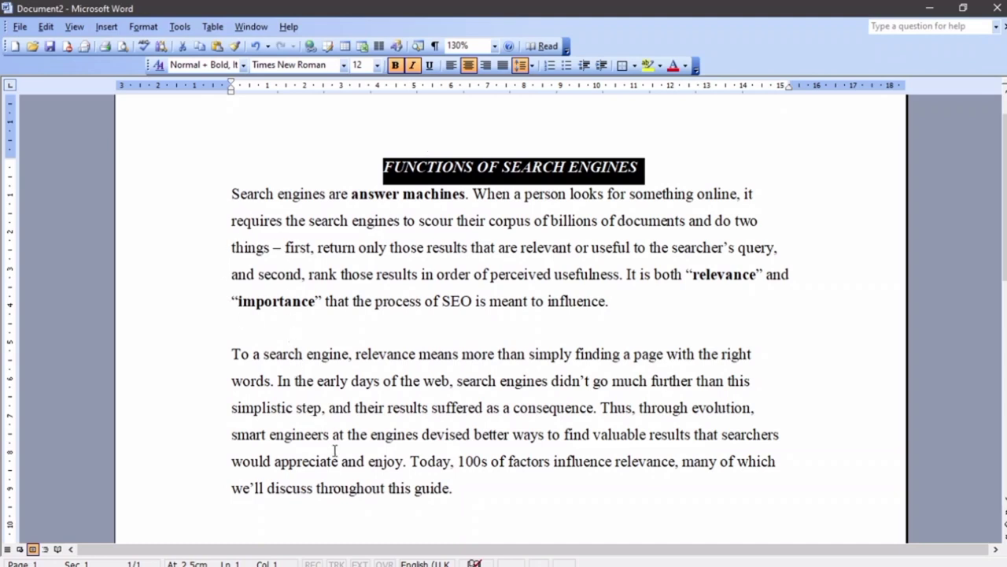
click(412, 65)
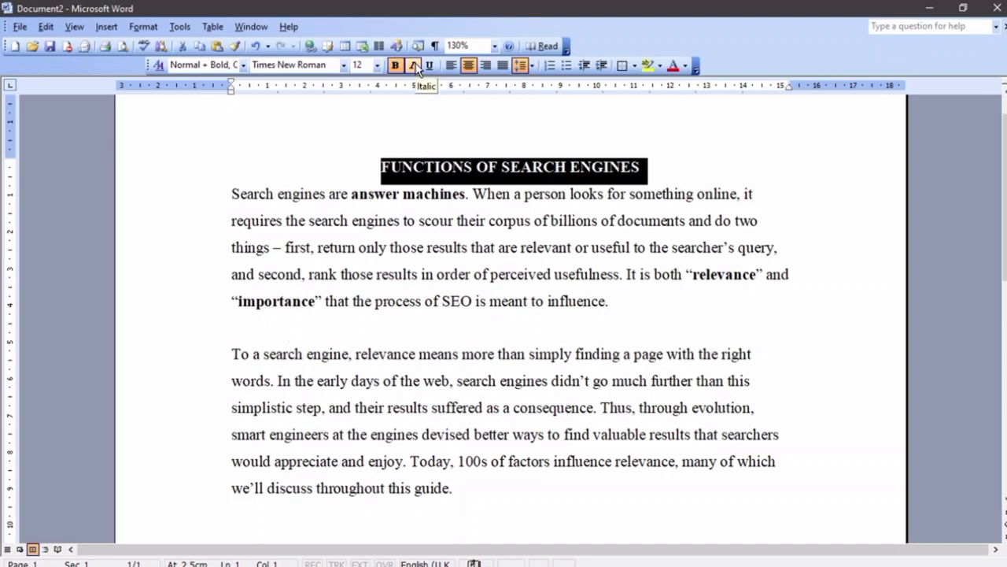
click(399, 67)
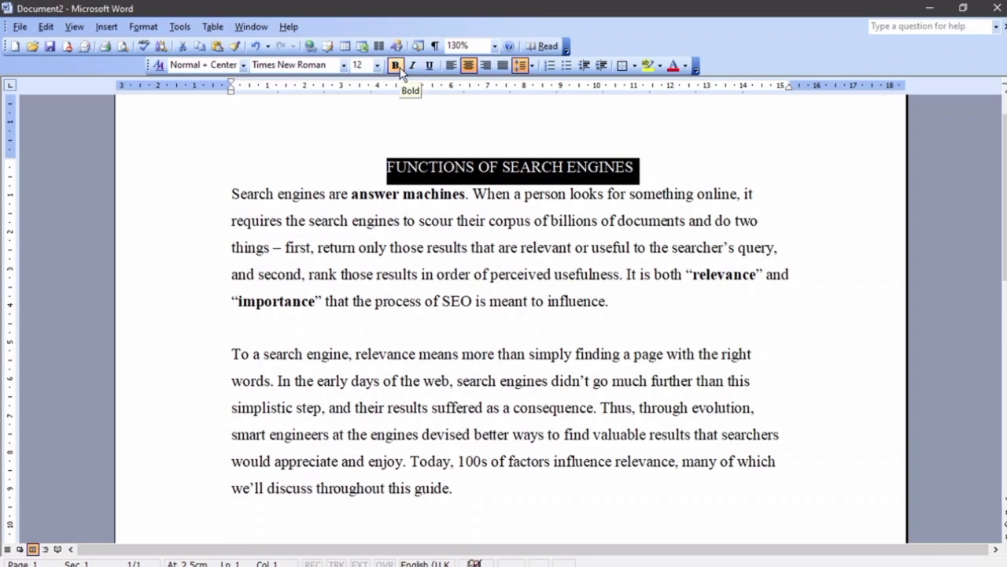
click(402, 140)
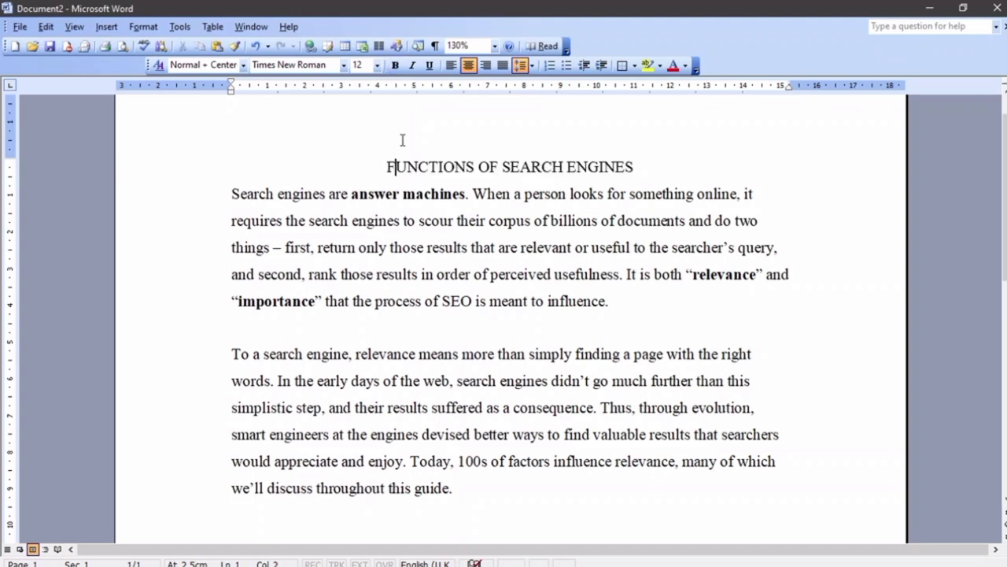
click(386, 166)
key(shift+Down)
key(shift+Down)
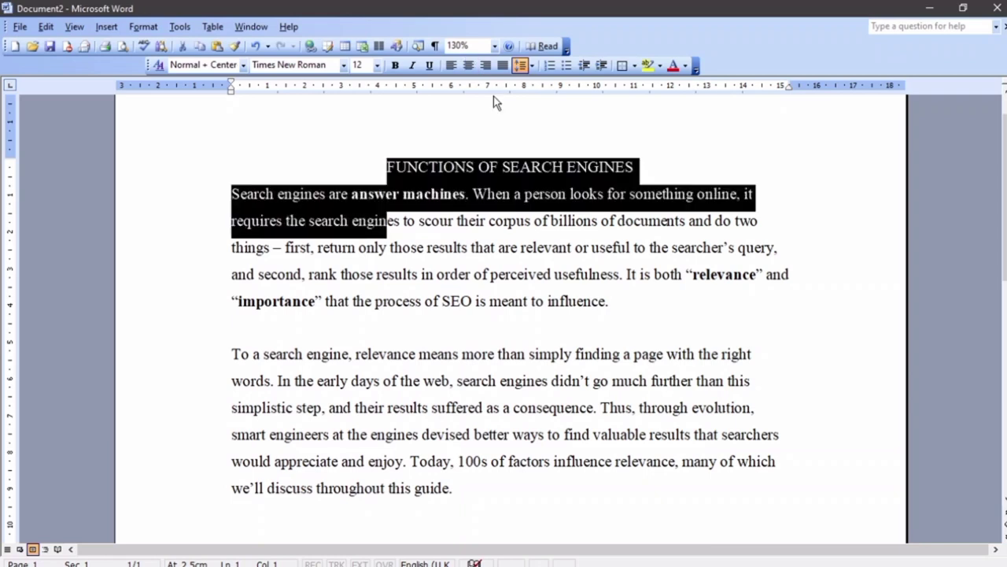
key(shift+Down)
key(shift+Down)
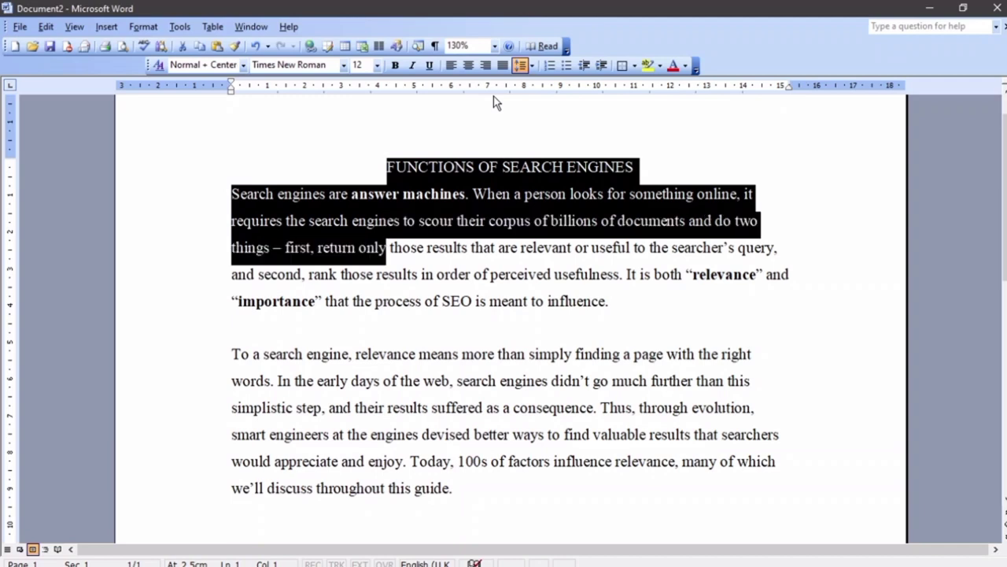
key(shift+Down)
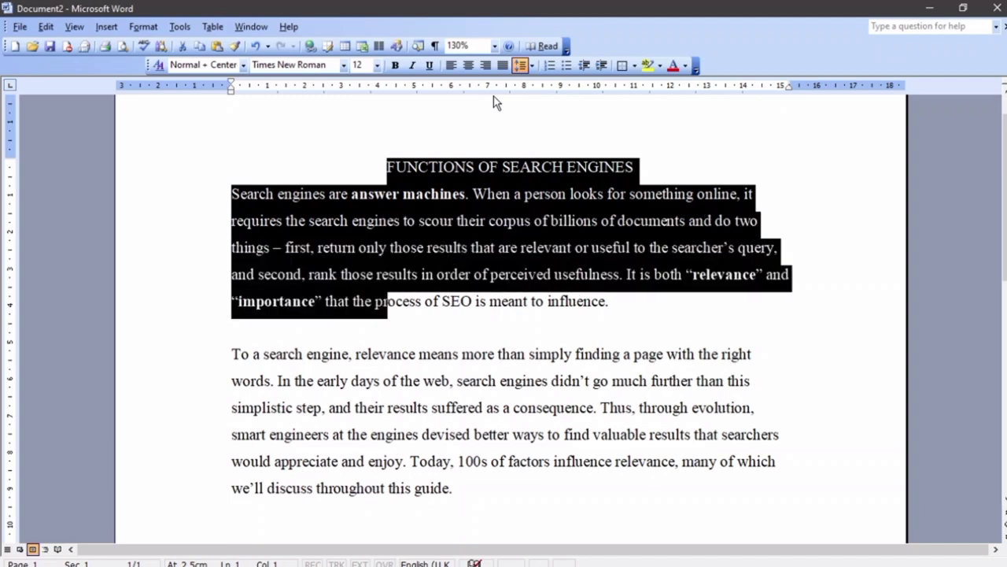
key(shift+Down)
click(400, 120)
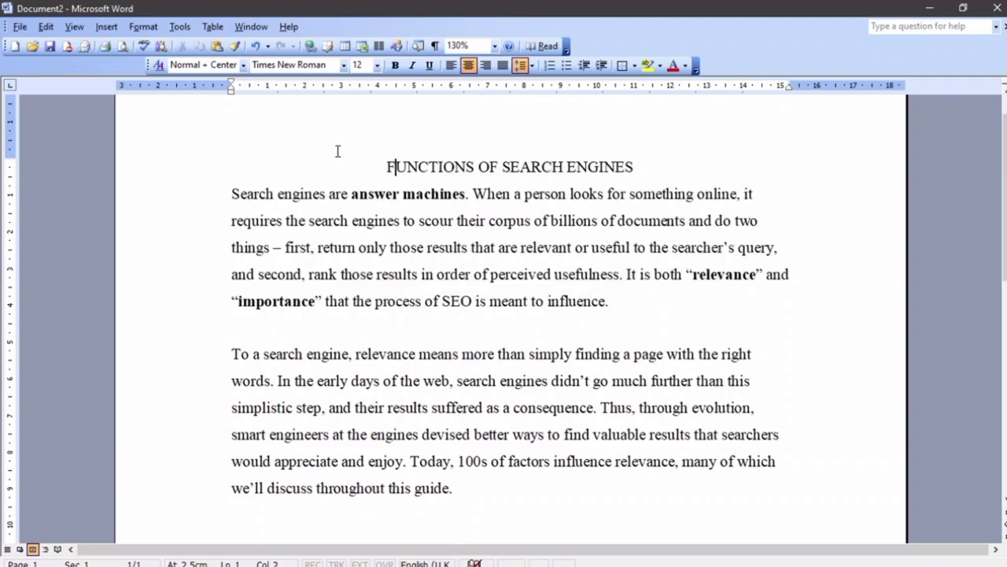
click(232, 194)
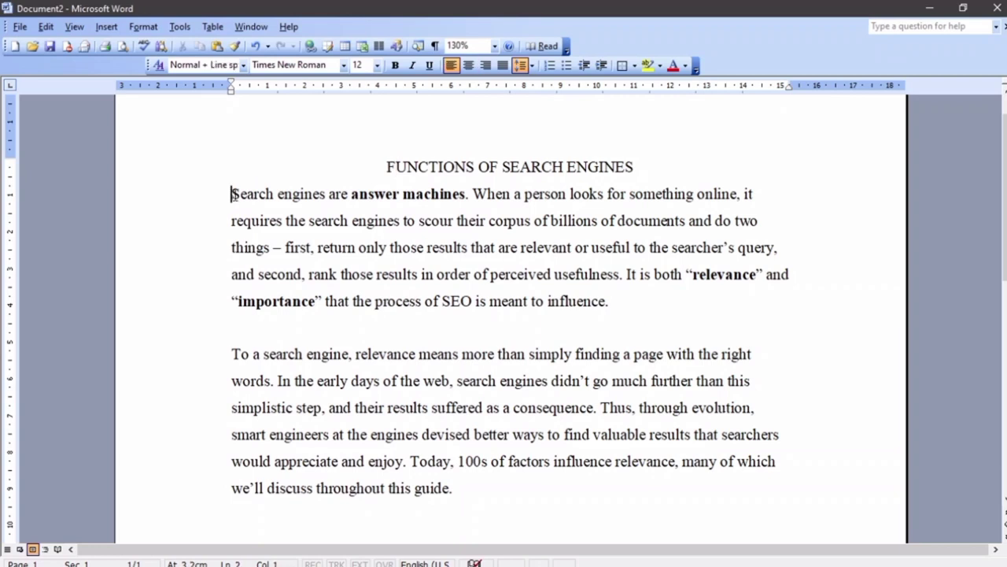
key(shift+Right)
key(shift+Right)
key(shift+Right)
key(shift+Right)
key(shift+Right)
key(shift+Right)
key(shift+Right)
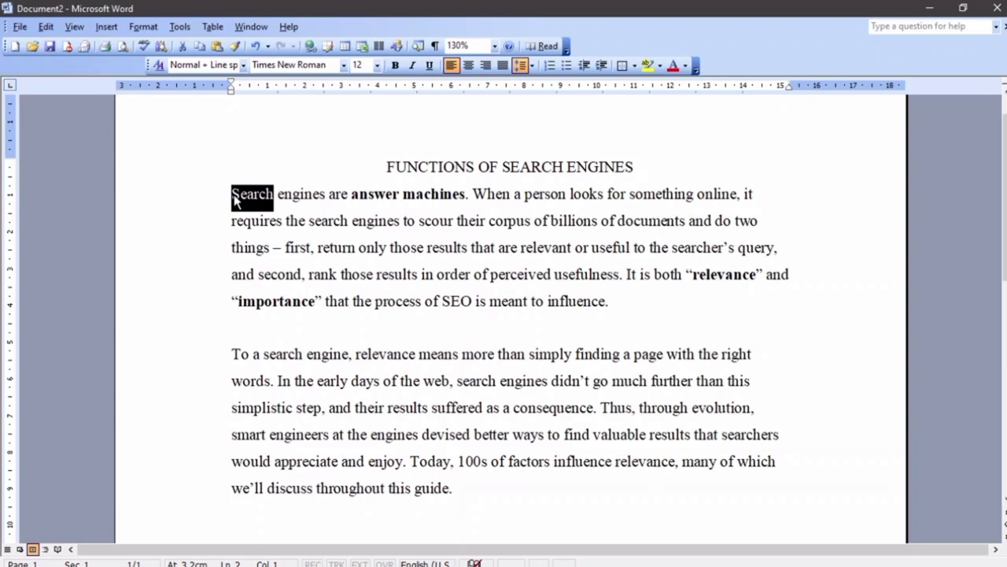
key(shift+Right)
key(shift+Right)
key(shift+Right)
key(shift+Right)
key(shift+Right)
key(shift+Right)
key(shift+Right)
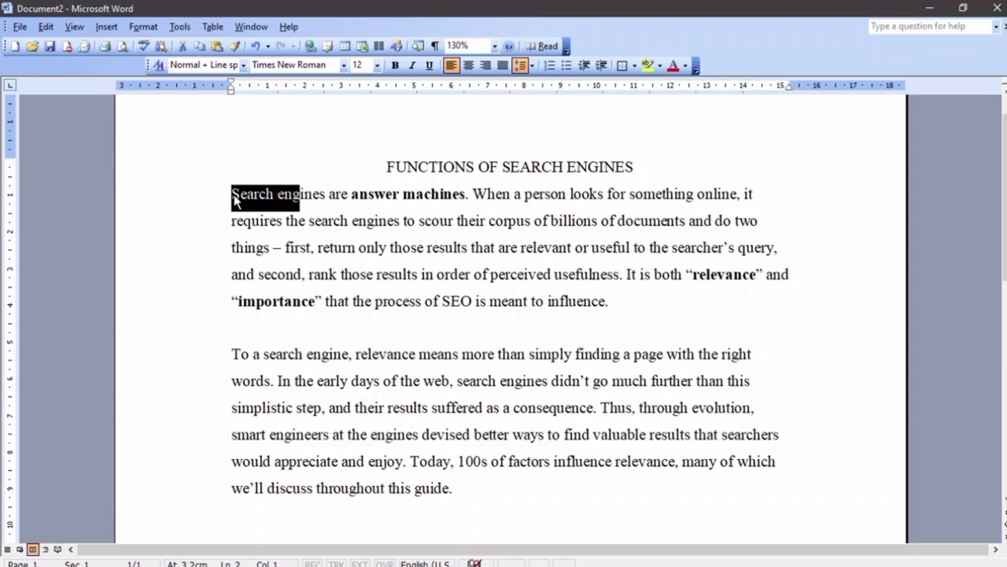
key(shift+Right)
key(shift+Right)
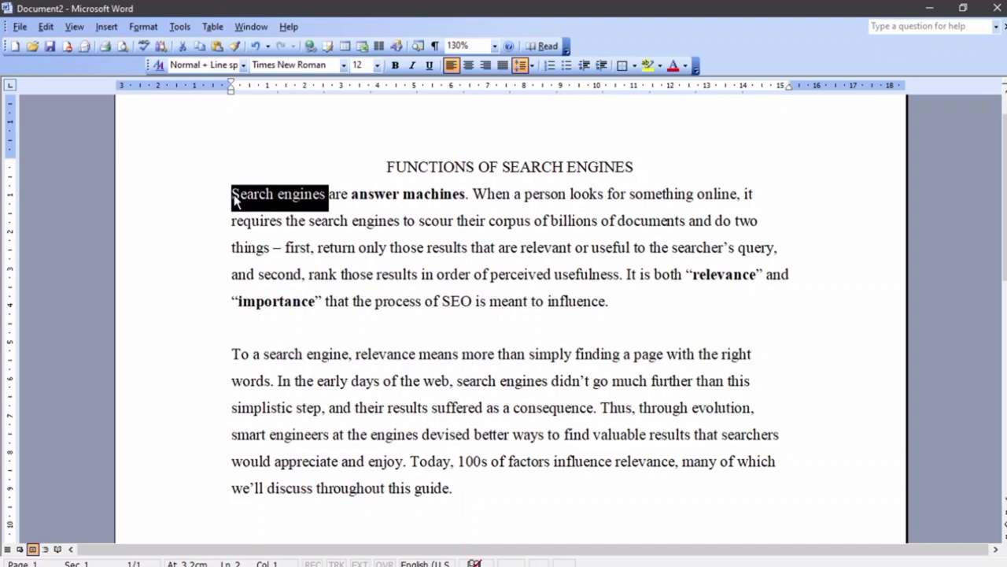
key(shift+Right)
key(shift+Right)
key(shift+Right)
key(shift+Right)
key(shift+Right)
key(shift+Right)
key(shift+Right)
key(shift+Right)
key(shift+Right)
key(shift+Right)
key(shift+Right)
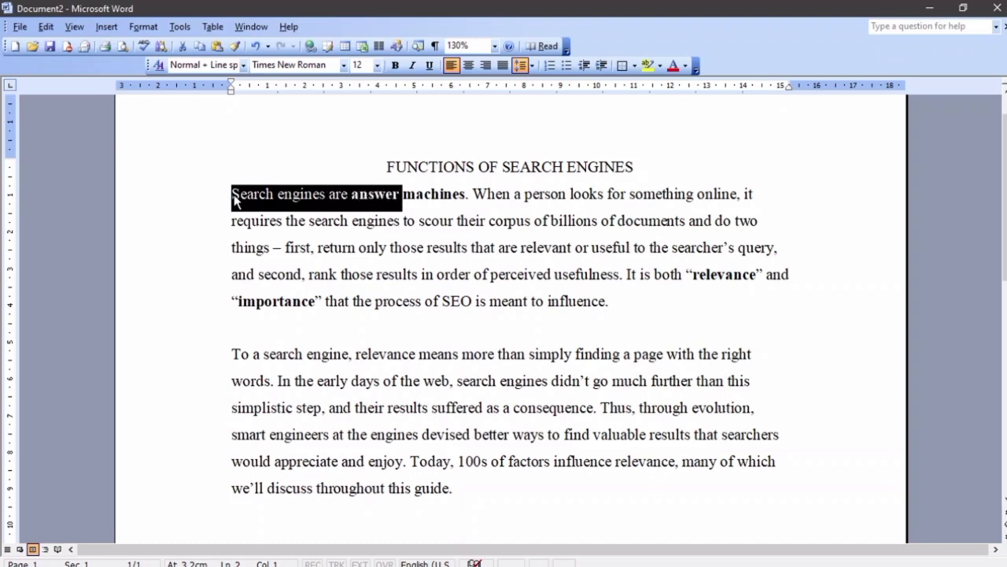
key(shift+Right)
key(shift+Right)
key(shift+Right)
key(shift+Right)
key(shift+Right)
key(shift+Right)
key(shift+Right)
key(shift+Right)
key(shift+Right)
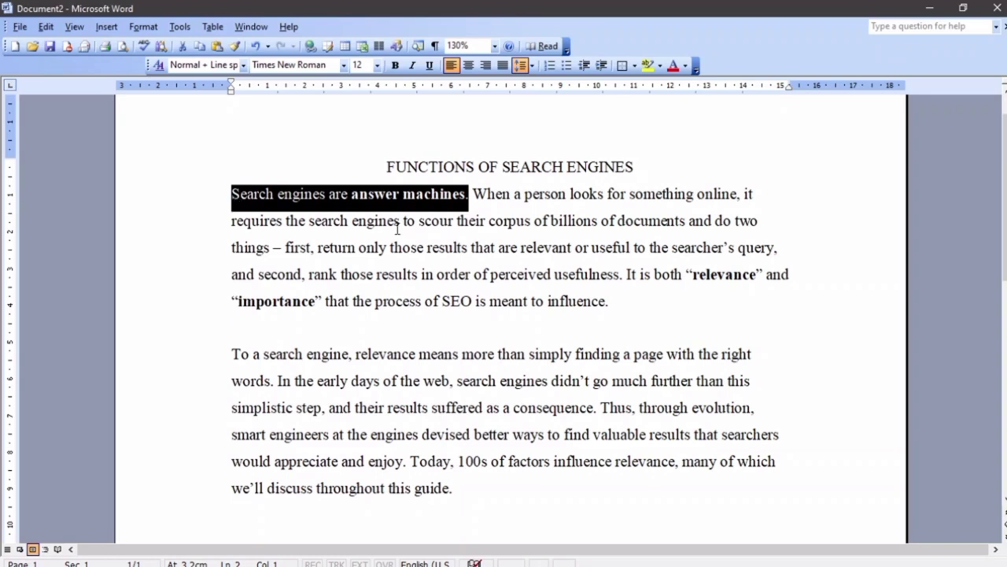
click(214, 255)
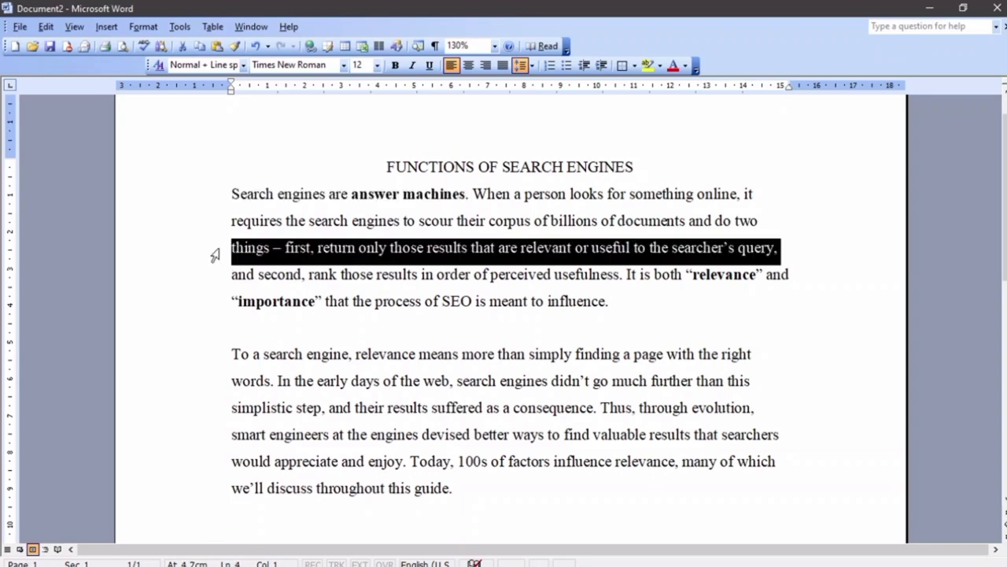
click(232, 192)
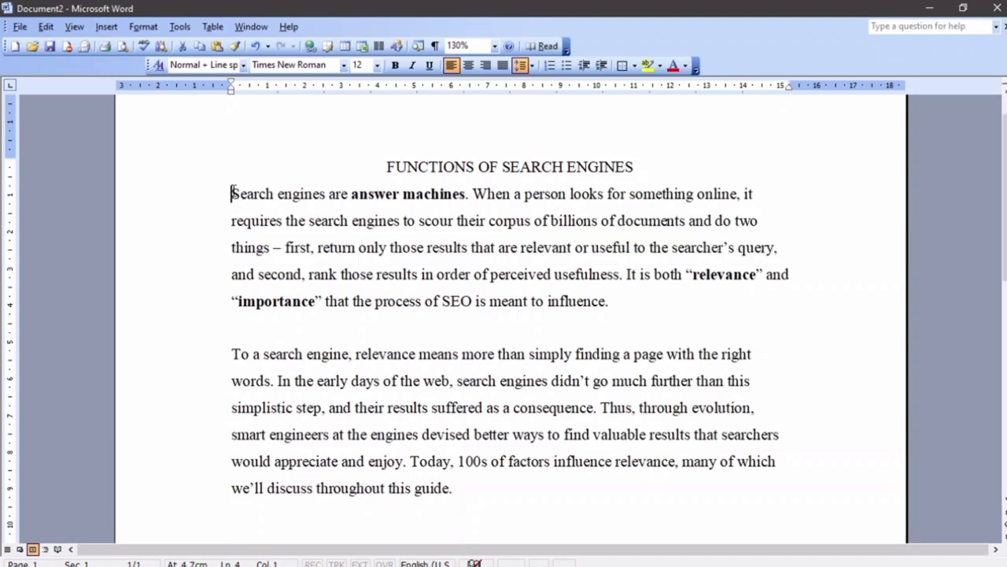
drag(233, 192, 328, 193)
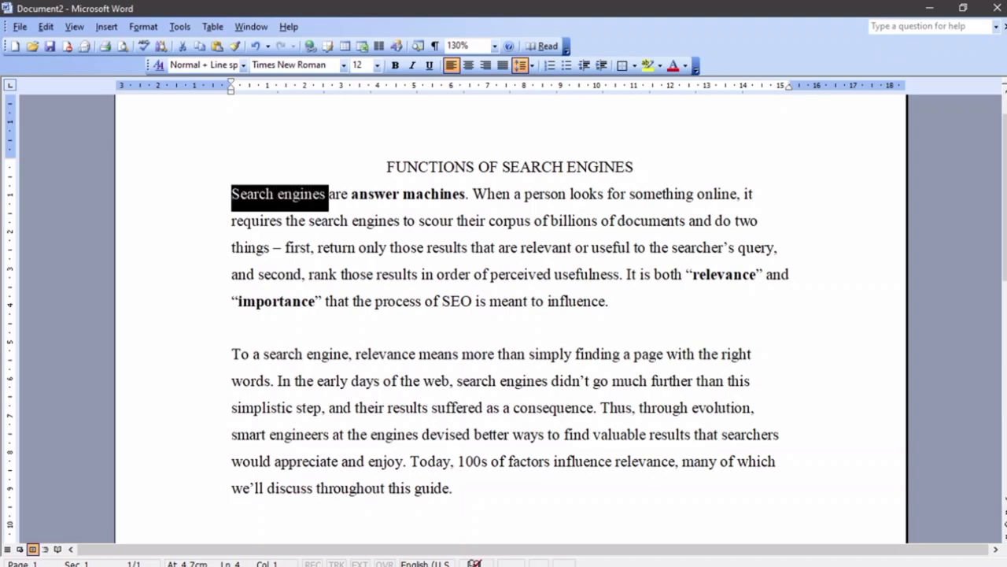
click(497, 175)
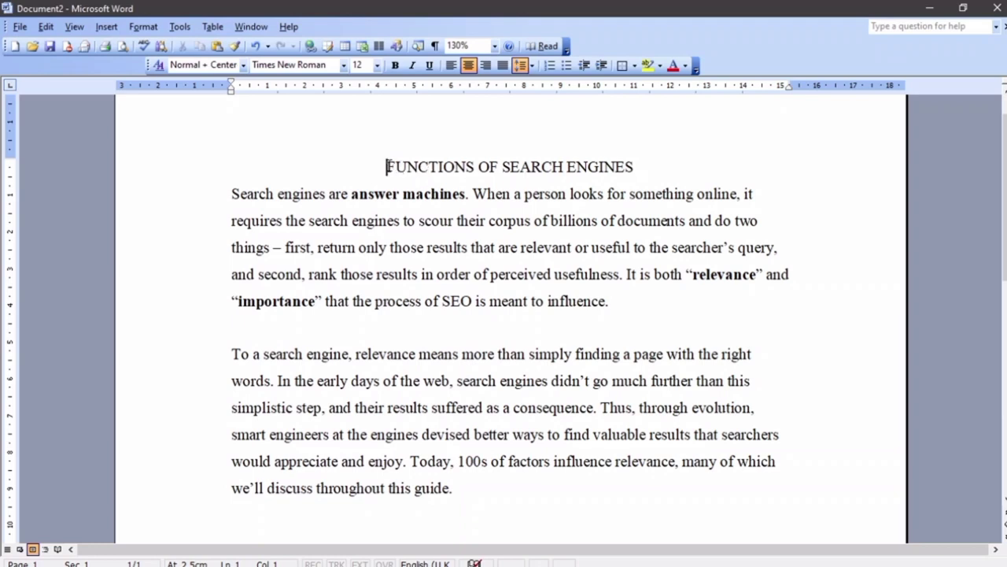
drag(387, 166, 599, 156)
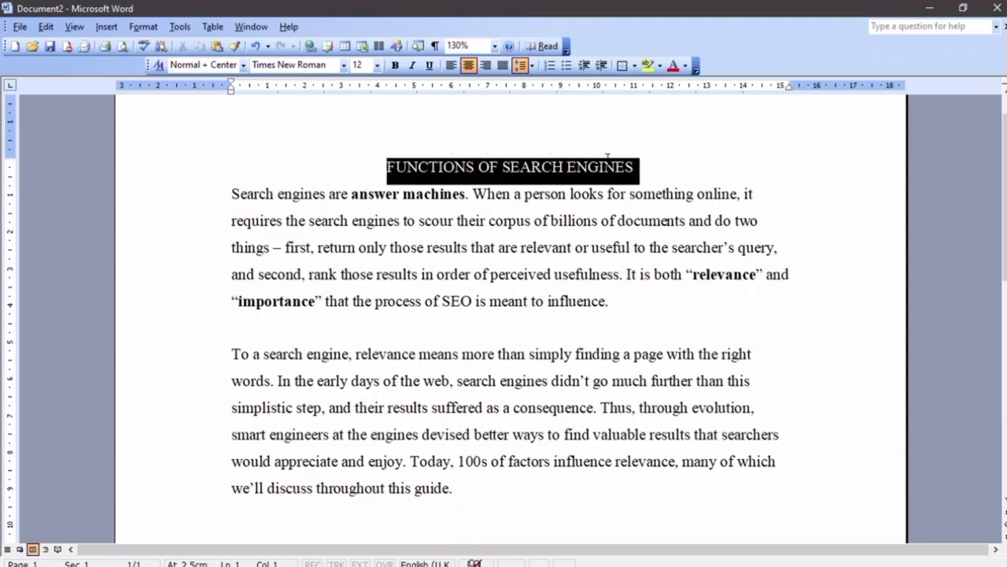
click(396, 65)
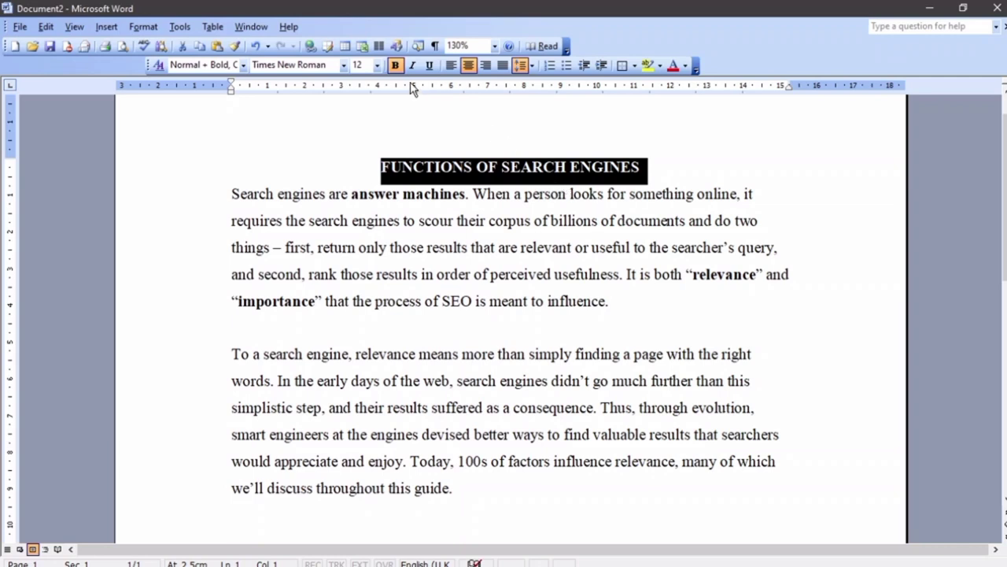
click(397, 68)
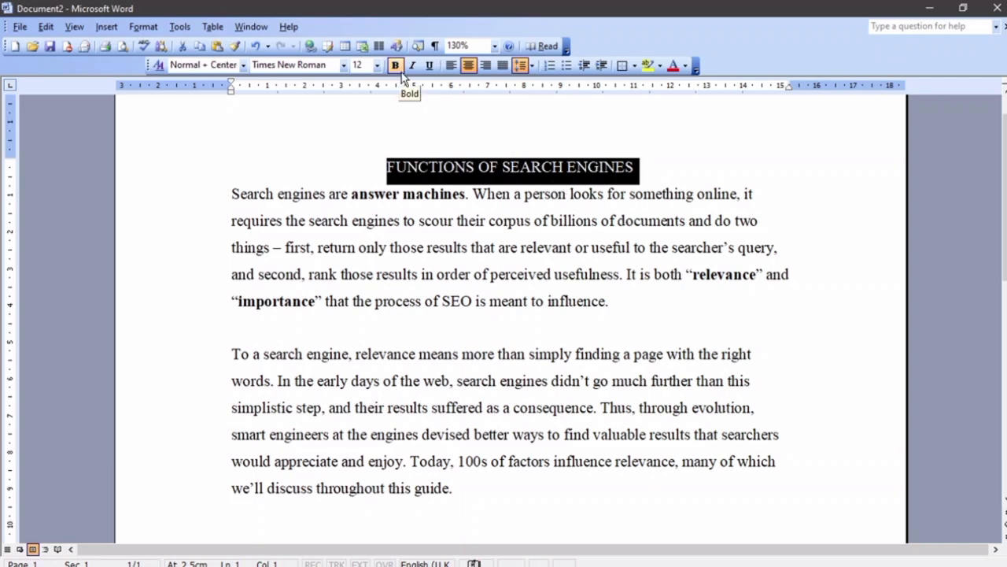
click(144, 26)
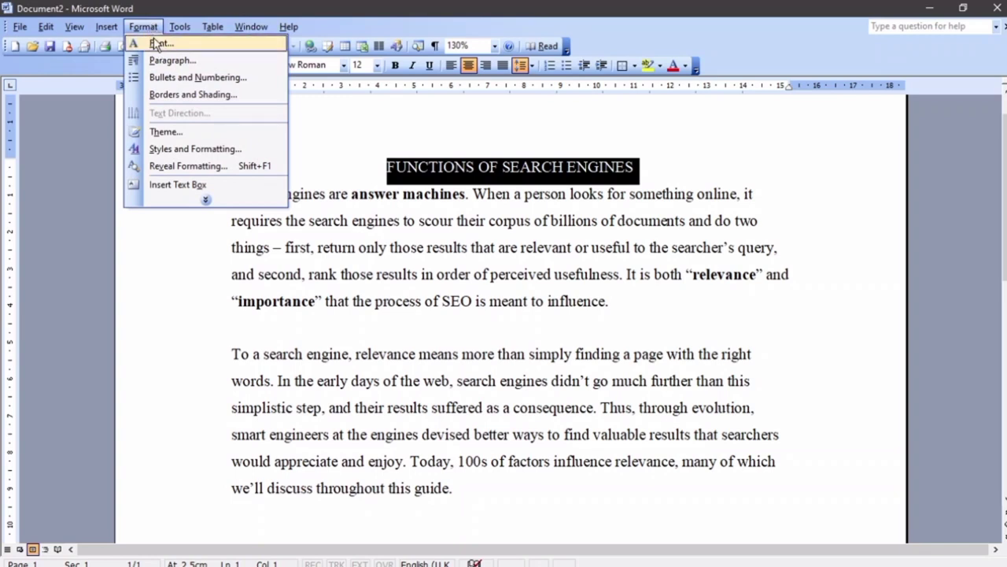
click(157, 43)
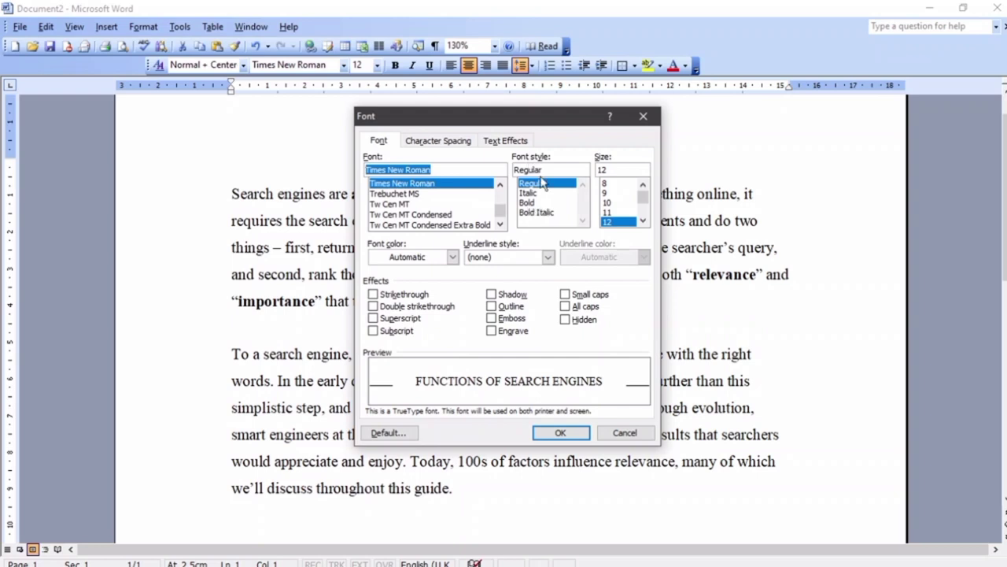
click(539, 204)
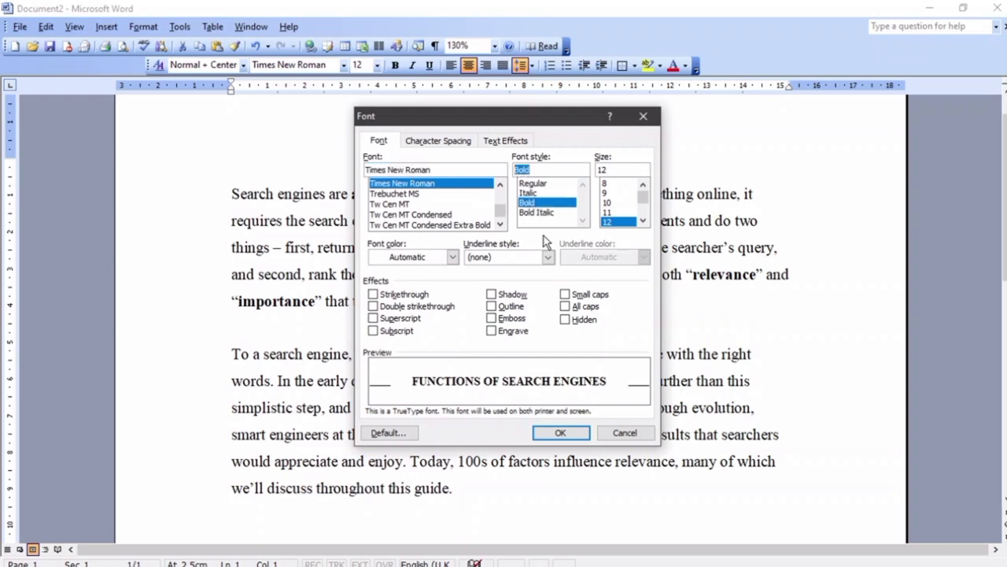
click(561, 433)
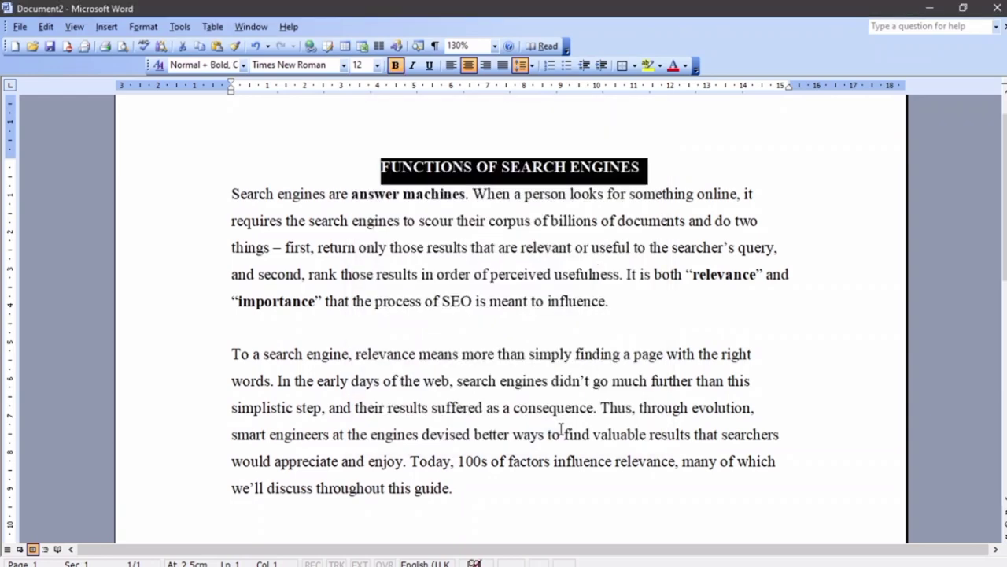
click(395, 65)
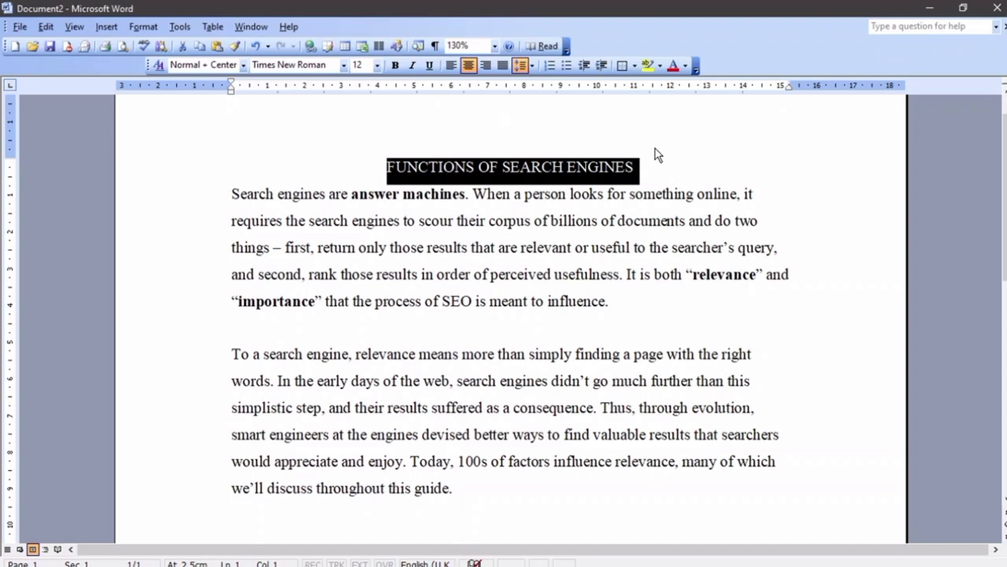
key(ctrl+b)
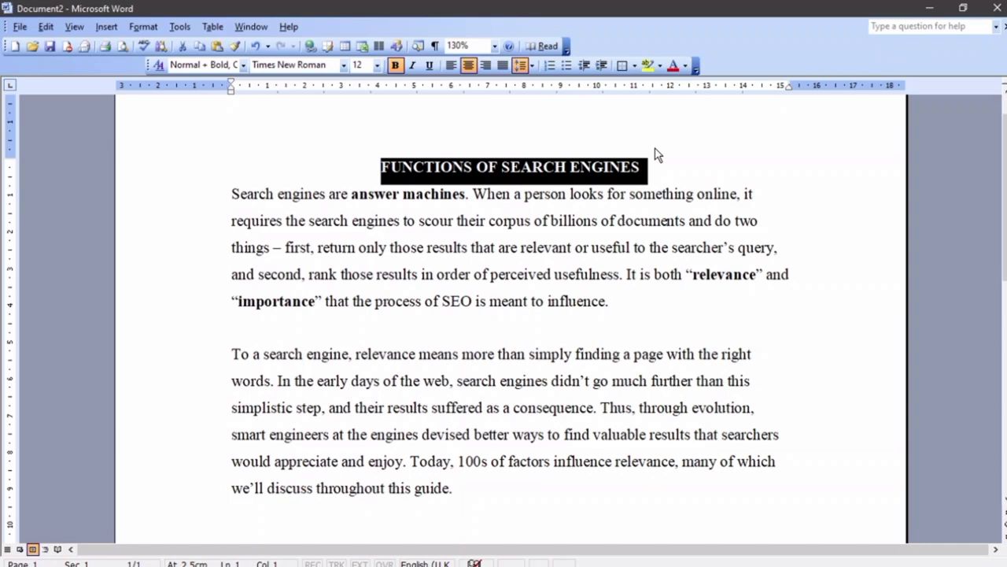
key(ctrl+b)
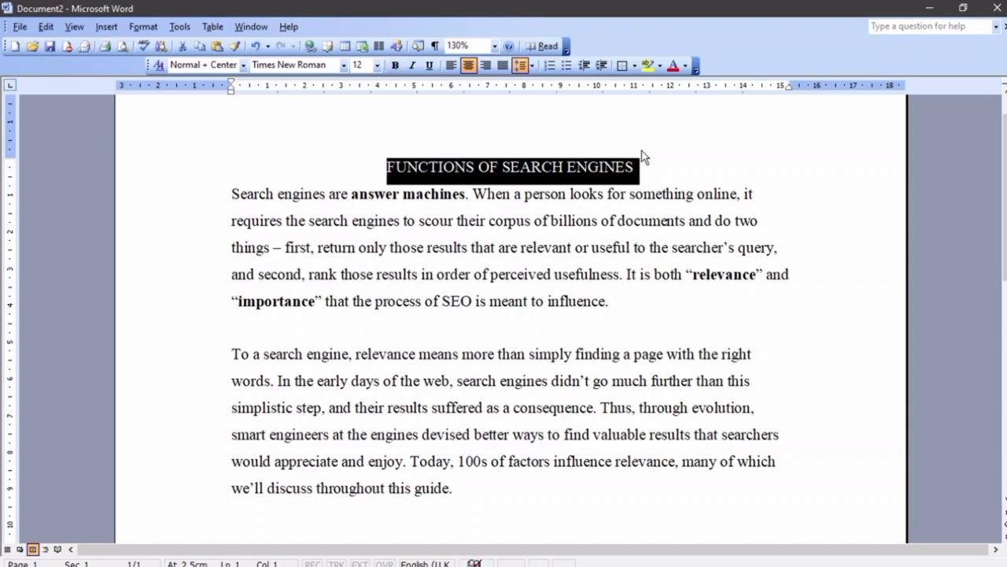
click(660, 155)
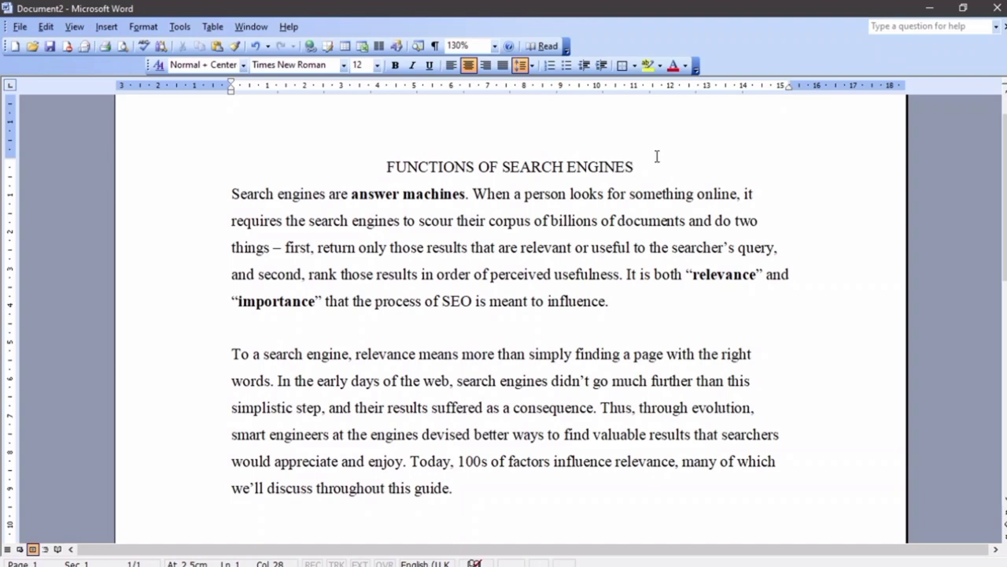
drag(387, 166, 638, 167)
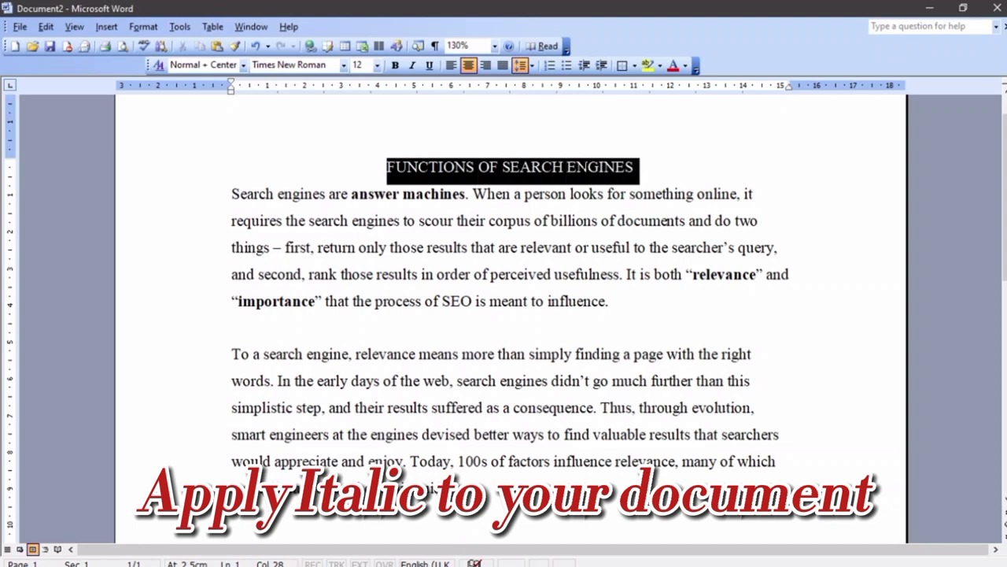
click(412, 66)
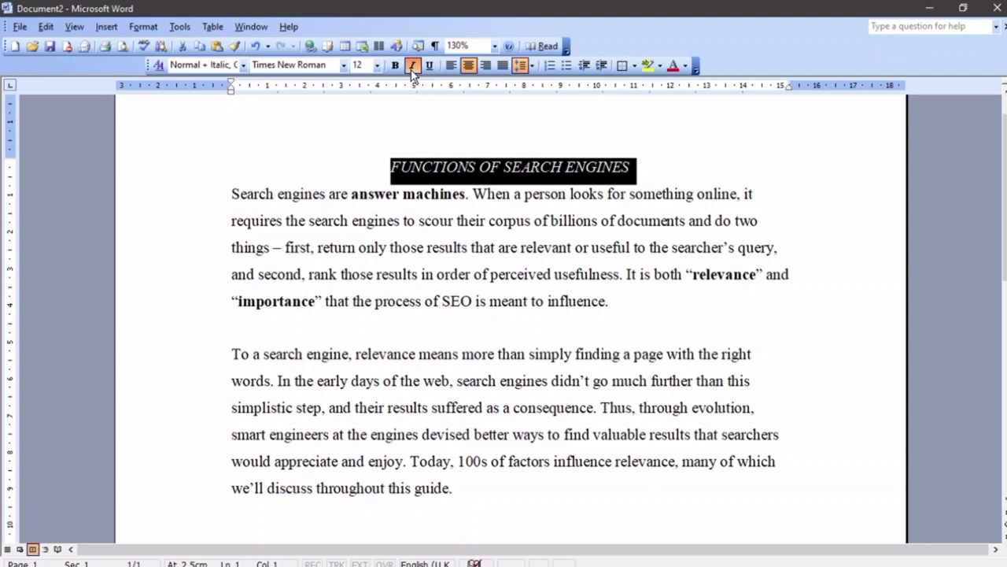
click(412, 66)
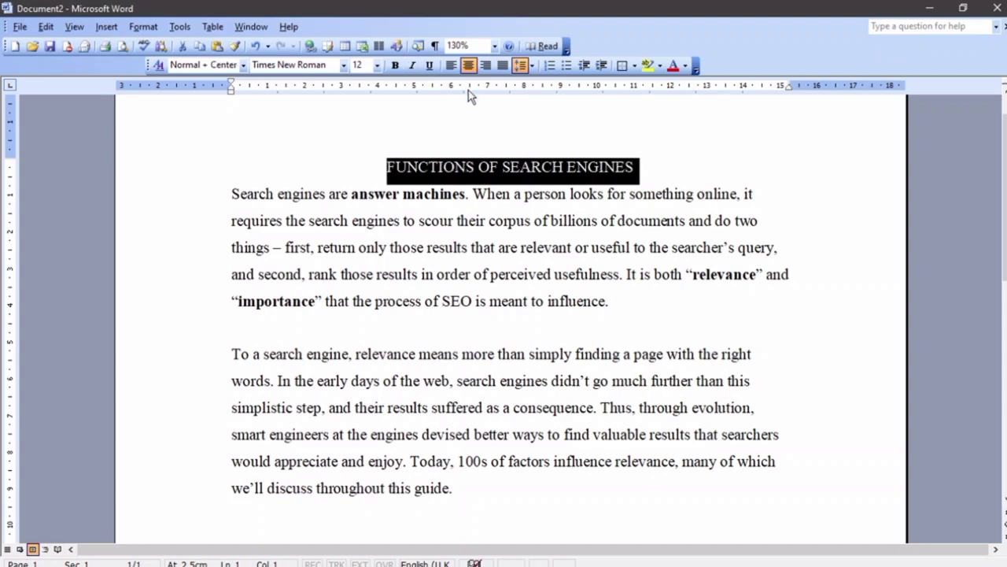
click(144, 29)
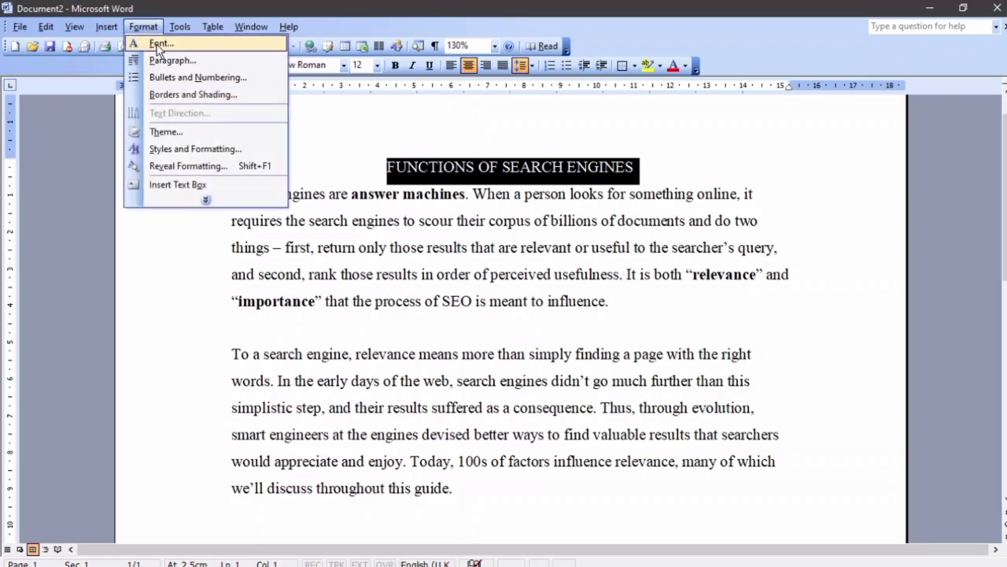
click(158, 45)
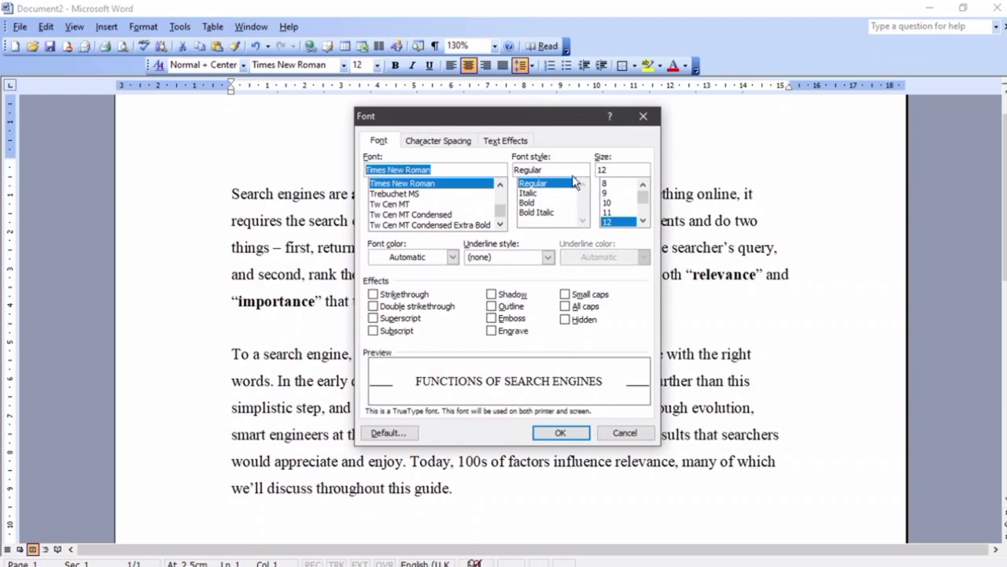
click(530, 193)
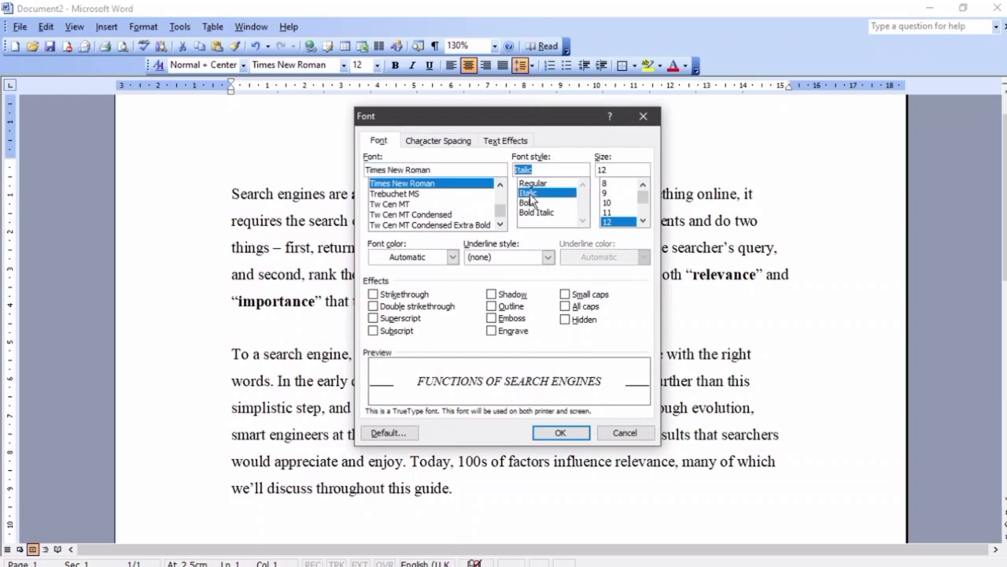
click(560, 432)
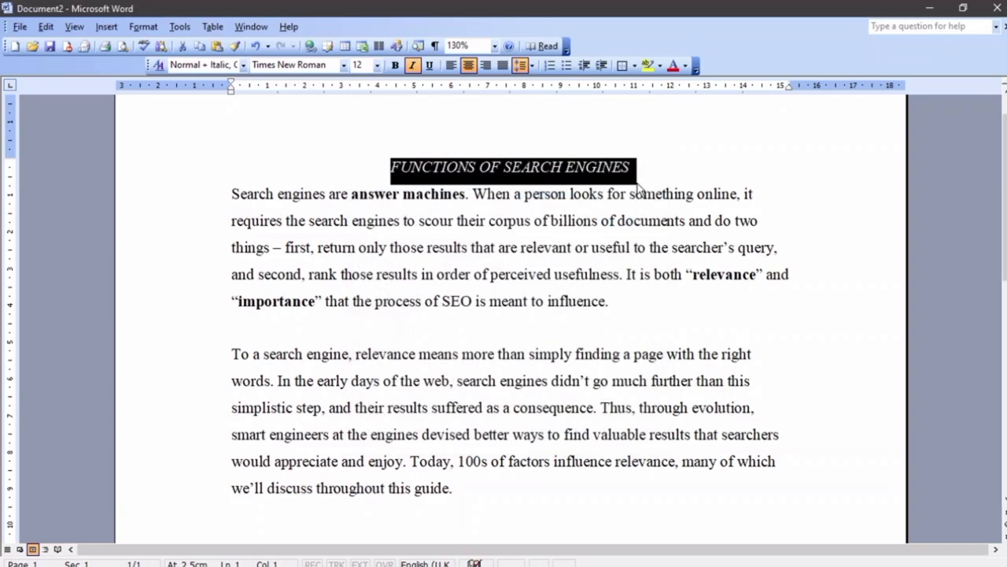
key(ctrl+i)
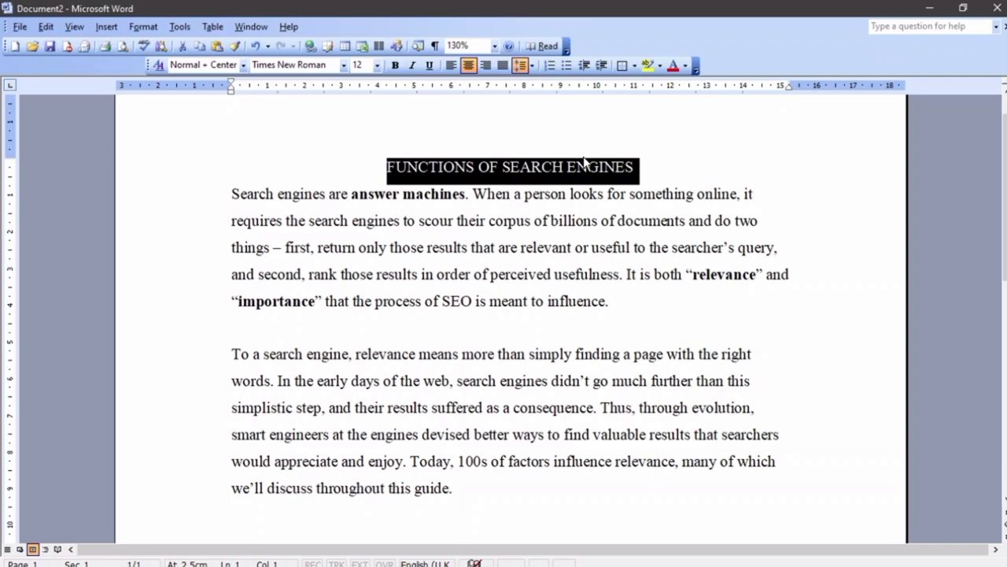
key(ctrl+i)
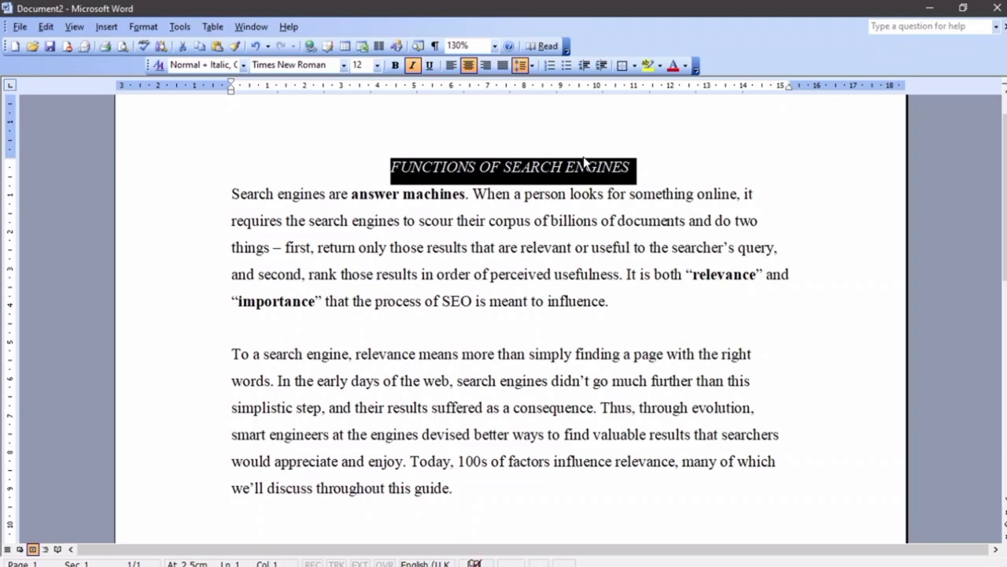
key(ctrl+i)
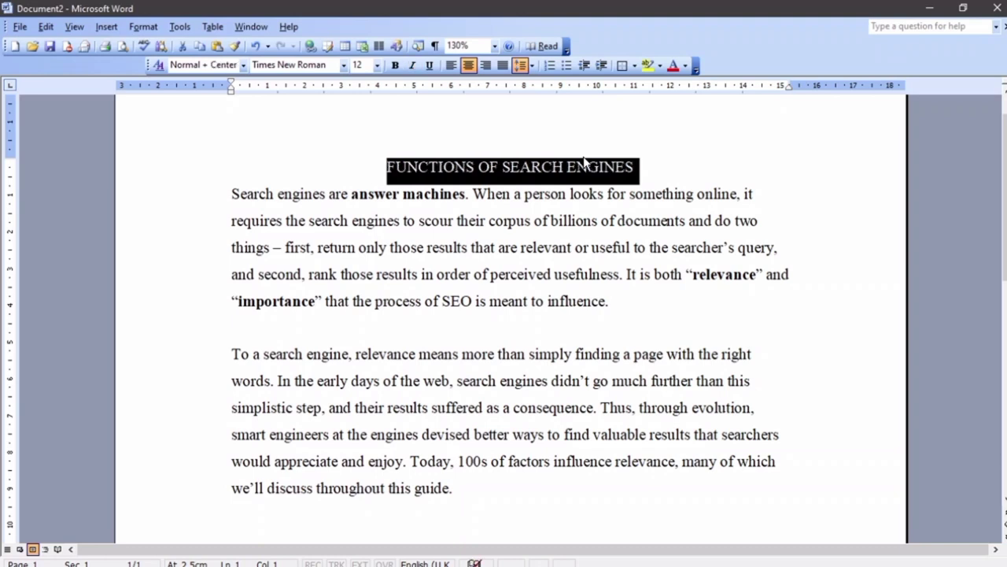
click(646, 170)
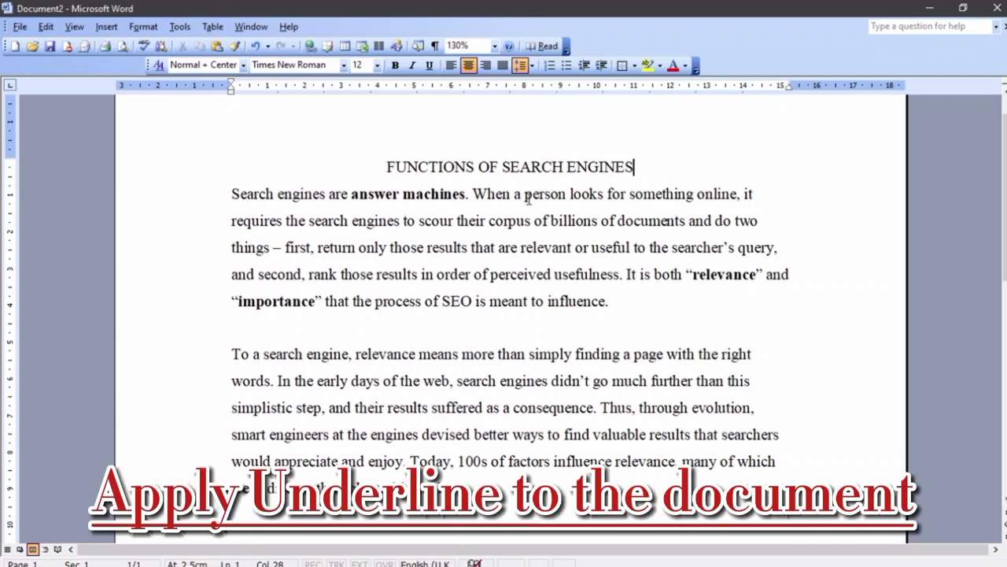
Select the 'FUNCTIONS OF SEARCH ENGINES' heading and switch its underline off with Ctrl+U
drag(387, 165, 603, 155)
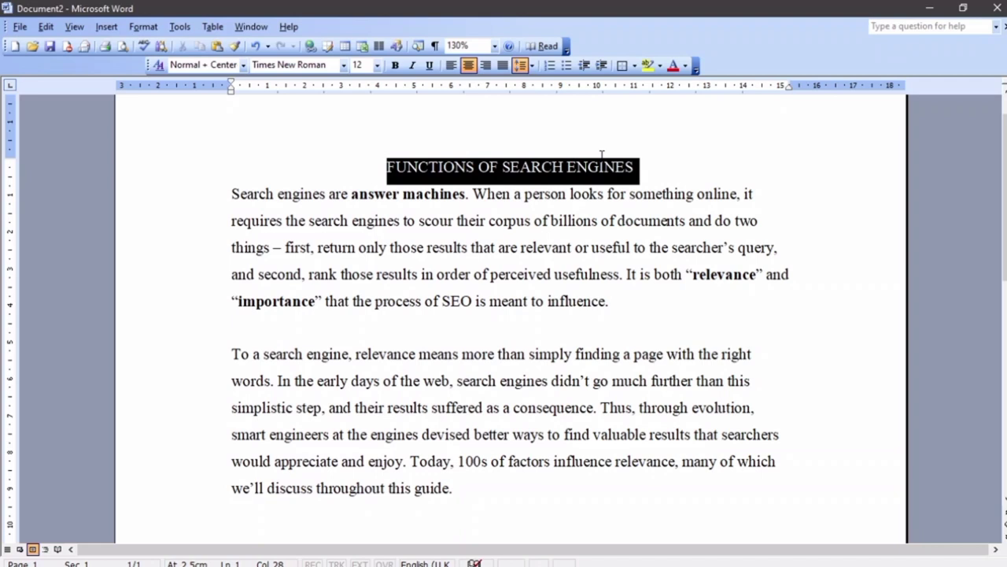
click(430, 66)
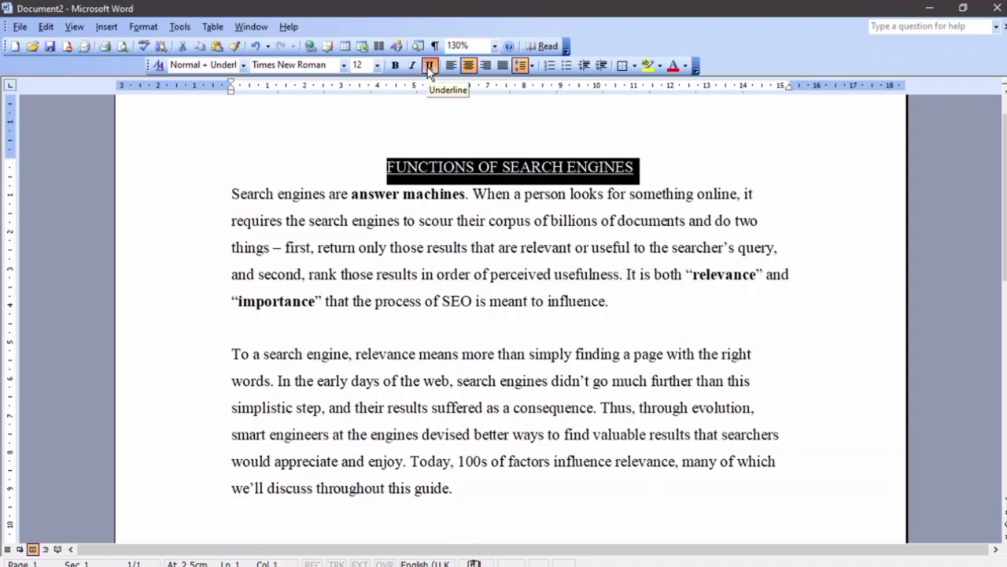
click(696, 168)
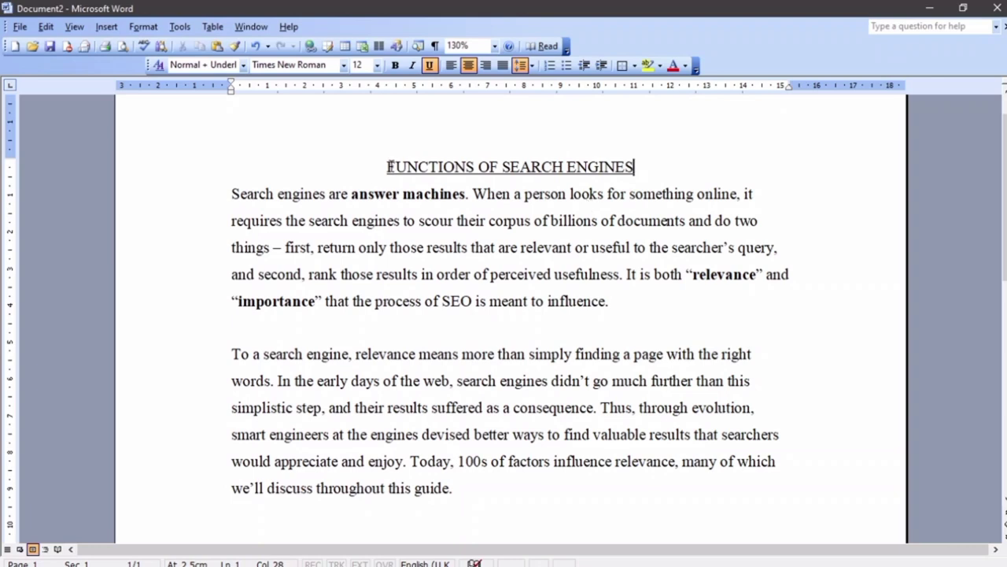
drag(386, 167, 638, 167)
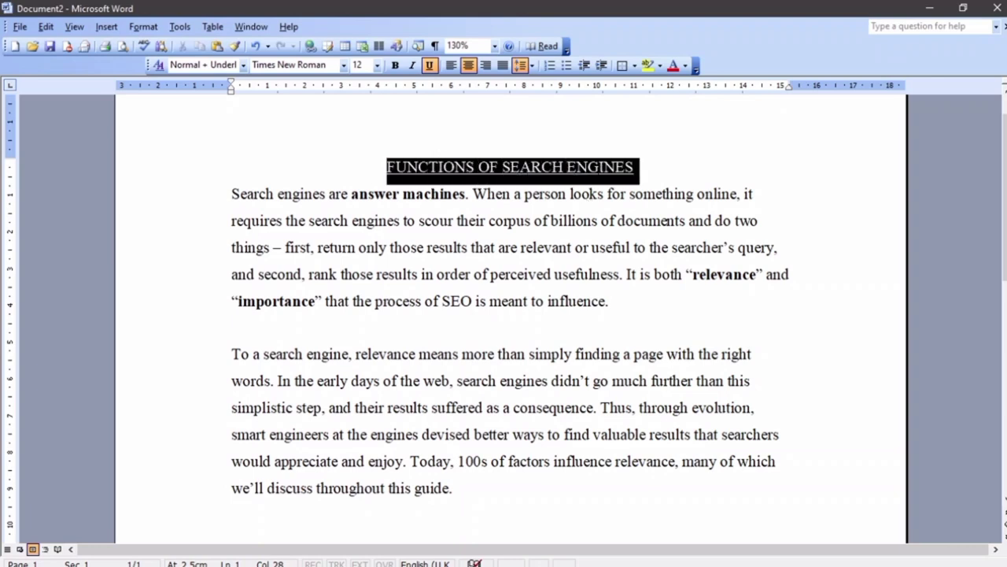
click(640, 181)
drag(386, 166, 626, 160)
key(ctrl+u)
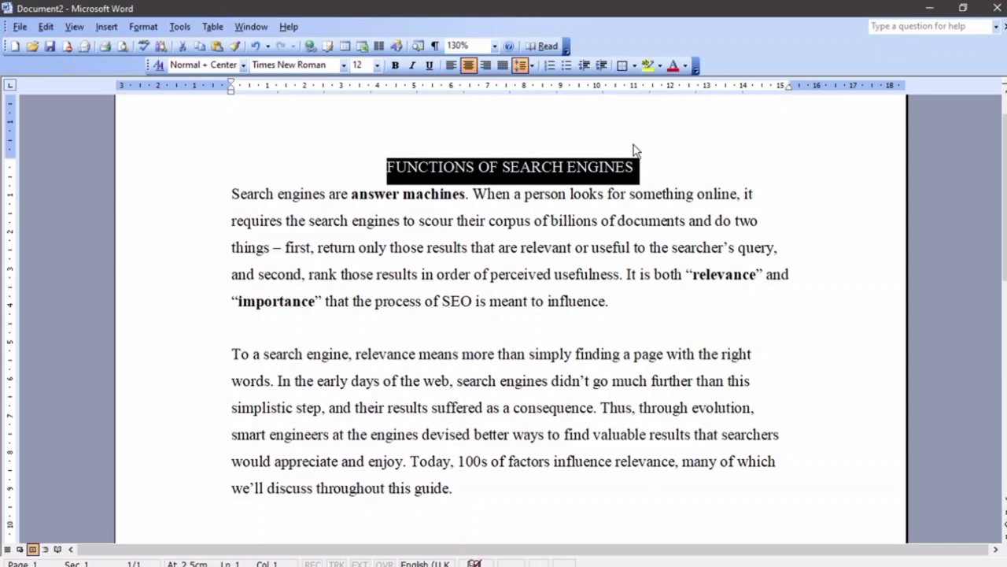
click(633, 146)
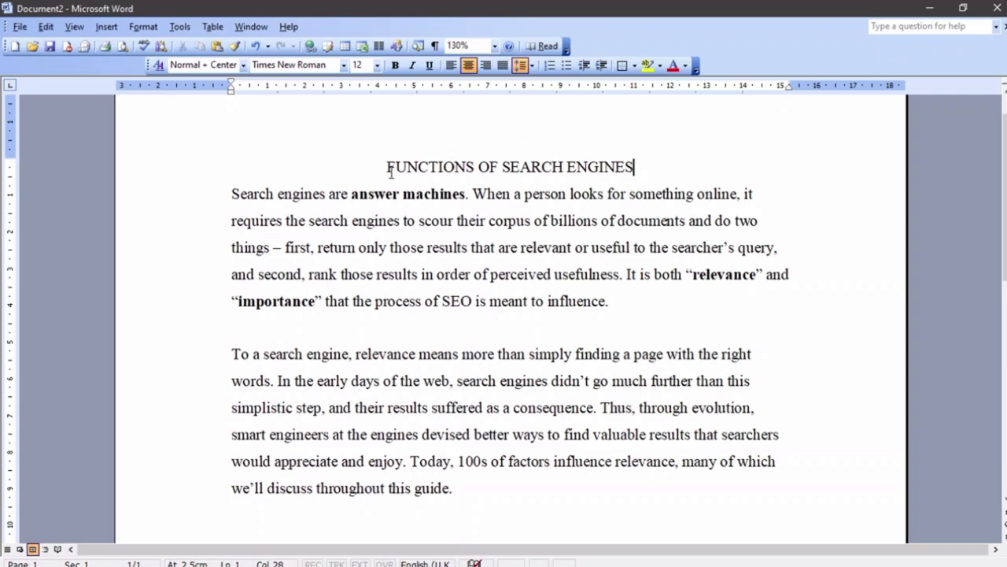
Select the heading and choose a dash-dot underline style in the Font dialog
drag(387, 166, 638, 167)
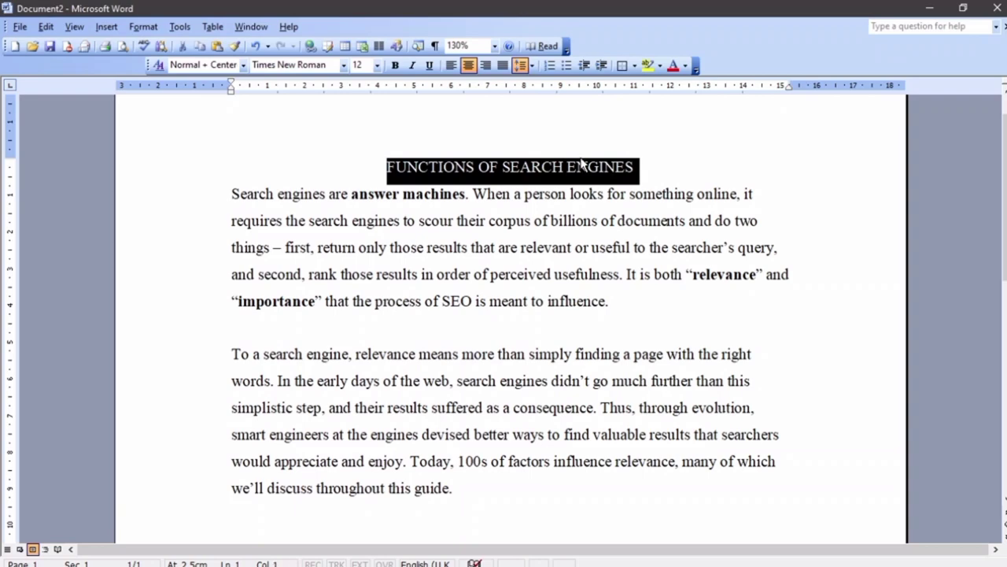
click(143, 28)
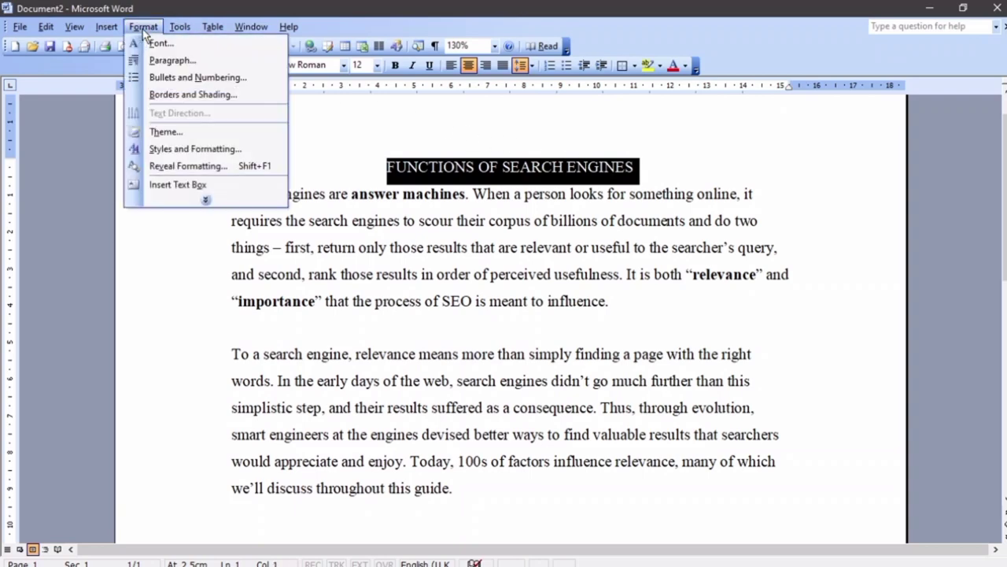
click(157, 44)
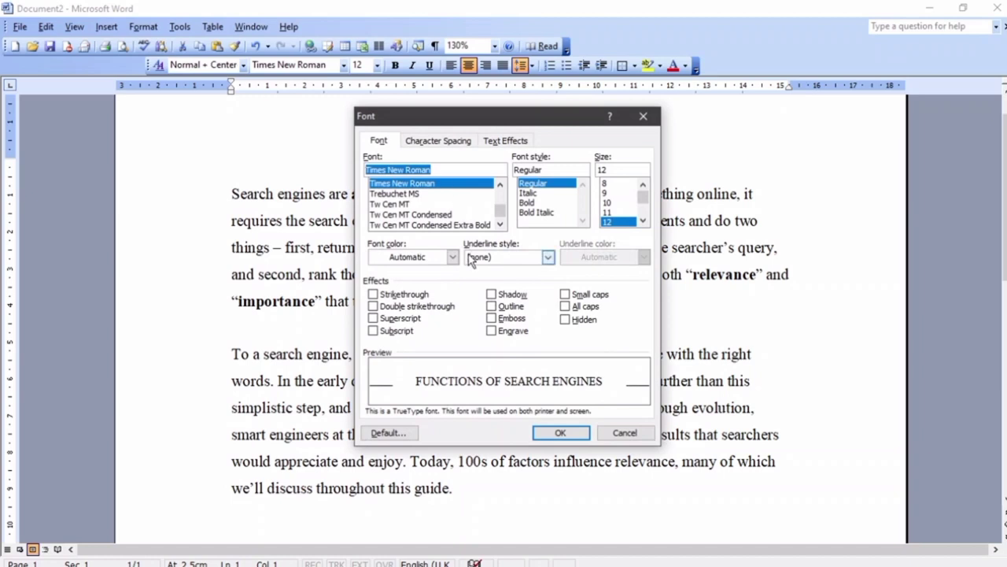
click(512, 259)
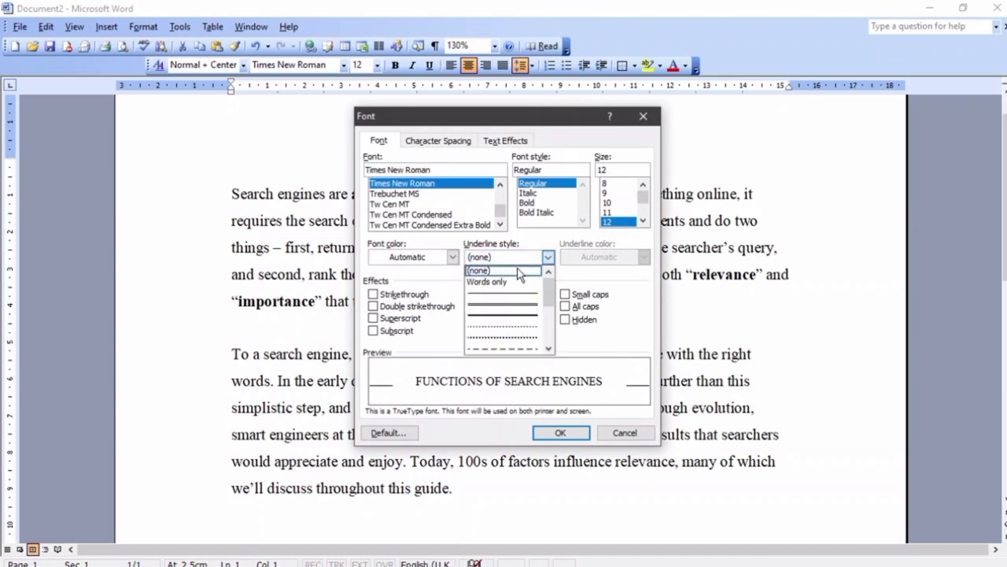
scroll(518, 291, down, 3)
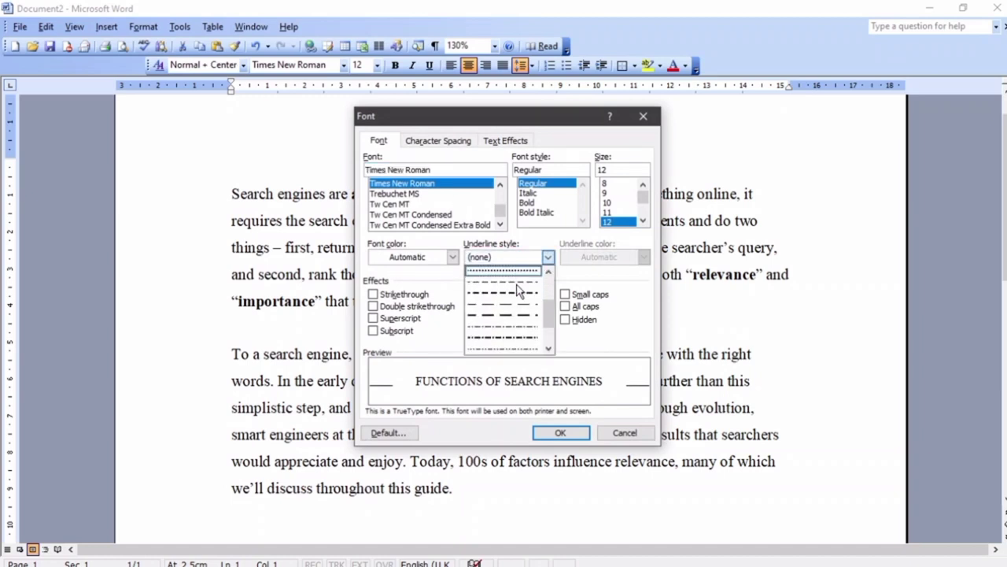
scroll(518, 291, down, 2)
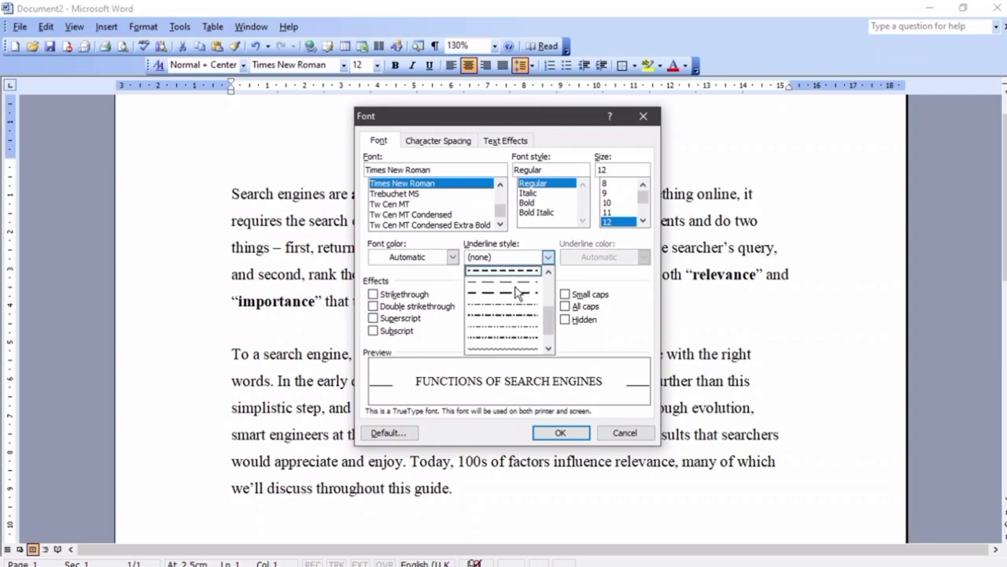
click(512, 342)
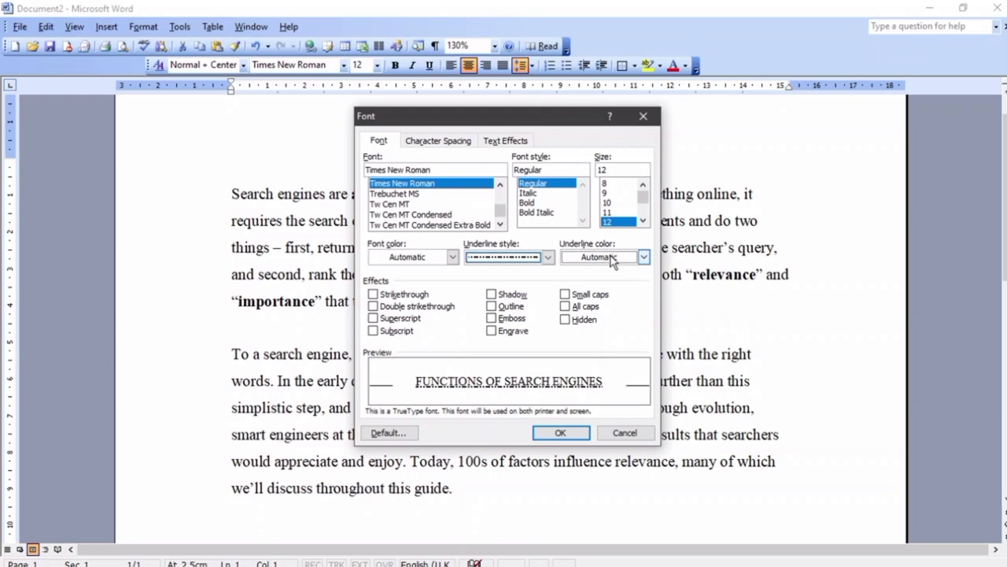
Set the underline colour to Blue and apply the dot-dash underline
click(612, 261)
click(594, 326)
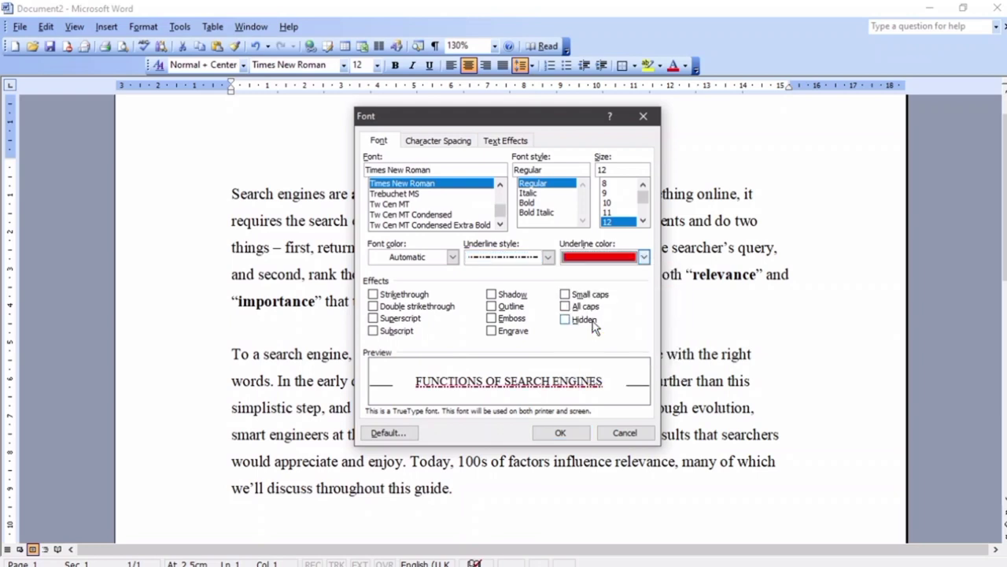
click(615, 259)
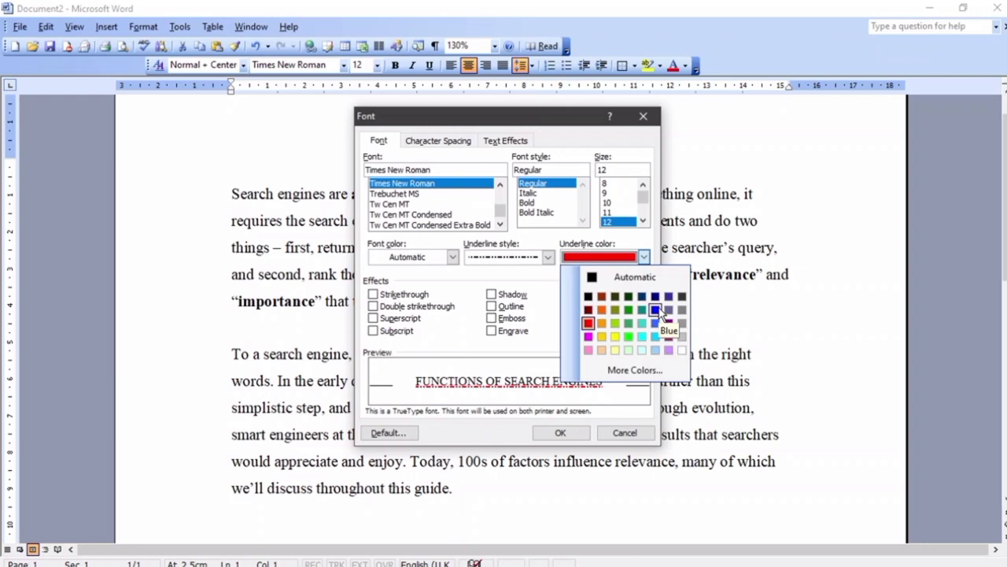
click(656, 310)
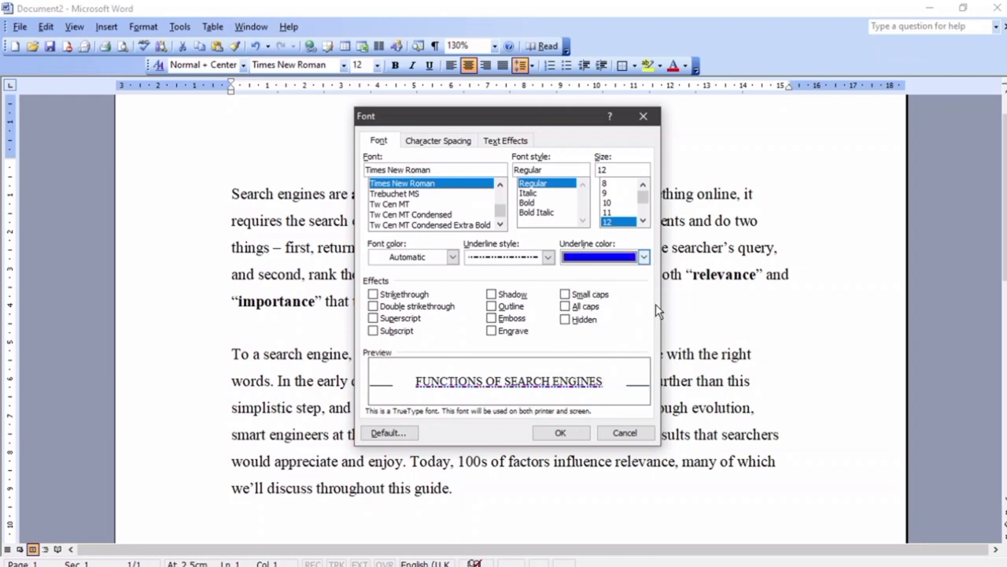
click(556, 433)
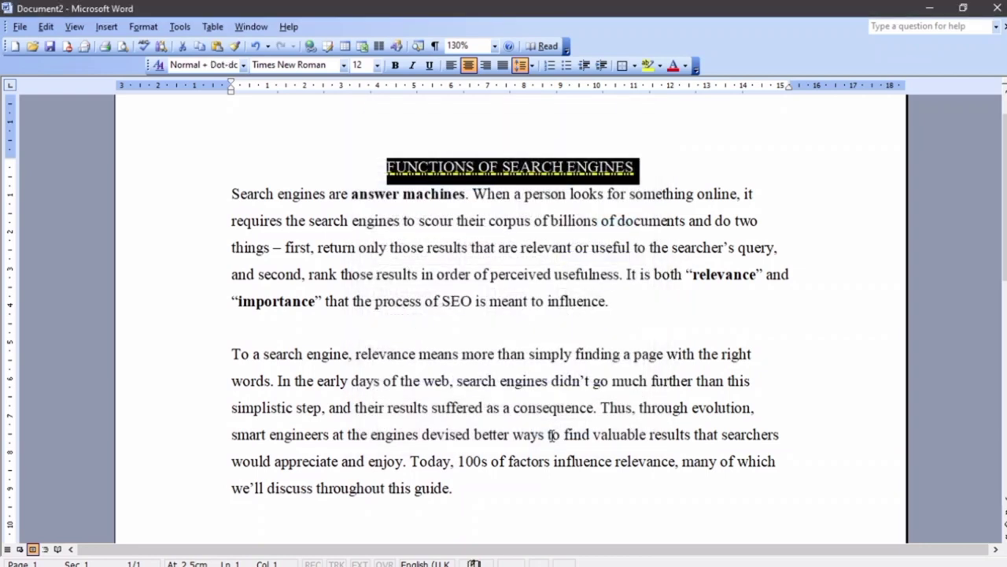
click(680, 168)
Leave the Font dialog unchanged and apply a plain single underline to the heading
scroll(567, 196, up, 3)
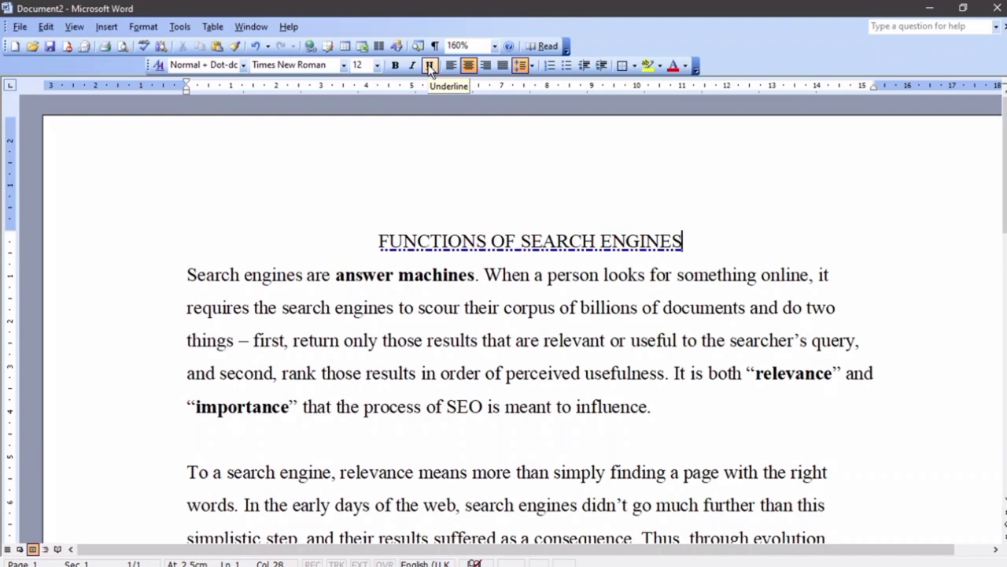
click(150, 28)
click(161, 41)
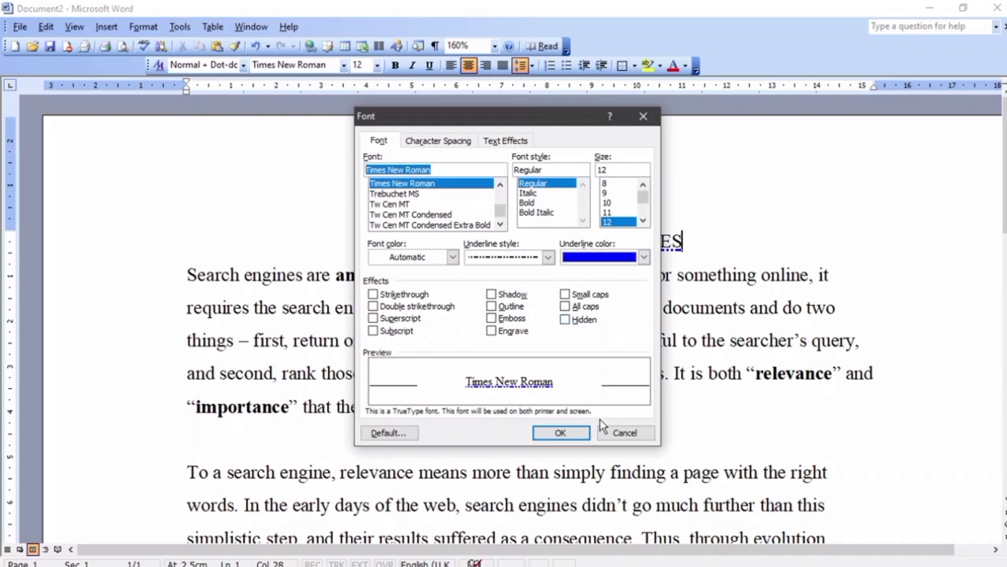
click(624, 432)
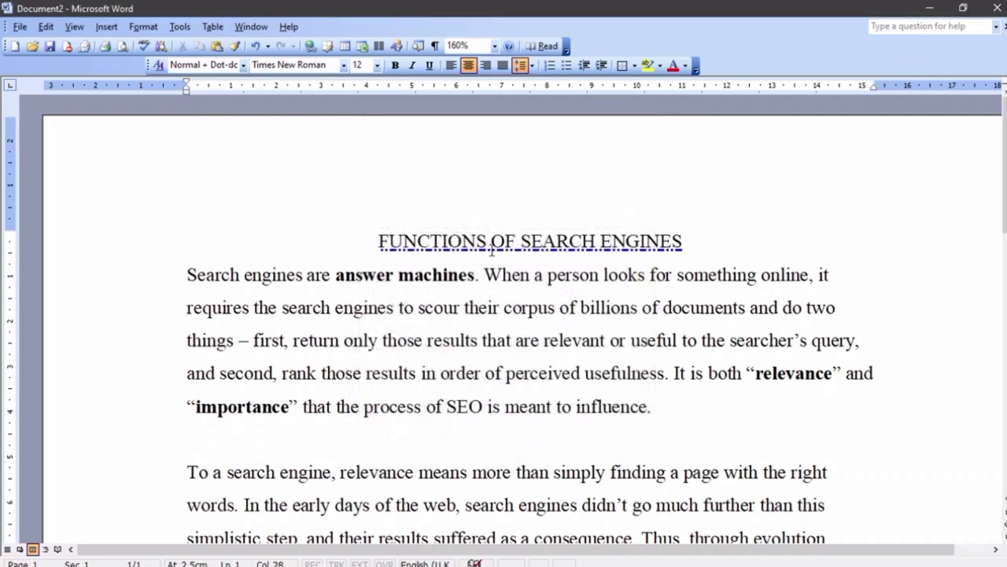
drag(378, 234, 661, 234)
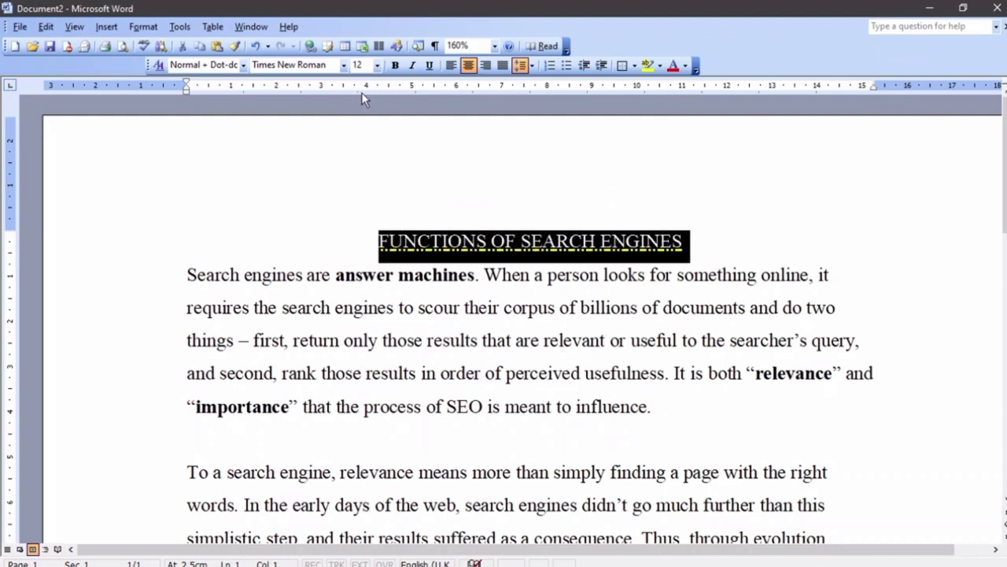
click(429, 66)
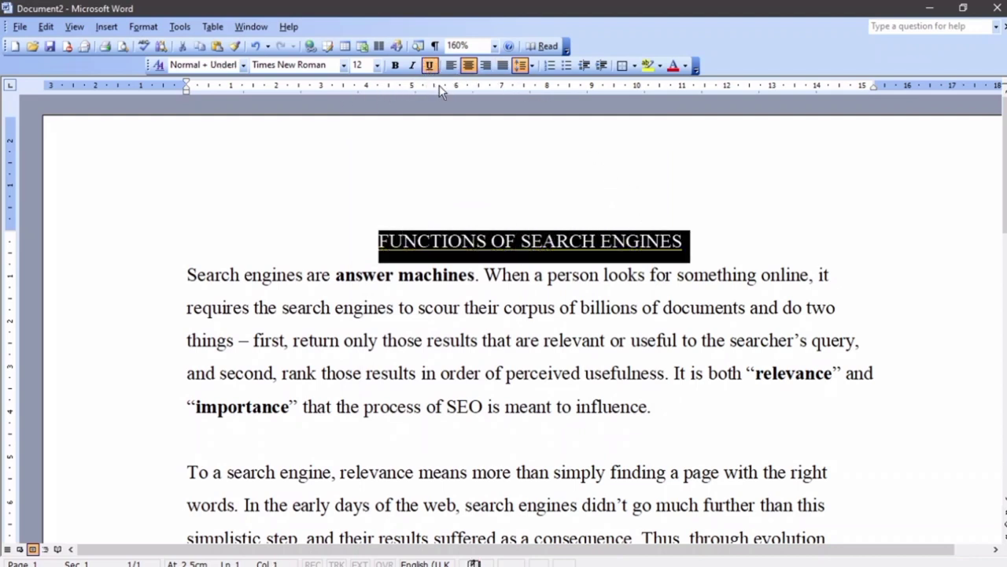
Remove the underline from the heading and deselect it
click(430, 66)
click(491, 241)
scroll(411, 224, down, 1)
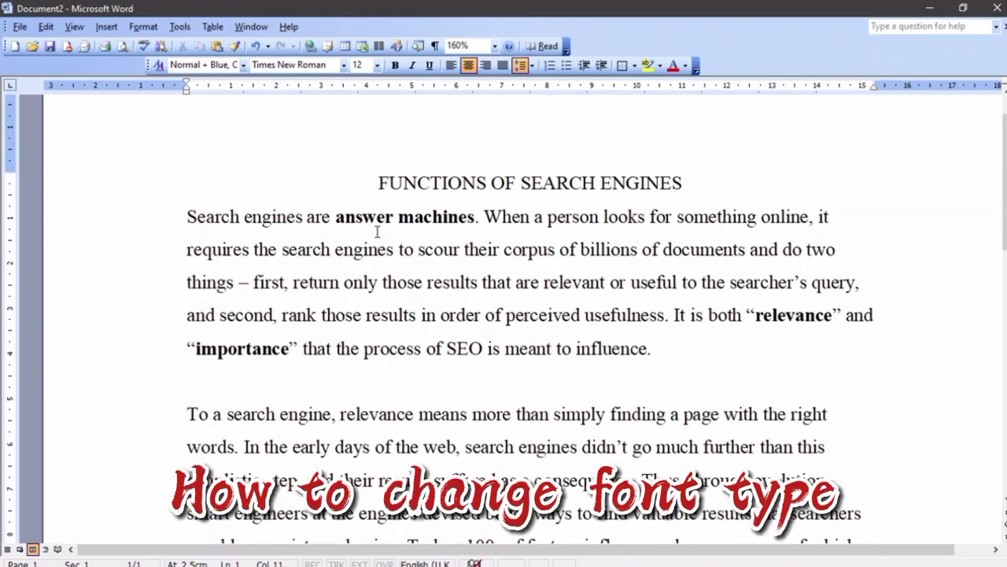
Set the first paragraph, 'Search engines are answer machines…', in Brush Script MT
drag(190, 216, 661, 348)
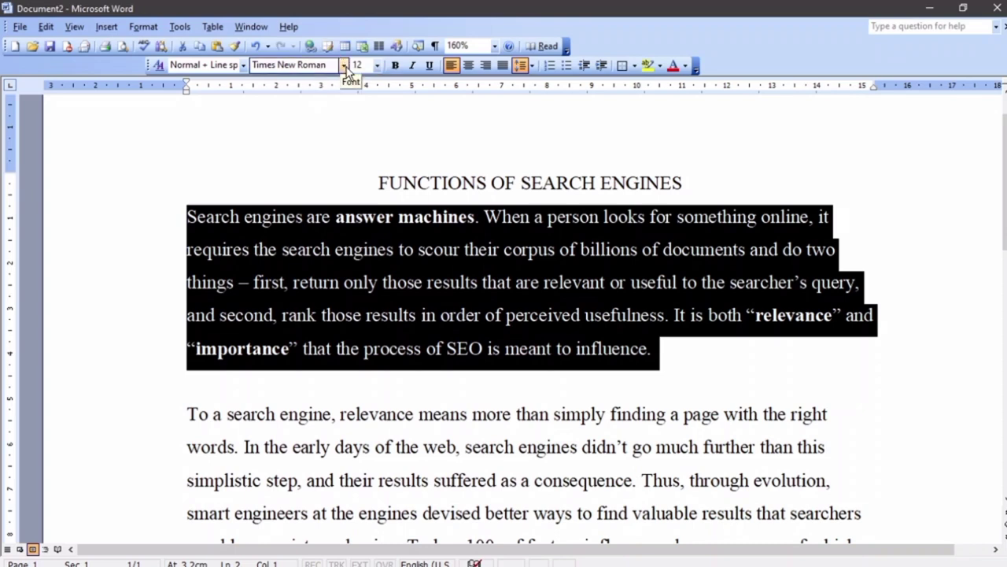
click(343, 66)
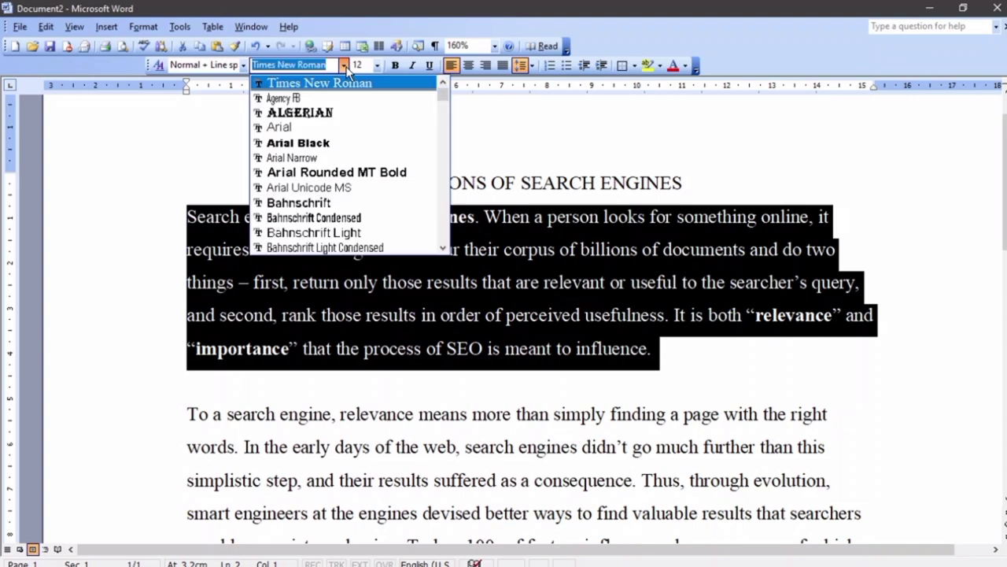
scroll(348, 89, down, 5)
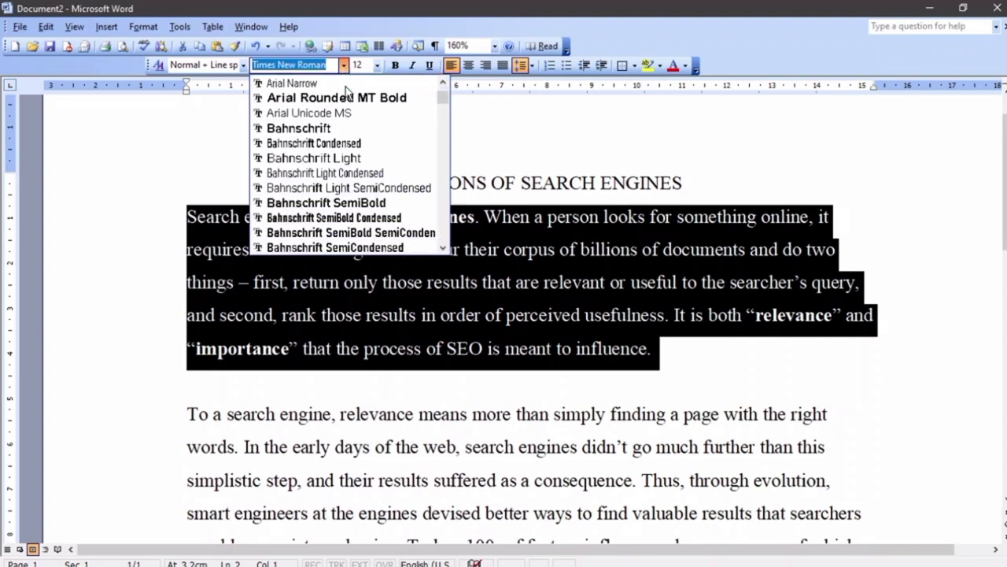
scroll(347, 88, down, 1)
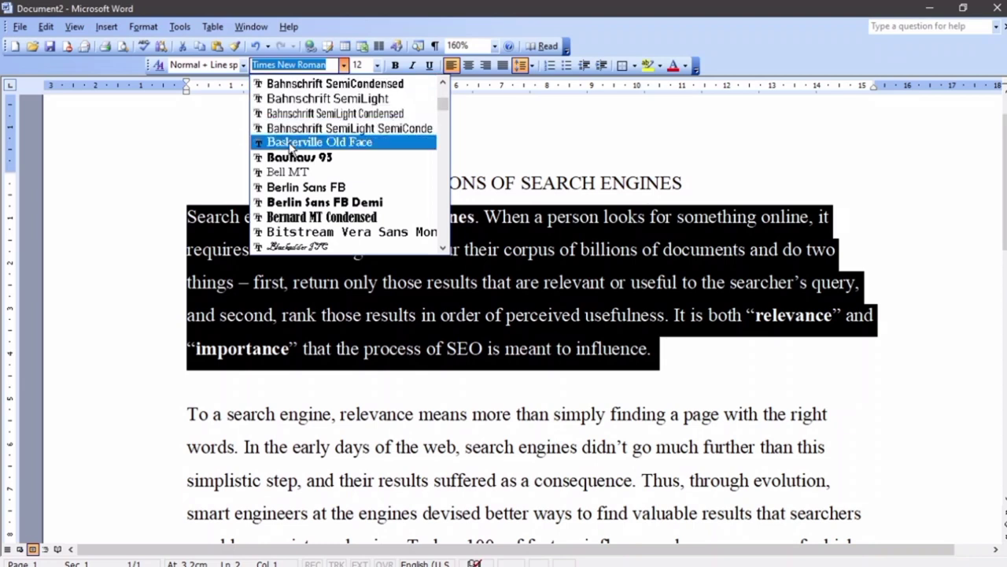
scroll(312, 169, down, 4)
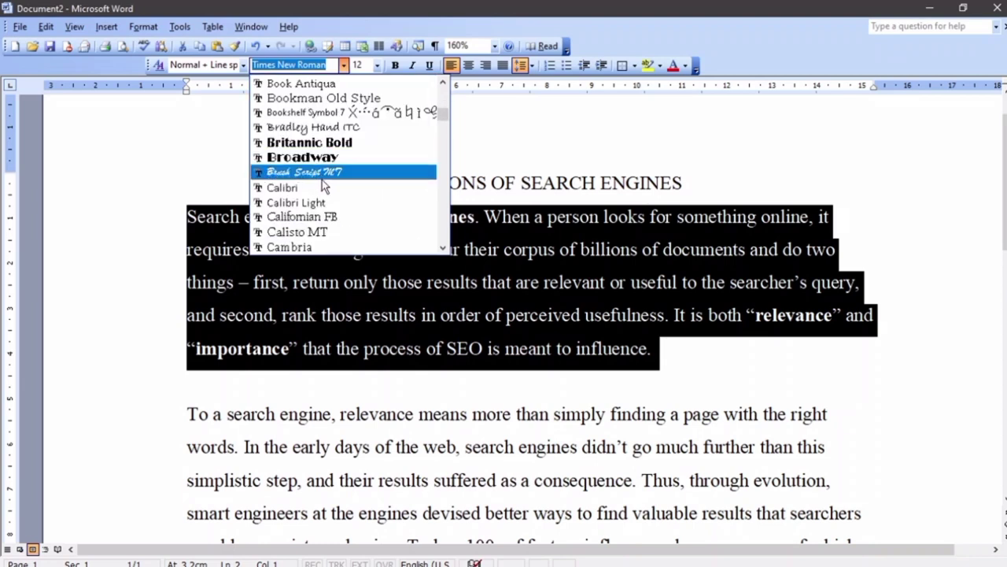
click(322, 177)
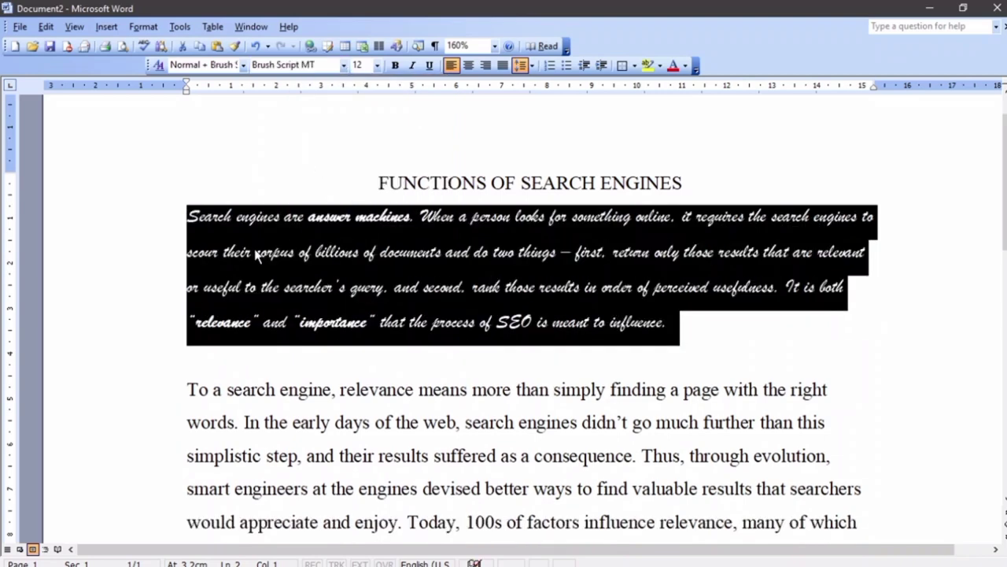
click(130, 248)
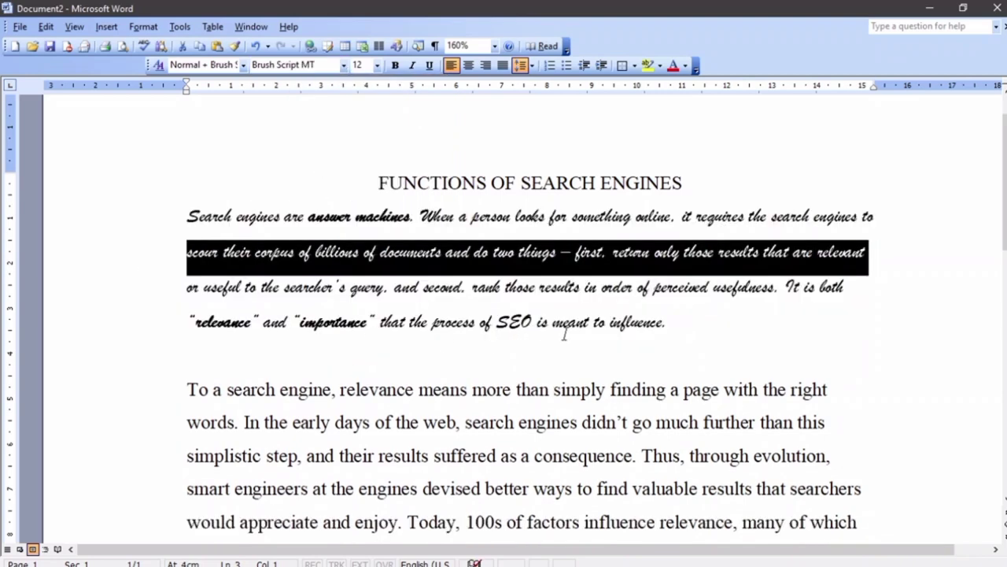
click(700, 323)
scroll(698, 320, down, 1)
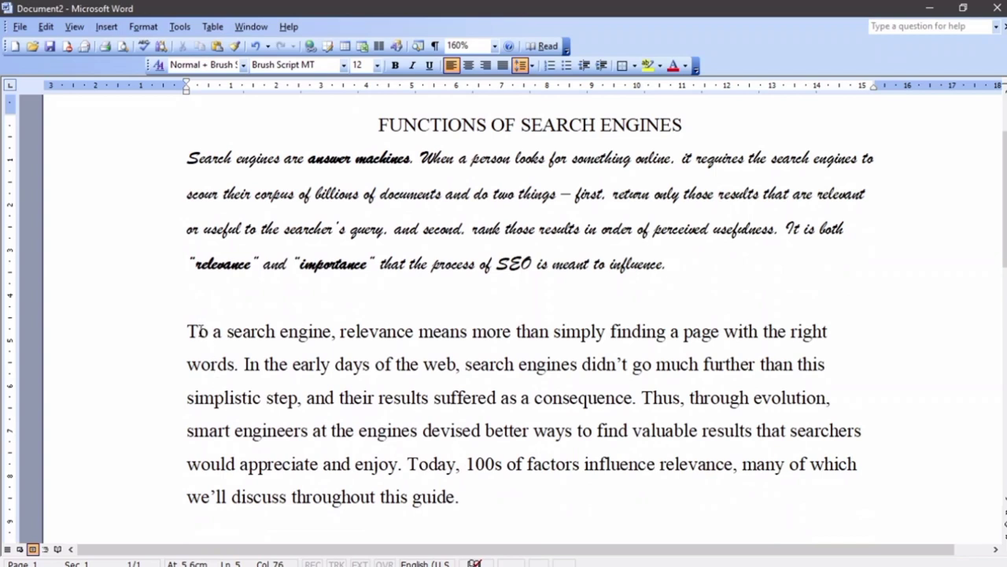
drag(188, 336, 461, 365)
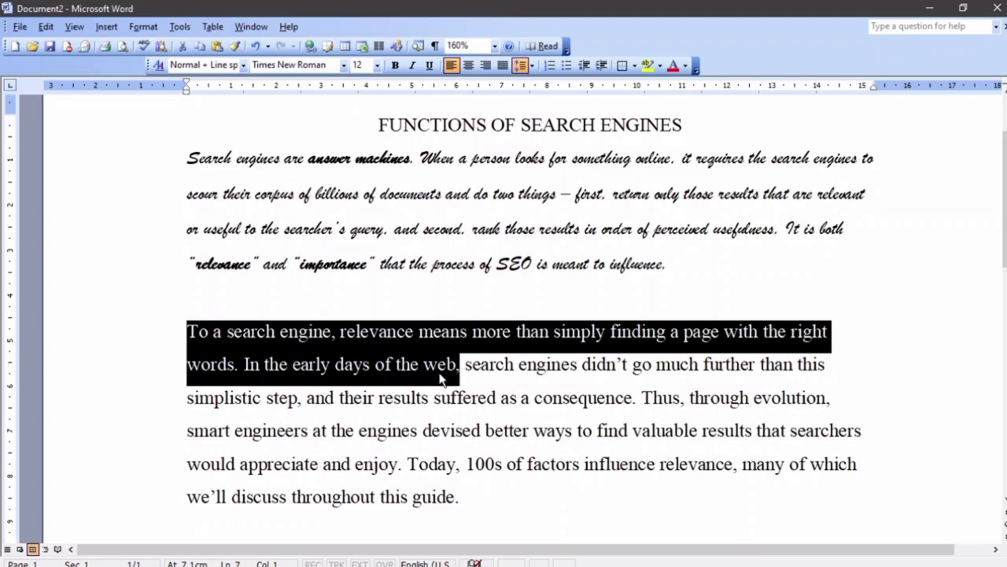
Set the selected text in Curlz MT
click(343, 64)
scroll(329, 106, down, 15)
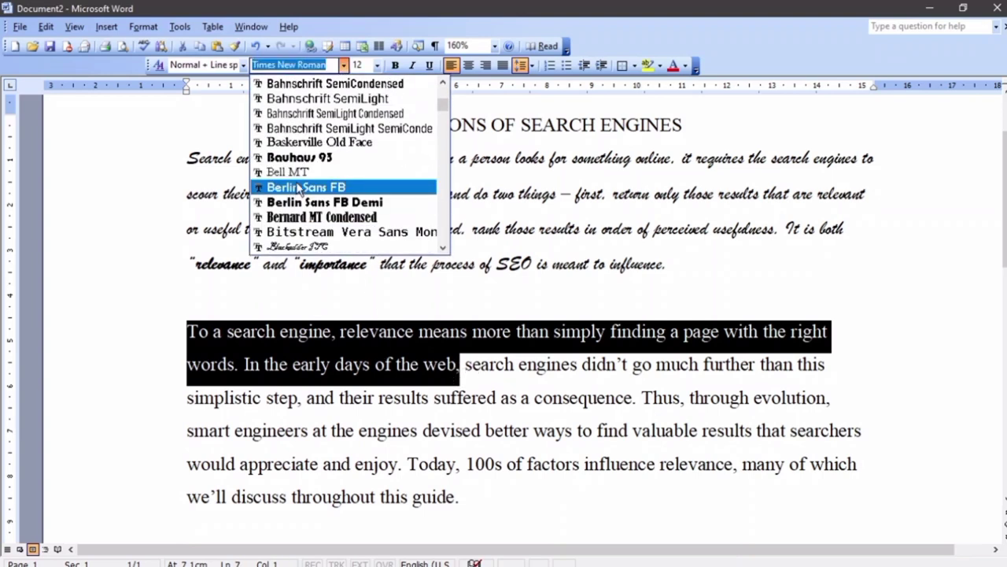
scroll(298, 181, down, 6)
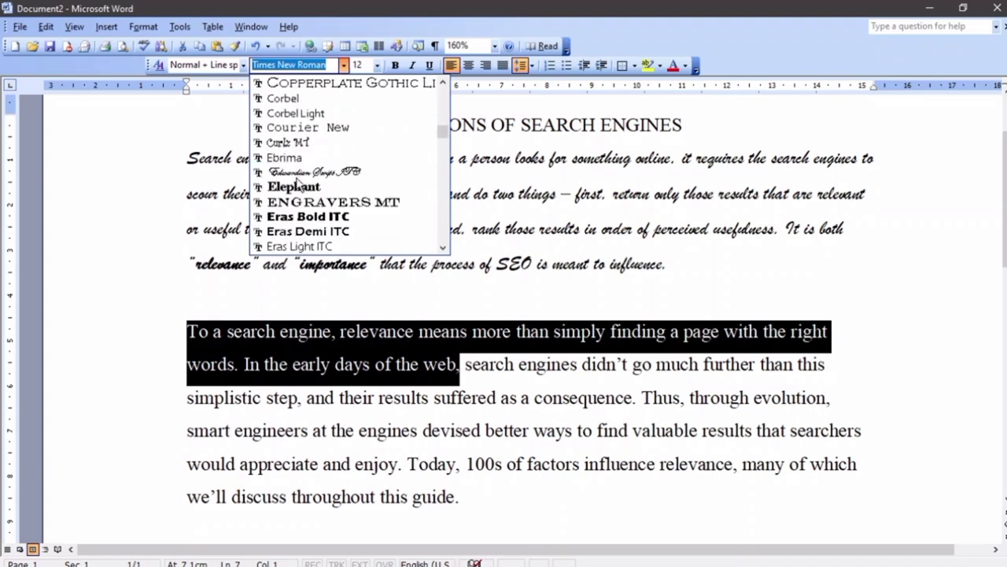
click(299, 151)
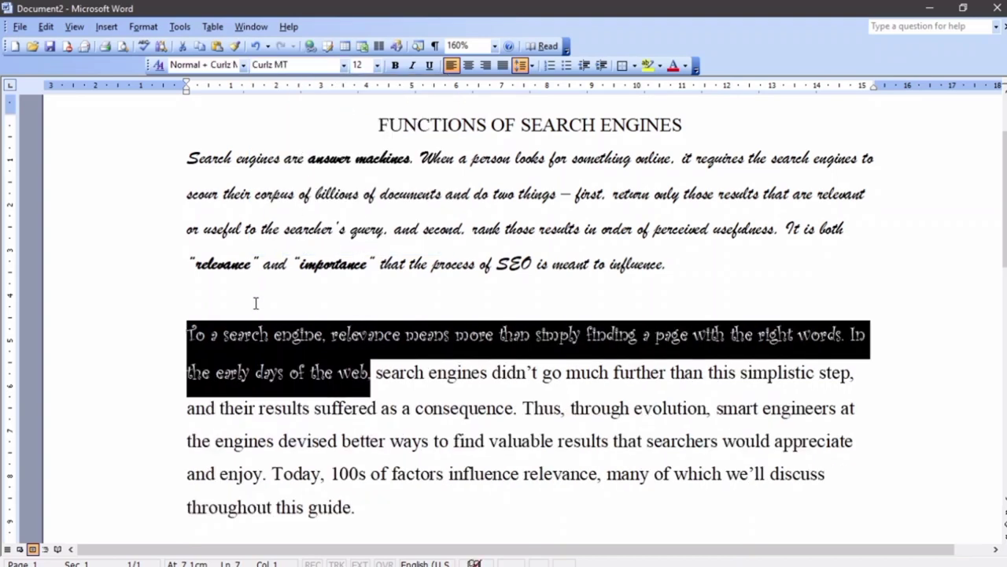
click(256, 302)
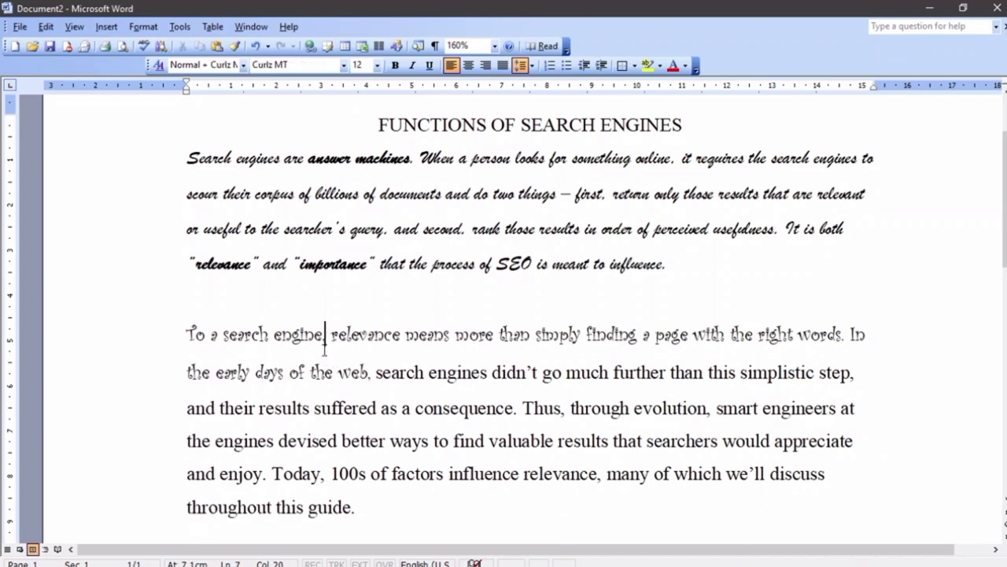
Select both body paragraphs and set them in Times New Roman
drag(386, 516, 187, 158)
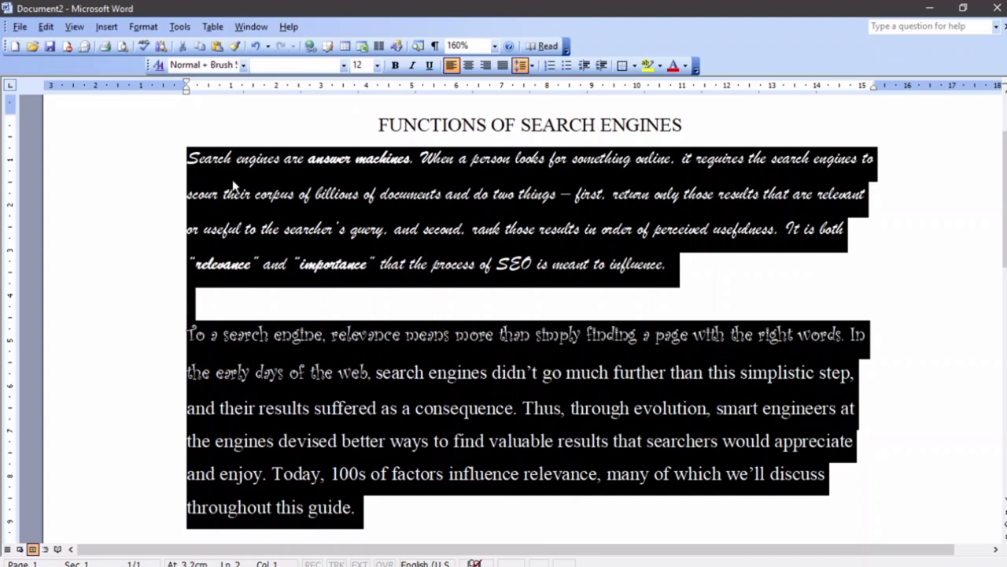
click(288, 64)
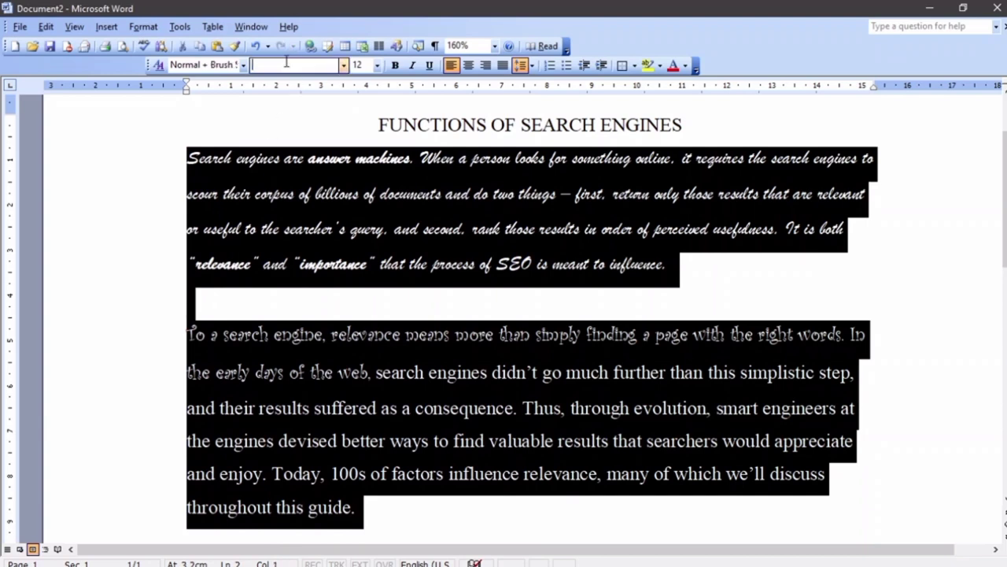
text(Times New Roman)
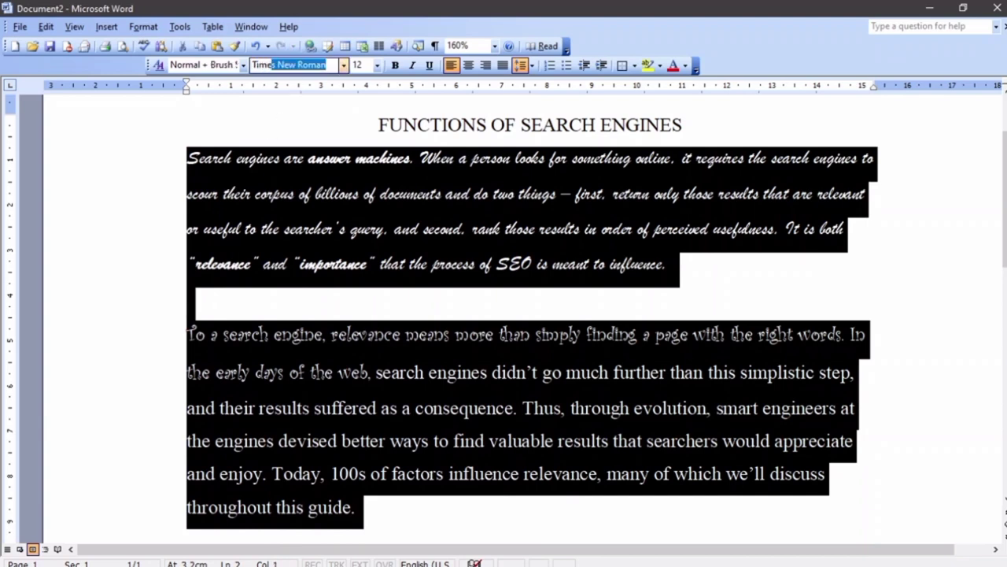
click(344, 65)
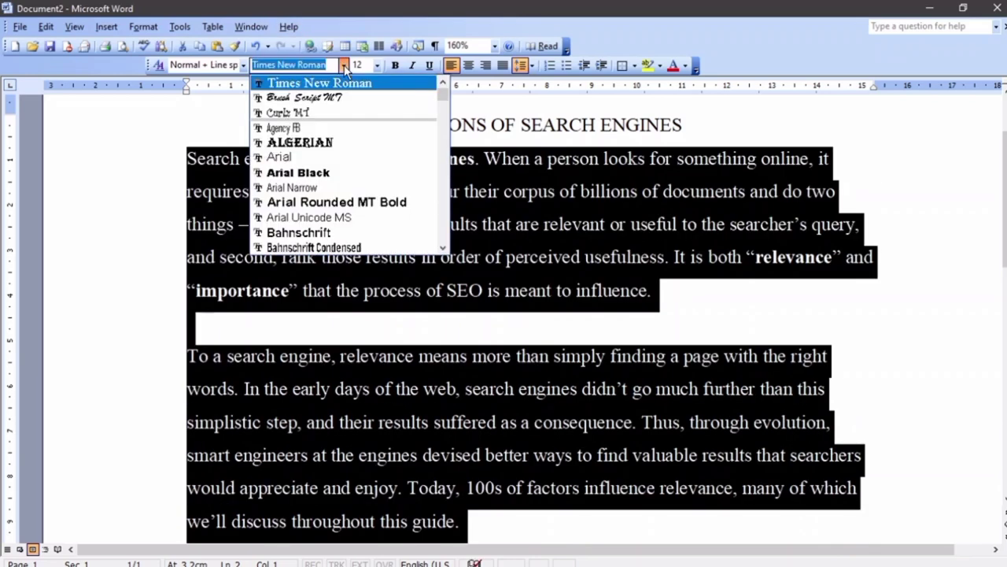
scroll(331, 91, down, 4)
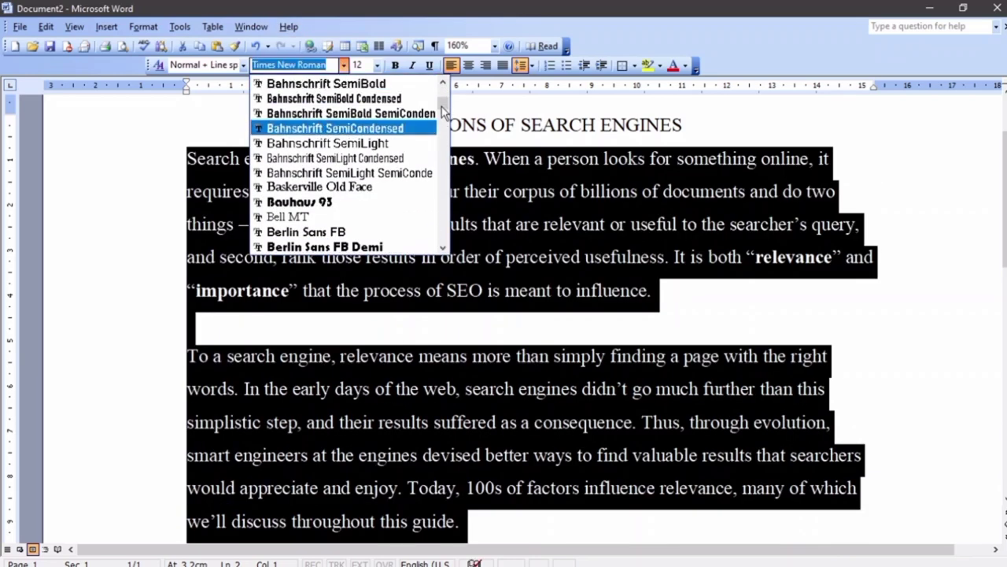
drag(444, 110, 445, 224)
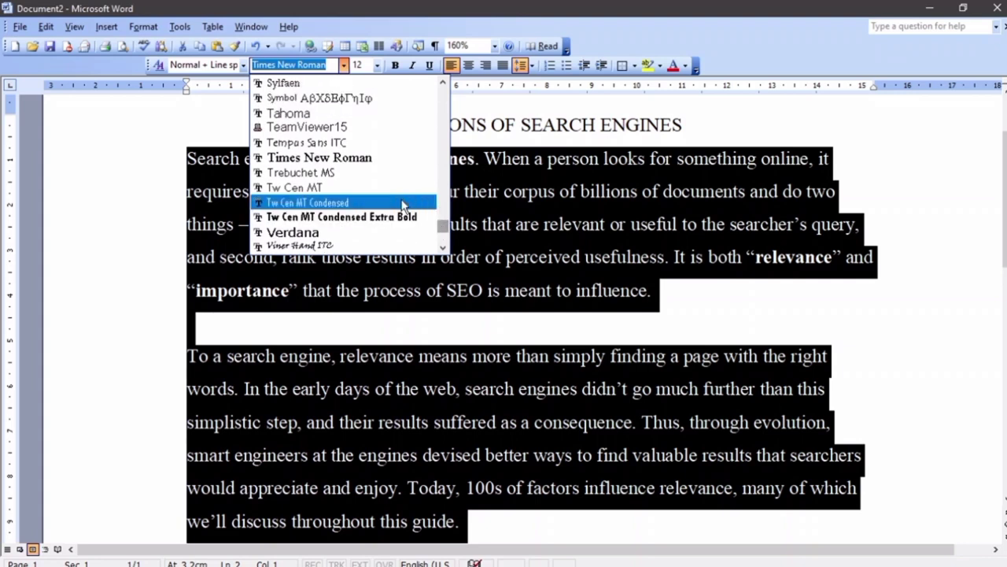
click(344, 162)
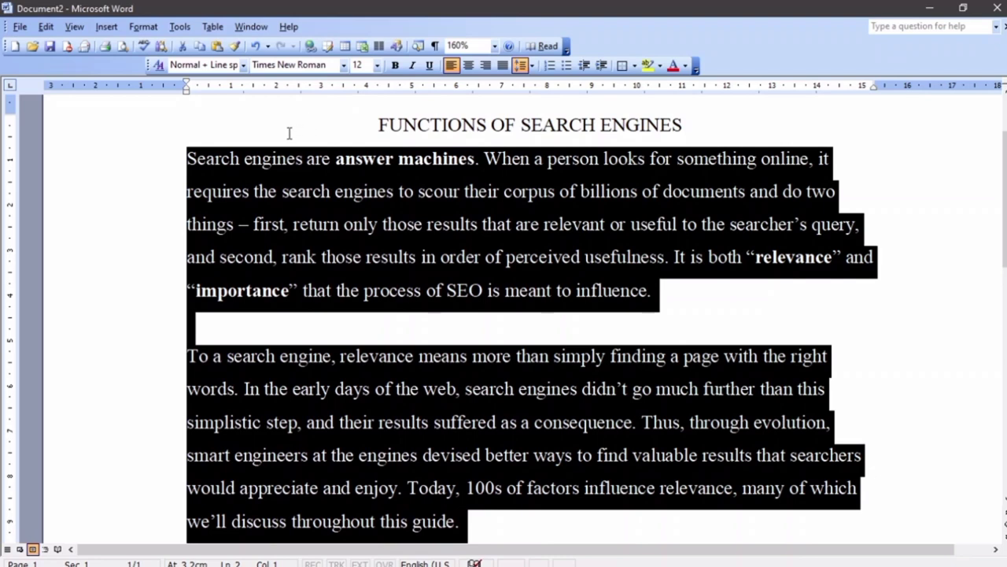
click(143, 28)
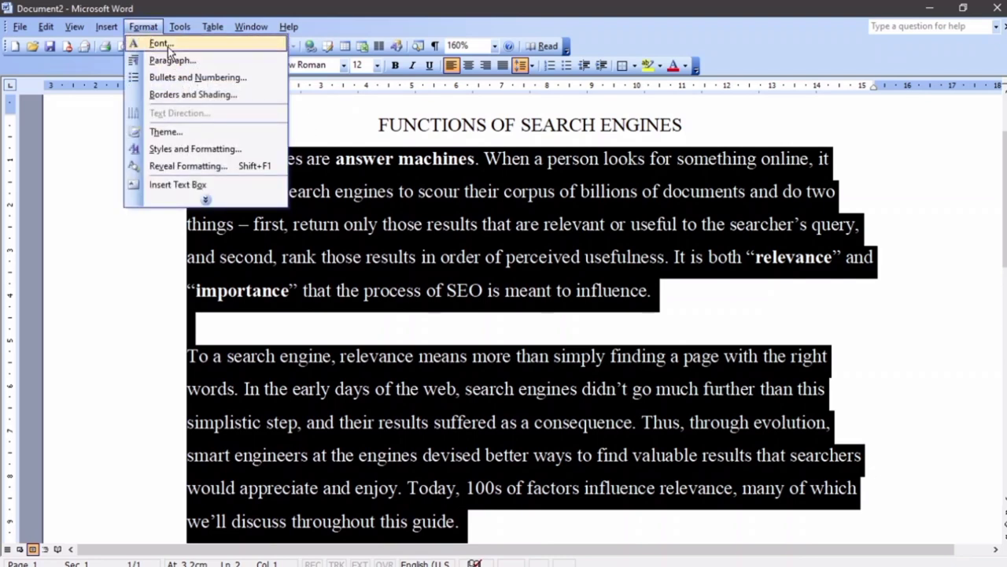
Apply High Tower Text to both paragraphs via the Font dialog and delete the stray '['
click(161, 43)
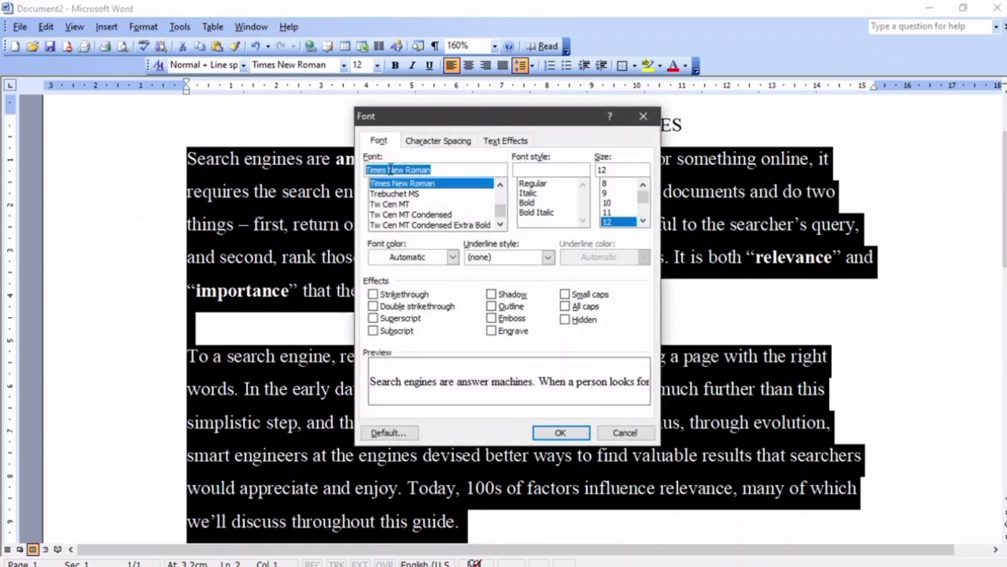
scroll(413, 197, down, 4)
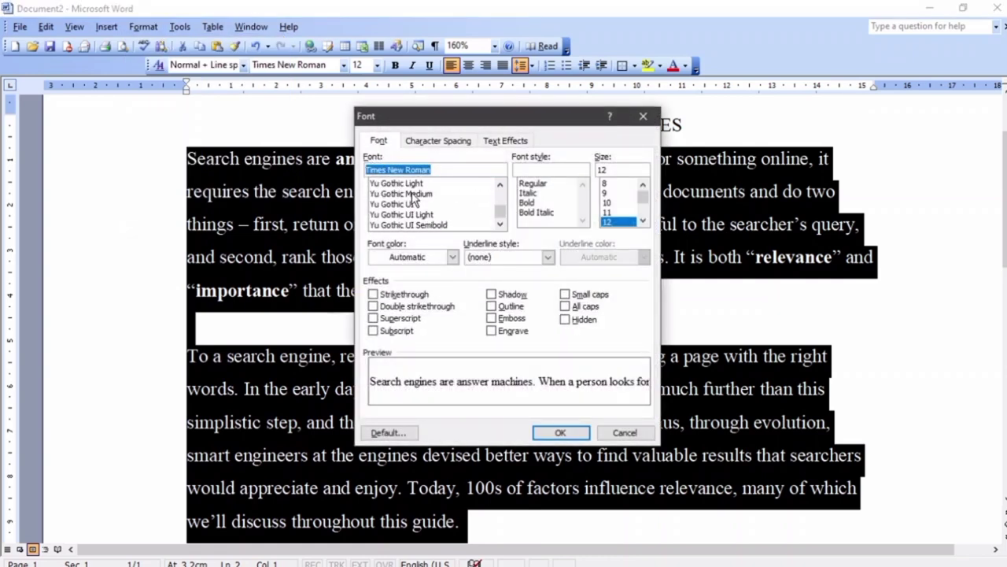
scroll(413, 196, up, 15)
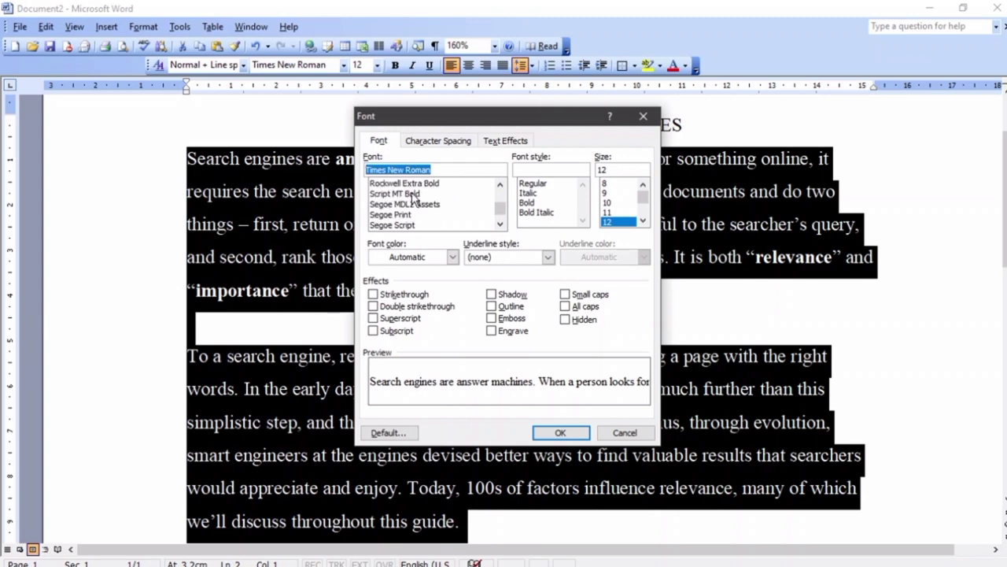
scroll(413, 197, up, 12)
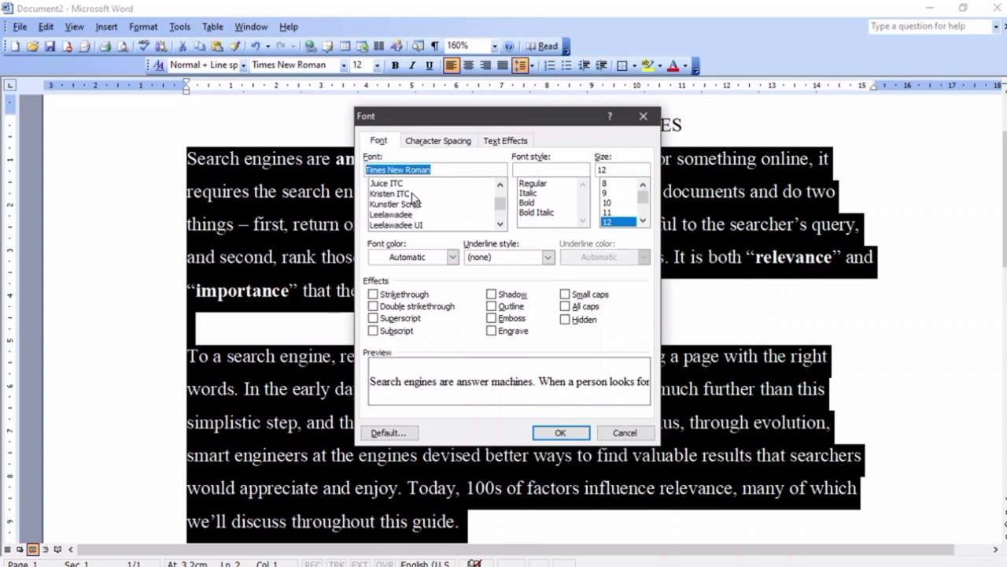
click(378, 184)
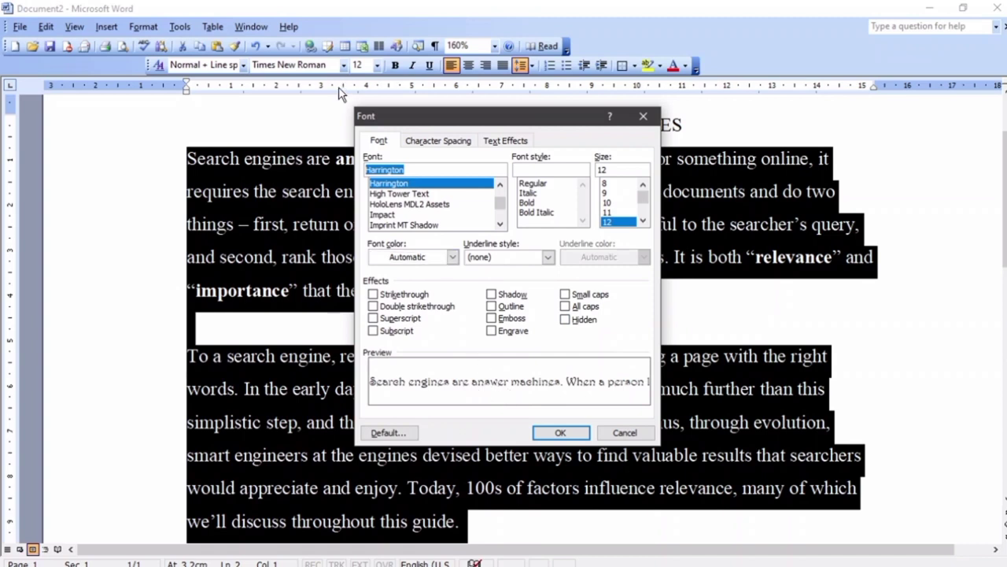
click(403, 206)
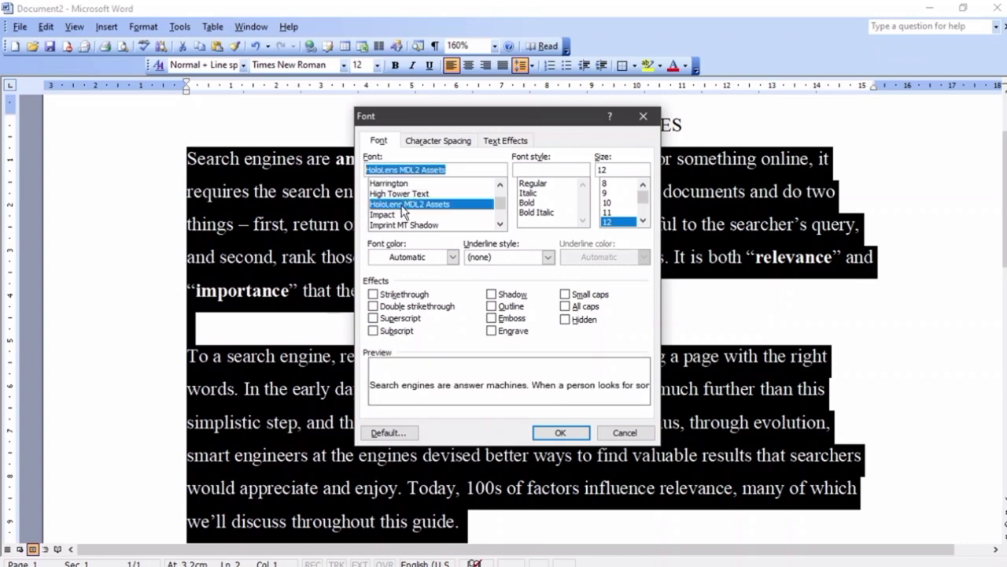
click(398, 195)
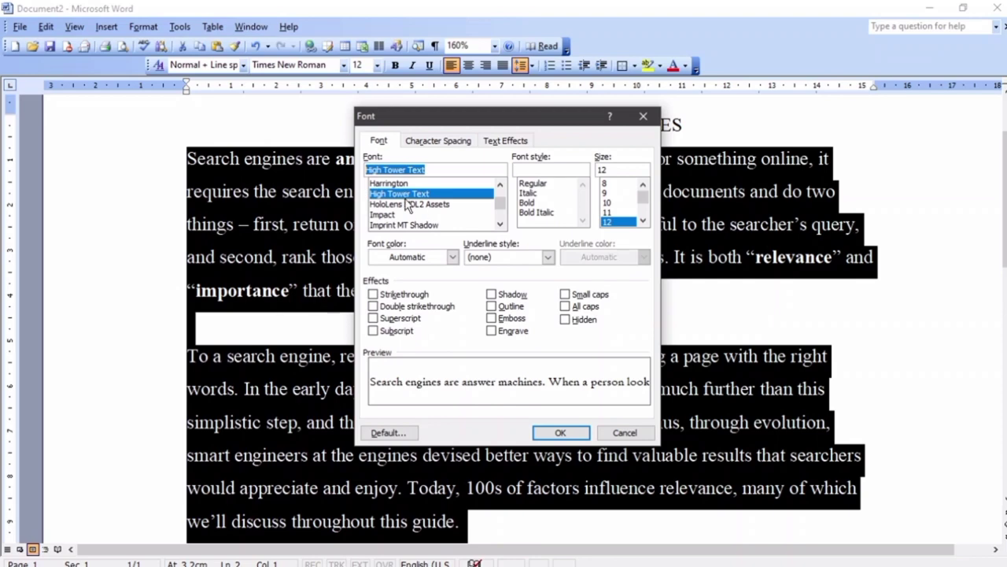
click(561, 435)
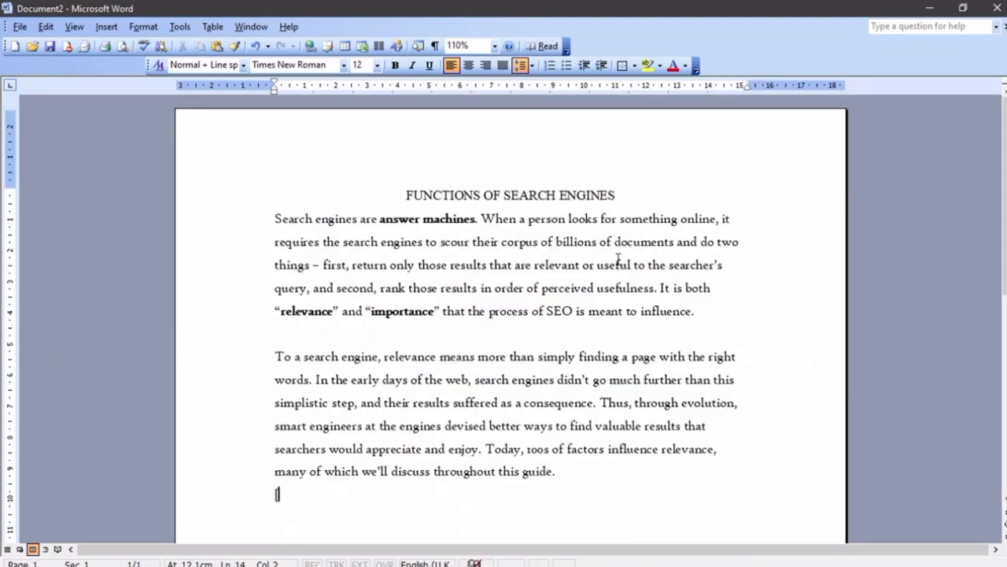
key(BackSpace)
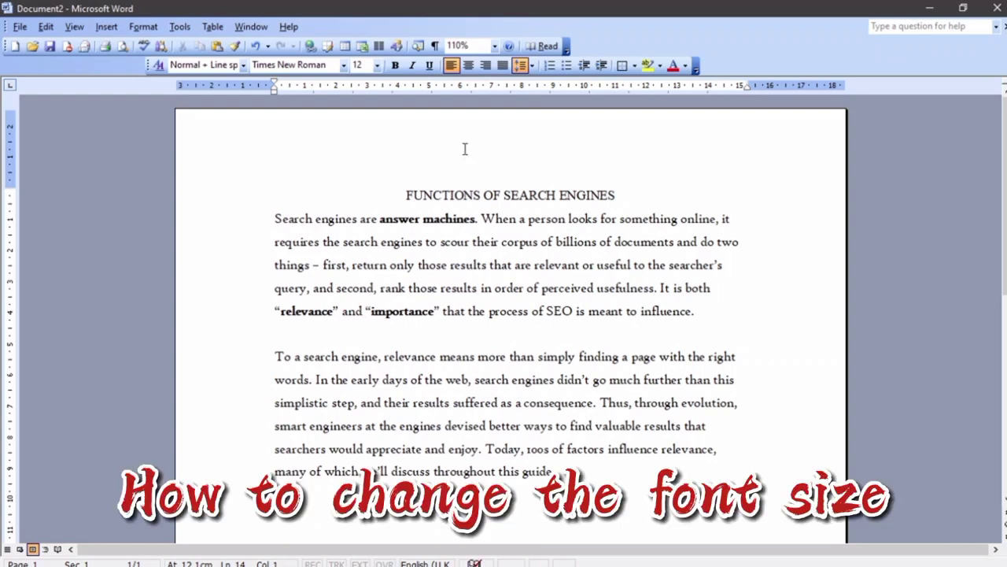
Select both body paragraphs and set their font size to 73 points
drag(554, 470, 258, 218)
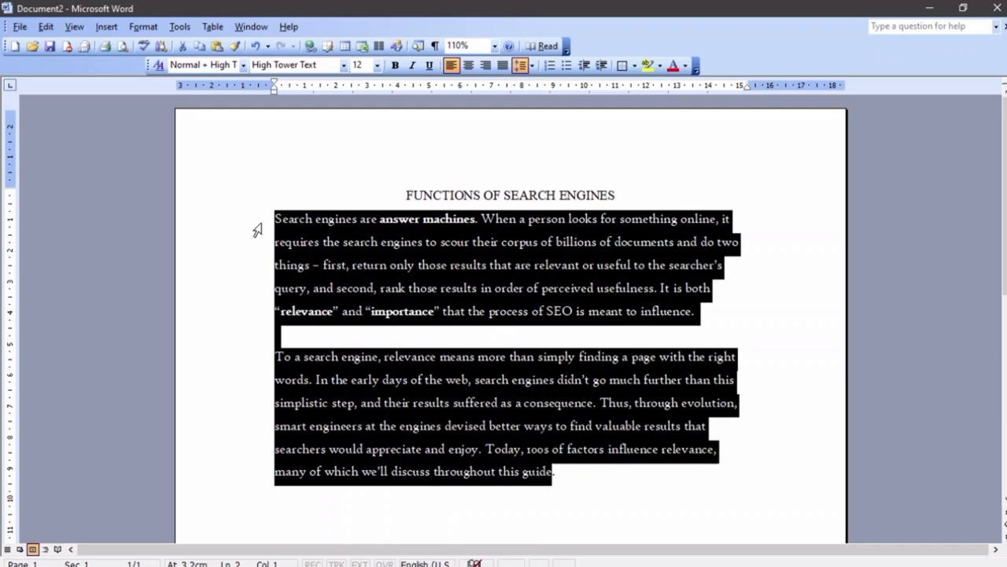
click(376, 67)
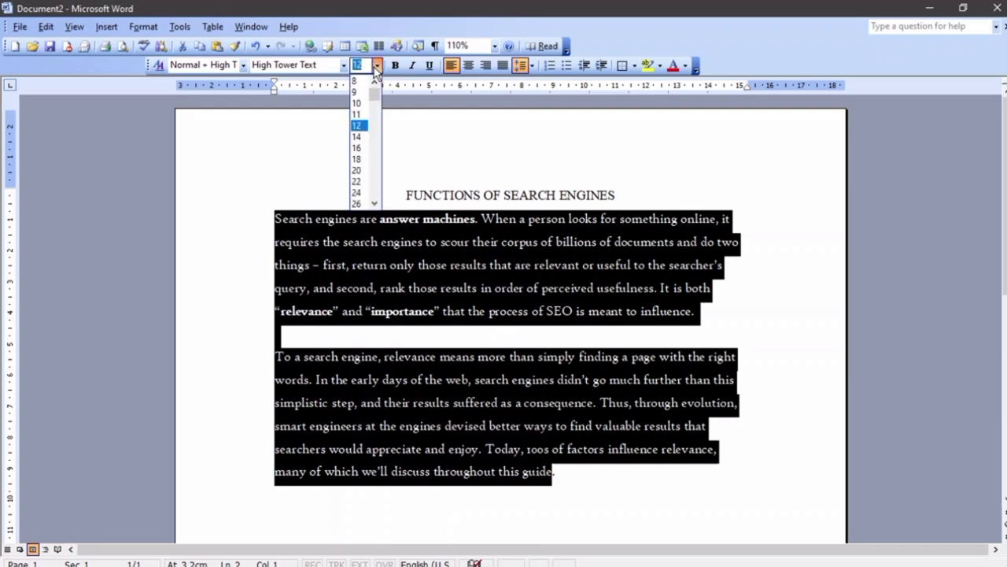
scroll(363, 192, down, 2)
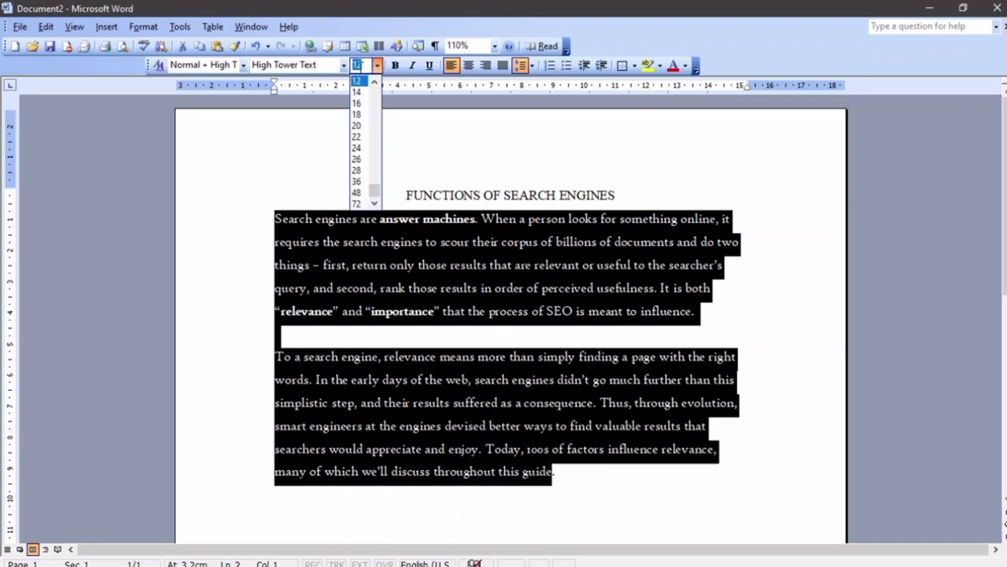
text(72)
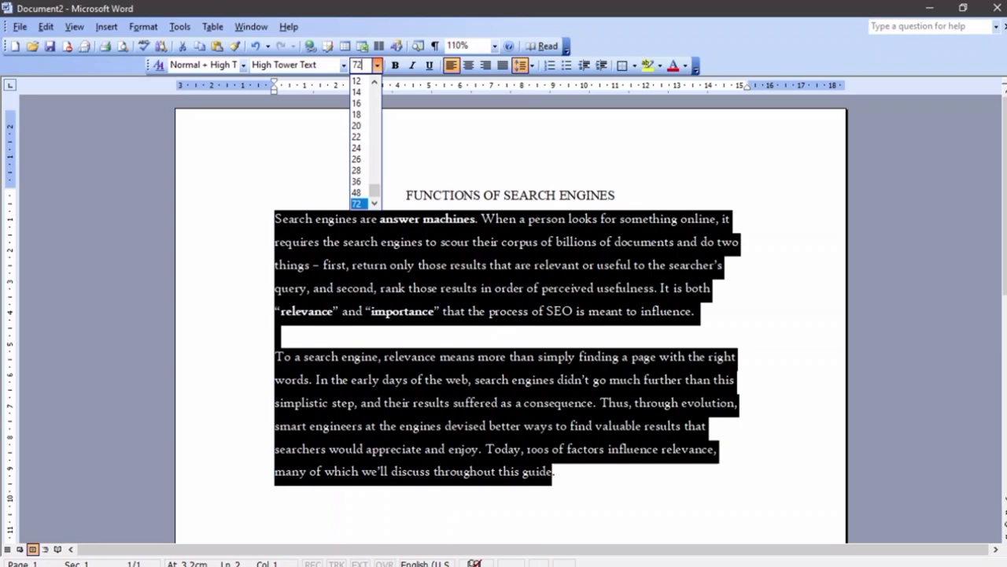
key(BackSpace)
text(3)
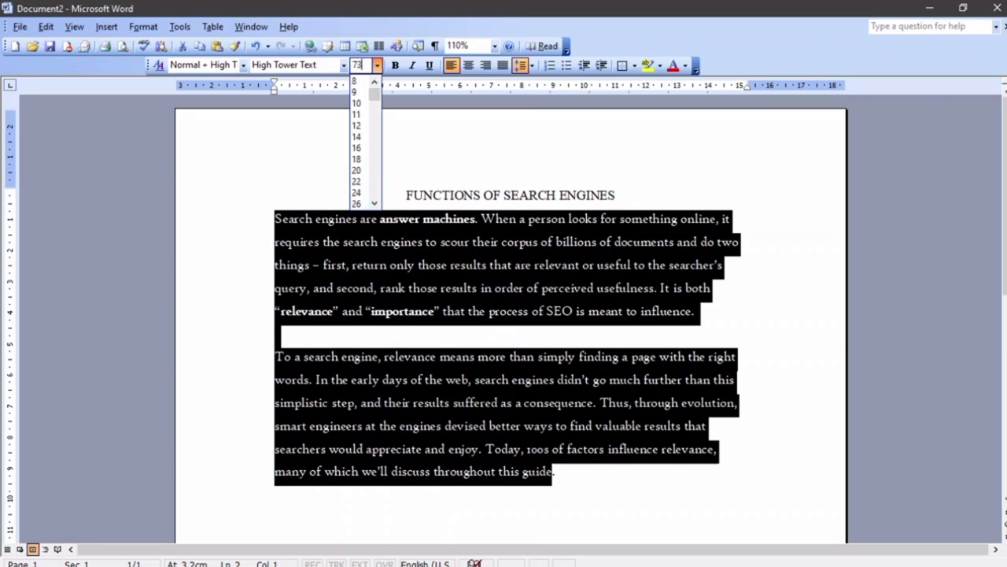
key(Return)
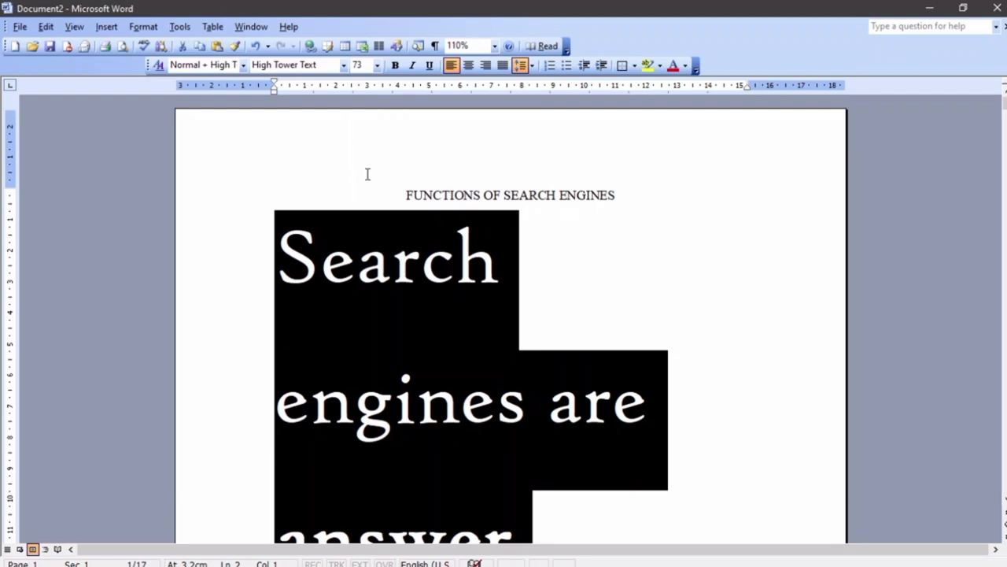
ctrl+scroll(380, 180, down, 10)
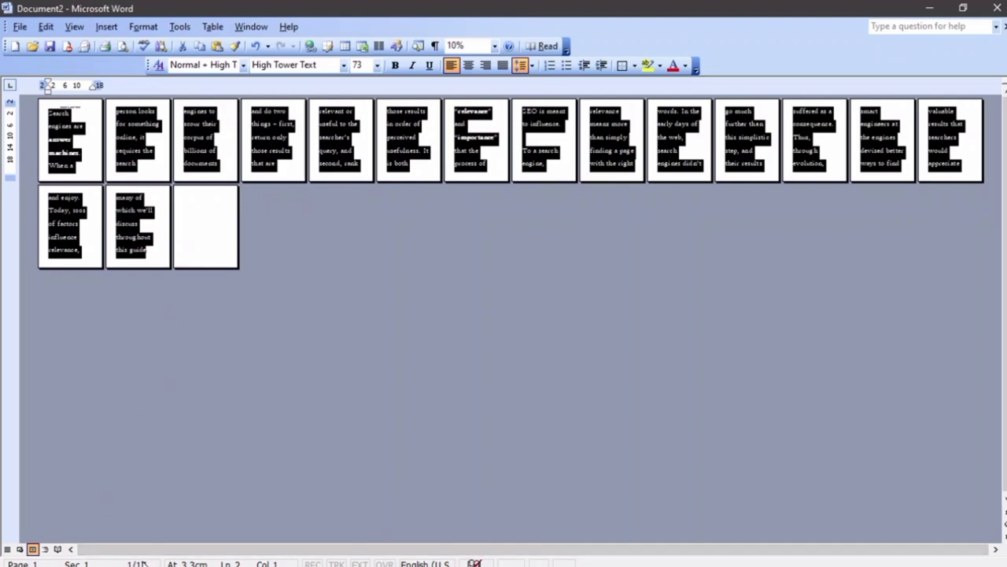
Reduce the paragraphs' font size to 12 points, then to 13.5 points
click(358, 64)
text(12)
key(Return)
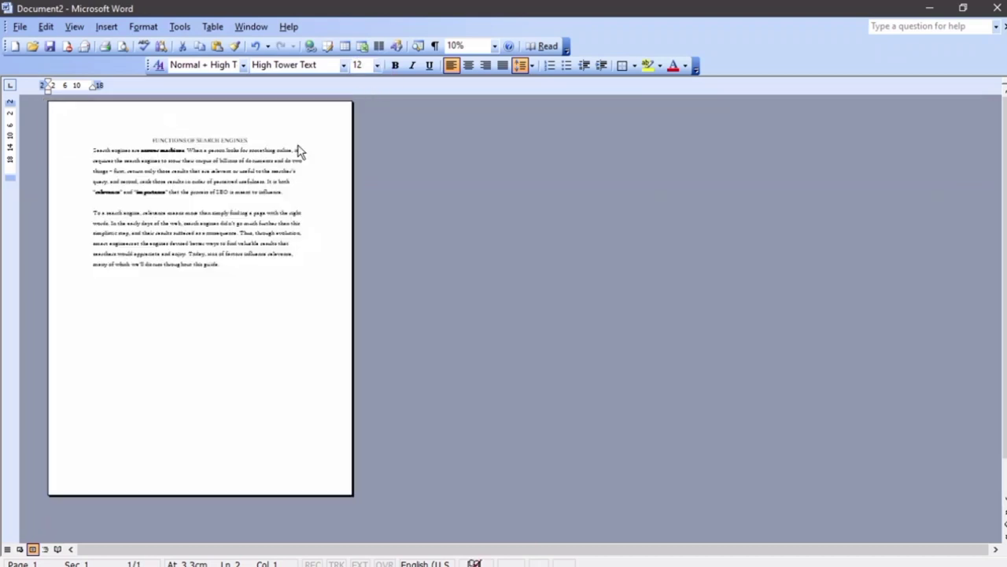
click(377, 66)
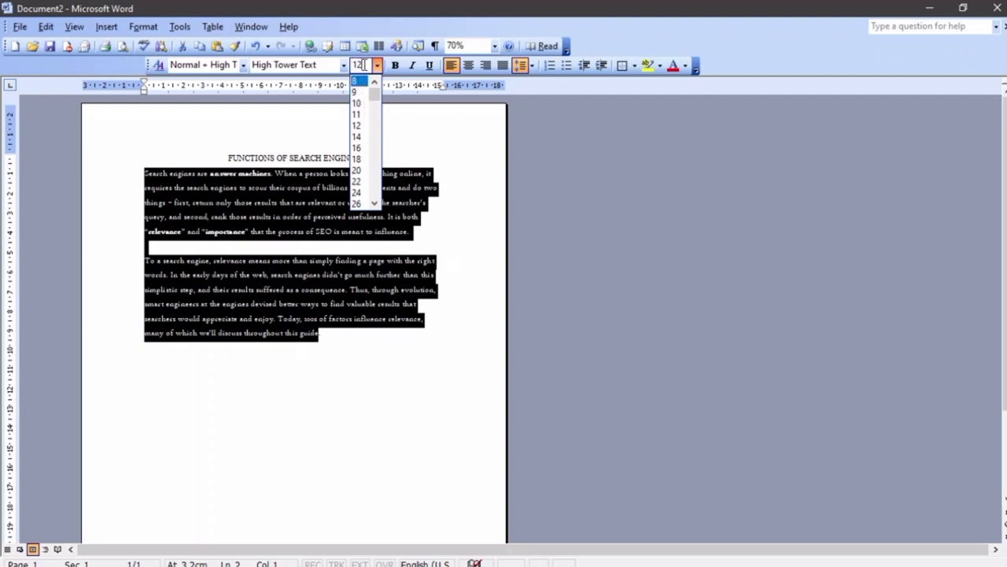
text(1)
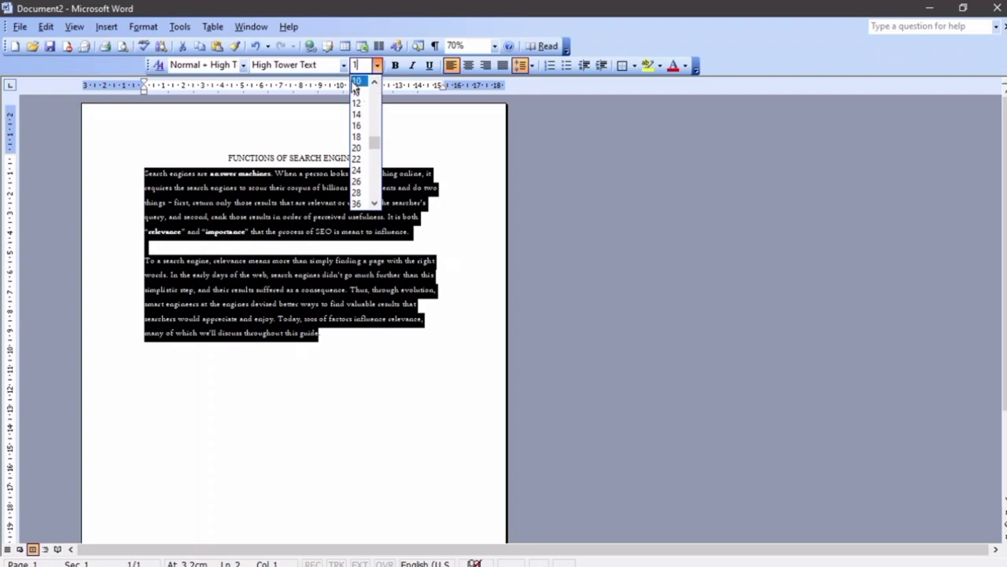
text(3.5)
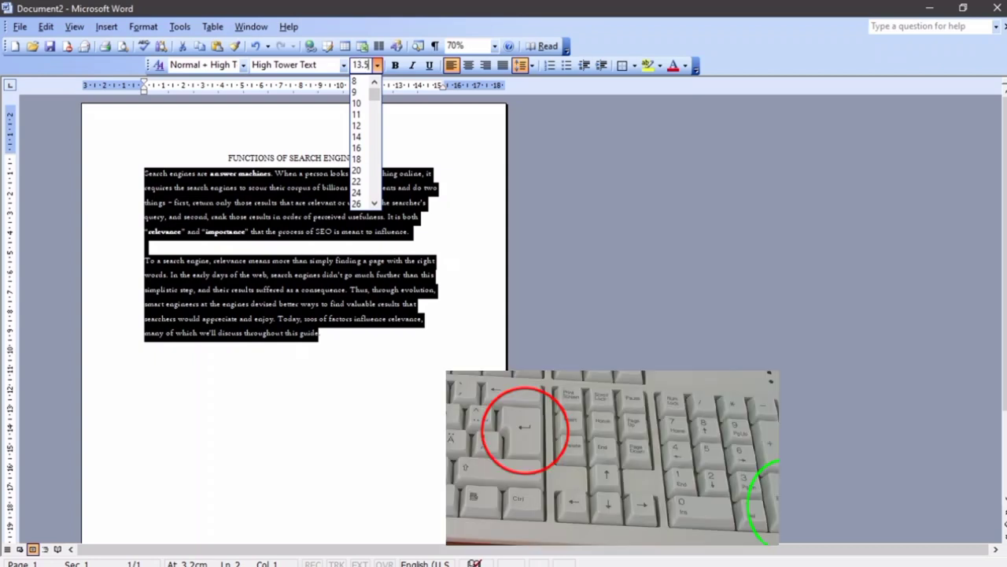
key(Return)
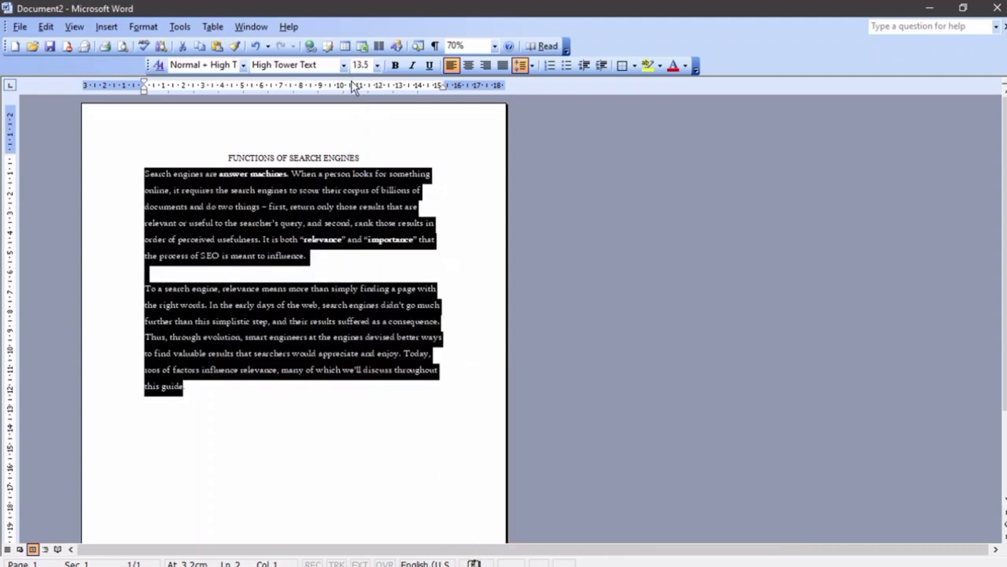
ctrl+scroll(310, 339, up, 3)
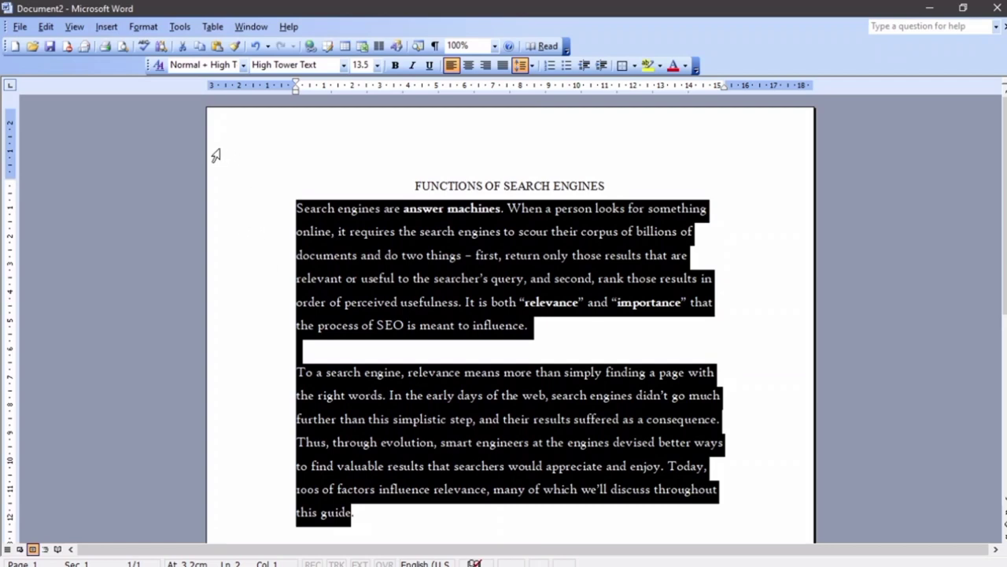
Set the paragraphs' size to 12 in the Font dialog and deselect the text
click(143, 27)
click(146, 38)
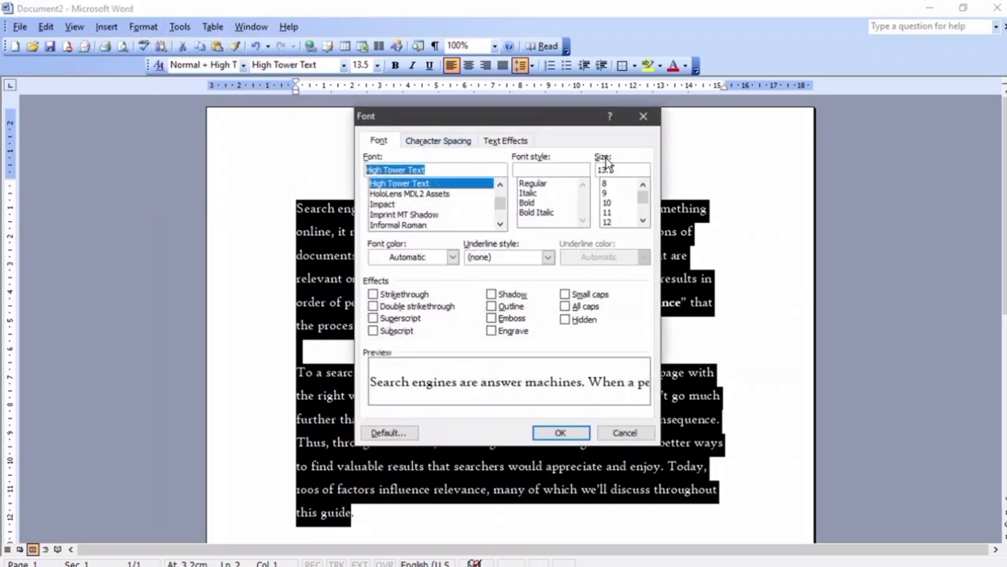
drag(627, 170, 582, 171)
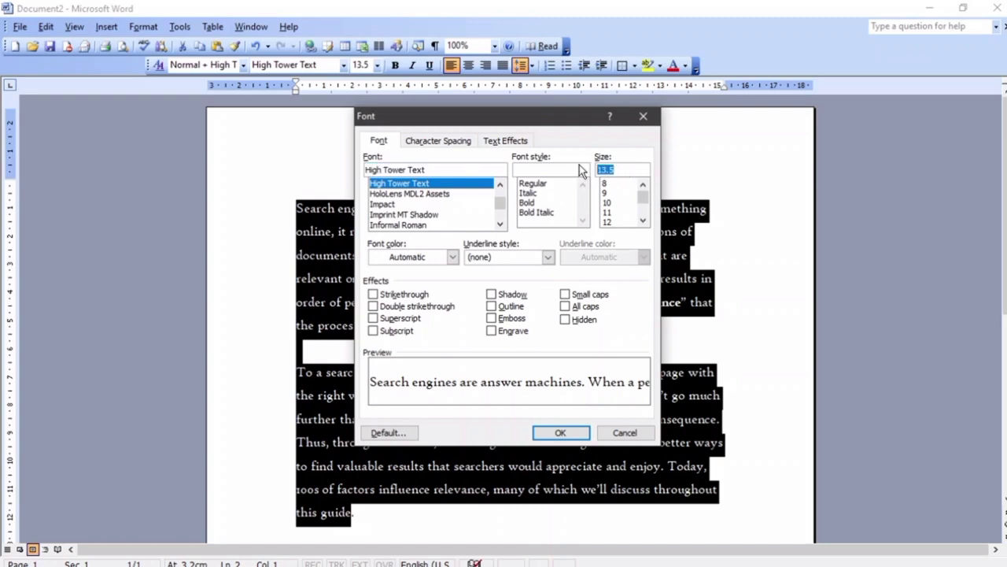
mouse_move(642, 193)
mouse_down()
mouse_move(640, 213)
mouse_move(641, 199)
mouse_up()
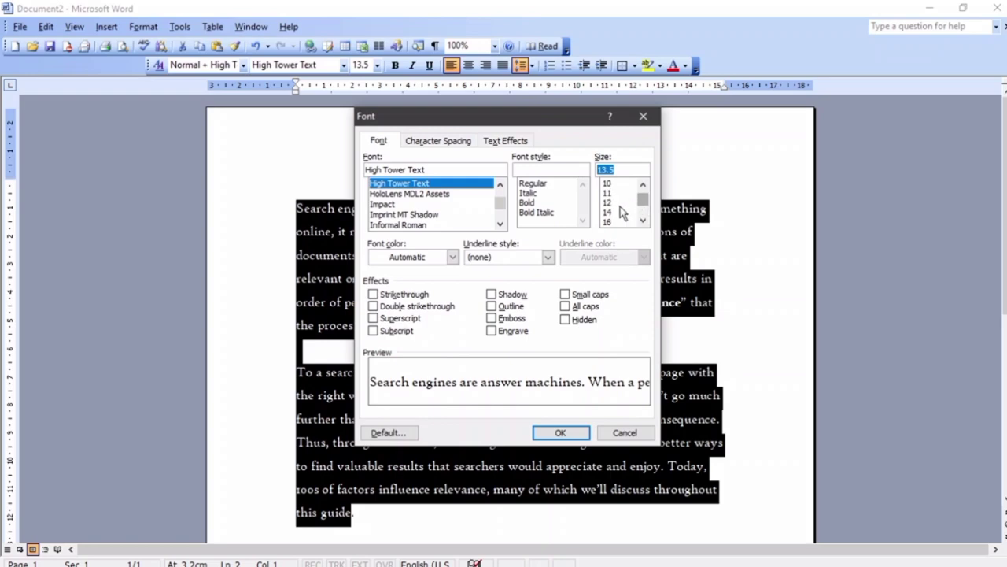
click(608, 203)
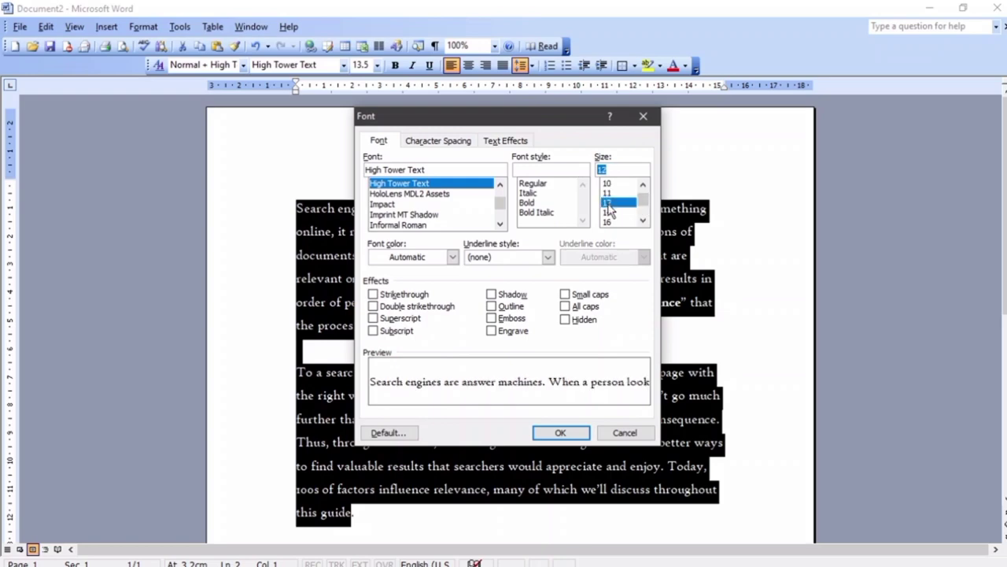
click(571, 433)
click(615, 465)
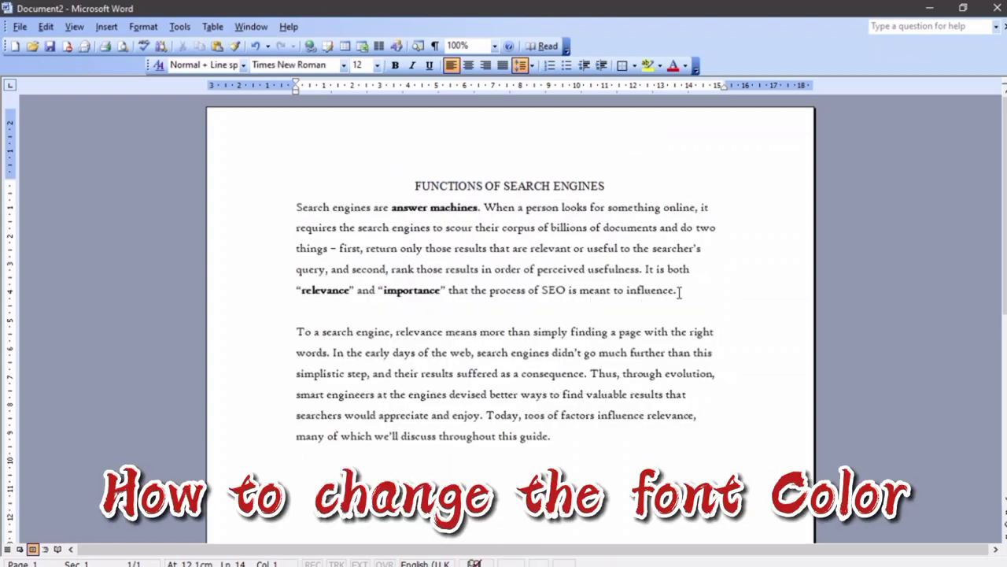
drag(680, 291, 275, 218)
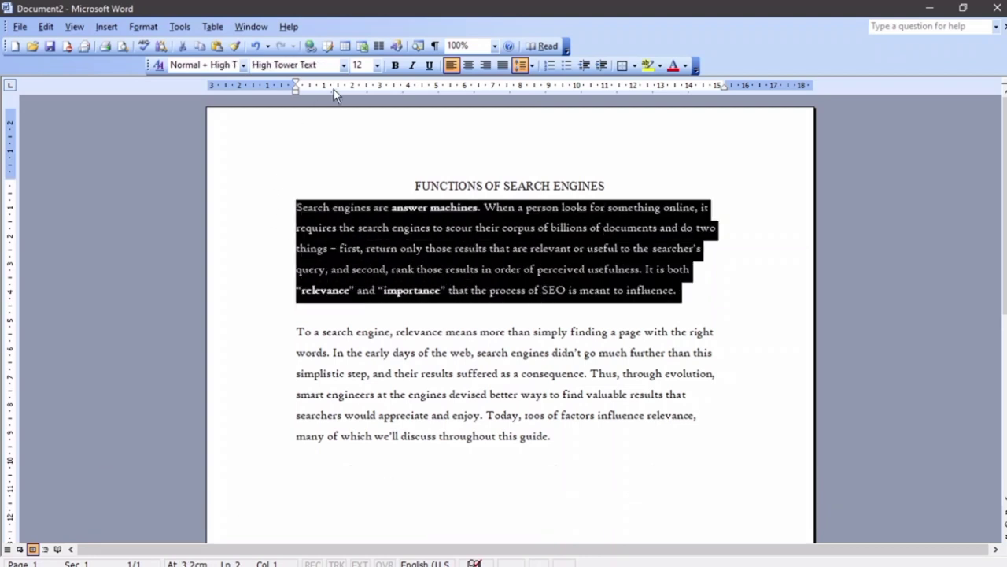
click(685, 66)
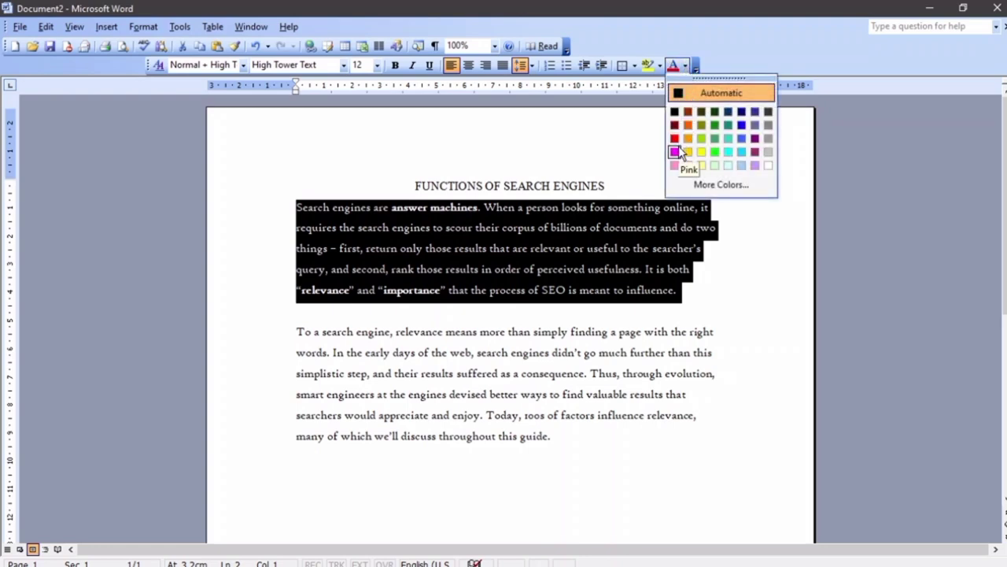
click(715, 151)
click(728, 226)
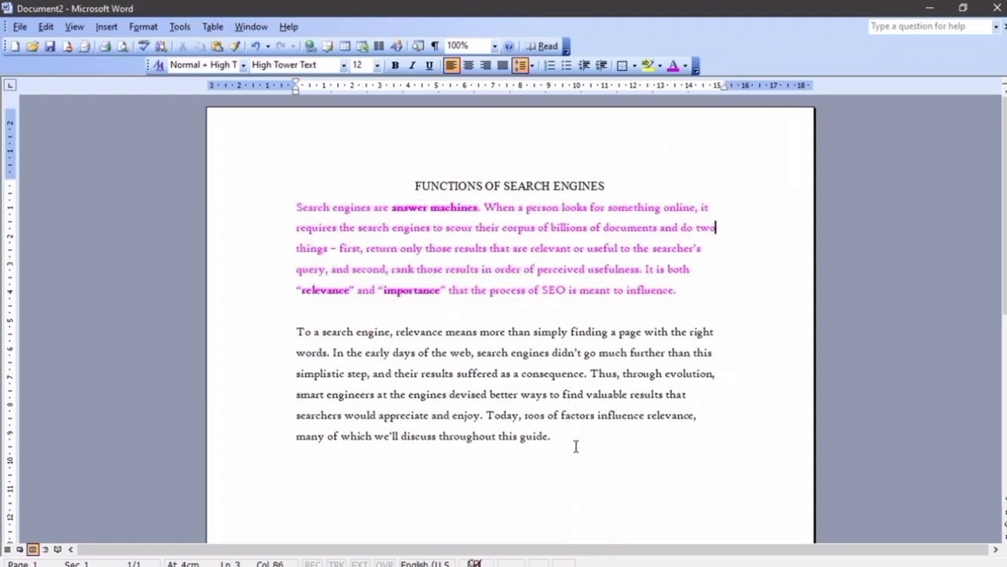
drag(553, 438, 300, 332)
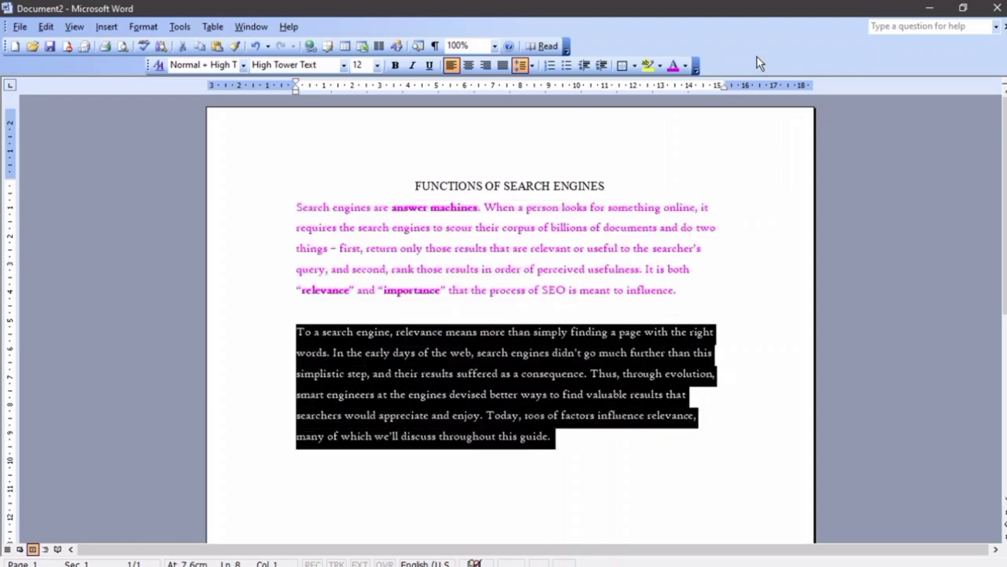
click(685, 65)
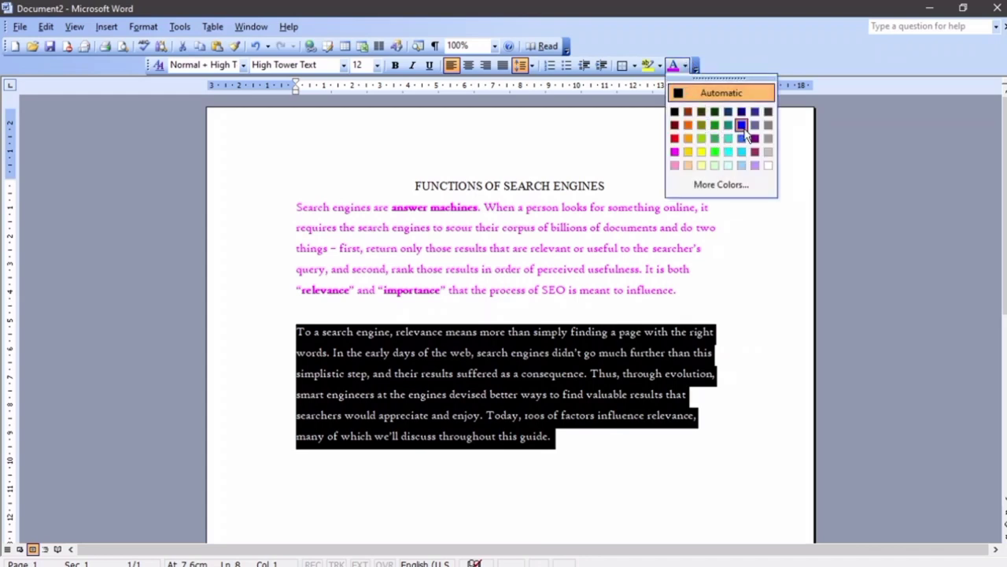
click(743, 140)
click(748, 258)
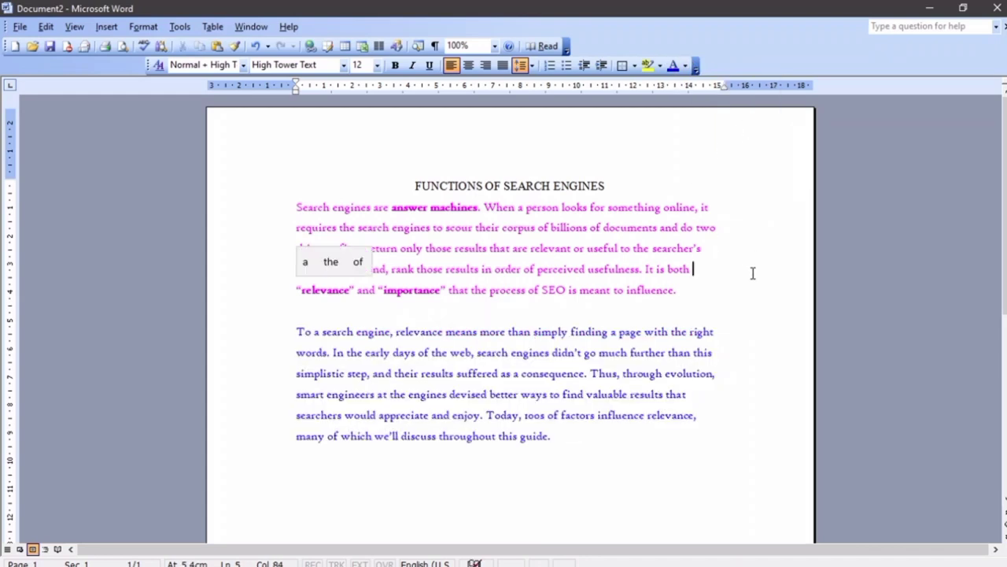
drag(581, 434, 309, 211)
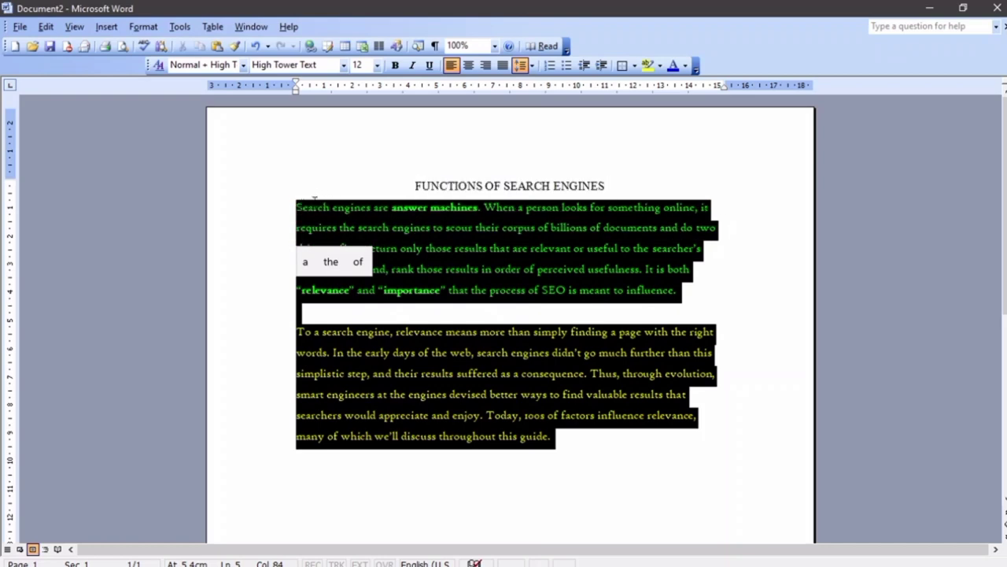
click(685, 66)
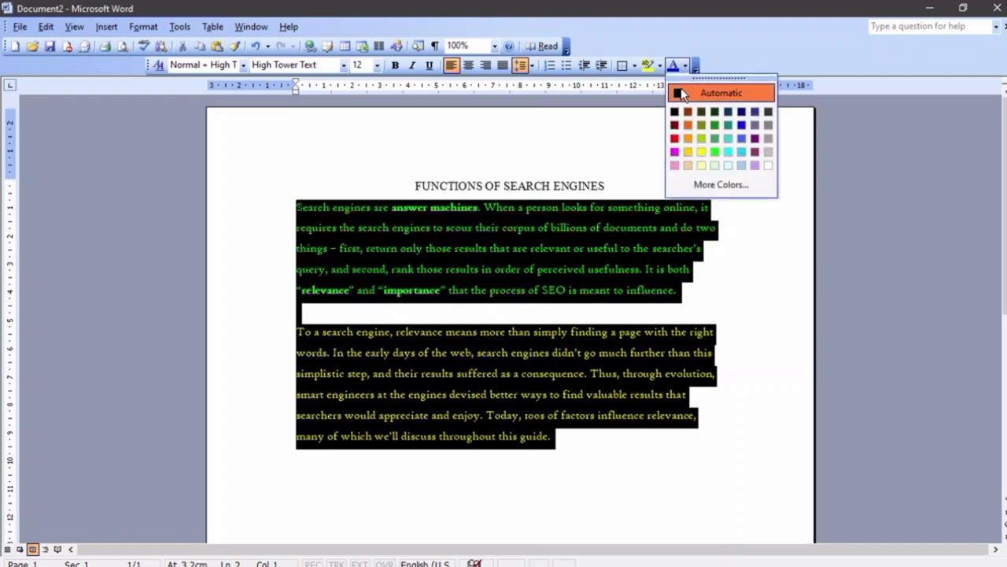
click(684, 92)
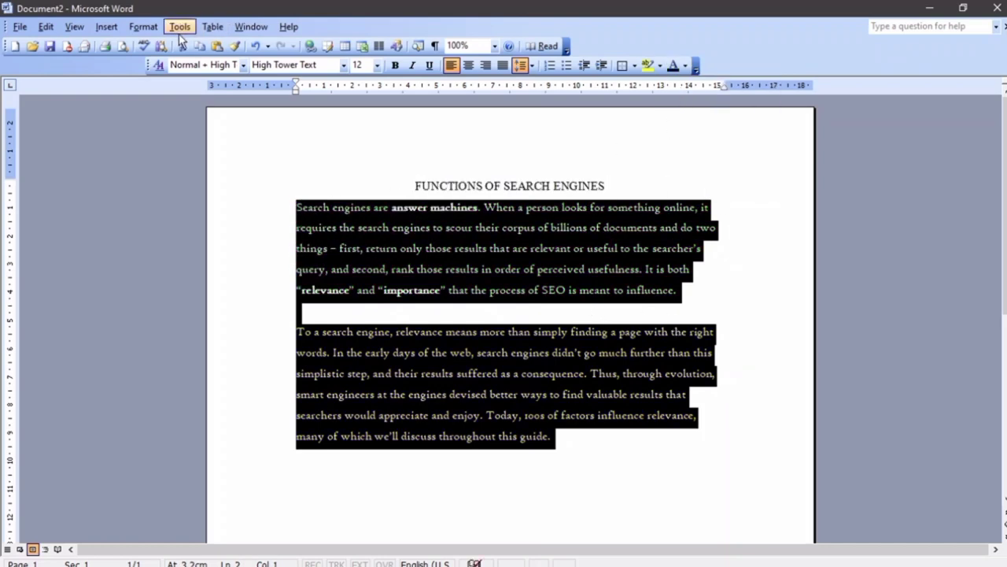
click(461, 156)
drag(296, 207, 548, 438)
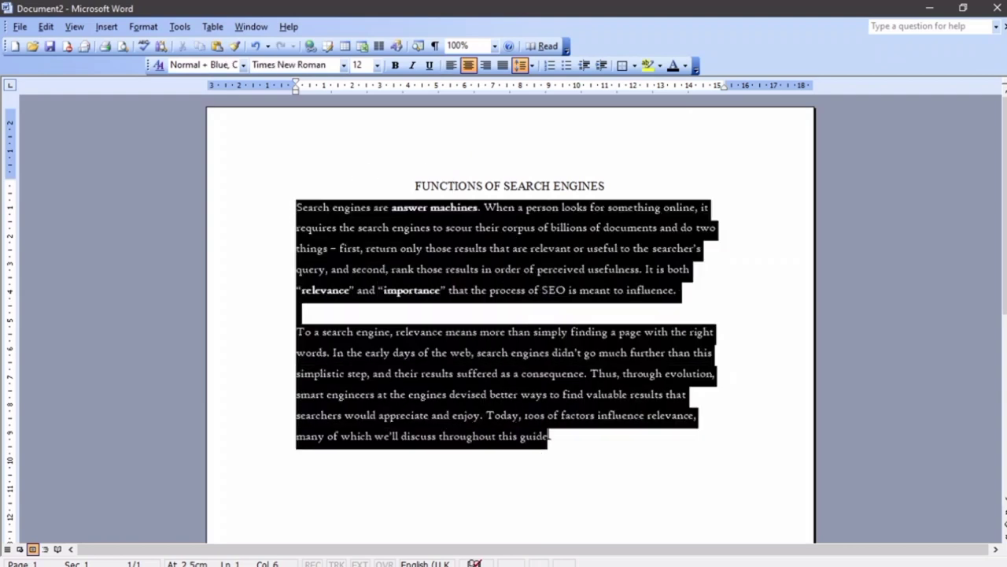
click(144, 26)
click(158, 40)
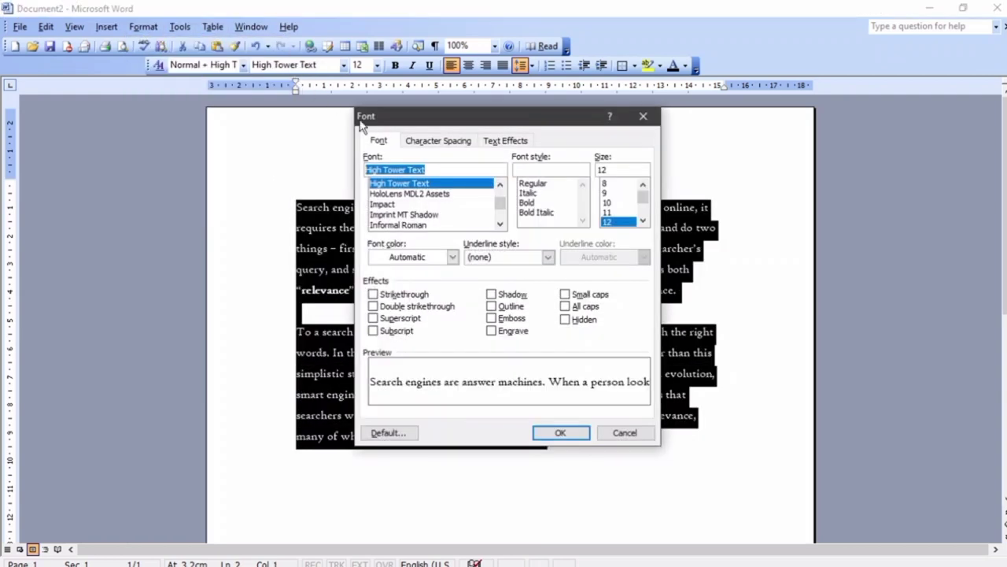
click(449, 258)
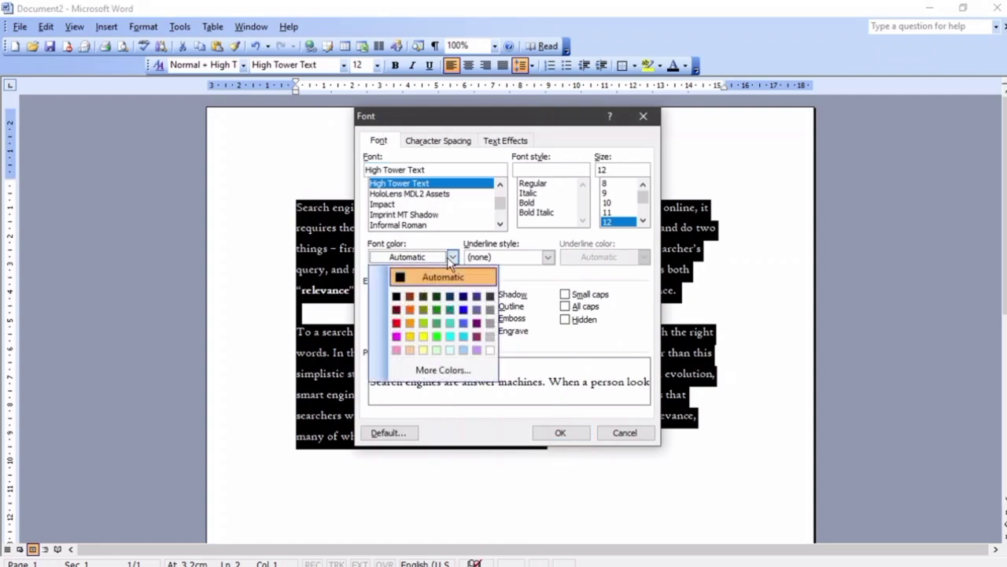
click(408, 322)
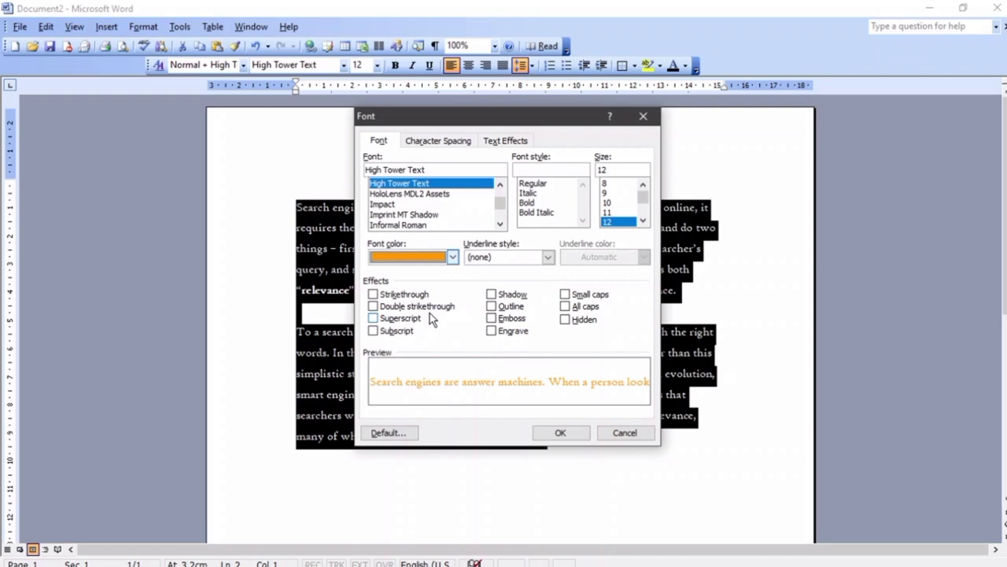
click(561, 433)
click(521, 472)
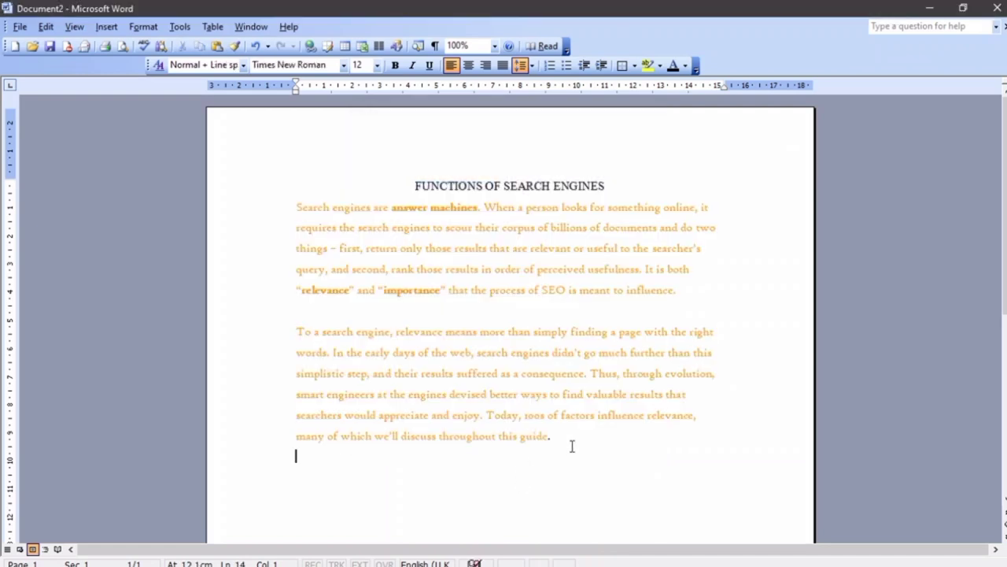
drag(572, 446, 297, 207)
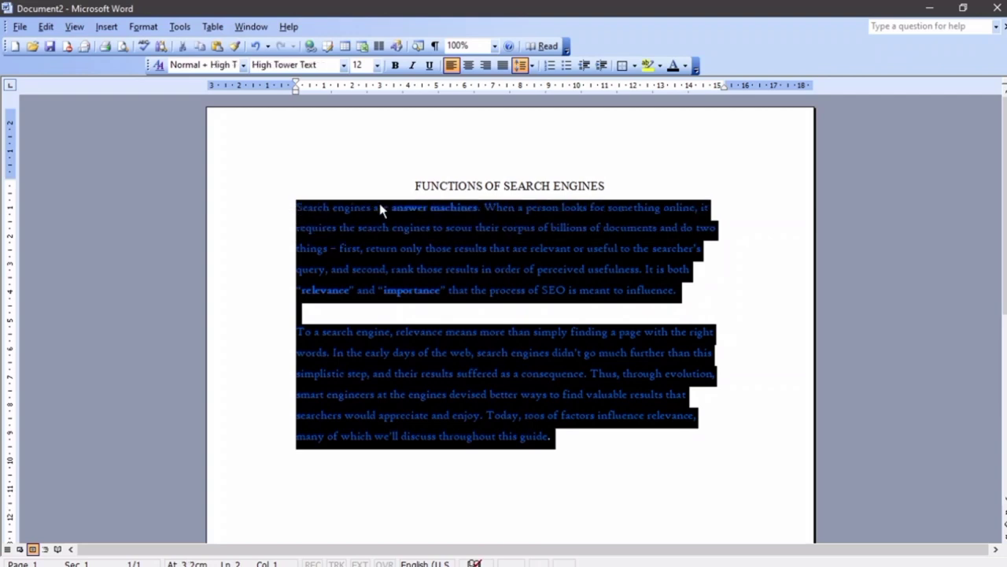
click(686, 69)
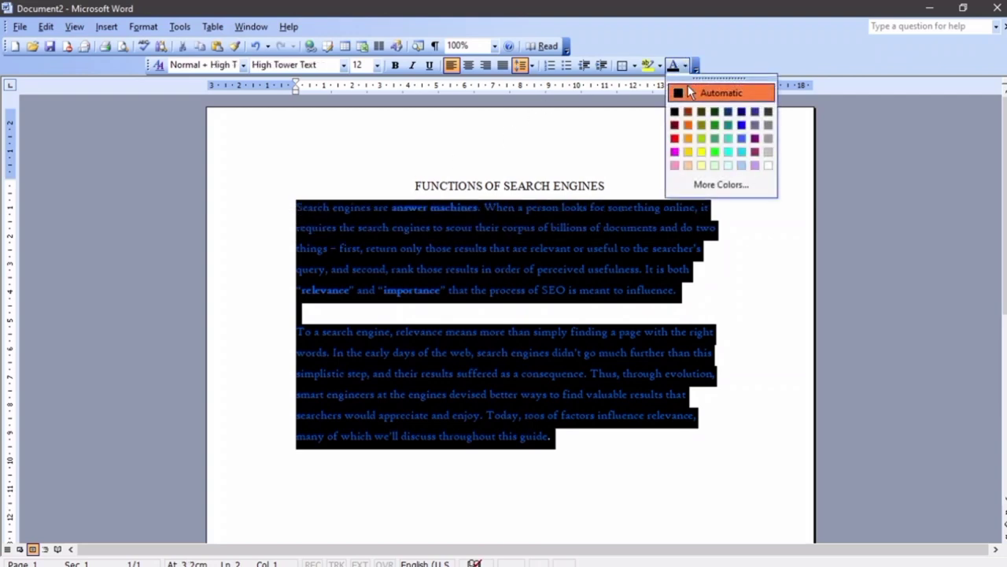
click(690, 92)
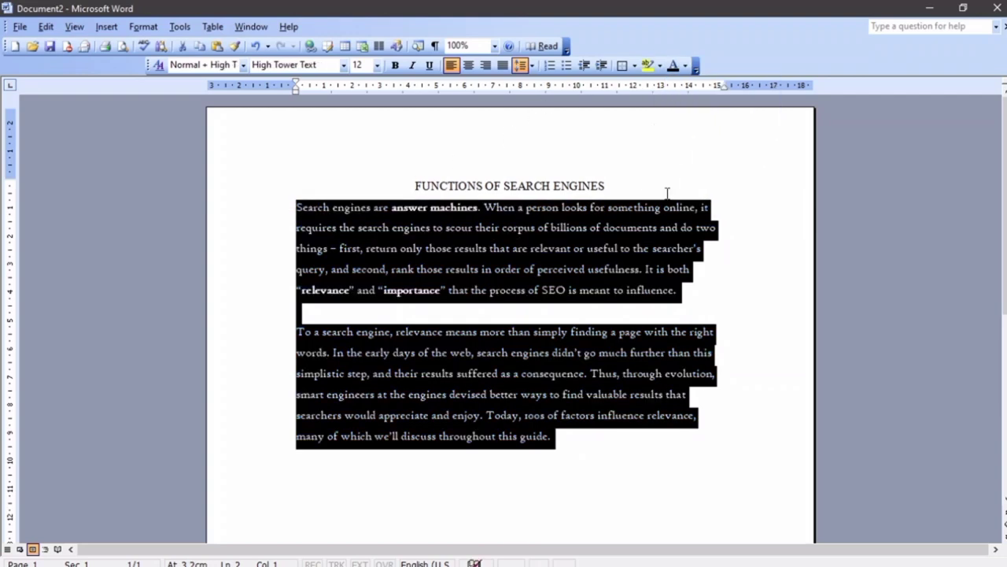
click(717, 206)
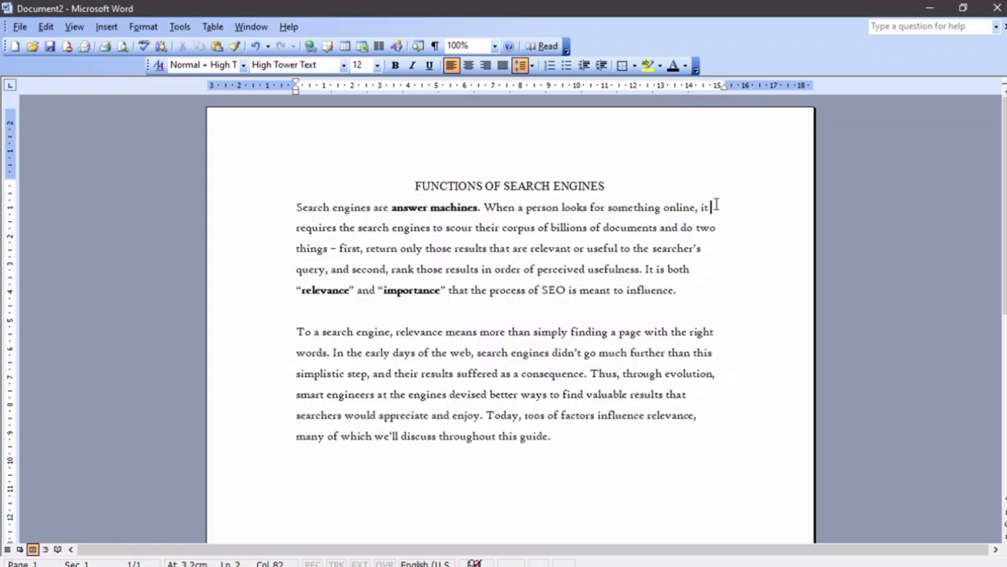
Make the first paragraph's opening S a Dropped capital spanning three lines
click(301, 206)
click(299, 207)
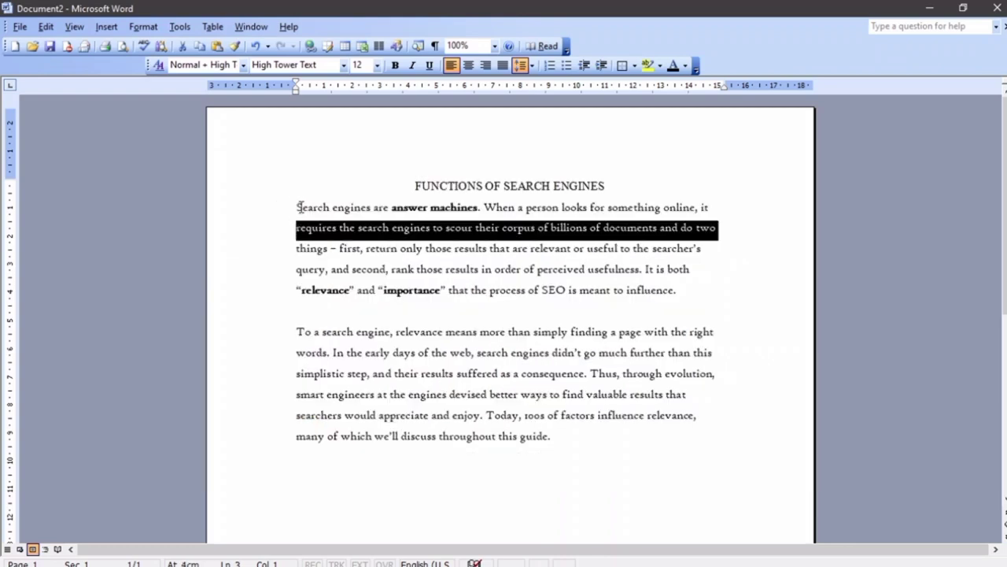
drag(302, 206, 306, 208)
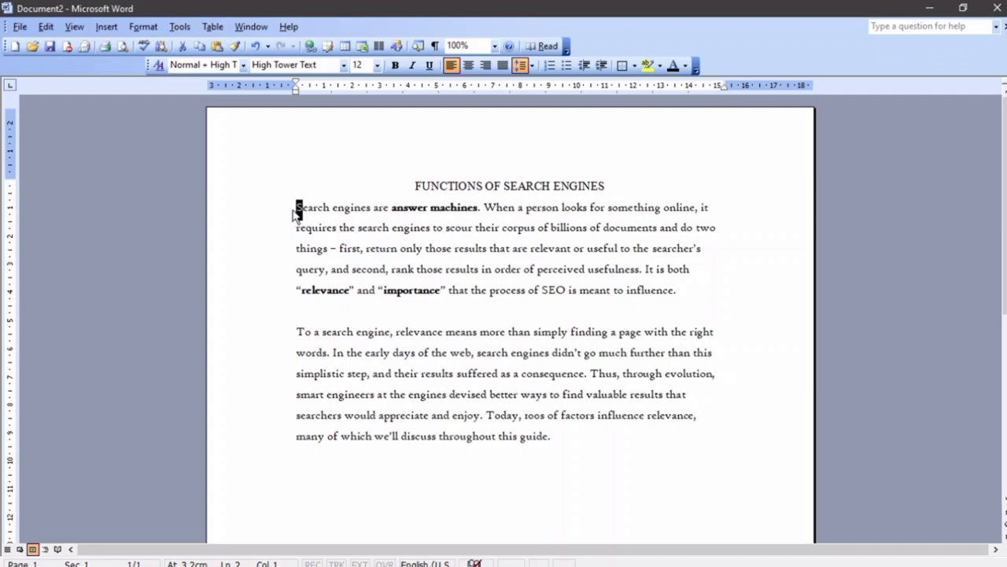
click(143, 26)
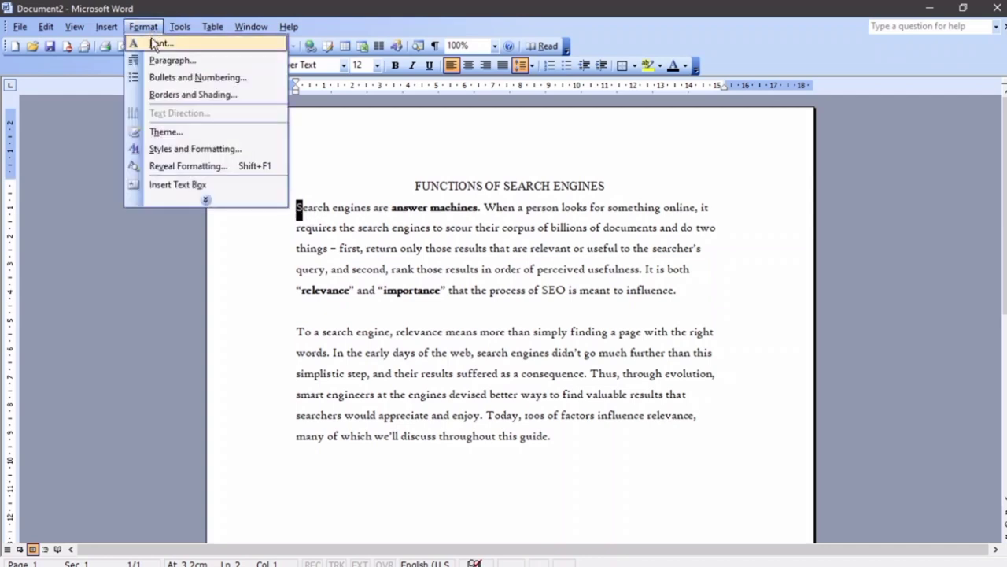
click(198, 200)
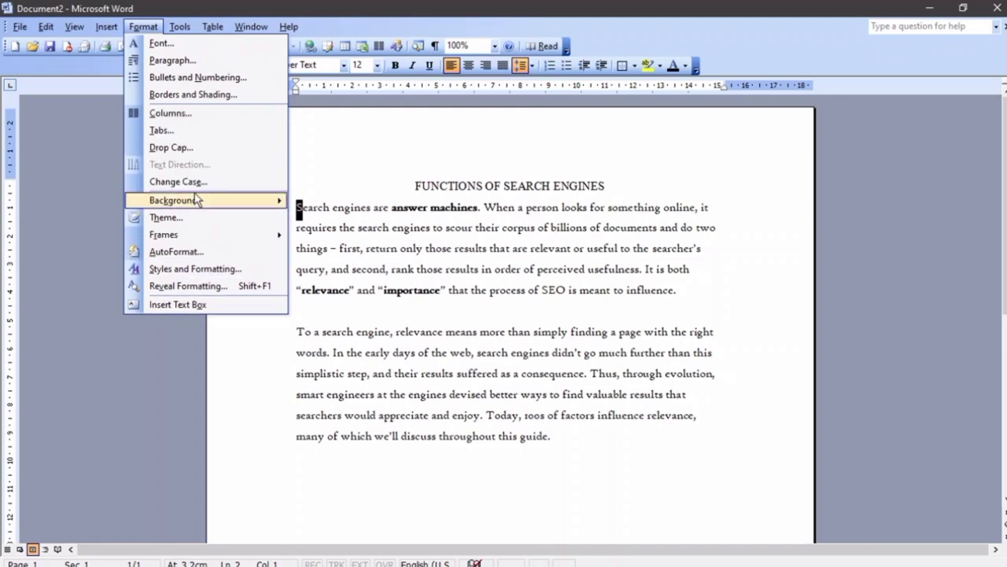
click(171, 148)
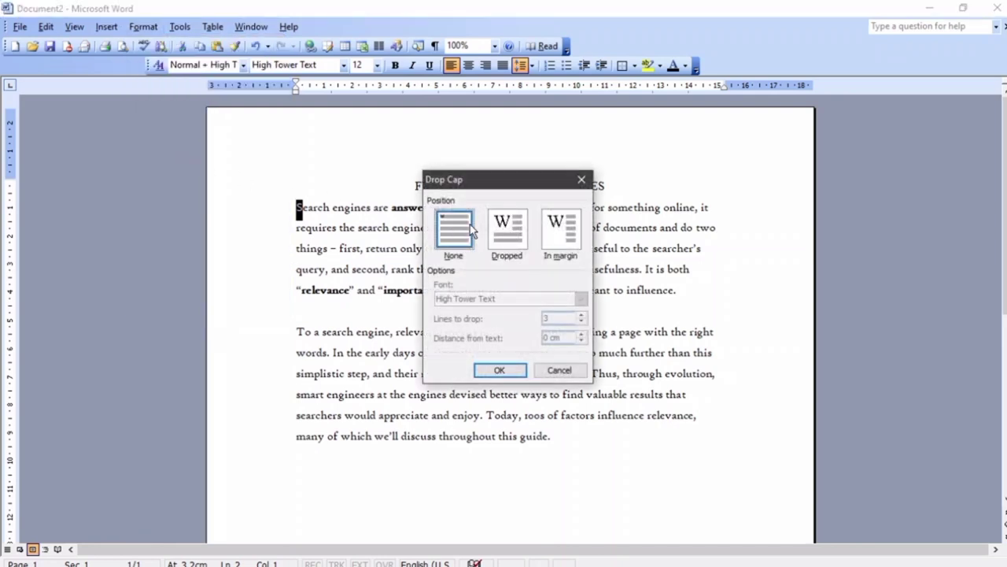
click(504, 236)
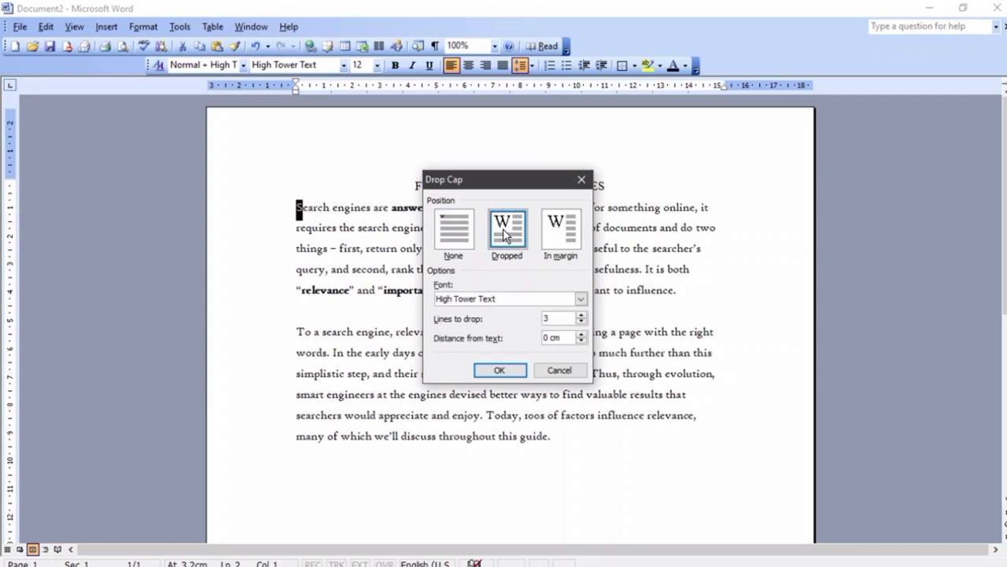
click(512, 370)
click(489, 344)
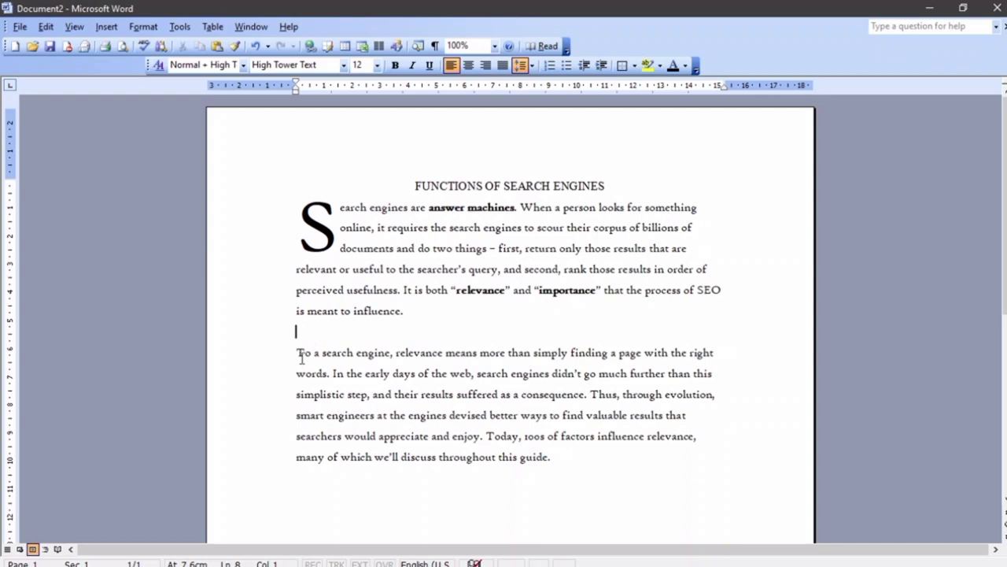
drag(296, 353, 306, 353)
Apply an In margin drop cap to the second paragraph, then select the dropped T
click(150, 29)
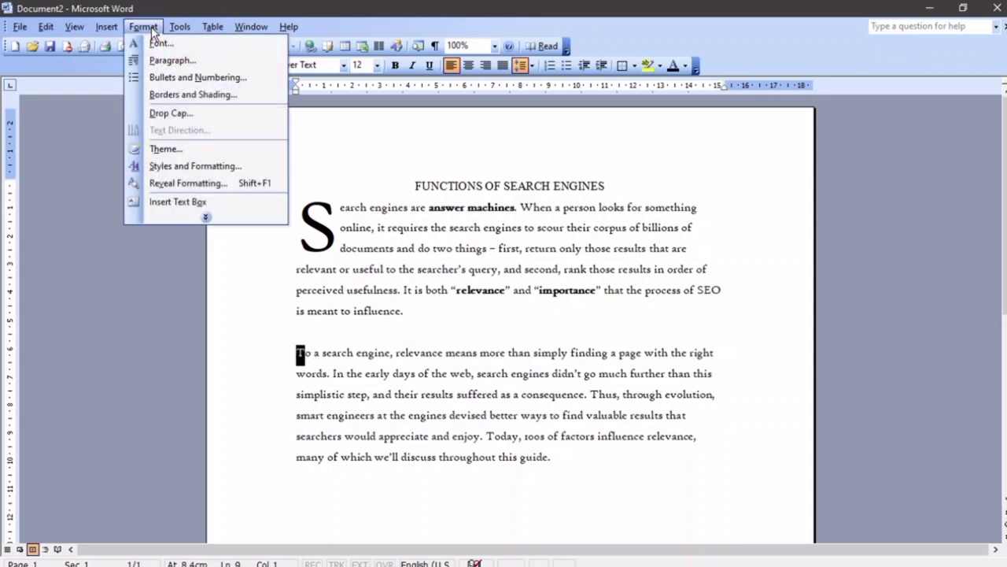
click(161, 115)
click(561, 235)
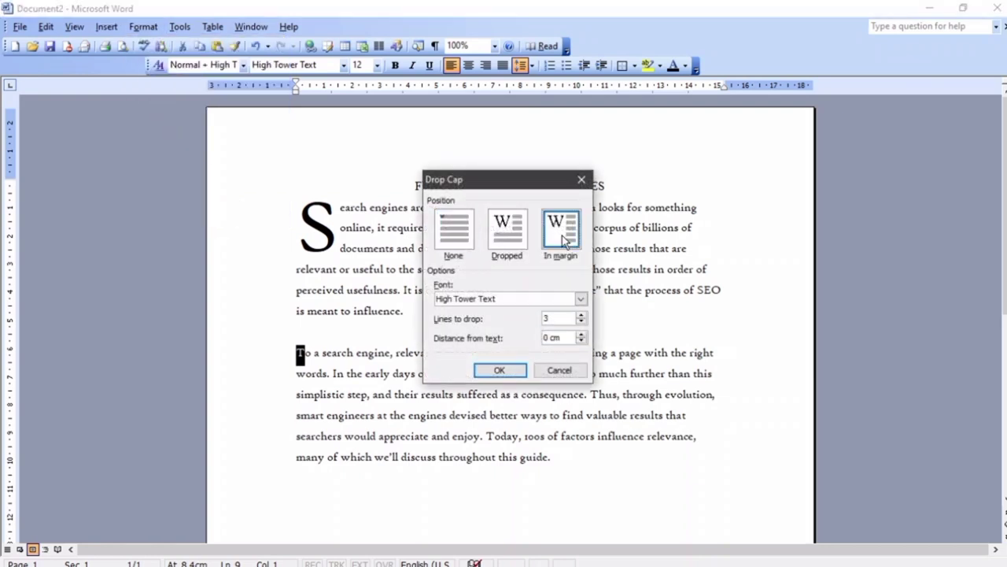
click(491, 371)
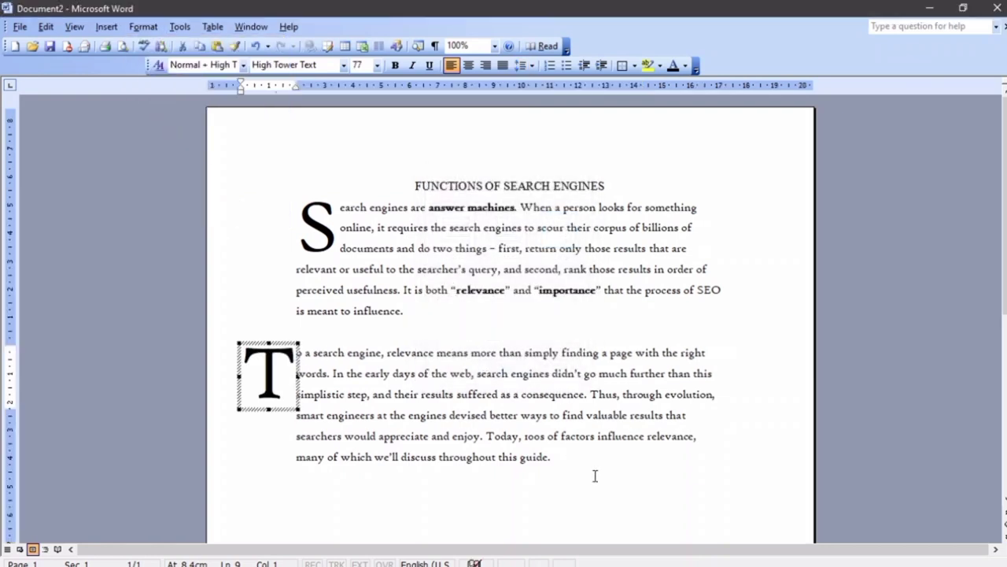
click(601, 478)
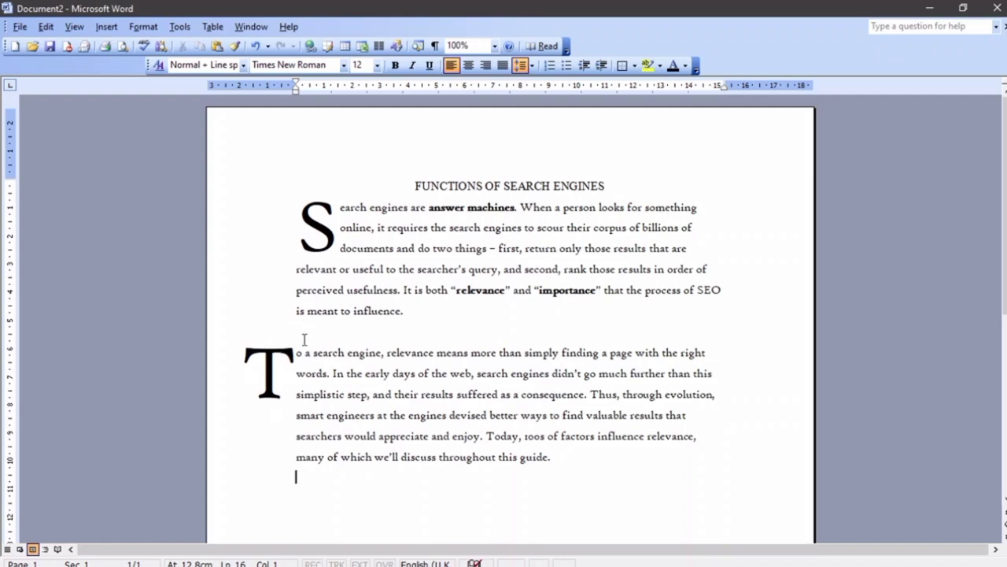
click(287, 359)
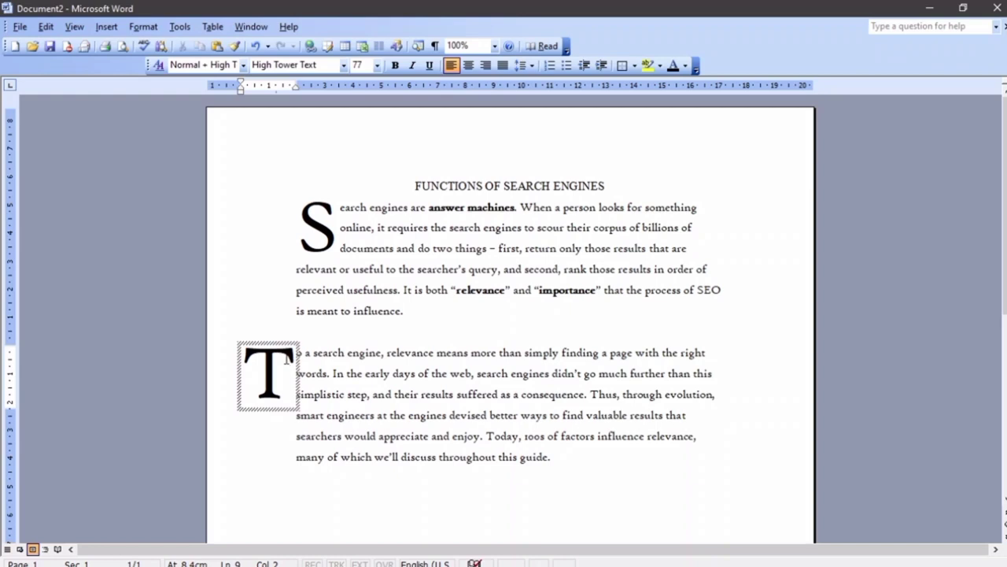
Undo both drop caps with Ctrl+Z, then select the word 'engines' in the first paragraph
key(ctrl+z)
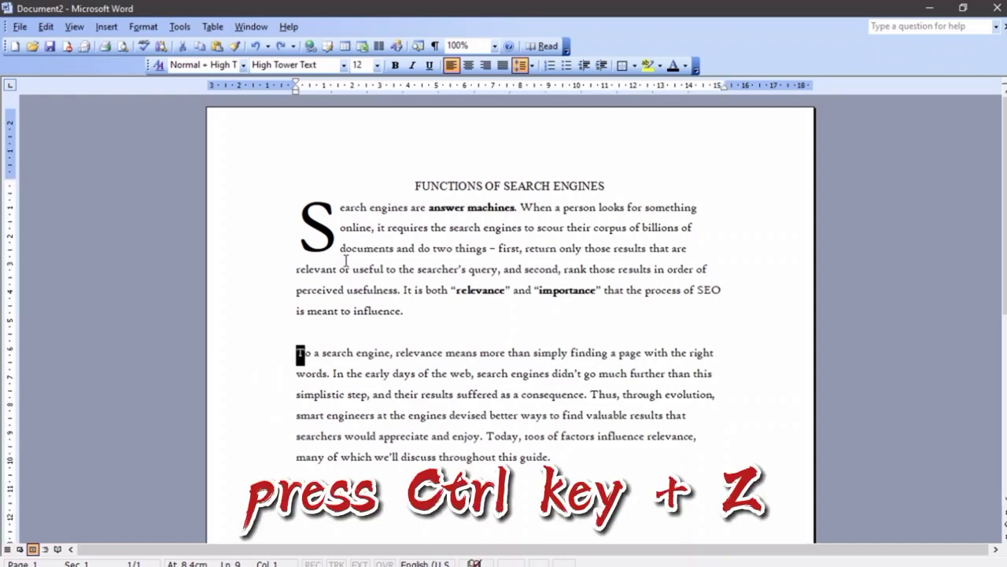
key(ctrl+z)
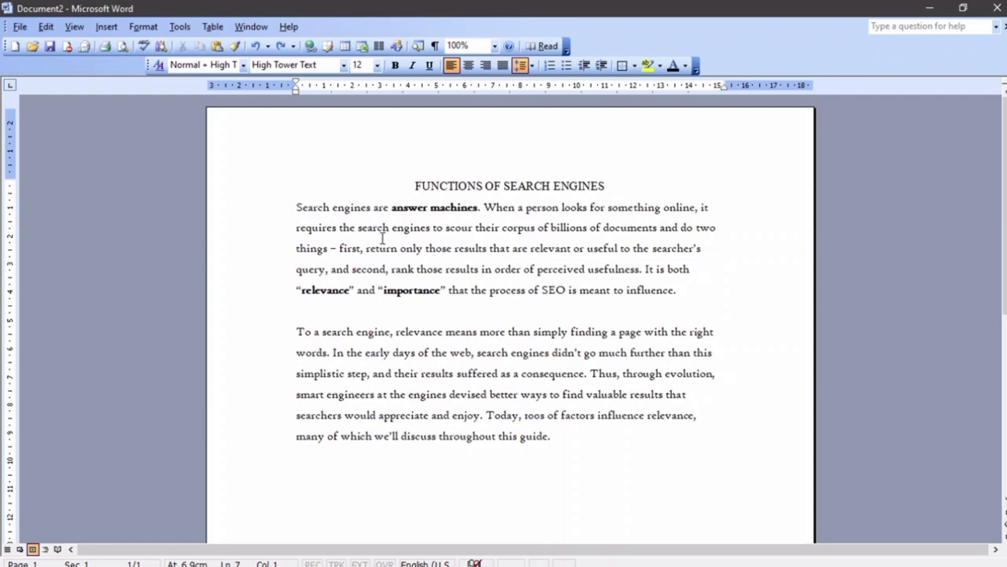
drag(340, 228, 435, 235)
click(387, 244)
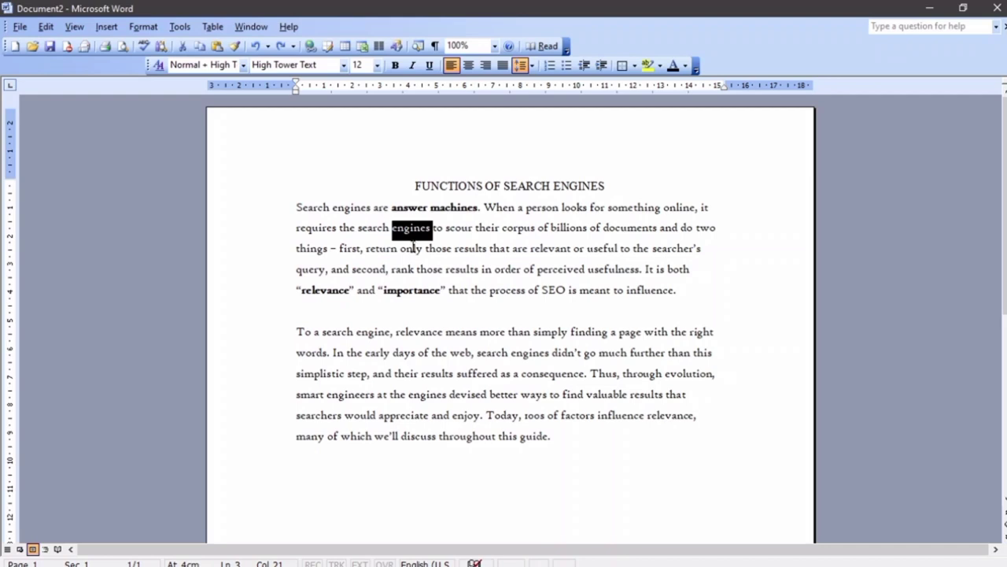
Open the Font dialog for 'engines' and toggle Strikethrough on and off
click(143, 29)
click(174, 46)
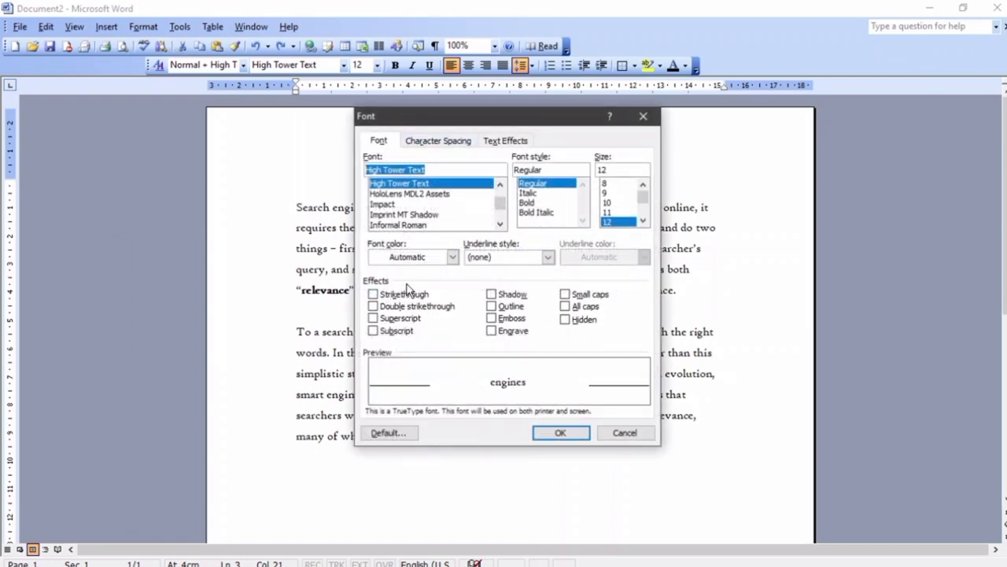
click(378, 294)
click(398, 294)
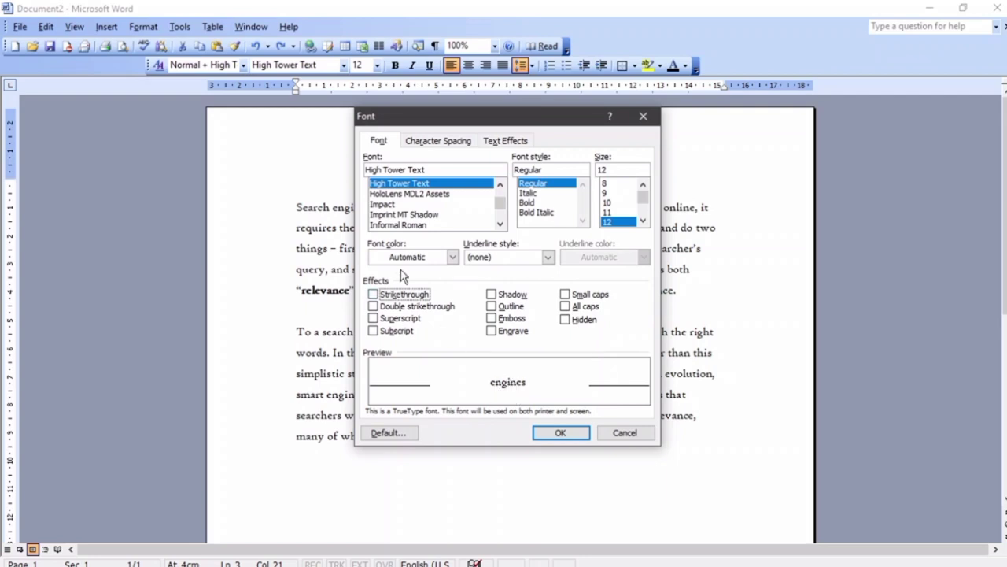
click(397, 295)
click(397, 295)
click(397, 295)
click(397, 295)
Preview Double strikethrough, Superscript and Subscript on 'engines', clearing each one
click(397, 308)
click(397, 307)
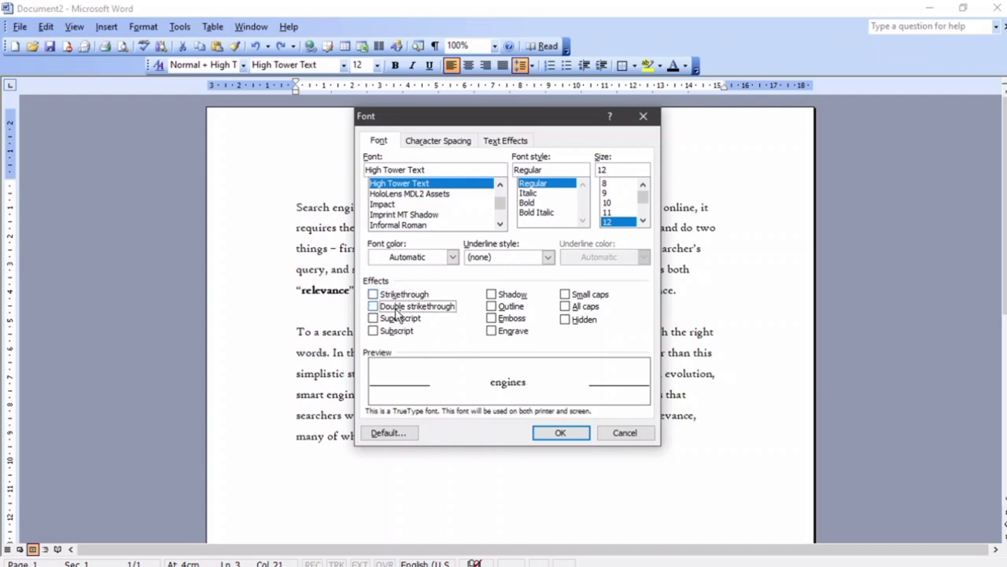
click(396, 318)
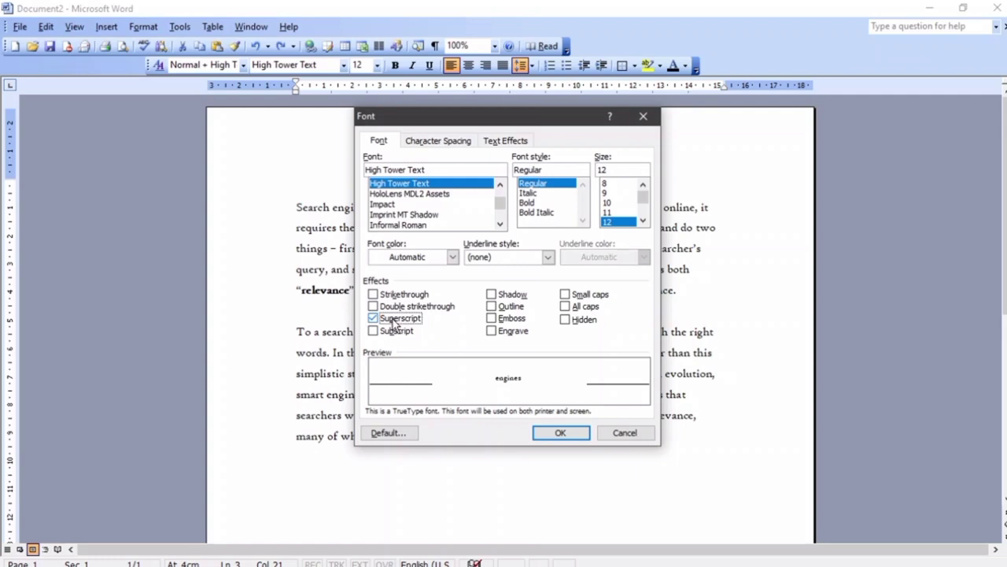
click(393, 326)
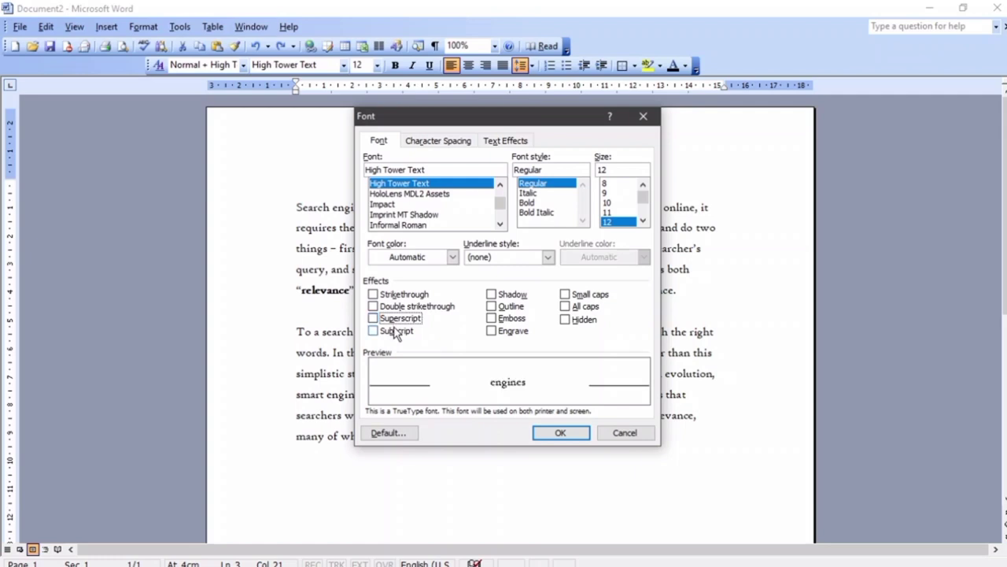
click(396, 331)
click(396, 331)
Preview Shadow, Outline, Emboss and Engrave effects, clear them, and view Character Spacing
click(506, 295)
click(508, 295)
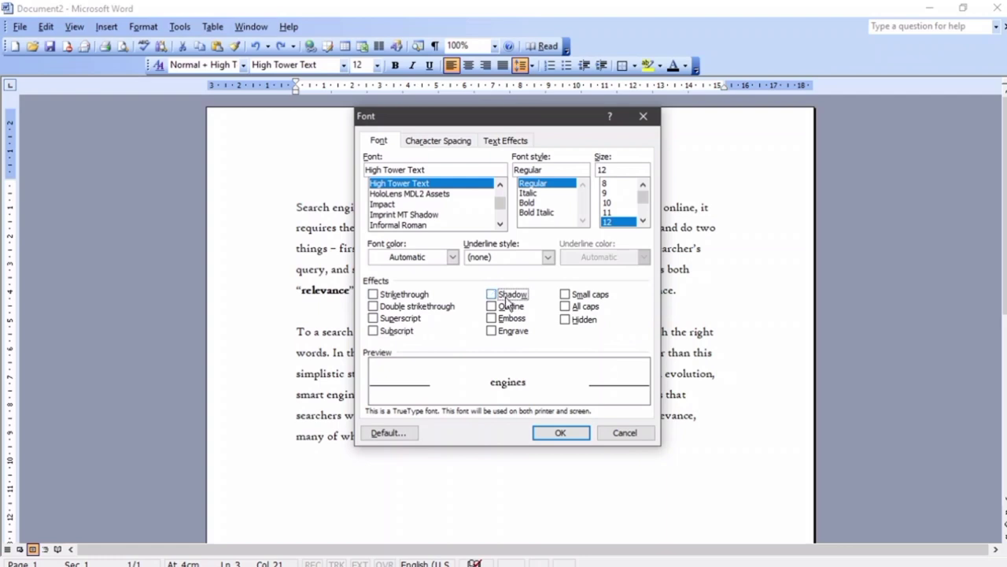
click(507, 307)
click(507, 308)
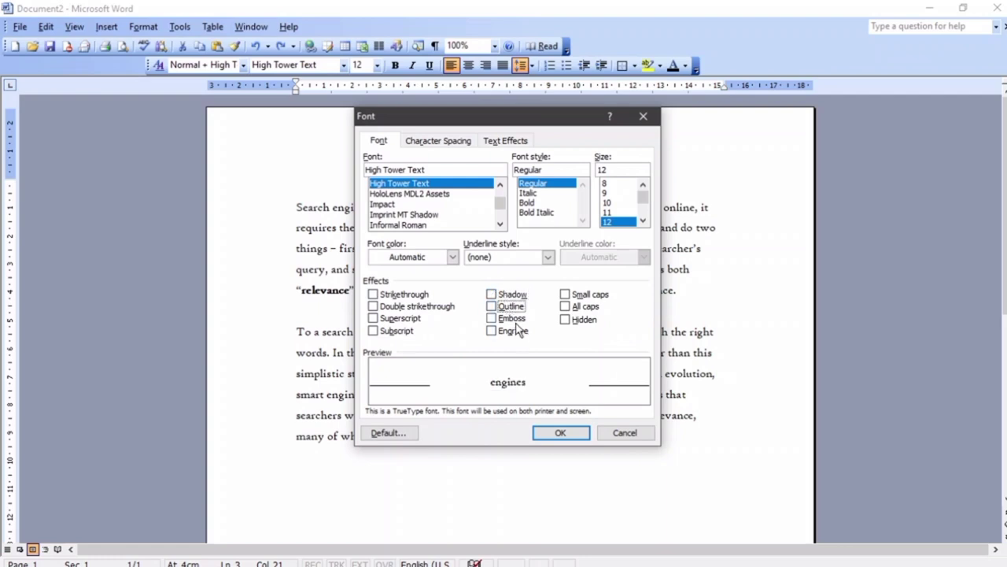
click(513, 319)
click(516, 331)
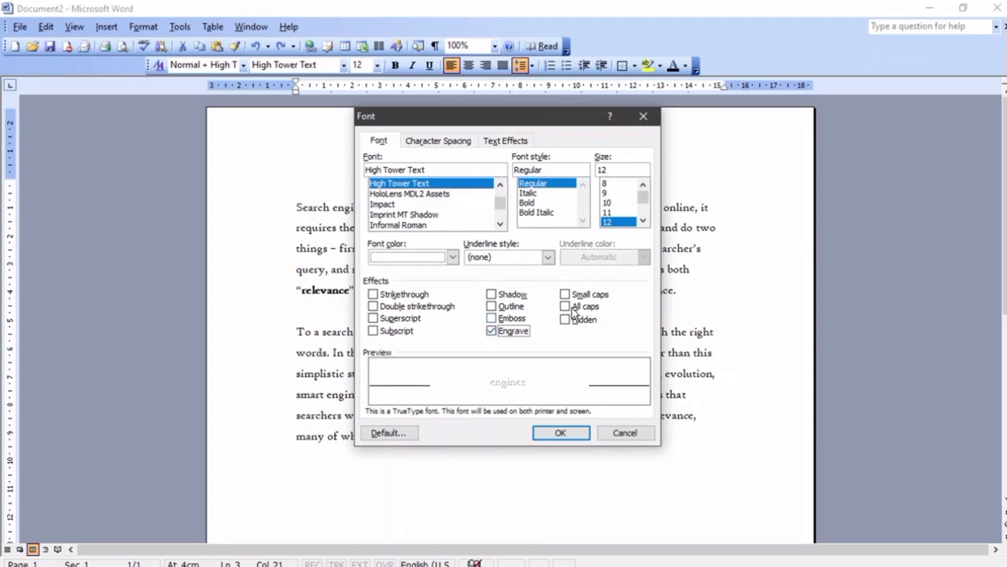
click(491, 330)
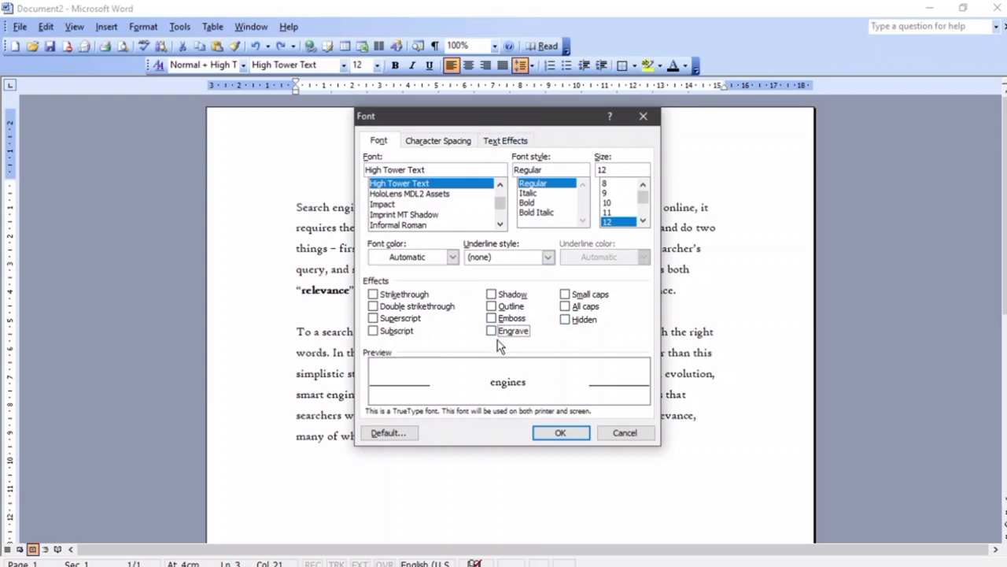
click(442, 145)
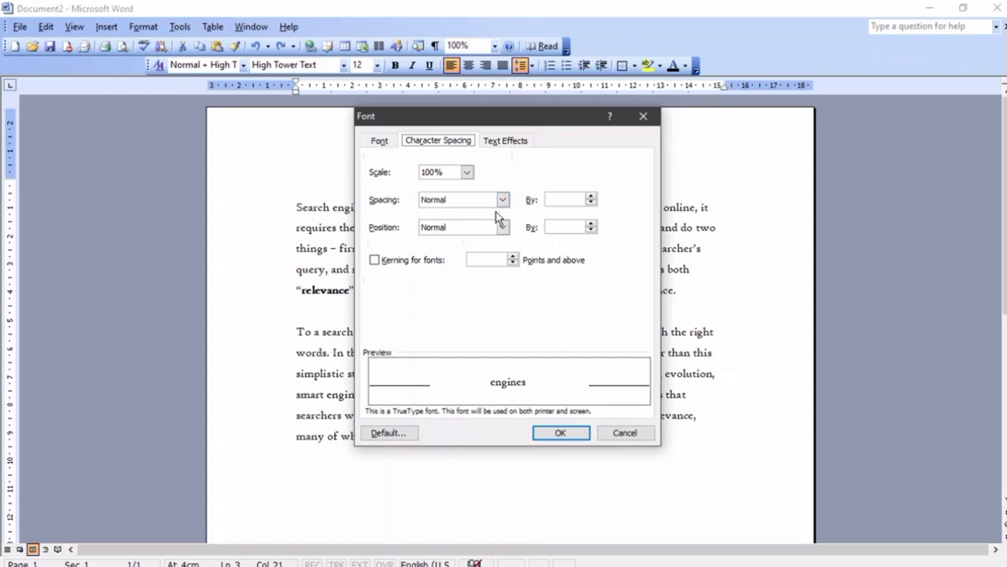
Set spacing to Expanded by 1.2 pt, then cancel the Font dialog
click(592, 196)
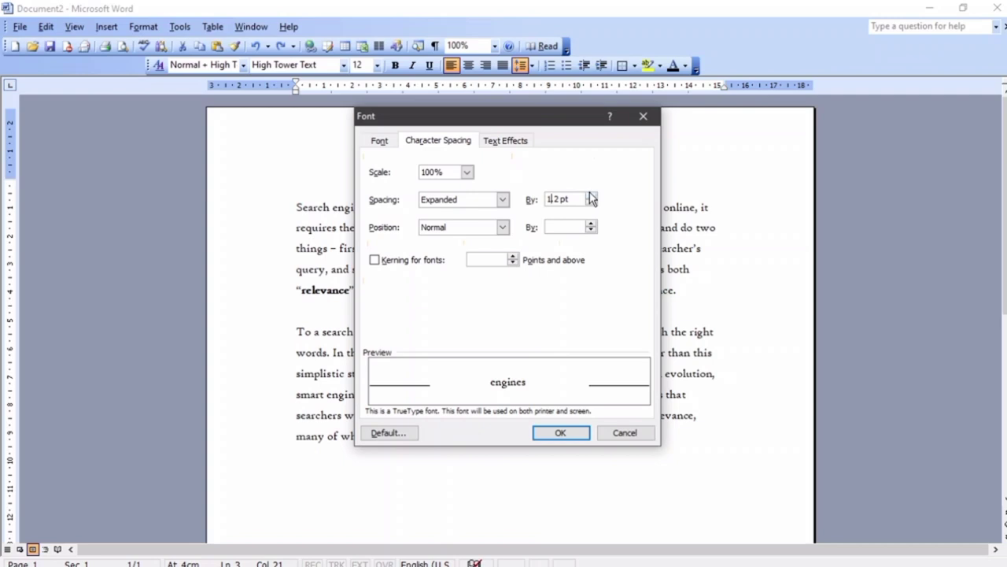
click(592, 200)
click(630, 435)
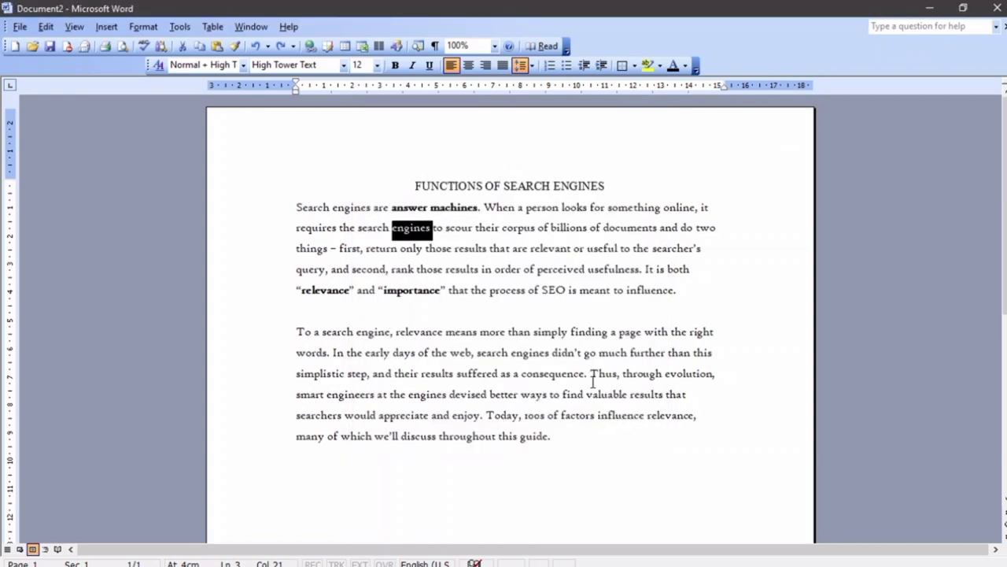
Select the first paragraph and bring up the Font dialog's text animation list
drag(297, 206, 679, 291)
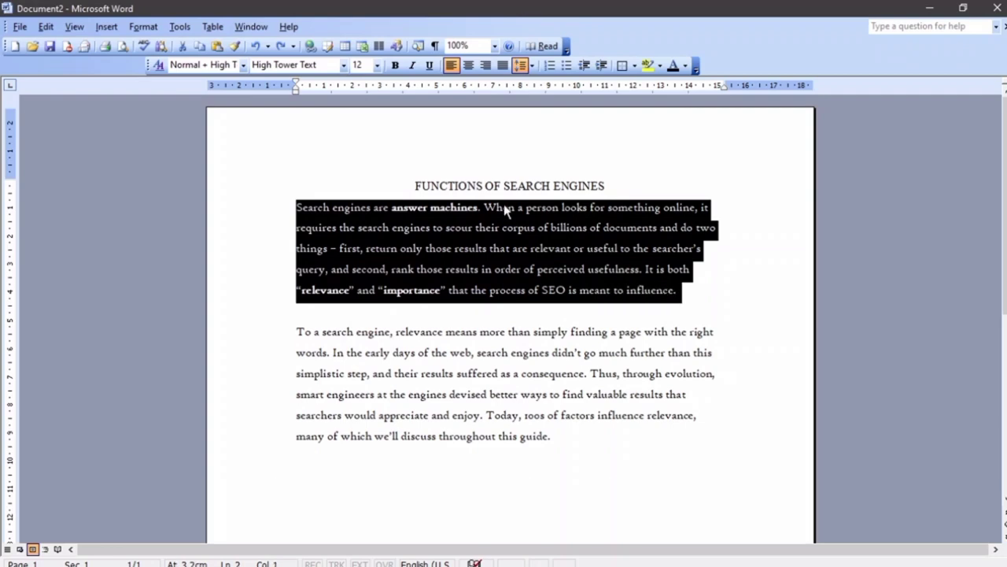
click(148, 27)
click(160, 44)
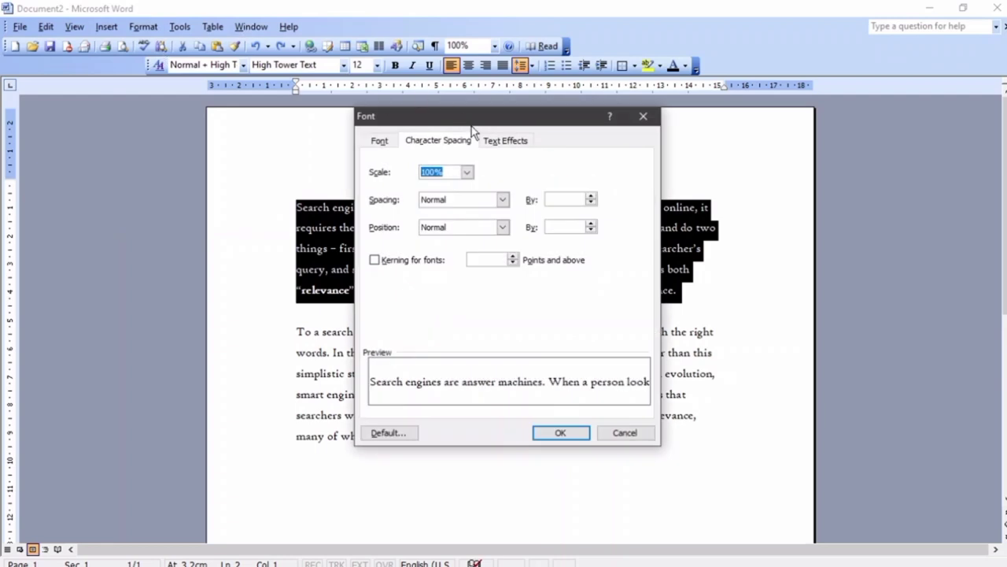
click(507, 143)
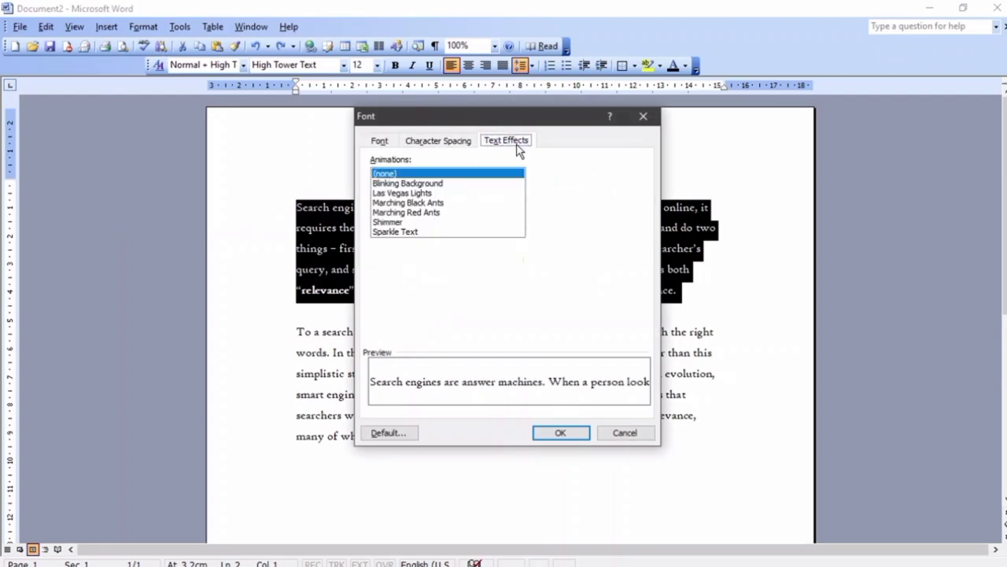
Preview Blinking Background, Las Vegas Lights, Marching Ants and Shimmer, then apply Sparkle Text
click(442, 184)
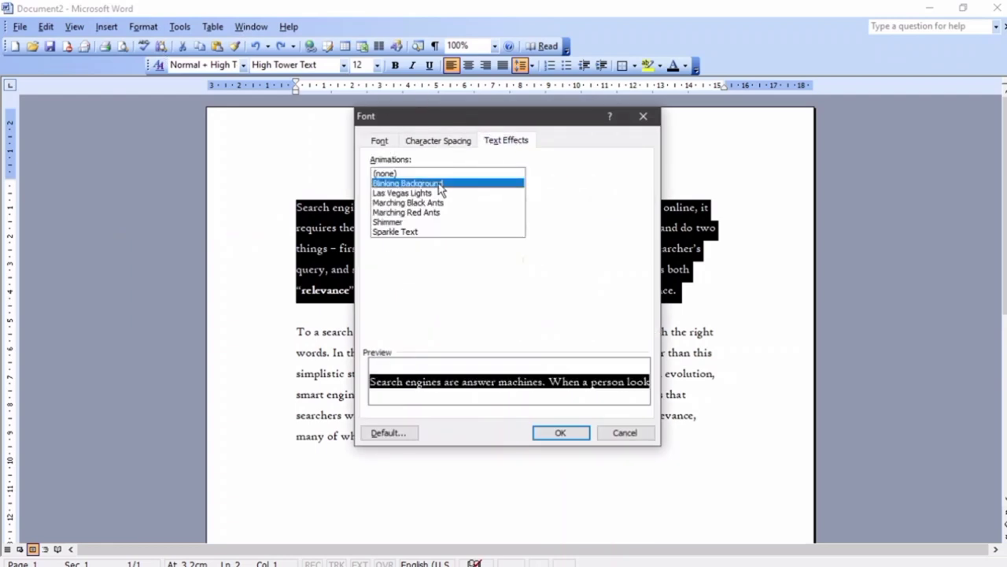
click(423, 195)
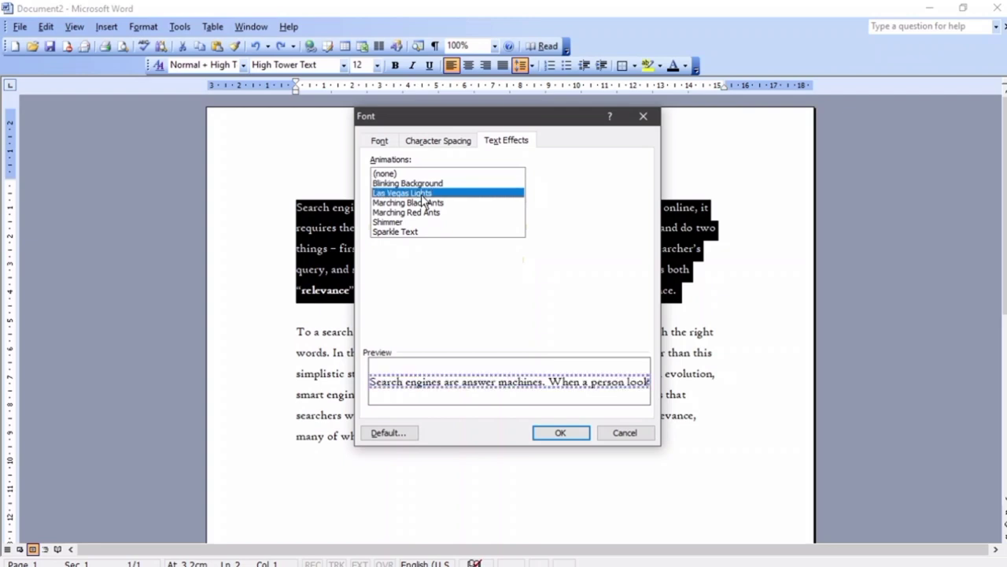
click(425, 203)
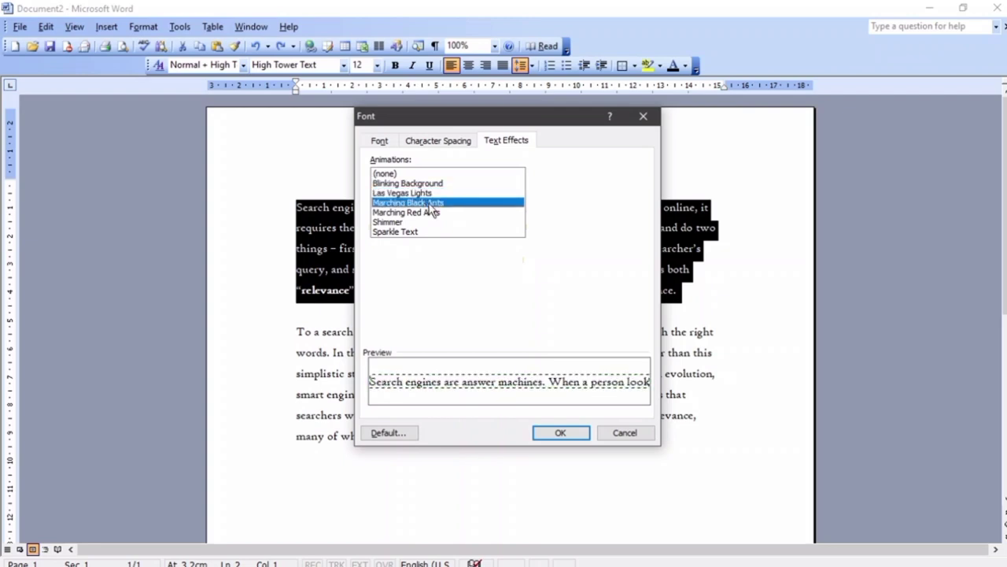
click(437, 213)
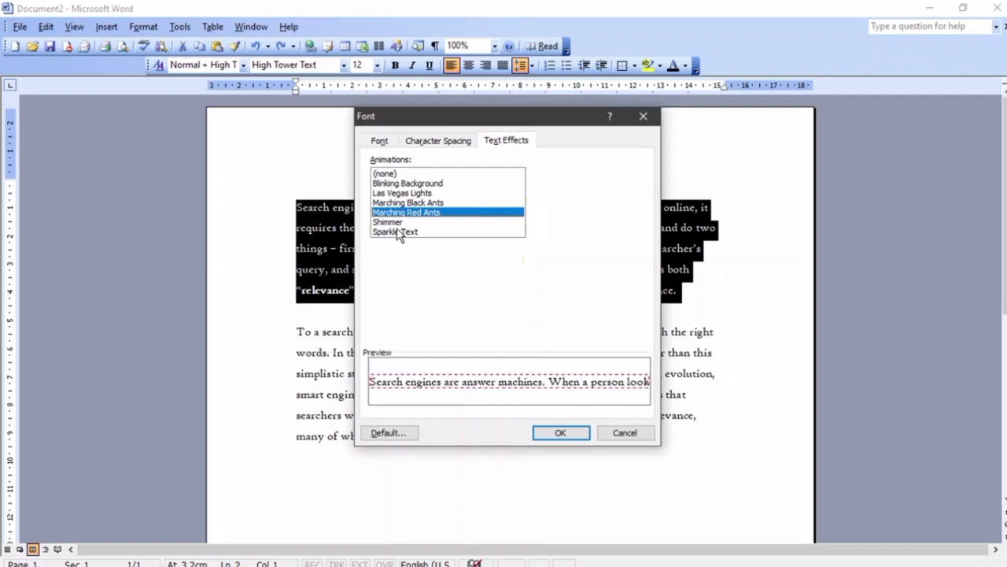
click(400, 225)
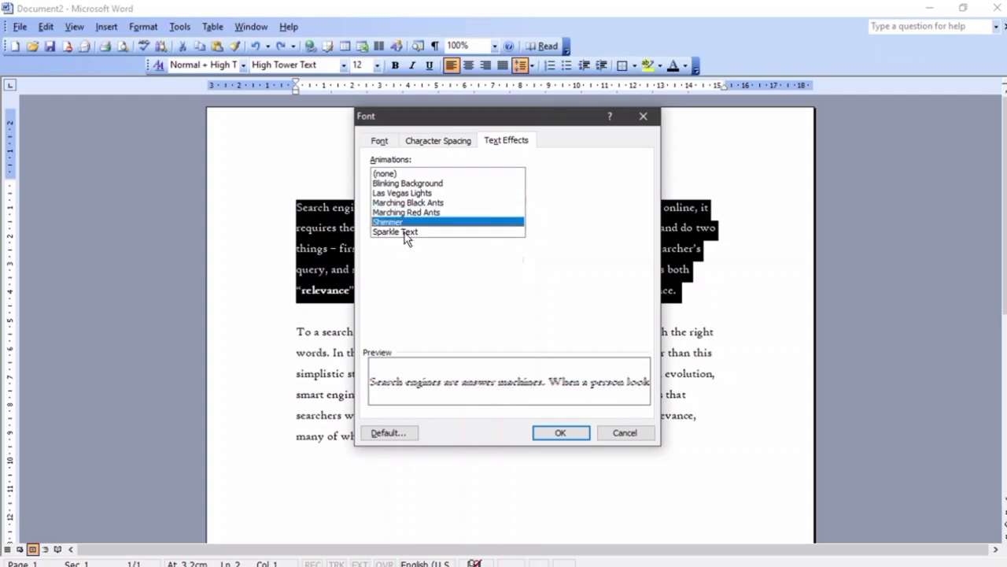
click(405, 233)
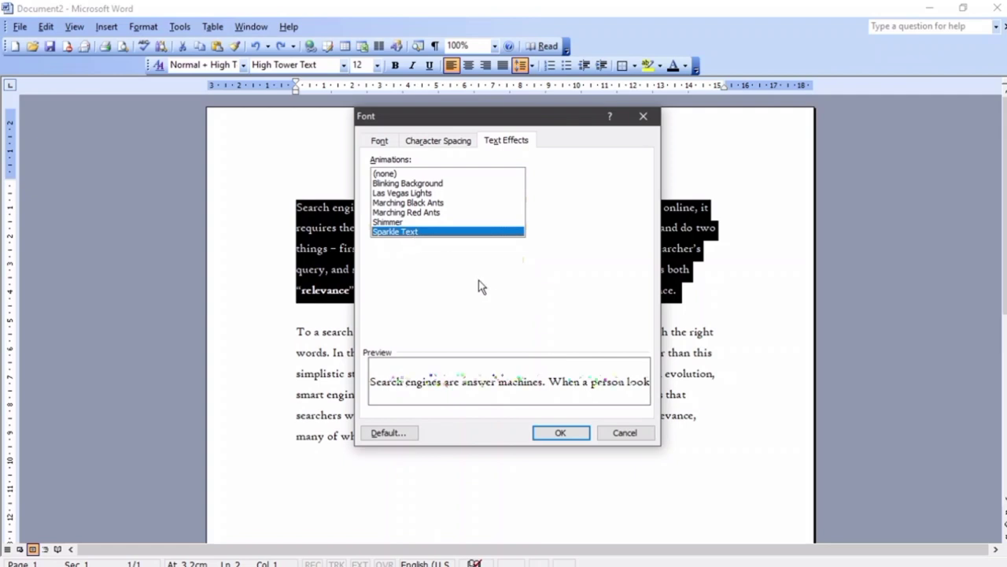
click(565, 433)
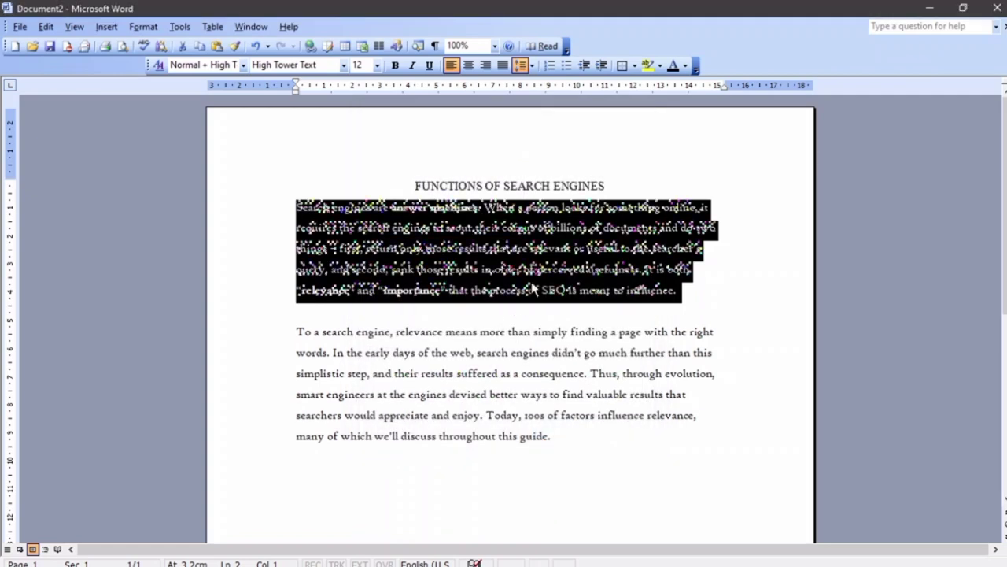
click(740, 285)
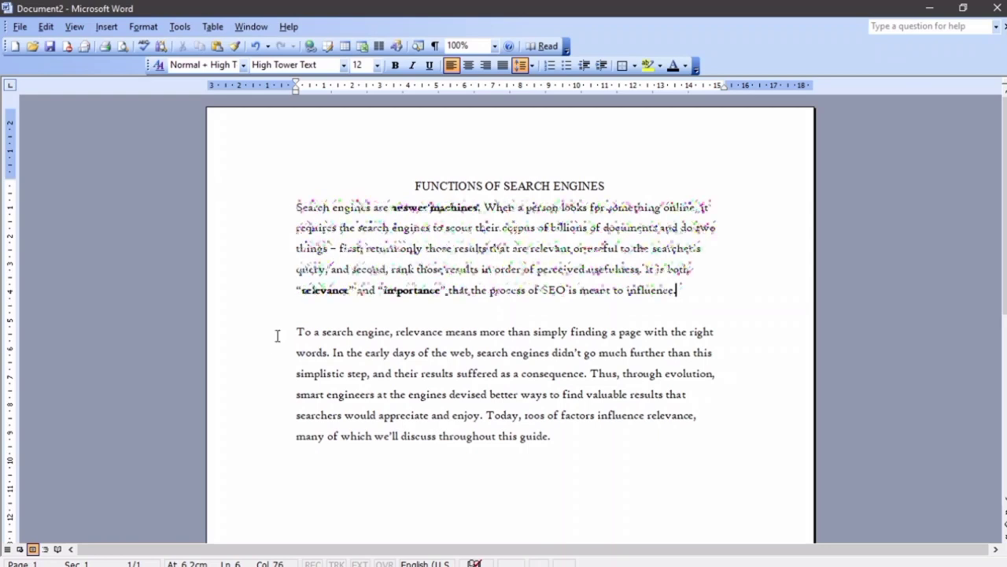
Select the second paragraph and apply the Shimmer animation through the Font dialog
drag(274, 336, 557, 443)
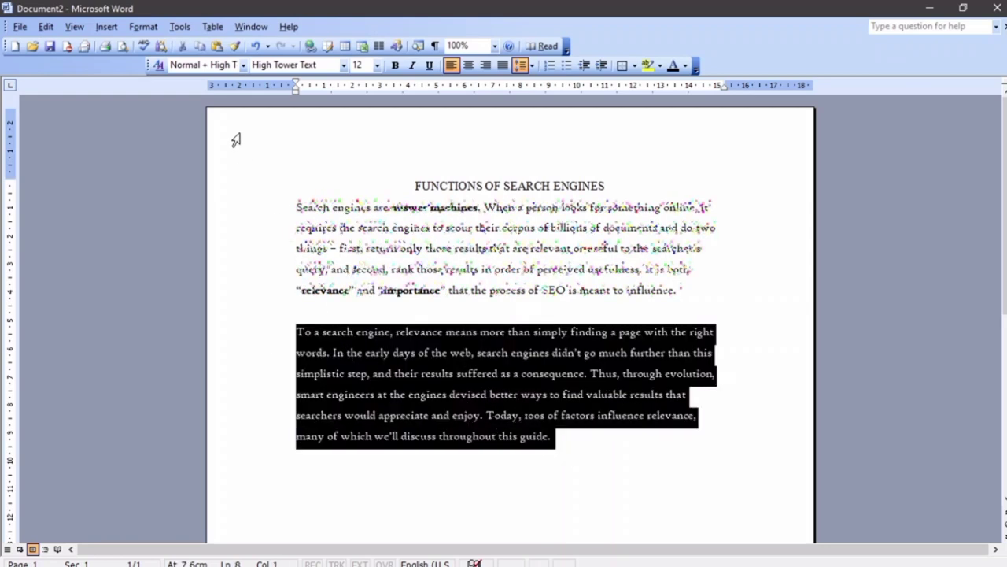
click(150, 28)
click(158, 42)
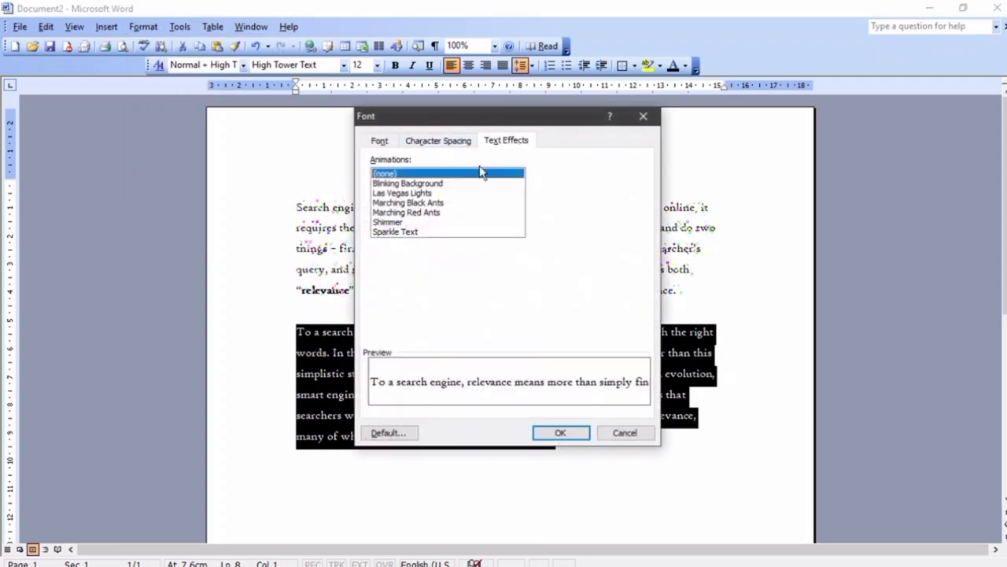
click(405, 221)
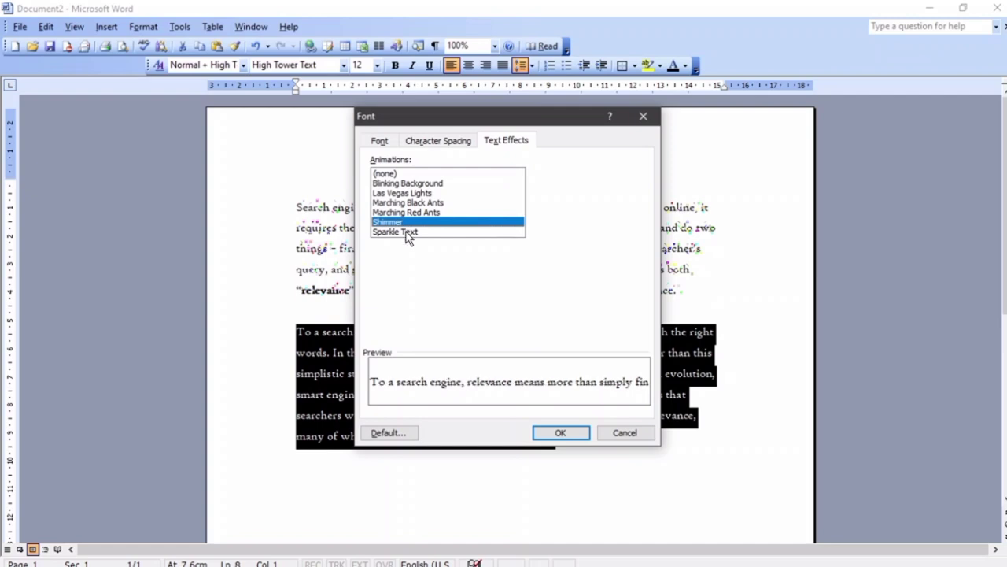
click(562, 432)
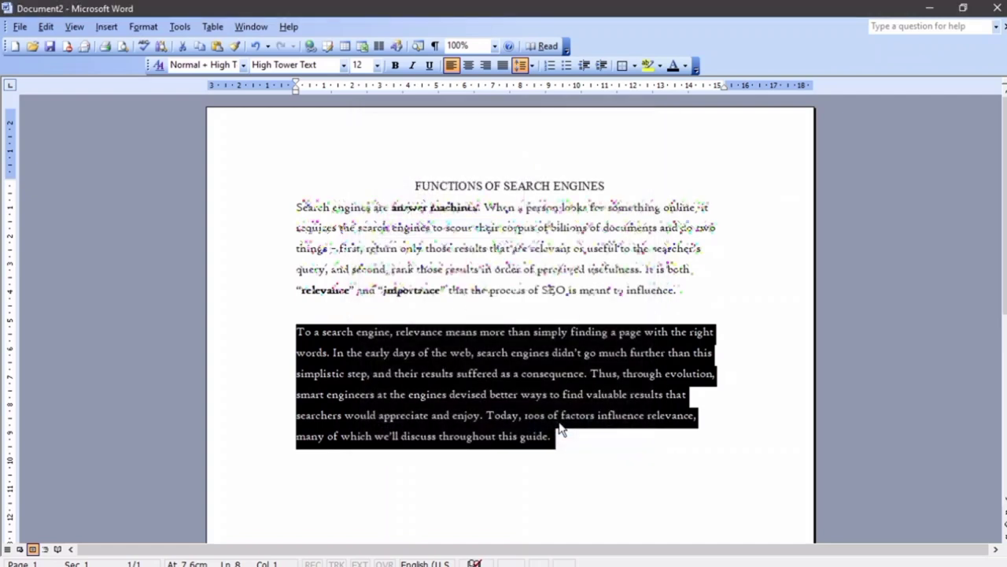
click(749, 321)
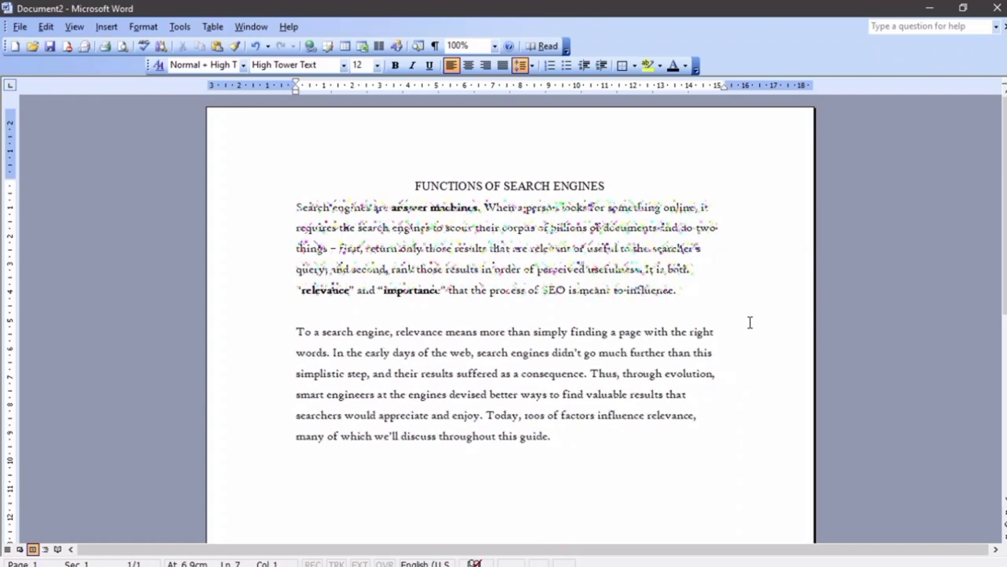
Select the second paragraph, move the selection to the first, then clear it
triple_click(750, 322)
key(ctrl+shift+Up)
key(ctrl+shift+Up)
key(ctrl+shift+Up)
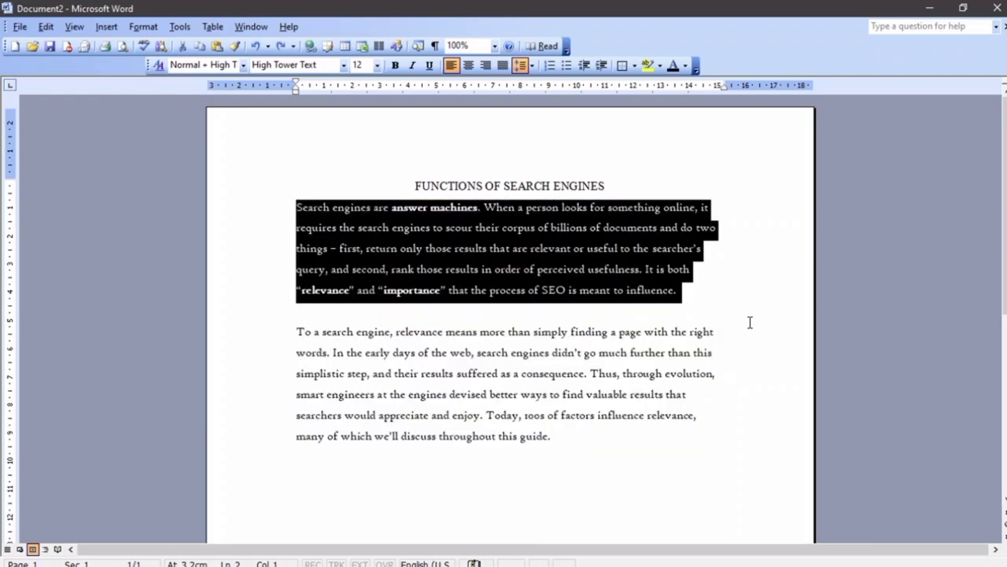
click(690, 291)
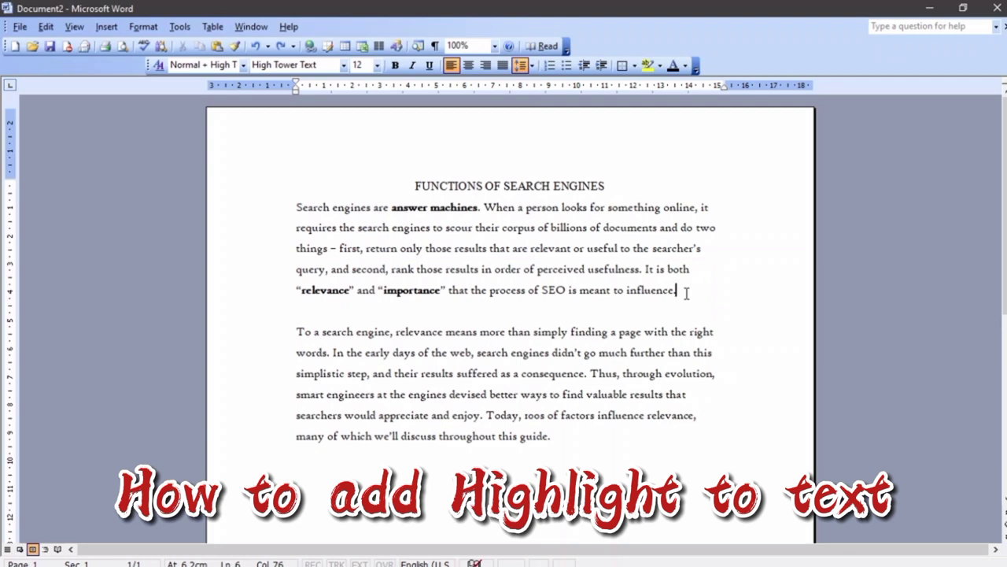
Highlight the entire first paragraph in Pink
drag(686, 292, 284, 215)
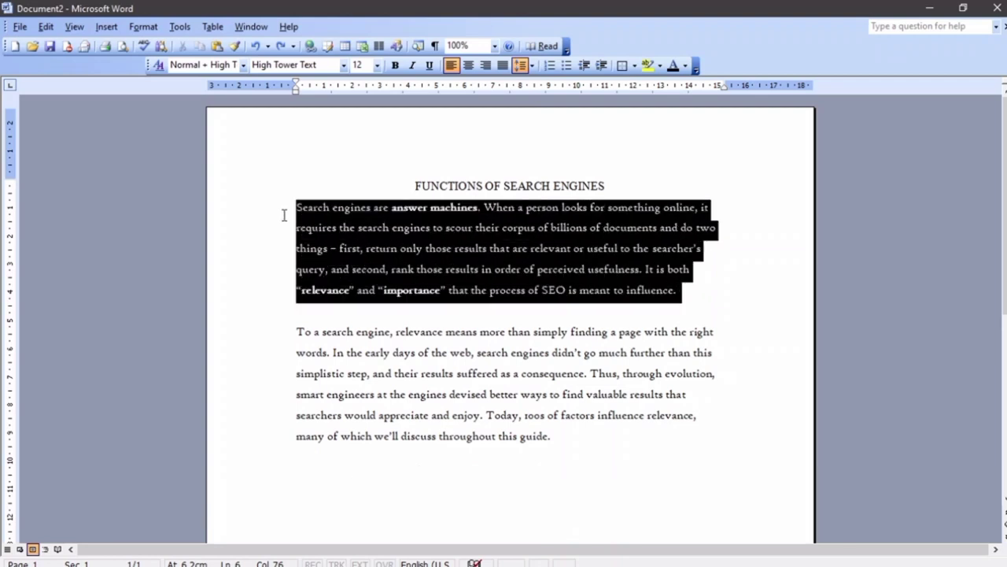
click(647, 68)
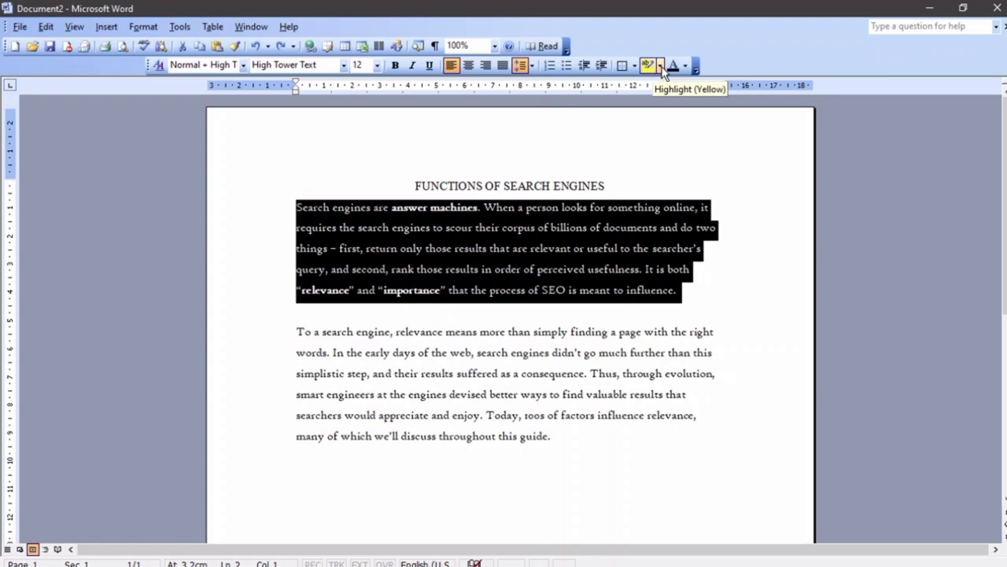
click(661, 67)
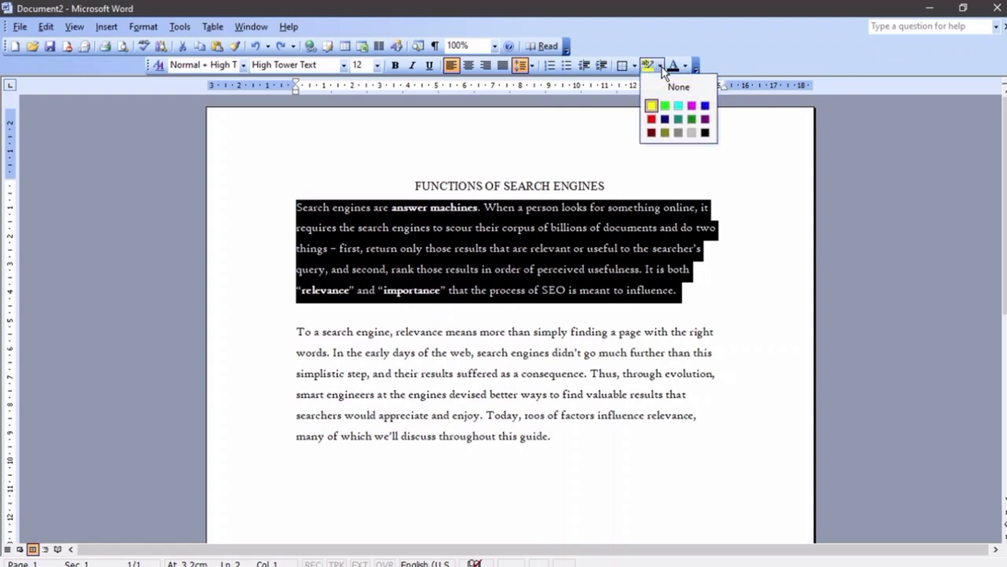
click(692, 105)
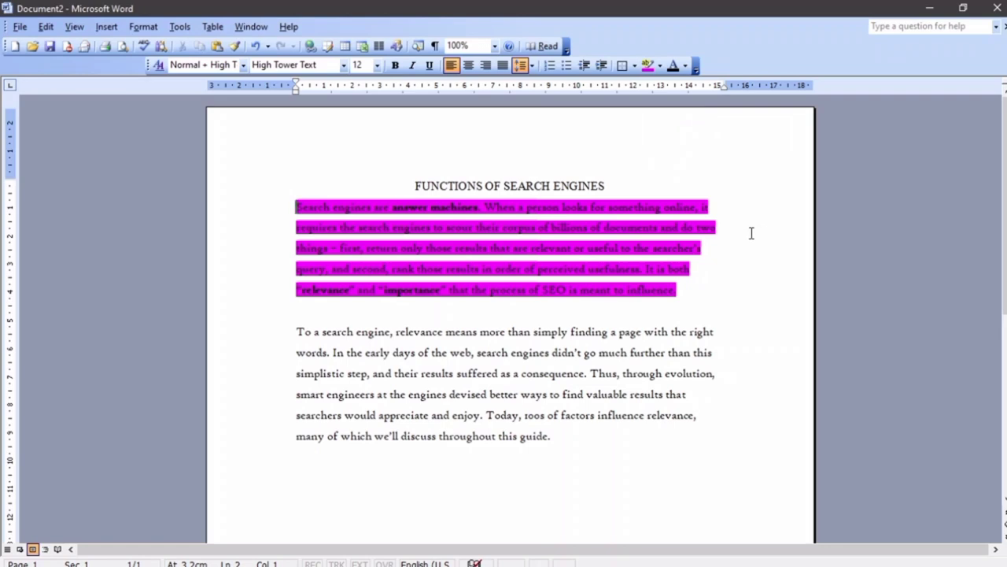
Highlight the sentence about the early days of the web in Bright Green
drag(347, 353, 584, 374)
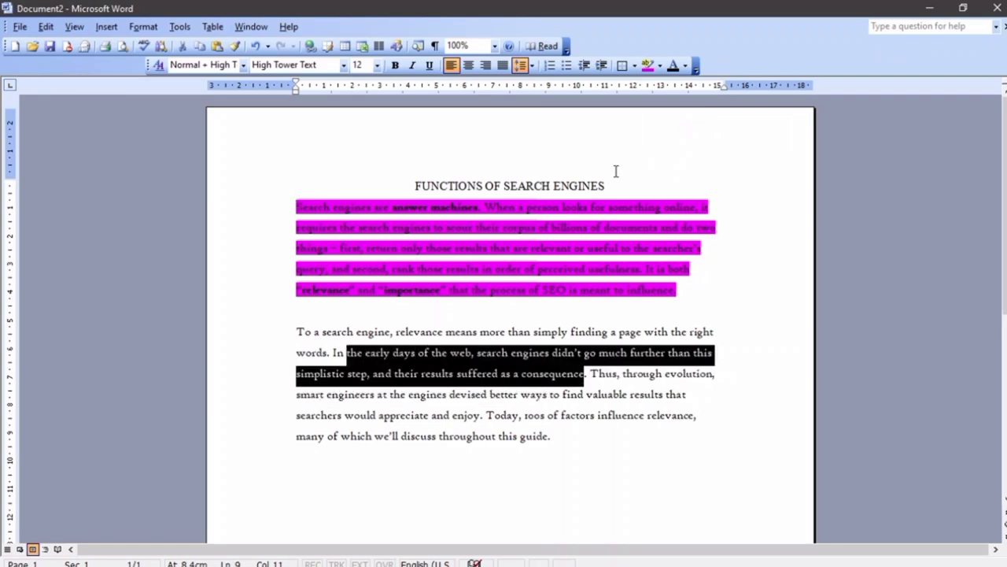
click(661, 65)
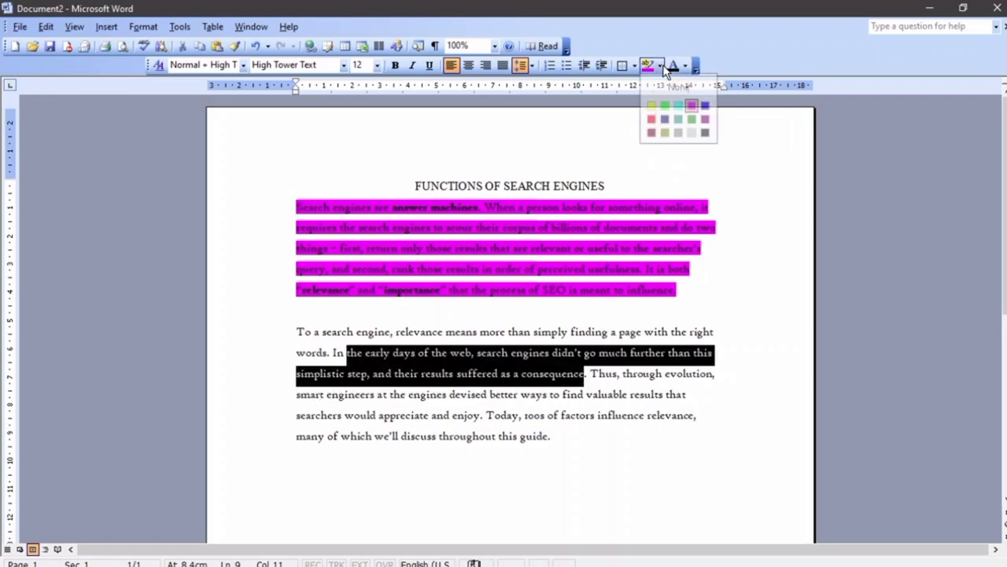
click(665, 106)
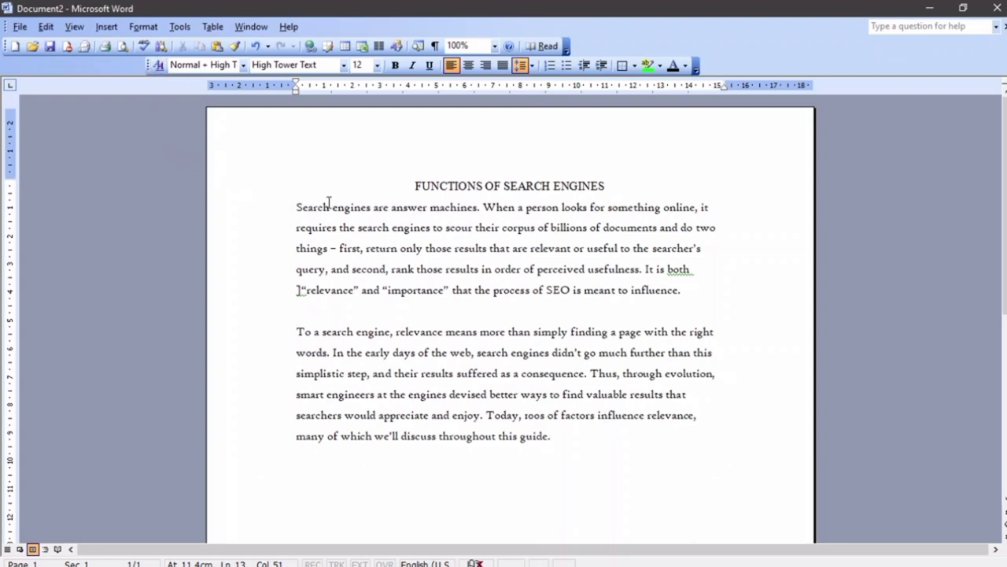
Select SEARCH in the title and open Edit > Find
drag(330, 208, 297, 208)
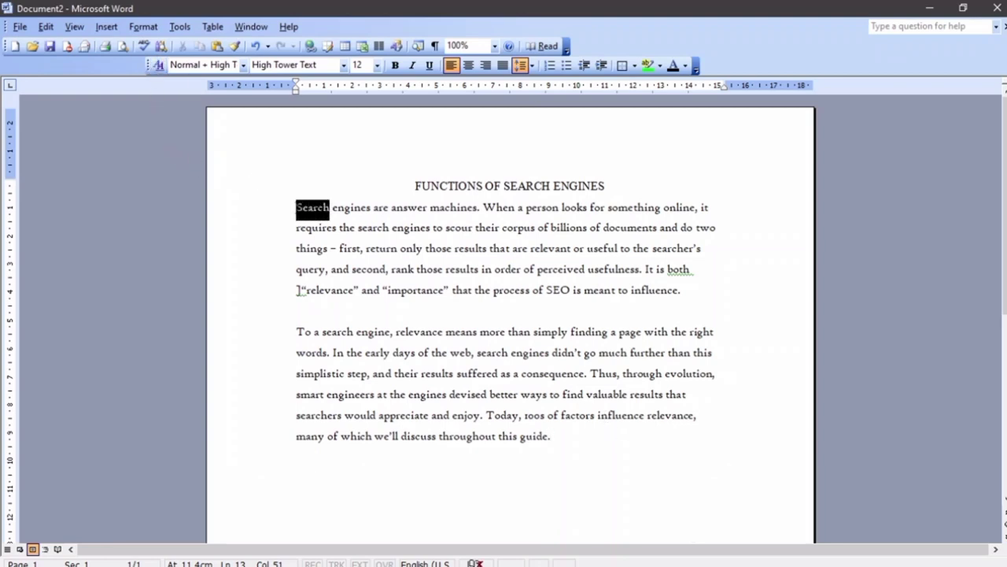
key(shift+F4)
click(44, 27)
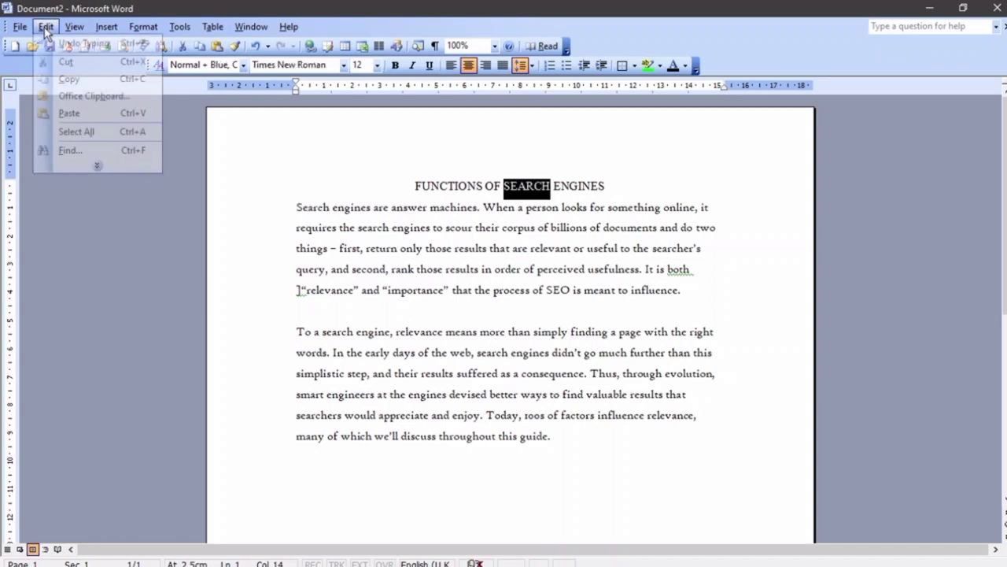
click(92, 165)
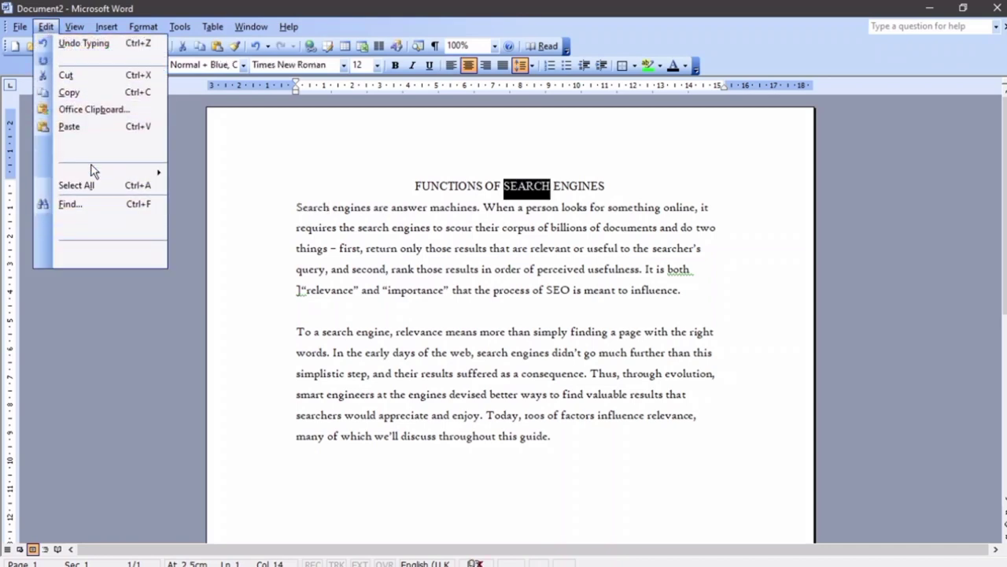
click(108, 223)
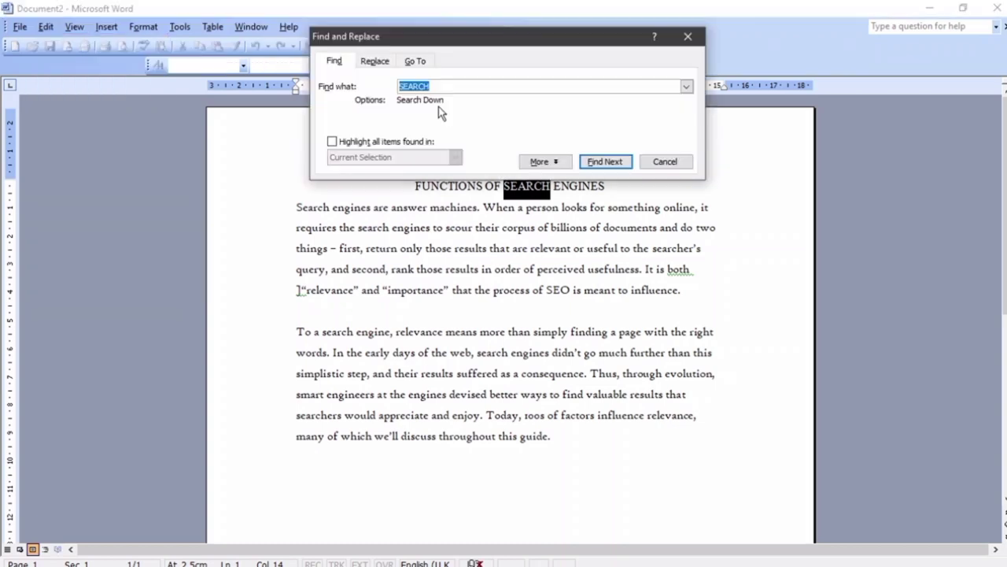
Find each next occurrence of SEARCH until the end-of-document message, then dismiss it
click(605, 161)
click(604, 163)
click(604, 162)
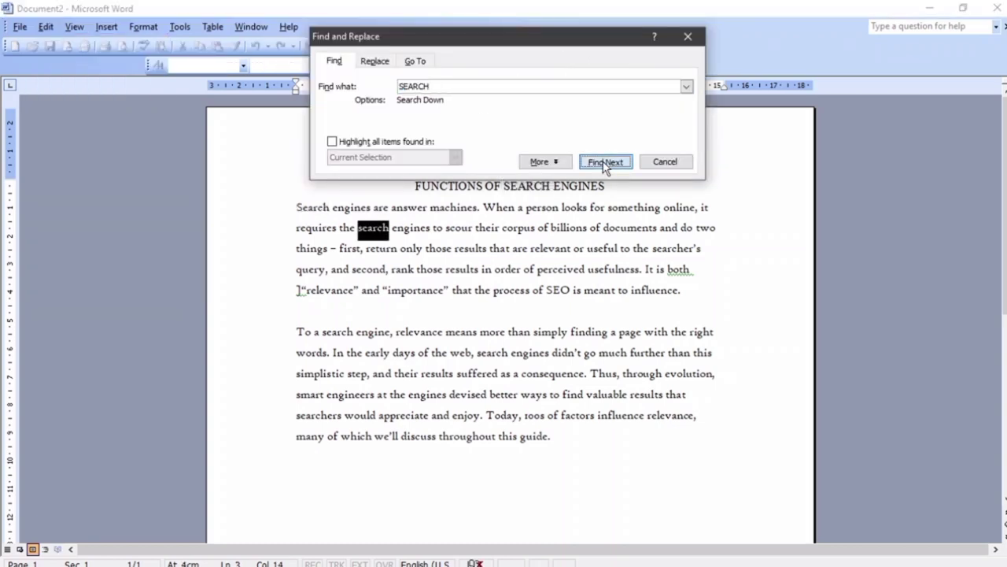
click(605, 162)
click(604, 162)
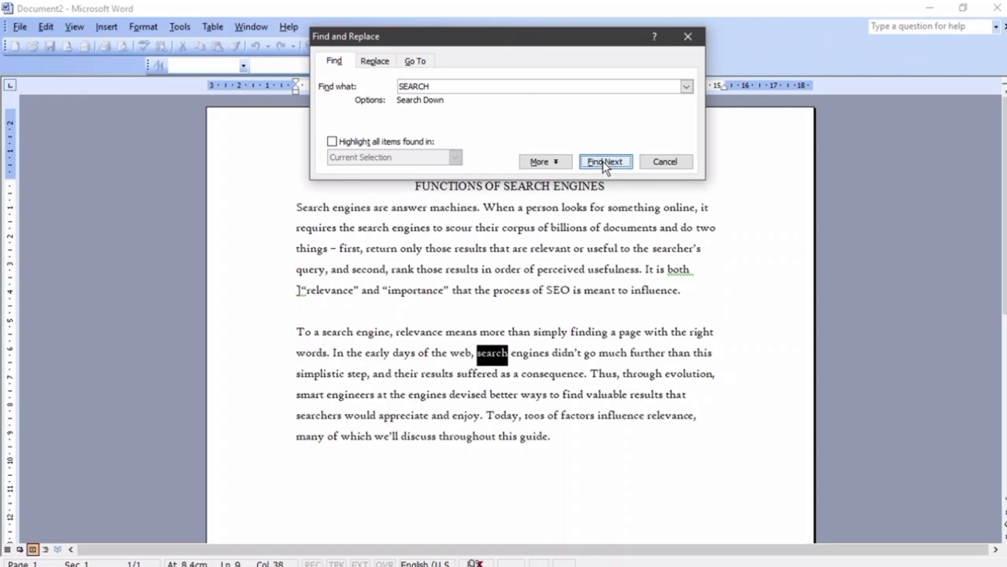
click(604, 162)
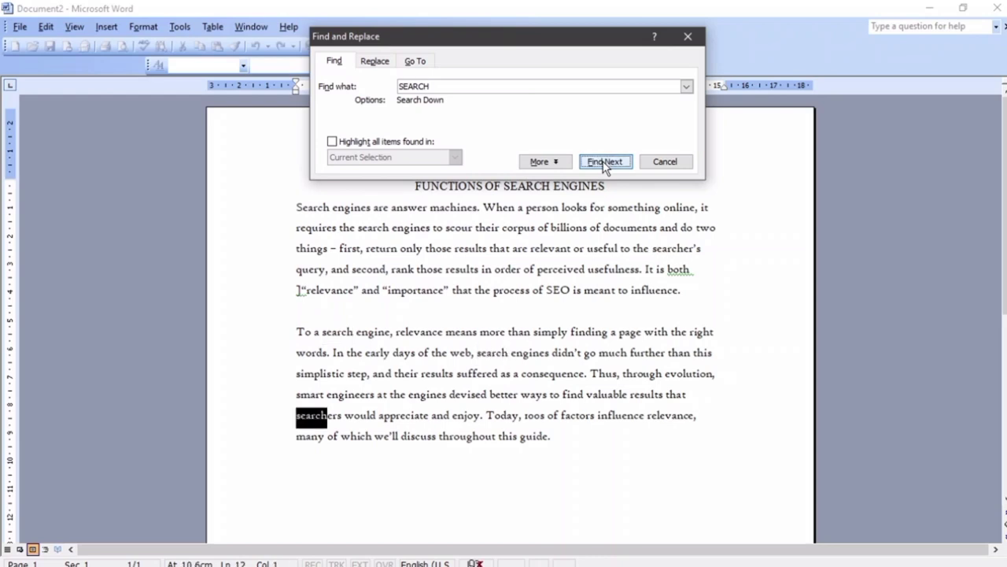
click(604, 162)
key(Escape)
Reopen Find and Replace on the Replace tab and enter 'look' as the replacement
click(384, 61)
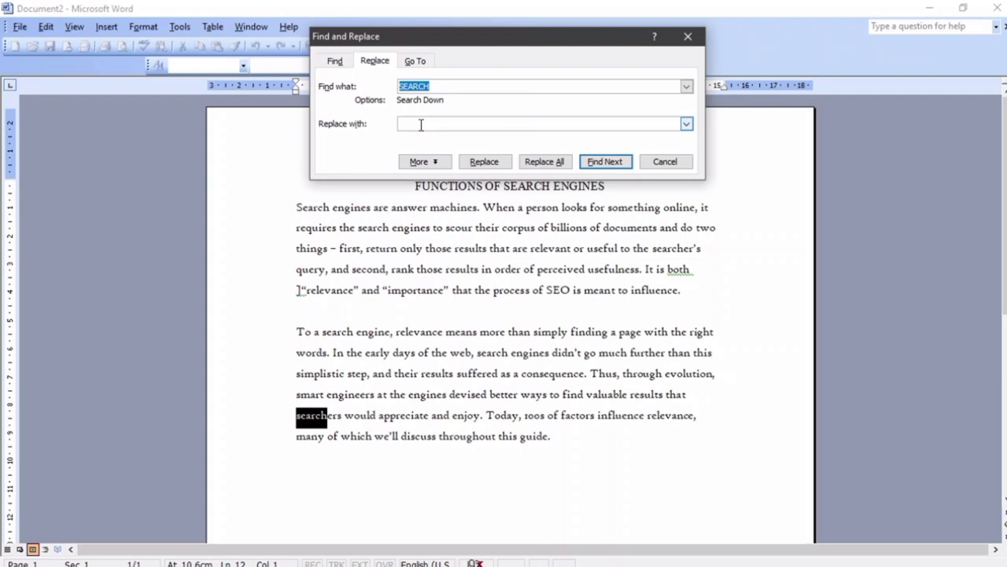
click(675, 163)
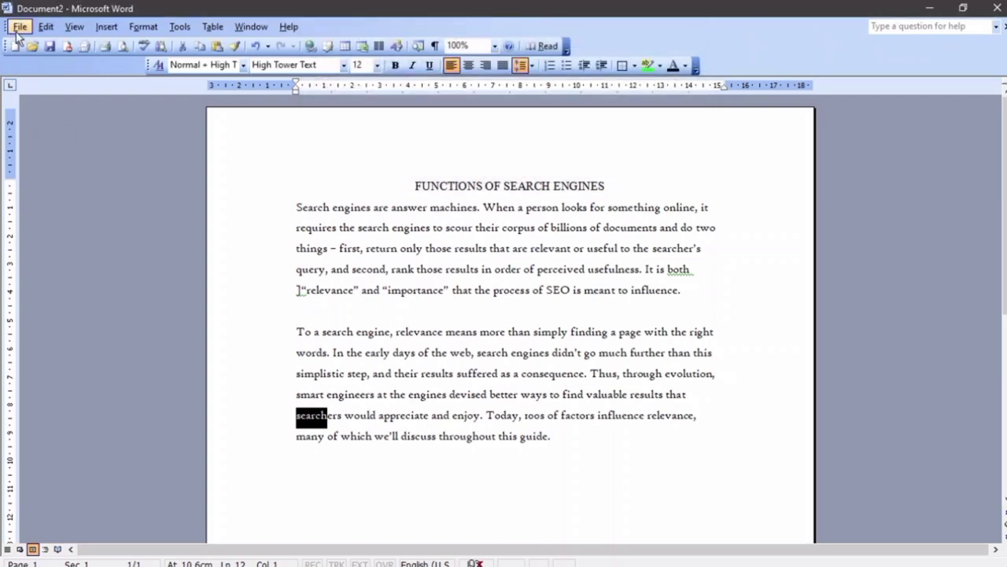
click(45, 27)
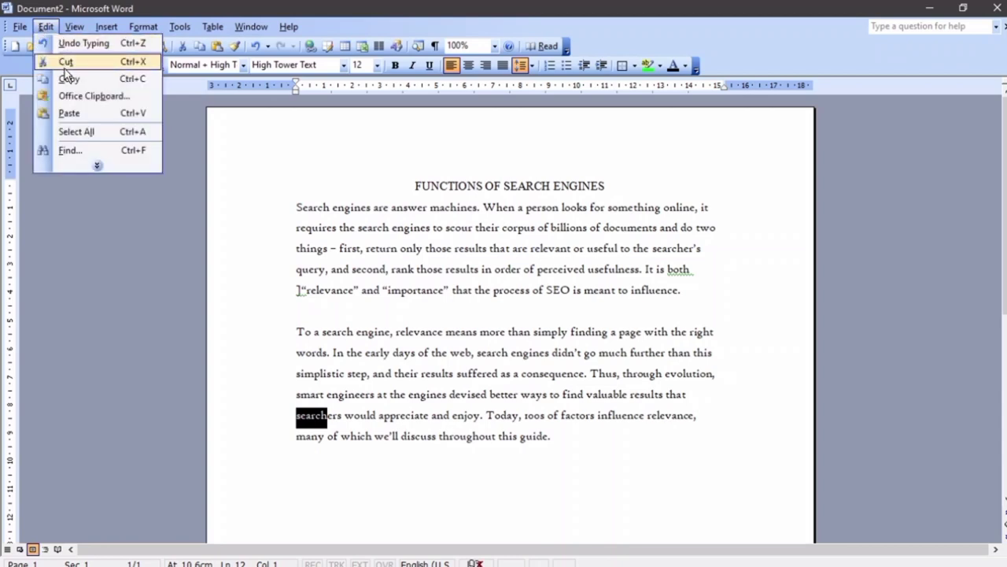
click(83, 165)
click(93, 239)
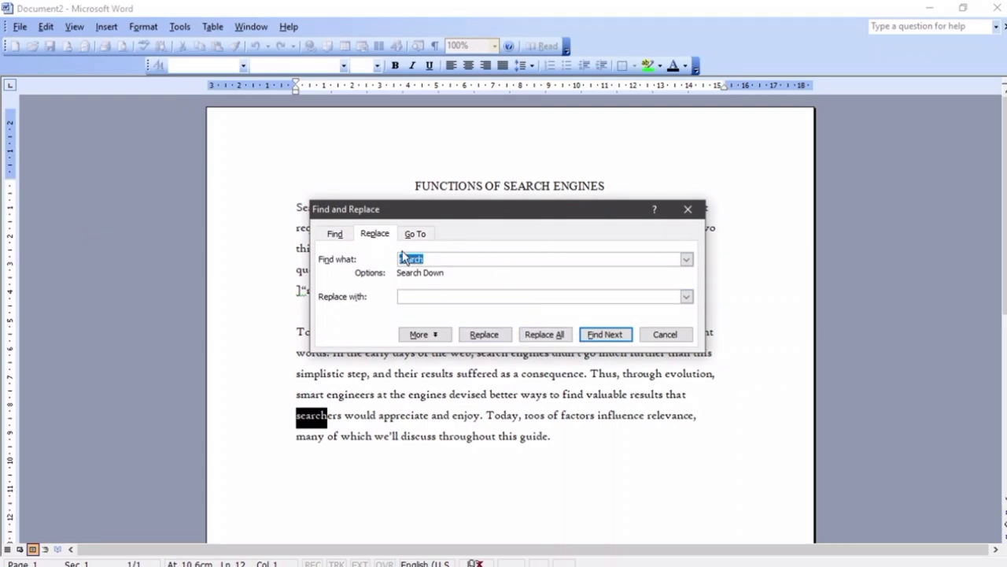
click(445, 297)
text(look)
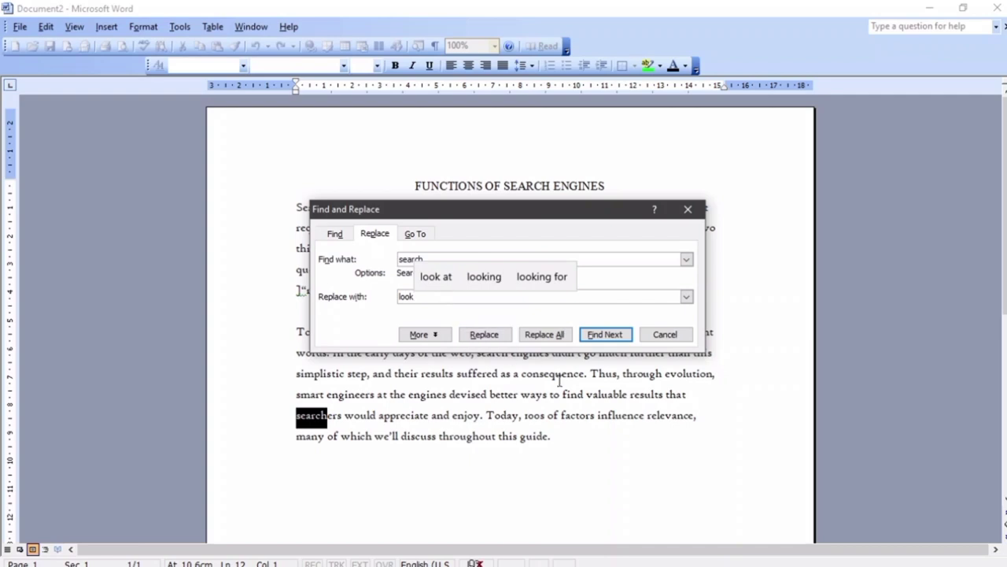
Replace every 'search', including the title's SEARCH, with 'look', then close the dialog
click(489, 334)
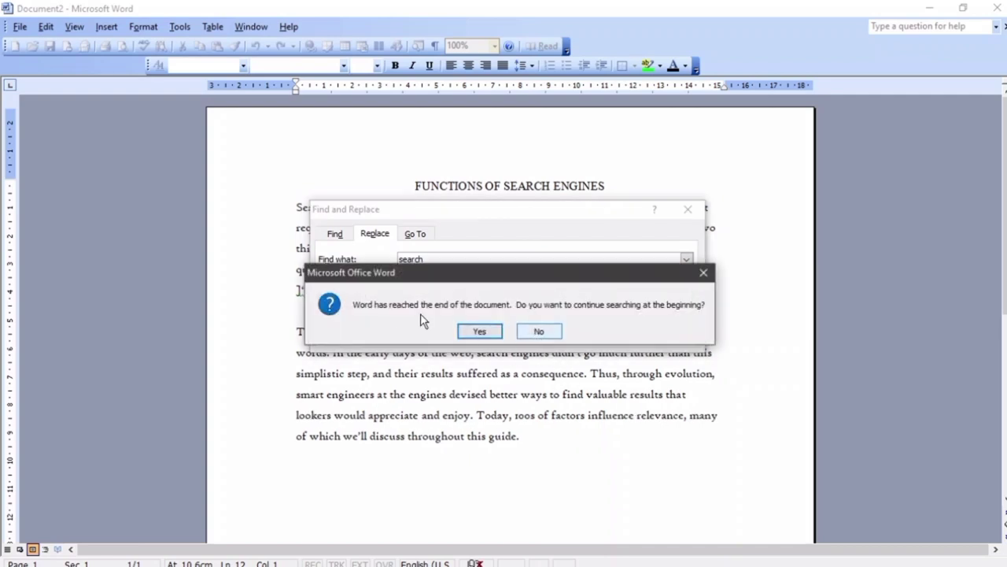
click(539, 332)
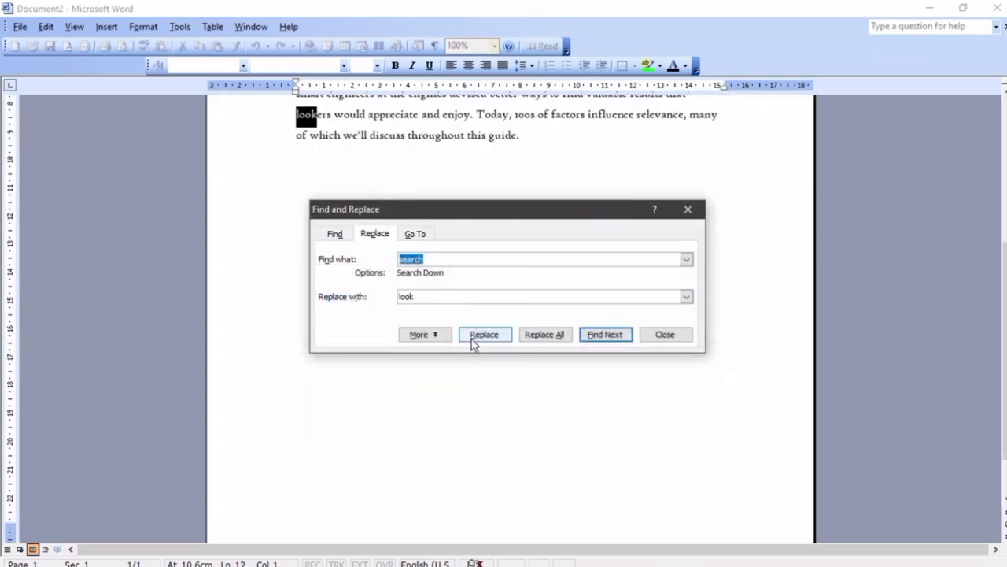
click(502, 337)
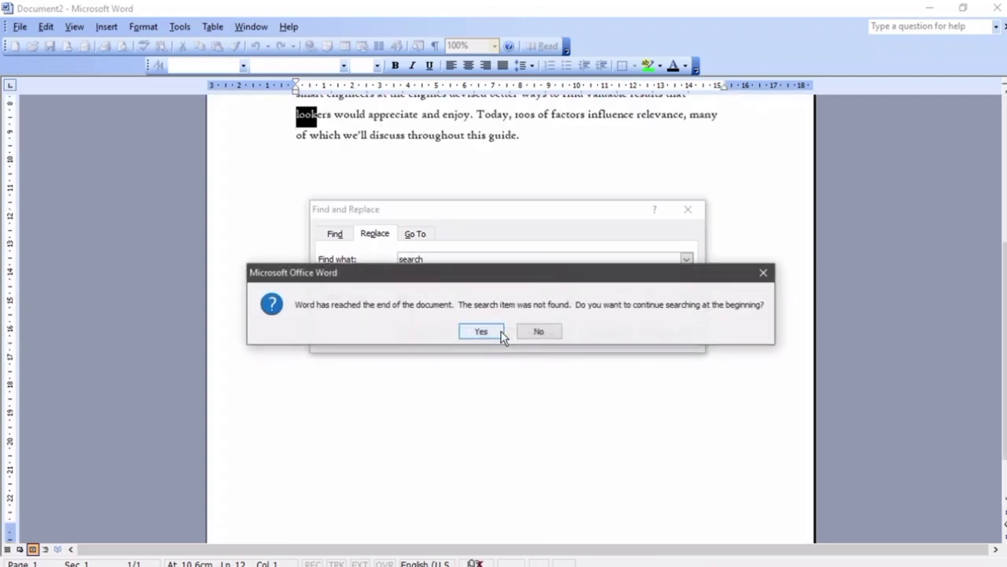
click(491, 332)
click(496, 338)
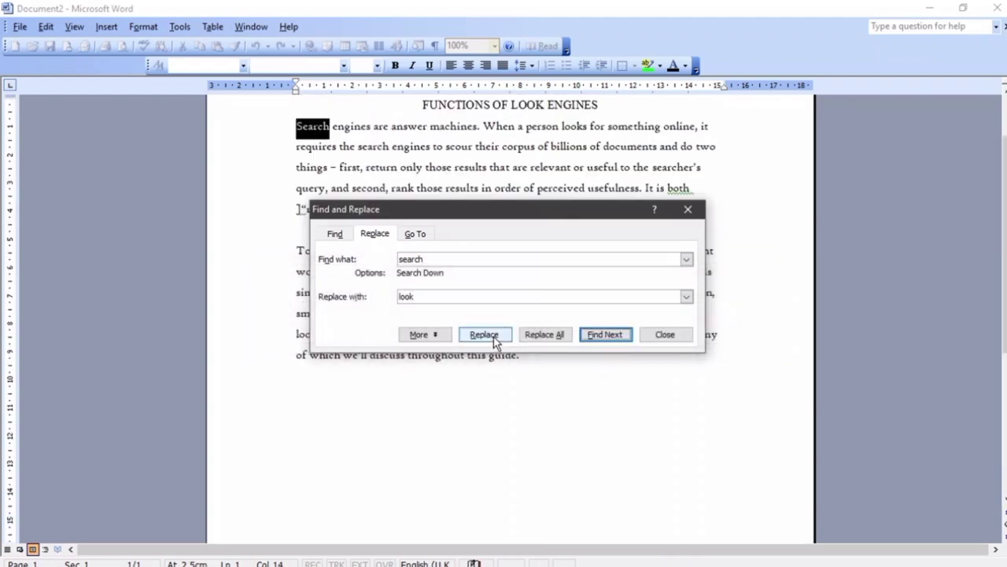
click(485, 334)
click(484, 334)
click(485, 334)
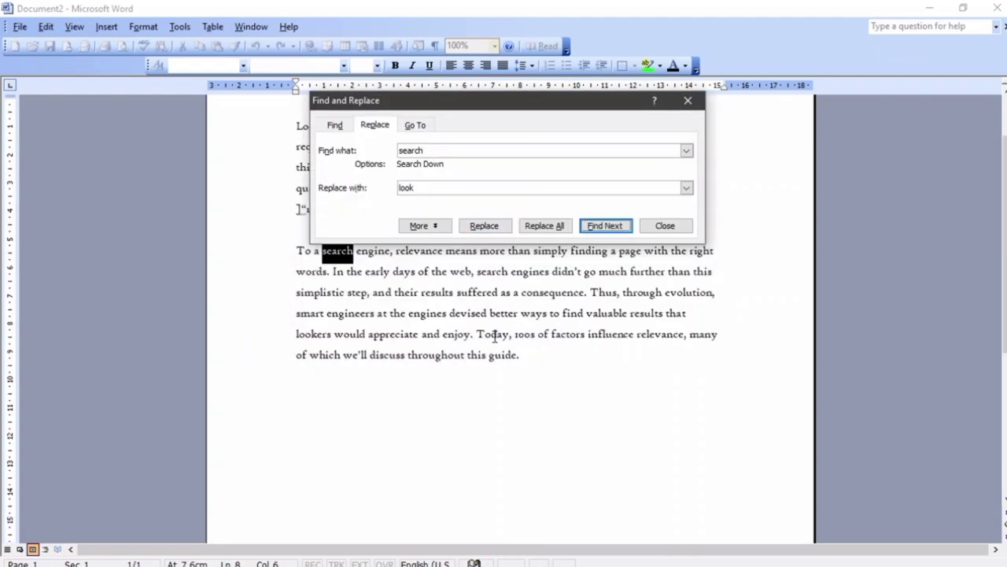
click(496, 227)
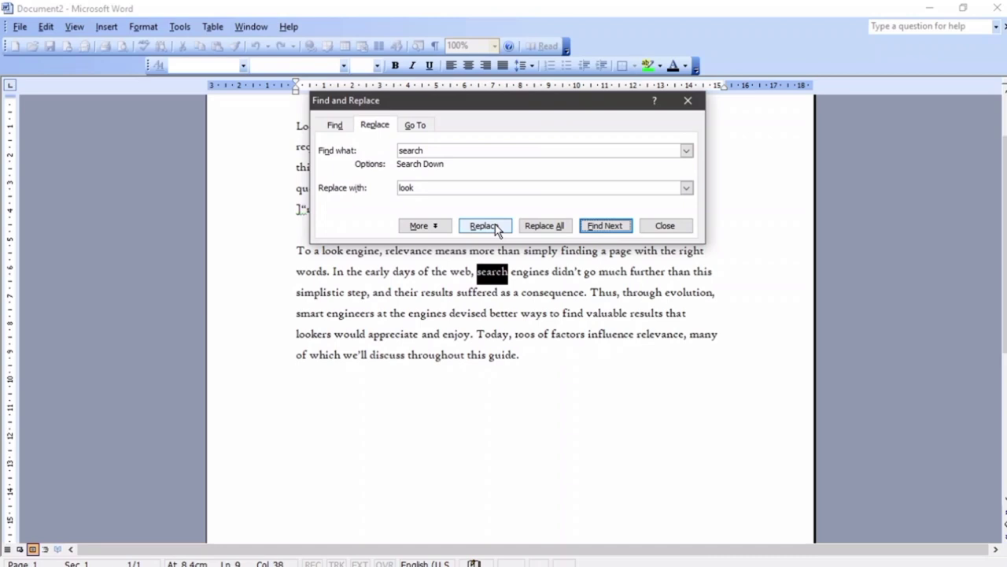
click(496, 228)
click(509, 331)
click(656, 226)
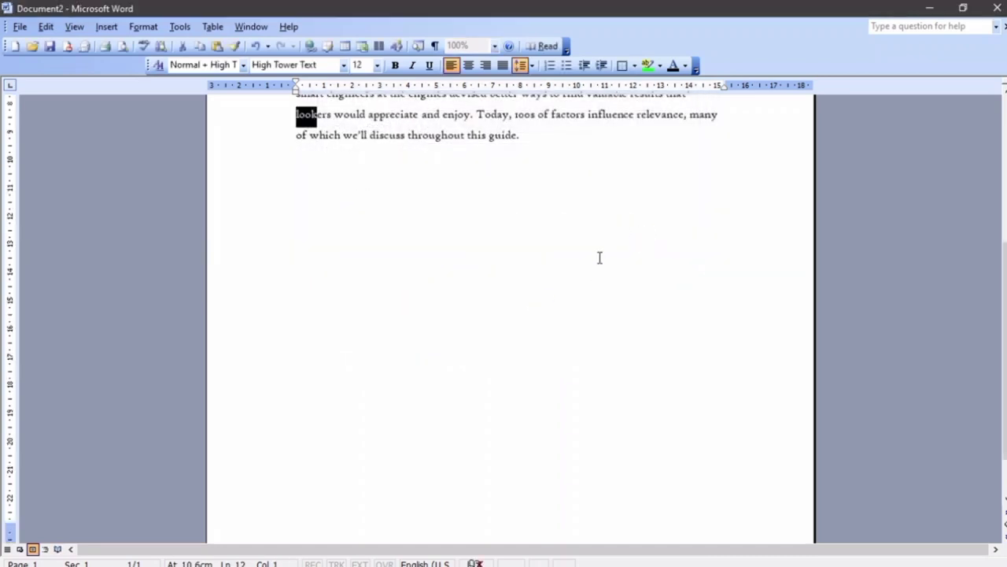
scroll(600, 257, up, 5)
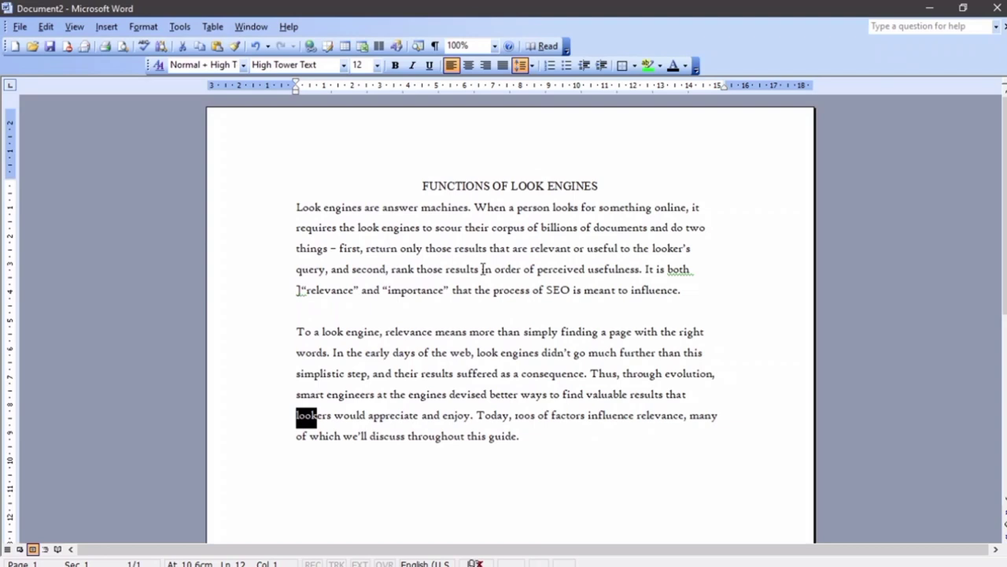
Select both body paragraphs and paste a copy below the last paragraph
click(536, 415)
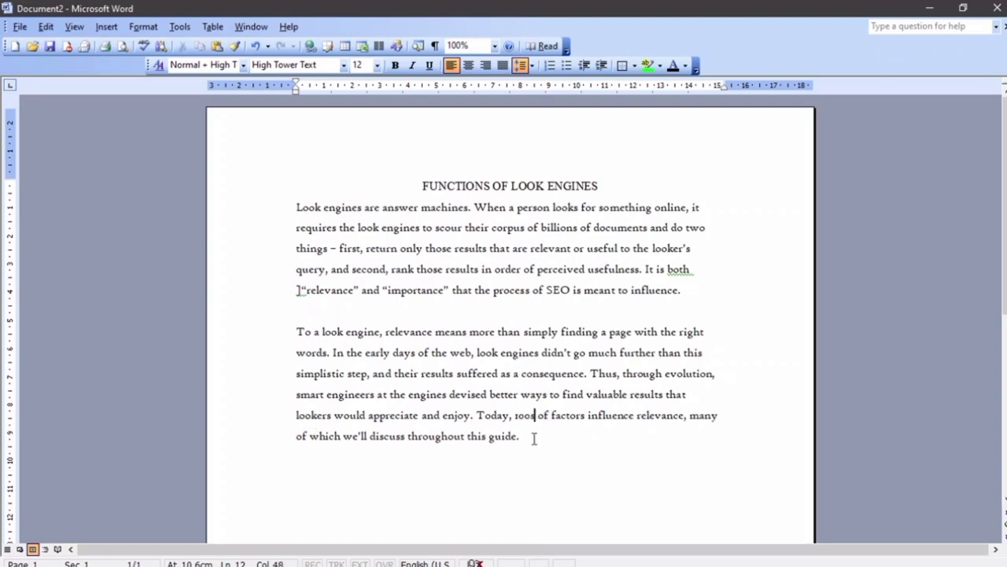
drag(531, 435, 289, 209)
key(ctrl+c)
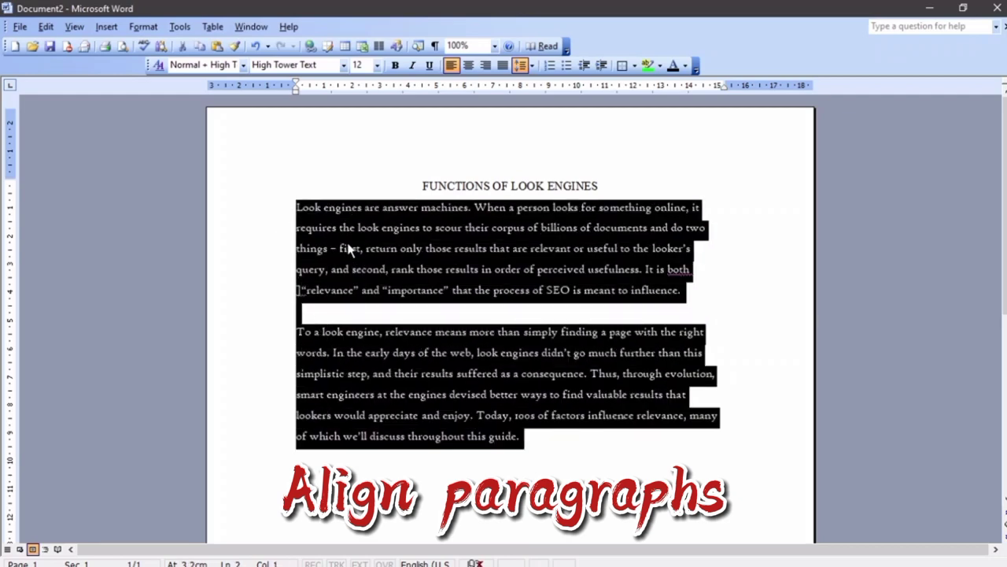
scroll(450, 317, down, 2)
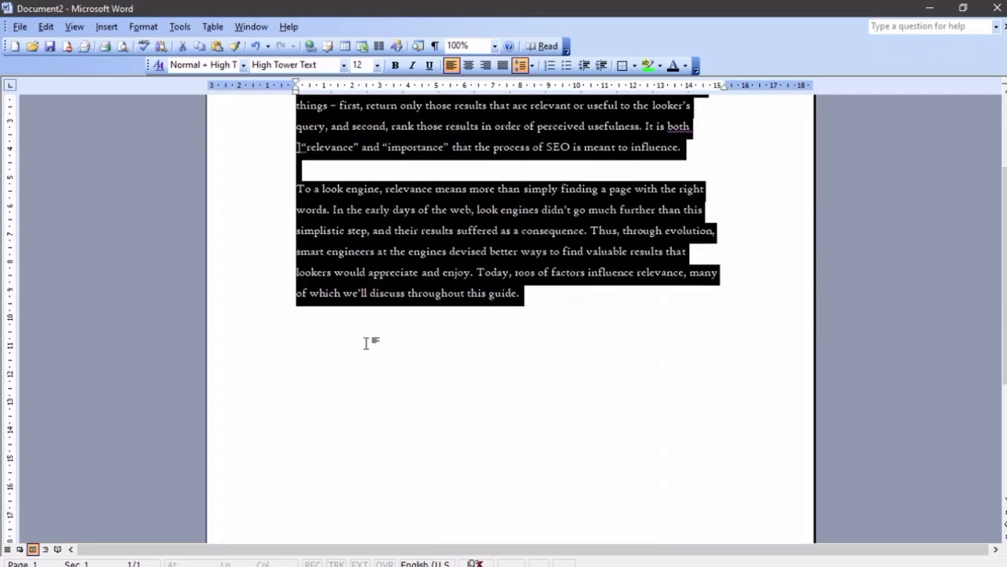
click(346, 340)
key(ctrl+v)
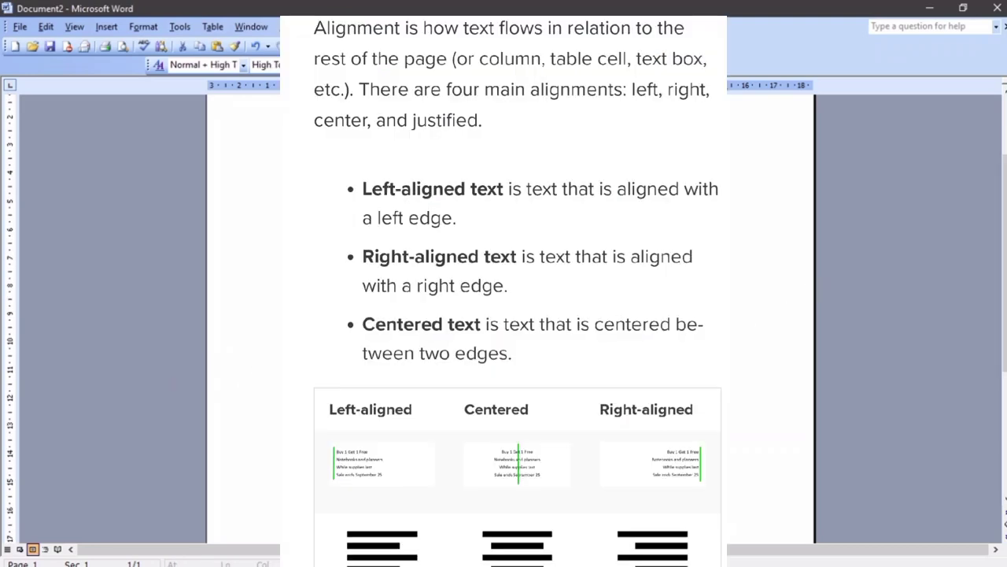
scroll(503, 315, down, 2)
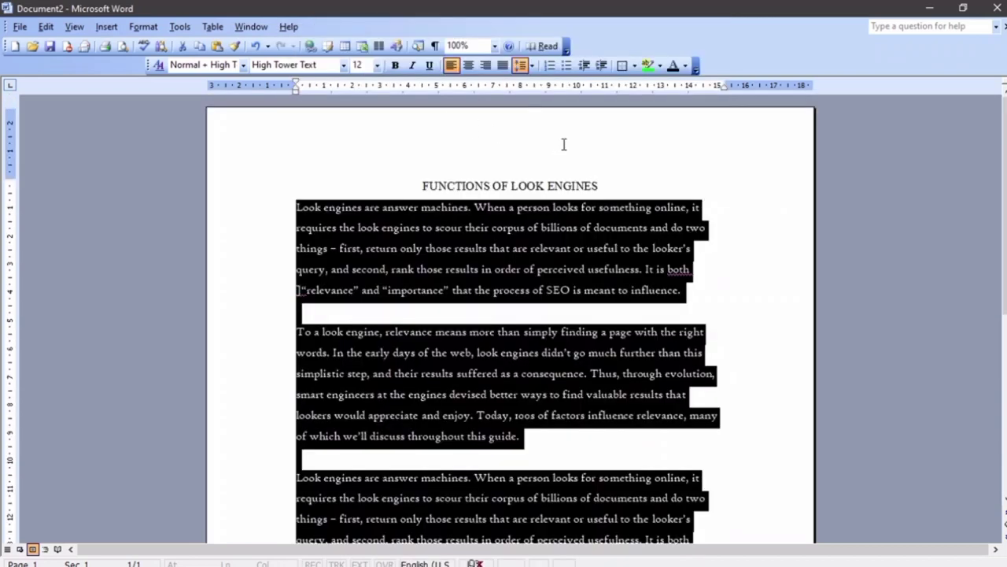
click(548, 186)
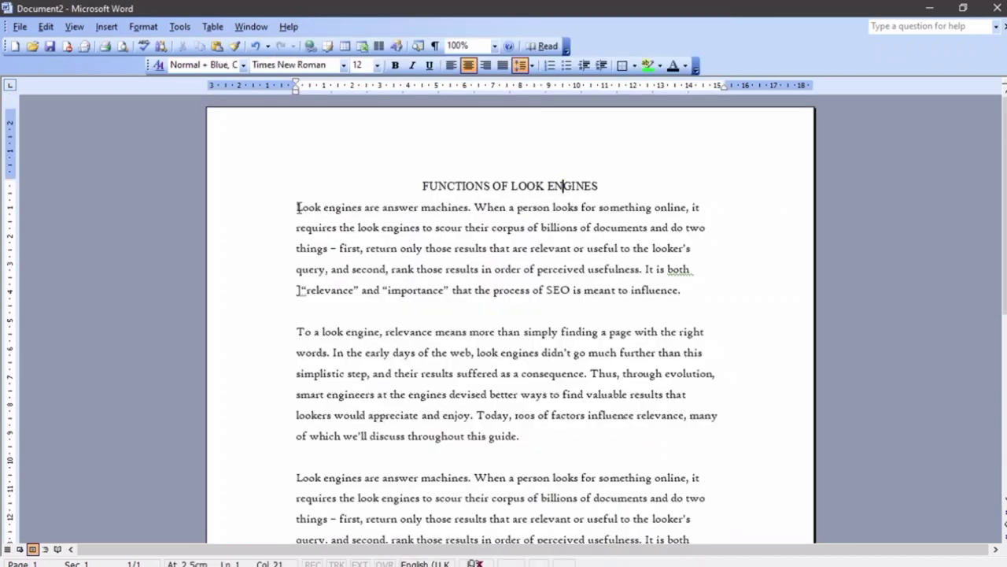
Center the second paragraph of the document
drag(297, 207, 686, 291)
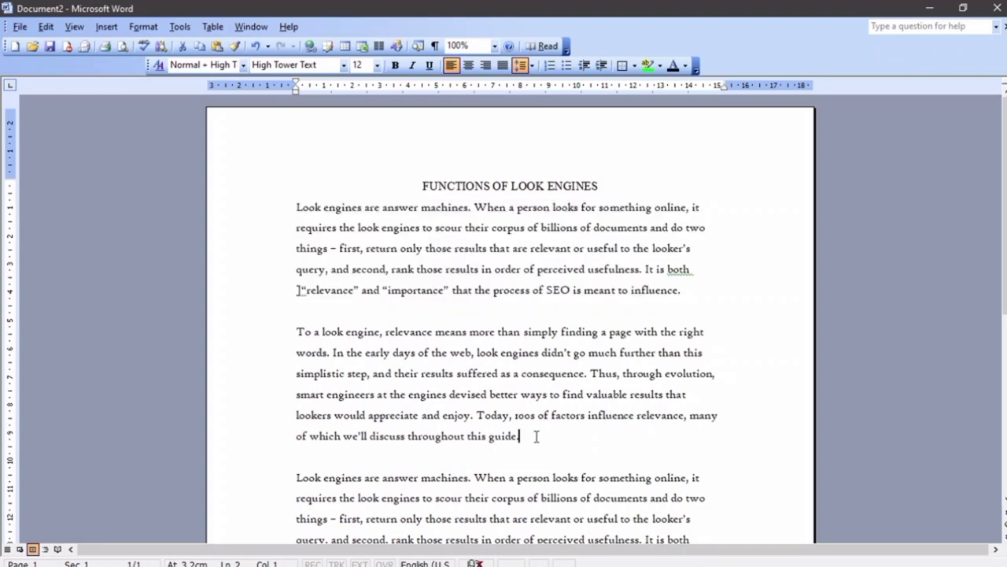
drag(535, 435, 293, 346)
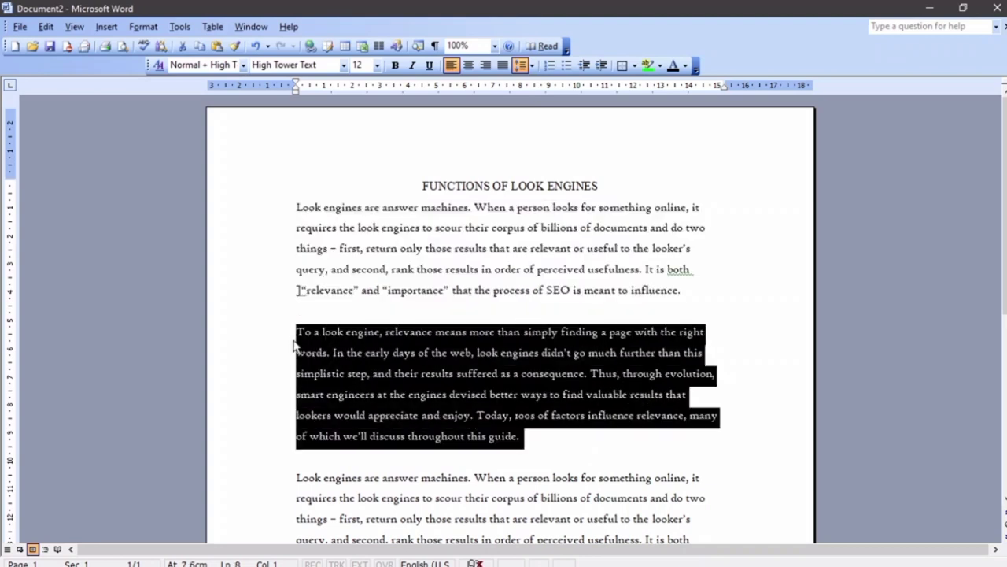
click(469, 66)
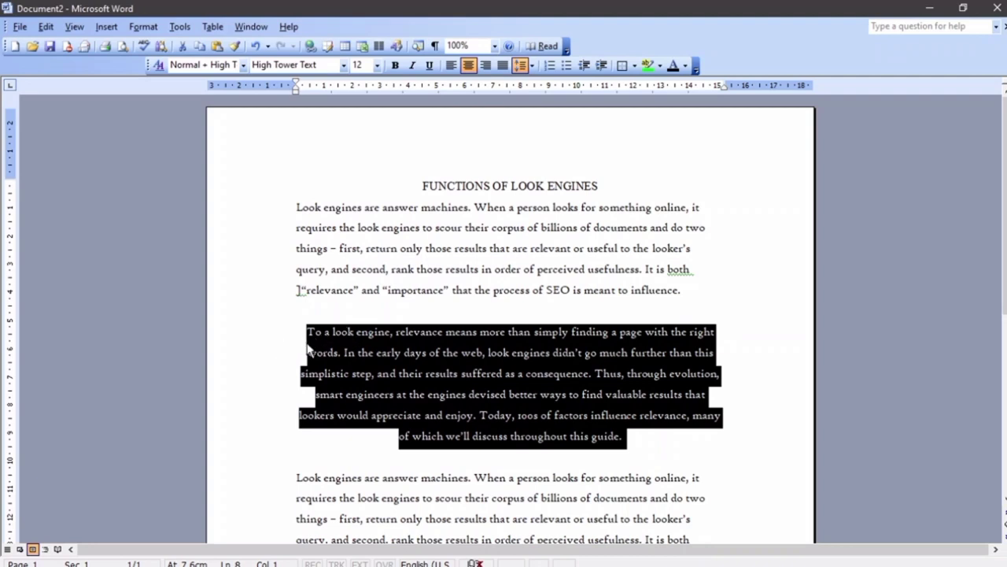
click(643, 449)
Add a centered test line 'kfjfjfjfjjfjfjfj' after 'guide.', then select the third paragraph
click(635, 435)
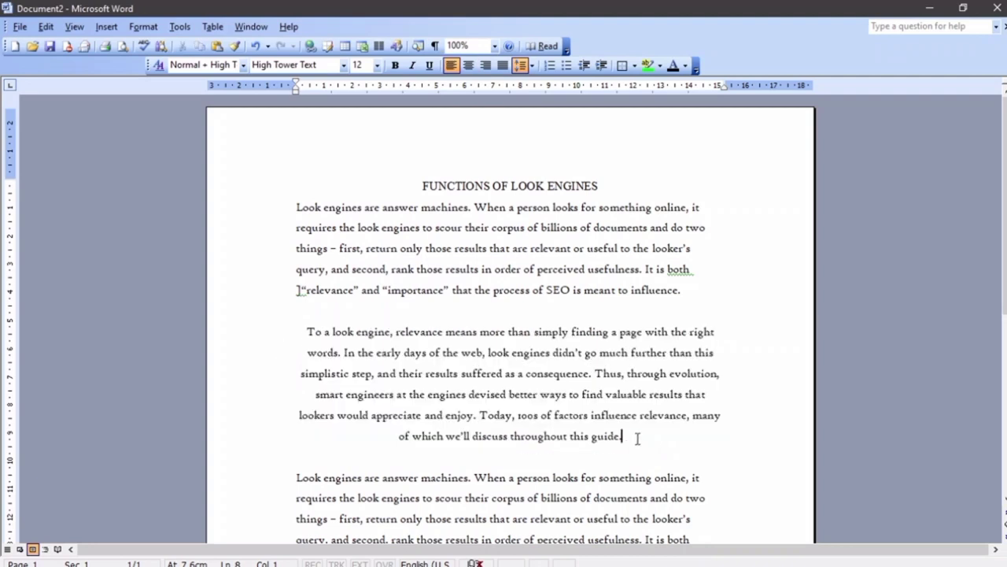
key(Return)
text(kfjfjfjfjjfjfjfj)
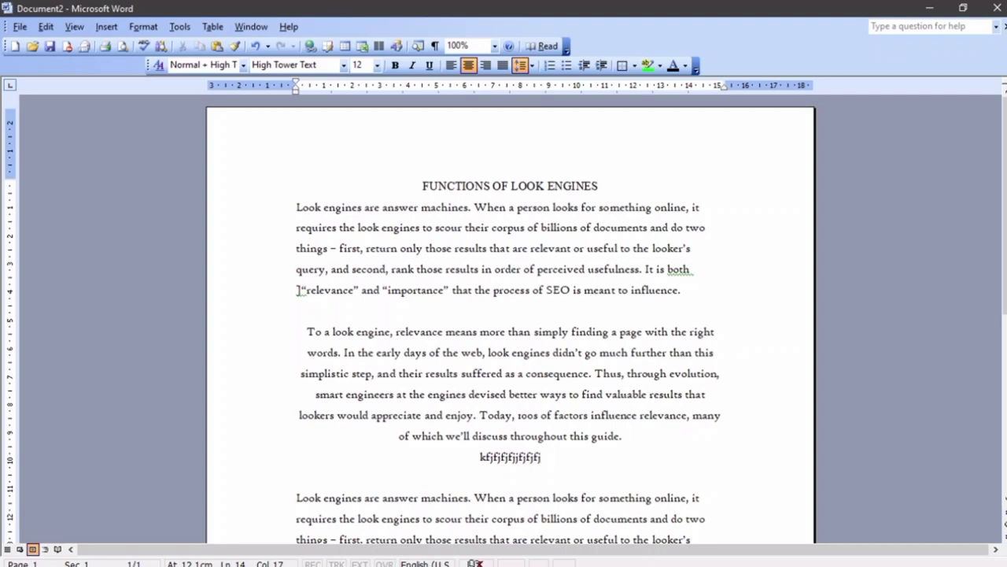
scroll(636, 428, down, 5)
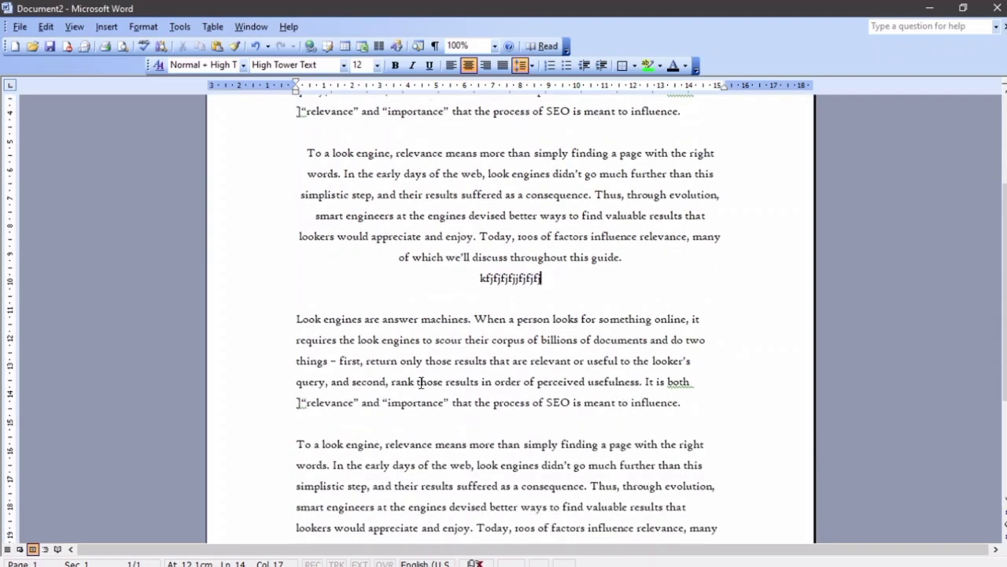
drag(681, 403, 297, 318)
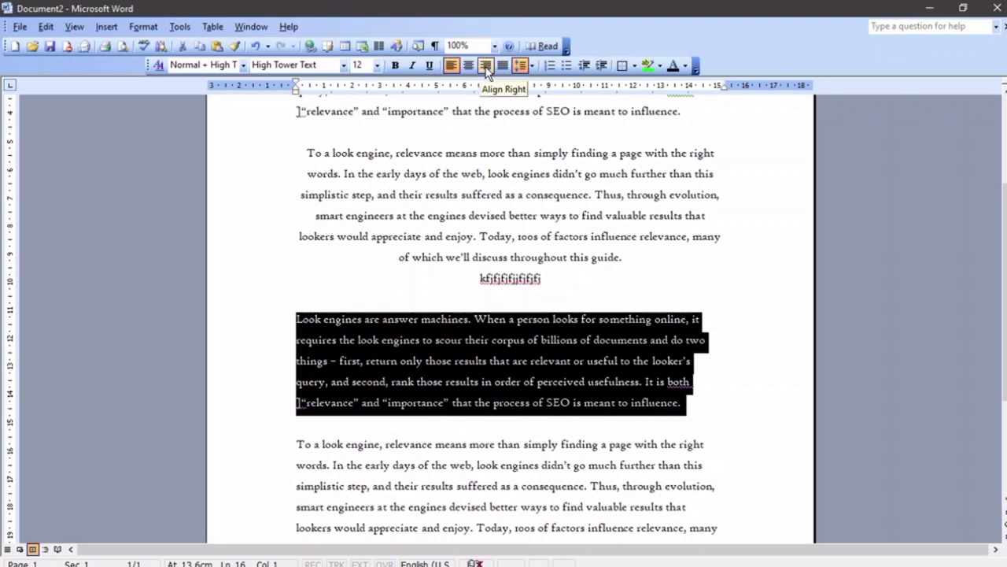
Right-align the third paragraph
click(485, 68)
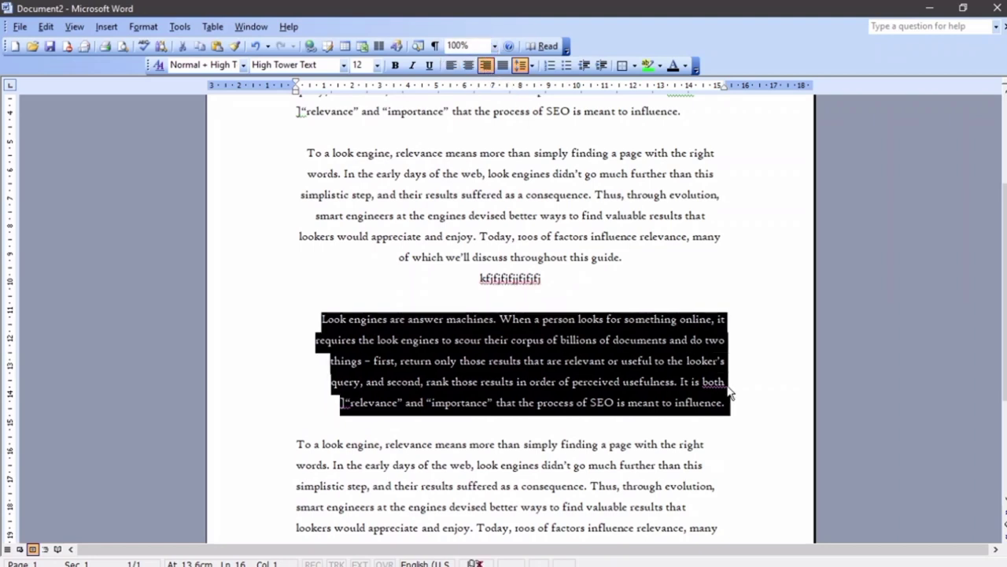
click(731, 391)
drag(726, 403, 326, 314)
Add a right-aligned test line 'jdjdjdjdjjdjdjdj' below it, then select the last paragraph
click(734, 415)
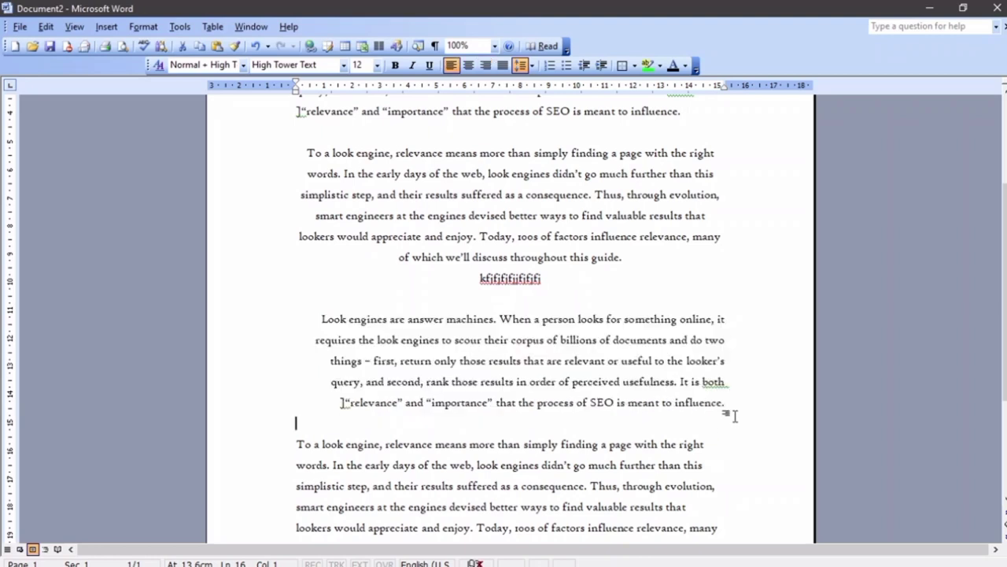
key(ctrl+r)
key(Return)
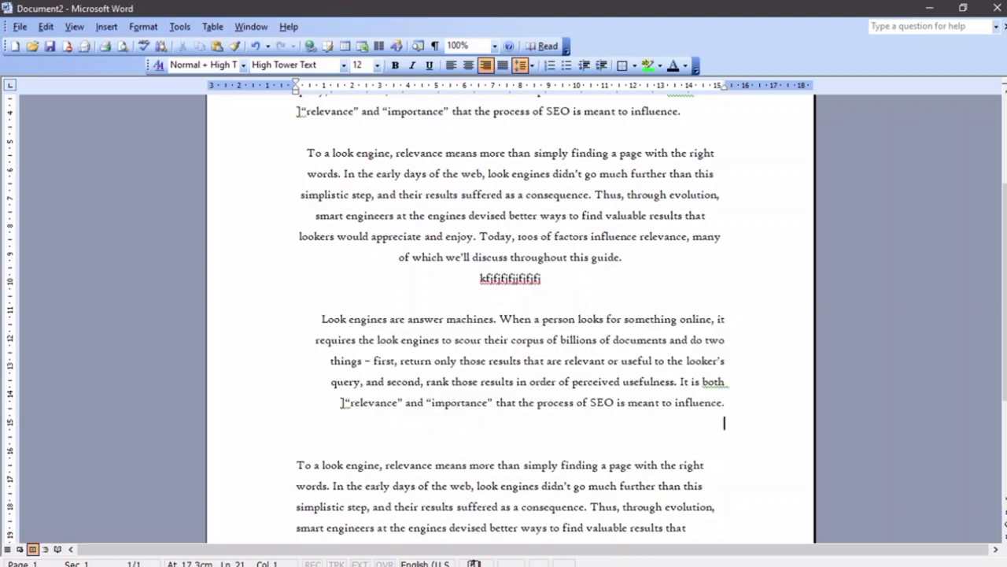
text(jdjdjdjdjjdjdjdj)
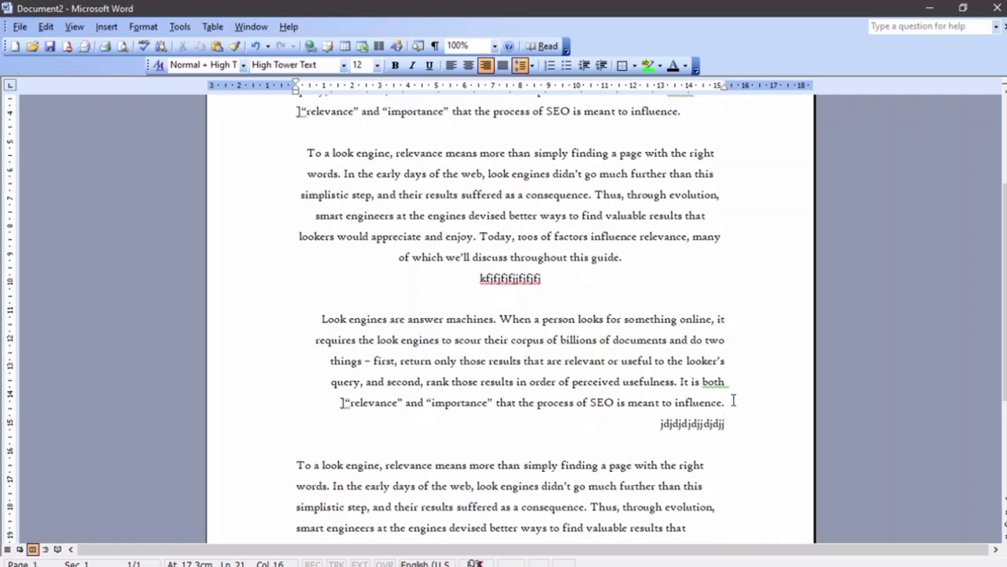
scroll(732, 406, down, 2)
drag(540, 467, 287, 370)
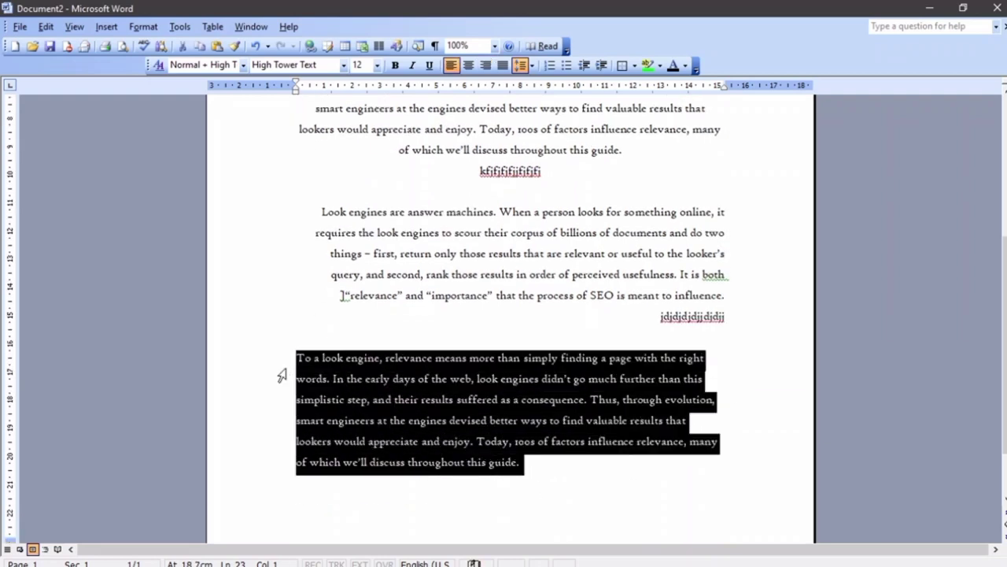
Justify the paragraph starting 'To a look engine' and scroll back to the top
click(504, 66)
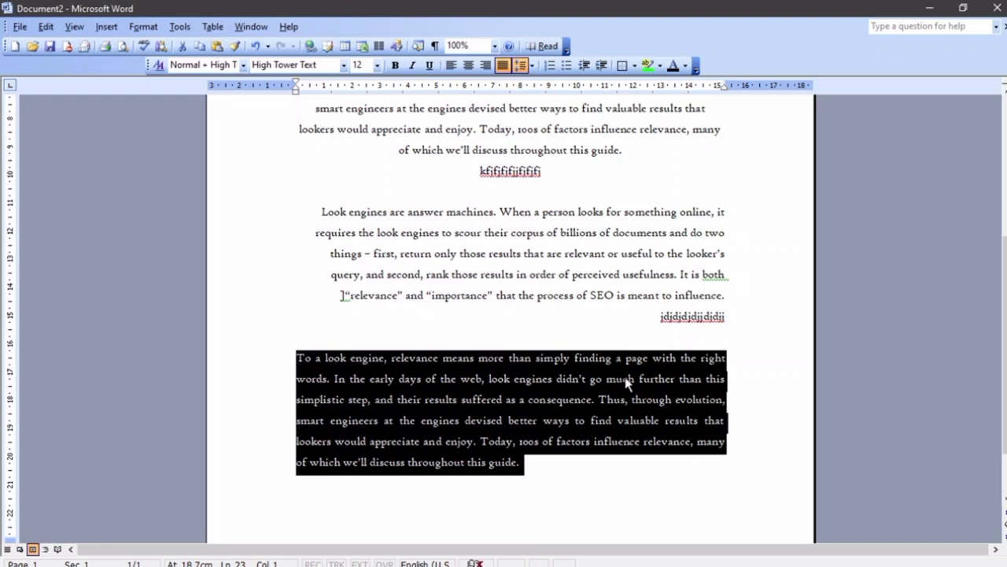
click(658, 462)
scroll(543, 421, up, 2)
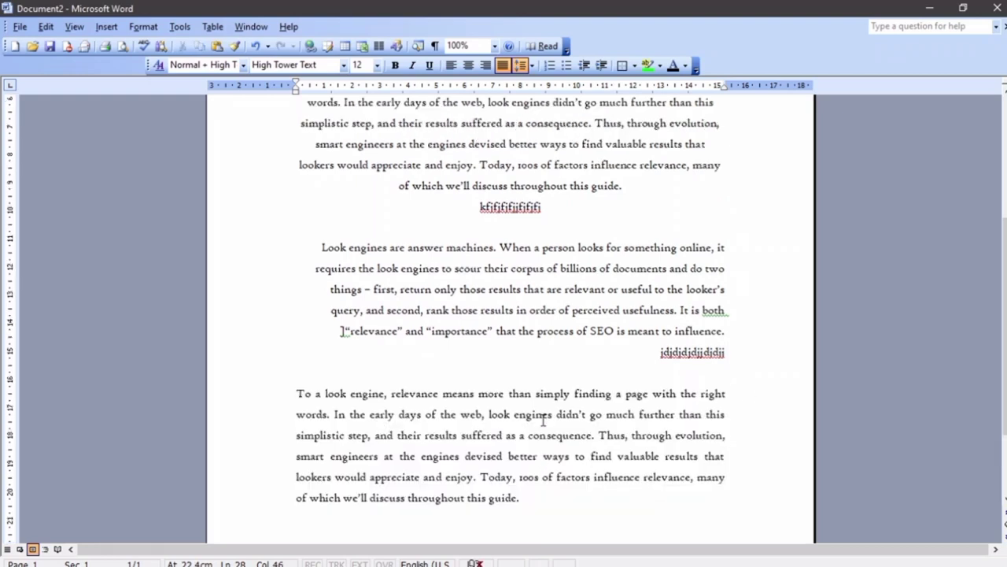
scroll(623, 380, up, 1)
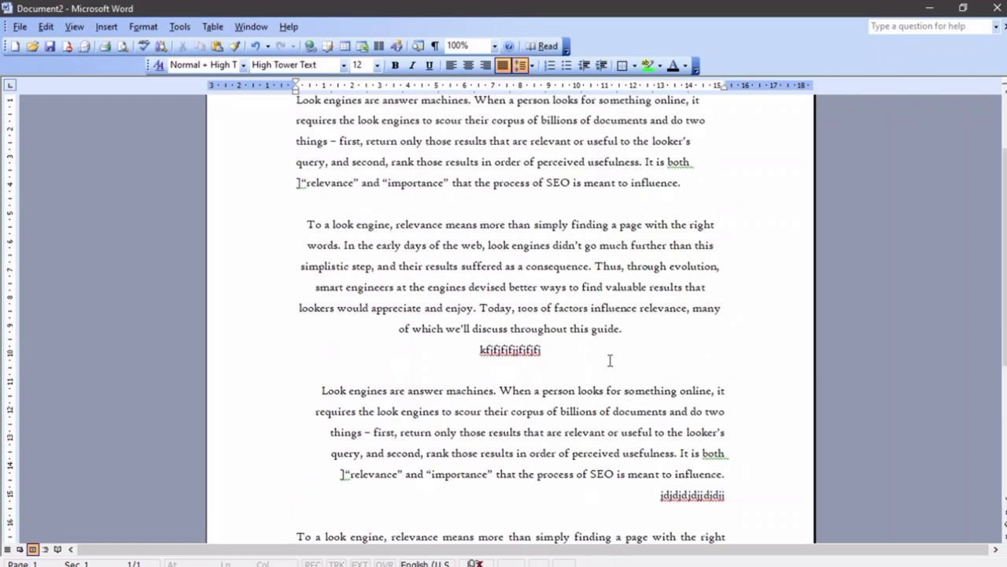
scroll(560, 326, up, 2)
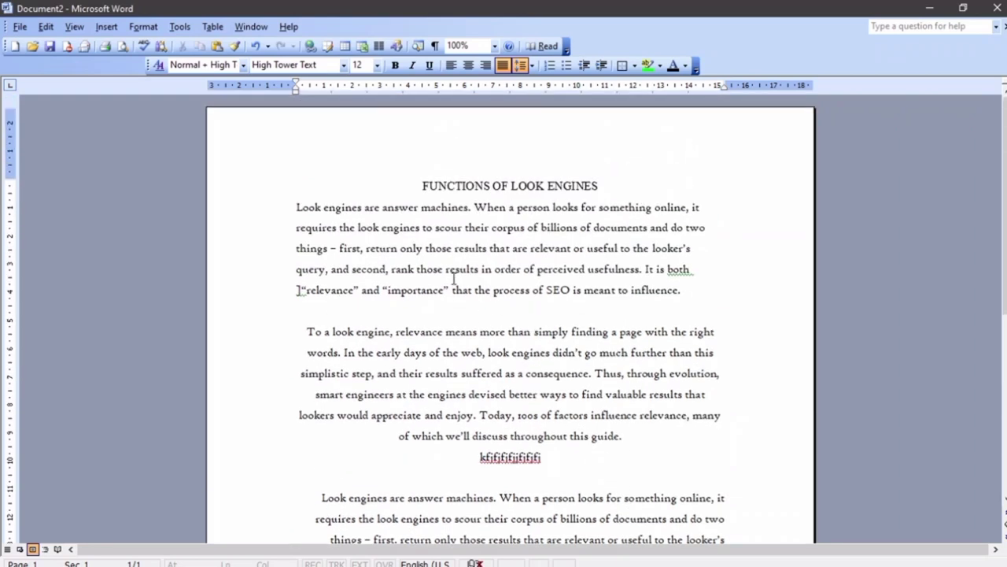
Set the first body paragraph's alignment to Centered through Format > Paragraph
drag(299, 206, 617, 291)
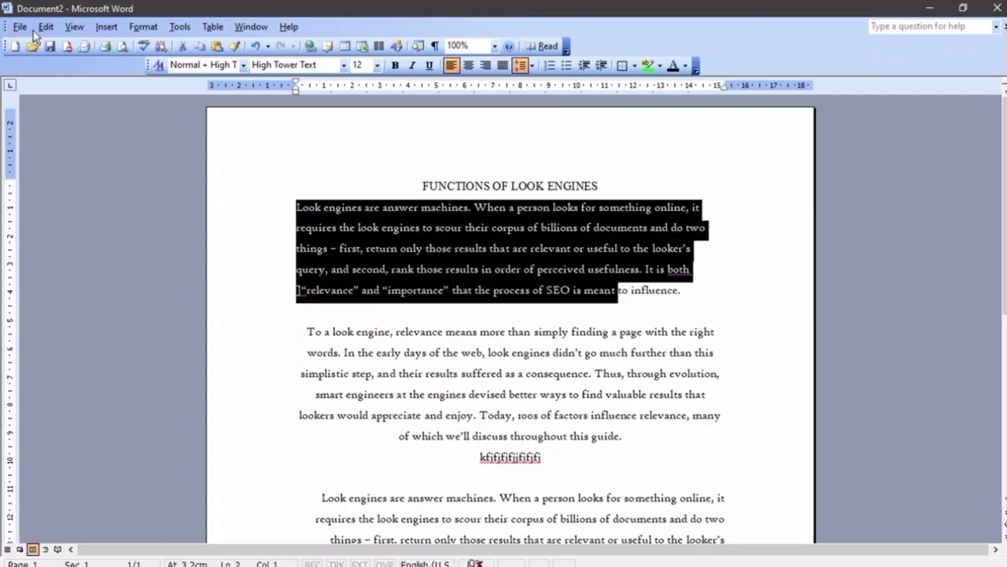
click(143, 26)
click(160, 59)
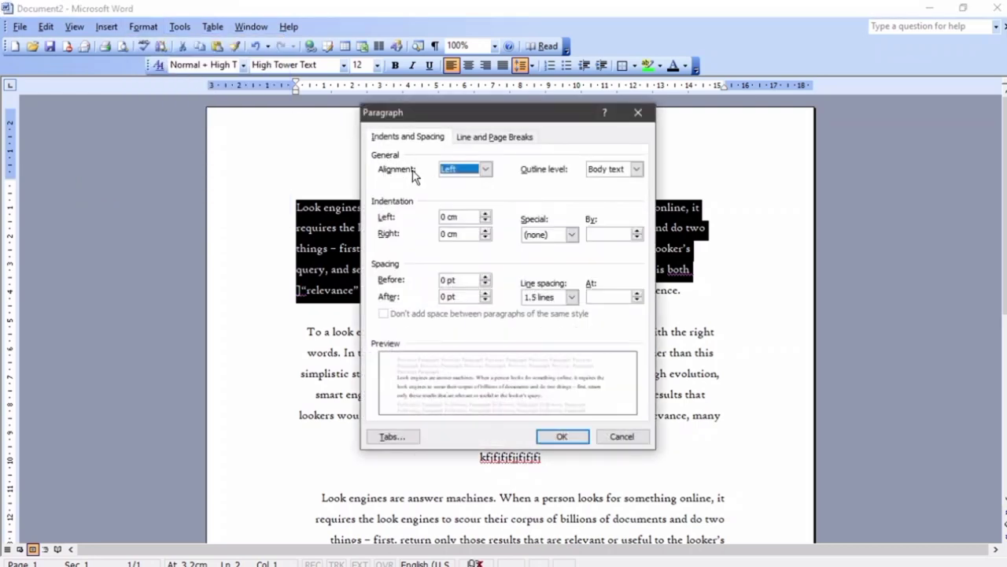
click(486, 168)
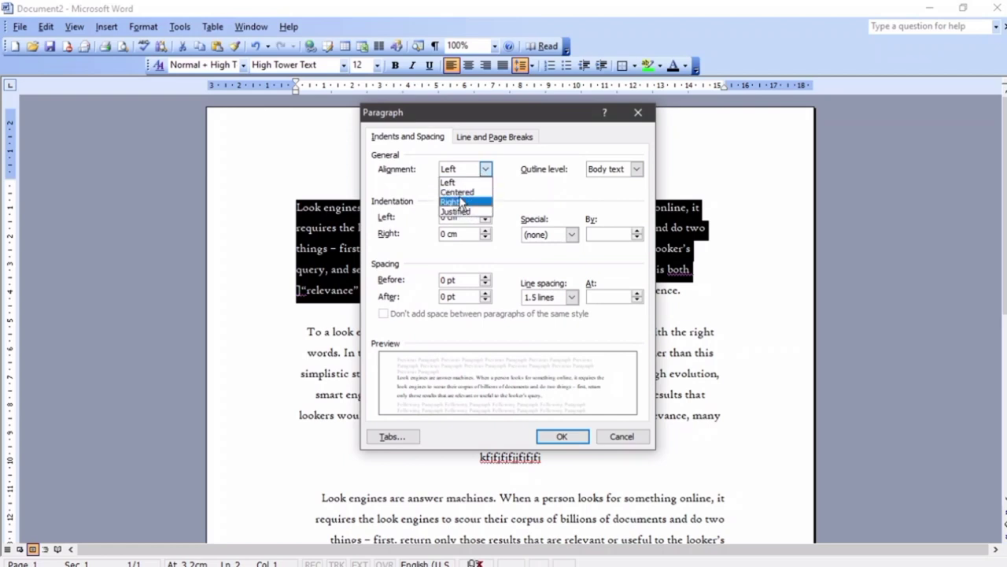
click(460, 192)
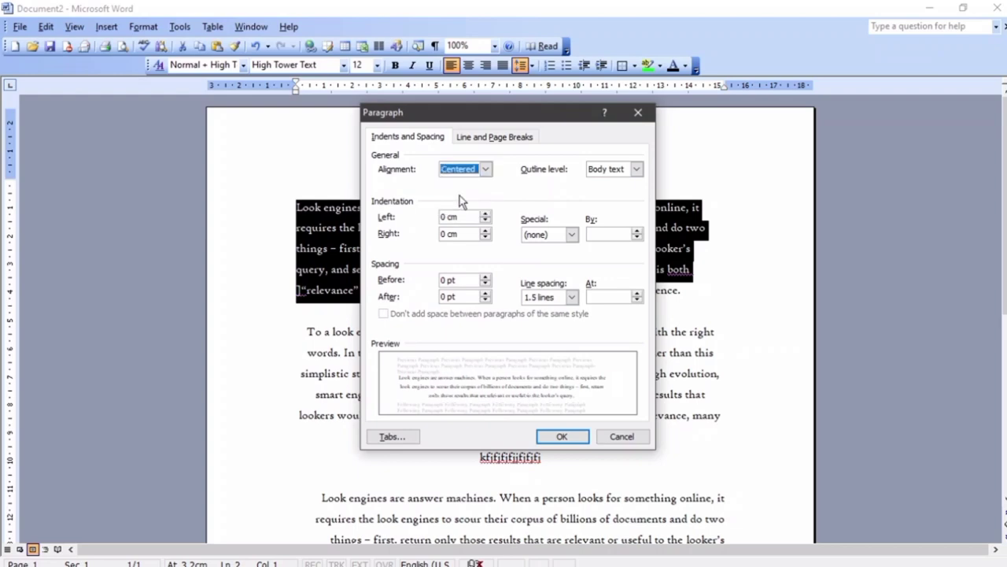
click(558, 436)
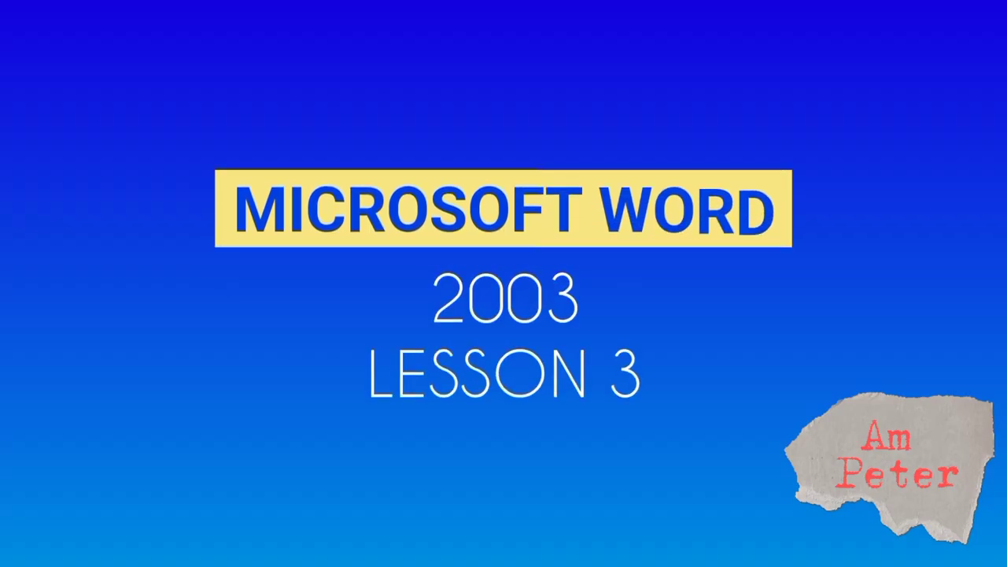
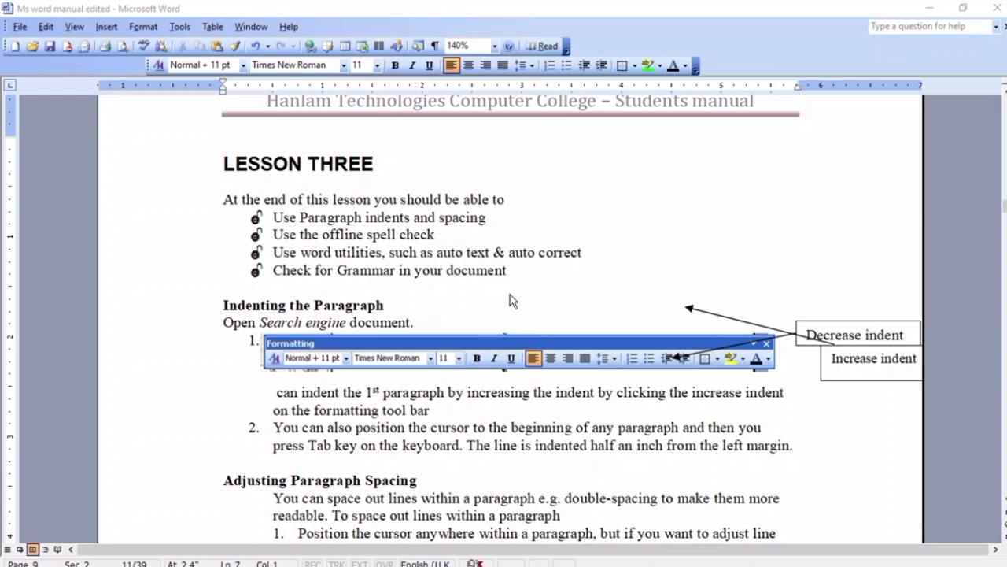
Switch to the Document1 window holding the Functions of Search Engines text
click(436, 504)
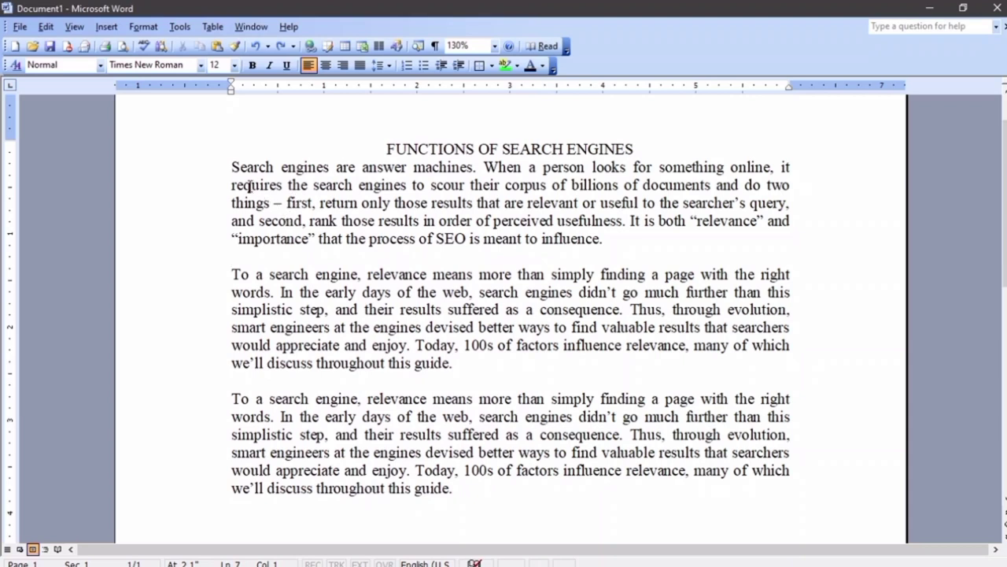
Justify the first paragraph, indent it three steps from the margin, then select the second paragraph
drag(231, 167, 608, 239)
key(ctrl+j)
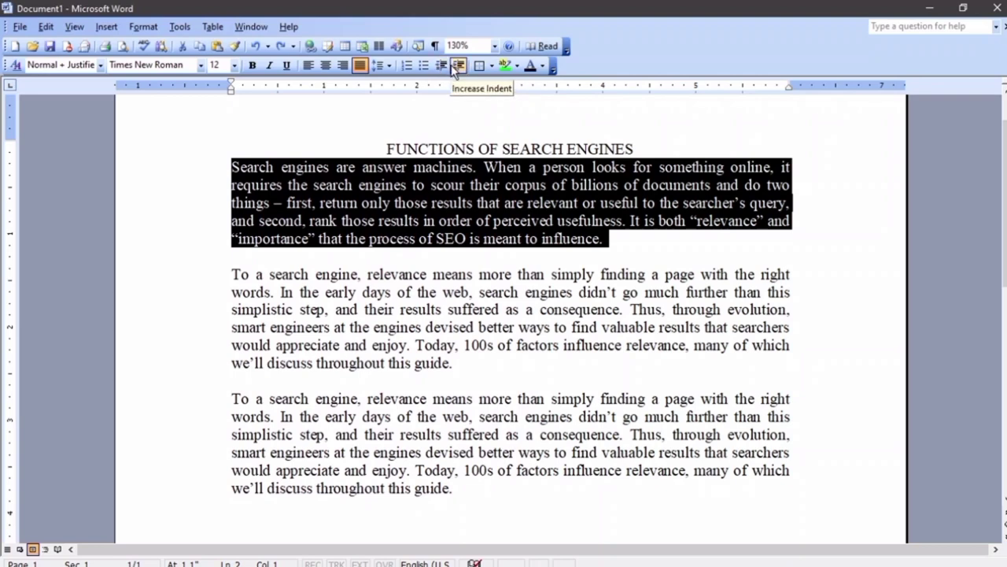
click(458, 70)
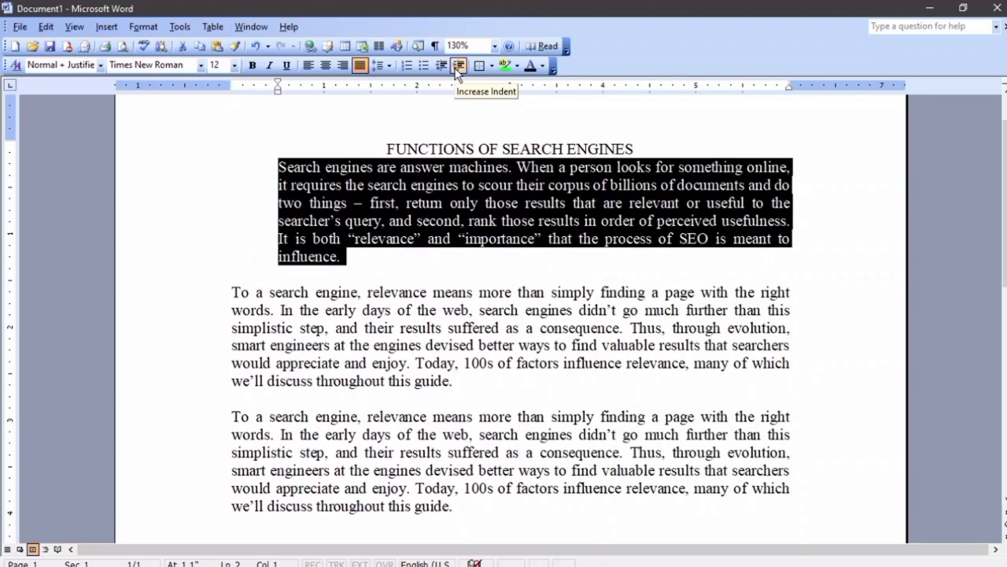
click(458, 70)
click(458, 70)
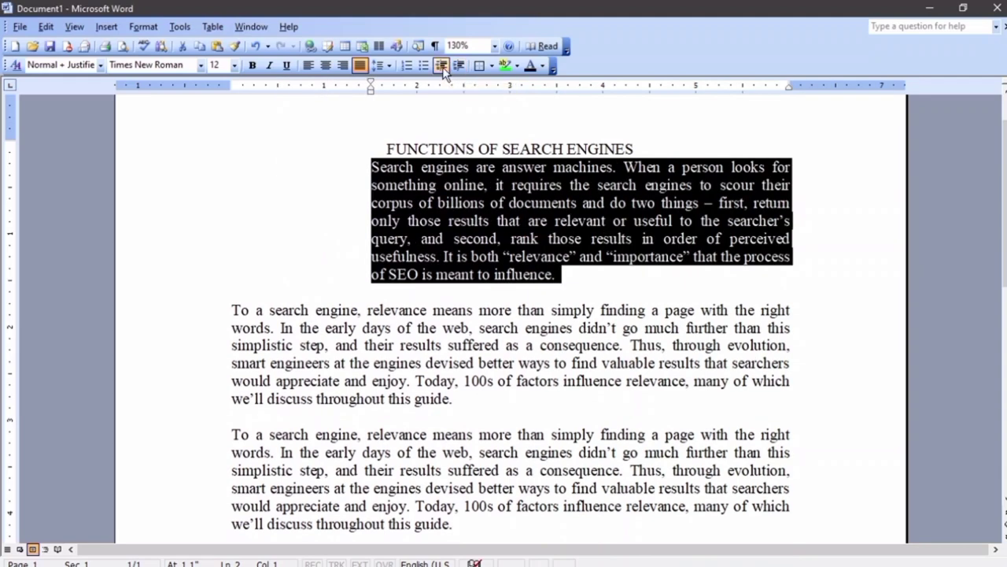
click(442, 70)
click(442, 69)
click(443, 69)
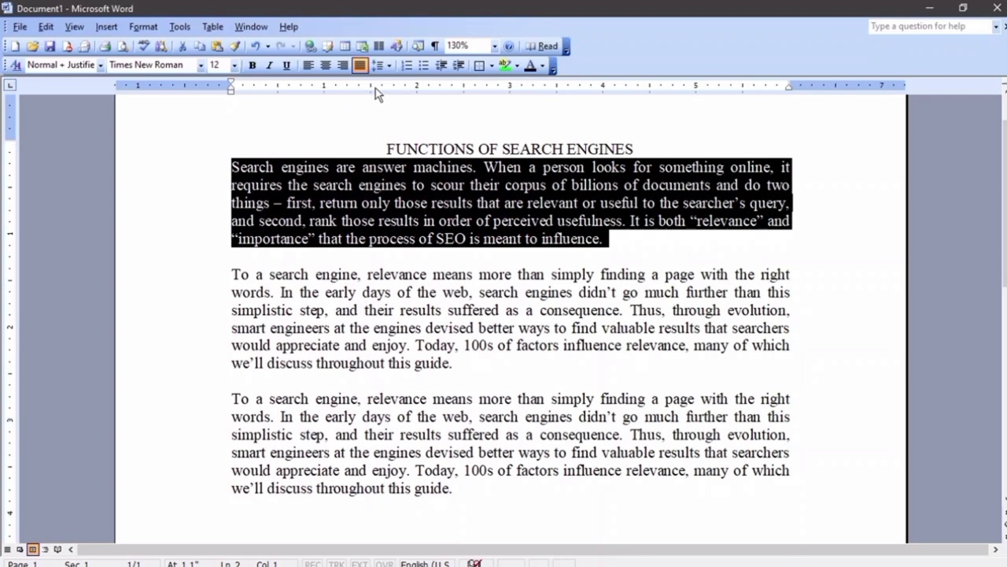
click(459, 66)
click(460, 66)
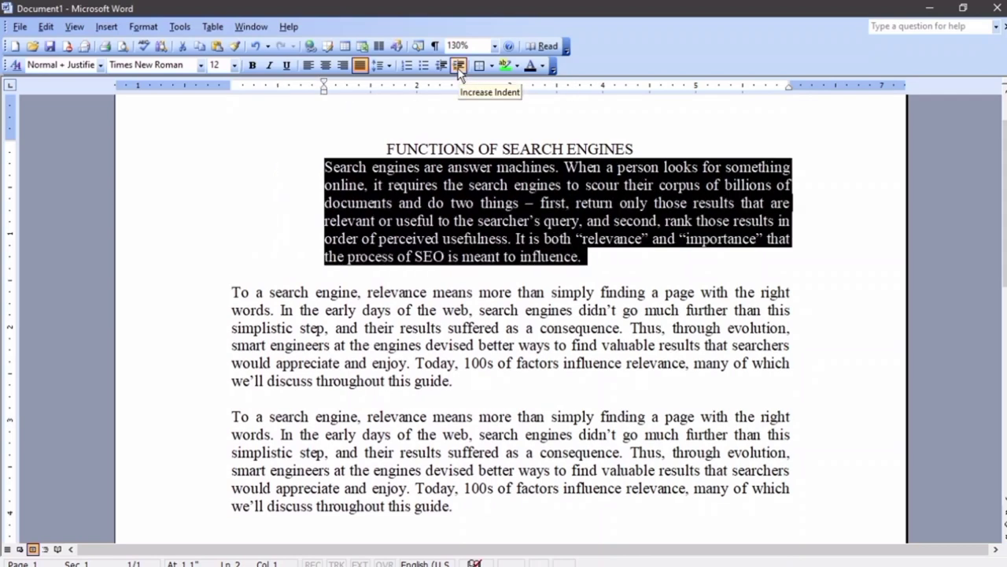
click(459, 66)
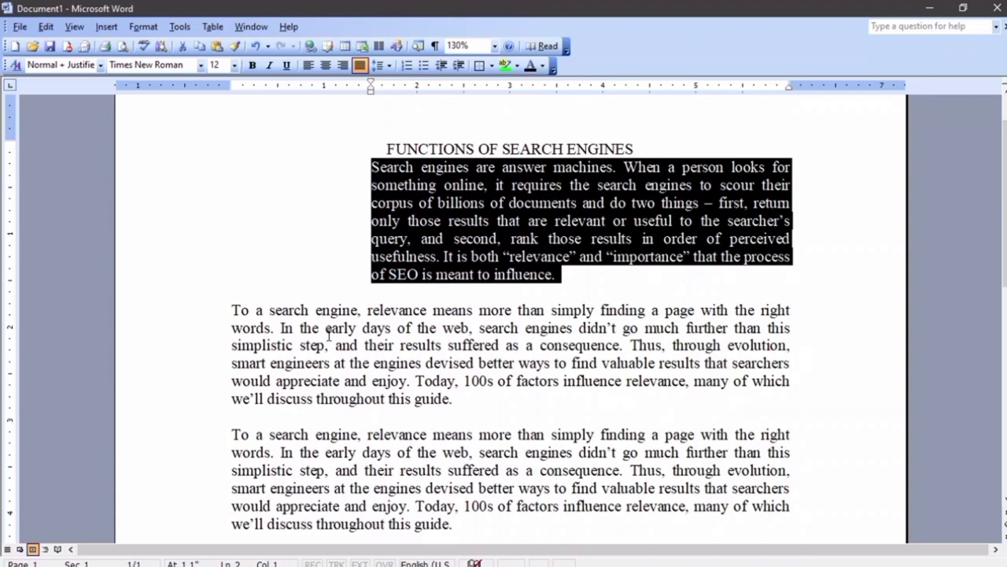
drag(474, 402, 231, 312)
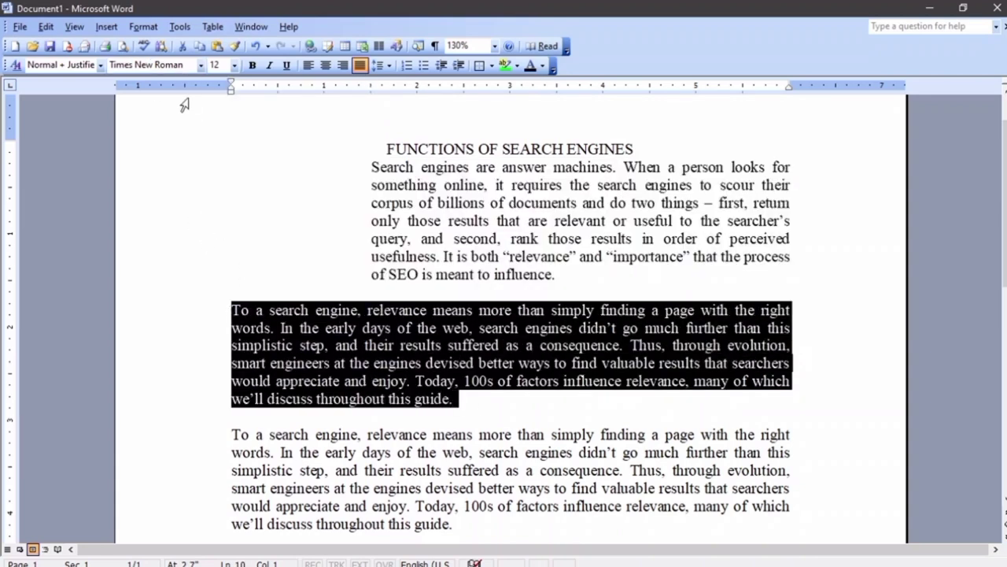
Give the second paragraph a 1.5-inch first-line indent, then select the third paragraph
click(143, 27)
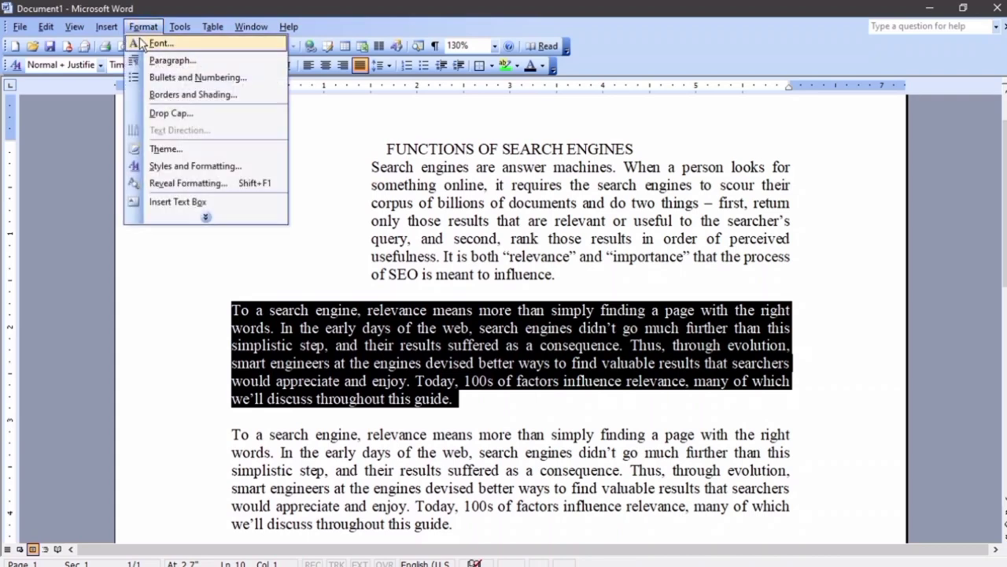
click(154, 60)
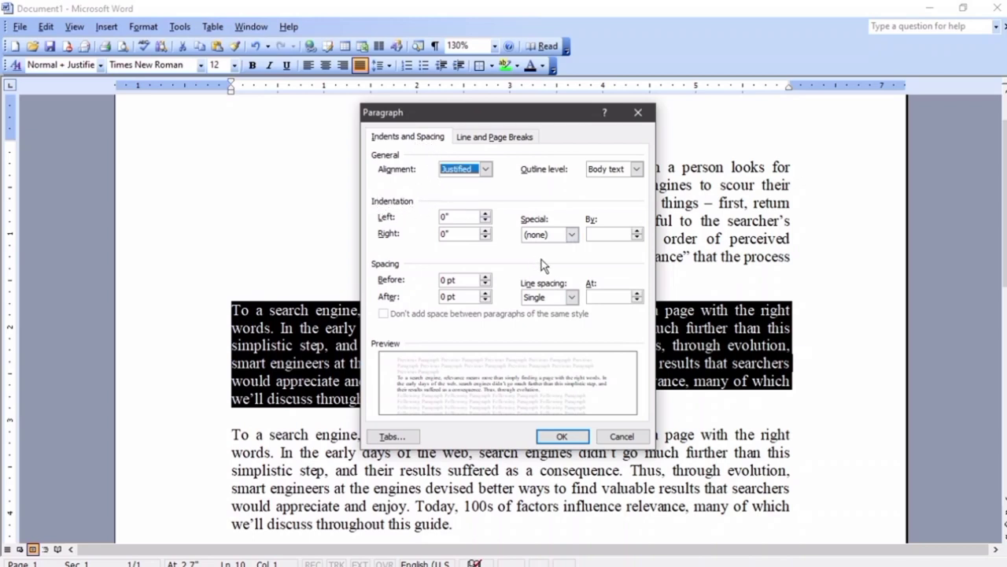
click(570, 234)
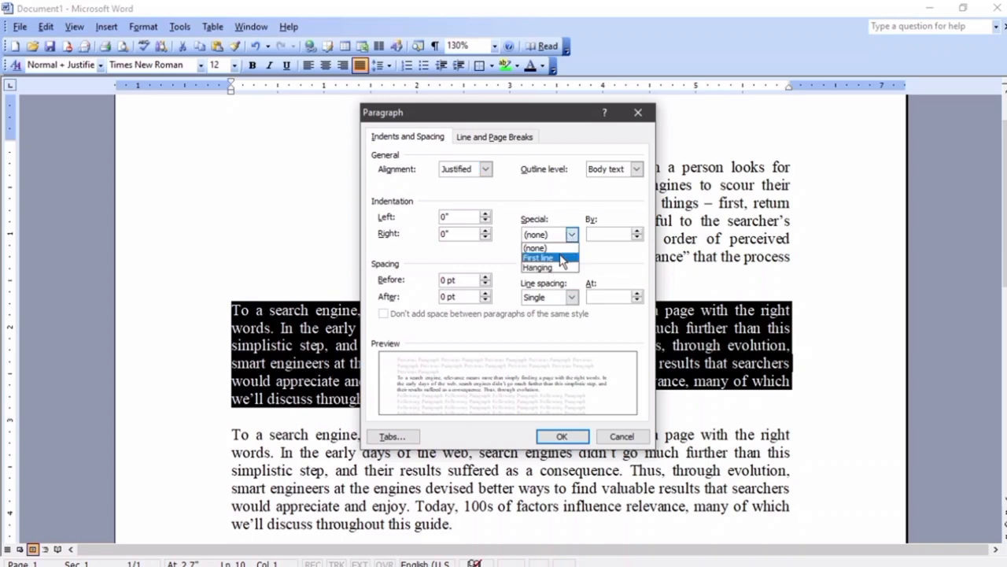
click(539, 257)
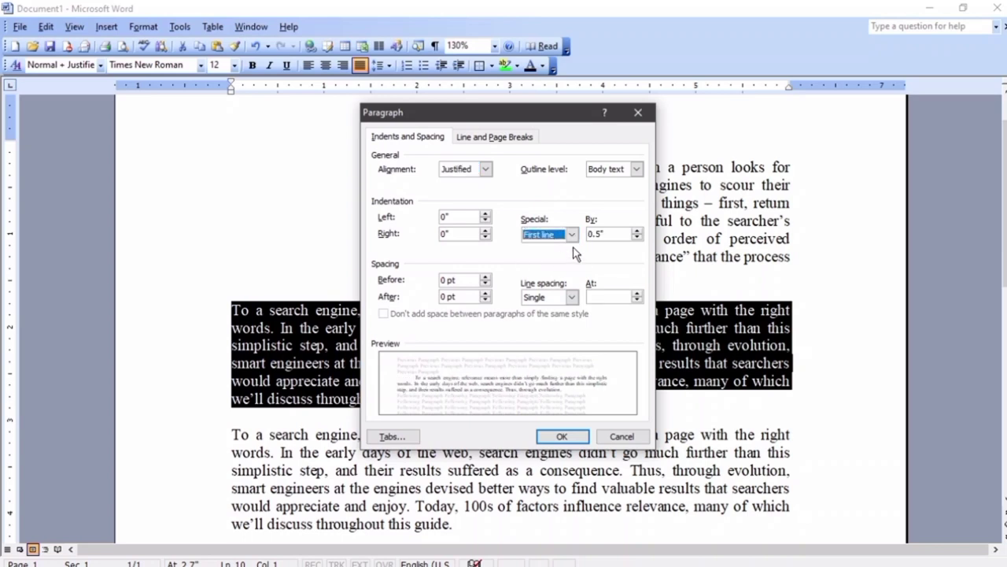
click(595, 234)
key(BackSpace)
key(BackSpace)
text(1)
click(562, 436)
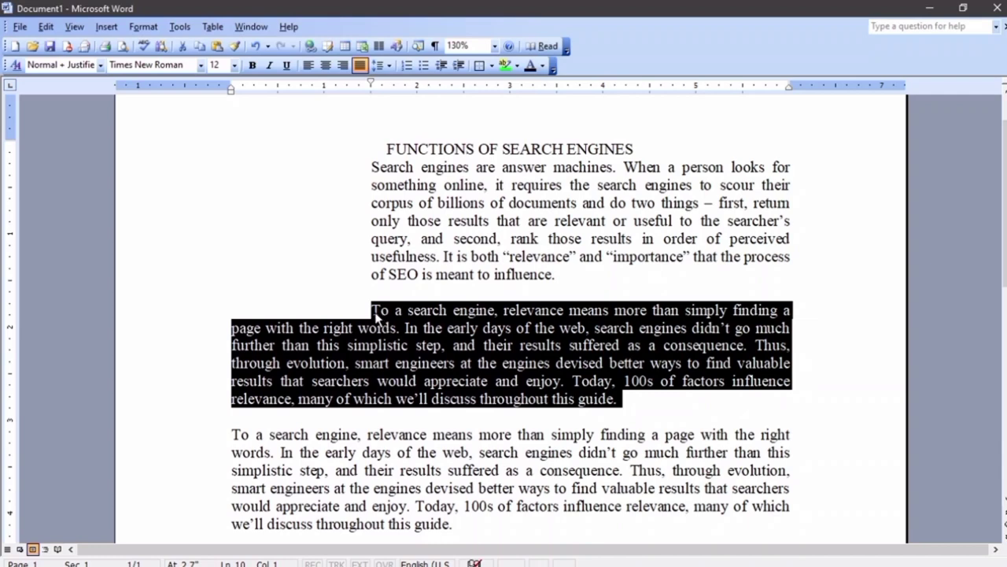
scroll(378, 316, down, 2)
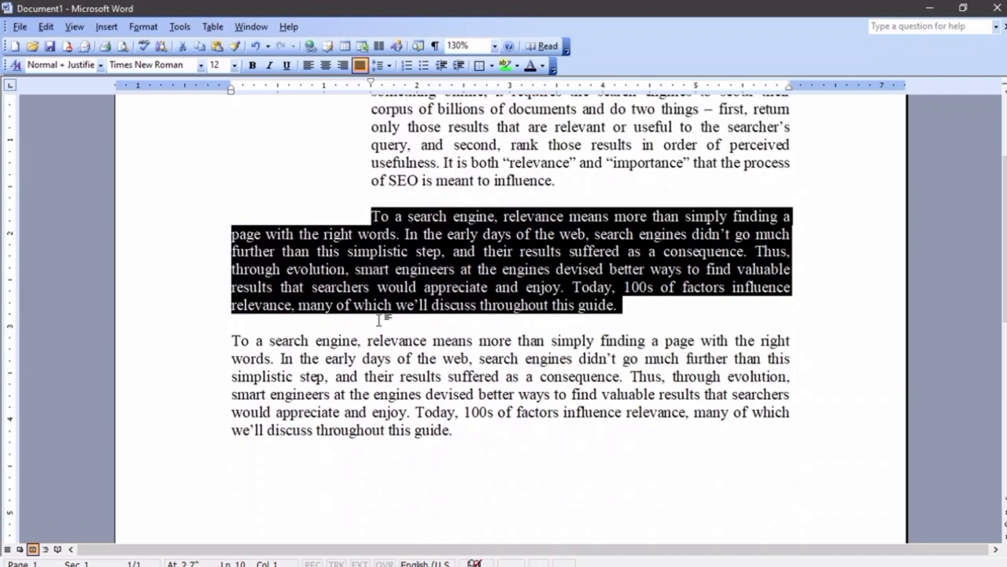
drag(461, 431, 211, 352)
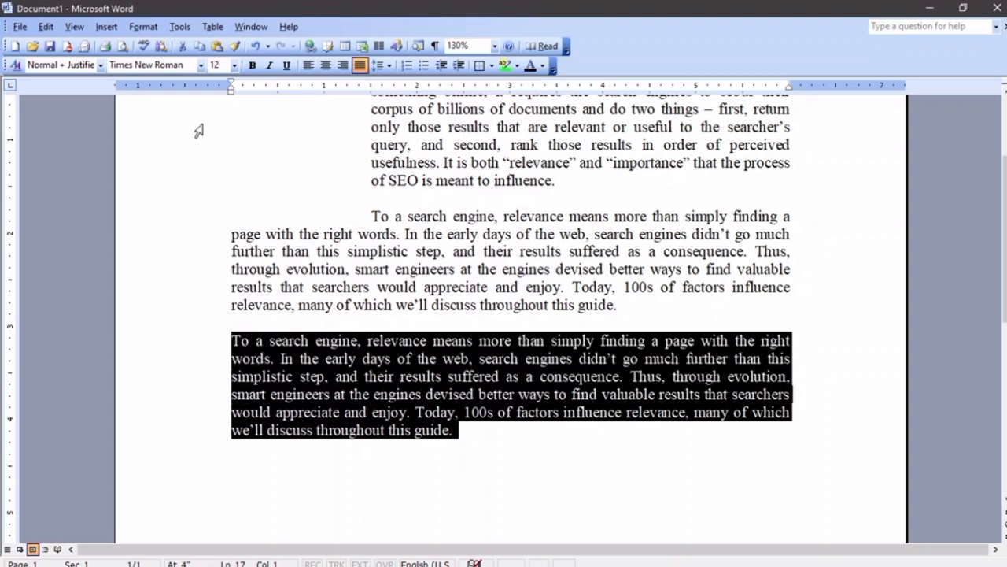
Apply a 1.5-inch hanging indent to the third paragraph
click(147, 28)
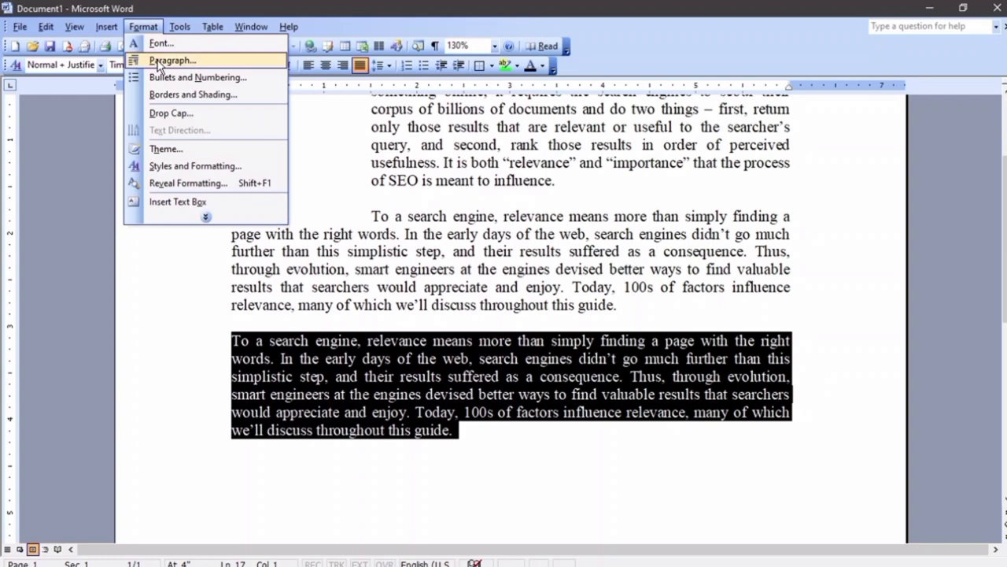
click(172, 61)
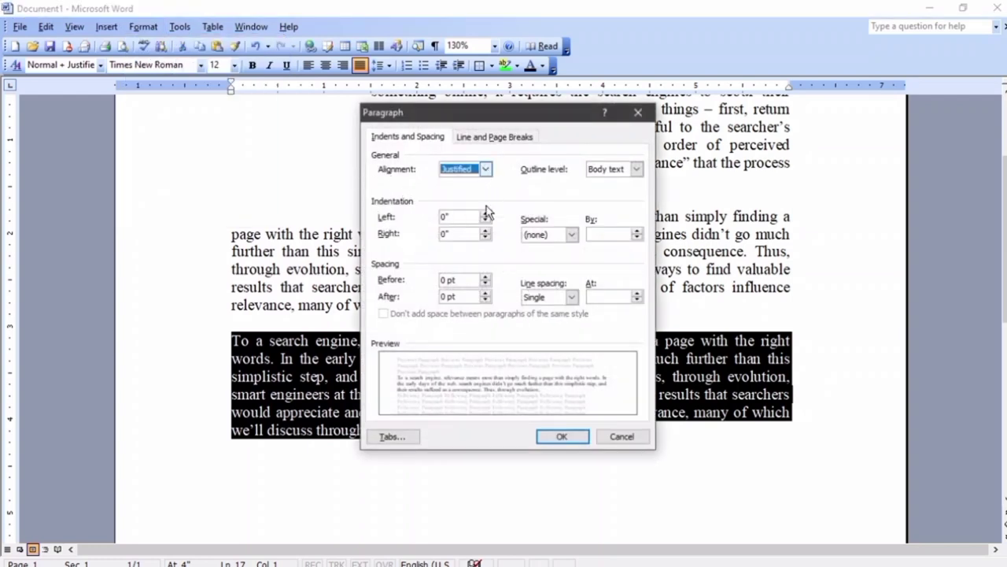
click(571, 234)
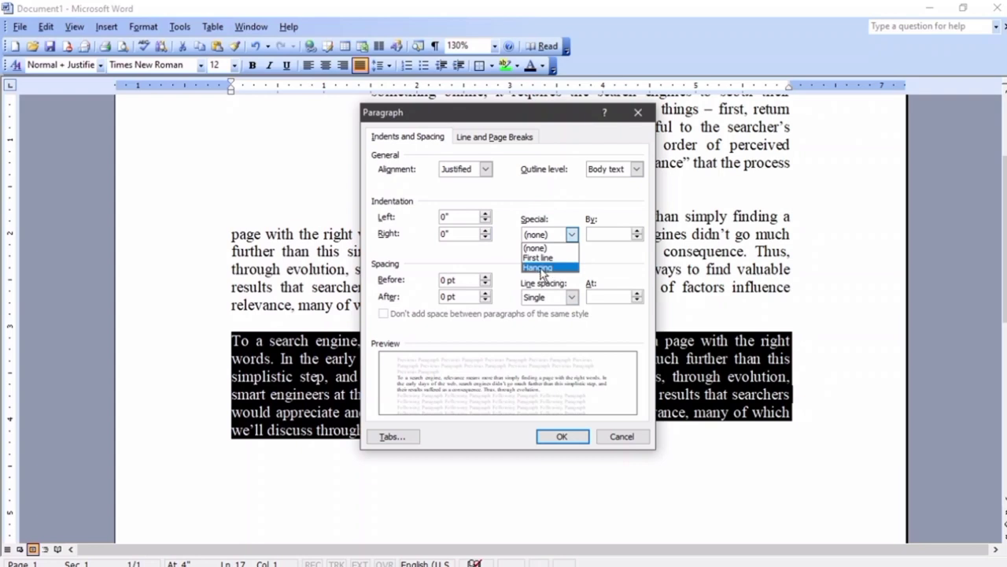
click(542, 267)
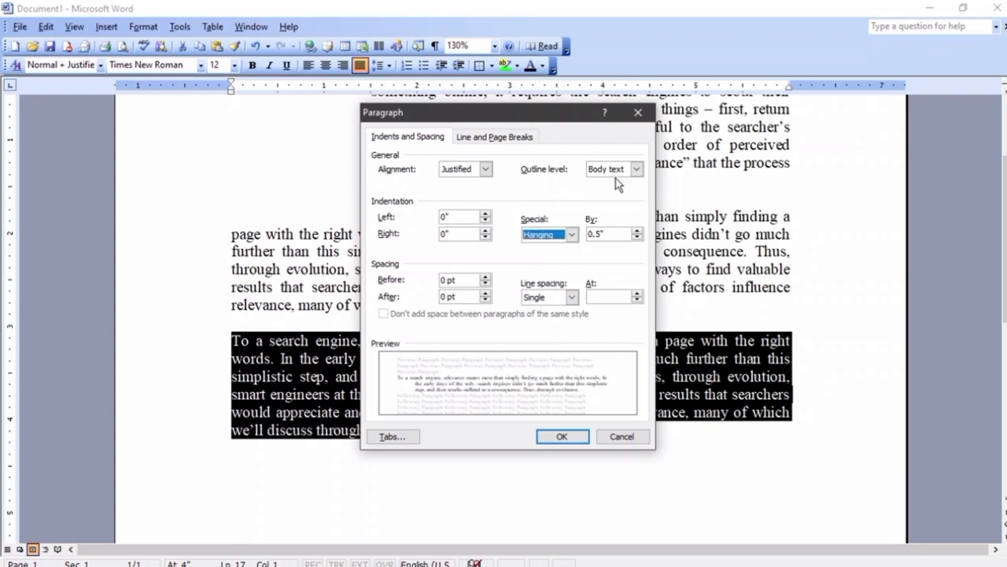
click(595, 234)
key(BackSpace)
key(BackSpace)
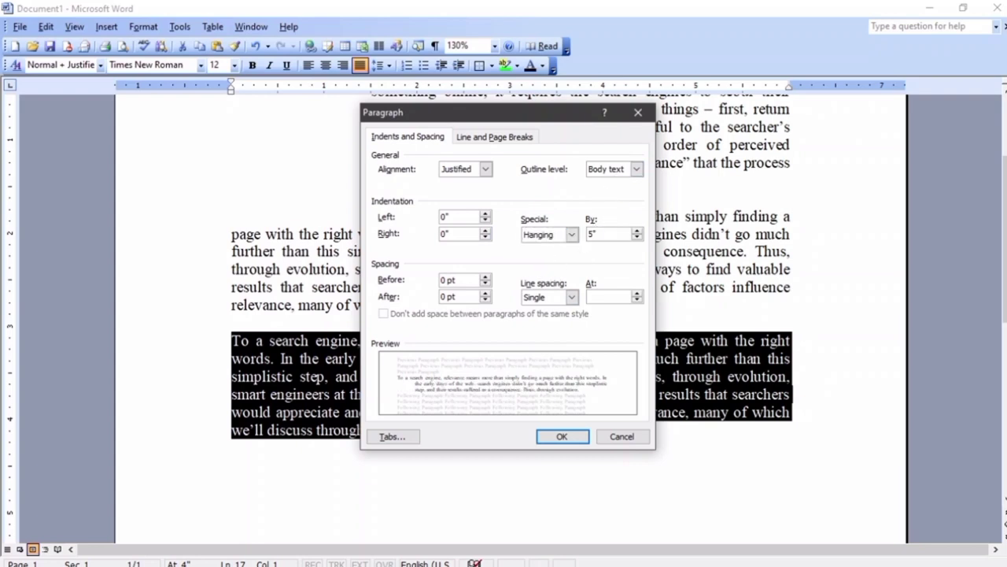
text(1.)
click(557, 434)
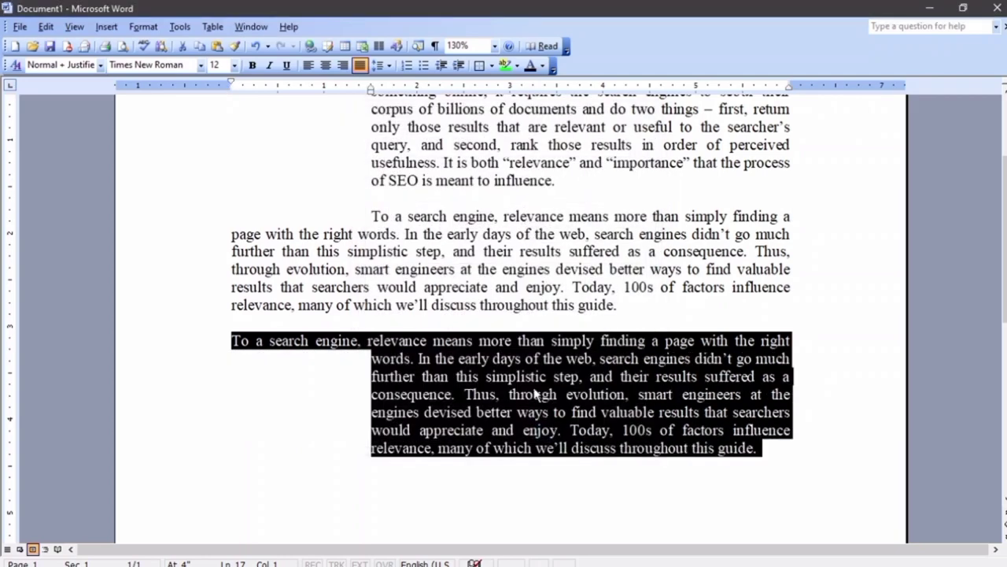
Remove the indent formatting from the empty line below it with Ctrl+Q
scroll(512, 360, up, 1)
scroll(512, 360, down, 1)
click(352, 478)
key(ctrl+q)
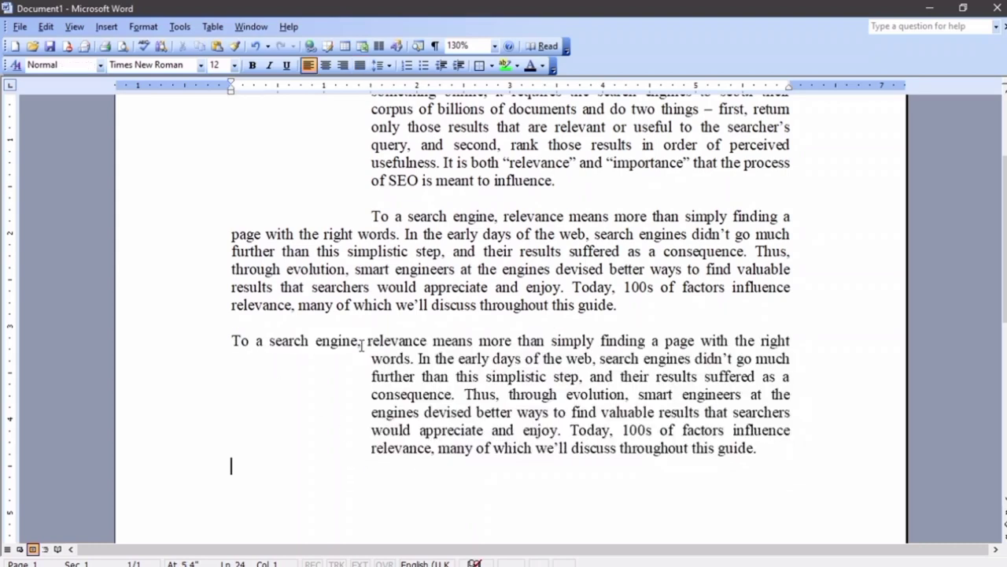
scroll(375, 327, up, 2)
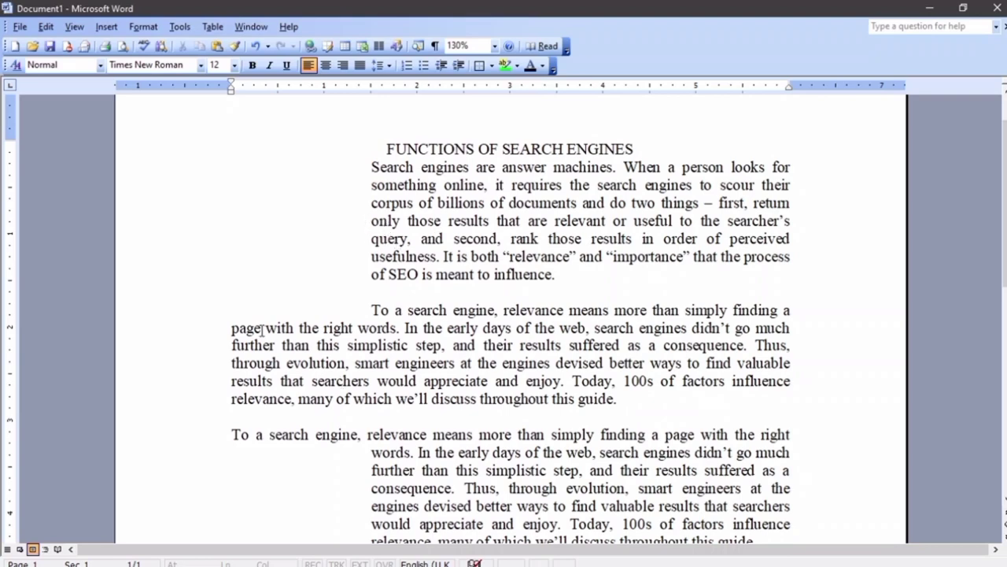
scroll(461, 358, down, 1)
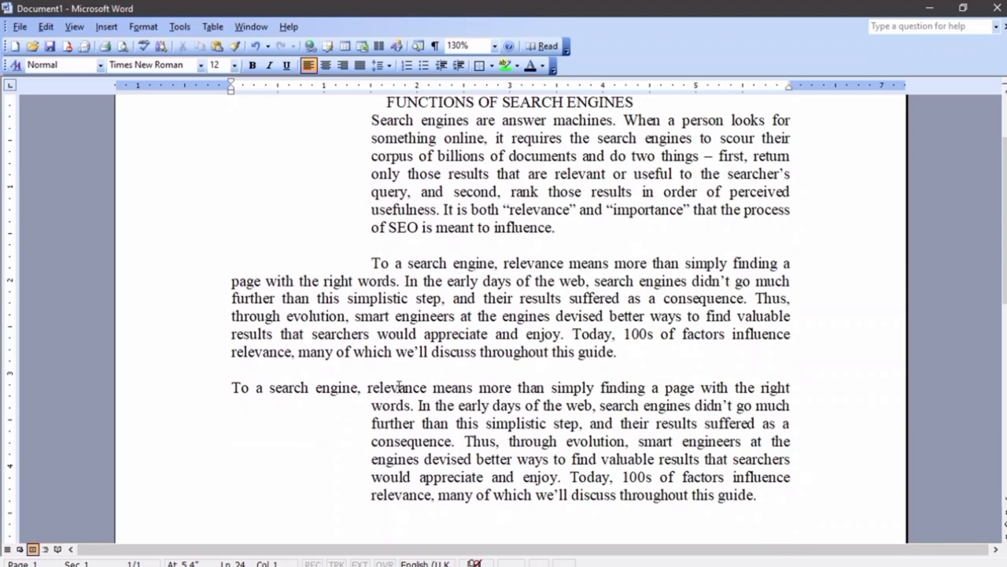
scroll(399, 386, up, 1)
scroll(409, 385, down, 2)
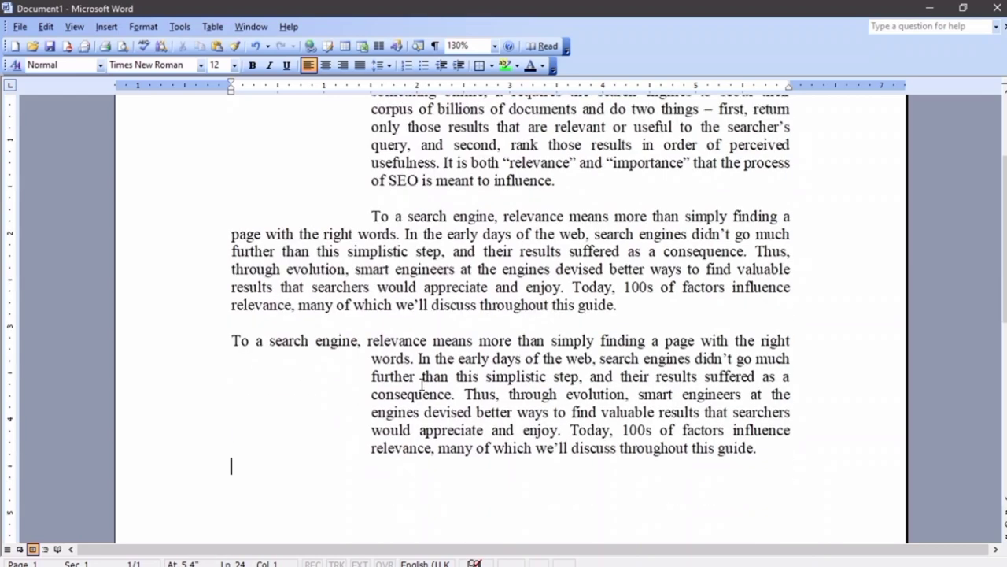
mouse_move(344, 560)
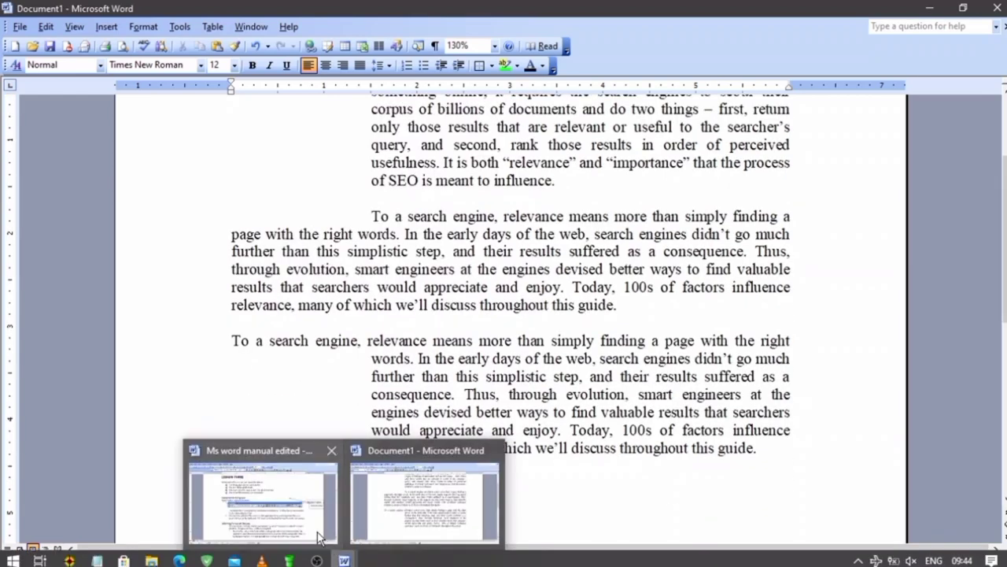
click(309, 522)
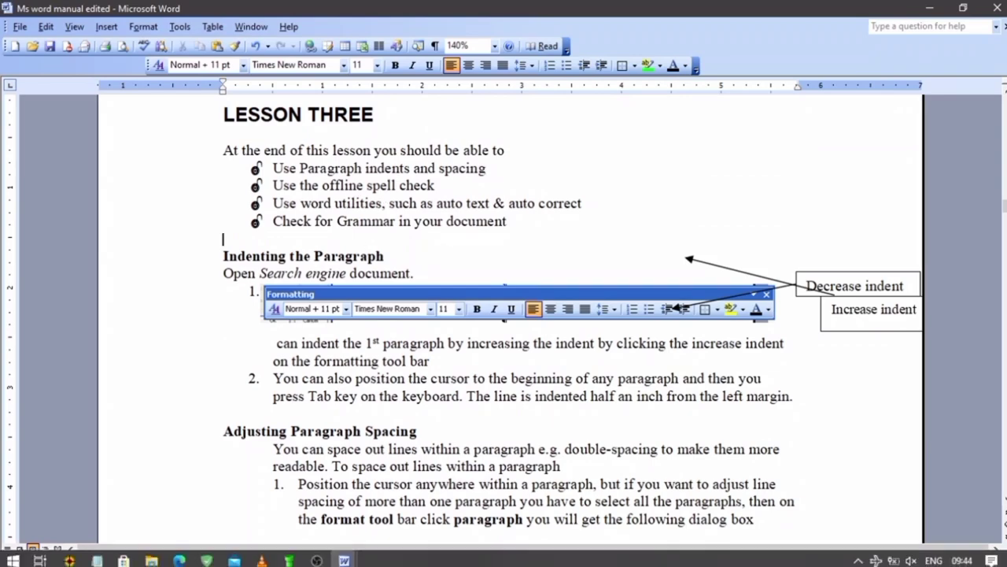
mouse_move(357, 551)
click(399, 527)
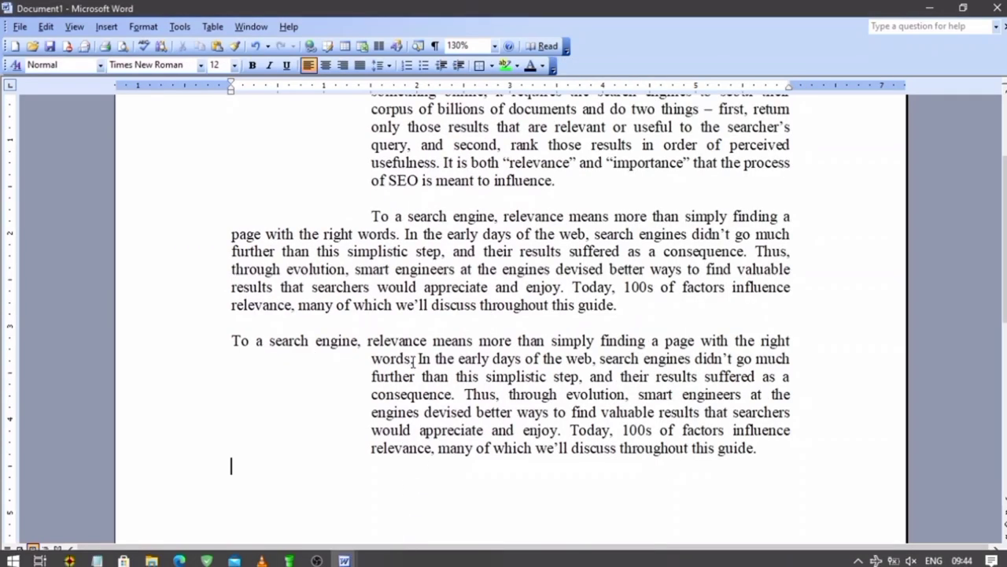
scroll(413, 358, up, 2)
scroll(413, 359, down, 2)
key(ctrl+a)
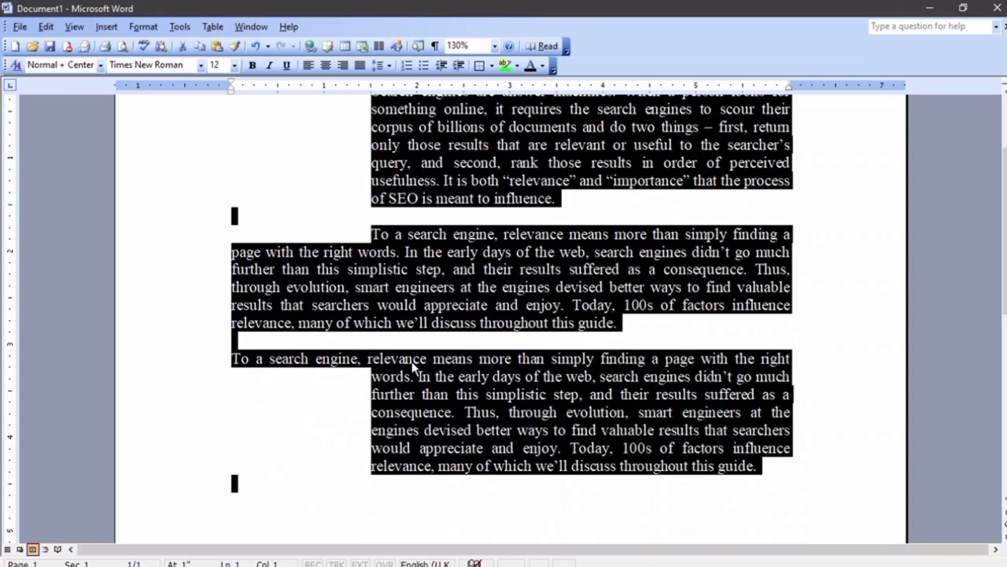
Delete the old text and type Monitr, Videodevice and Kuja on three separate lines
key(Delete)
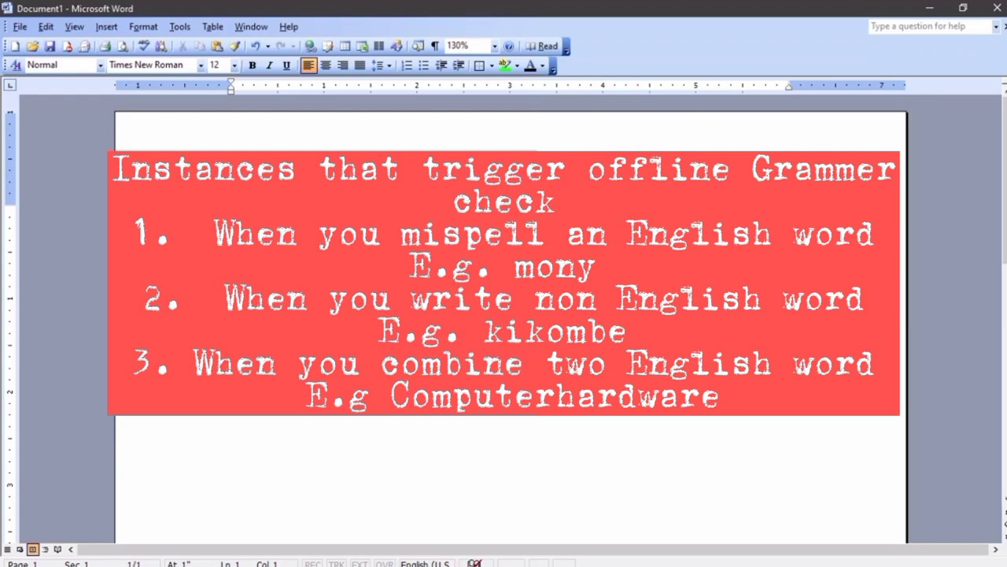
text(mon)
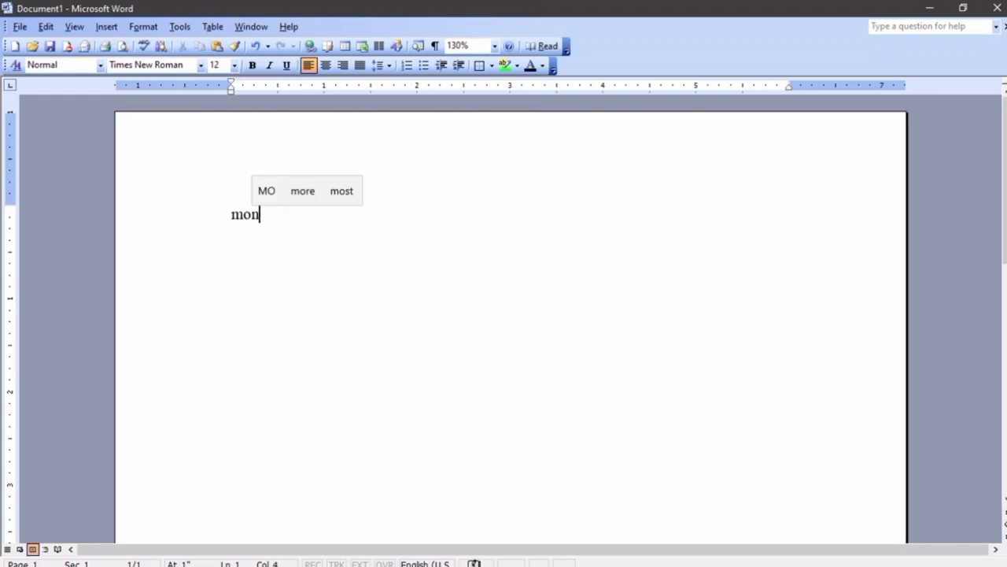
text(itr)
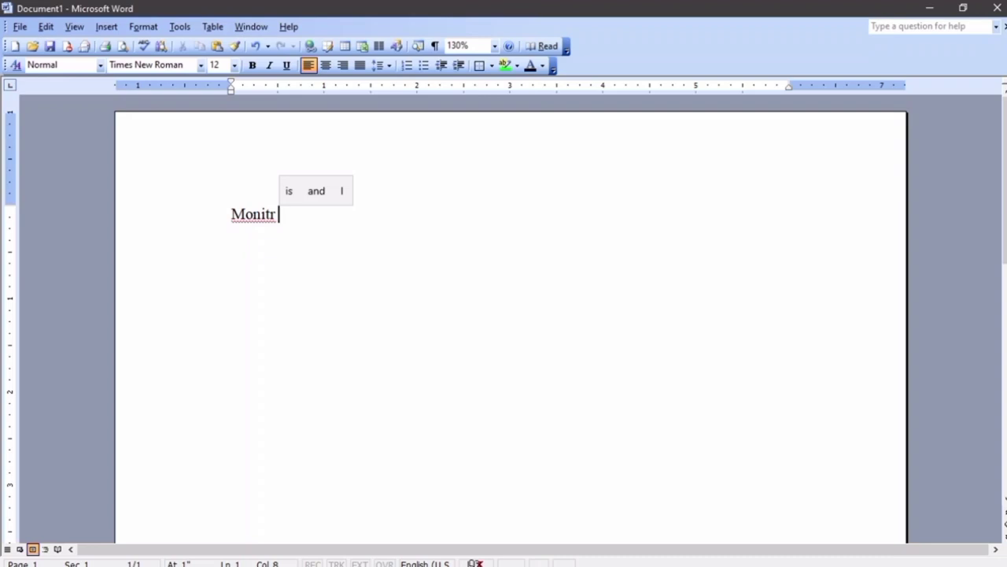
double_click(233, 218)
click(279, 223)
scroll(270, 224, up, 4)
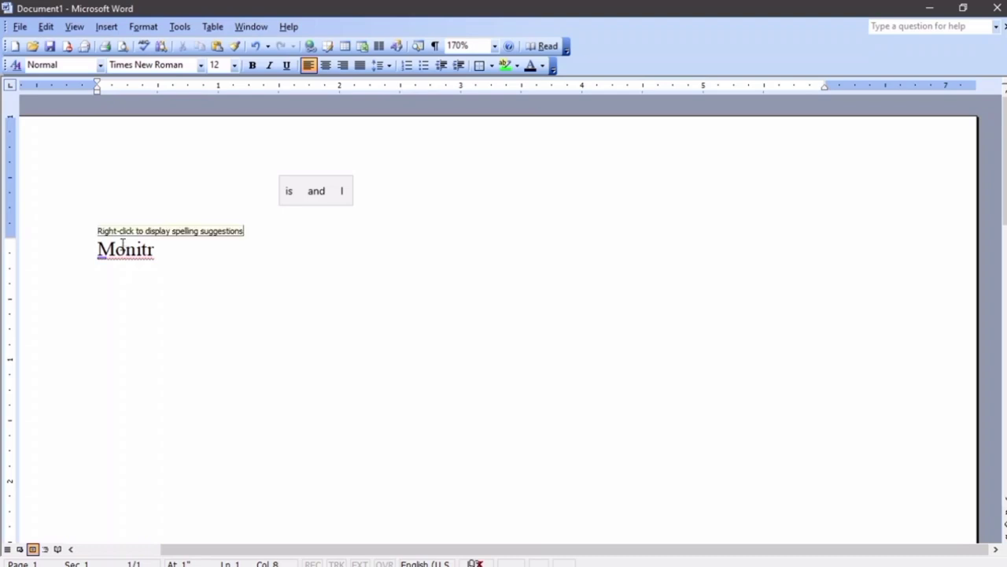
key(Return)
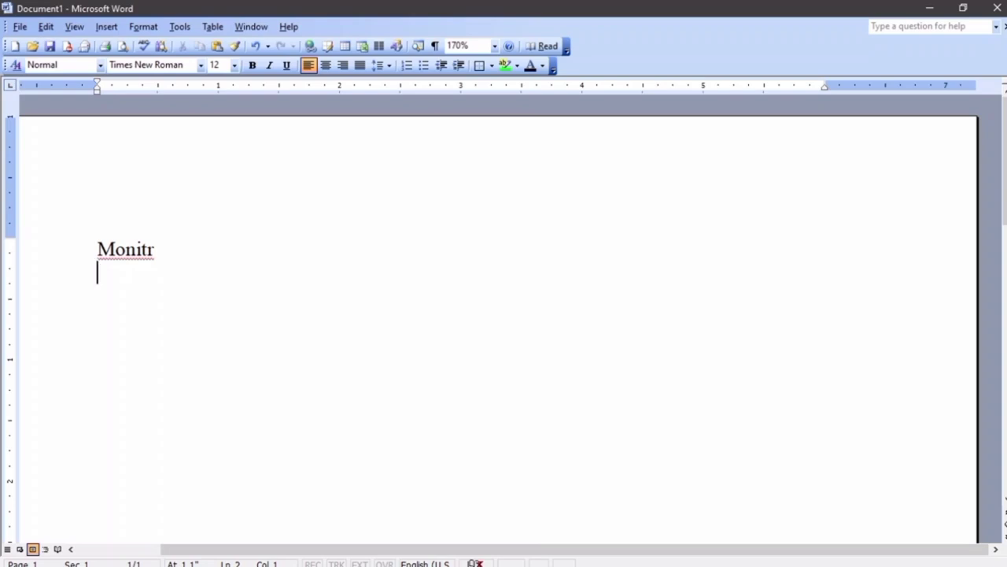
text(ve)
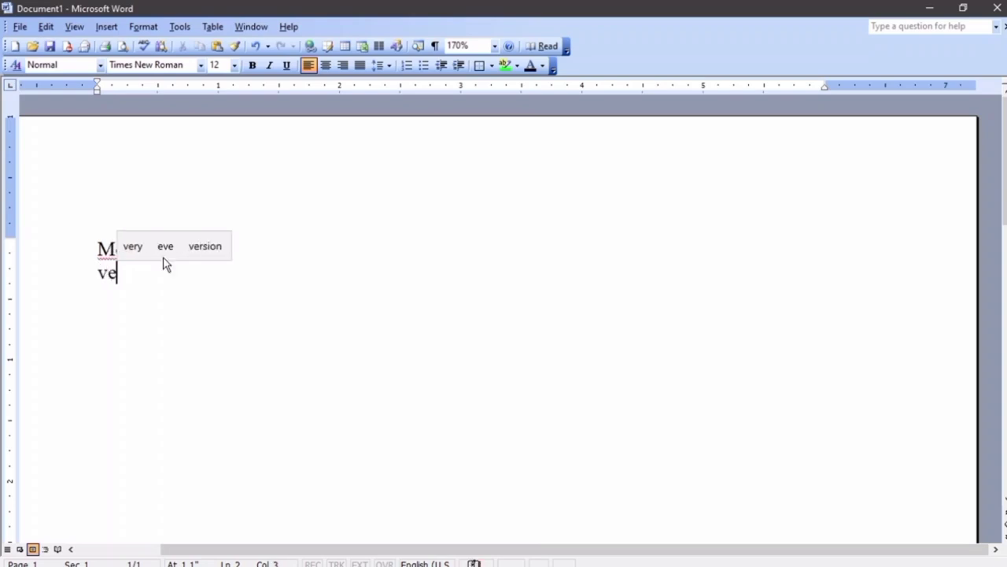
key(BackSpace)
text(ideo)
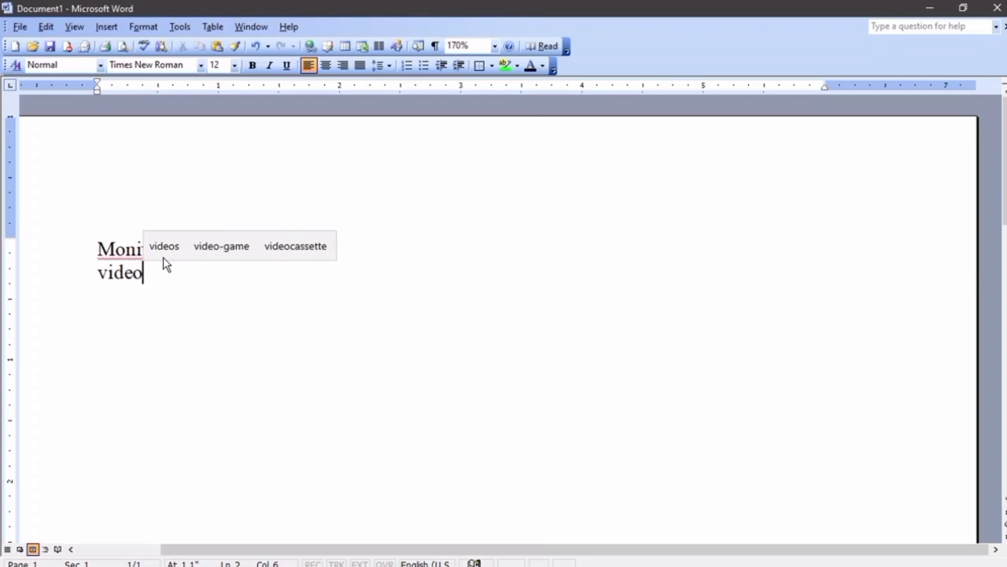
text(device)
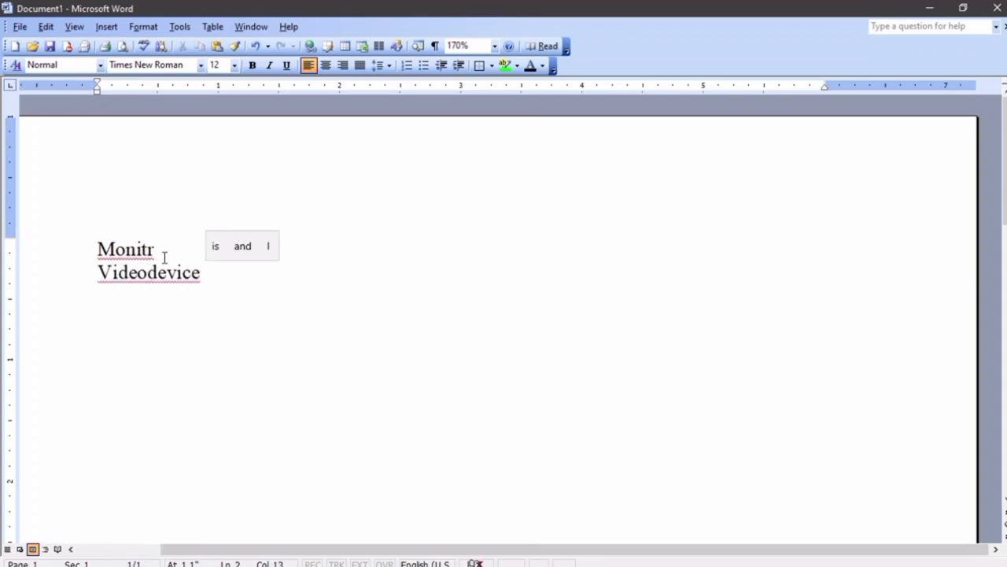
key(Return)
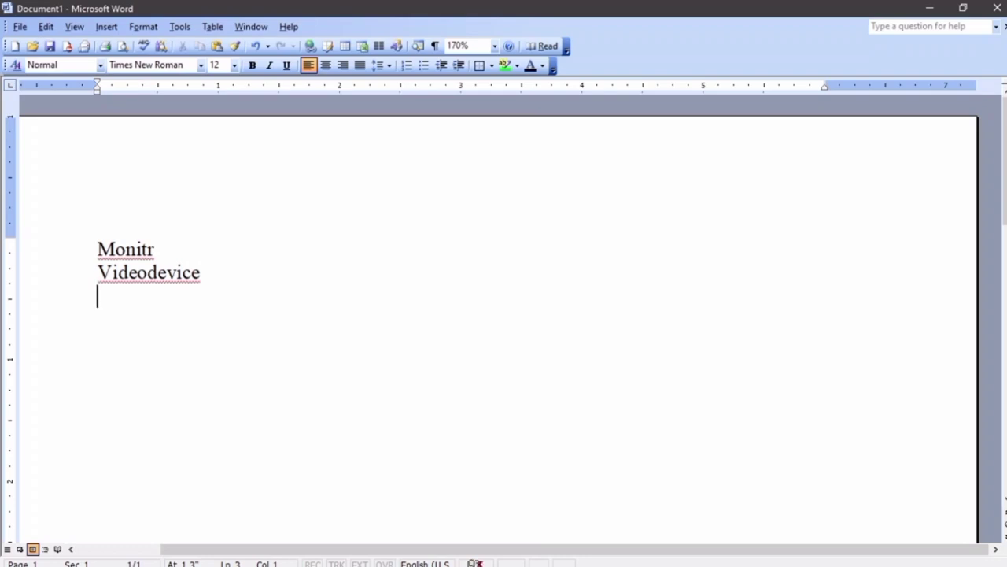
text(kuja)
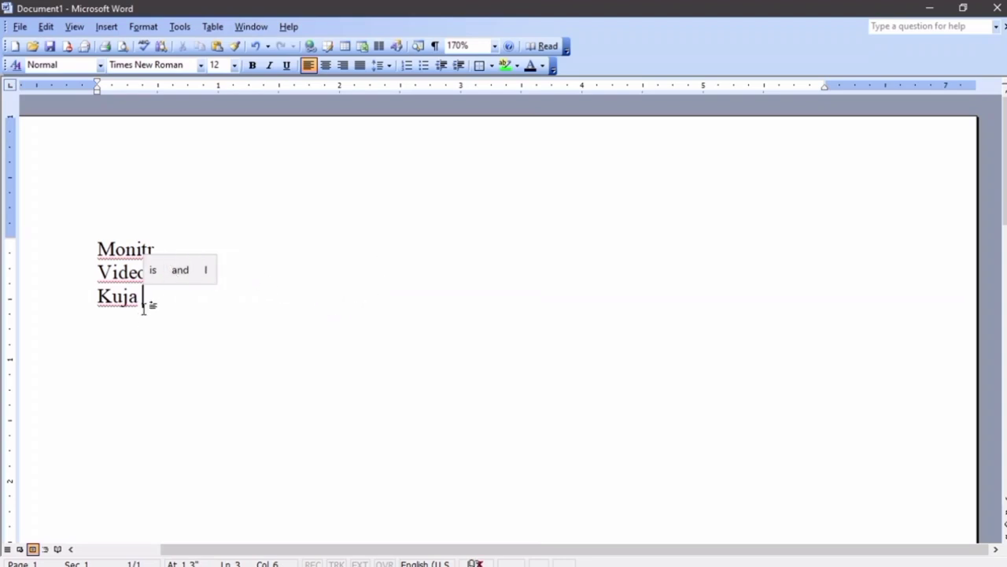
Change the grocery sentence's opening capital A to lowercase so it starts with 'am'
click(121, 250)
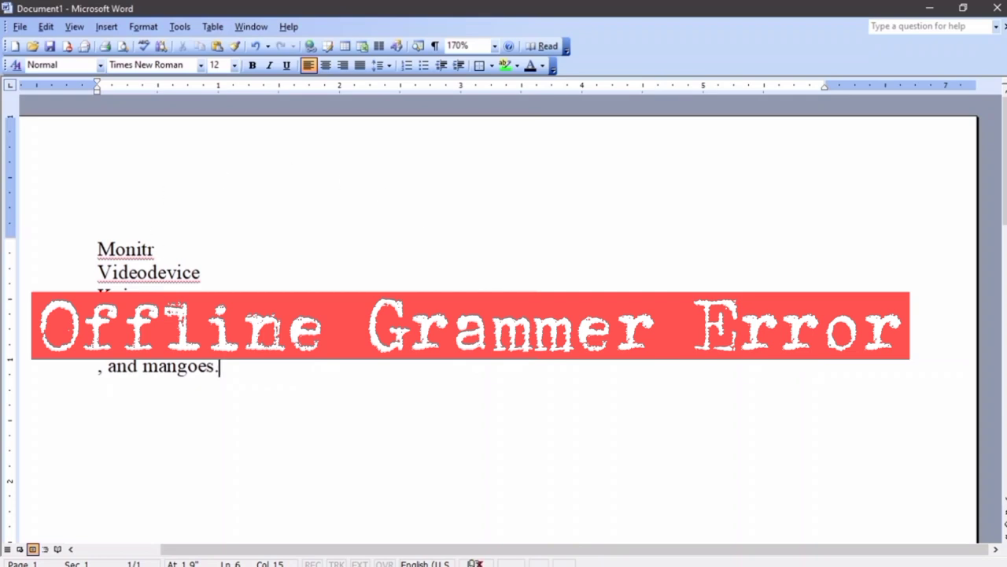
click(400, 342)
scroll(632, 362, up, 1)
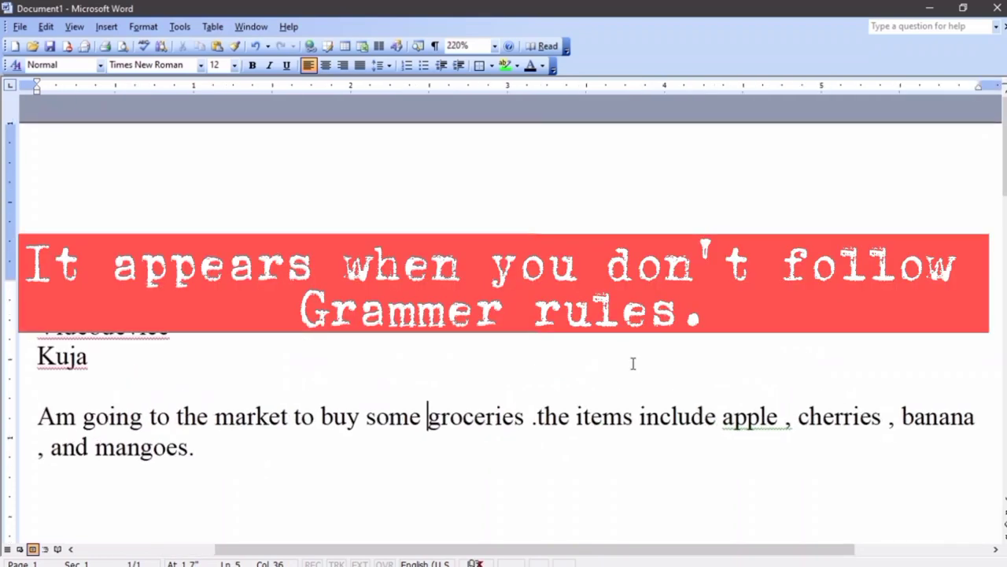
ctrl+scroll(574, 535, up, 5)
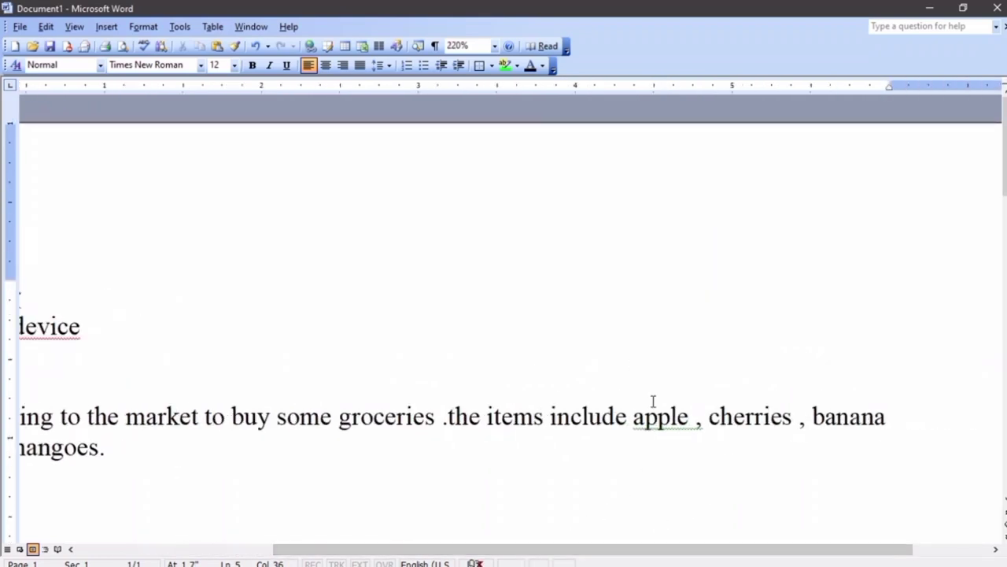
mouse_move(670, 418)
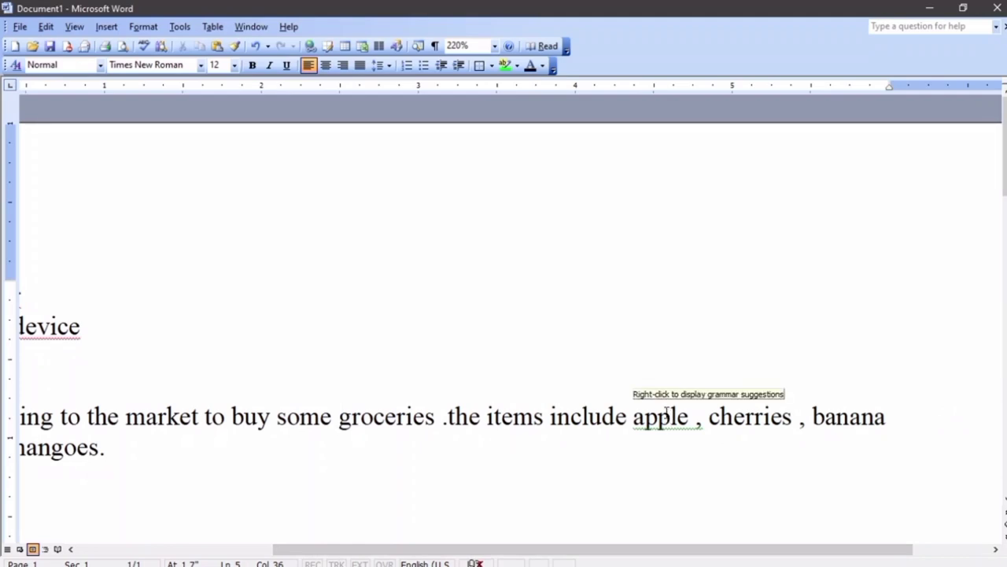
drag(618, 551, 201, 496)
drag(263, 417, 241, 419)
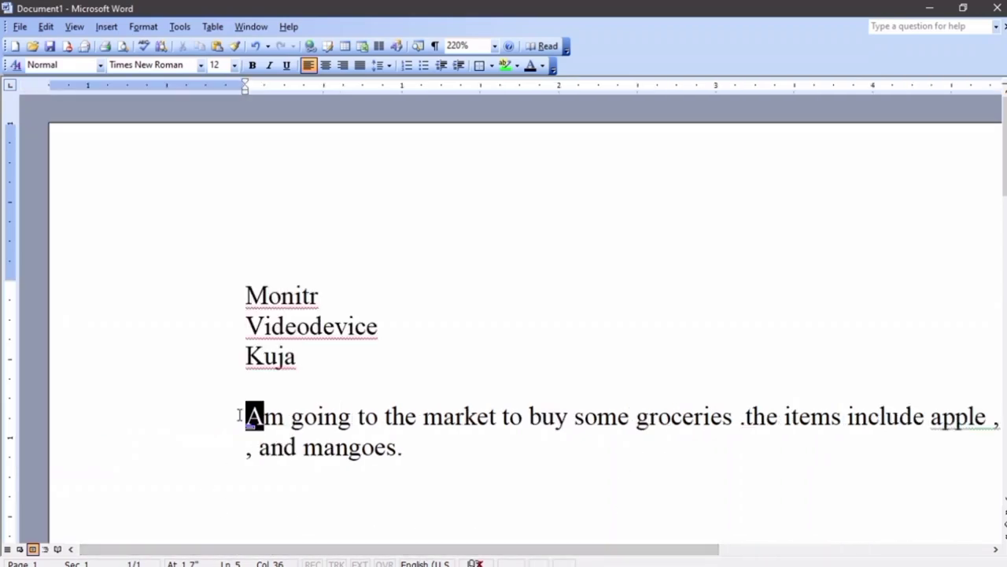
text(a)
click(411, 450)
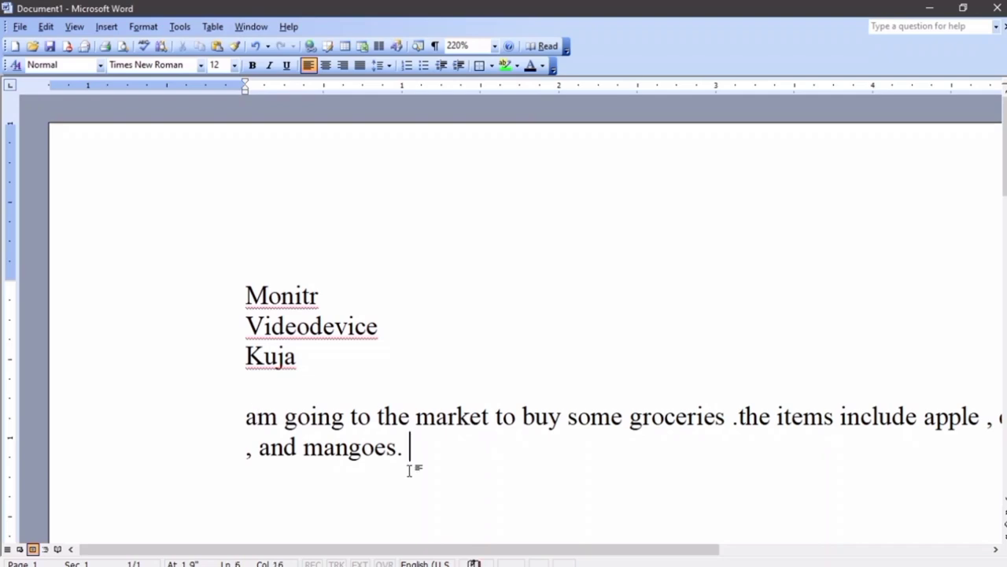
scroll(103, 344, down, 5)
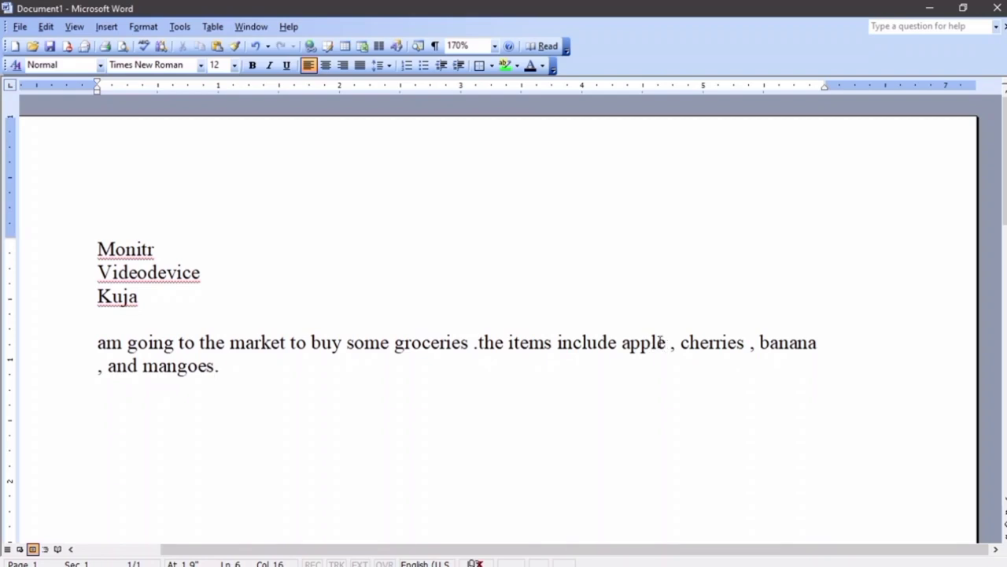
click(135, 249)
right_click(115, 249)
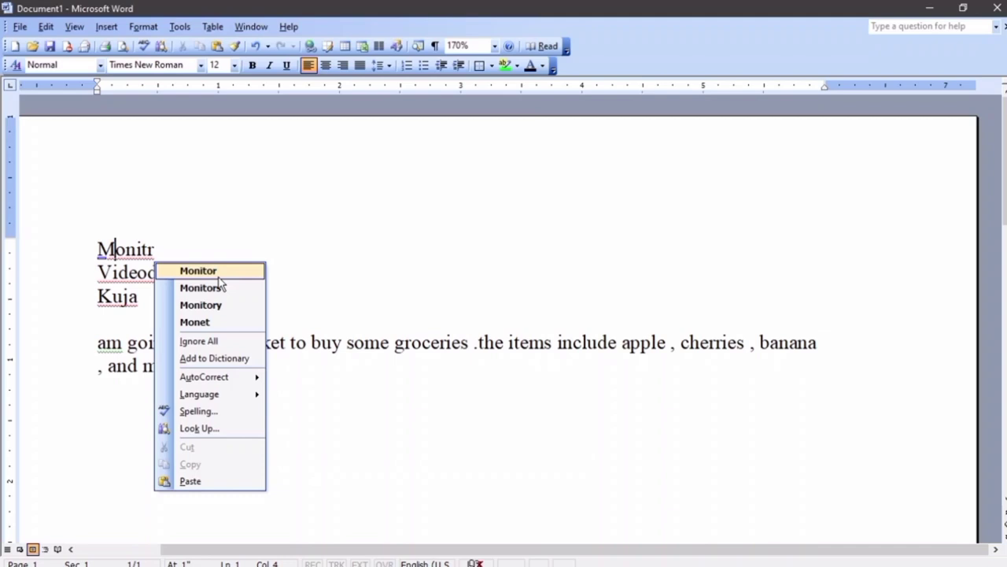
click(219, 274)
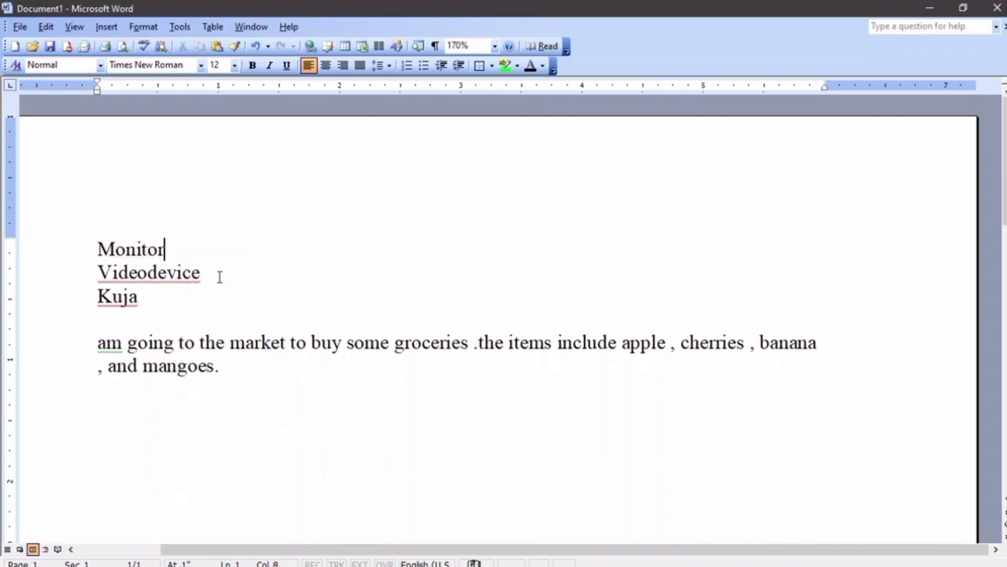
key(ctrl+z)
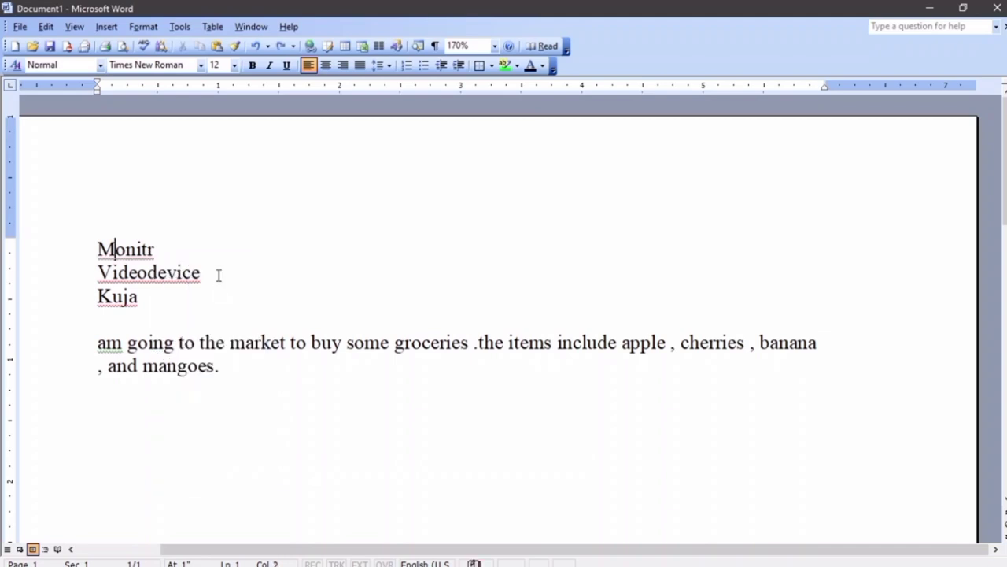
right_click(161, 281)
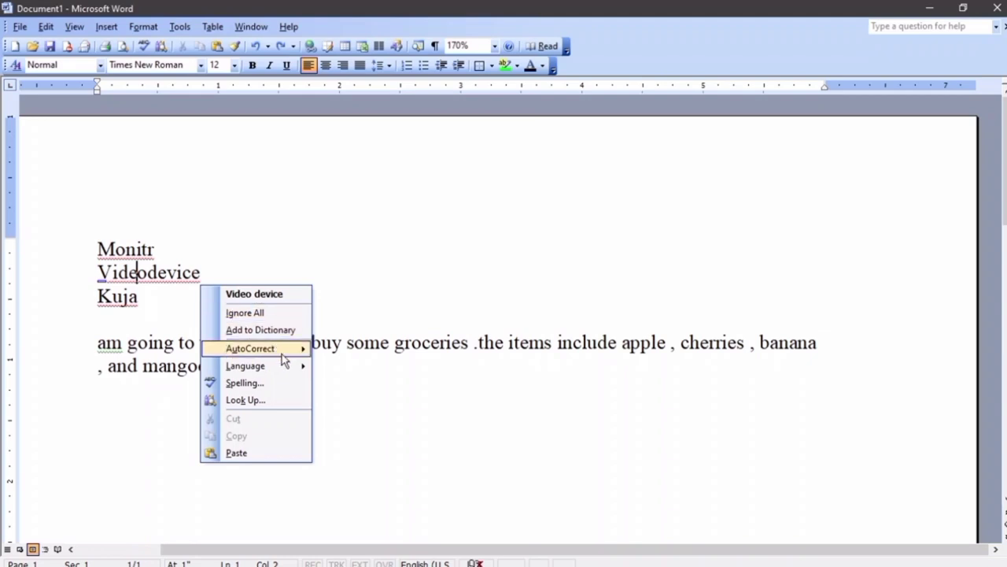
mouse_move(285, 358)
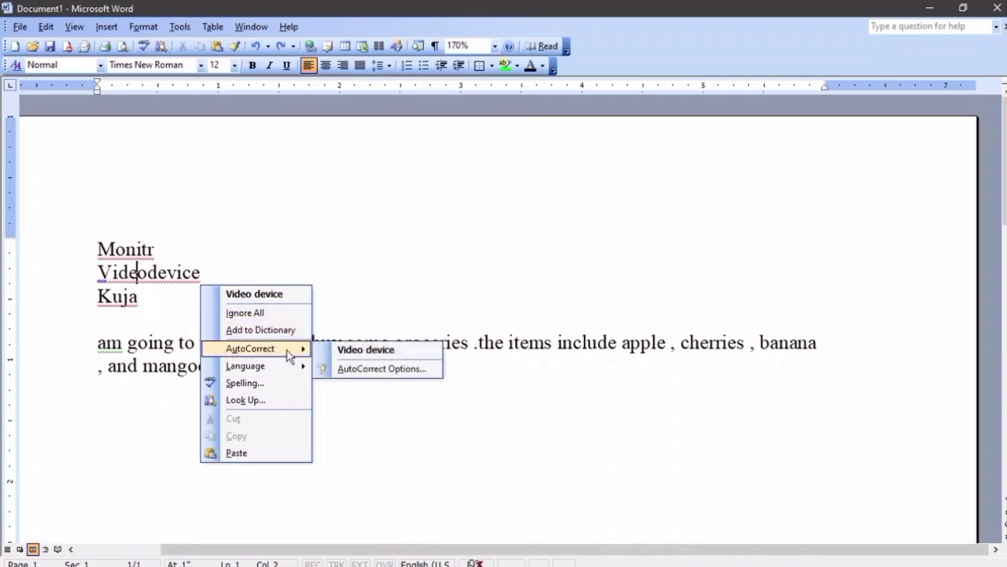
click(385, 248)
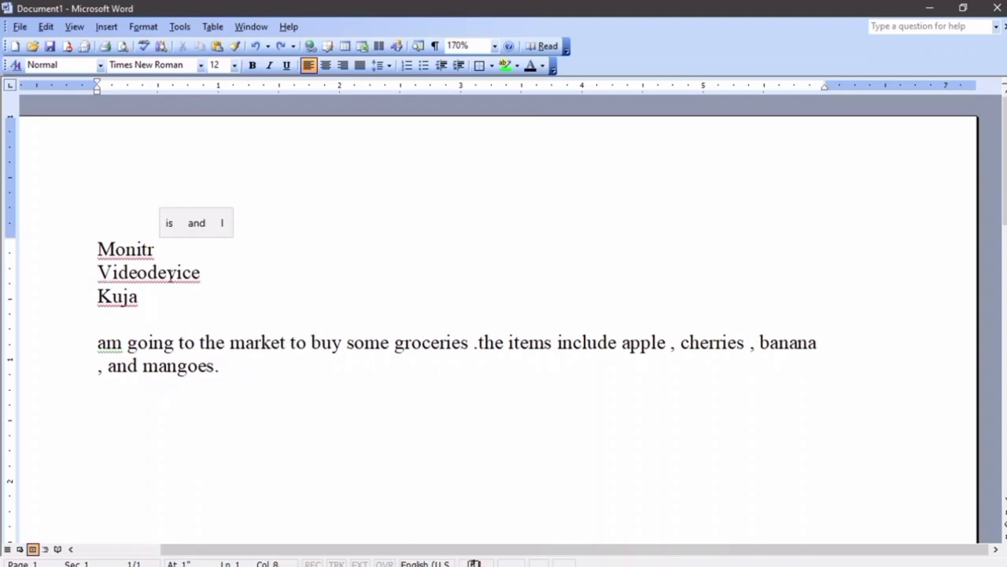
Run Spelling and Grammar: Monitr to Monitor, Videodevice to Video device, skip Kuja, then close
click(179, 26)
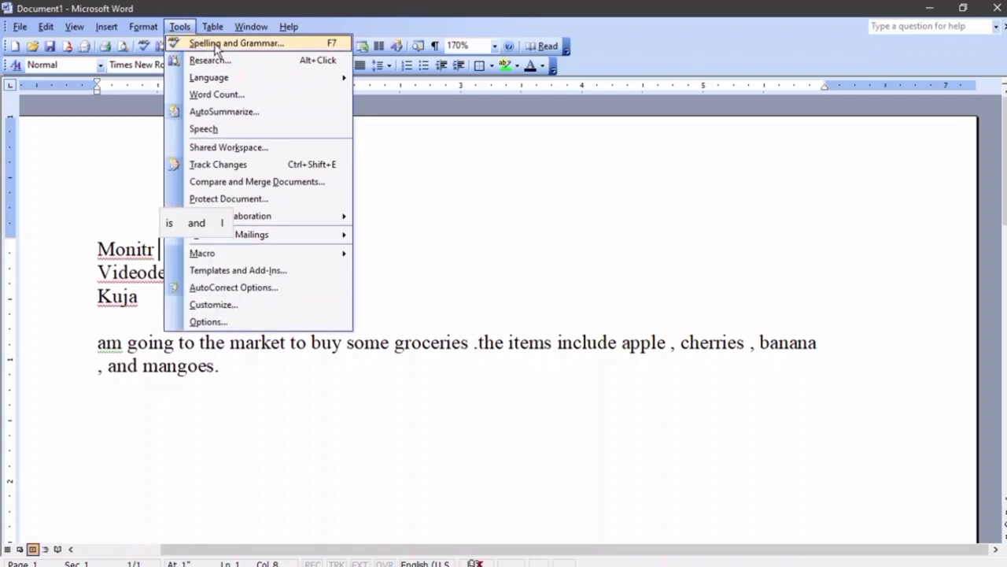
click(216, 46)
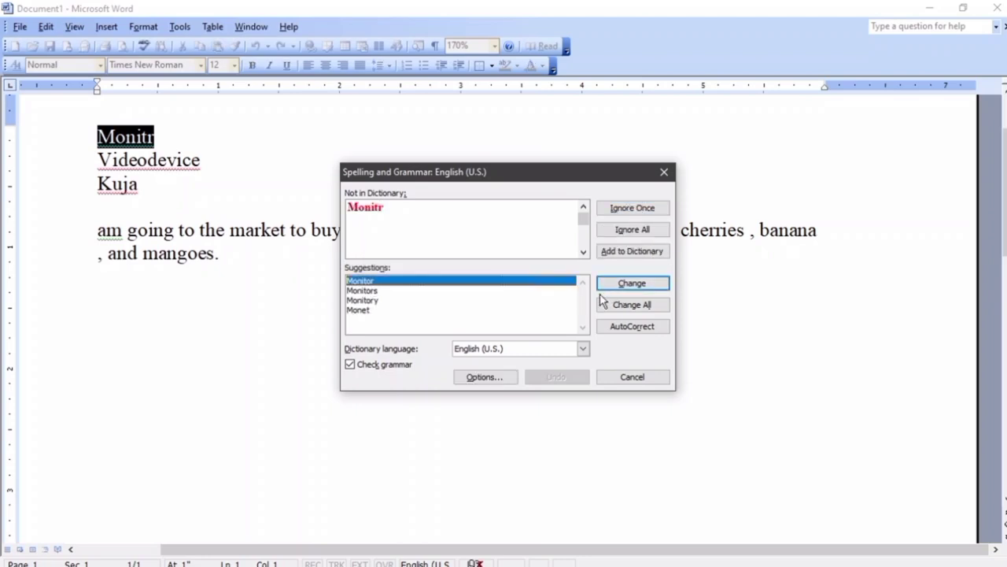
click(631, 284)
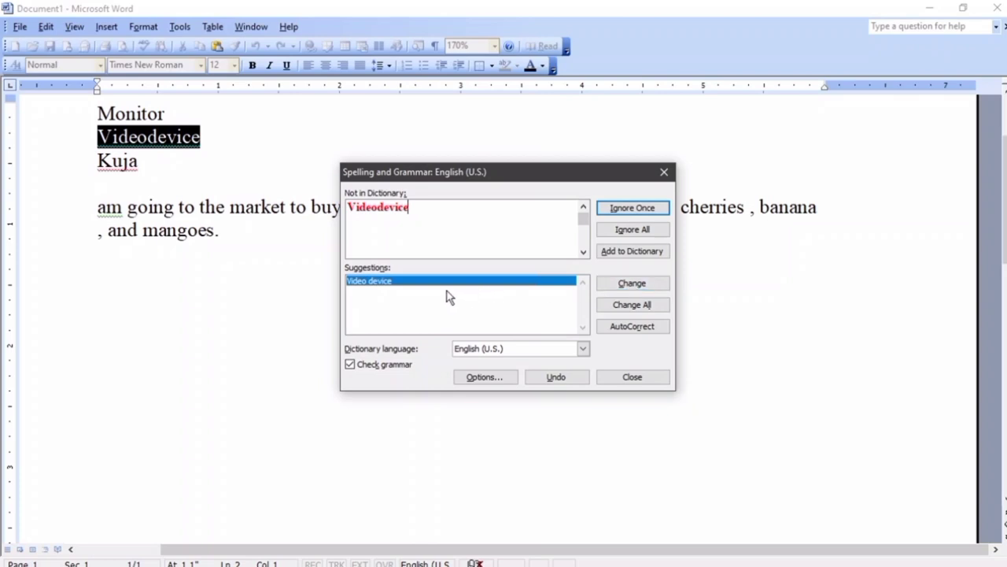
click(632, 284)
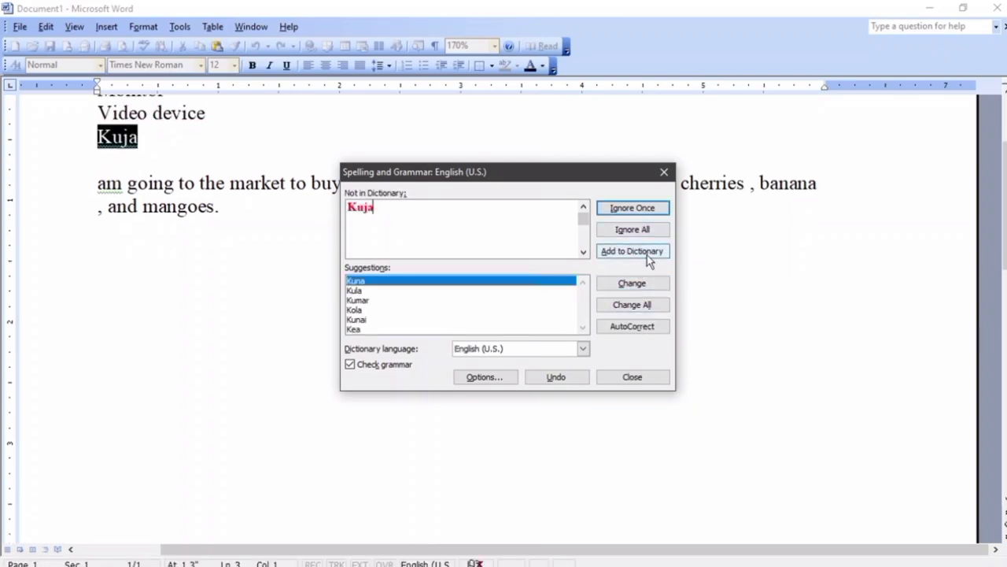
click(650, 209)
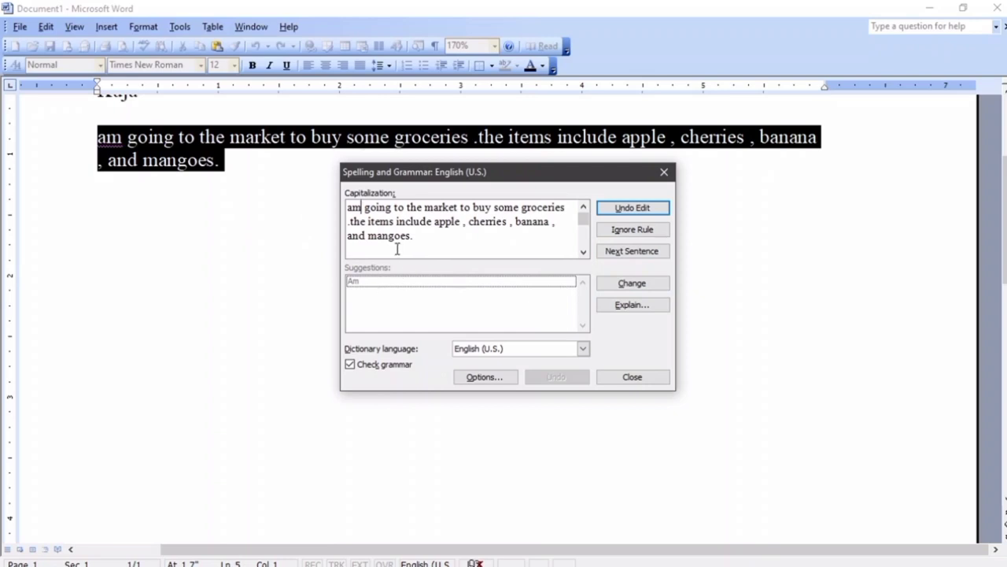
click(647, 208)
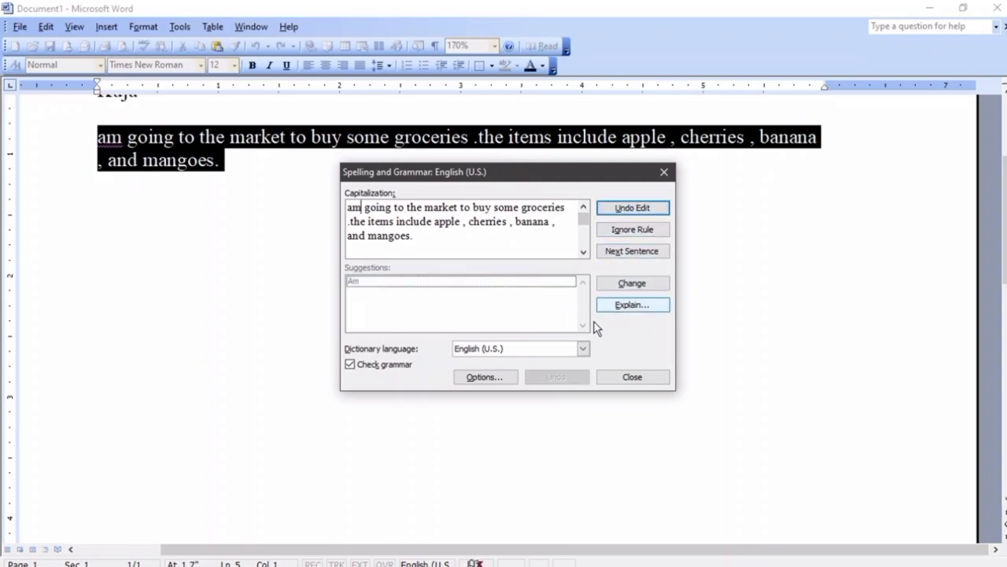
click(638, 377)
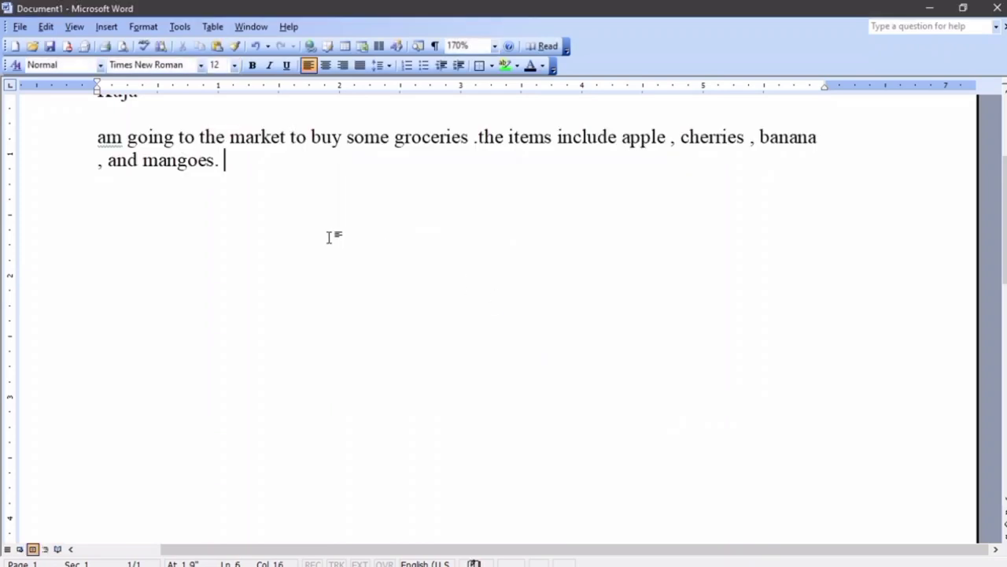
Capitalize am to Am and accept the comma fixes after apple, cherries and banana
click(105, 142)
right_click(107, 146)
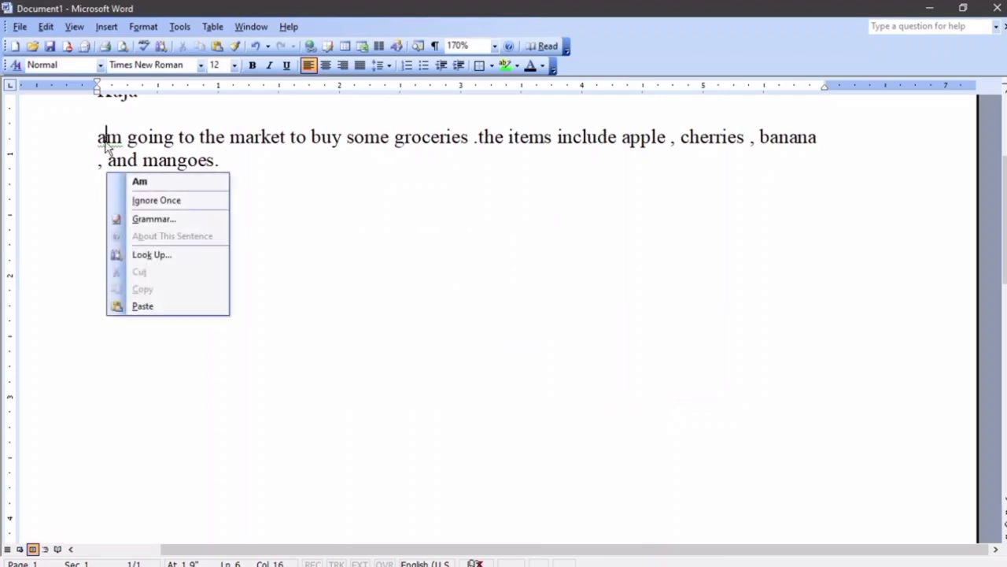
click(130, 181)
right_click(637, 139)
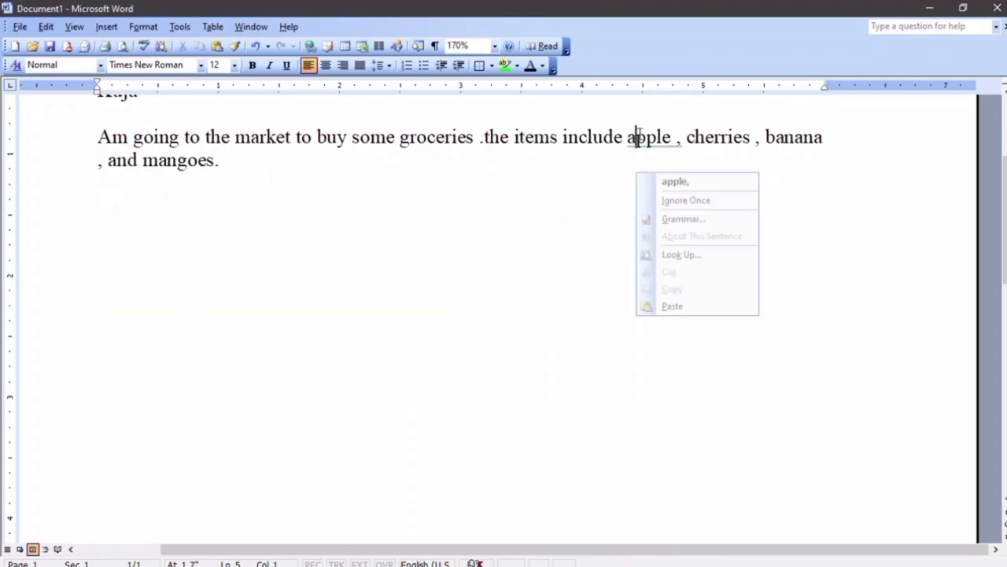
click(675, 183)
right_click(710, 140)
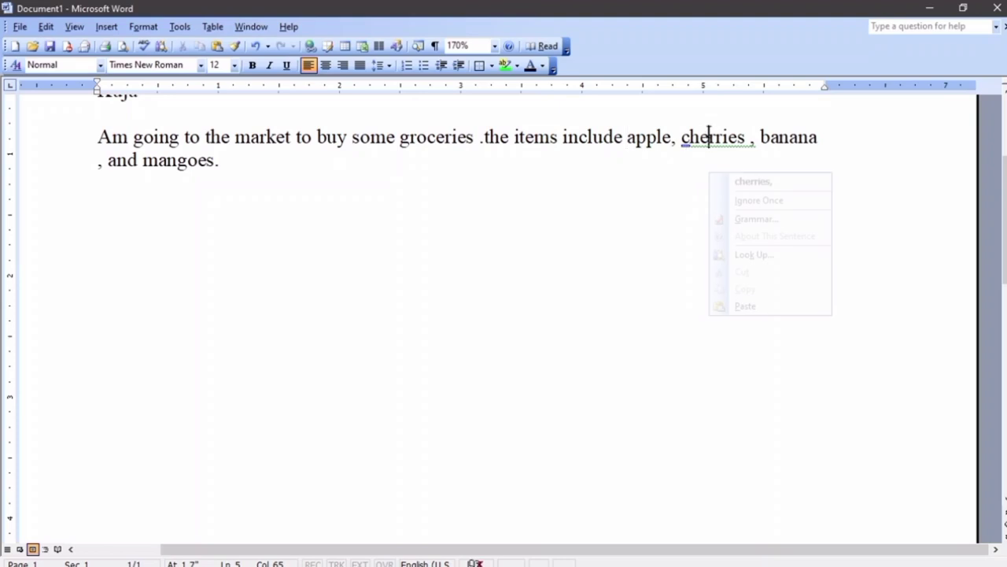
click(750, 182)
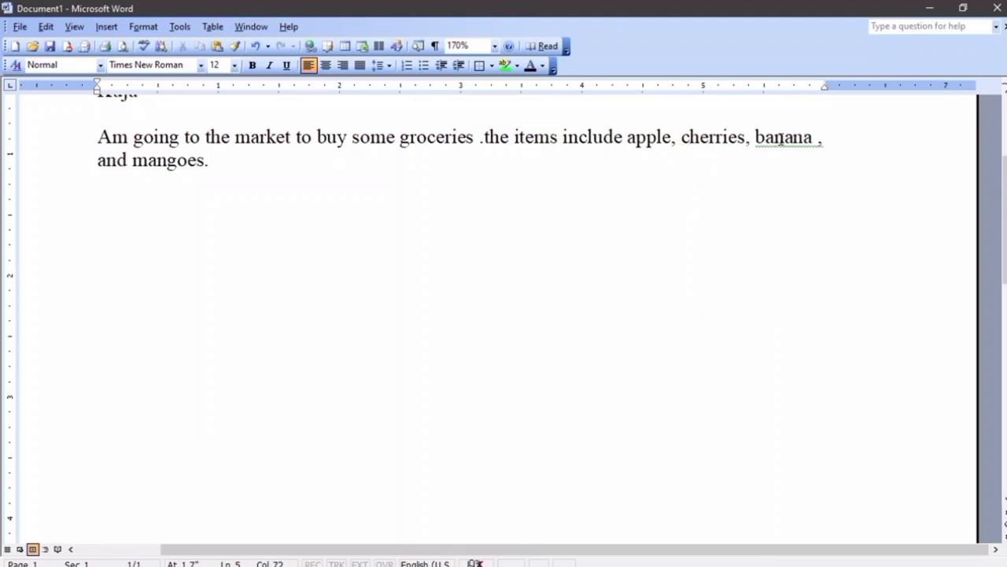
right_click(781, 140)
click(826, 180)
scroll(218, 202, up, 3)
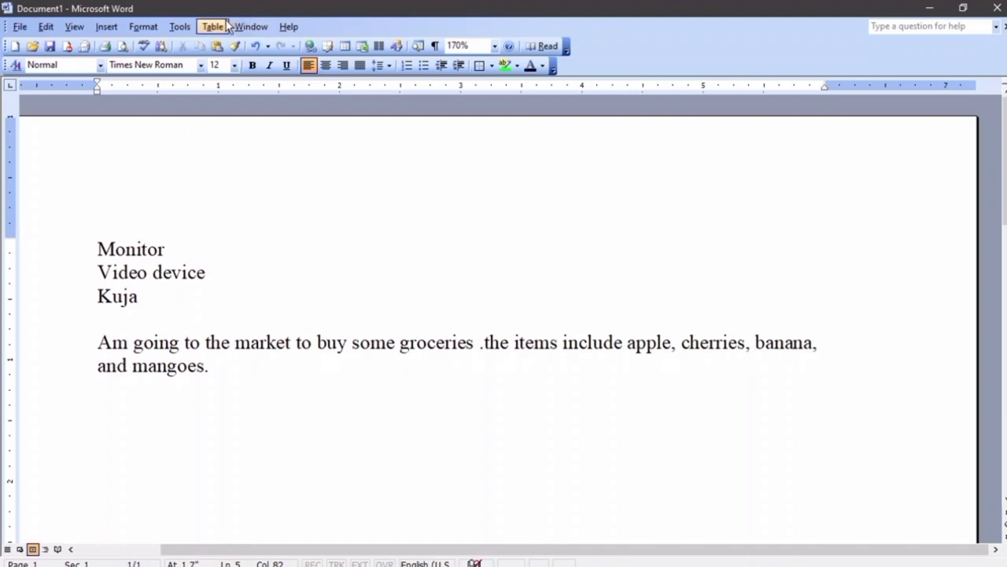
Rerun the spelling and grammar check and acknowledge its completion message
click(180, 27)
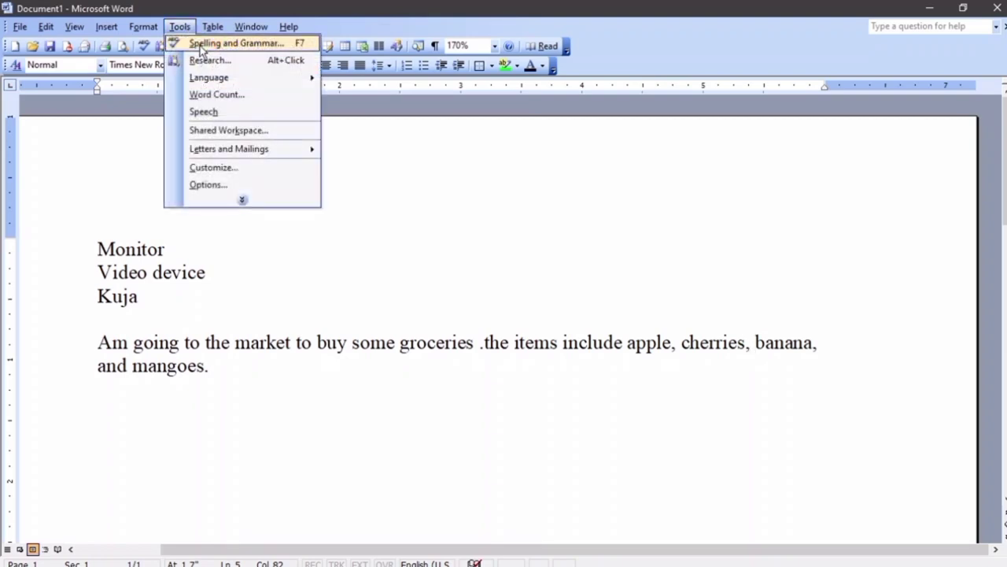
click(201, 44)
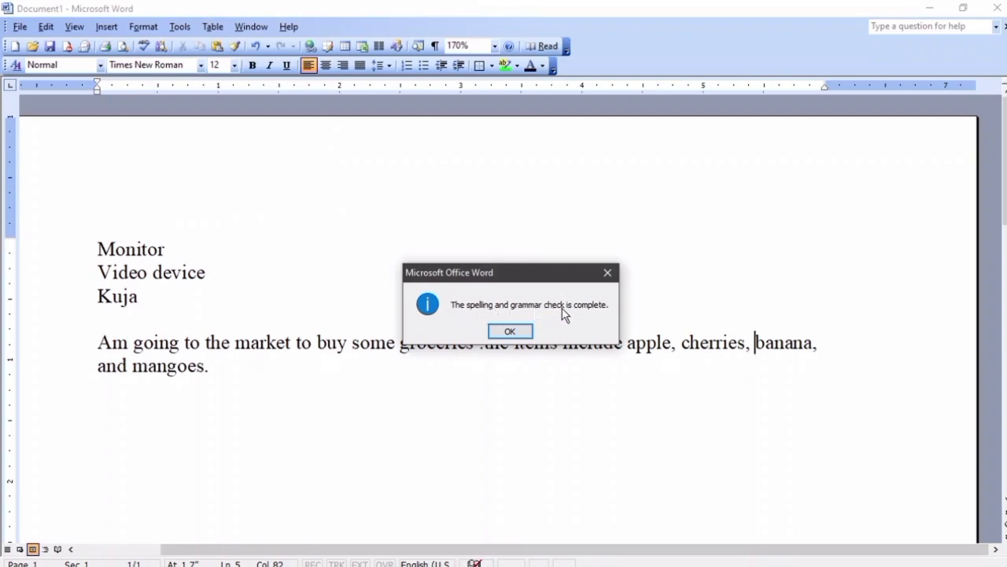
click(510, 330)
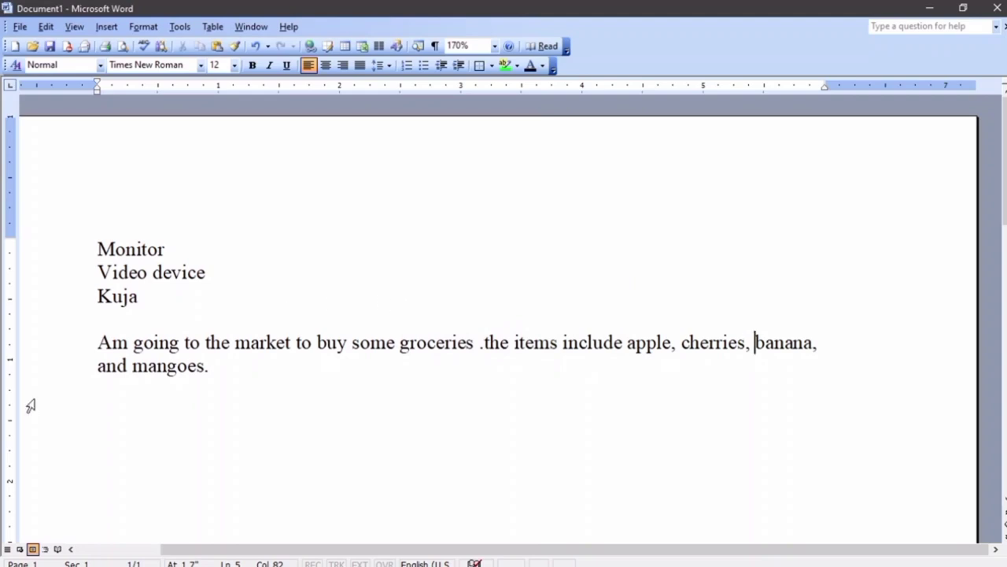
Delete the grocery text, look up auto text and auto correct in the manual, then return
drag(216, 382, 74, 247)
key(Delete)
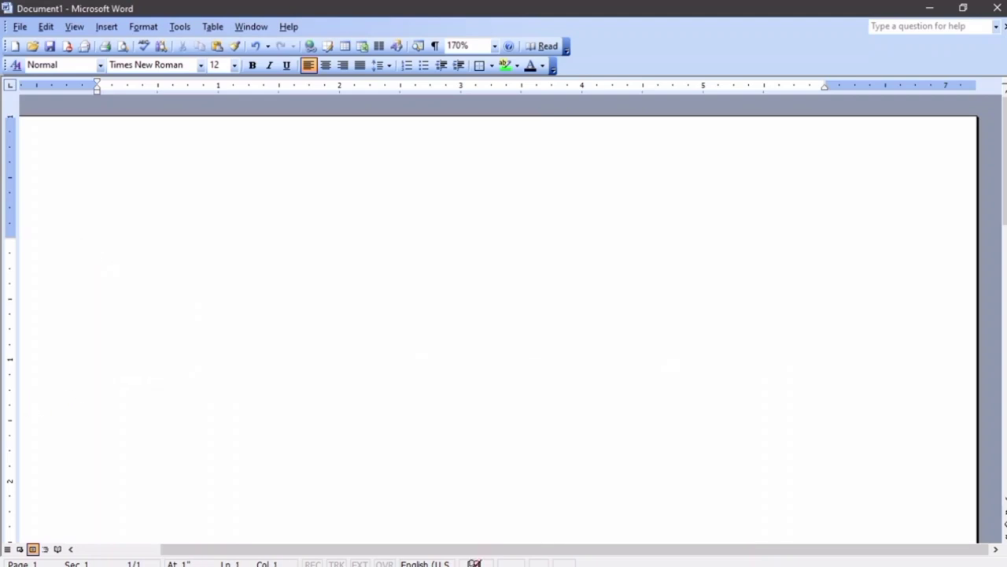
mouse_move(320, 557)
click(301, 527)
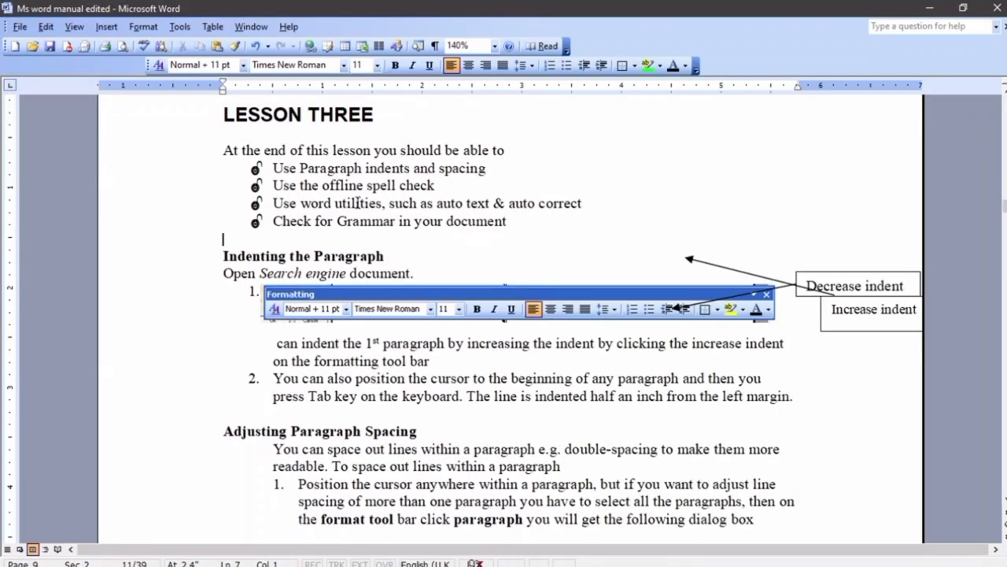
drag(436, 204, 272, 203)
click(509, 203)
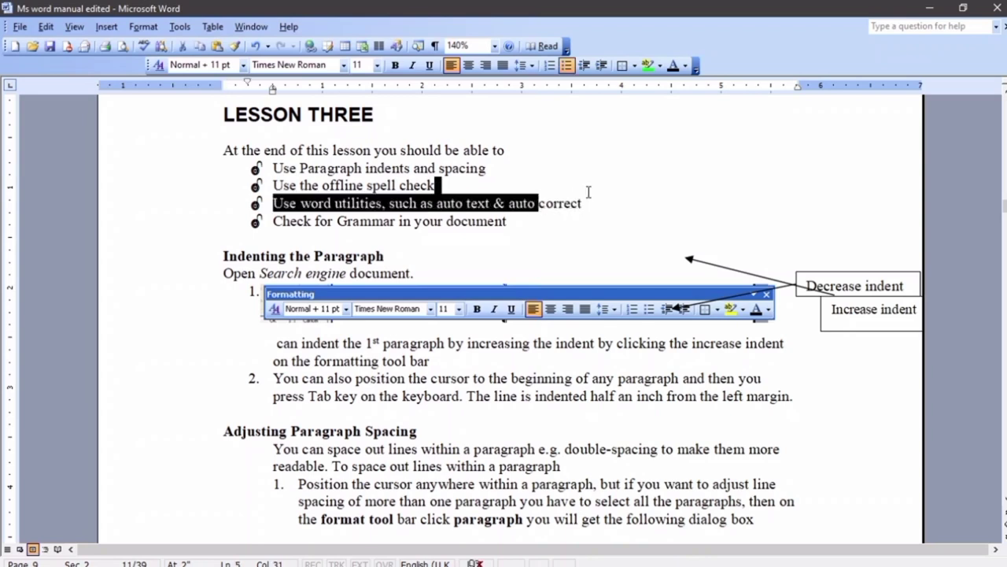
double_click(581, 203)
click(590, 203)
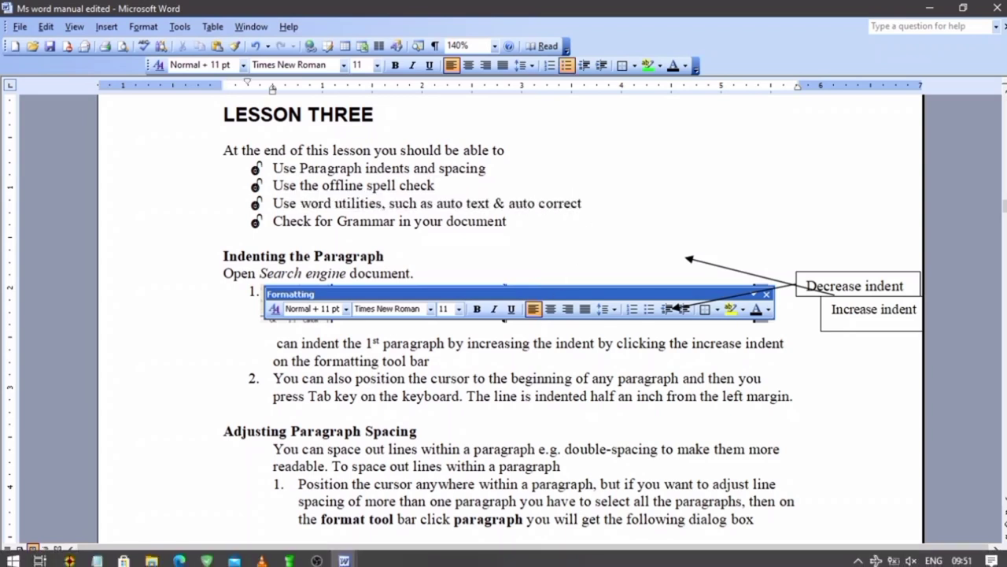
mouse_move(344, 562)
click(373, 489)
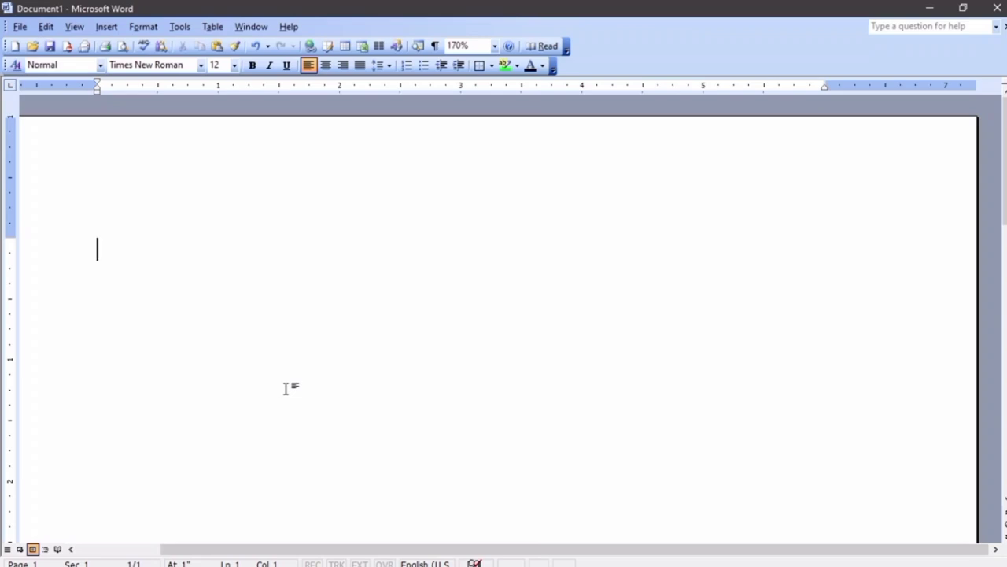
Type teh and adn so AutoCorrect makes The and, delete them, then type cocun
text(teh)
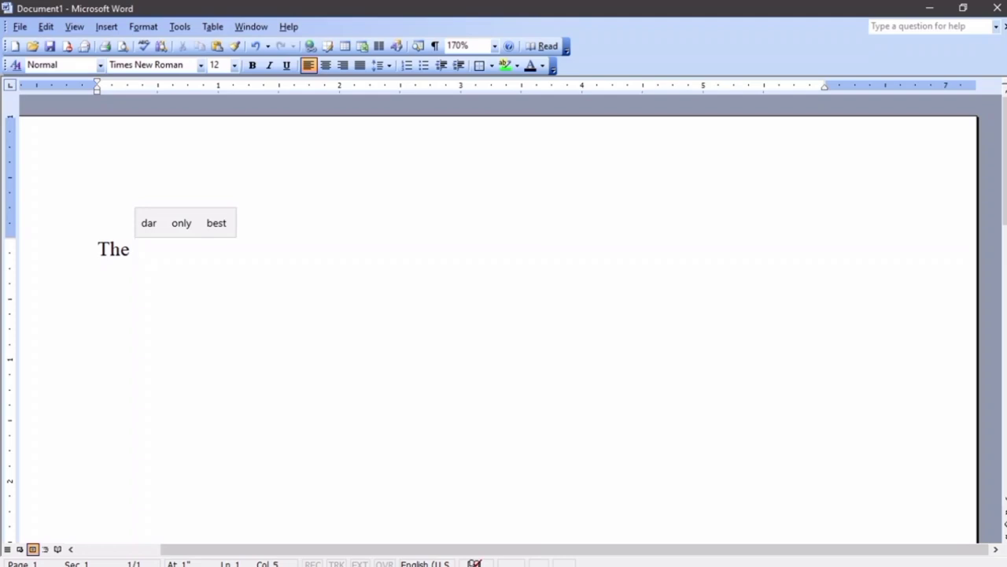
text(adn)
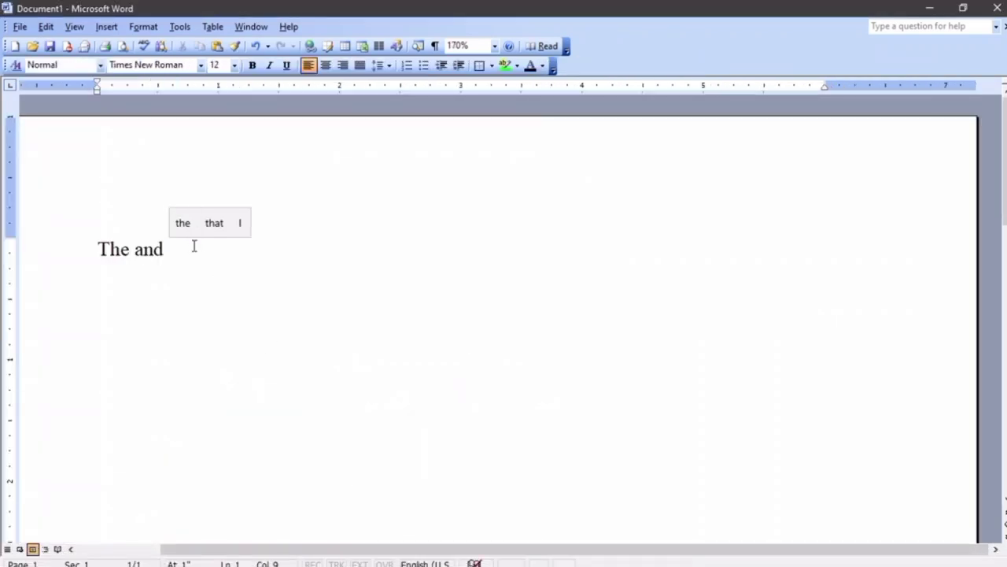
key(ctrl+a)
key(Delete)
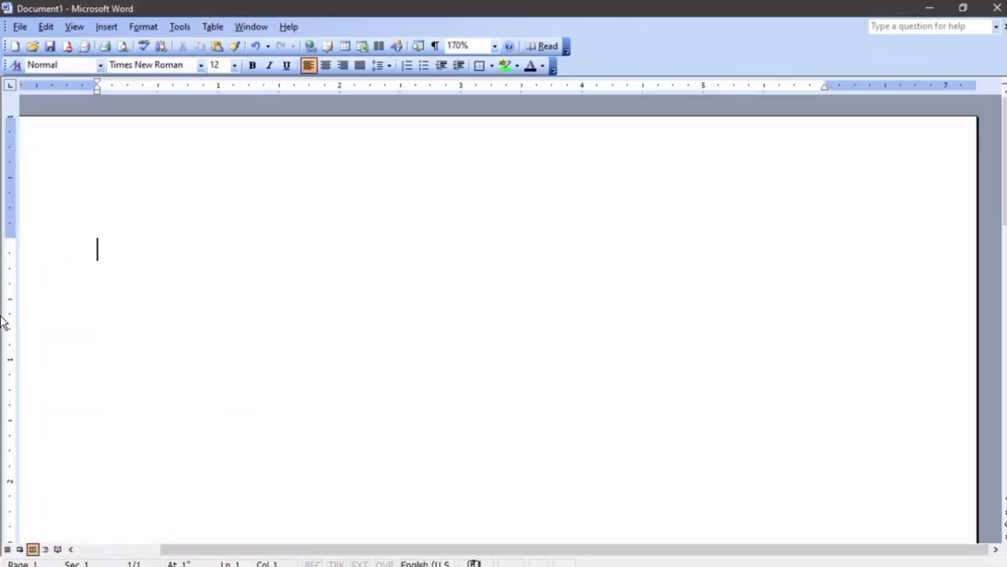
text(co)
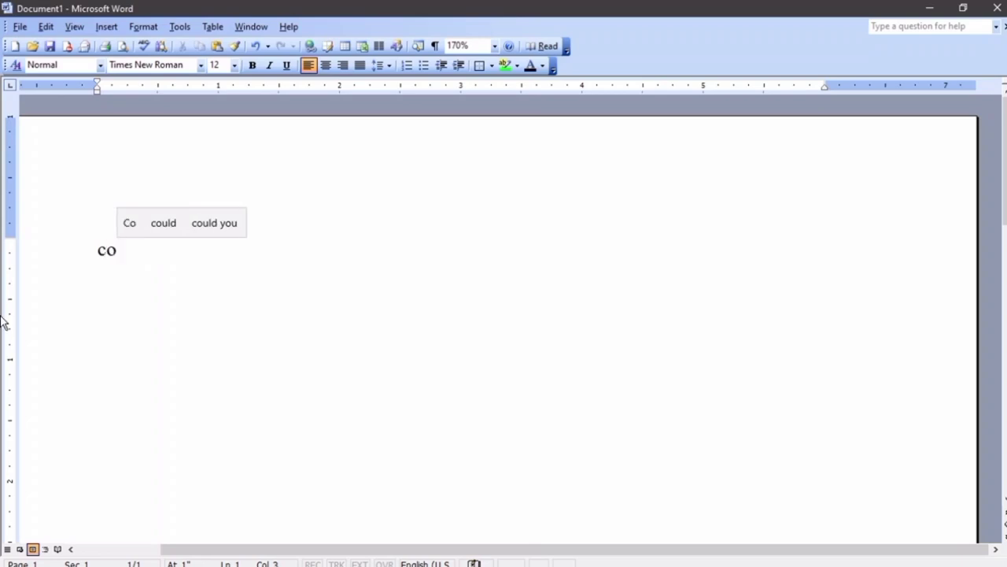
text(cy)
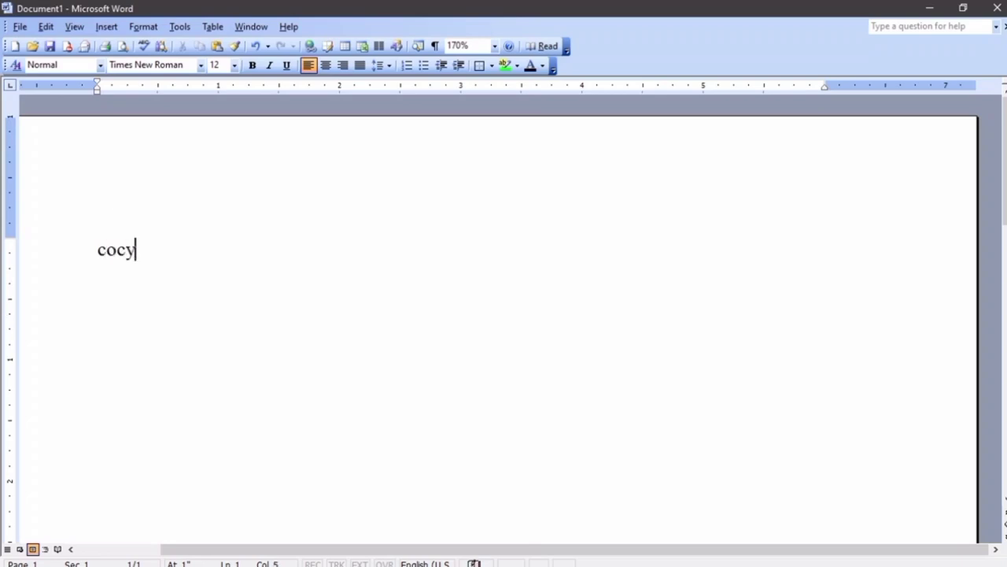
key(BackSpace)
text(un)
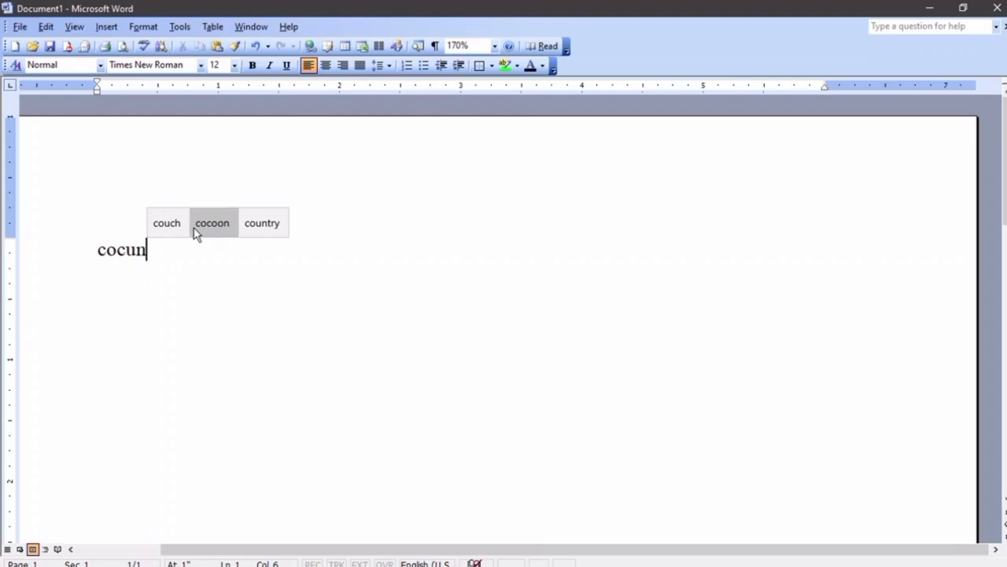
Add an AutoCorrect entry that replaces cocun with cocoon
click(185, 32)
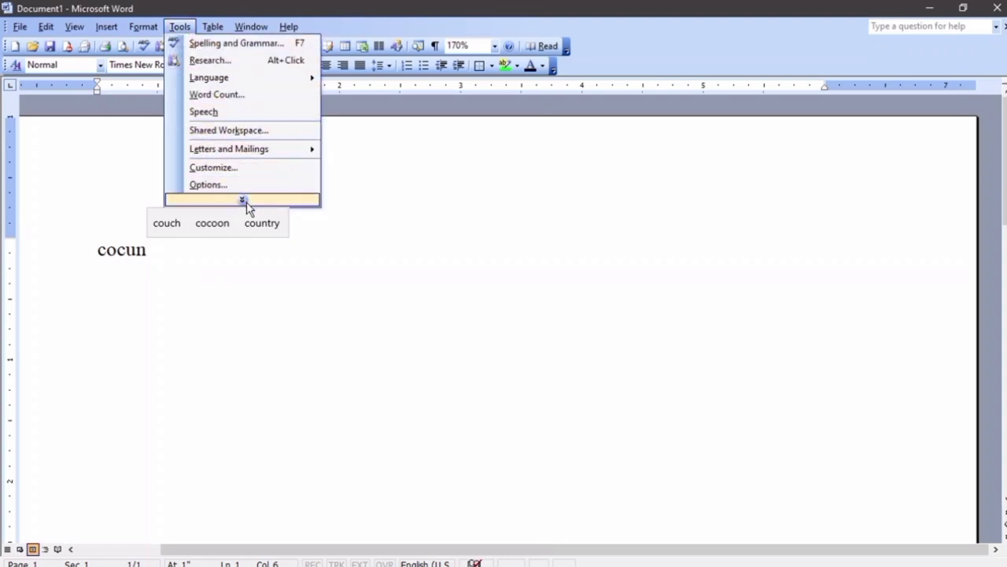
mouse_move(246, 203)
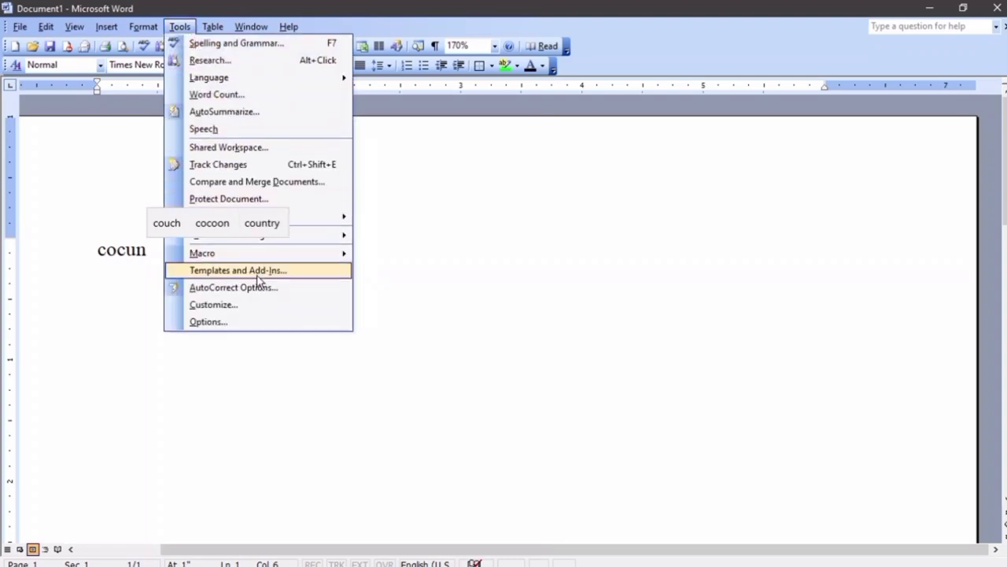
click(257, 289)
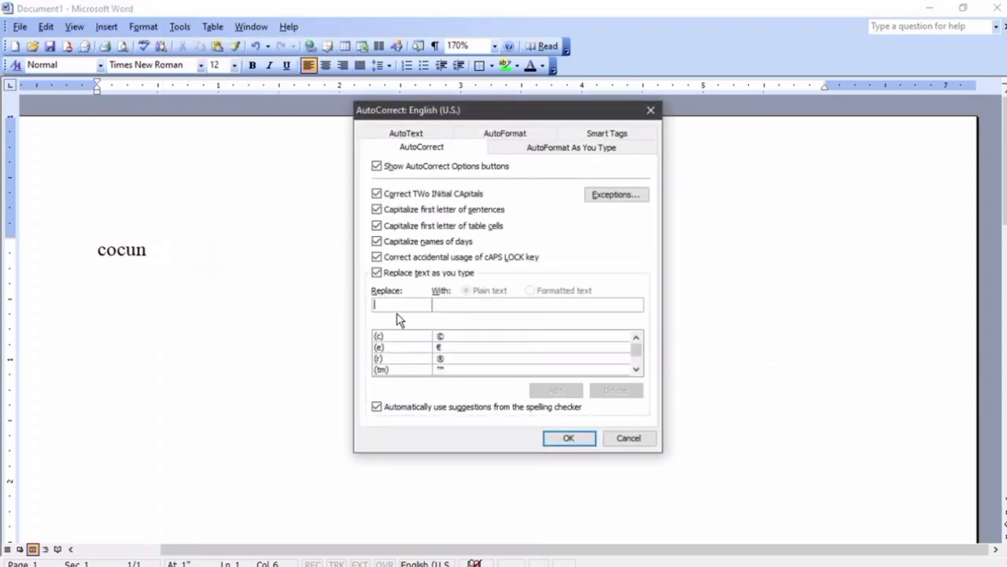
text(cocun)
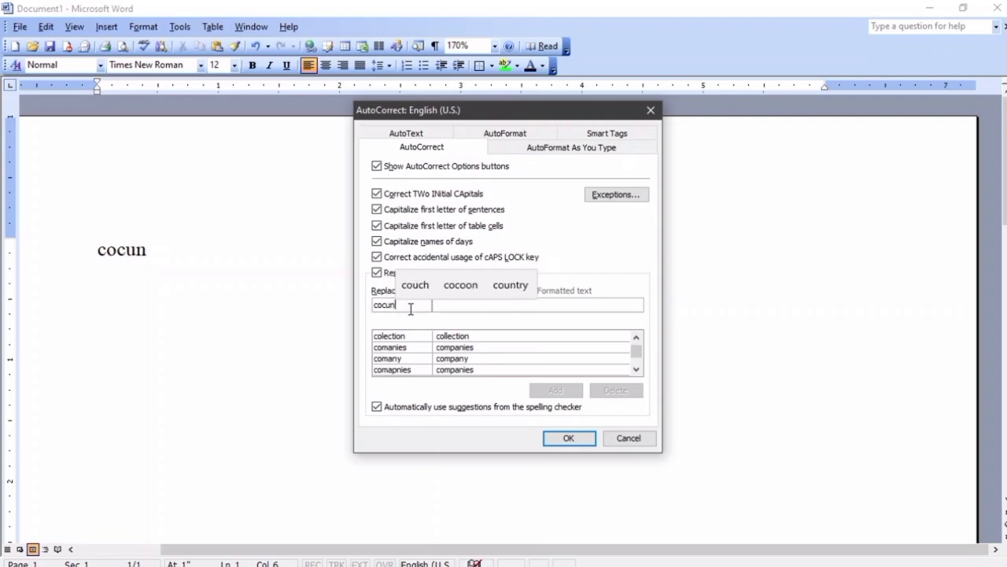
click(468, 305)
text(c)
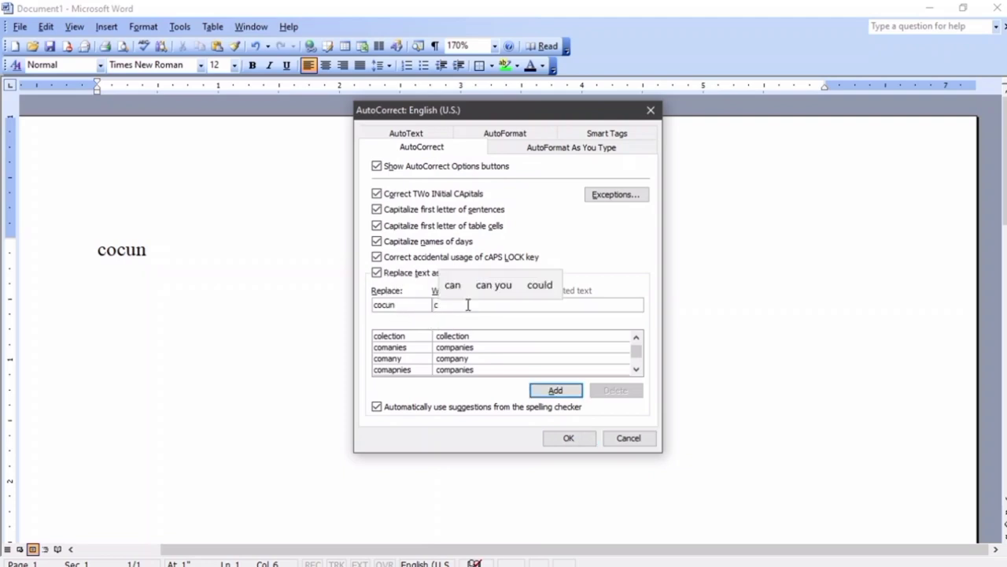
text(oco)
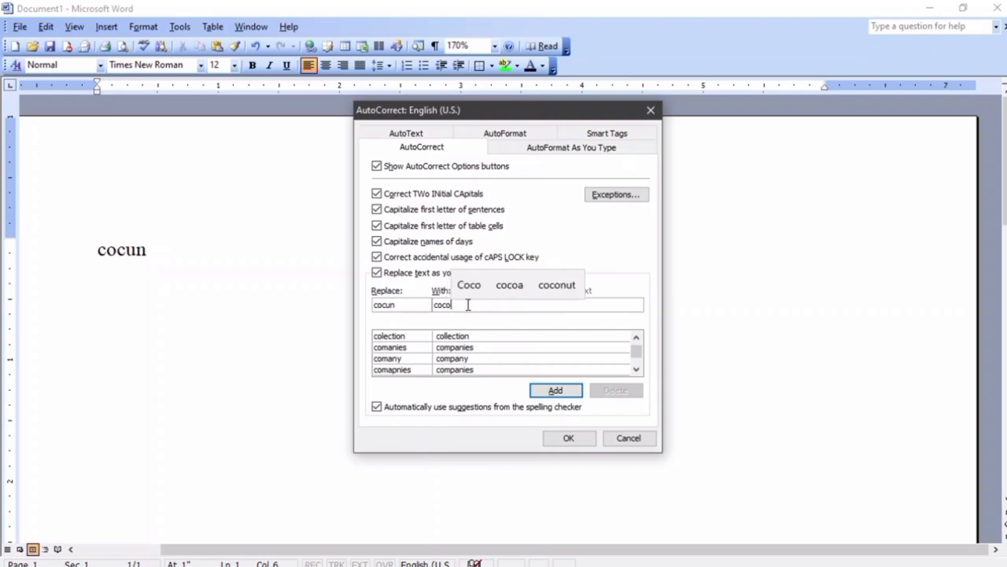
text(on)
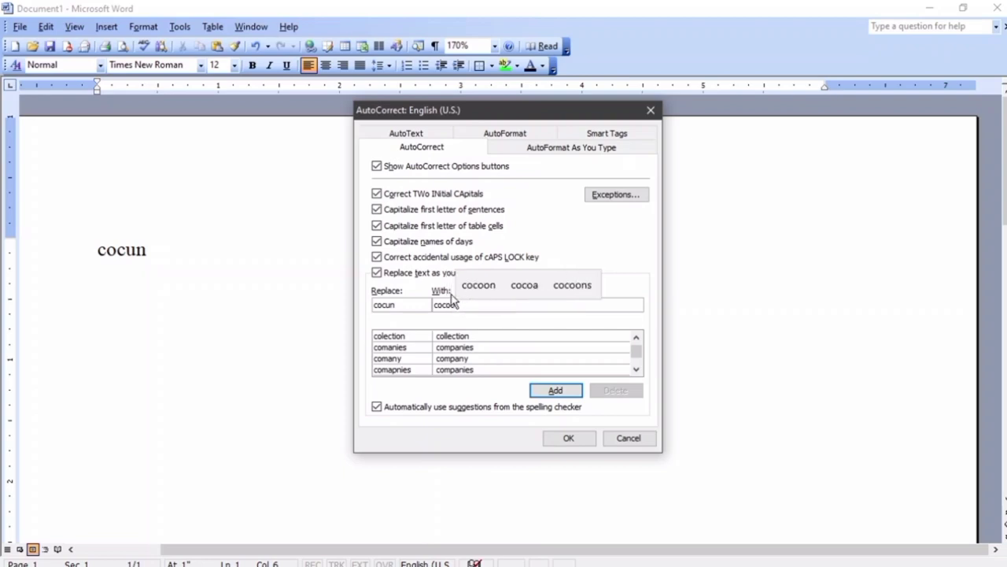
double_click(395, 306)
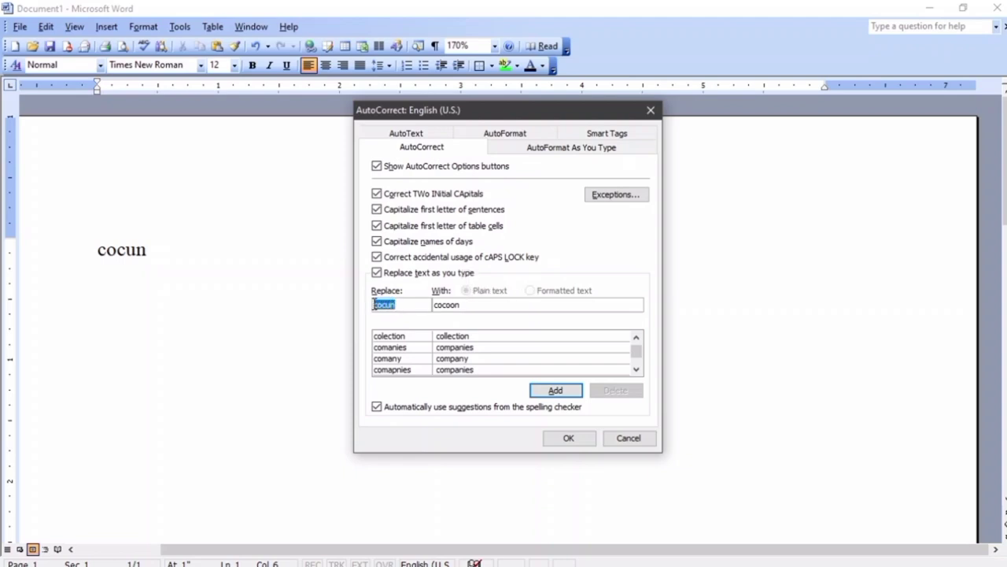
drag(469, 304, 431, 304)
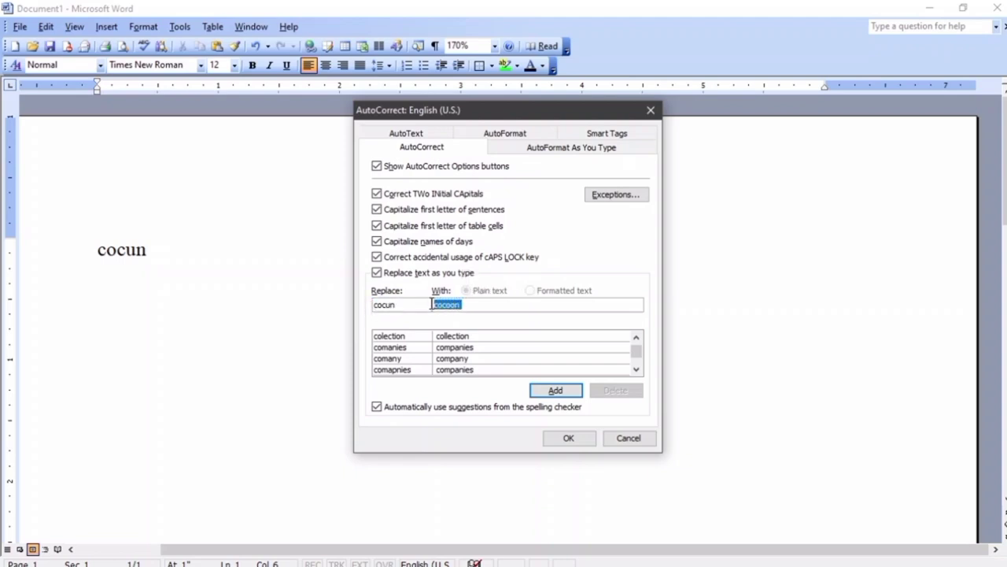
click(559, 391)
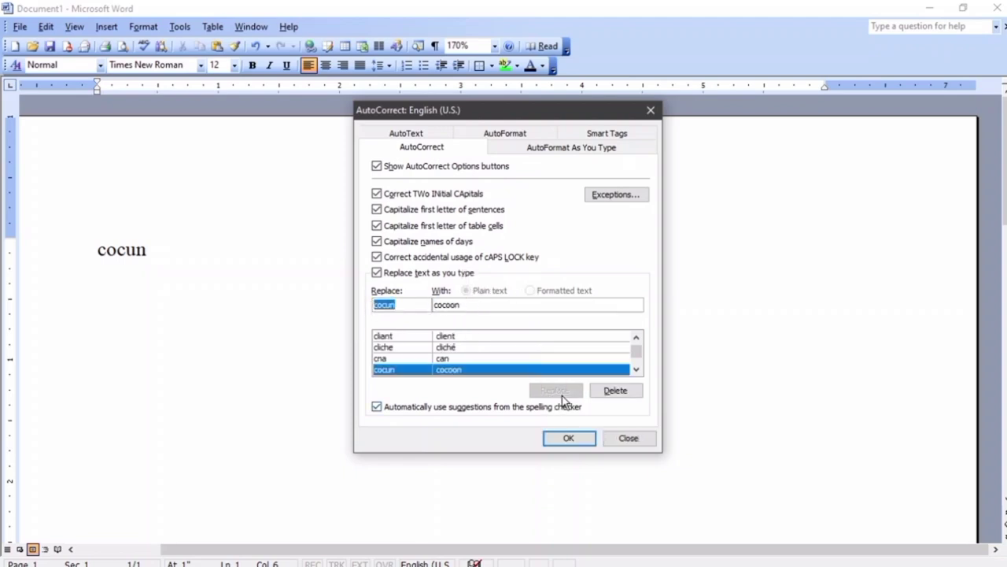
click(568, 438)
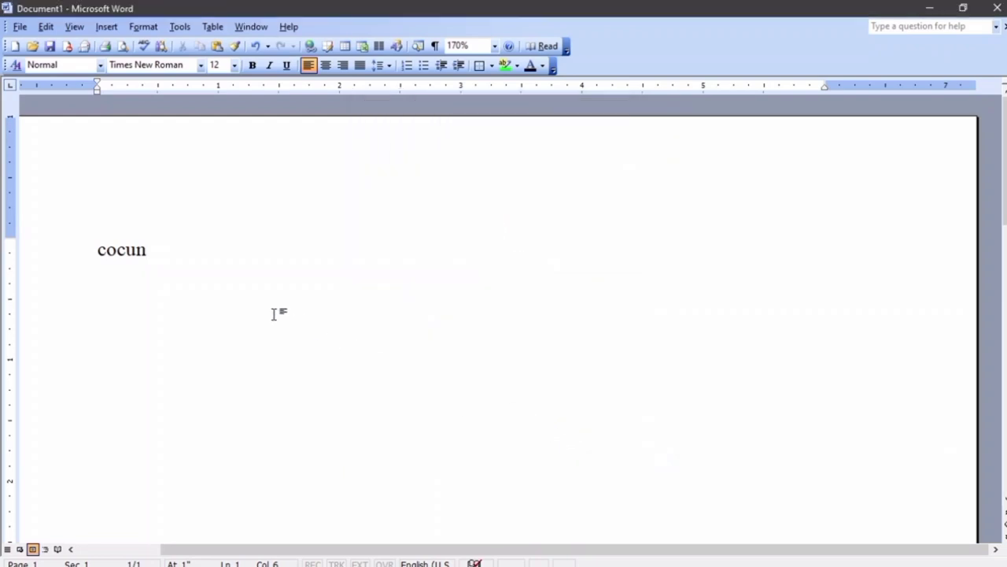
Retype cocun on the page so it autocorrects to Cocoon
drag(157, 254, 2, 262)
key(BackSpace)
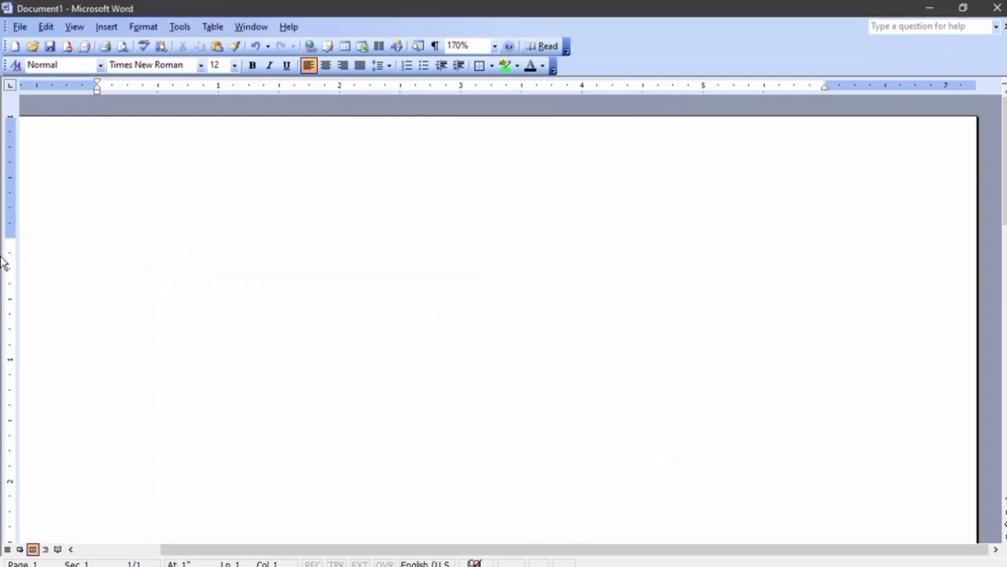
text(cocun)
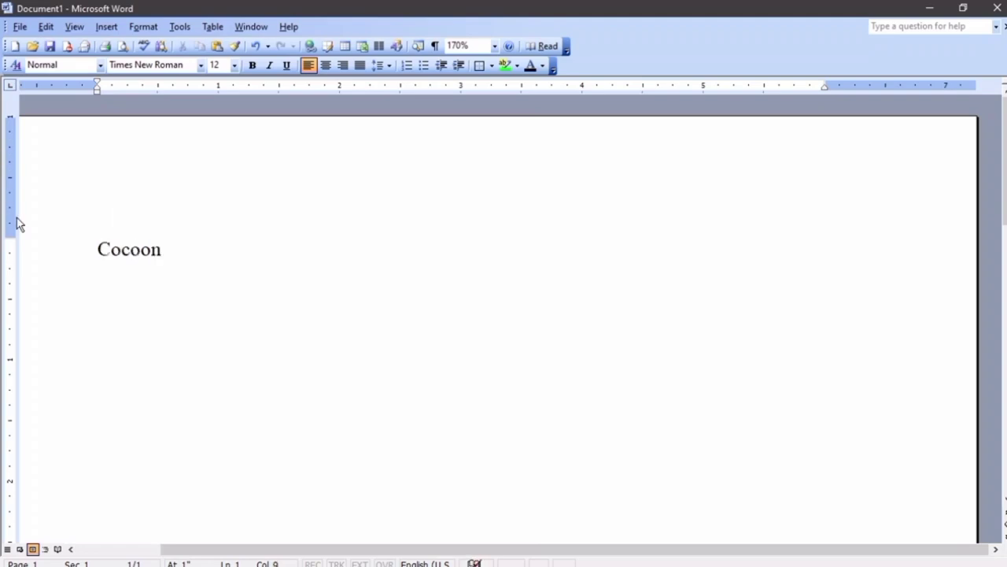
drag(94, 247, 161, 256)
Add a new line after Cocoon, then review AutoCorrect options and cancel without changes
click(203, 273)
key(Return)
click(192, 32)
click(220, 167)
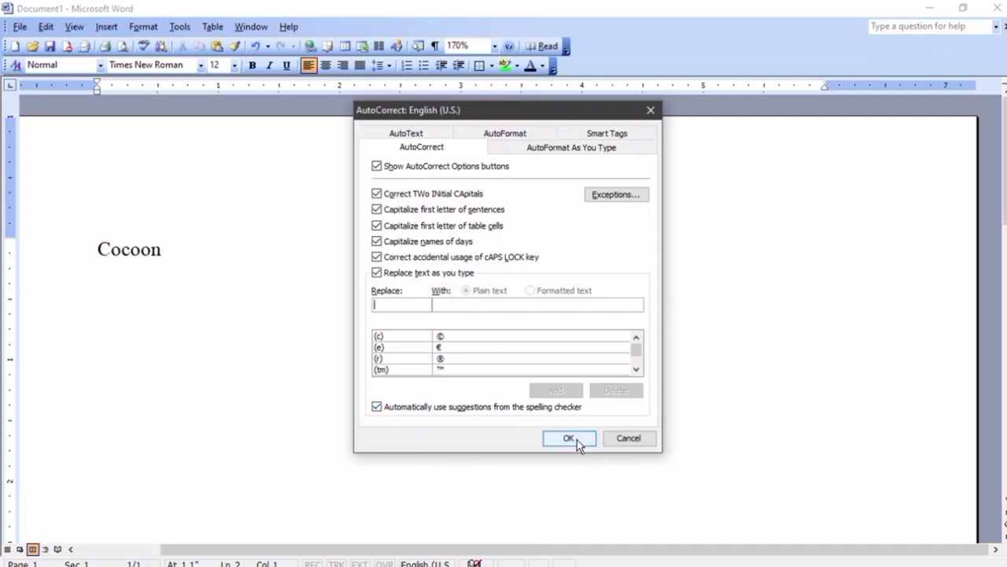
click(634, 441)
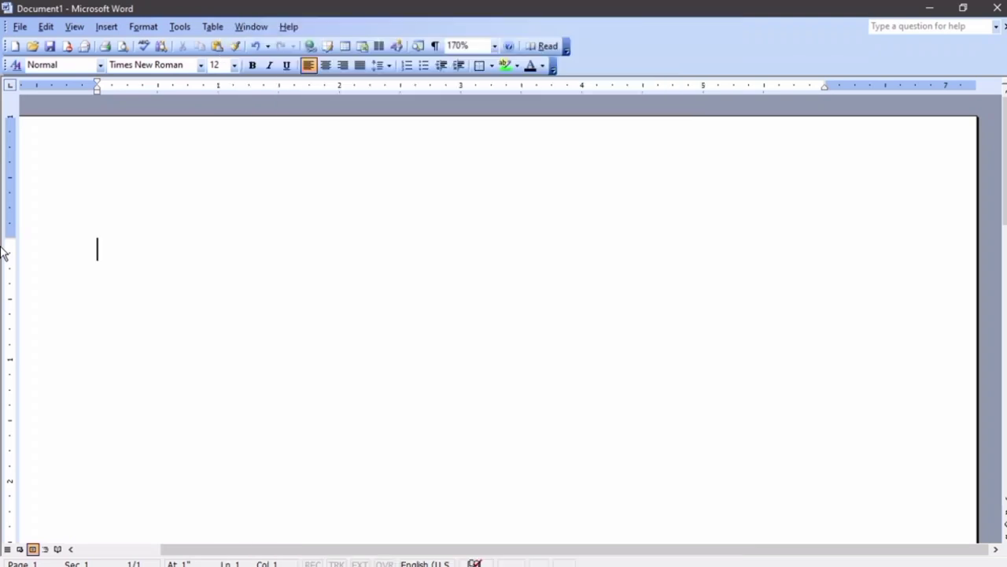
text(Jan)
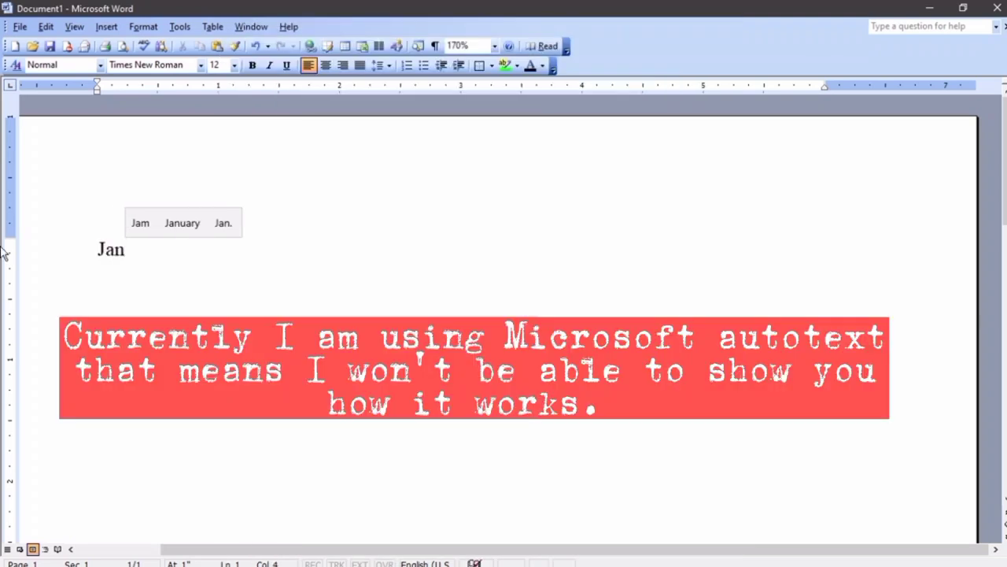
text(uar)
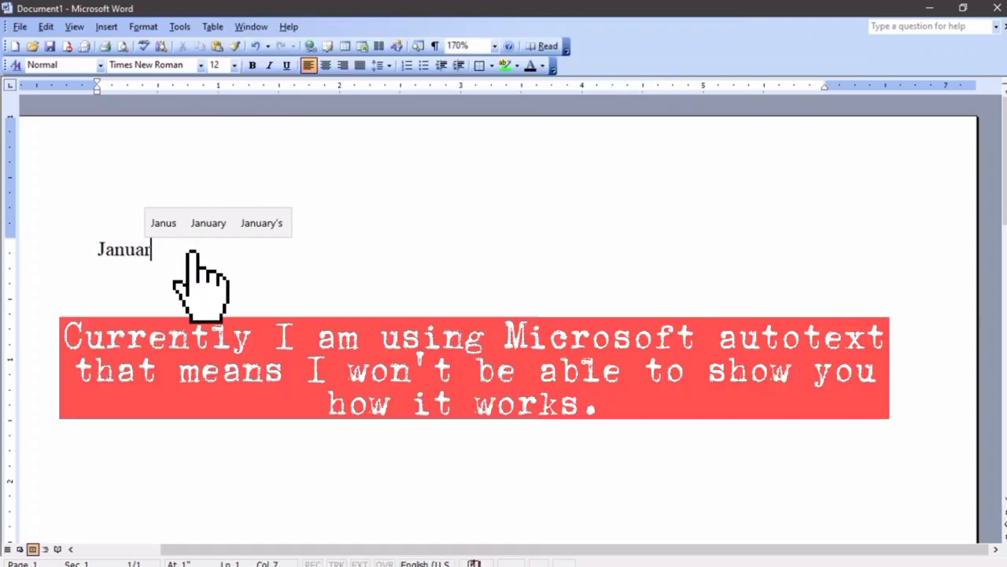
text(y)
key(BackSpace)
key(BackSpace)
key(BackSpace)
key(BackSpace)
key(BackSpace)
key(BackSpace)
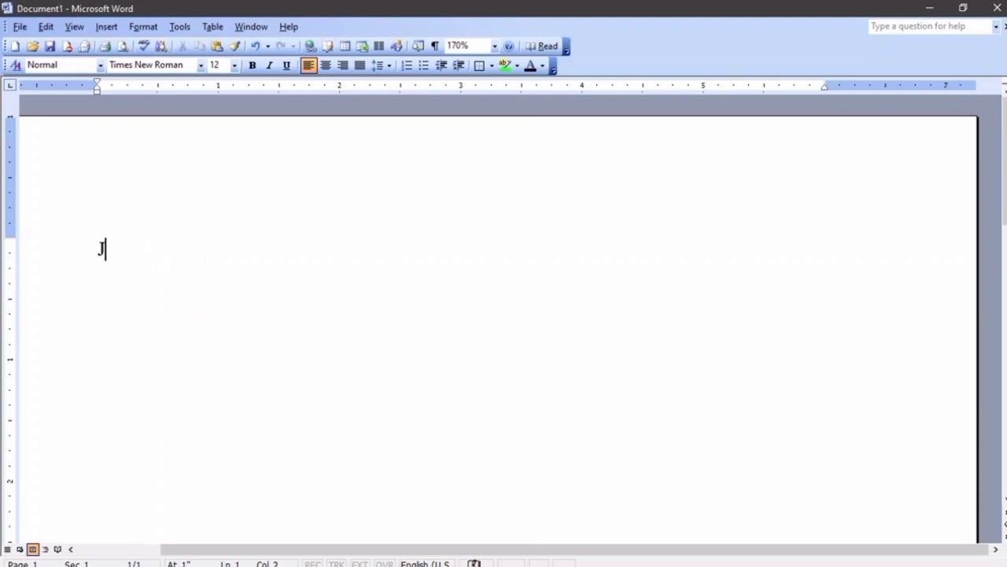
key(BackSpace)
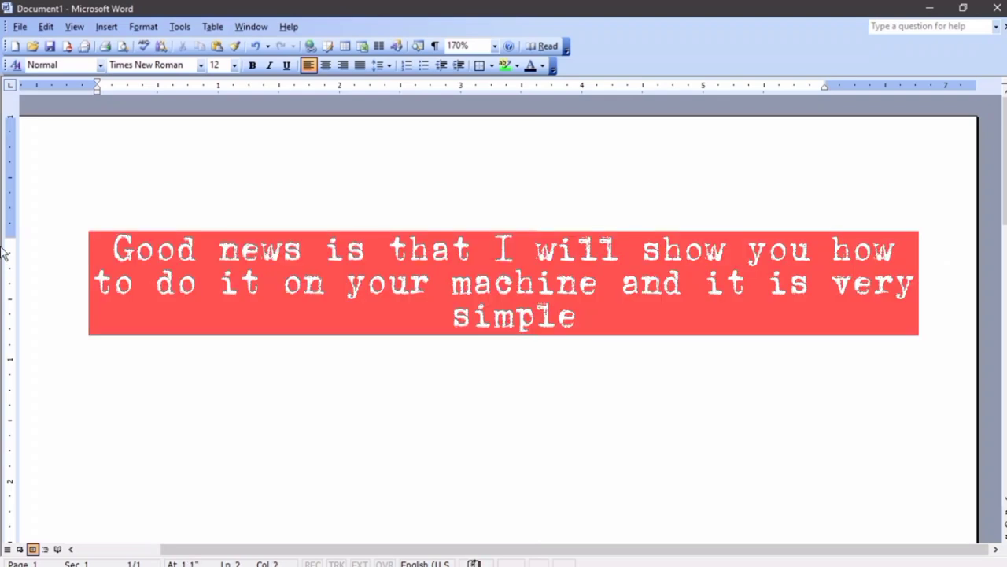
text(anua)
key(BackSpace)
key(BackSpace)
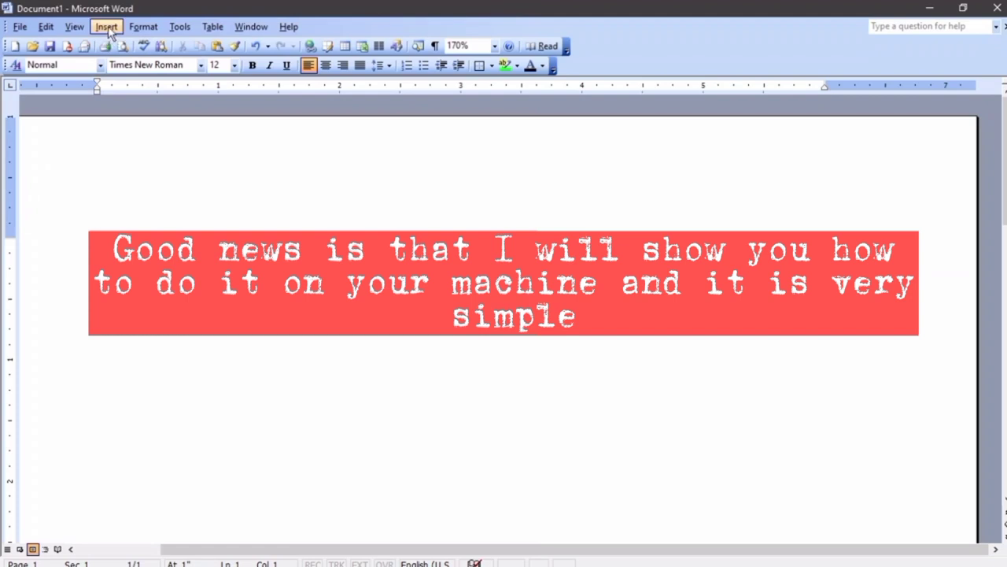
Create an AutoText entry named January via Insert > AutoText and confirm
click(107, 28)
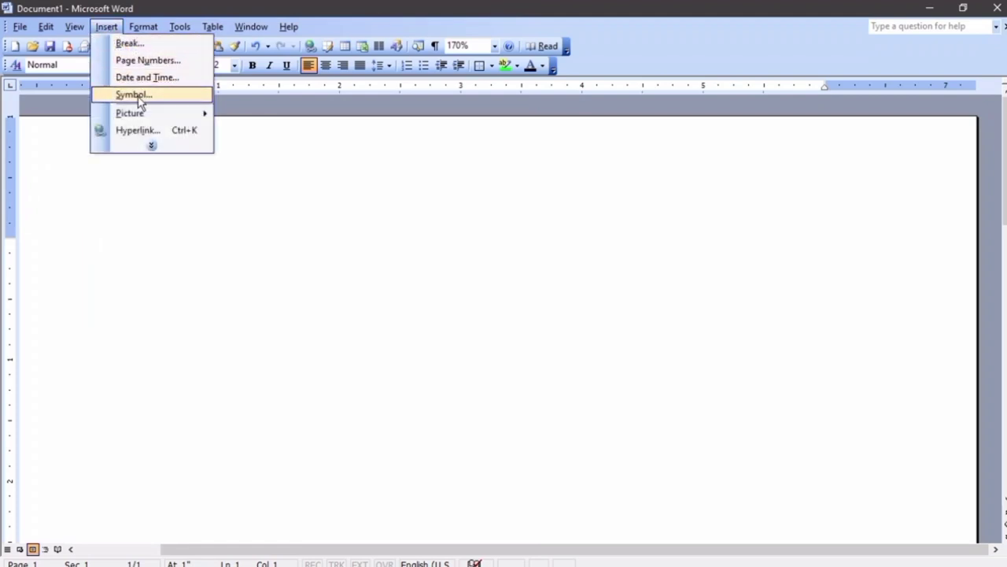
click(151, 146)
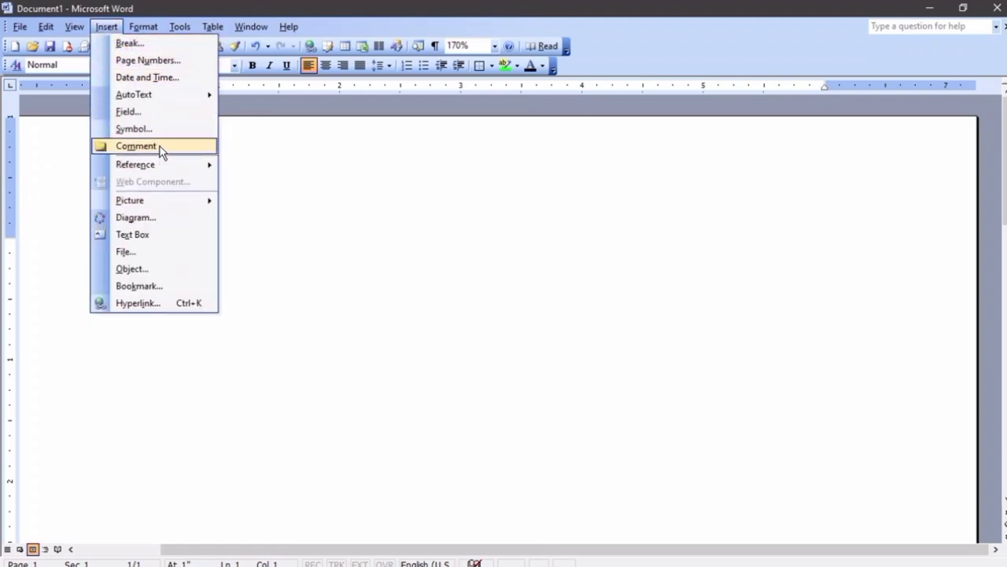
mouse_move(162, 95)
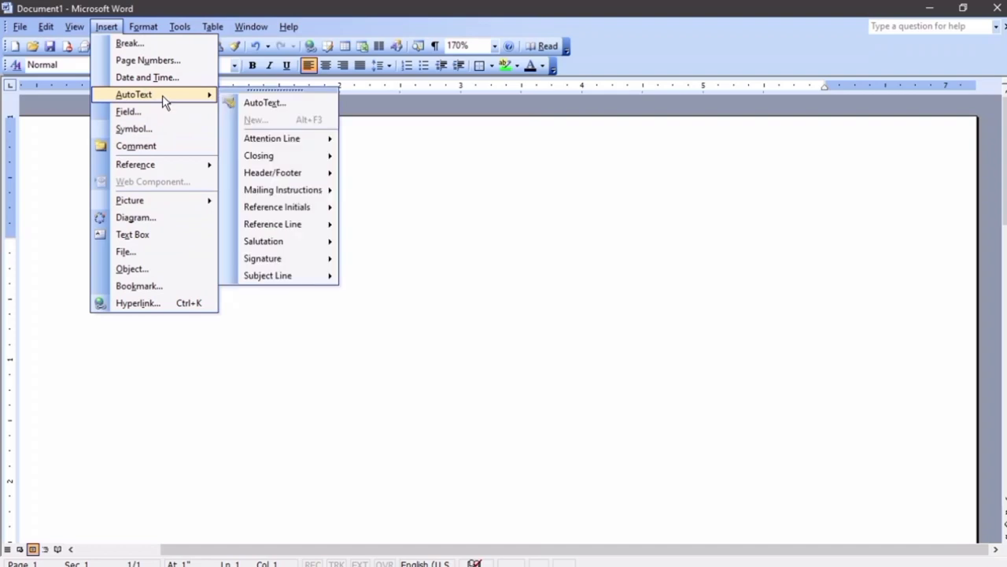
click(295, 103)
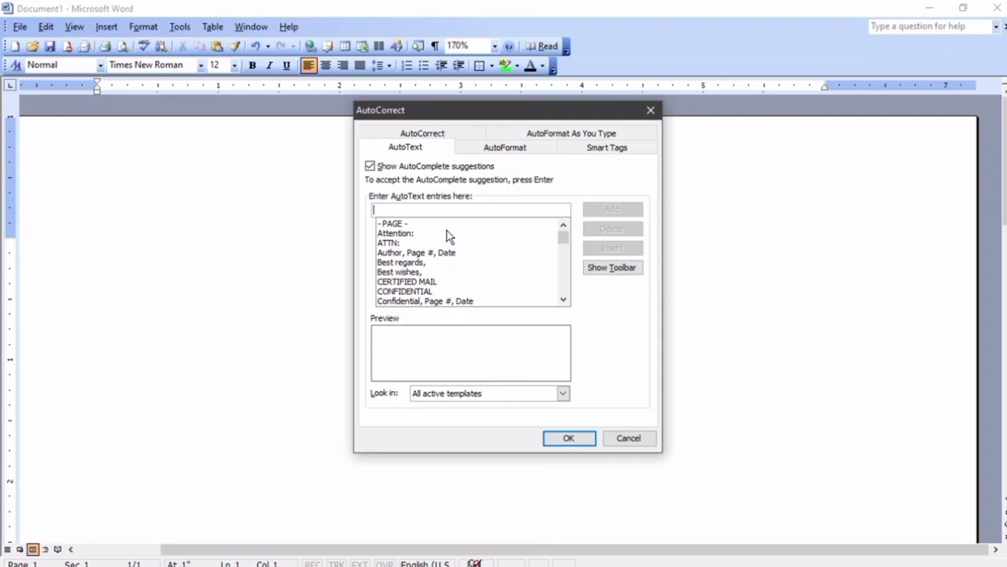
text(Januar)
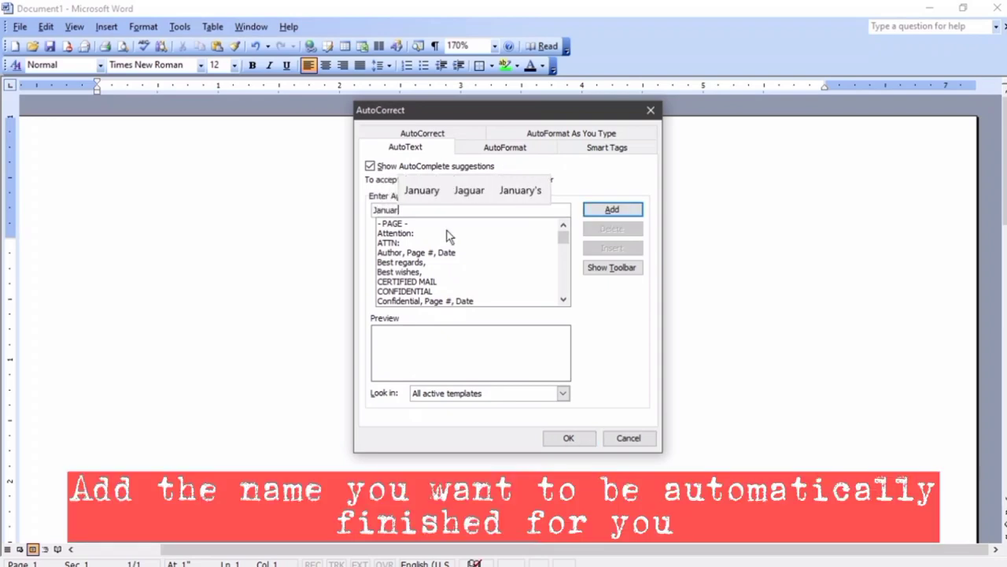
text(y)
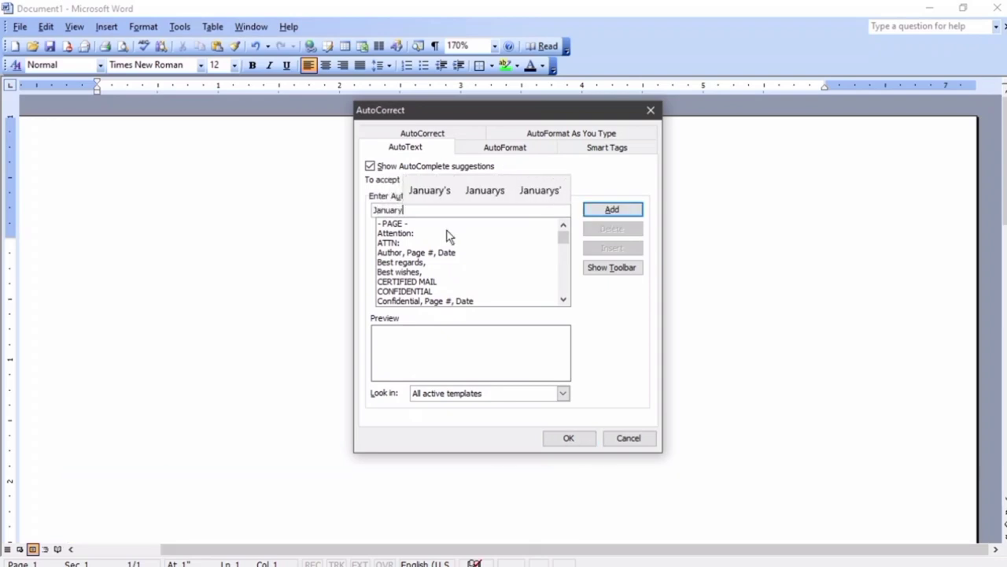
click(612, 212)
click(568, 437)
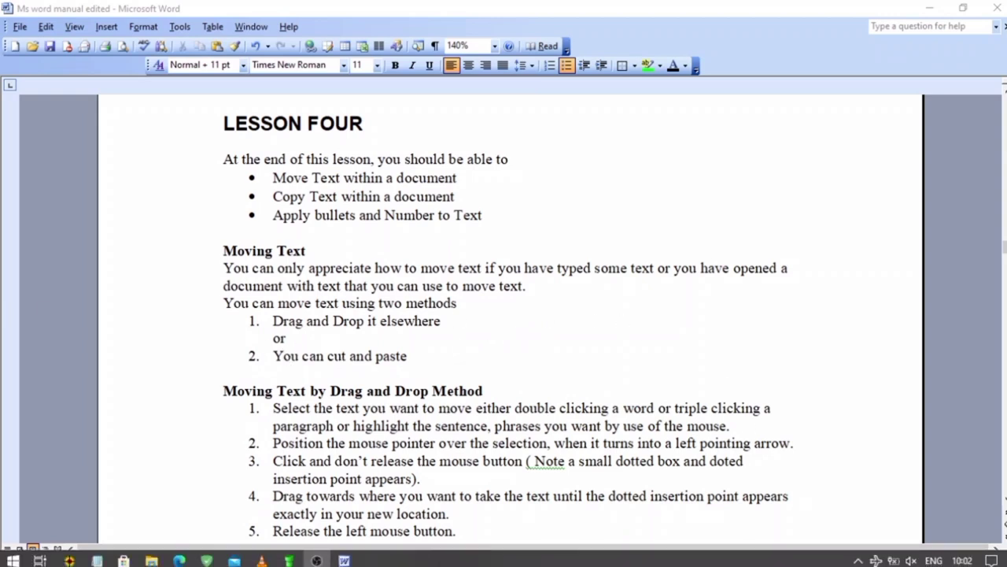
Copy the Lesson Four objectives line and its three bullets from the manual document
mouse_move(362, 560)
click(394, 499)
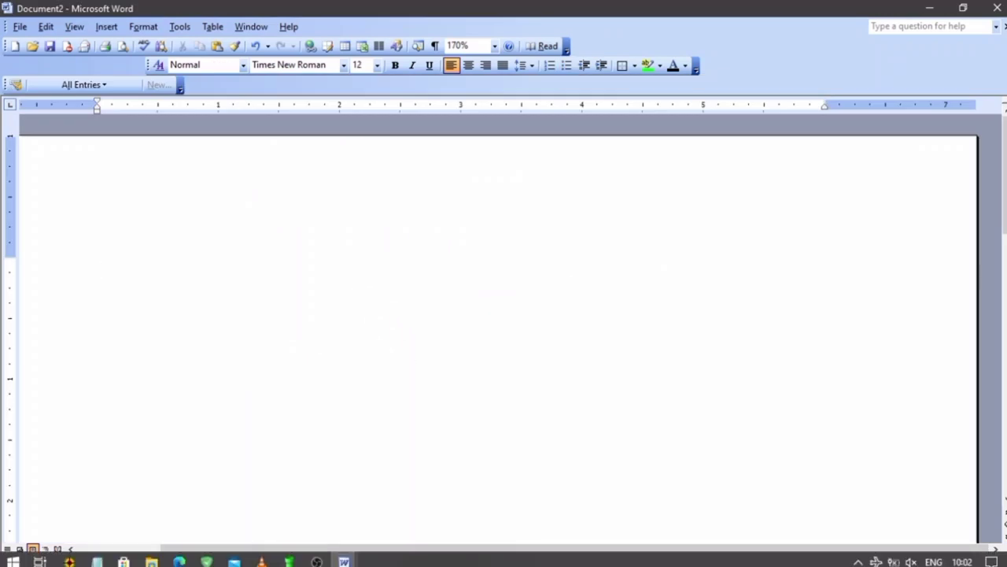
mouse_move(344, 560)
click(303, 533)
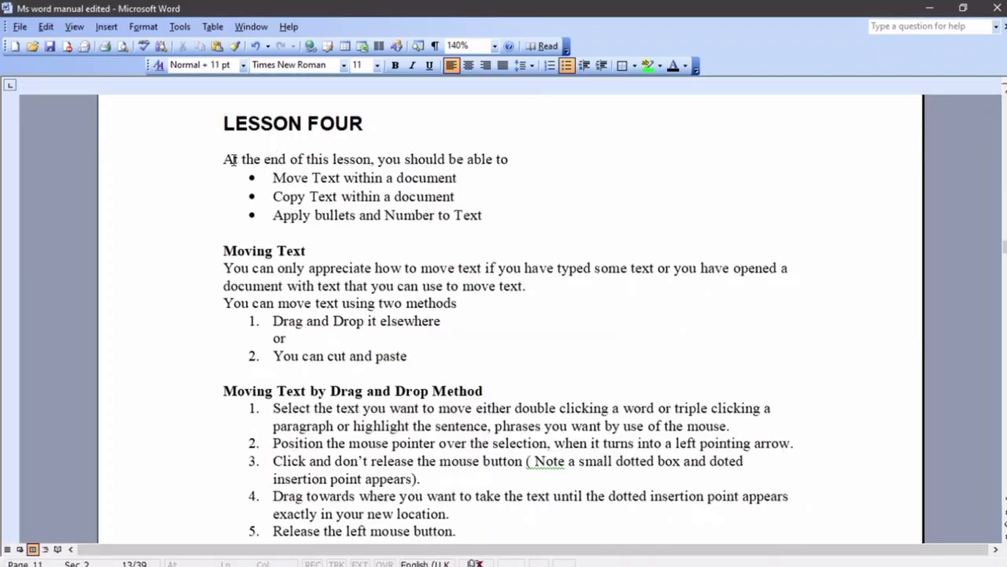
drag(225, 159, 481, 206)
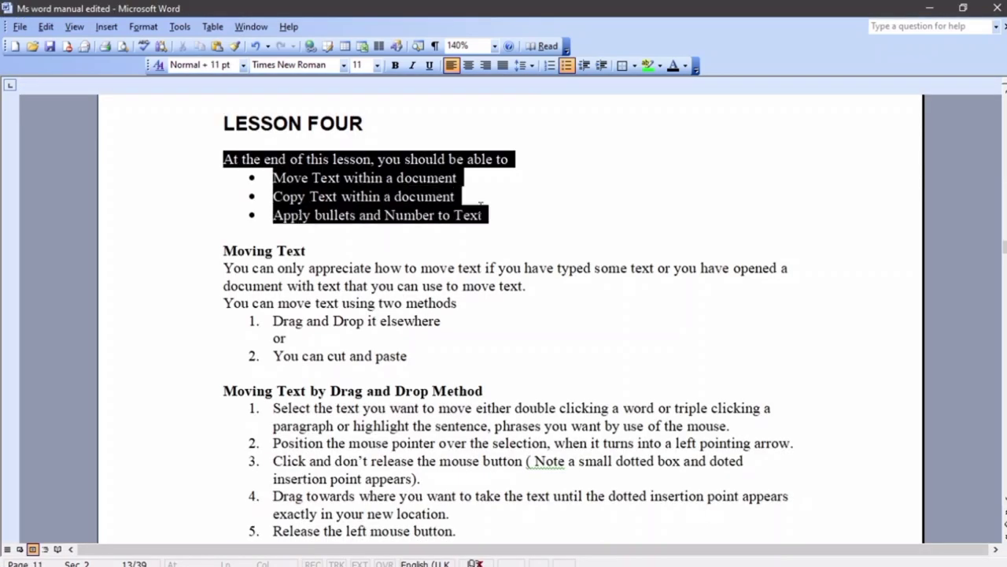
right_click(378, 185)
click(423, 211)
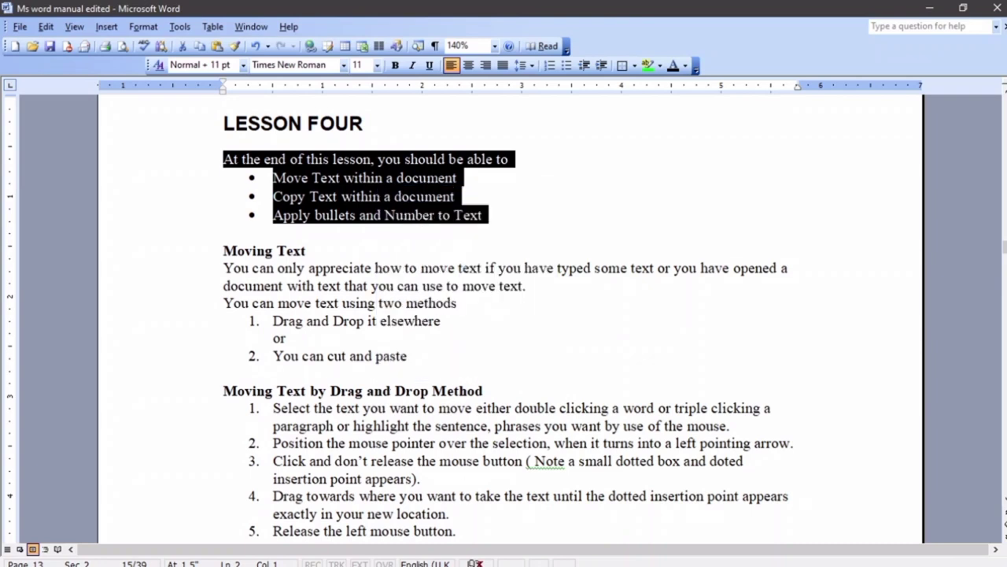
Paste the objectives and bullets into Document2 and select the pasted text
mouse_move(344, 560)
click(374, 530)
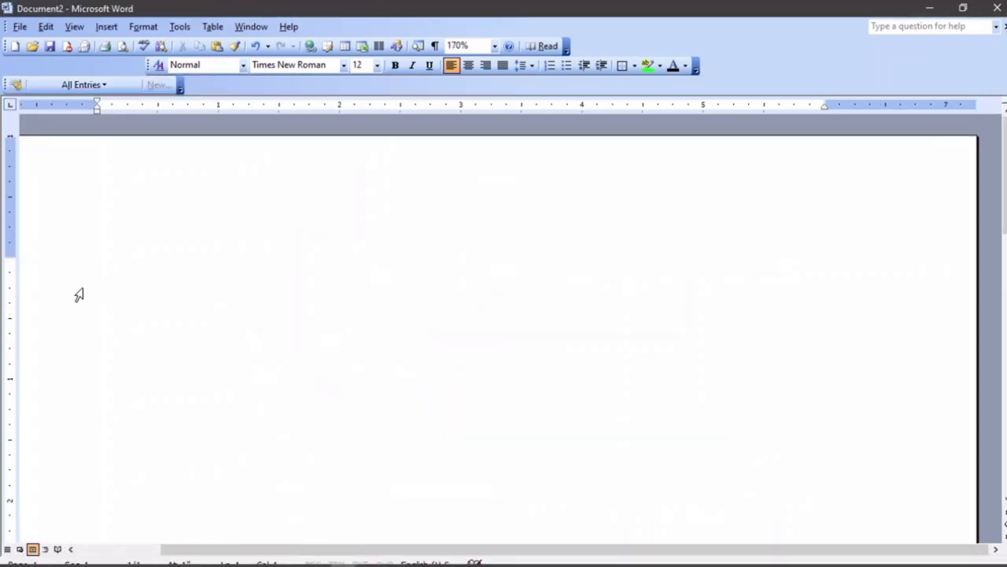
right_click(102, 269)
click(133, 312)
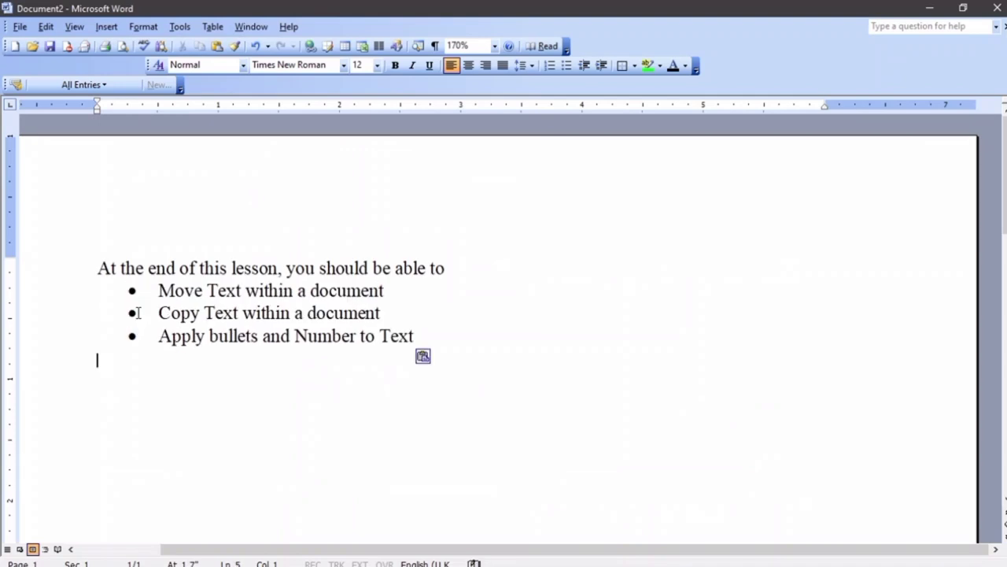
ctrl+scroll(234, 323, down, 2)
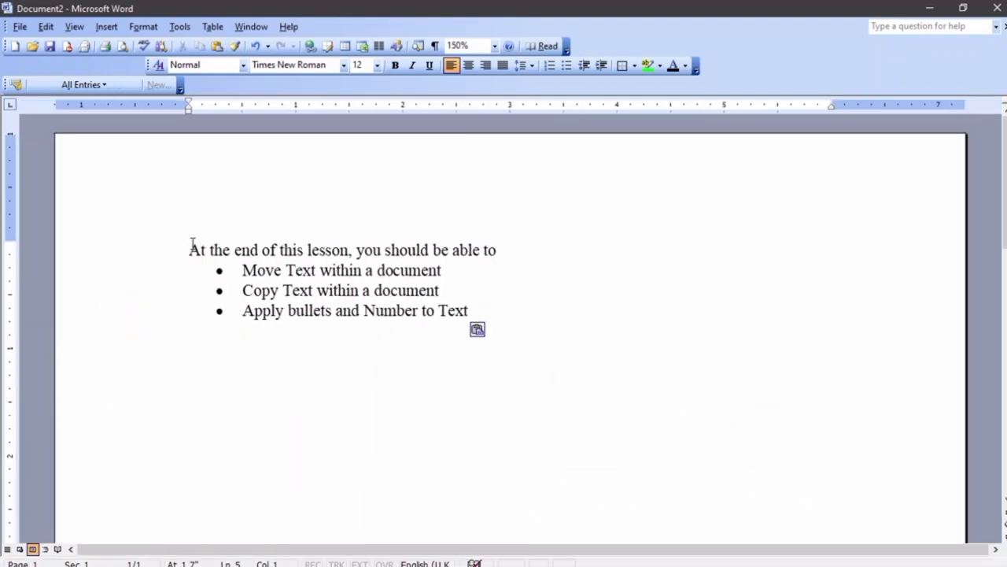
drag(193, 244, 462, 307)
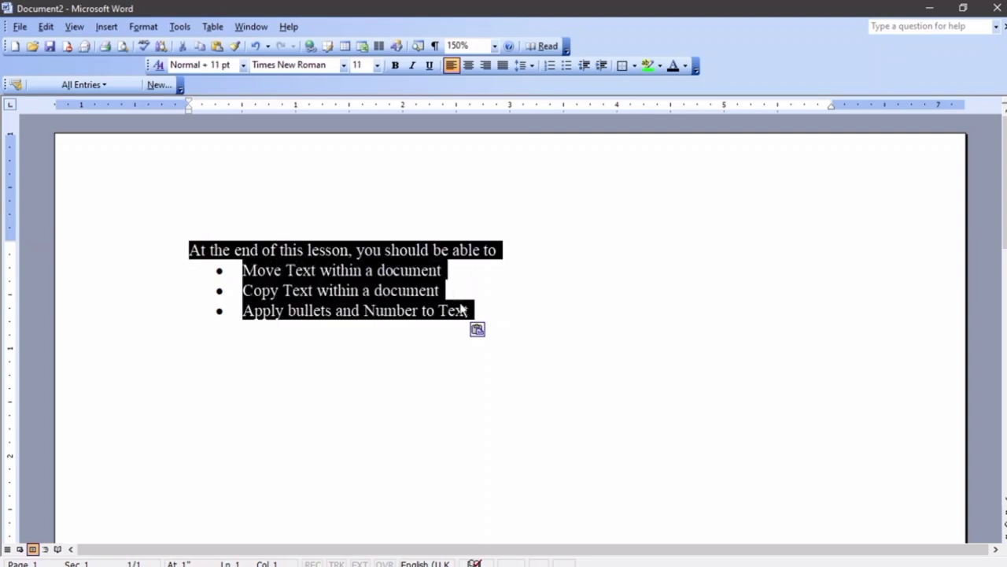
Copy the selected objectives and paste a second copy on the empty line below the list
click(45, 26)
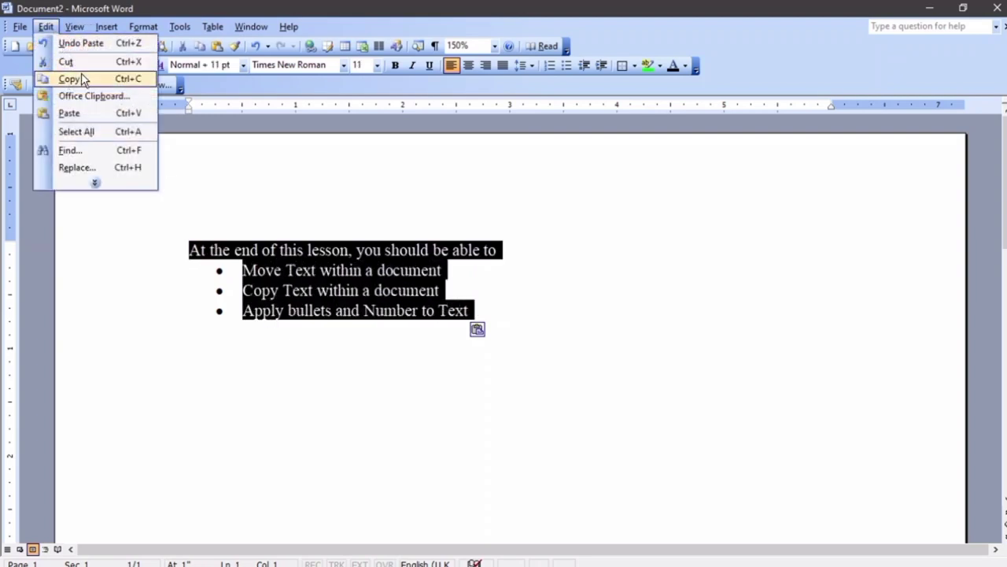
click(81, 79)
scroll(340, 352, down, 2)
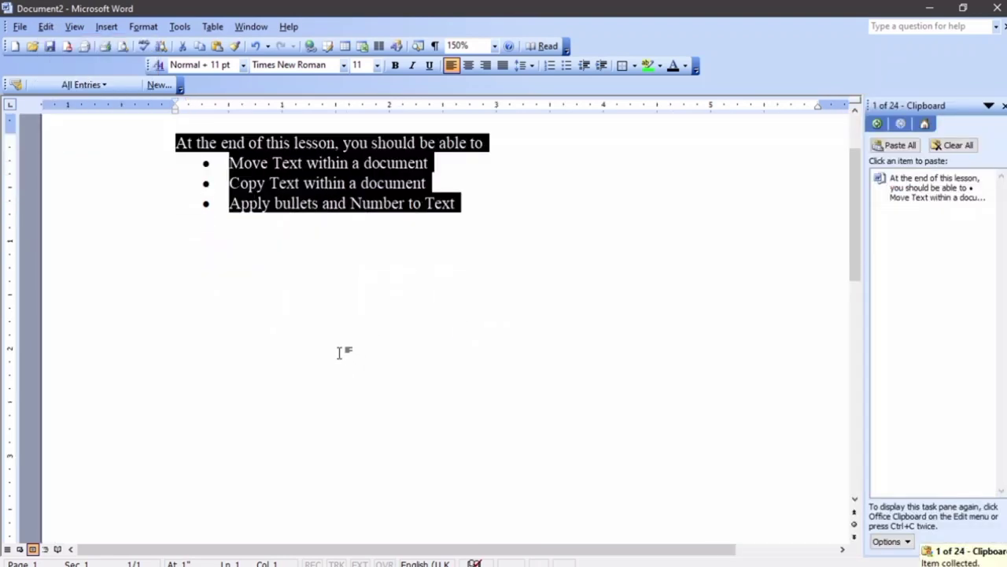
double_click(177, 297)
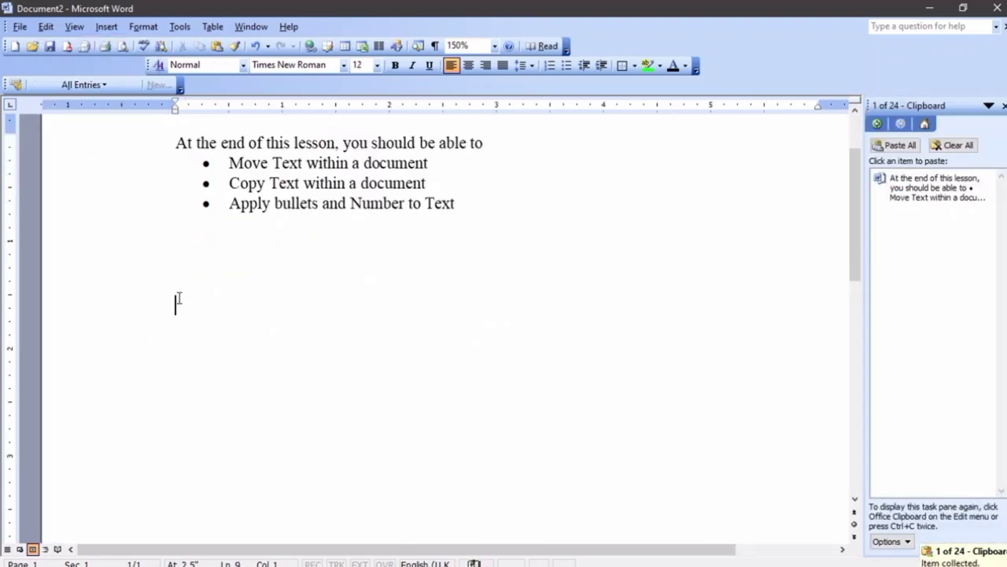
scroll(195, 303, up, 3)
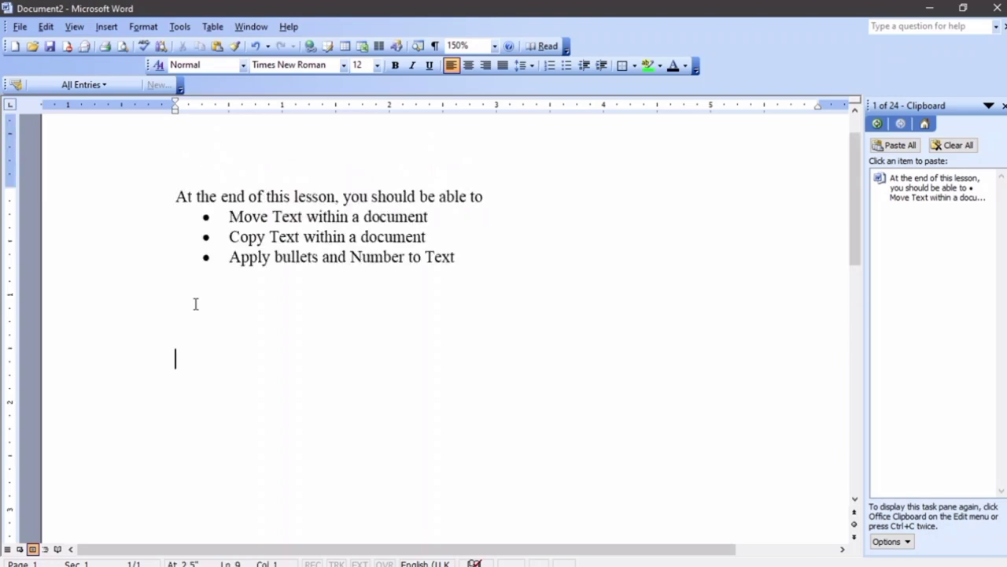
scroll(195, 304, down, 8)
key(Up)
key(Up)
key(Up)
key(Up)
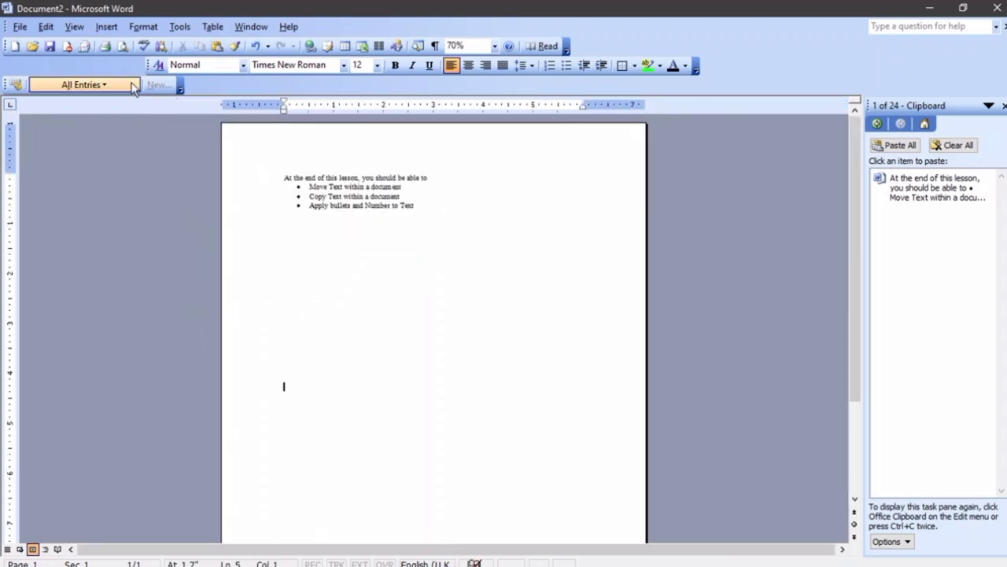
click(45, 28)
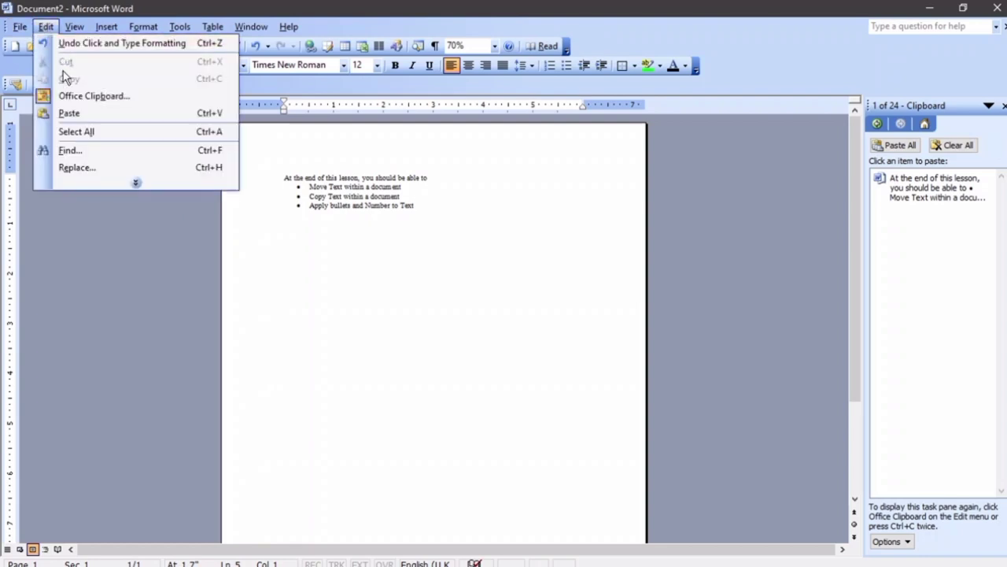
click(68, 113)
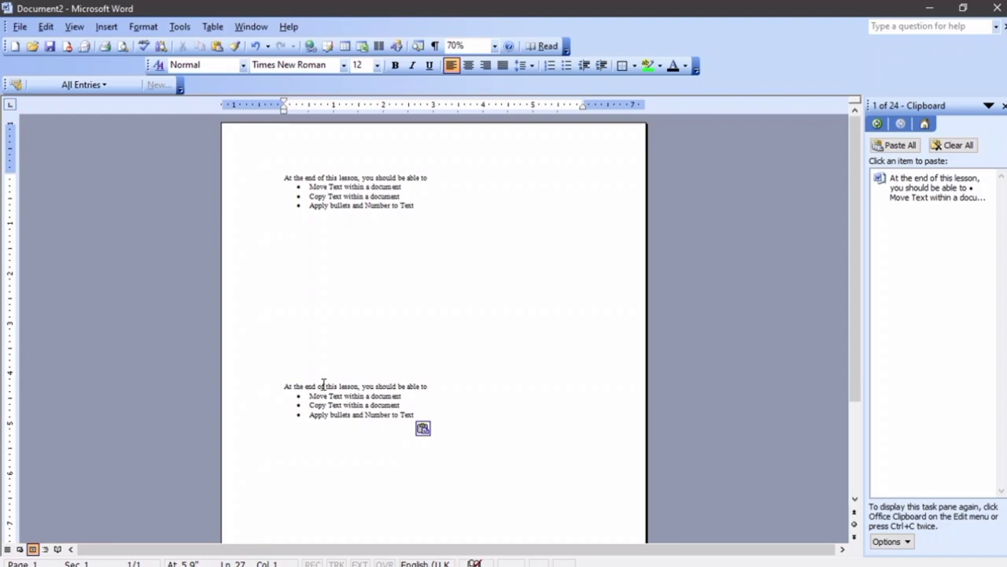
Insert a page break after the lists and paste the lesson text onto page 2
scroll(324, 384, down, 3)
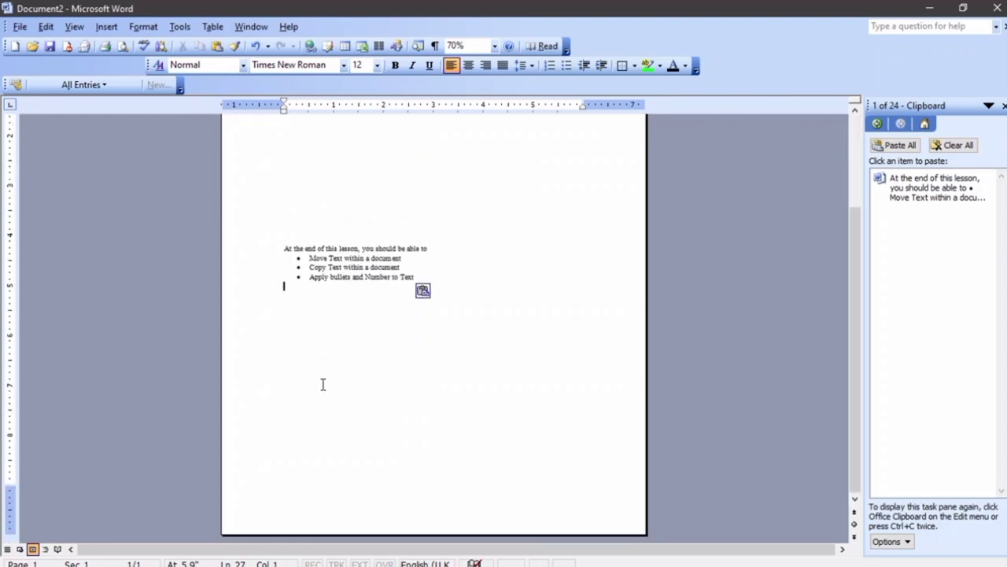
key(ctrl+Return)
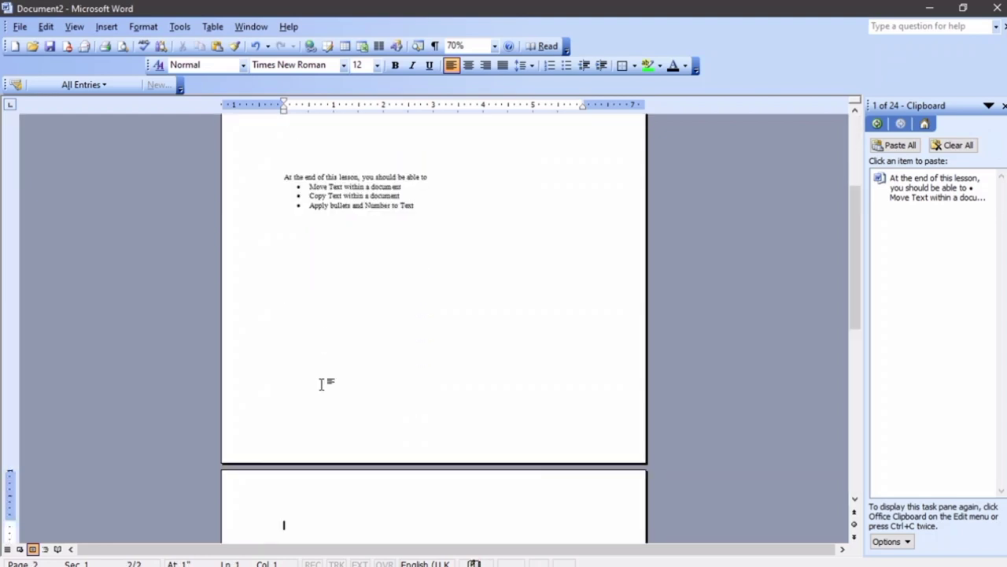
scroll(321, 383, down, 5)
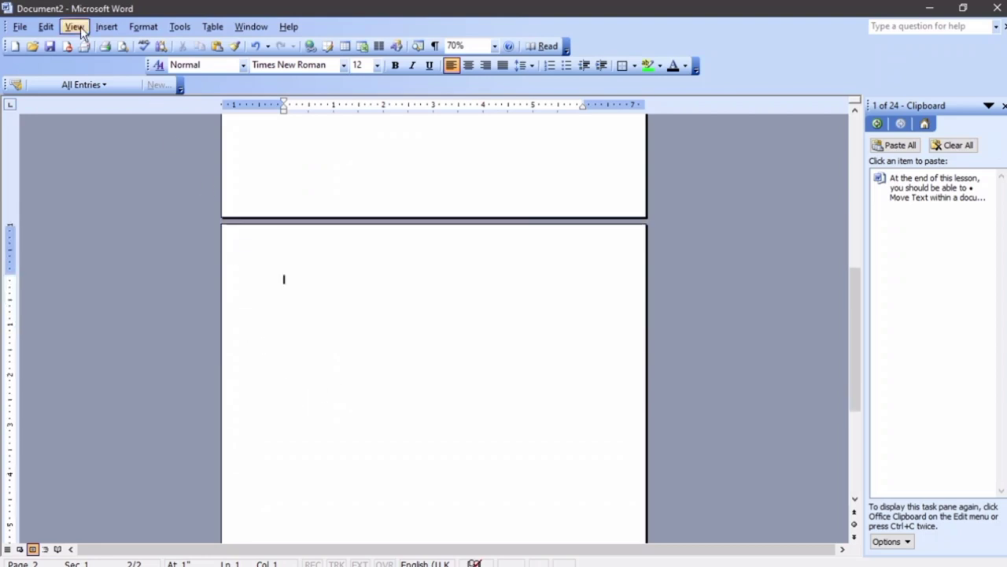
click(48, 28)
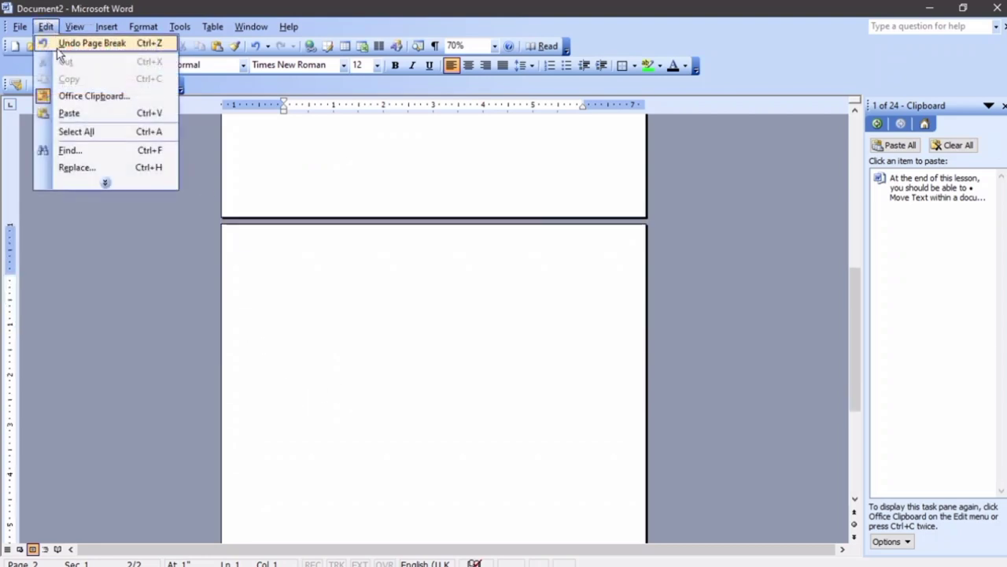
click(74, 112)
scroll(198, 118, up, 10)
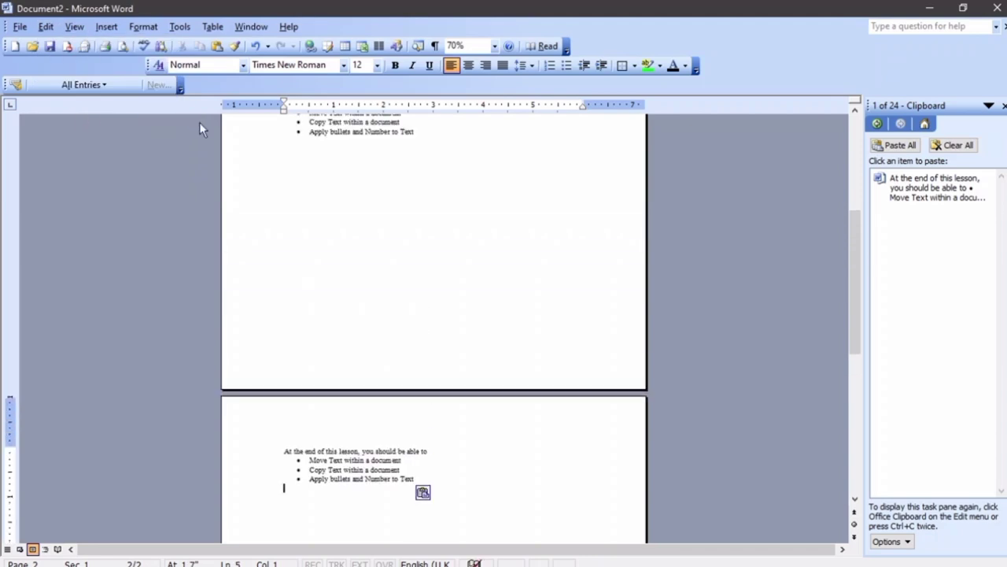
scroll(198, 122, down, 10)
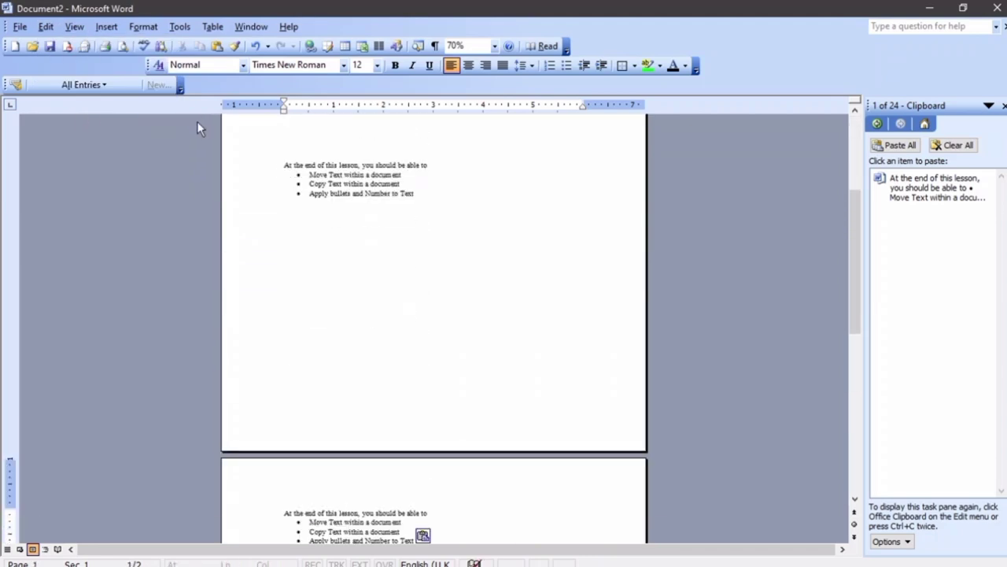
scroll(197, 124, up, 10)
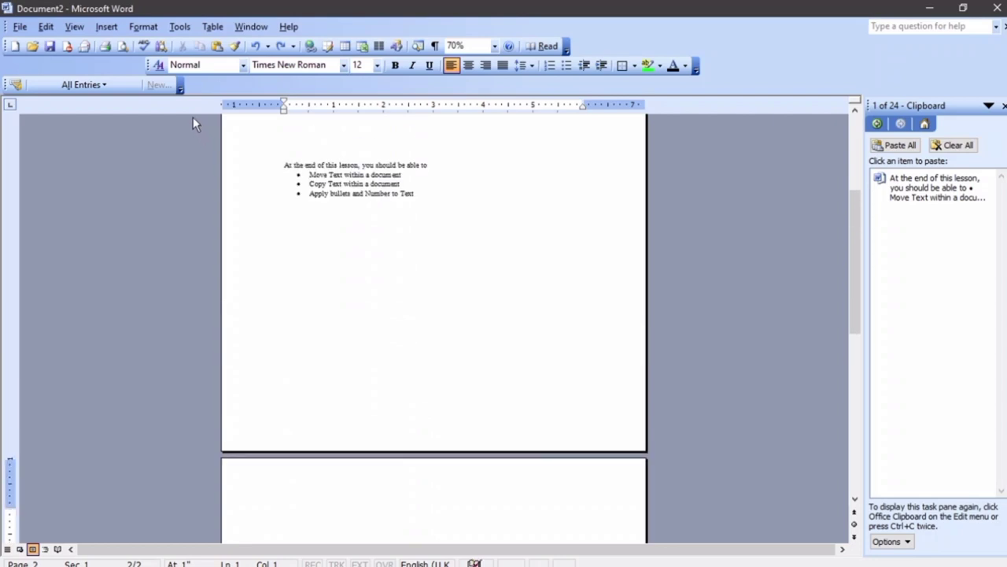
Copy the top lesson intro and bullets, paste them onto page 2, then undo
drag(420, 211, 263, 171)
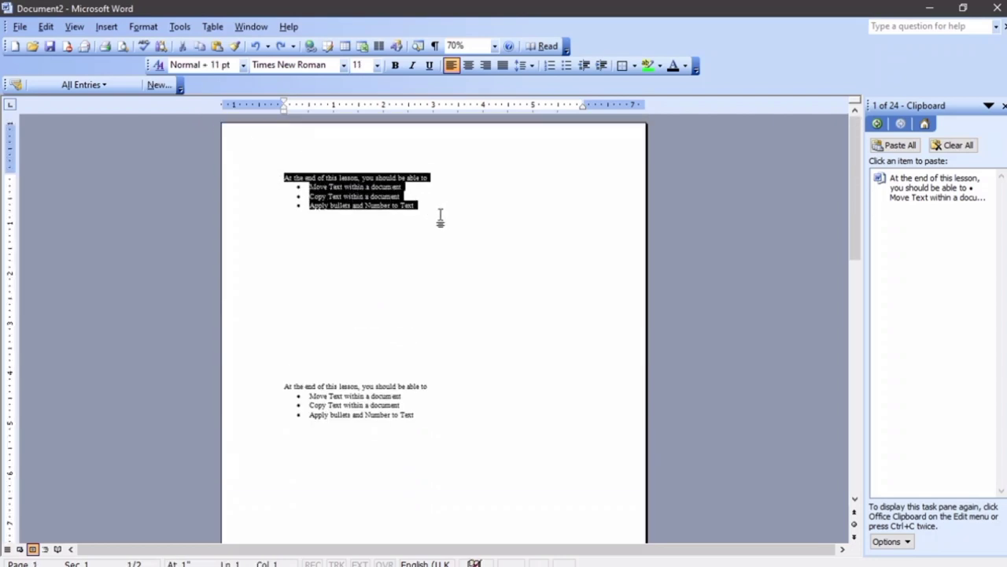
right_click(356, 186)
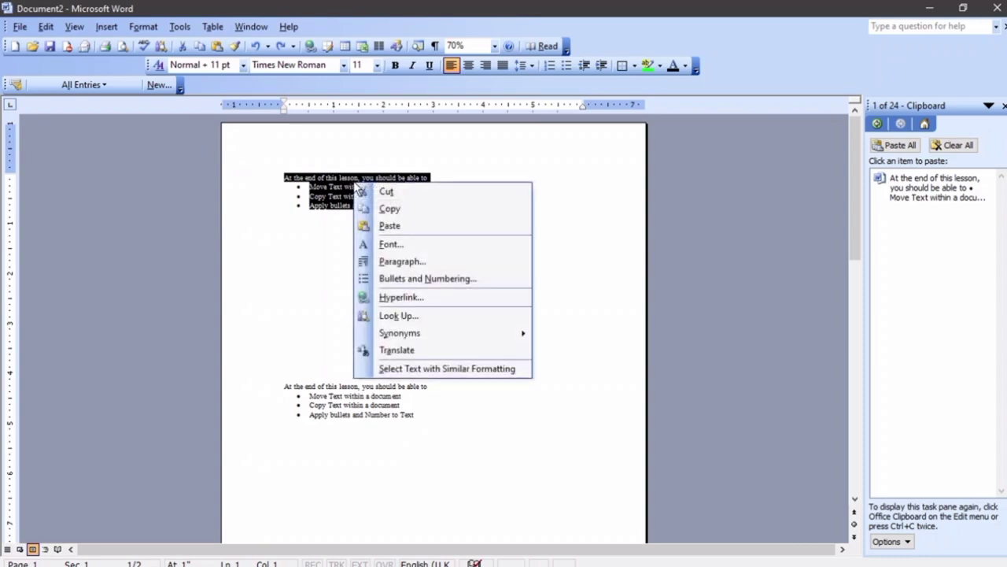
click(387, 209)
scroll(344, 236, down, 6)
right_click(285, 355)
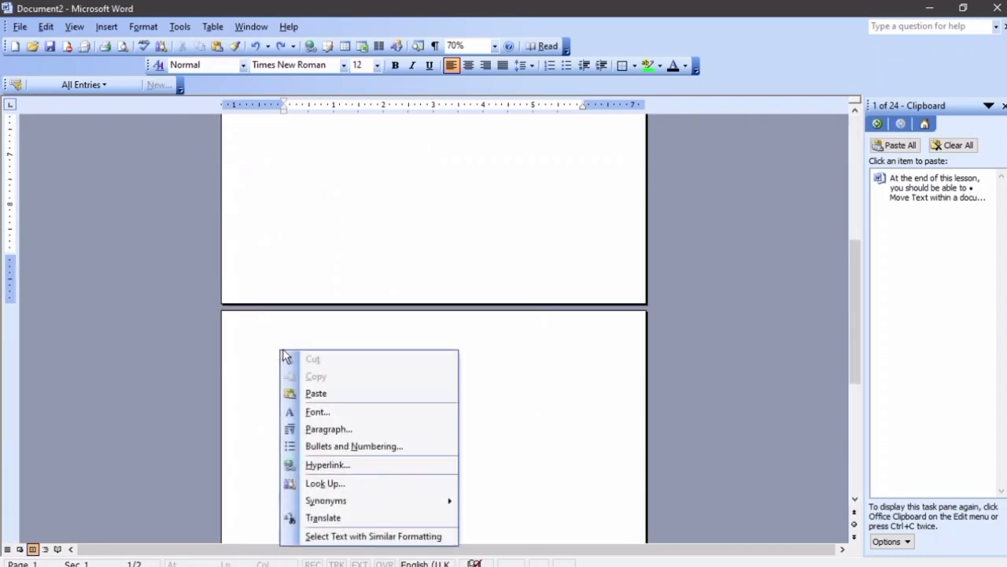
click(316, 393)
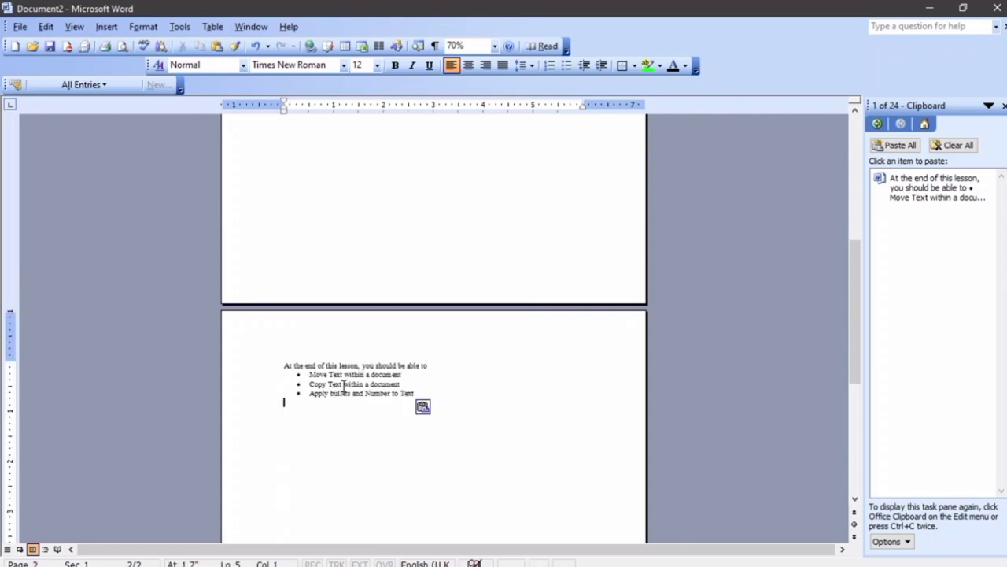
key(ctrl+z)
Reselect the top copy of the lesson intro and its three bullets
scroll(307, 336, up, 5)
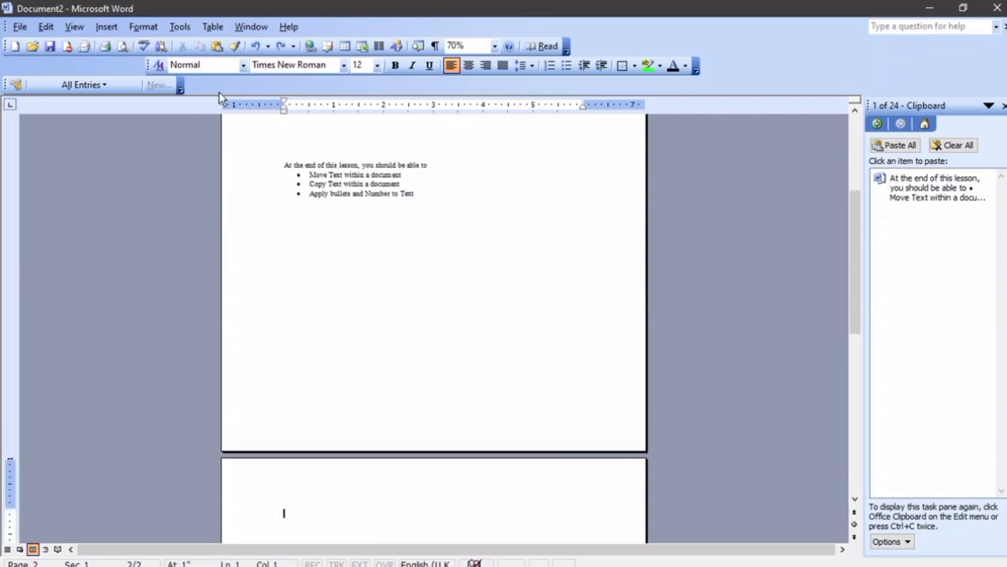
scroll(310, 183, up, 5)
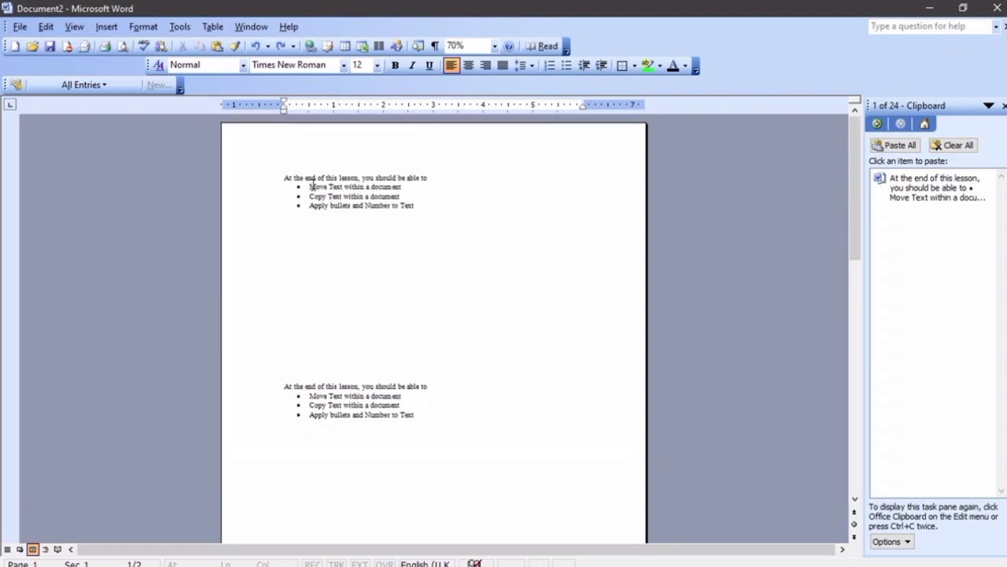
drag(425, 217, 237, 174)
drag(422, 209, 250, 168)
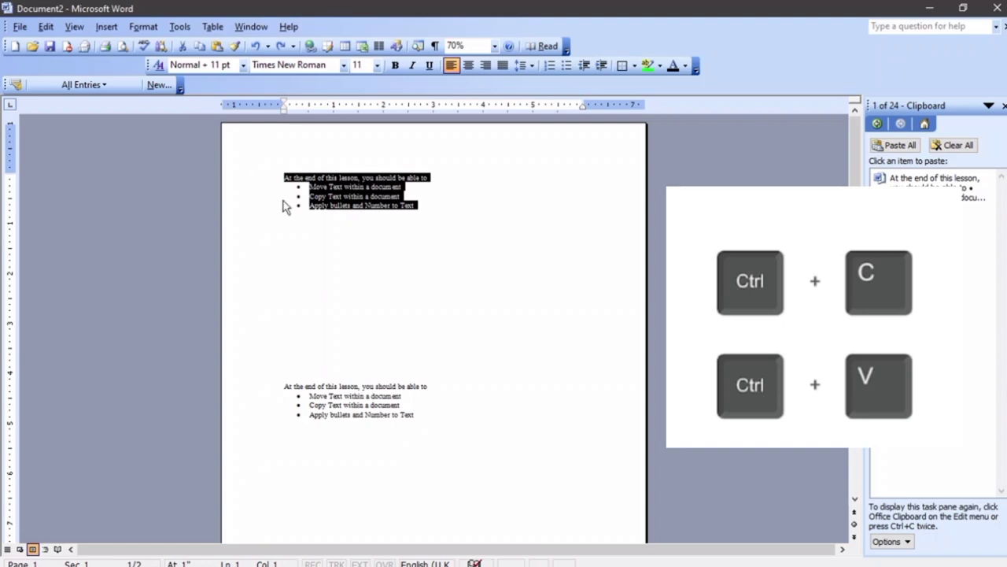
Paste the copied lesson text at the top of page 2
scroll(291, 209, down, 10)
click(314, 267)
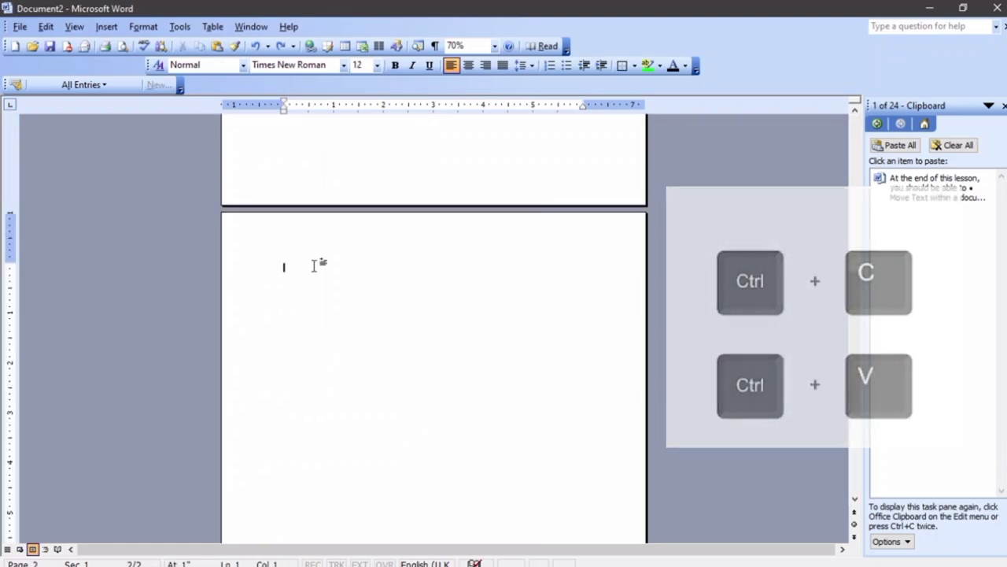
key(ctrl+v)
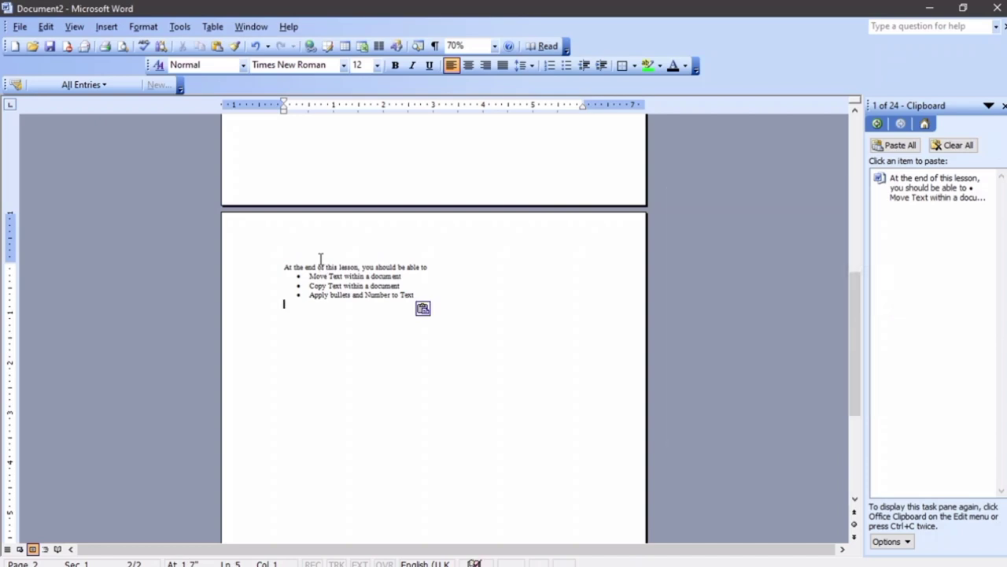
scroll(327, 260, up, 3)
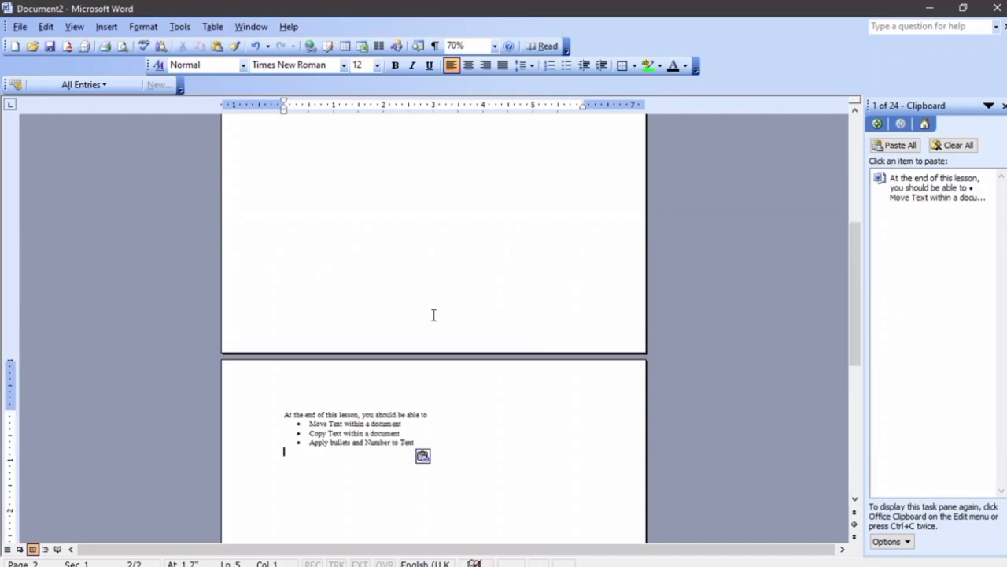
scroll(454, 382, up, 1)
Replace the whole document with a single copy of the lesson text and select it
key(ctrl+a)
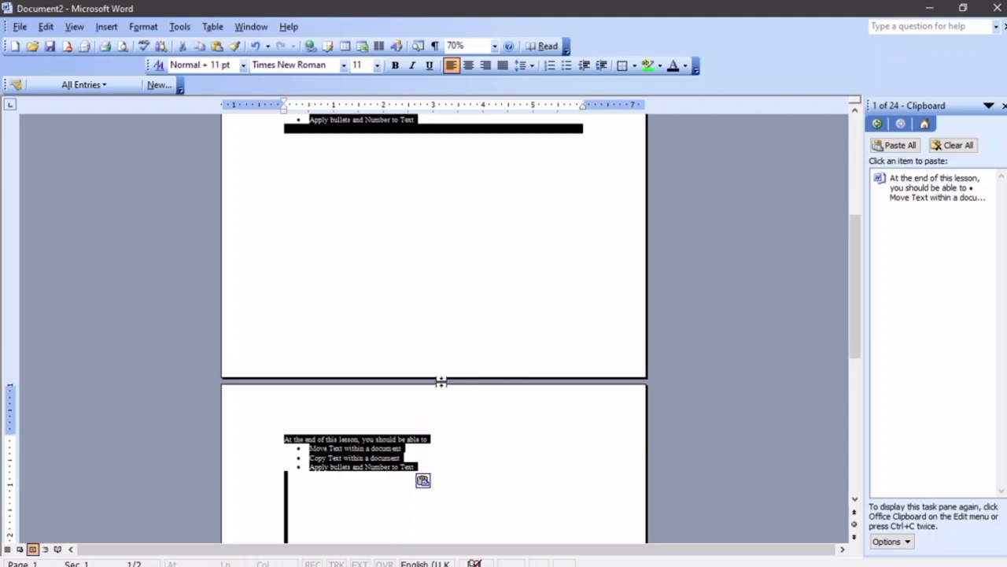
click(440, 382)
key(ctrl+v)
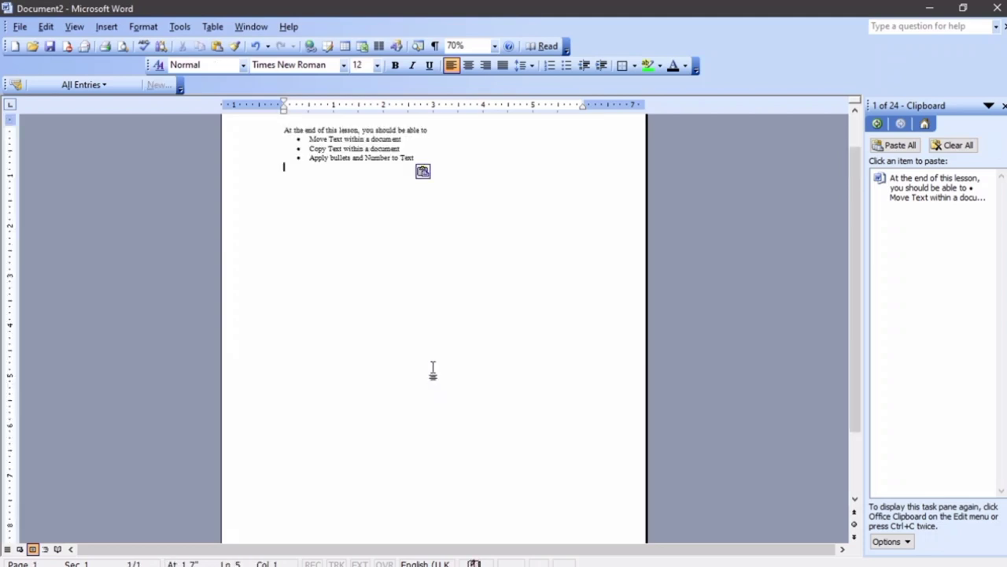
ctrl+scroll(374, 276, up, 4)
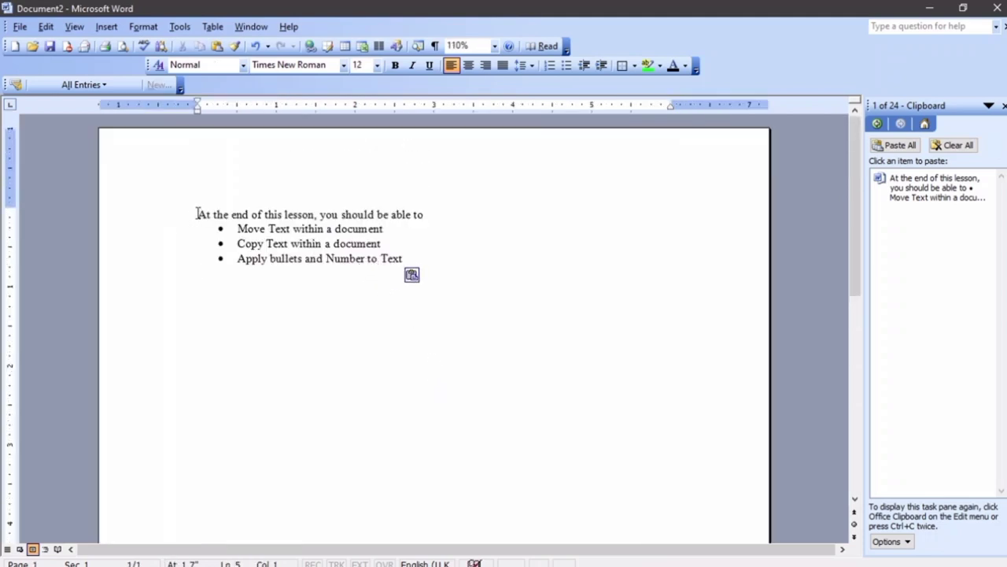
drag(198, 214, 397, 259)
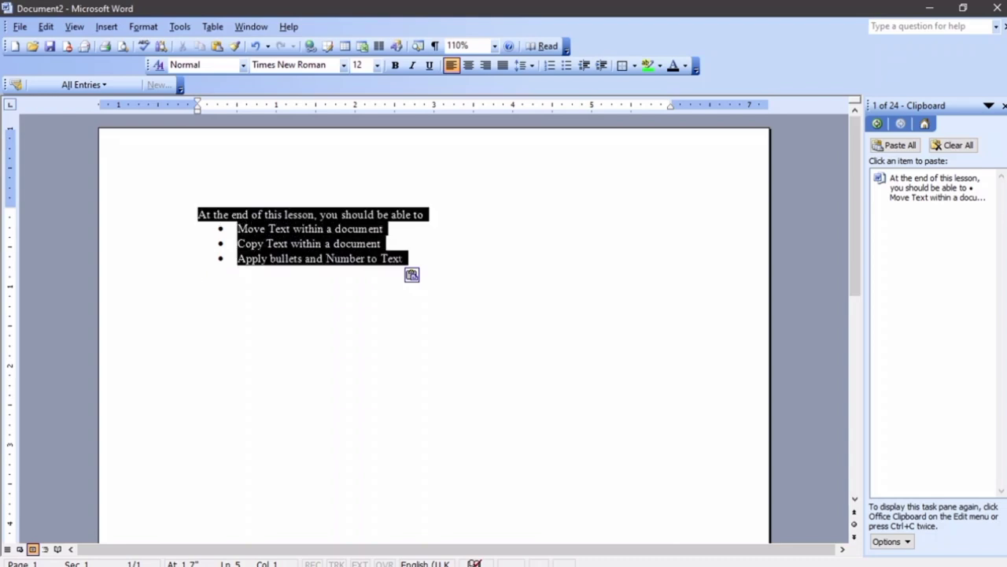
Cut the lesson text and insert a page break to create a second page
click(46, 26)
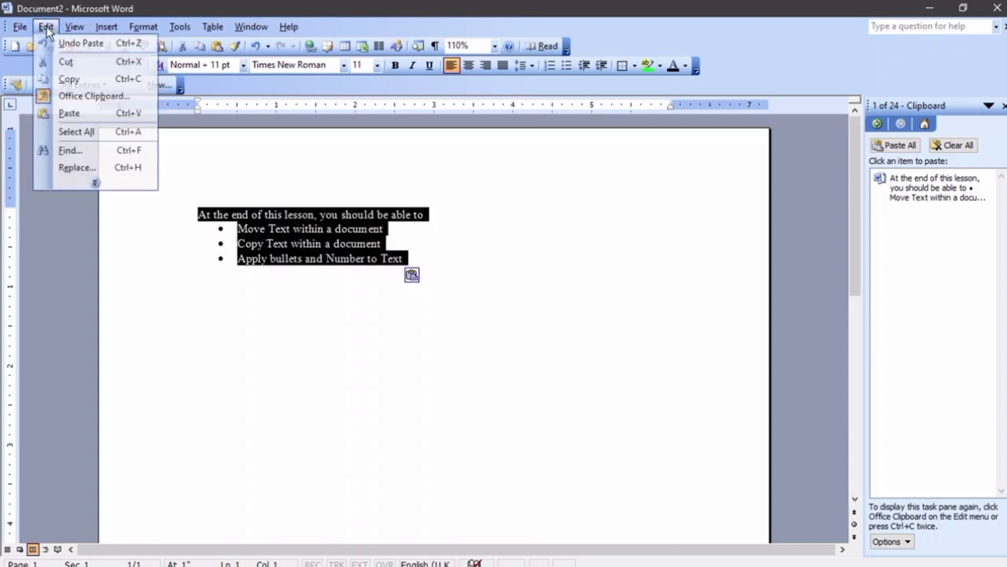
click(66, 61)
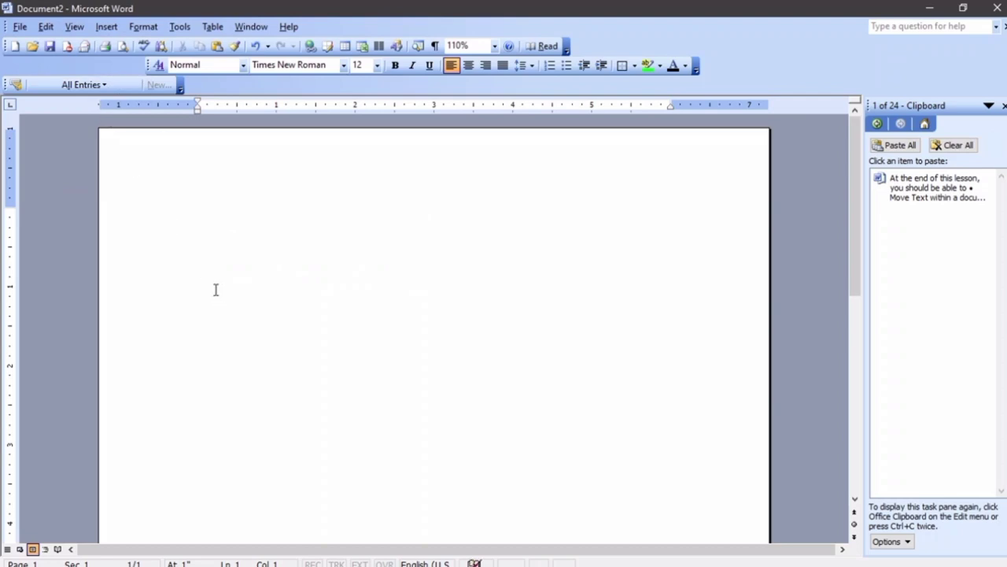
ctrl+scroll(209, 284, down, 6)
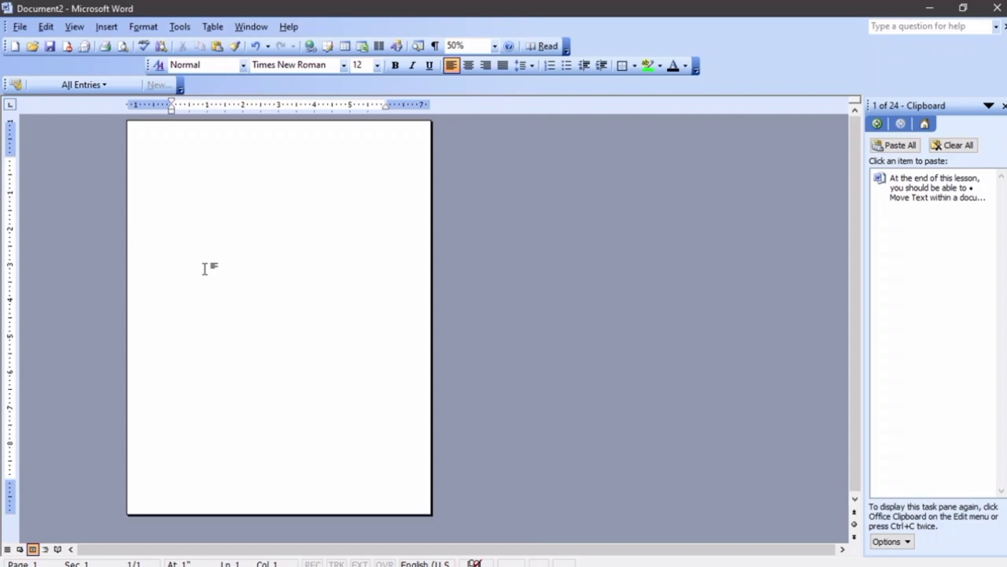
key(ctrl+Return)
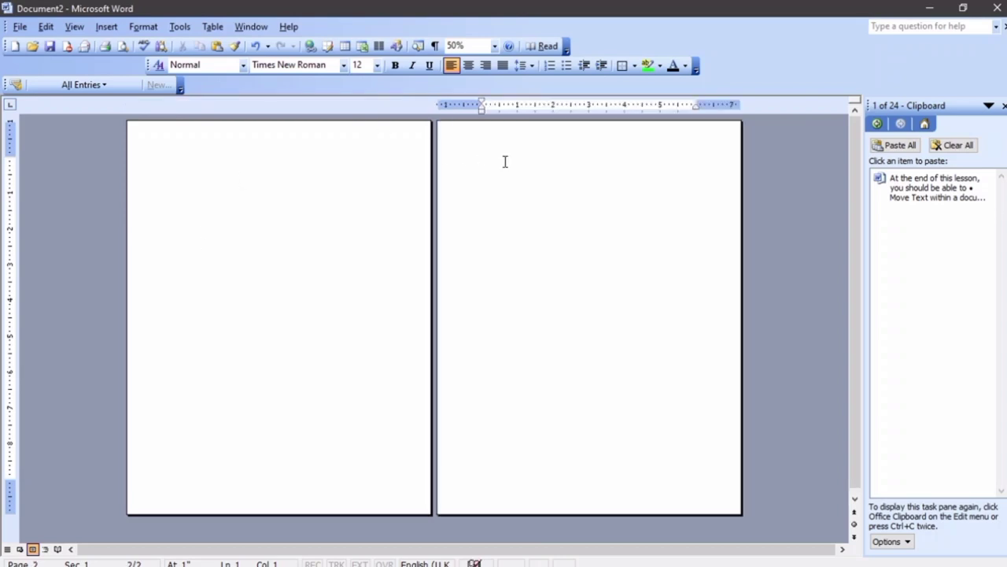
Paste the objectives heading and three bullets onto page 2 and select them
click(46, 25)
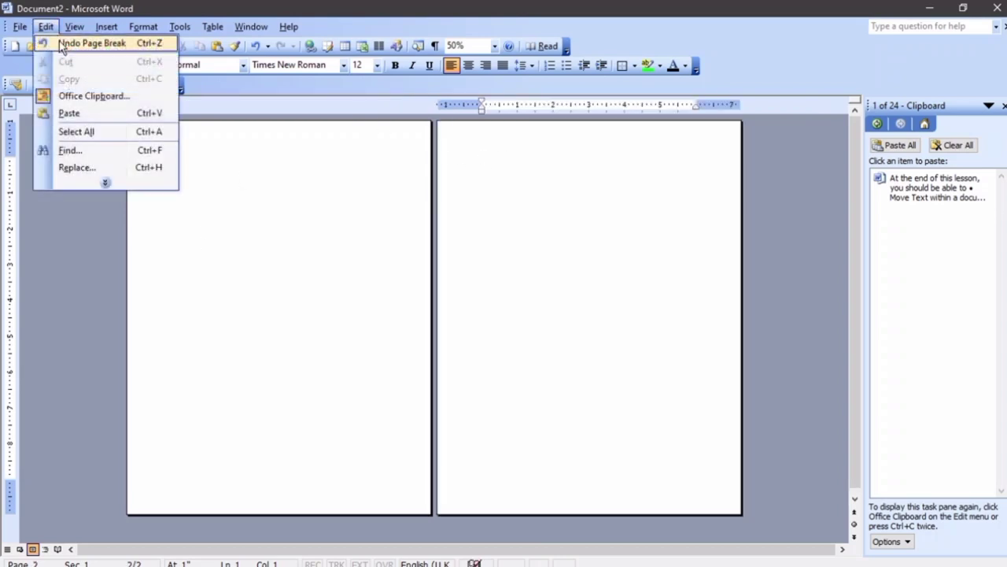
click(79, 113)
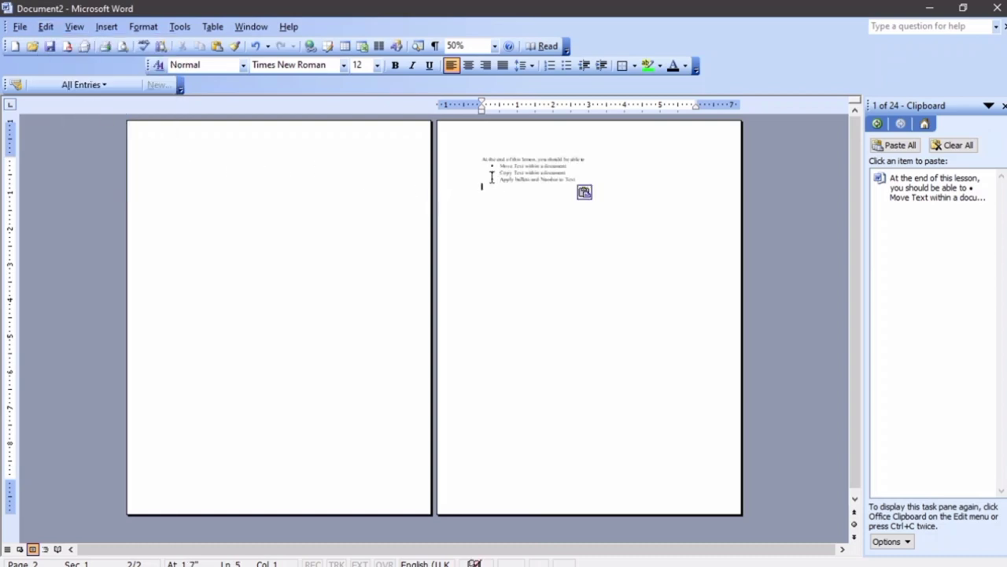
ctrl+scroll(562, 189, up, 4)
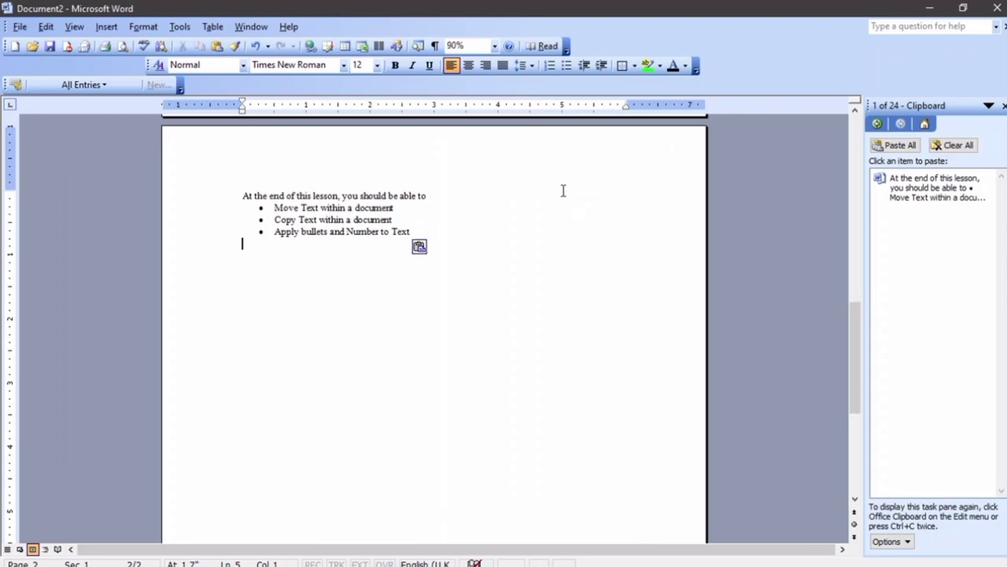
ctrl+scroll(563, 192, up, 5)
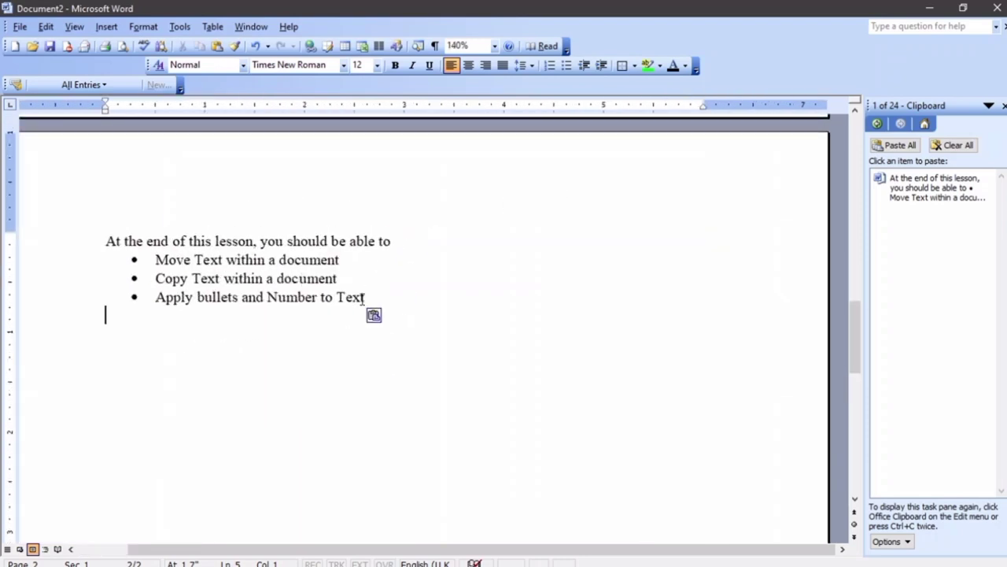
drag(377, 297, 76, 241)
key(ctrl+c)
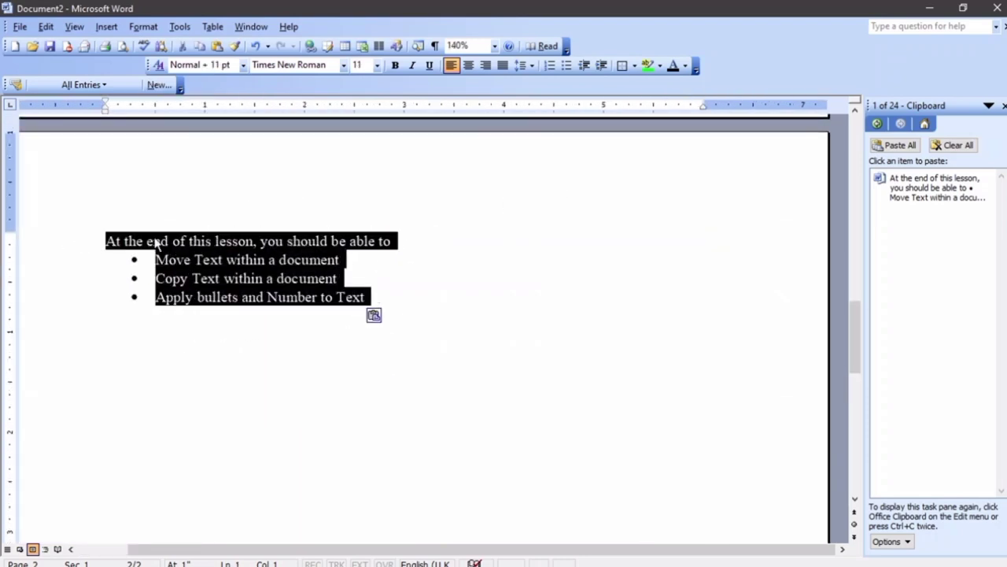
ctrl+scroll(274, 245, down, 5)
ctrl+scroll(285, 246, down, 8)
ctrl+scroll(286, 245, up, 5)
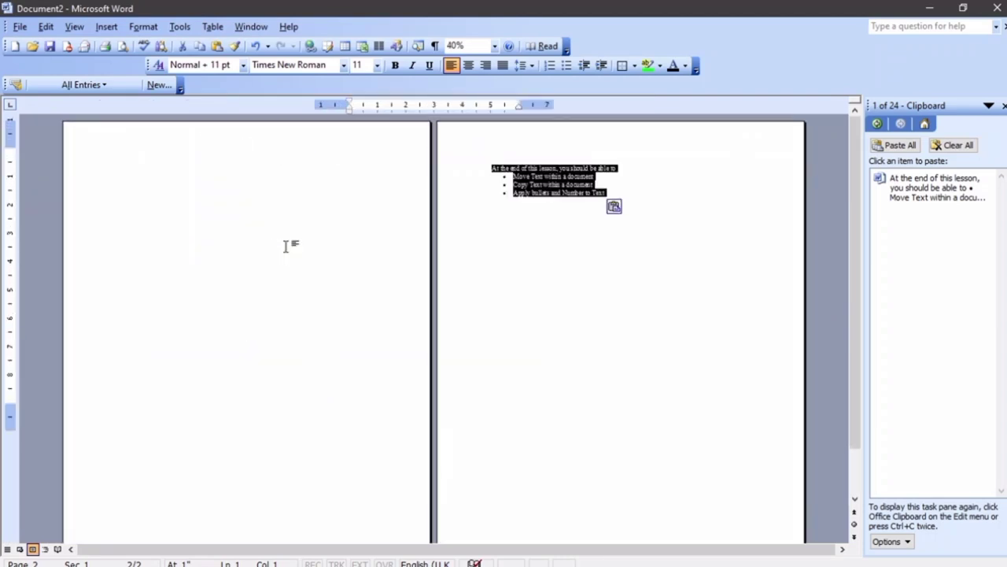
Cut the objectives from page 2 and paste them onto page 1
right_click(563, 177)
click(589, 181)
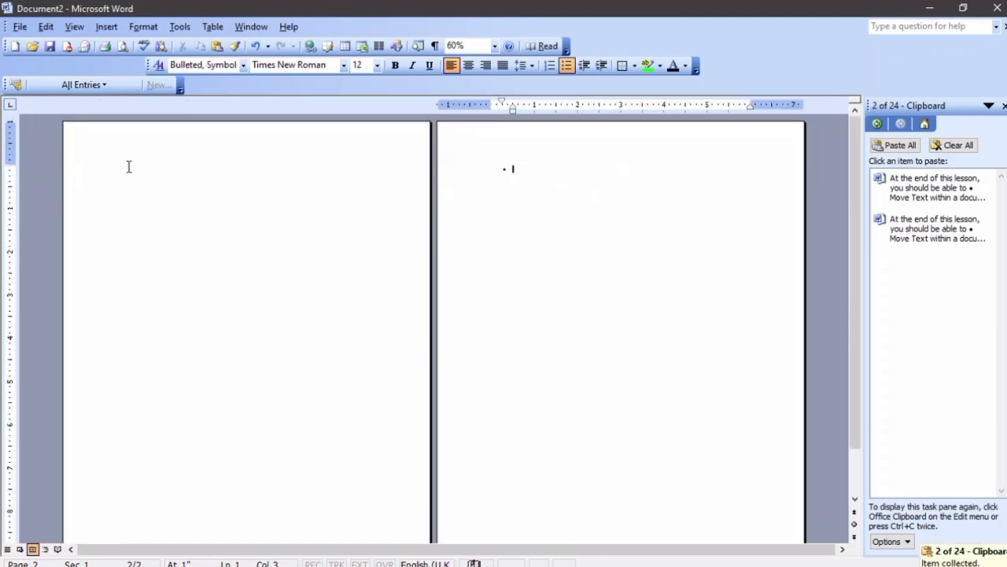
right_click(130, 170)
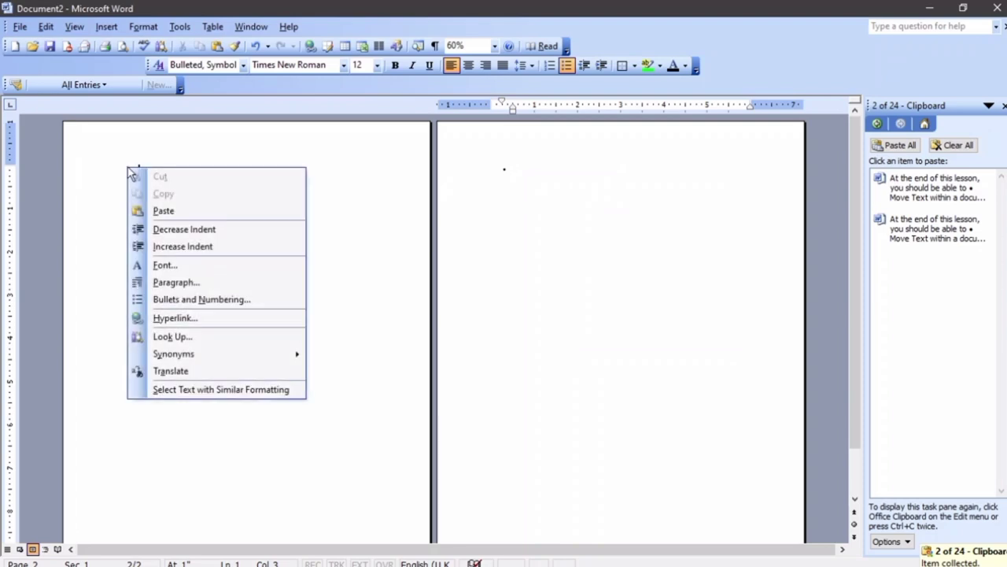
click(162, 211)
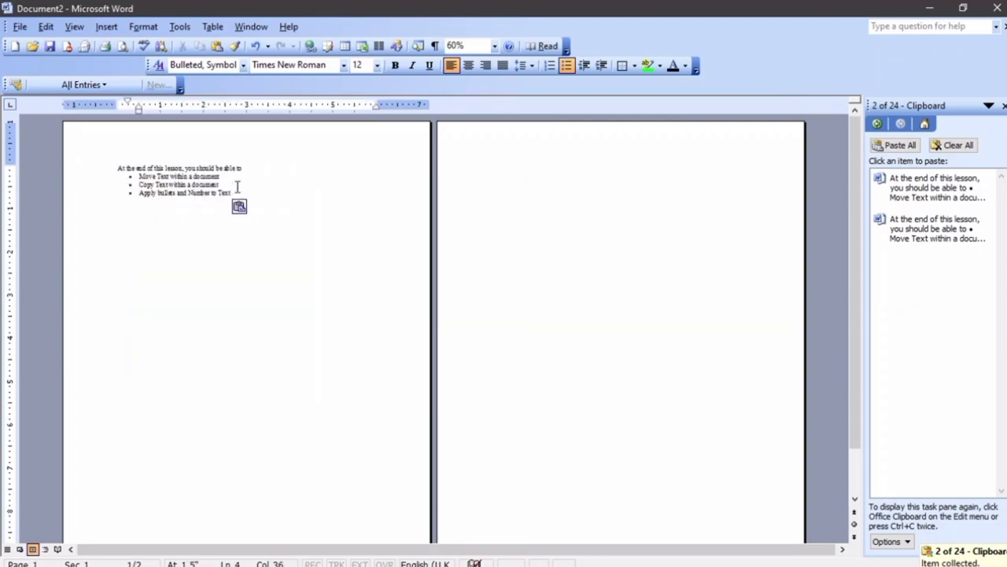
Move the objectives heading and three bullets back to the top of page 2
mouse_move(237, 186)
mouse_down()
mouse_move(93, 162)
mouse_move(238, 194)
mouse_up()
click(157, 179)
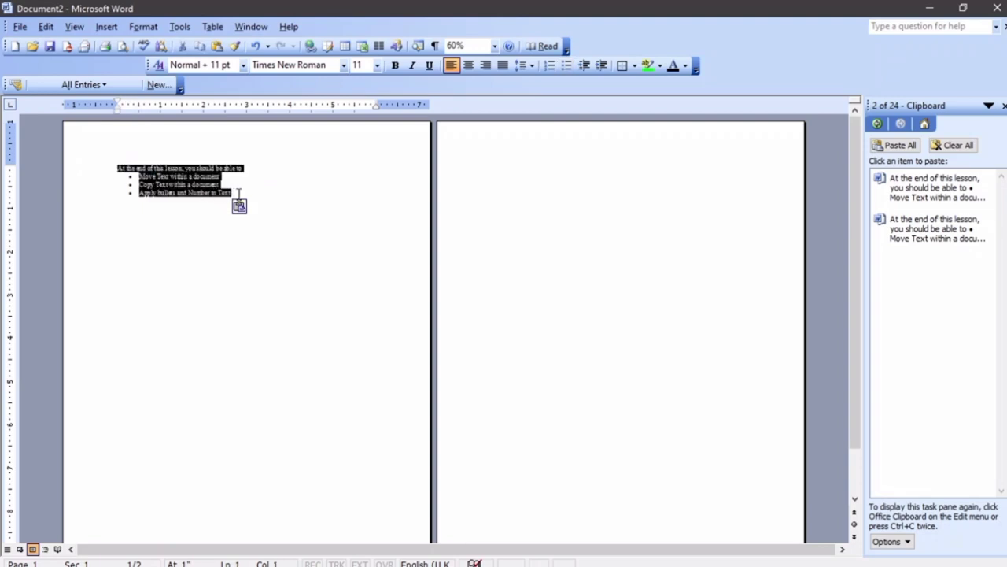
key(ctrl+x)
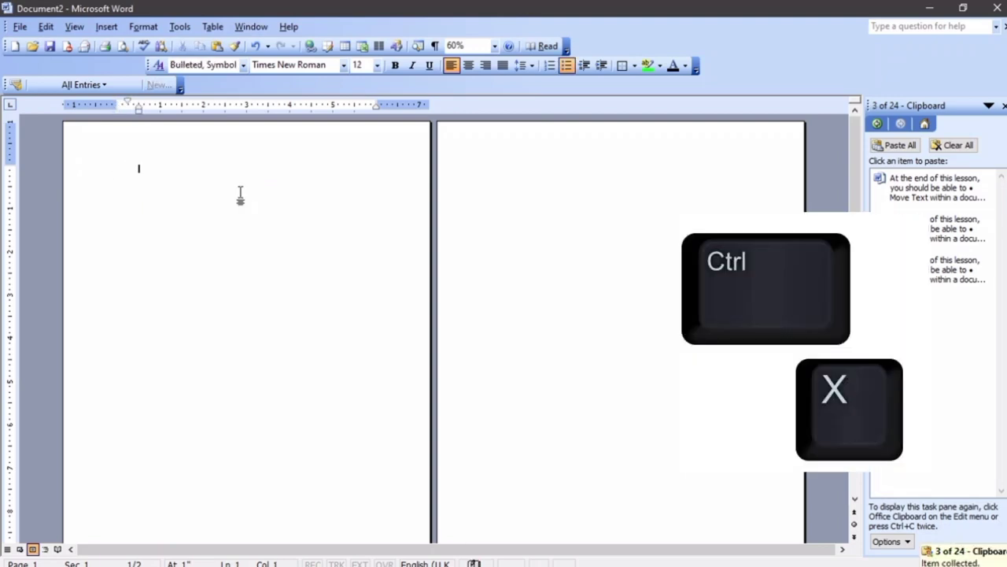
click(510, 172)
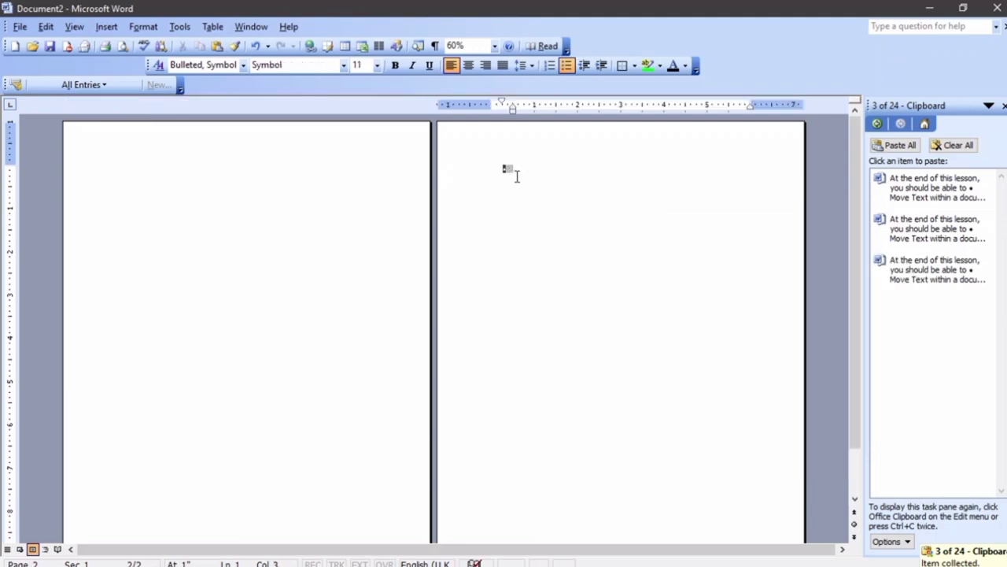
key(ctrl+v)
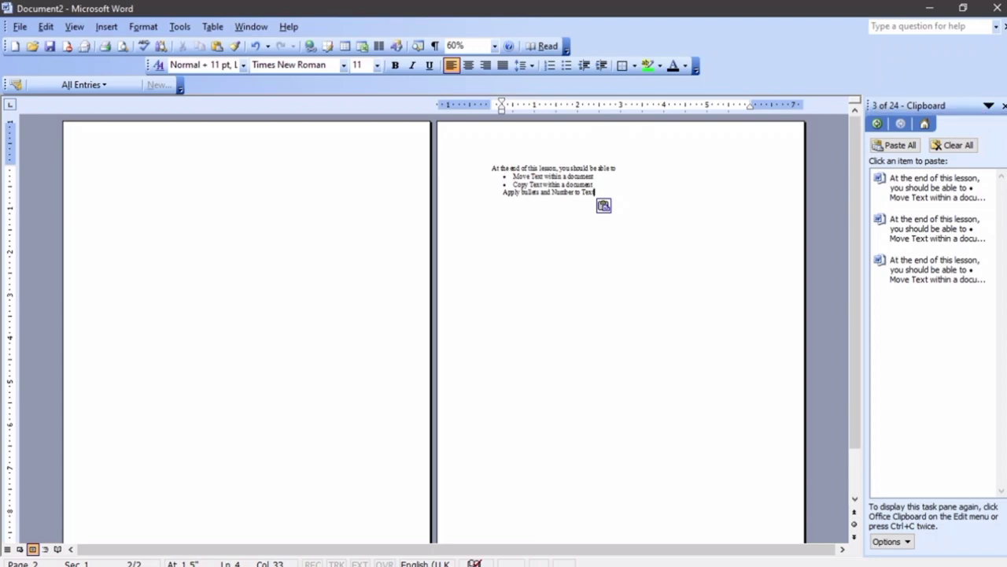
Close the Clipboard pane and delete the objectives text
click(1004, 106)
drag(674, 192, 522, 158)
key(Delete)
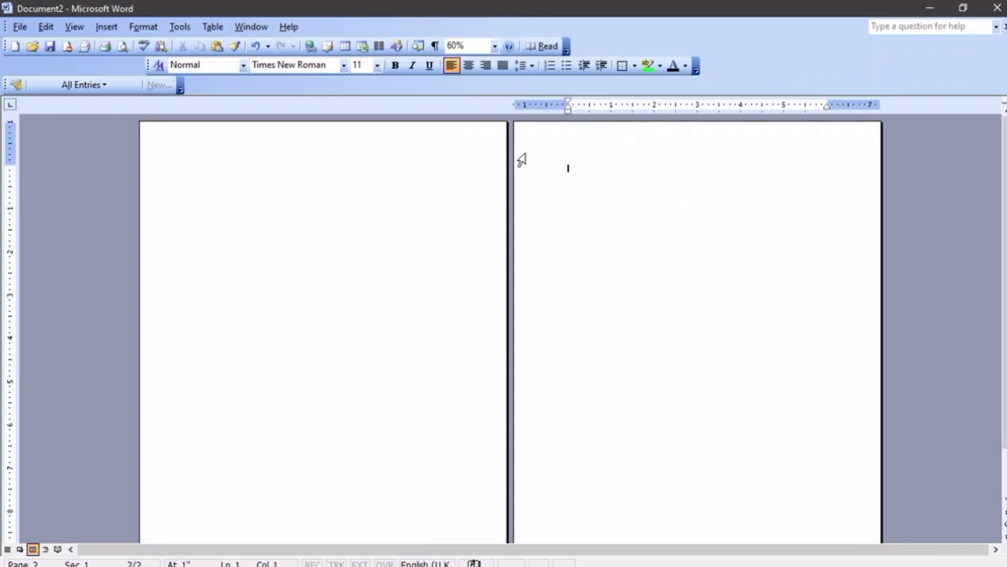
Remove the empty page and type the heading 'List of Names'
key(BackSpace)
ctrl+scroll(525, 152, up, 7)
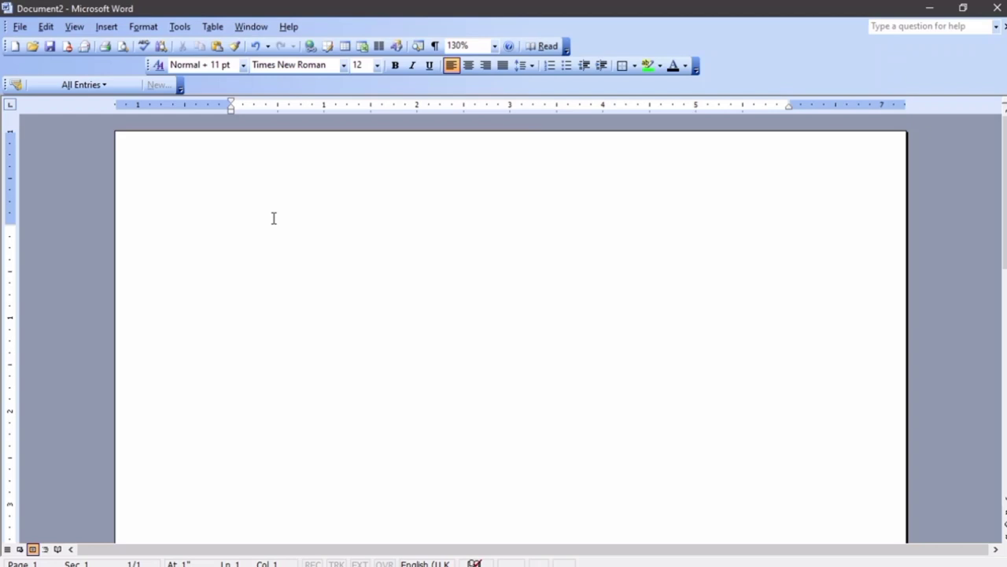
text(List of an)
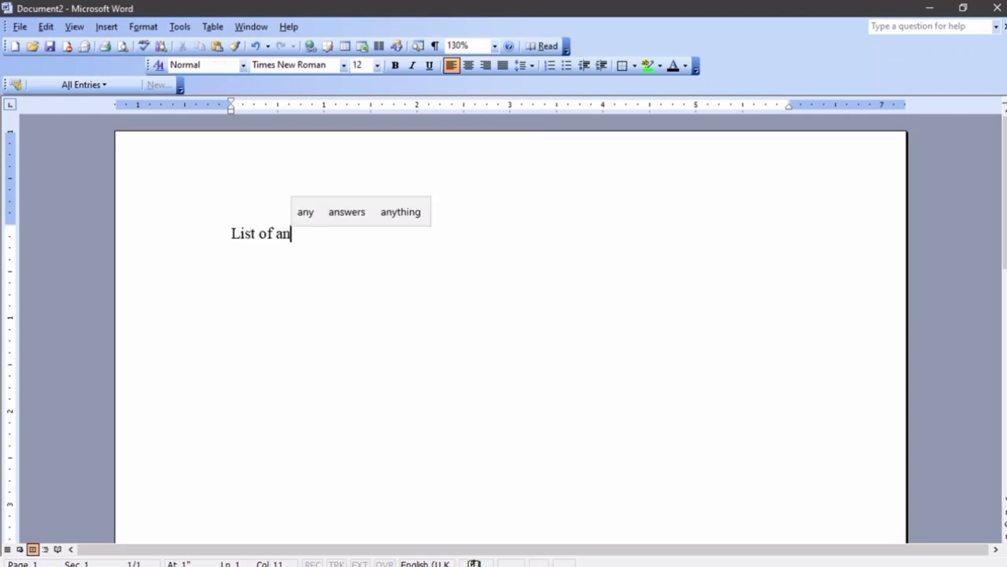
key(BackSpace)
key(BackSpace)
text(Names)
key(Return)
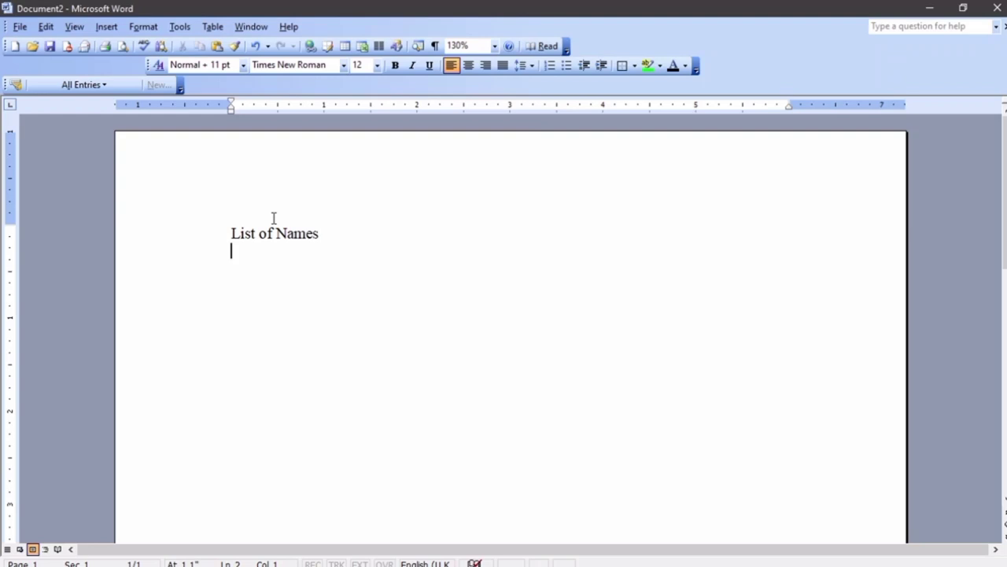
Type the first three first names beneath the heading, one per line
text(Jane)
key(Return)
text(k)
key(BackSpace)
text(Jack)
key(Return)
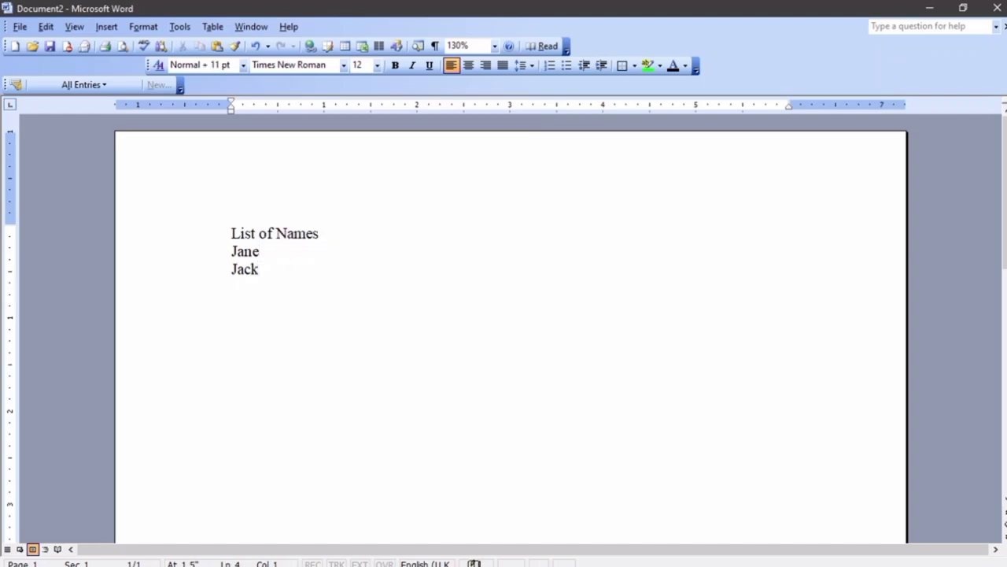
text(Nelly)
key(Return)
Add the remaining three first names and select all six names
text(John)
key(Return)
text(Eunice )
text(Peter)
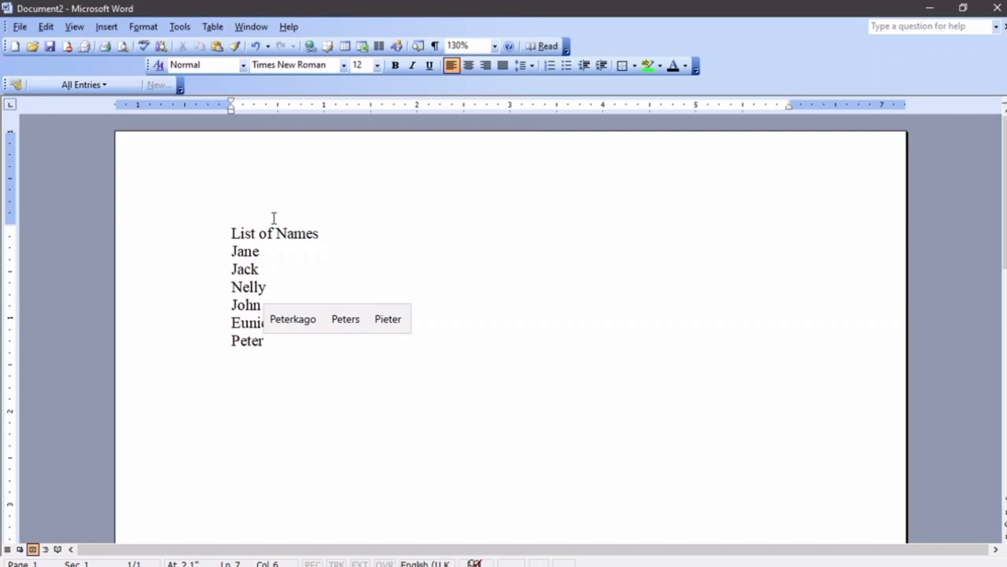
click(449, 269)
drag(270, 351, 202, 255)
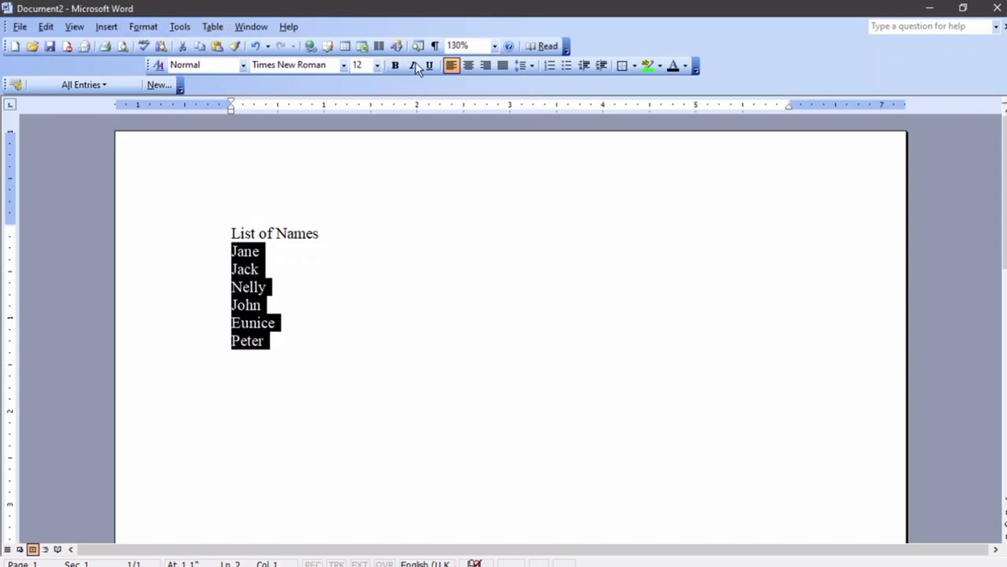
click(549, 66)
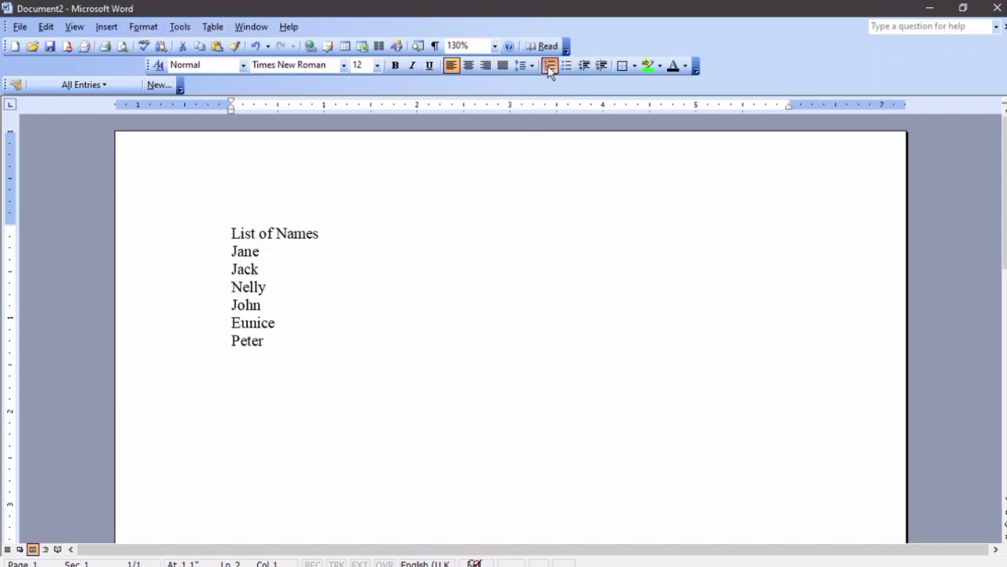
click(549, 65)
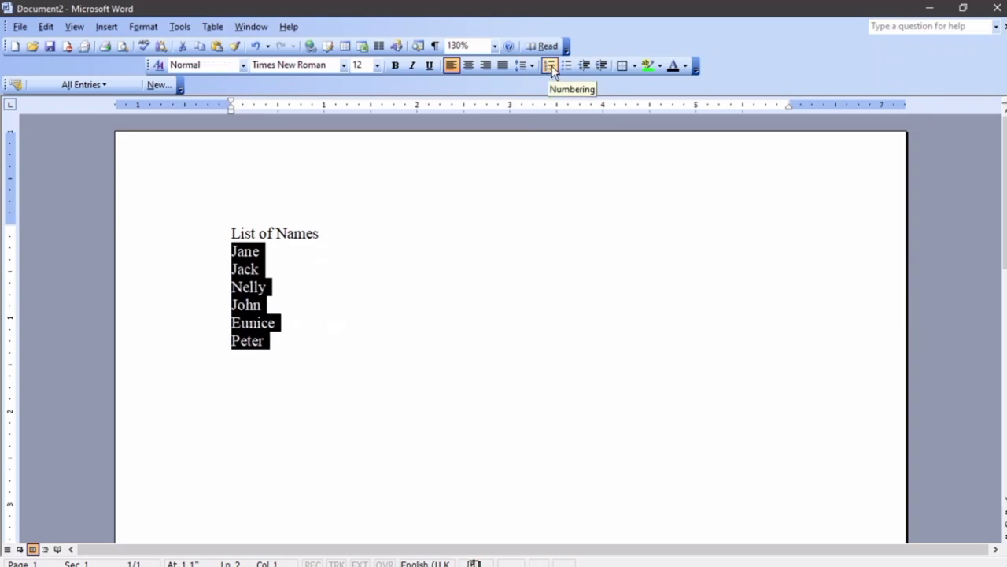
click(548, 65)
click(549, 66)
click(567, 66)
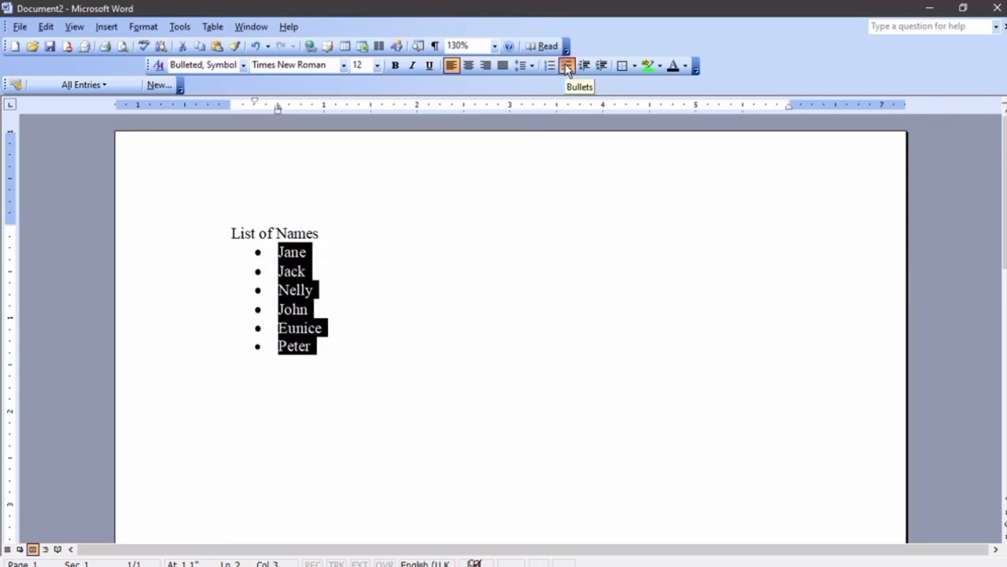
click(552, 67)
click(553, 67)
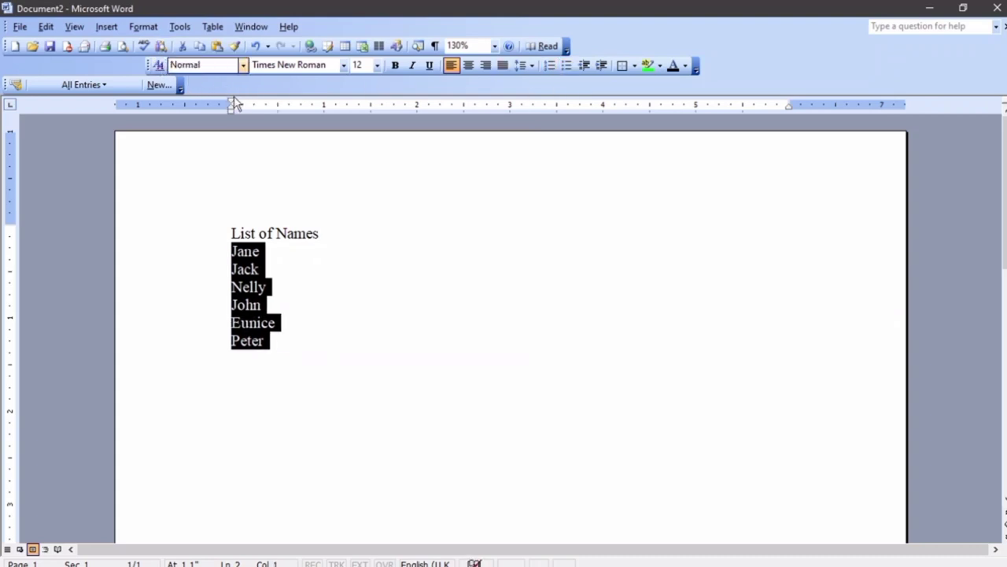
click(552, 67)
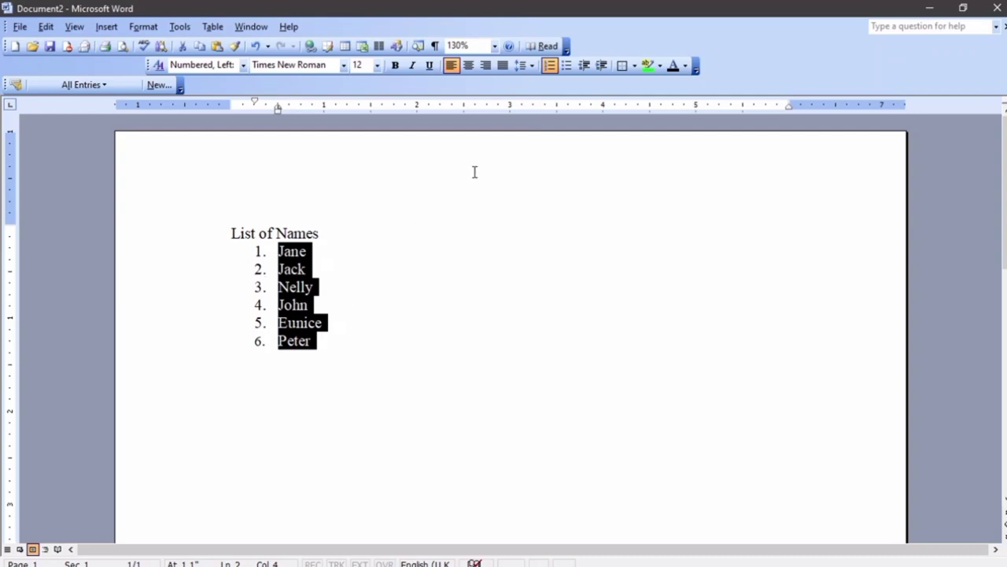
click(552, 67)
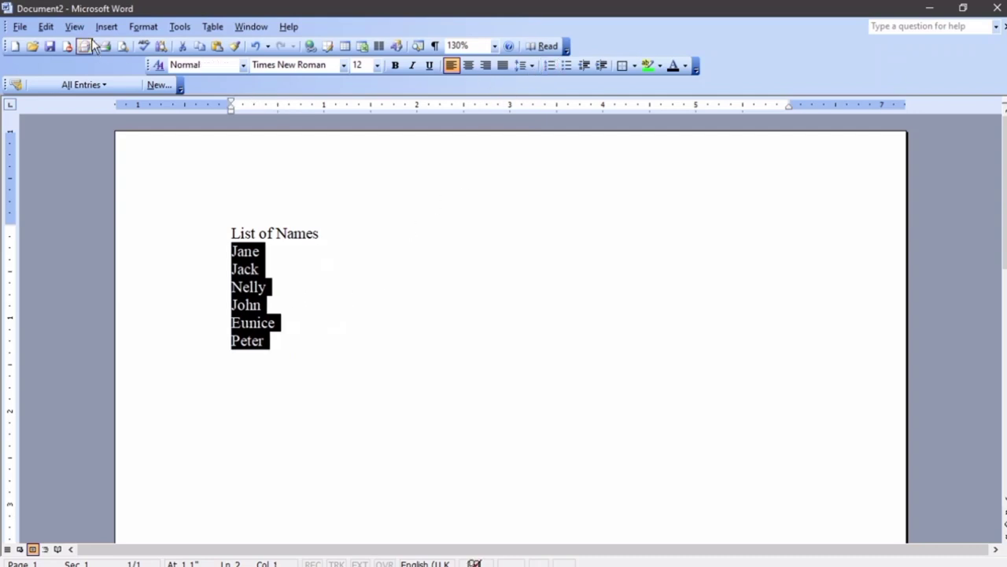
Preview several preset bullet styles for the six names in Bullets and Numbering
click(142, 27)
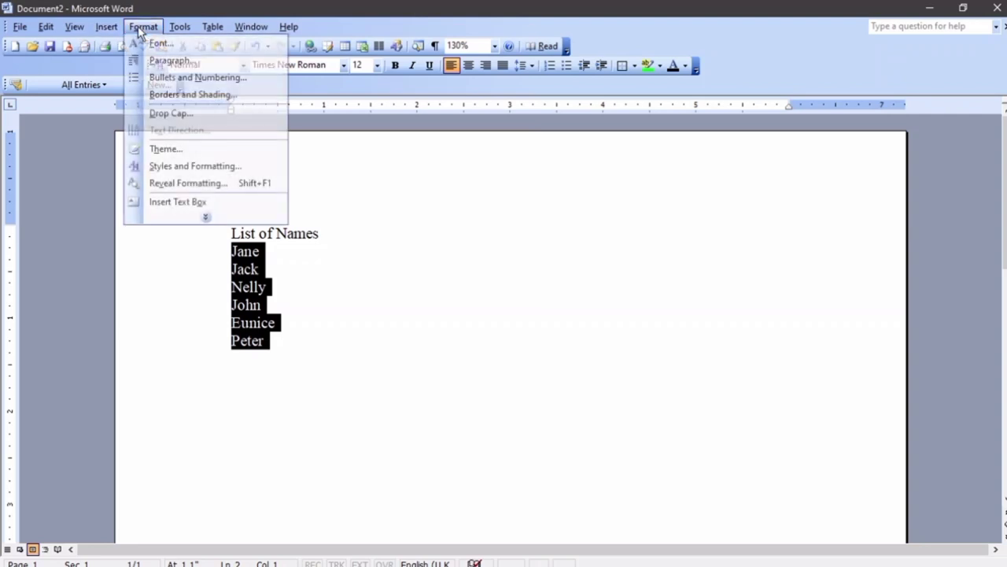
click(166, 76)
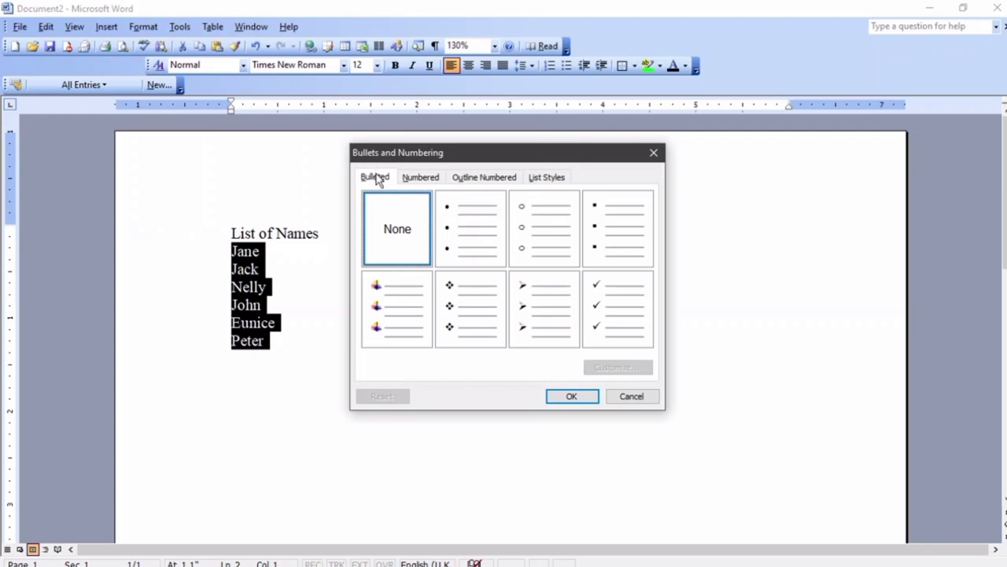
click(473, 238)
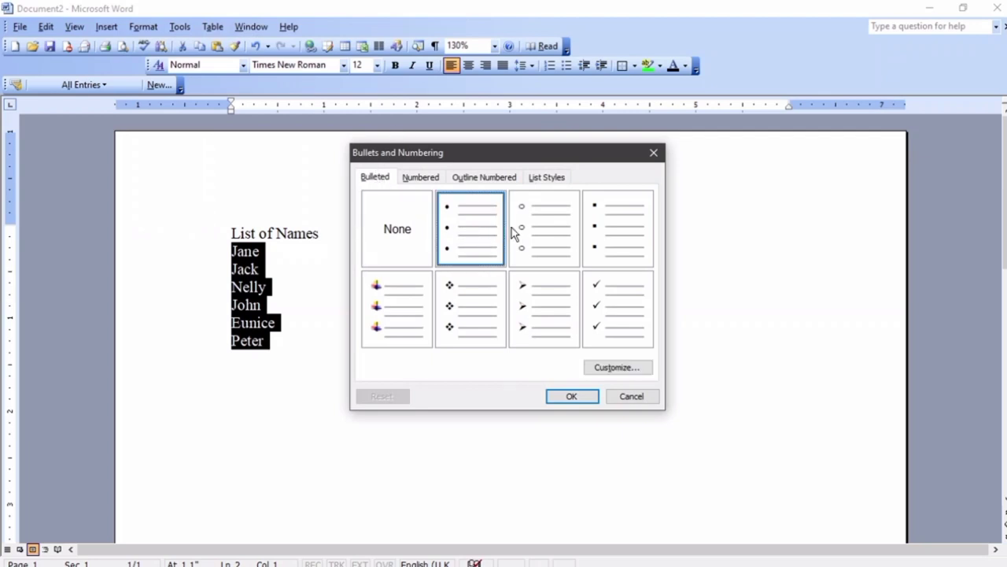
click(526, 230)
click(604, 235)
click(401, 297)
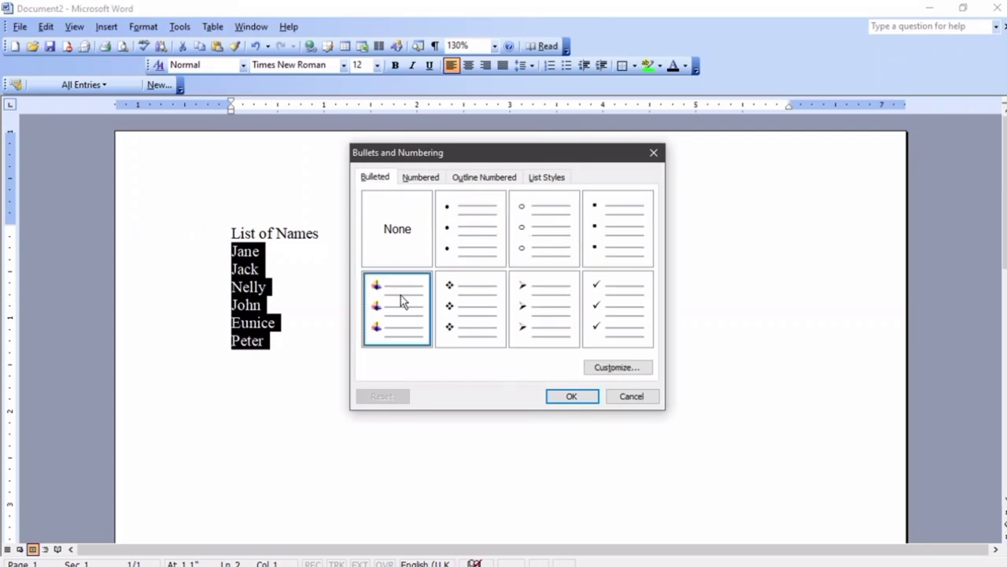
click(463, 306)
click(533, 311)
click(613, 313)
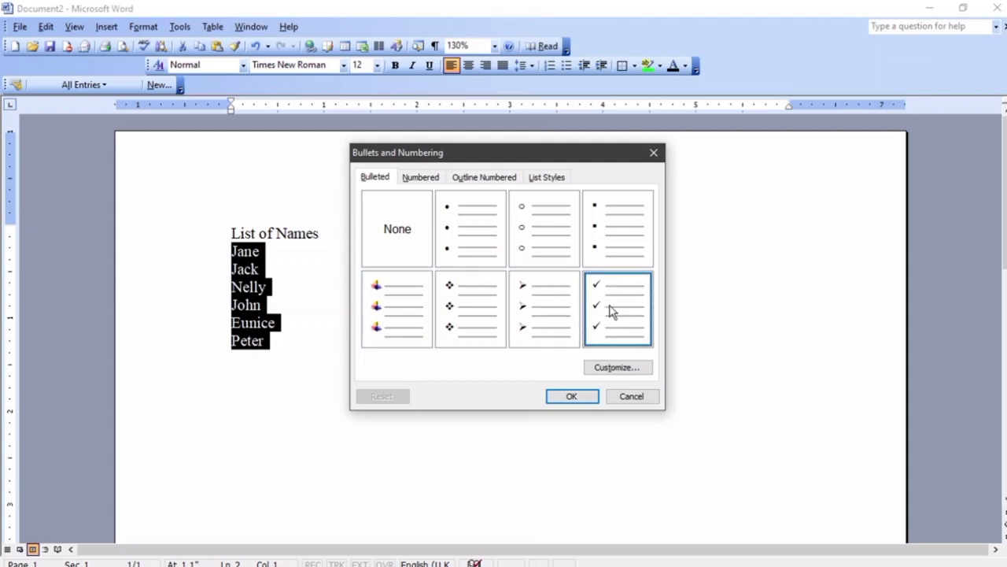
Customize the bullet to the Wingdings sun symbol and apply it to the names
click(622, 368)
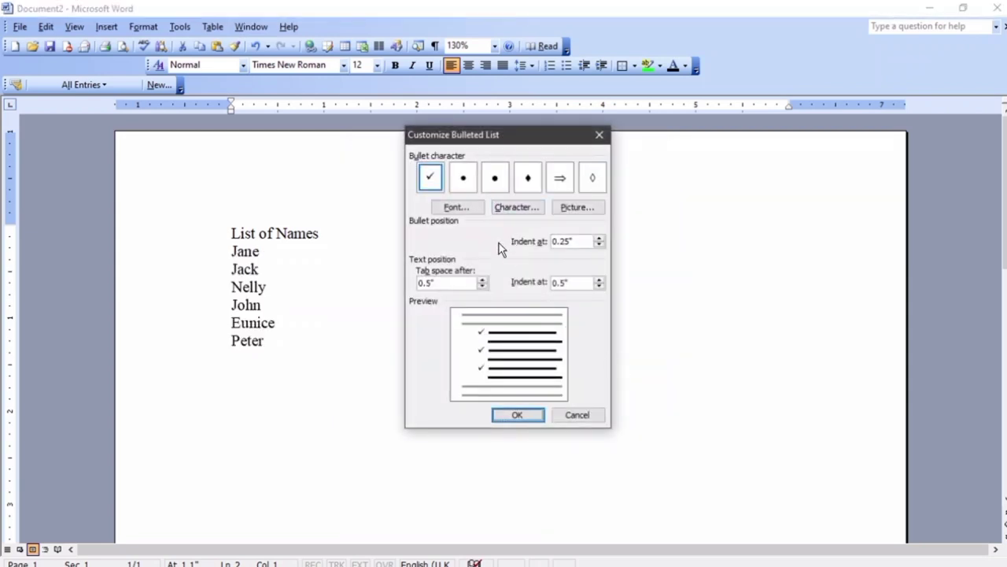
click(457, 207)
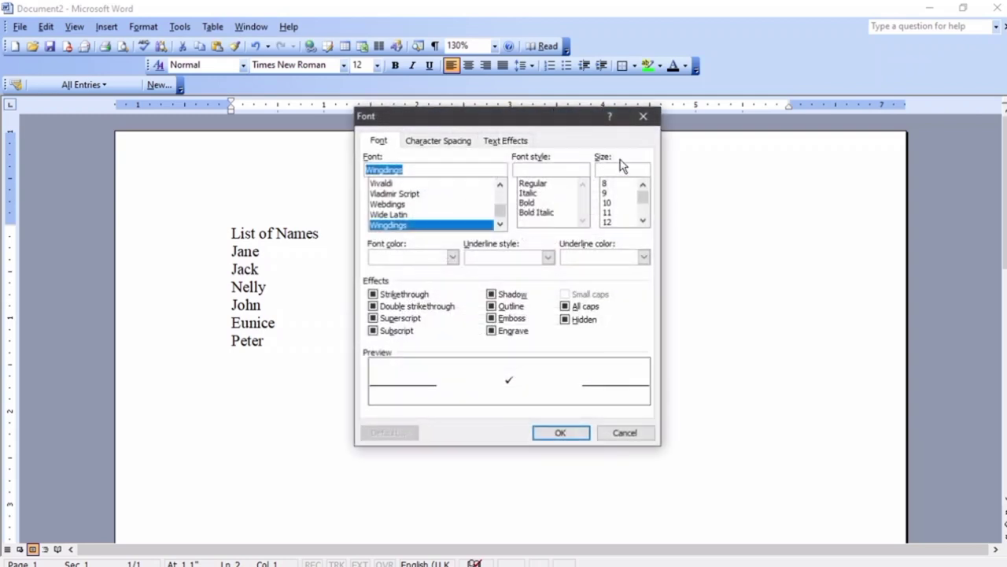
click(643, 116)
click(511, 207)
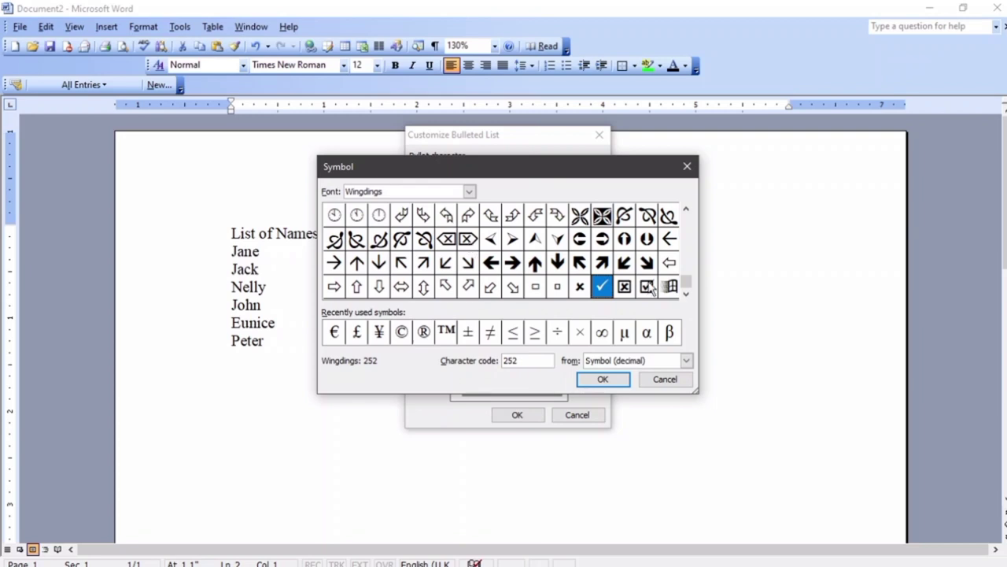
drag(687, 283, 688, 219)
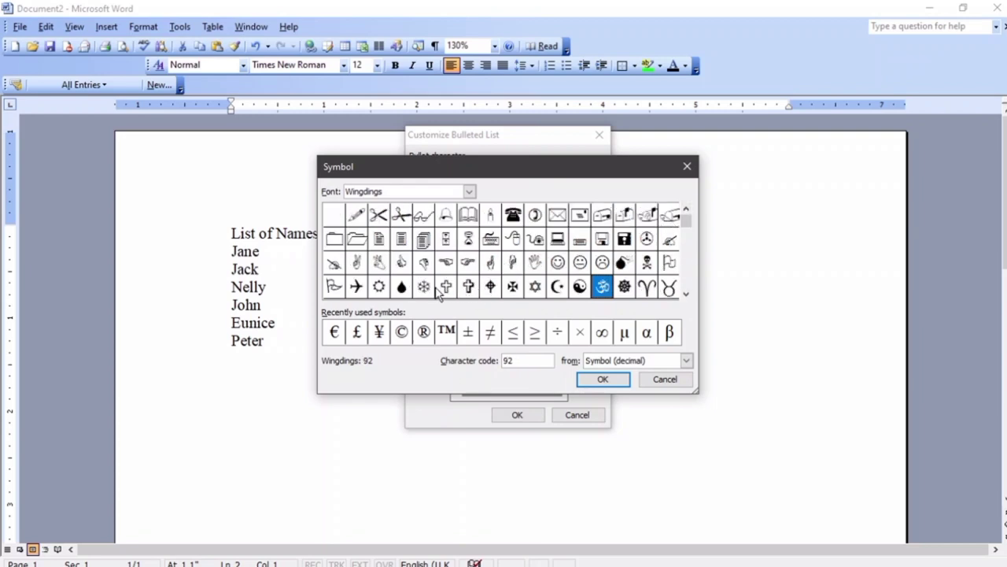
click(380, 287)
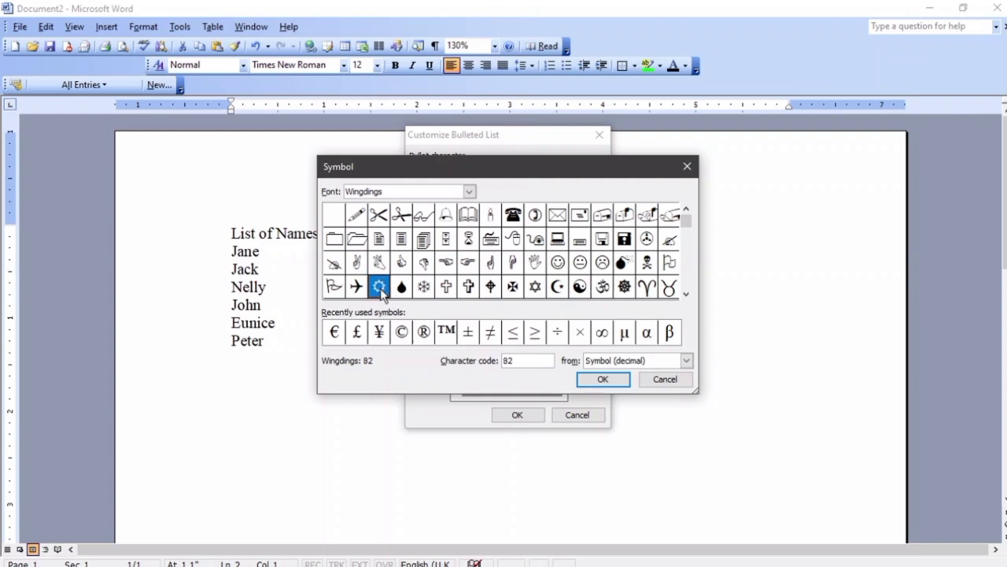
click(611, 382)
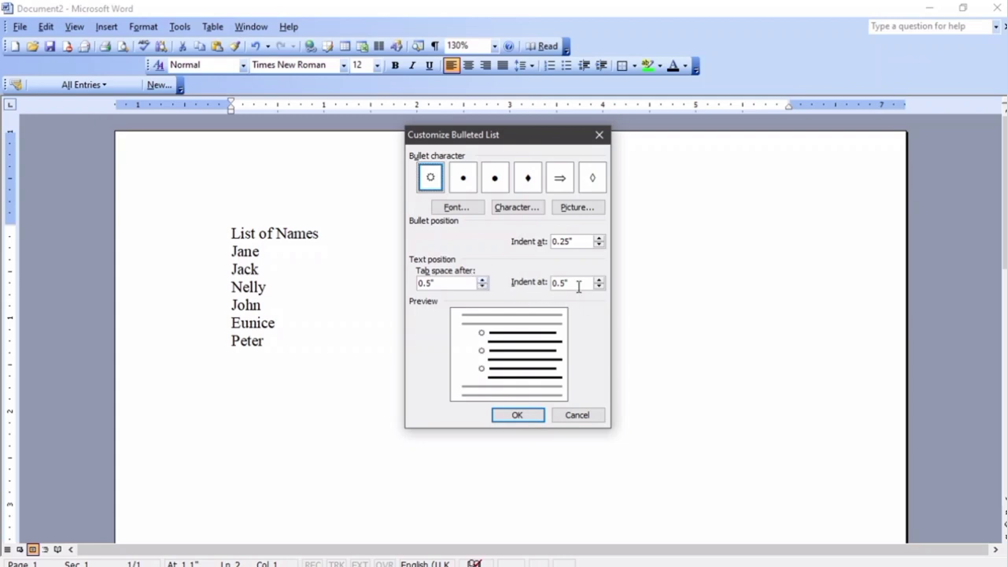
click(519, 415)
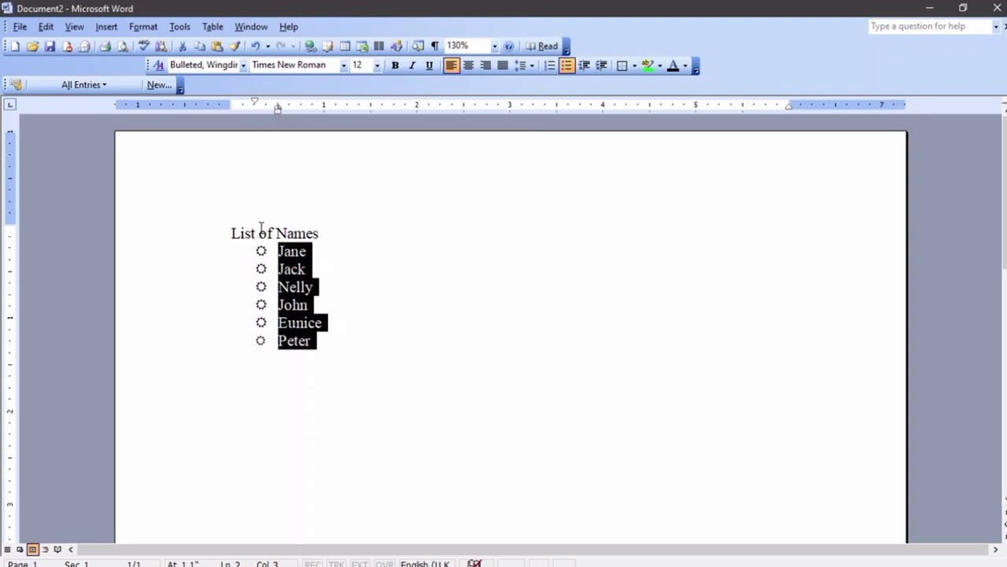
Drag the six bullets left to the page margin under the heading
click(262, 267)
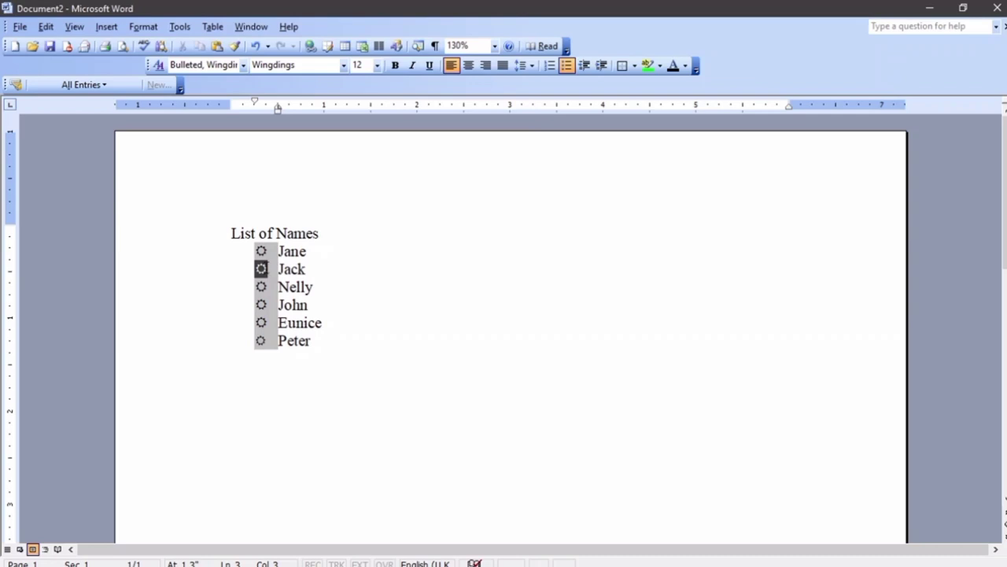
drag(254, 268, 211, 277)
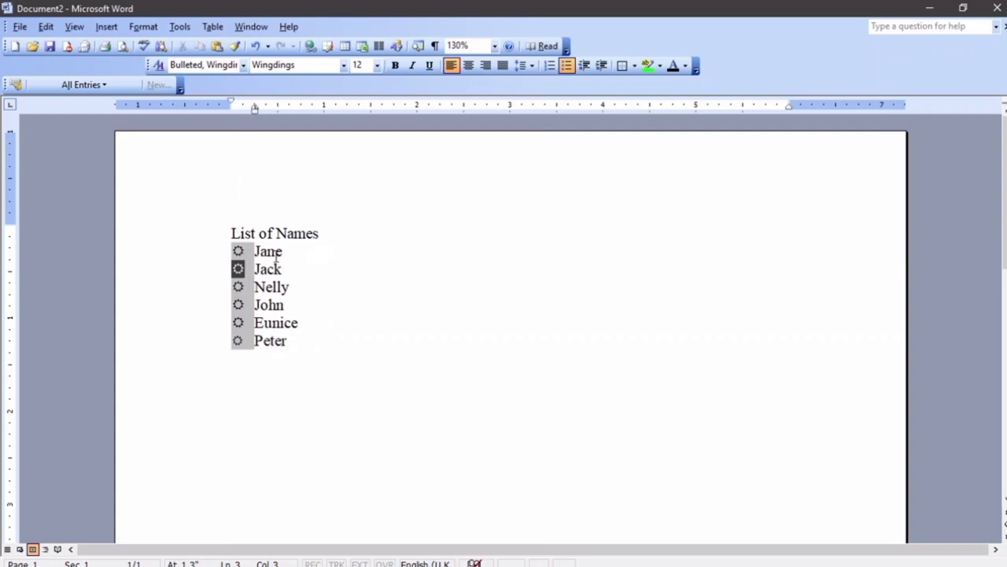
click(143, 25)
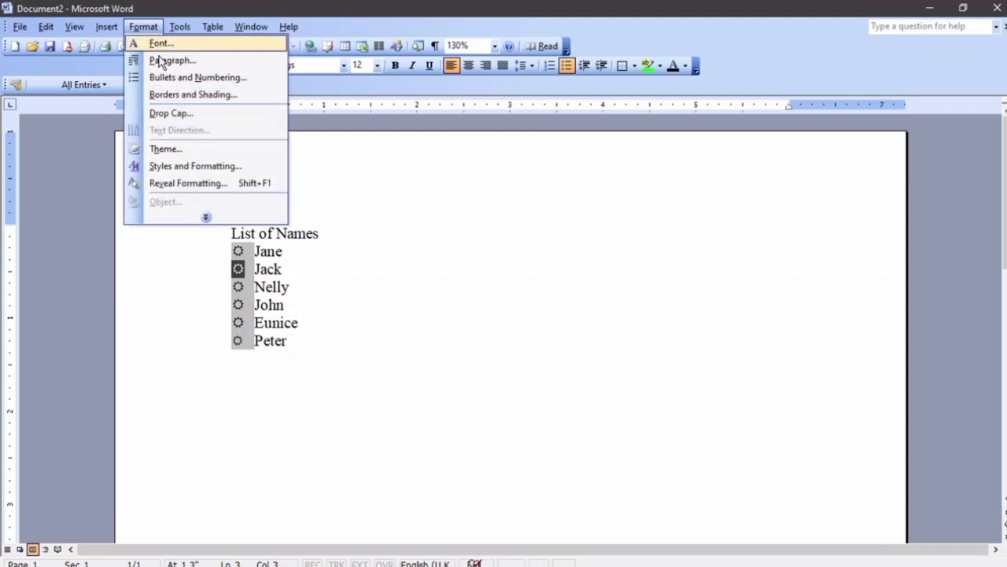
click(163, 77)
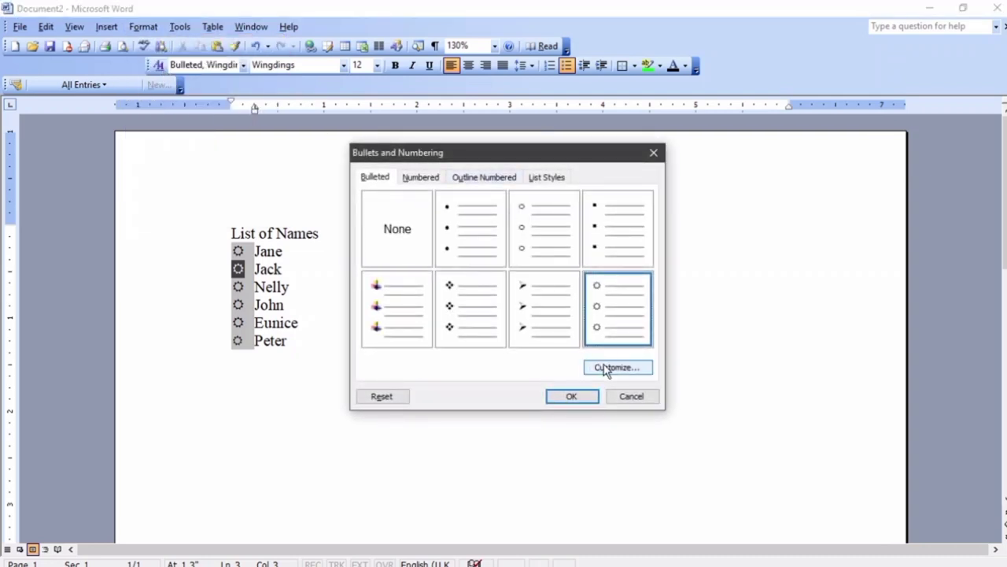
Set the bullet indent to 0.1" and the text indent to 0.45", then apply
click(606, 367)
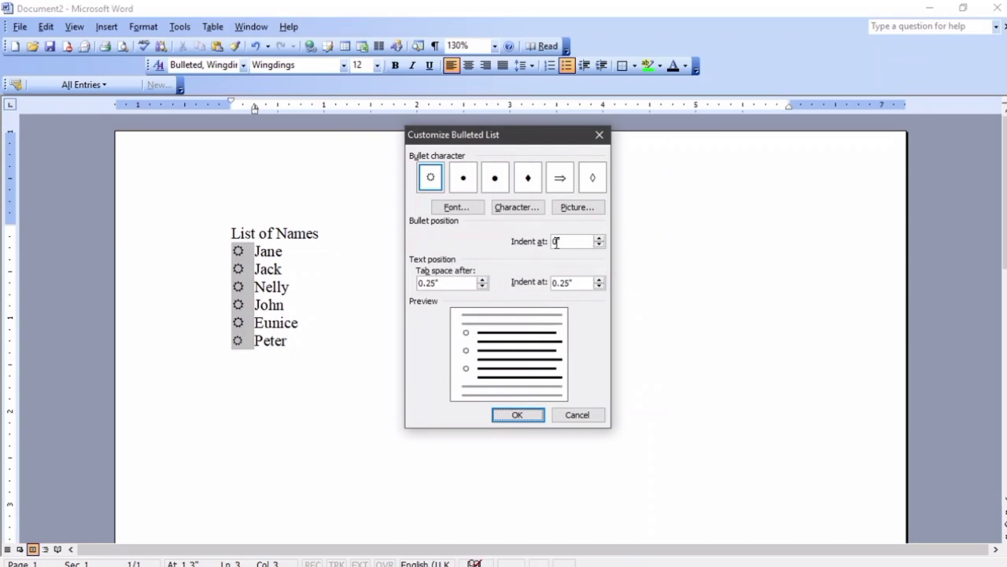
click(600, 239)
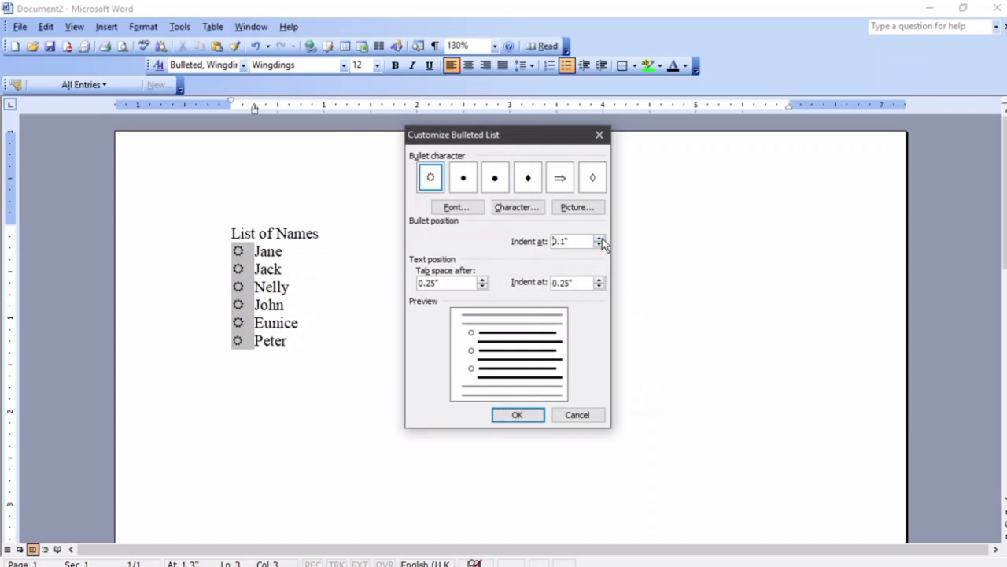
click(601, 238)
click(601, 238)
click(600, 245)
click(599, 245)
click(481, 279)
click(482, 279)
click(599, 286)
click(517, 415)
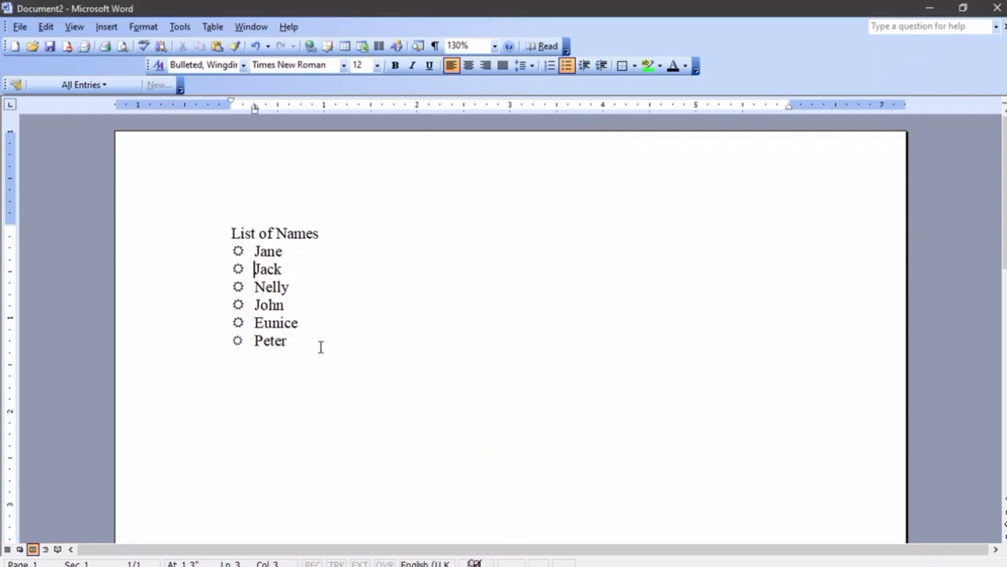
Copy the heading and six names, paste them below Peter, and add a separating blank line
drag(302, 343, 209, 238)
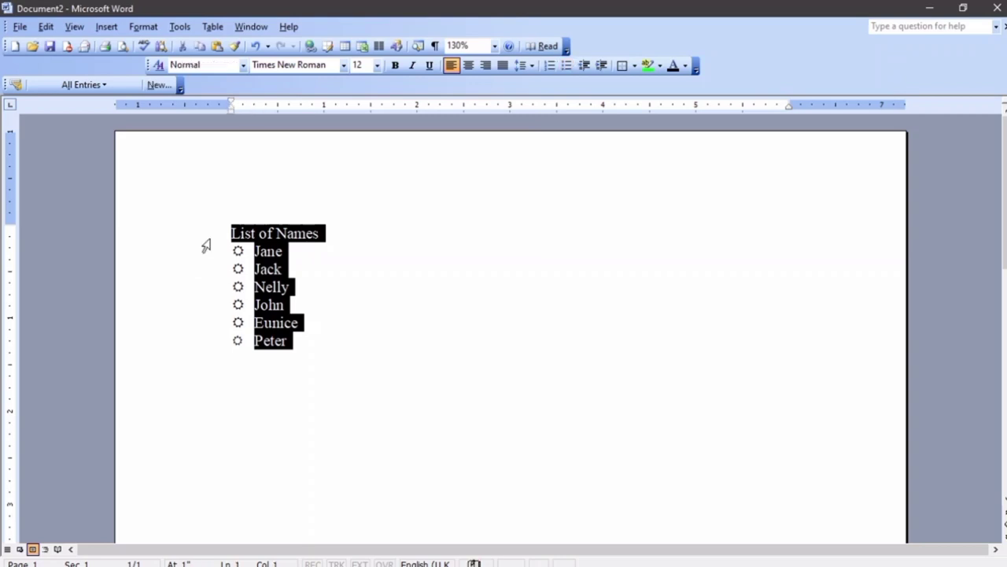
right_click(274, 256)
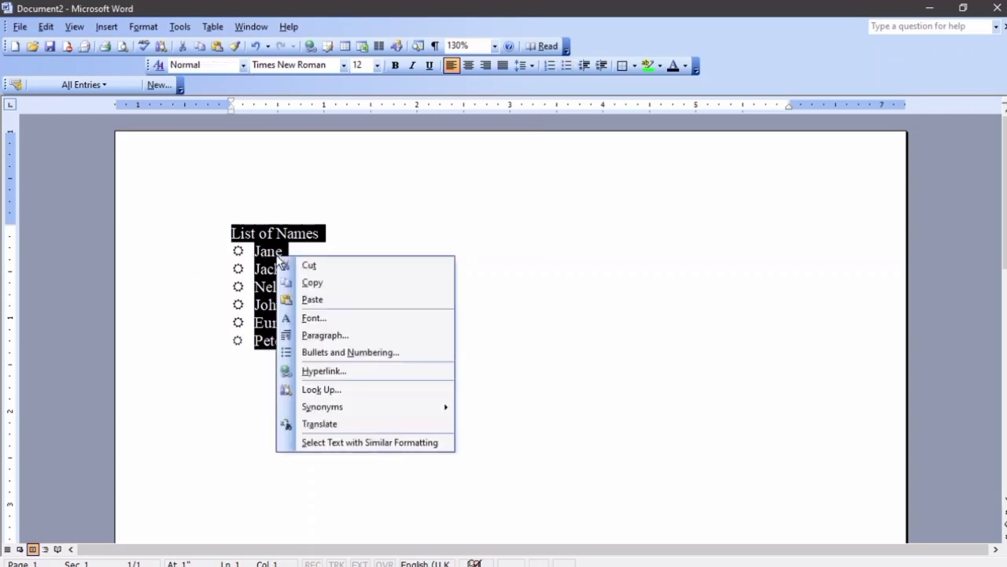
click(308, 280)
click(313, 356)
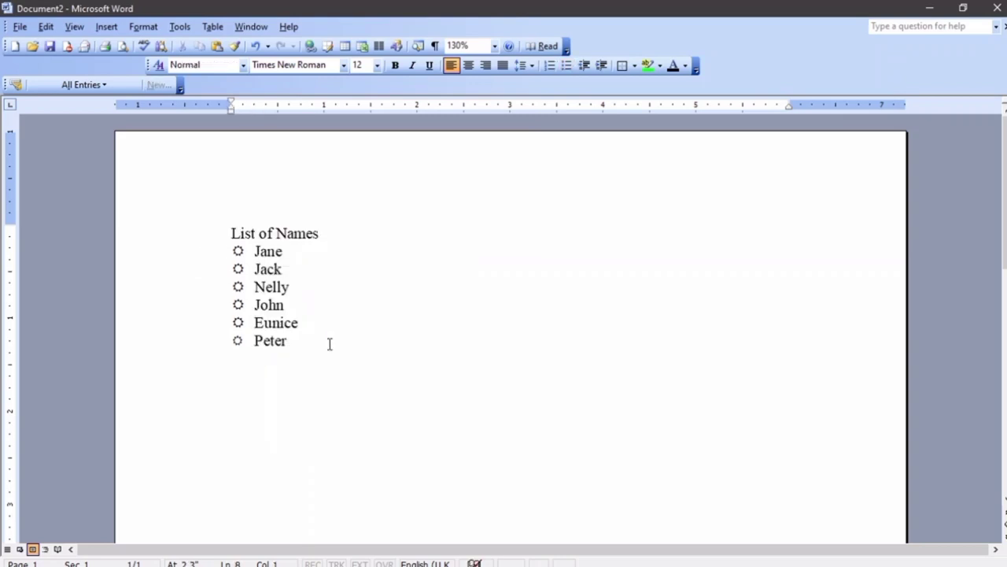
key(ctrl+v)
click(338, 344)
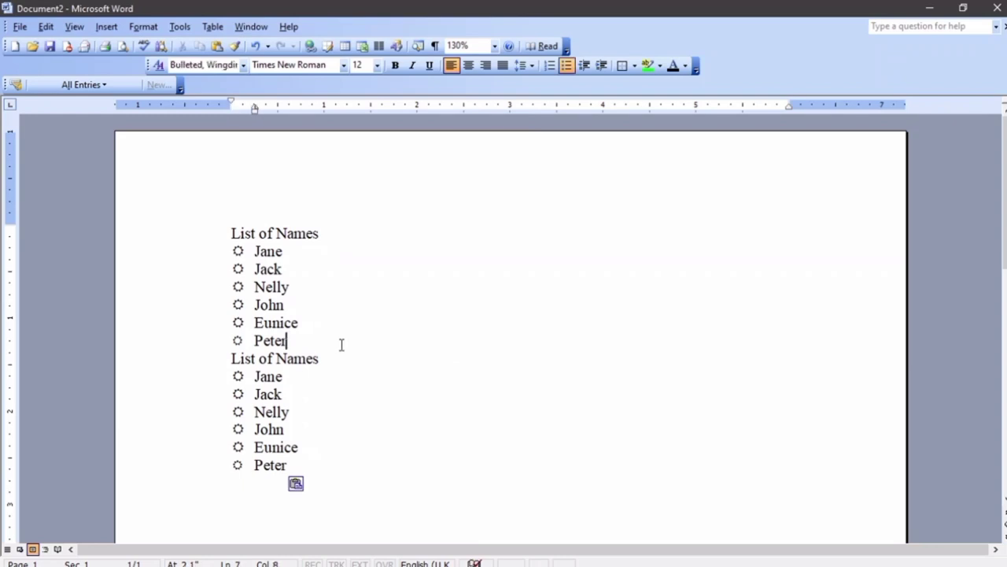
key(Return)
key(Return)
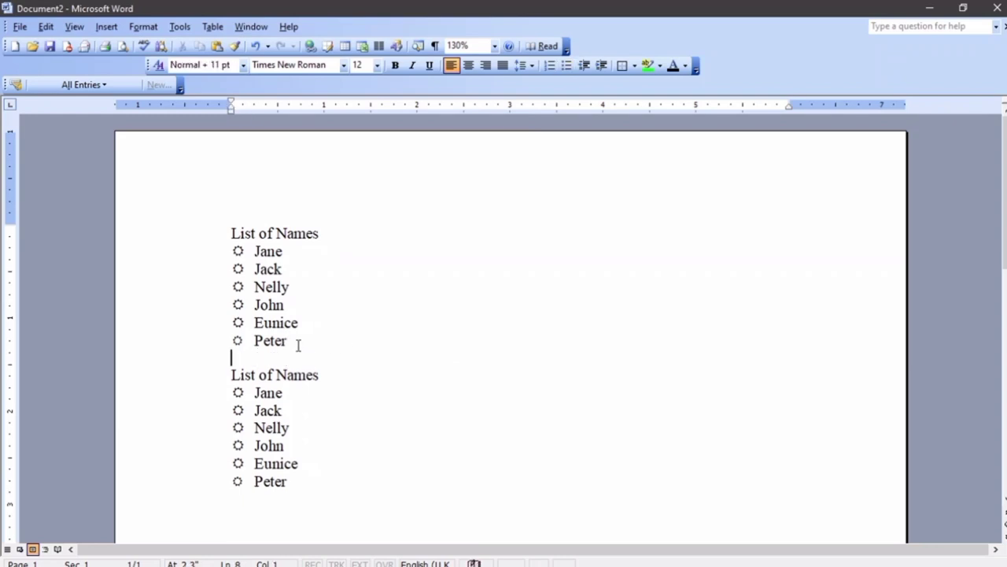
Toggle bullets on the copied names, then undo so the bullets remain
scroll(294, 346, down, 3)
scroll(284, 355, up, 2)
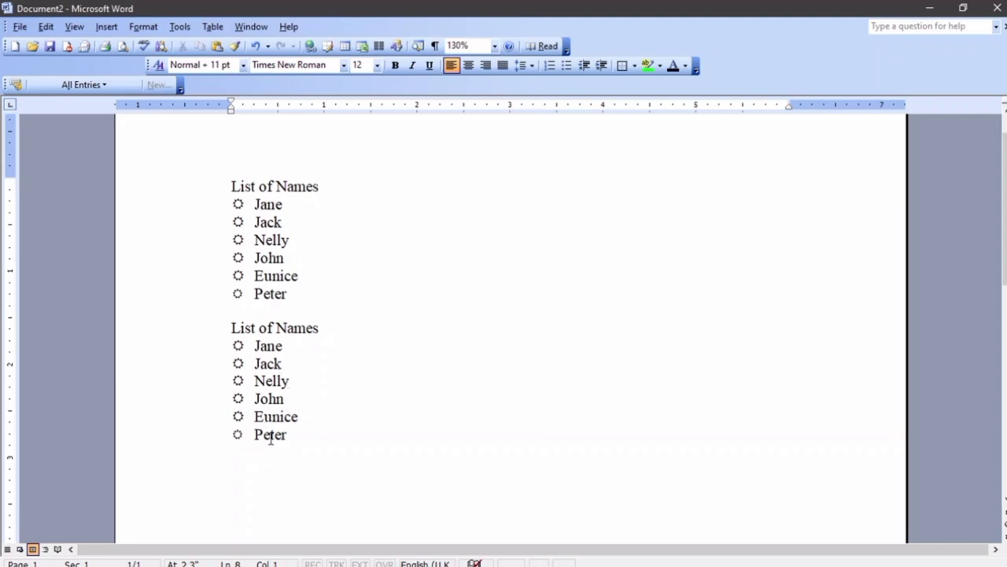
drag(297, 441, 185, 349)
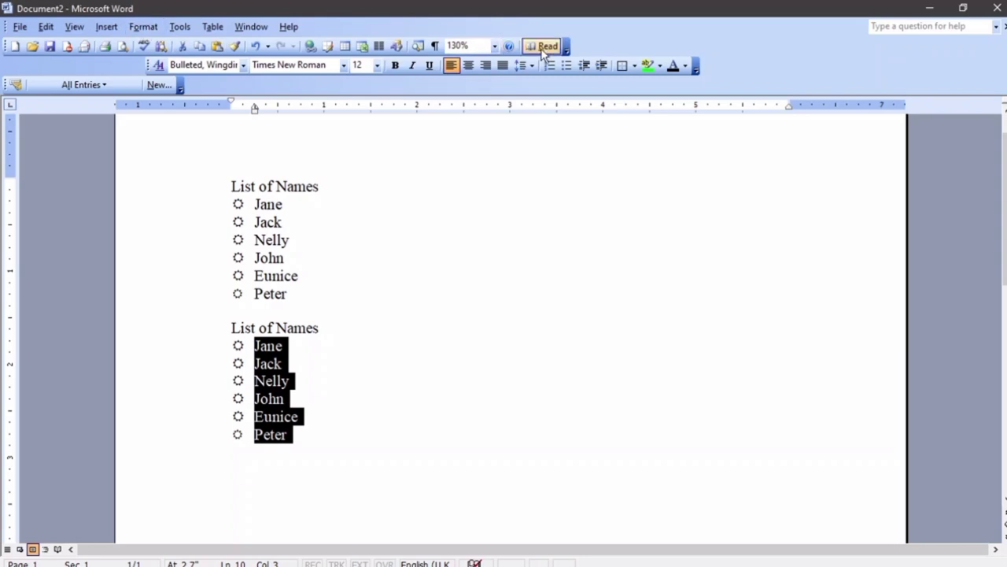
click(574, 64)
click(574, 64)
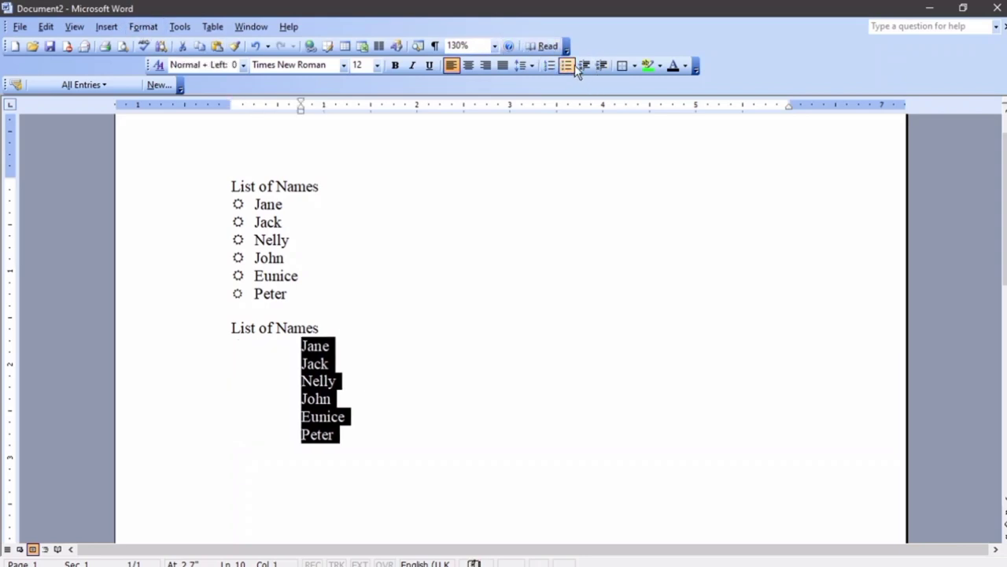
click(574, 64)
click(575, 65)
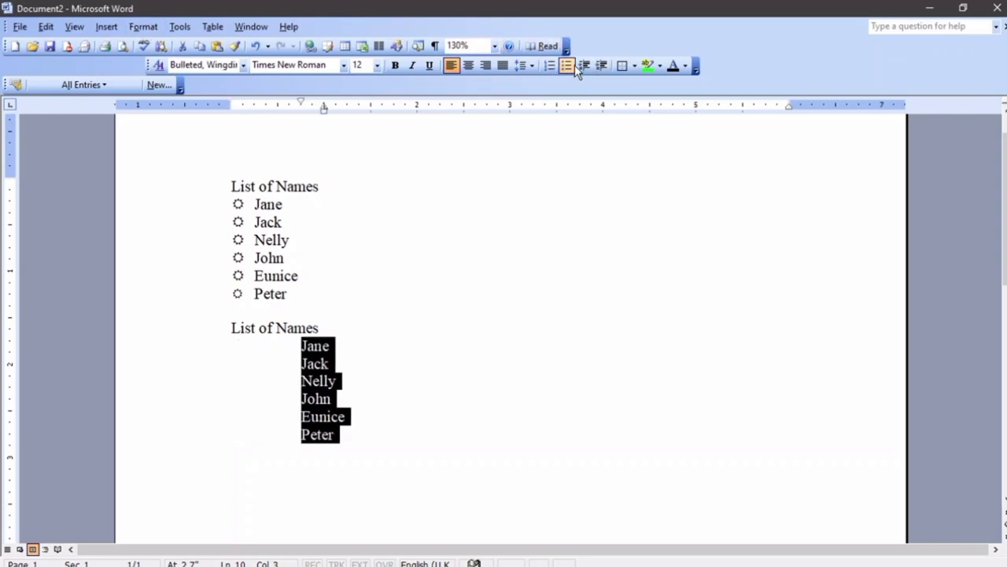
click(295, 364)
key(ctrl+z)
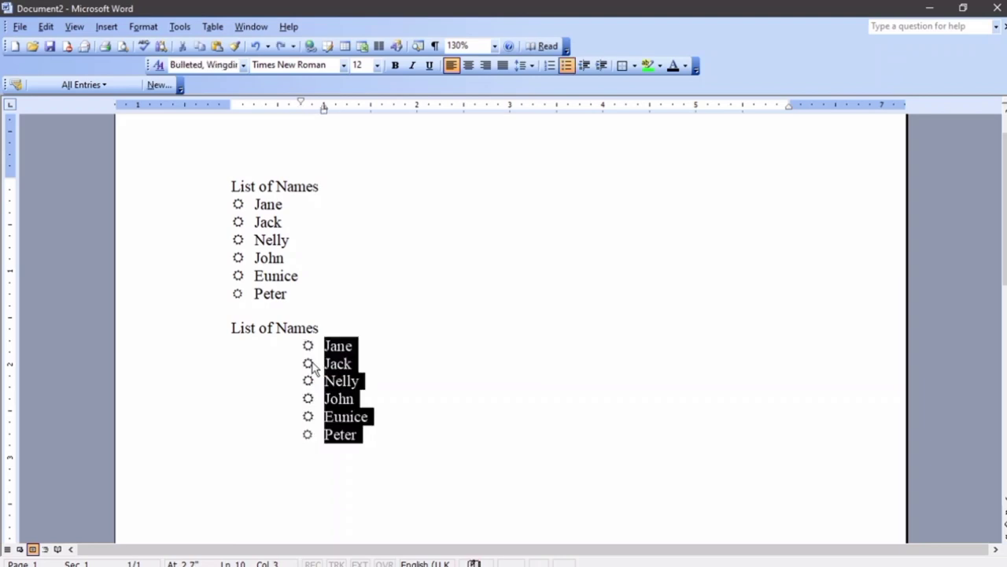
key(ctrl+y)
key(ctrl+z)
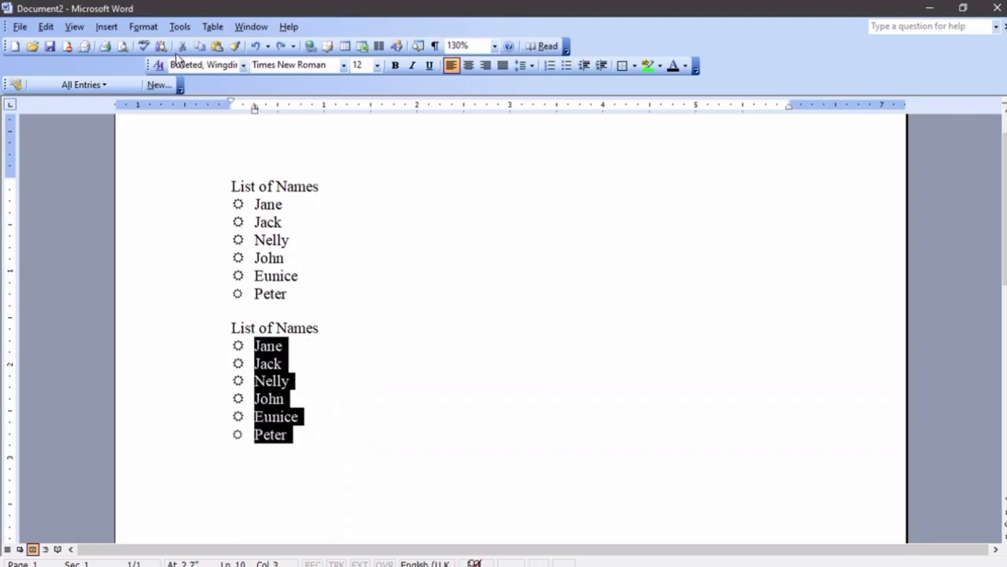
Pick the lowercase i. ii. iii. numbering style for the second list
click(143, 27)
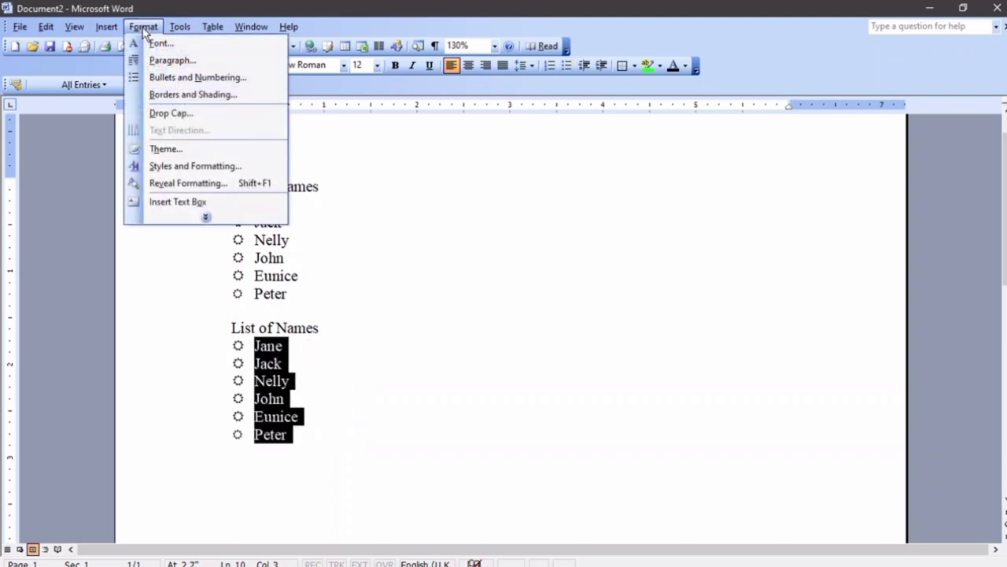
click(167, 77)
click(425, 180)
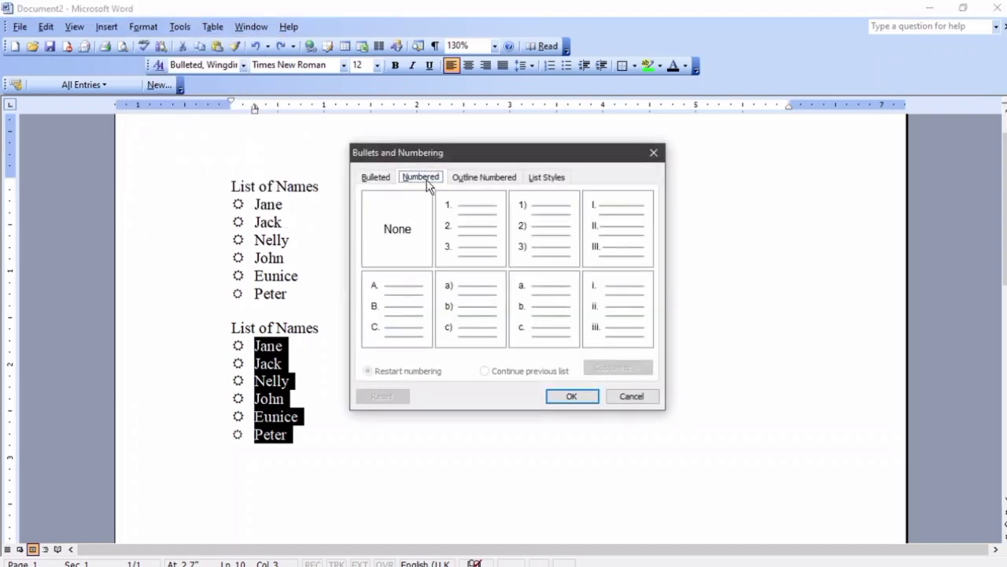
click(441, 227)
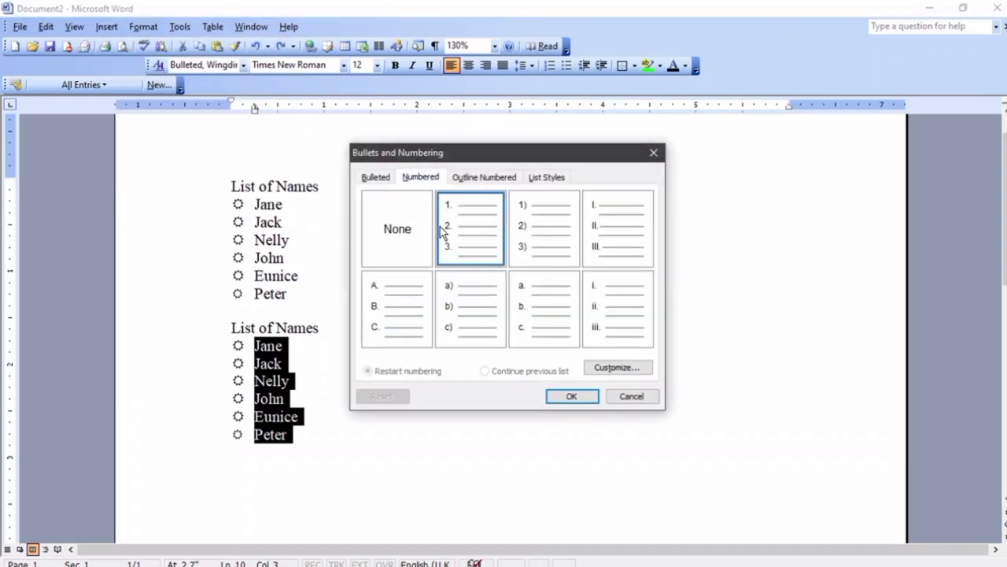
click(540, 242)
click(606, 242)
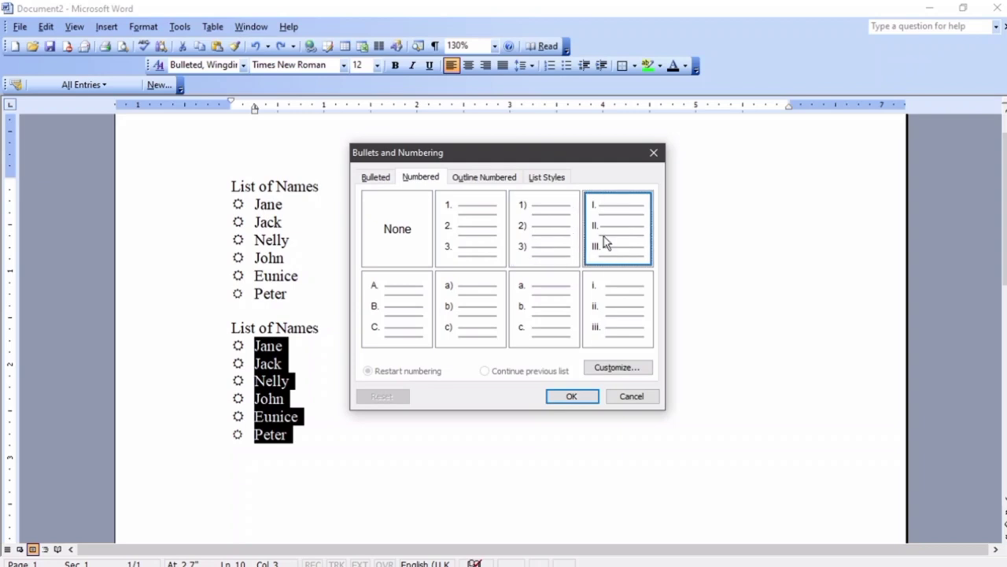
click(627, 323)
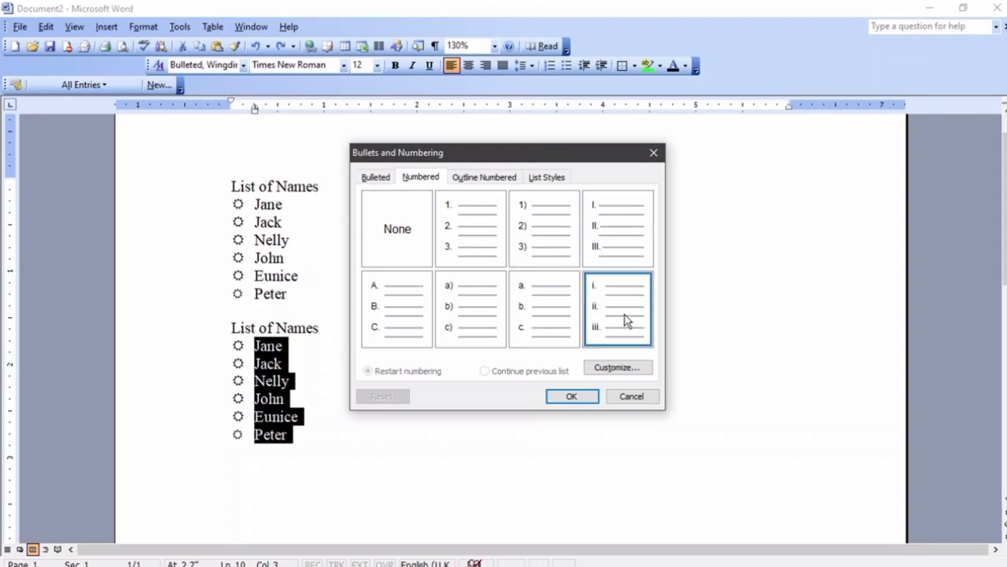
click(593, 368)
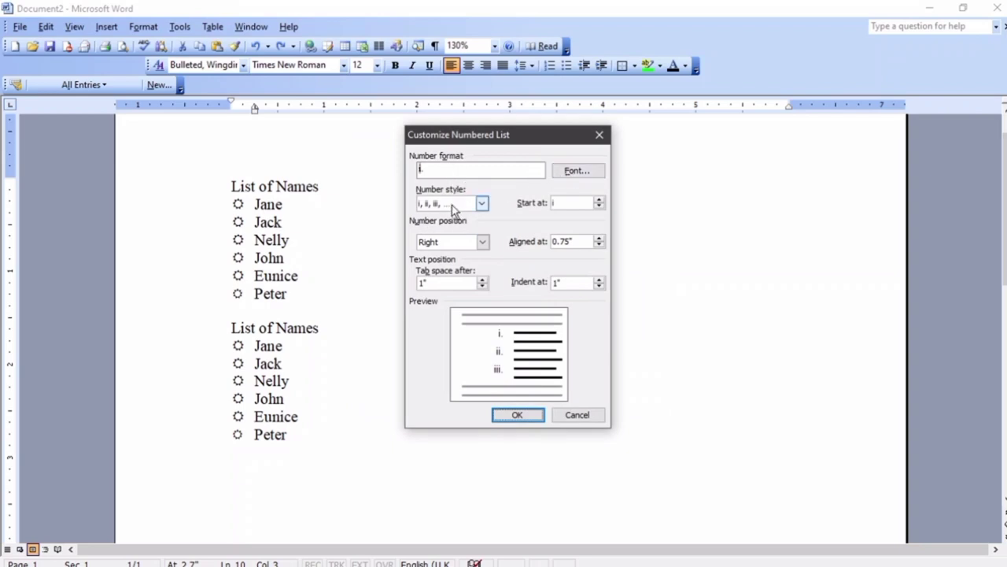
click(481, 203)
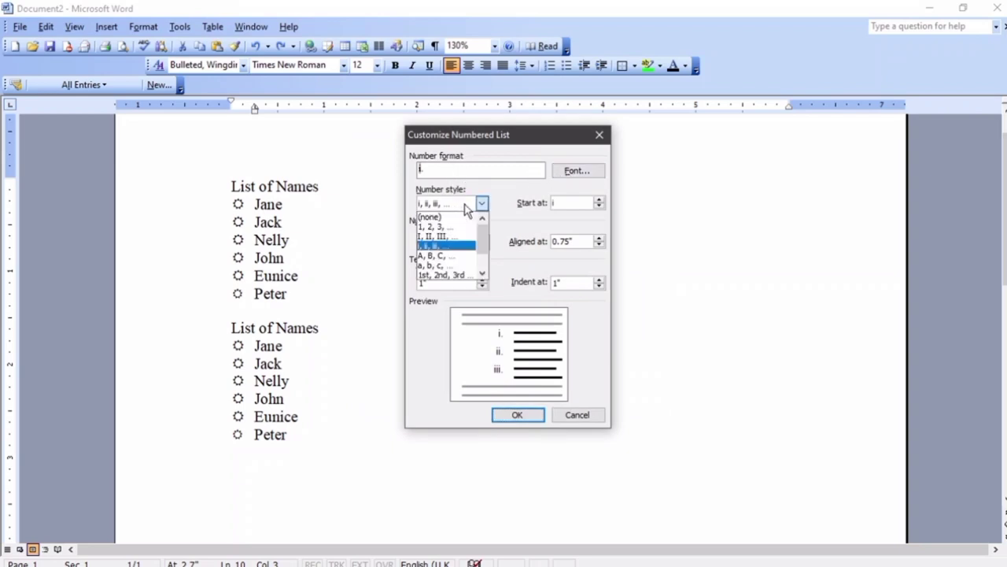
click(510, 210)
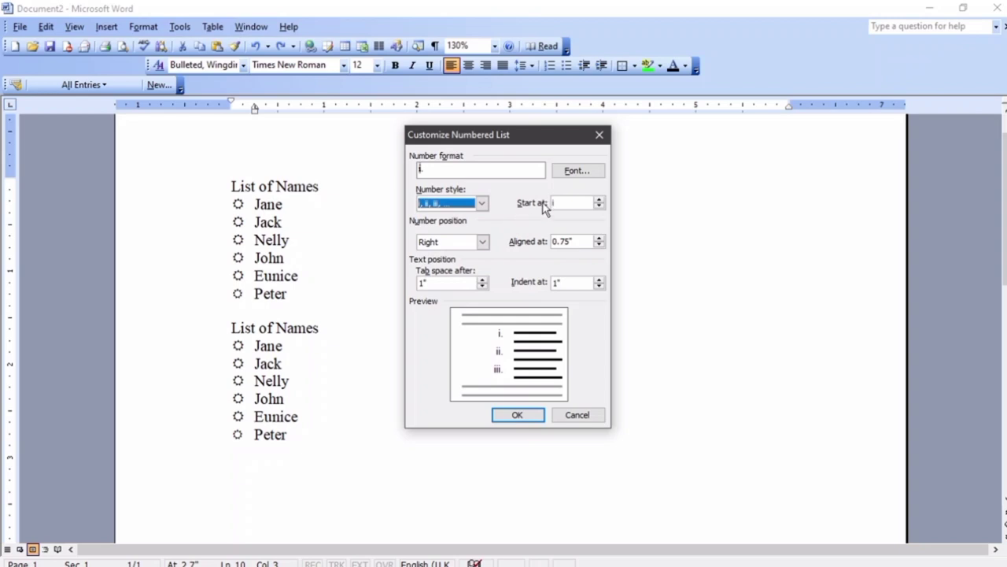
Keep the numbering starting at i
click(599, 199)
click(600, 199)
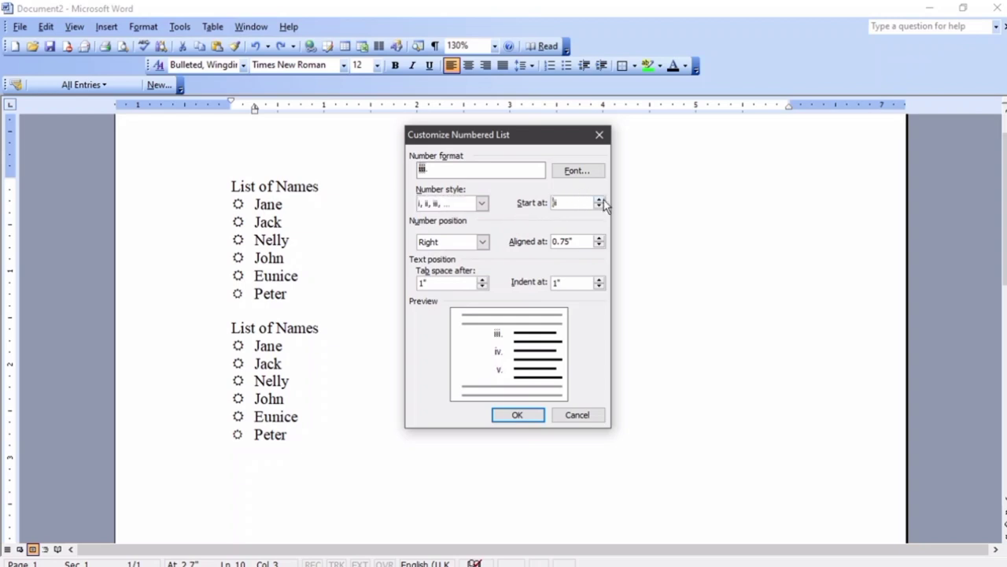
click(600, 200)
click(601, 200)
click(599, 206)
click(600, 206)
click(600, 206)
click(599, 206)
Keep the numbers right-aligned and set their position to 0 inches
click(449, 242)
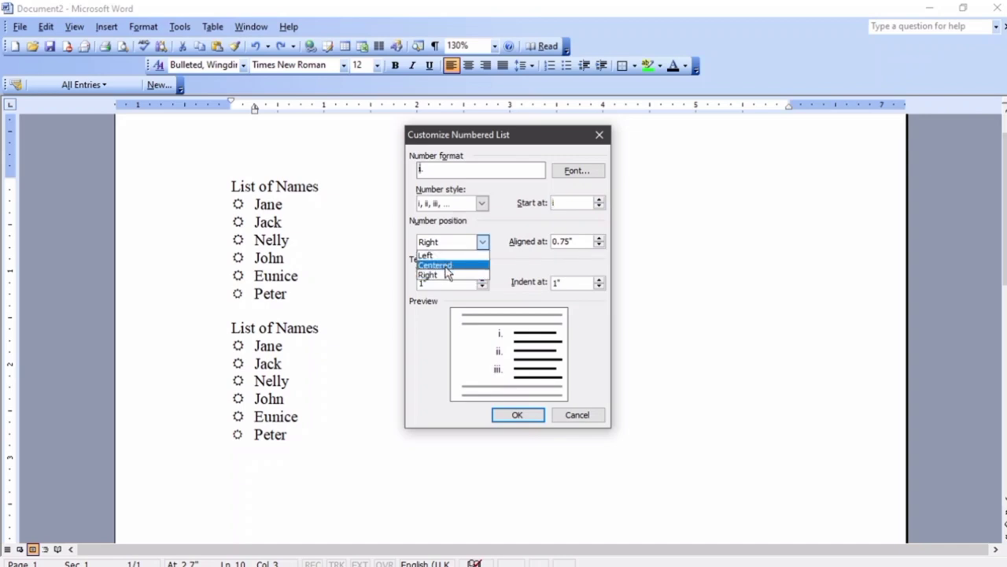
click(513, 261)
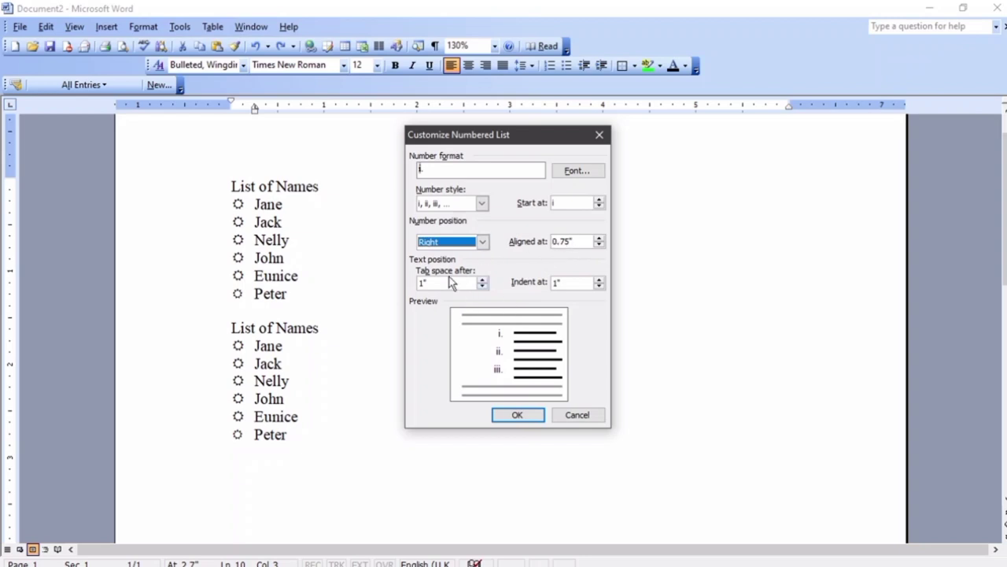
click(598, 245)
click(598, 245)
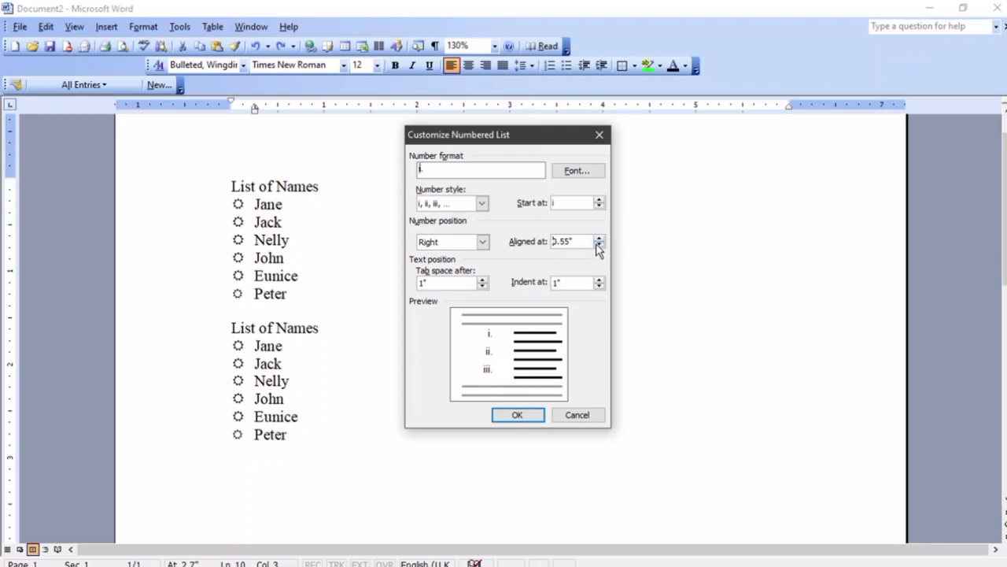
click(598, 245)
click(598, 245)
click(598, 246)
click(598, 245)
click(598, 245)
click(598, 245)
click(600, 246)
Set the tab space after and the text indent to 0.05 inches, and apply
click(483, 286)
click(483, 286)
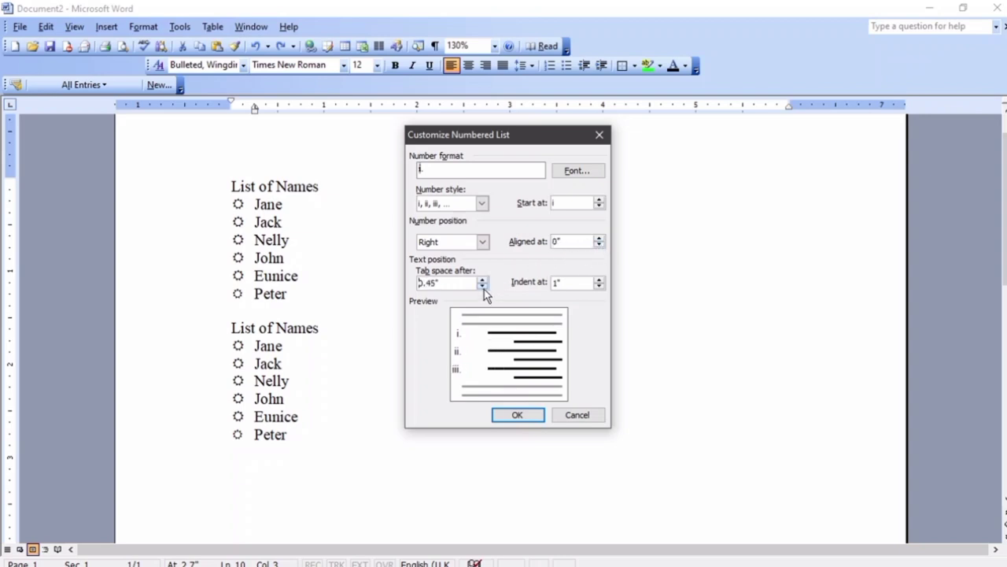
click(484, 286)
click(483, 279)
click(600, 285)
click(600, 286)
click(599, 286)
click(599, 286)
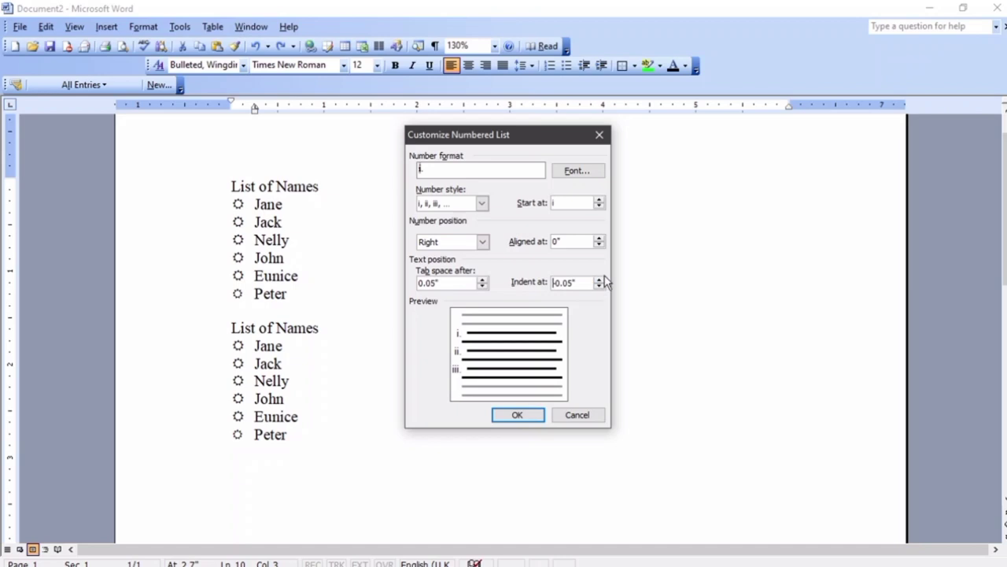
click(600, 280)
click(599, 280)
click(518, 415)
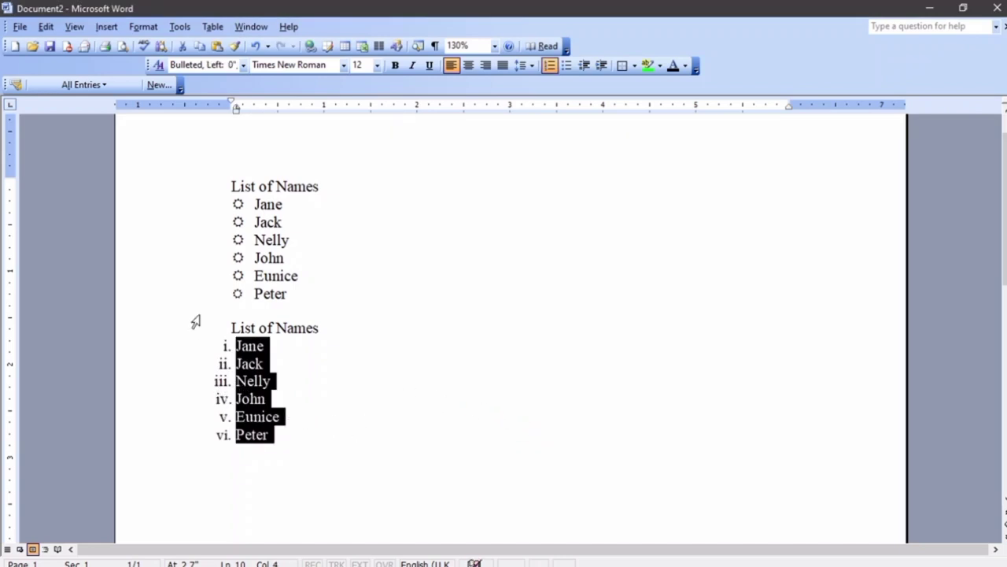
Switch the second name list to a) b) c) lettering
click(143, 26)
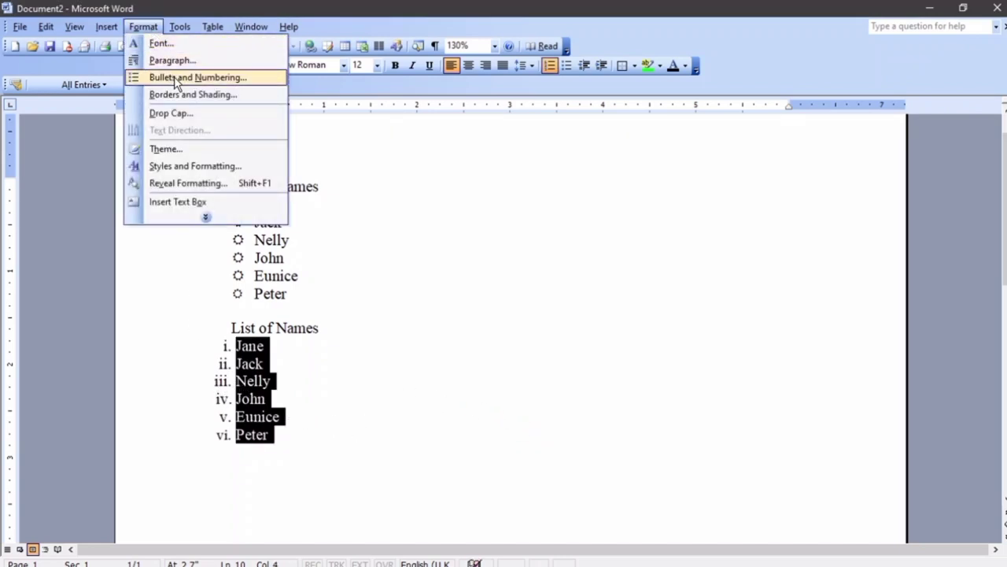
click(176, 78)
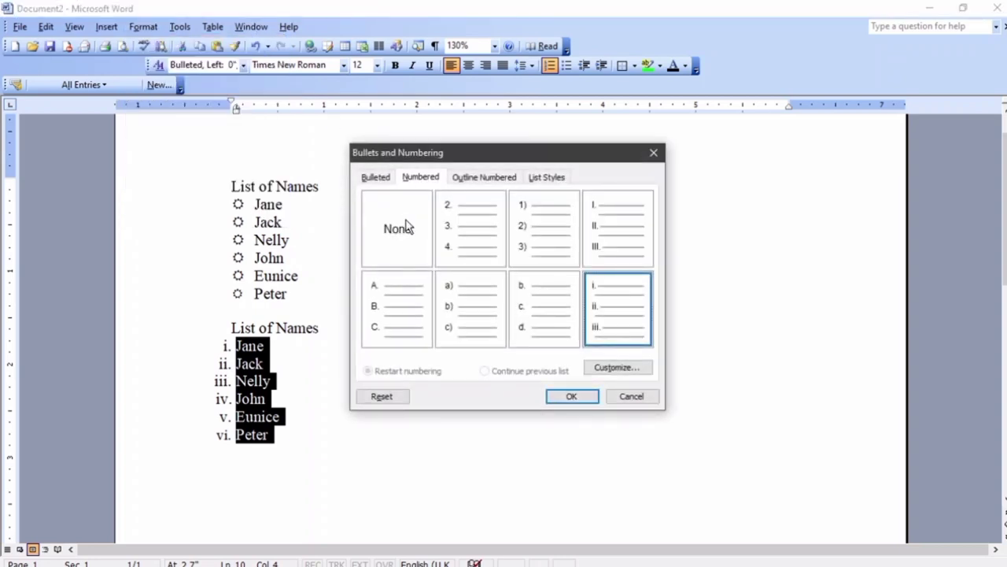
click(467, 321)
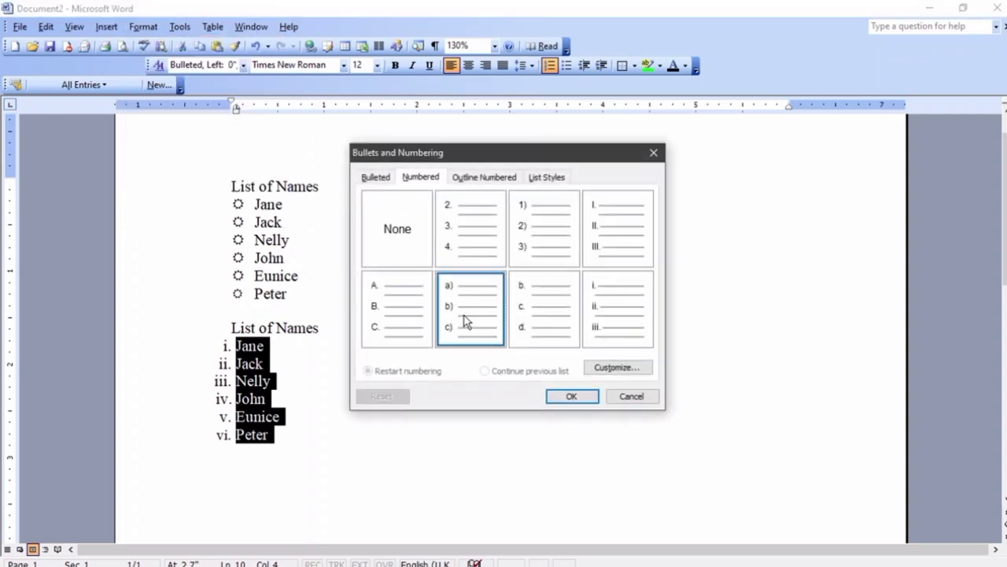
click(566, 398)
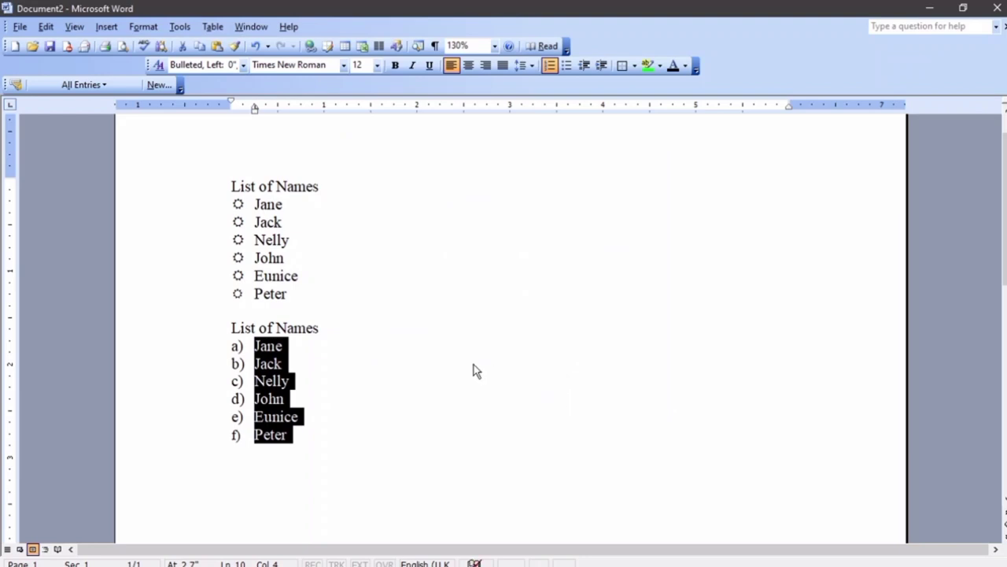
Add an empty line below the lettered list
scroll(456, 355, down, 3)
click(373, 344)
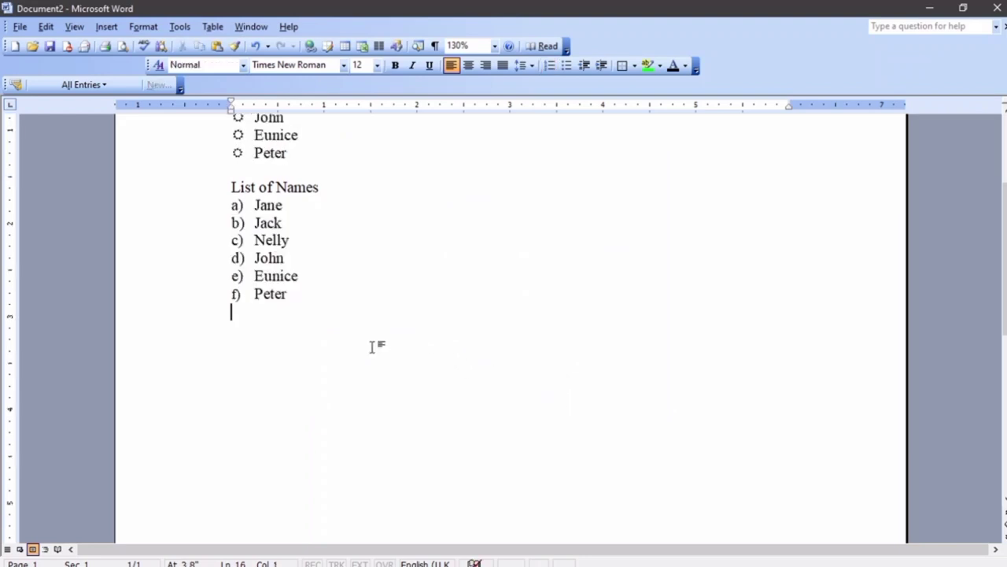
key(Return)
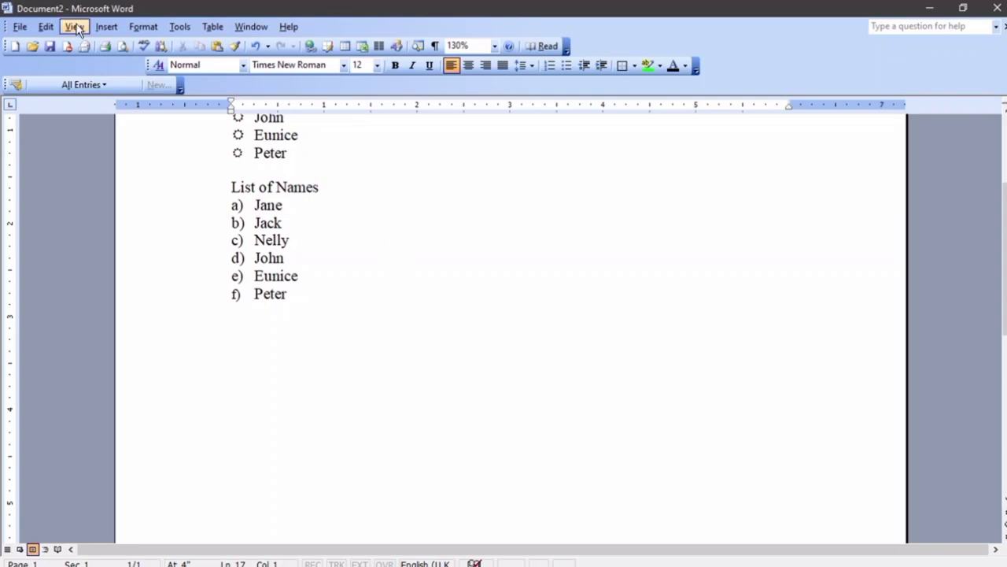
Apply the 1) a) i) outline-numbered style to the empty line below the names
click(154, 31)
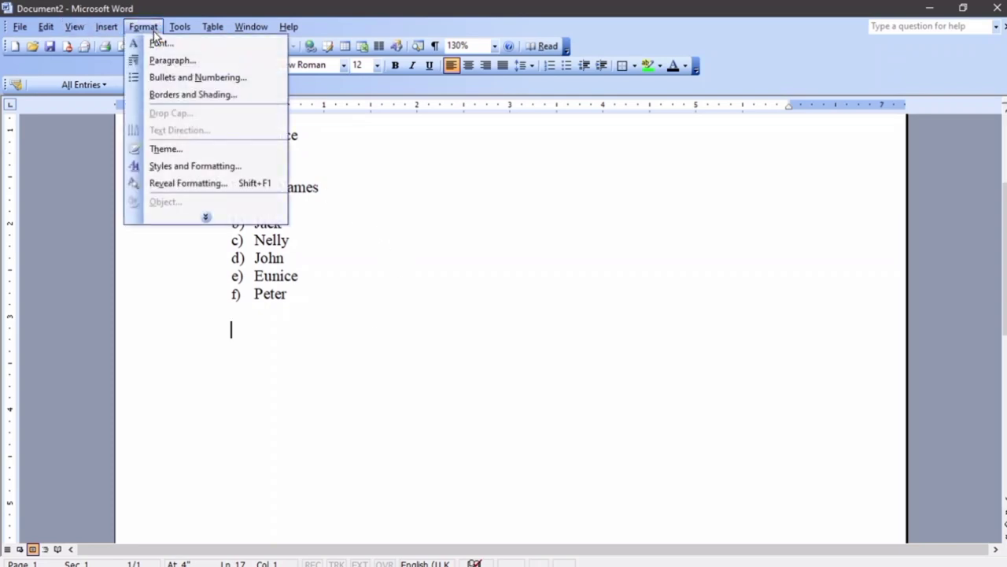
click(167, 77)
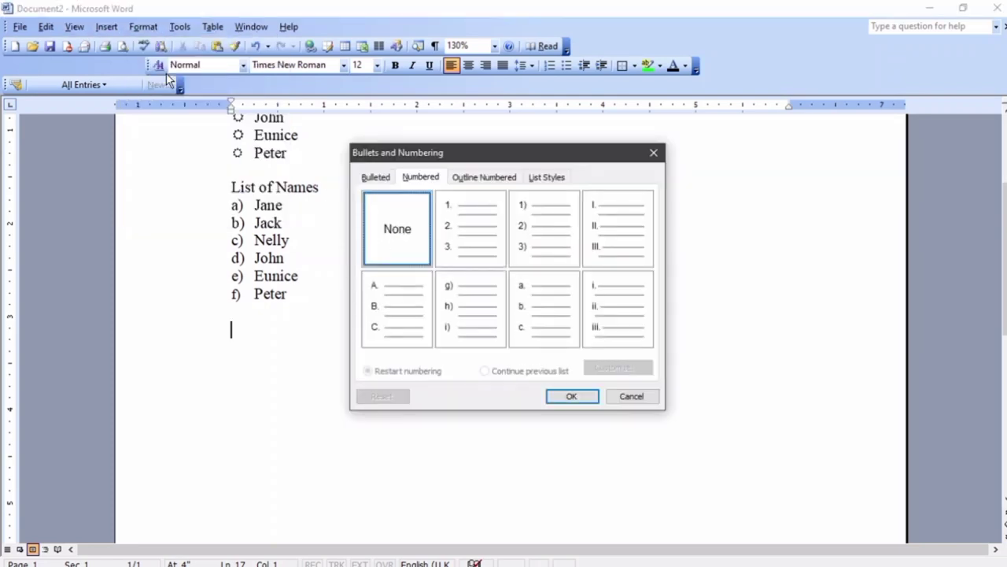
click(479, 179)
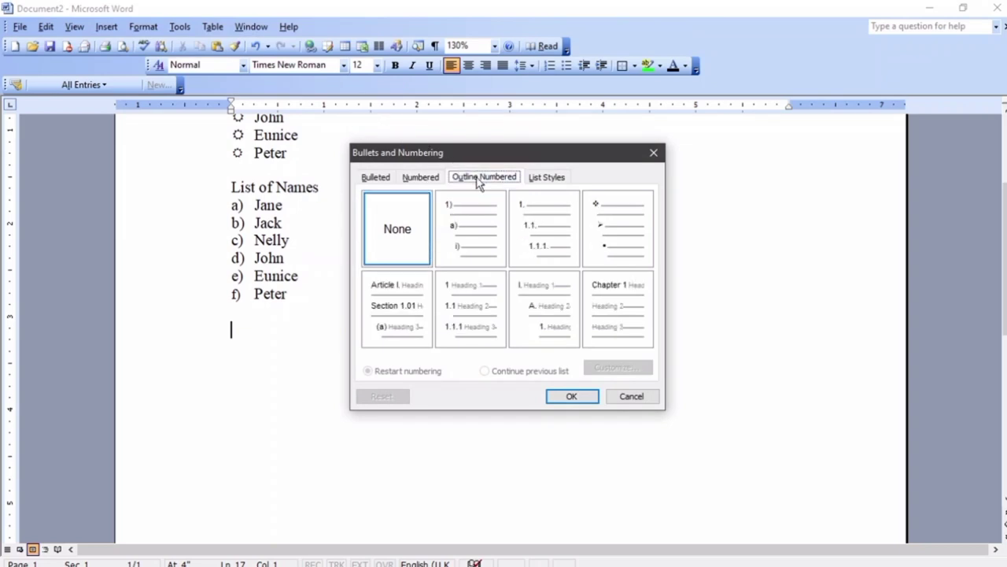
click(470, 226)
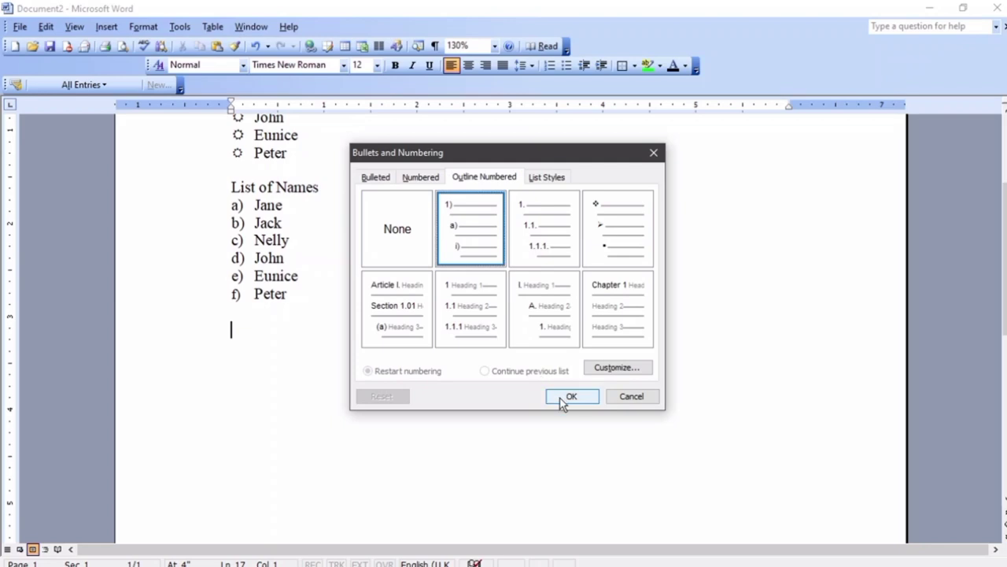
click(560, 397)
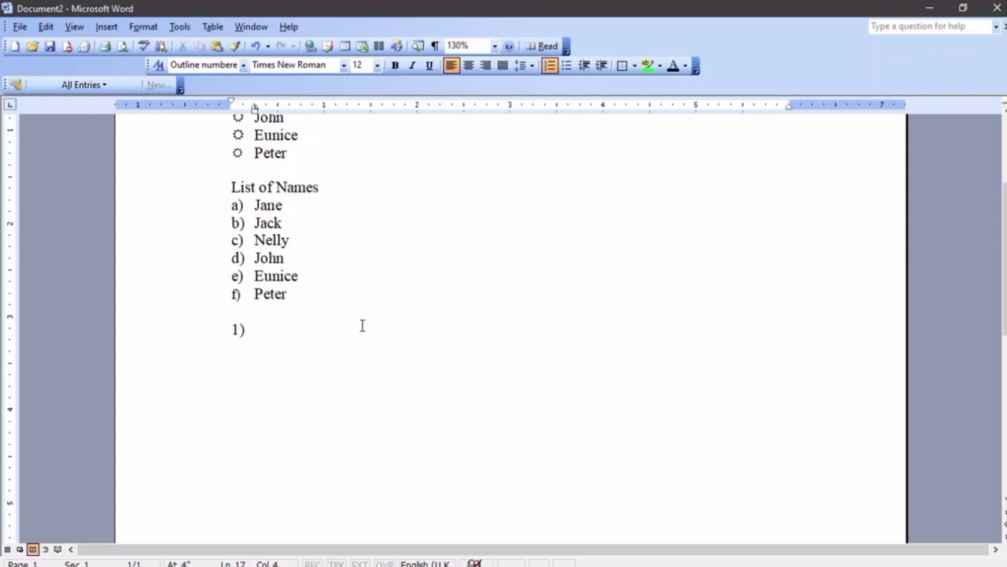
Type Kenya as item 1) and start an indented a) sub-item beneath it
text(Ken)
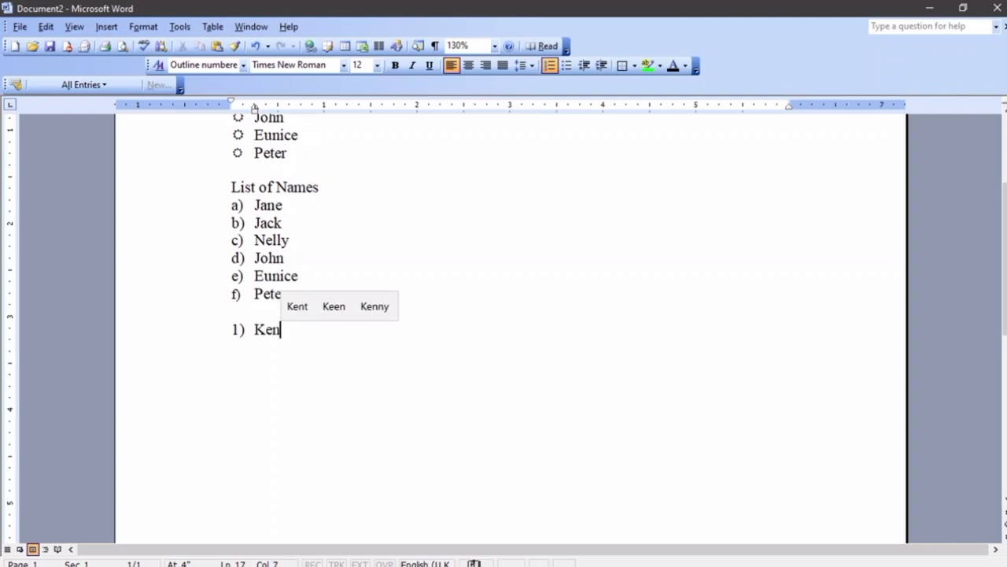
text(ya)
key(Return)
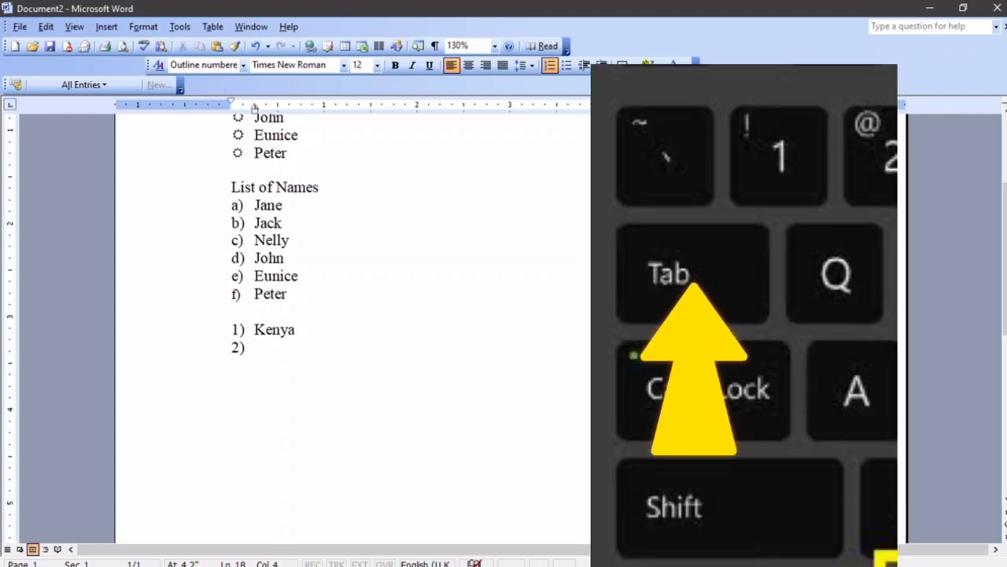
key(Tab)
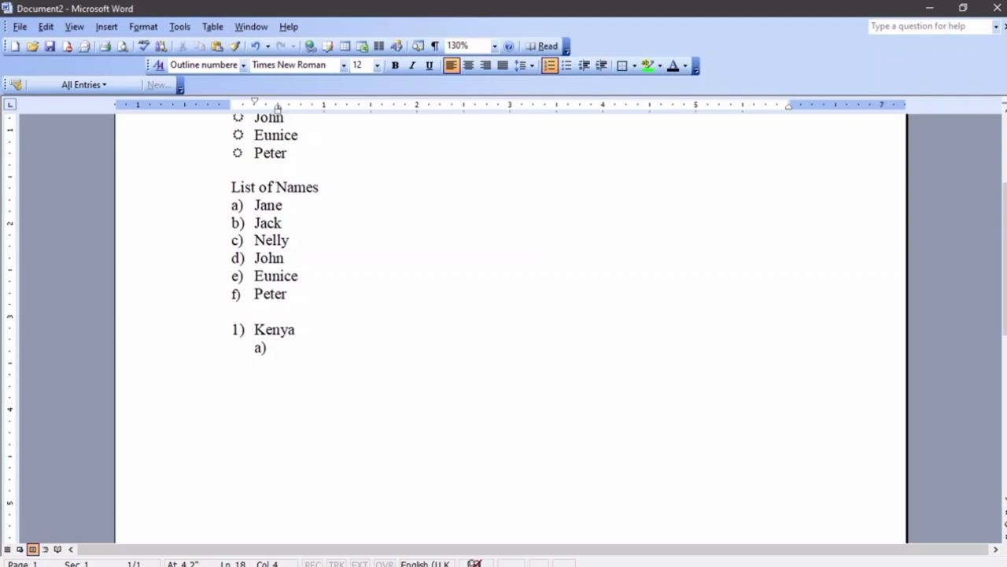
Enter Nairobi as sub-item a) and demote the next line to a third-level i) item
text(Nairoi)
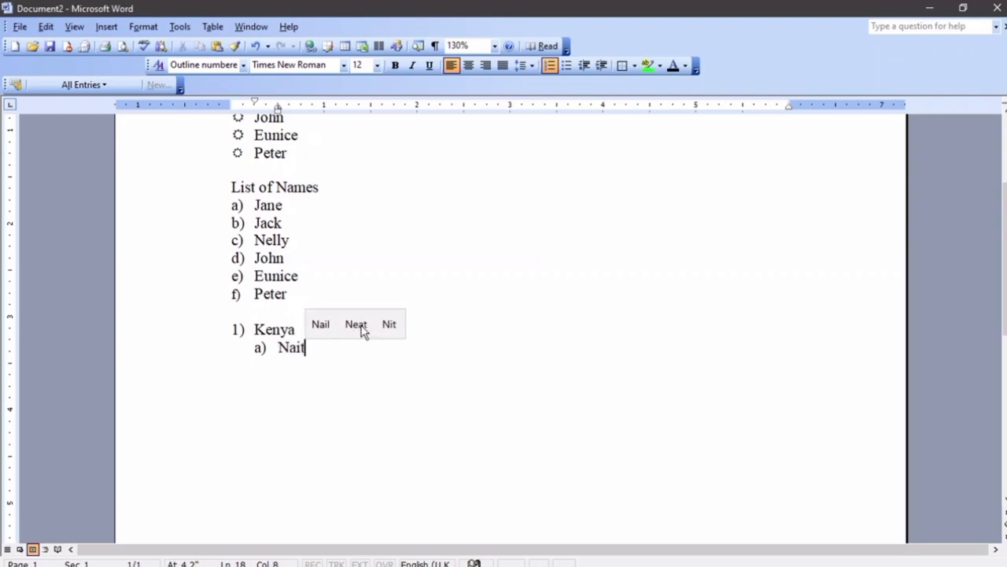
key(BackSpace)
text(bi)
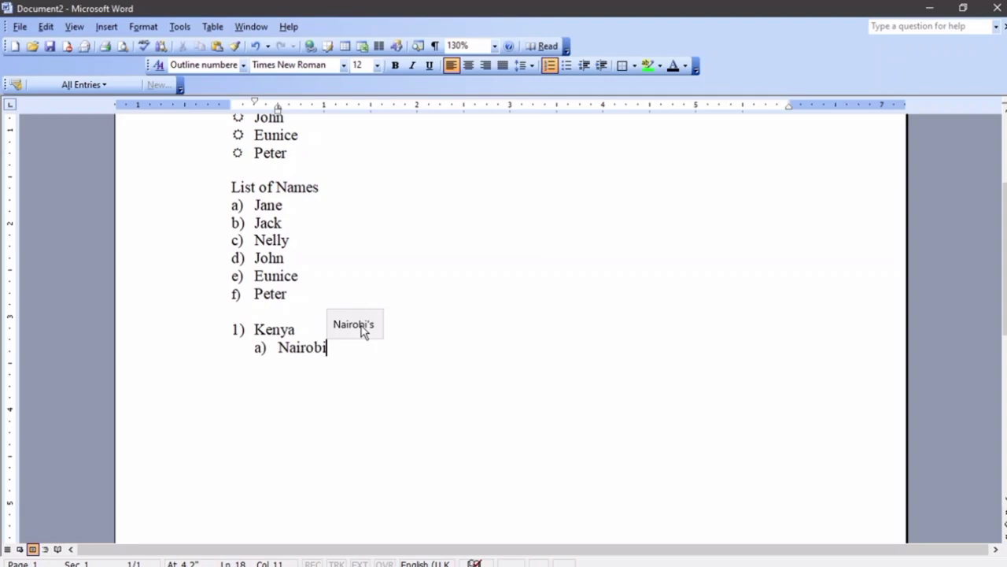
key(Return)
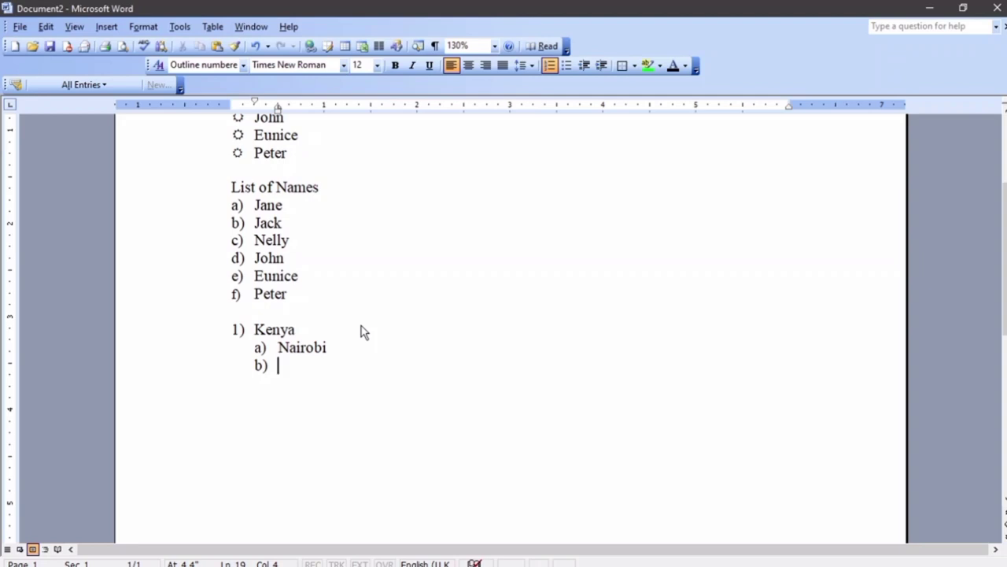
key(Tab)
Enter Ngara, Westlands and Kasarani as items i) to iii) under Nairobi
text(Ngar)
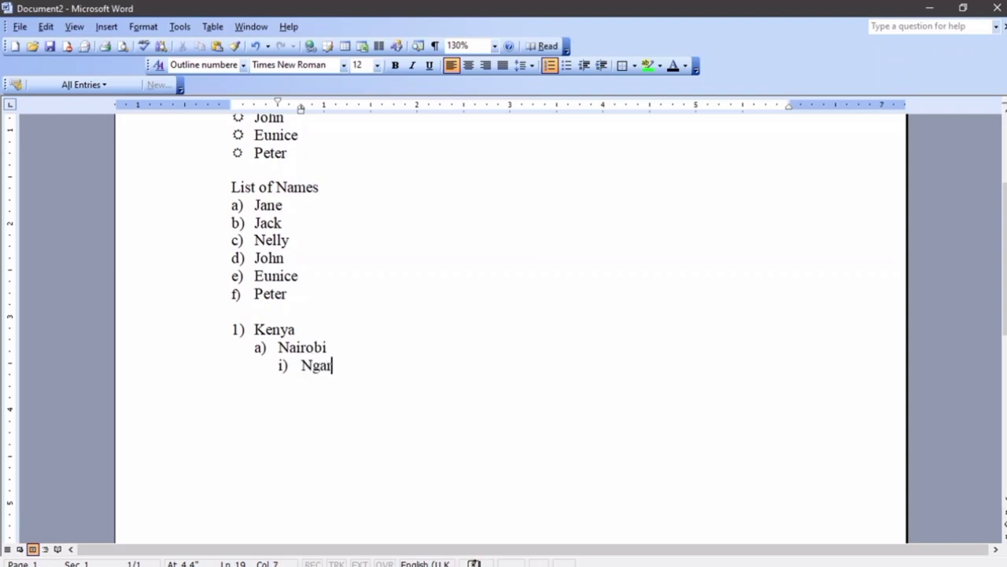
text(a)
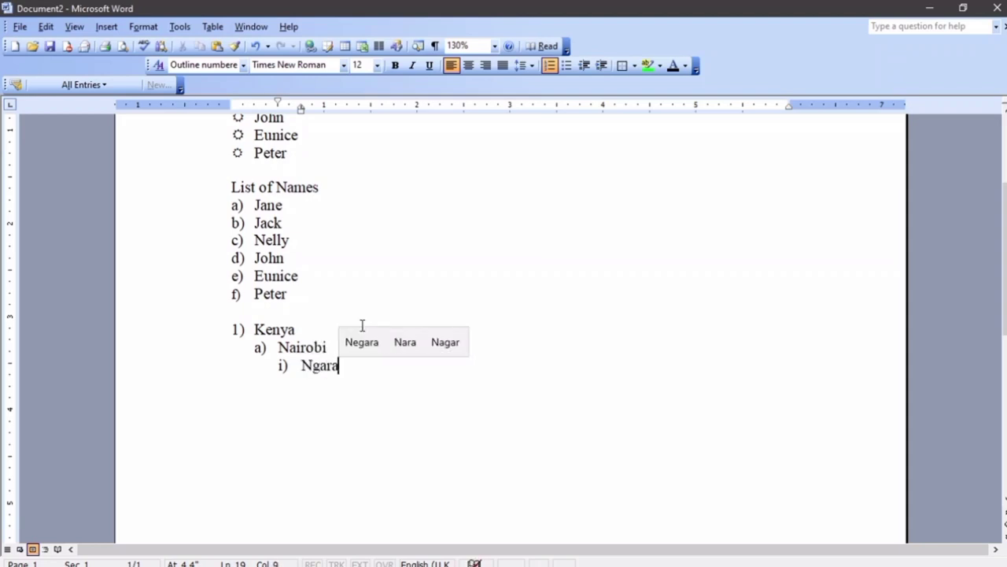
key(Return)
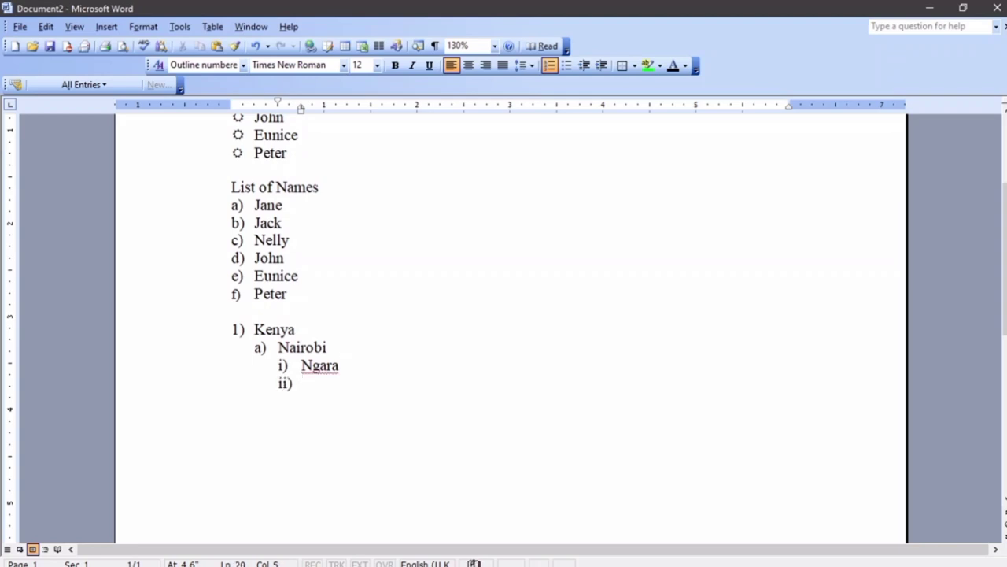
text(Westlands)
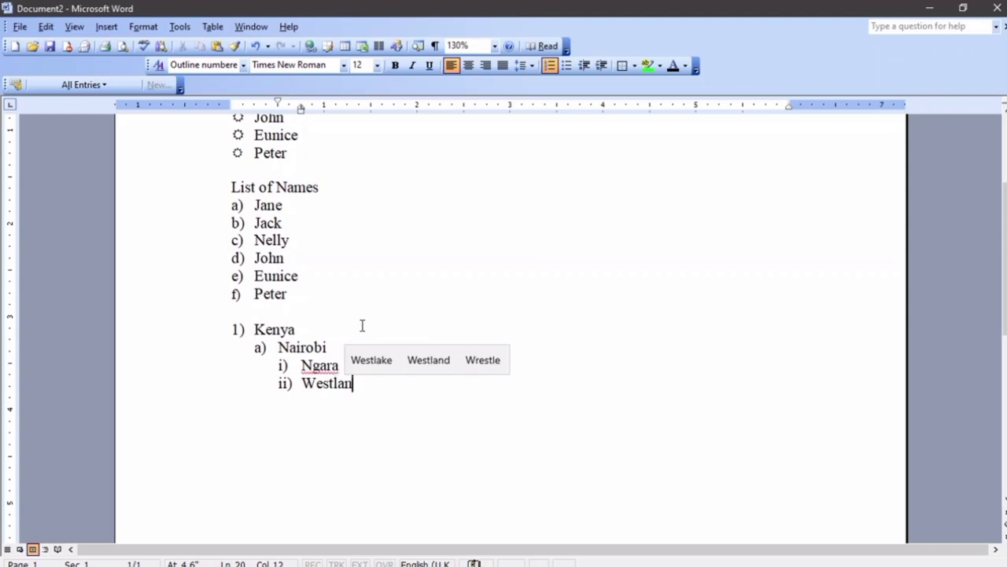
key(BackSpace)
text(a)
key(BackSpace)
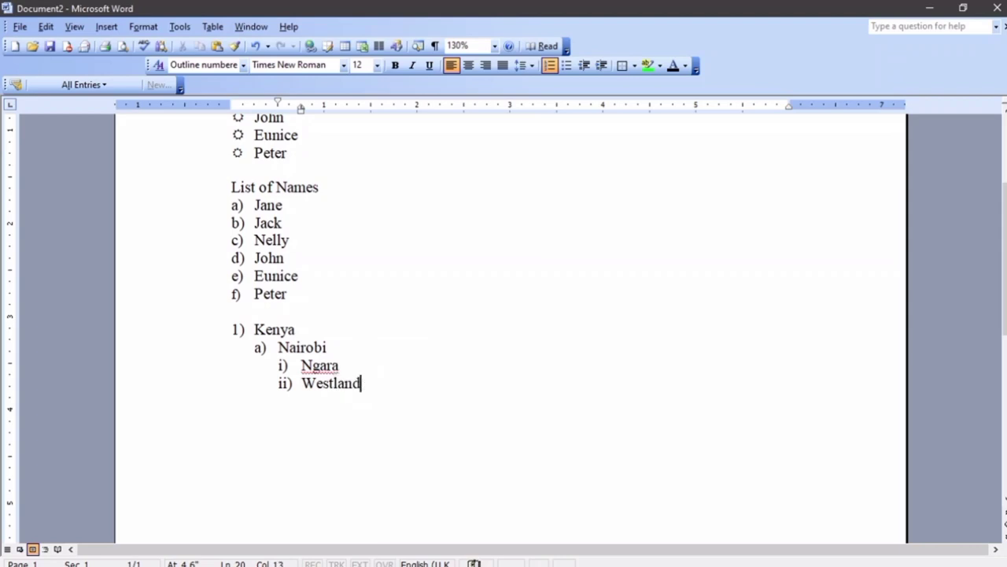
text(s)
key(Return)
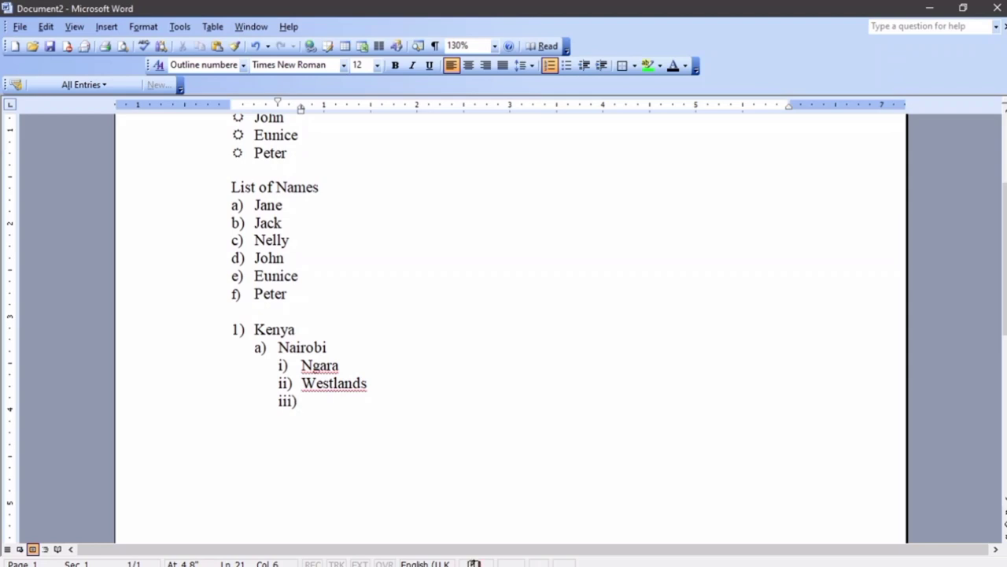
text(Kasarani)
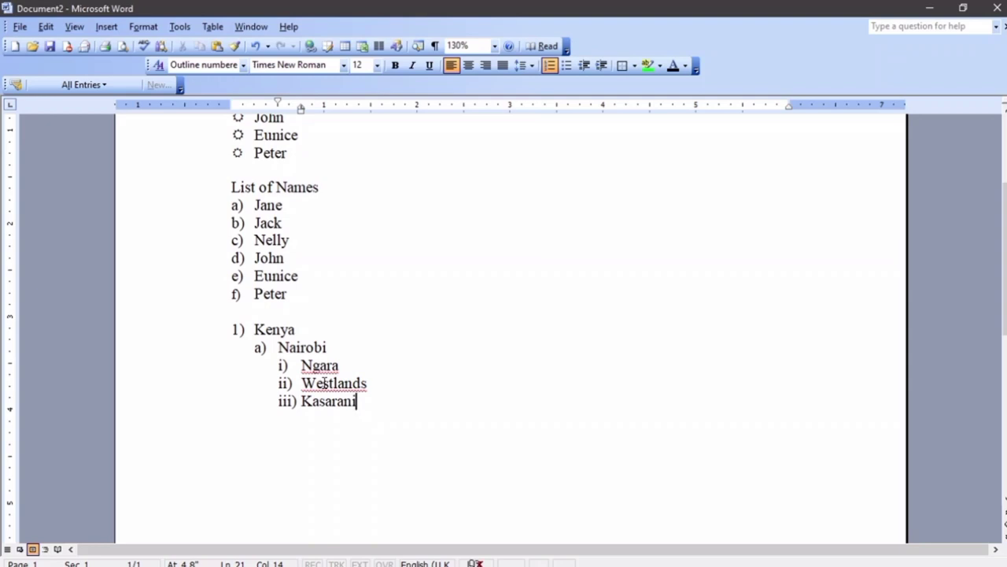
key(Return)
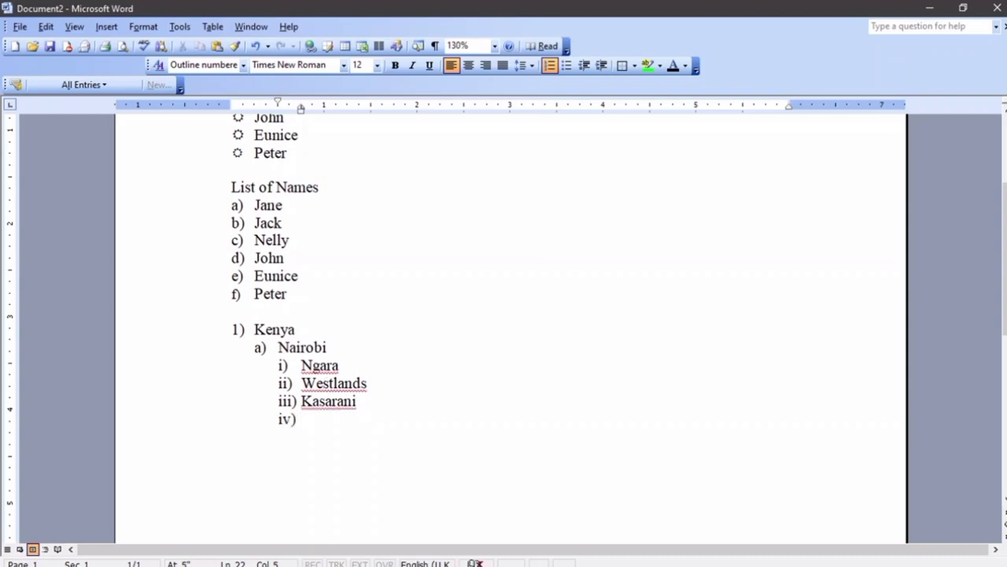
Promote the line below Kasarani to a b) item under Kenya and type Nakuru
key(BackSpace)
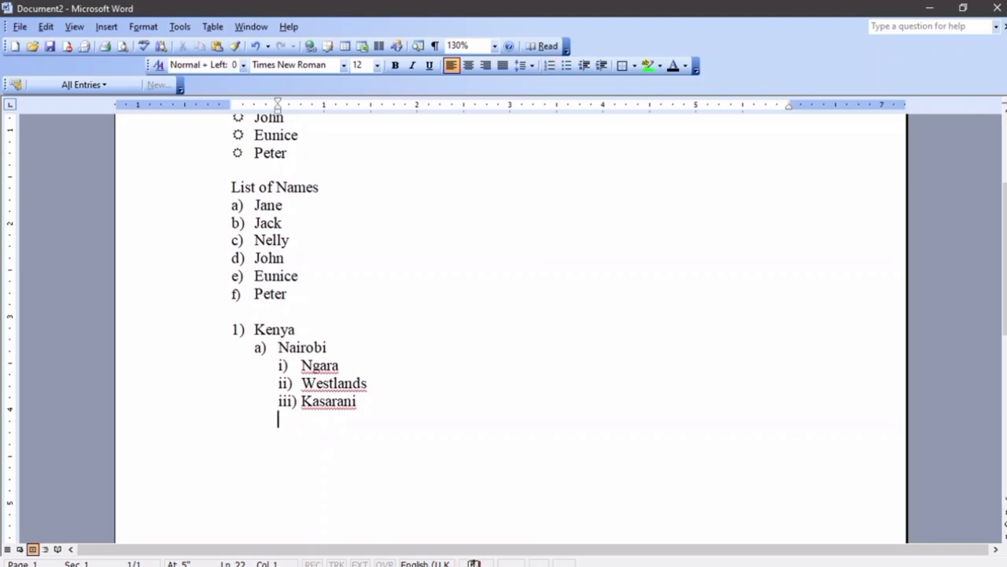
key(BackSpace)
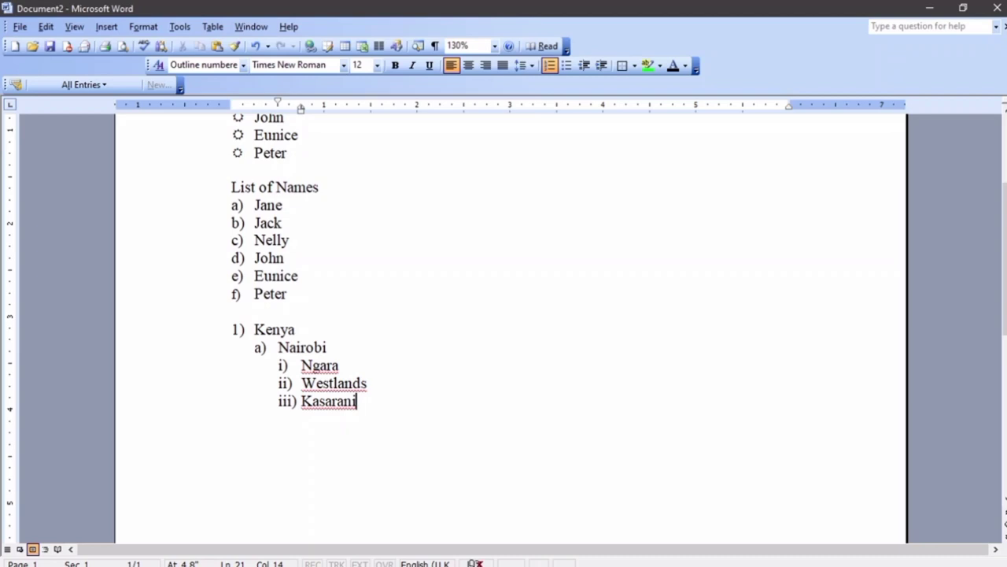
key(Return)
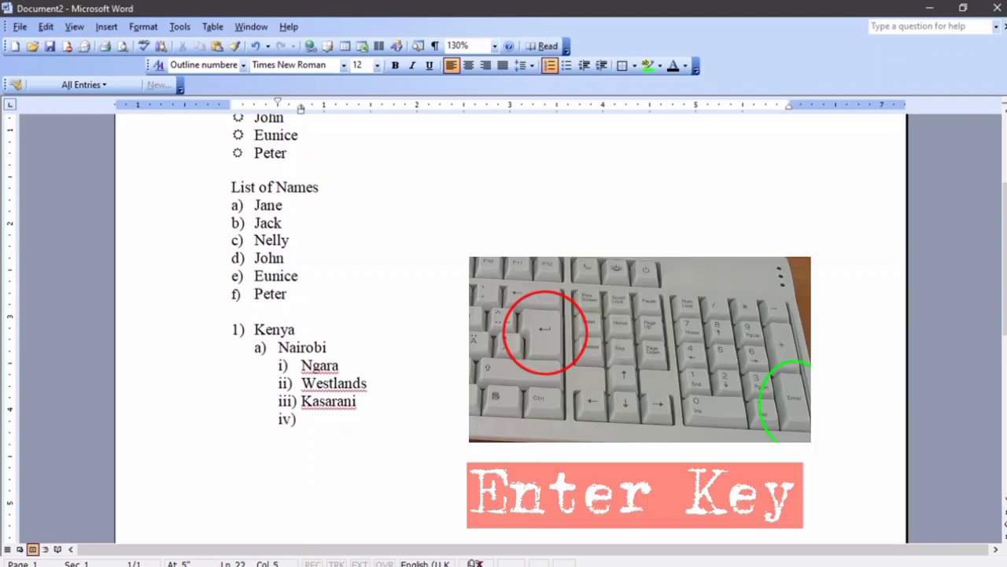
key(Tab)
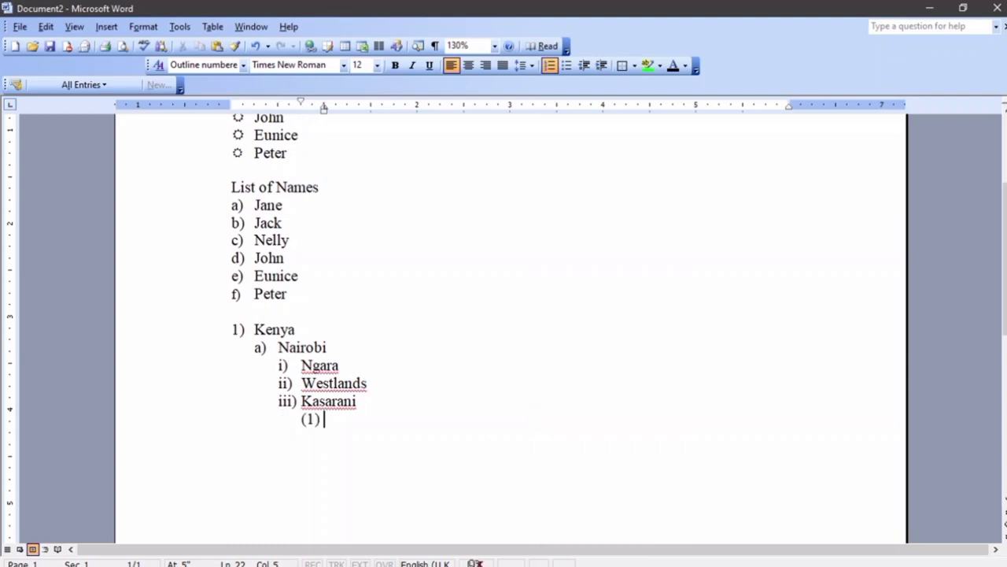
key(BackSpace)
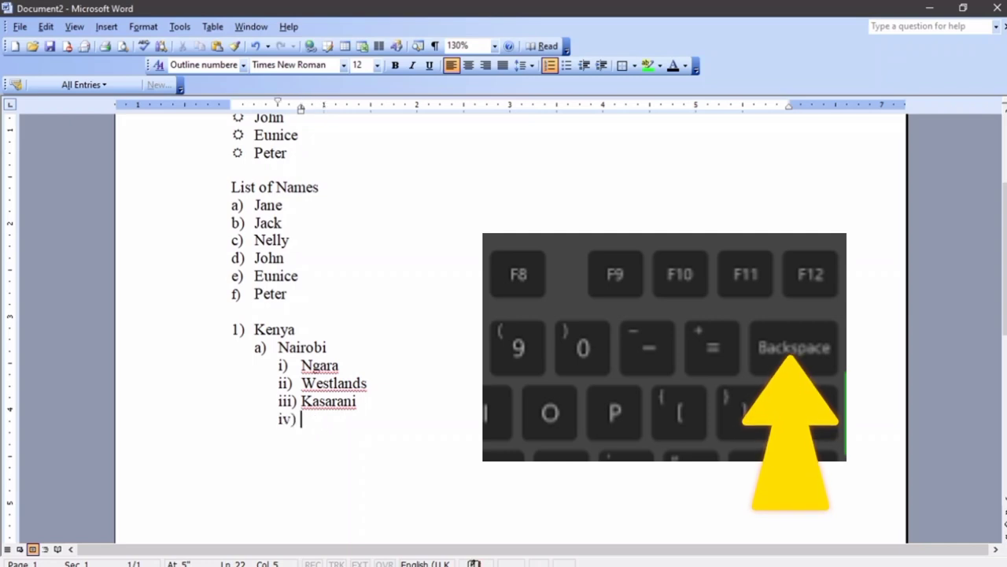
key(BackSpace)
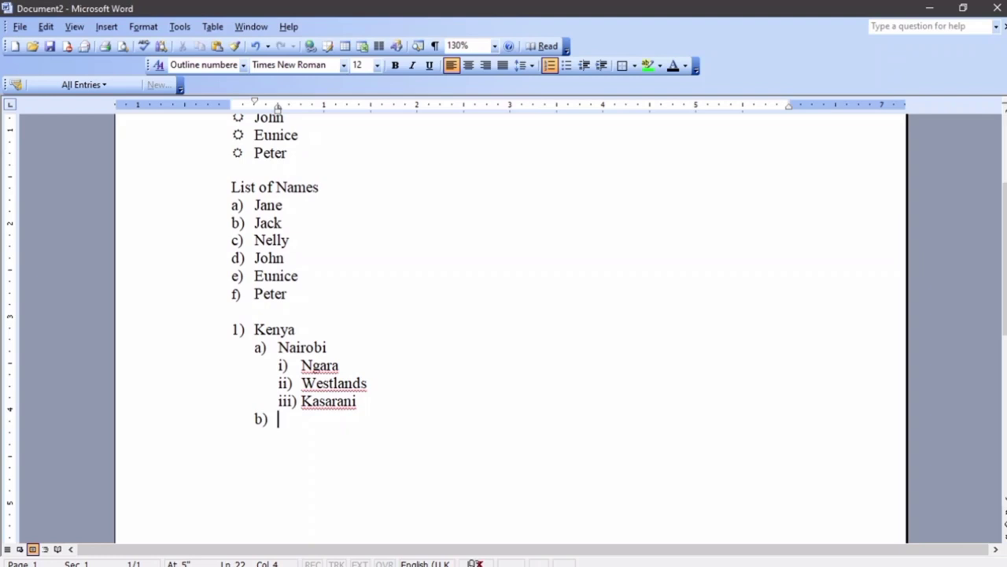
text(Nak)
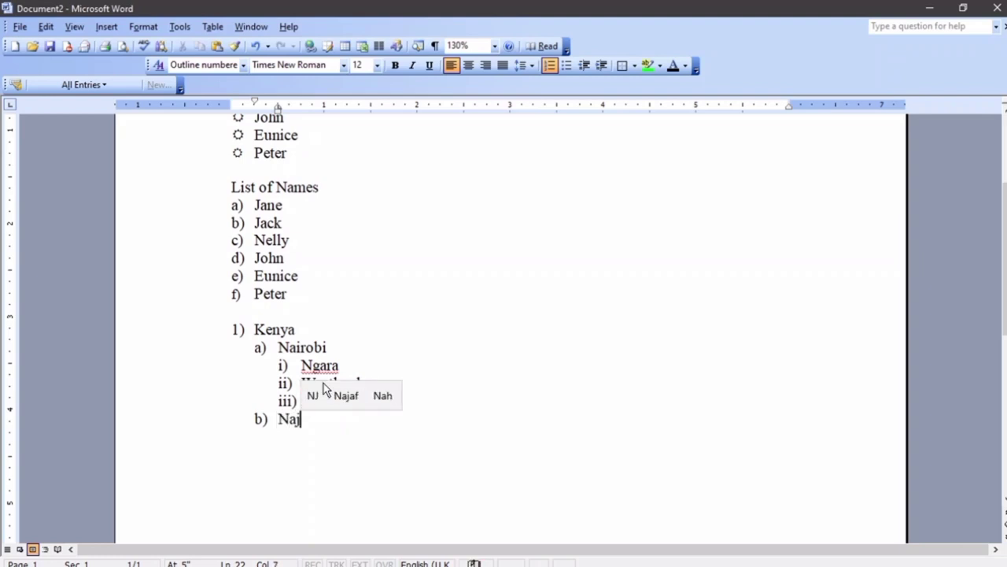
text(uru)
Add Molo, Njoro and Milimani as sub-items i)–iii) under Nakuru, leaving an empty iv)
key(Return)
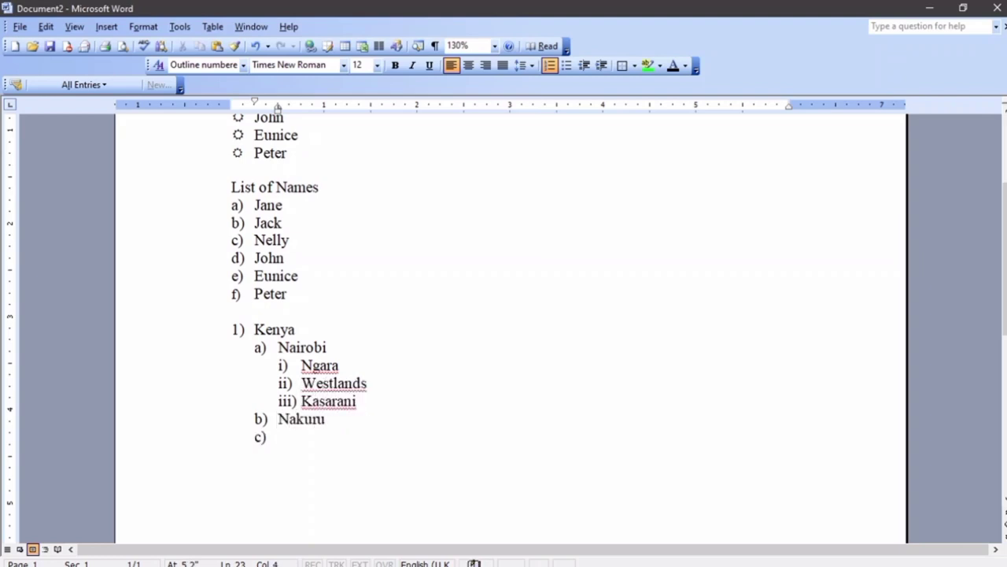
key(Tab)
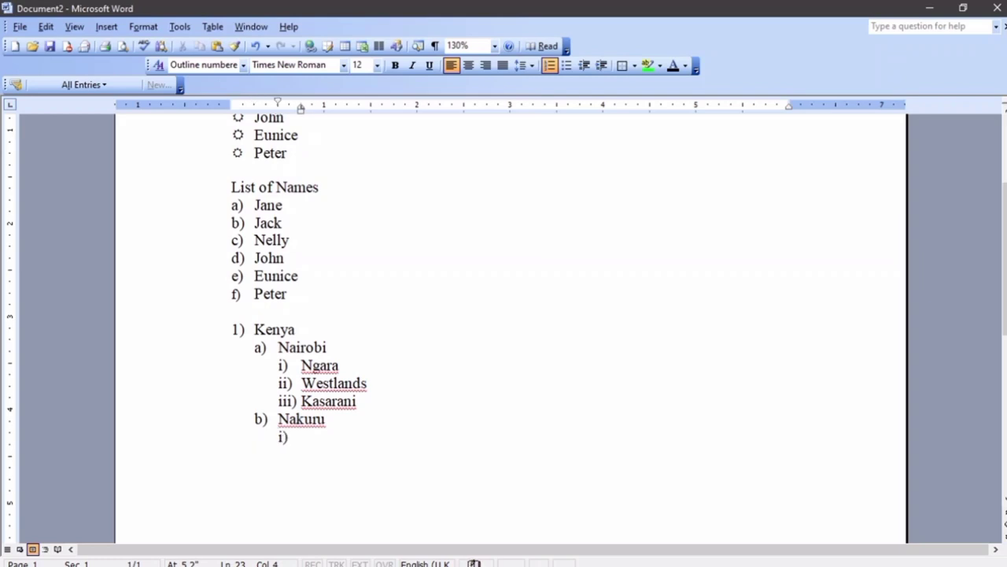
text(Molo)
key(Return)
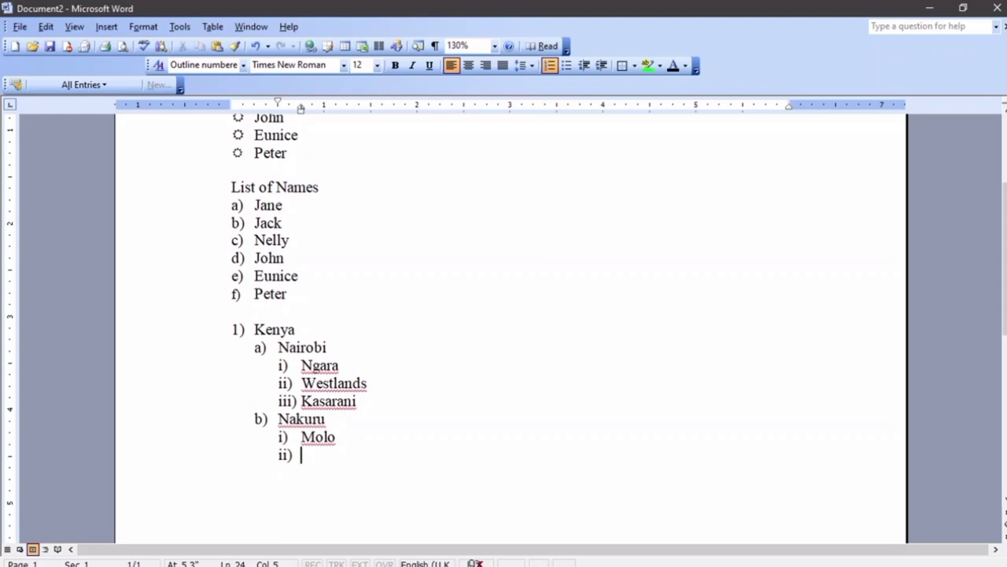
text(Njoro)
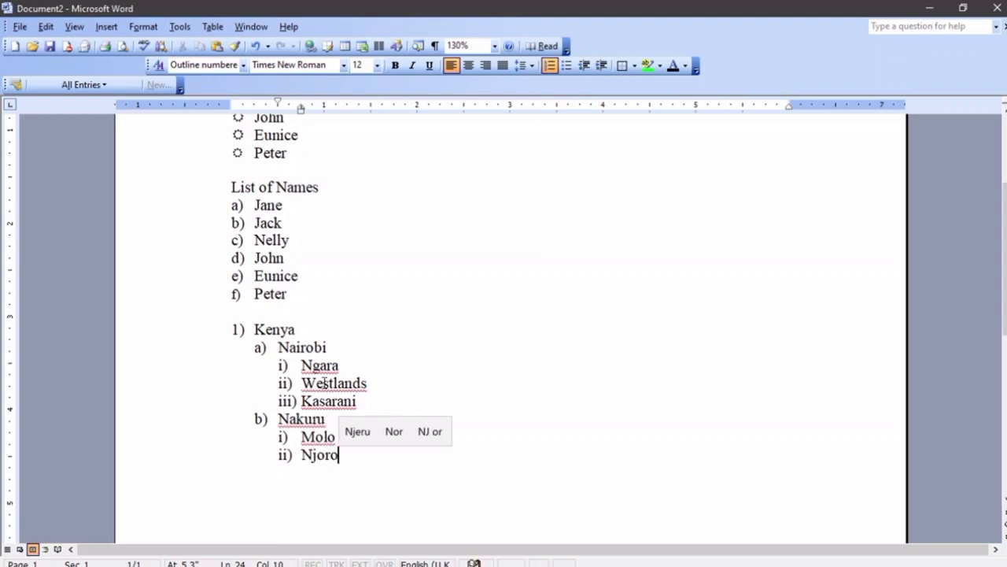
key(Return)
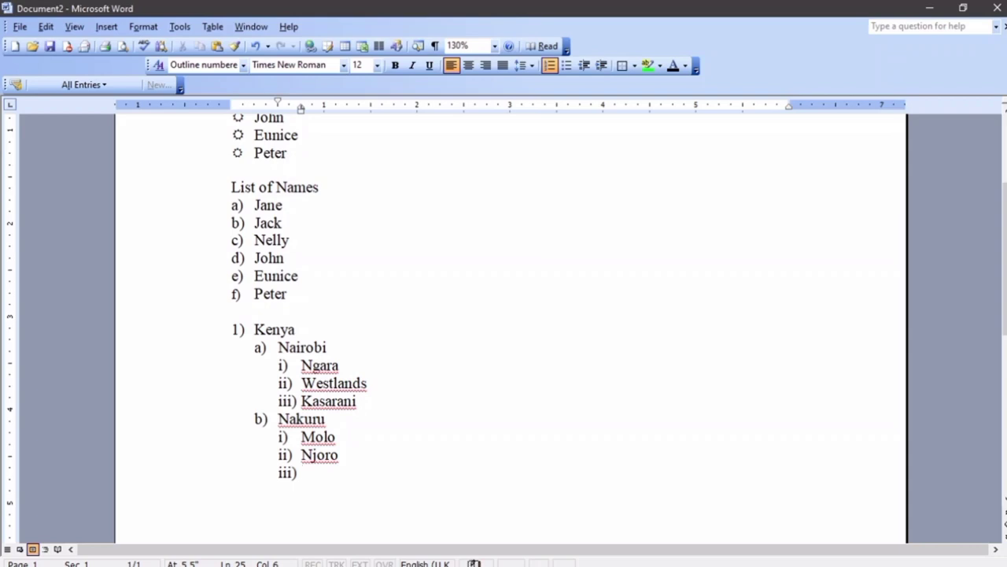
text(Milimani)
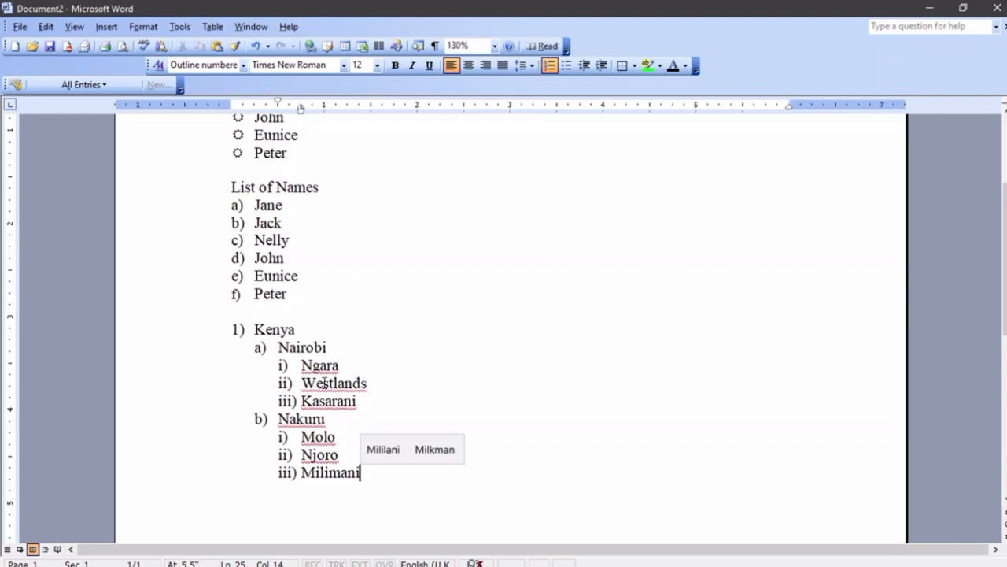
key(Return)
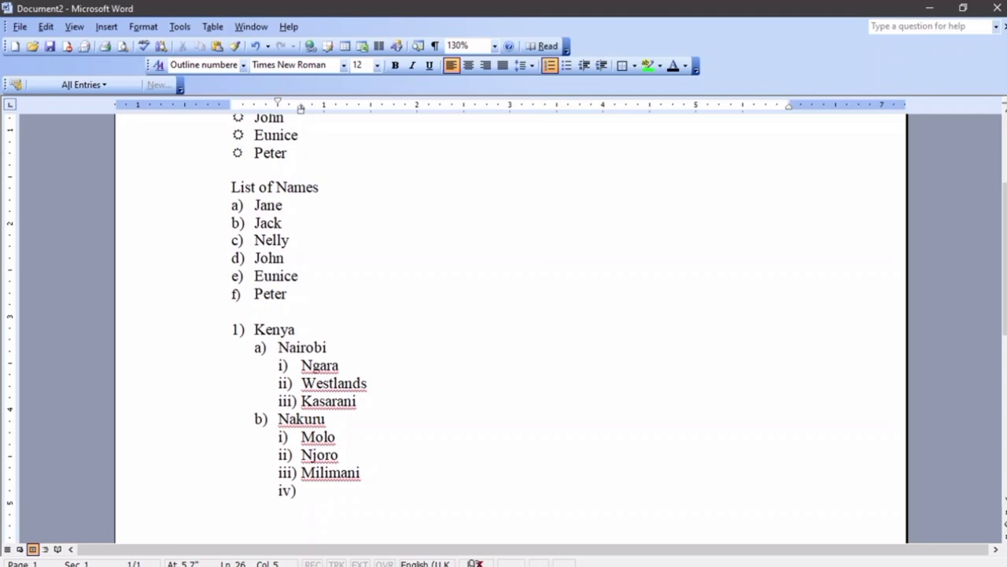
Promote the empty item below Milimani to top-level 2) and type Uganda
click(237, 329)
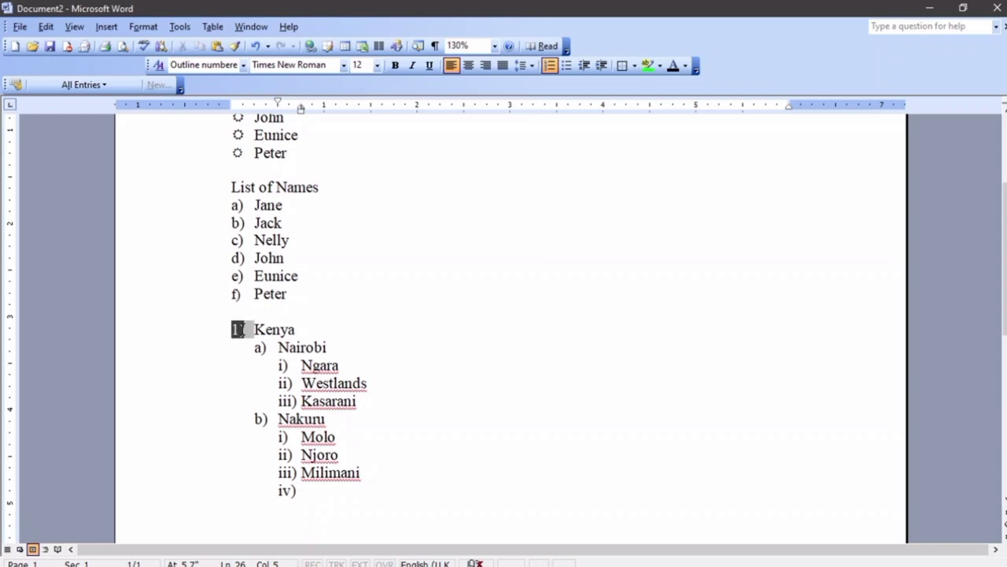
click(300, 492)
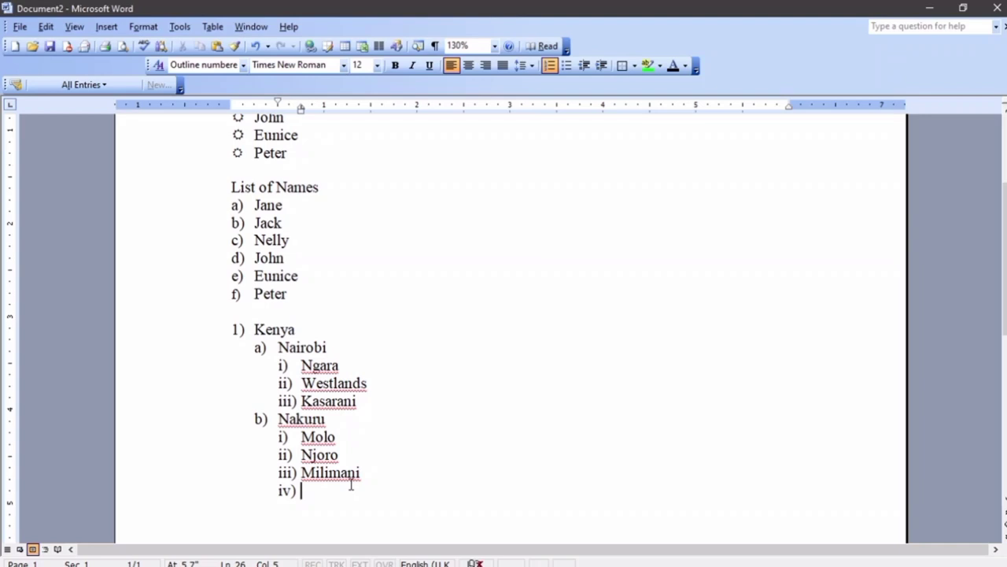
key(Tab)
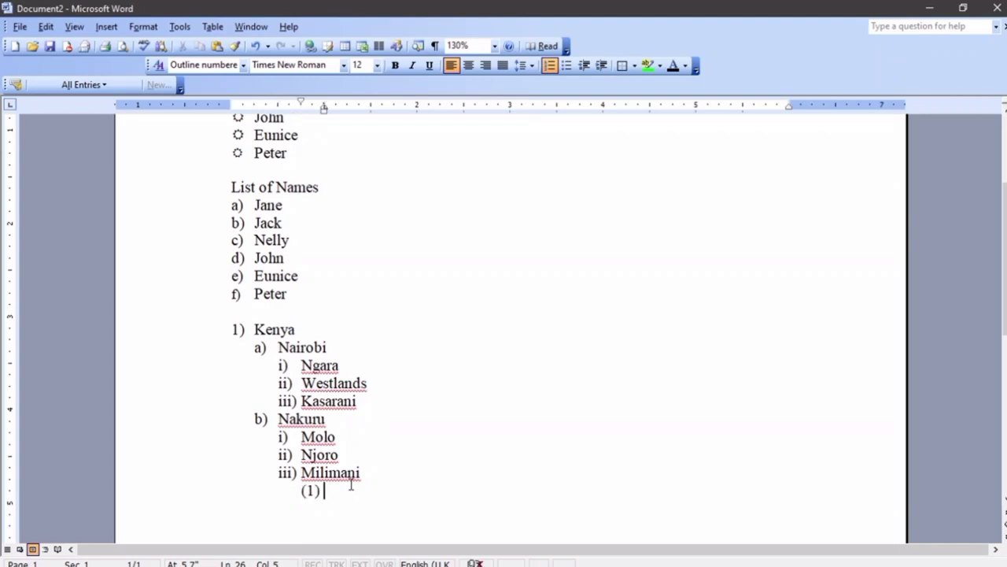
key(shift+Tab)
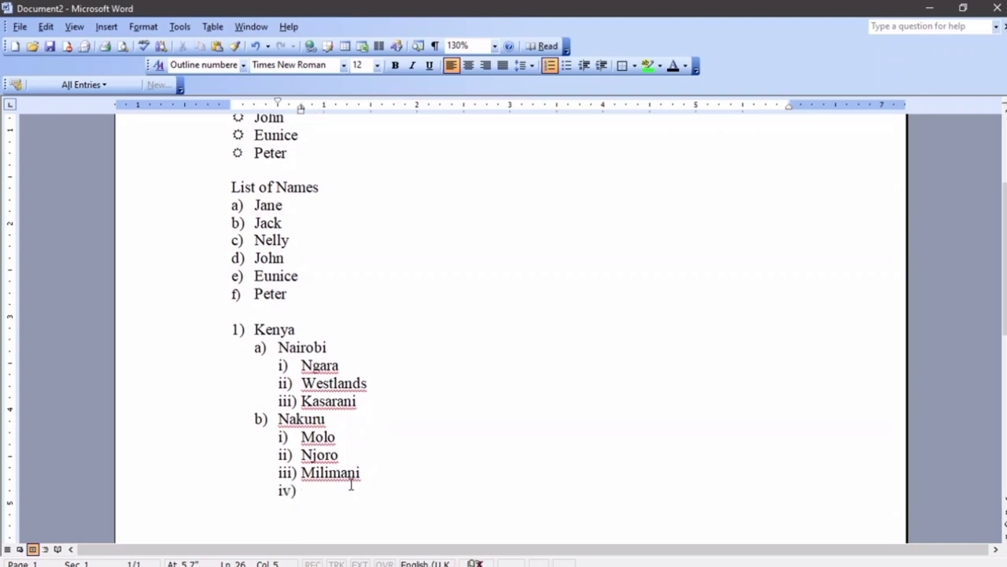
key(shift+Tab)
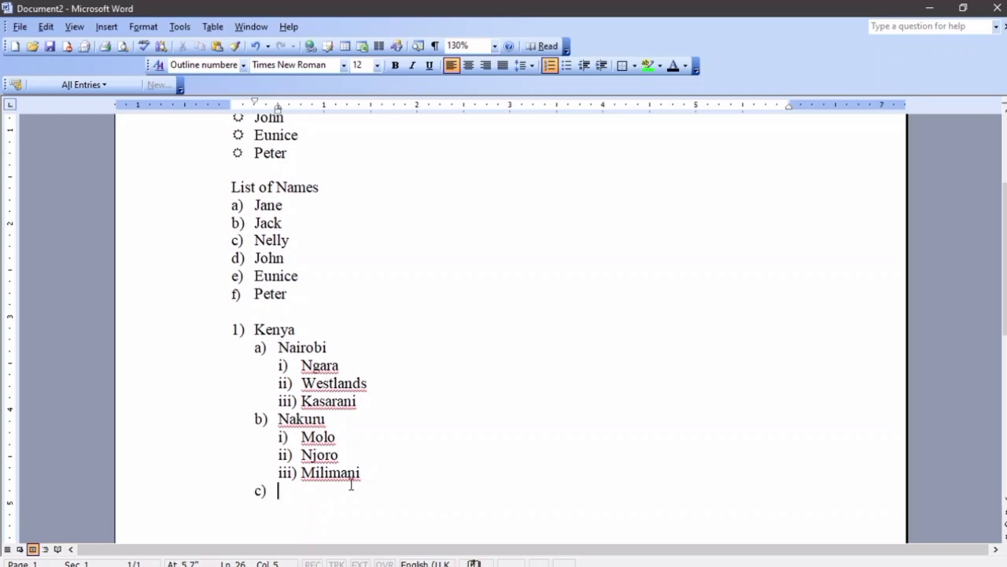
key(shift+Tab)
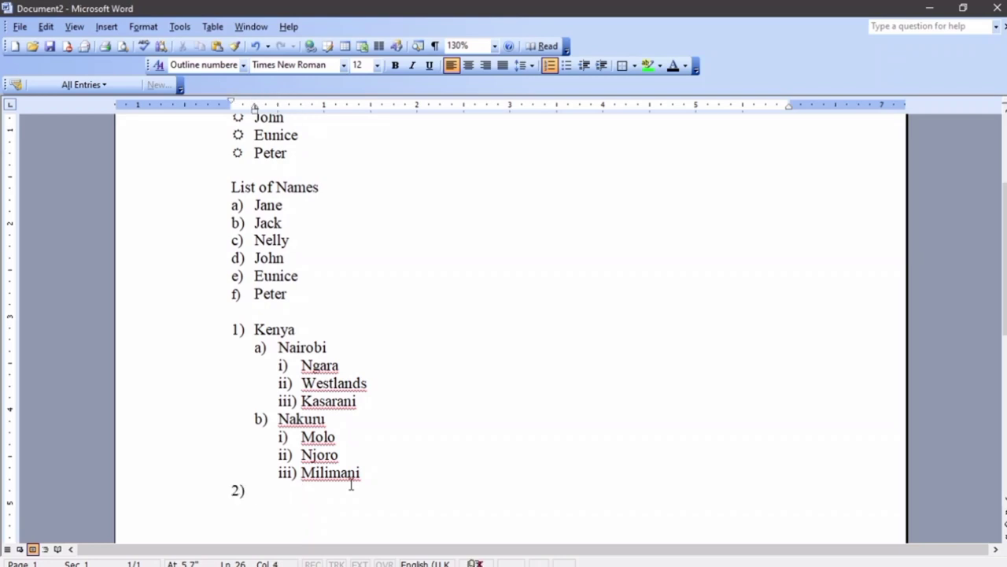
text(Uganda)
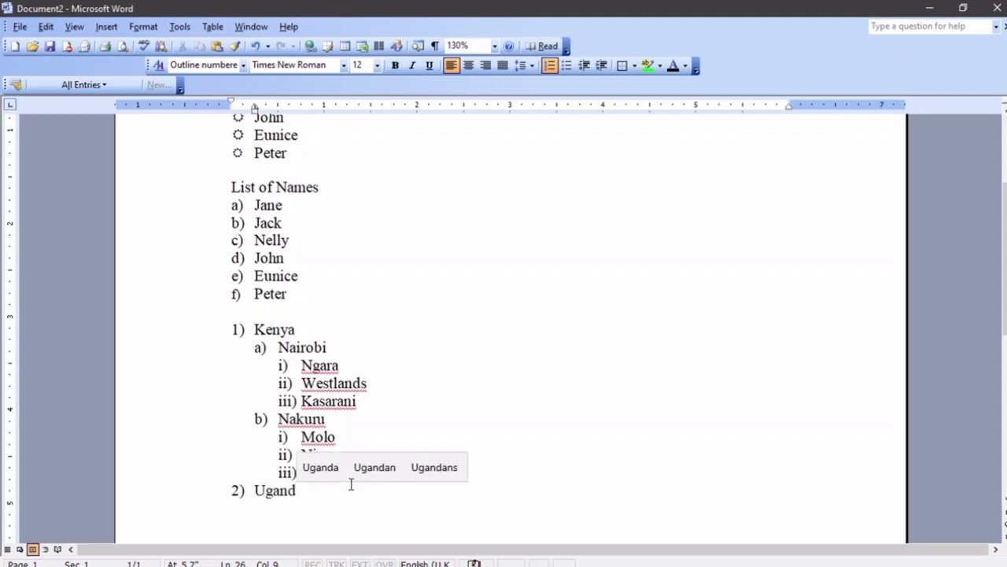
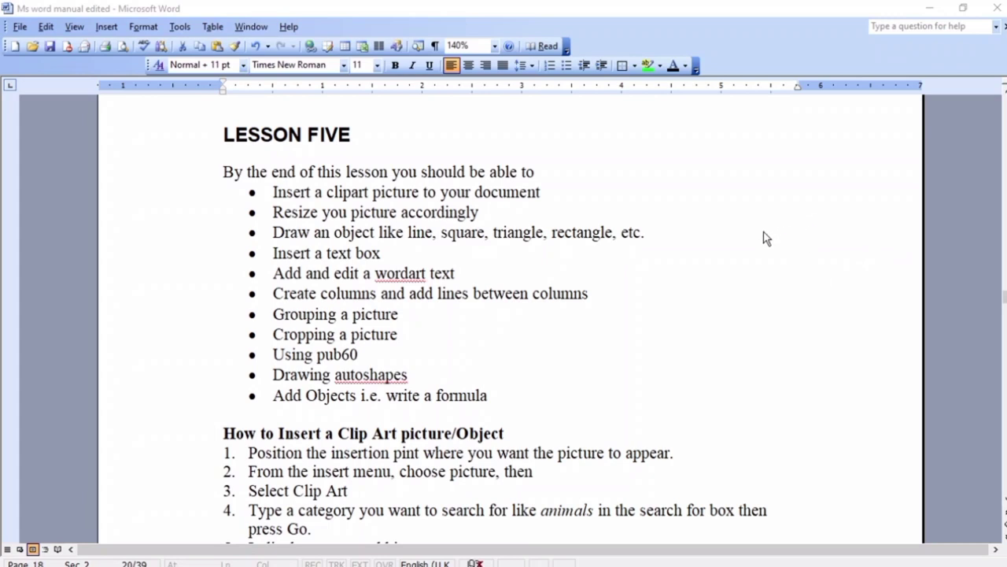
Switch to the blank Document2 and look through the full Insert menu
scroll(458, 448, down, 1)
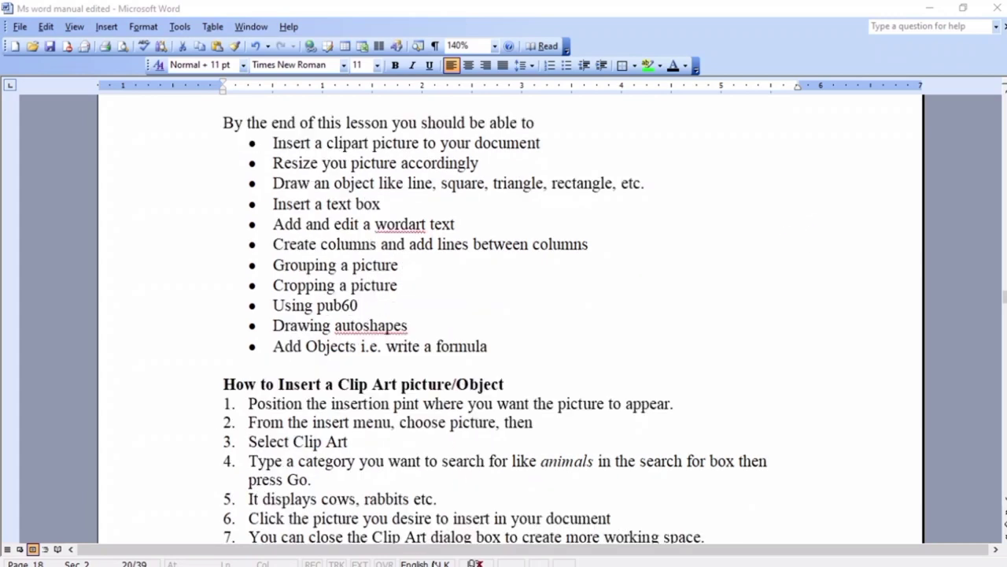
mouse_move(342, 561)
click(394, 525)
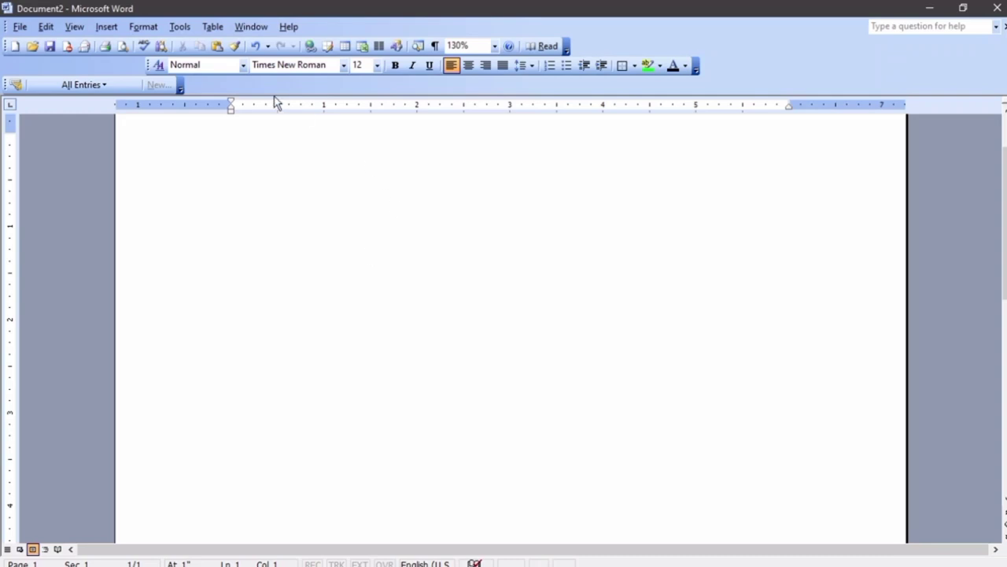
click(107, 26)
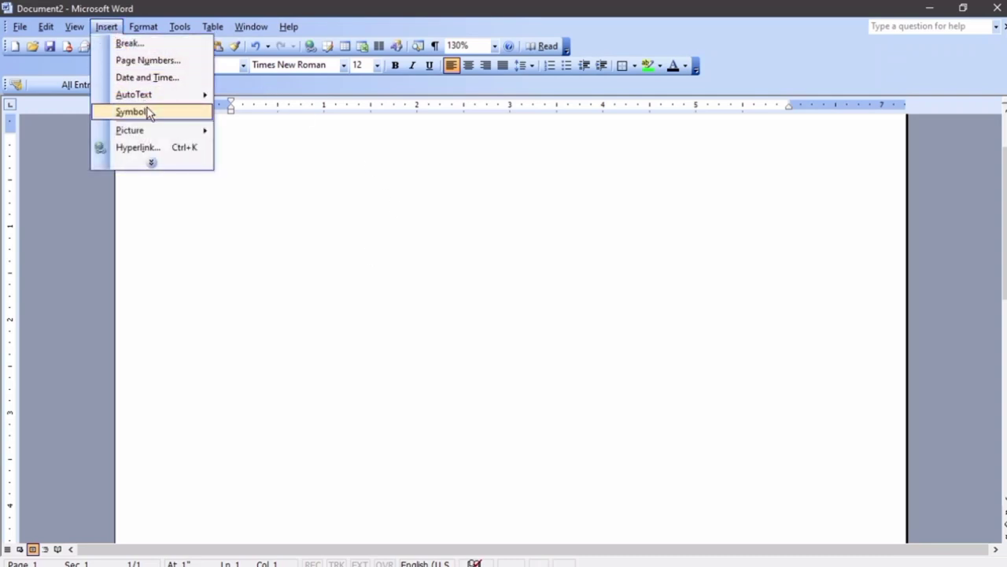
click(156, 164)
mouse_move(178, 204)
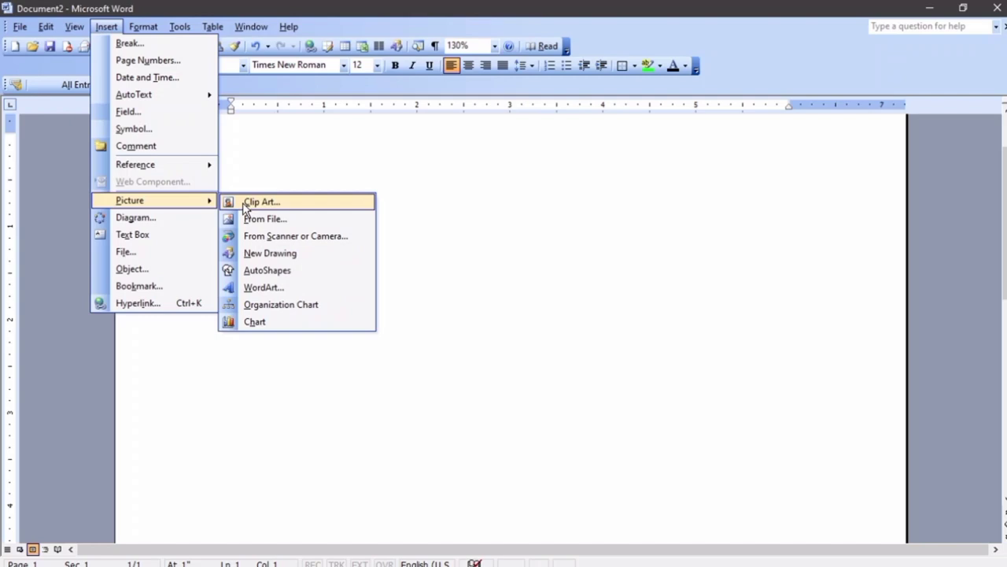
click(511, 230)
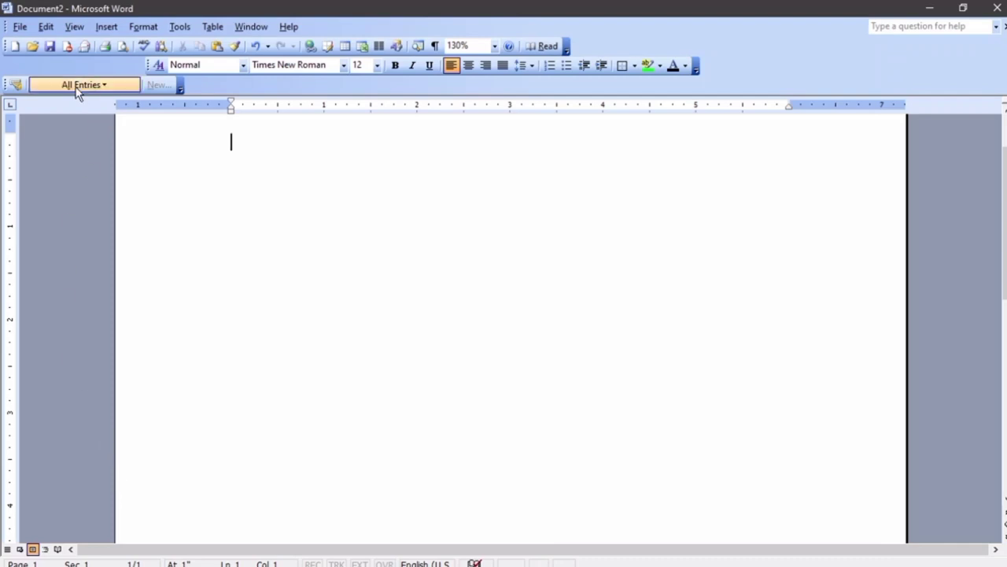
Turn on the Drawing toolbar from View > Toolbars
click(74, 26)
mouse_move(95, 102)
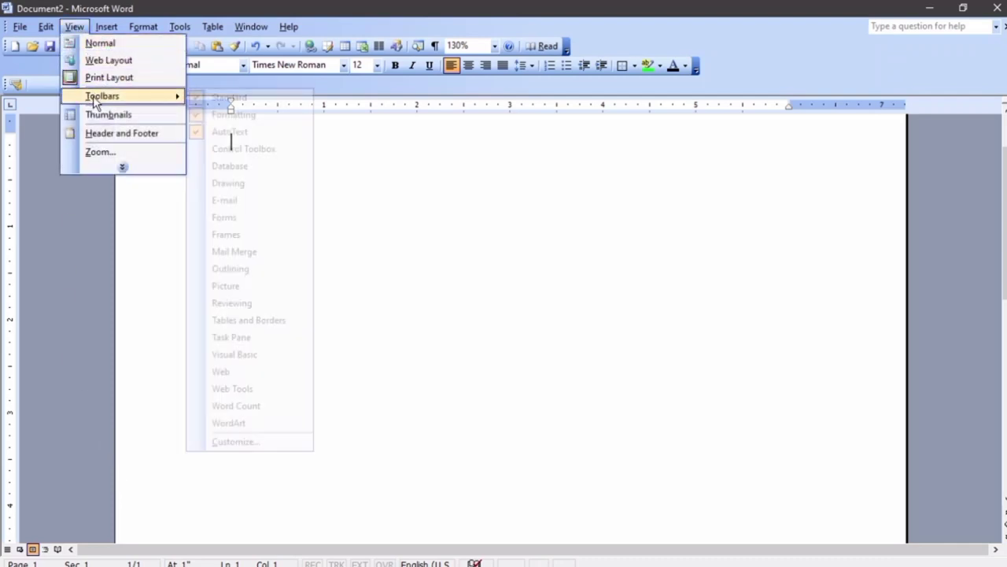
click(228, 182)
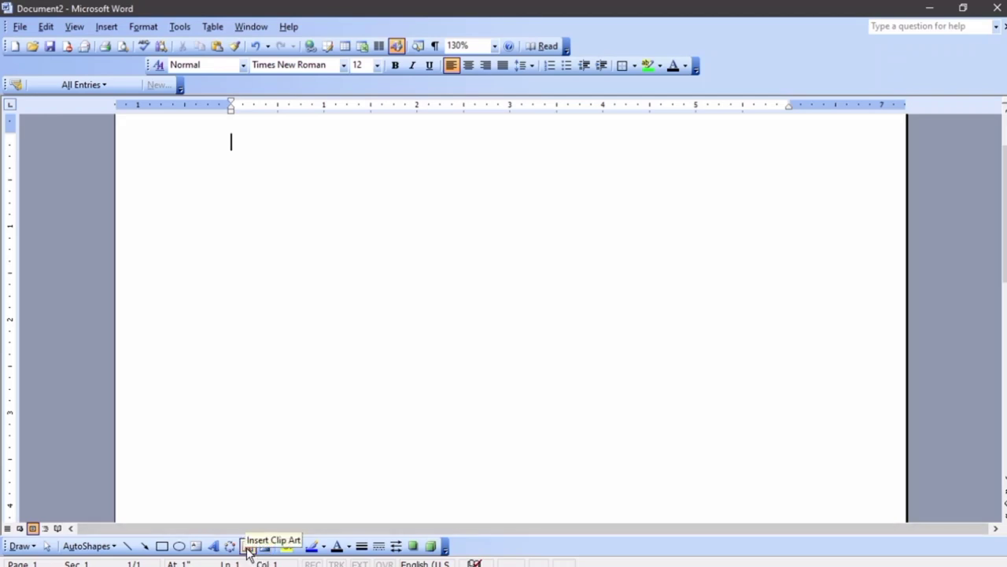
Open the Clip Art task pane from Insert > Picture
click(106, 26)
mouse_move(134, 130)
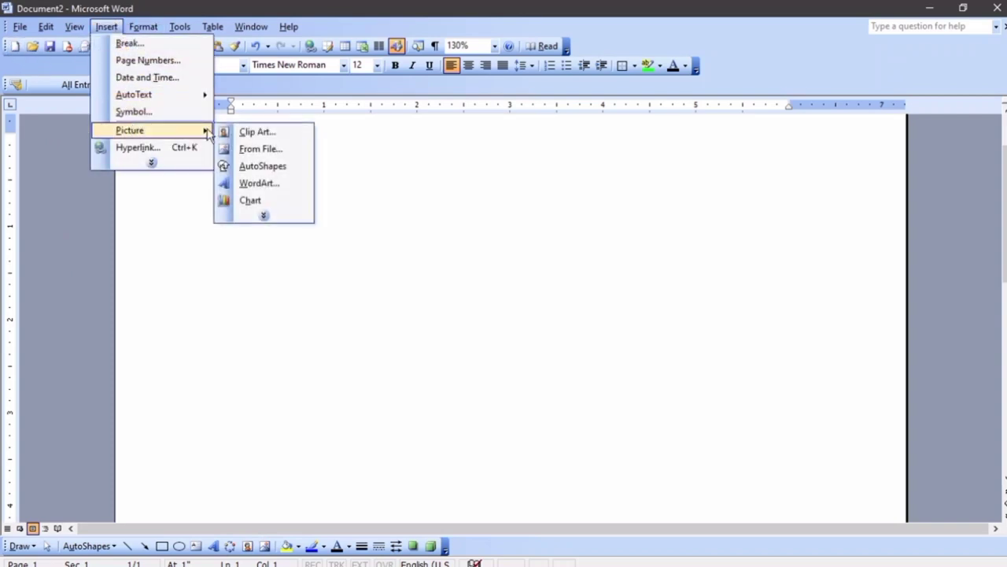
click(251, 136)
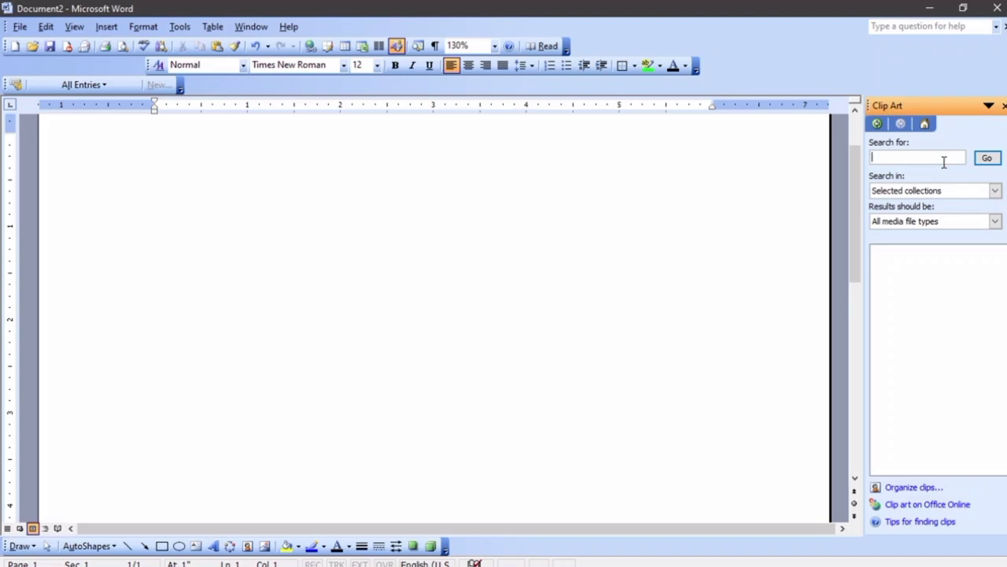
Search clip art for 'people' and insert the doctor picture
text(people)
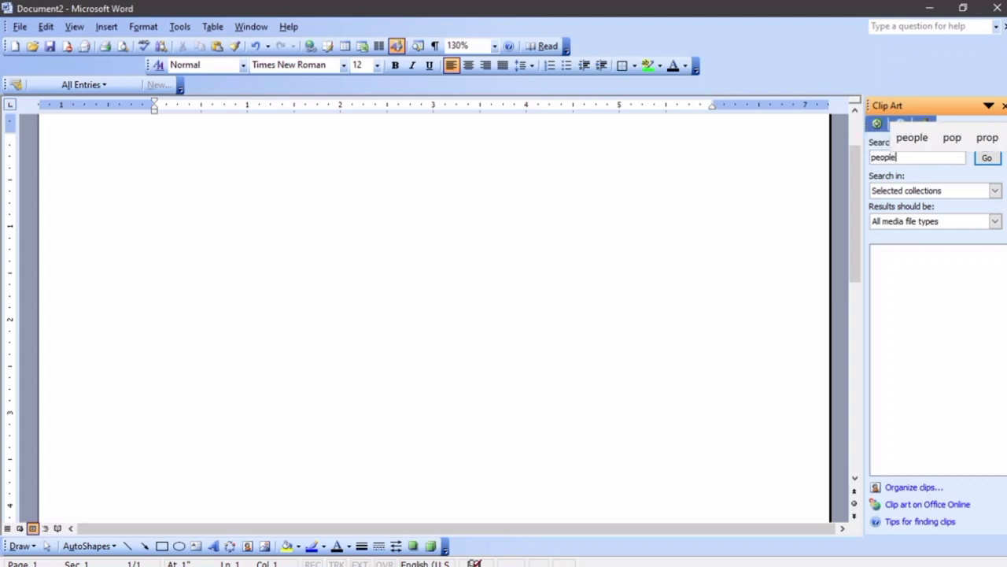
click(987, 158)
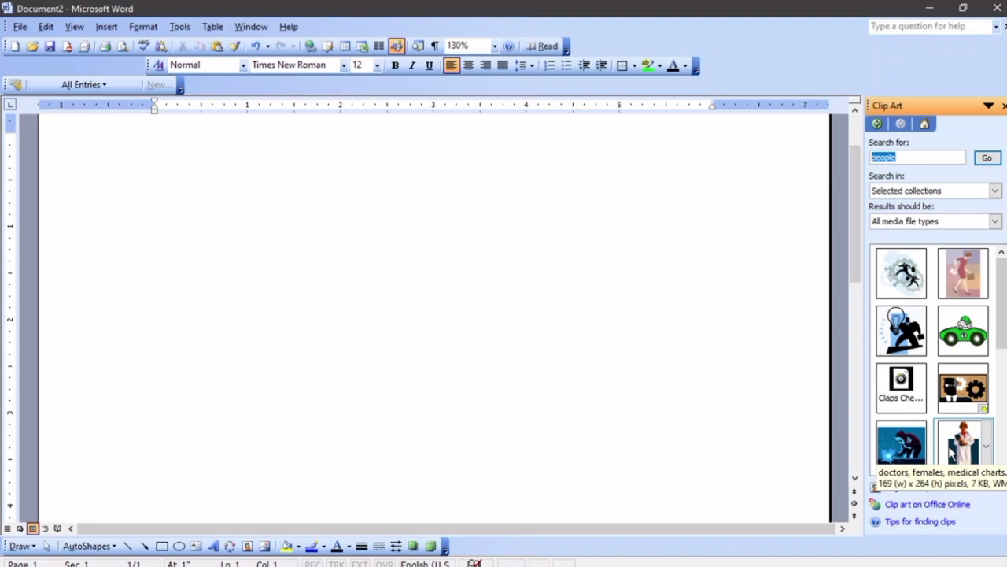
click(961, 444)
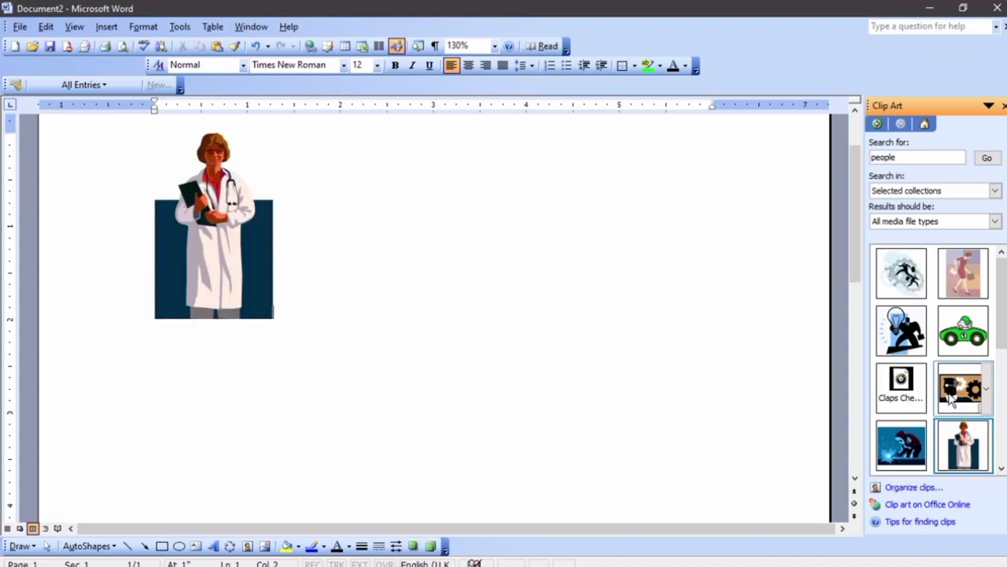
Dismiss the conversion prompt and drag the green race car clip beside the doctor
drag(902, 406, 938, 382)
click(960, 388)
click(665, 403)
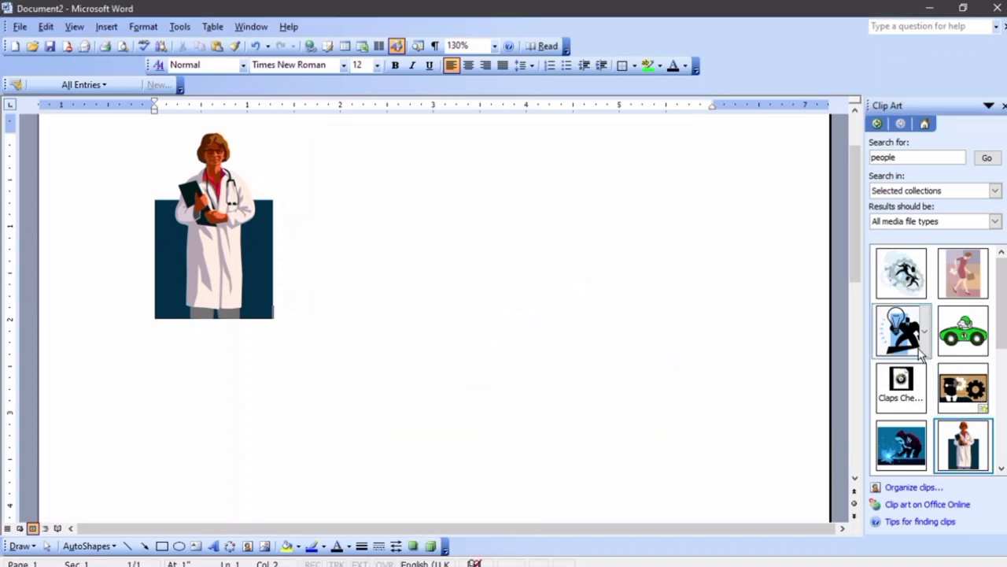
drag(961, 335, 732, 346)
drag(534, 288, 532, 284)
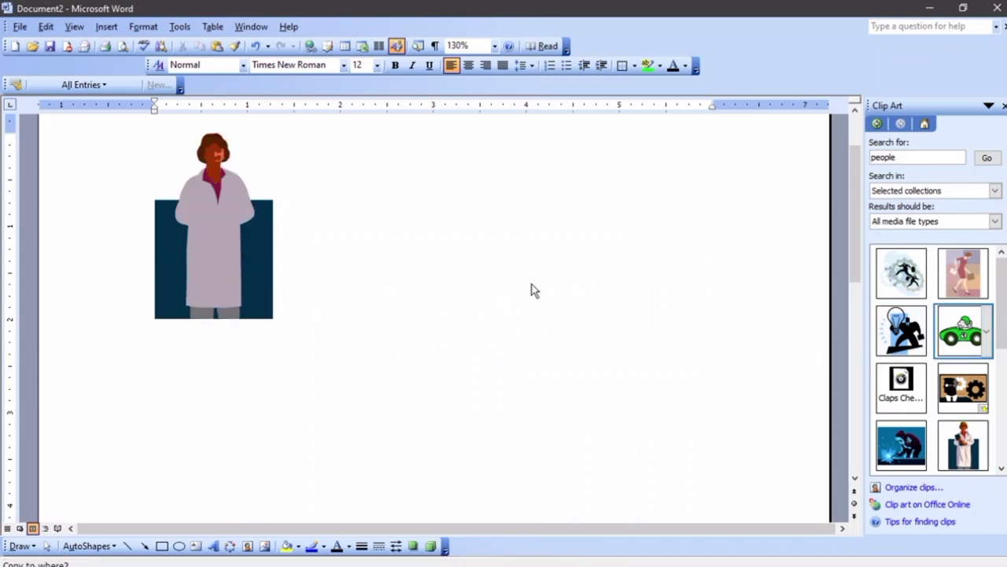
scroll(531, 288, down, 3)
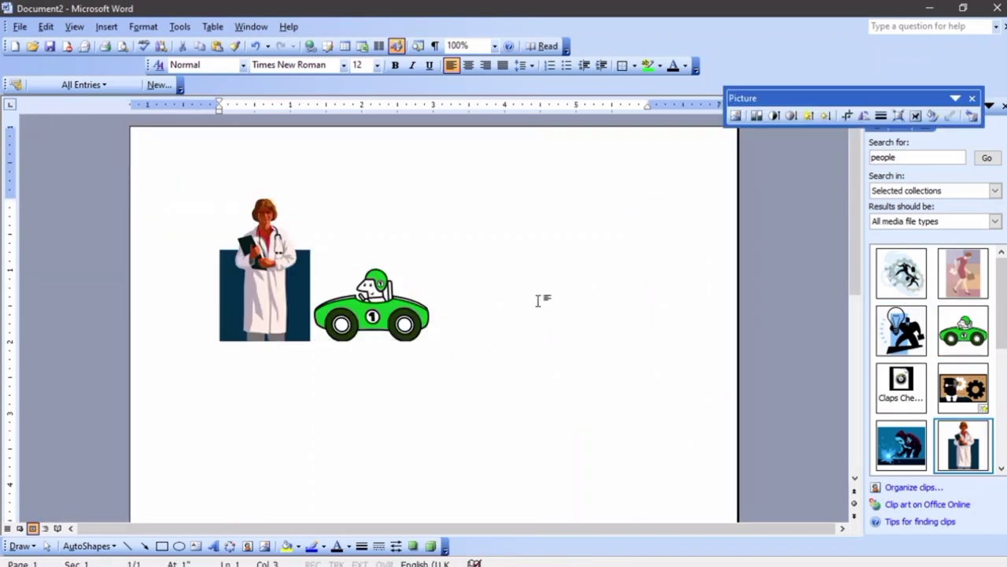
click(363, 266)
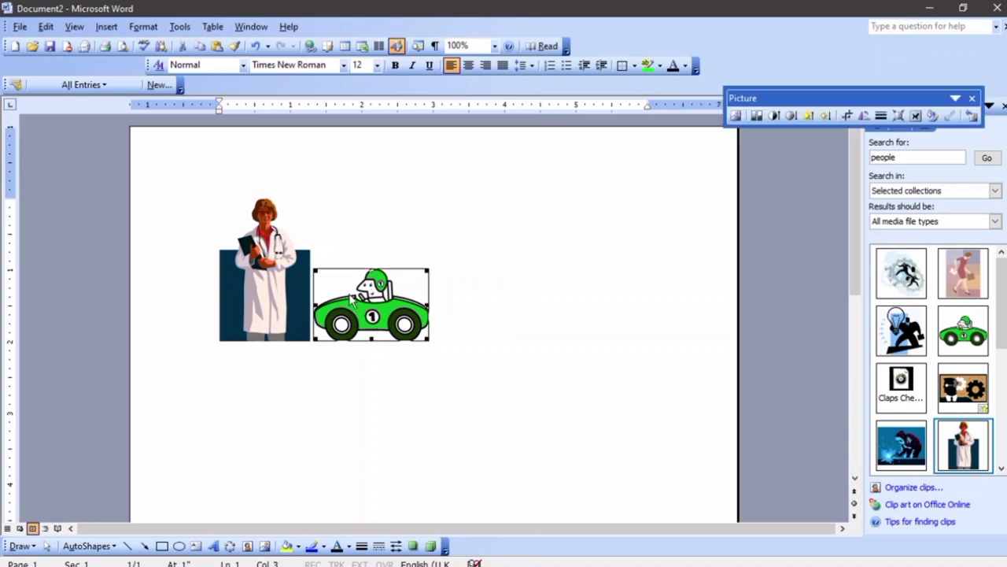
Set the green car to In Front of Text wrapping and drag it right to mid-page
click(535, 309)
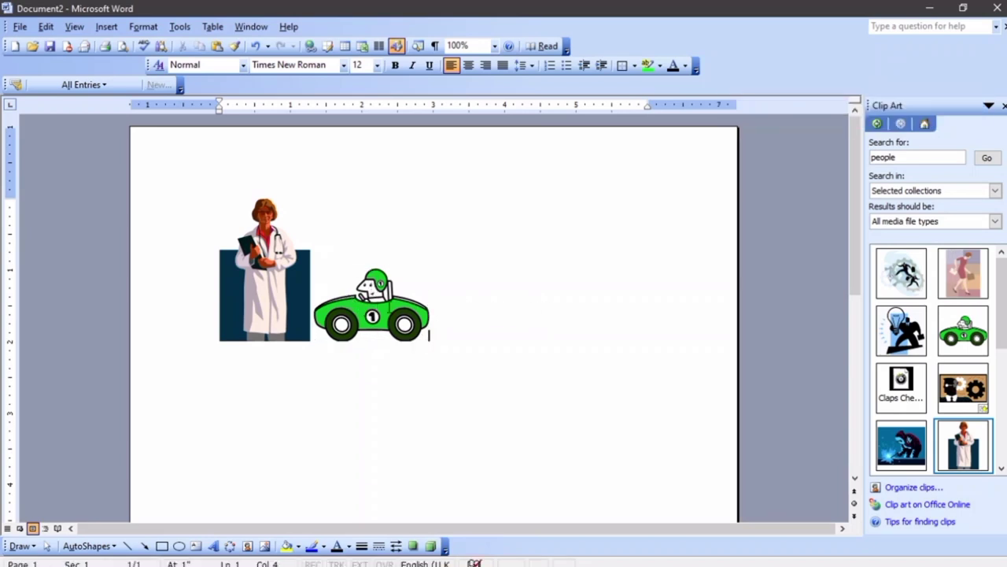
key(shift+Left)
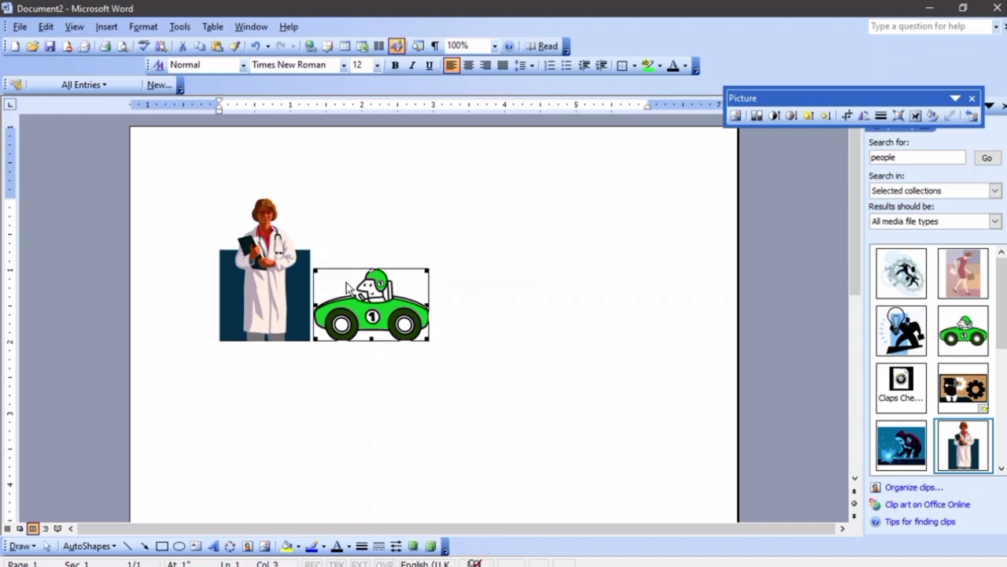
click(483, 294)
click(362, 317)
click(916, 116)
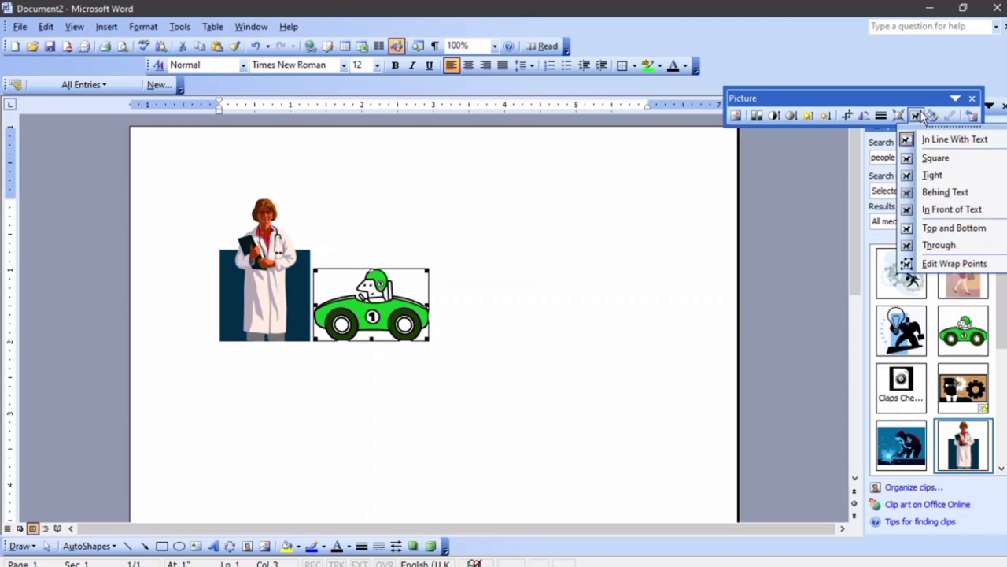
click(955, 213)
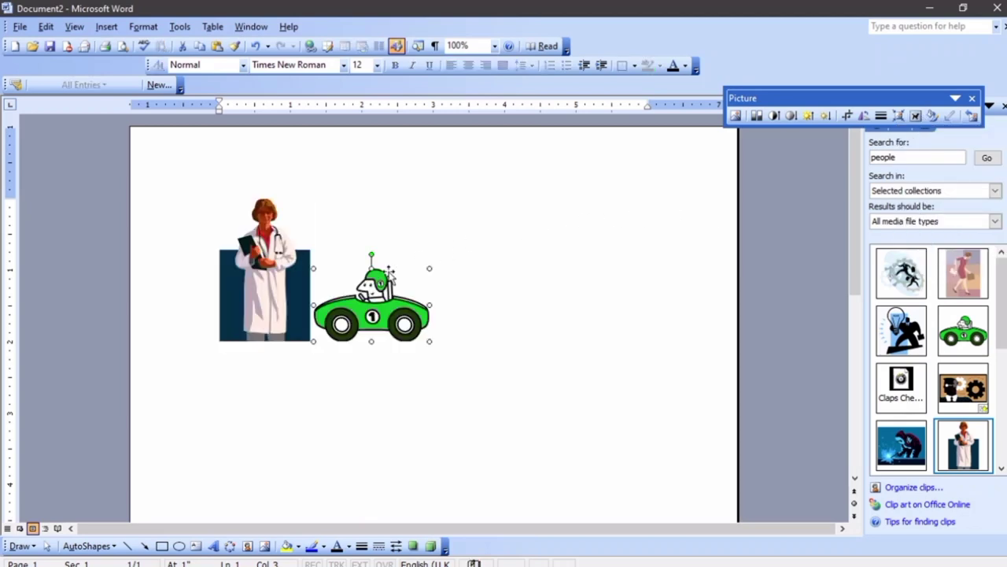
drag(356, 317, 503, 285)
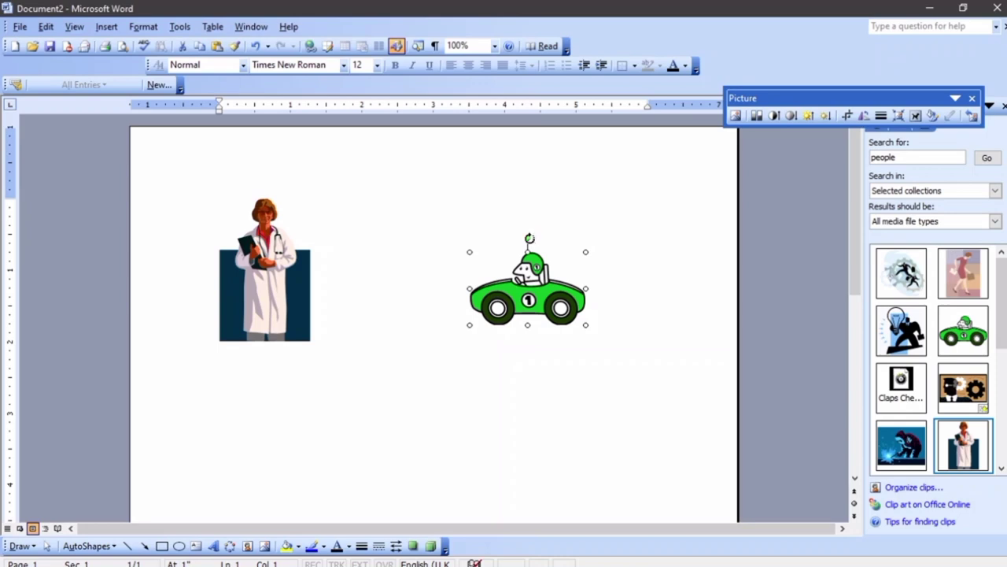
click(530, 246)
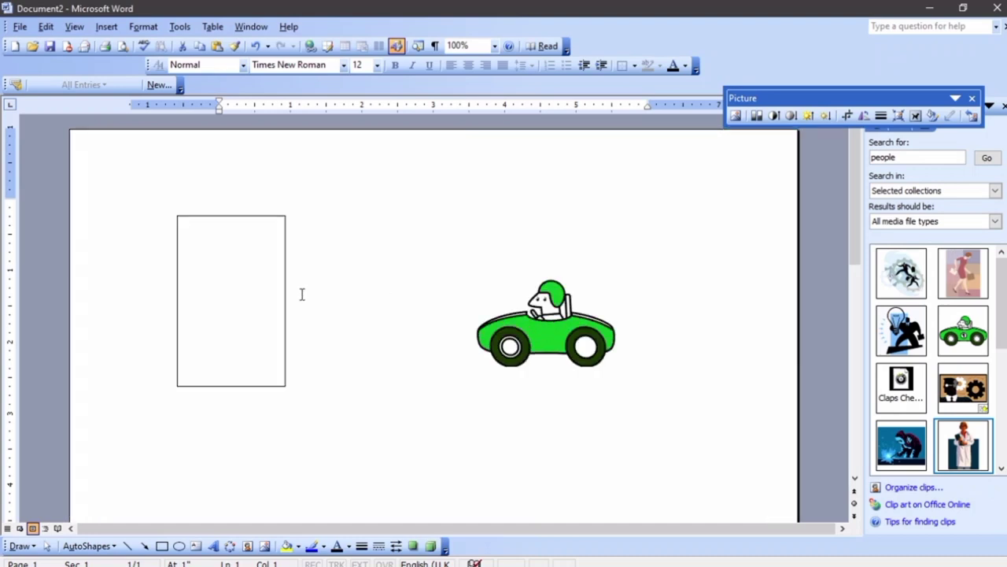
Set the doctor picture to In Front of Text in Format Picture's Layout tab
click(260, 306)
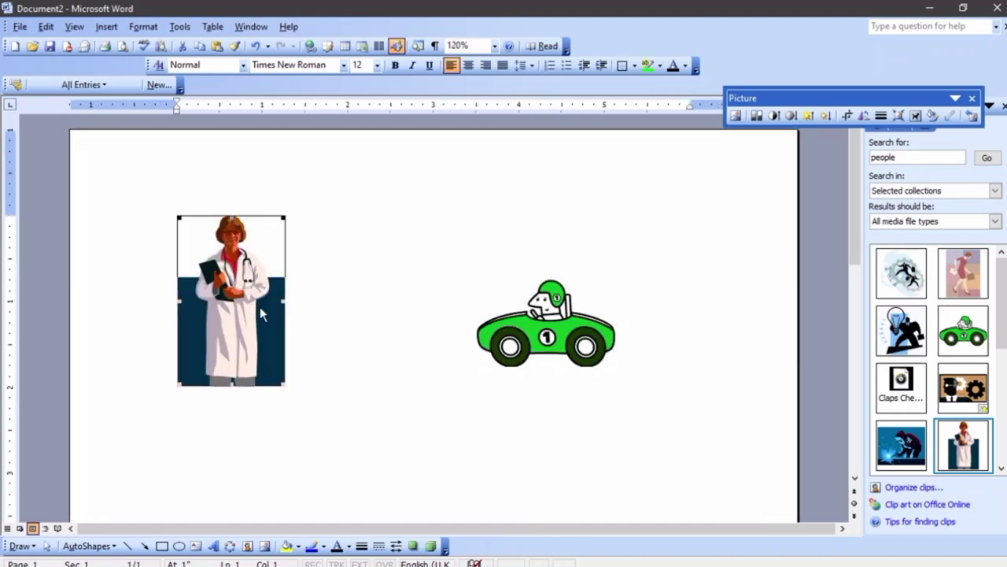
right_click(244, 304)
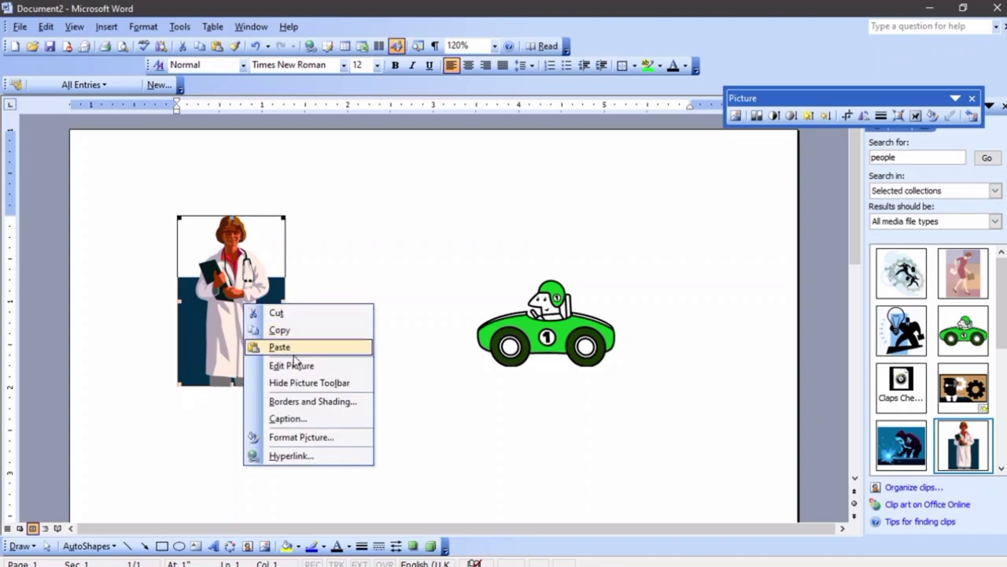
click(318, 437)
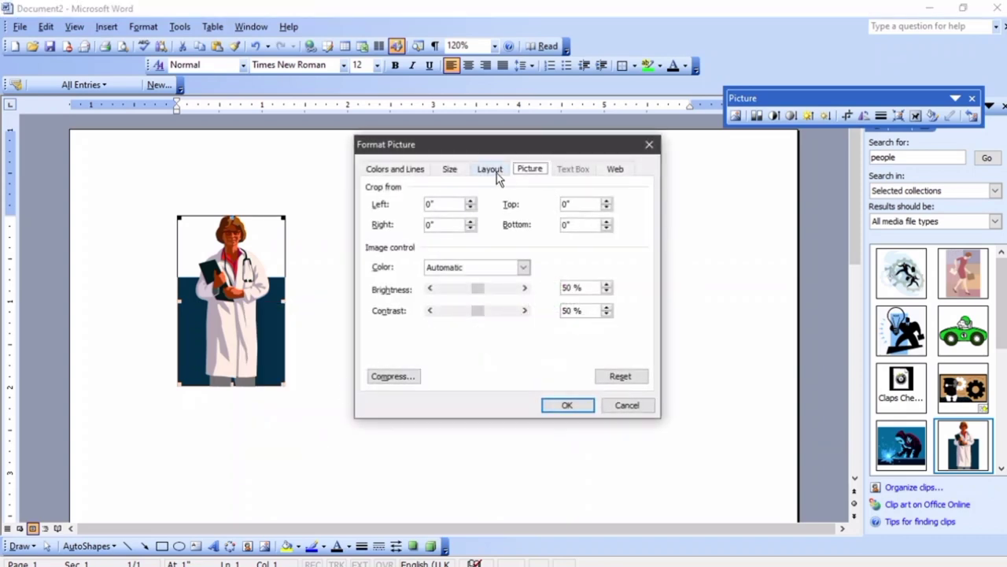
click(491, 170)
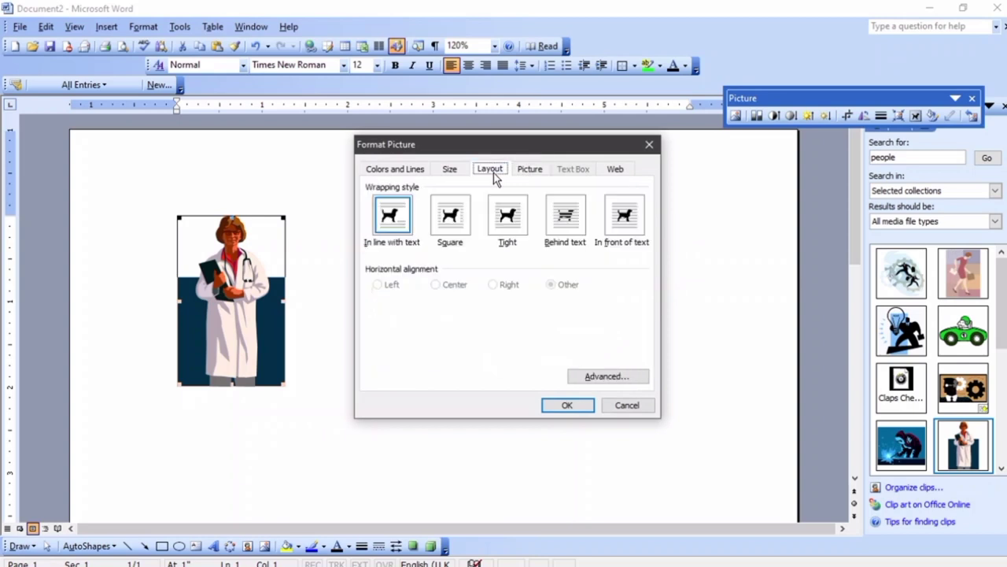
click(636, 221)
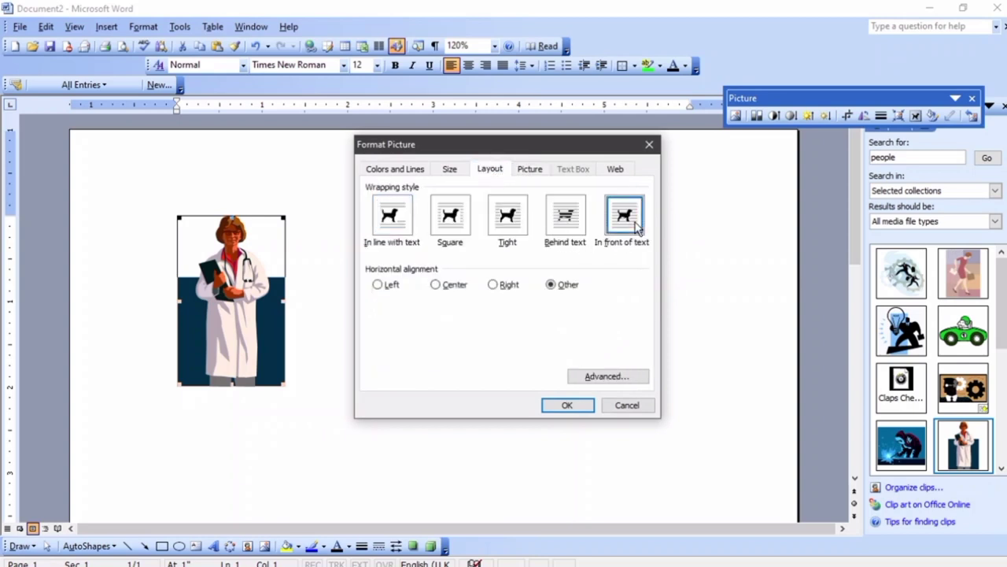
click(561, 408)
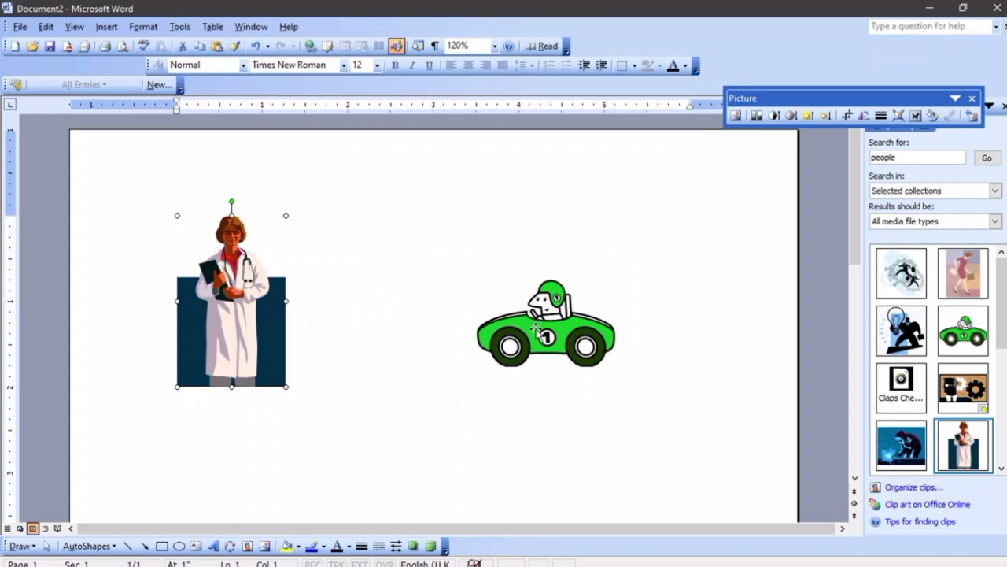
Reopen the doctor's Format Picture Layout tab and cancel without changes
click(543, 346)
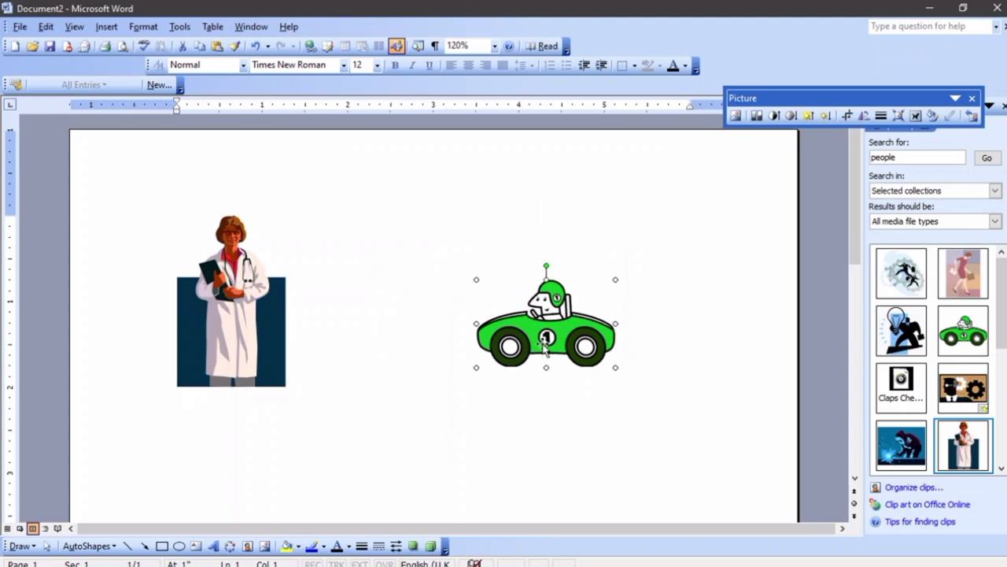
click(916, 115)
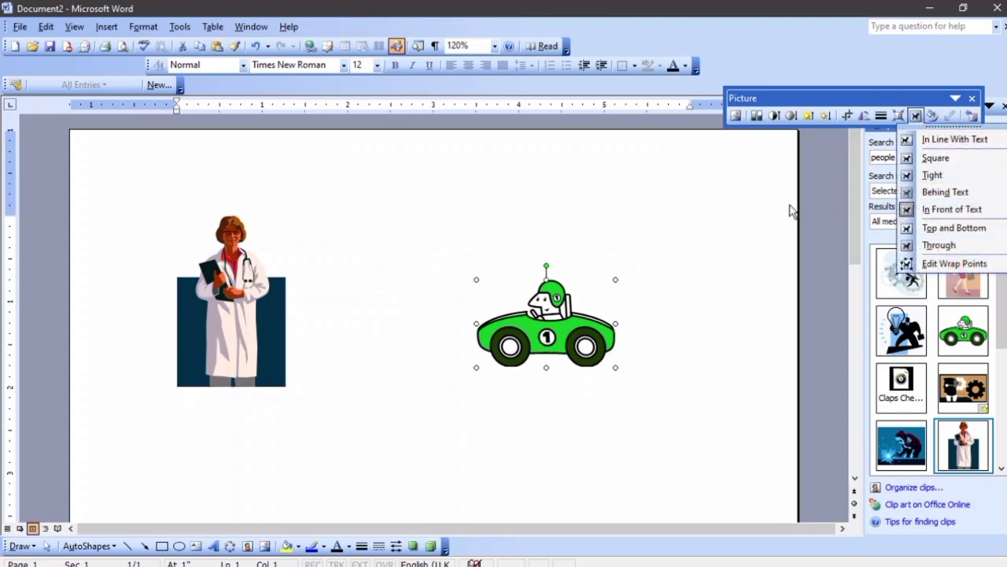
right_click(262, 283)
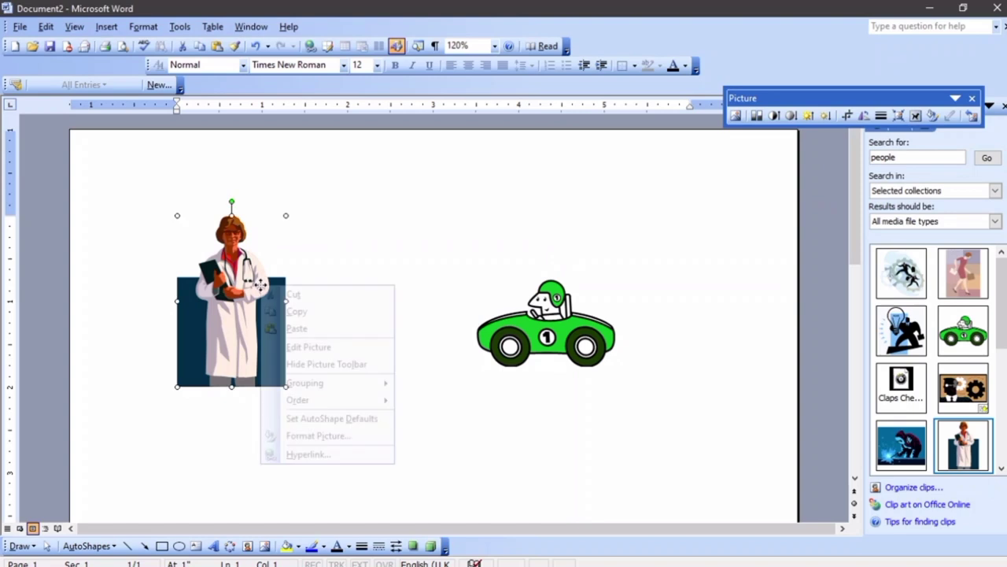
click(312, 438)
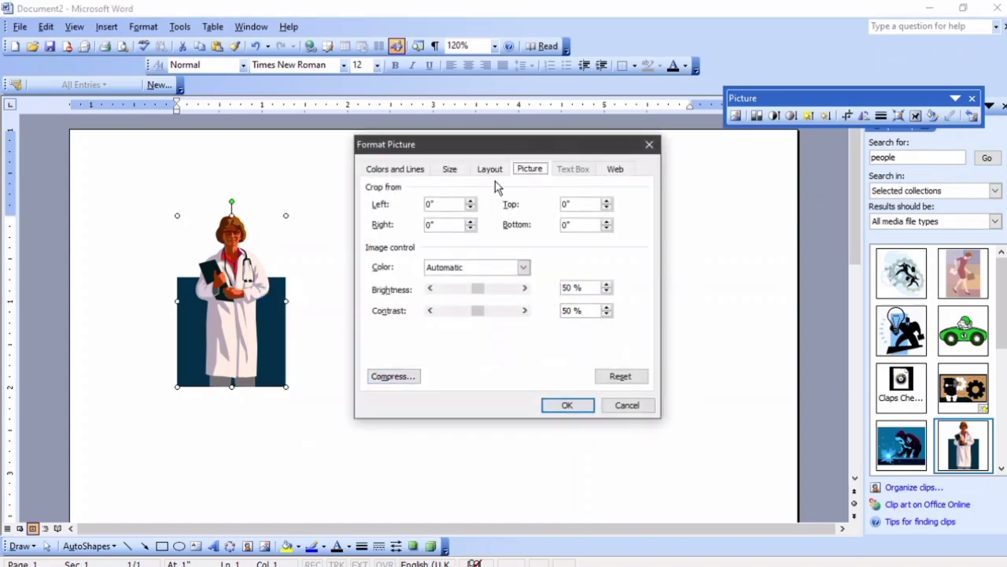
click(501, 173)
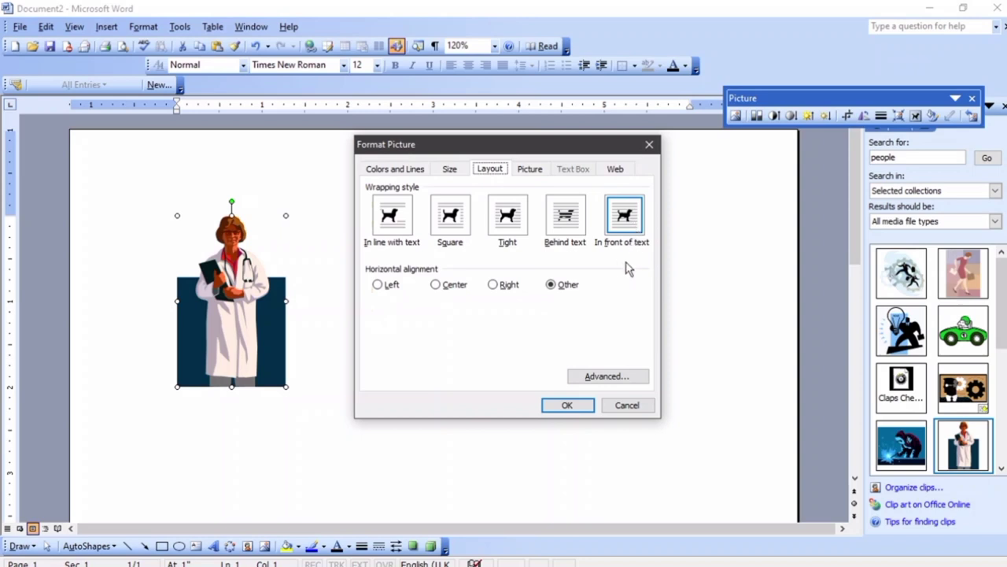
click(626, 412)
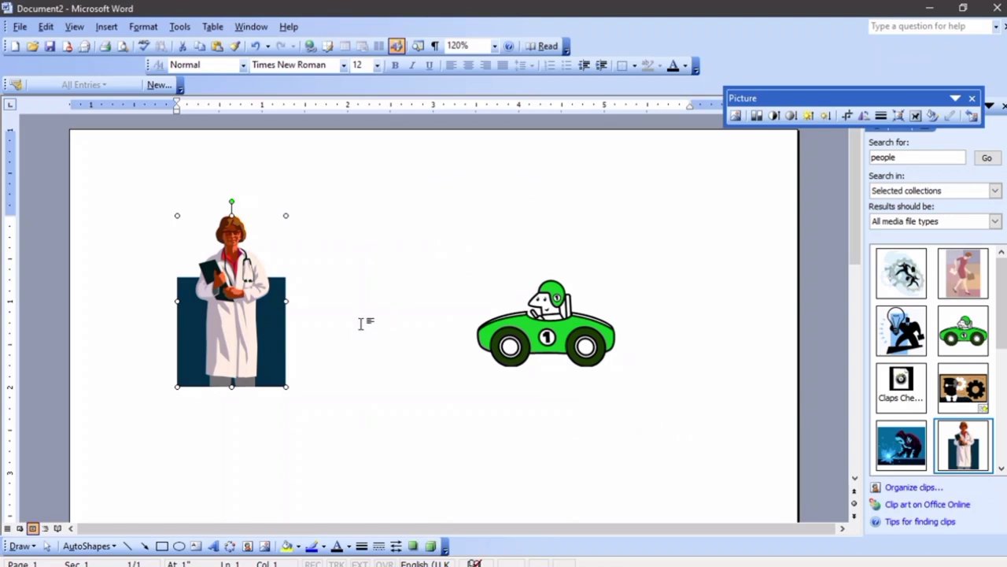
Move the green car up and left and resize it with its corner handles
click(551, 340)
drag(536, 330, 453, 299)
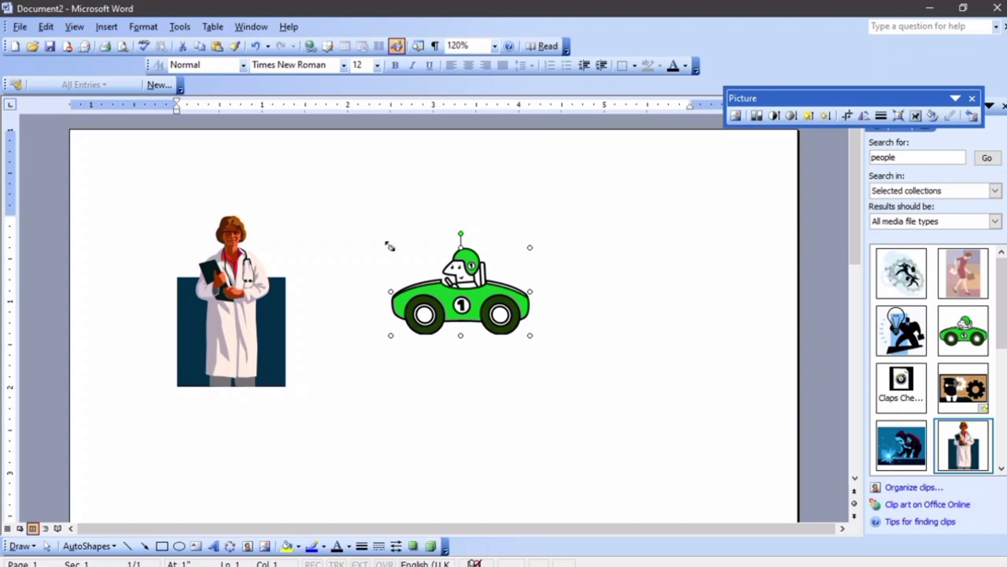
ctrl+scroll(492, 276, up, 3)
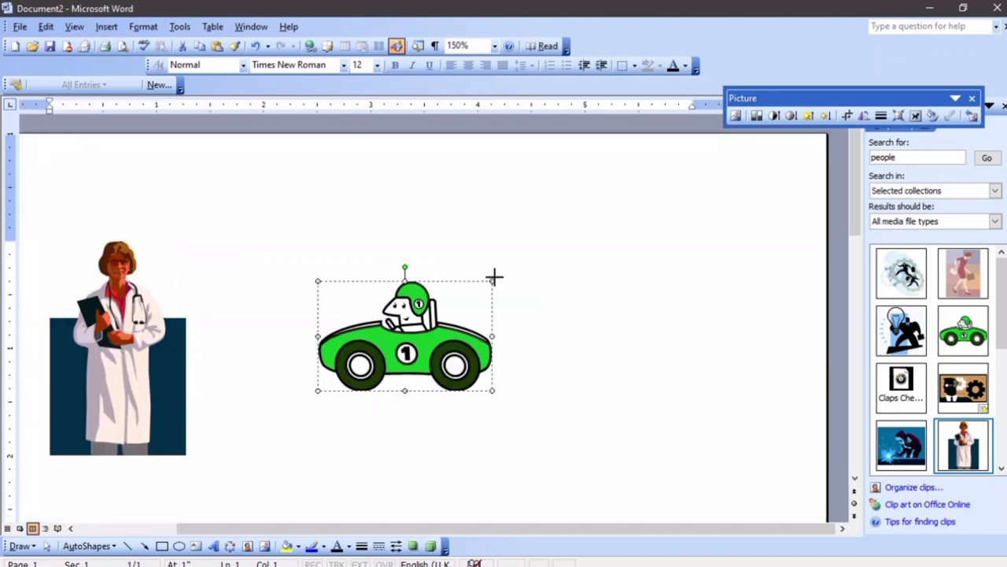
mouse_move(502, 269)
mouse_down()
mouse_move(530, 247)
mouse_move(484, 277)
mouse_up()
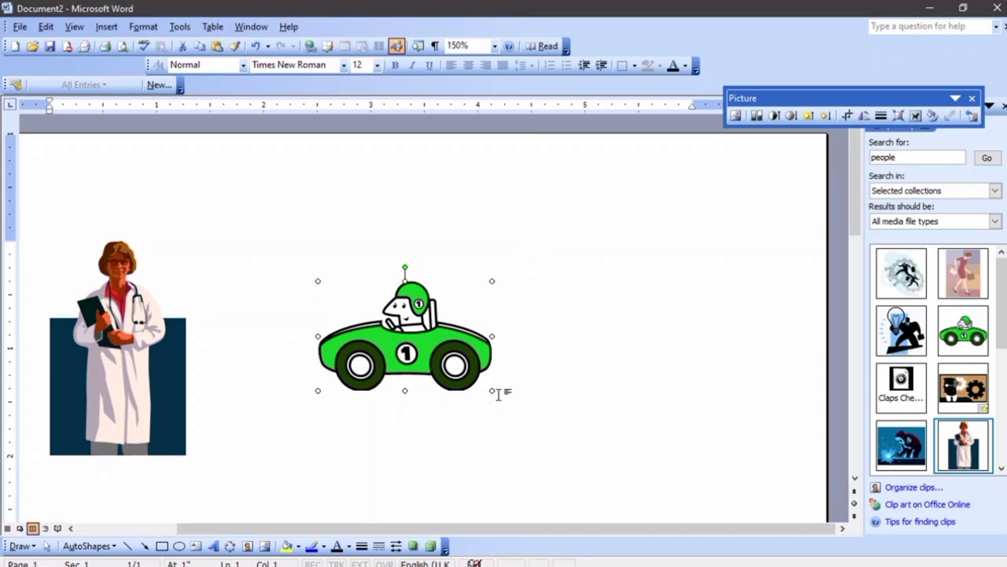
drag(490, 278, 563, 214)
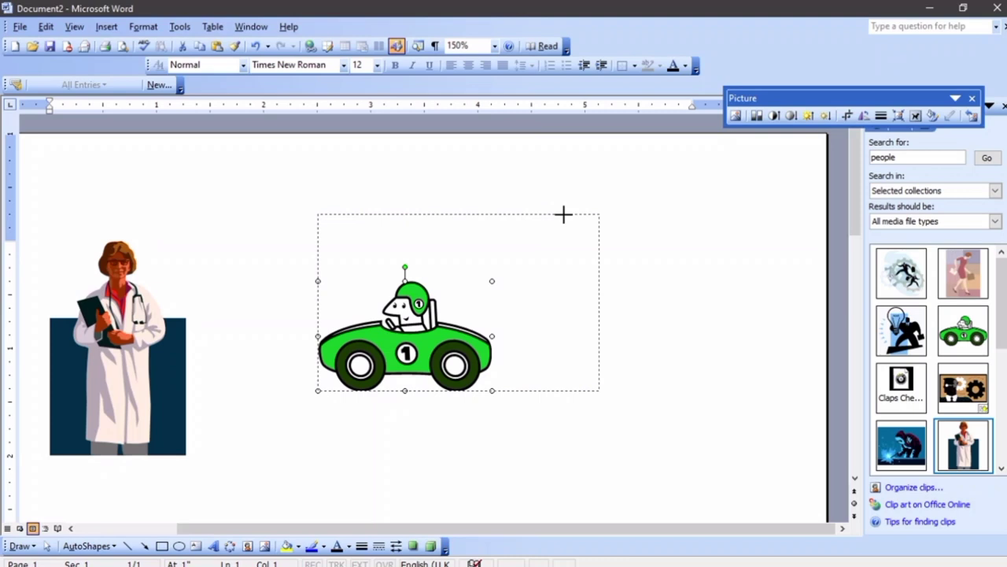
drag(563, 214, 563, 214)
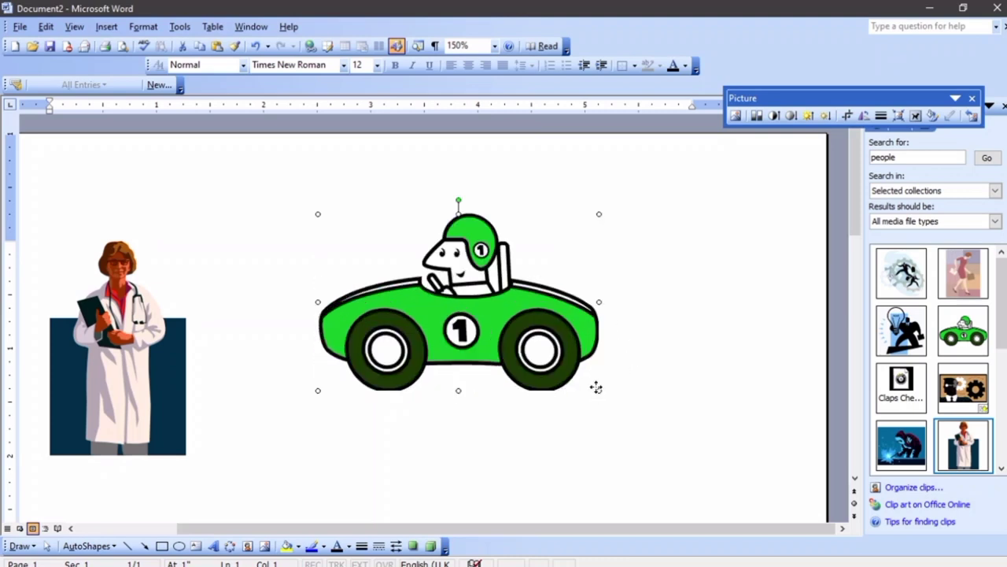
drag(599, 389, 675, 460)
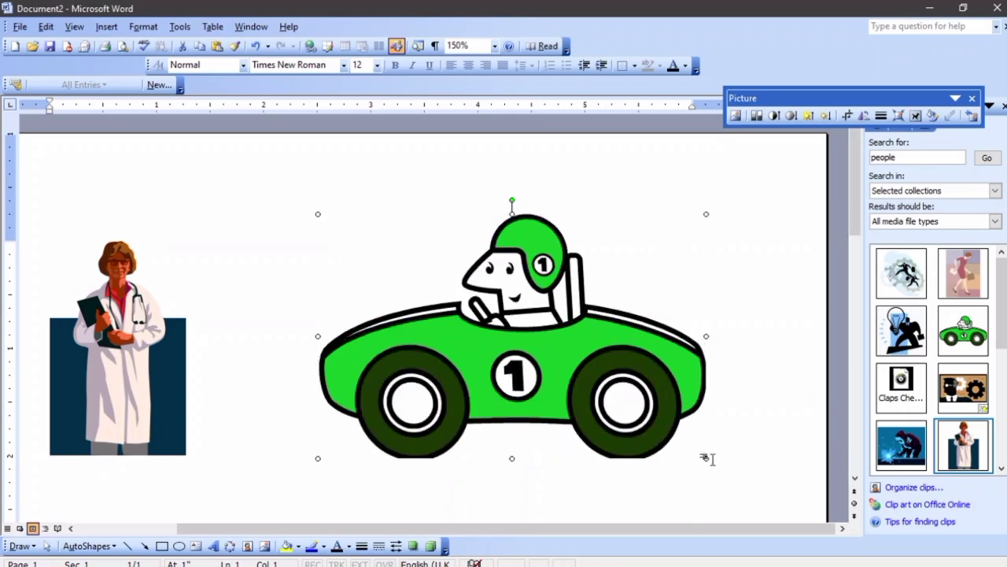
drag(705, 456, 586, 382)
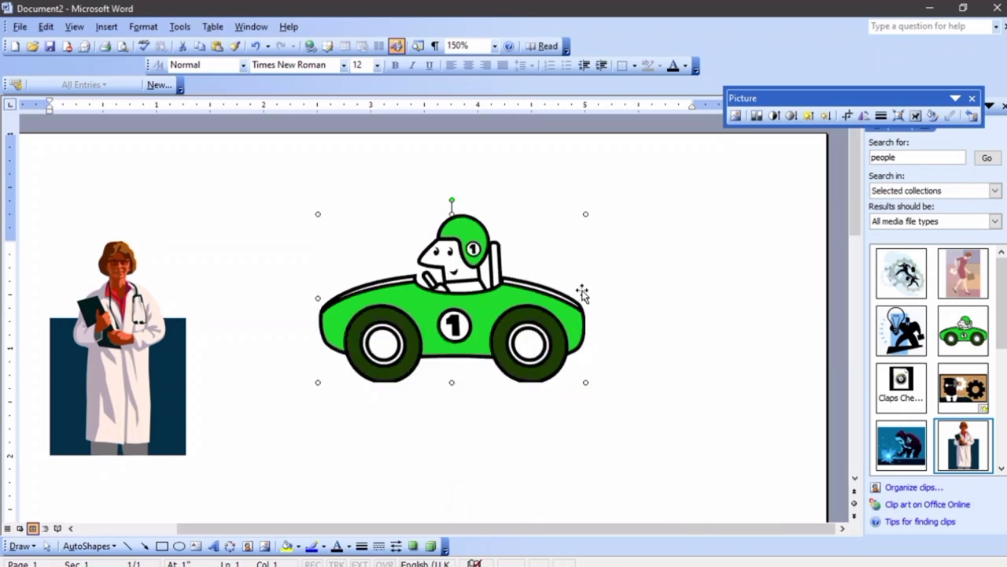
mouse_move(586, 297)
mouse_down()
mouse_move(732, 299)
mouse_move(600, 310)
mouse_up()
scroll(406, 333, down, 3)
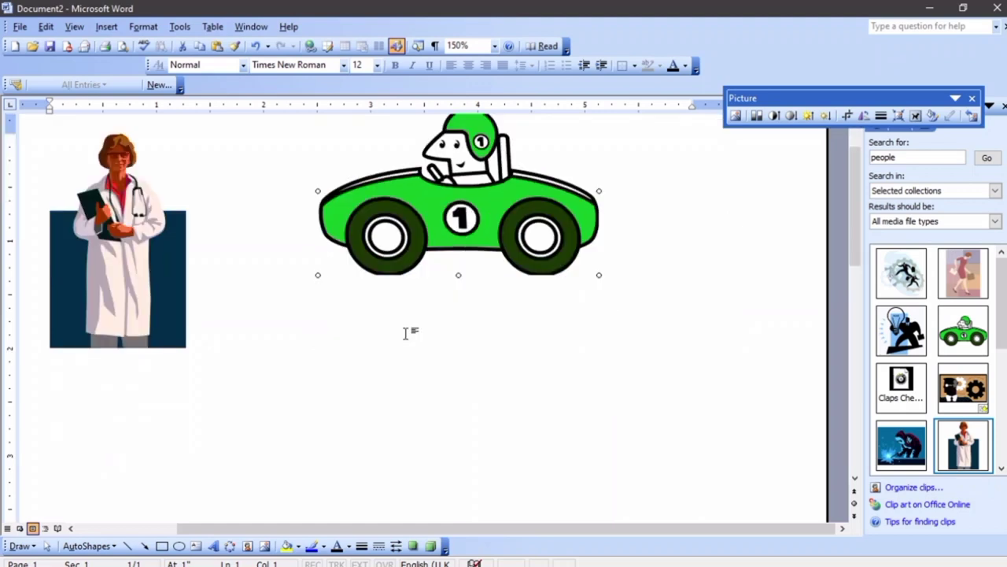
scroll(406, 333, up, 3)
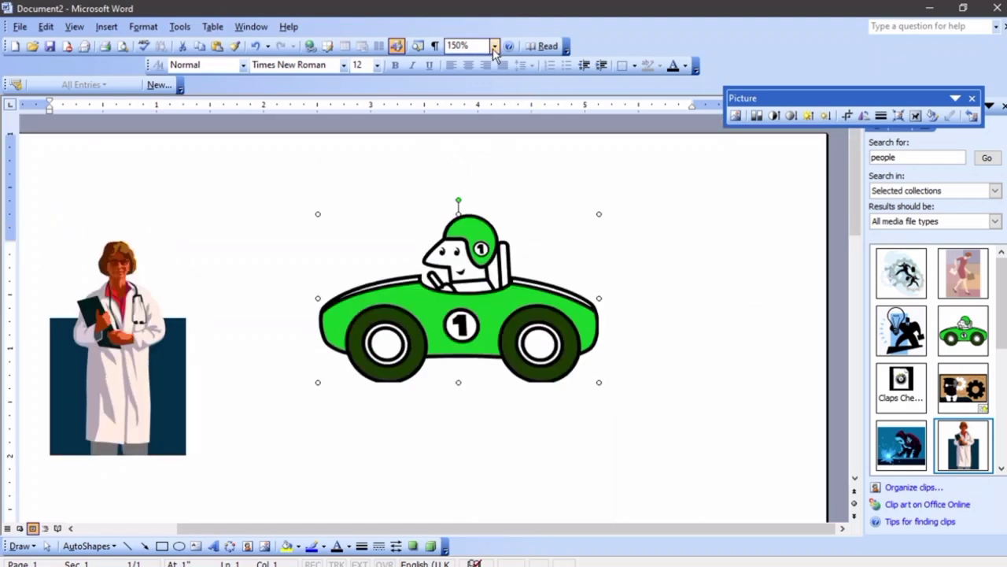
Zoom to 75% and position the car beside the doctor picture
click(494, 47)
click(465, 101)
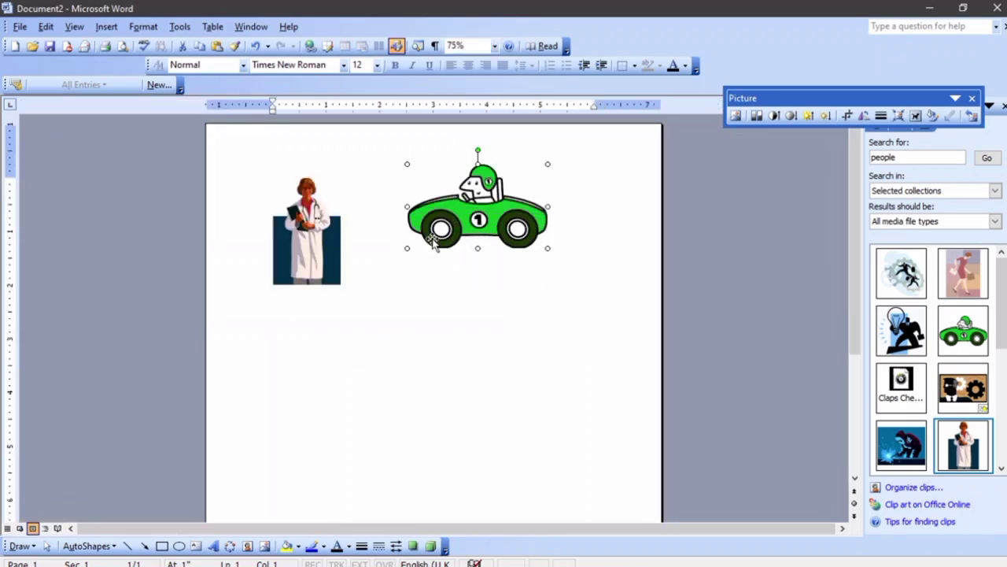
drag(472, 217, 510, 336)
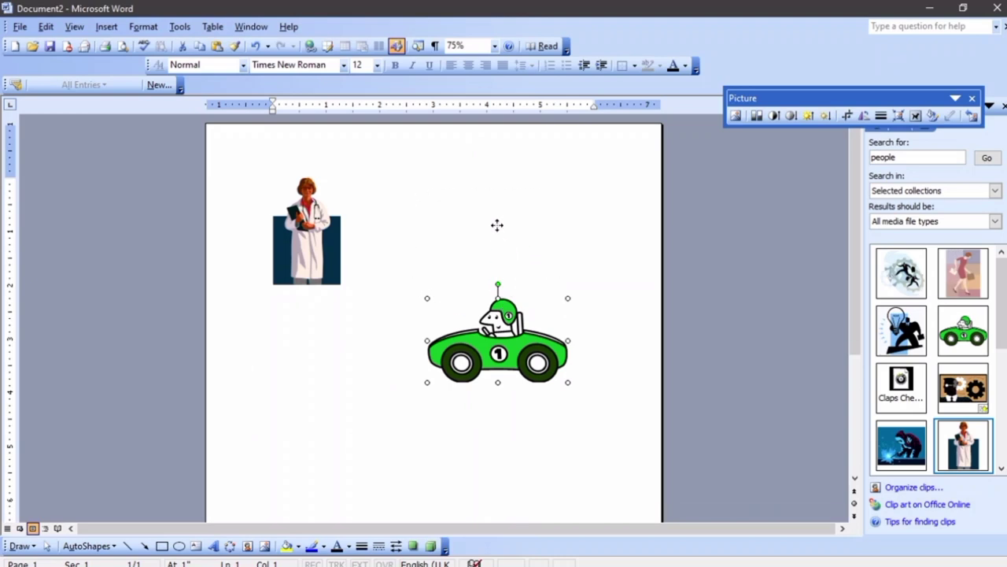
key(ctrl+z)
key(ctrl+z)
drag(501, 236, 567, 243)
drag(566, 242, 497, 356)
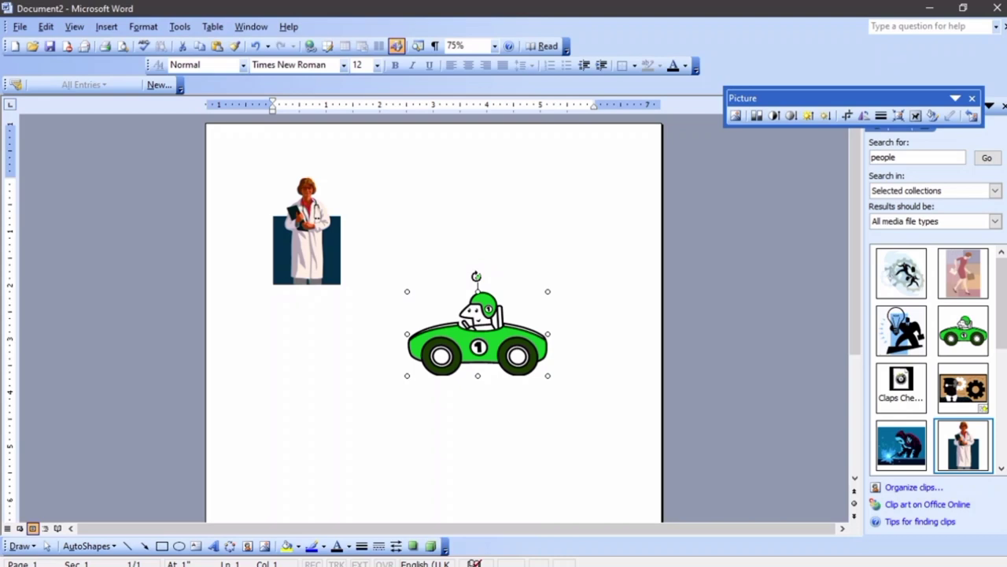
mouse_move(477, 279)
mouse_down()
mouse_move(476, 315)
mouse_move(459, 330)
mouse_move(465, 284)
mouse_move(551, 318)
mouse_move(508, 383)
mouse_move(440, 354)
mouse_move(450, 292)
mouse_move(454, 299)
mouse_move(479, 277)
mouse_up()
drag(483, 351, 519, 346)
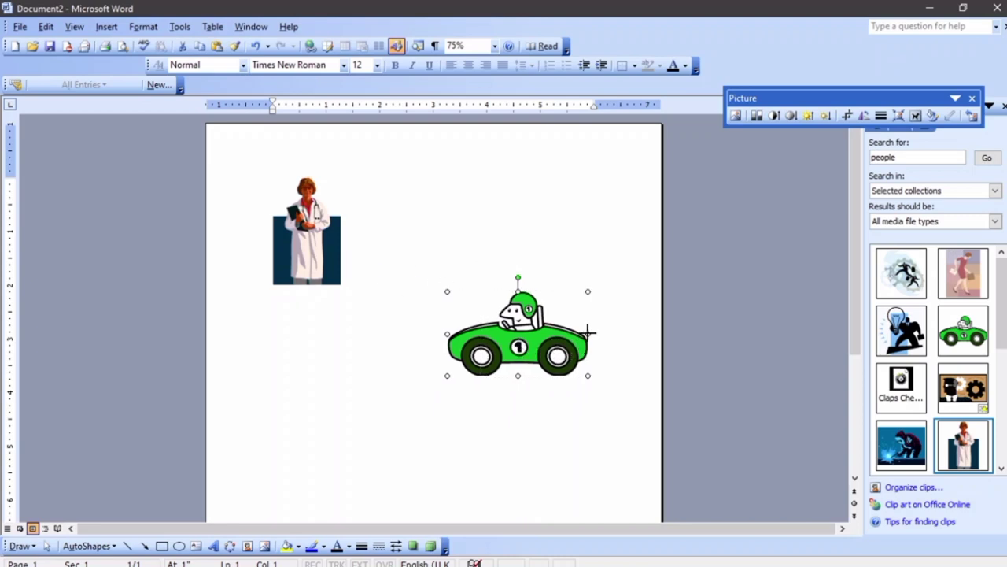
drag(452, 327, 314, 324)
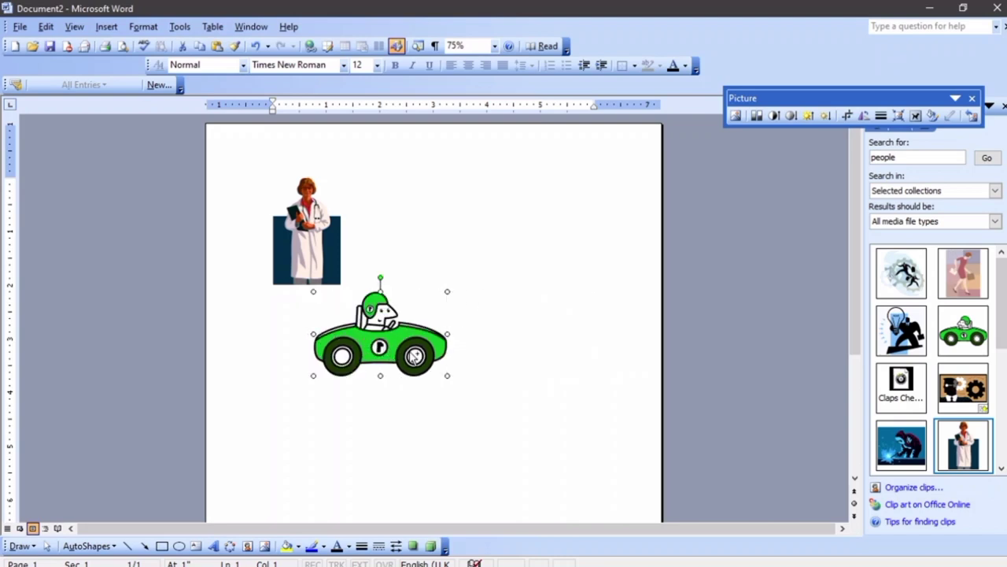
Place a copy of the car to the right of the original
drag(414, 356, 558, 351)
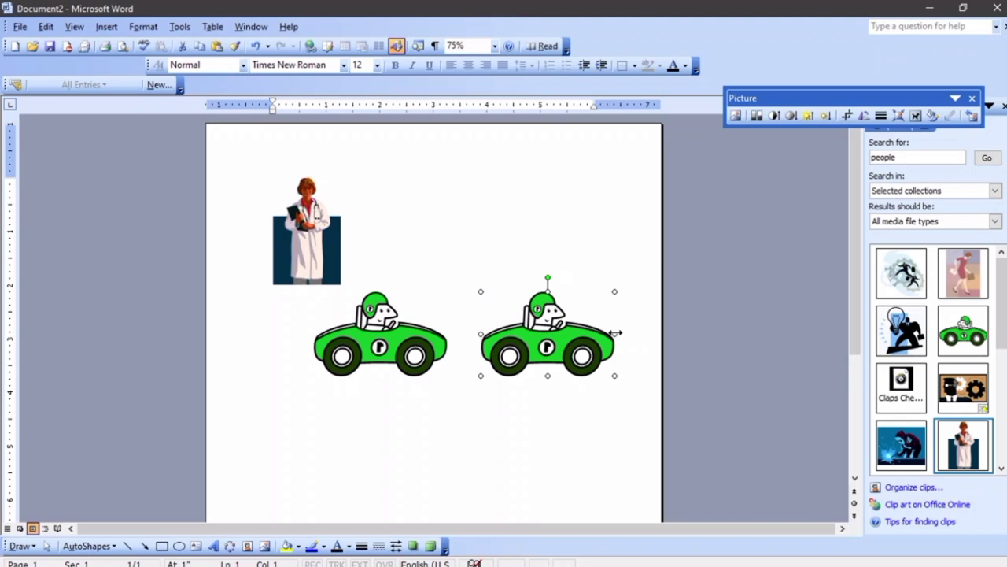
drag(568, 333, 361, 326)
key(ctrl+z)
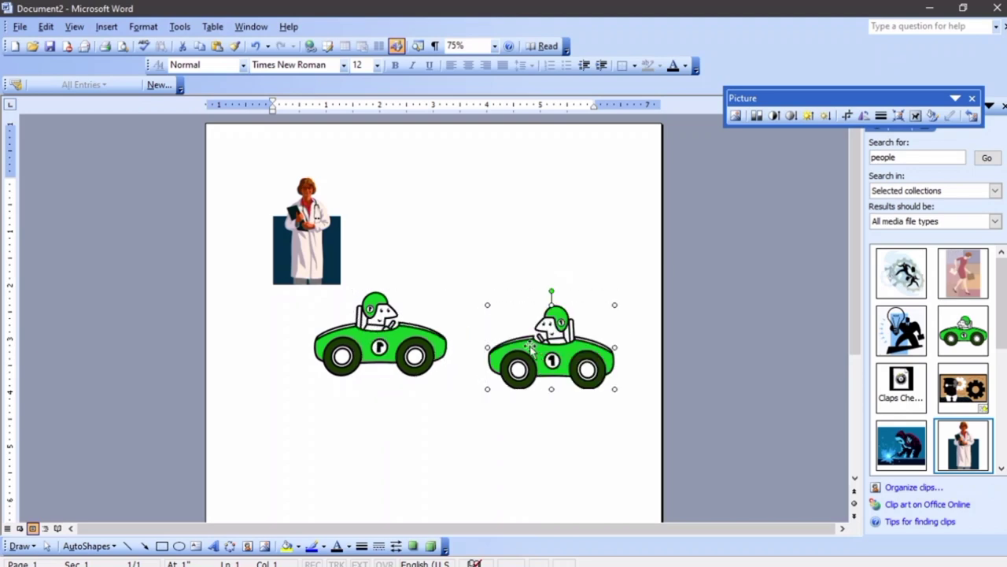
drag(538, 349, 563, 330)
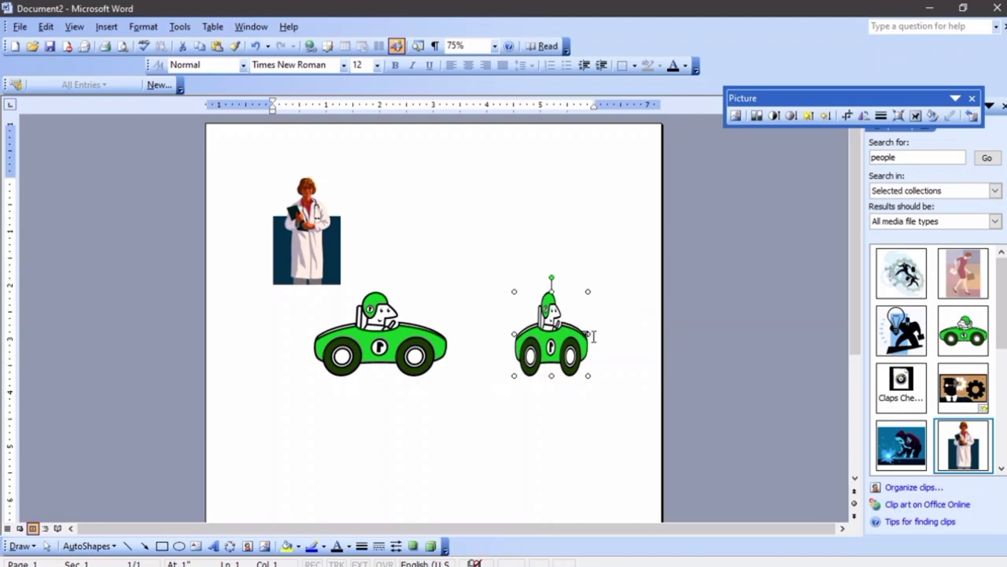
click(617, 394)
Select both cars and the doctor picture together
click(358, 310)
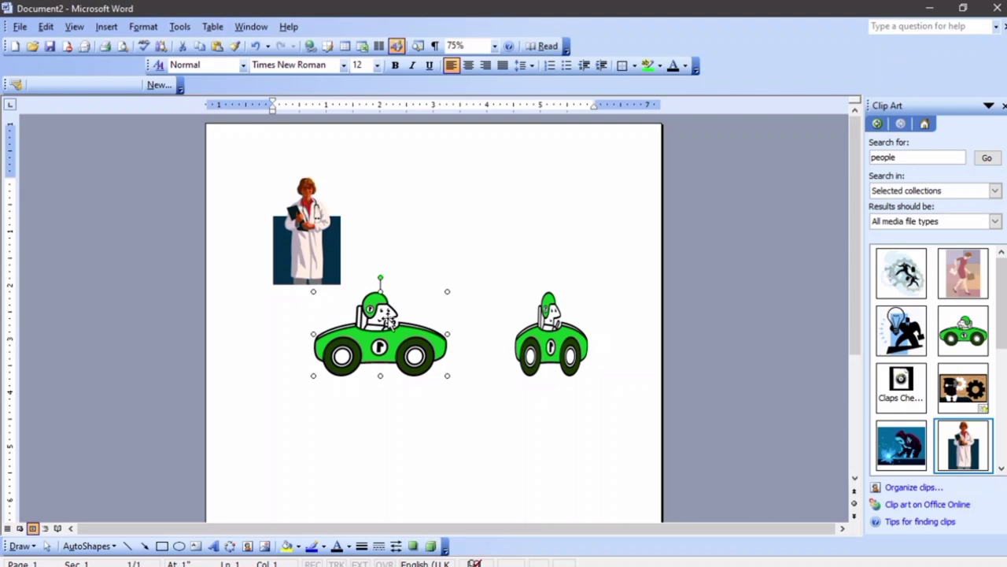
shift+click(556, 343)
shift+click(318, 259)
Delete all three pictures and search clip art for 'car'
key(Delete)
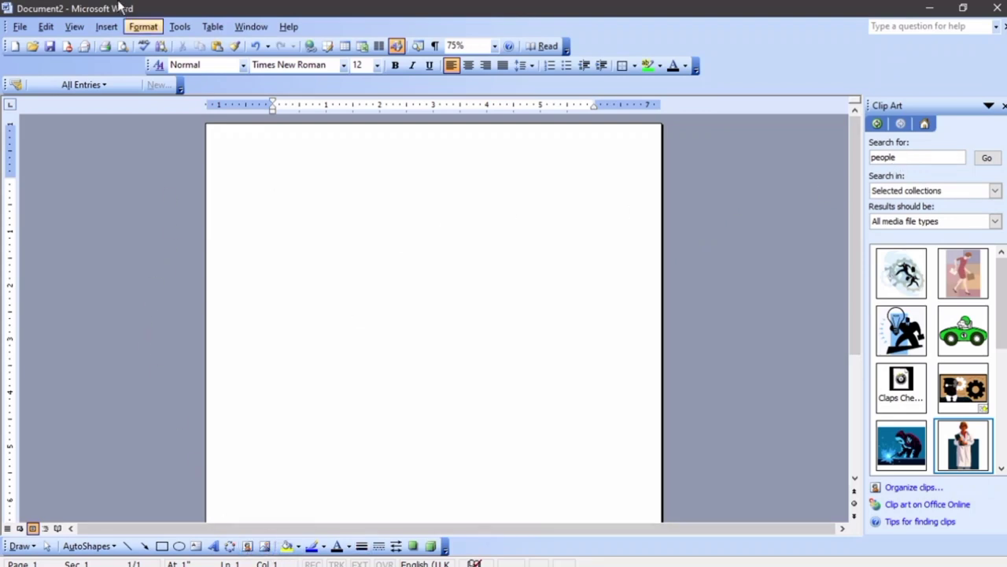
click(108, 28)
mouse_move(150, 132)
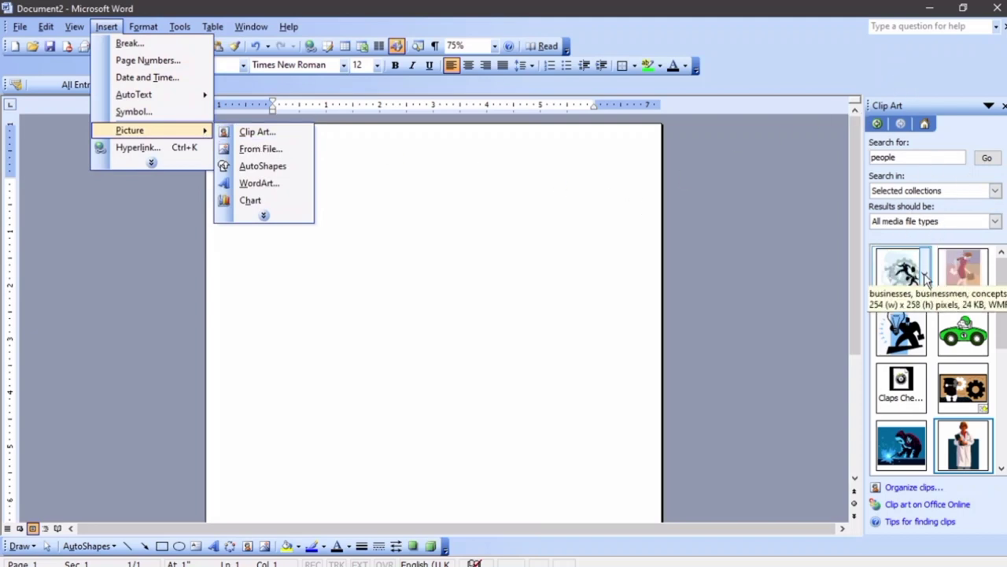
click(919, 157)
double_click(917, 157)
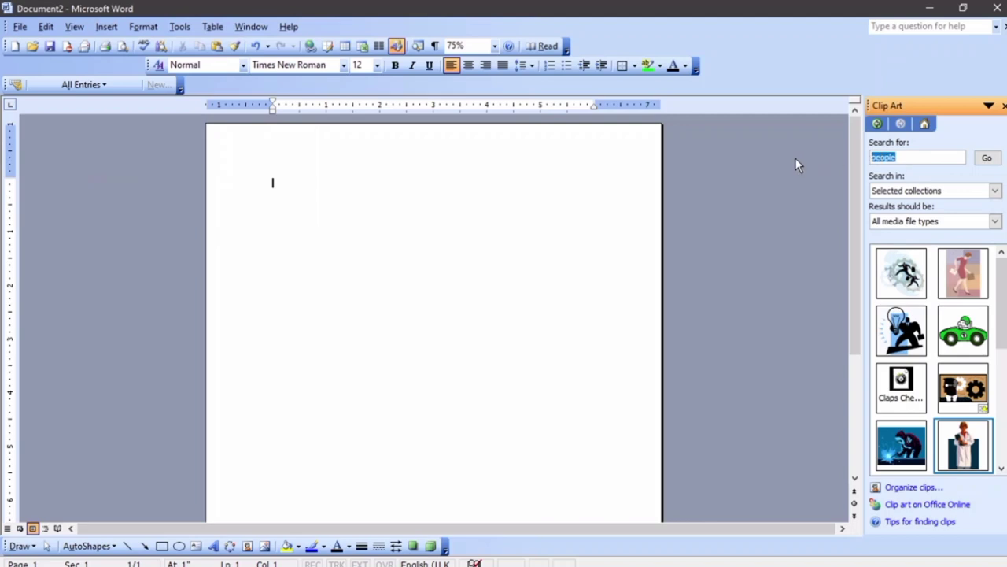
key(BackSpace)
text(car)
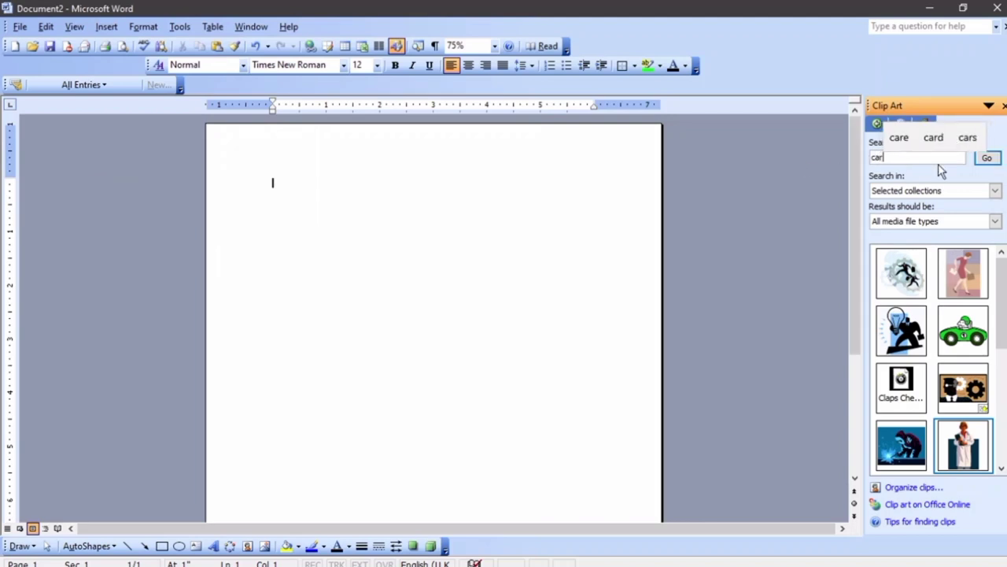
click(999, 159)
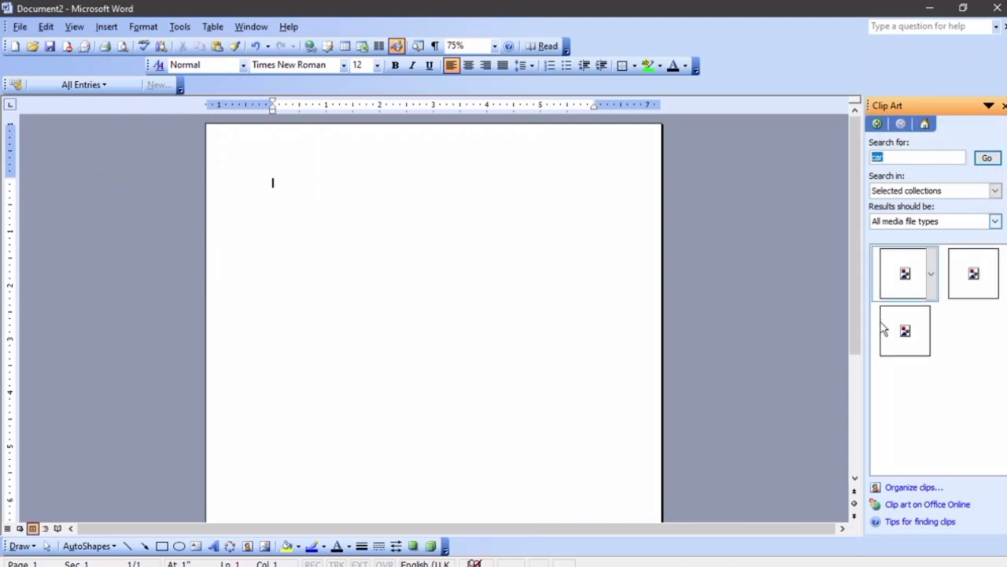
Insert the race car clip art, then select it and delete it
click(959, 279)
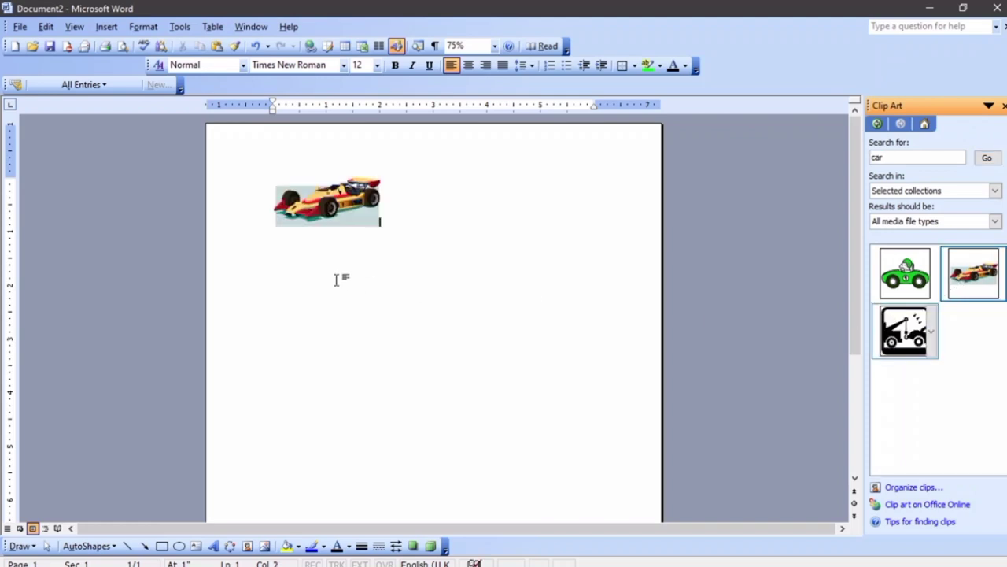
click(330, 211)
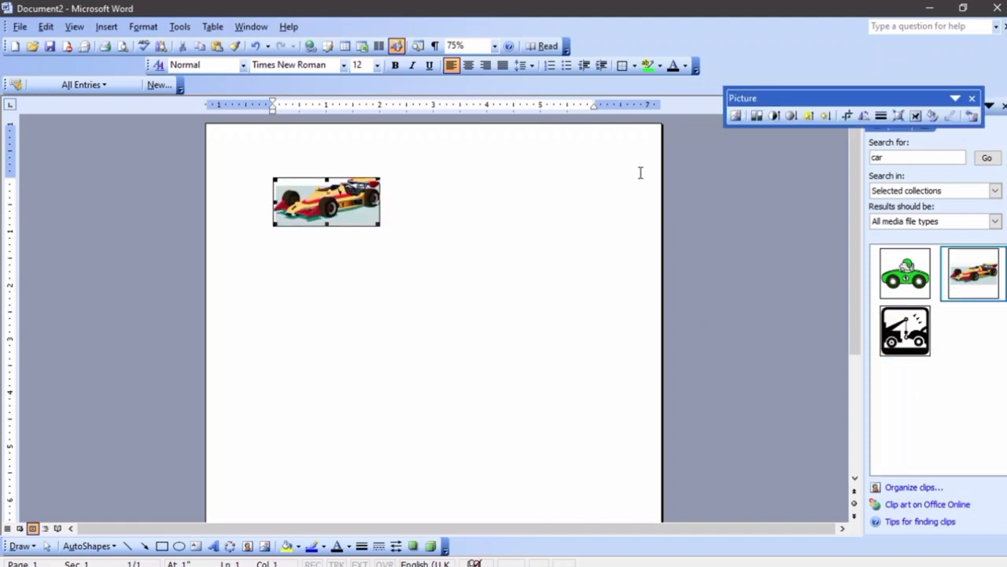
right_click(351, 212)
click(433, 193)
click(317, 225)
key(Delete)
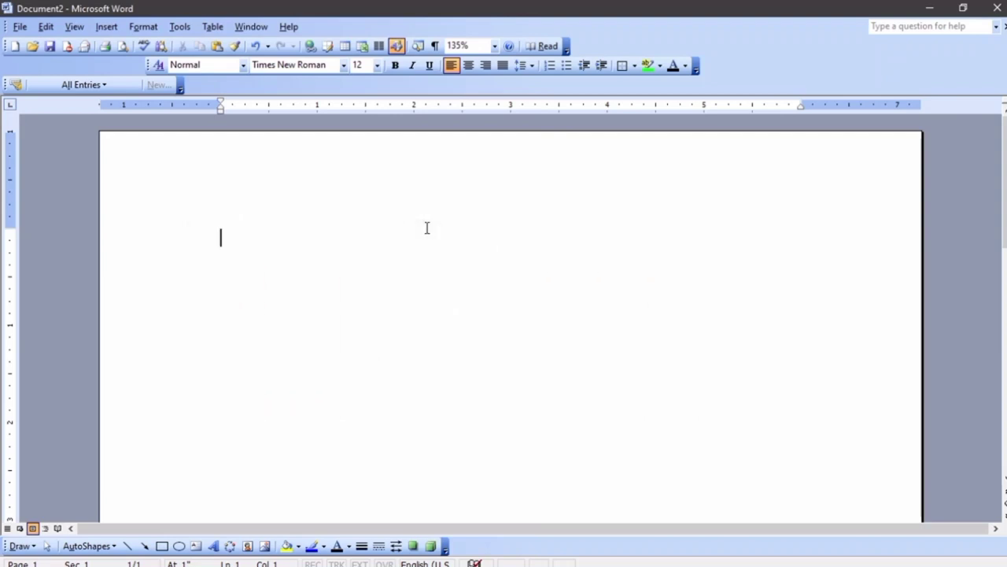
Pick the Line tool from AutoShapes > Lines, bringing up a drawing canvas
click(103, 544)
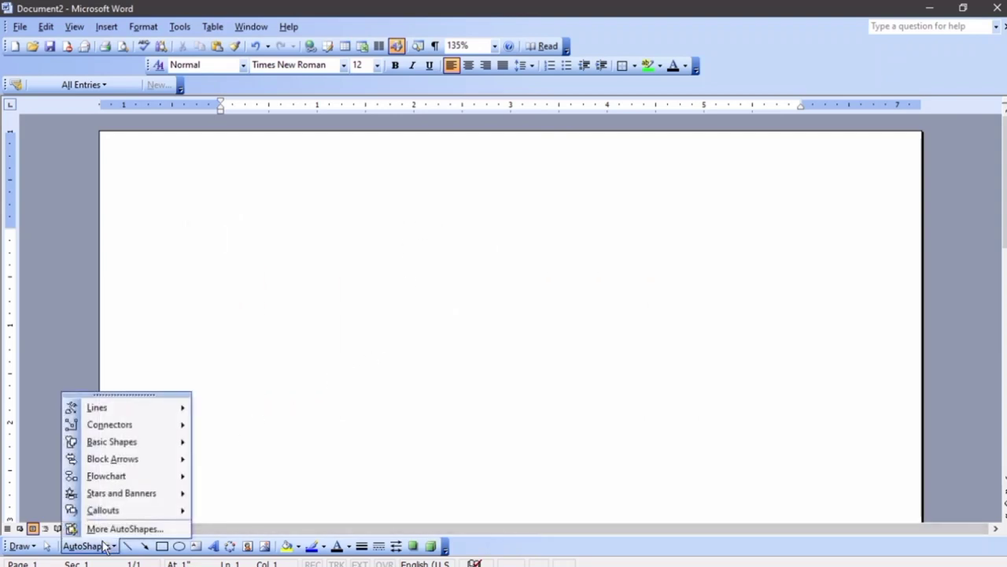
click(115, 27)
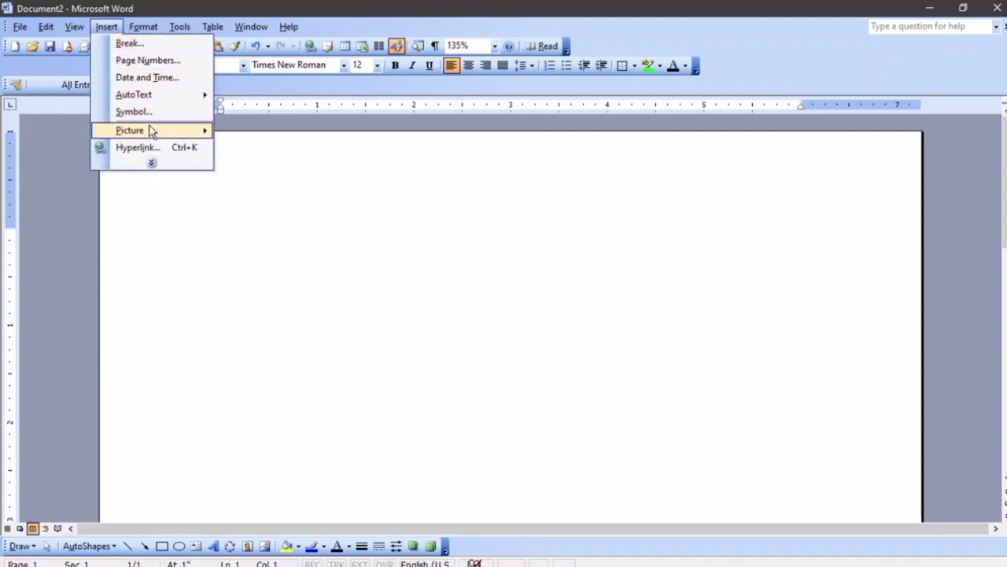
mouse_move(150, 131)
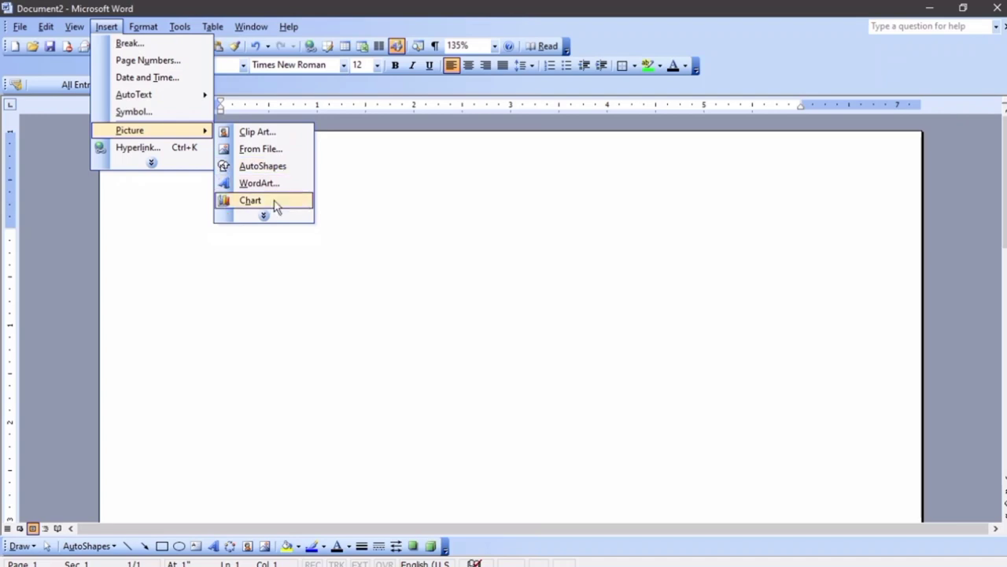
mouse_move(264, 215)
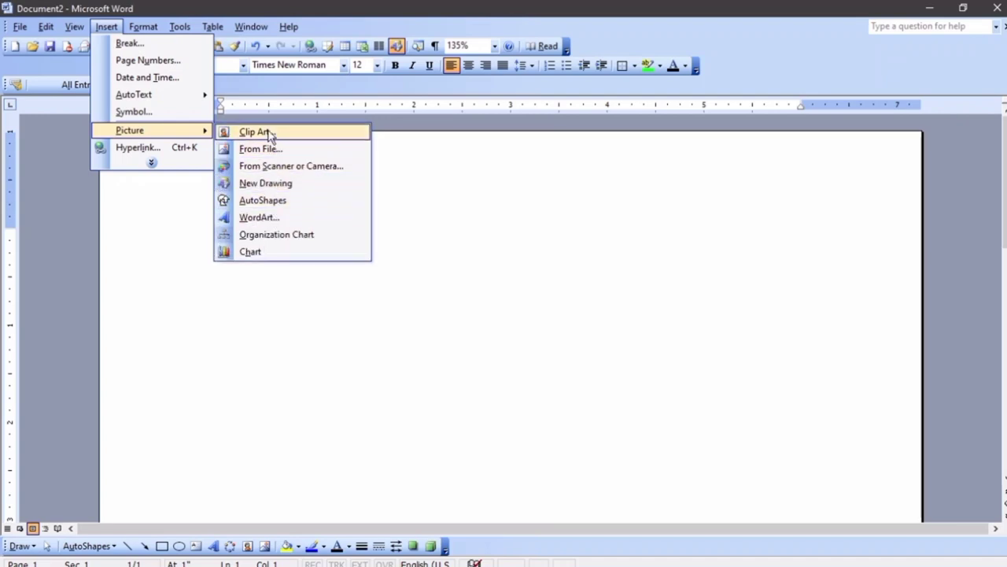
click(280, 207)
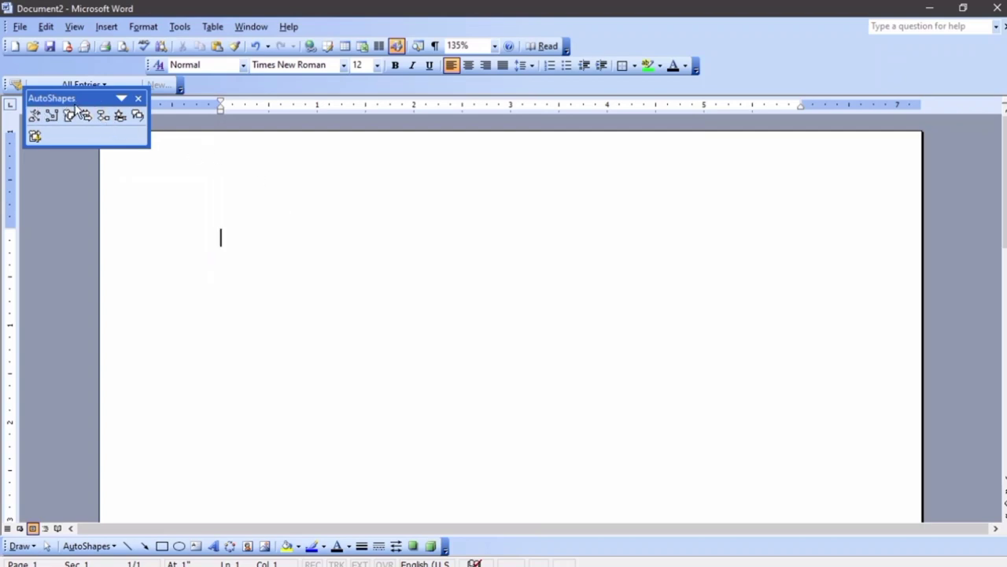
click(138, 98)
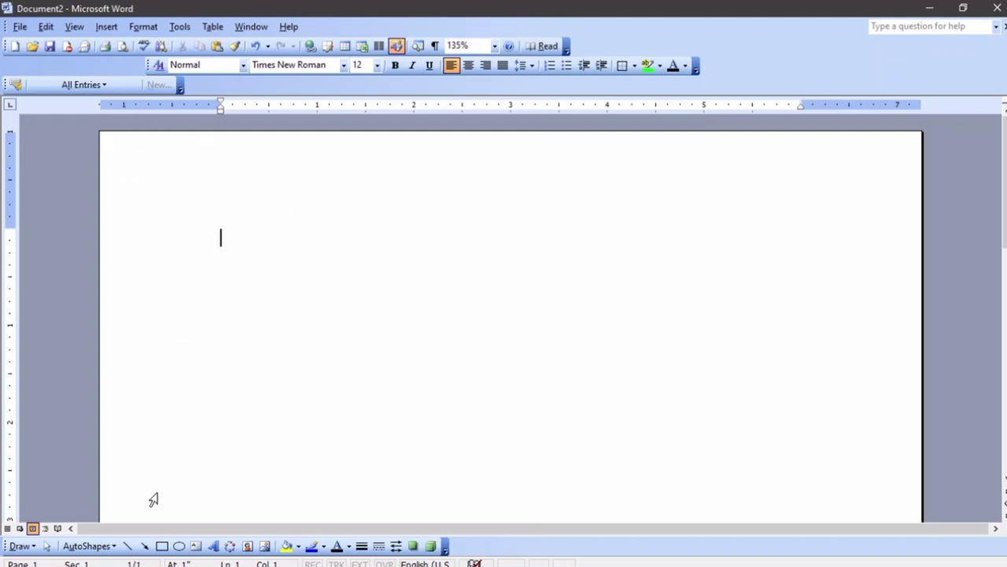
click(88, 545)
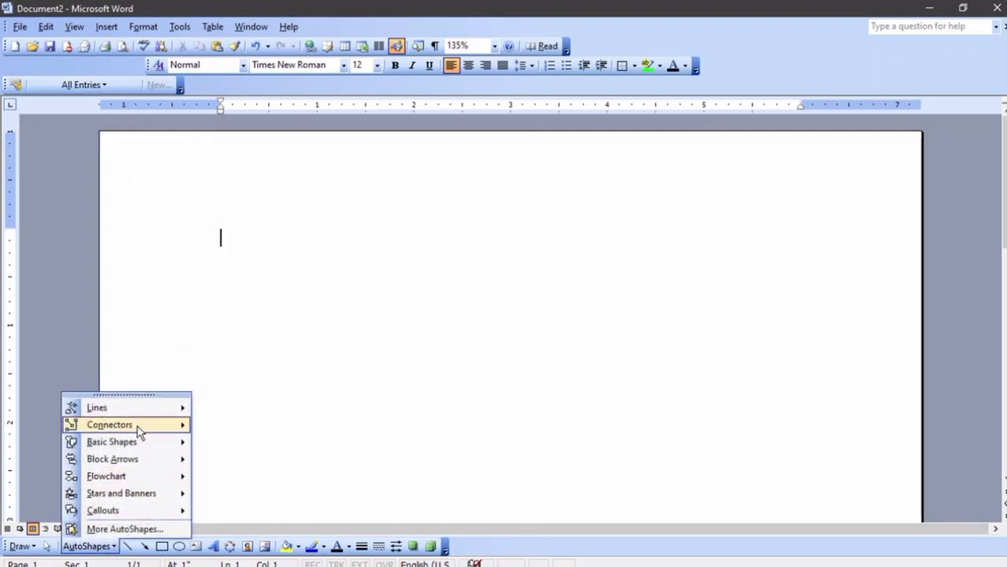
mouse_move(172, 407)
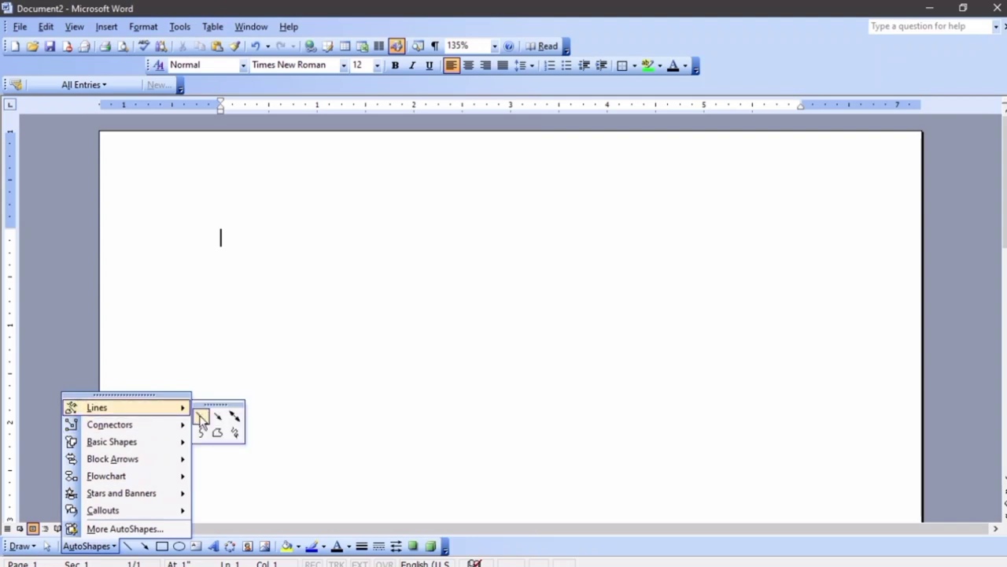
click(202, 421)
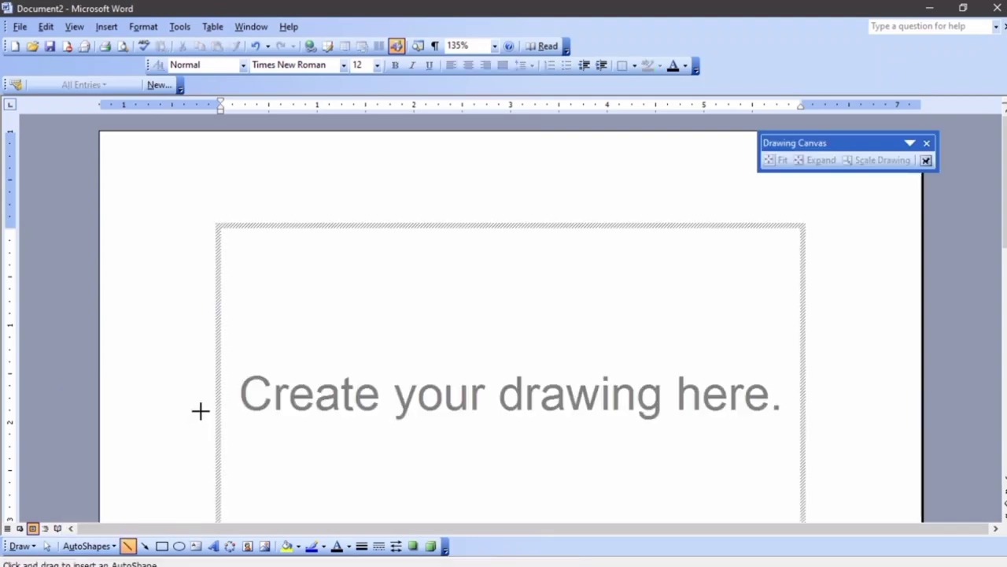
Dismiss the drawing canvas with Esc and draw a horizontal line near the page top
scroll(200, 410, down, 1)
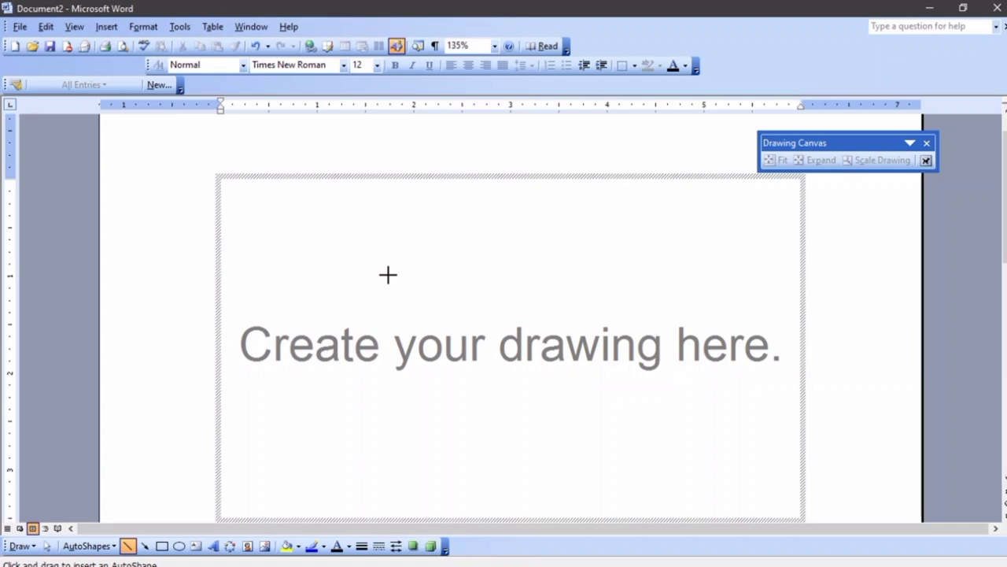
key(Escape)
drag(236, 207, 499, 204)
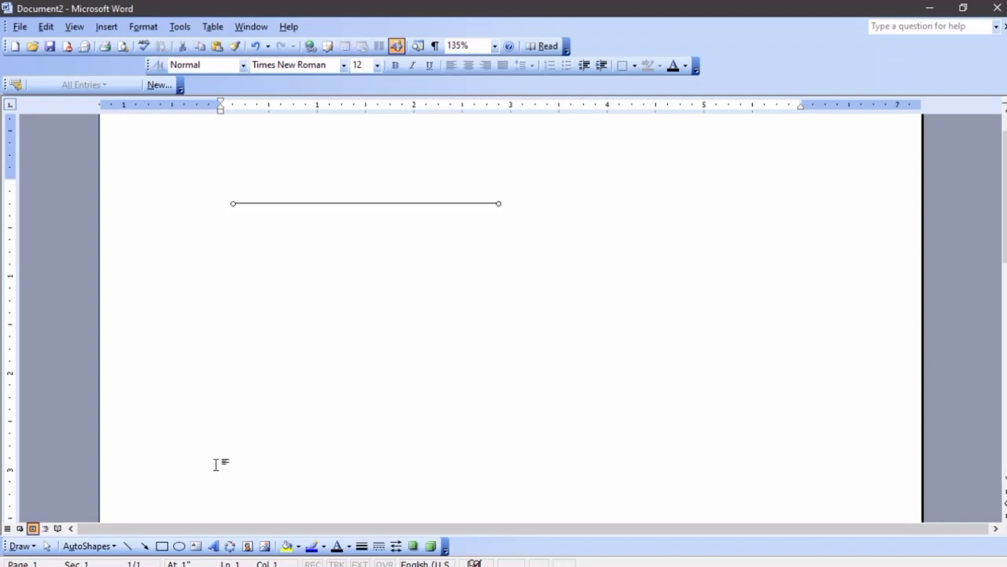
Draw a Sun shape from Basic Shapes below the line
click(89, 545)
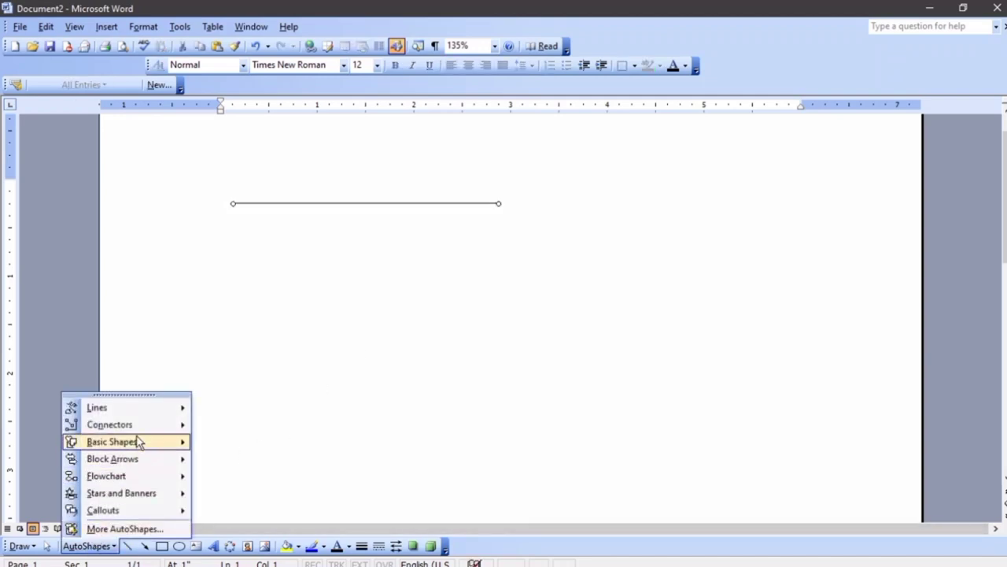
mouse_move(151, 433)
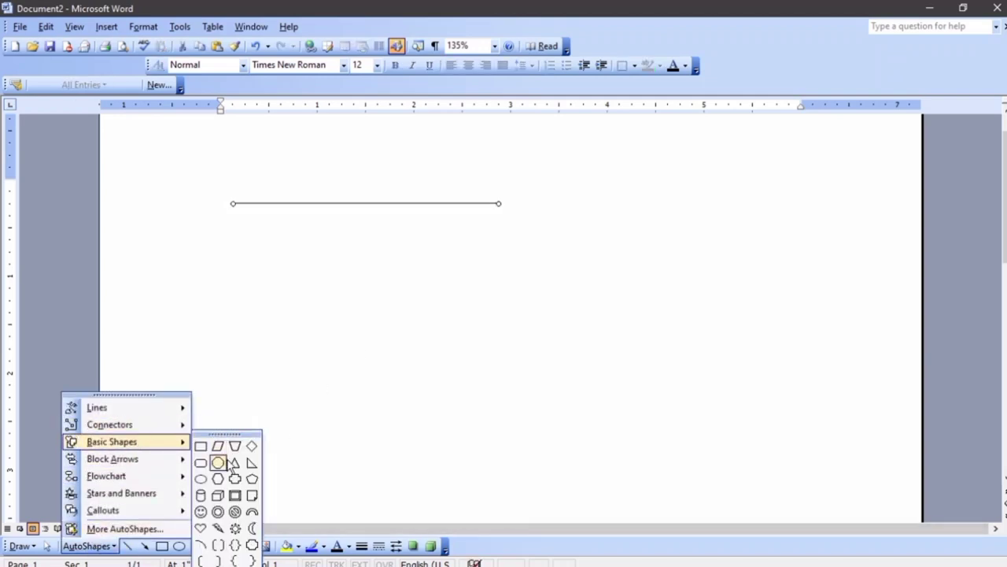
click(235, 528)
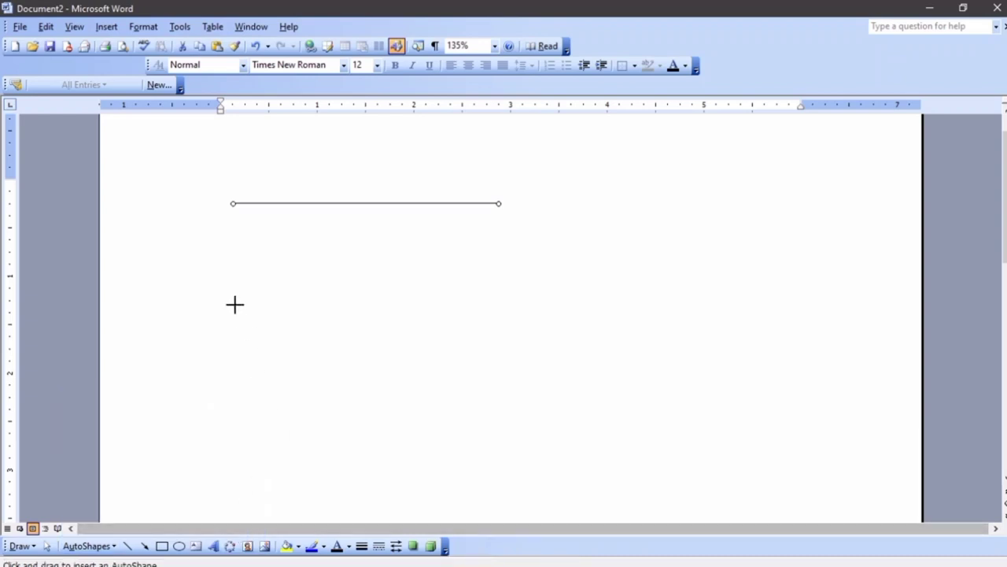
drag(243, 239, 449, 432)
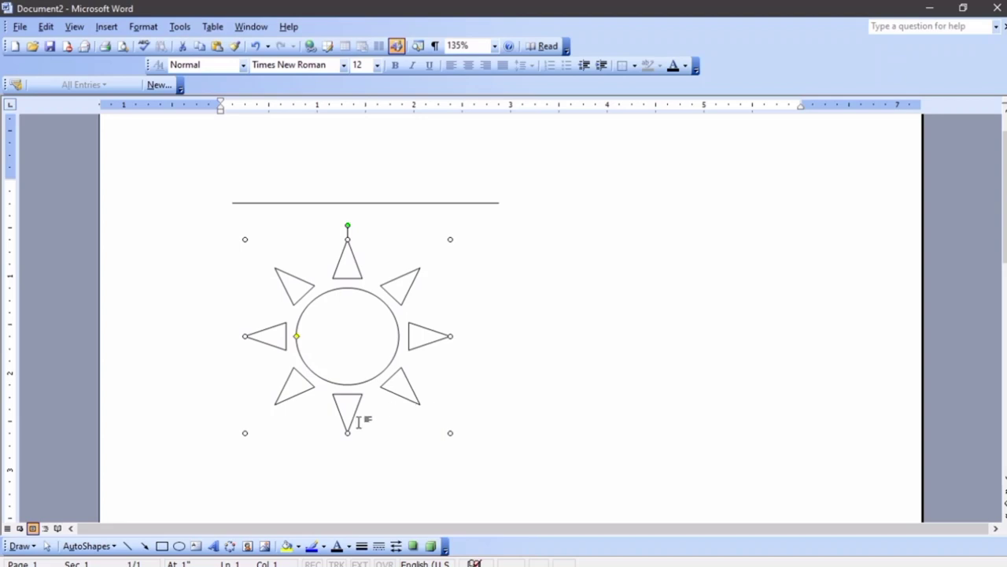
Draw a 24-Point Star to the right of the sun
click(86, 546)
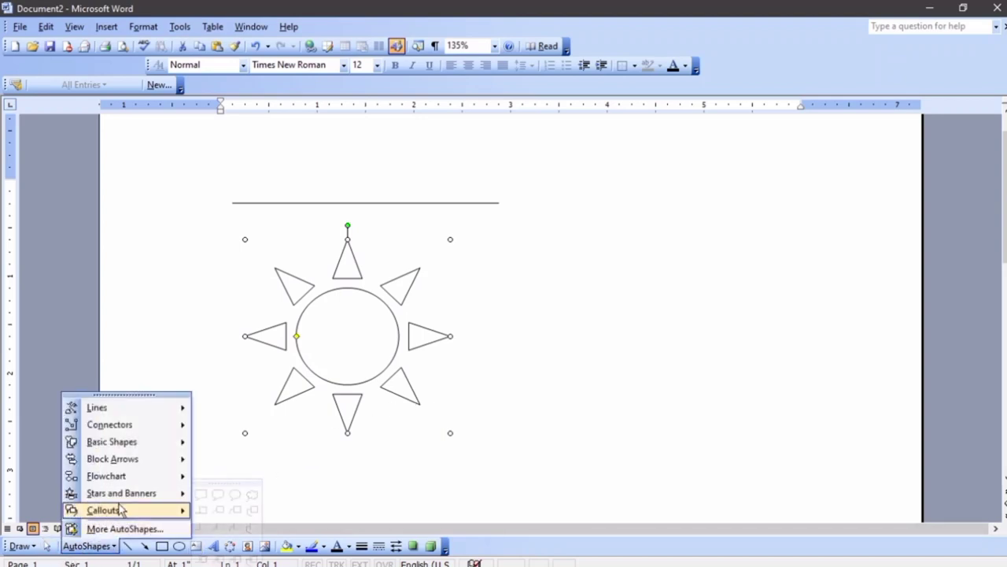
mouse_move(128, 494)
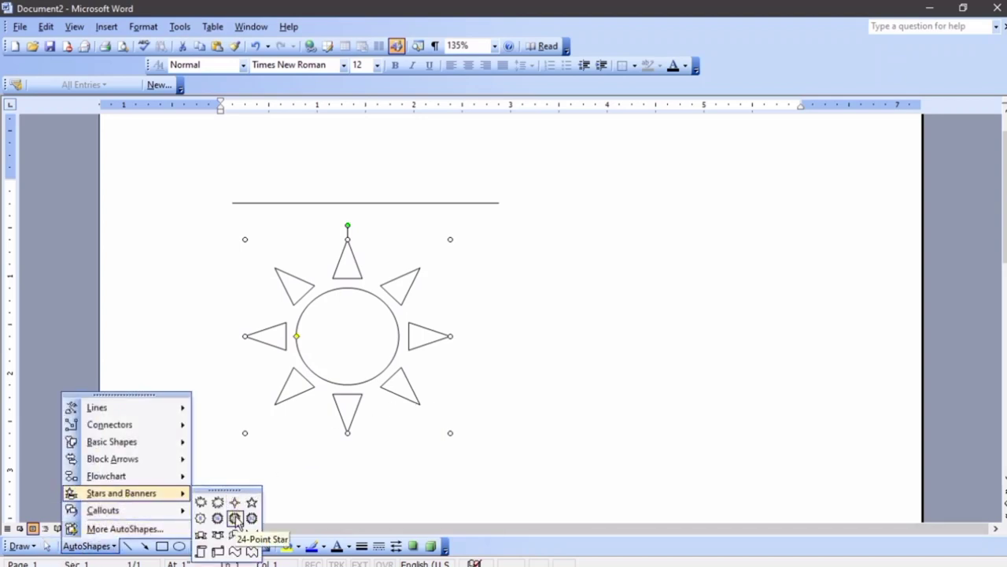
click(235, 517)
scroll(445, 280, up, 1)
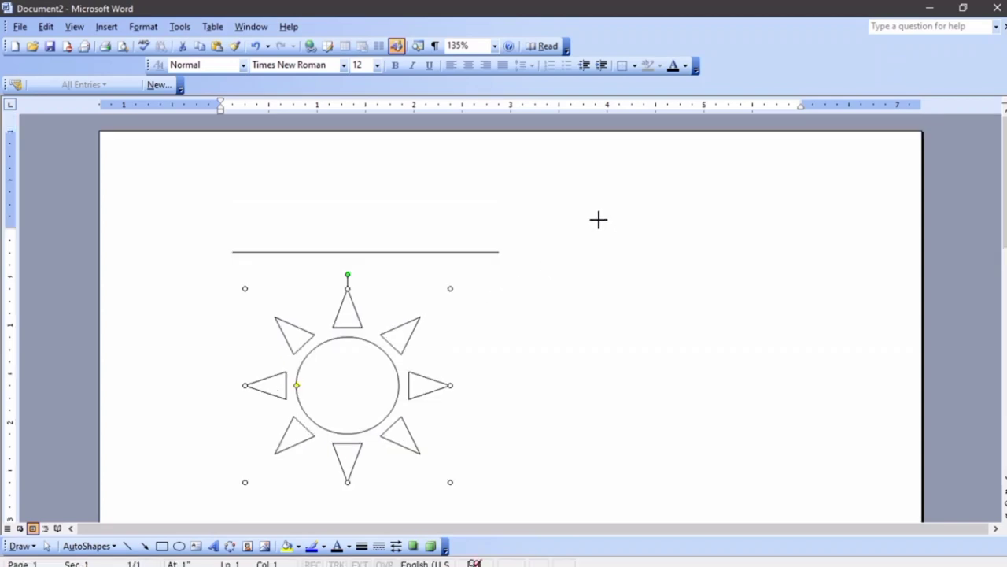
drag(596, 218, 789, 407)
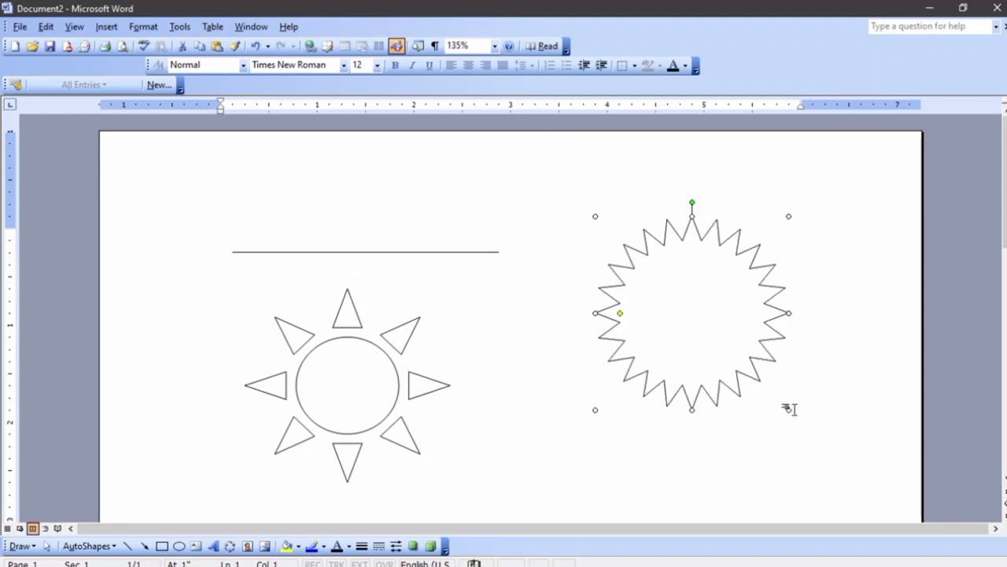
Draw a rounded rectangular speech-bubble callout beneath the sun and star
scroll(621, 358, down, 3)
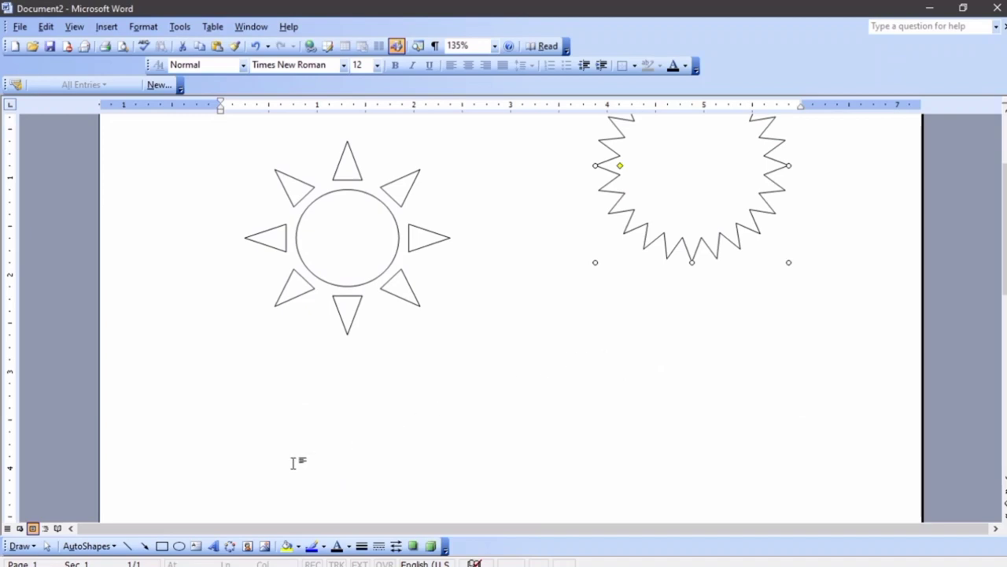
scroll(275, 476, down, 1)
click(88, 545)
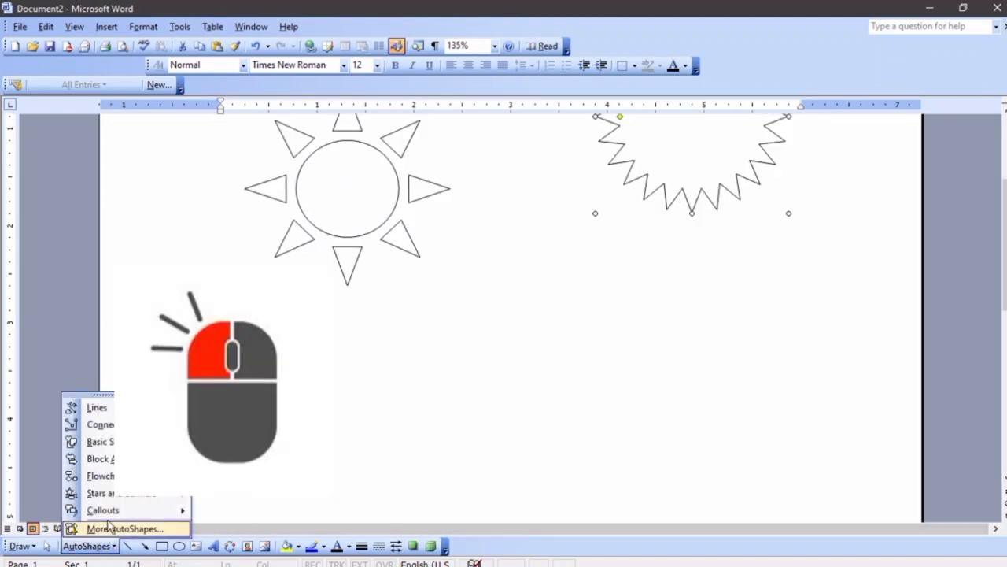
mouse_move(126, 500)
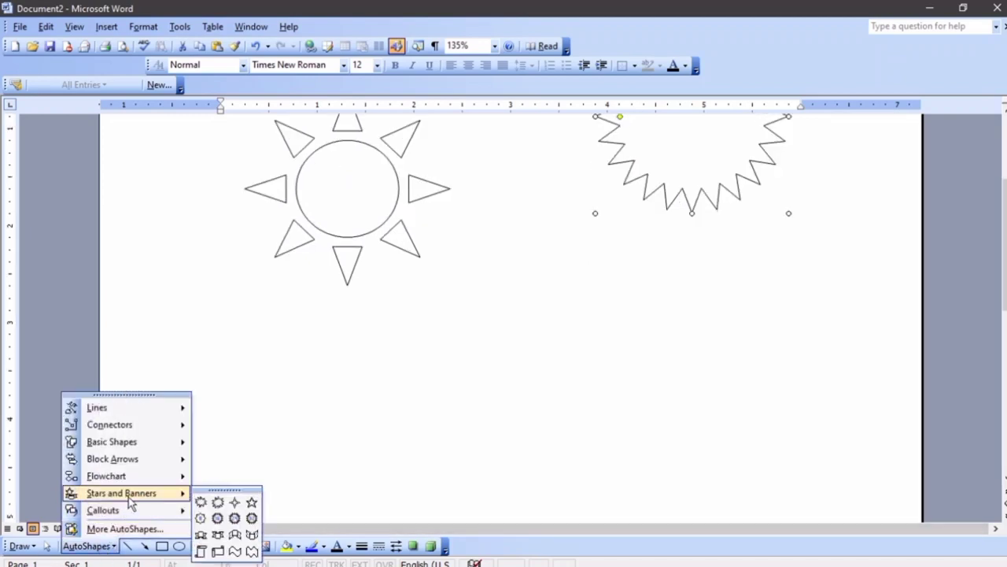
mouse_move(147, 520)
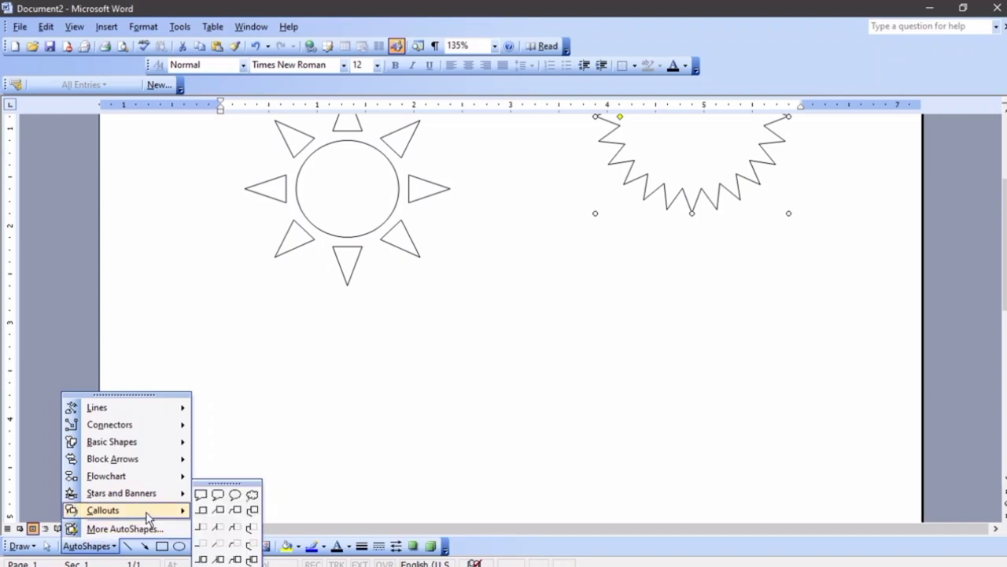
click(217, 494)
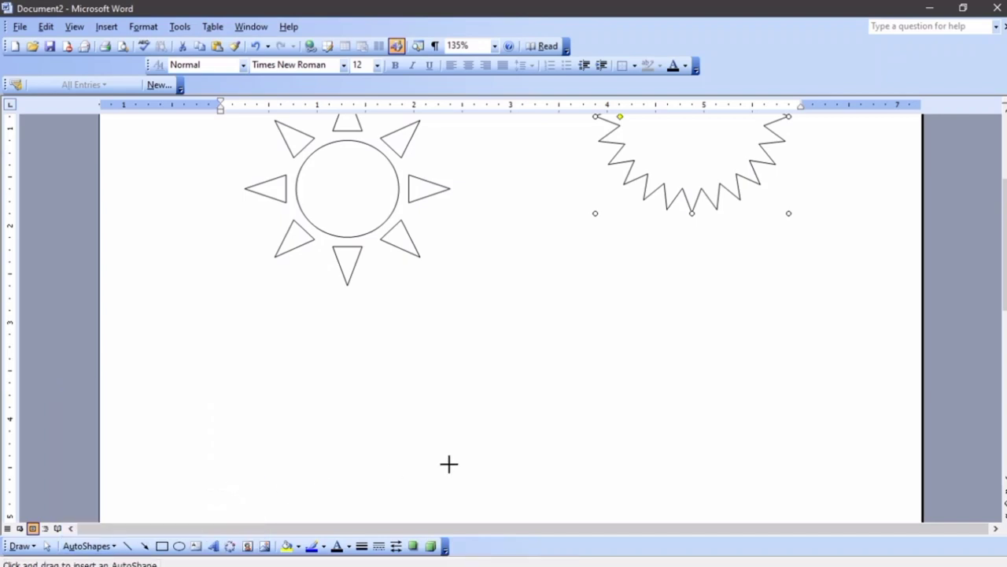
drag(479, 301, 727, 419)
scroll(692, 373, up, 5)
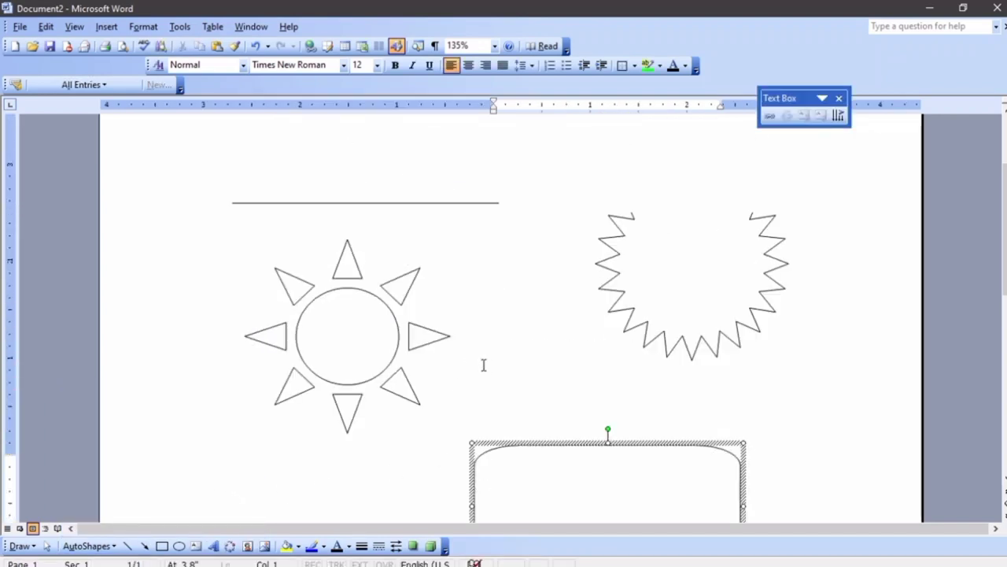
scroll(487, 369, down, 3)
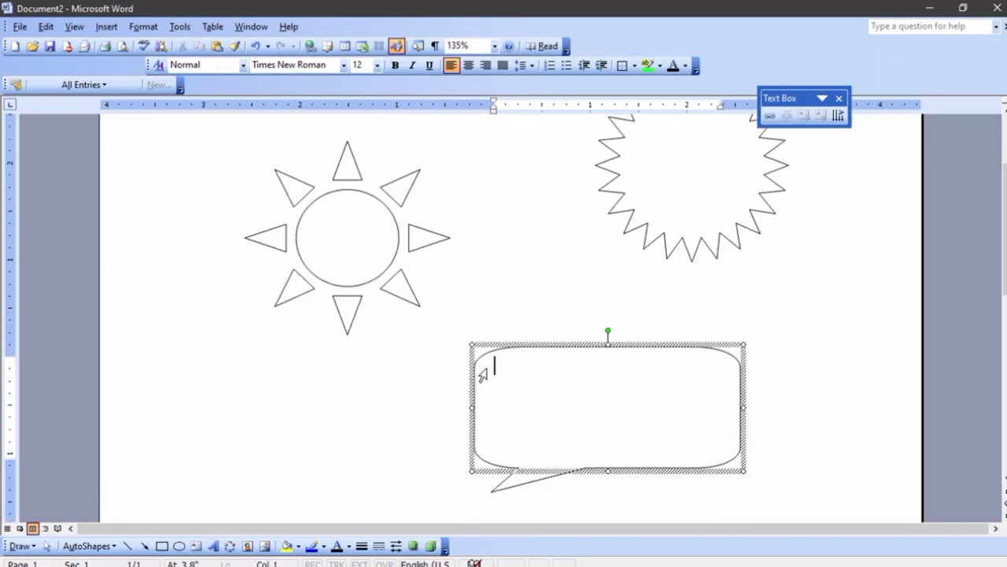
scroll(270, 348, up, 1)
scroll(270, 348, up, 2)
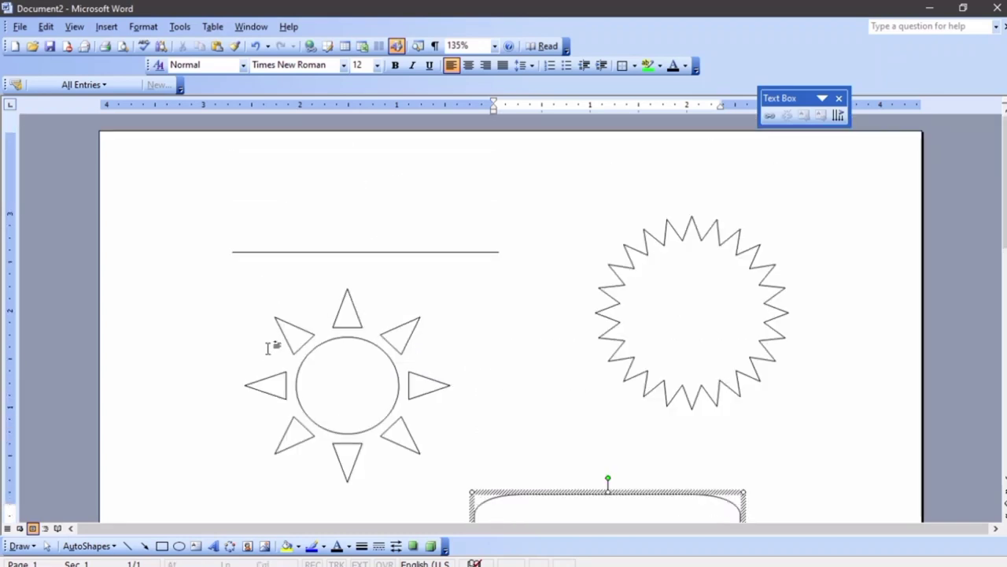
click(309, 370)
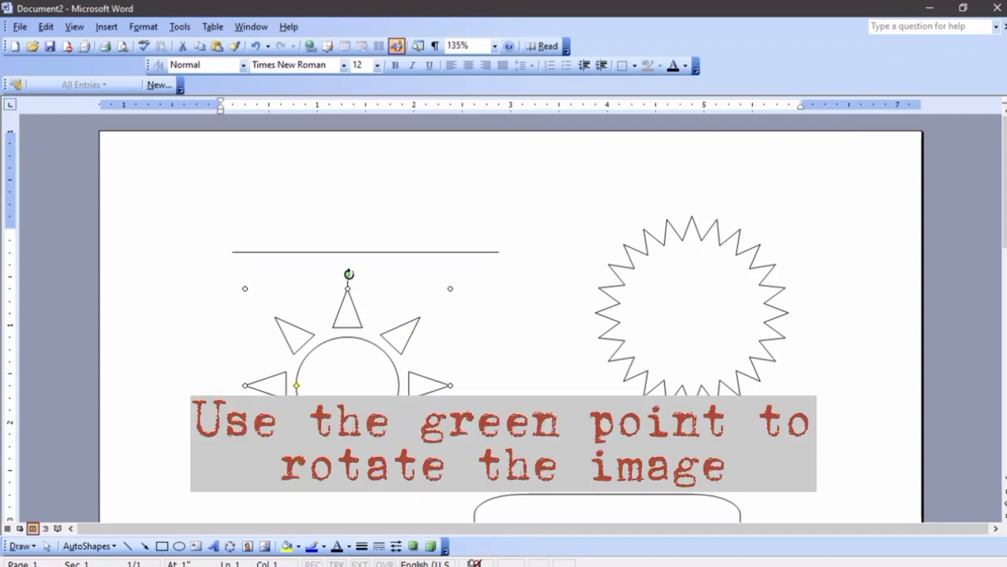
Rotate the sun about 45°, give it a small centre with long rays, and deepen the star's points
drag(349, 274, 459, 385)
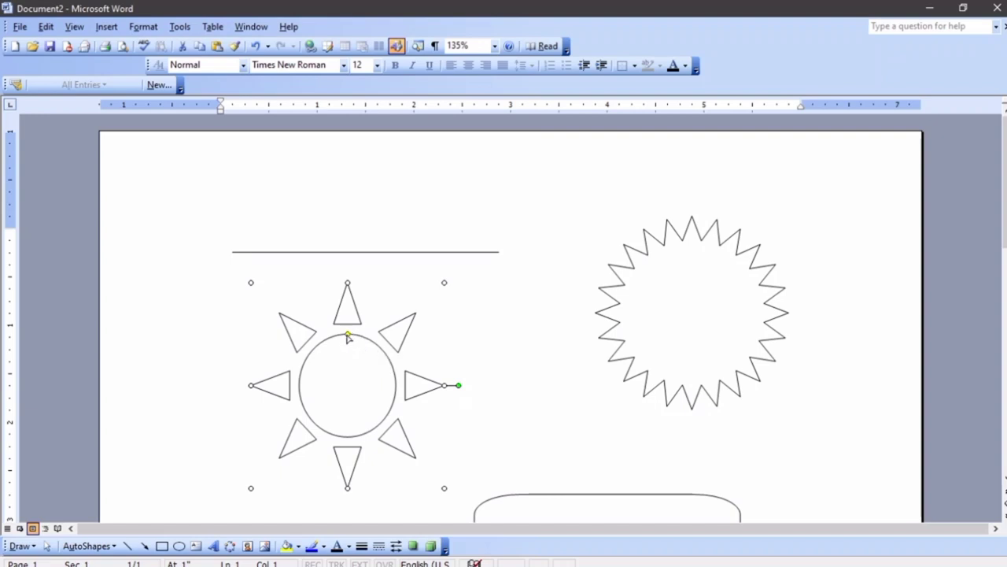
drag(347, 335, 348, 364)
click(659, 339)
click(660, 338)
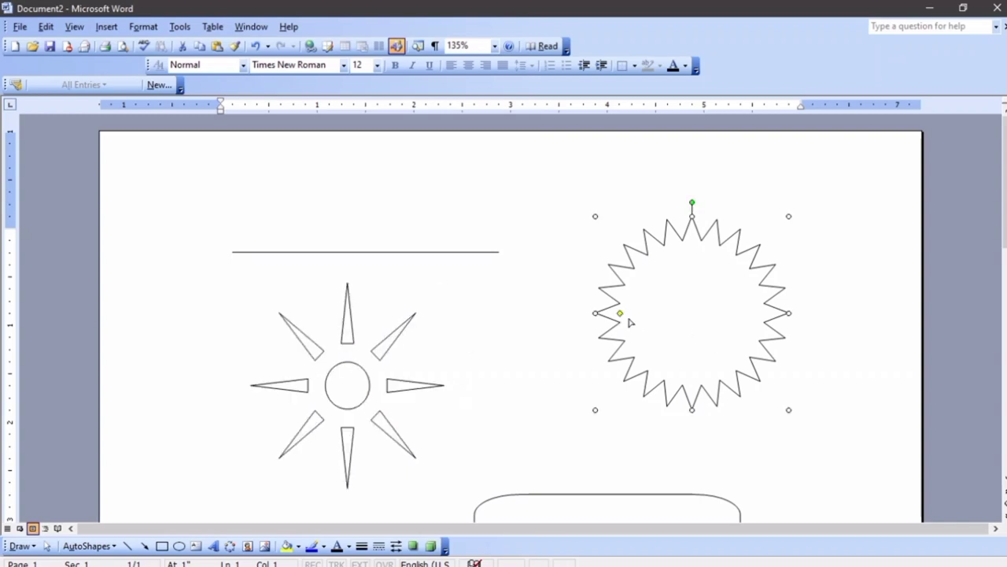
drag(628, 319, 690, 337)
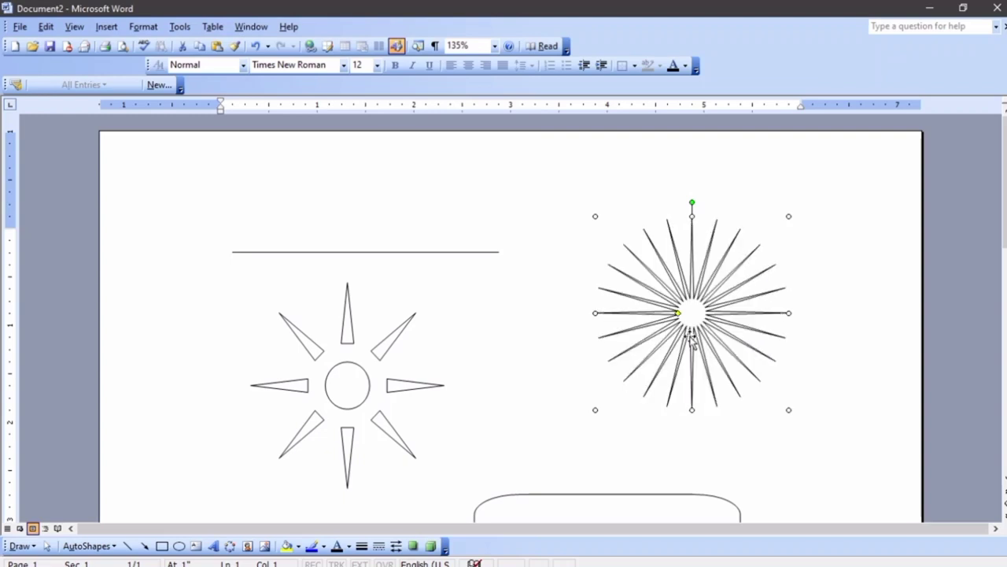
Delete the starburst, the eight-point sun, the horizontal line and the rounded callout shape
key(Delete)
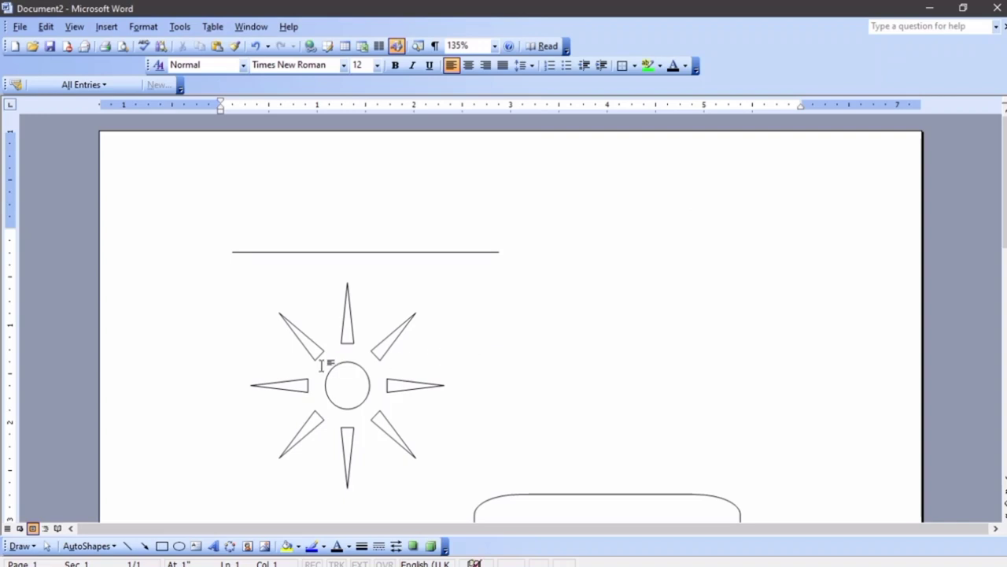
click(334, 388)
key(Delete)
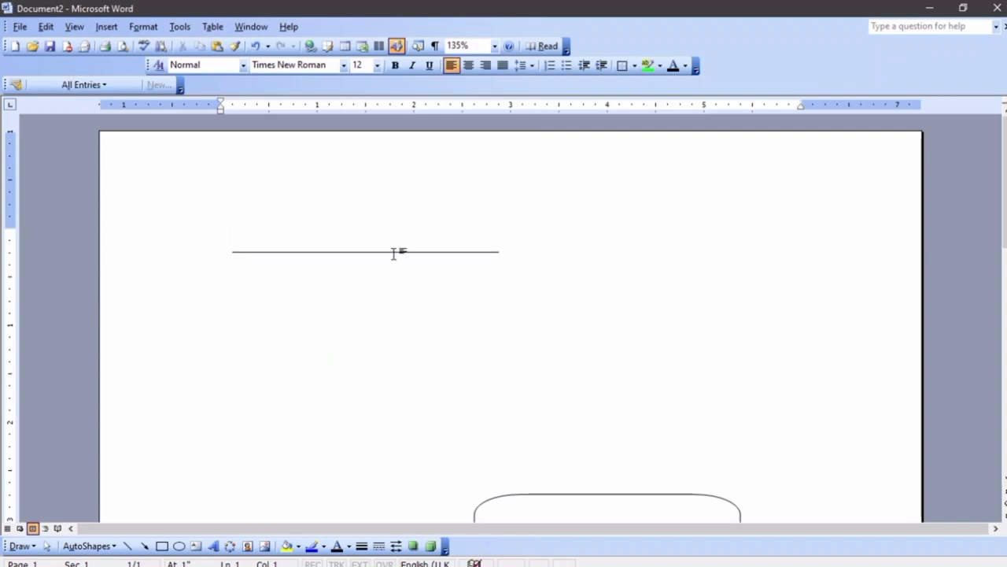
click(393, 252)
key(Delete)
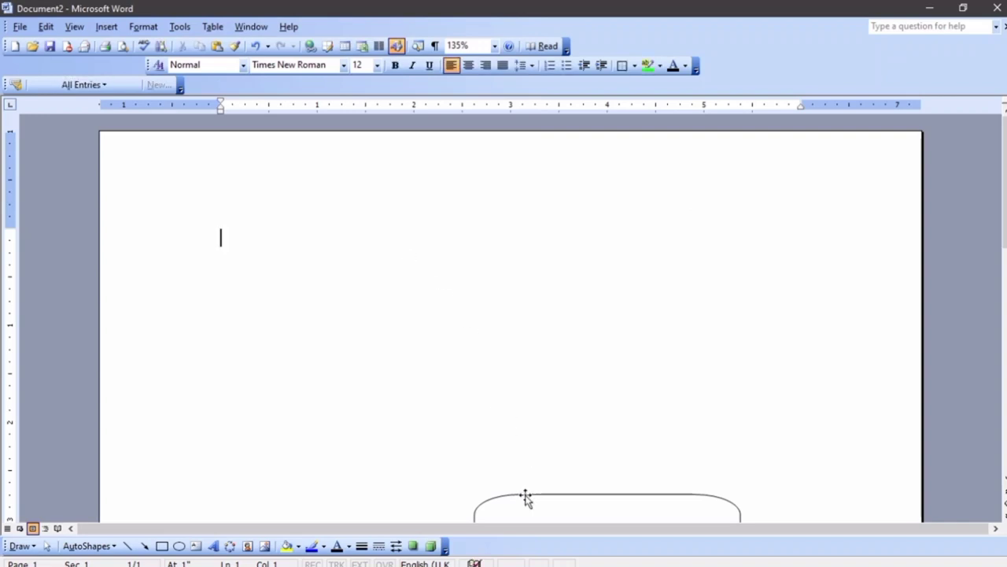
click(526, 496)
key(Delete)
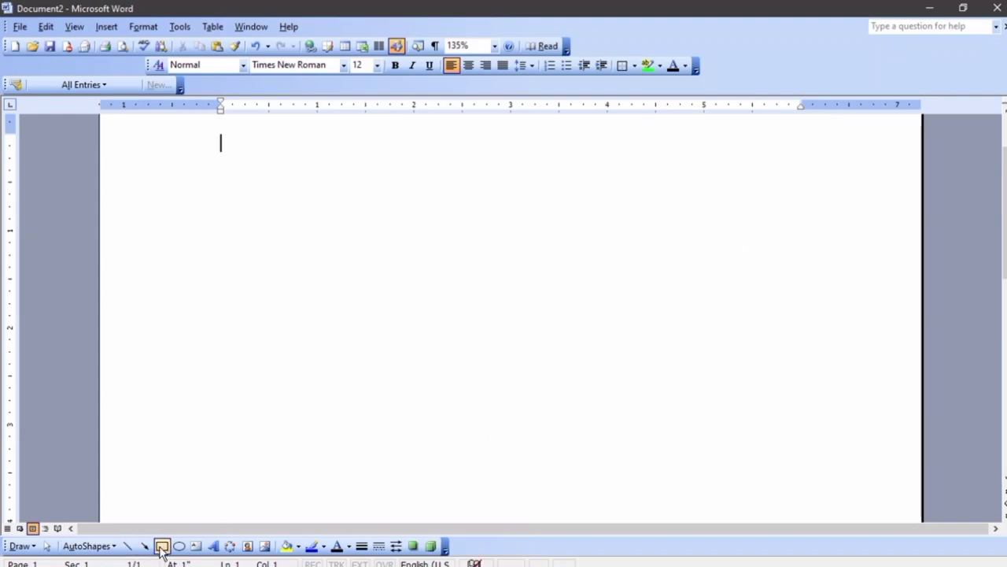
Draw a rectangle near the top left of the blank page, without a drawing canvas
click(161, 545)
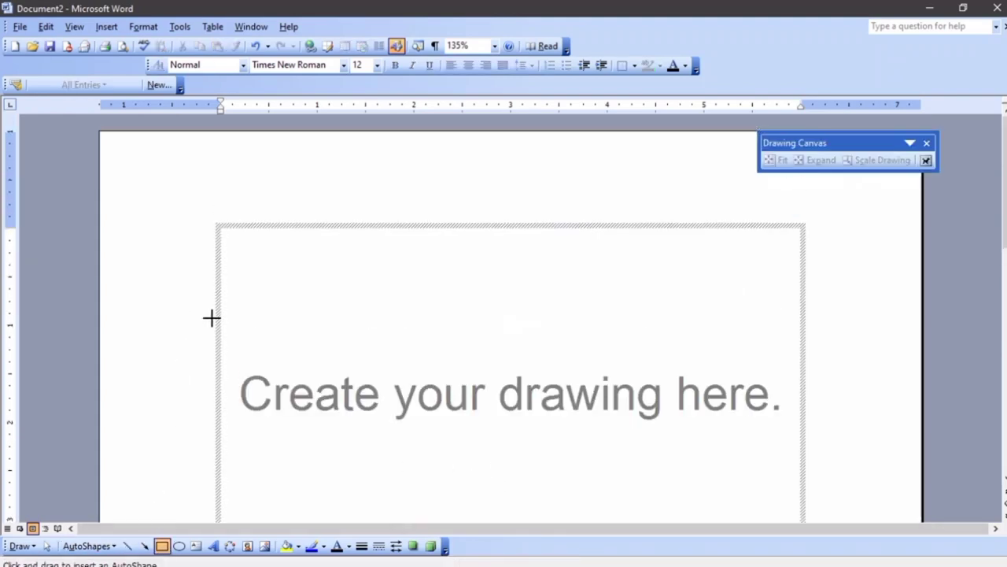
key(Escape)
mouse_move(221, 229)
mouse_down()
mouse_move(227, 308)
mouse_move(342, 385)
mouse_move(587, 404)
mouse_up()
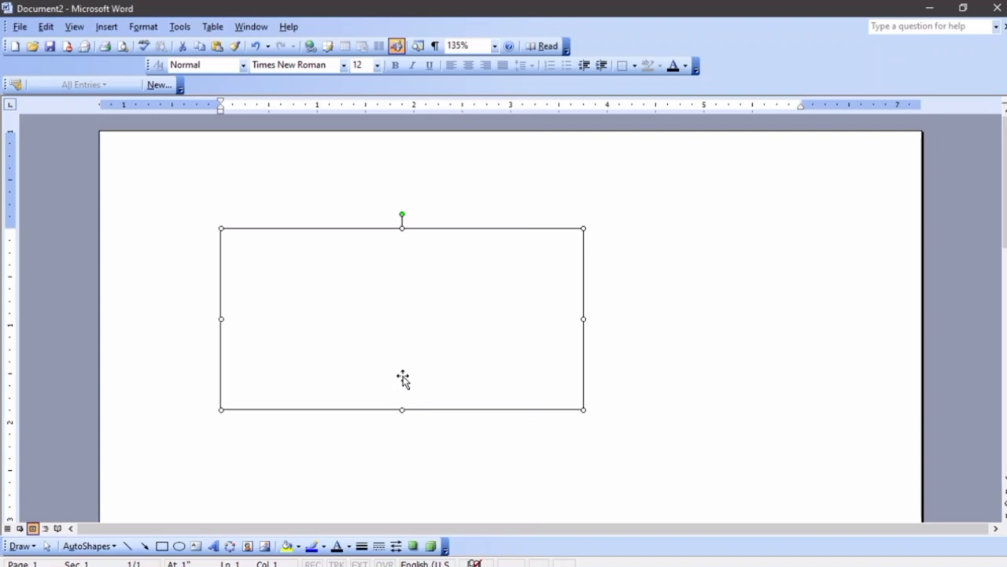
In the rectangle's Format AutoShape Colors and Lines settings, set the fill to blue
right_click(381, 335)
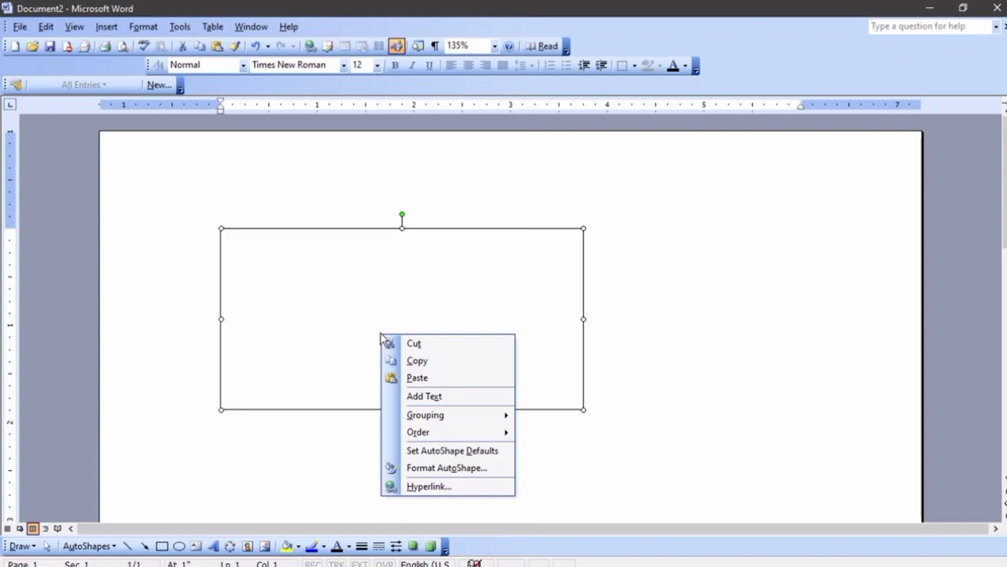
click(637, 228)
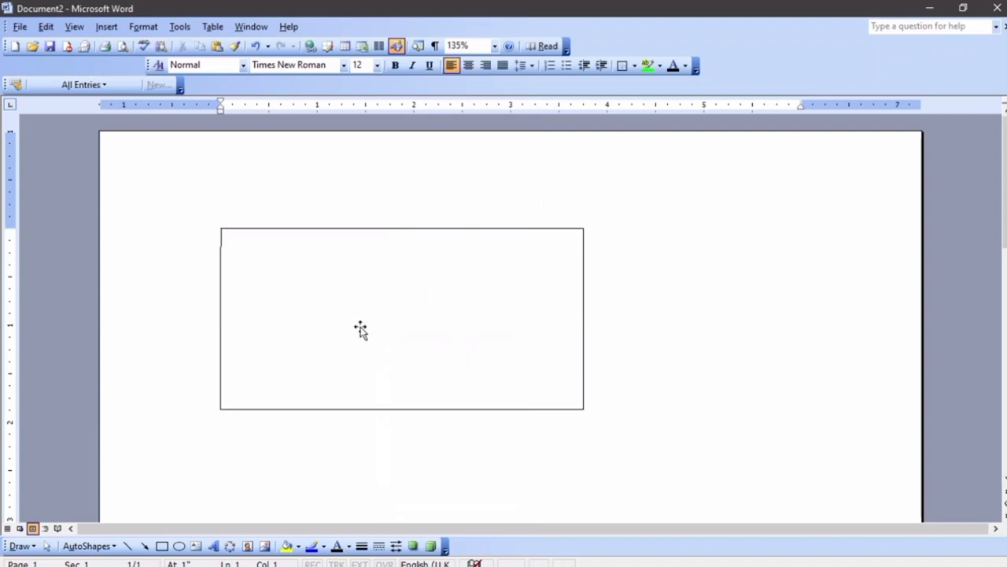
right_click(392, 279)
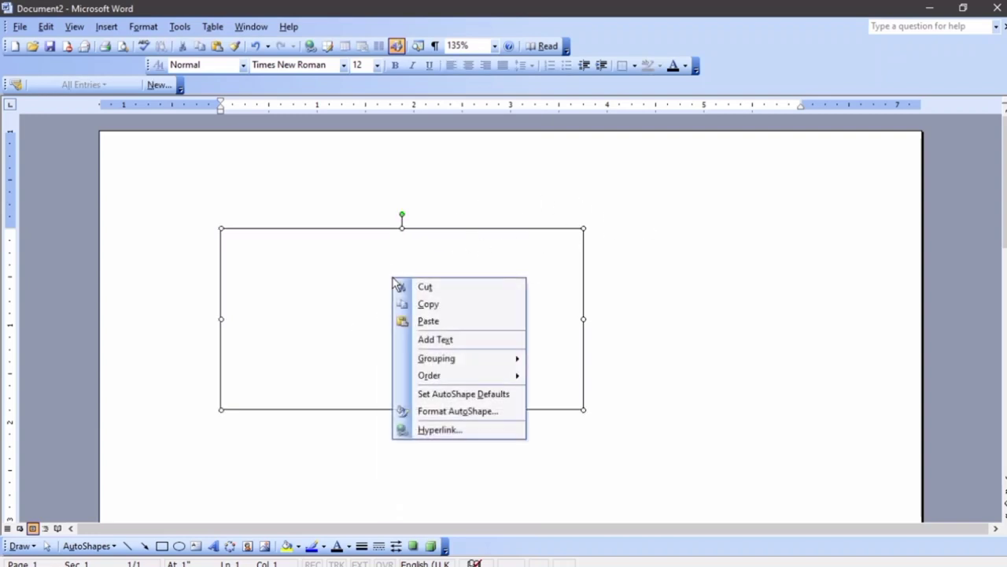
click(472, 411)
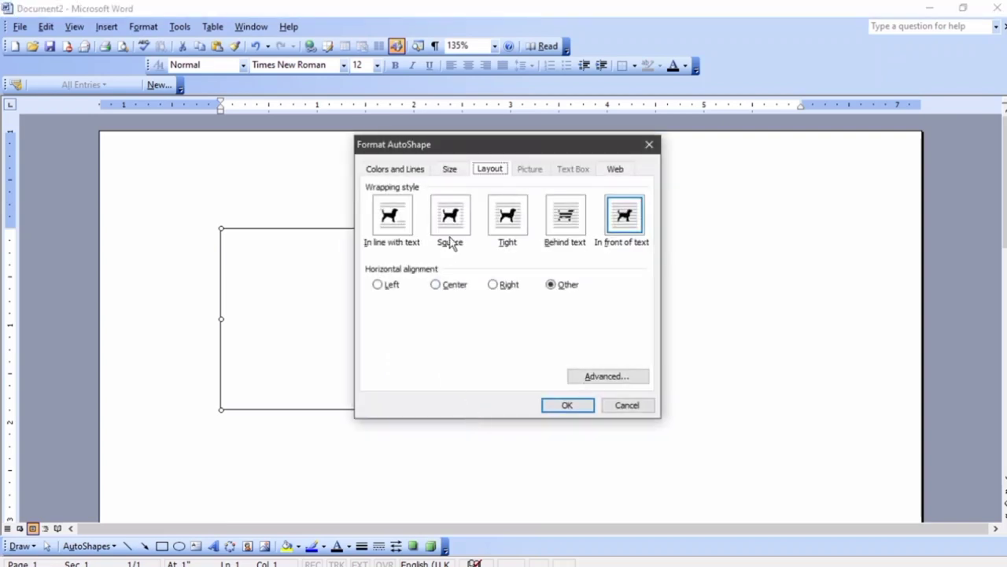
click(410, 171)
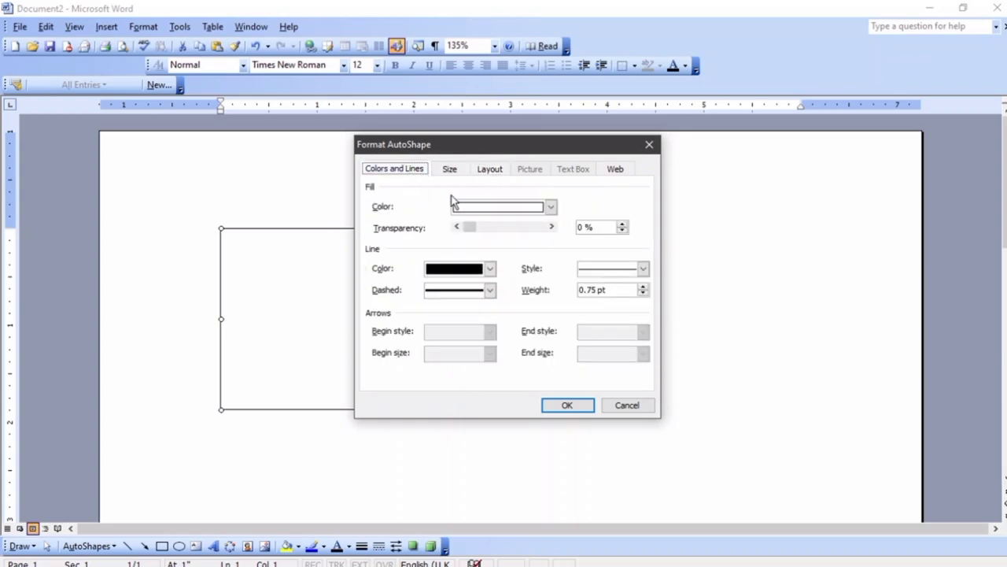
click(509, 208)
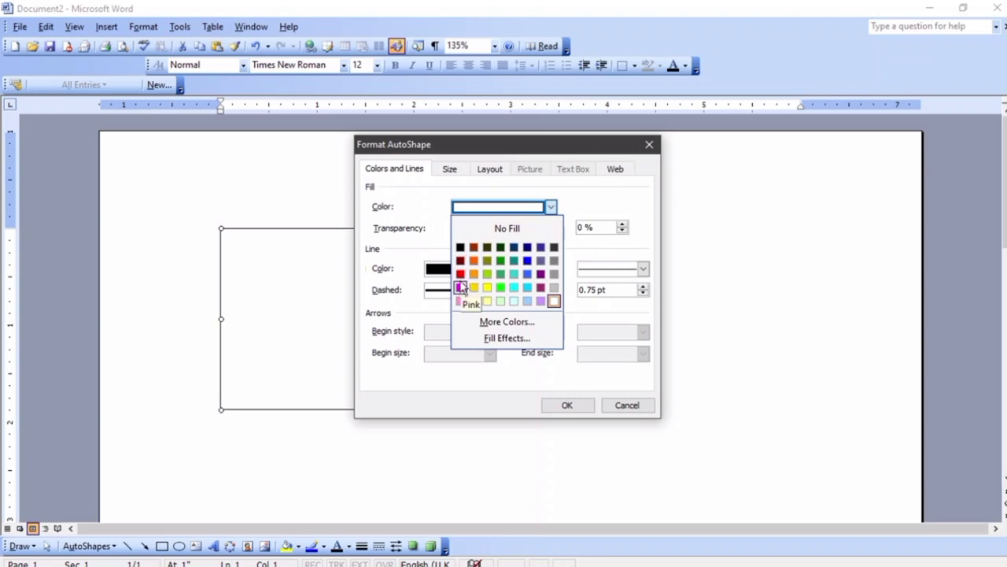
click(528, 263)
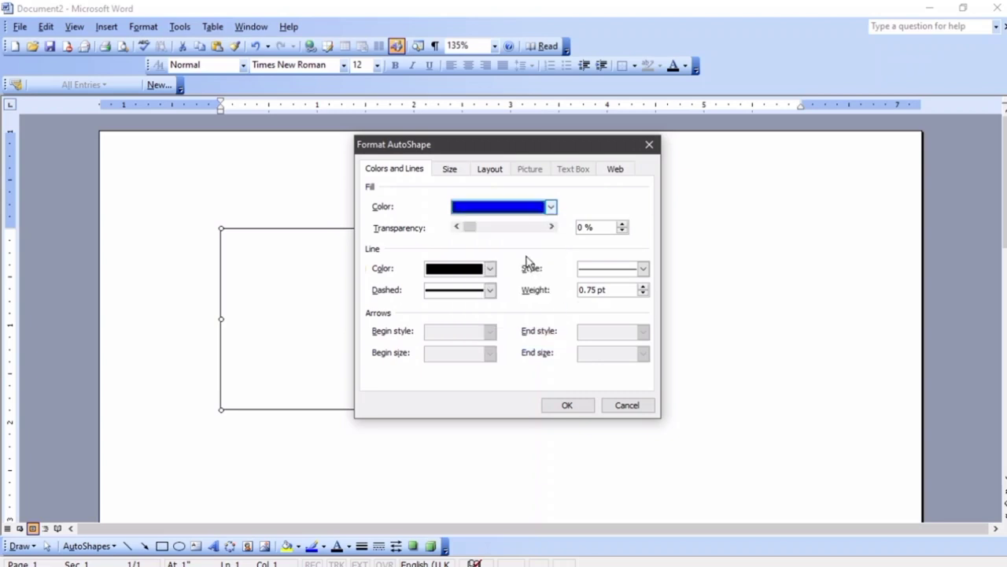
Give the rectangle a turquoise, 2.25 pt dashed outline and apply it
click(489, 269)
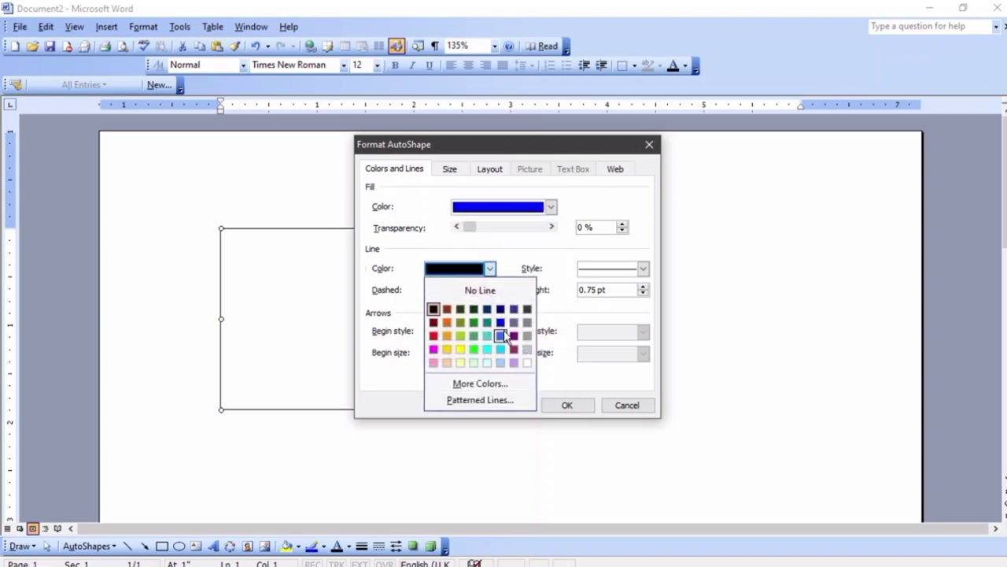
click(487, 348)
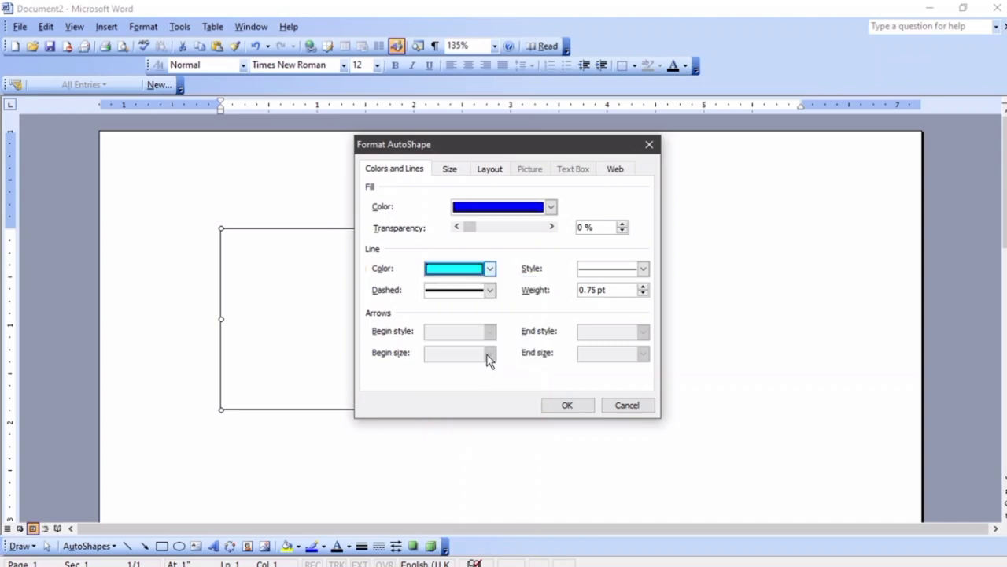
click(642, 269)
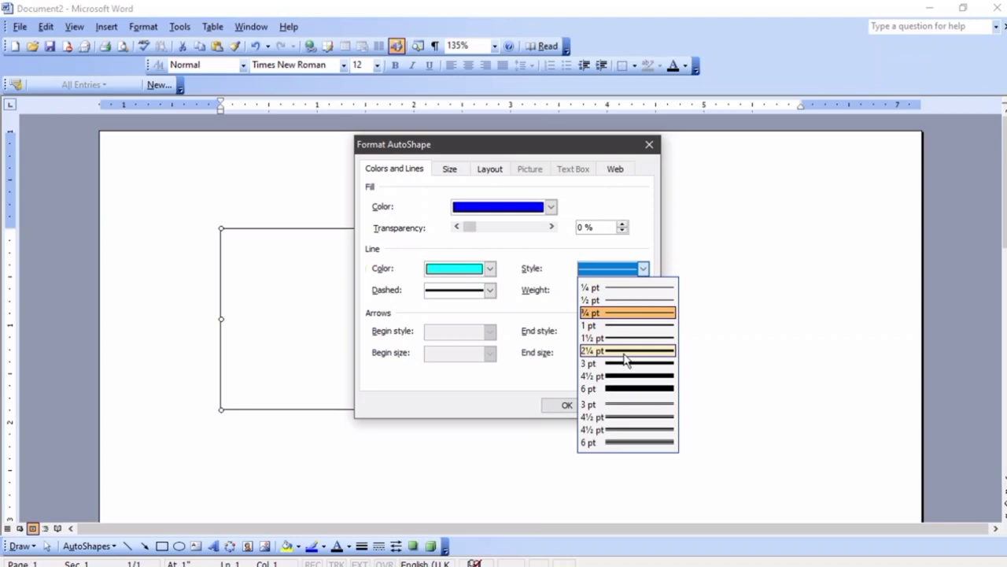
click(624, 354)
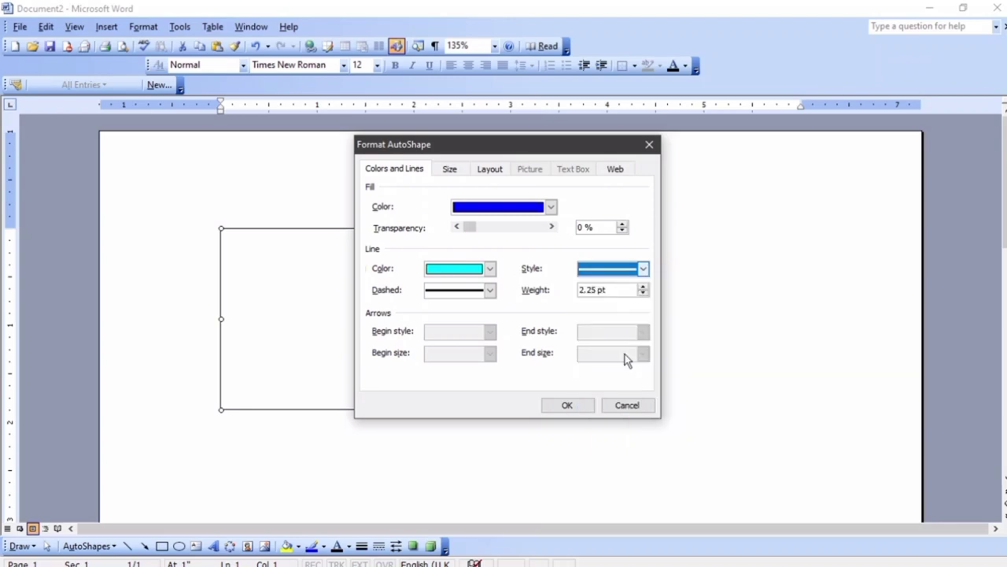
click(488, 290)
click(493, 350)
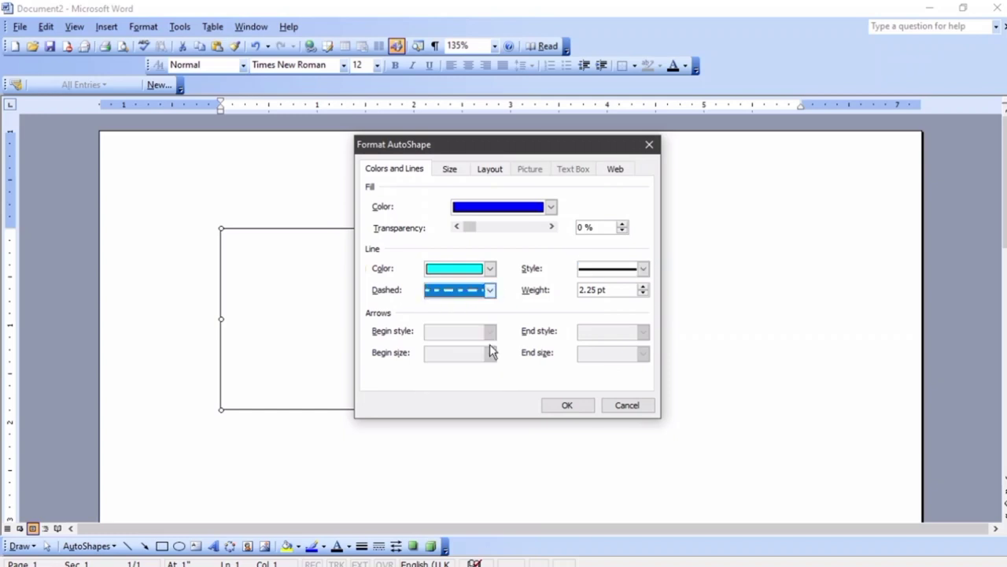
click(561, 404)
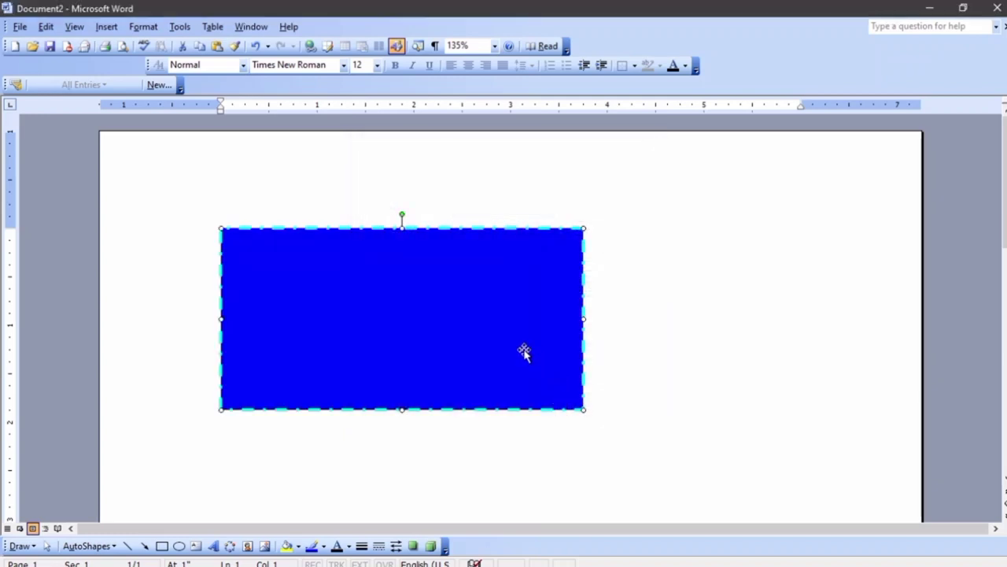
Reopen the rectangle's AutoShape formatting from the Format menu and change the fill to orange
scroll(493, 342, up, 4)
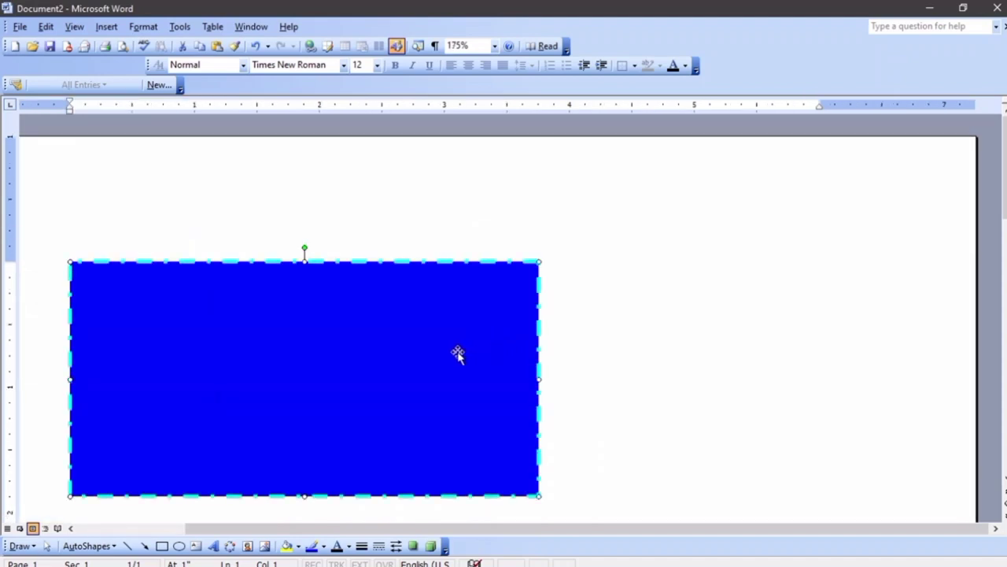
key(ctrl+z)
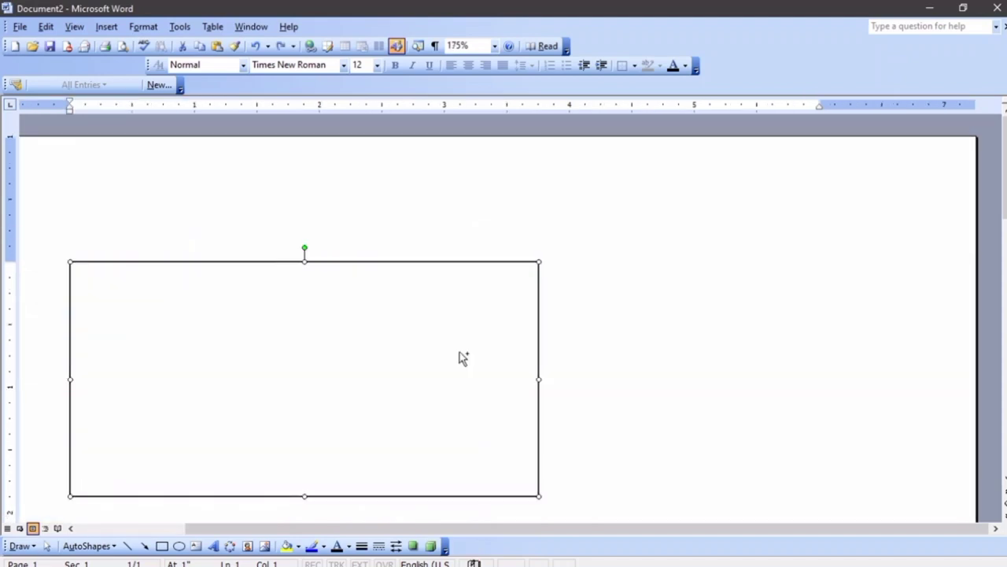
key(ctrl+y)
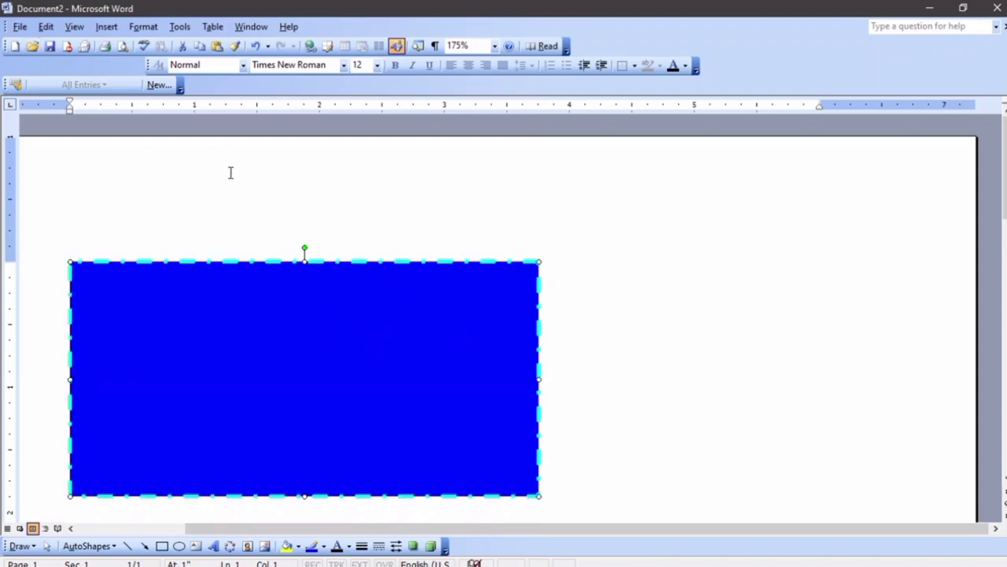
click(143, 28)
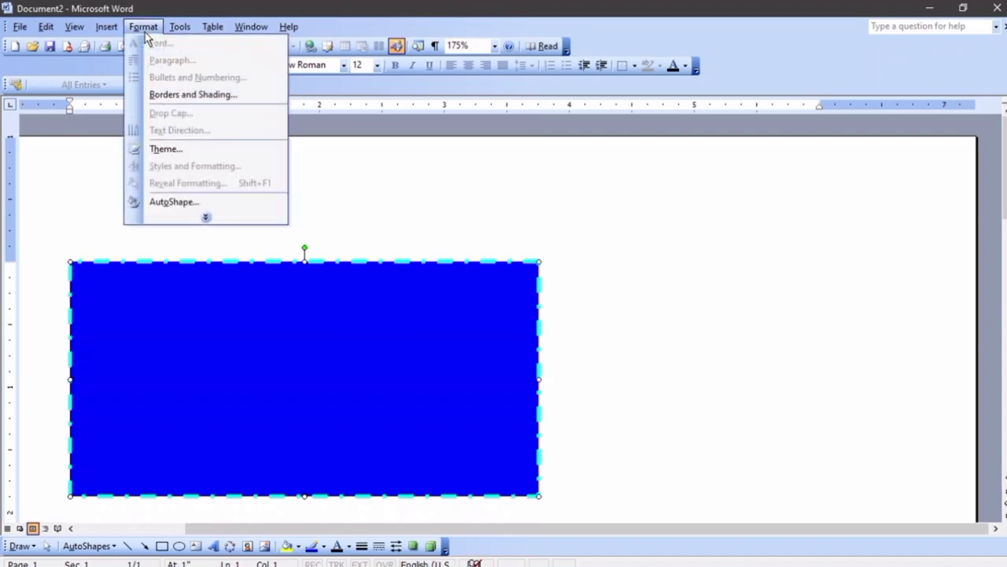
click(180, 96)
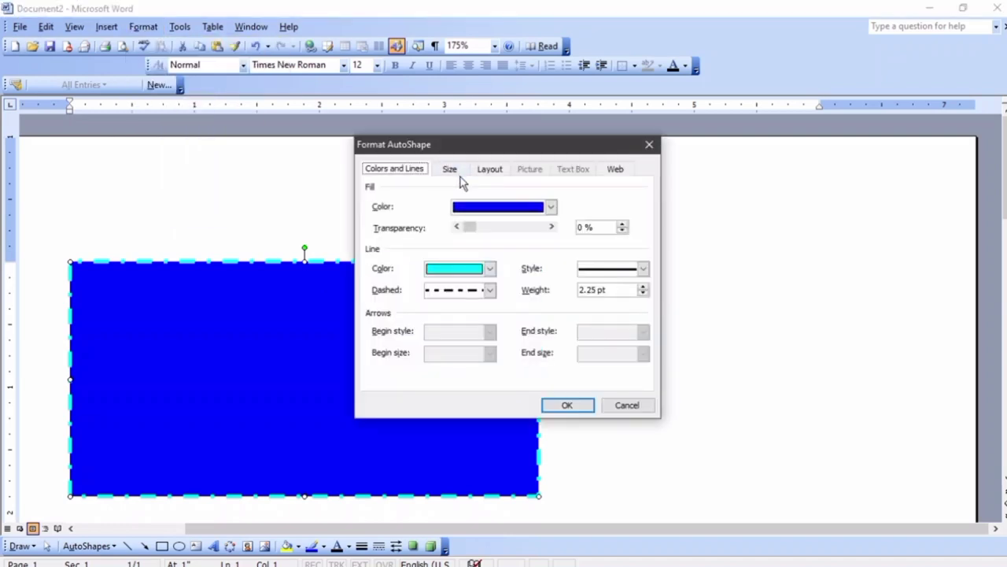
click(491, 210)
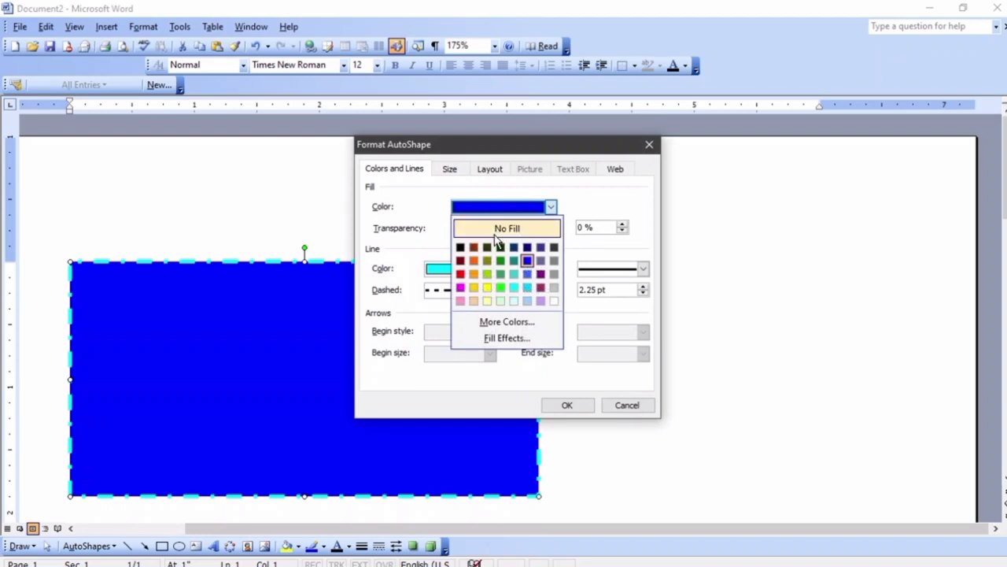
click(475, 261)
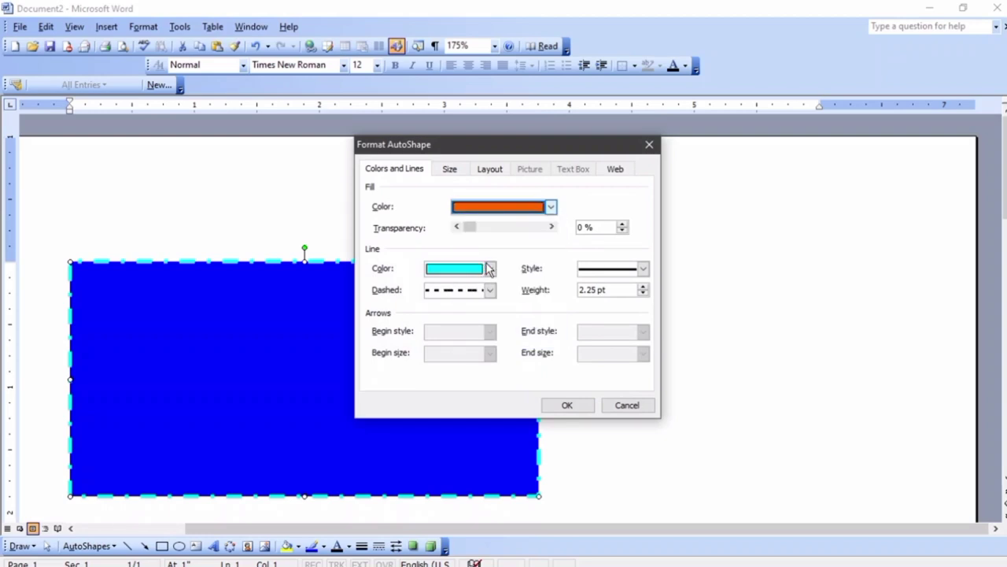
Make the rectangle's outline a 6 pt red dashed double line
click(490, 289)
click(479, 331)
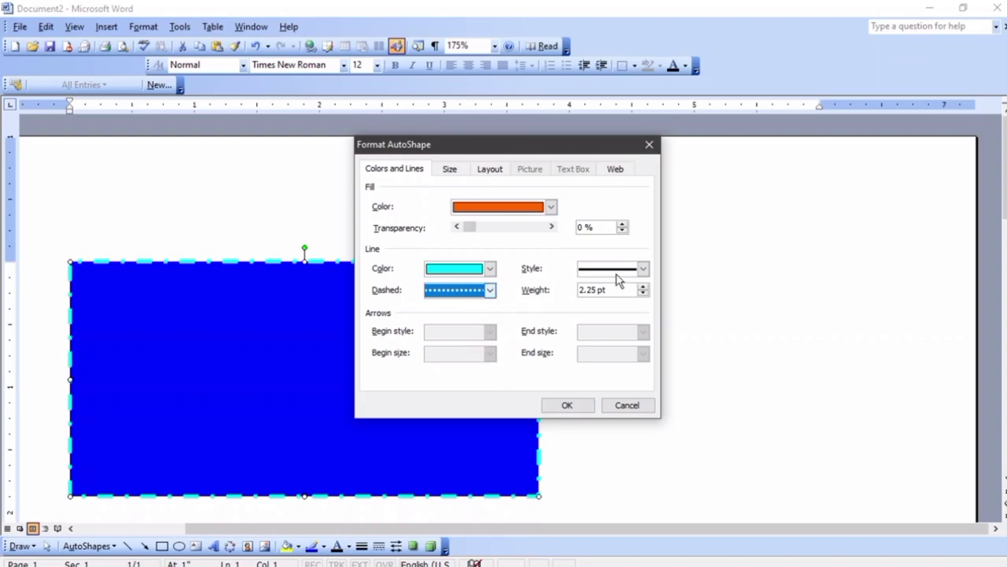
click(643, 269)
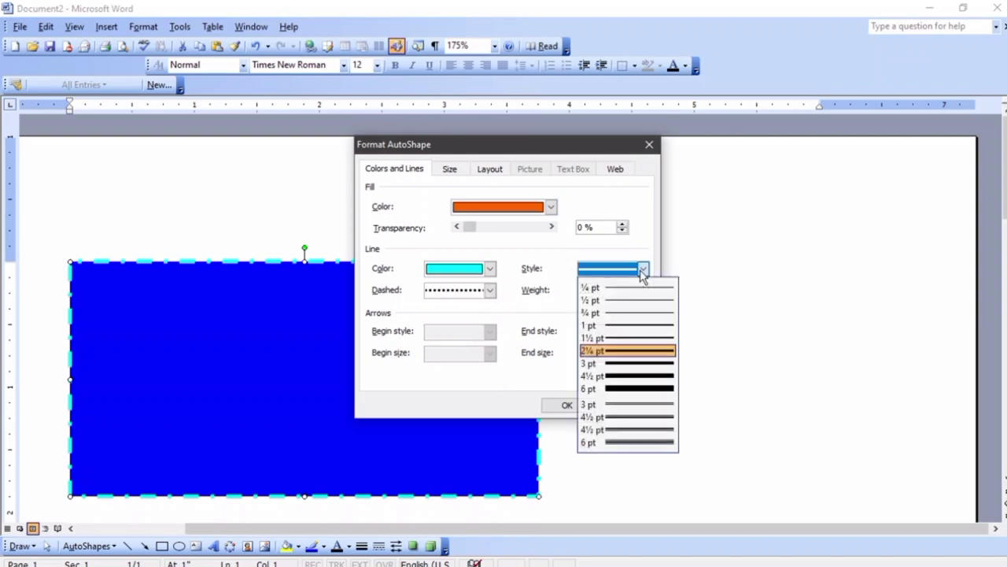
click(632, 442)
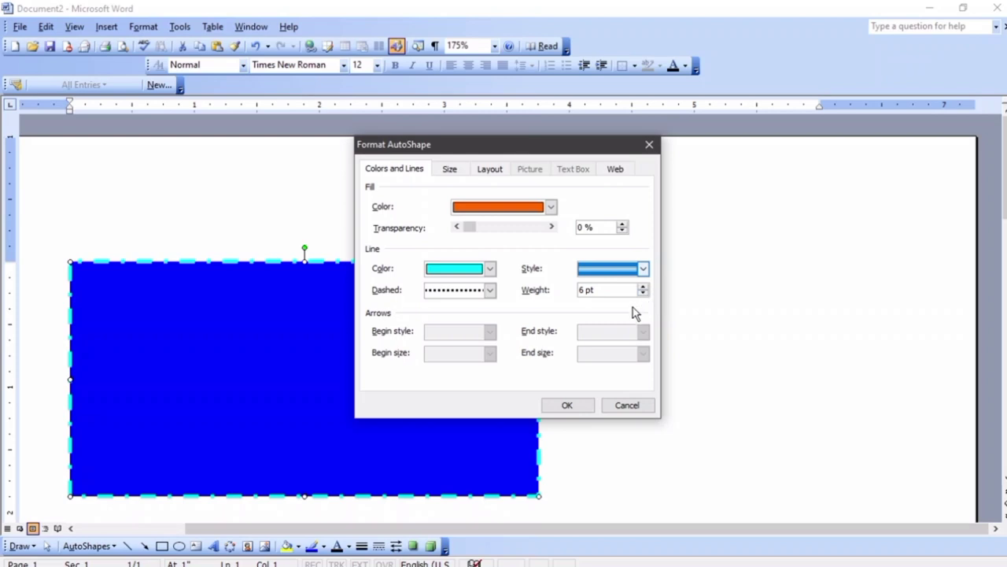
click(490, 269)
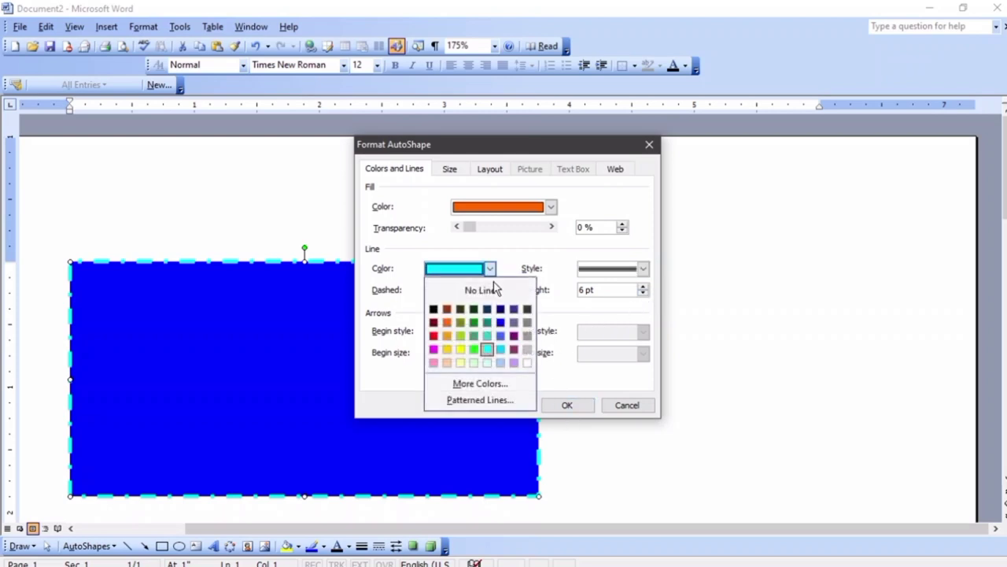
click(433, 336)
click(568, 404)
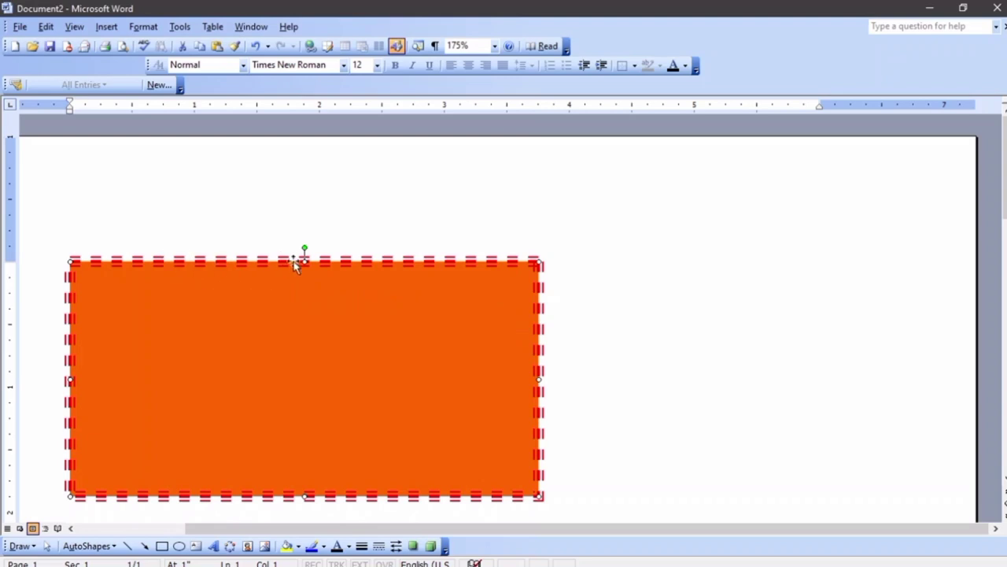
Step through undo and redo to restore the orange fill with red dashed outline
key(ctrl+z)
key(ctrl+z)
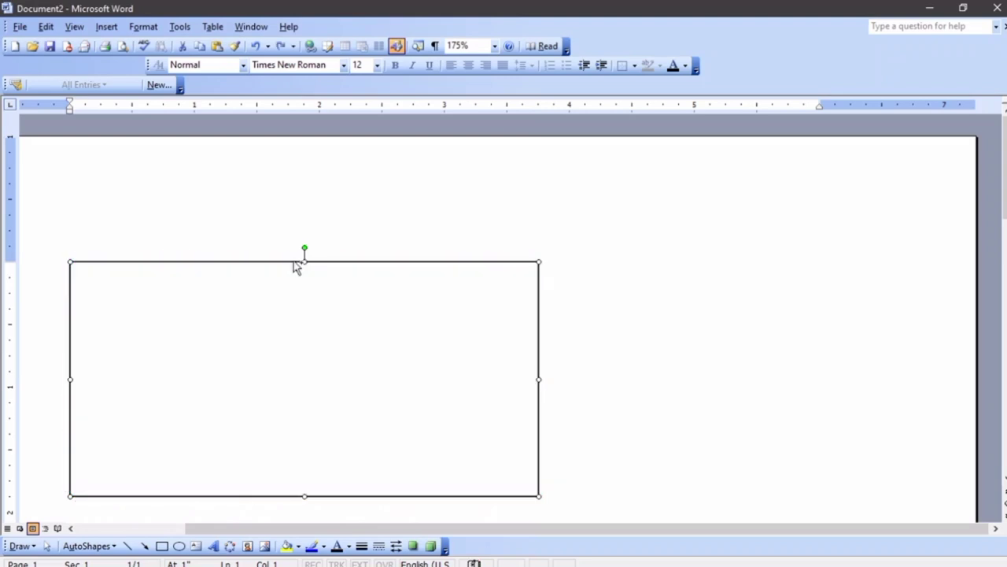
key(ctrl+y)
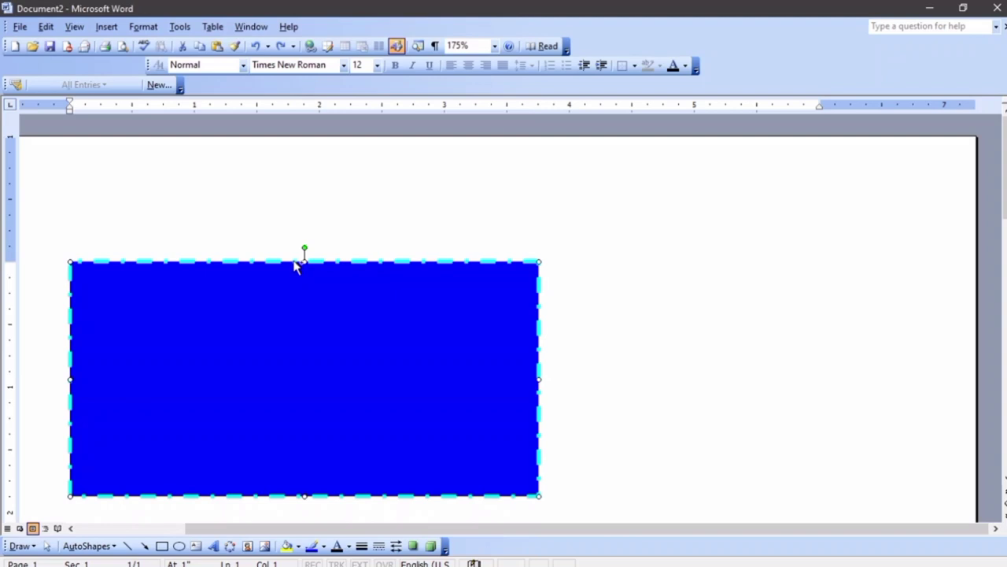
key(ctrl+y)
key(Escape)
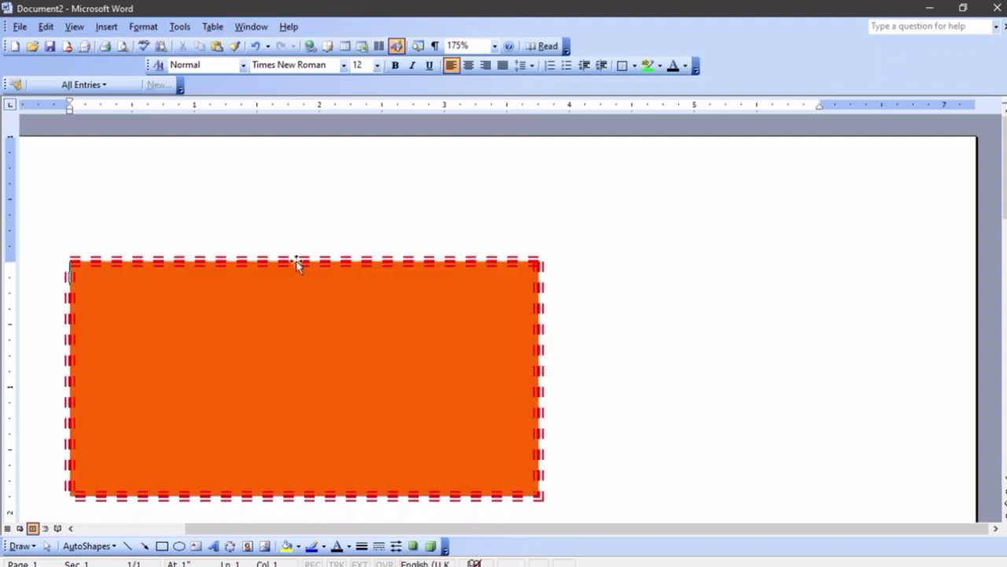
key(alt)
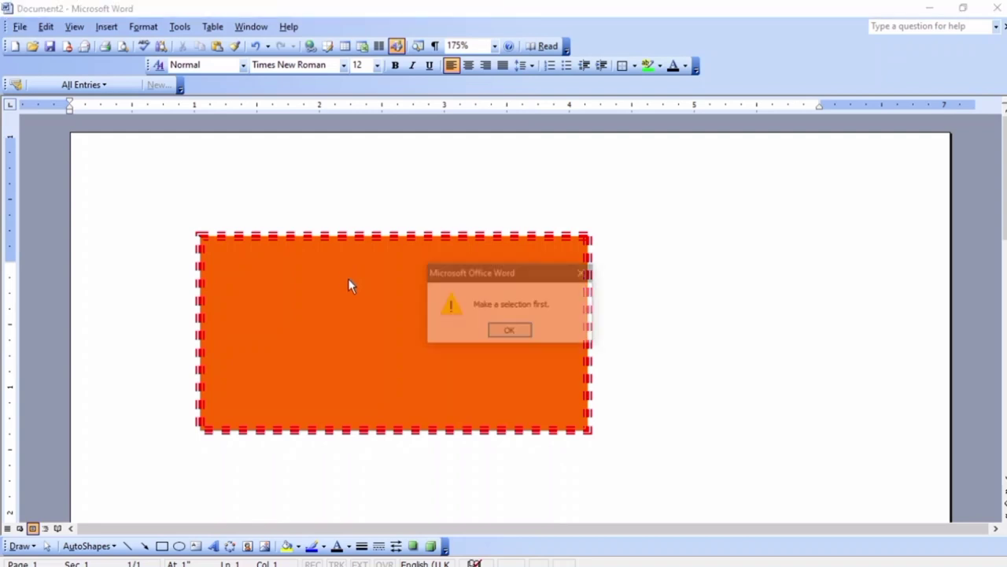
click(517, 331)
Set the rectangle's fill colour to No Fill in Format AutoShape
right_click(414, 303)
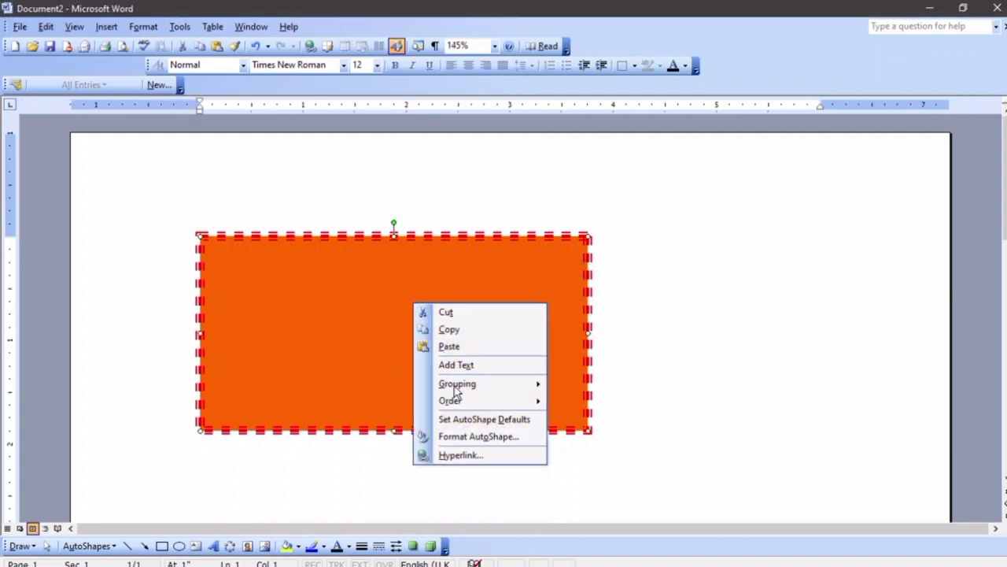
click(475, 438)
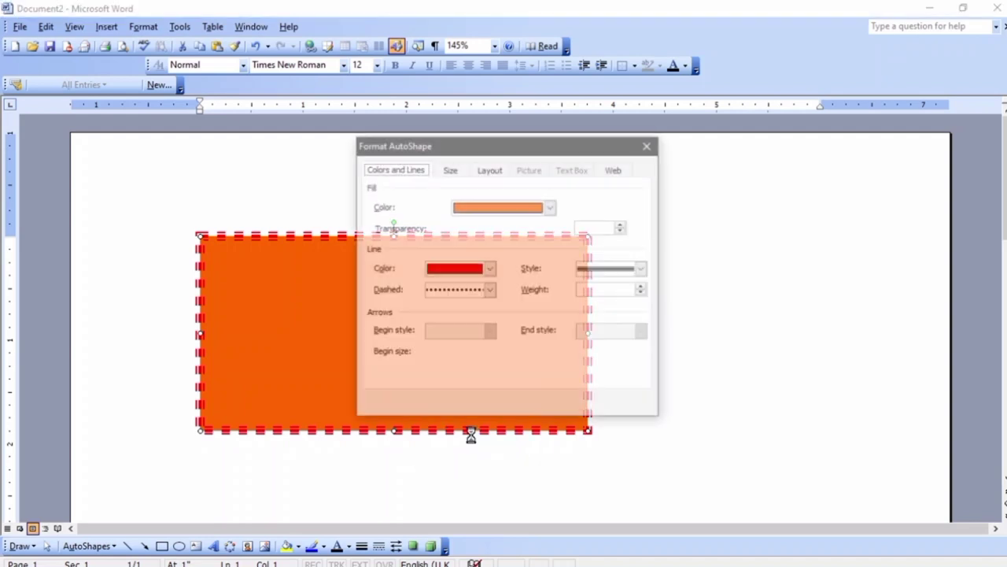
click(514, 211)
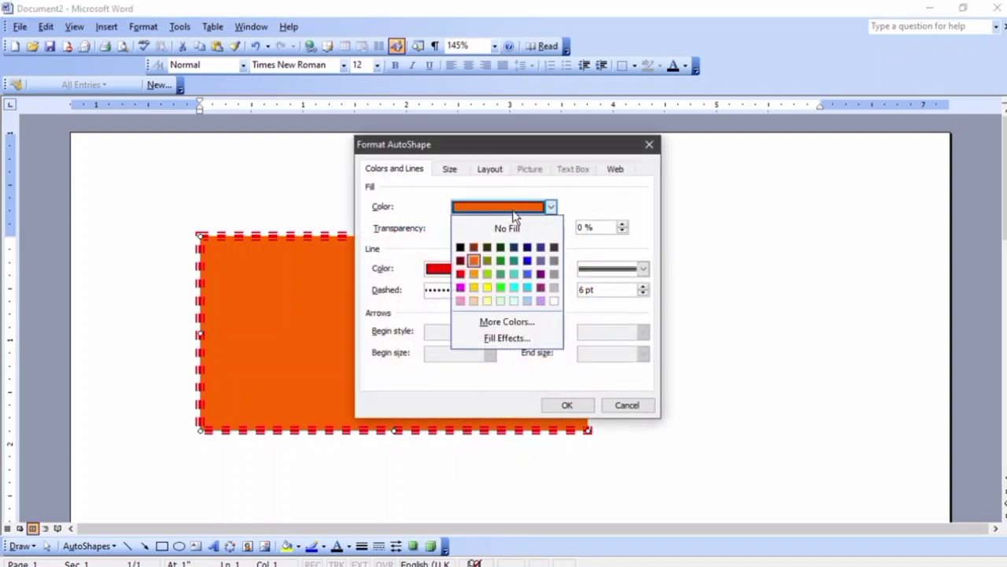
click(490, 257)
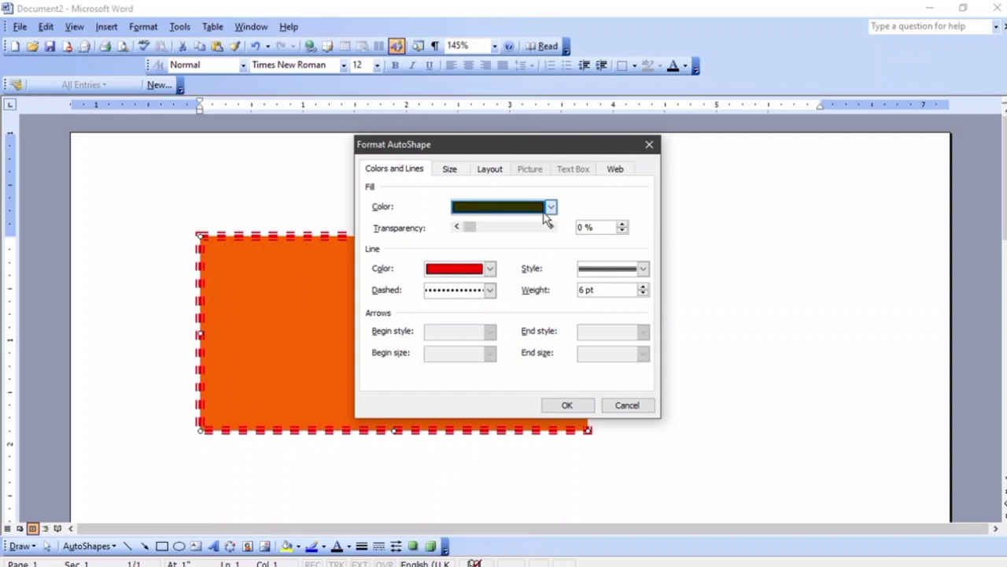
click(550, 207)
click(507, 226)
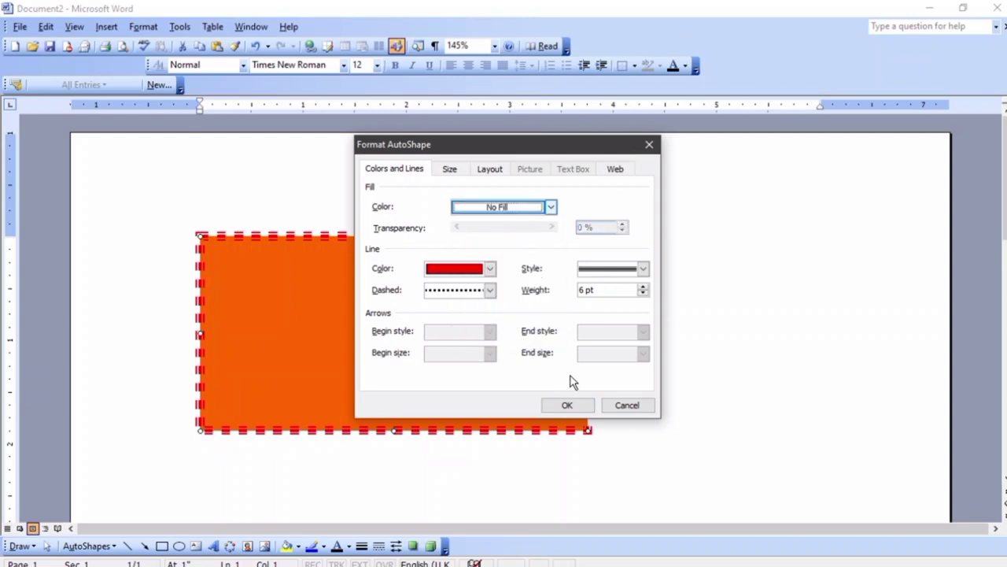
click(568, 404)
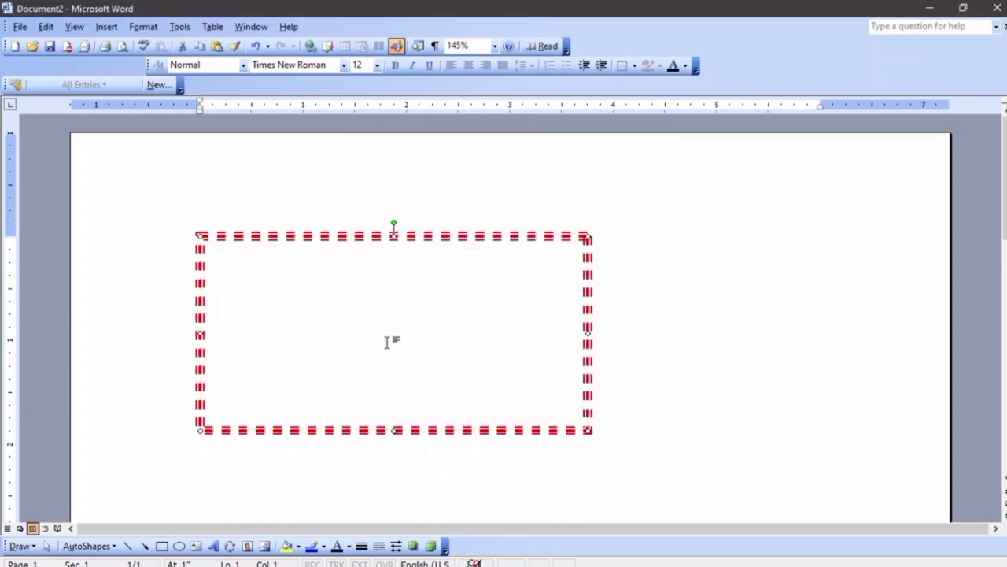
Cancel the AutoShape settings and undo back to a plain thin black-outlined rectangle
click(147, 29)
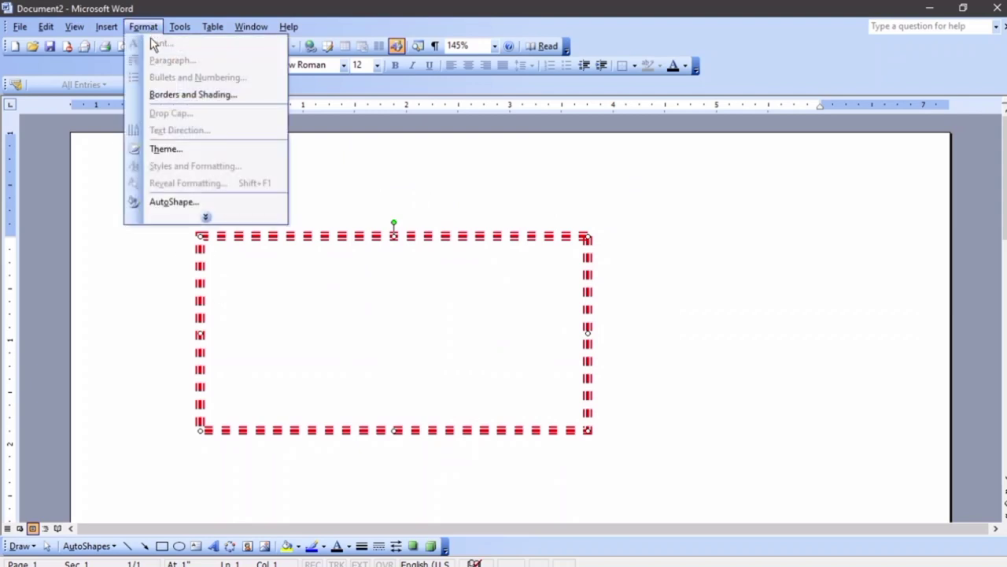
click(194, 96)
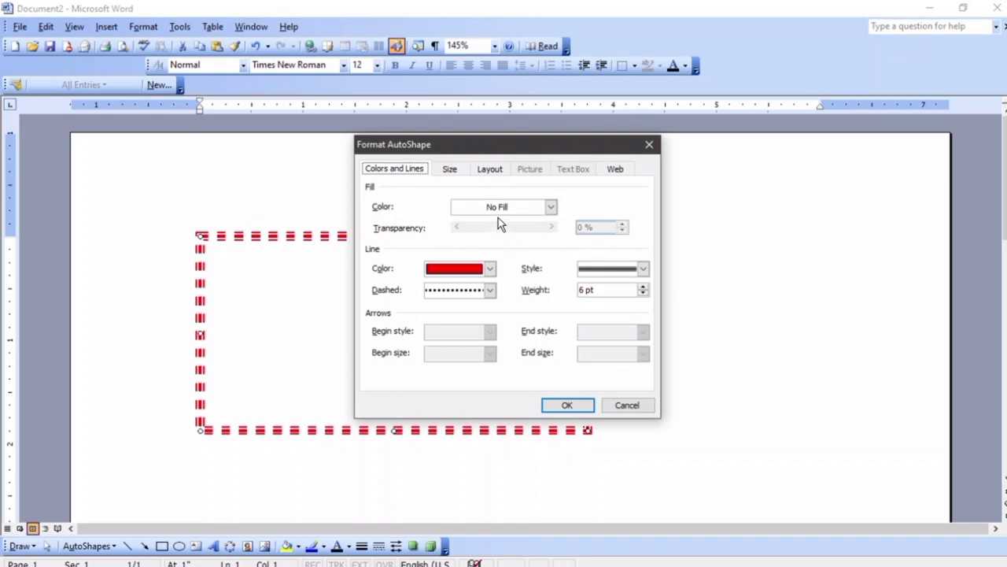
click(631, 408)
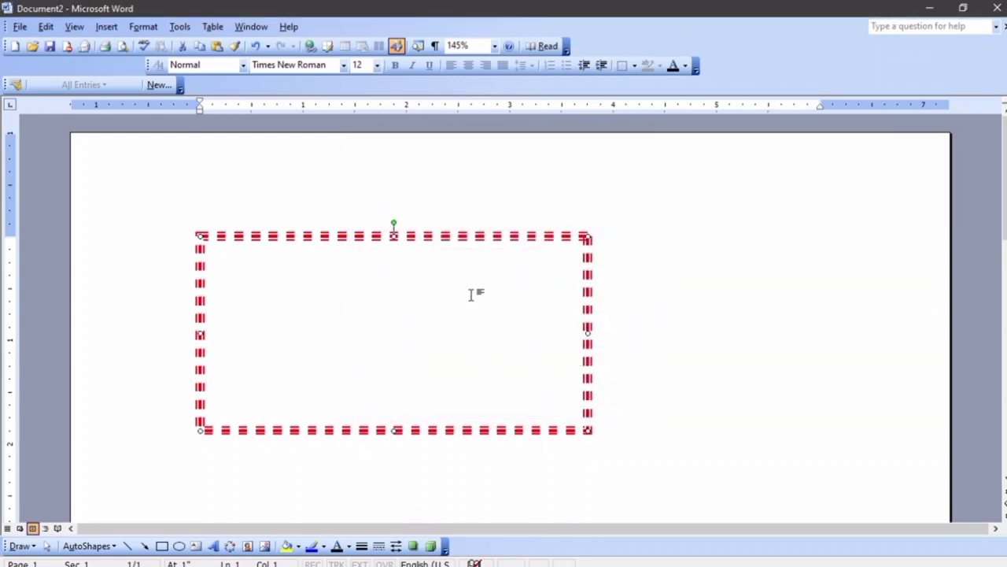
key(ctrl+z)
key(ctrl+z)
key(ctrl+z)
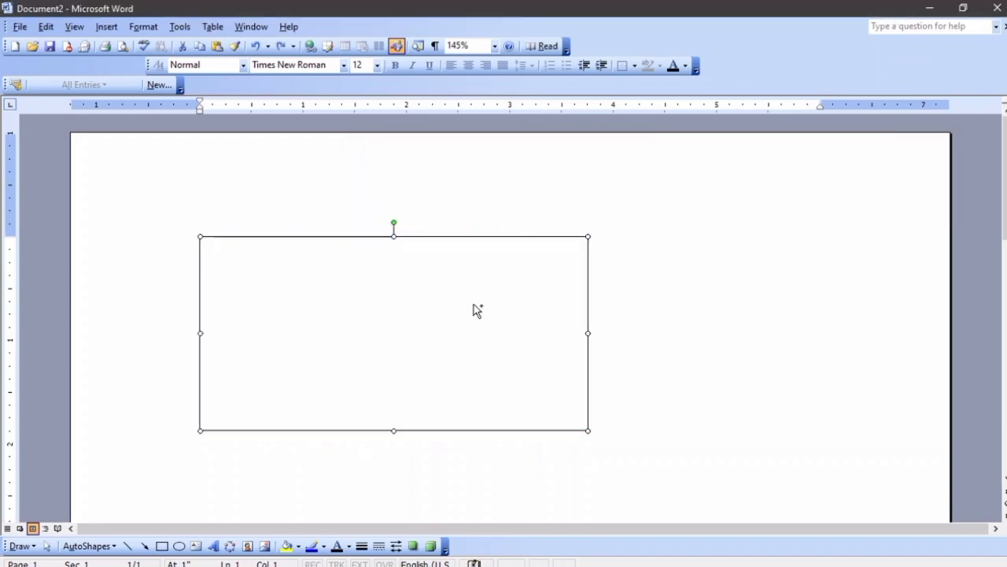
click(697, 287)
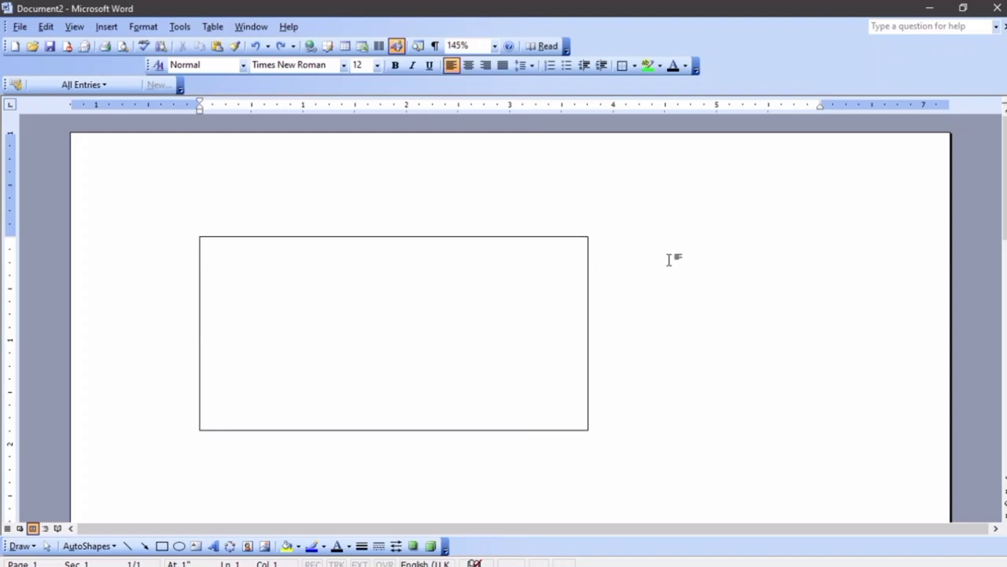
Add text inside the rectangle, replacing 'His shape' with a line of sample text
right_click(350, 280)
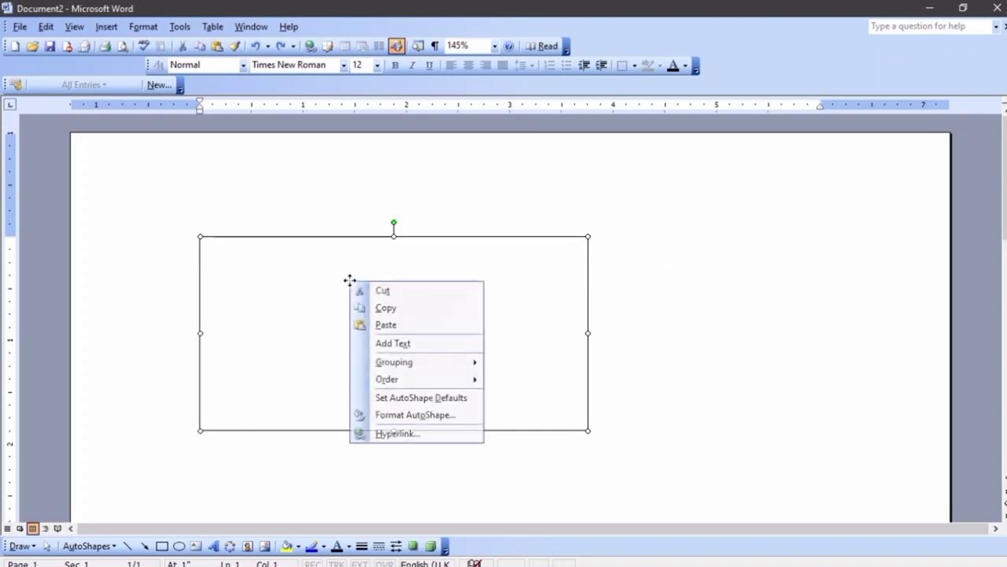
click(439, 344)
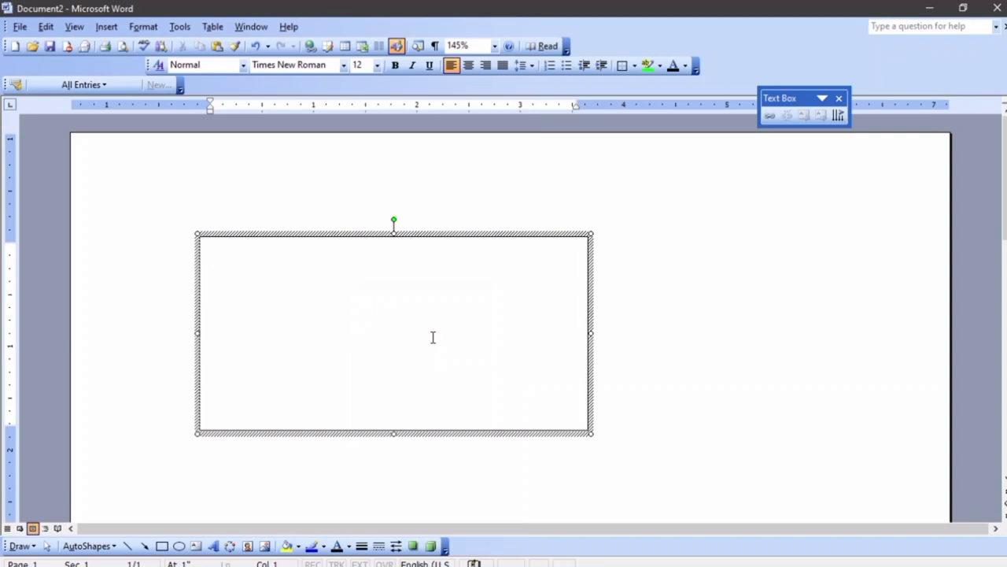
text(h)
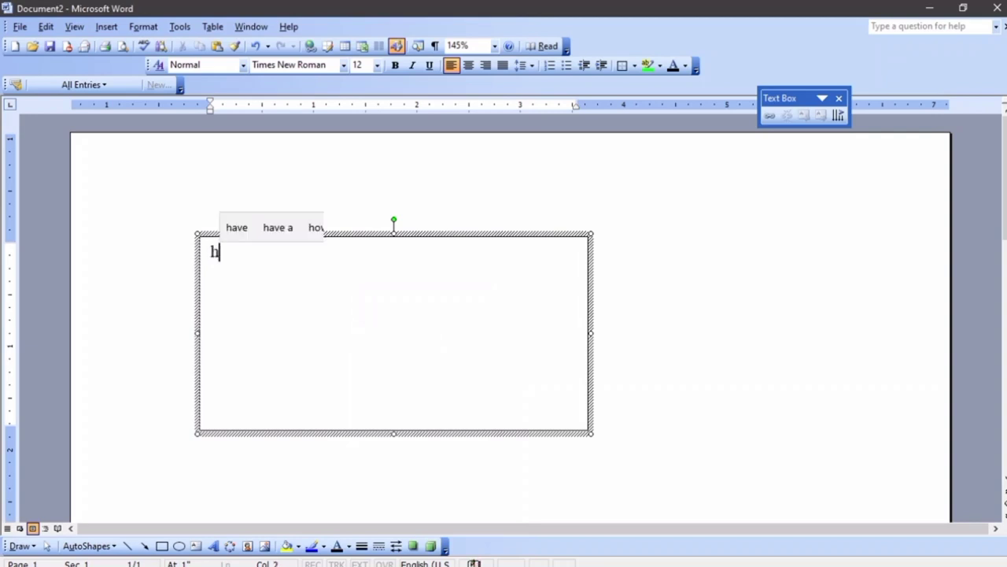
text(is sa)
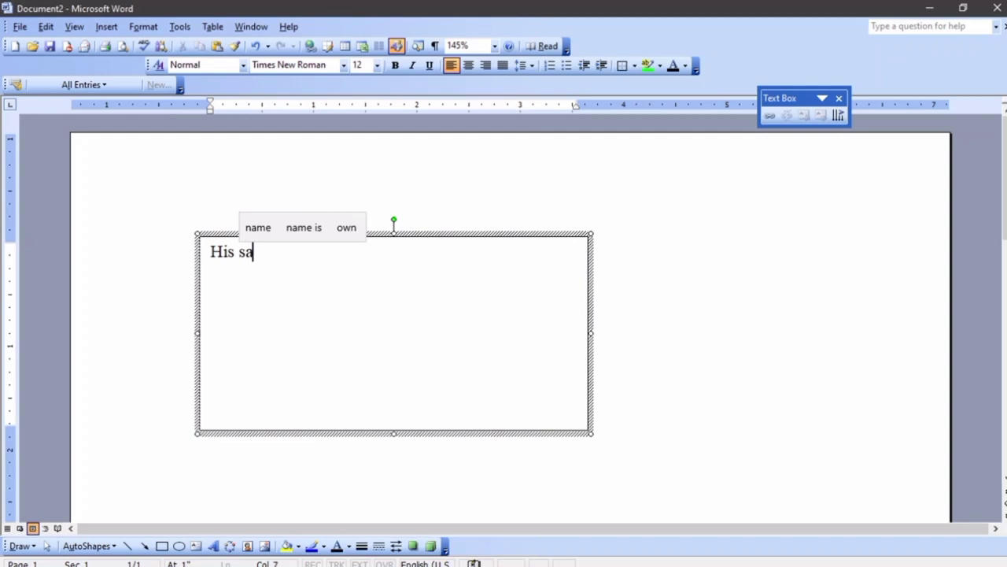
key(BackSpace)
text(hape)
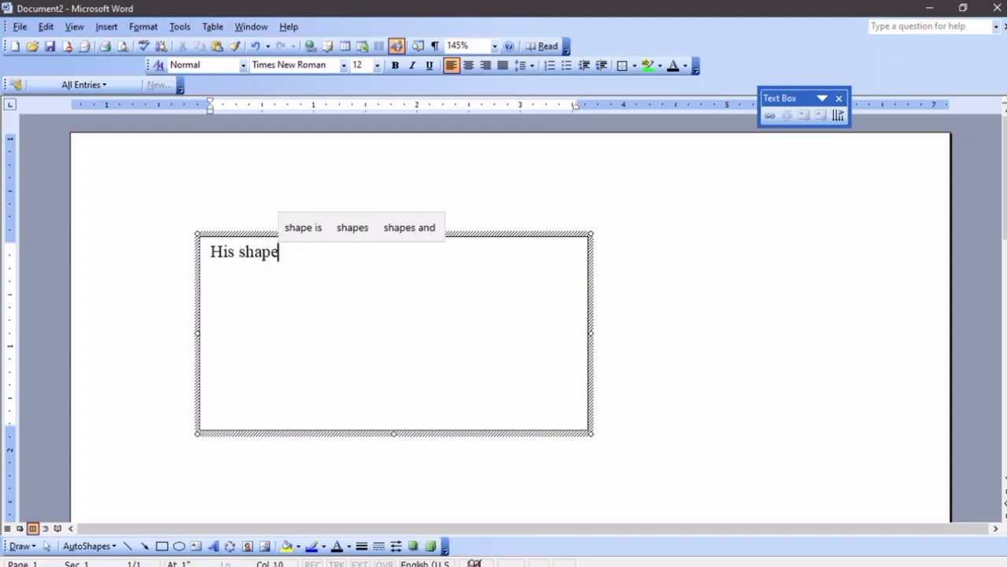
key(ctrl+a)
key(BackSpace)
text(jffvvjkfdavjk)
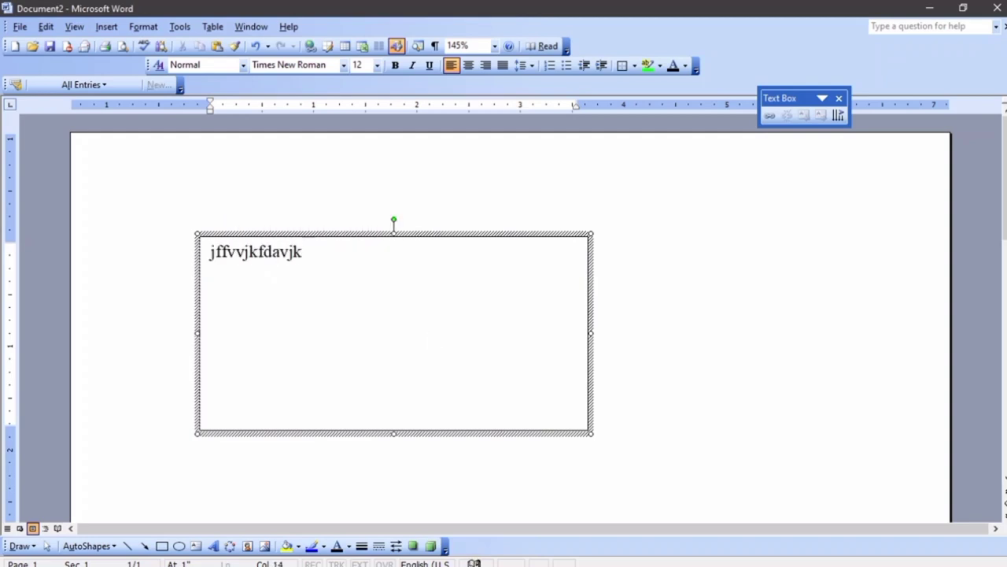
text(anvvjknvkjvdjfnvjsdnvjknfv)
Make the text centred, bold and red, and push it down with a blank line
key(ctrl+a)
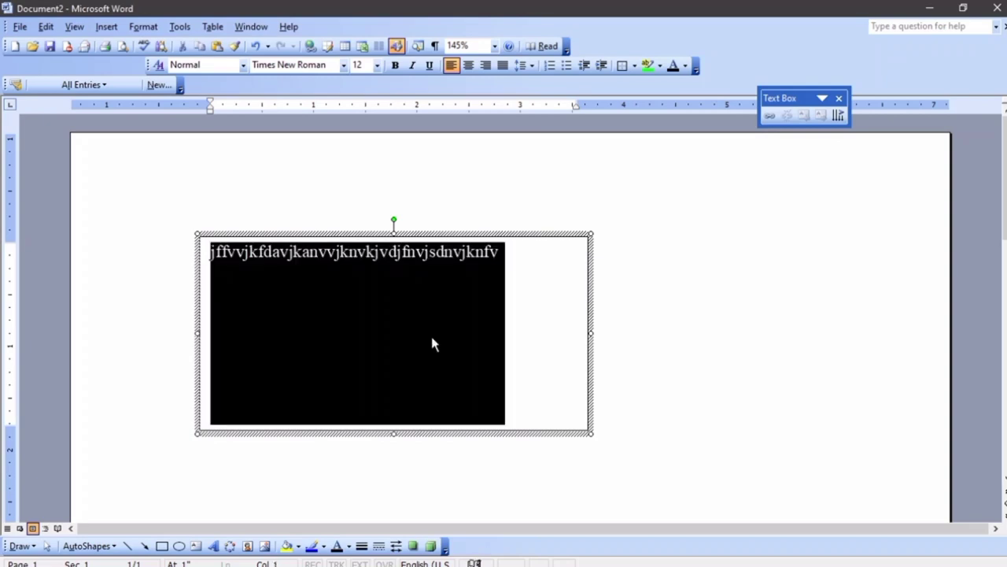
key(ctrl+e)
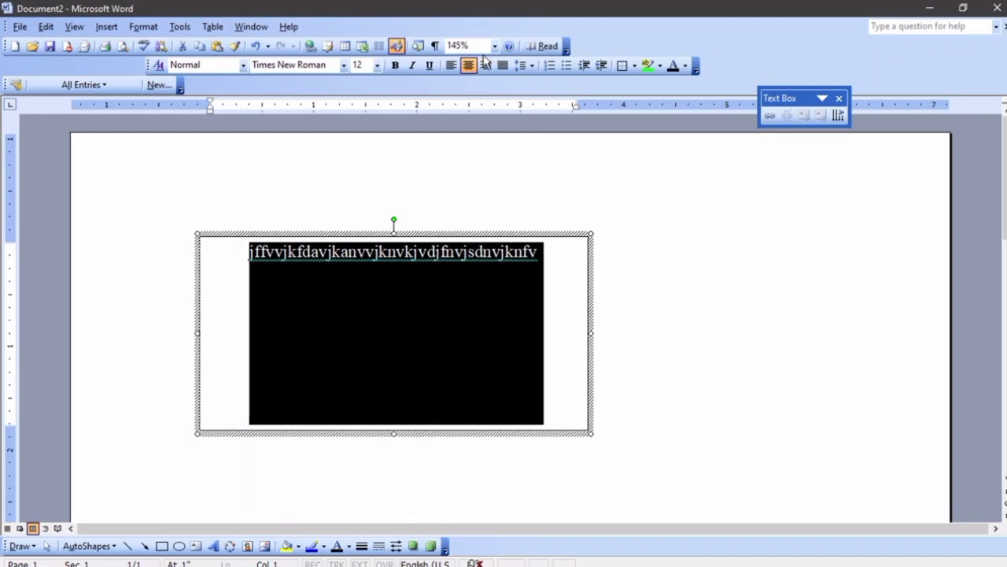
click(396, 65)
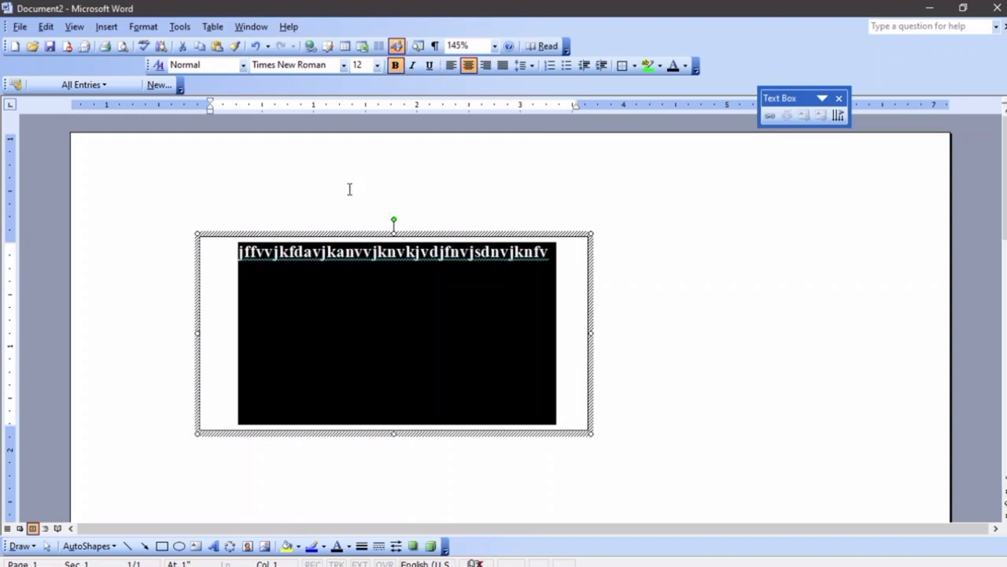
click(685, 66)
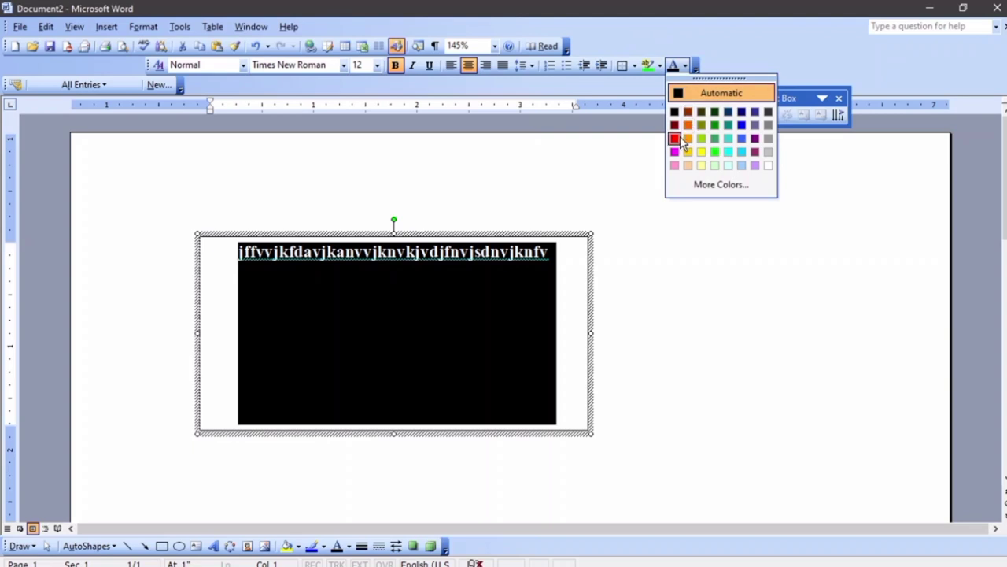
click(675, 138)
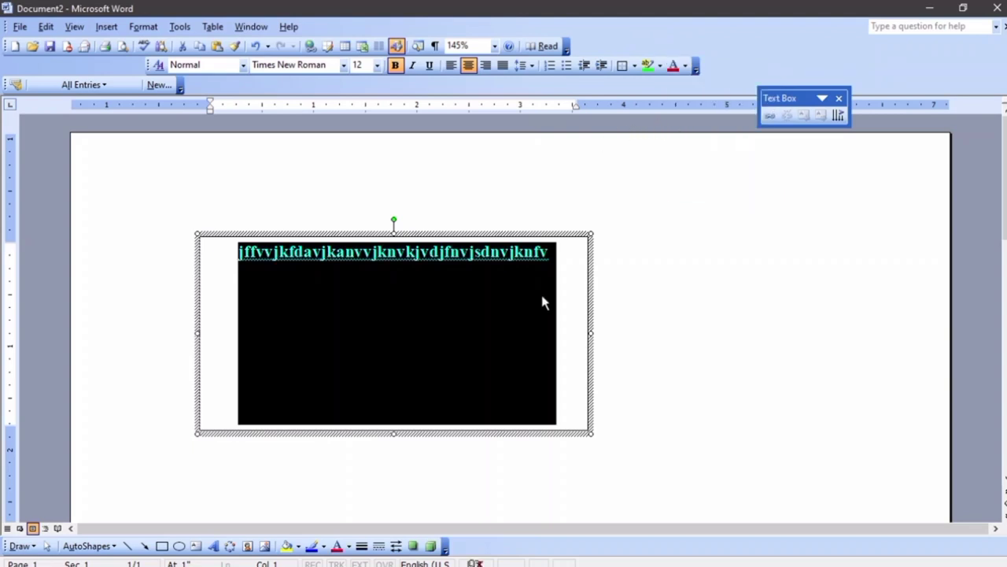
click(590, 300)
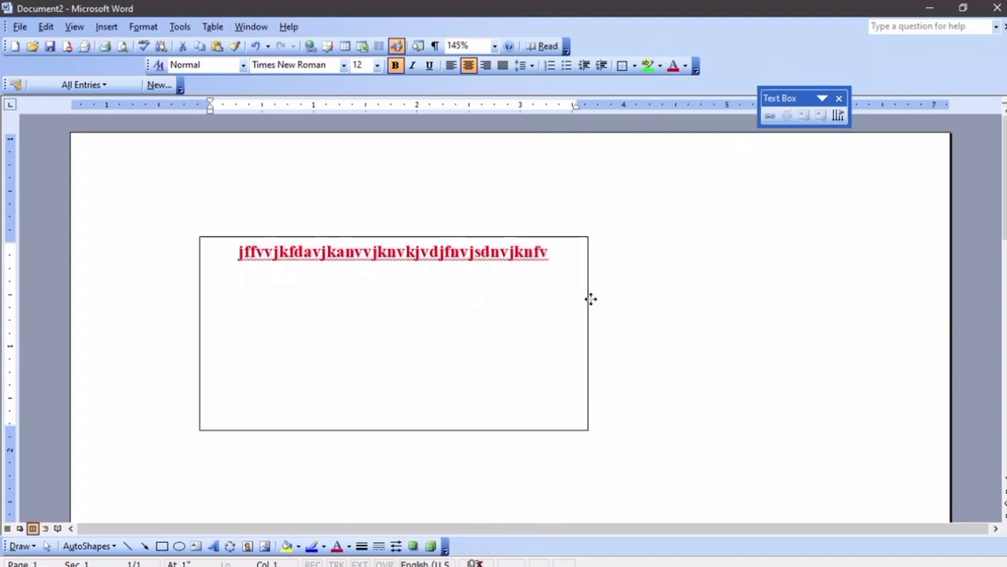
click(239, 253)
key(Return)
key(Return)
key(Return)
key(Return)
key(Return)
key(Return)
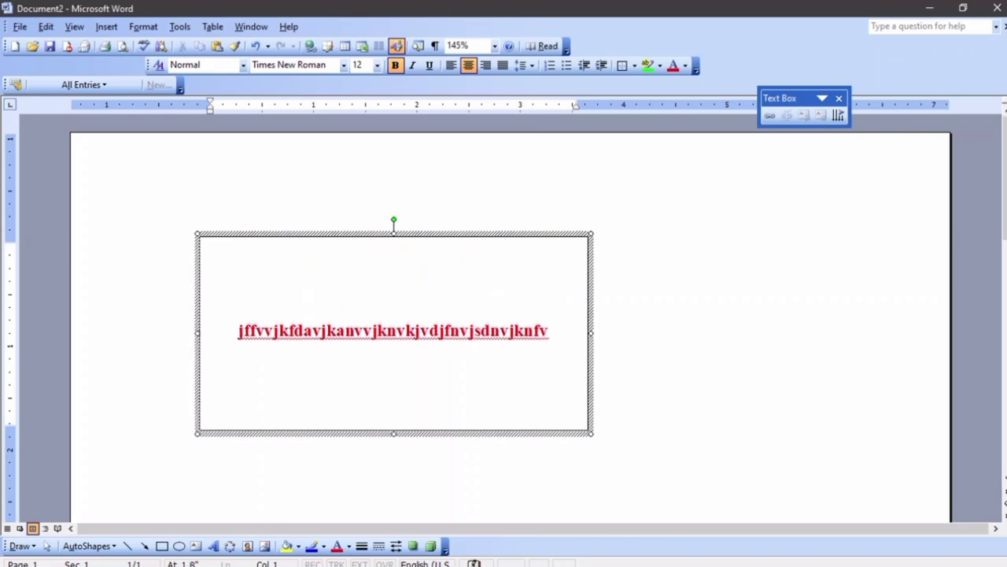
key(Up)
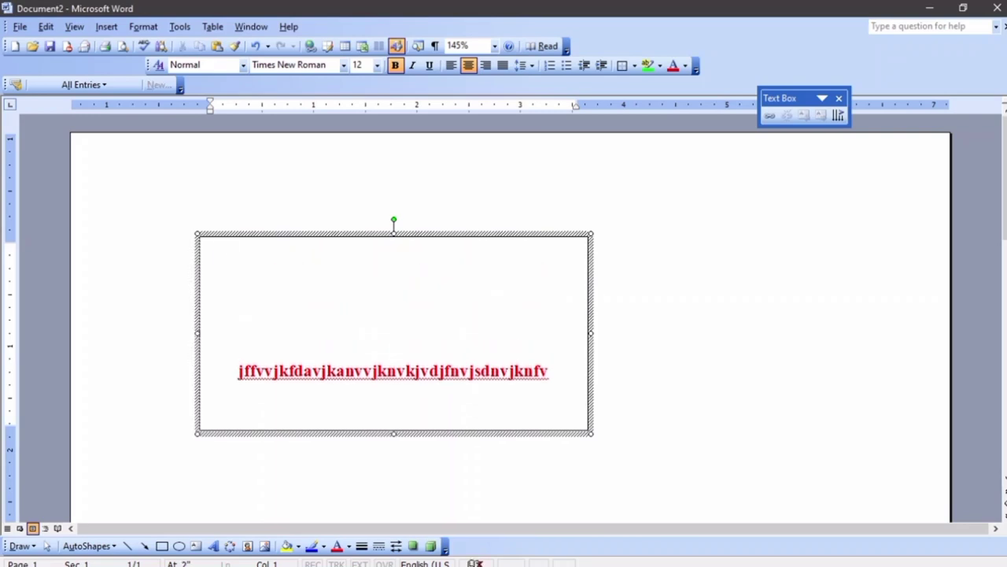
click(341, 233)
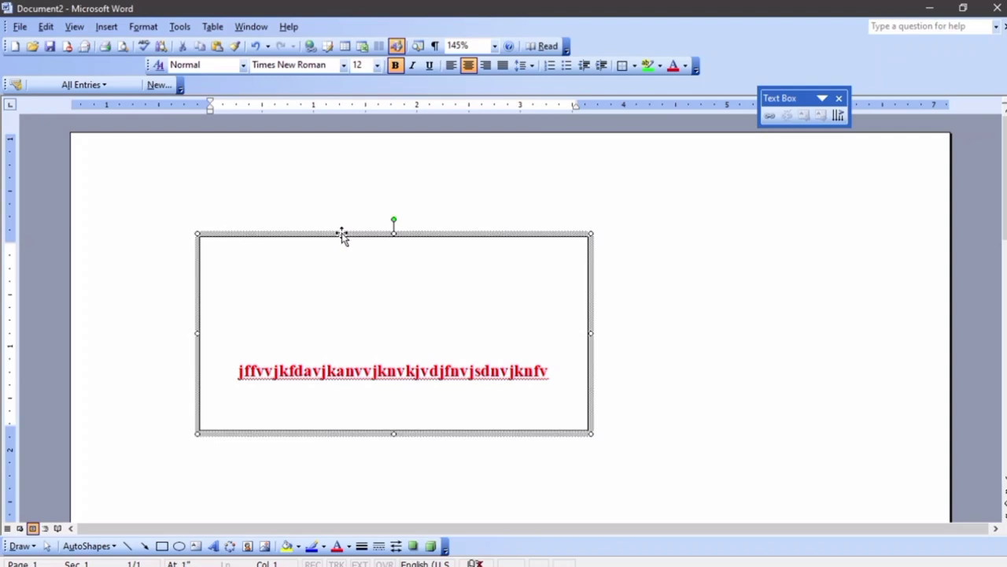
key(Delete)
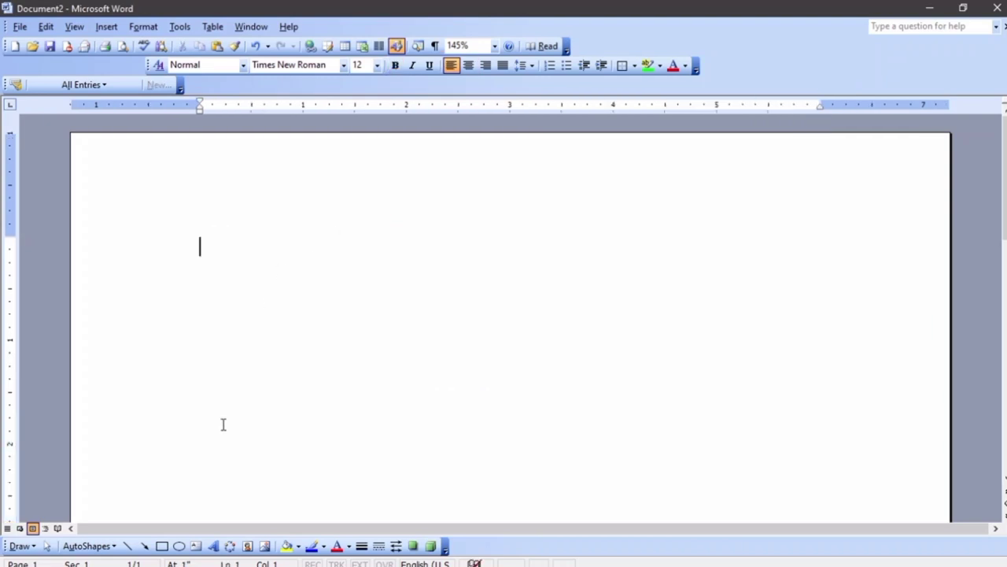
click(88, 545)
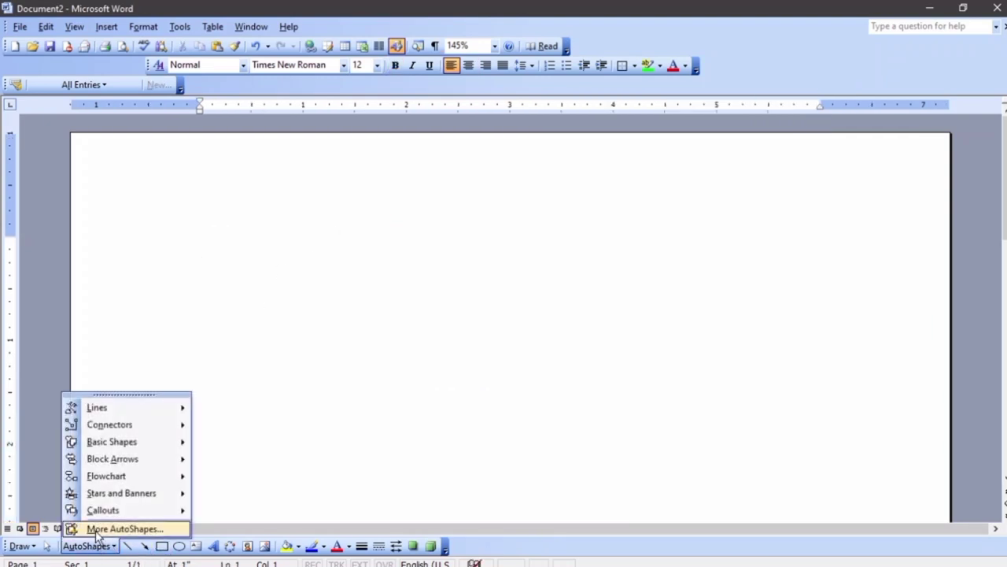
mouse_move(122, 446)
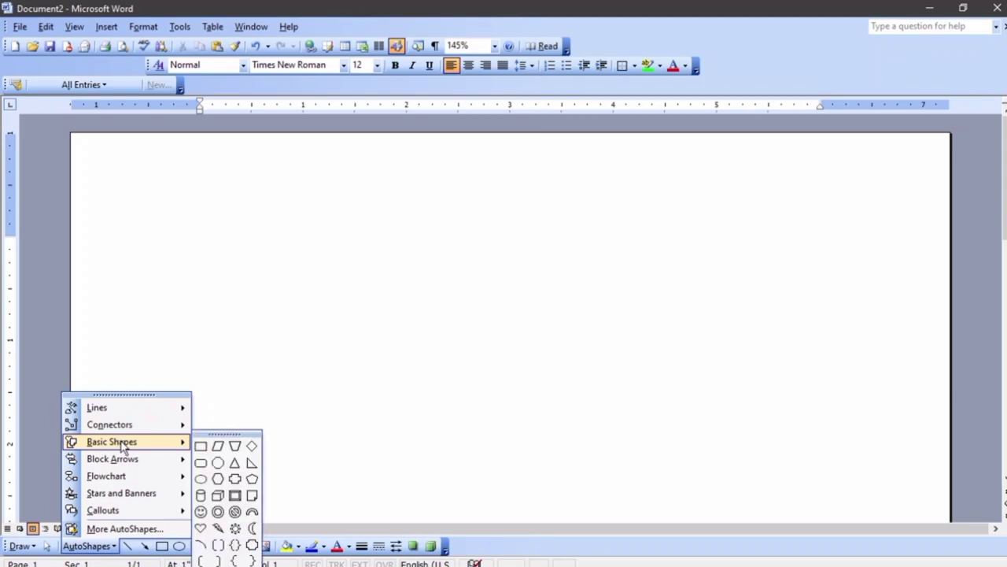
click(235, 496)
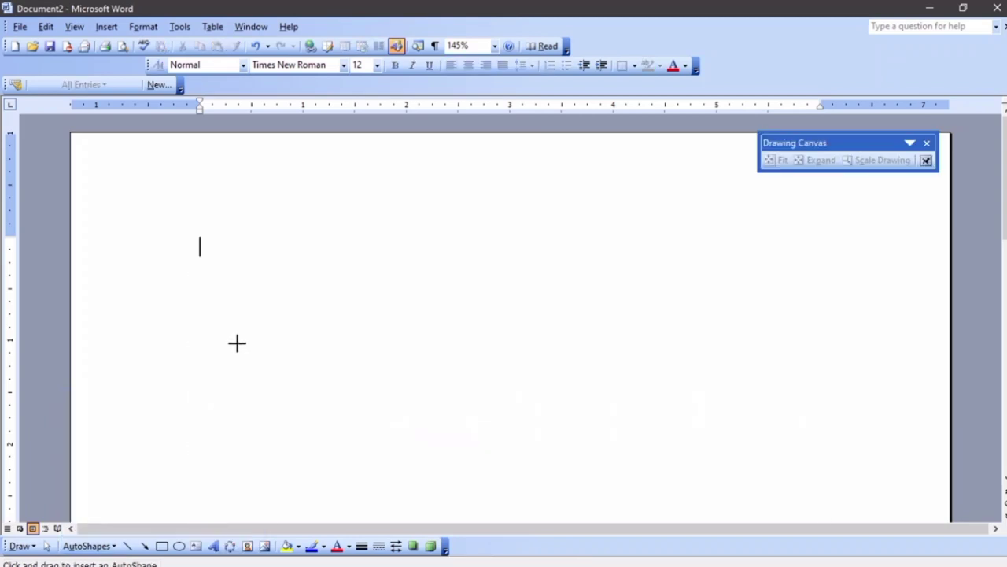
key(ctrl+z)
mouse_move(225, 235)
mouse_down()
mouse_move(297, 382)
mouse_move(536, 443)
mouse_up()
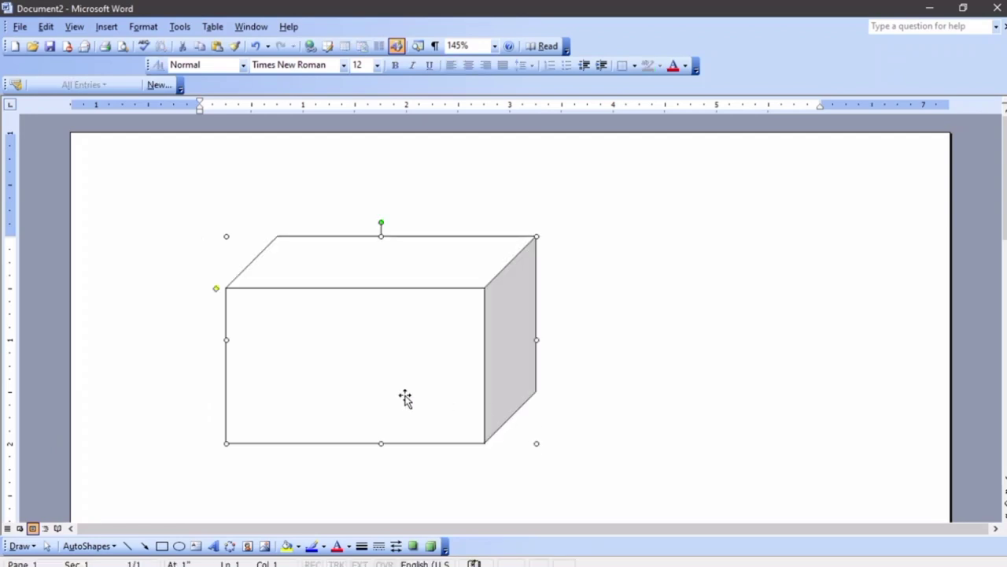
right_click(338, 344)
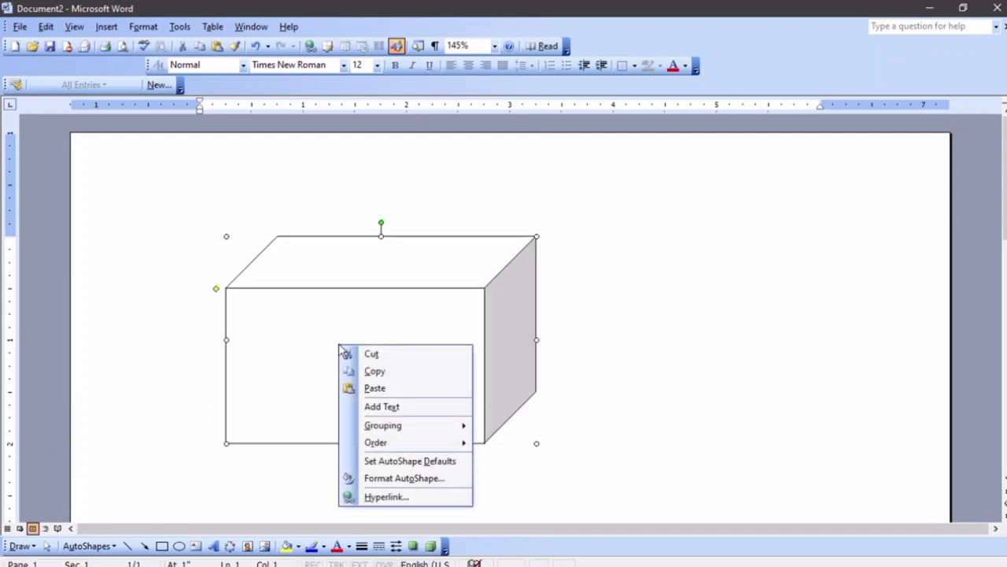
click(427, 407)
text(jvnfkjvnjkf)
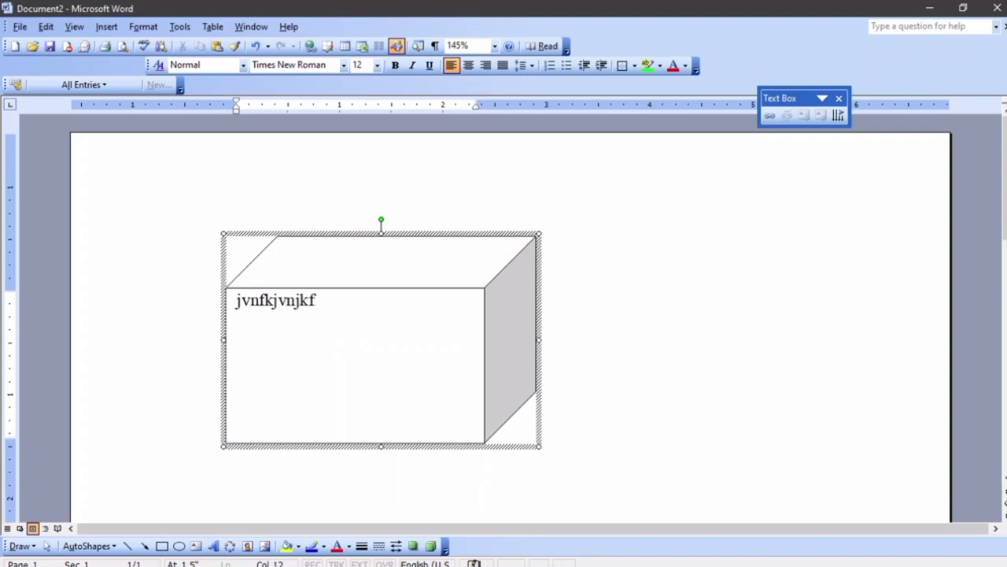
text(nvkjfvjkfdvnjdfnvjddnjdfdjn vjdfn jkdf jfdn fdn dfj)
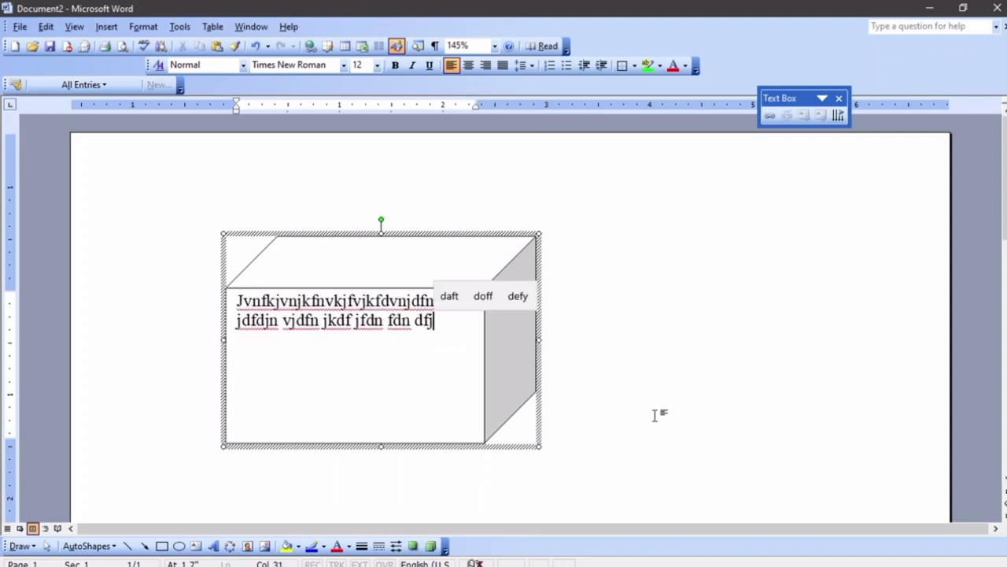
key(Escape)
click(523, 294)
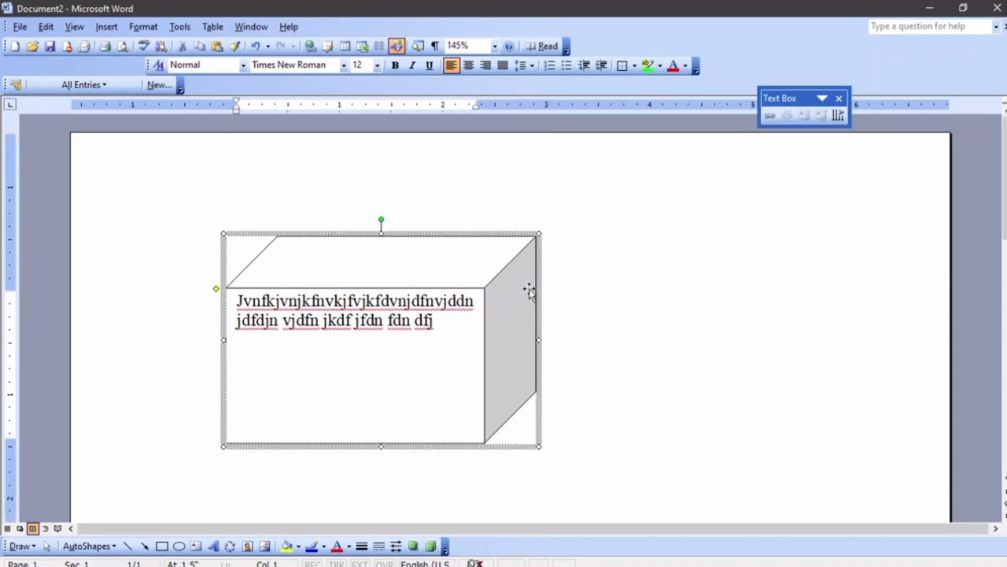
key(Delete)
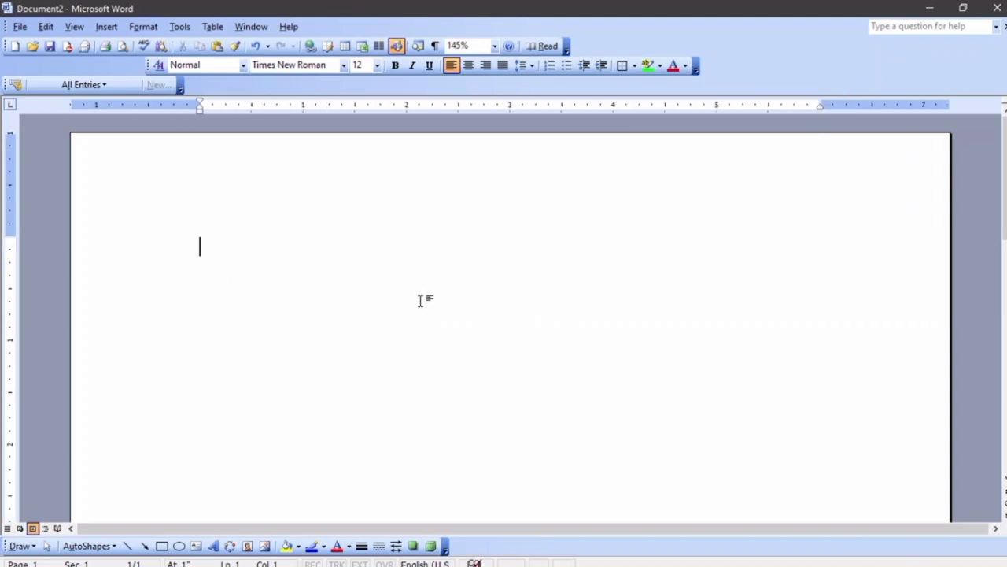
Draw a wide isosceles triangle as the house roof
click(104, 545)
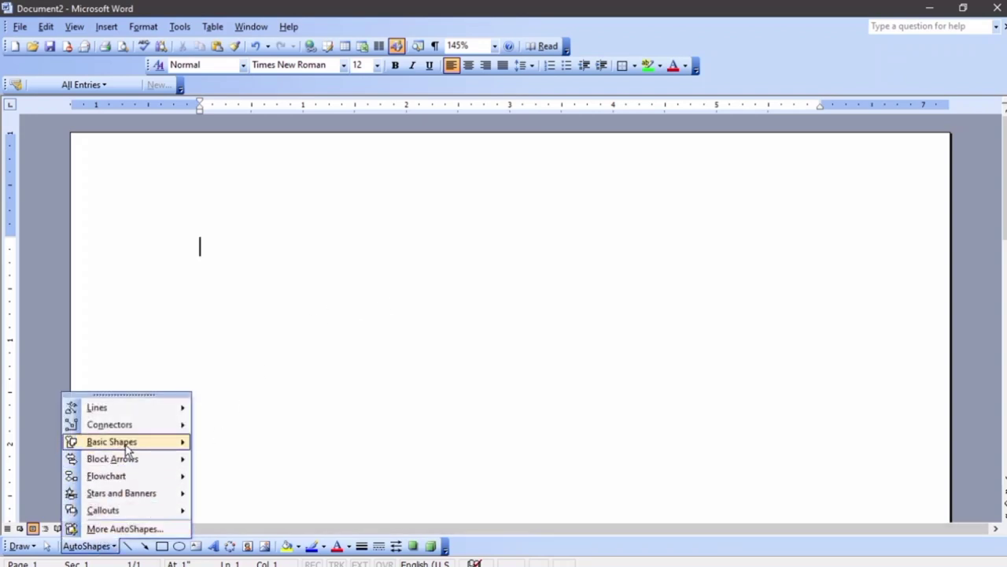
mouse_move(127, 448)
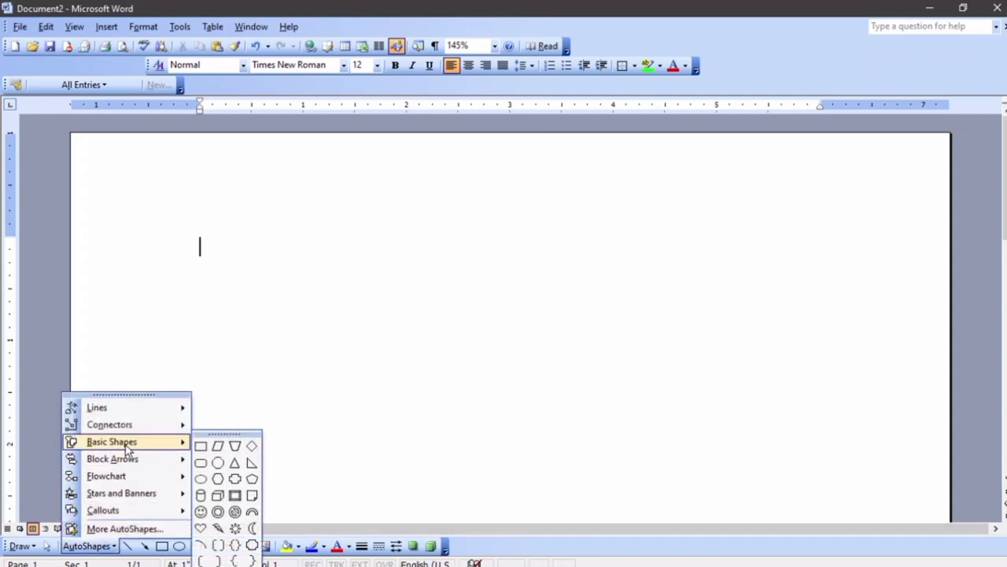
click(235, 462)
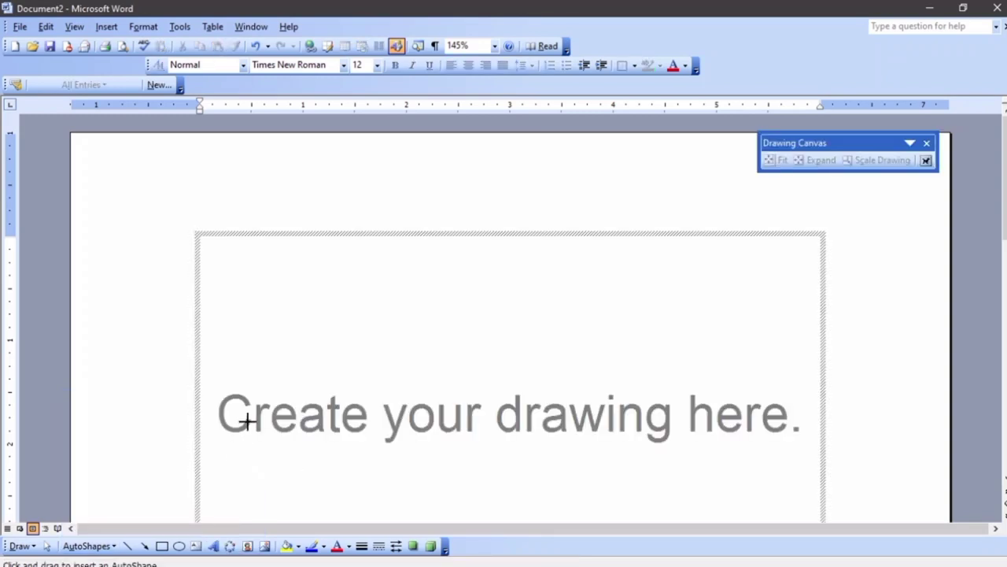
key(Escape)
mouse_move(200, 249)
mouse_down()
mouse_move(279, 312)
mouse_move(652, 339)
mouse_up()
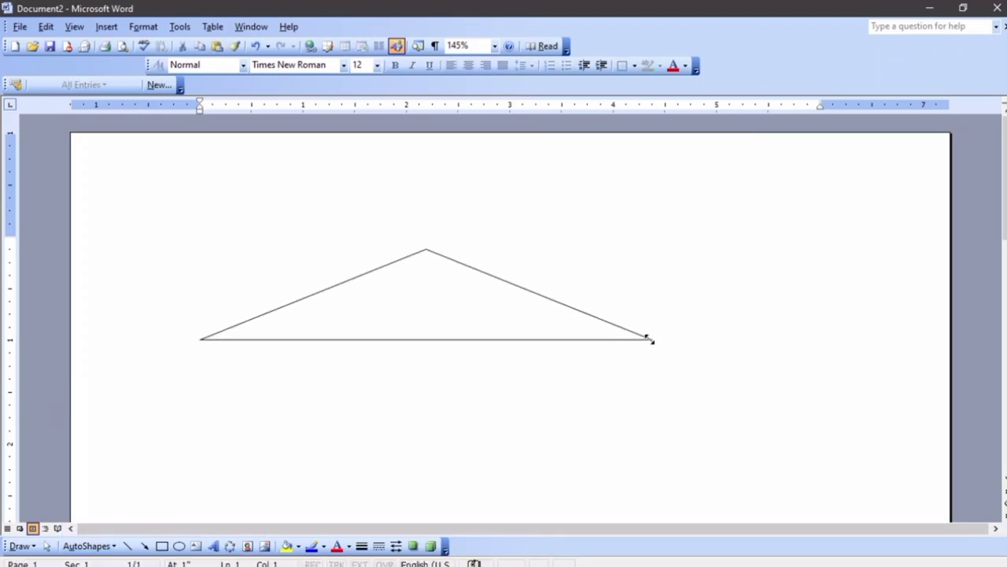
Draw rectangles for the house body below the roof and a door inside it
click(162, 545)
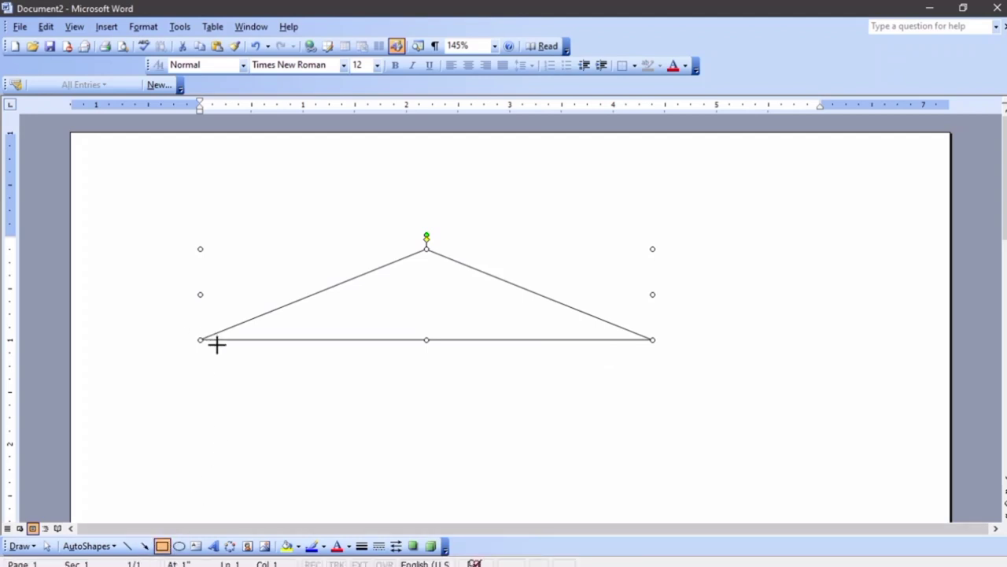
drag(212, 340, 635, 495)
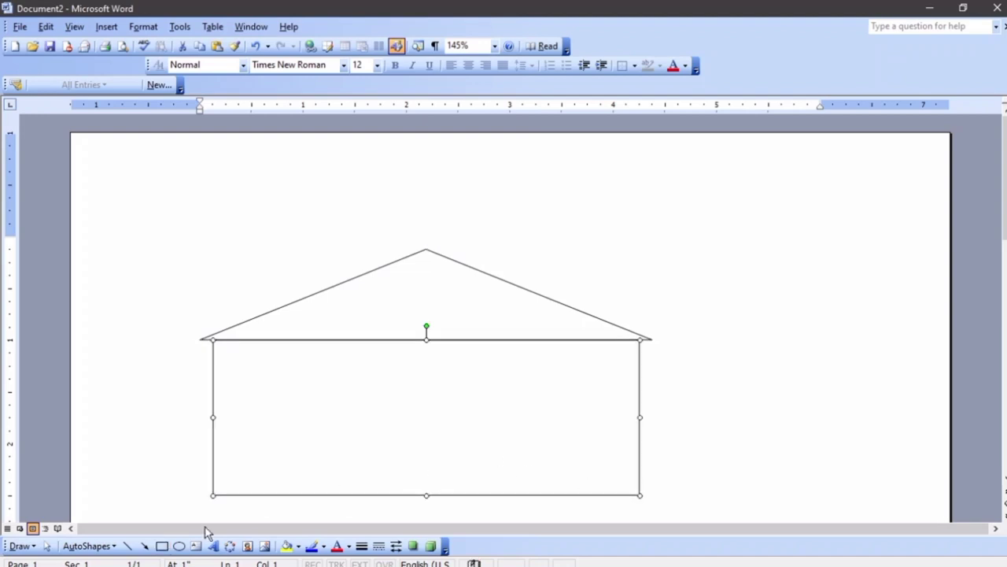
click(162, 545)
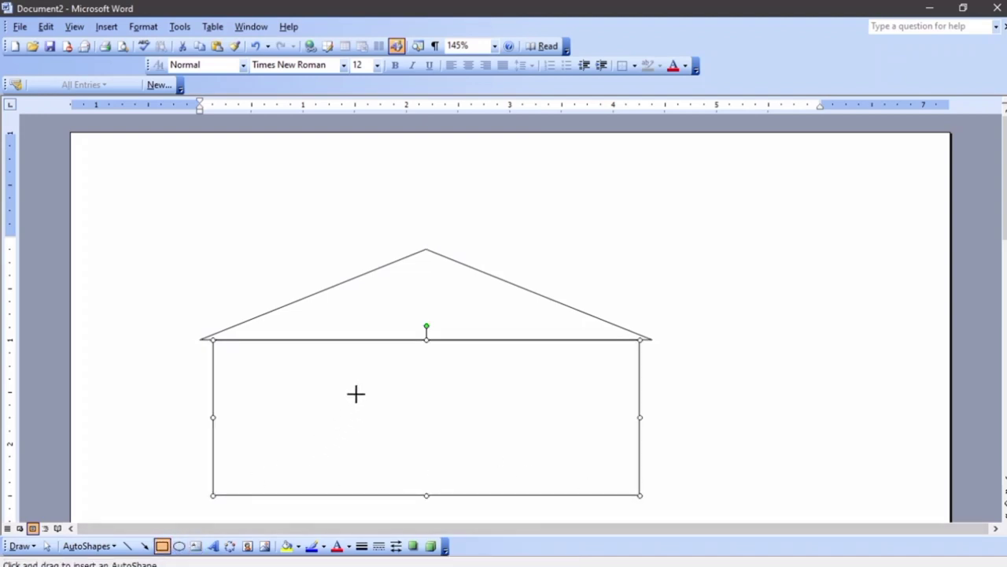
drag(355, 391, 446, 495)
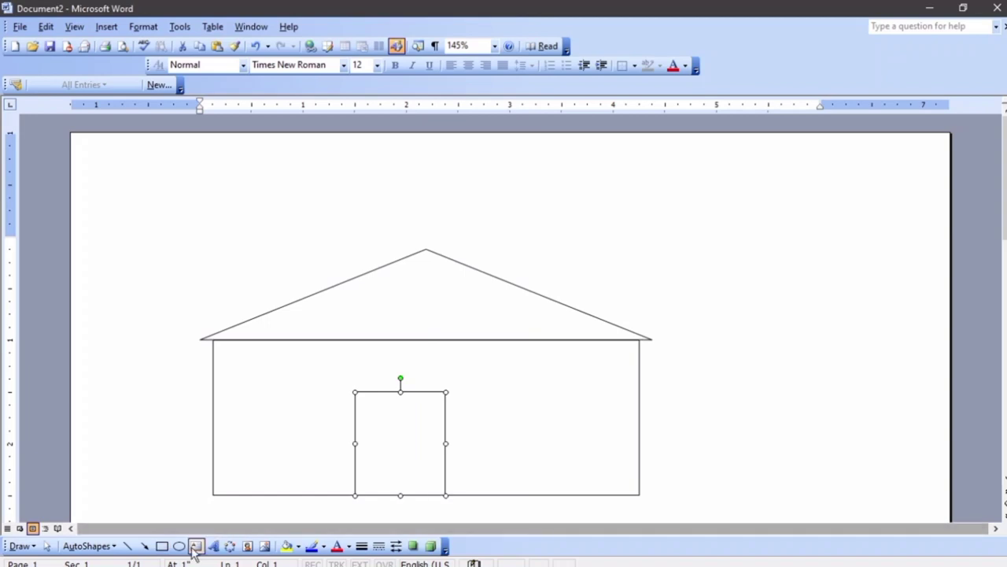
Draw a circular window on the left and copy it to the right side
click(179, 545)
drag(227, 392, 290, 455)
drag(550, 417, 567, 427)
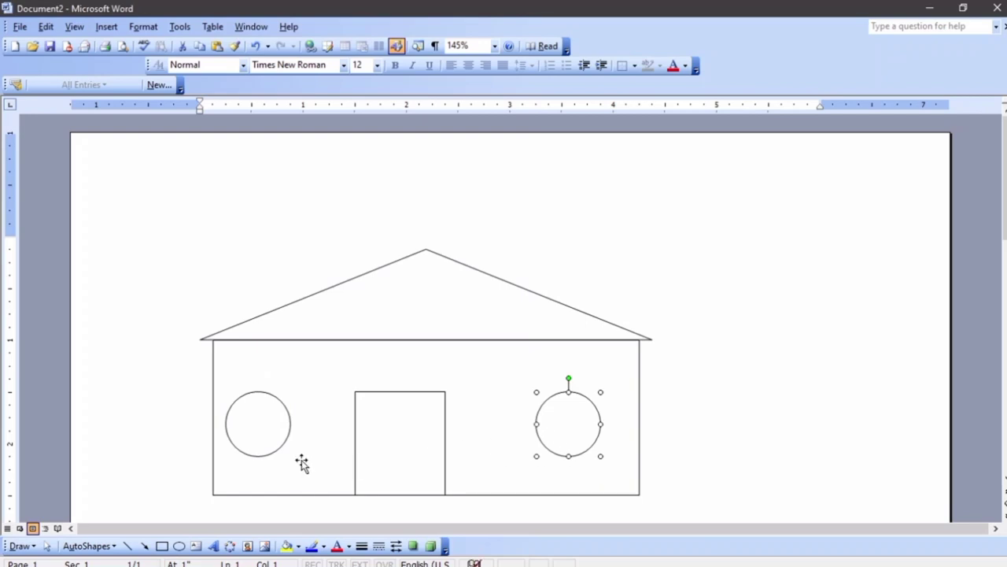
scroll(663, 358, down, 1)
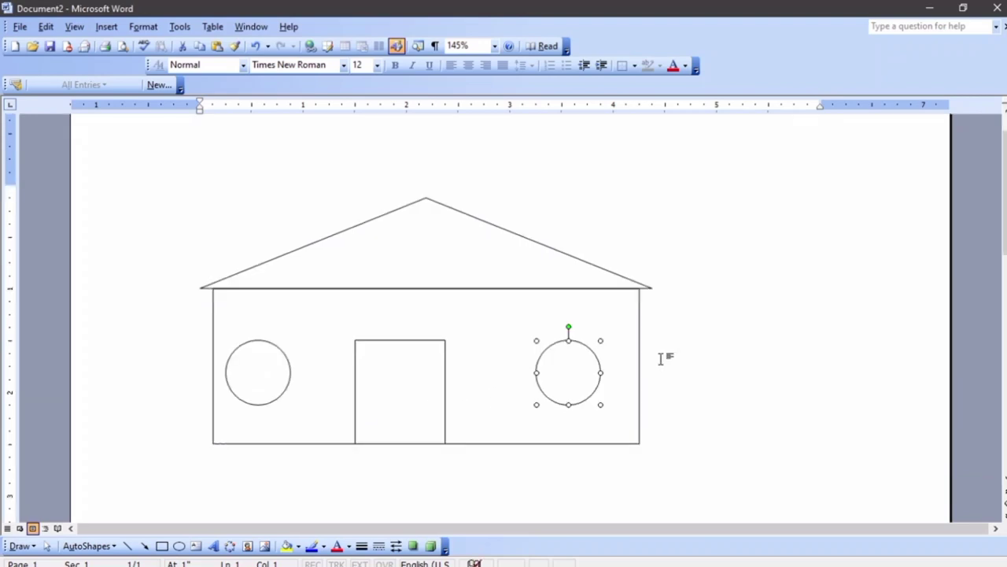
click(712, 362)
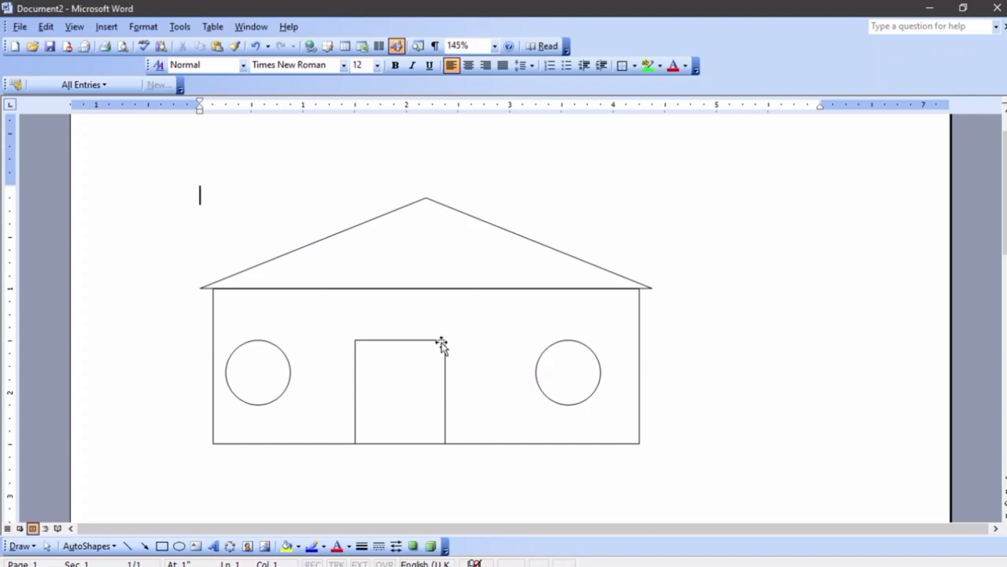
Shift the roof triangle to the right
scroll(452, 349, down, 1)
drag(493, 317, 613, 305)
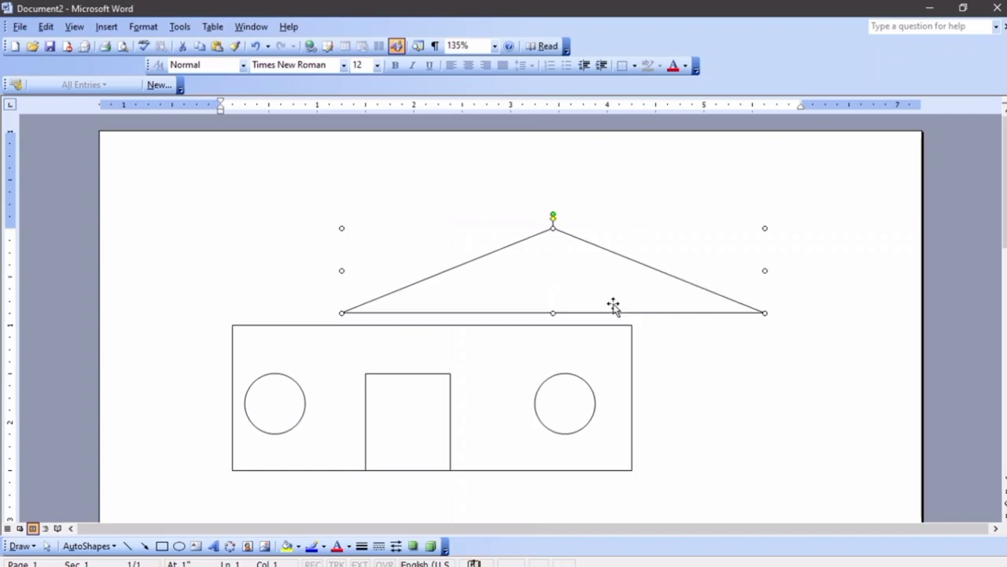
key(ctrl+z)
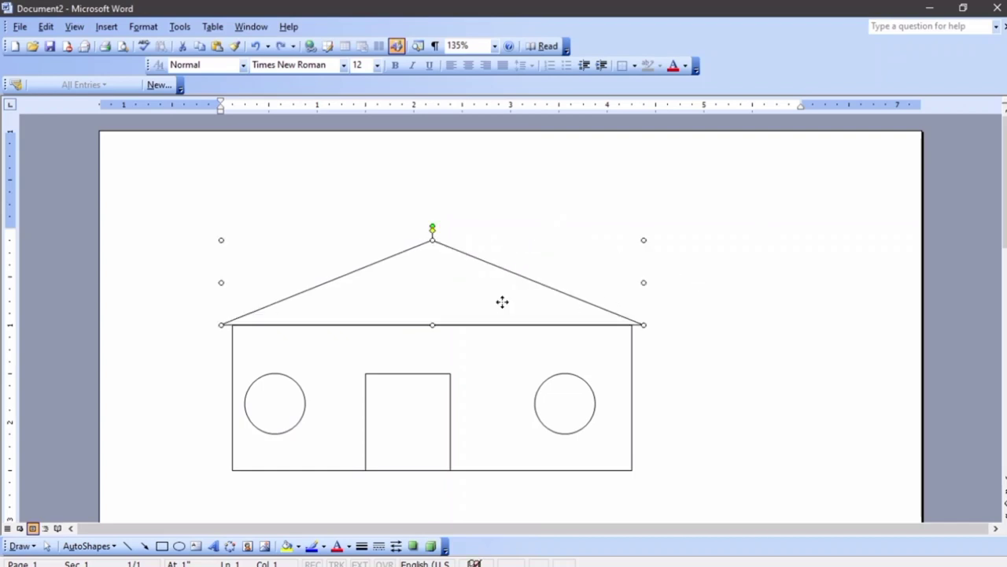
drag(501, 302, 679, 299)
Undo the roof move and fill the roof triangle yellow
key(ctrl+z)
right_click(403, 292)
click(491, 428)
click(496, 207)
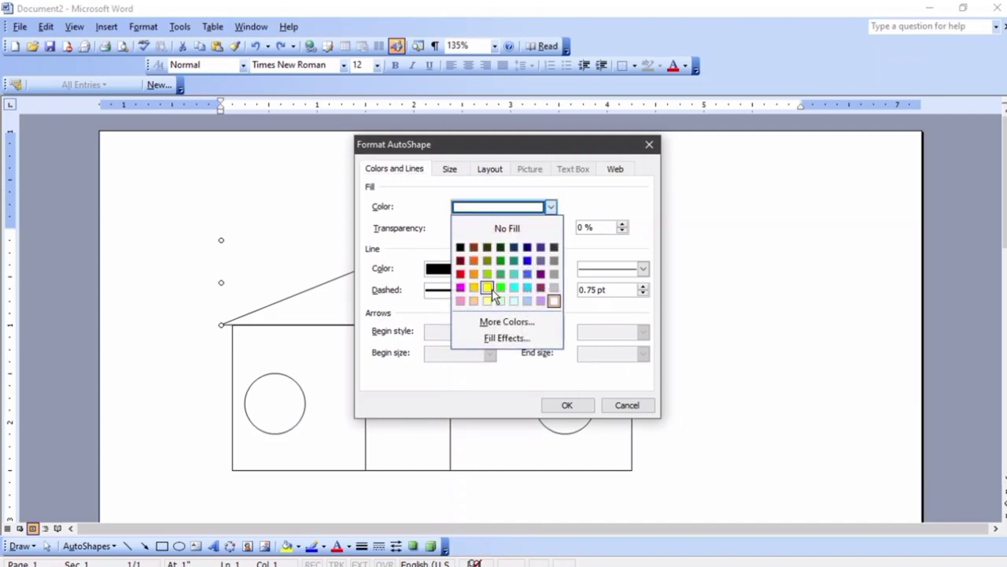
click(487, 286)
click(565, 403)
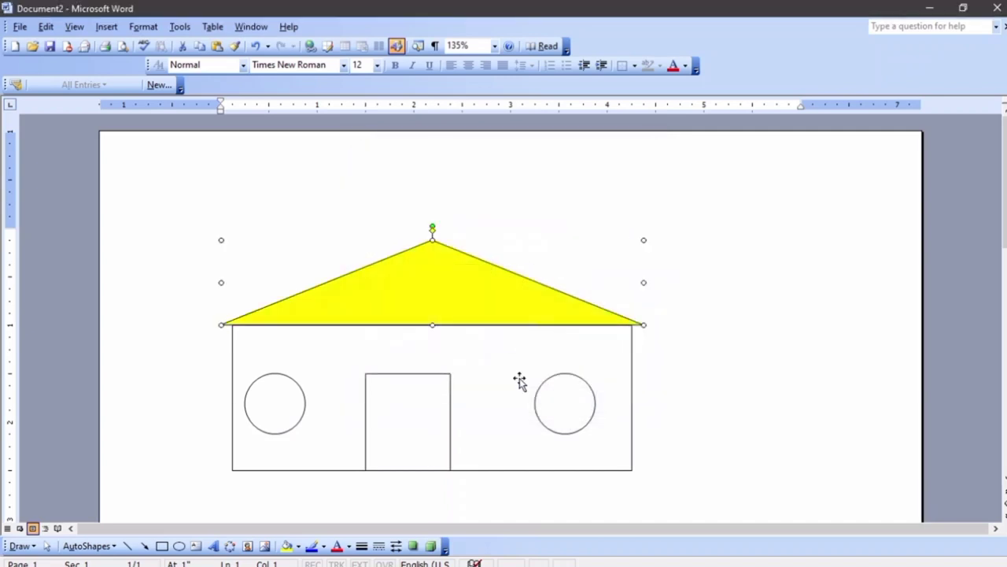
Fill the house body brown
right_click(509, 359)
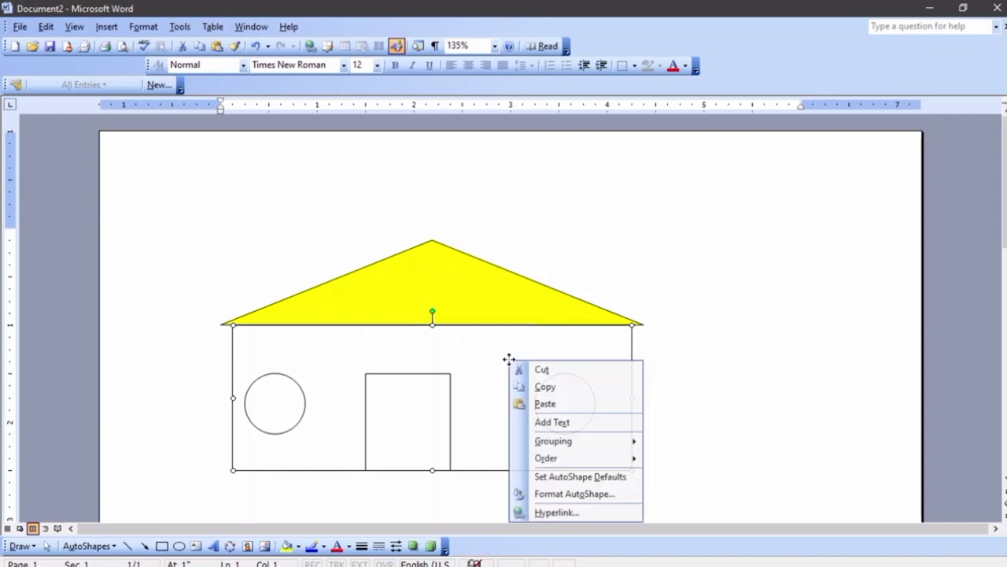
click(569, 493)
click(551, 207)
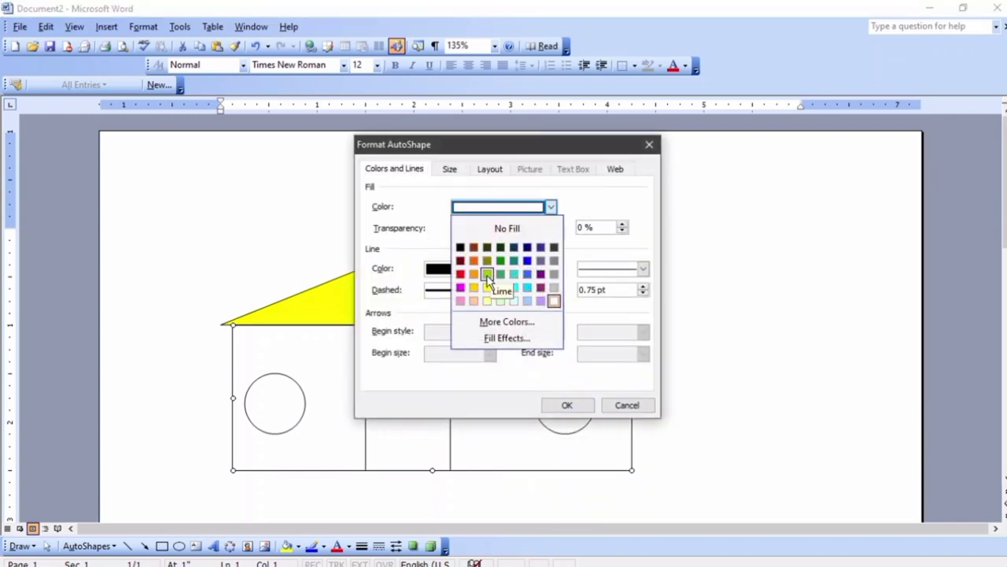
click(474, 247)
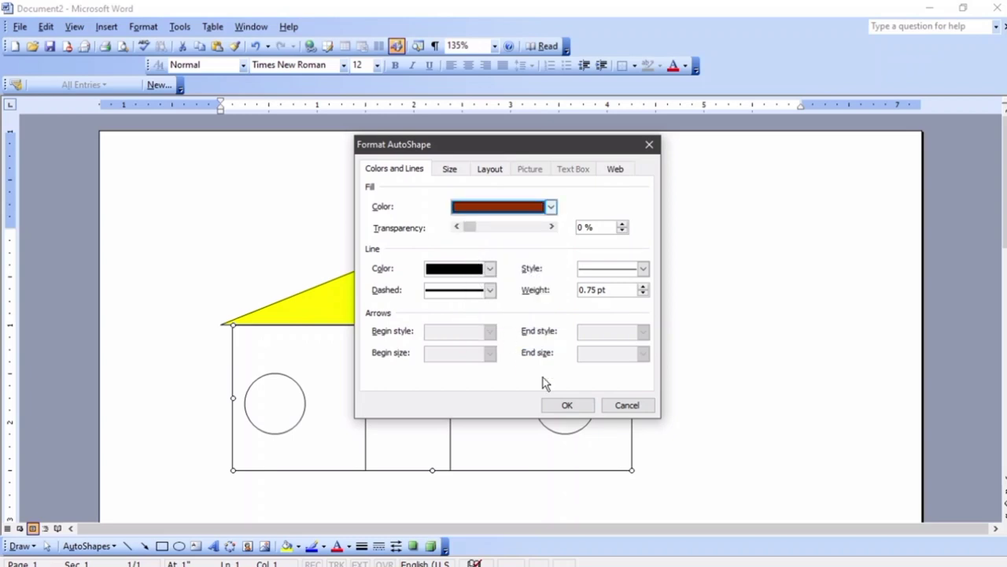
click(567, 405)
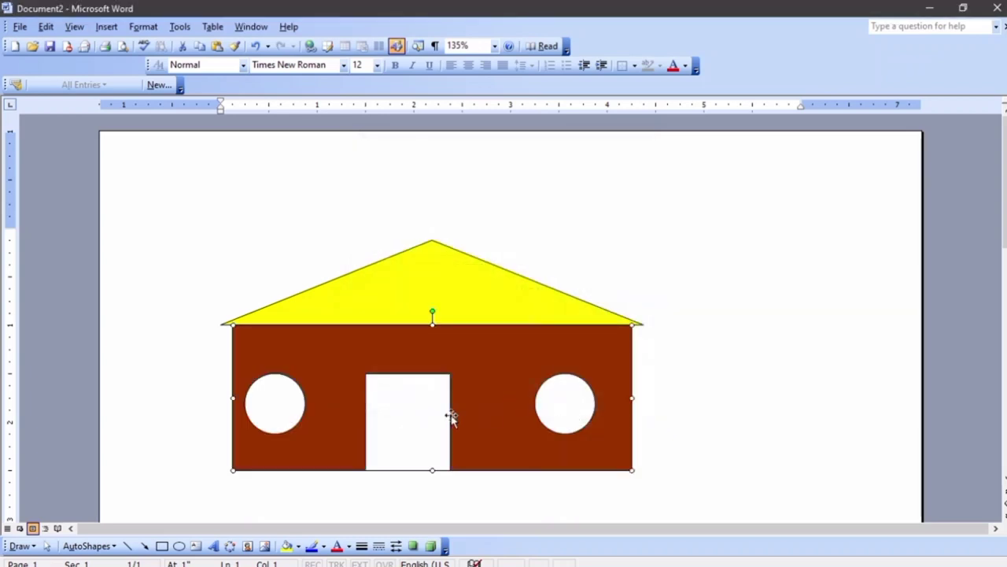
Select both circular windows and fill them yellow
click(293, 414)
shift+click(551, 417)
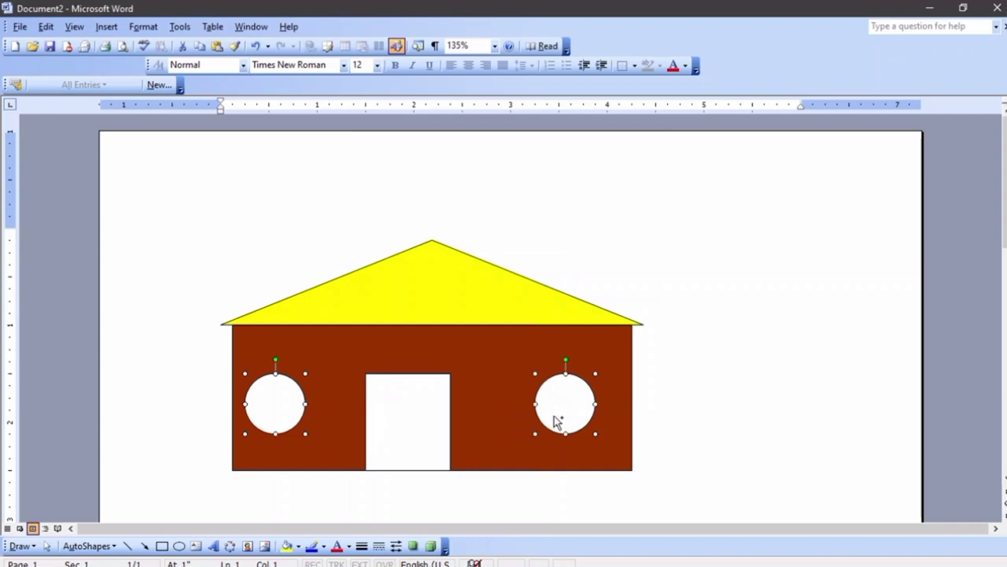
right_click(556, 418)
click(606, 532)
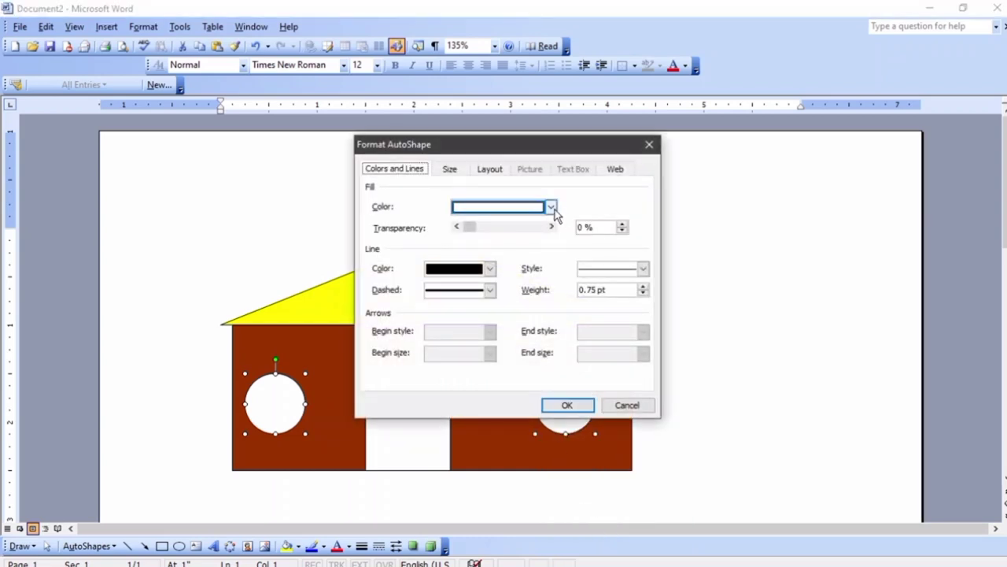
click(551, 207)
click(487, 287)
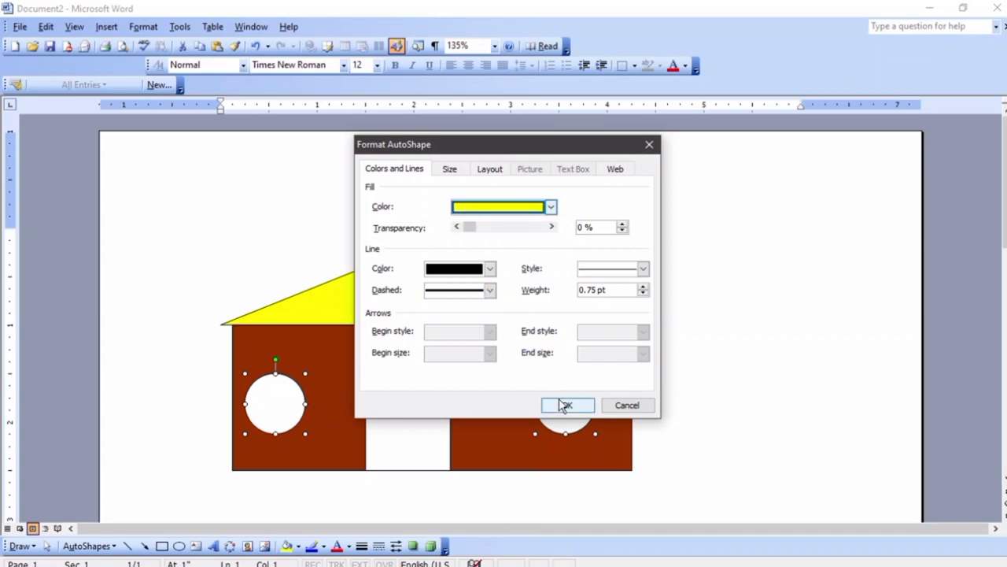
click(567, 405)
Fill the door orange and deselect it
right_click(394, 402)
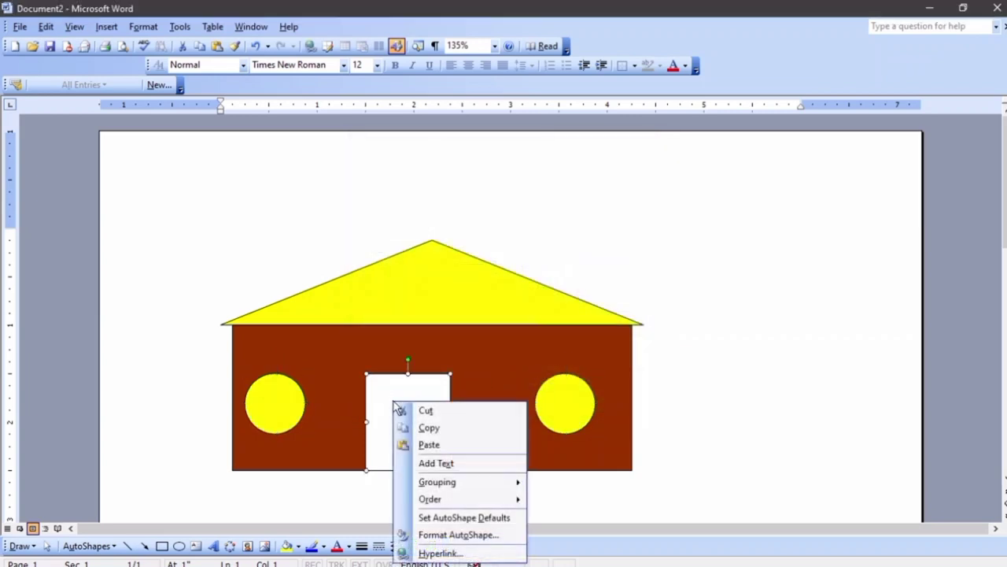
click(461, 536)
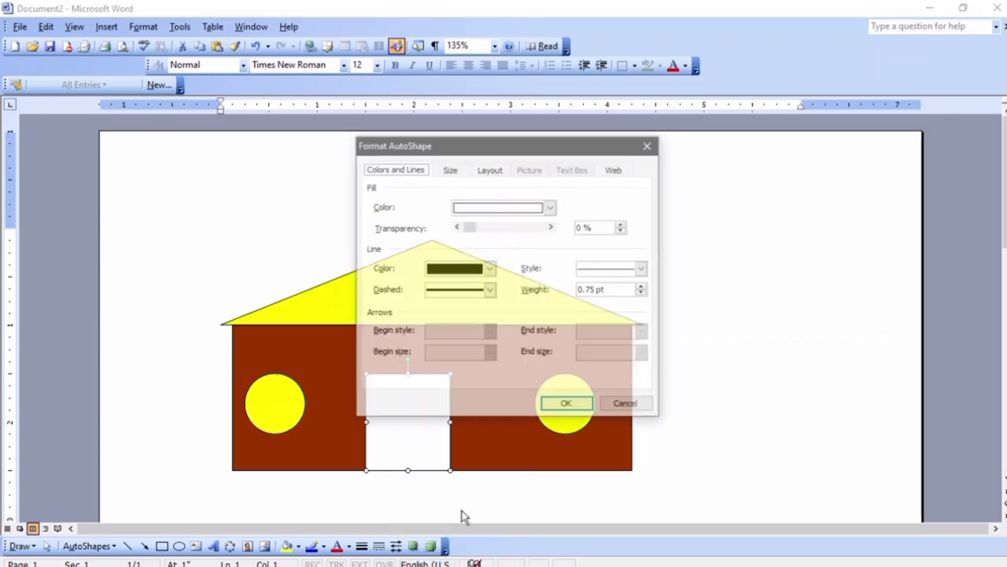
click(550, 207)
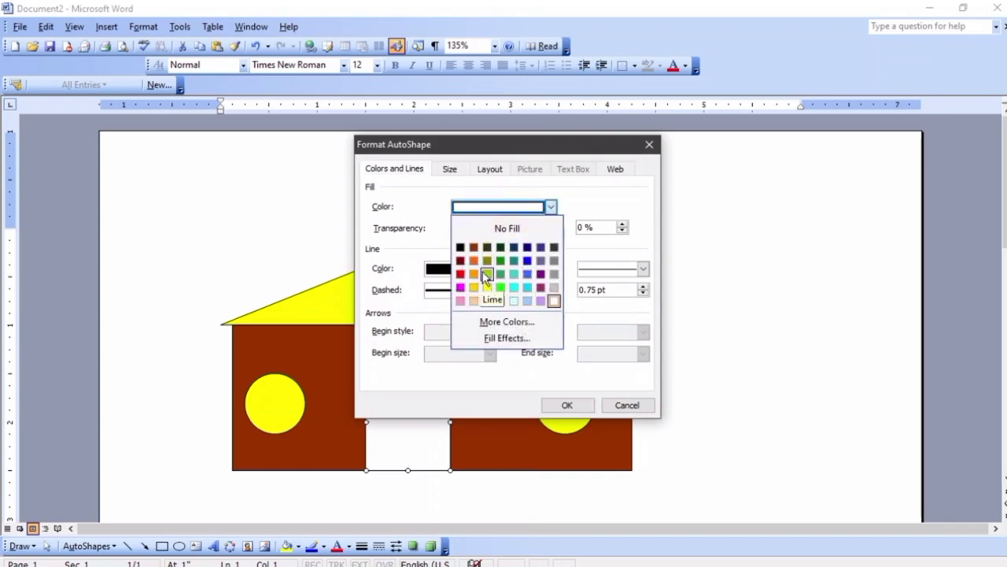
key(Escape)
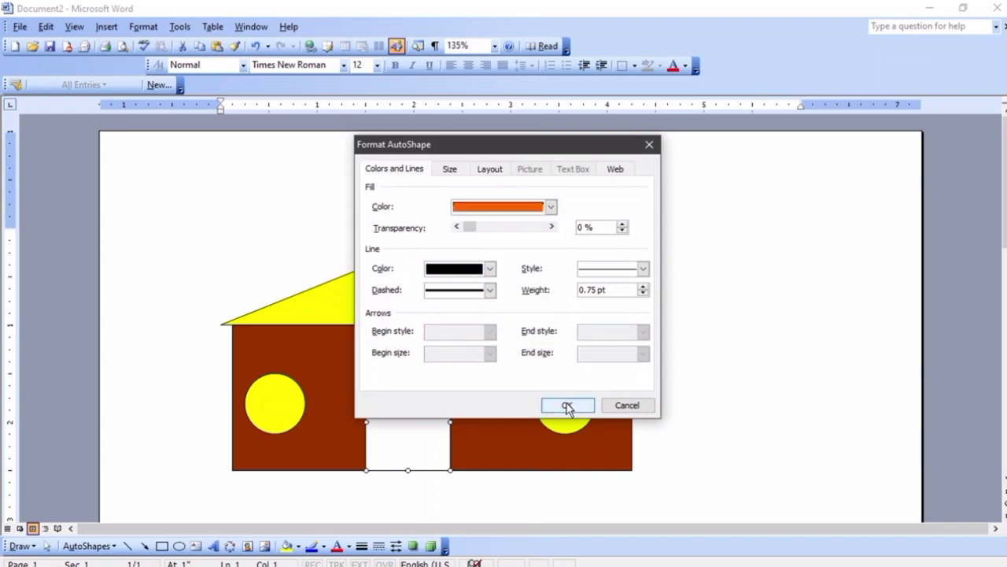
click(567, 406)
click(704, 357)
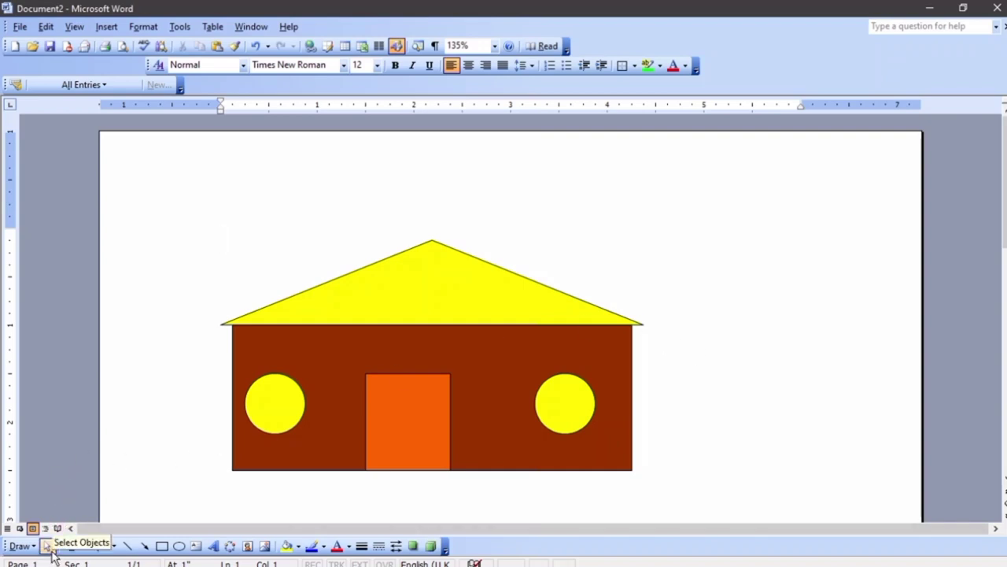
With Select Objects, drag a marquee around the roof, walls, windows and door
click(50, 546)
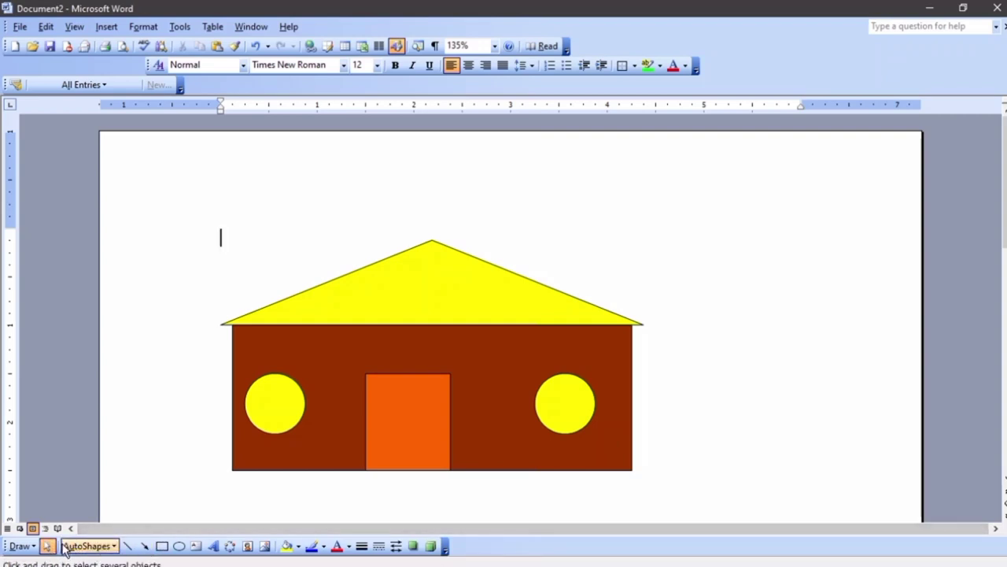
click(48, 546)
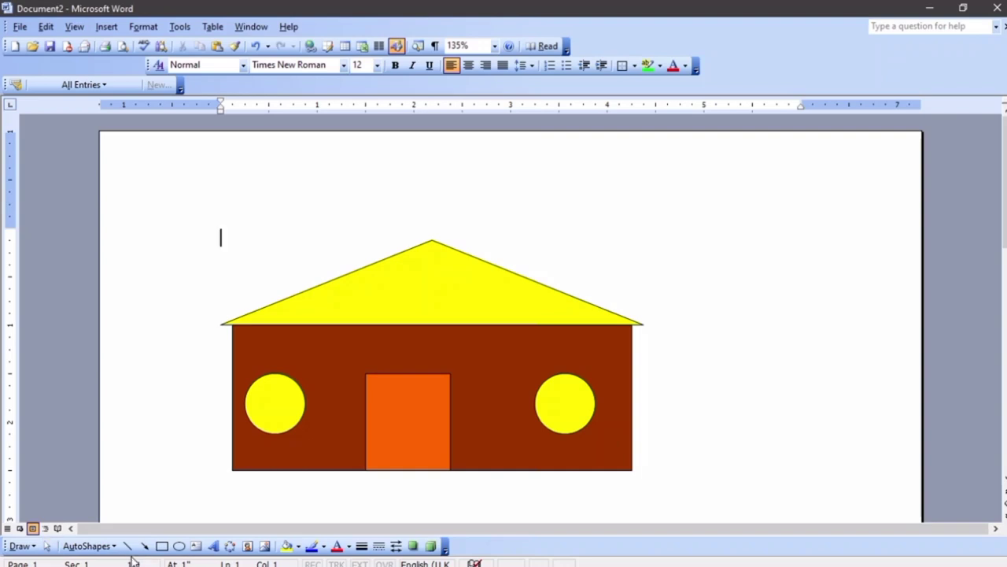
click(48, 547)
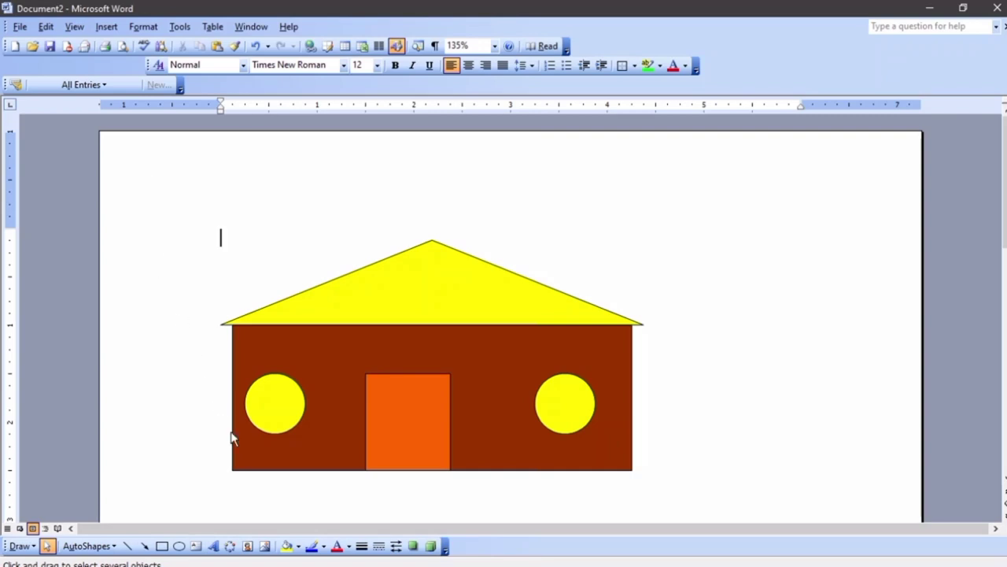
drag(508, 511, 684, 447)
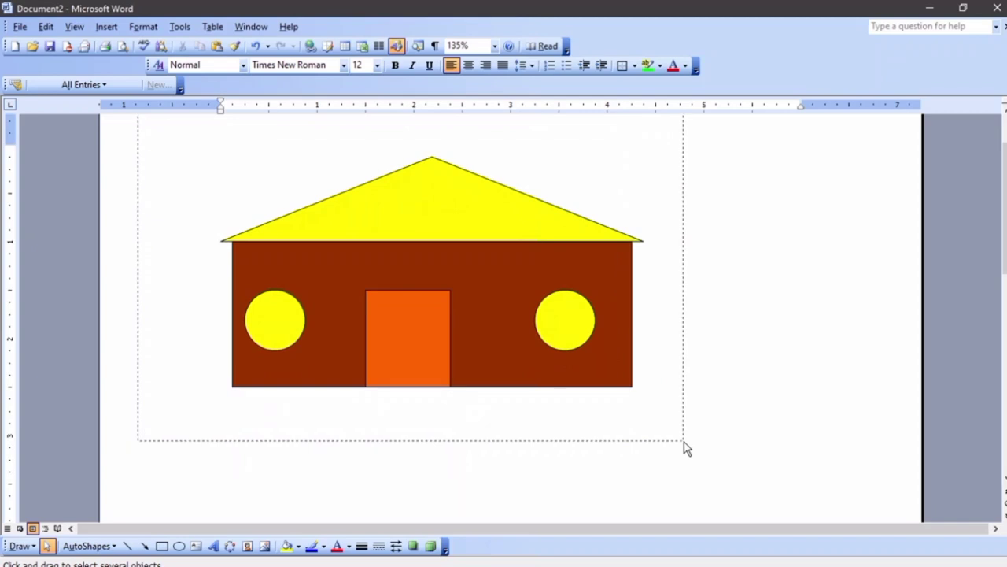
drag(683, 441, 684, 441)
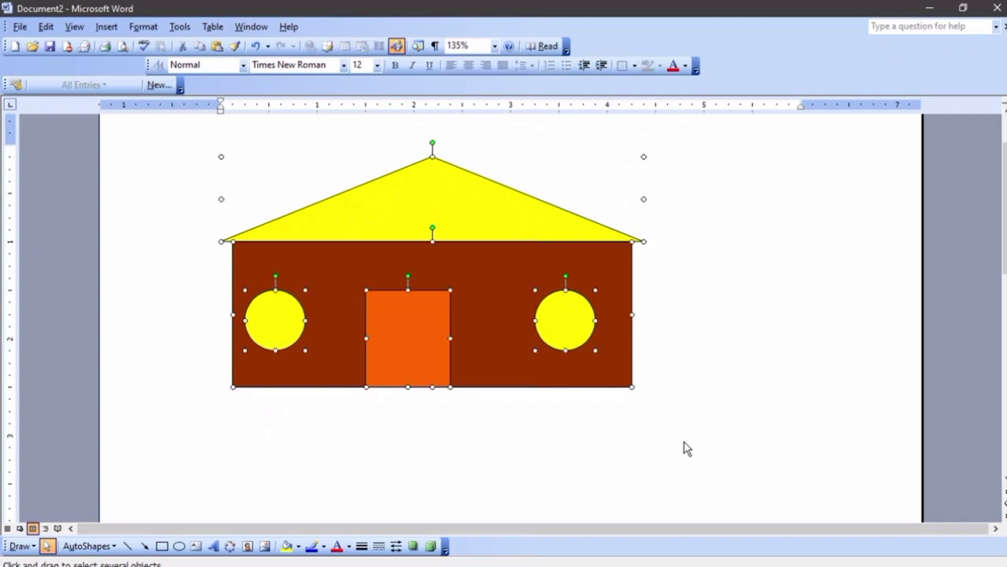
scroll(651, 448, up, 1)
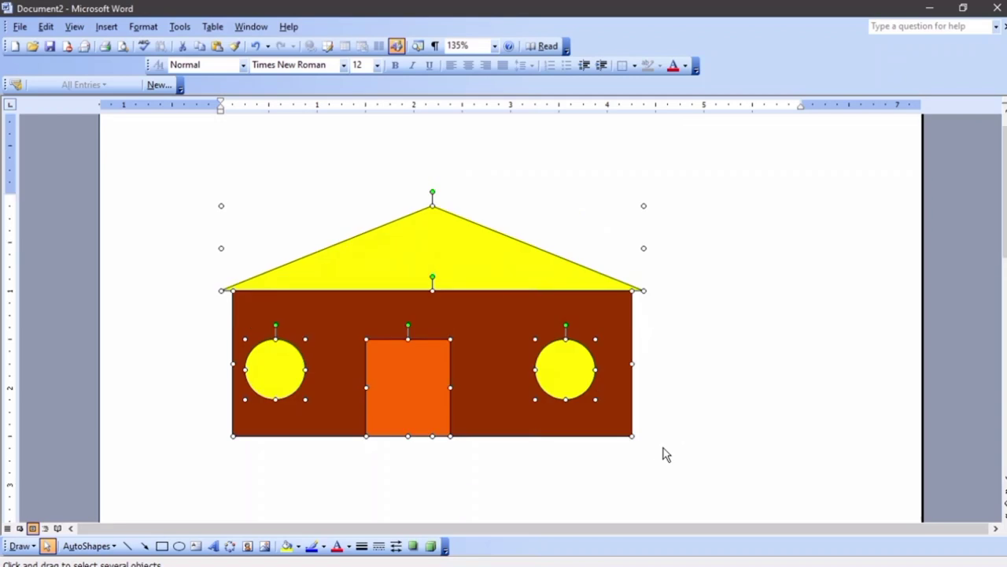
Group the house shapes, move and enlarge the group, then undo those changes and the door fill
right_click(449, 268)
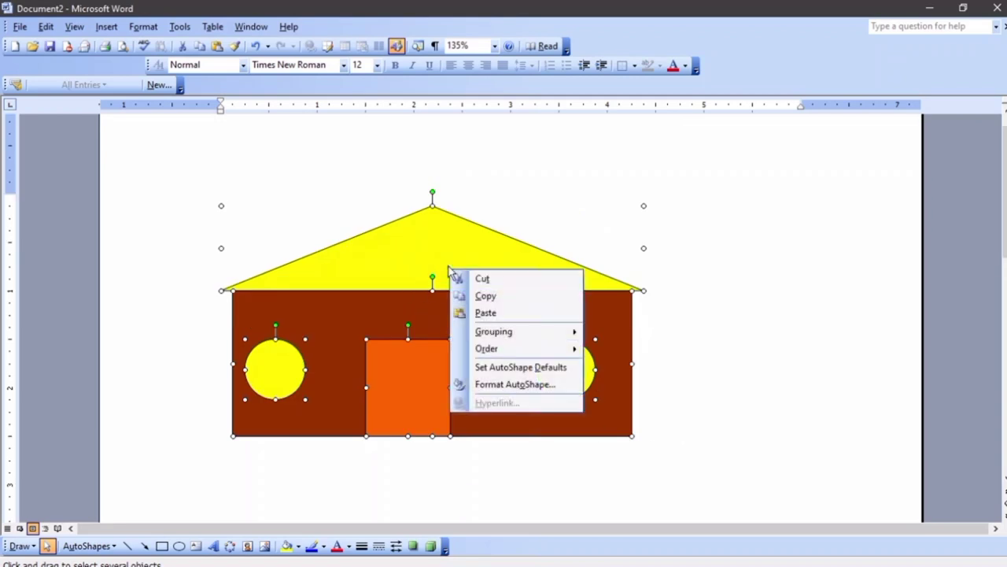
mouse_move(497, 338)
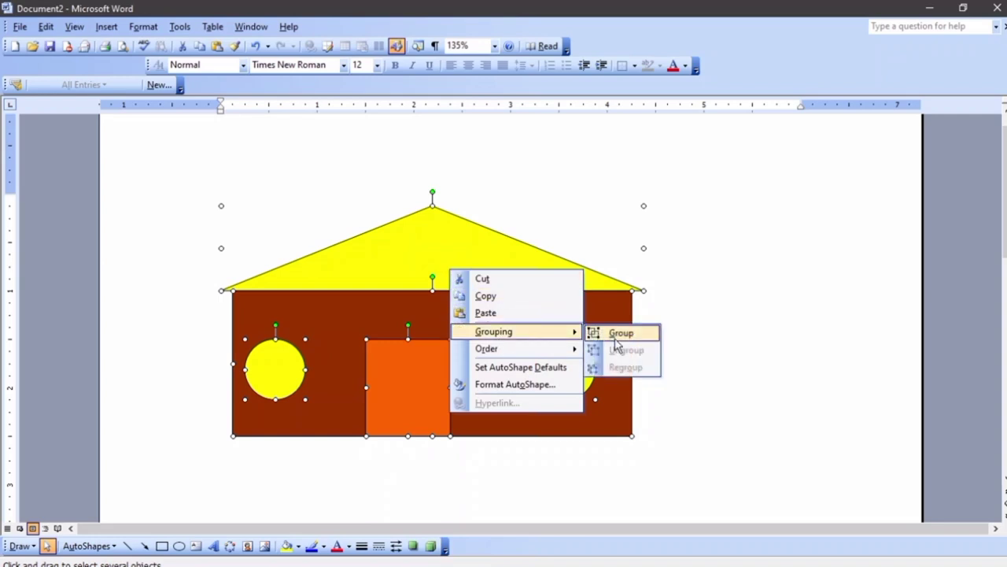
click(621, 332)
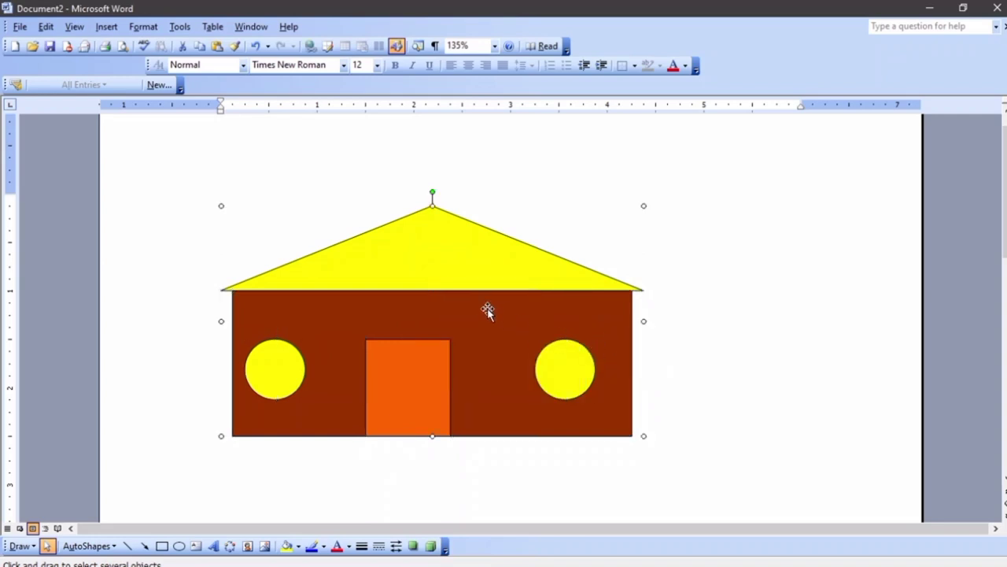
drag(485, 308, 502, 266)
drag(681, 410, 753, 472)
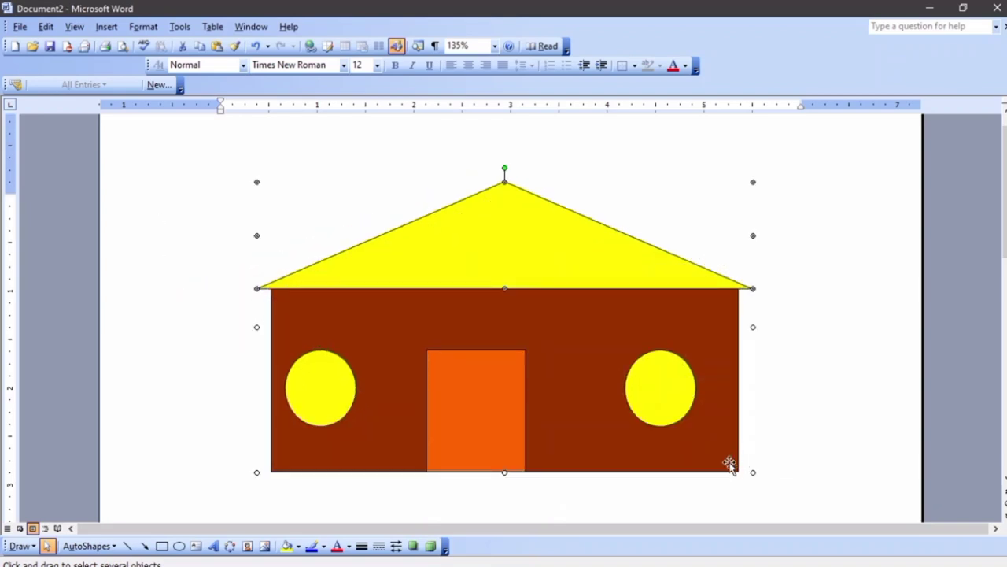
drag(420, 292, 388, 266)
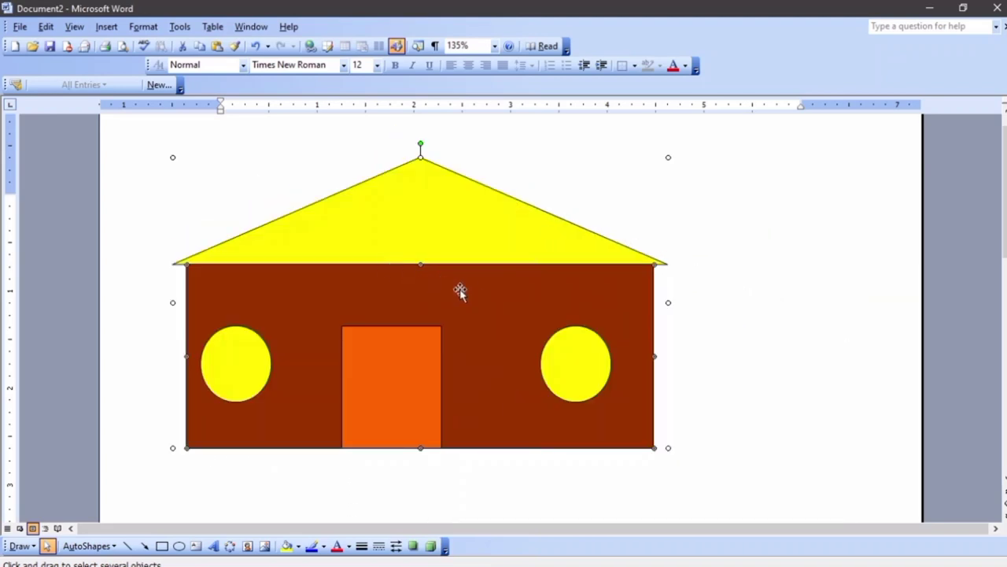
key(ctrl+z)
key(ctrl+z)
key(ctrl+z)
key(ctrl+z)
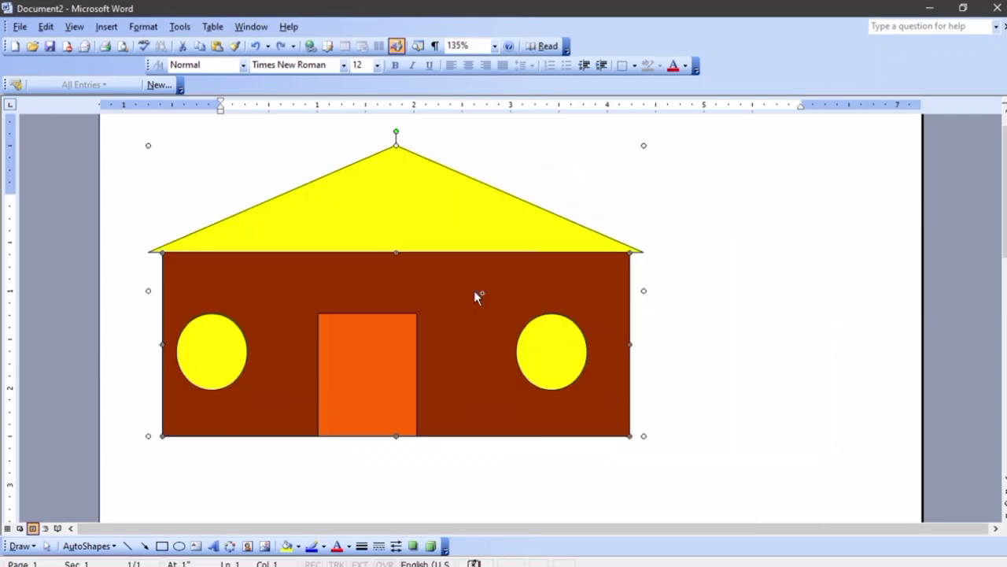
key(ctrl+z)
key(ctrl+z)
key(ctrl+z)
key(ctrl+z)
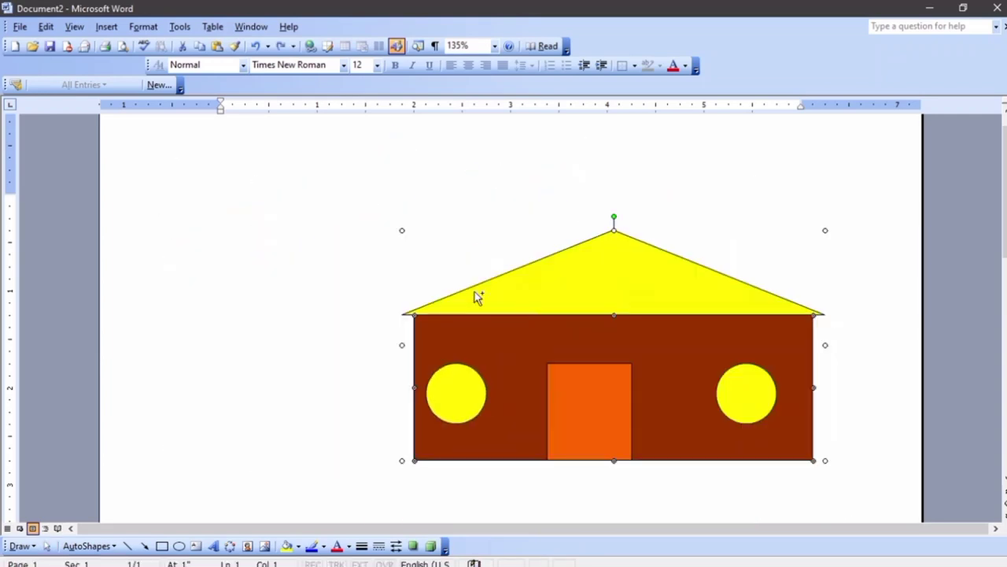
key(ctrl+z)
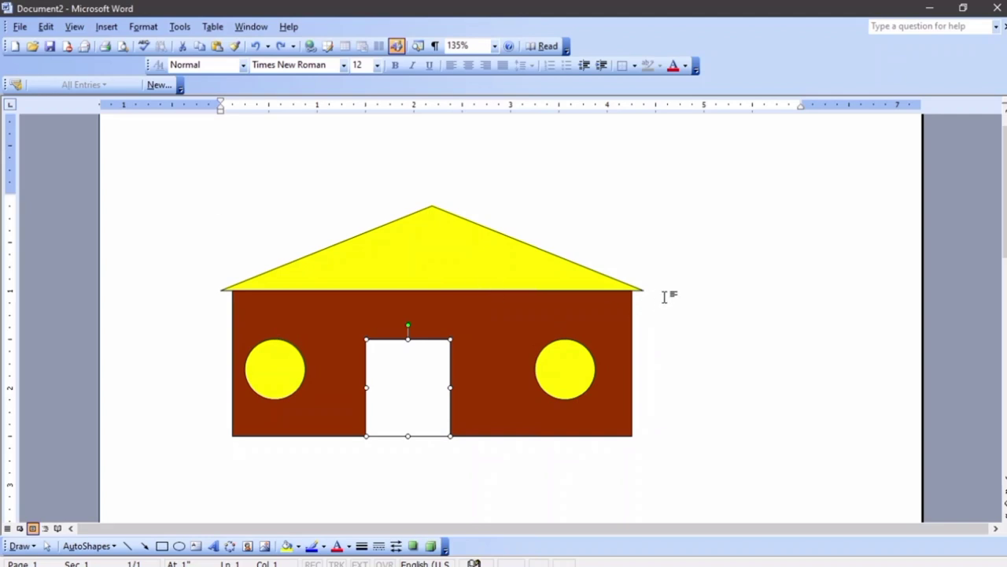
Reselect all the house shapes, group them into one drawing, and delete it
click(667, 295)
click(418, 234)
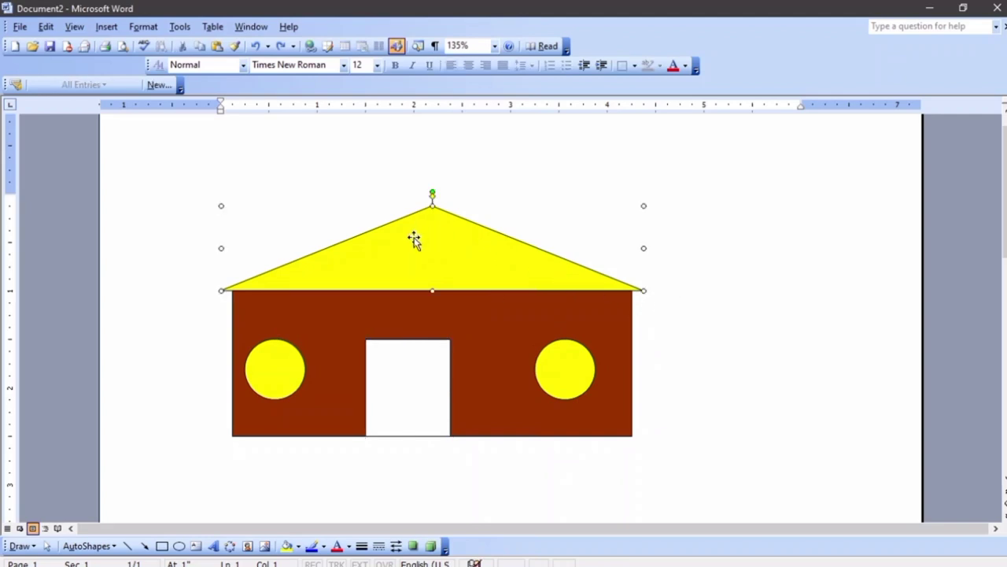
shift+click(275, 370)
shift+click(335, 319)
key(Escape)
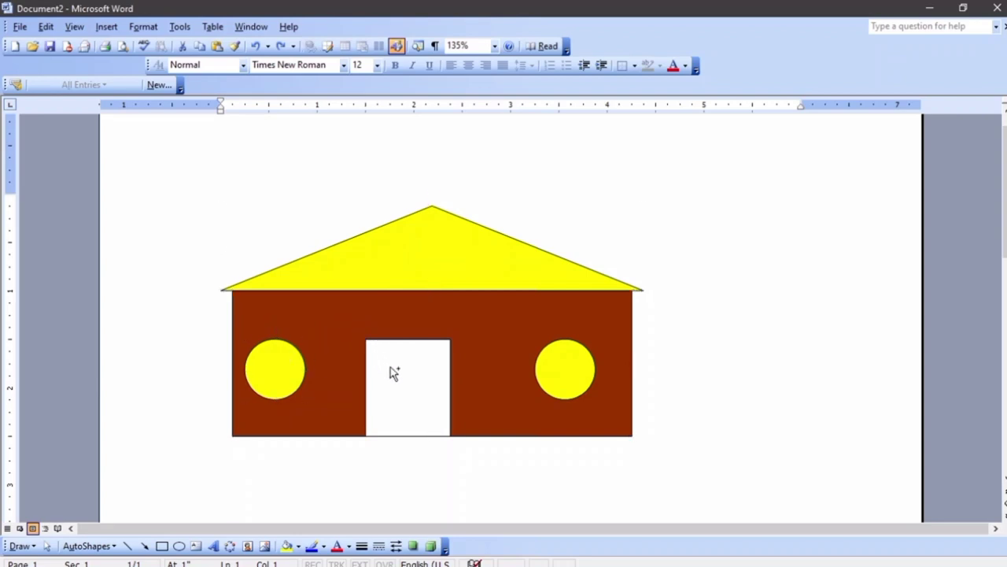
shift+click(394, 372)
shift+click(564, 381)
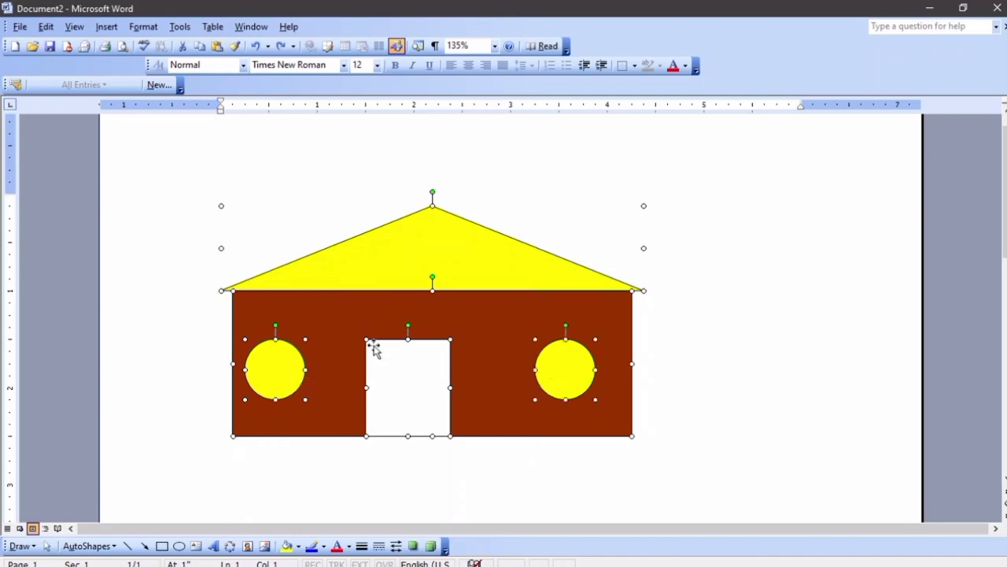
right_click(477, 329)
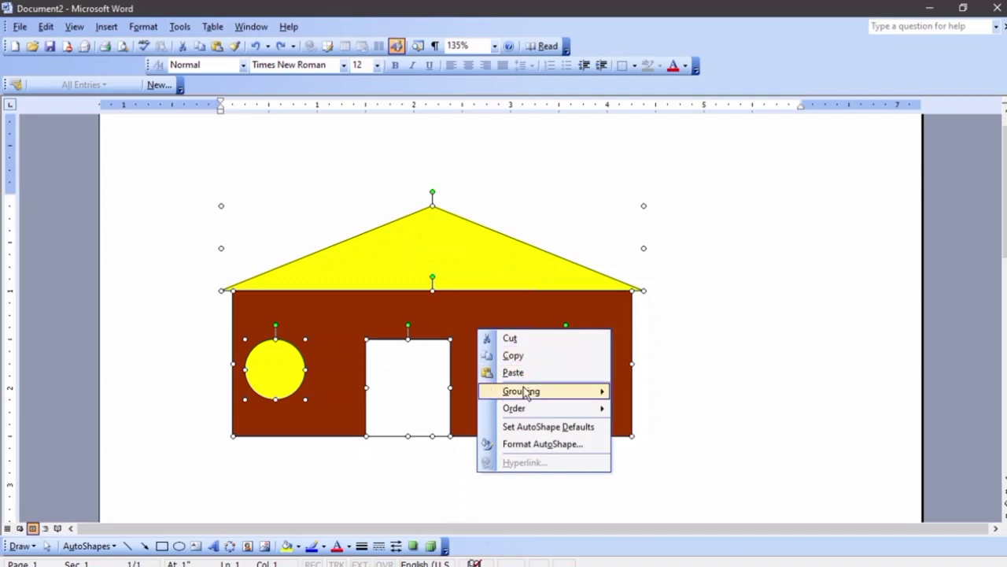
mouse_move(539, 397)
click(622, 396)
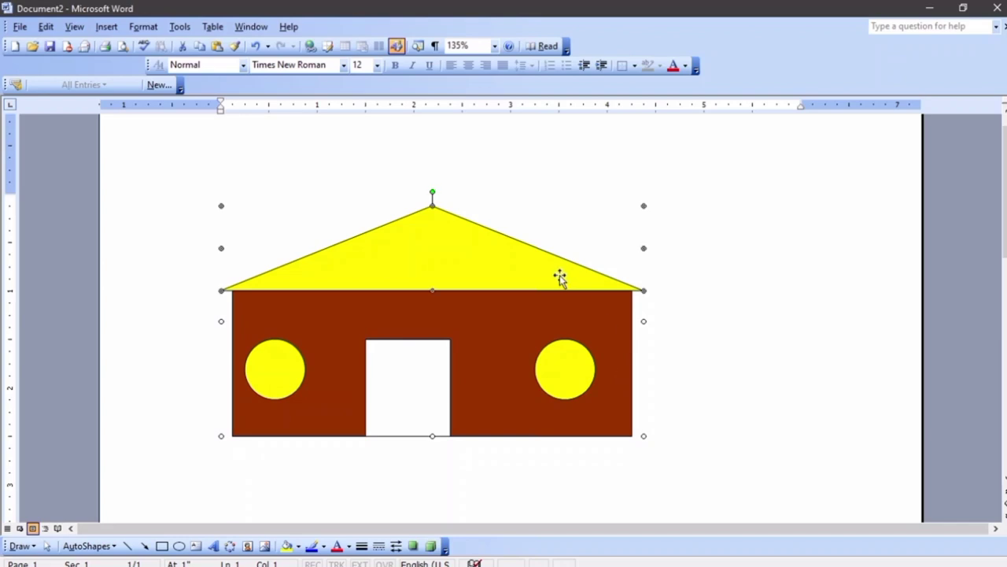
key(Delete)
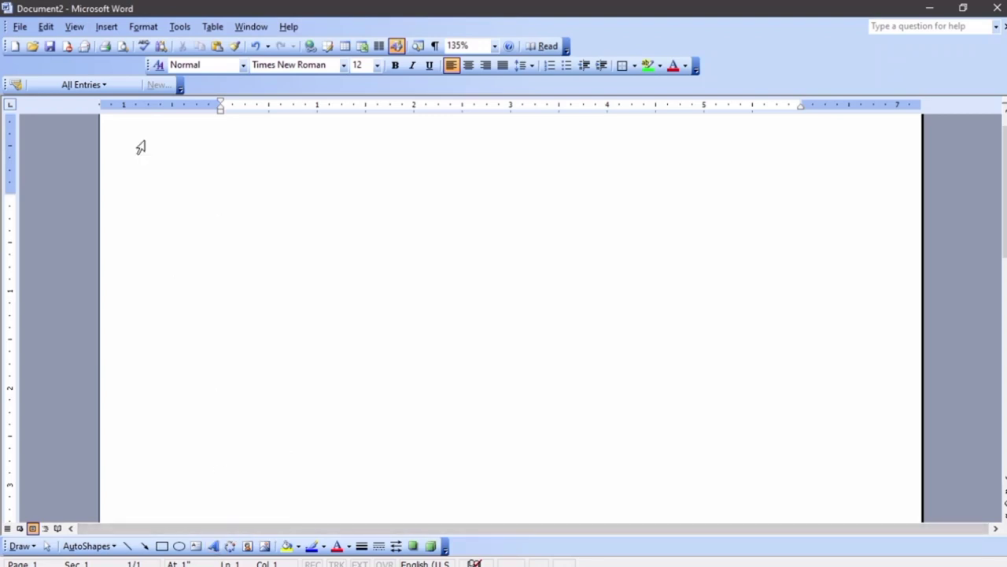
Start a WordArt in the rainbow gallery style to reach the 'Your Text Here' editor
click(107, 26)
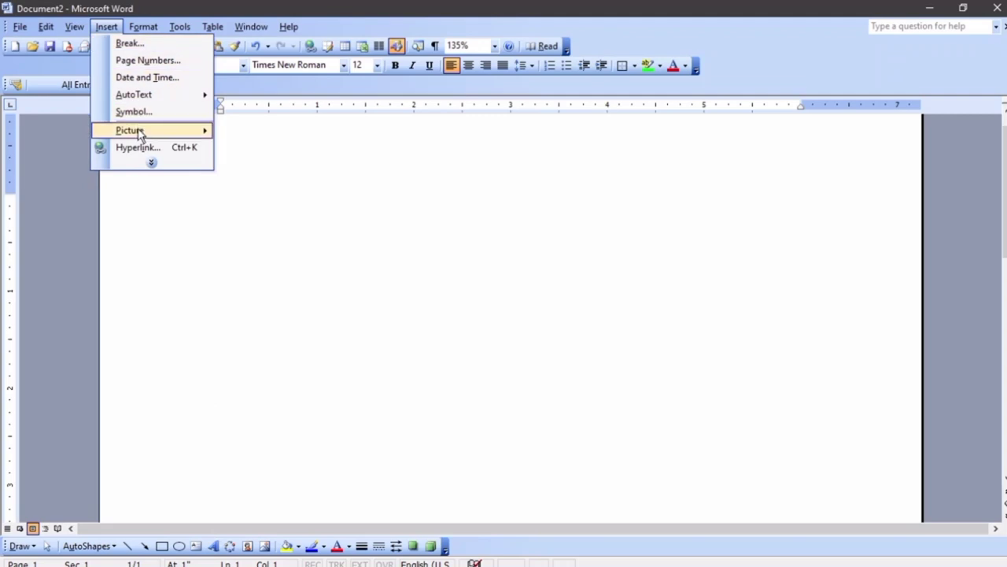
mouse_move(152, 134)
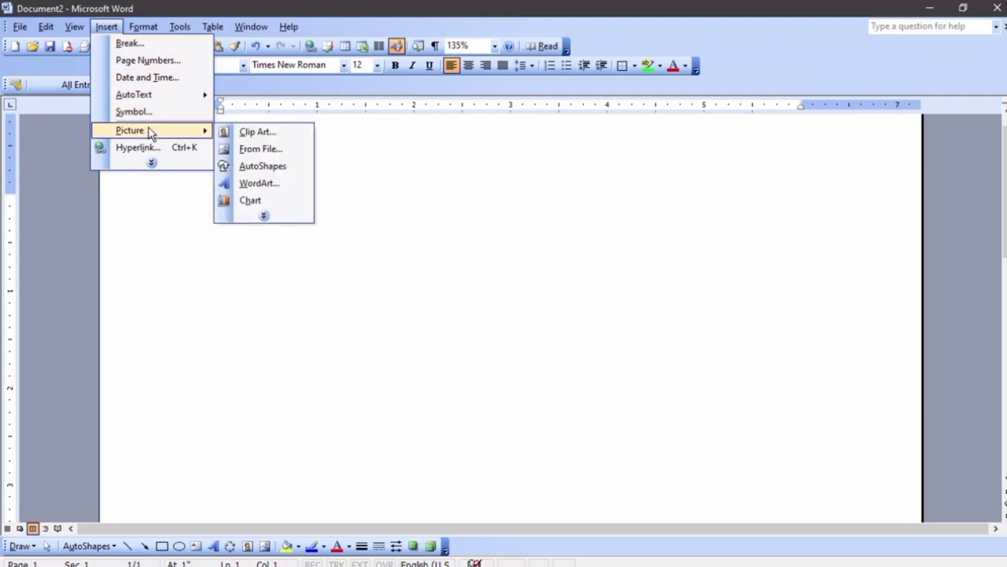
click(269, 185)
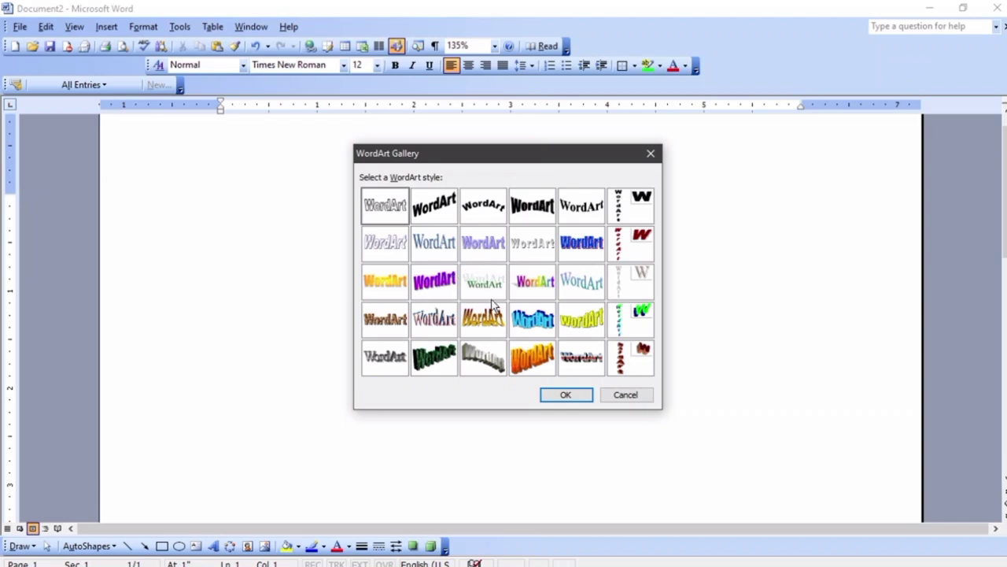
click(538, 290)
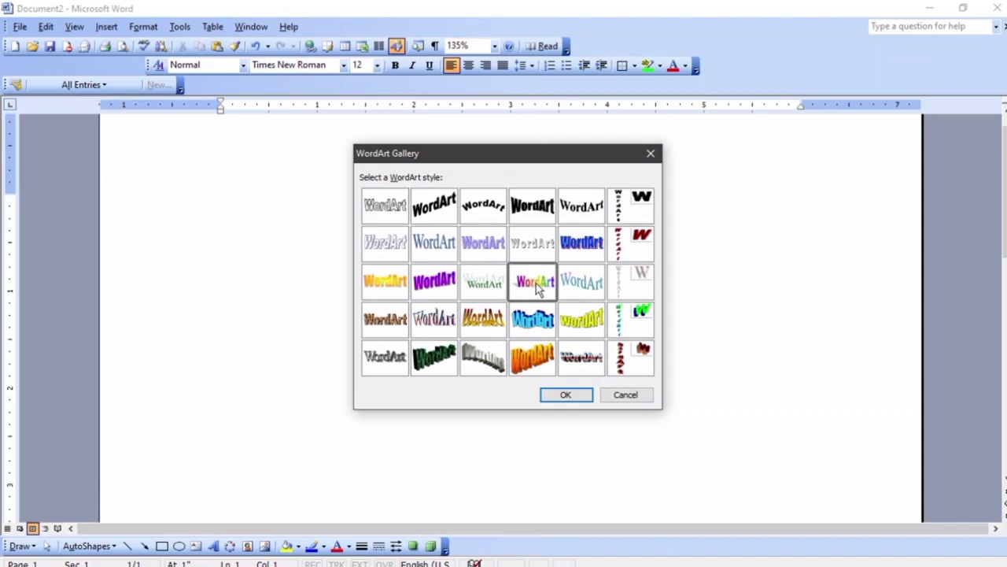
click(557, 389)
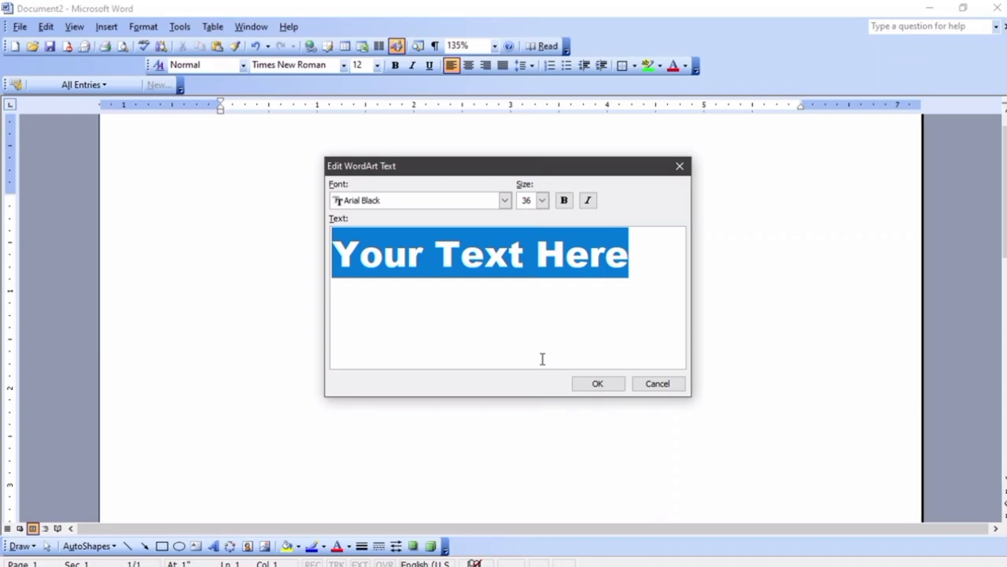
Enter 'WordArt' as the rainbow WordArt's text
text(W)
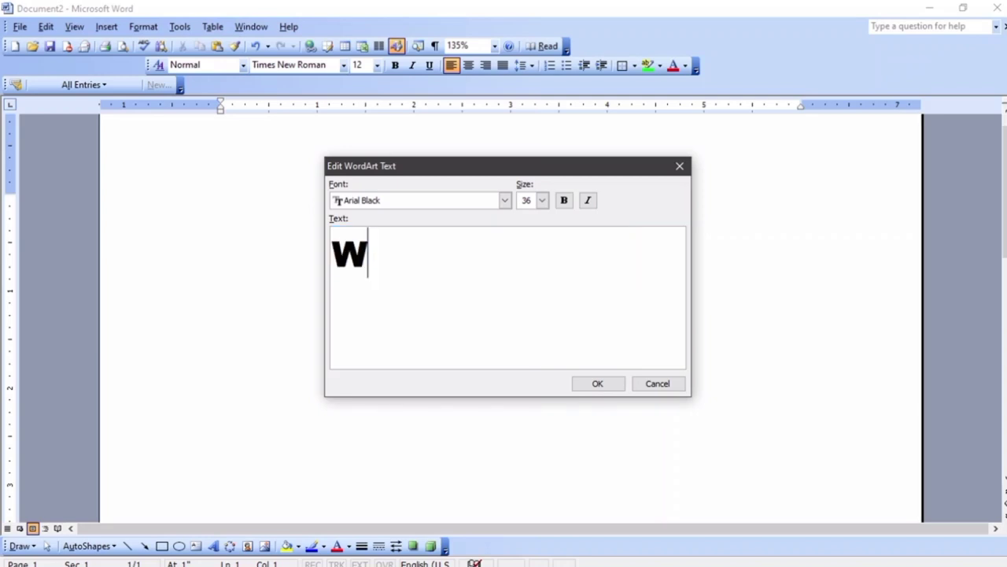
text(ordW)
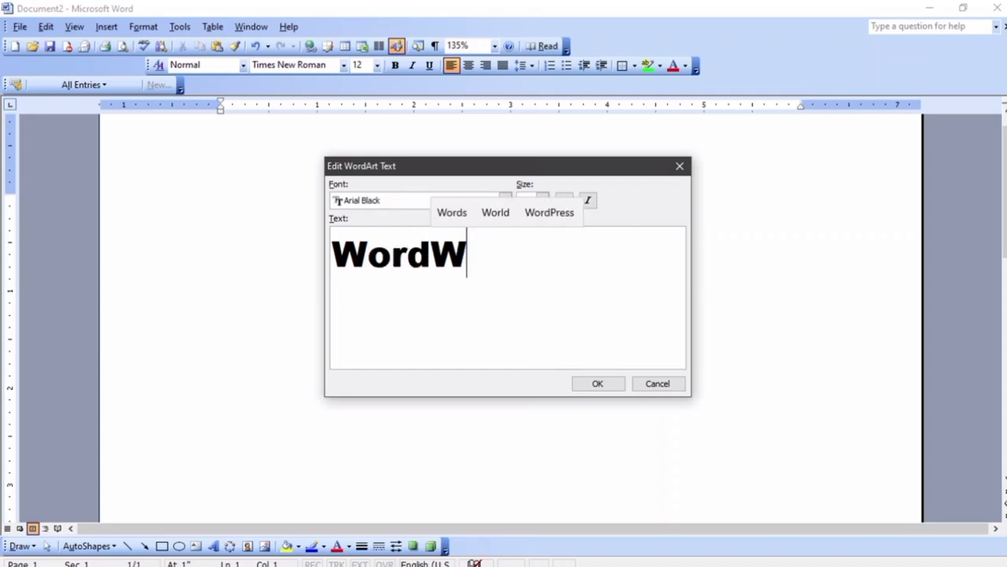
key(BackSpace)
text(Art)
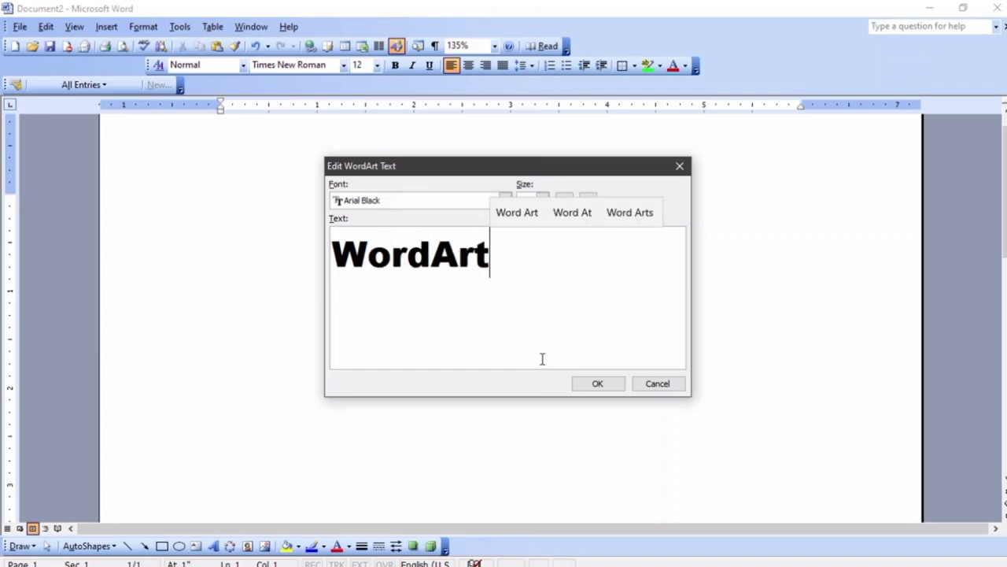
click(598, 384)
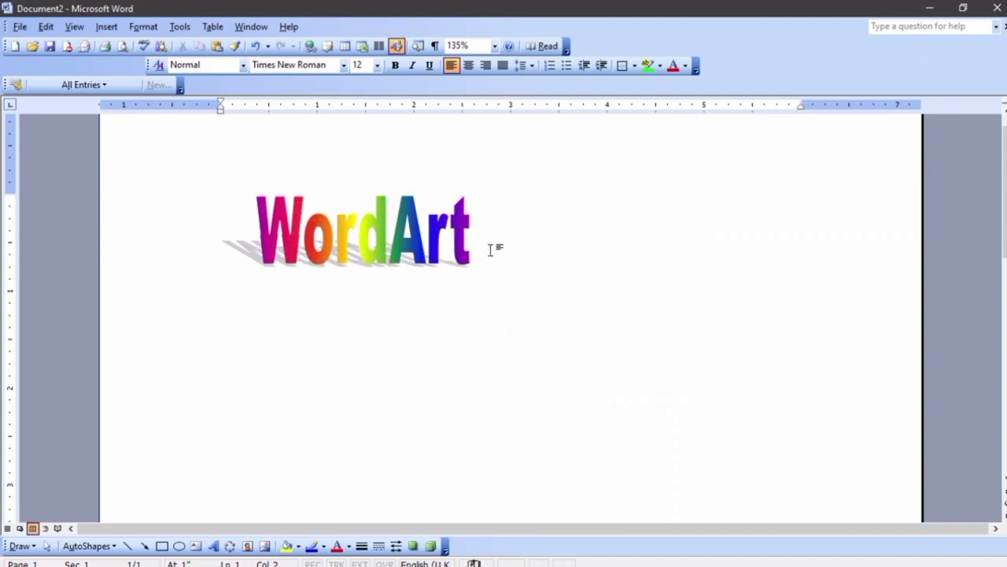
Set the WordArt to In Front of Text, widen it, and move it toward the page centre
click(449, 251)
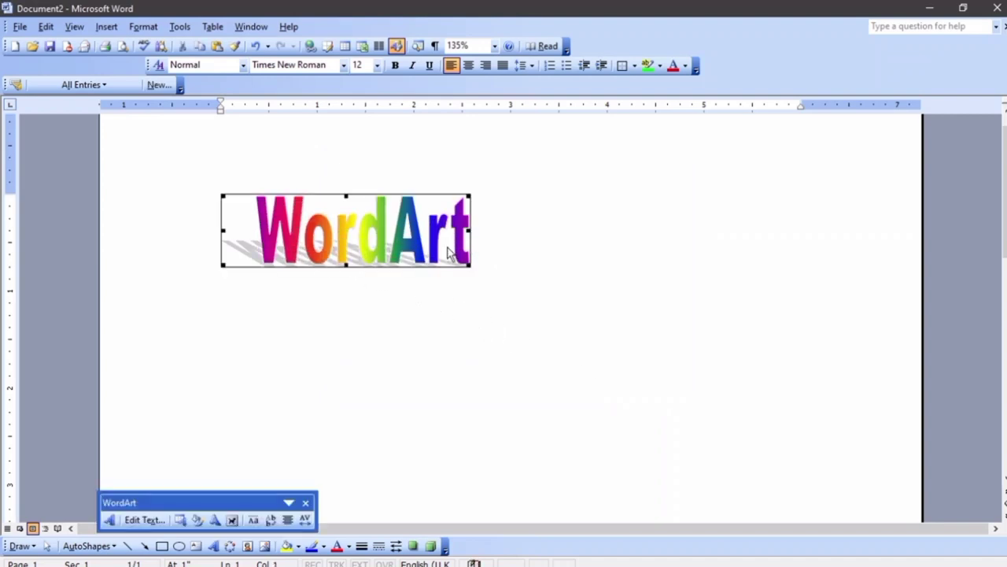
click(233, 520)
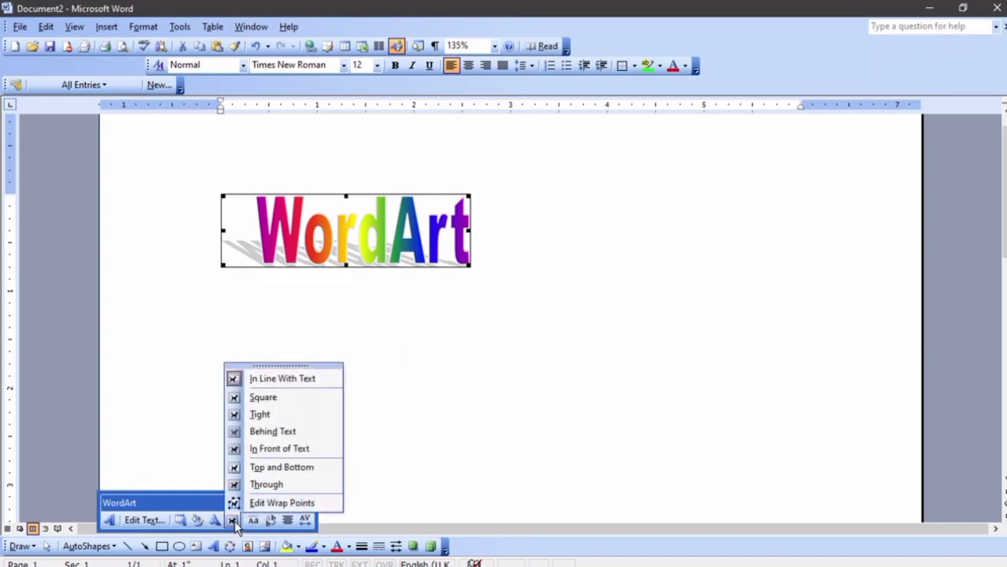
click(293, 447)
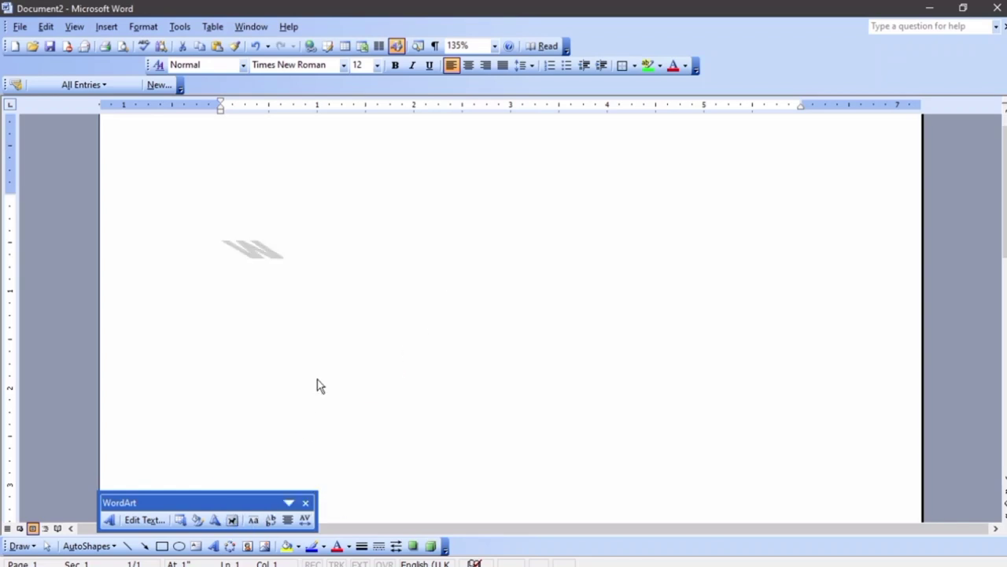
drag(434, 262, 609, 267)
drag(456, 244, 535, 332)
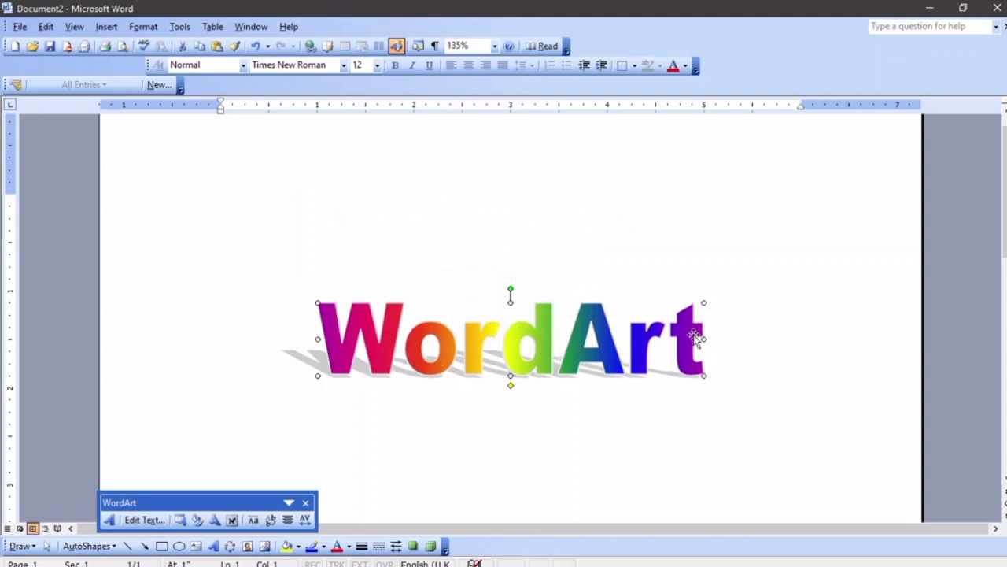
click(667, 268)
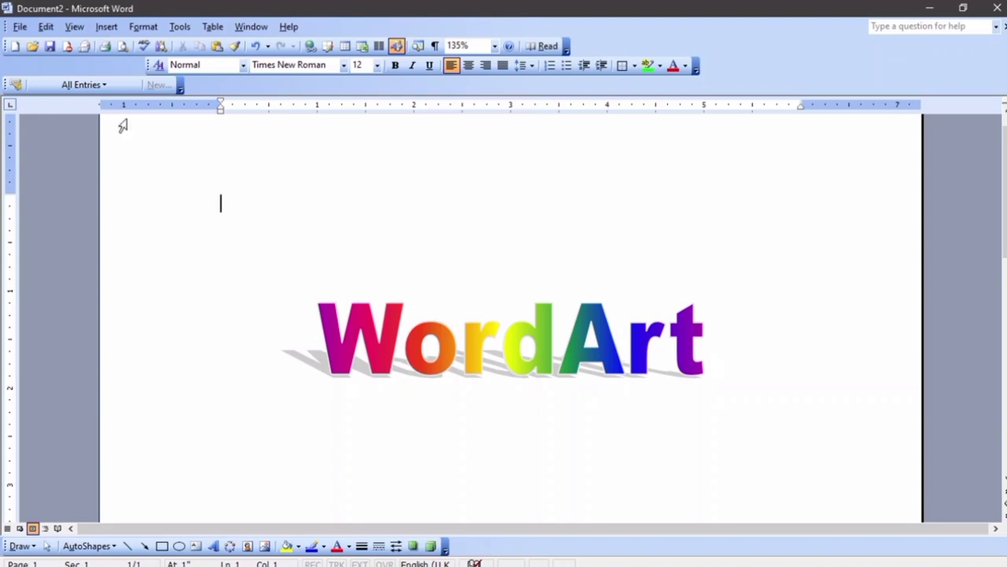
Begin a second WordArt with the default first gallery style
click(11, 27)
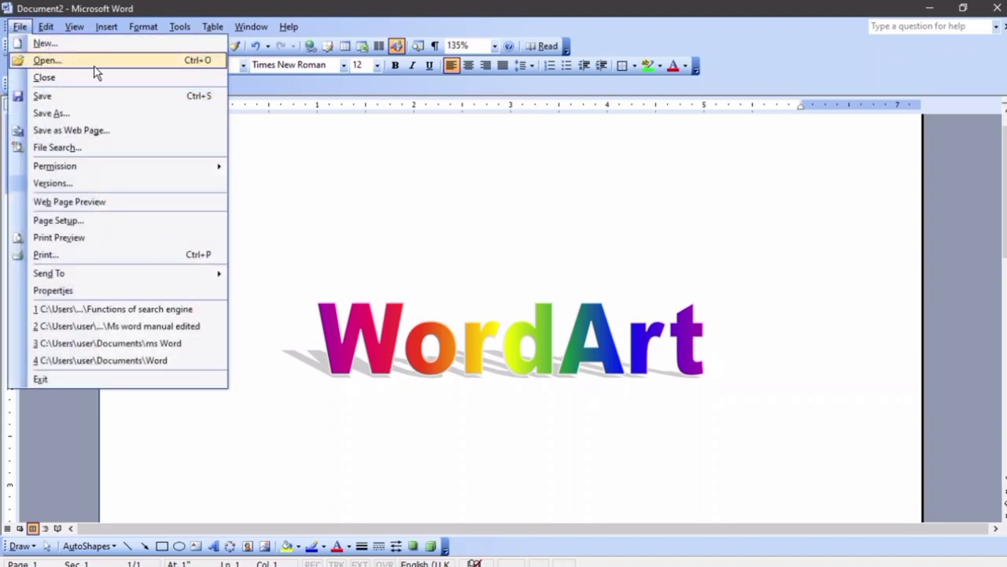
click(324, 170)
click(107, 27)
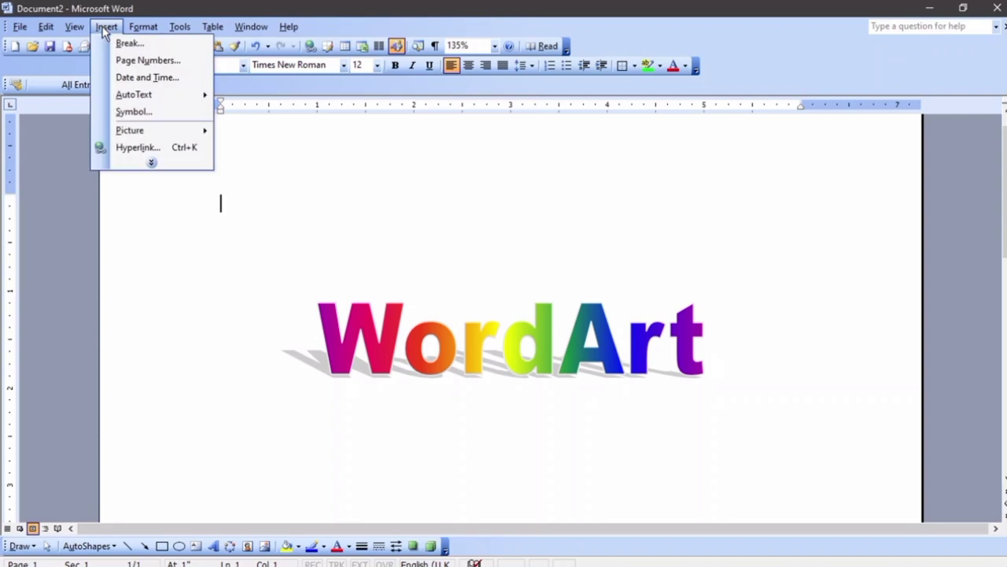
mouse_move(153, 135)
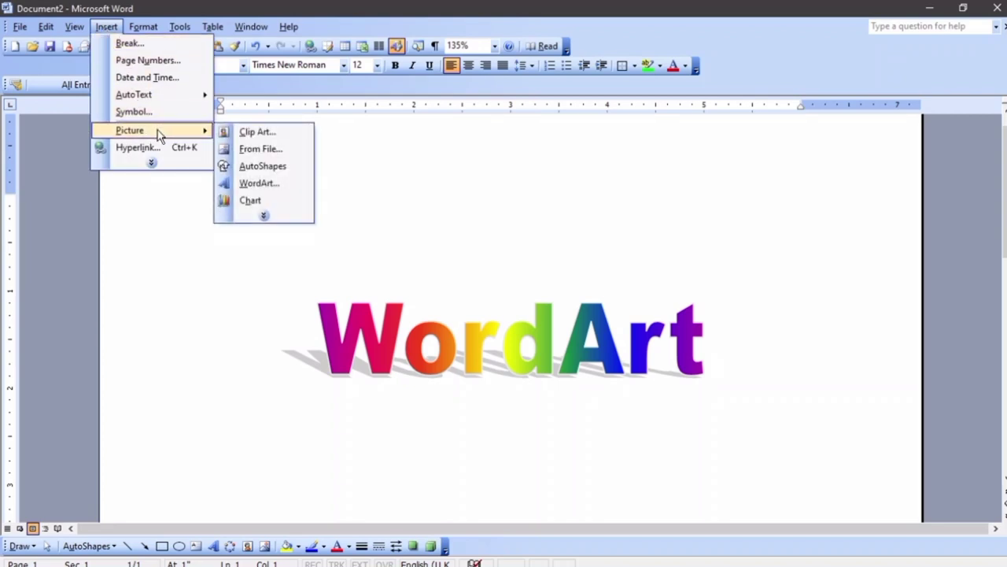
click(240, 182)
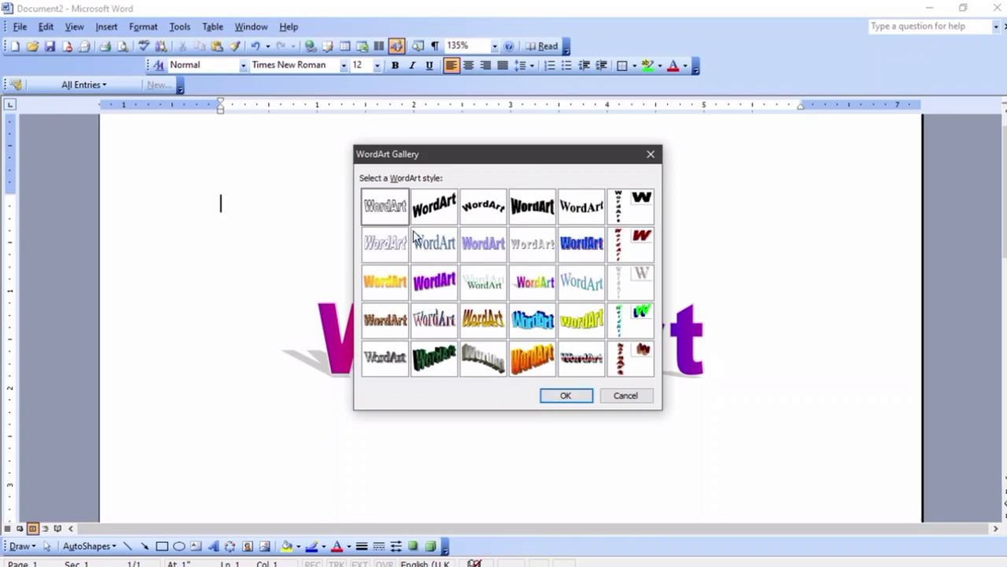
click(577, 400)
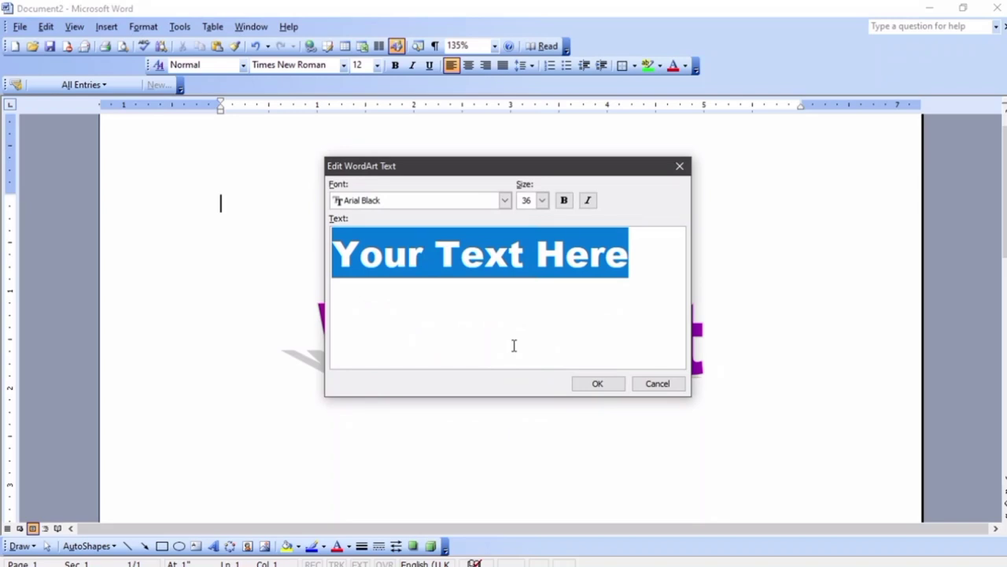
Type 'Format' as the WordArt text and set its font to Comic Sans MS
text(F)
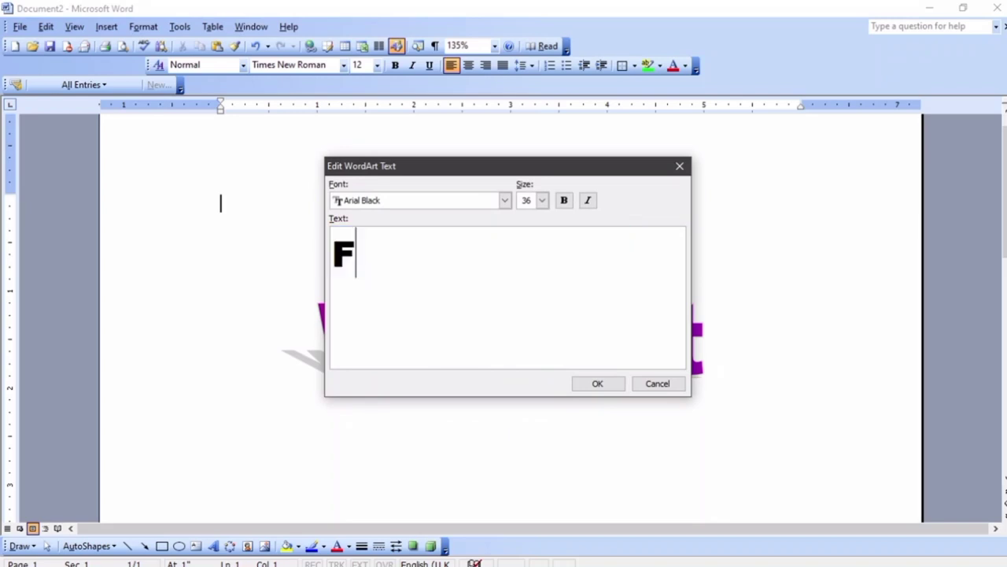
text(ormar)
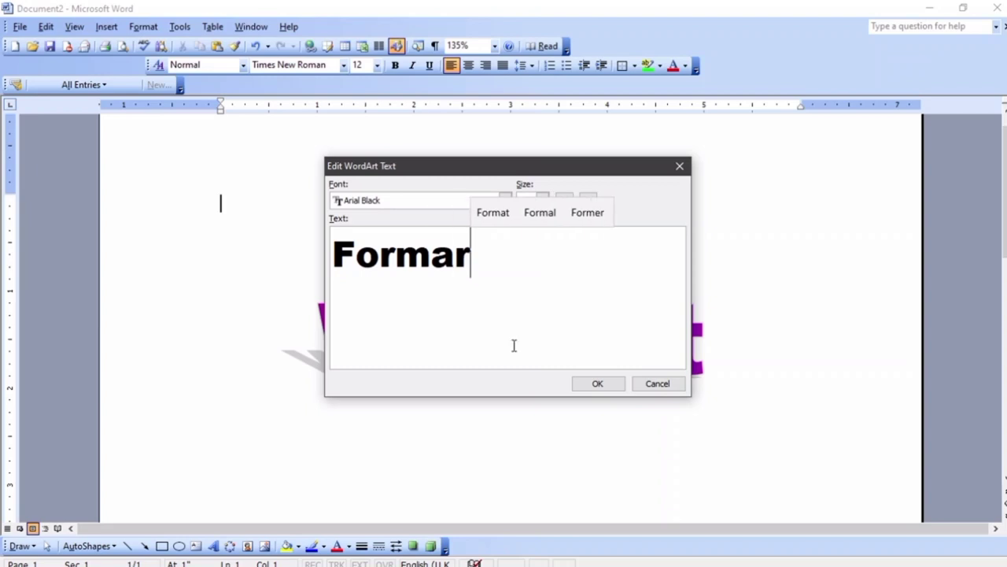
text(t)
key(BackSpace)
key(BackSpace)
text(t)
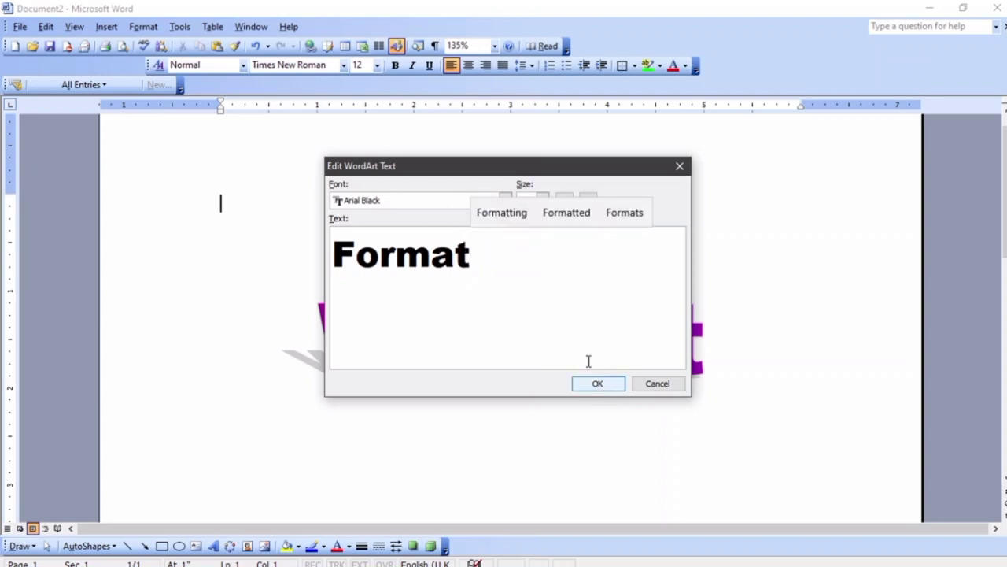
click(504, 200)
scroll(433, 257, down, 12)
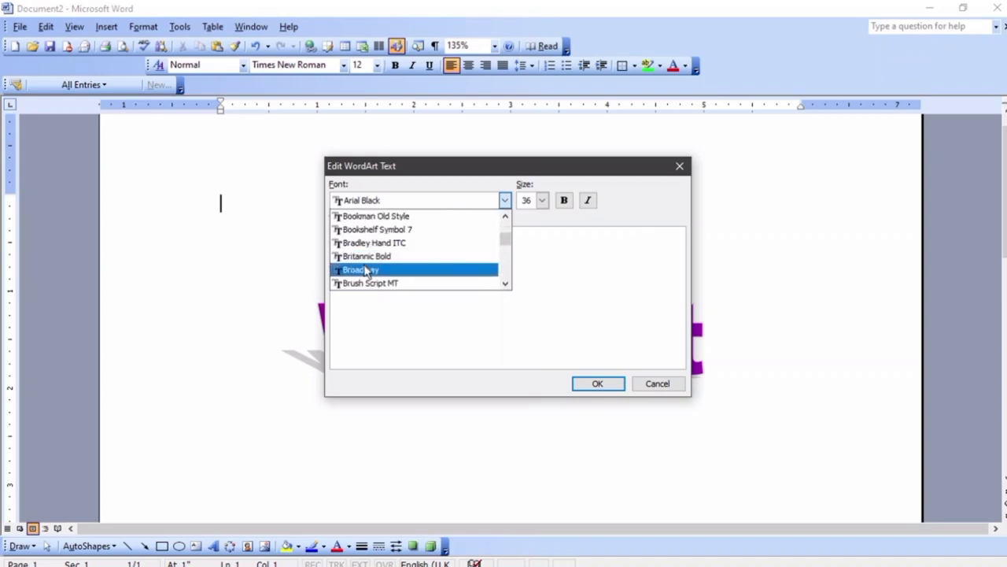
scroll(367, 272, down, 6)
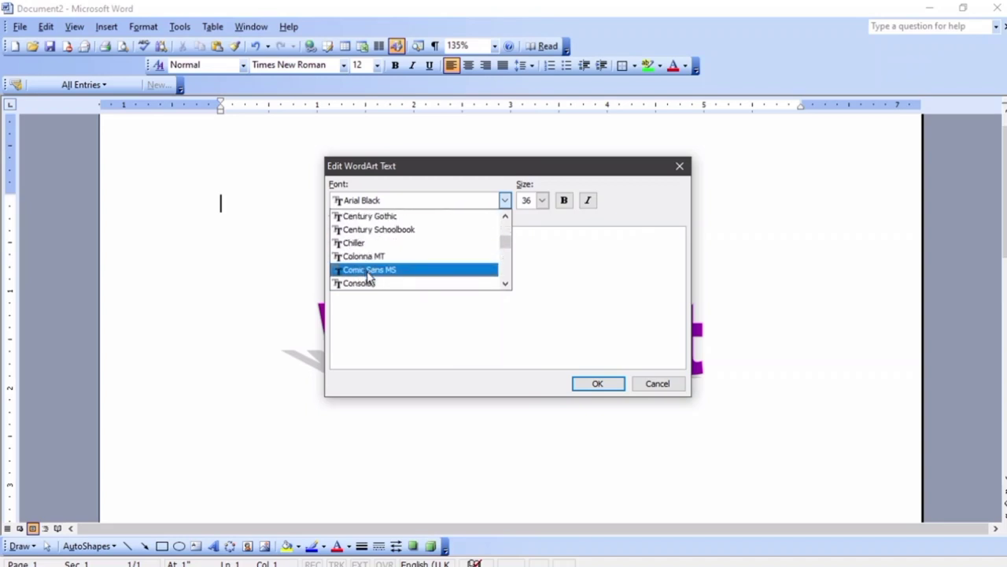
click(367, 270)
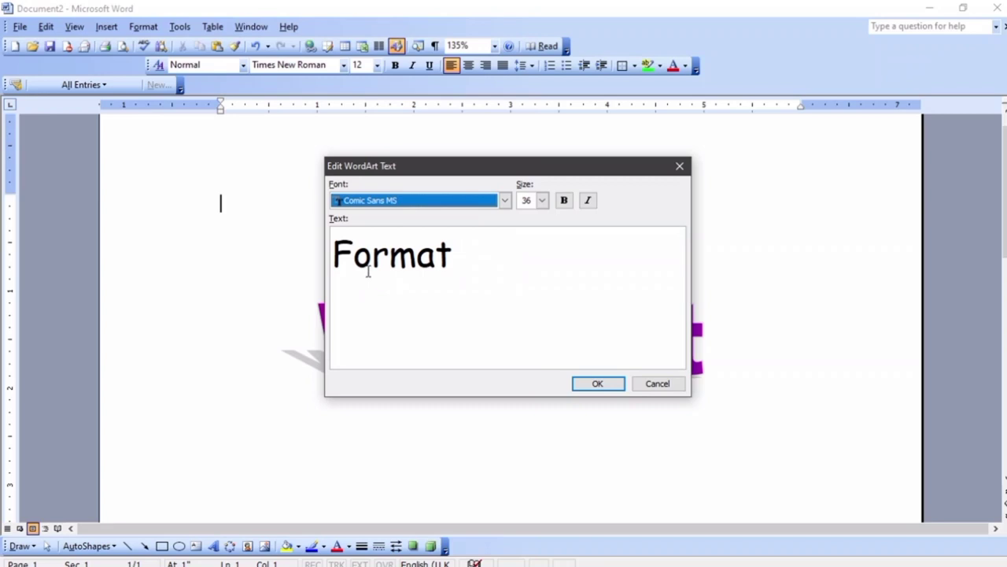
Make the text size 32 and bold with italic off, then place and select the WordArt
click(542, 201)
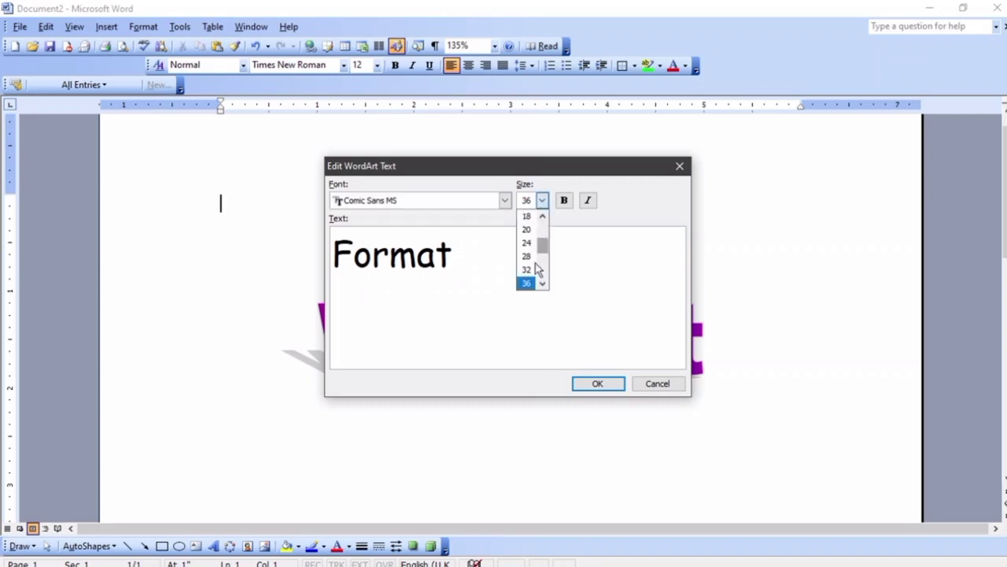
click(531, 269)
click(564, 201)
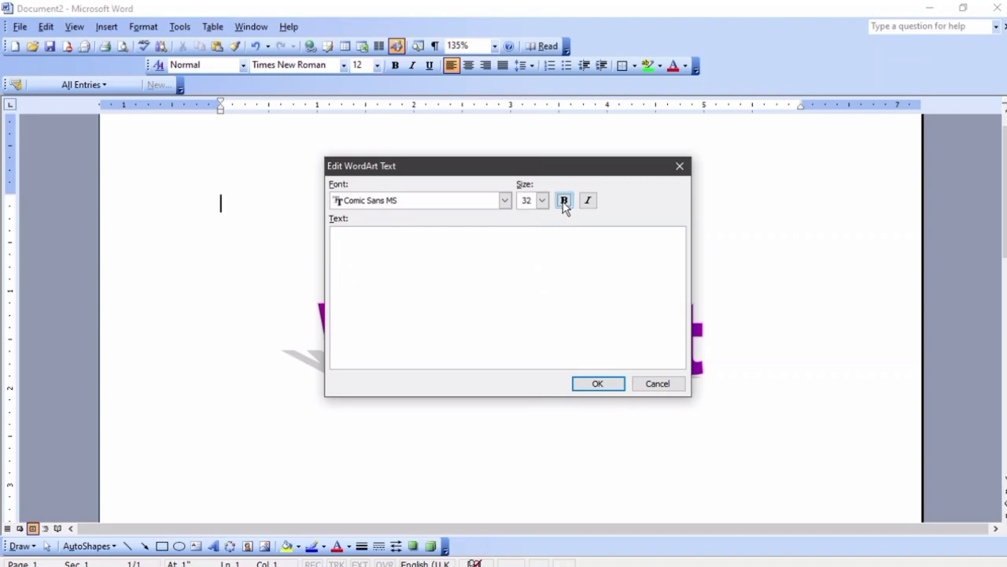
click(589, 201)
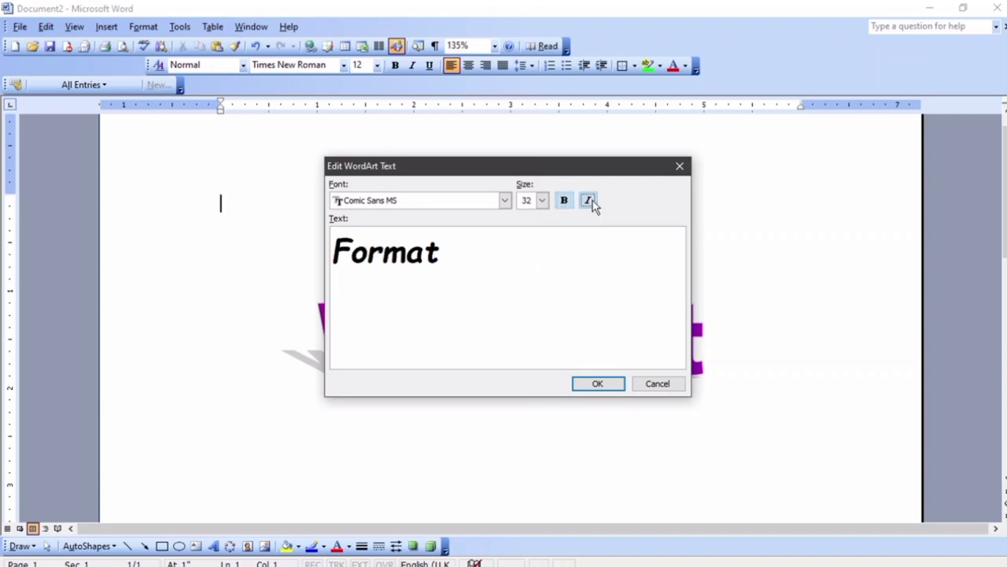
click(589, 202)
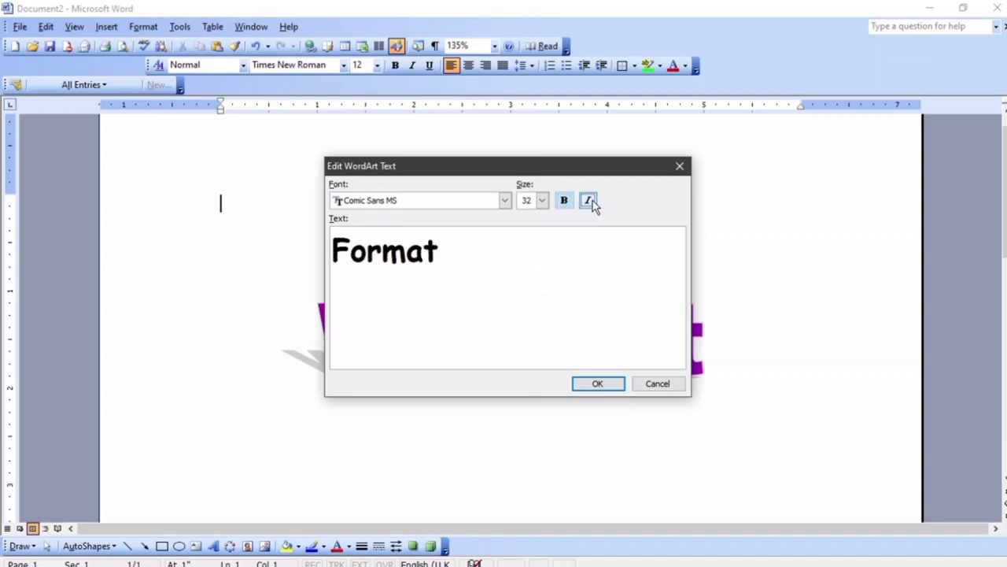
click(600, 383)
click(335, 248)
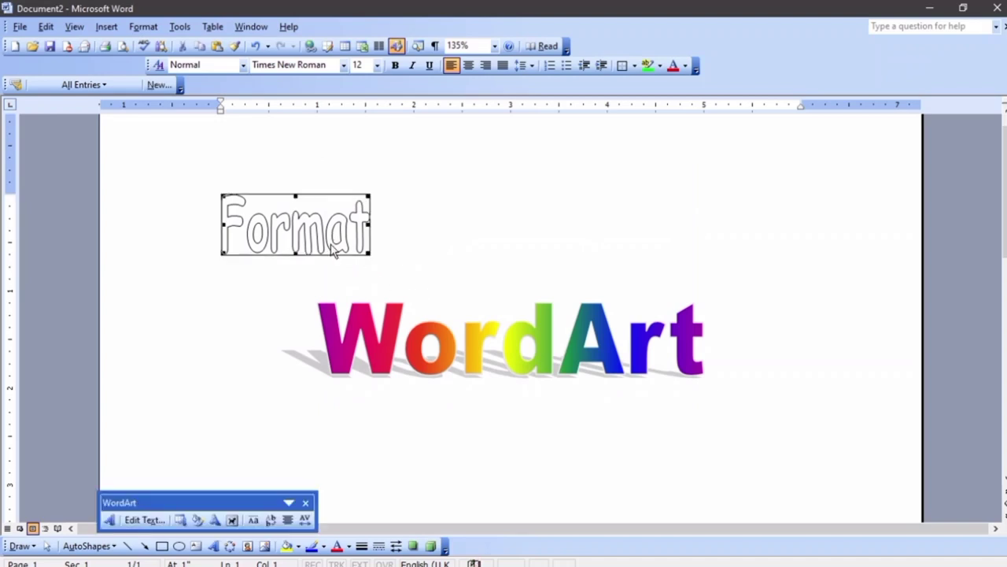
Set the Format WordArt to In Front of Text, move it above the rainbow WordArt, and open Format WordArt
click(232, 520)
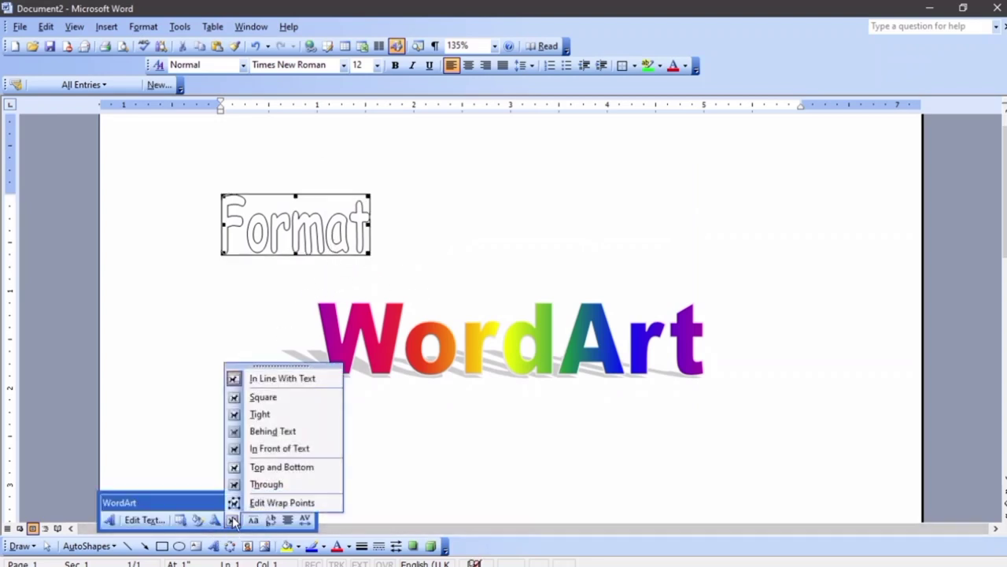
click(262, 456)
drag(271, 230, 426, 217)
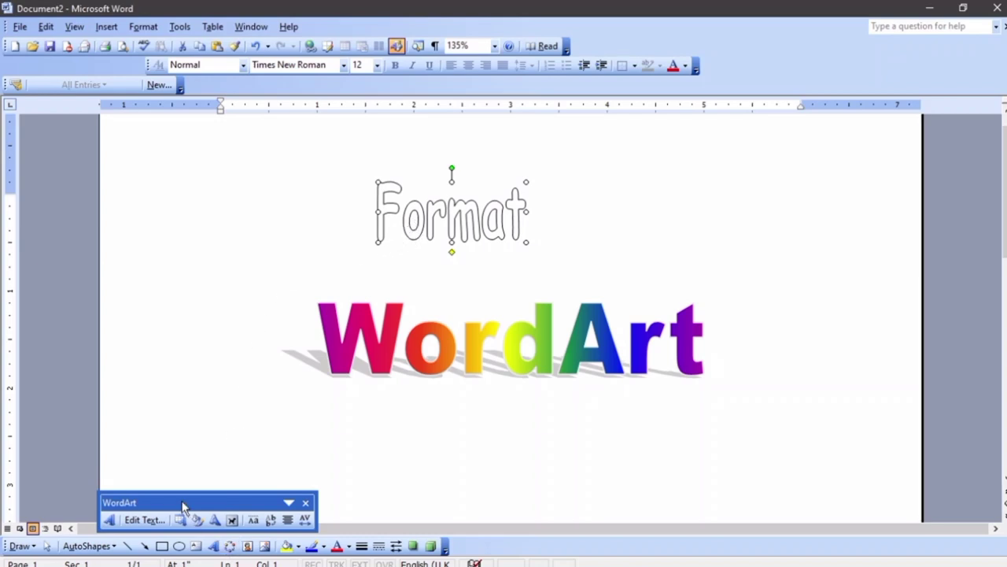
drag(182, 505, 166, 470)
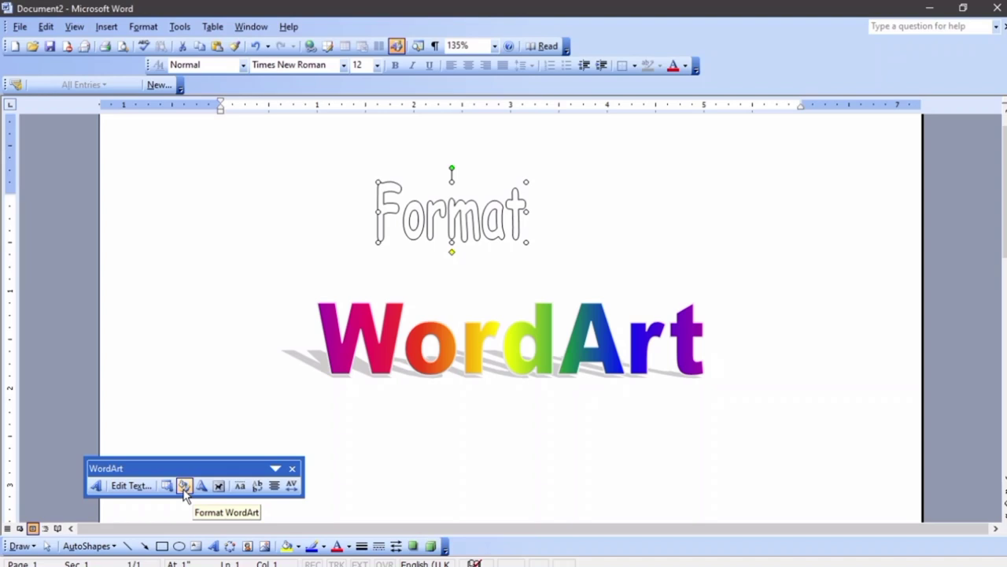
click(184, 486)
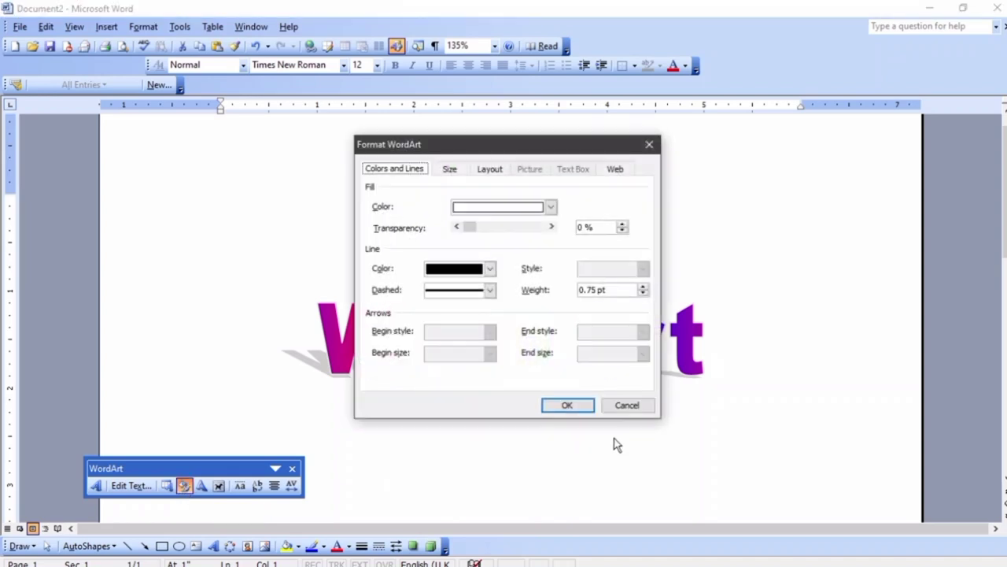
Close the Format WordArt dialog unchanged and reselect the Format WordArt
click(627, 405)
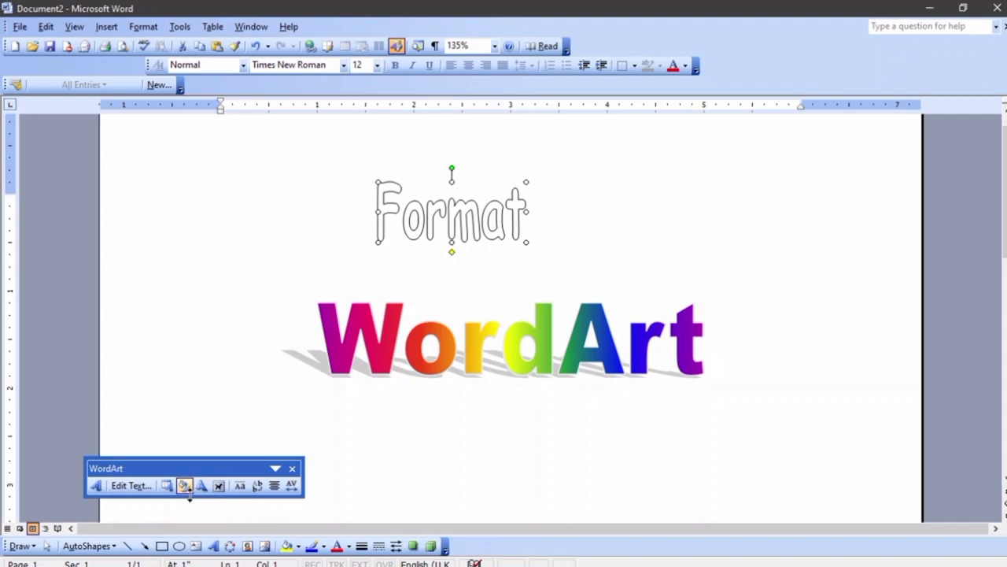
click(143, 26)
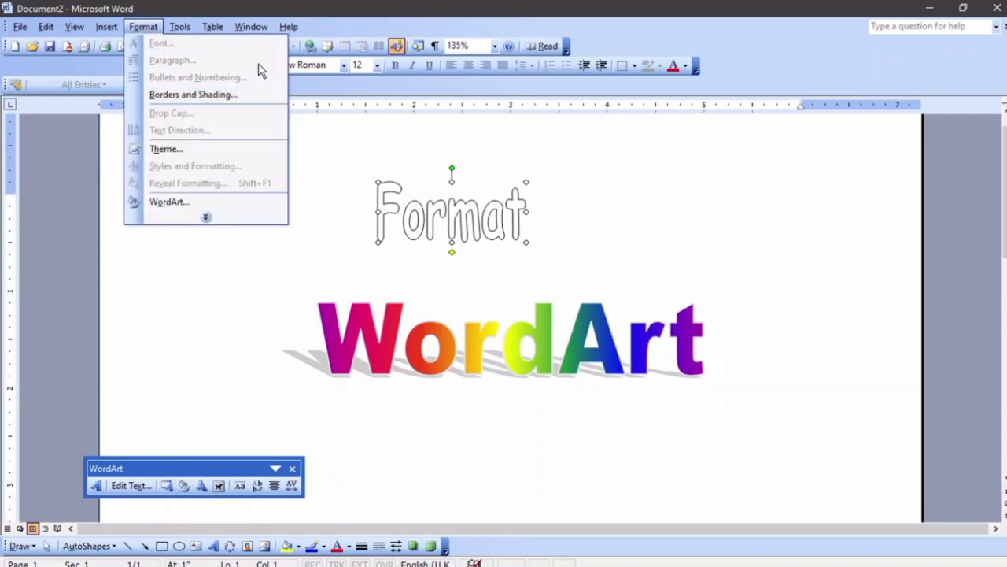
click(406, 225)
click(623, 213)
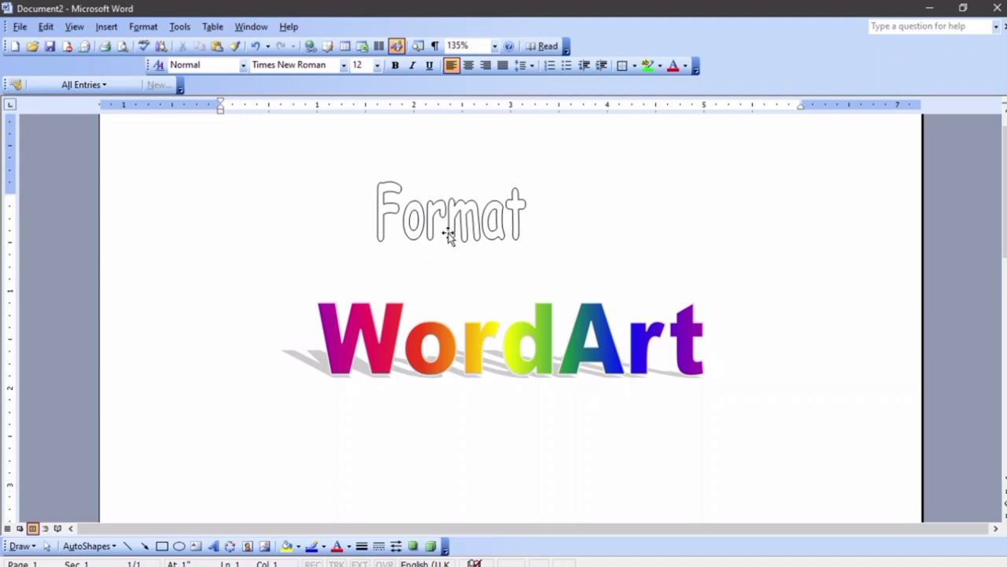
click(450, 219)
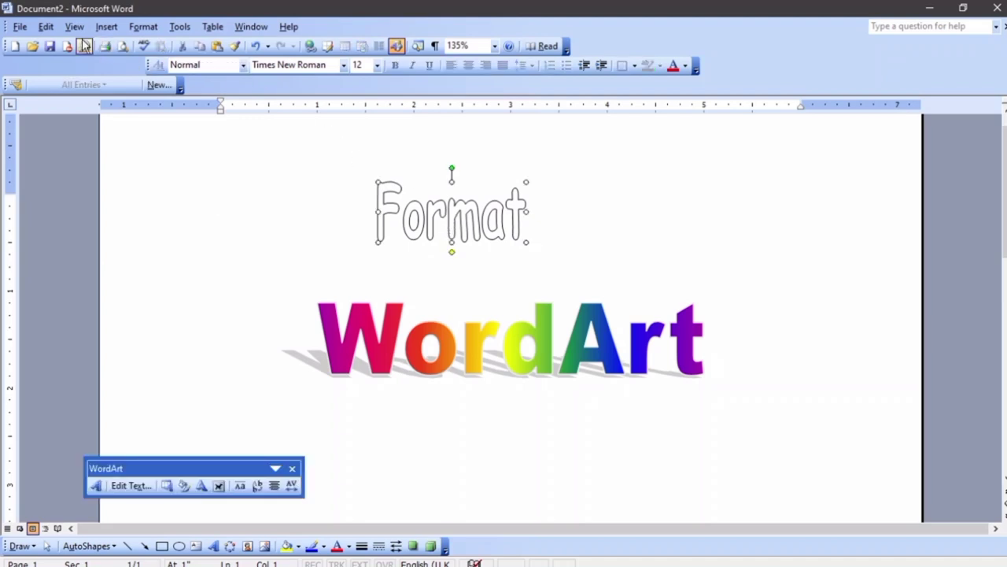
Give the Format WordArt a violet fill and magenta letter outline
click(144, 28)
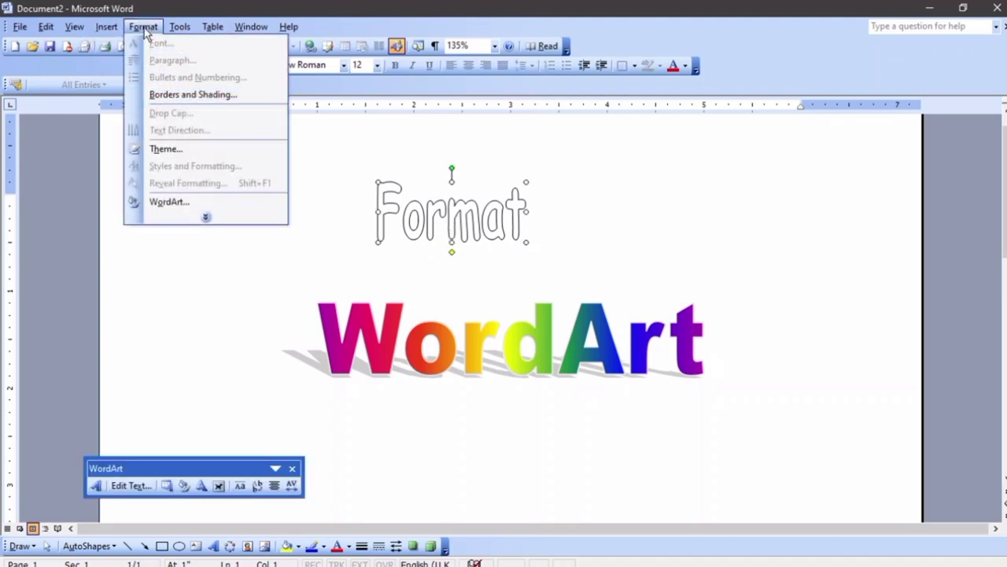
click(181, 99)
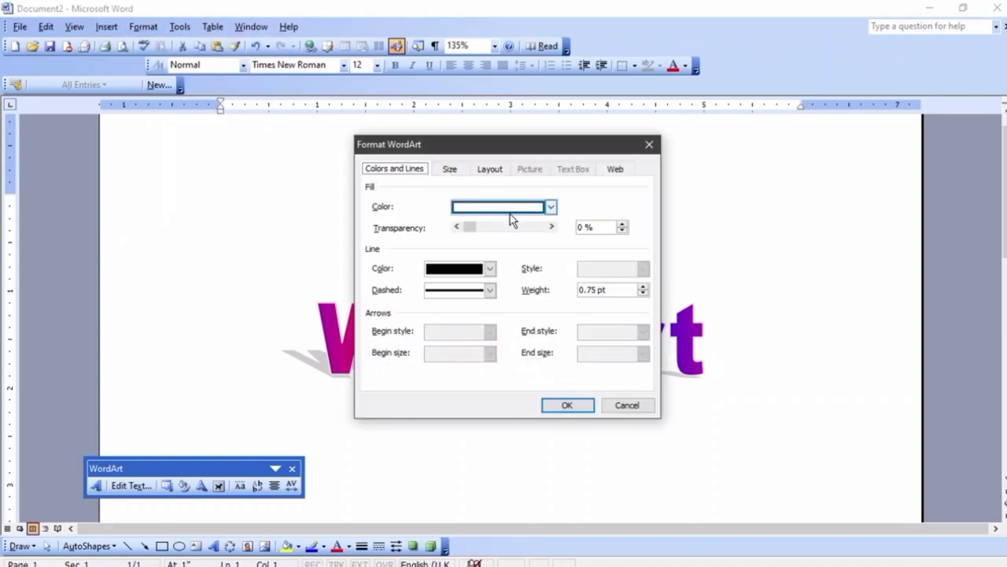
click(511, 209)
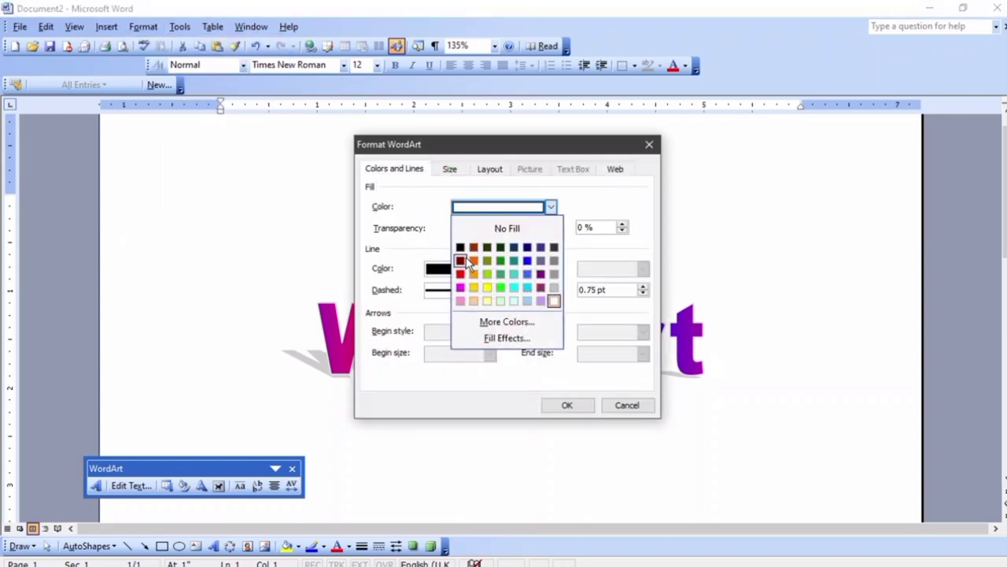
click(541, 276)
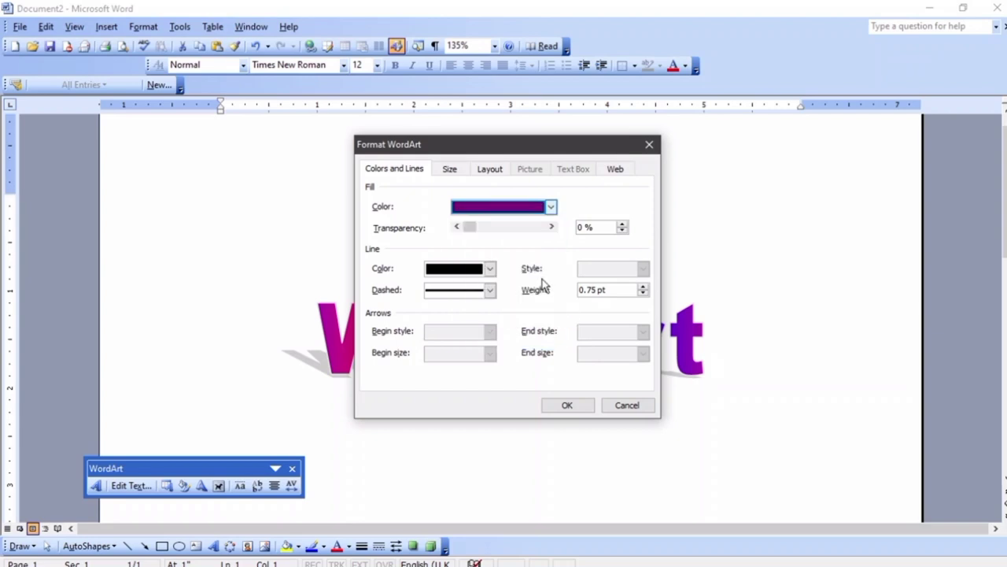
click(489, 272)
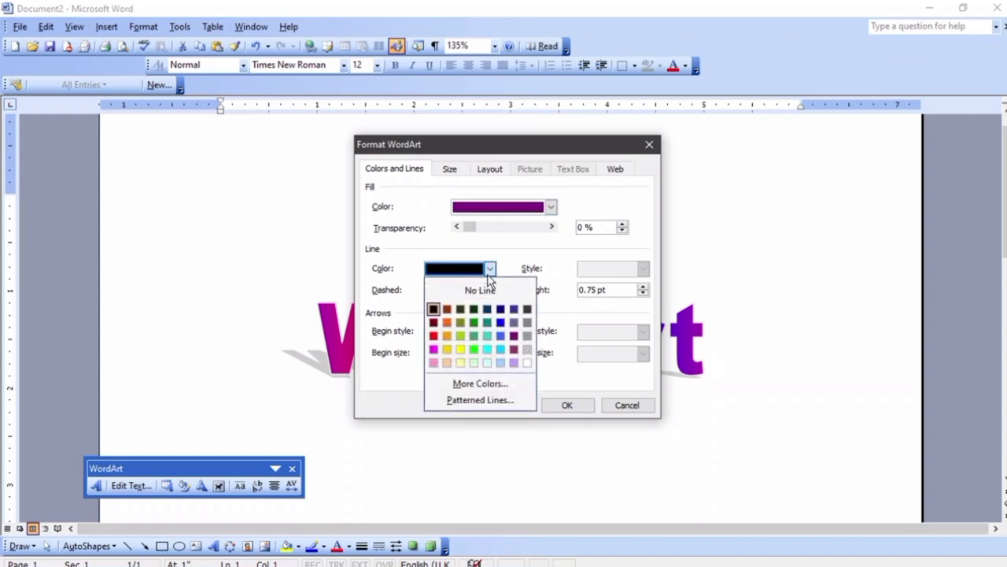
click(432, 350)
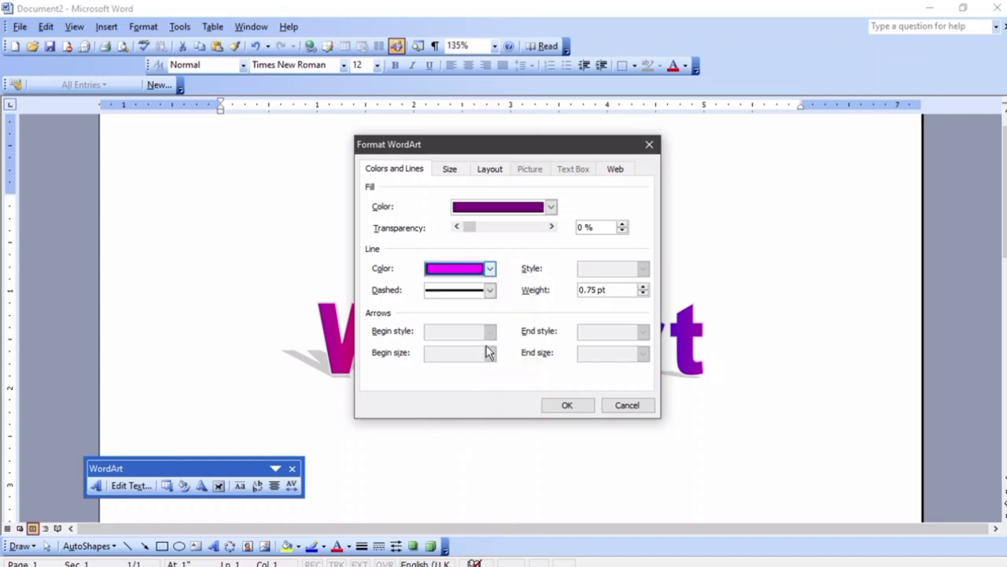
click(569, 405)
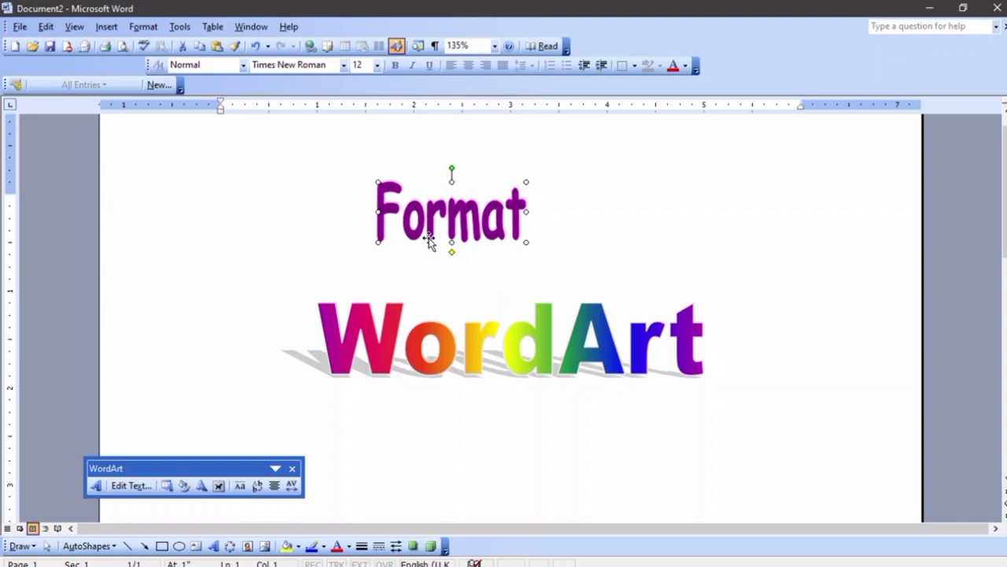
key(ctrl+z)
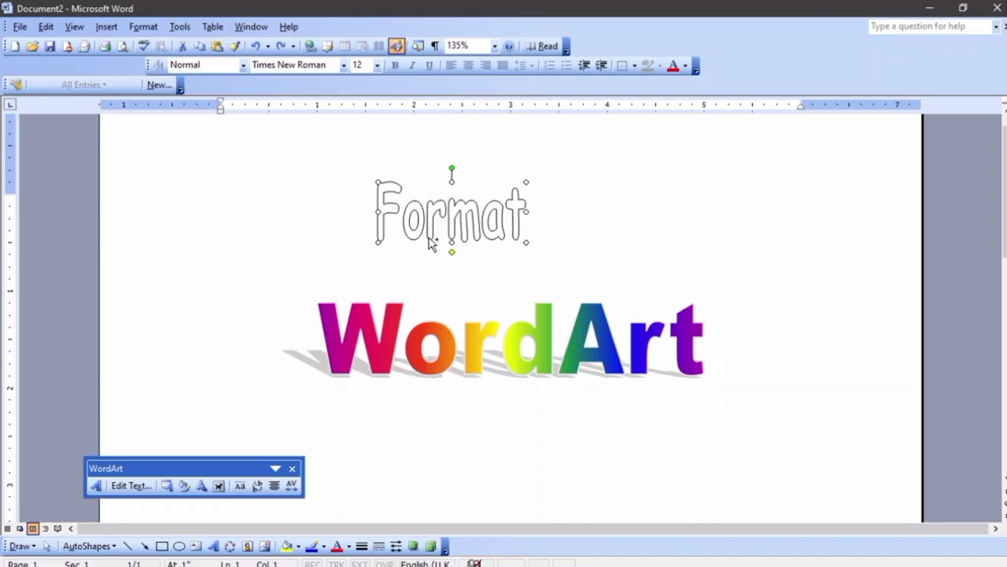
key(ctrl+y)
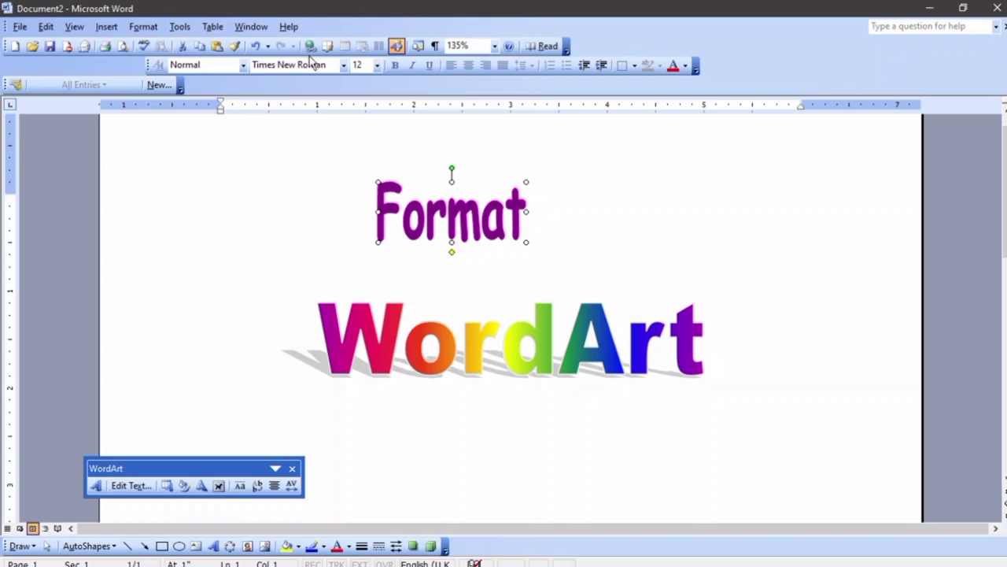
Fill the Format WordArt with a two-colour orange-to-blue gradient shaded Diagonal up
click(183, 485)
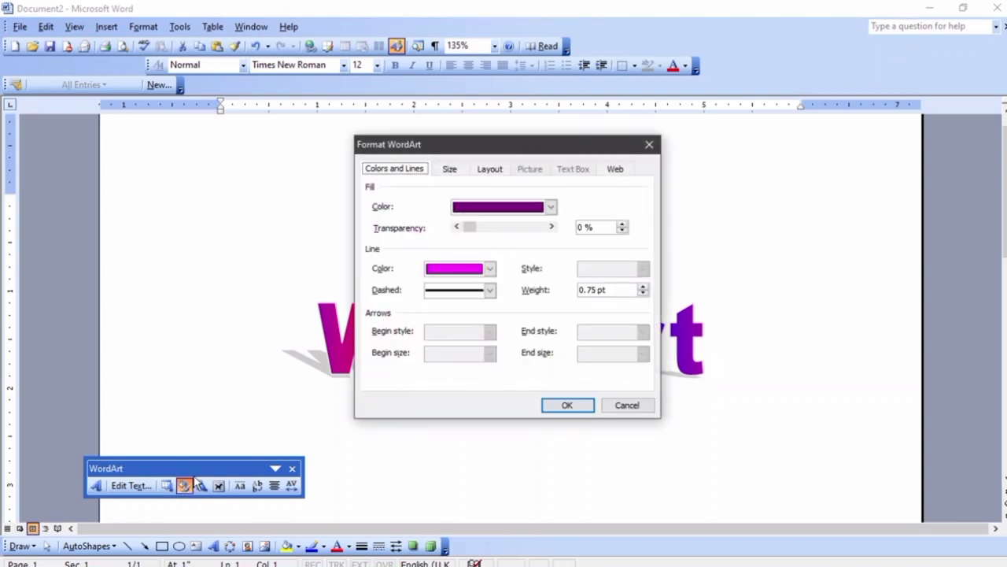
click(551, 206)
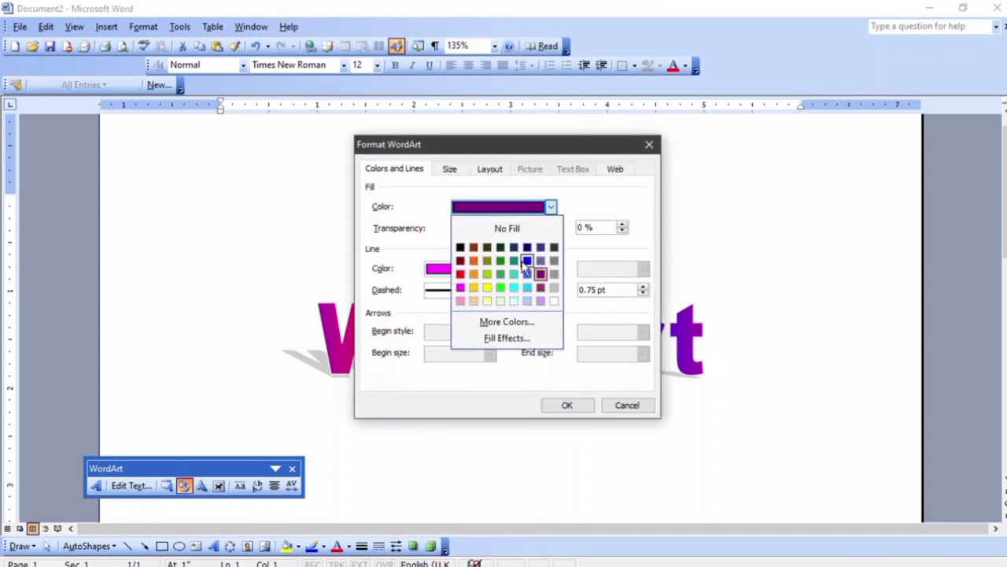
click(529, 338)
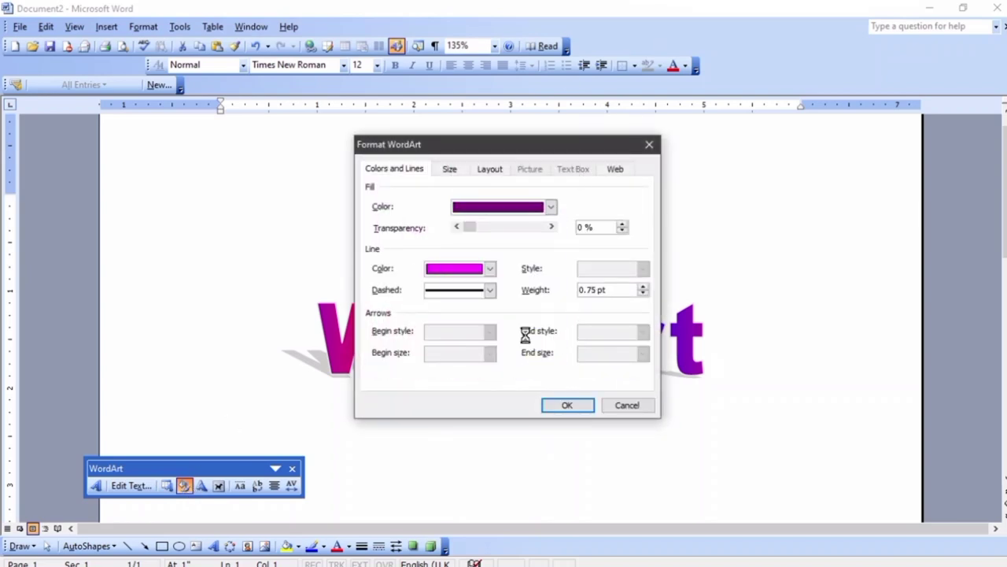
click(417, 198)
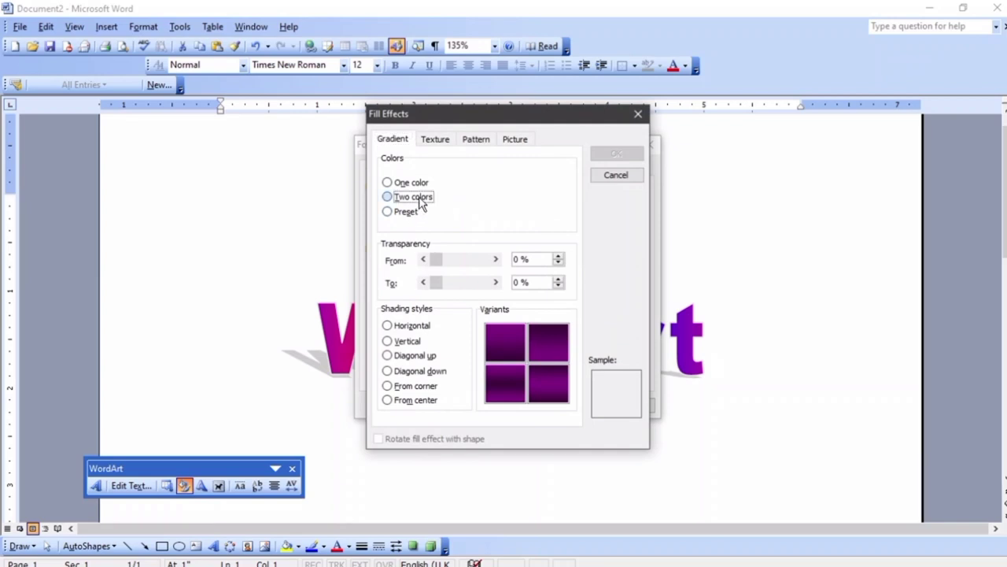
click(562, 186)
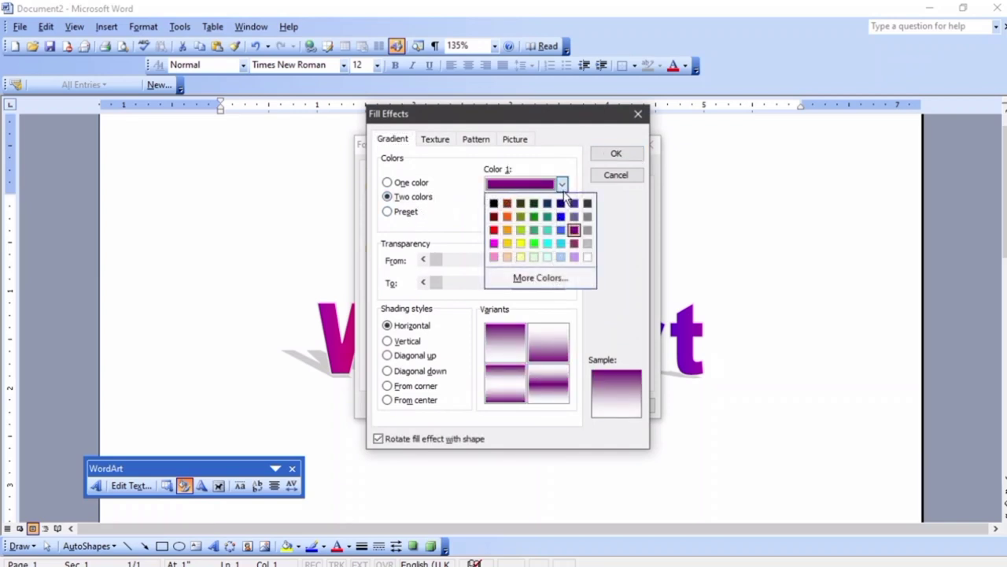
click(506, 217)
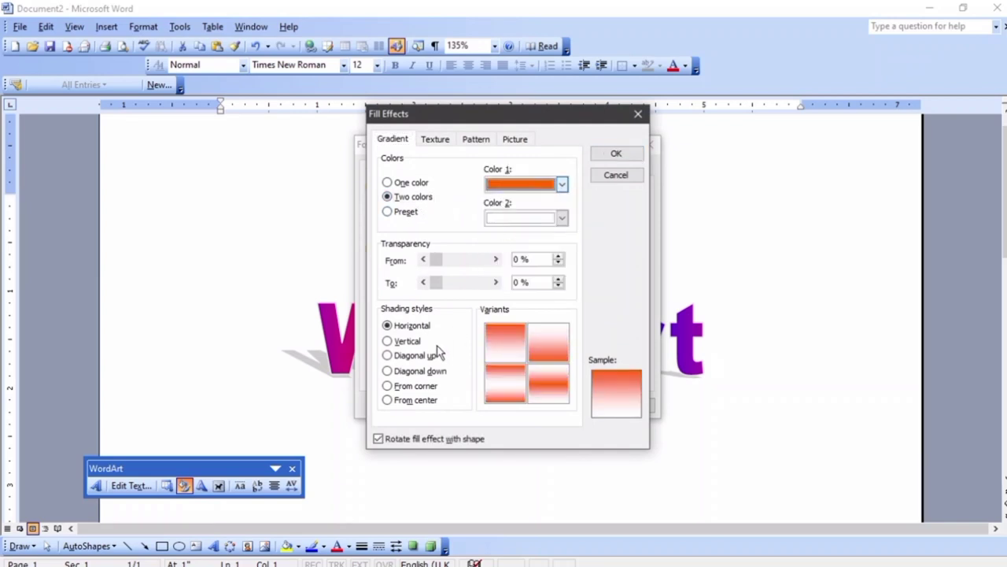
click(539, 222)
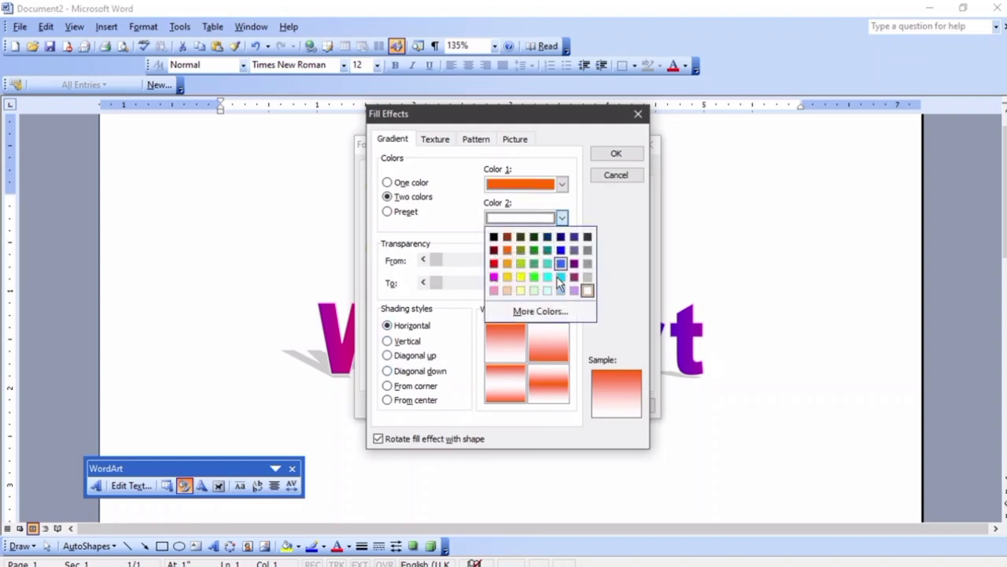
click(561, 251)
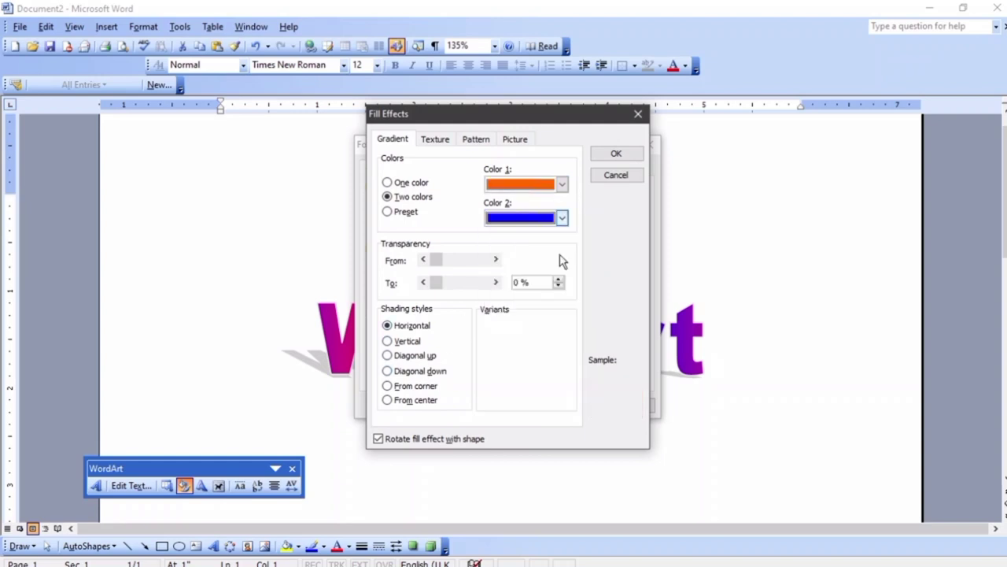
click(423, 355)
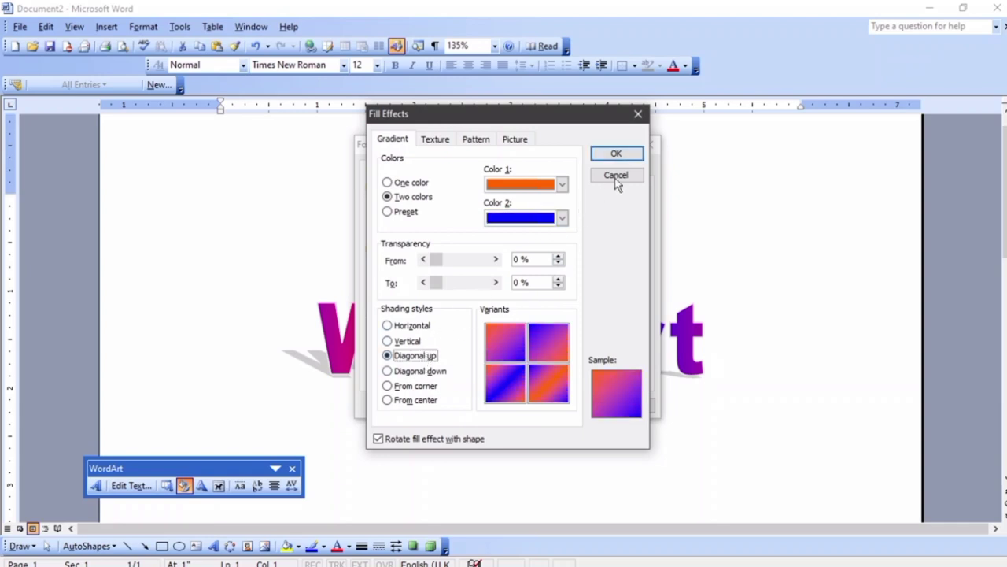
click(637, 154)
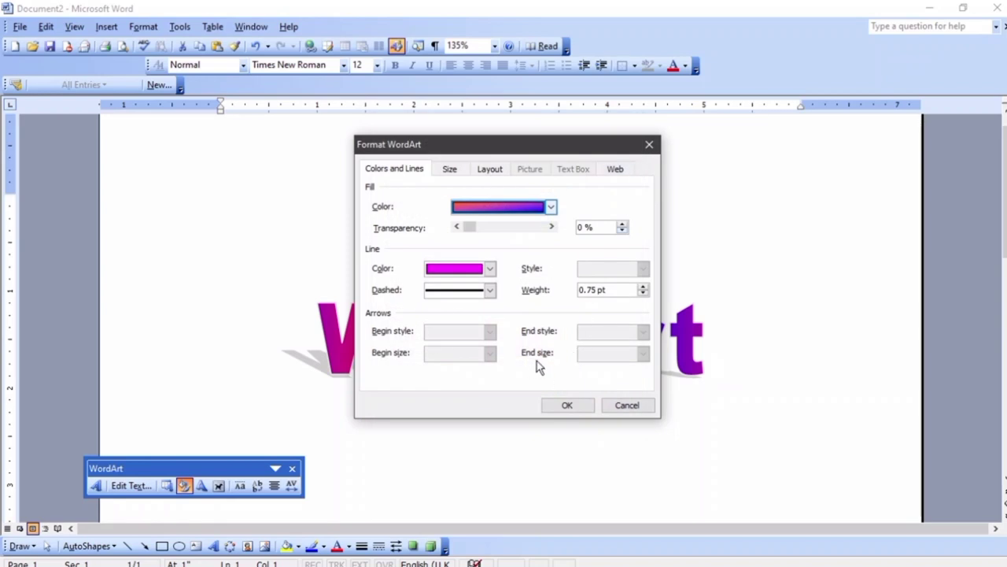
click(562, 405)
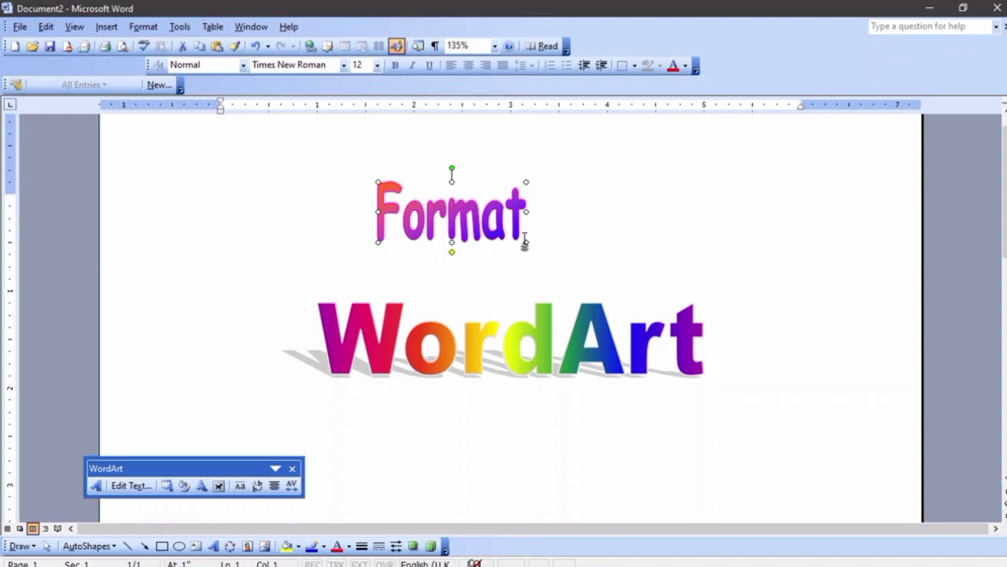
Enlarge the Format WordArt and delete the rainbow WordArt
drag(526, 241, 728, 267)
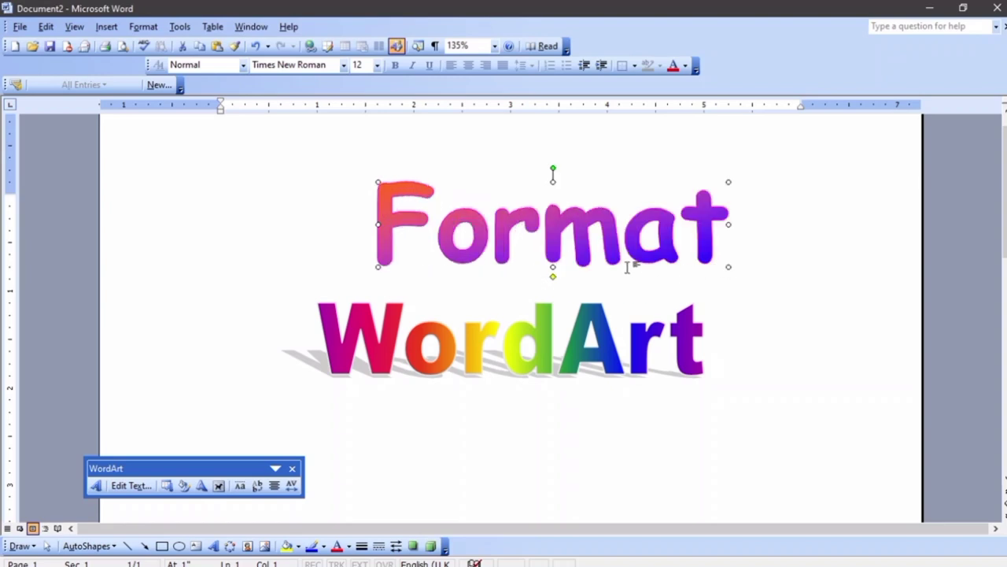
click(499, 337)
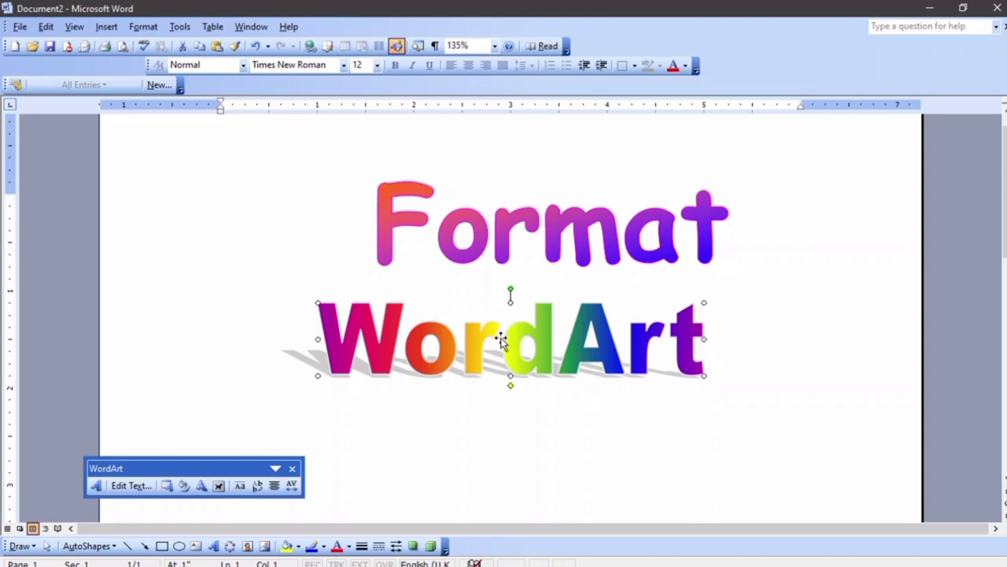
key(Delete)
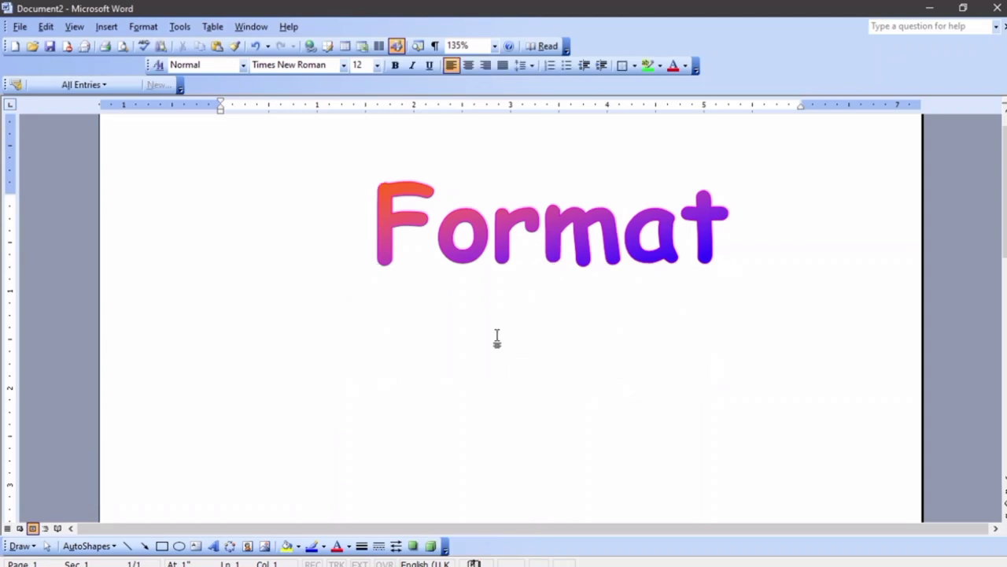
Move the Format WordArt left and down and apply the Curve Down shape
drag(406, 213, 309, 249)
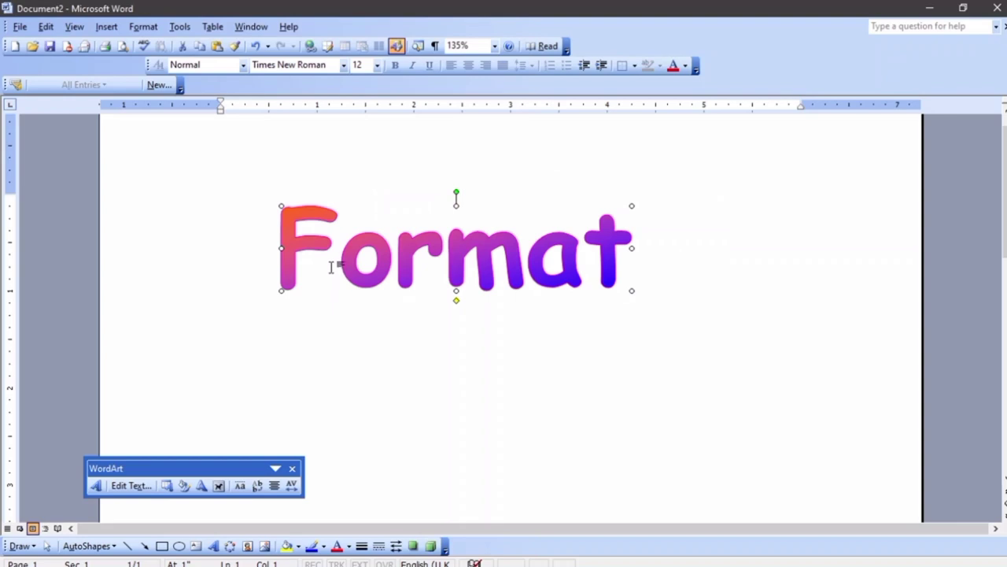
click(202, 486)
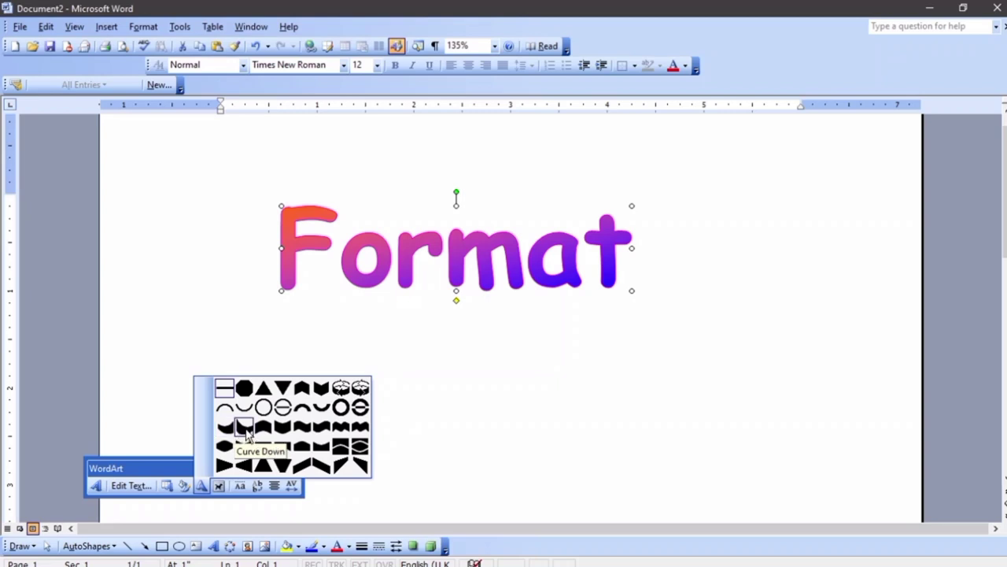
click(245, 427)
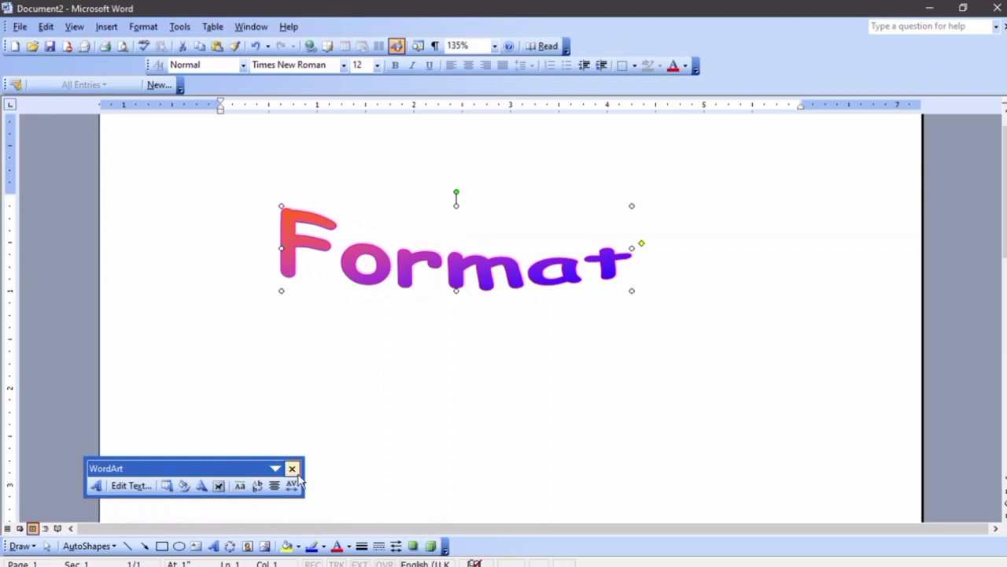
Select the Format WordArt, undo the last change, and apply Same Letter Heights
click(400, 394)
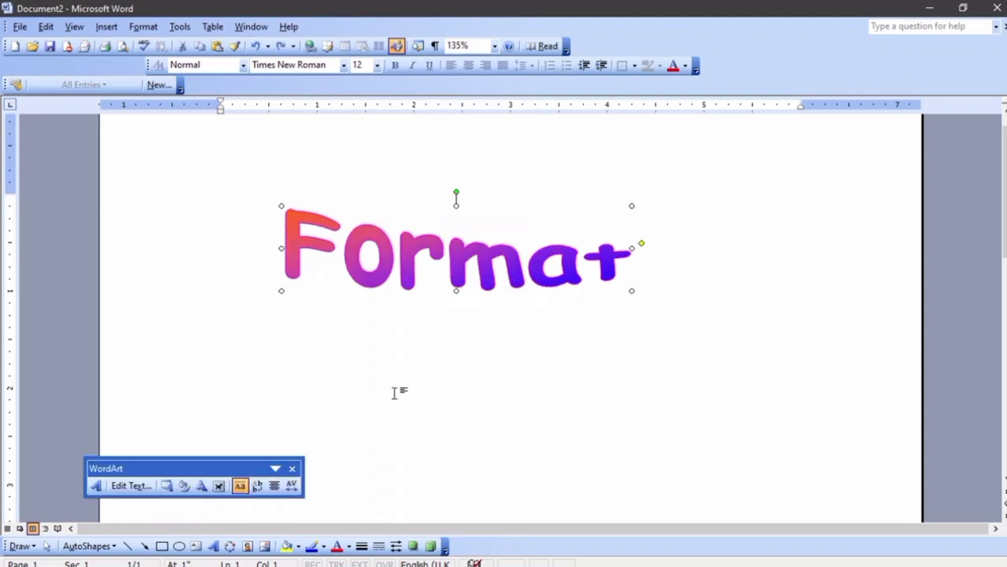
key(ctrl+z)
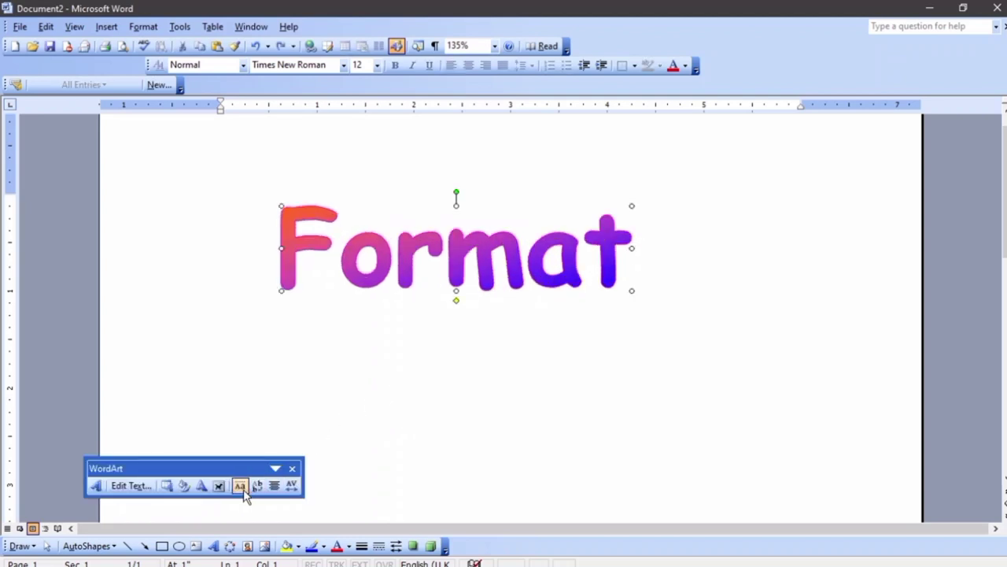
click(242, 491)
click(242, 493)
click(242, 492)
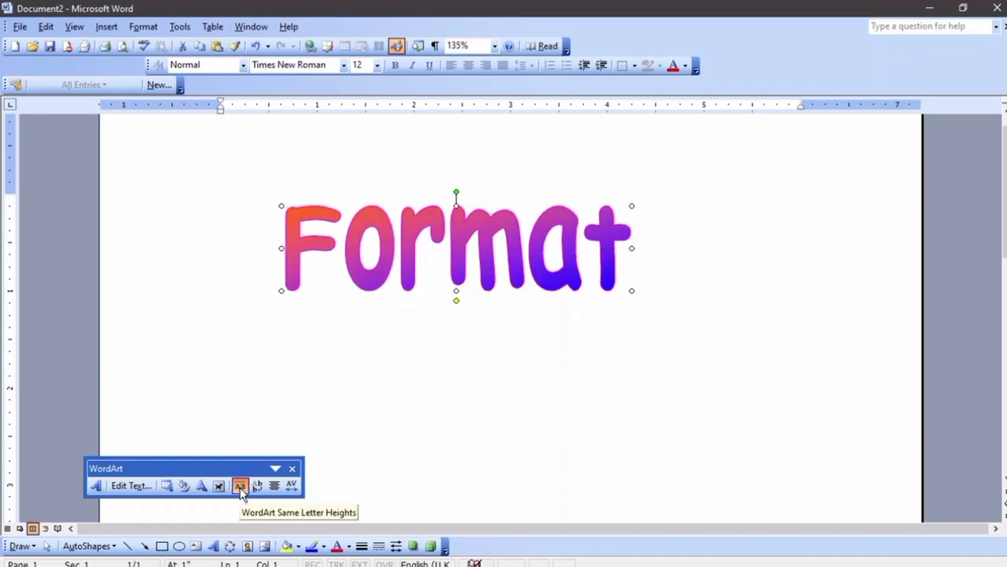
click(241, 492)
click(241, 492)
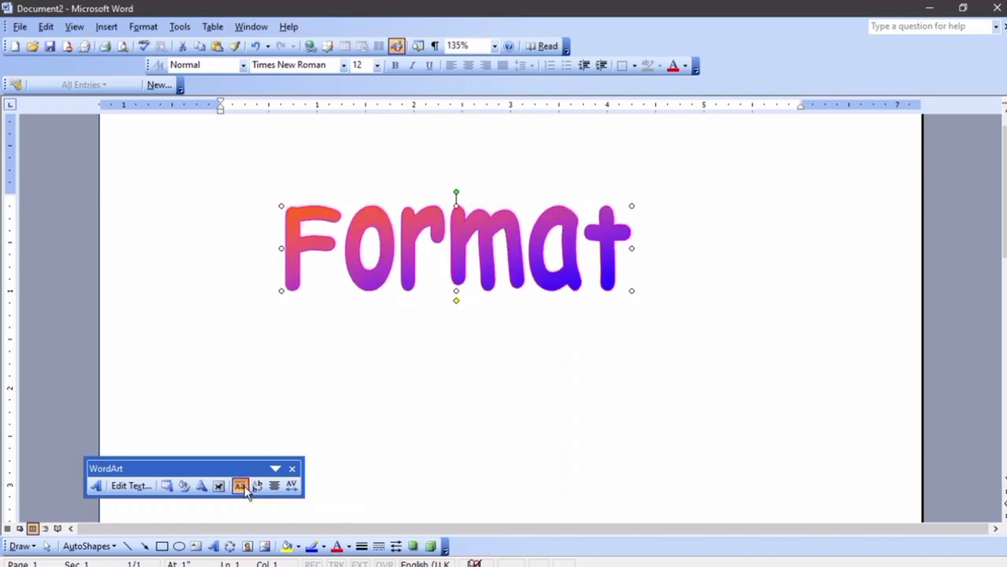
click(244, 490)
Try stacked vertical text on the WordArt, then restore it to horizontal
click(255, 487)
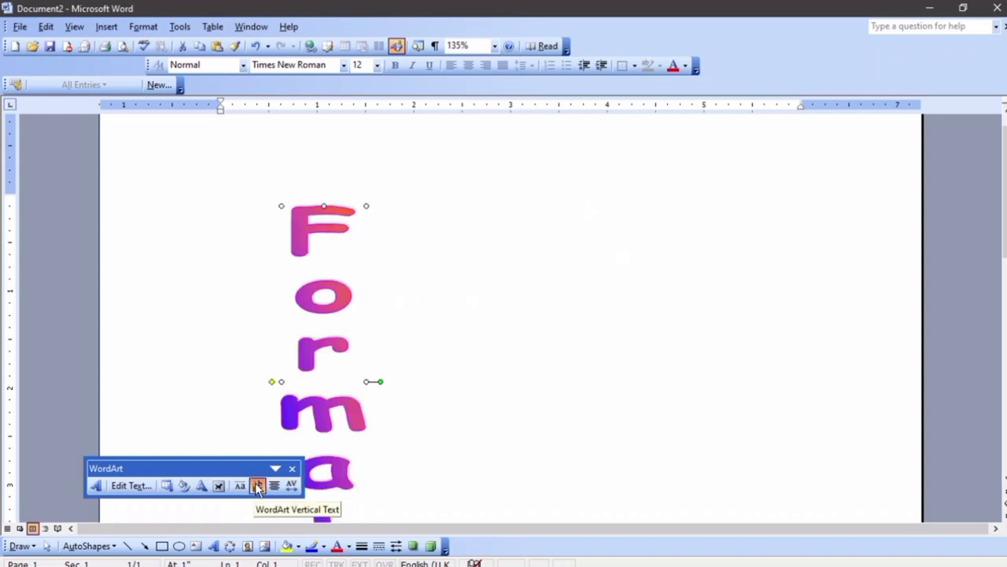
scroll(409, 344, down, 2)
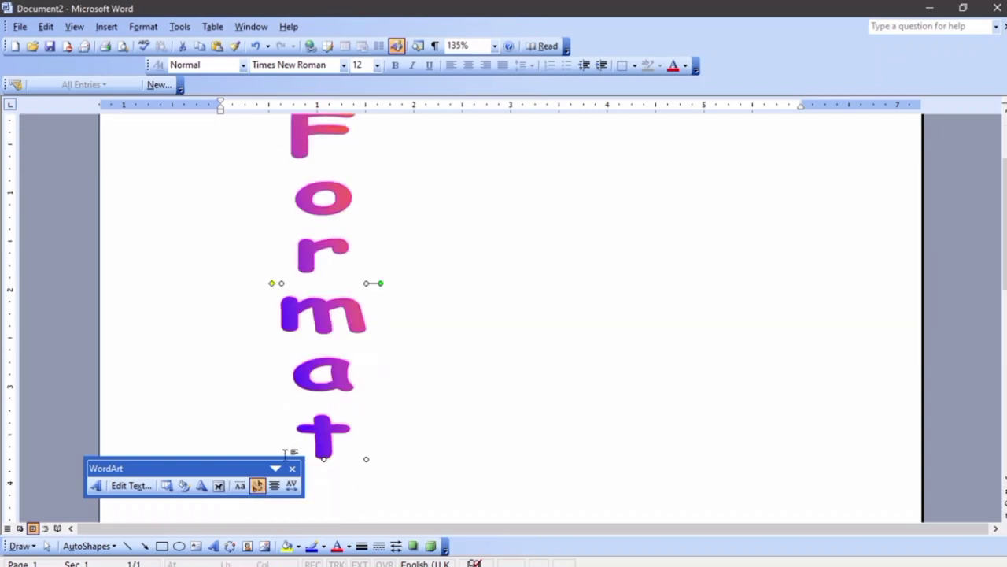
click(258, 486)
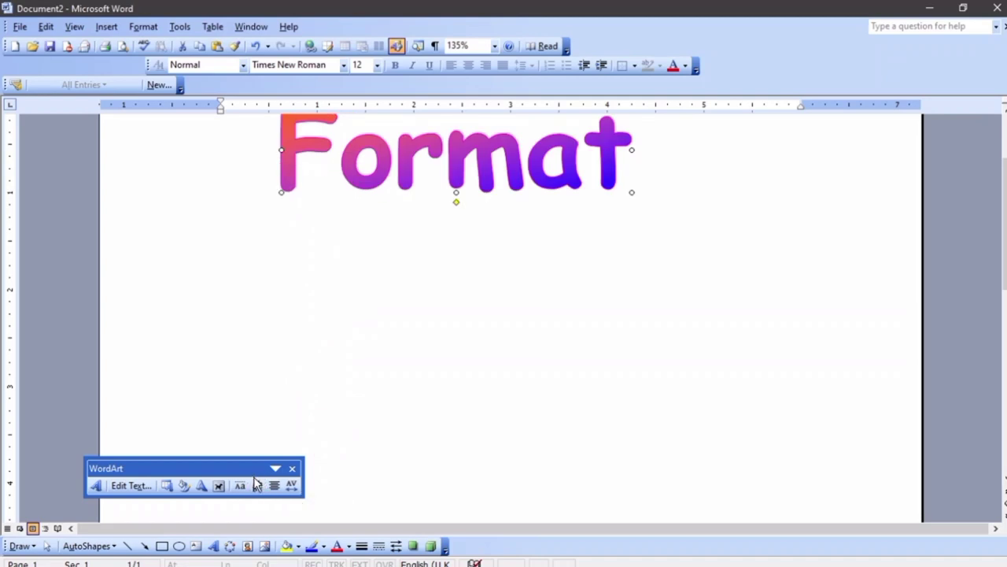
Apply the Curve Down WordArt shape to the Format text
click(201, 486)
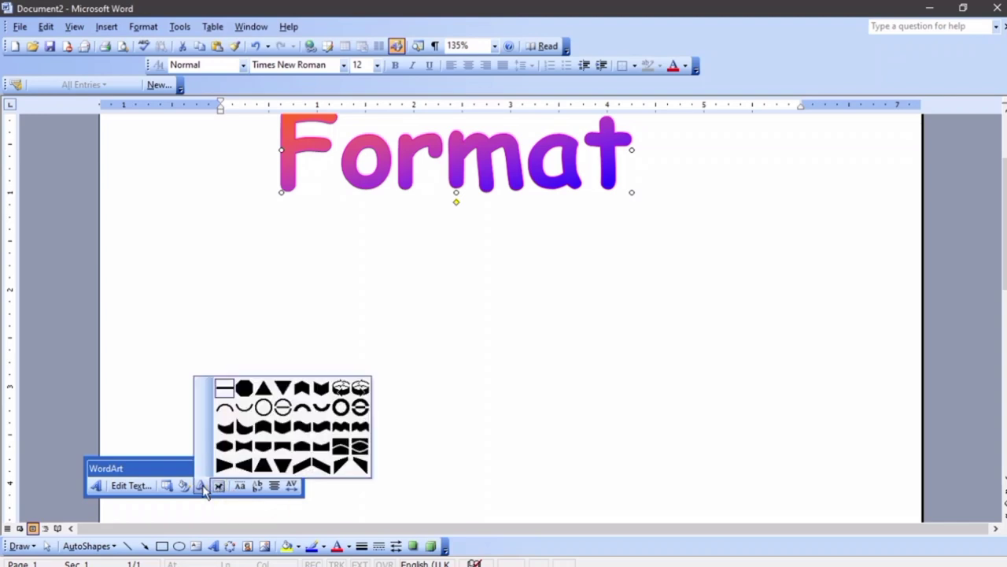
click(243, 428)
scroll(396, 338, up, 3)
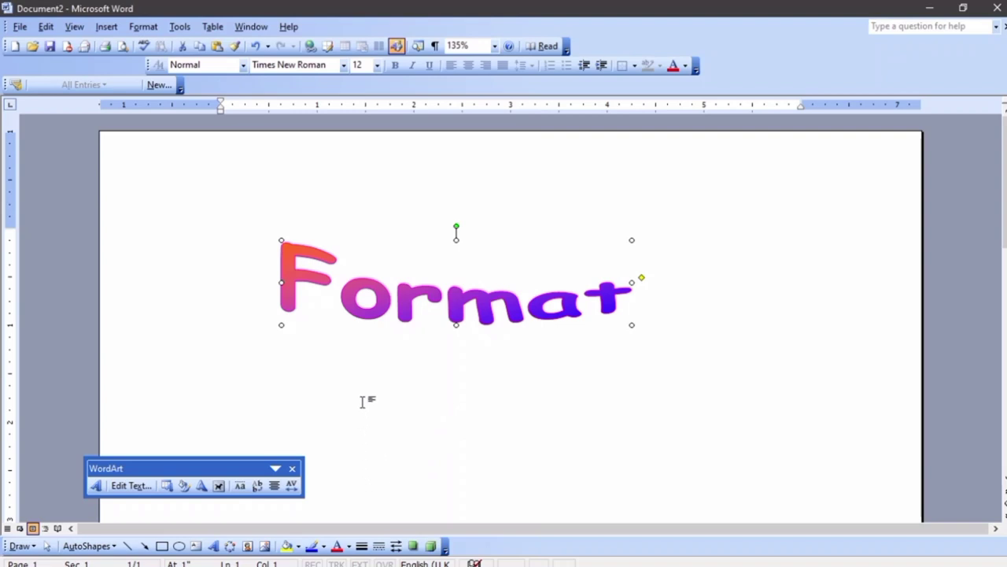
Try a grey drop shadow, then a perspective shadow, on the WordArt
click(411, 545)
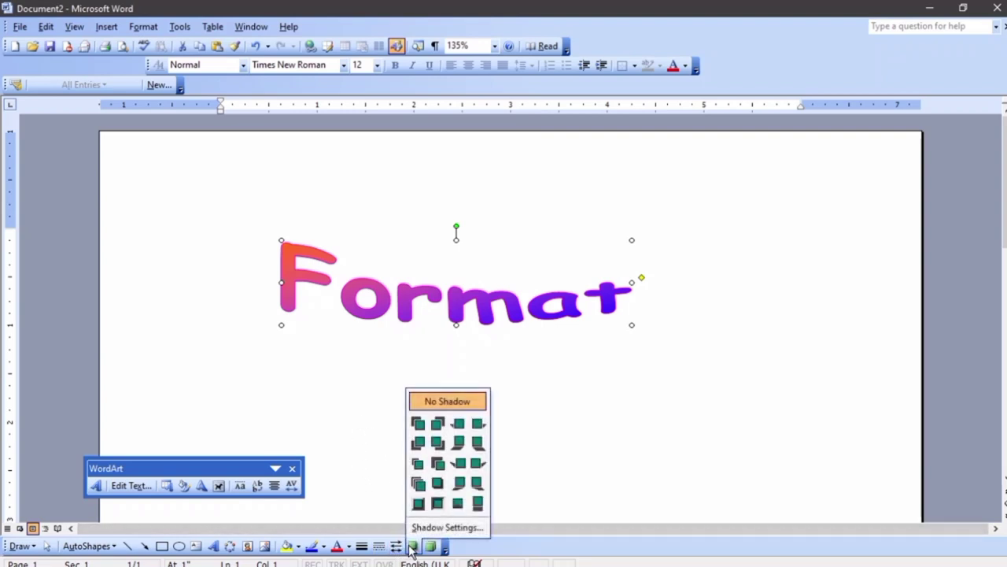
click(418, 424)
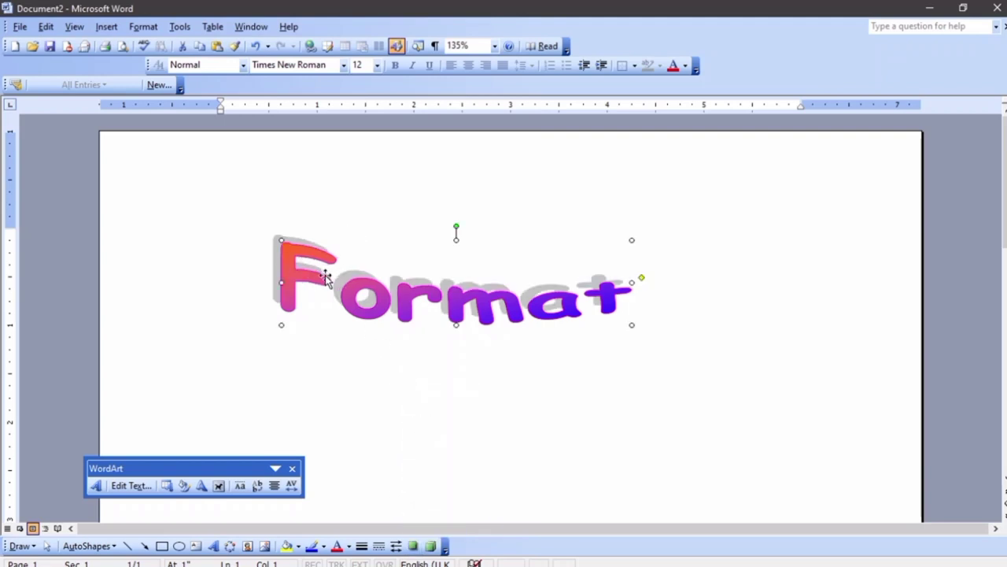
click(411, 546)
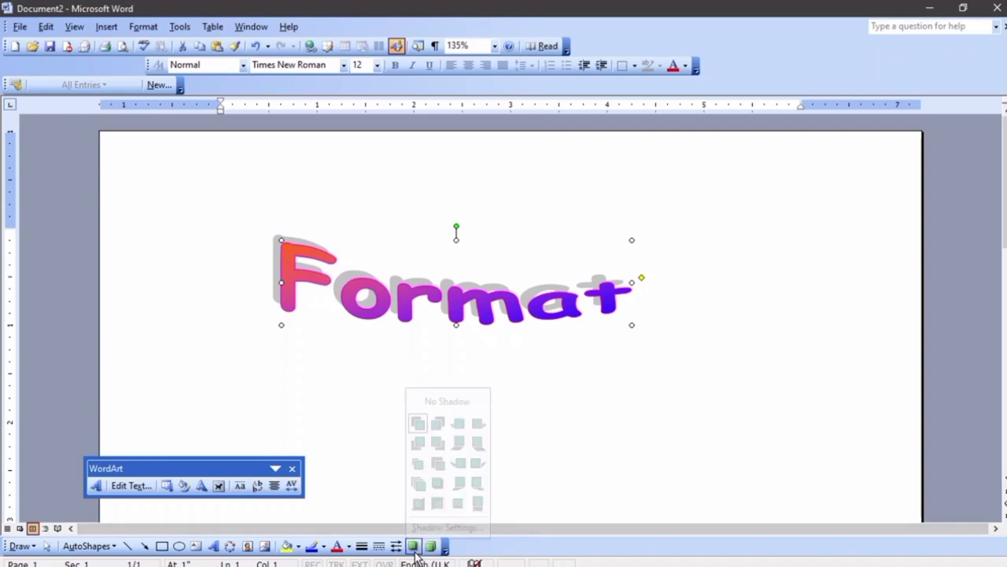
click(479, 505)
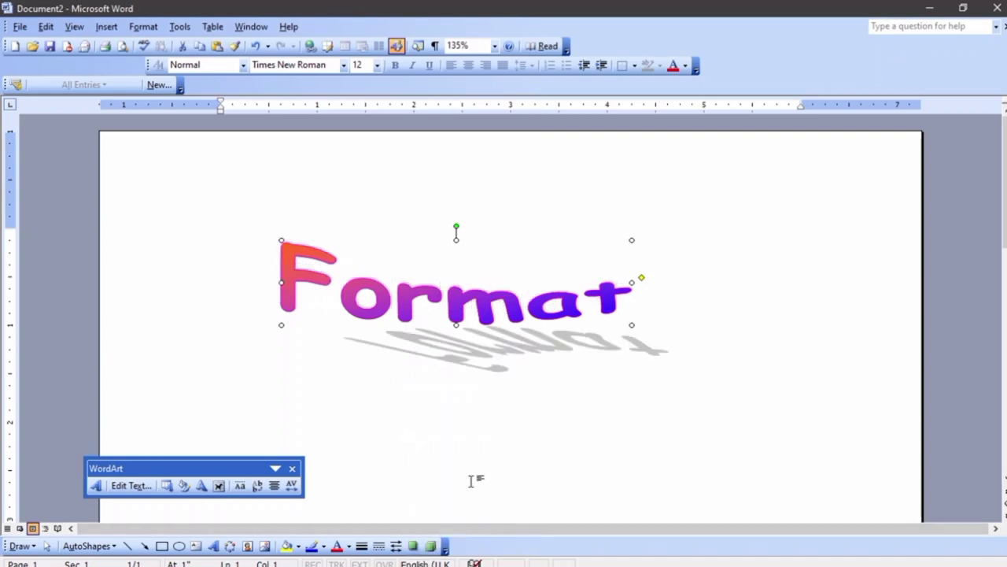
Try several 3-D styles on the WordArt, including an orange extrusion and tilted variants
click(427, 548)
click(423, 478)
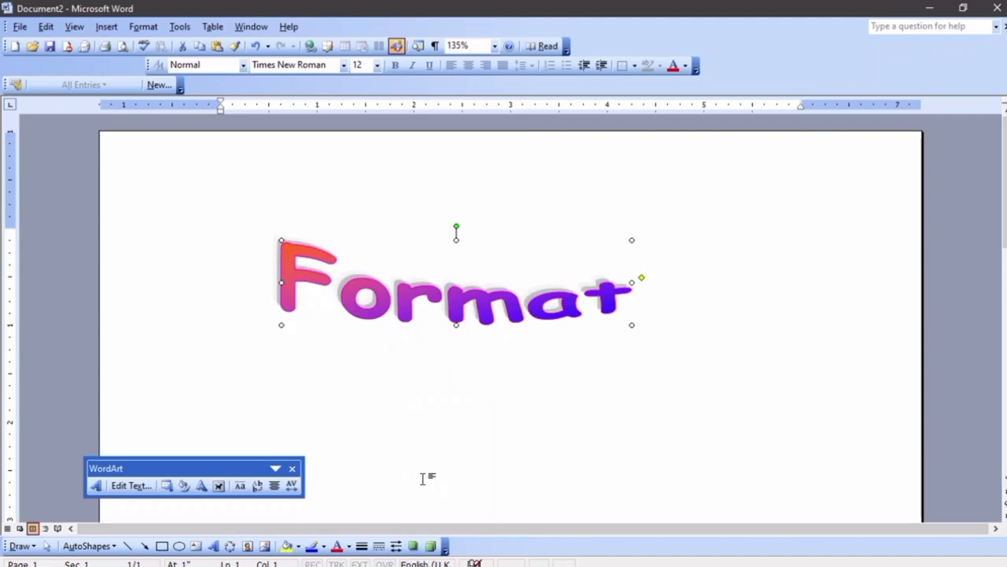
click(431, 546)
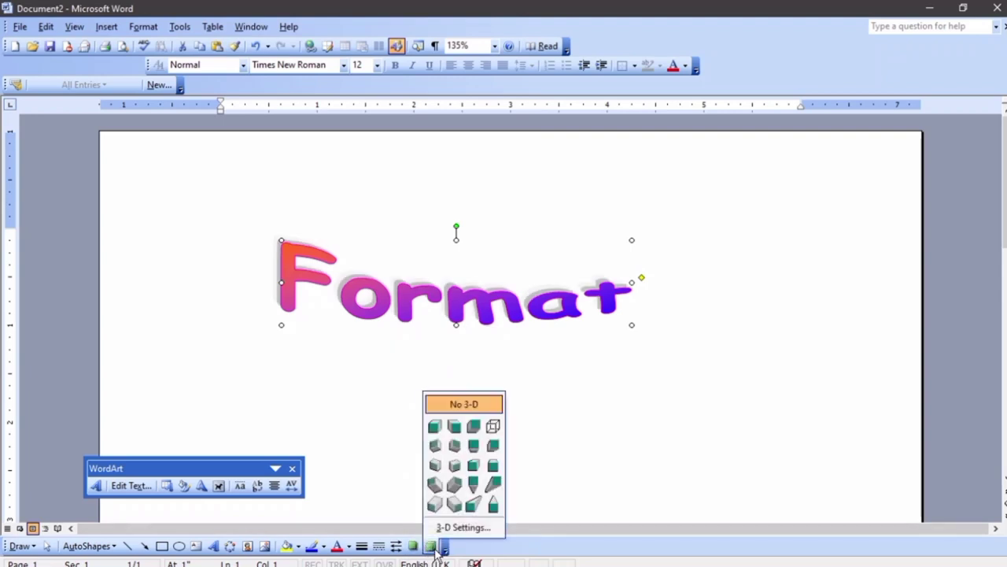
click(432, 425)
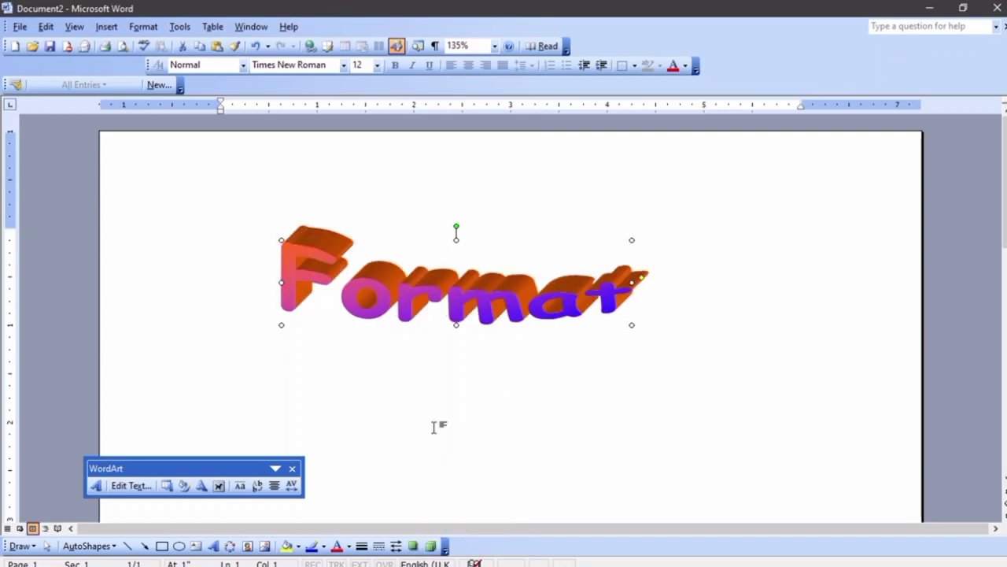
click(431, 546)
click(456, 486)
click(431, 546)
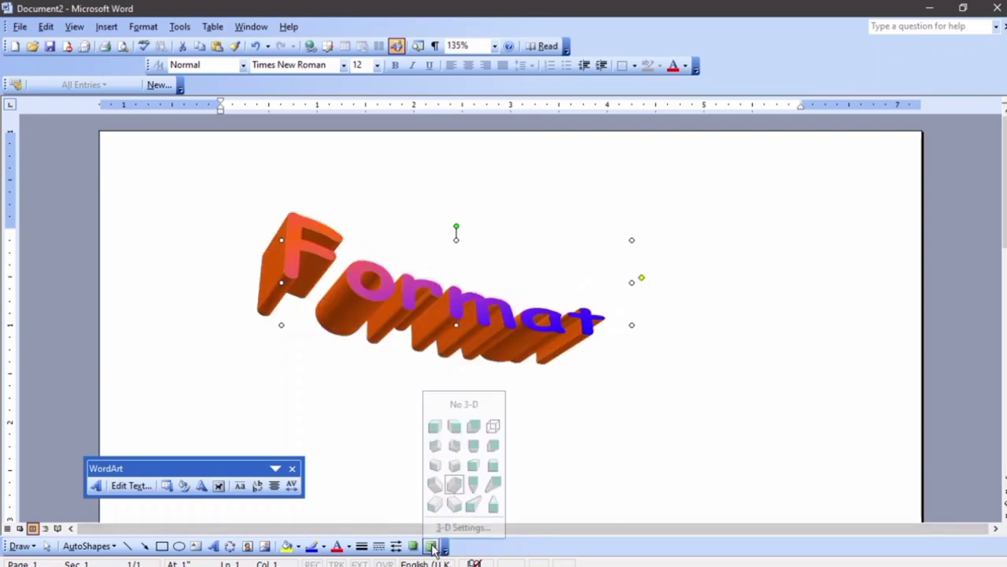
click(454, 484)
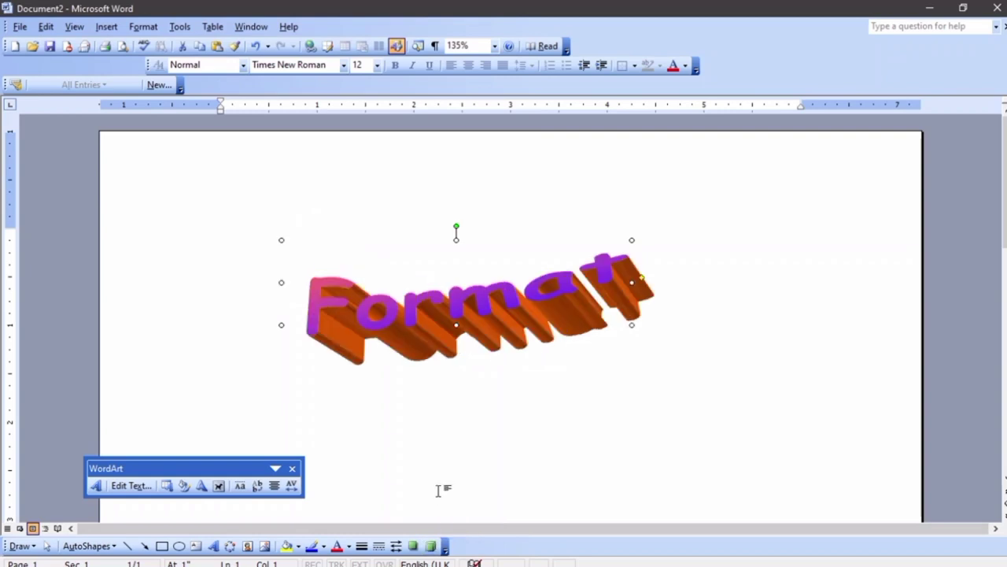
Set the WordArt to No 3-D and apply grey Shadow Style 1
click(431, 546)
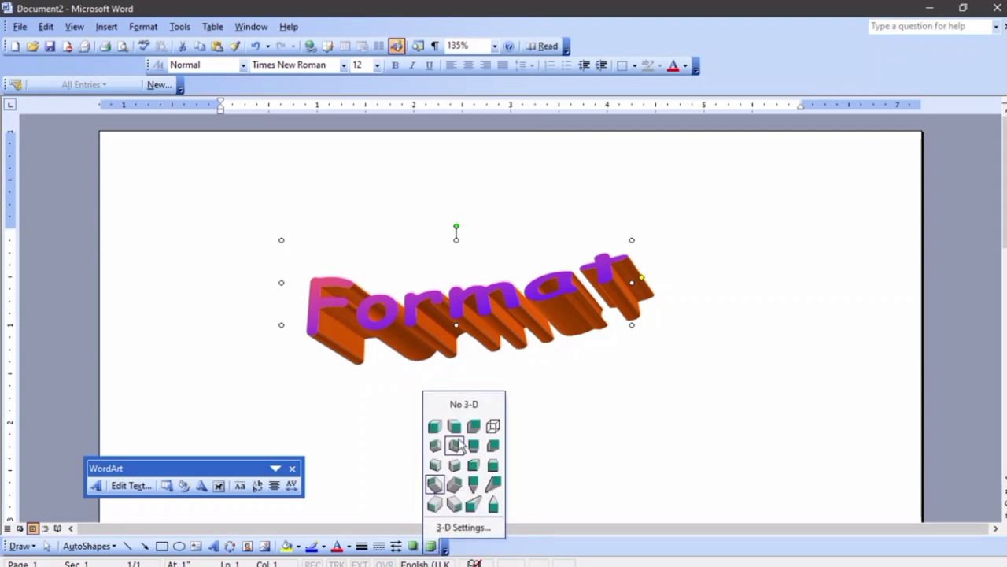
click(461, 405)
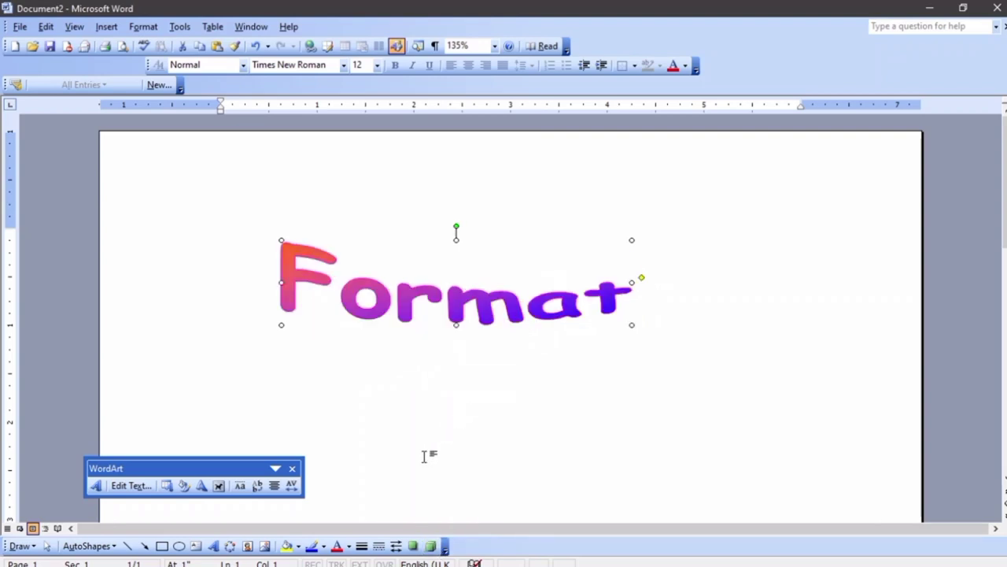
click(413, 546)
click(417, 421)
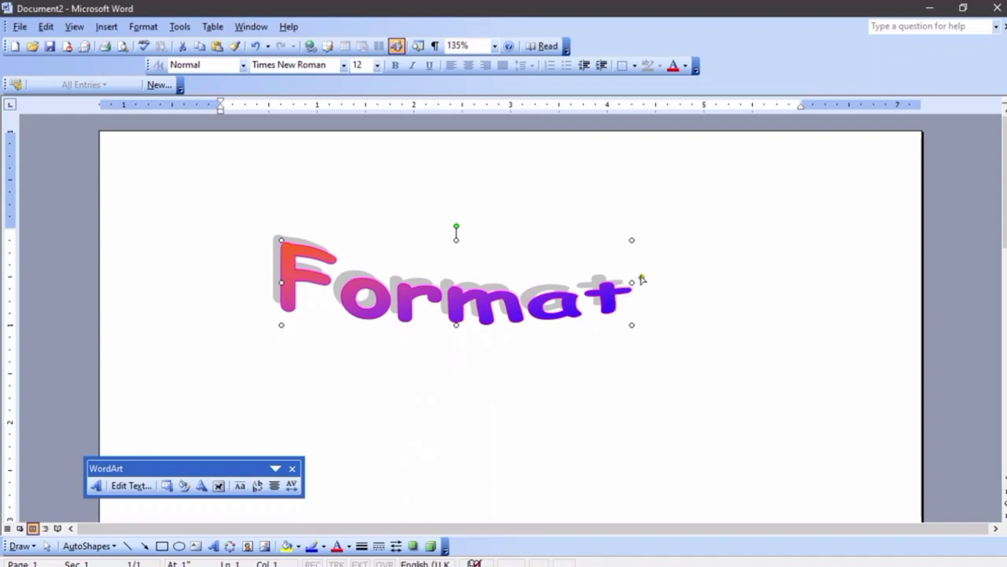
Reshape the WordArt's curve with the adjustment handle and rotate it 180° upside down
drag(638, 303, 751, 183)
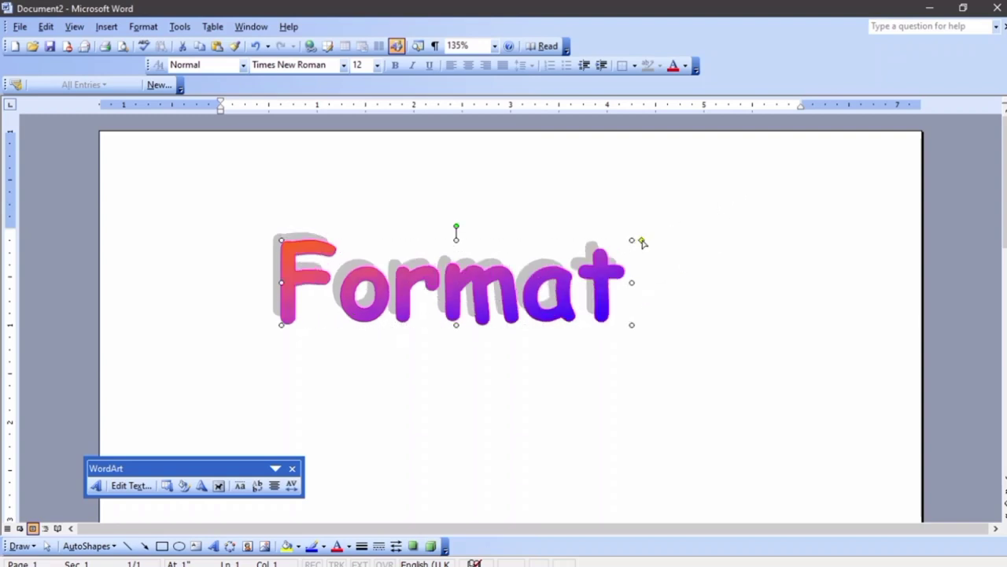
drag(642, 243, 641, 280)
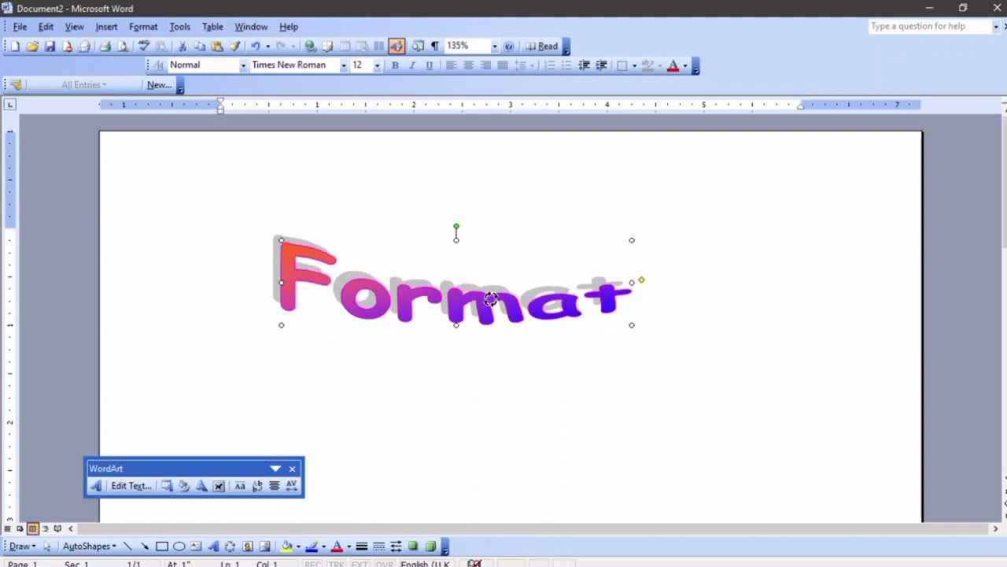
drag(490, 298, 464, 315)
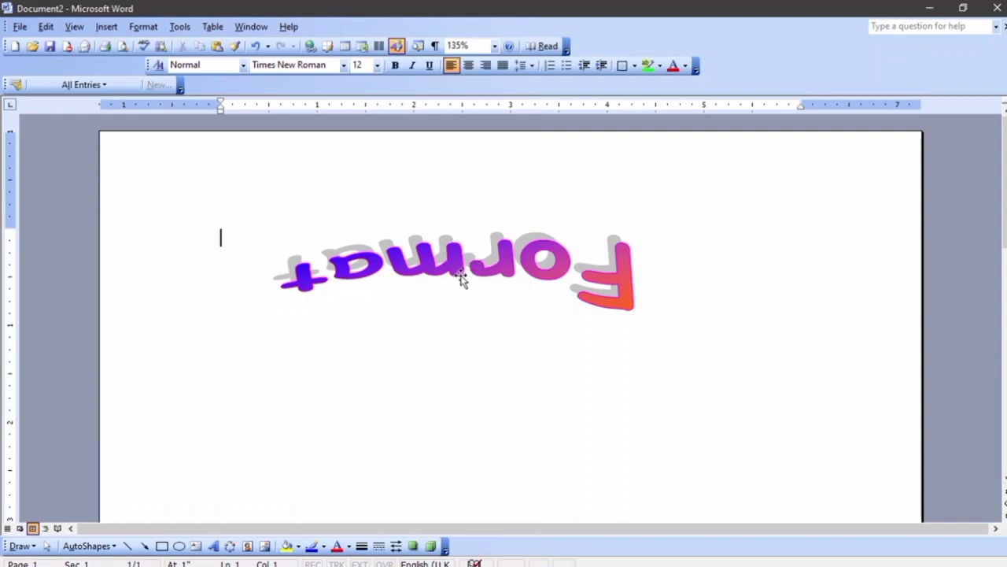
Delete the upside-down Format WordArt from the page
click(462, 277)
click(463, 270)
key(Delete)
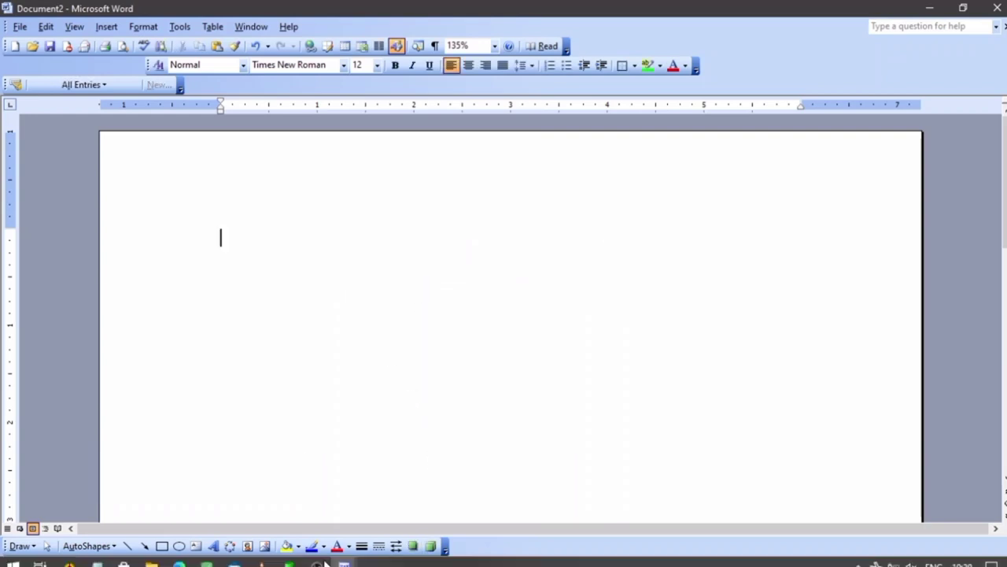
mouse_move(317, 561)
click(281, 513)
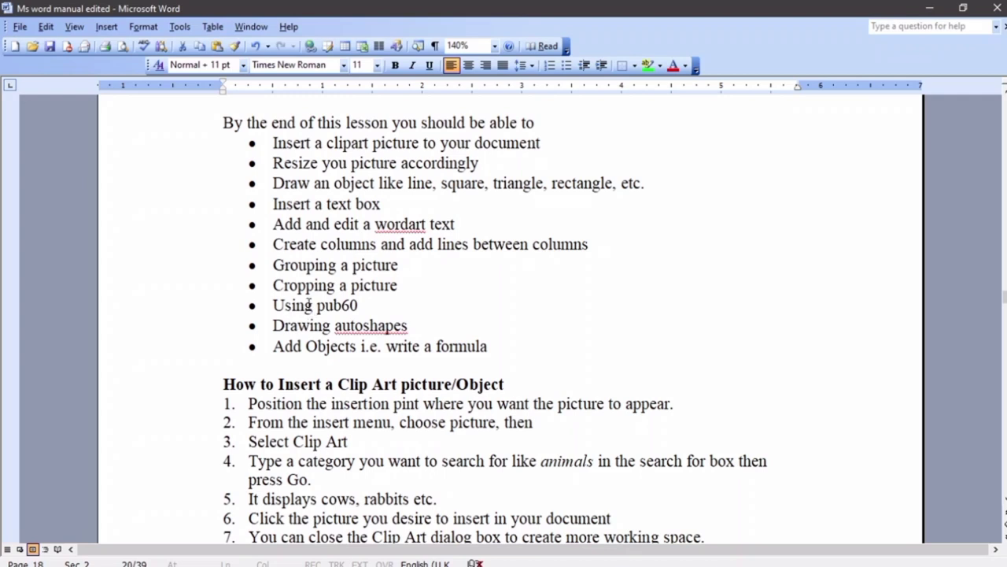
mouse_move(344, 560)
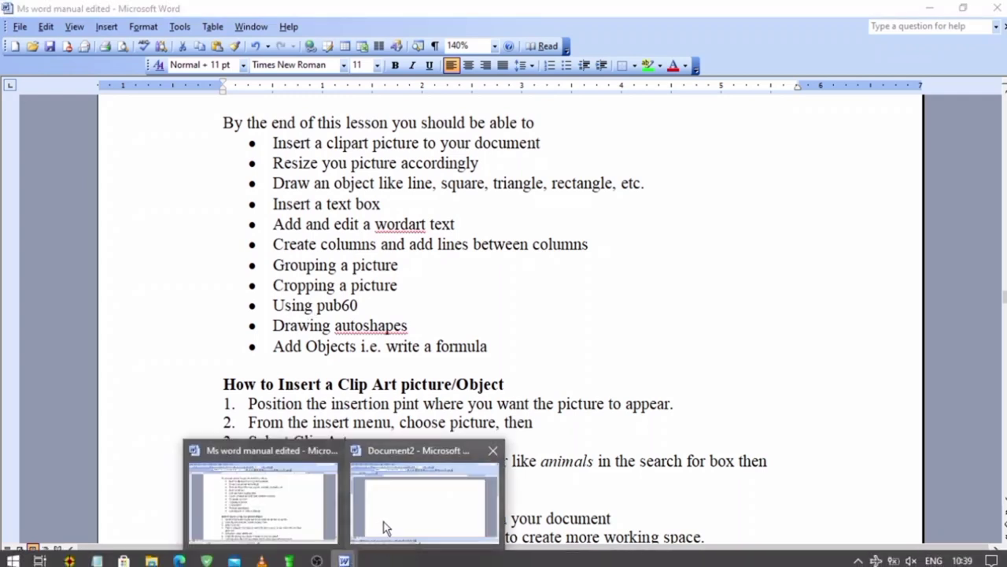
click(386, 527)
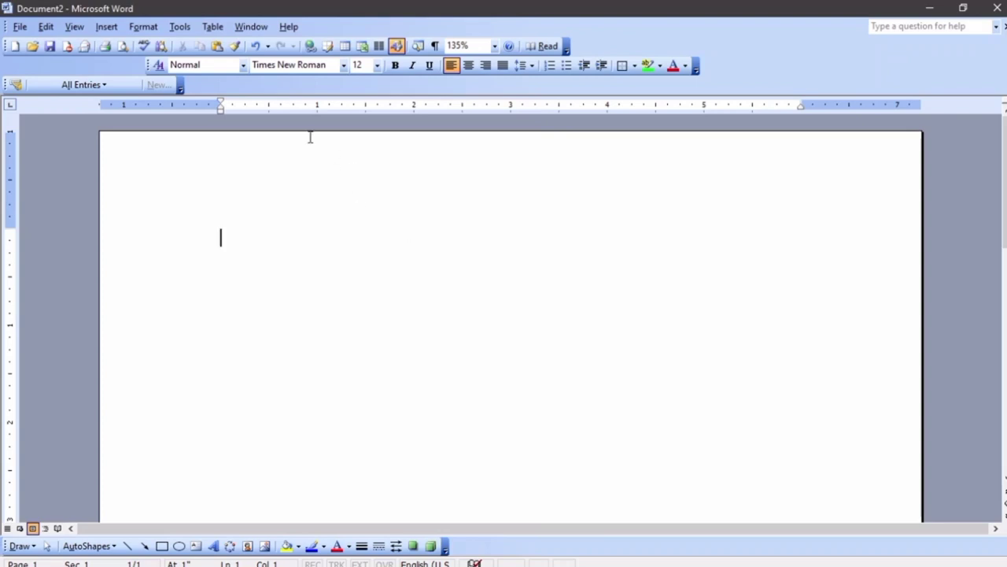
click(106, 26)
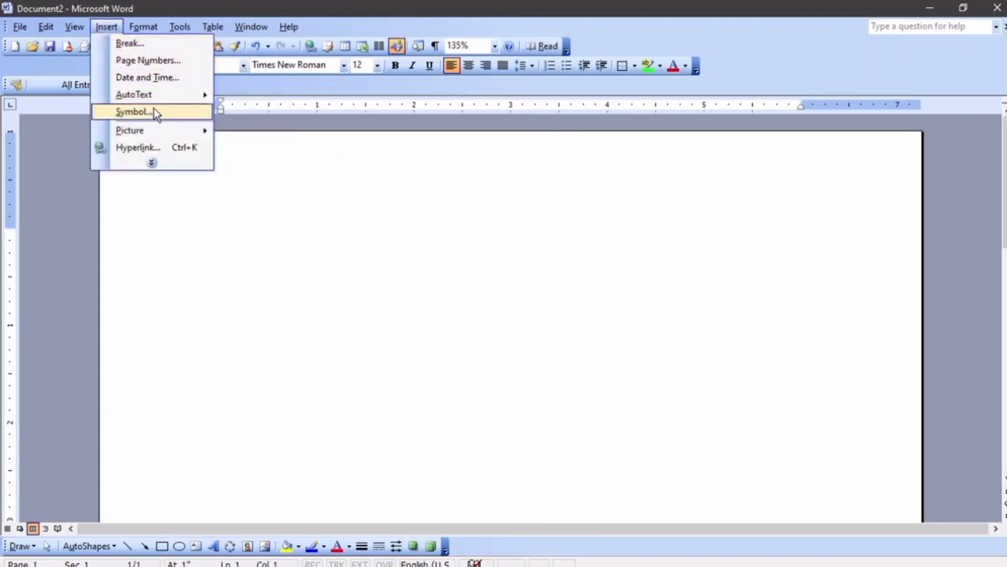
Start inserting a picture from file and browse to C:\Program Files (x86)
mouse_move(189, 132)
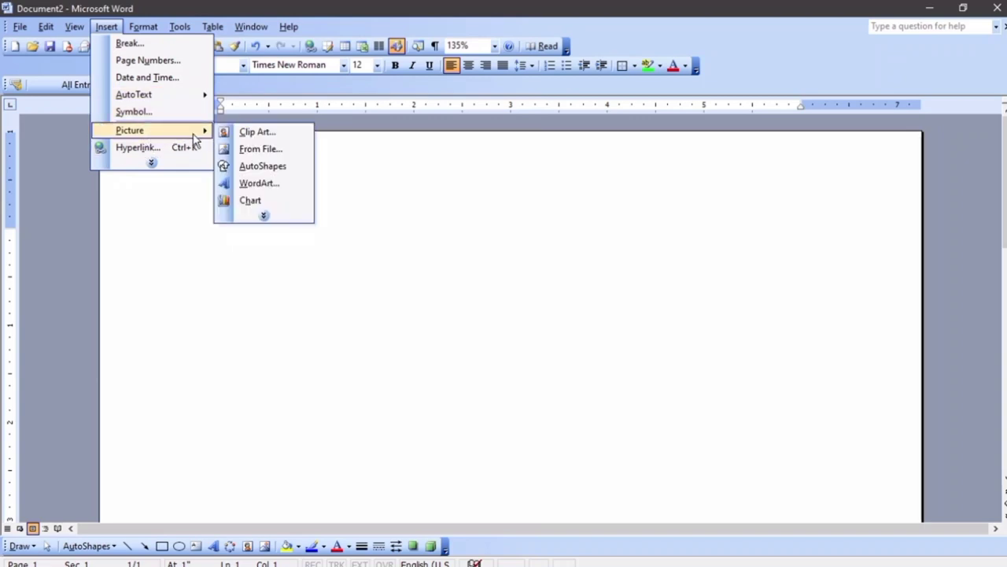
click(258, 149)
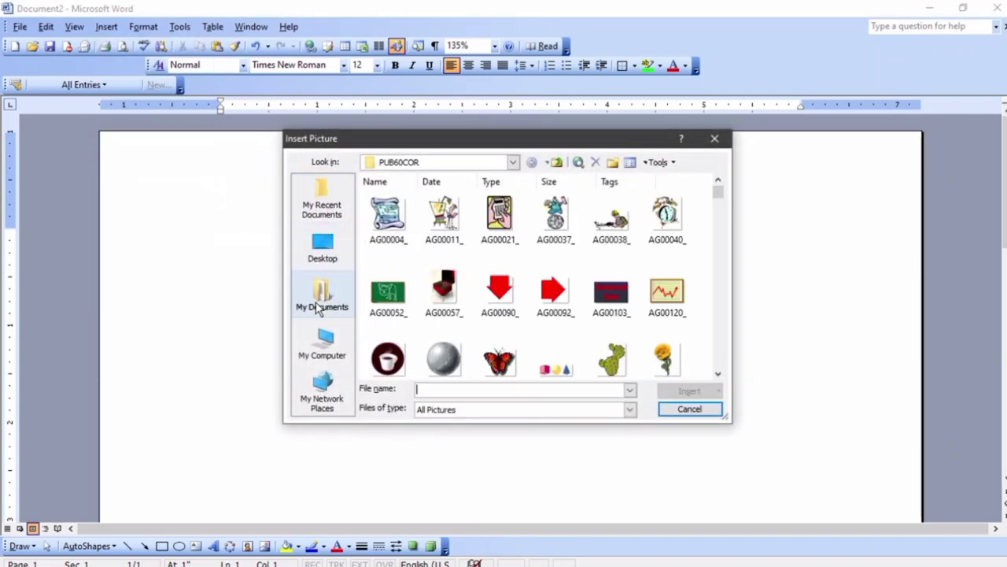
click(315, 348)
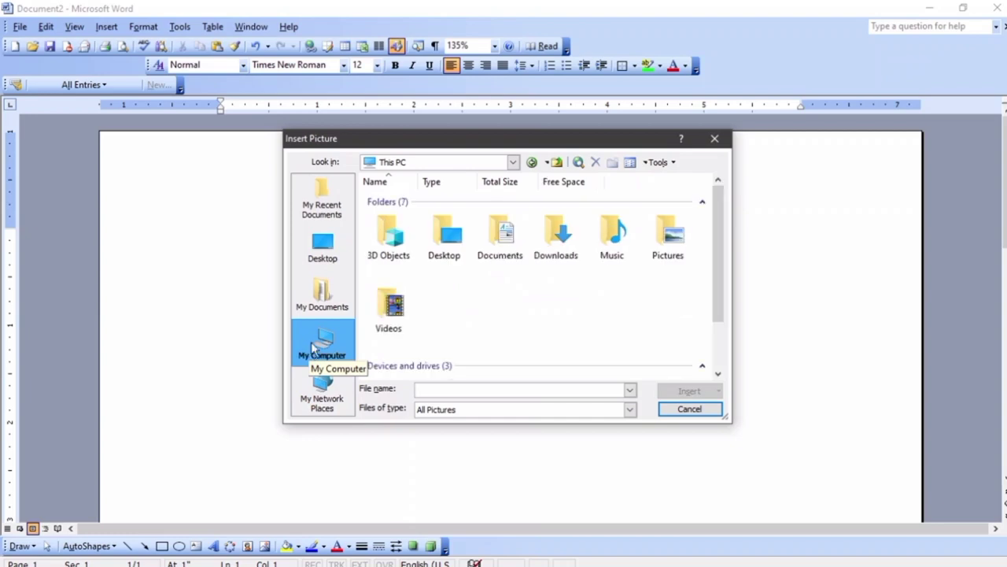
scroll(443, 275, down, 2)
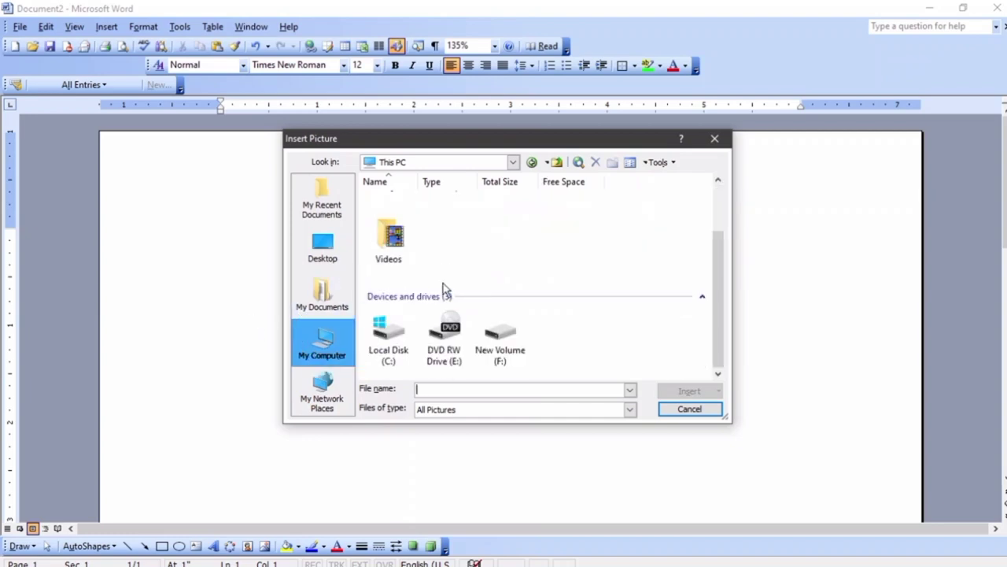
double_click(402, 329)
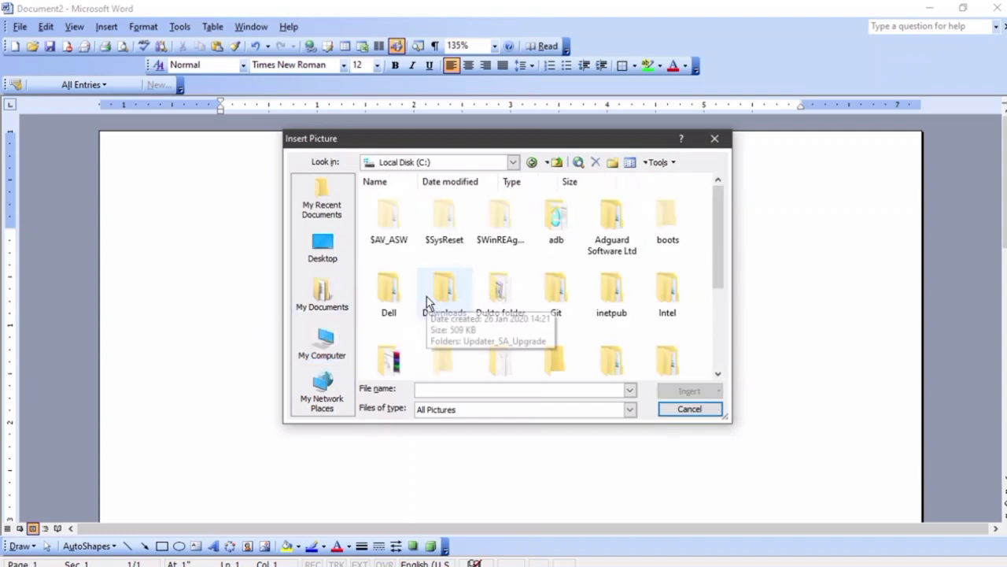
scroll(427, 297, down, 2)
scroll(427, 296, up, 2)
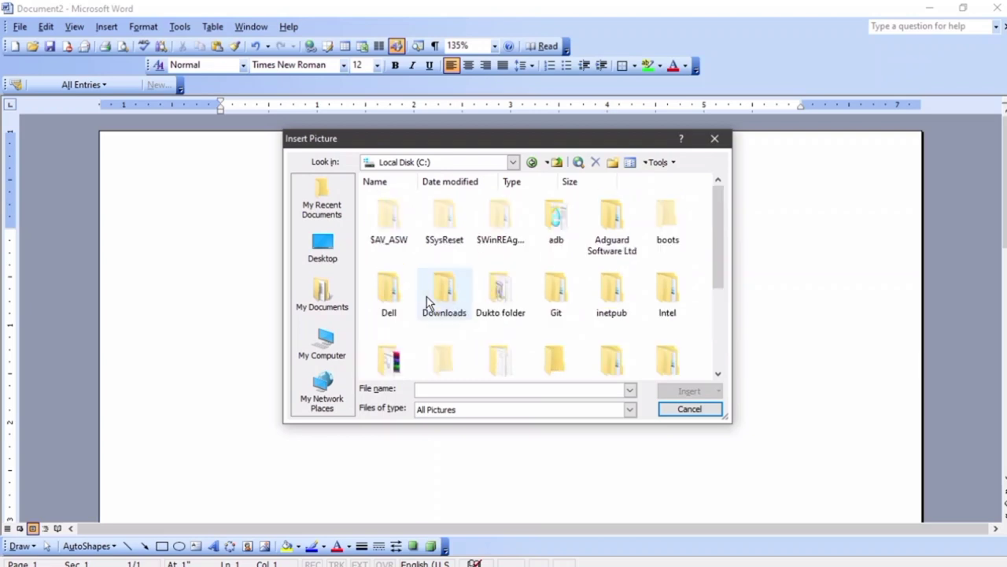
scroll(426, 296, down, 2)
scroll(457, 293, down, 2)
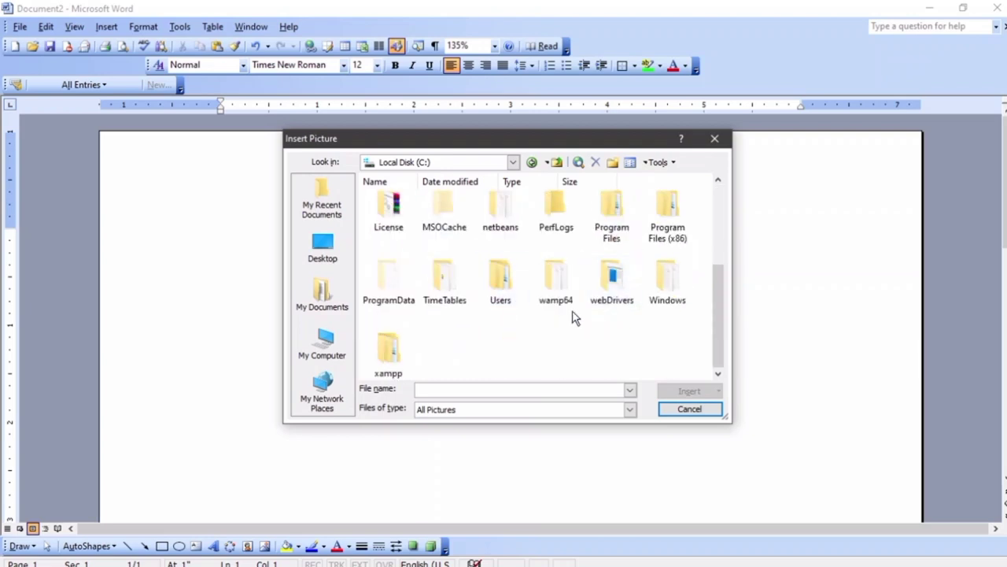
scroll(568, 293, up, 2)
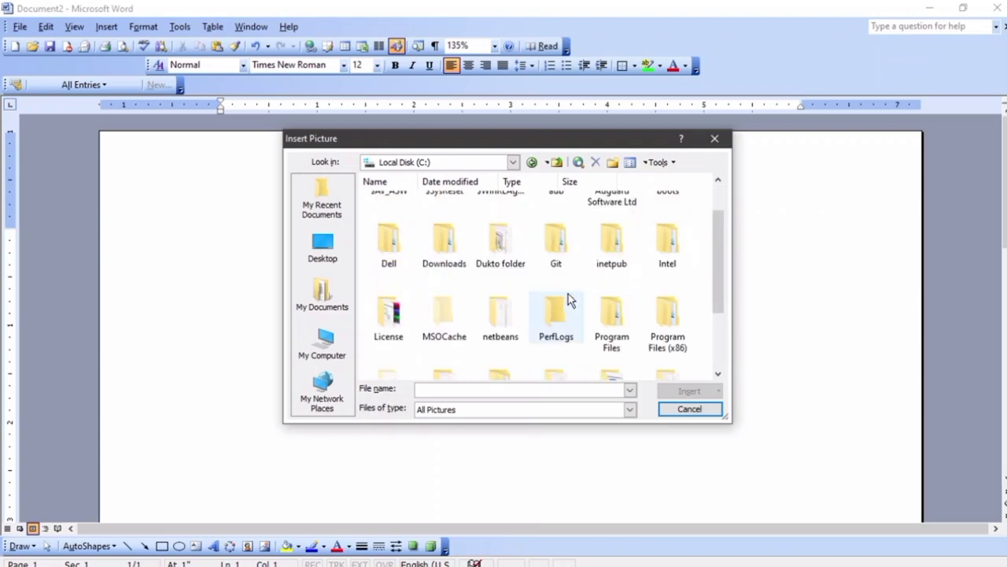
double_click(678, 334)
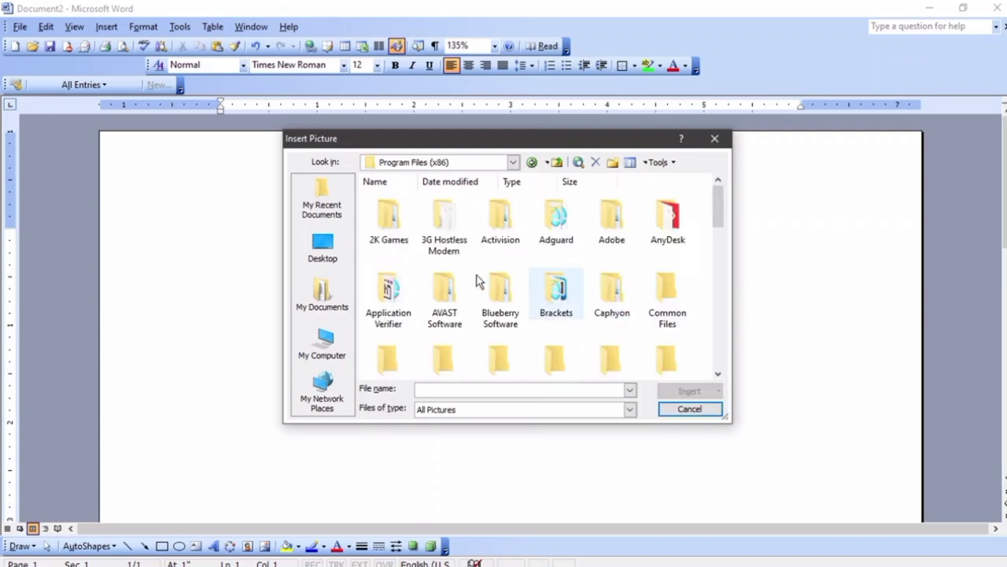
Open Microsoft Office\CLIPART\PUB60COR and insert the framed pink heart clip art
scroll(447, 283, down, 2)
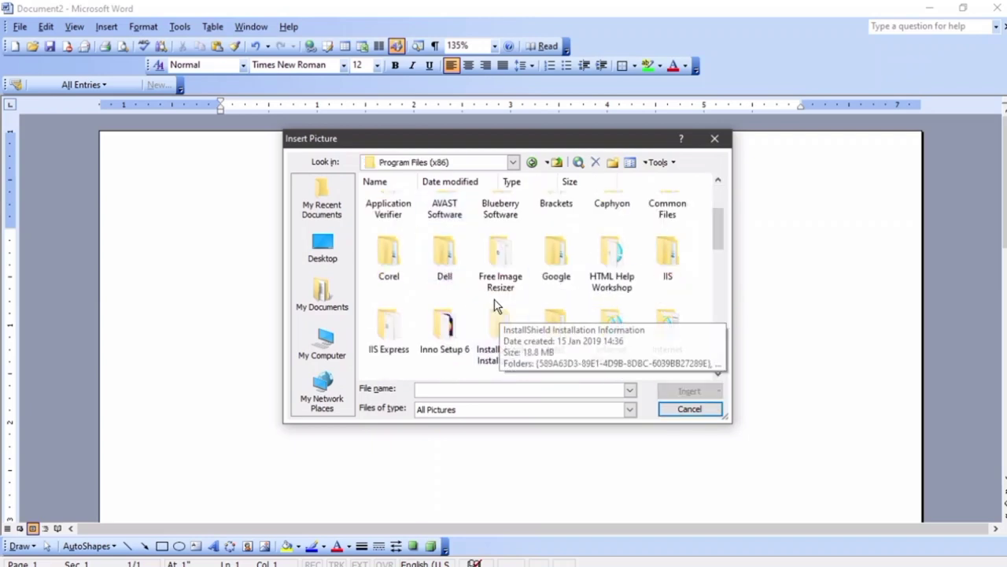
scroll(500, 339, down, 2)
scroll(504, 303, down, 3)
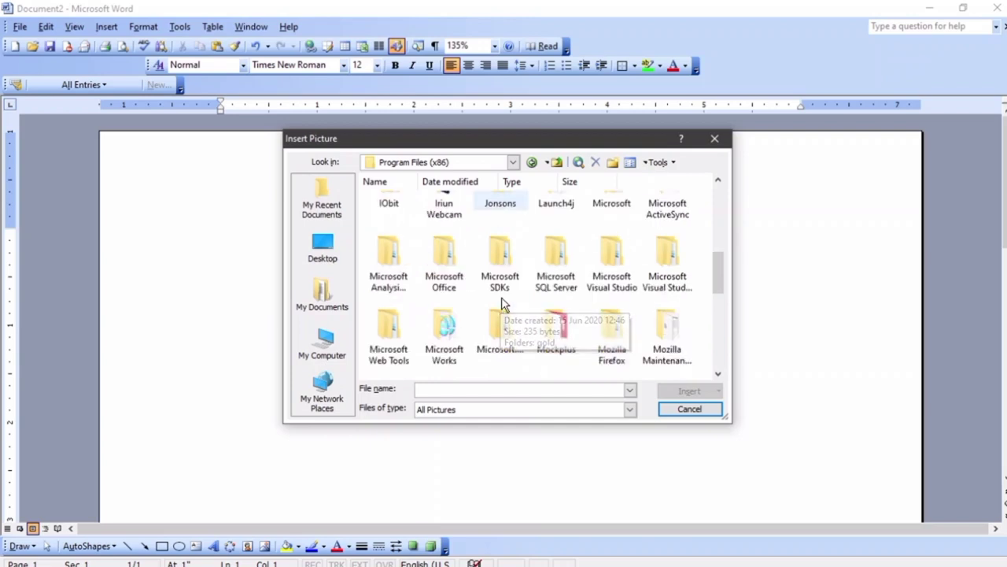
double_click(446, 259)
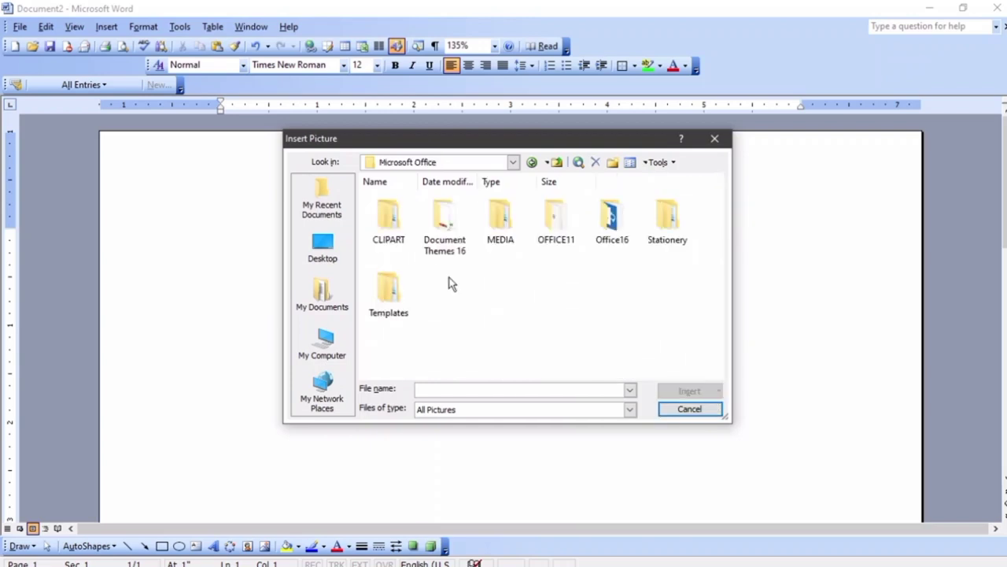
double_click(389, 224)
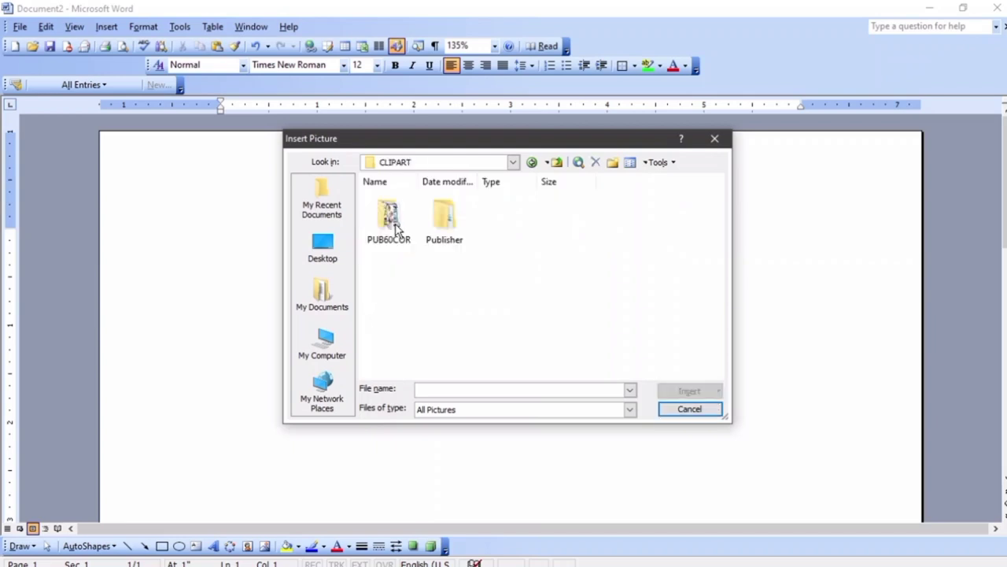
double_click(389, 220)
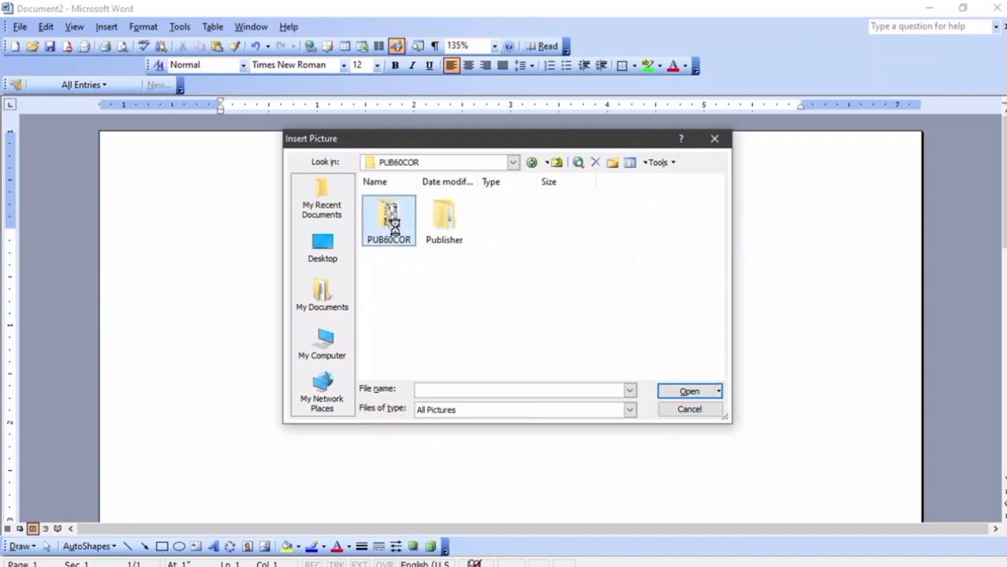
scroll(457, 240, down, 3)
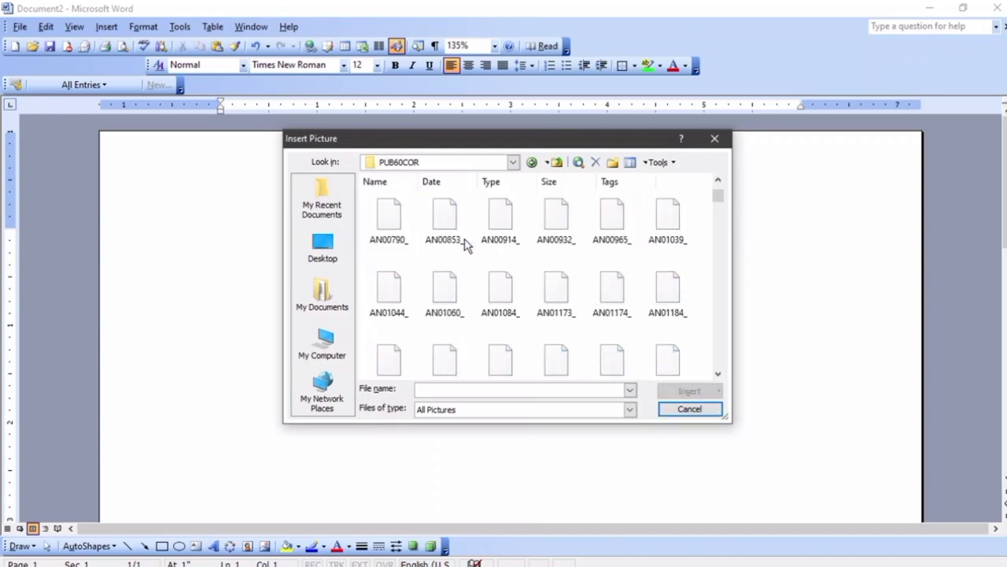
scroll(466, 245, up, 5)
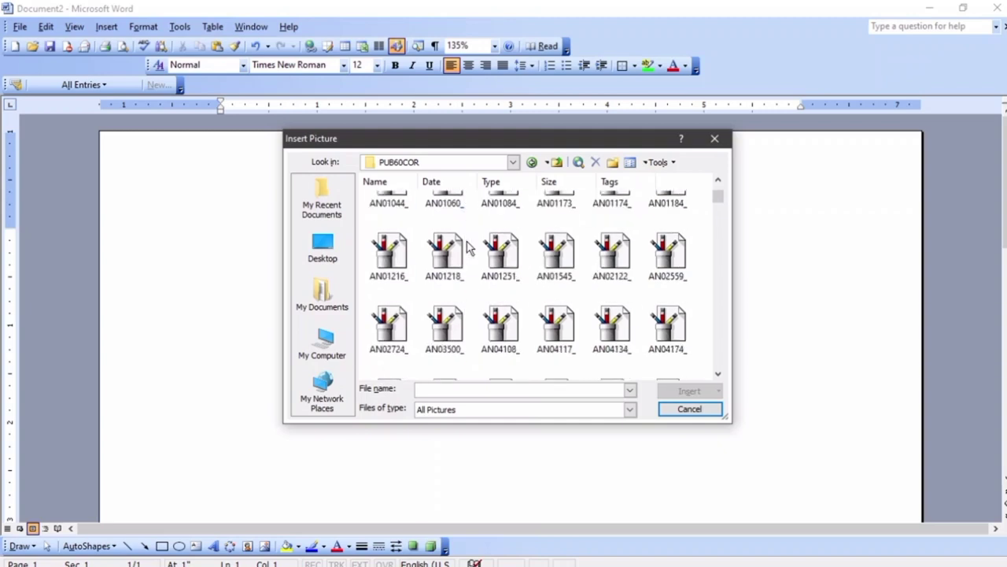
scroll(466, 246, down, 10)
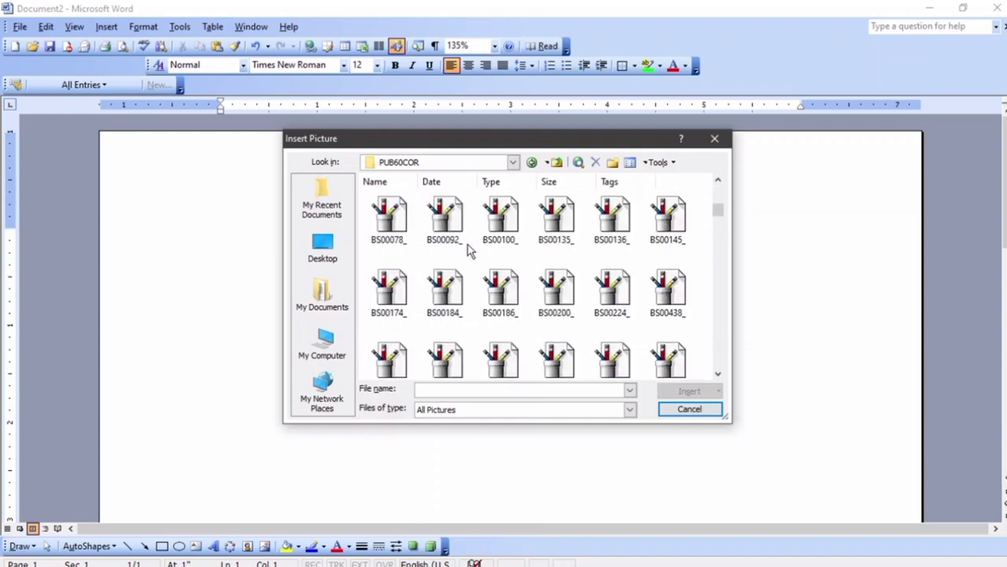
scroll(525, 302, down, 8)
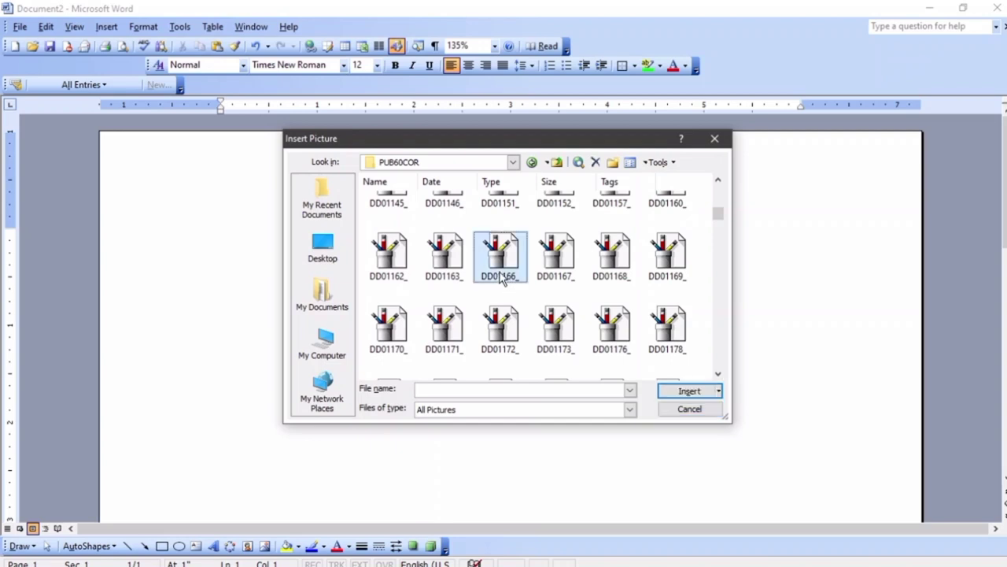
drag(717, 223, 714, 346)
click(612, 308)
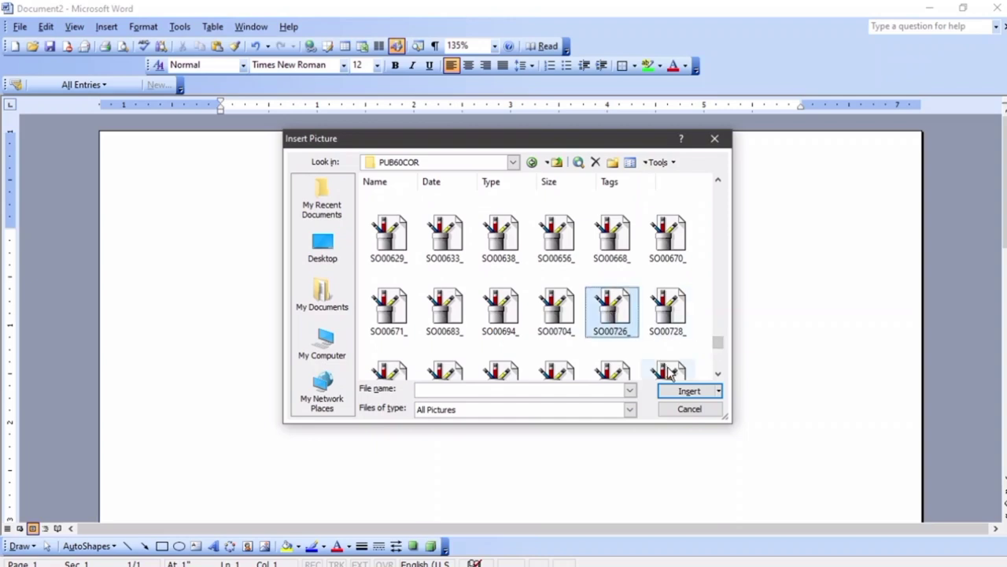
click(686, 393)
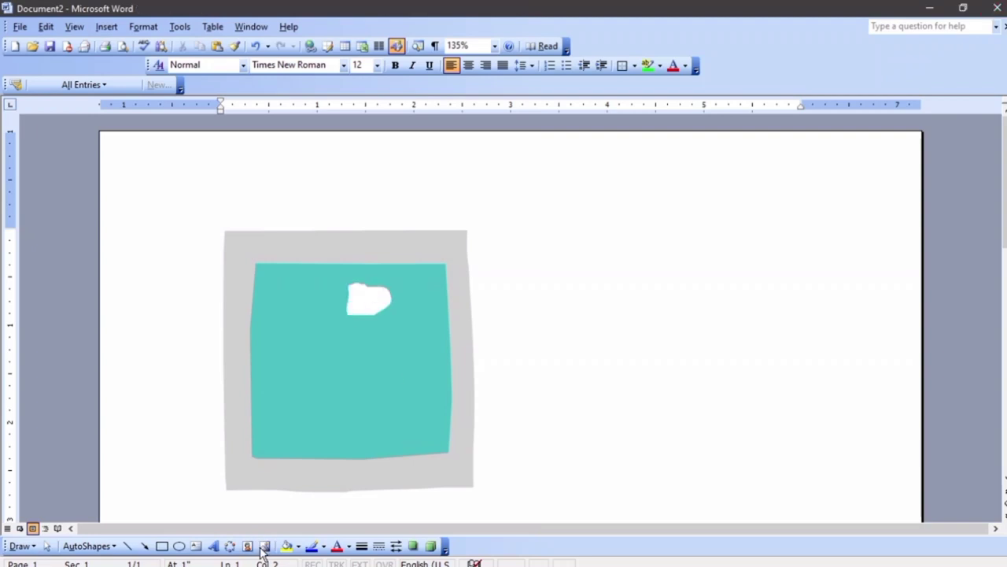
Insert the AG00057 red barbecue grill clip art as a second picture
click(263, 546)
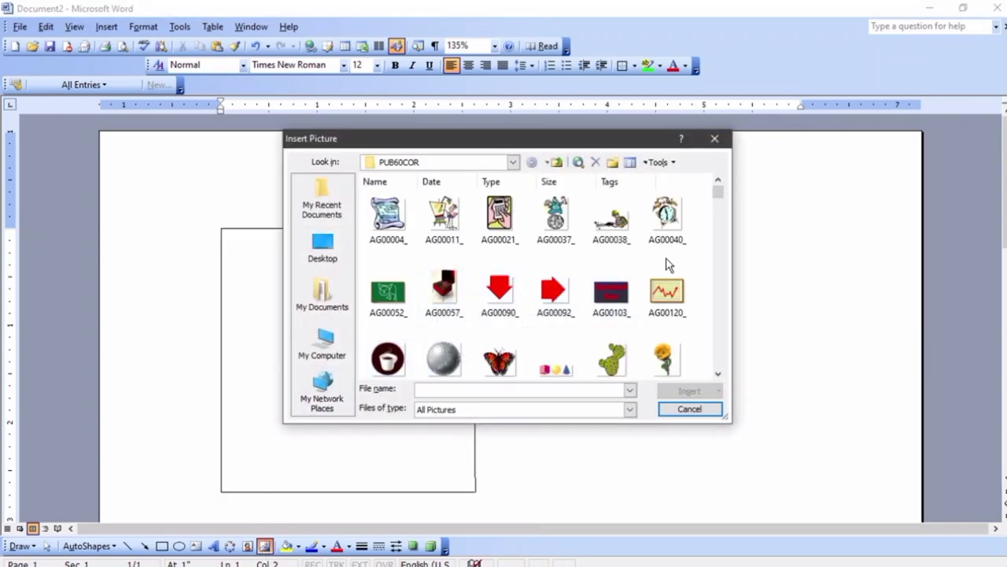
click(437, 289)
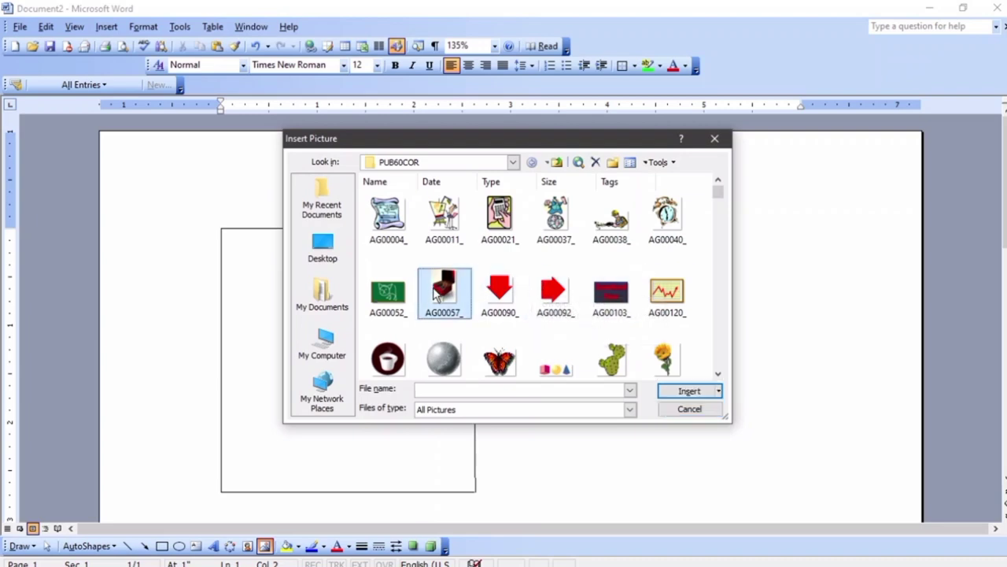
click(683, 391)
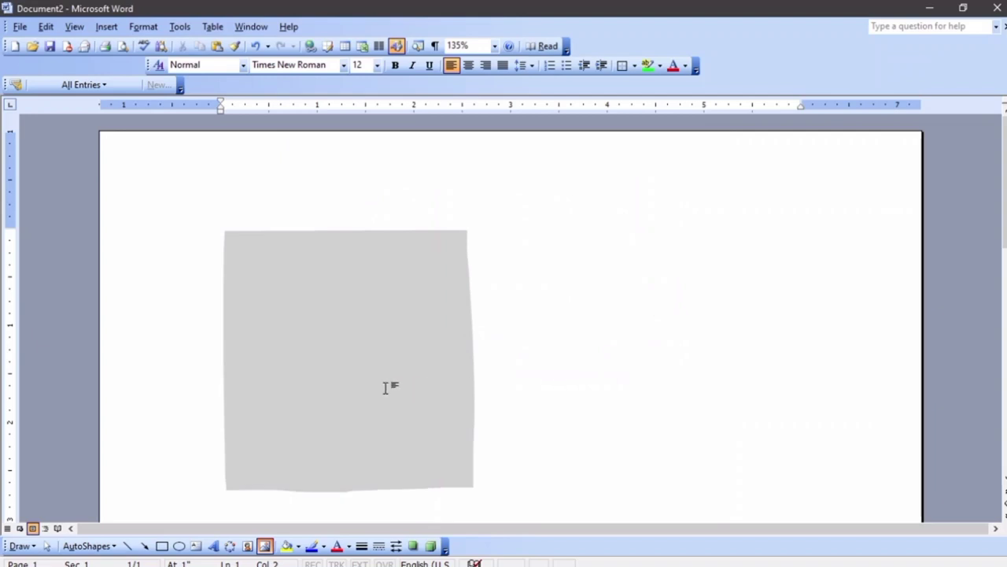
scroll(445, 397, down, 1)
Give the grill picture a floating text wrap and drag it up, right of the heart
click(519, 400)
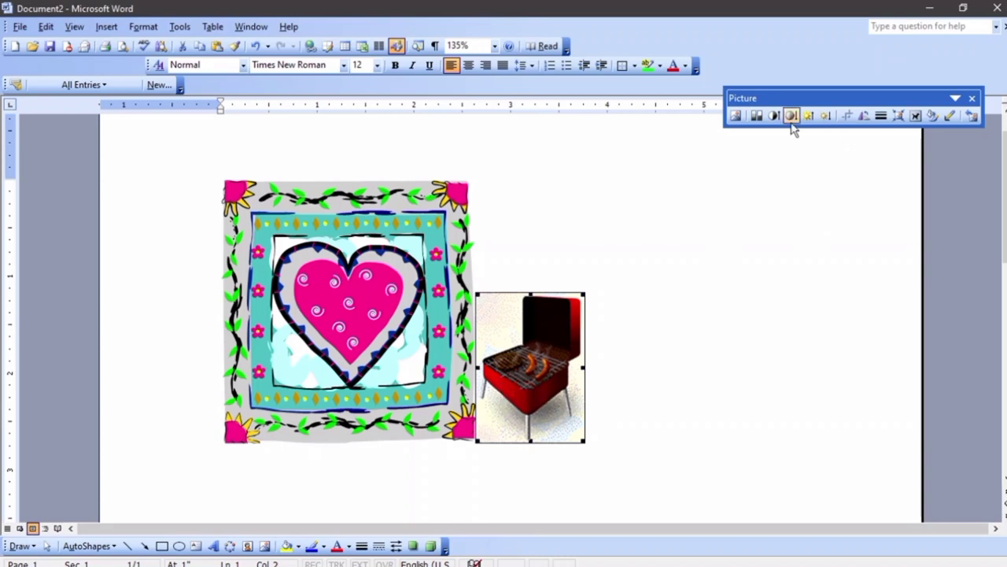
click(916, 115)
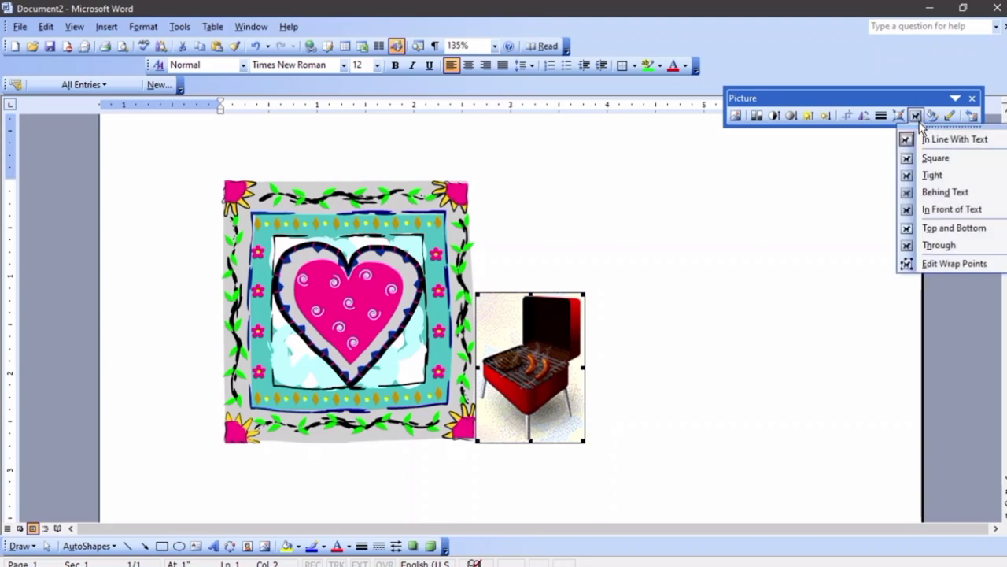
click(936, 225)
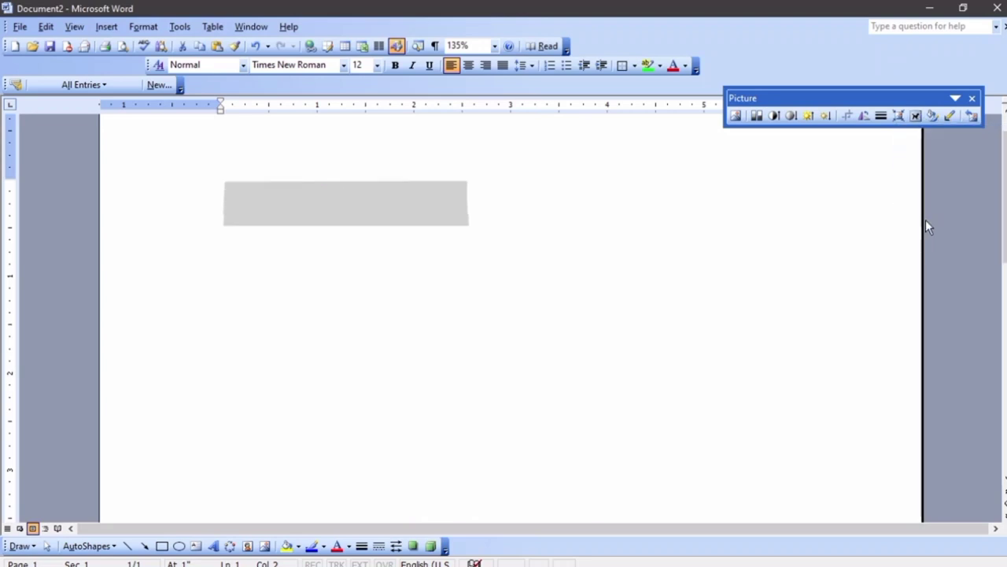
drag(523, 346, 610, 262)
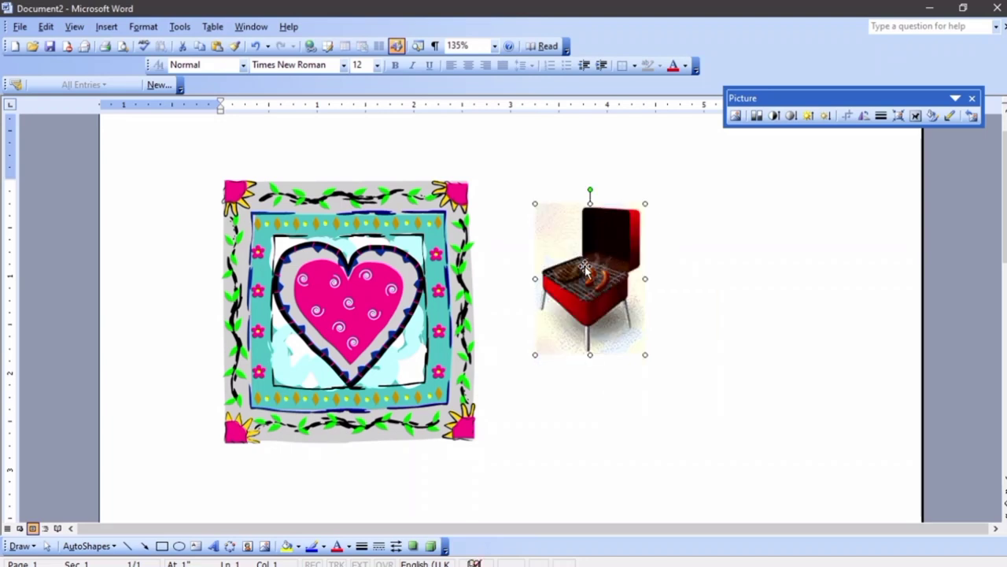
Set the grill picture's colour to Grayscale in Format Picture
right_click(584, 267)
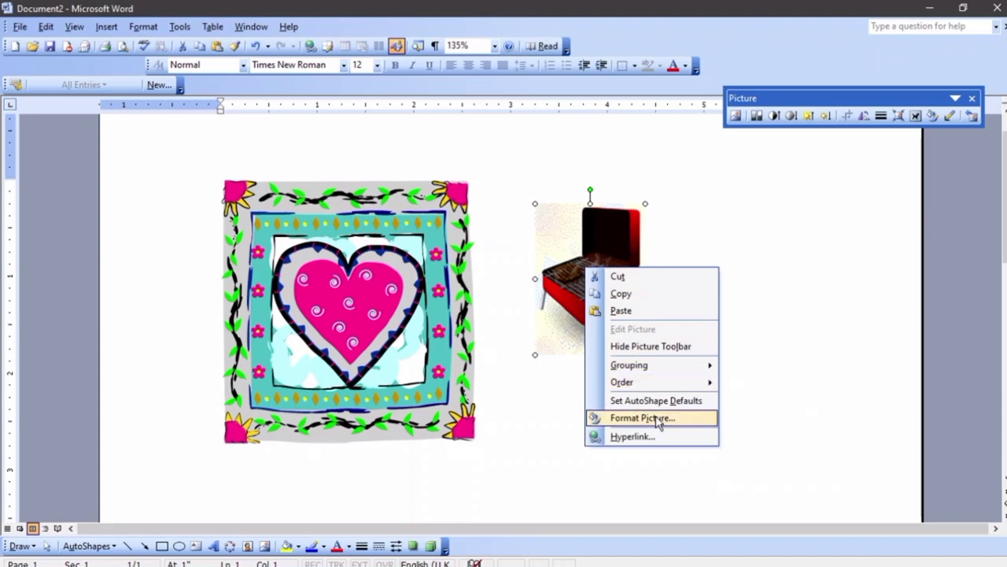
click(570, 260)
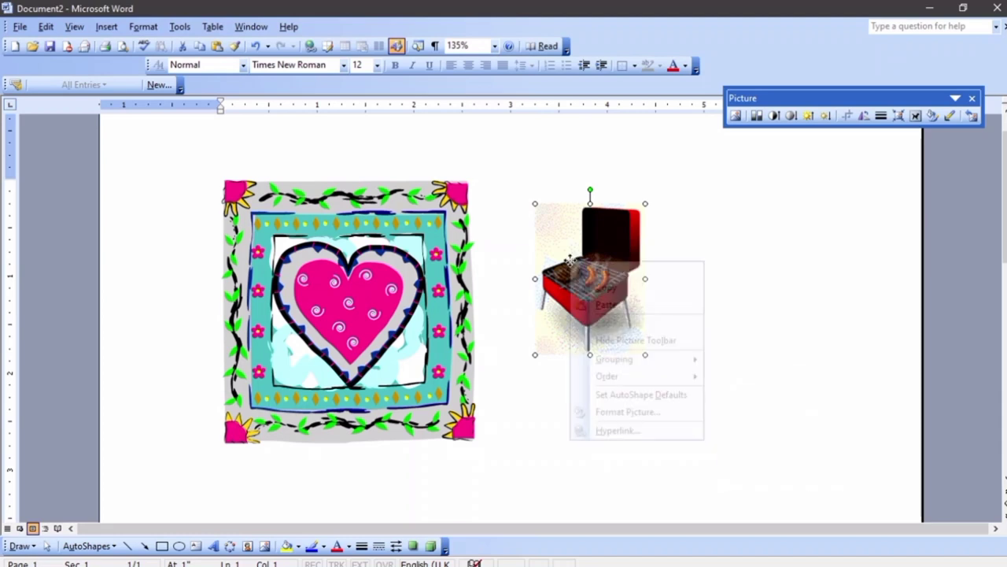
click(632, 411)
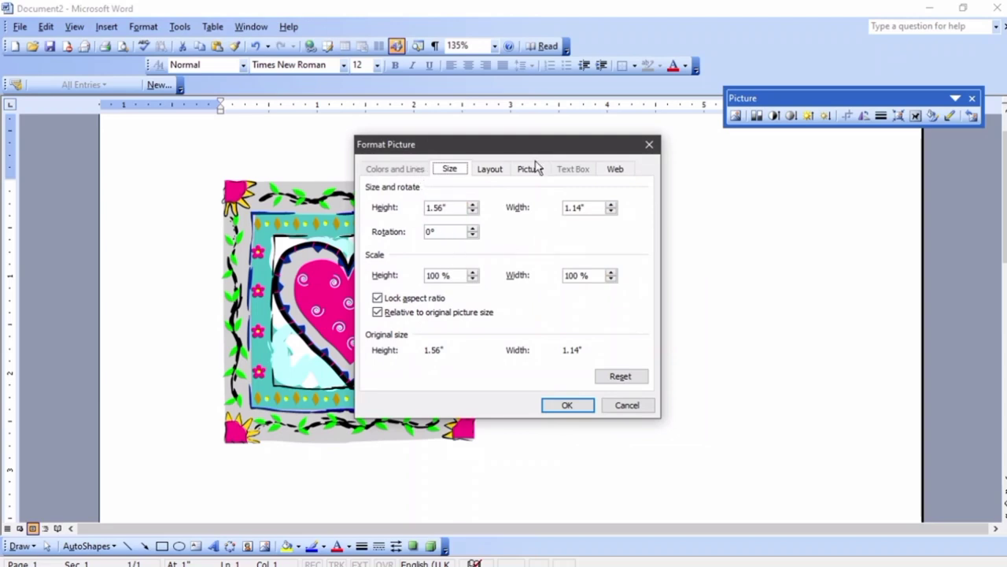
click(532, 170)
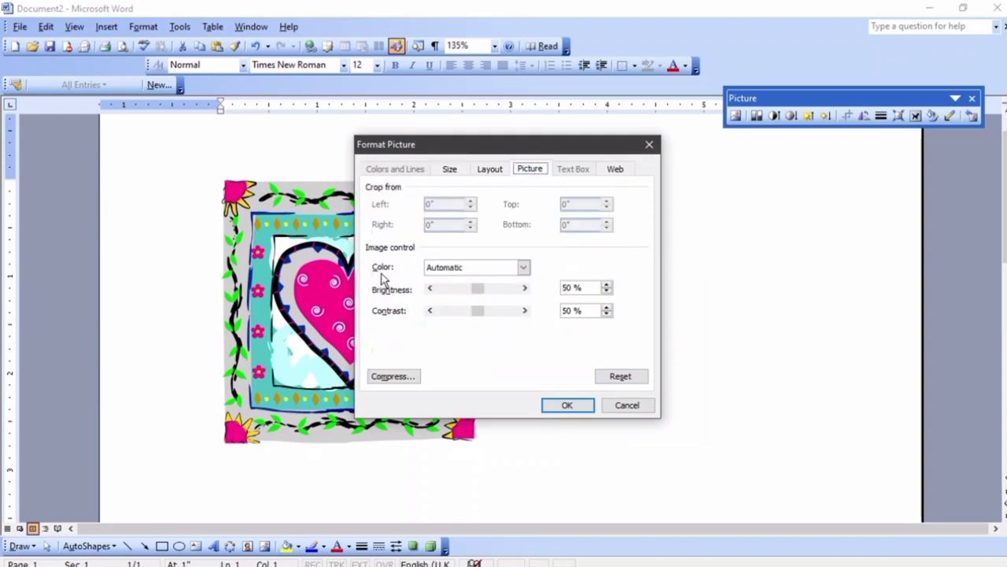
click(524, 269)
click(487, 290)
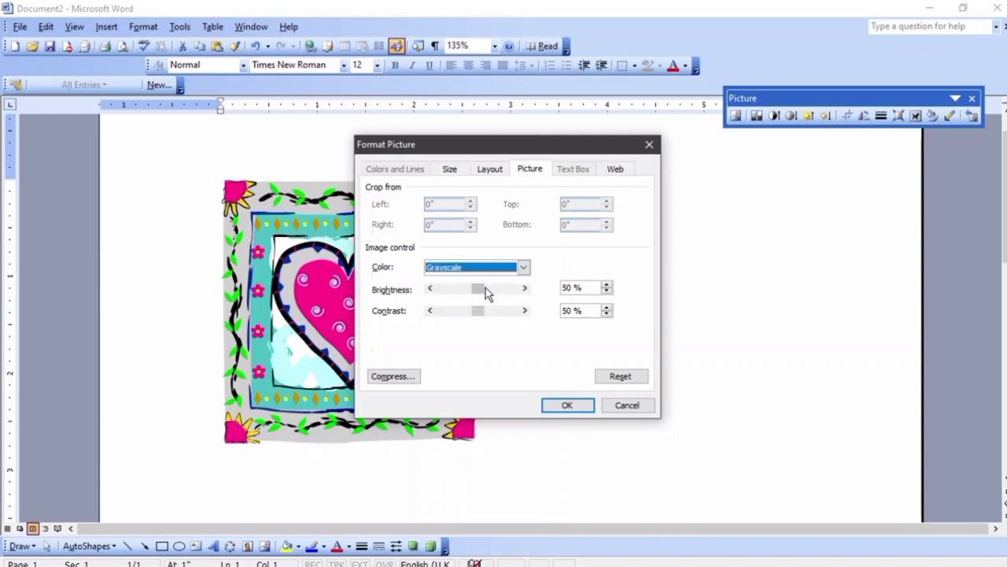
click(570, 405)
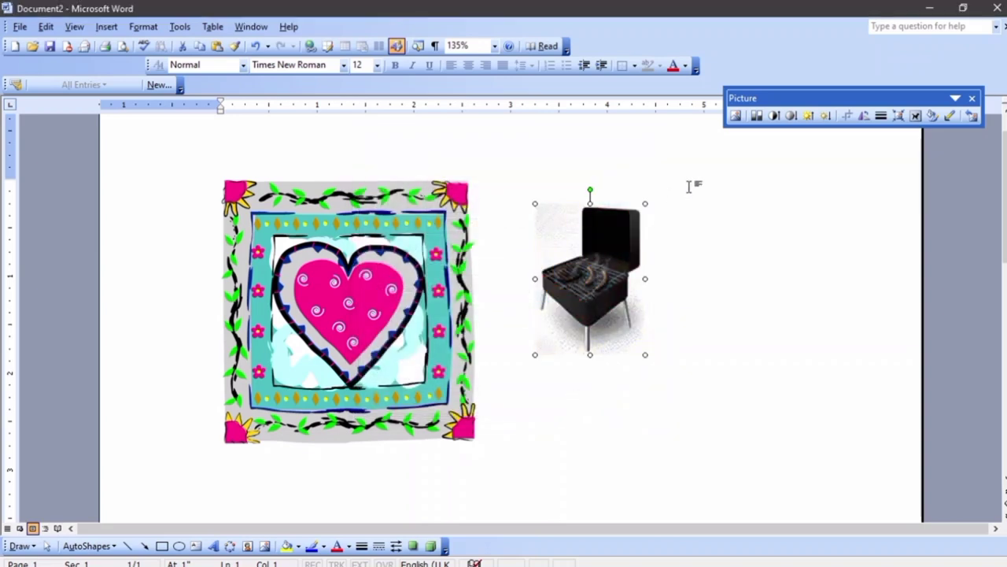
Set the grill picture's colour back to Automatic
right_click(605, 237)
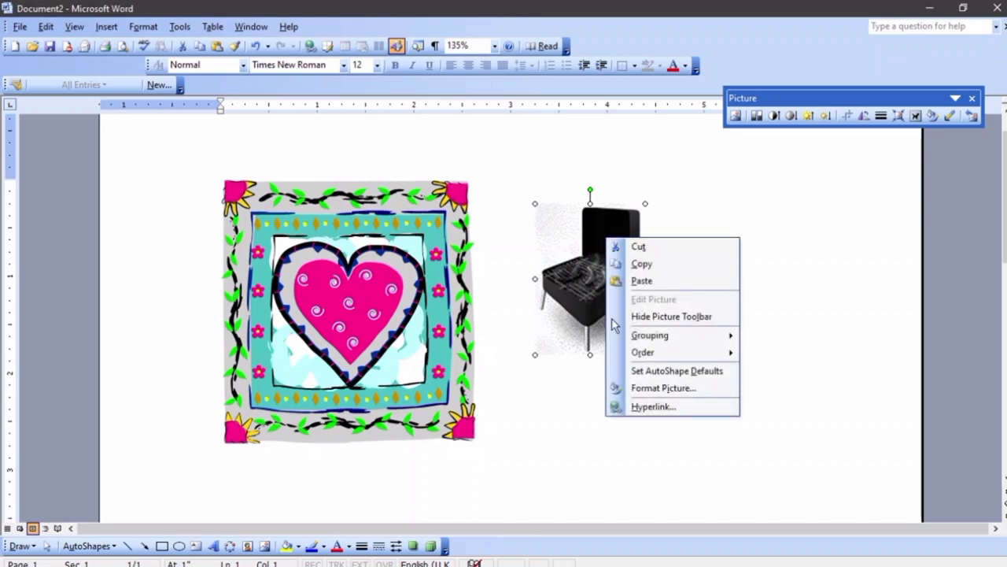
click(634, 387)
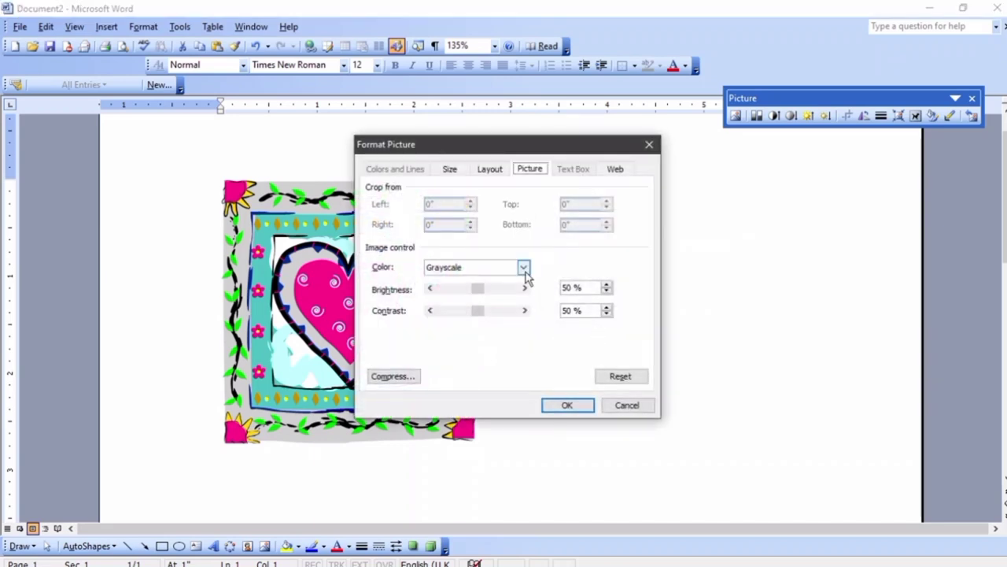
click(523, 266)
click(509, 281)
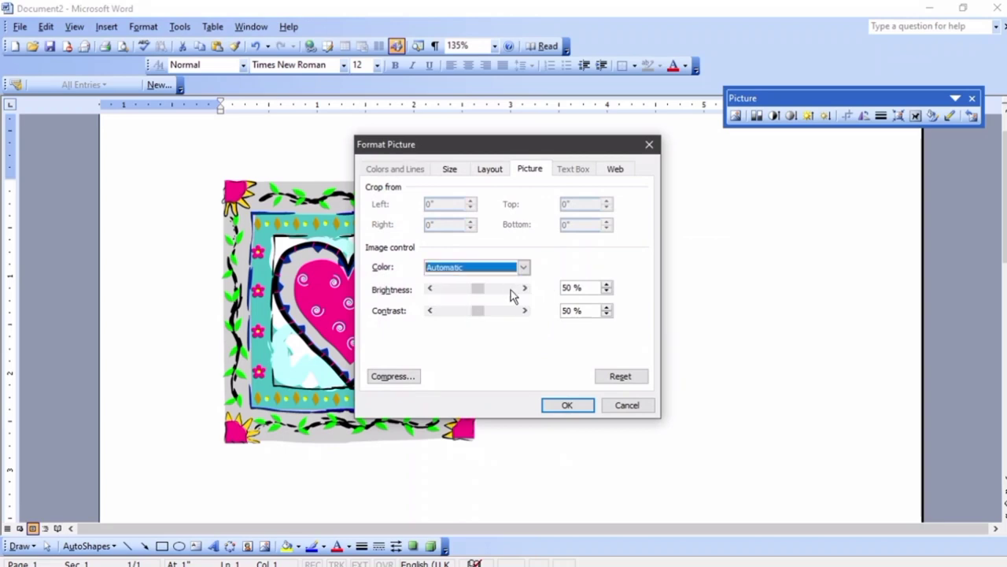
click(563, 404)
Set the grill picture's colour to Black & White
click(602, 322)
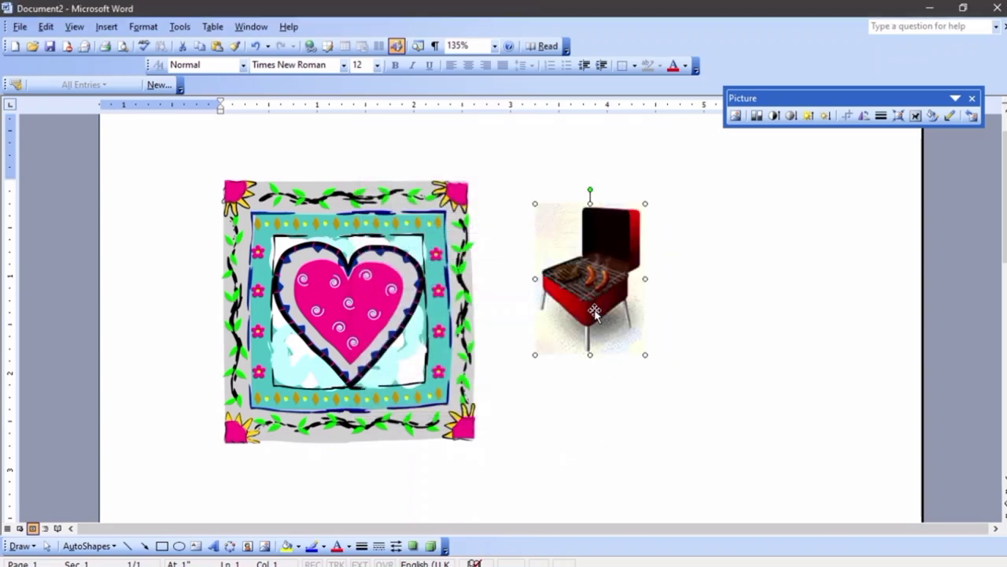
right_click(598, 318)
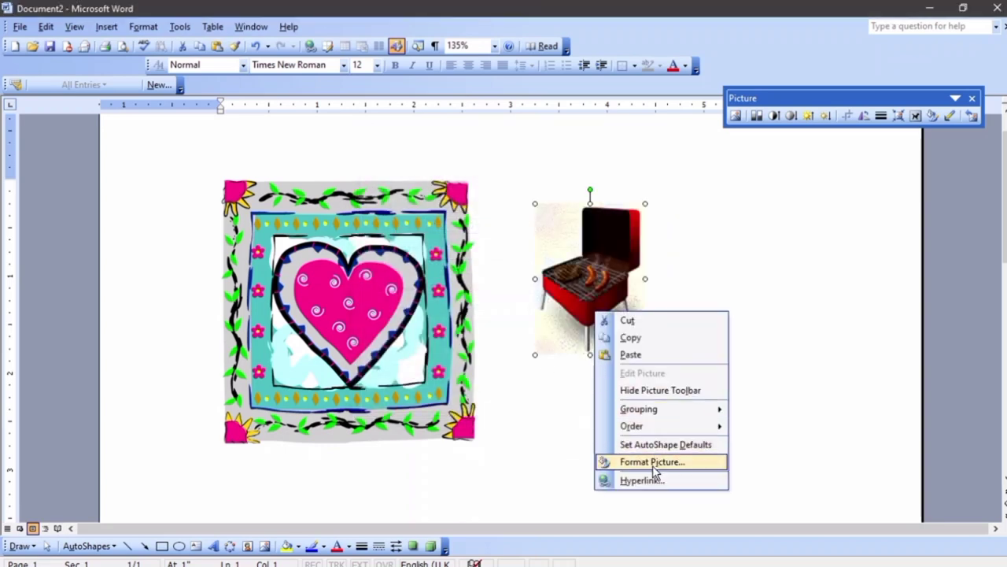
click(652, 461)
click(523, 267)
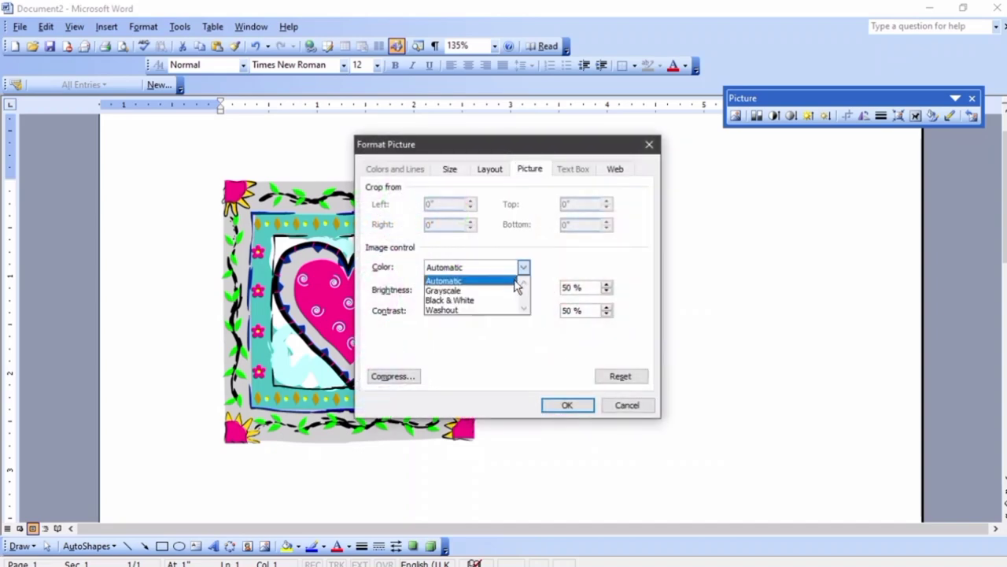
click(496, 302)
click(581, 407)
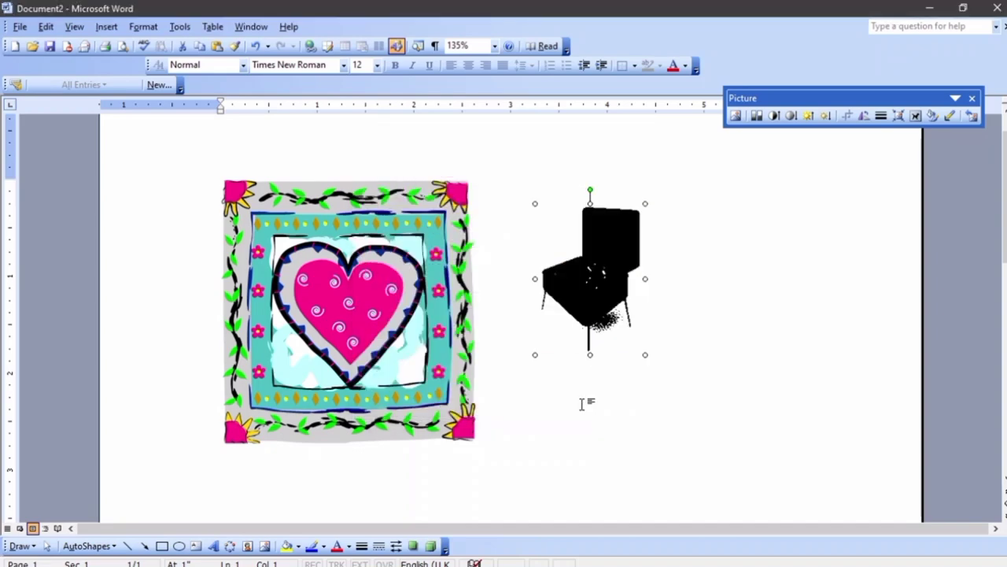
Return the grill picture's colour to Automatic
right_click(593, 323)
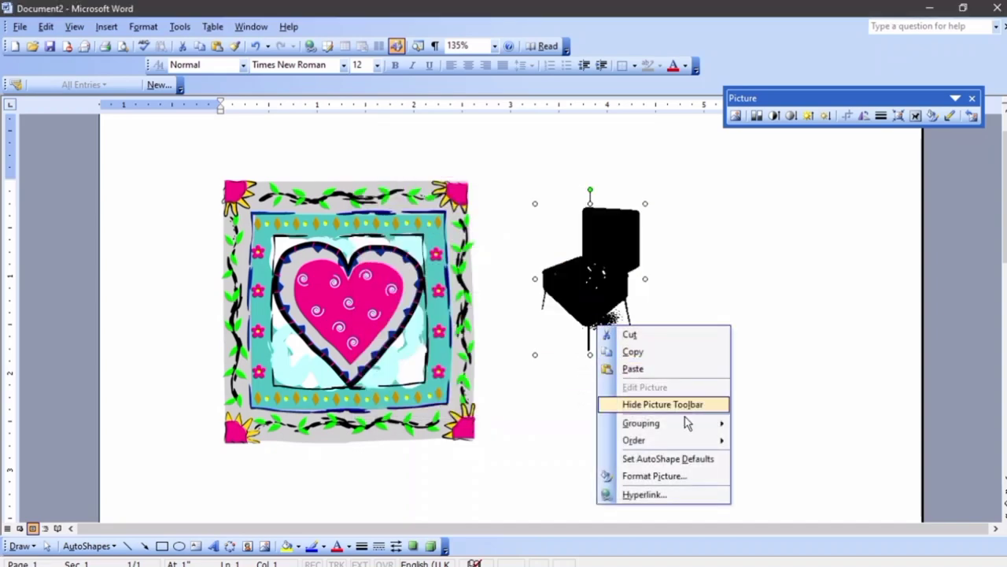
click(680, 477)
click(523, 267)
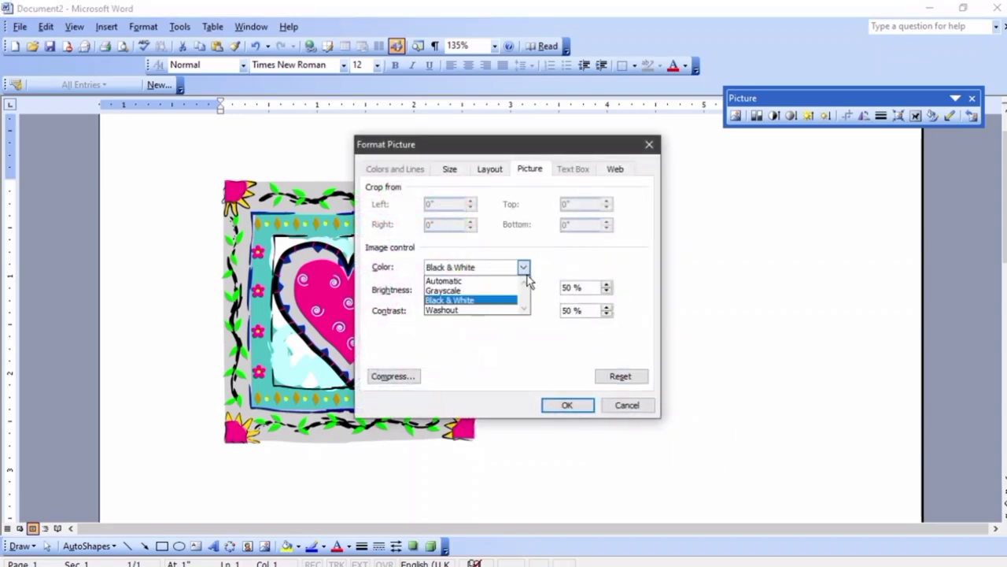
click(476, 282)
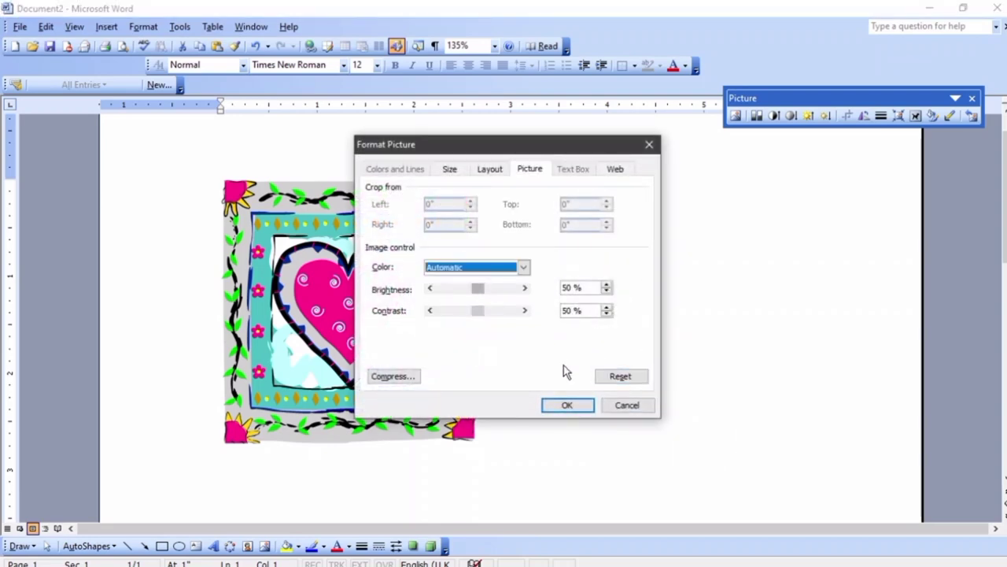
click(567, 405)
Apply the Washout colour mode to the grill, then delete the picture
right_click(568, 295)
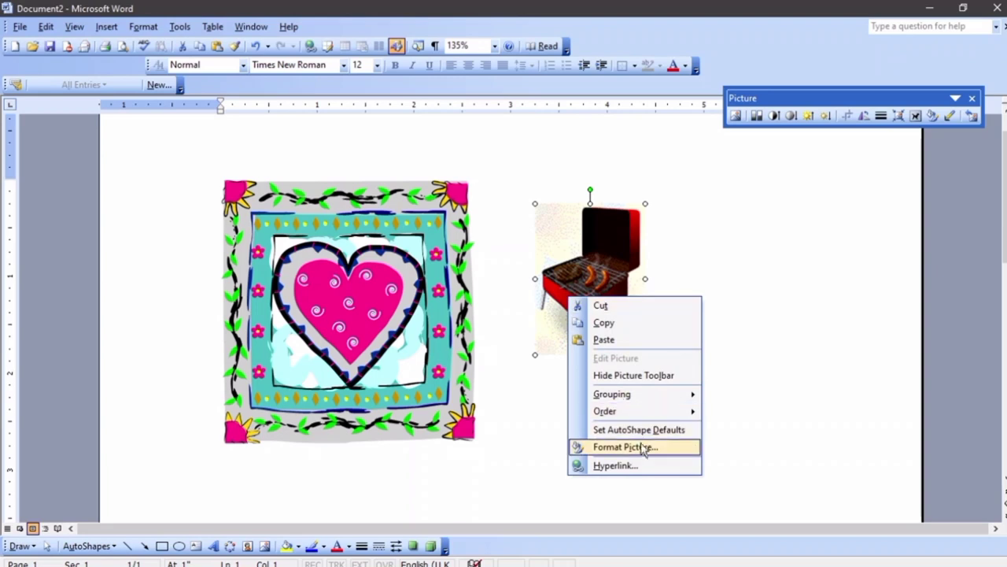
click(638, 444)
click(526, 269)
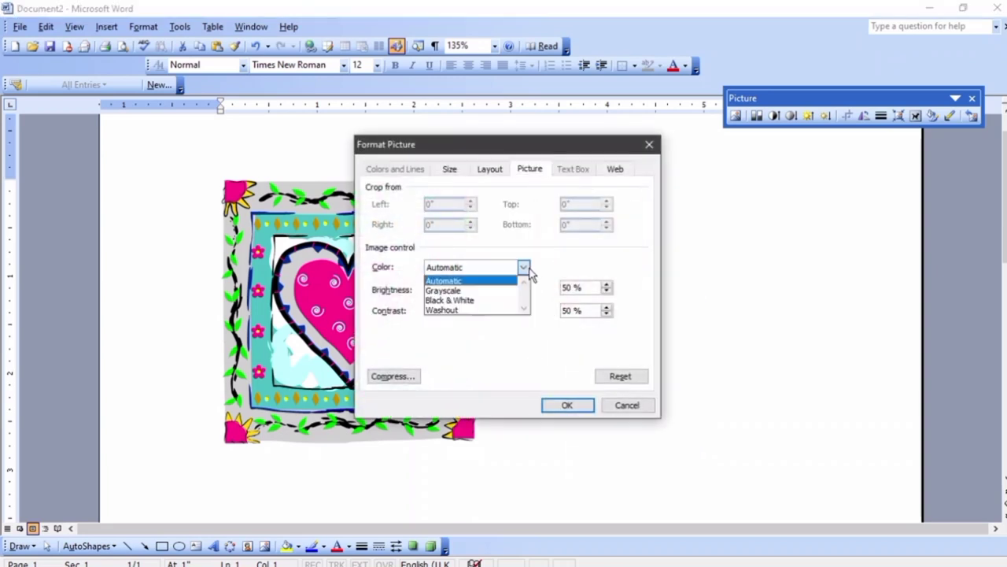
click(509, 313)
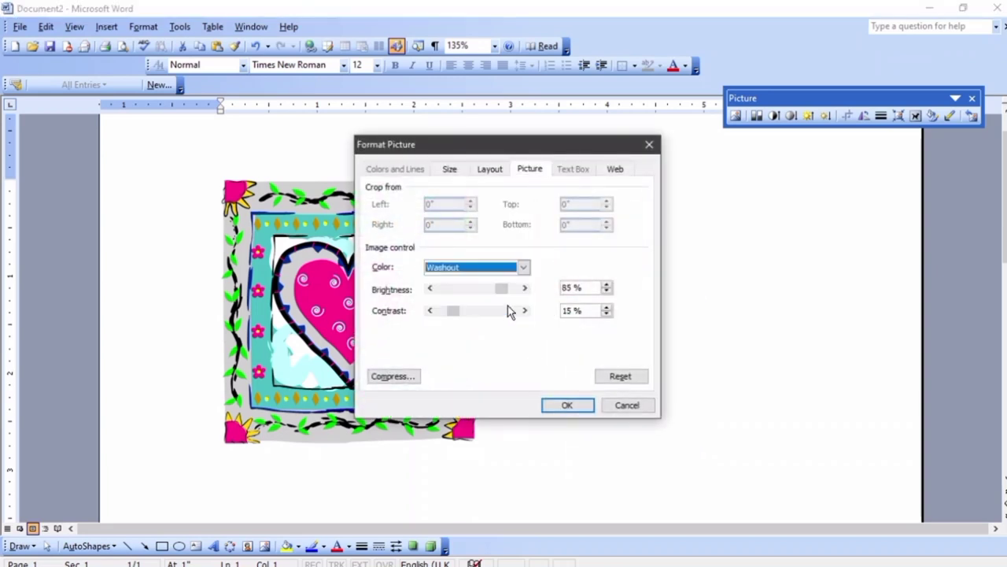
click(568, 404)
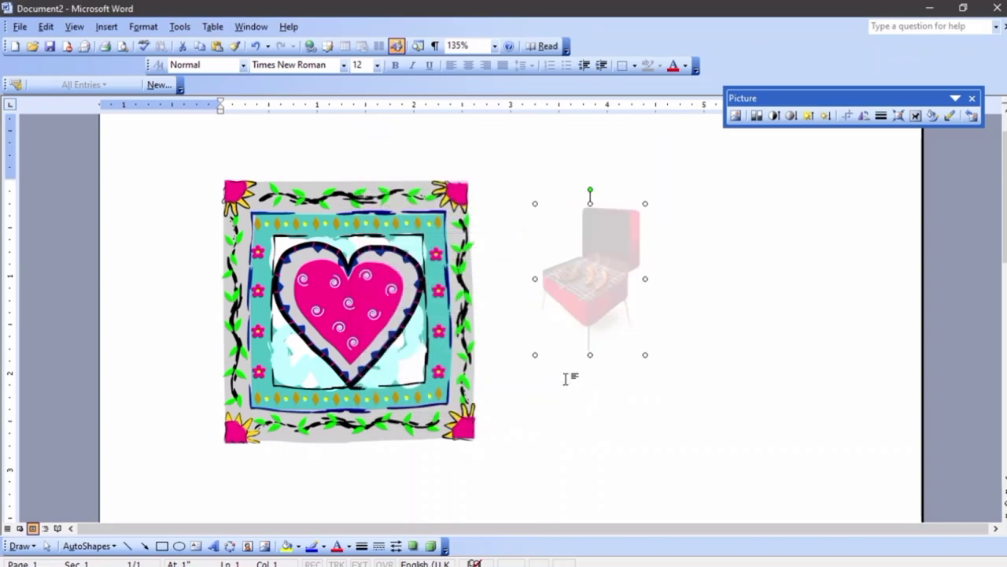
key(Delete)
Delete the heart picture, then draw a star AutoShape and delete it
click(431, 356)
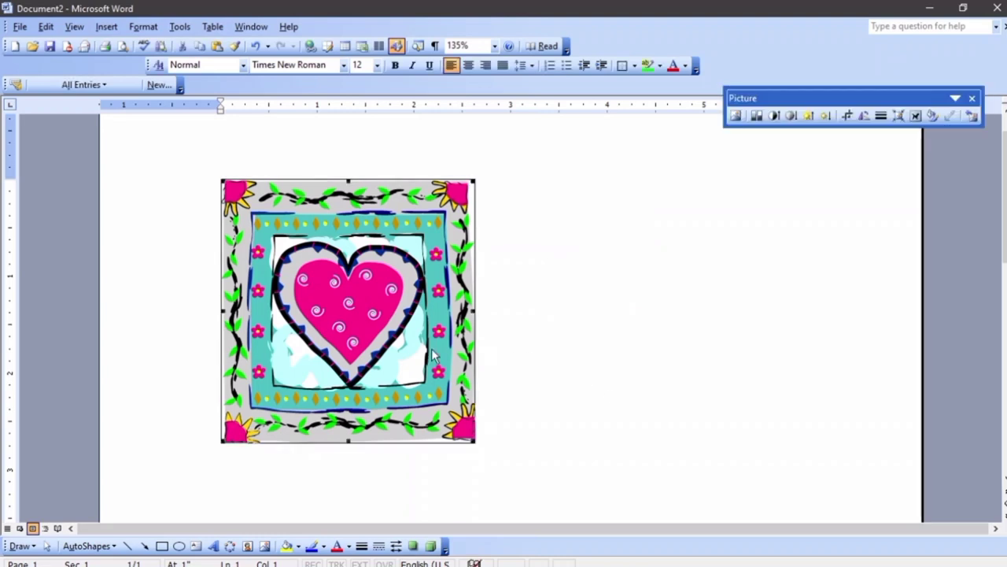
key(Delete)
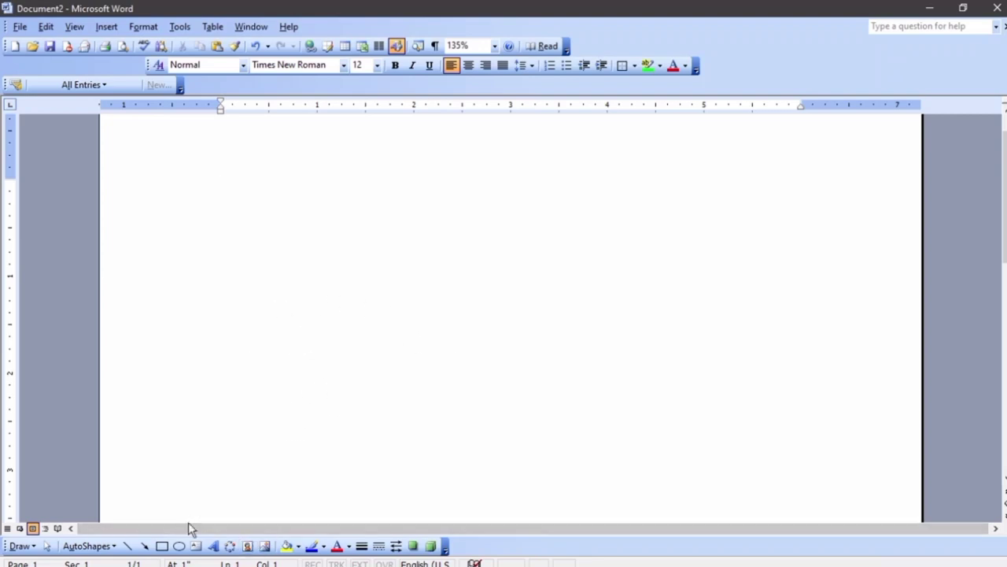
click(100, 546)
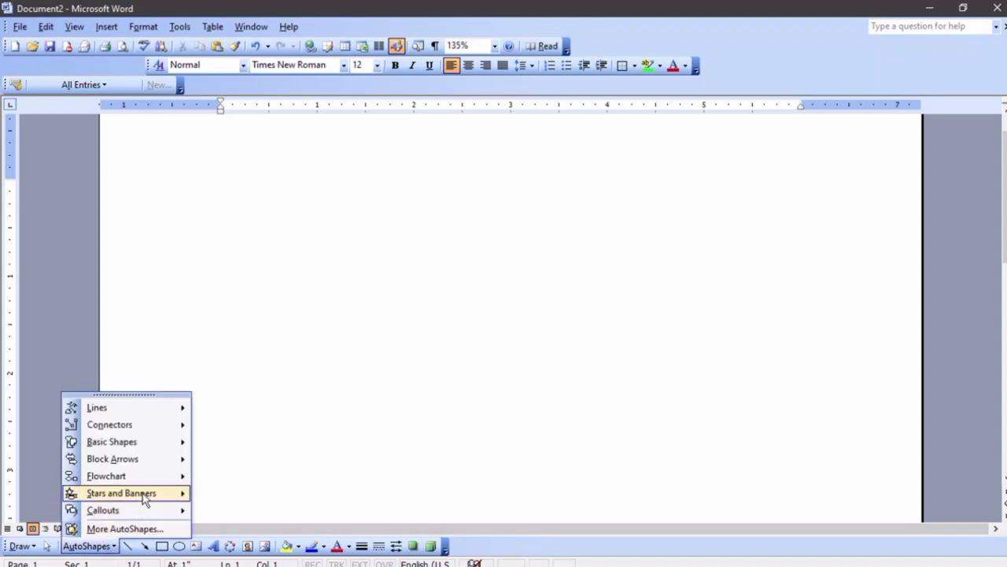
mouse_move(146, 494)
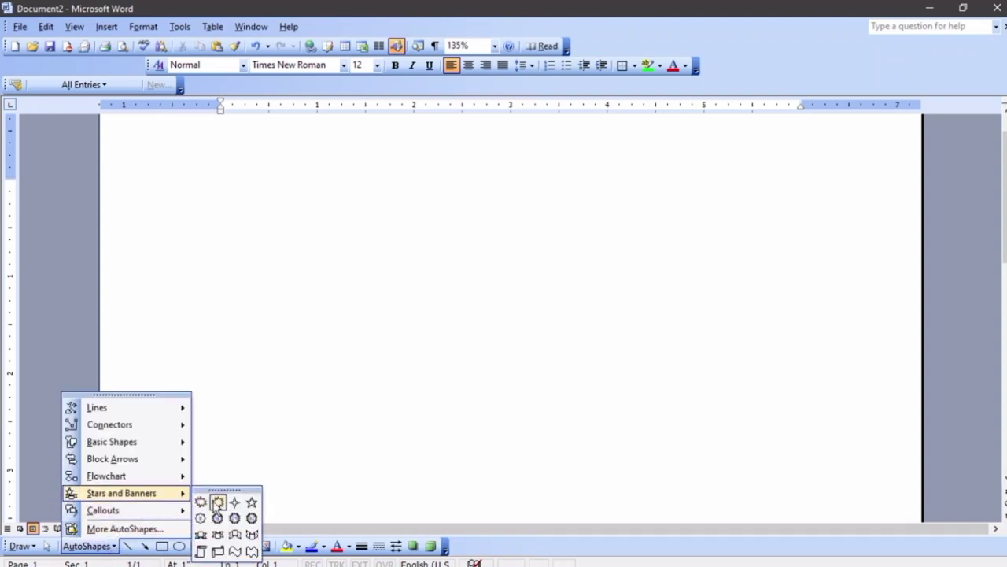
click(215, 501)
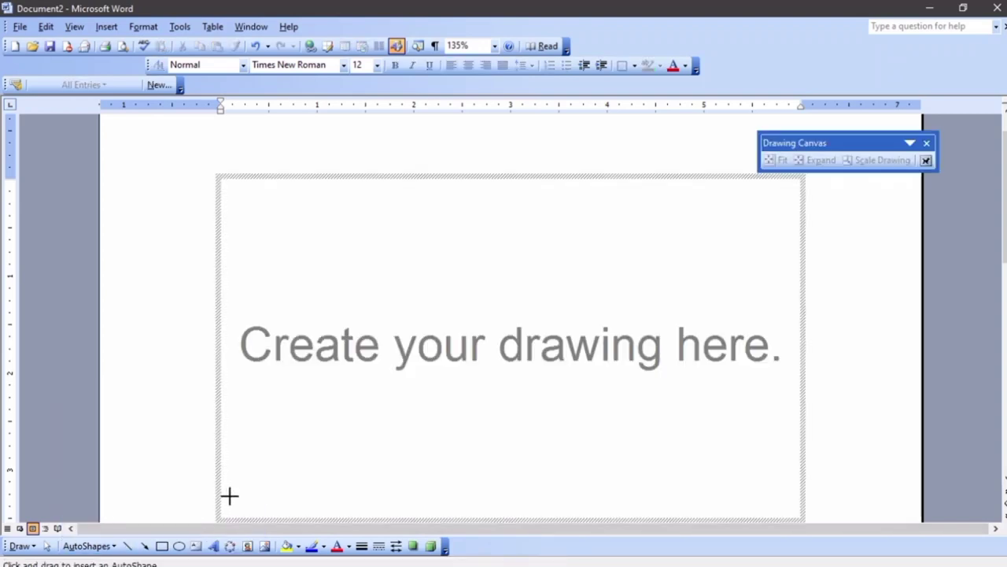
key(Escape)
mouse_move(293, 263)
mouse_down()
mouse_move(477, 429)
mouse_move(538, 462)
mouse_up()
key(Delete)
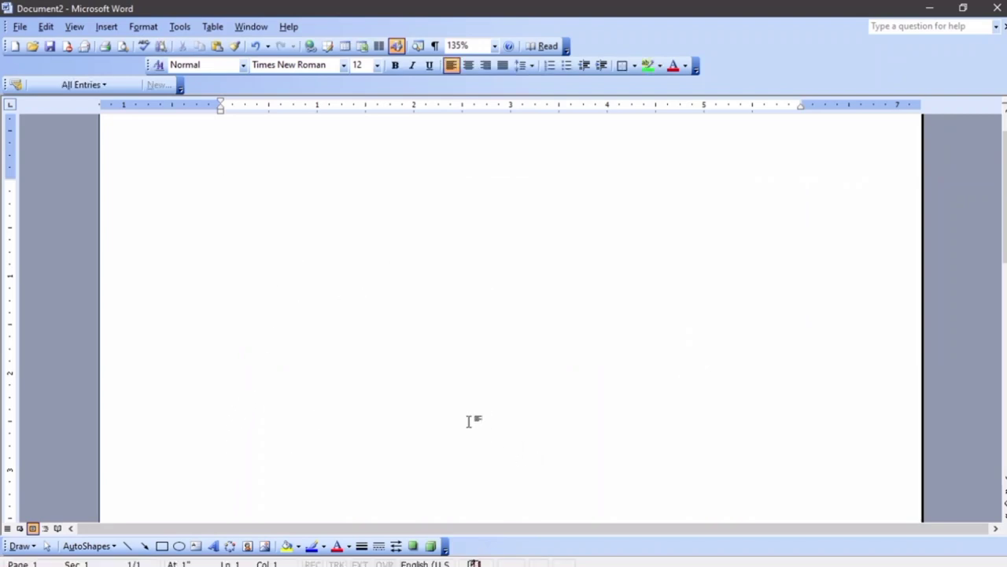
Draw a large Basic Shapes octagon near the top of the page and select it
click(110, 546)
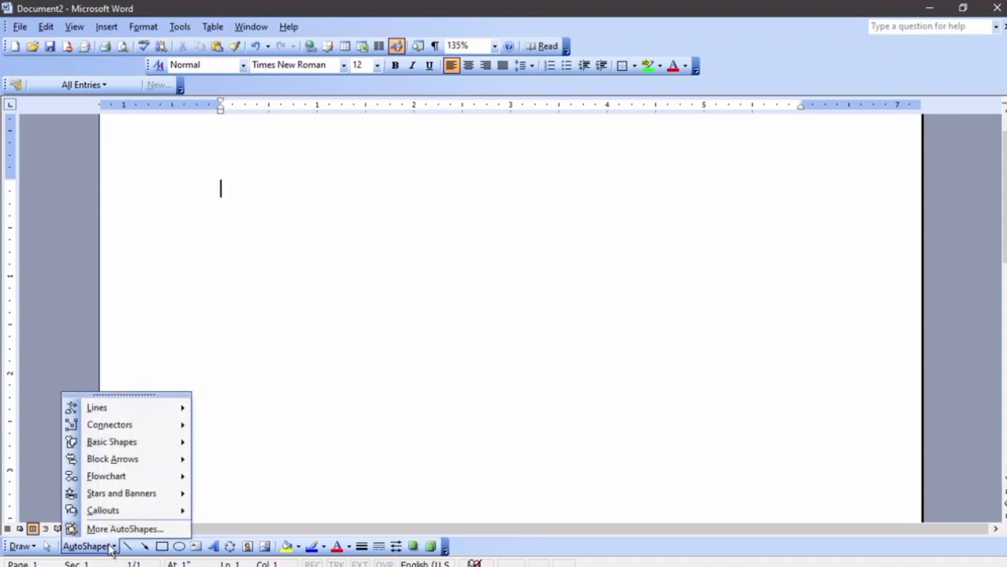
mouse_move(167, 445)
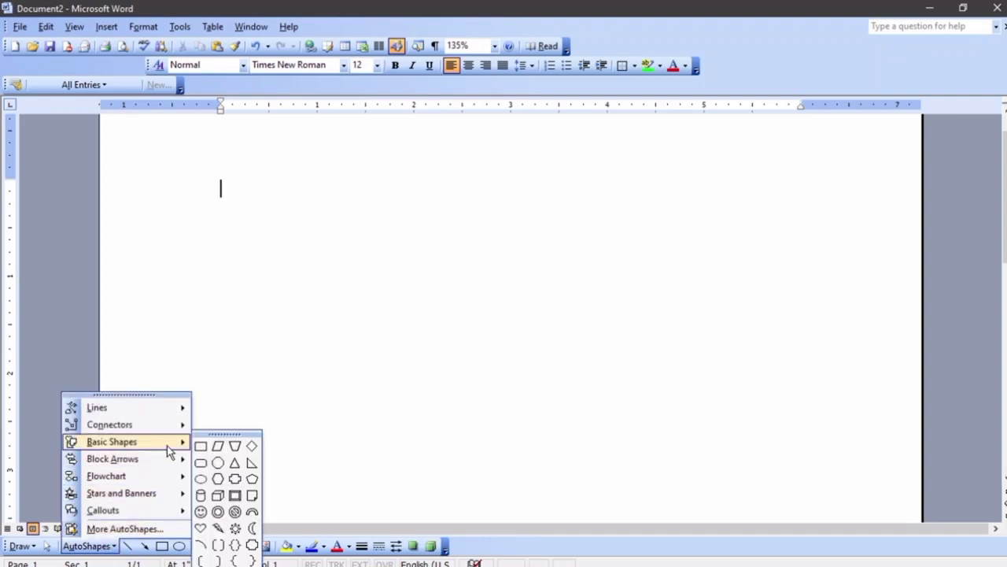
click(219, 477)
key(Escape)
drag(265, 178, 607, 445)
click(348, 304)
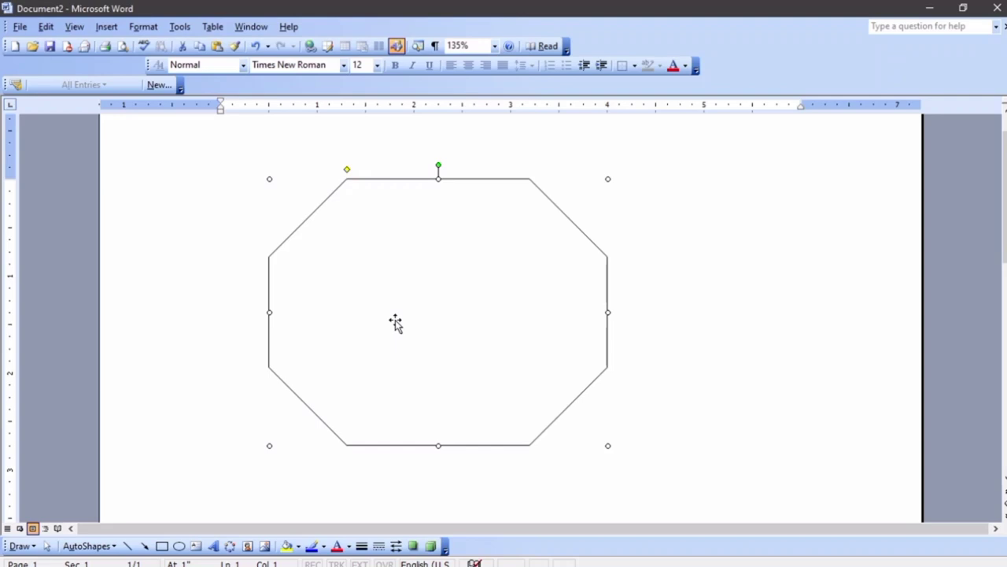
Give the octagon a picture fill of the AG00057 grill via Fill Effects
right_click(394, 323)
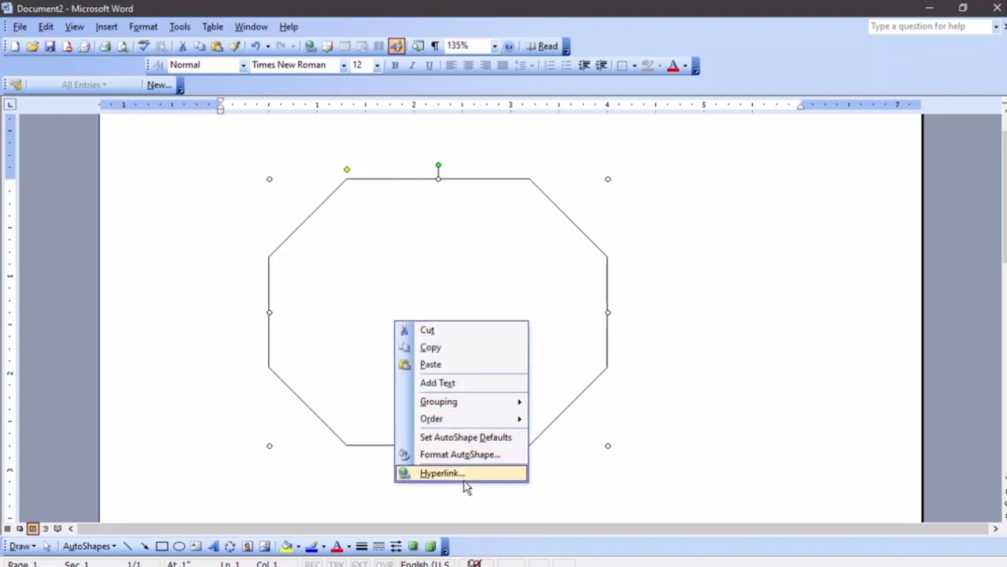
click(461, 454)
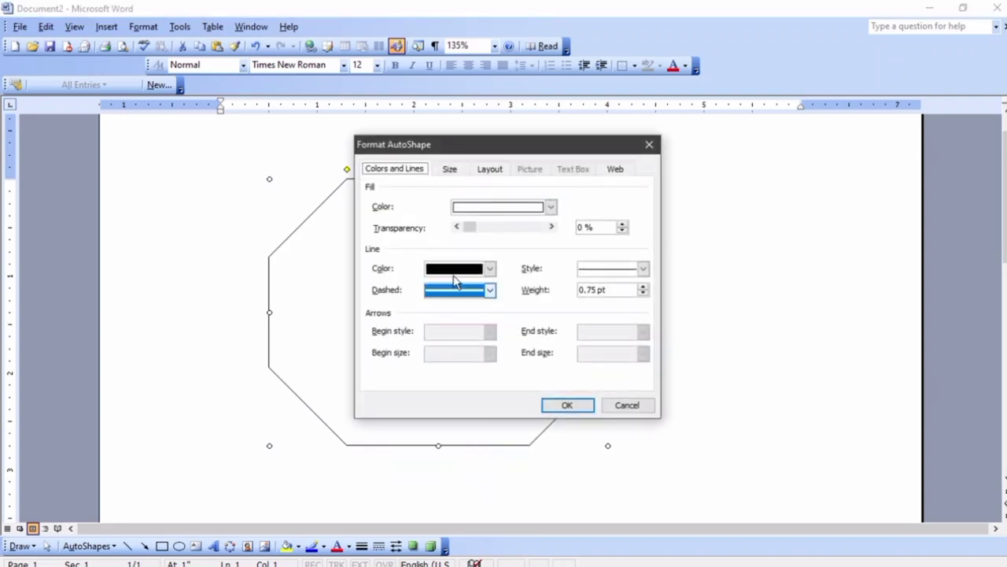
click(525, 209)
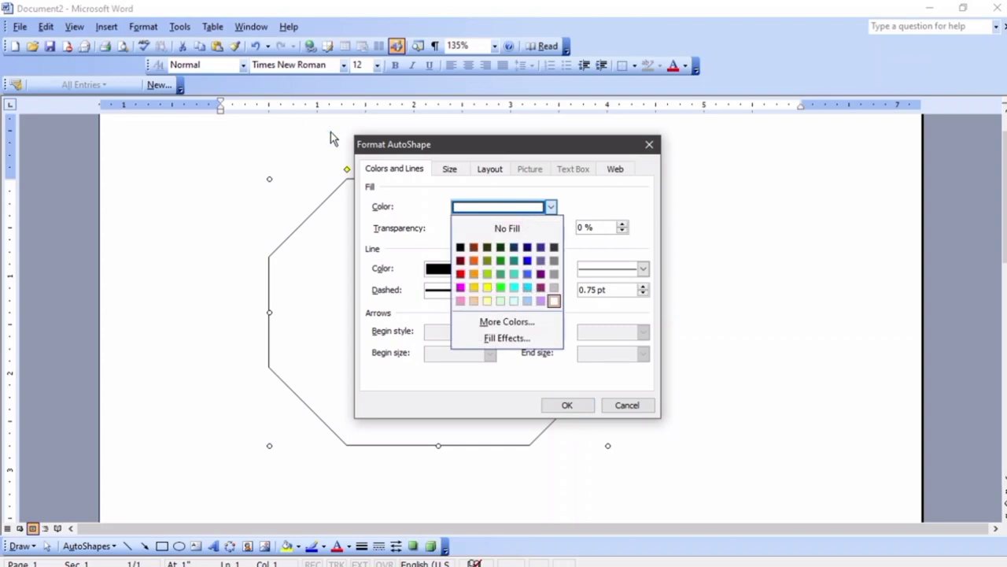
click(507, 338)
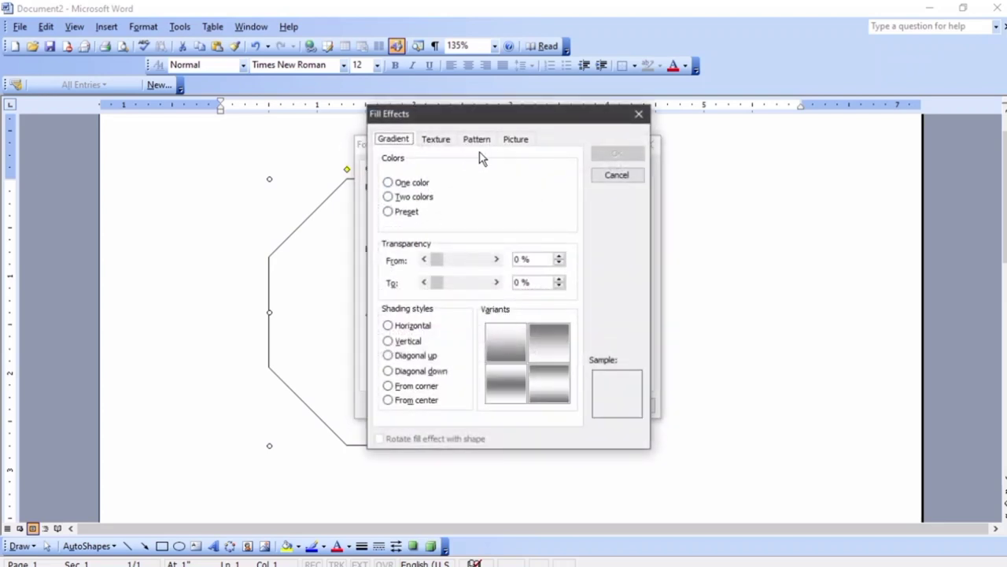
click(509, 142)
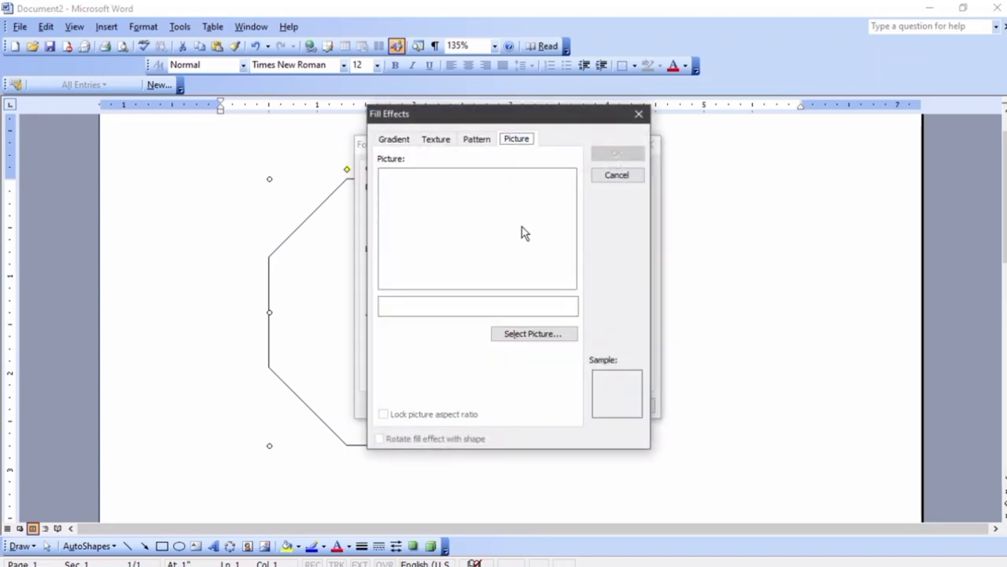
click(534, 333)
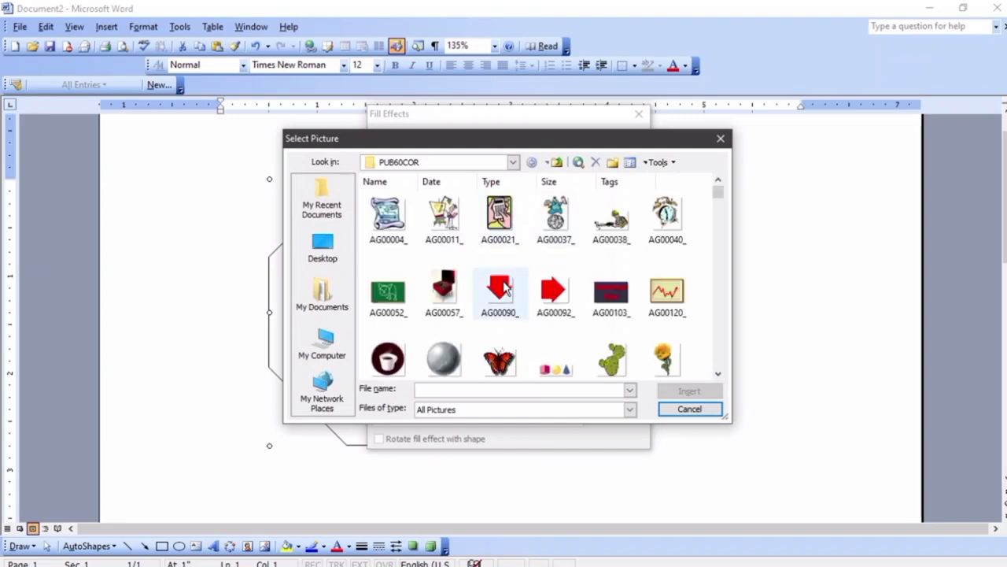
click(443, 292)
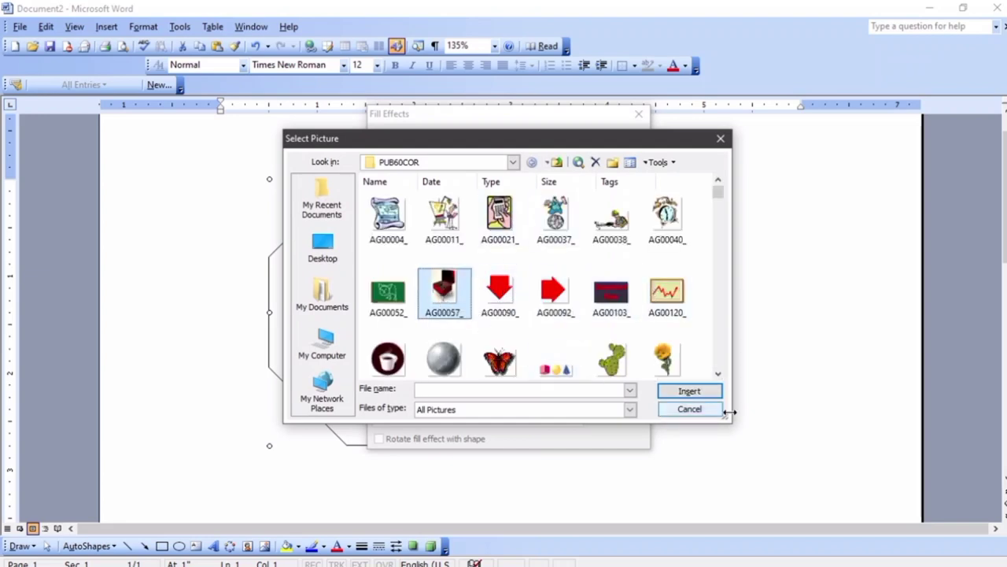
click(687, 392)
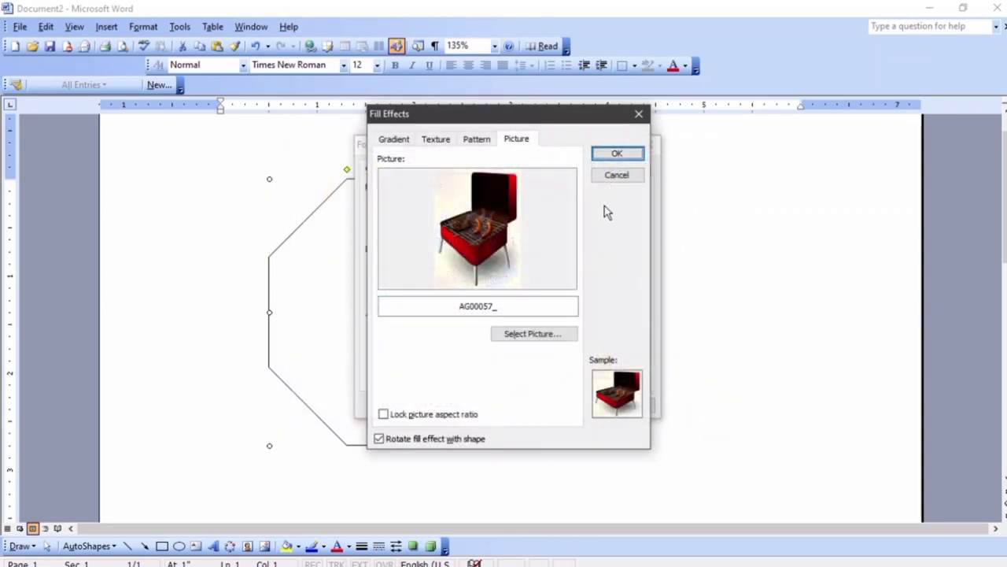
click(618, 156)
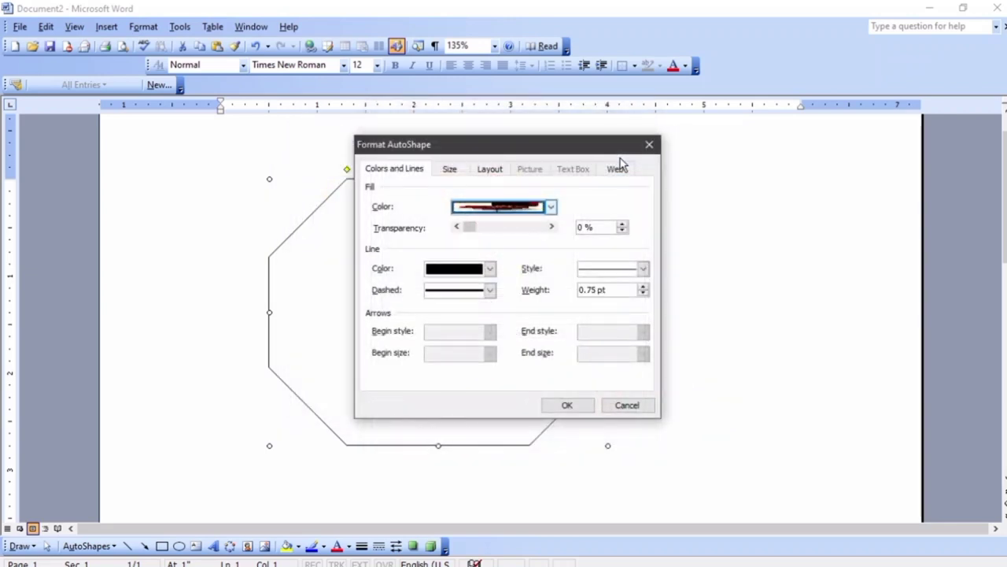
click(567, 406)
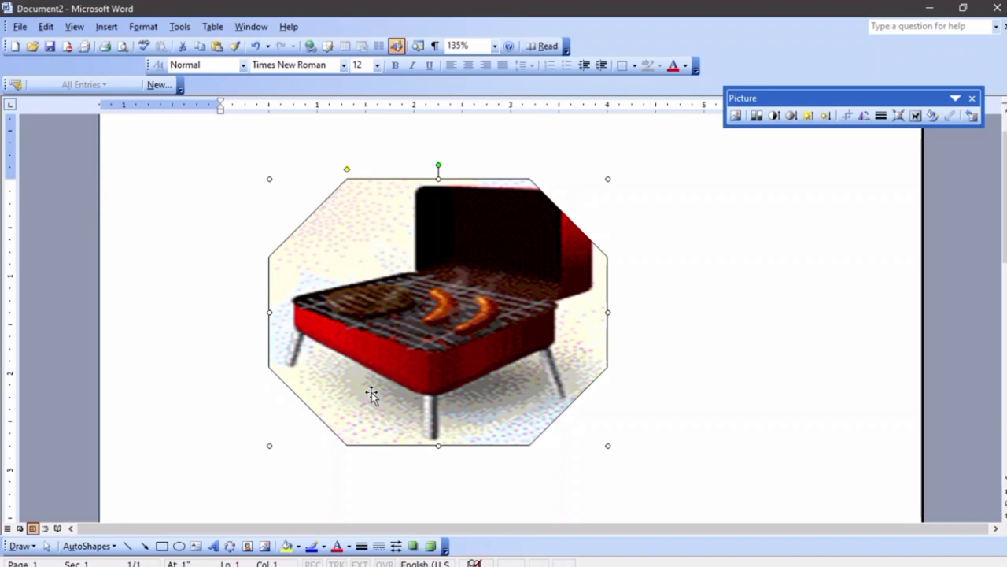
Delete the octagon and copy the 'Resizing a Clip Picture' paragraph from the Ms word manual edited document
key(Delete)
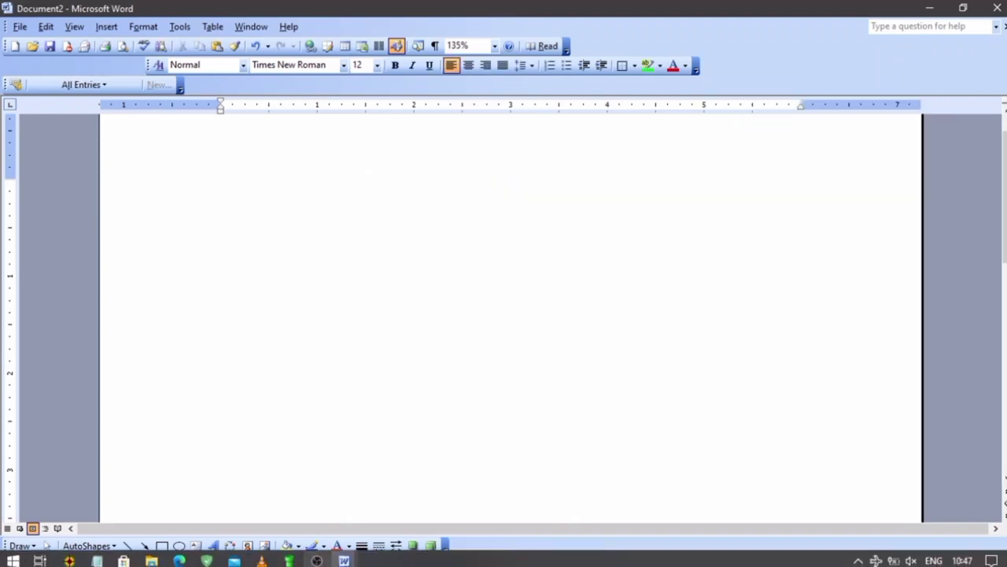
mouse_move(344, 562)
click(295, 511)
scroll(294, 364, down, 6)
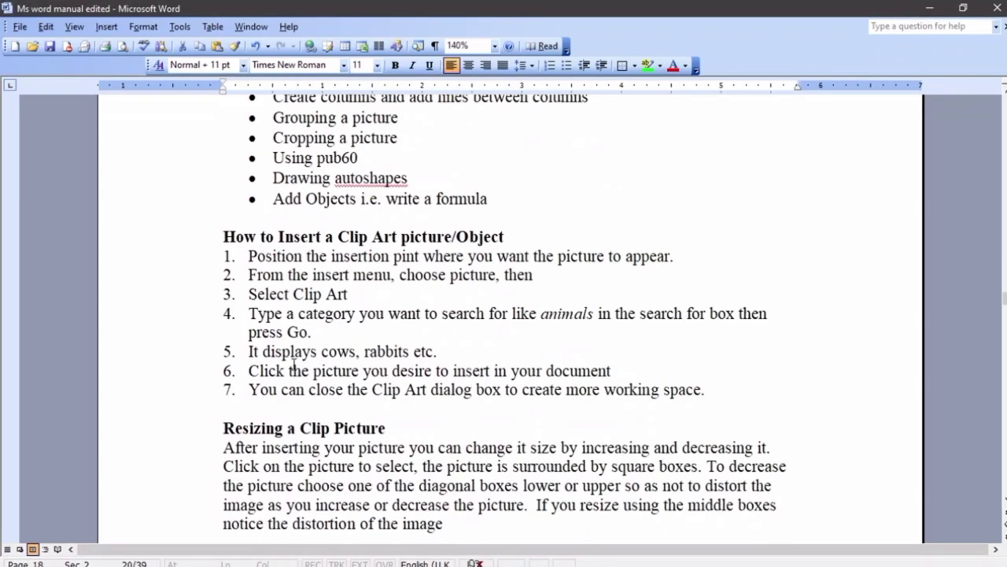
scroll(388, 358, up, 2)
drag(445, 330, 211, 252)
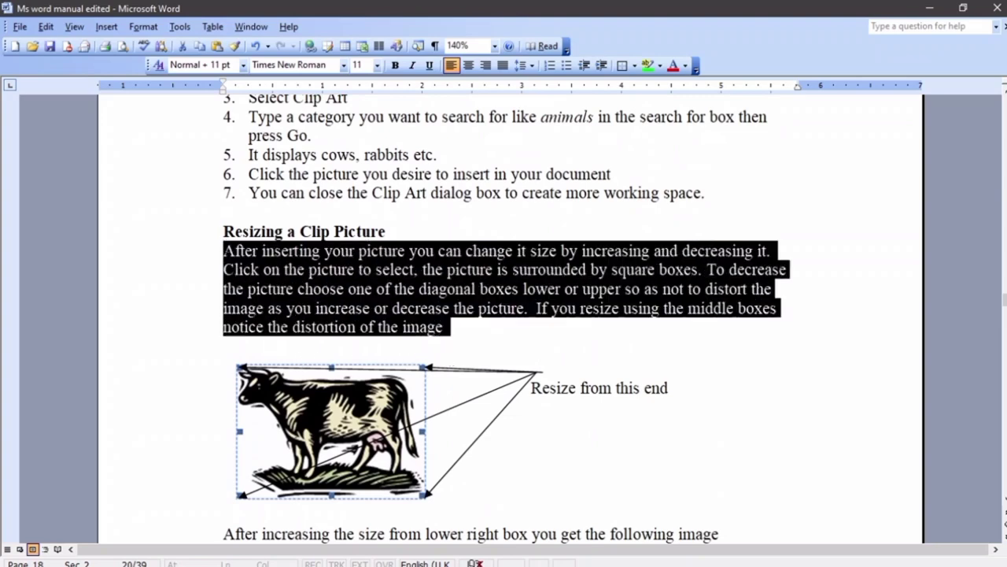
right_click(281, 267)
click(310, 288)
Paste the paragraph into Document2 and select it
scroll(326, 295, up, 4)
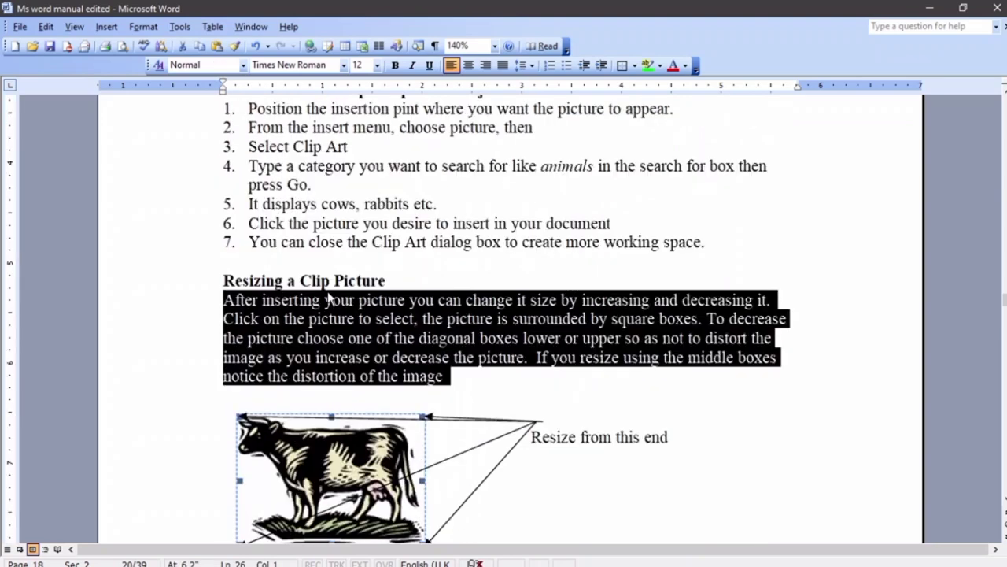
mouse_move(339, 560)
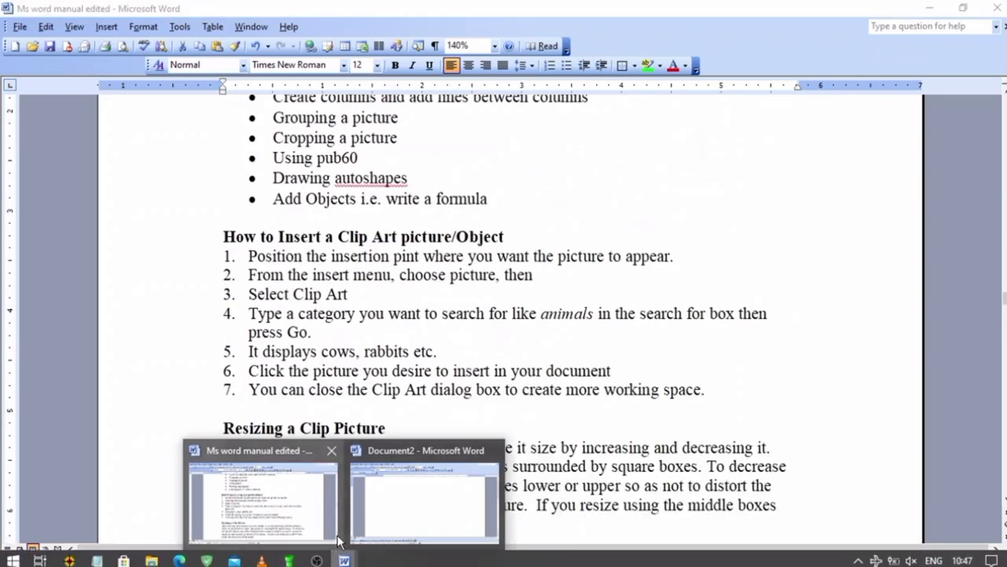
click(393, 488)
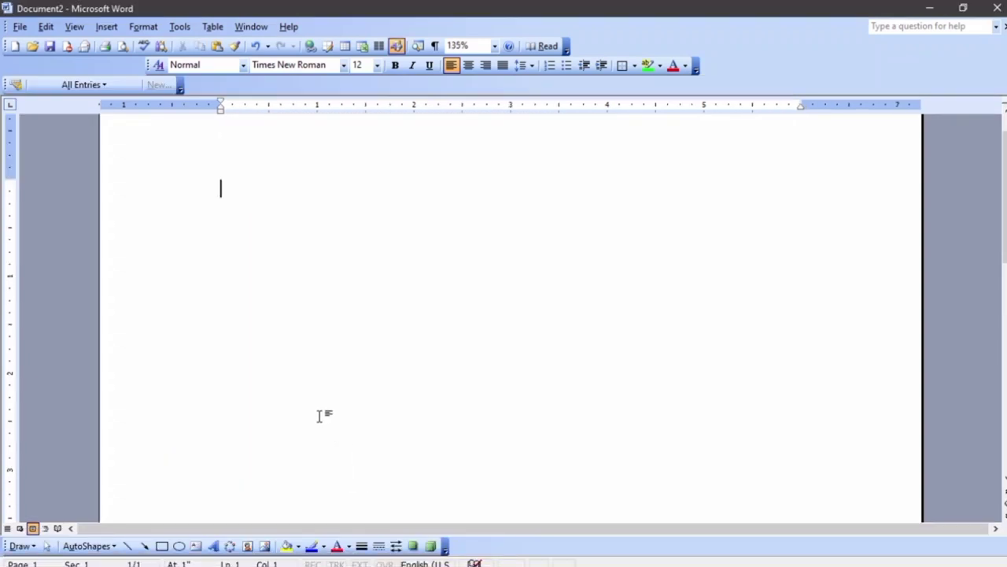
key(ctrl+v)
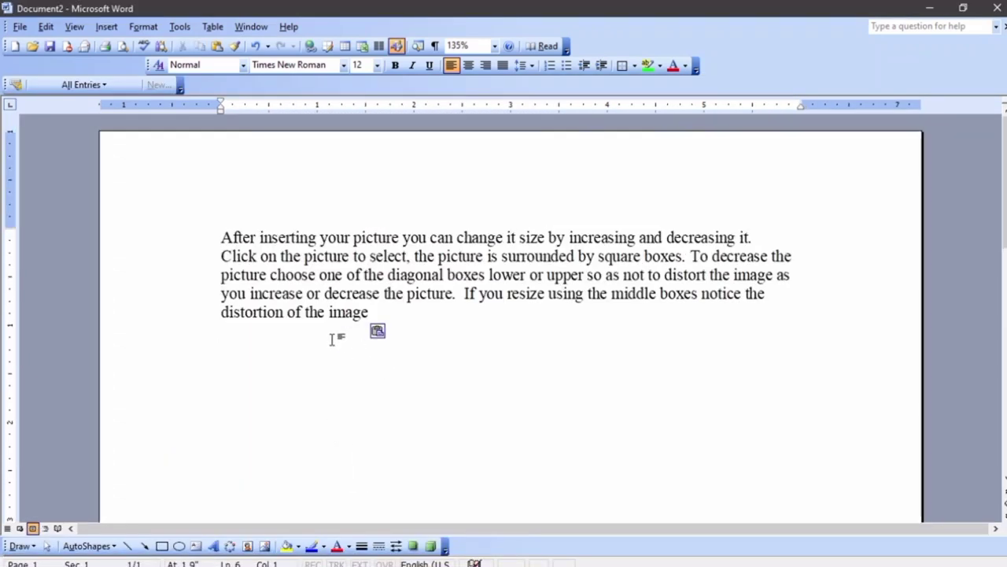
drag(222, 235, 370, 312)
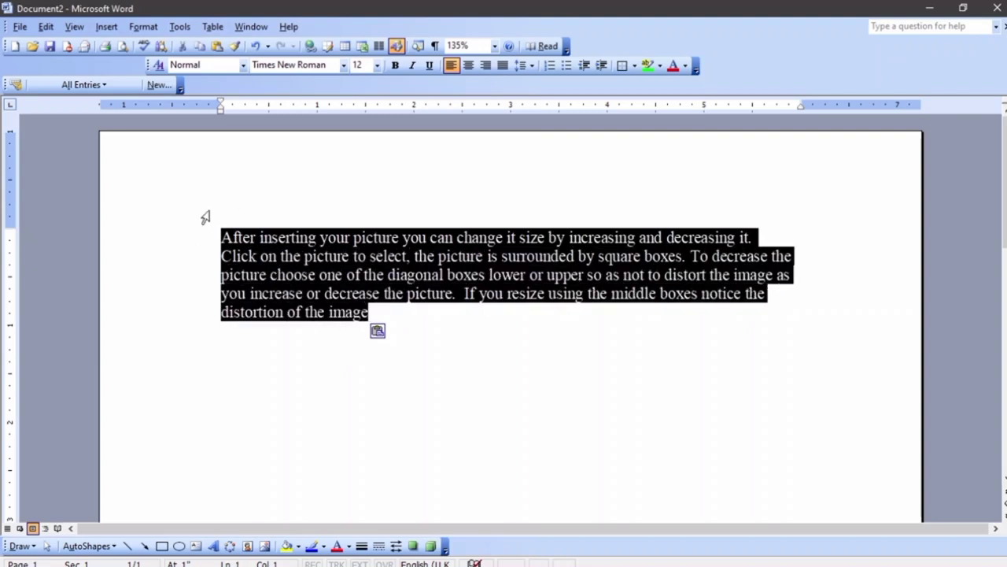
In Format > Columns, try two-, three- and higher-column layouts for the selected paragraph
click(149, 28)
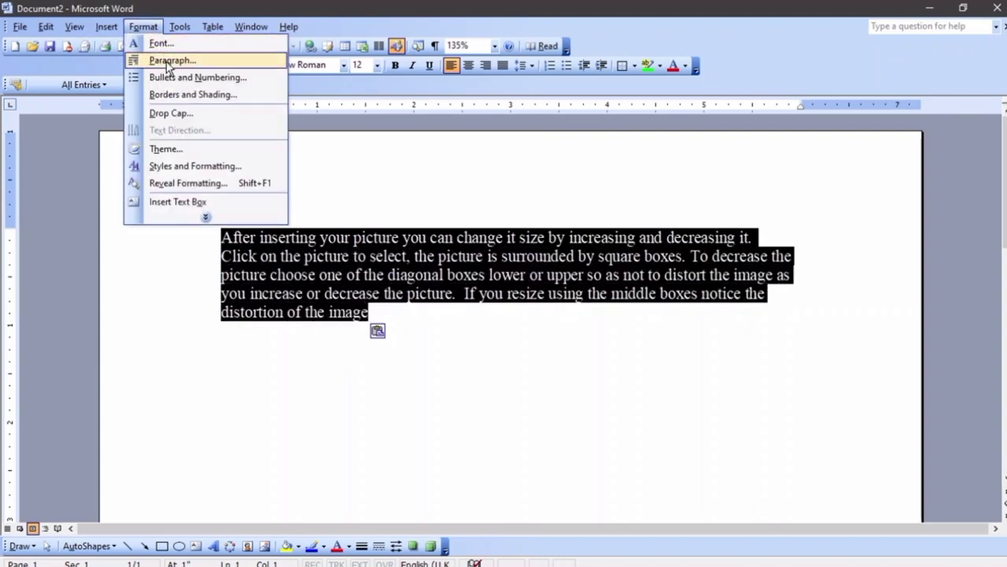
click(208, 218)
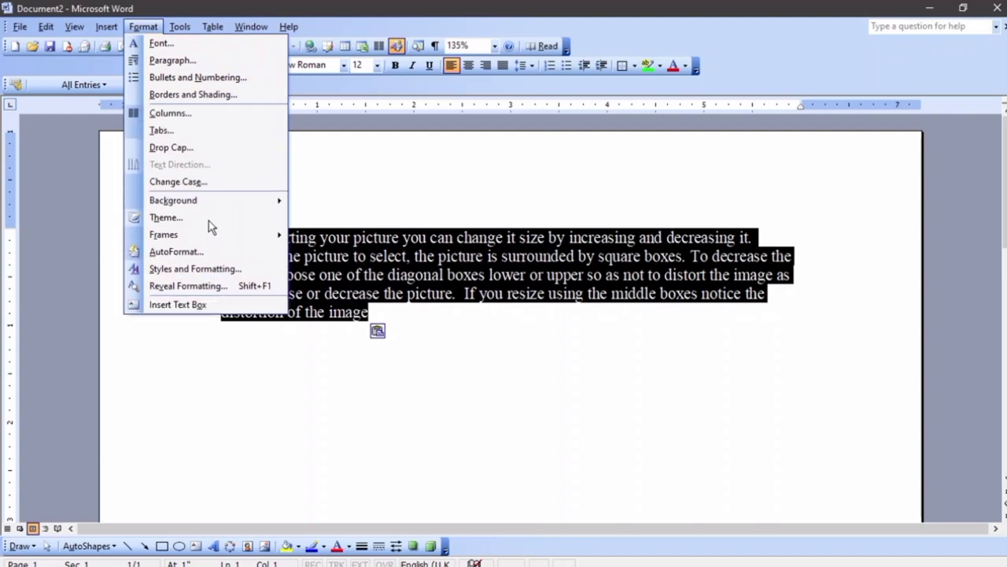
click(194, 115)
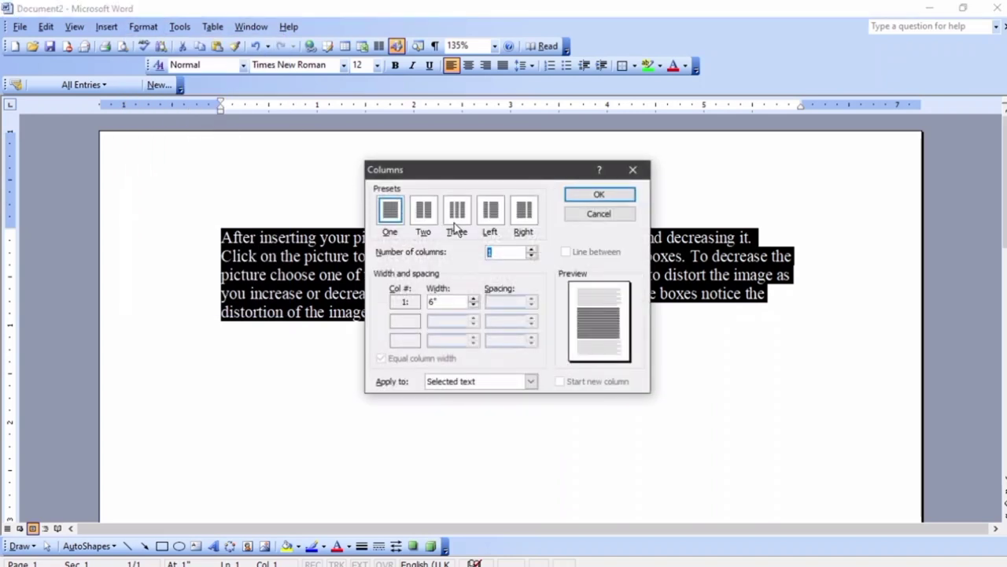
click(425, 212)
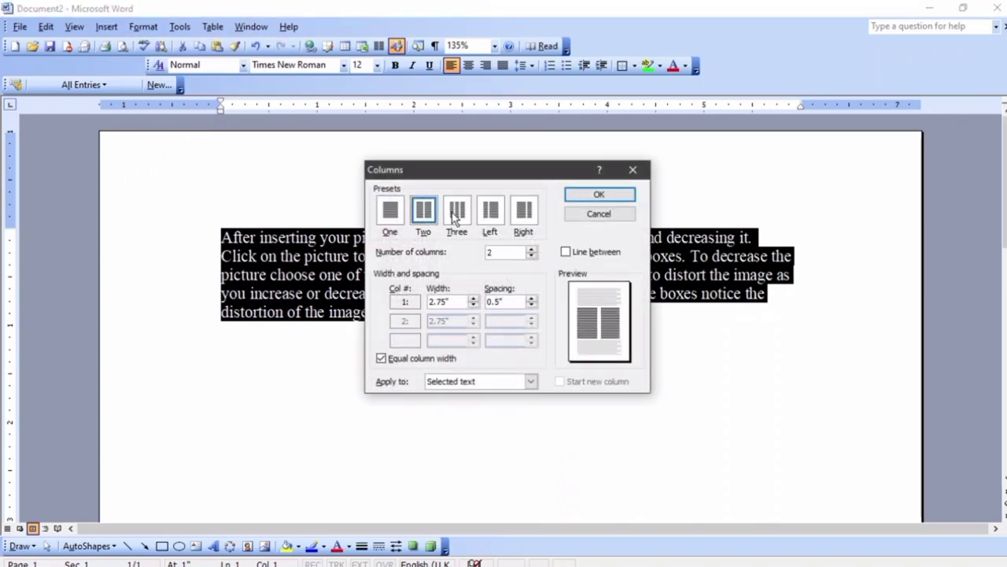
click(454, 213)
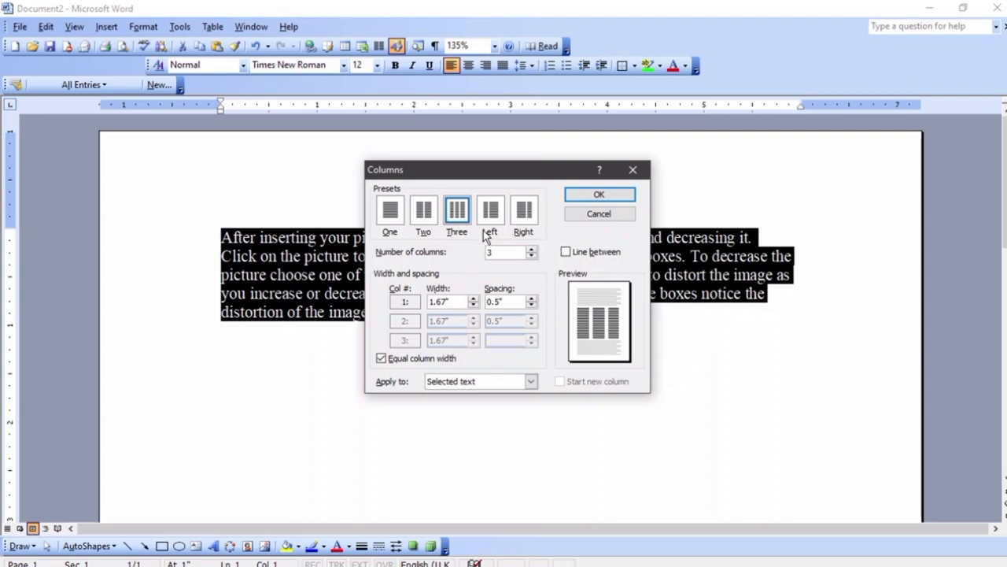
click(531, 249)
click(531, 249)
click(531, 248)
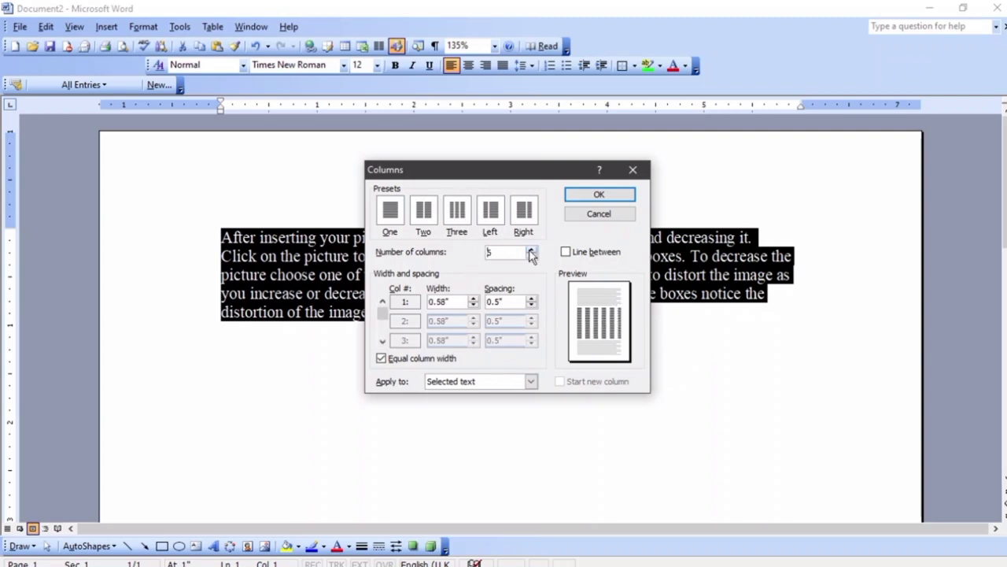
Apply 4 columns with Line between, then select the text across the columns
drag(513, 252, 437, 250)
text(4)
click(566, 252)
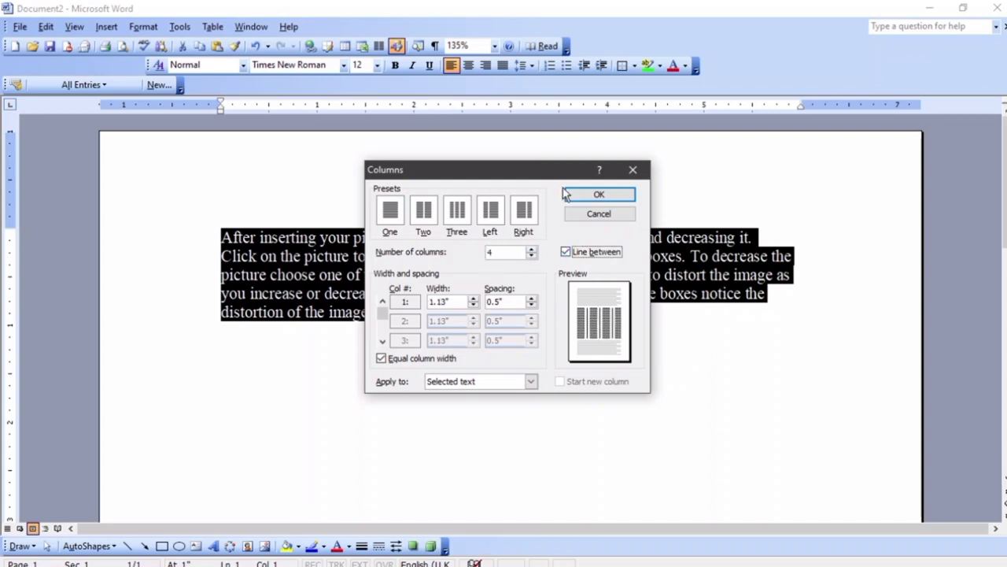
click(595, 197)
click(350, 359)
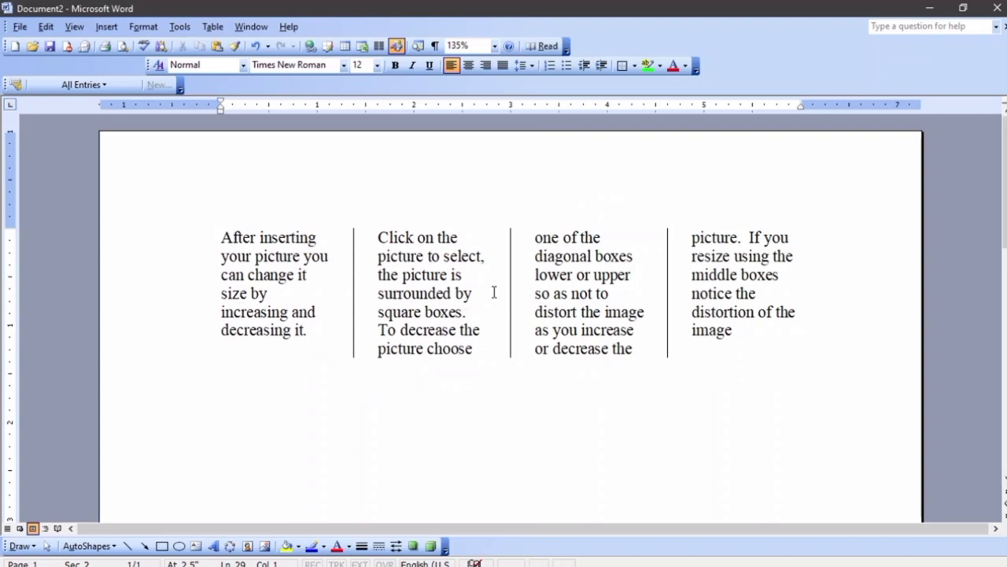
drag(779, 349, 124, 228)
Delete the column text, paste the sum-over-integral equation, and start a new line below it
key(Delete)
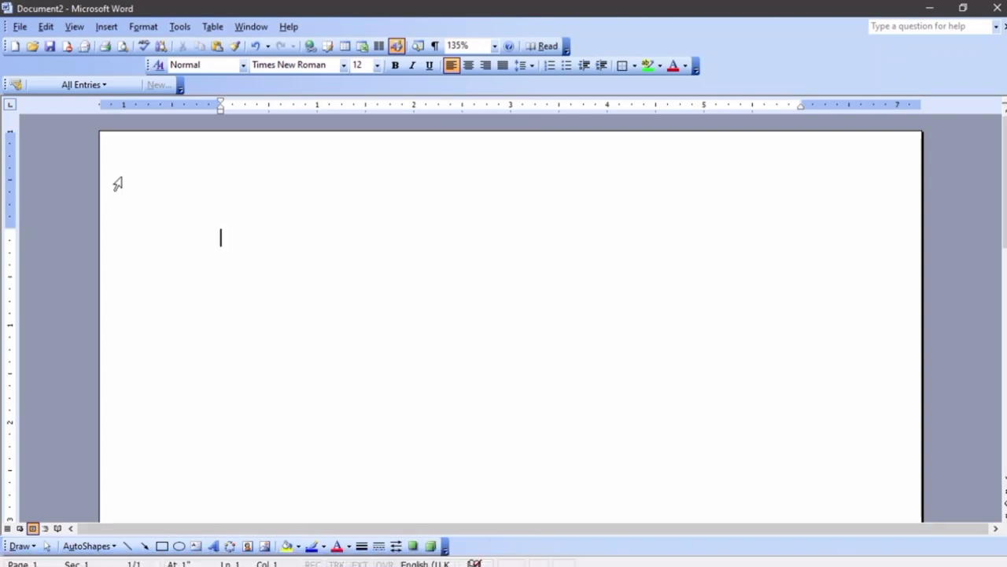
key(ctrl+v)
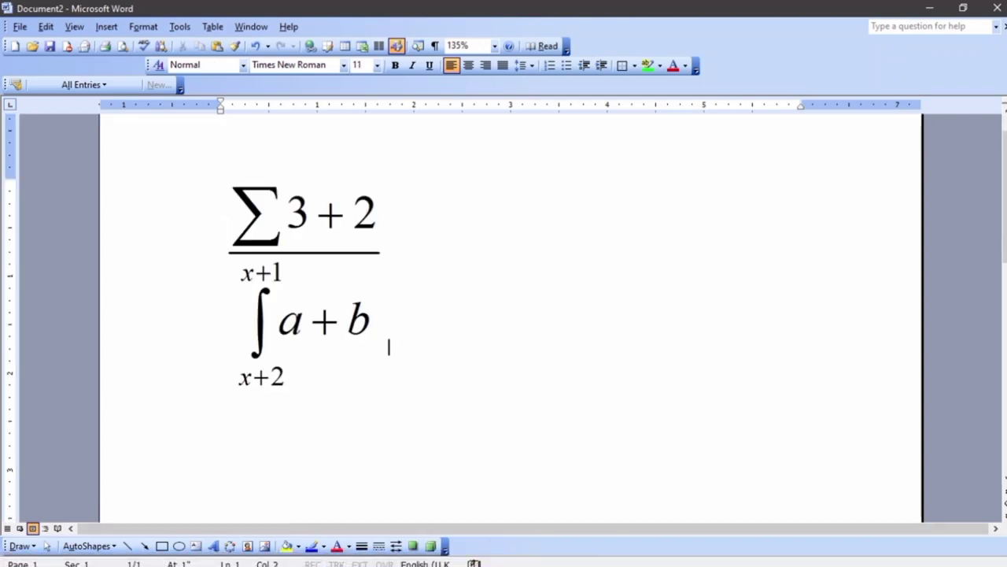
click(327, 300)
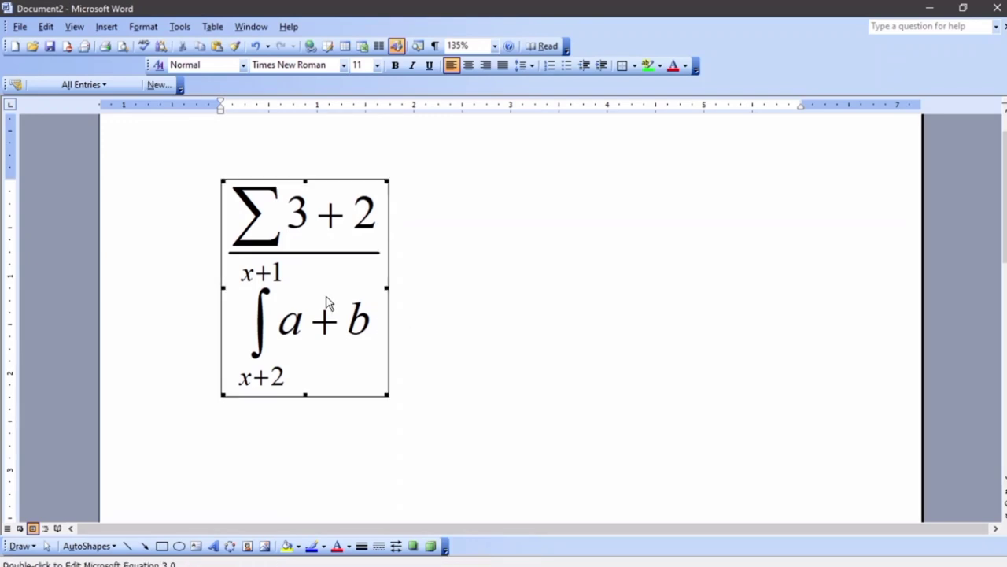
click(459, 295)
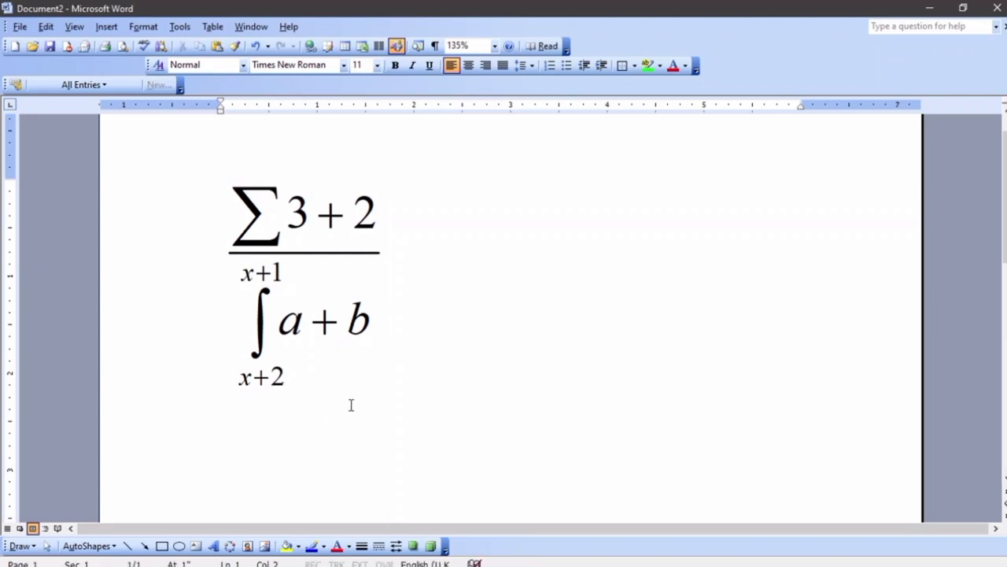
key(Return)
key(Return)
key(Return)
Insert a new Microsoft Equation 3.0 object through Insert > Object
click(100, 27)
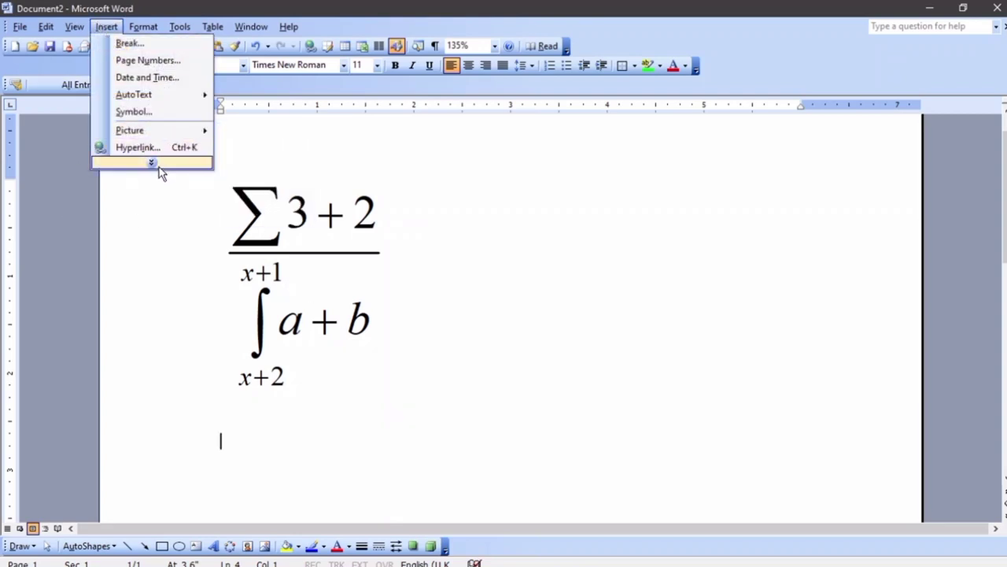
click(157, 165)
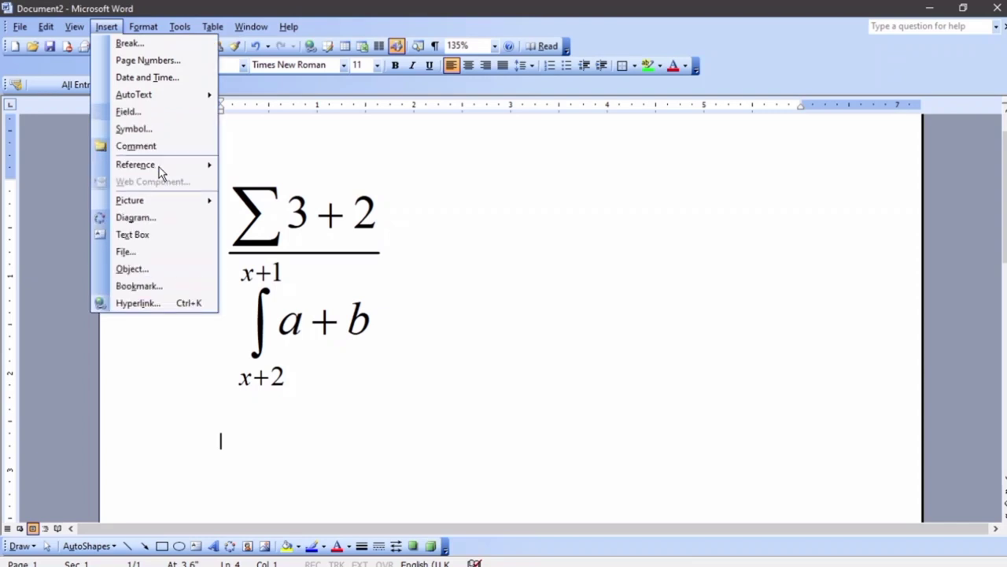
click(168, 271)
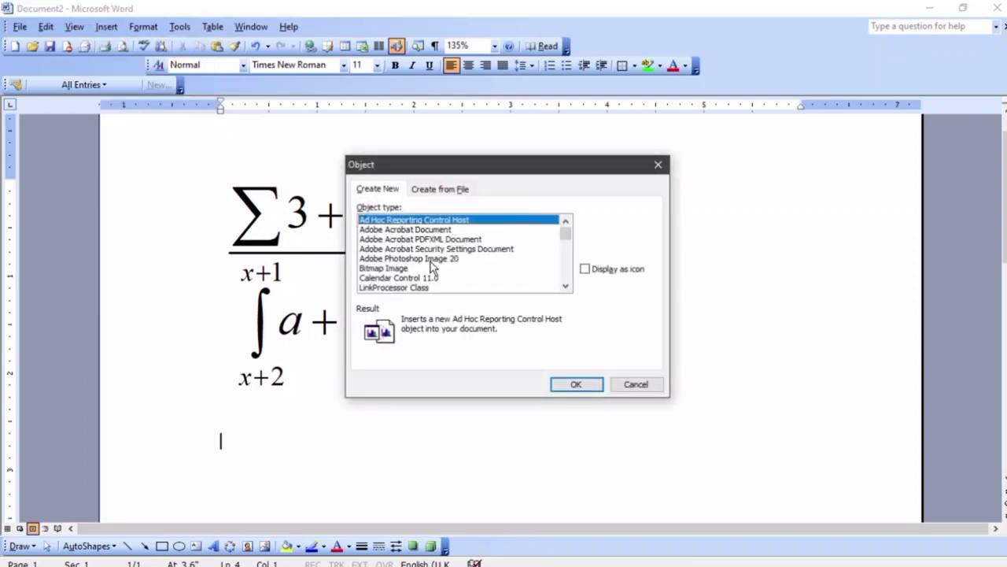
scroll(432, 268, down, 2)
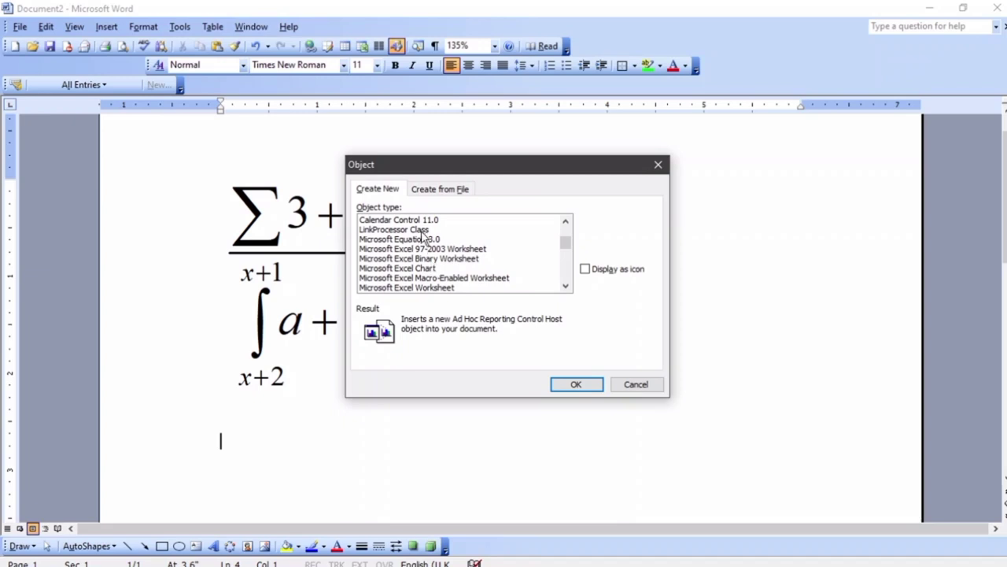
click(415, 239)
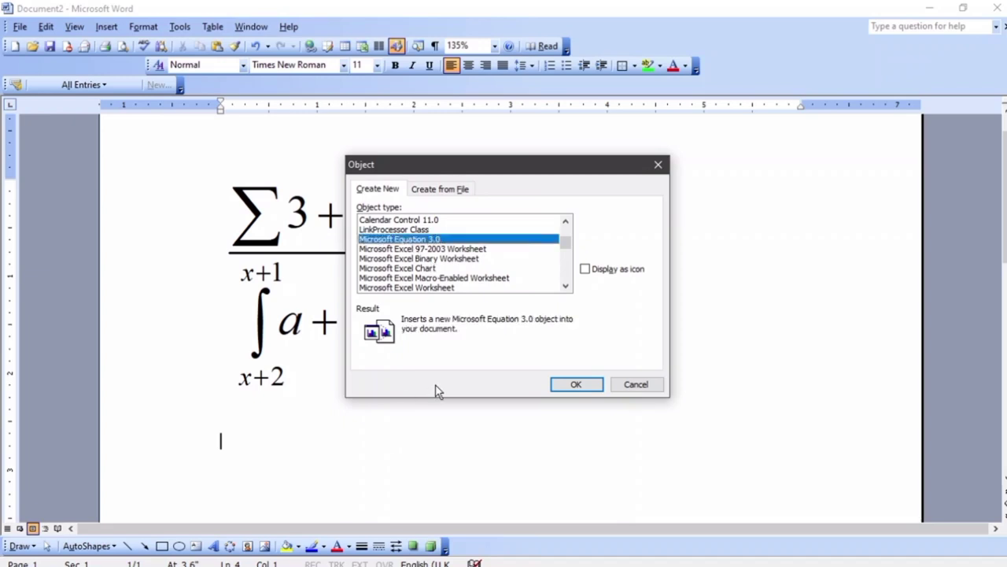
click(573, 384)
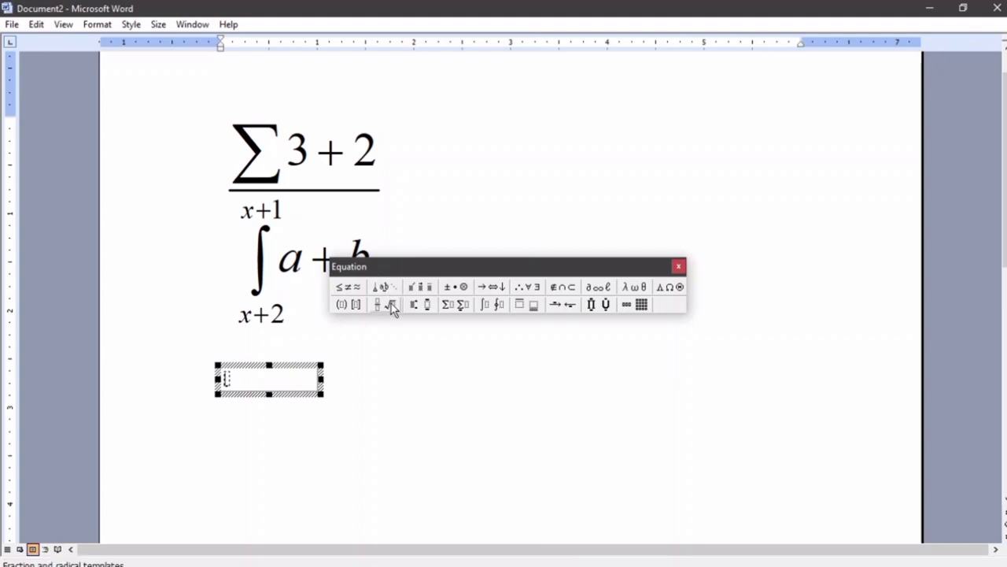
Insert a full-size fraction with a summation of 3+2 as its numerator, then move into the empty denominator
click(374, 307)
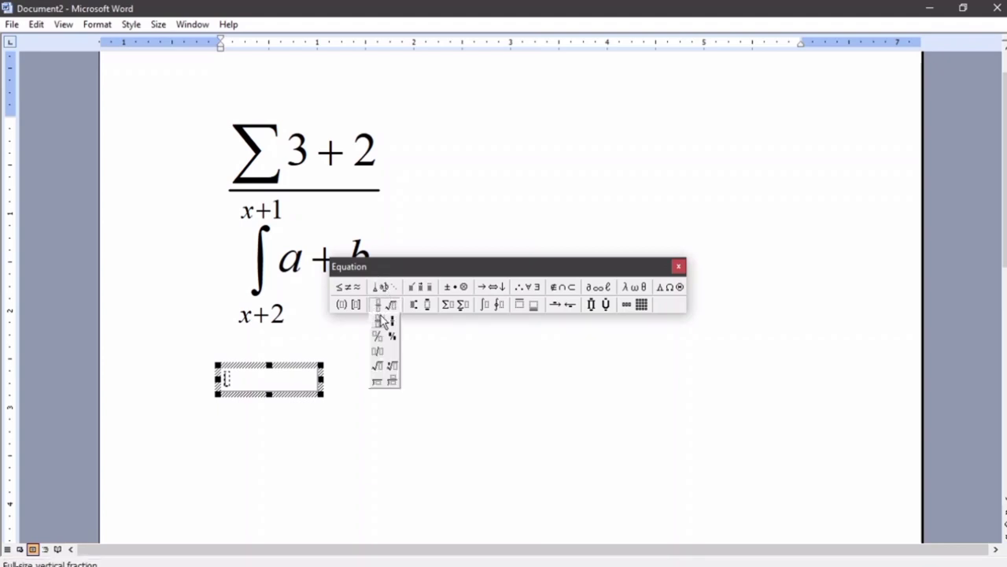
click(381, 320)
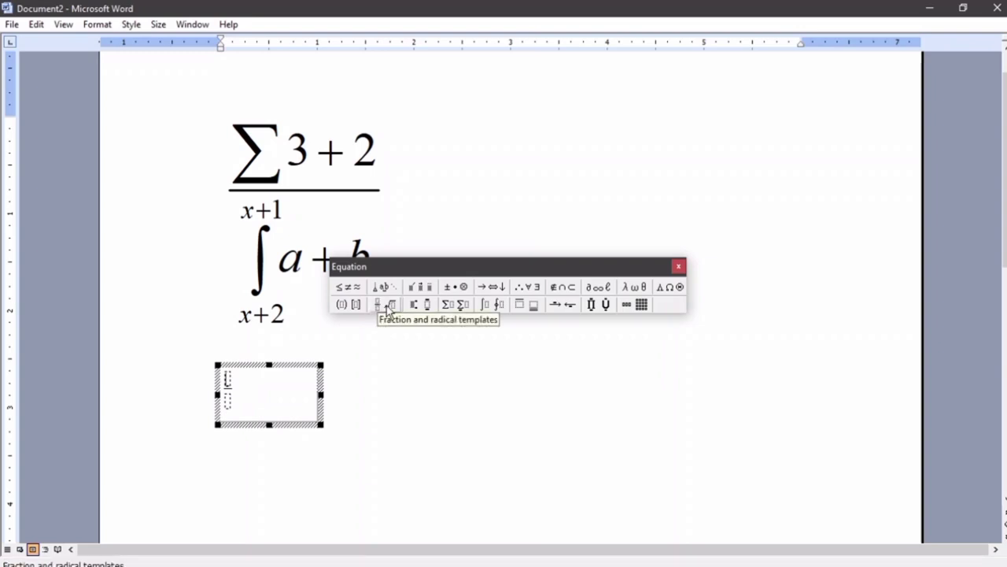
click(453, 305)
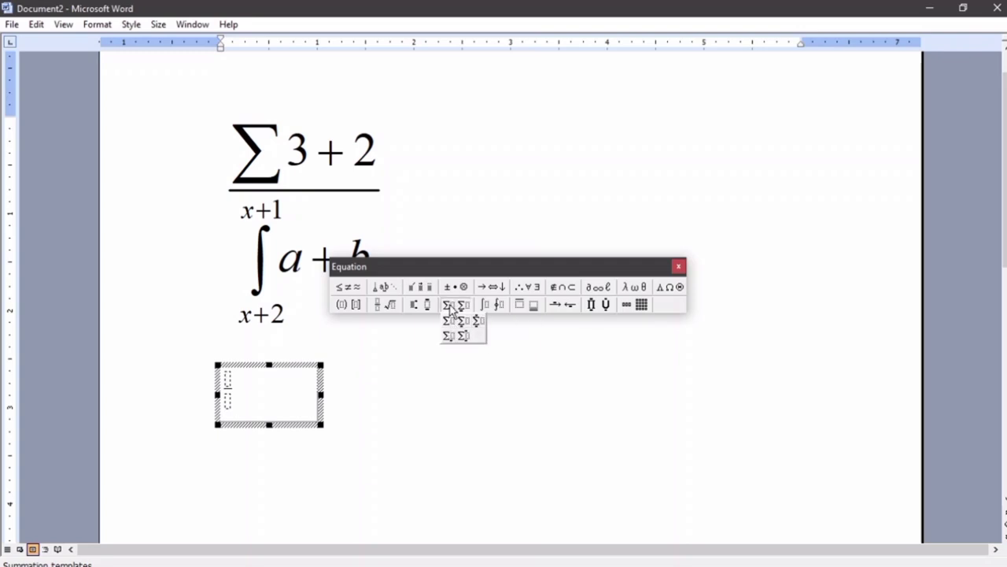
click(450, 320)
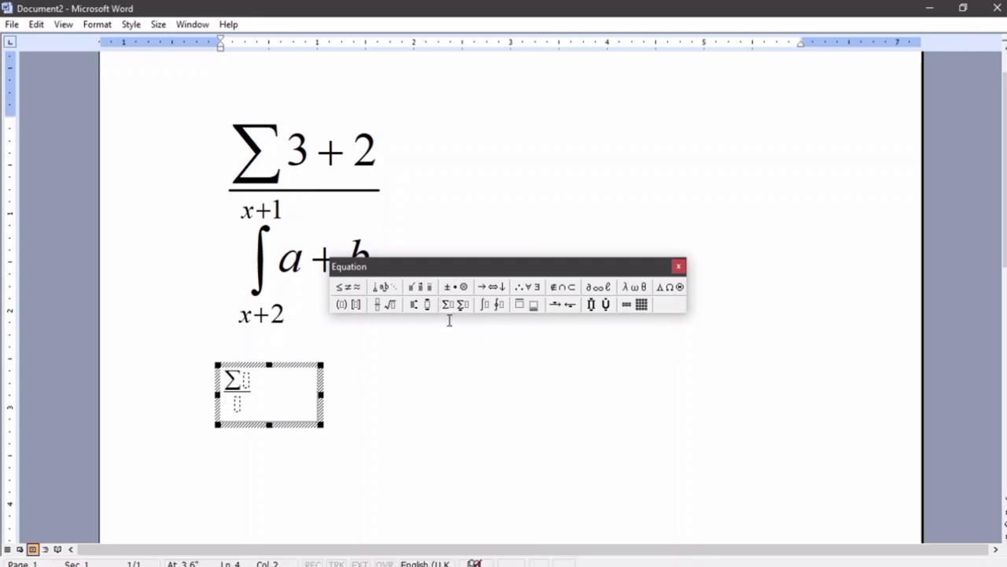
text(3+2)
click(247, 406)
click(488, 306)
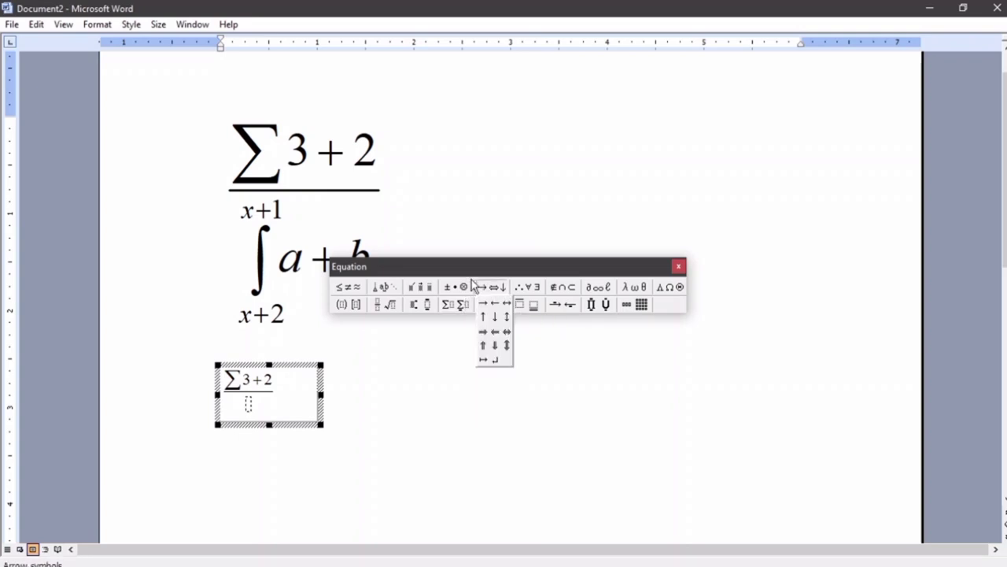
mouse_move(476, 288)
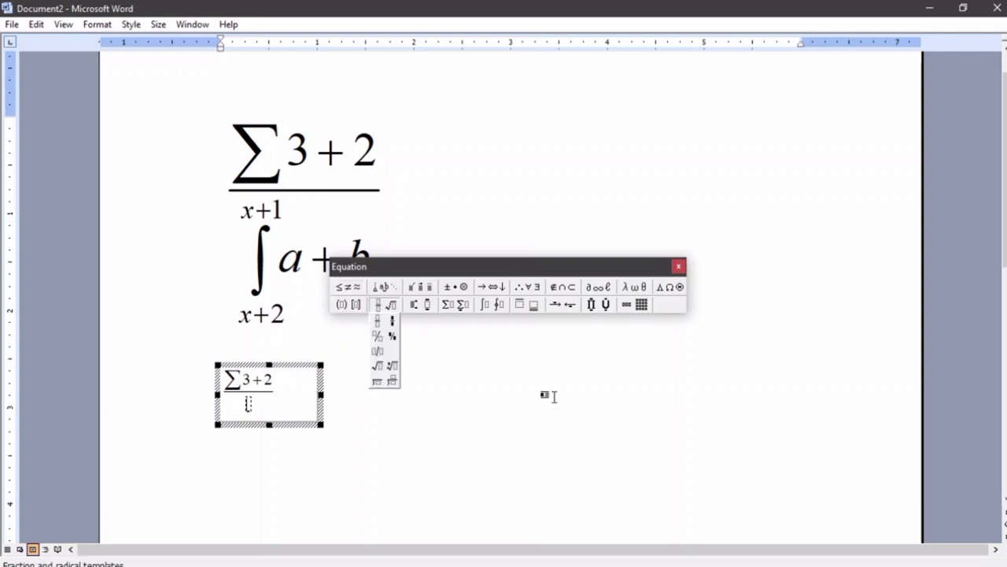
mouse_move(485, 304)
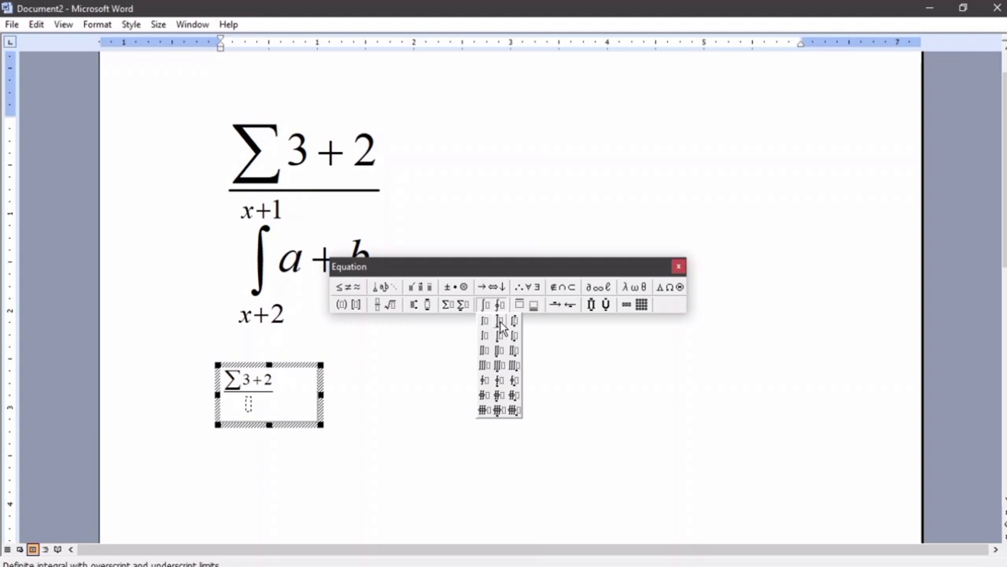
Put an integral with limits x+1 and x+2 and integrand a + b in the denominator, then exit the equation
click(502, 325)
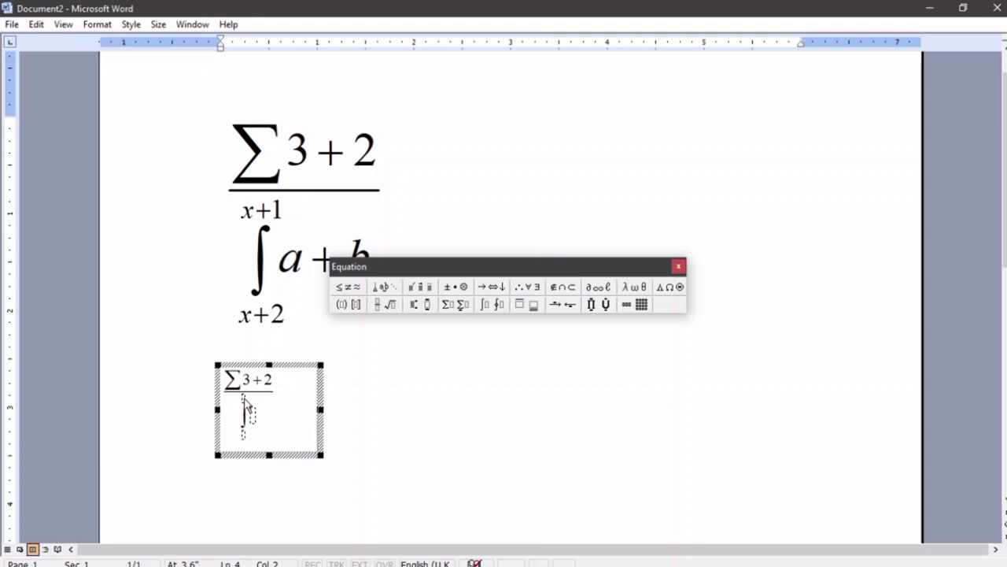
text(x+1)
click(246, 438)
text(x+2)
click(254, 413)
text(a + b)
click(383, 443)
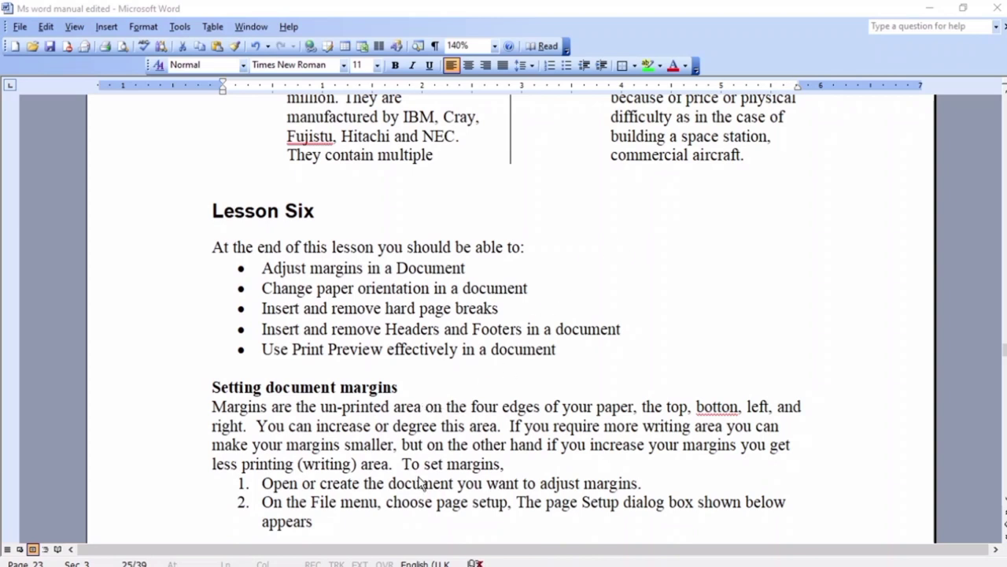
Return to the Document2 window and scroll down its empty page
mouse_move(360, 562)
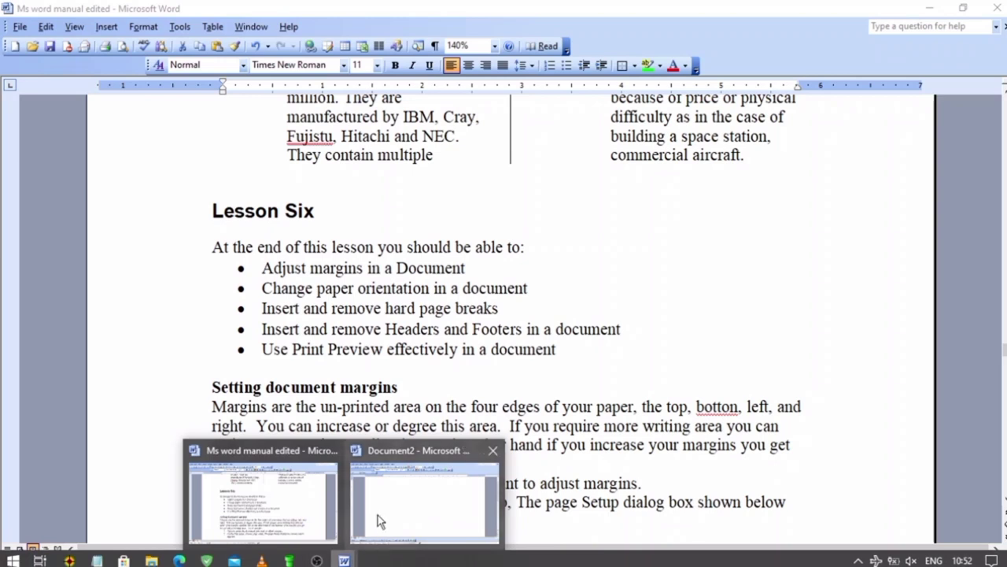
click(378, 515)
scroll(323, 277, down, 6)
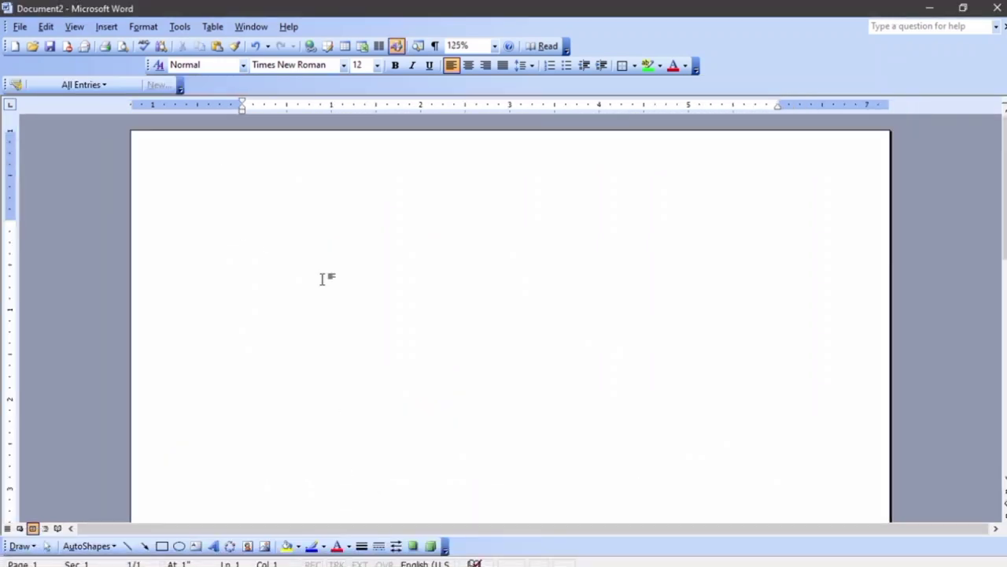
scroll(323, 277, down, 3)
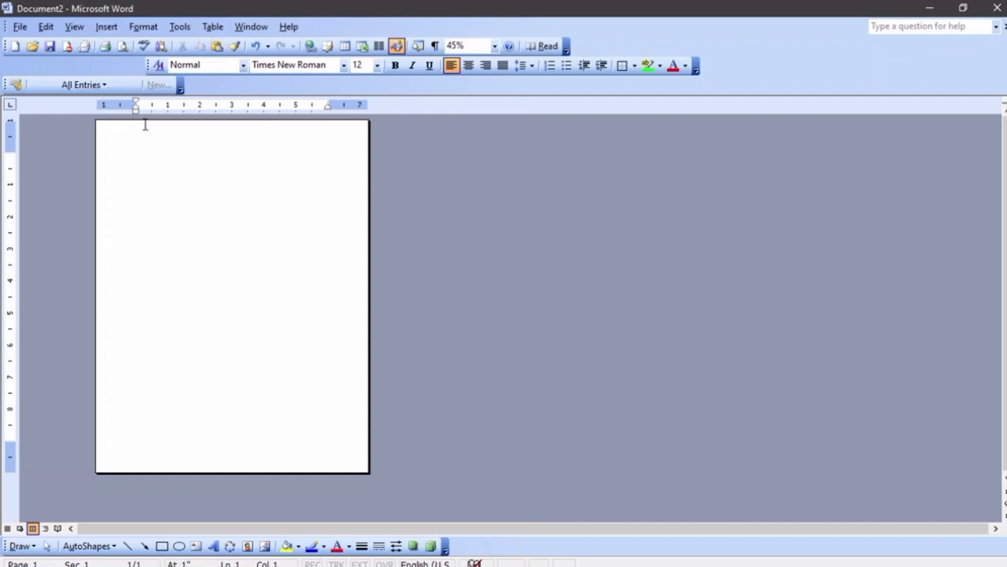
Type a line of random filler text and paste it repeatedly until it reaches page 2
text(kjvcdfjkvbsdvkbvjhsdbvjhbsdvjhbsdvjkbsdvjkbsdjvbsdjkvbsdjkvbsdjkvbsdjkvbsdjkvbsdjkv)
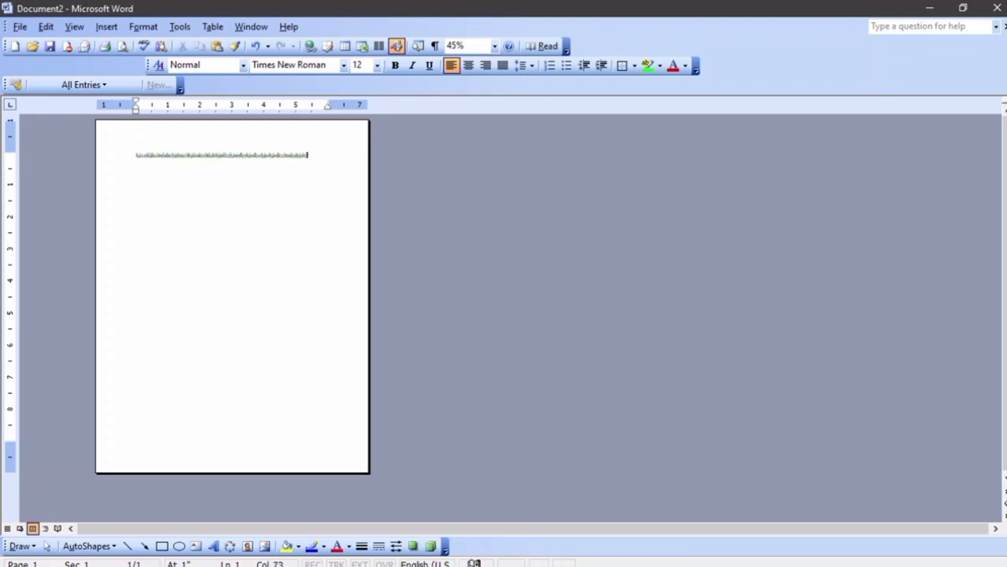
key(ctrl+a)
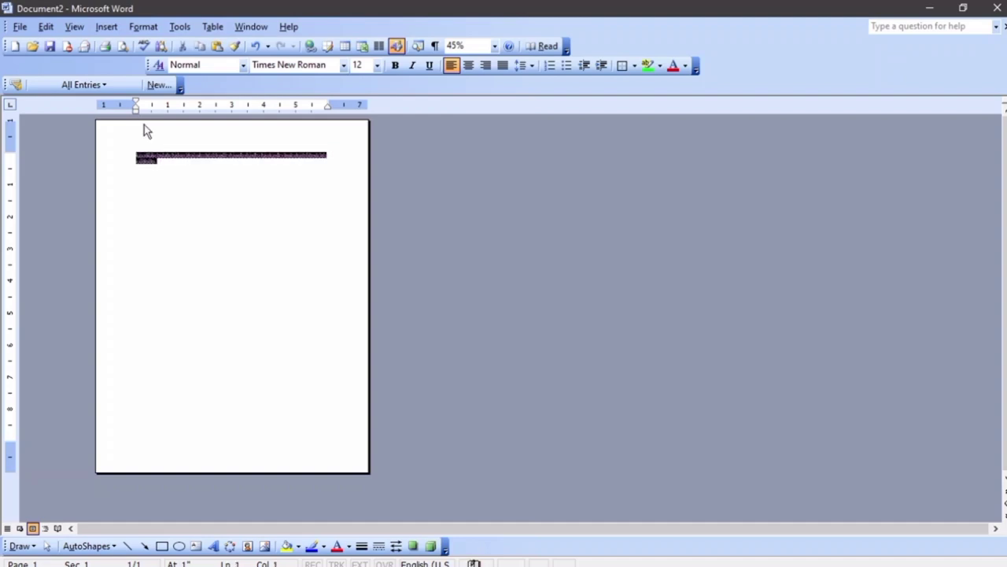
key(Right)
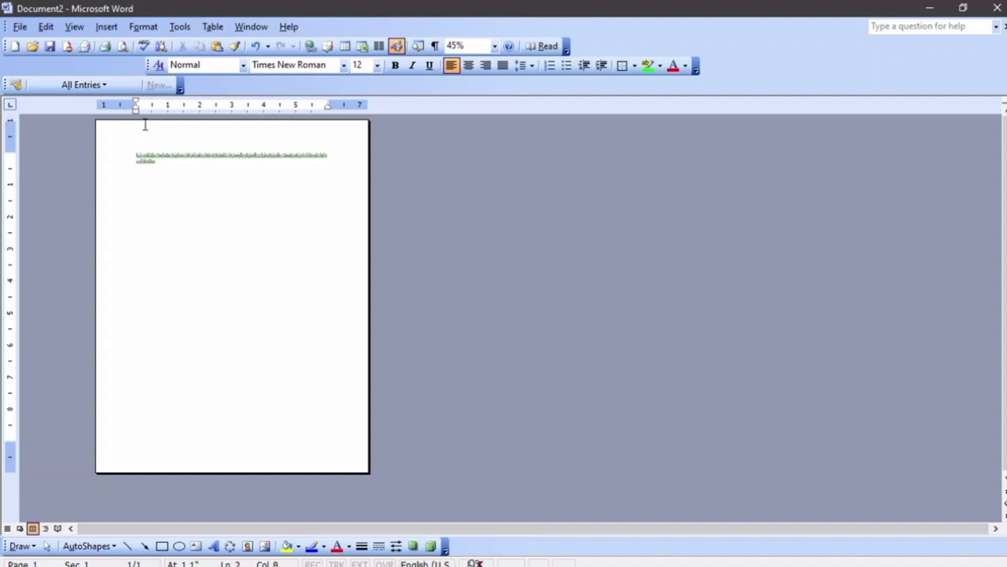
key(ctrl+v)
key(ctrl+v)
key(ctrl+v)
key(ctrl+v)
key(ctrl+v)
key(ctrl+v)
key(ctrl+v)
key(ctrl+v)
key(ctrl+v)
key(ctrl+v)
key(ctrl+v)
key(ctrl+v)
key(ctrl+v)
key(ctrl+v)
key(ctrl+v)
key(ctrl+v)
key(ctrl+v)
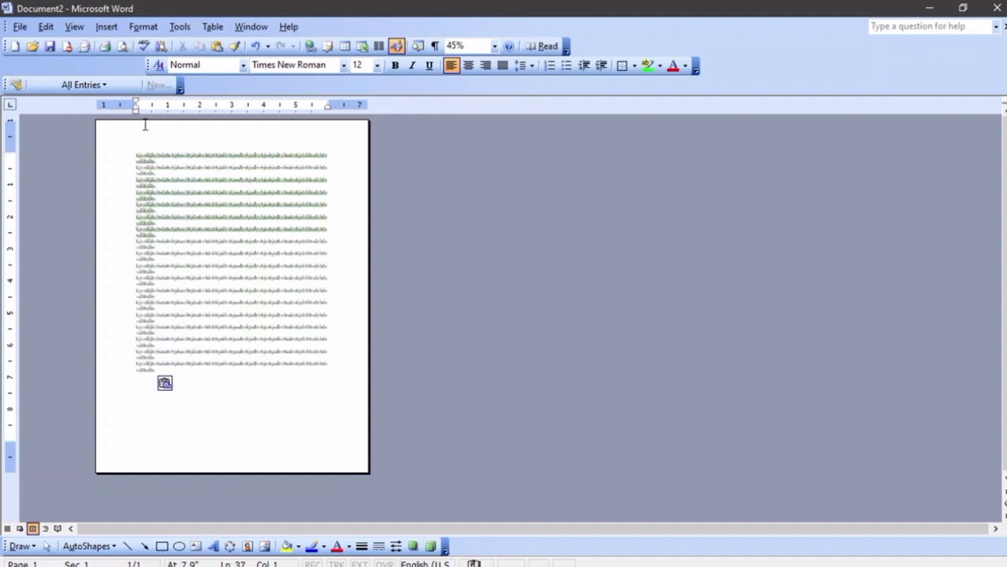
key(ctrl+v)
key(ctrl+v)
key(ctrl+v)
key(ctrl+v)
key(ctrl+v)
key(ctrl+v)
key(ctrl+v)
key(ctrl+v)
key(ctrl+v)
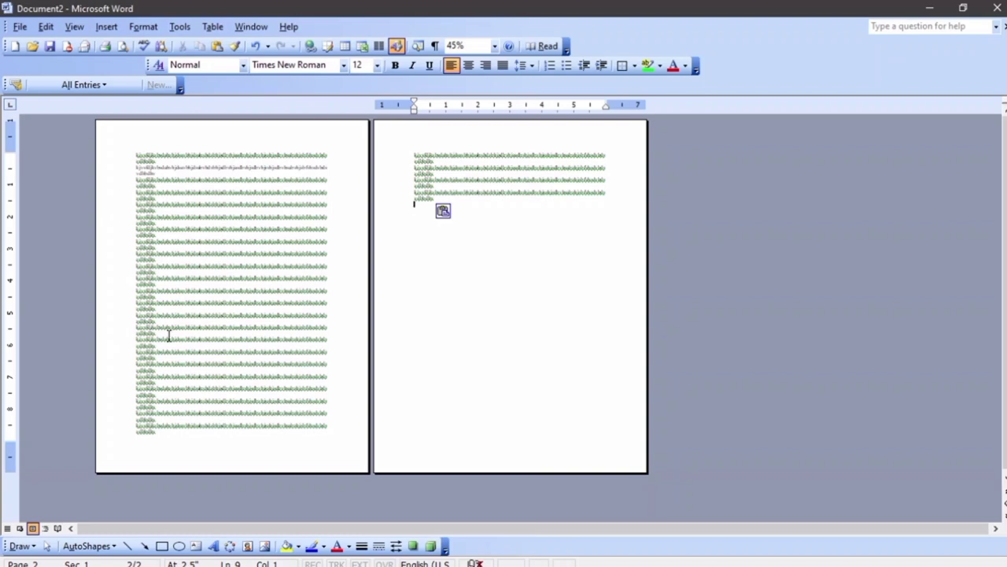
click(231, 360)
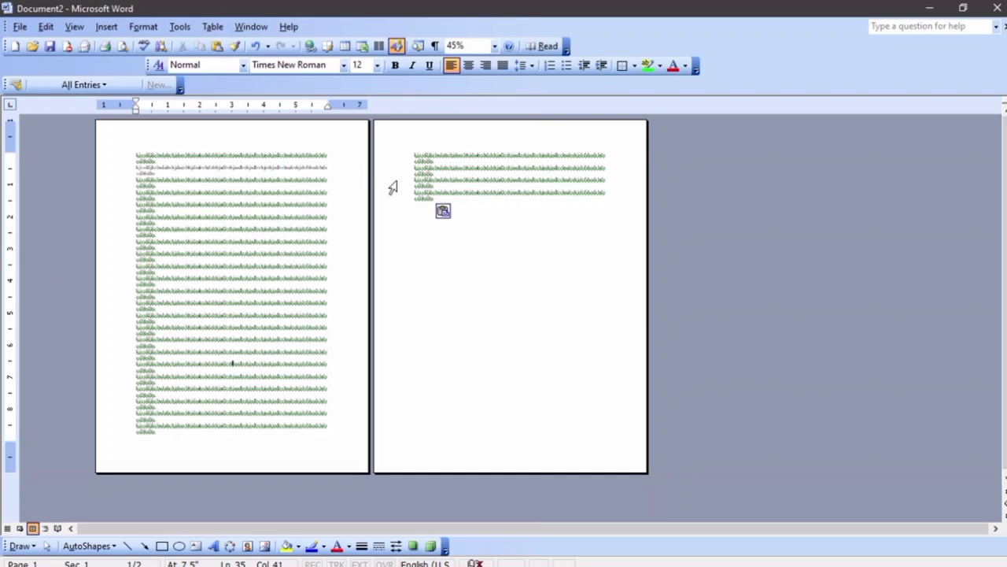
Delete the last three paragraphs on page 2
drag(438, 197, 404, 175)
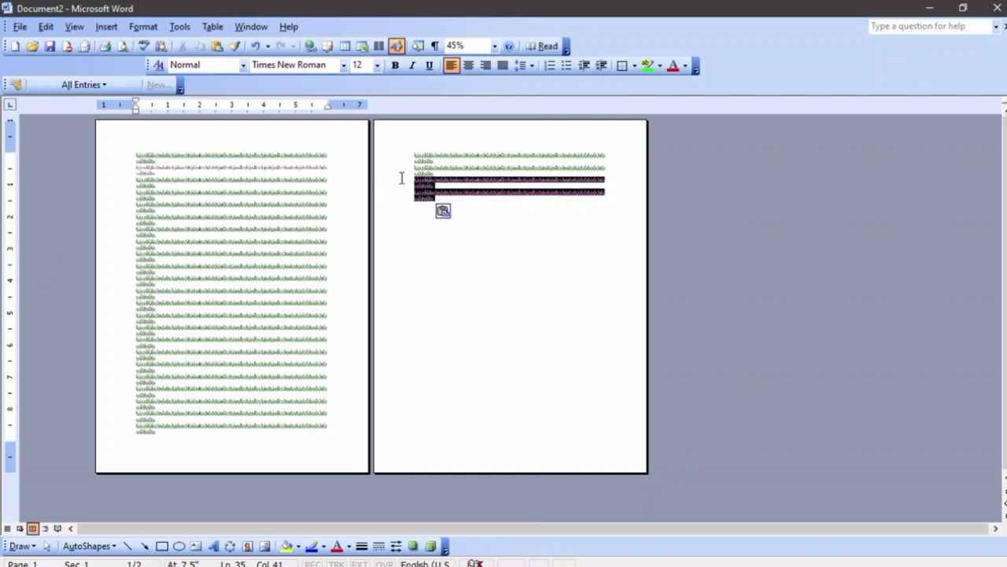
key(Delete)
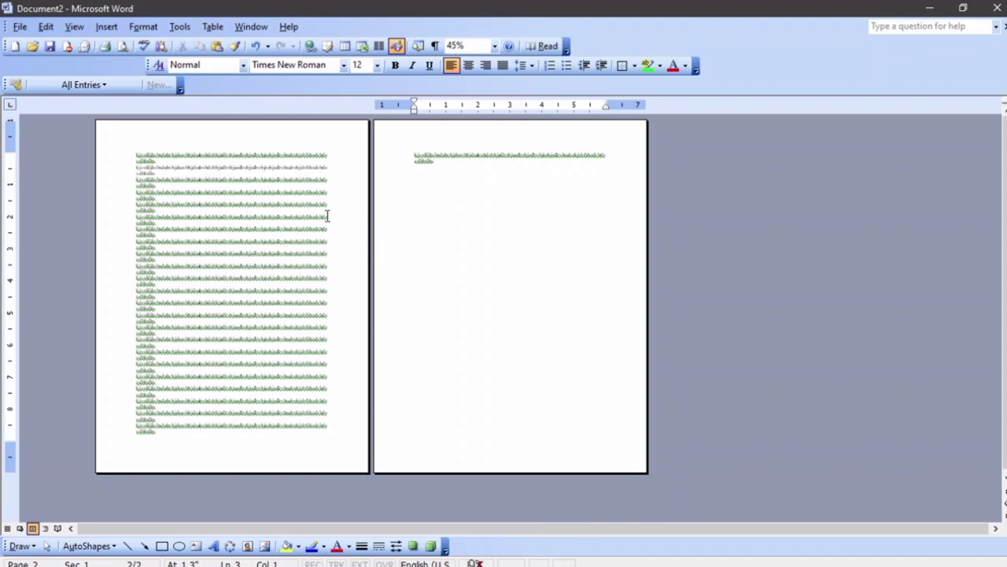
click(277, 218)
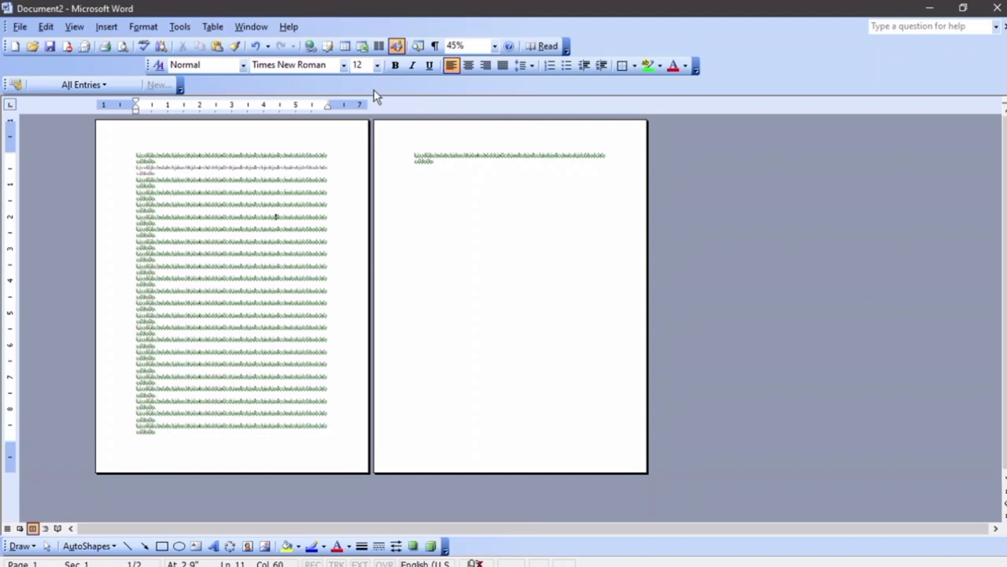
Nudge the right indent and reduce the top margin using the rulers
drag(328, 106, 335, 102)
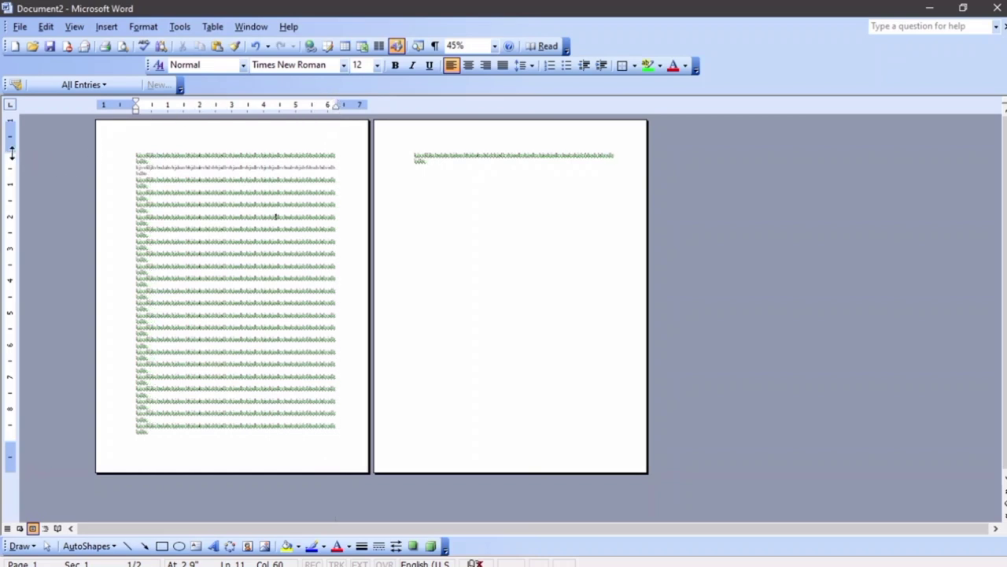
drag(11, 153, 12, 145)
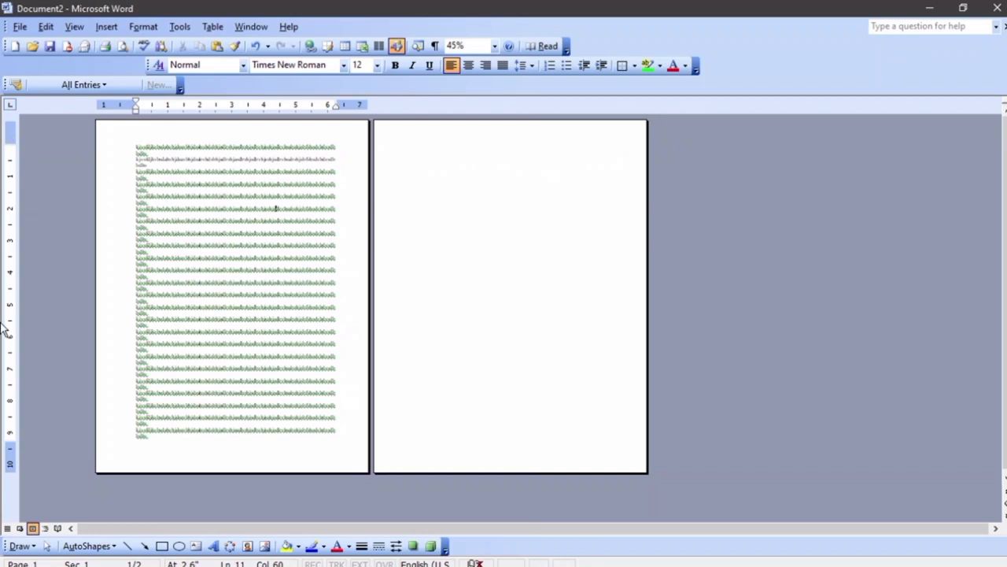
drag(10, 446, 10, 448)
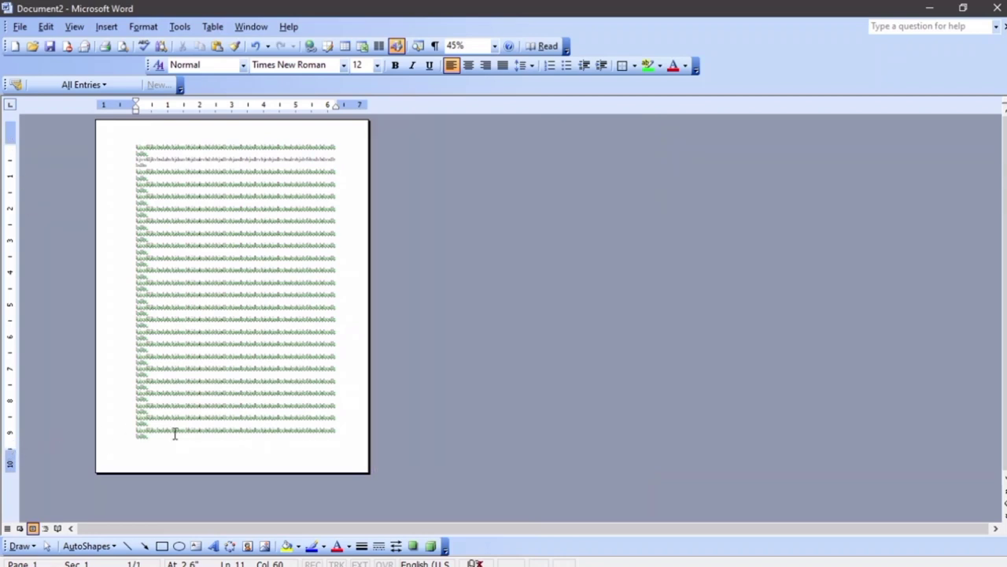
ctrl+scroll(175, 433, up, 5)
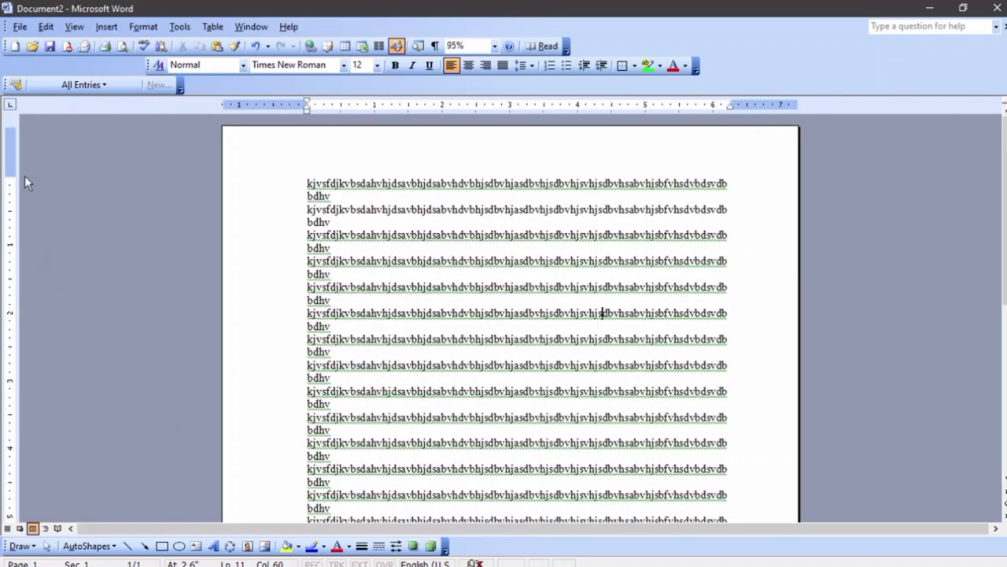
drag(10, 178, 10, 168)
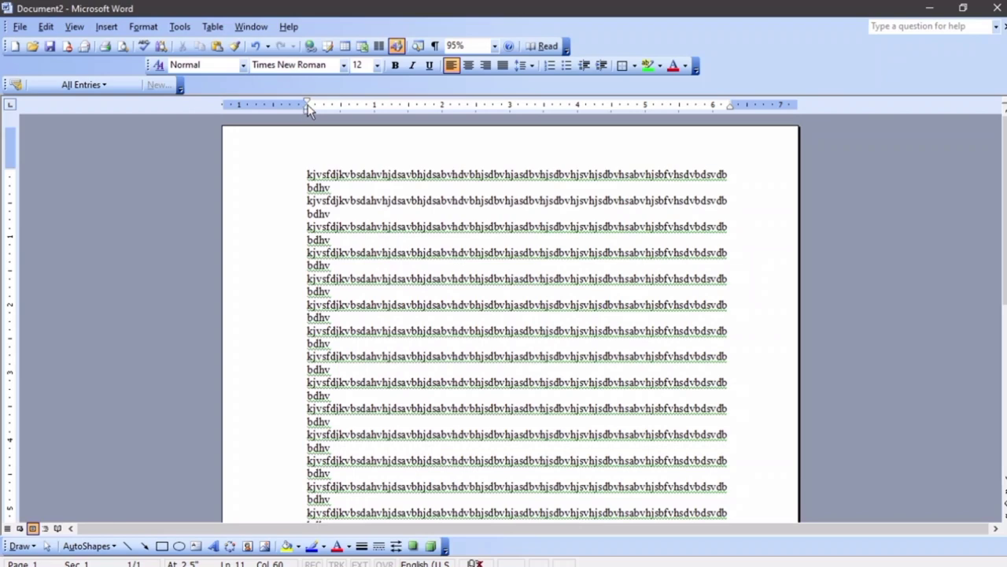
Select all text, move the left indent slightly outward and the right indent further right
drag(307, 108, 299, 112)
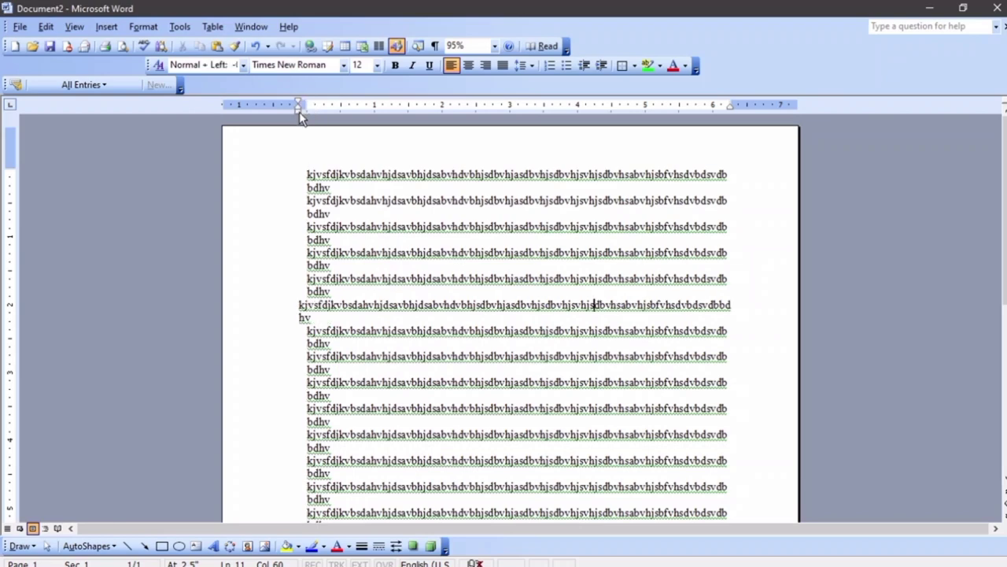
key(ctrl+z)
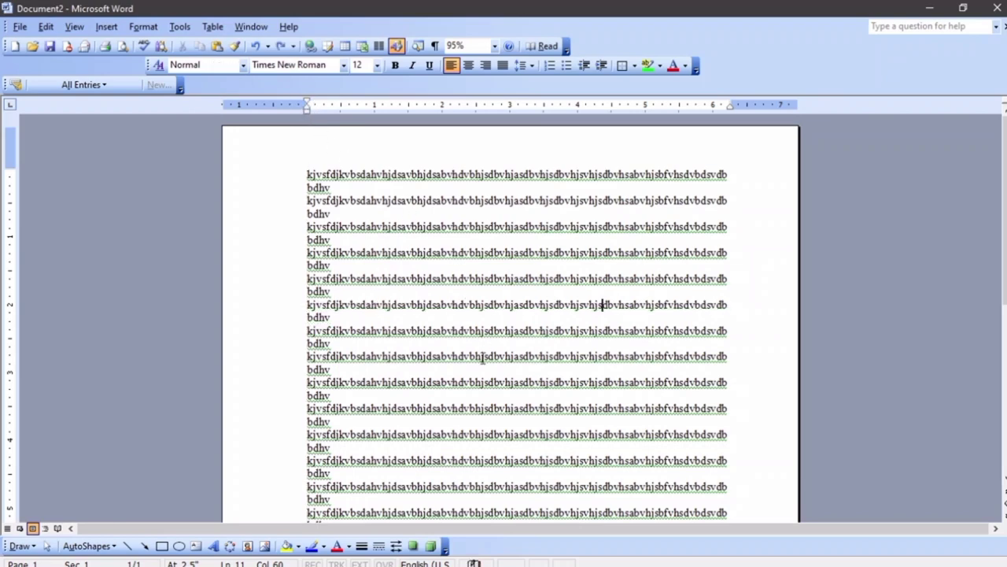
key(ctrl+a)
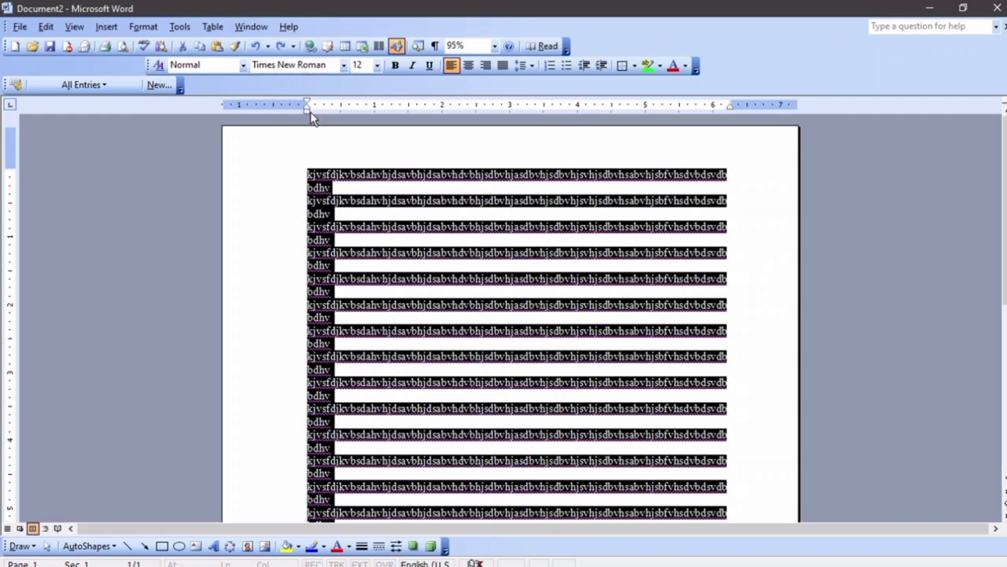
drag(307, 108, 297, 109)
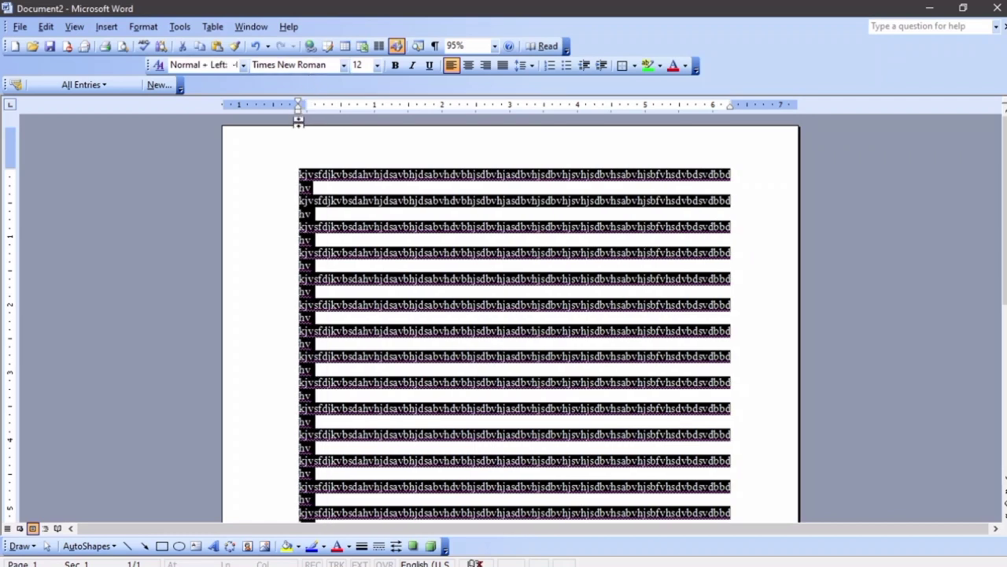
drag(732, 104, 740, 103)
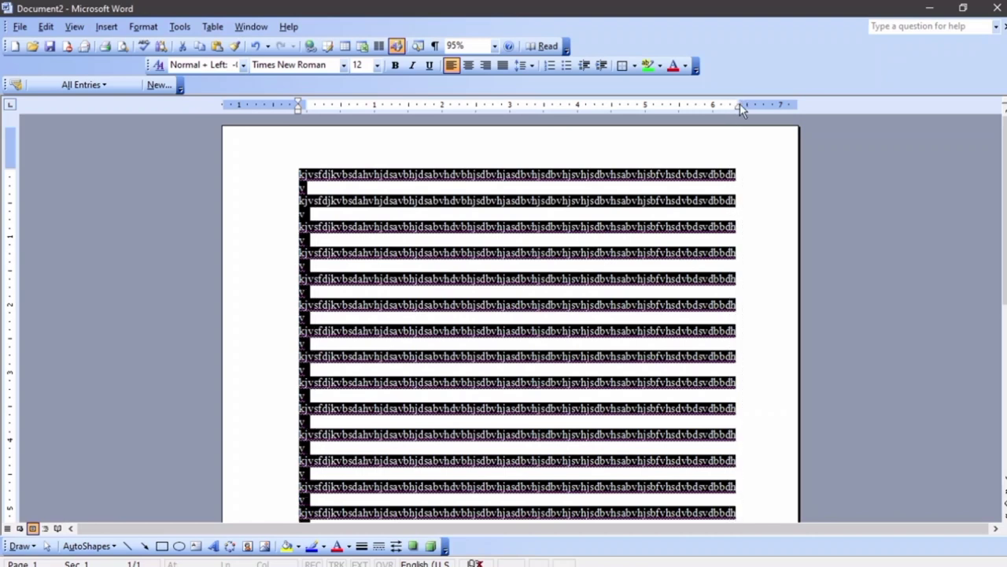
click(748, 173)
scroll(751, 161, down, 5)
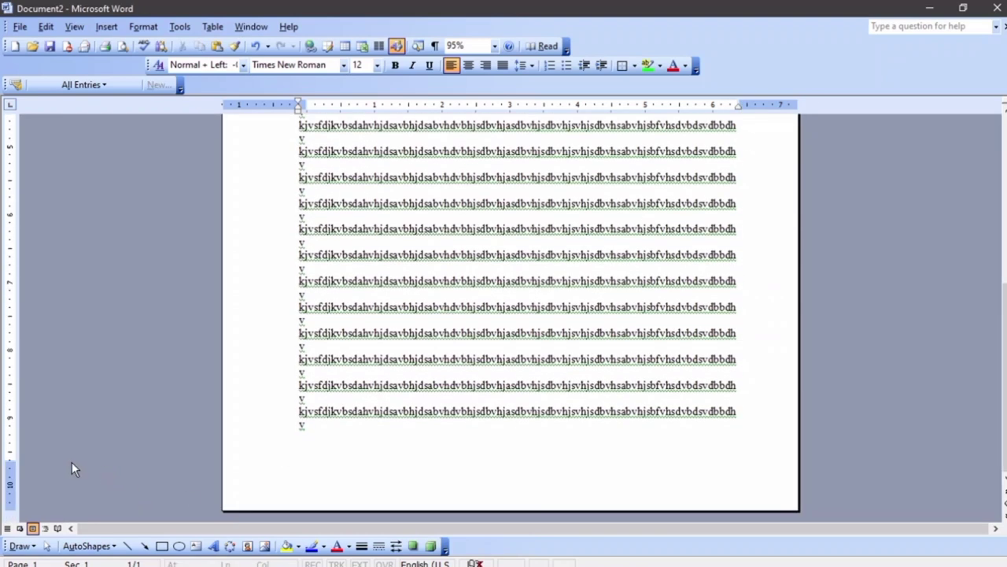
scroll(55, 452, up, 7)
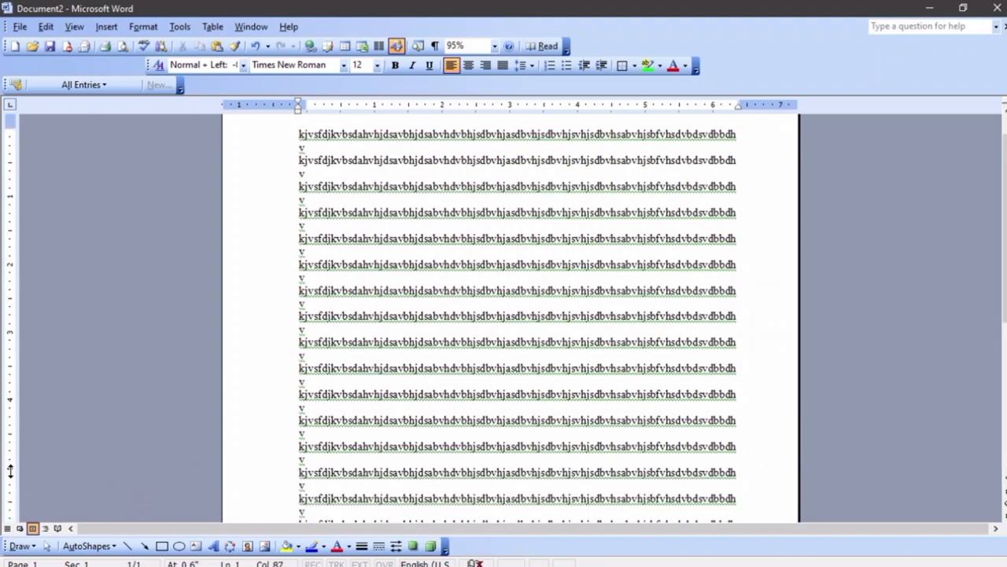
scroll(97, 425, up, 2)
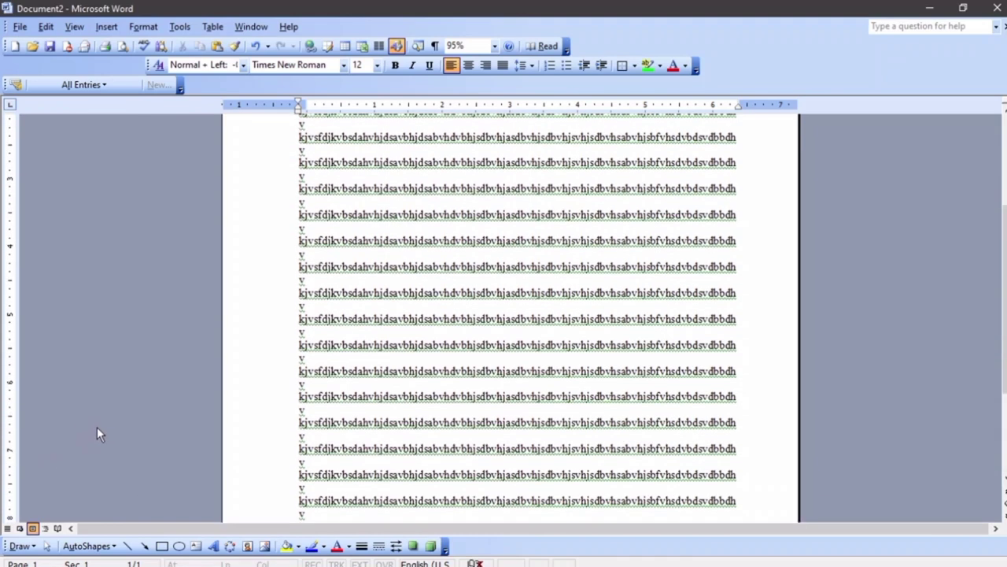
scroll(99, 428, up, 2)
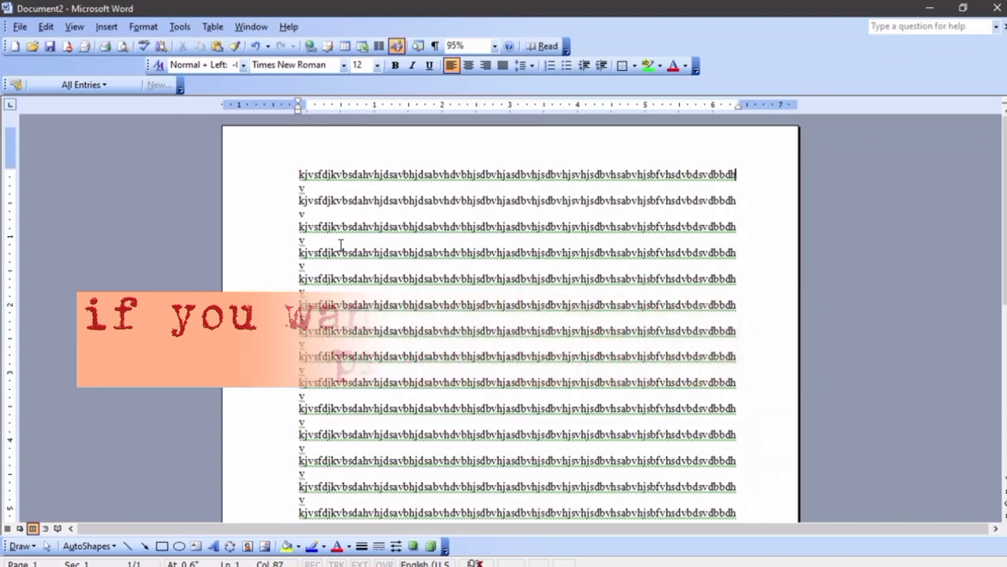
Set the top and bottom margins to 0.5 inch in Page Setup
click(20, 27)
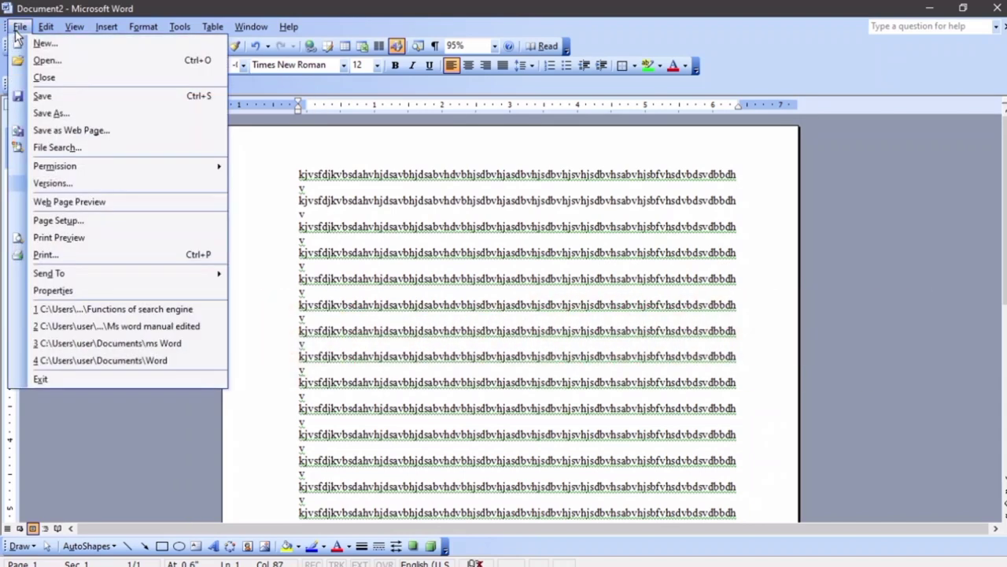
click(57, 220)
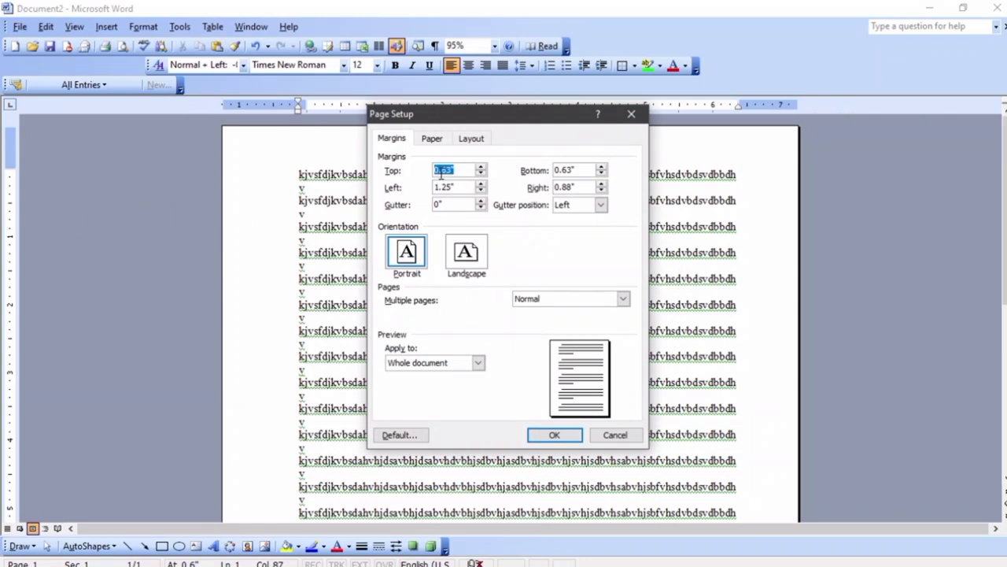
text(0.5)
click(582, 170)
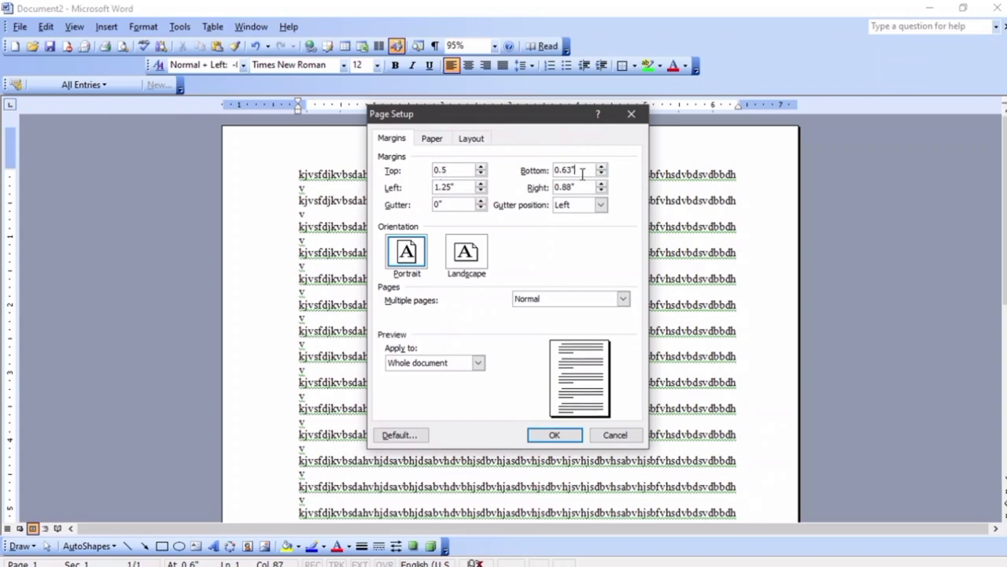
double_click(582, 172)
text(0.5)
click(555, 435)
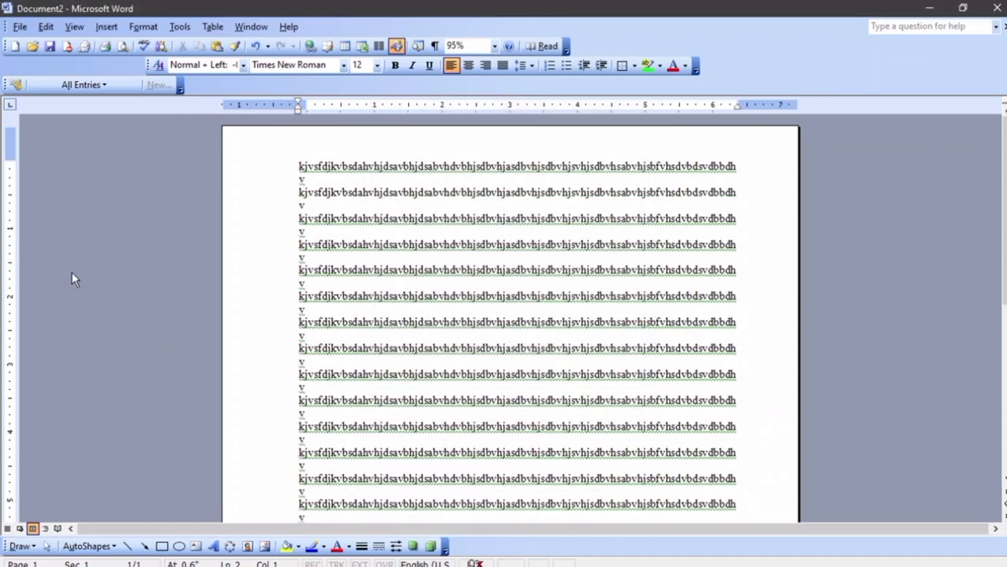
Set Document2's left and right margins to 0.5 inch in Page Setup
scroll(92, 276, down, 5)
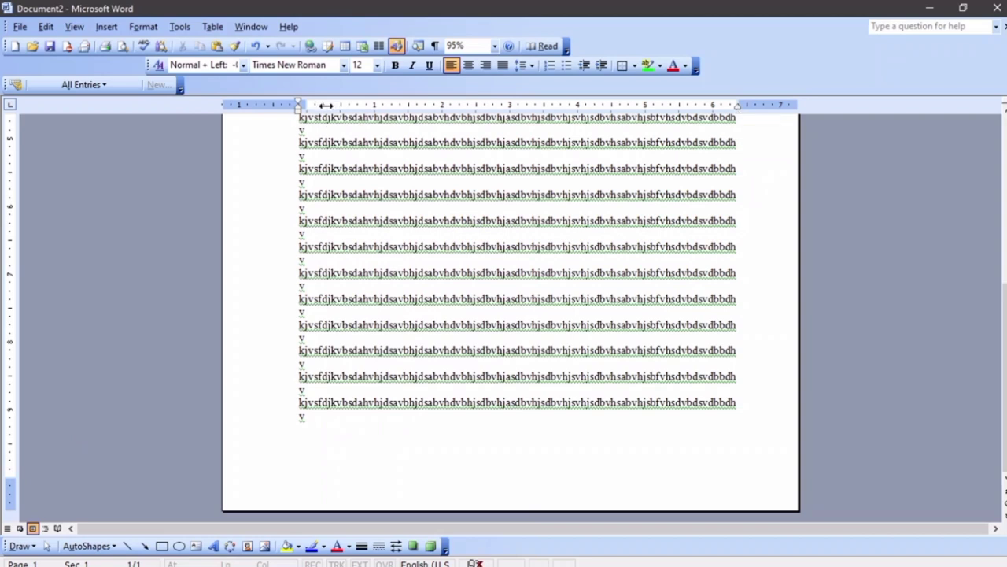
click(19, 25)
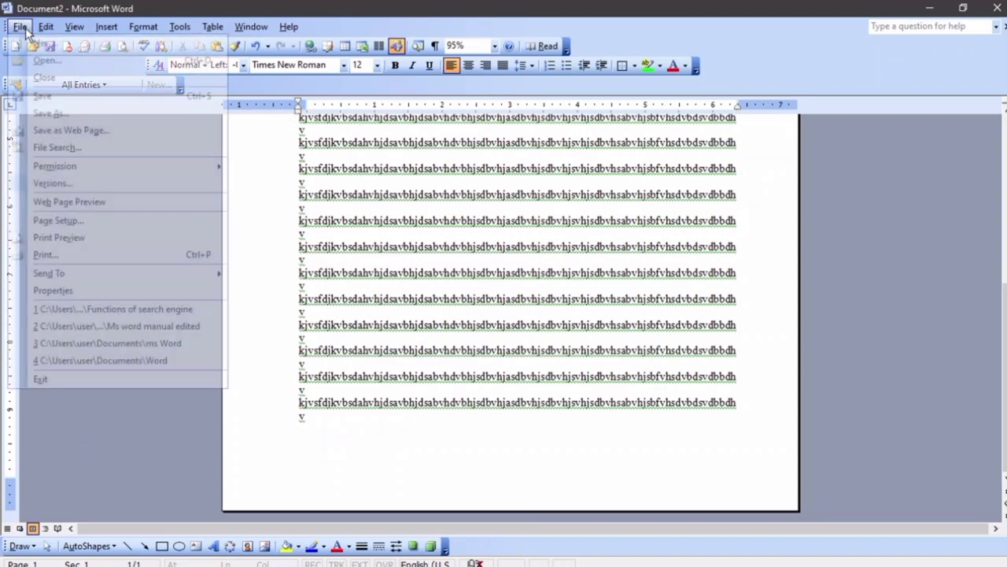
click(63, 220)
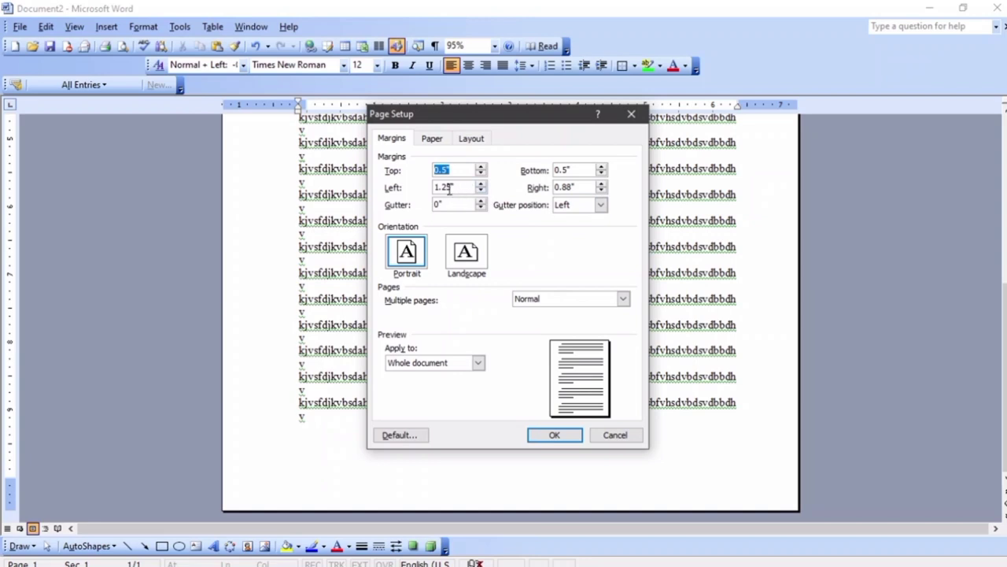
double_click(448, 188)
text(0.5)
key(Tab)
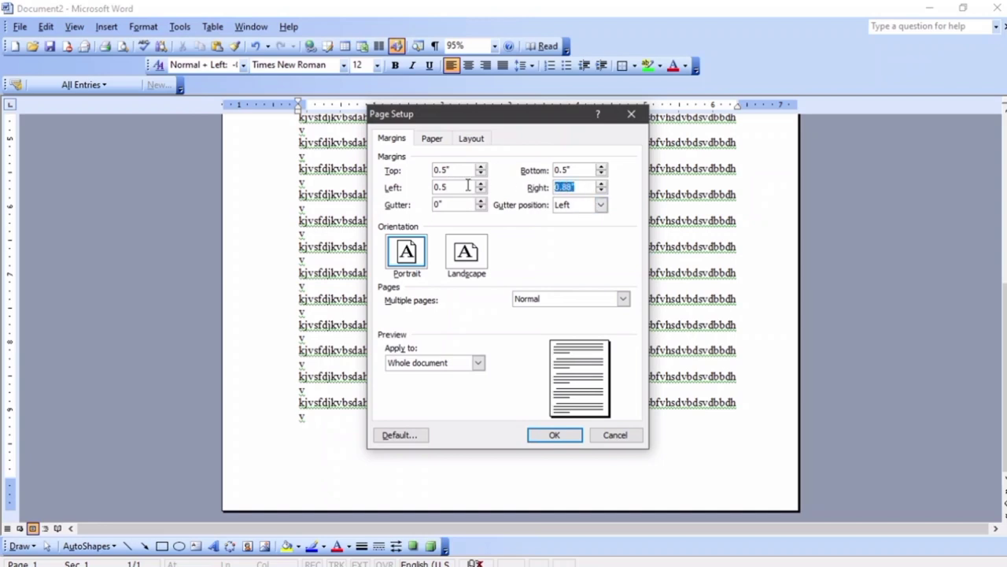
text(0.5)
click(554, 435)
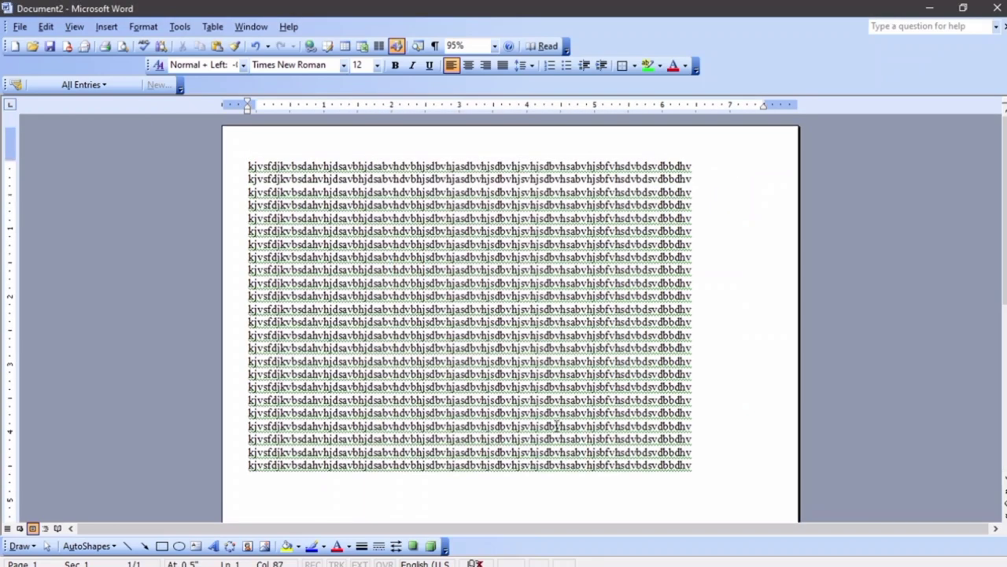
scroll(556, 425, down, 6)
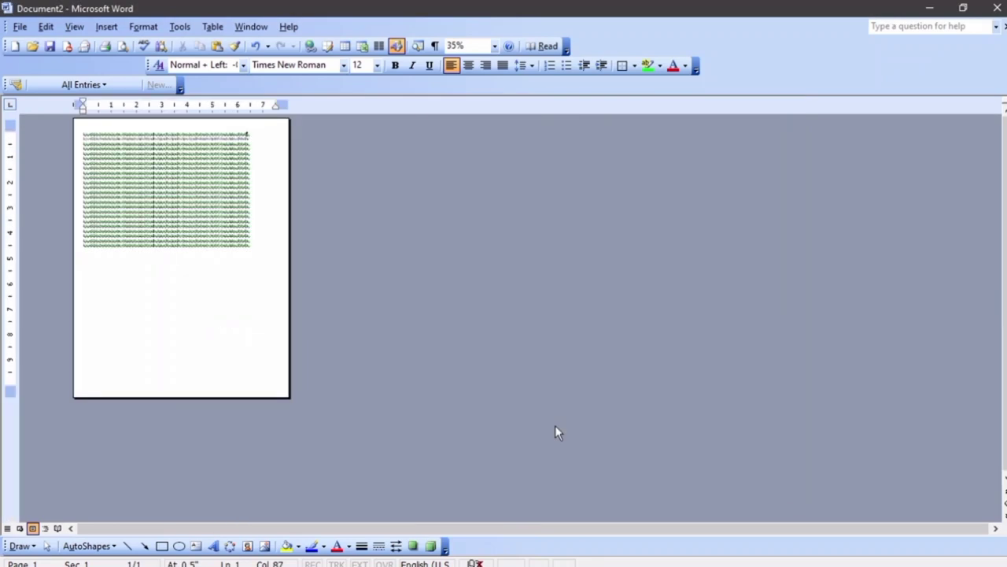
scroll(555, 428, up, 6)
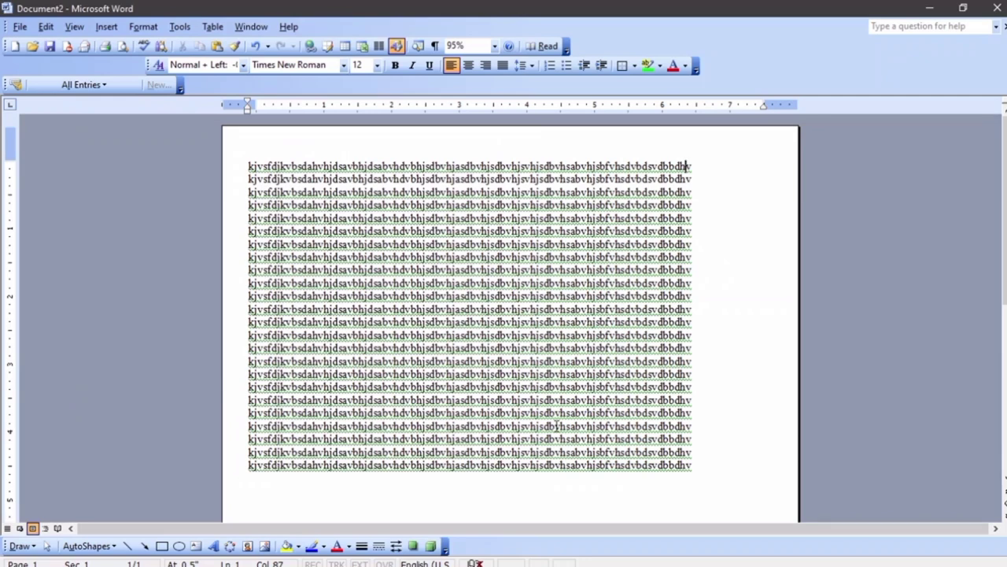
Undo the margin change and check the page layout in Print Preview
key(ctrl+a)
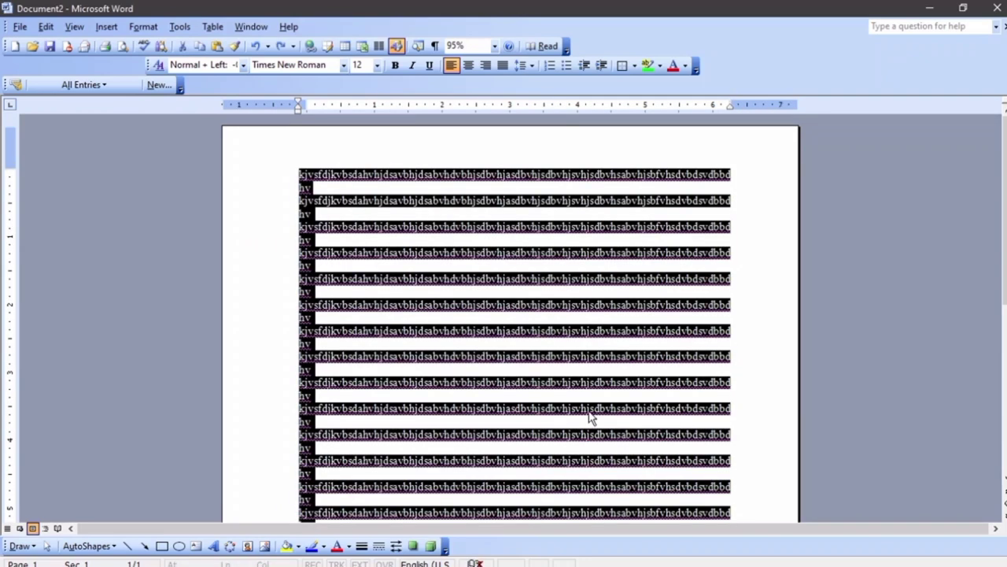
click(464, 290)
scroll(468, 303, down, 4)
scroll(467, 303, down, 6)
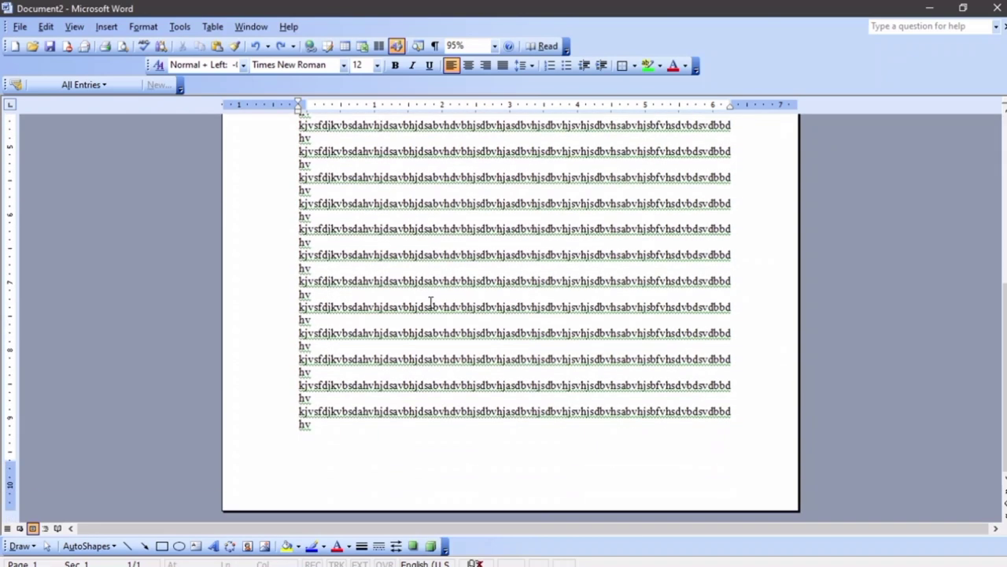
click(122, 52)
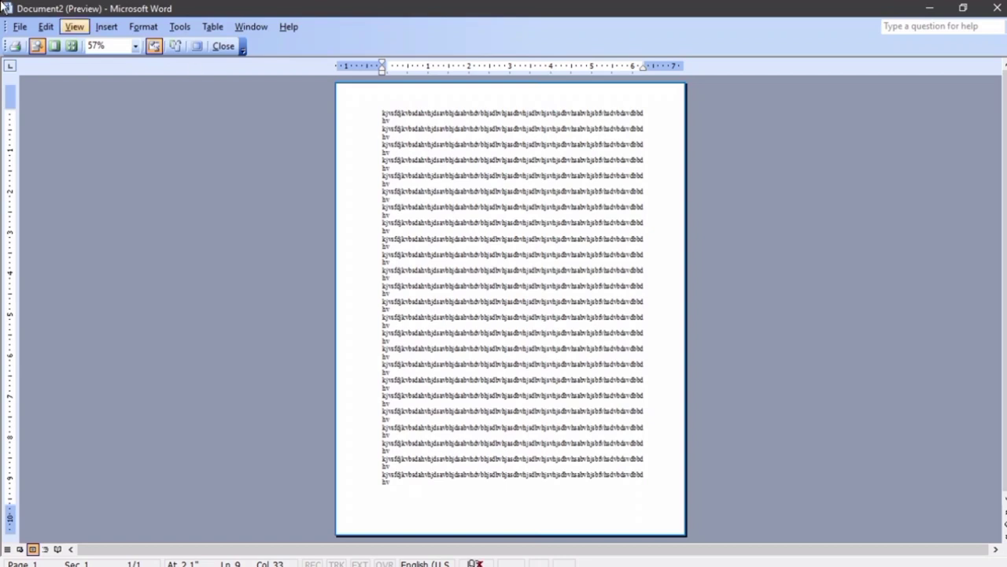
click(225, 47)
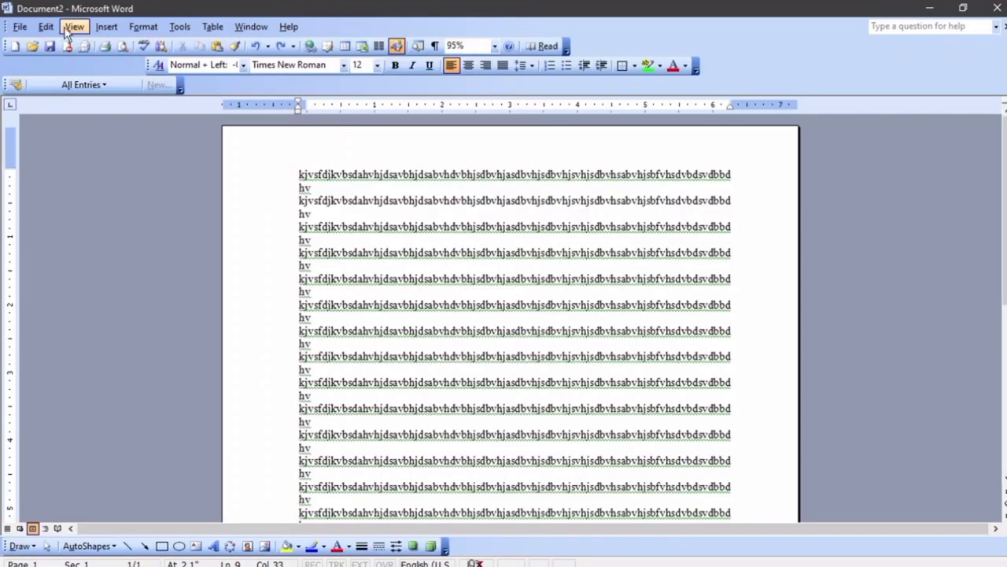
click(20, 26)
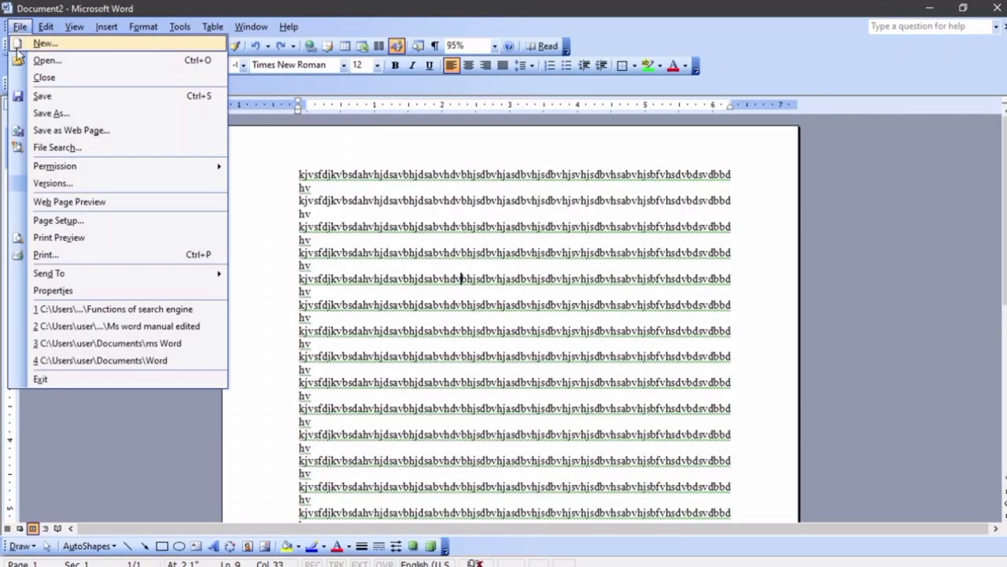
click(59, 237)
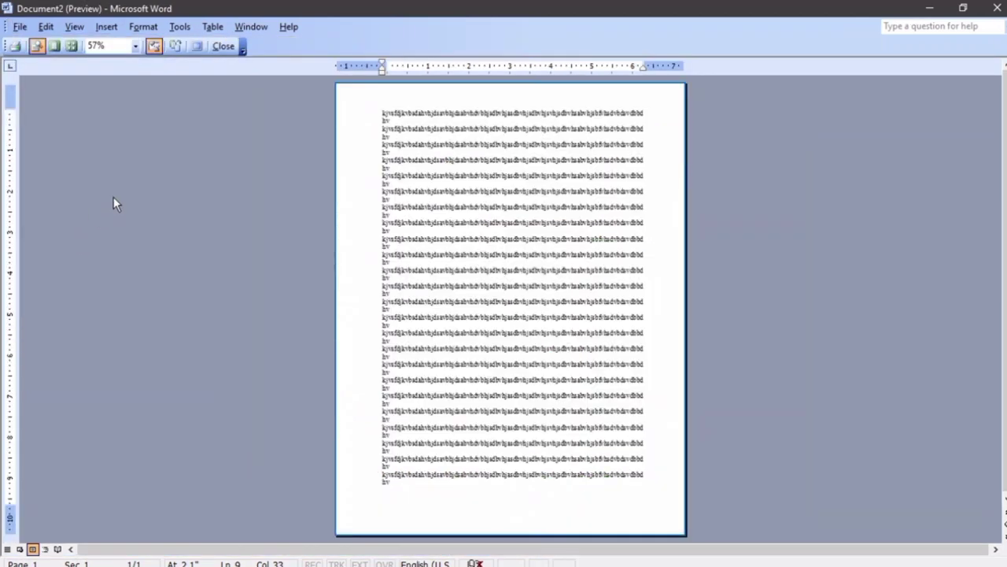
click(224, 46)
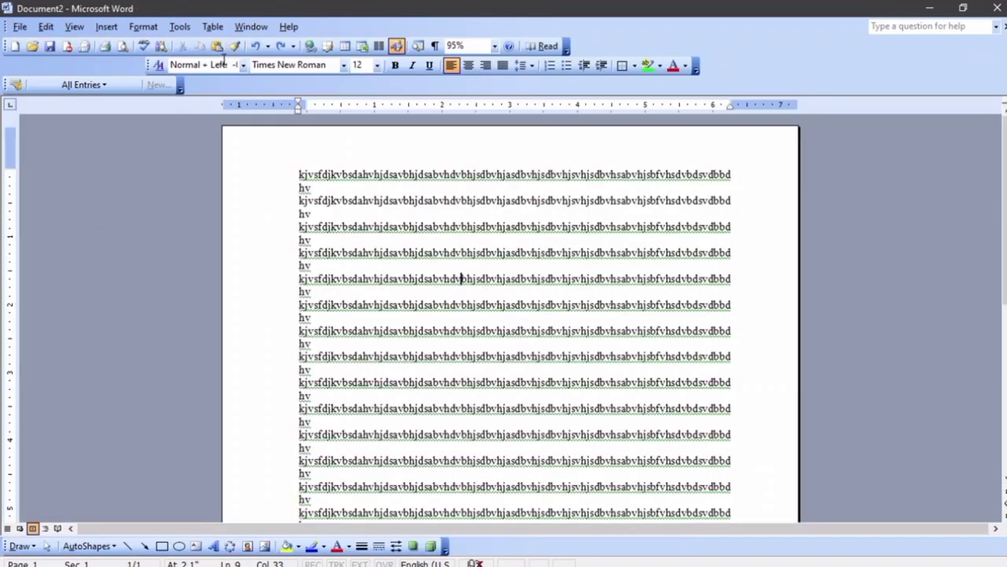
Select all the filler text and delete it, leaving an empty page
triple_click(236, 234)
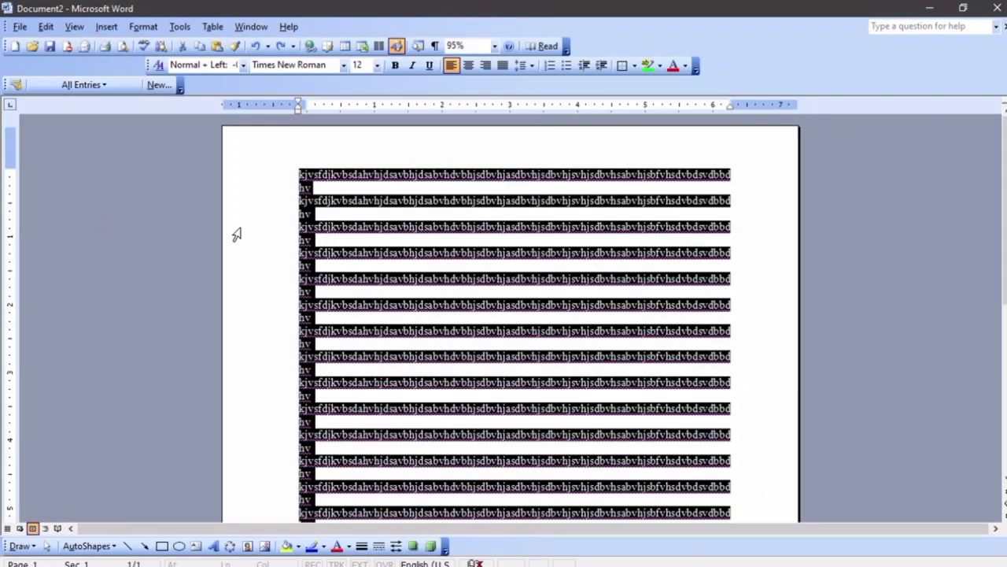
key(Delete)
scroll(237, 234, down, 8)
scroll(239, 226, up, 4)
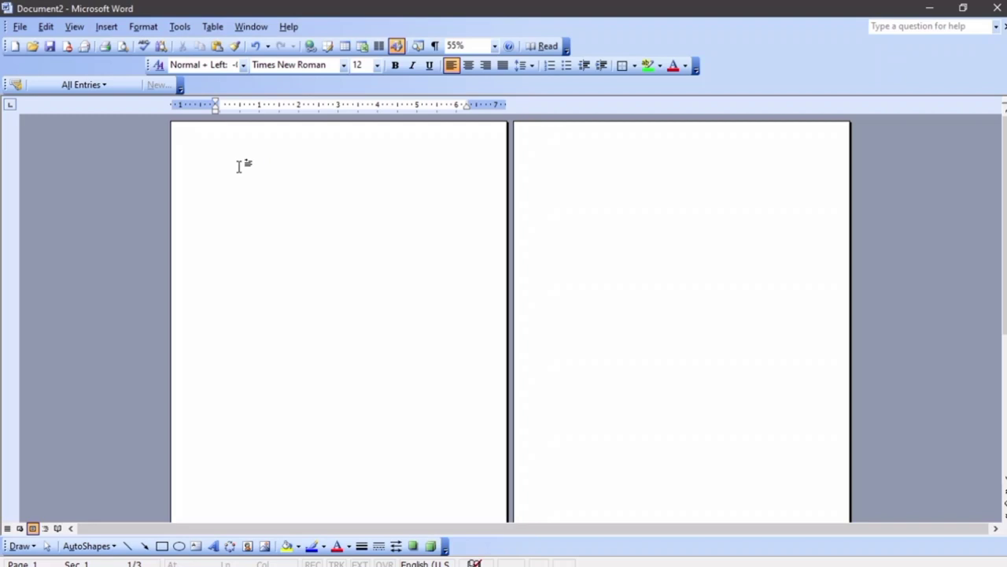
Enter header editing and type the date '1st March 2021' in the header
key(ctrl+End)
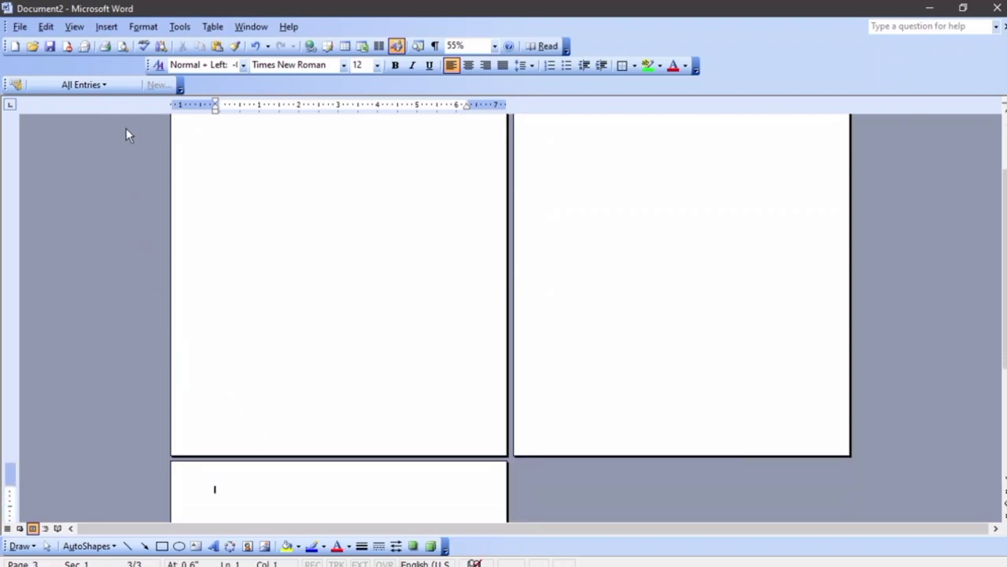
scroll(127, 121, up, 3)
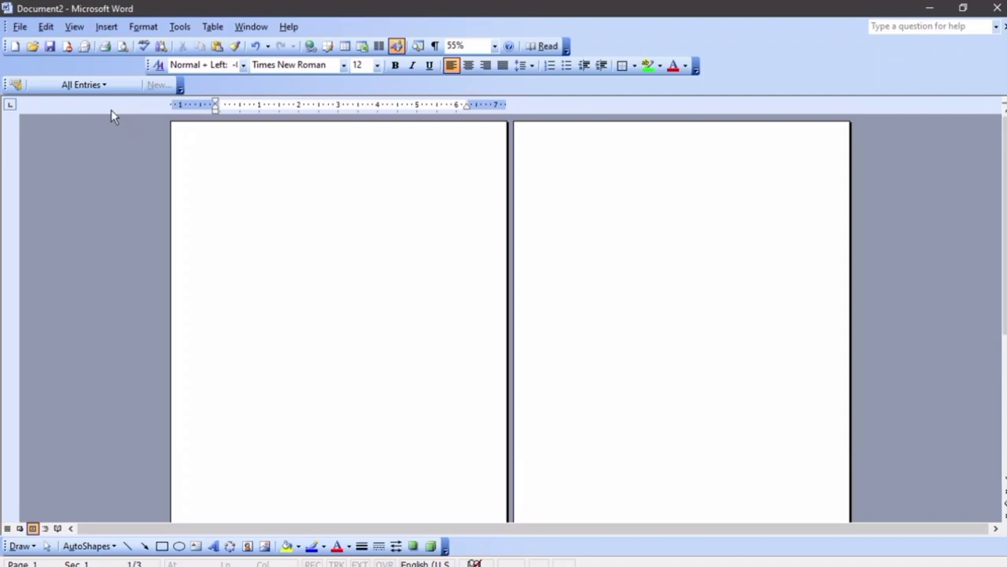
click(75, 27)
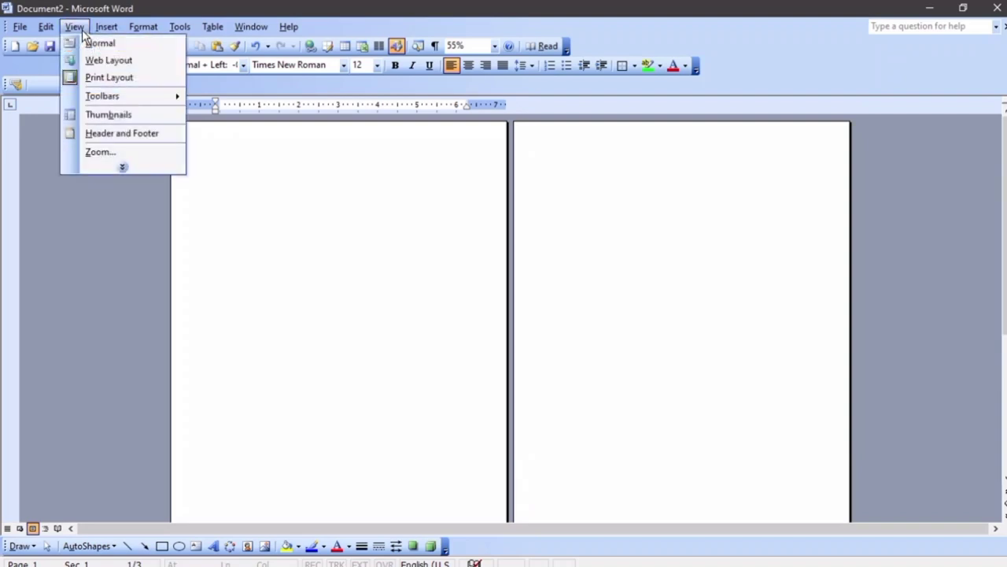
click(136, 132)
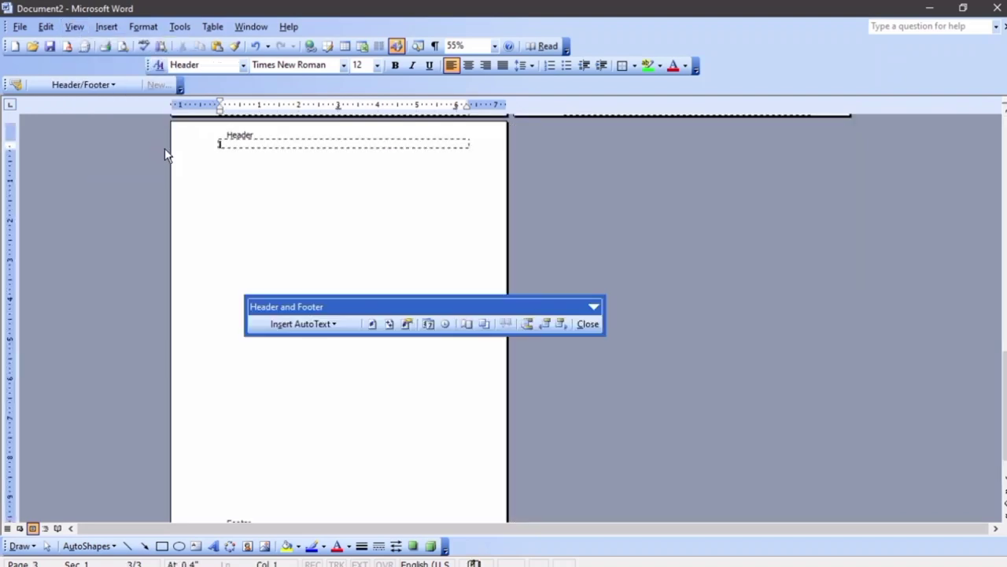
scroll(277, 173, up, 2)
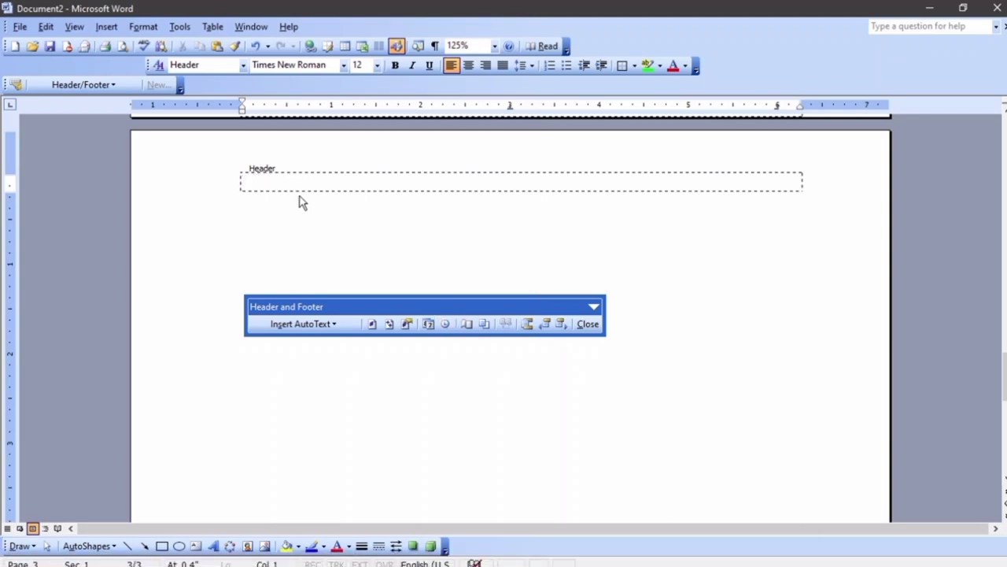
text(1st )
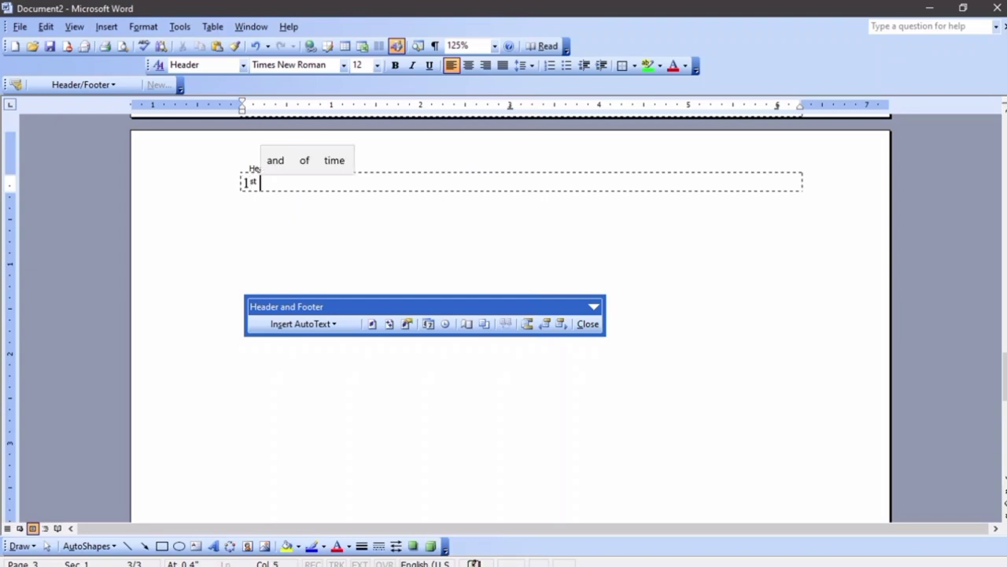
text(March )
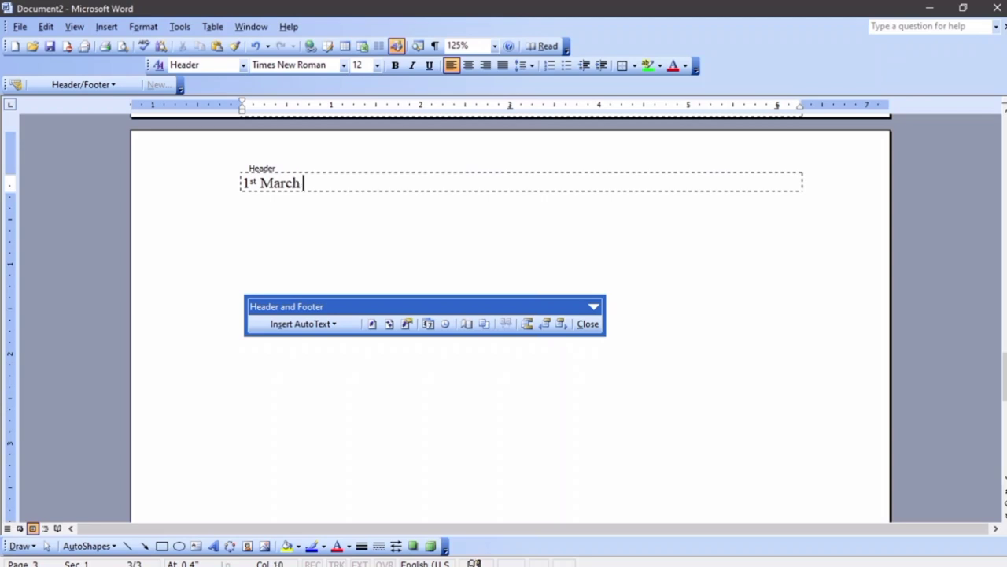
text(2)
key(BackSpace)
text(2o2)
key(BackSpace)
key(BackSpace)
Finish the header date and add 'Monday', centred, in the footer
text(021)
scroll(315, 218, down, 8)
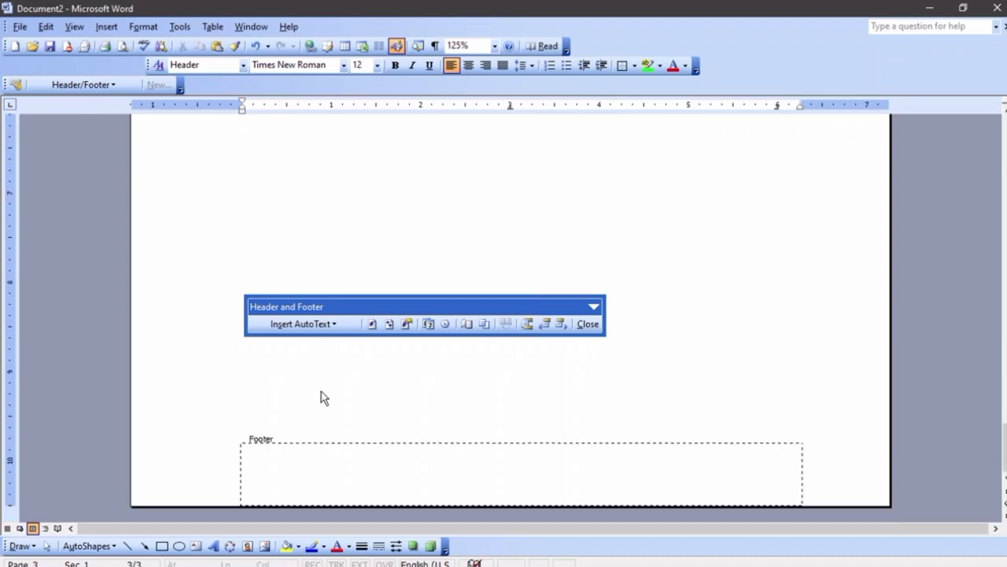
click(275, 459)
text(M)
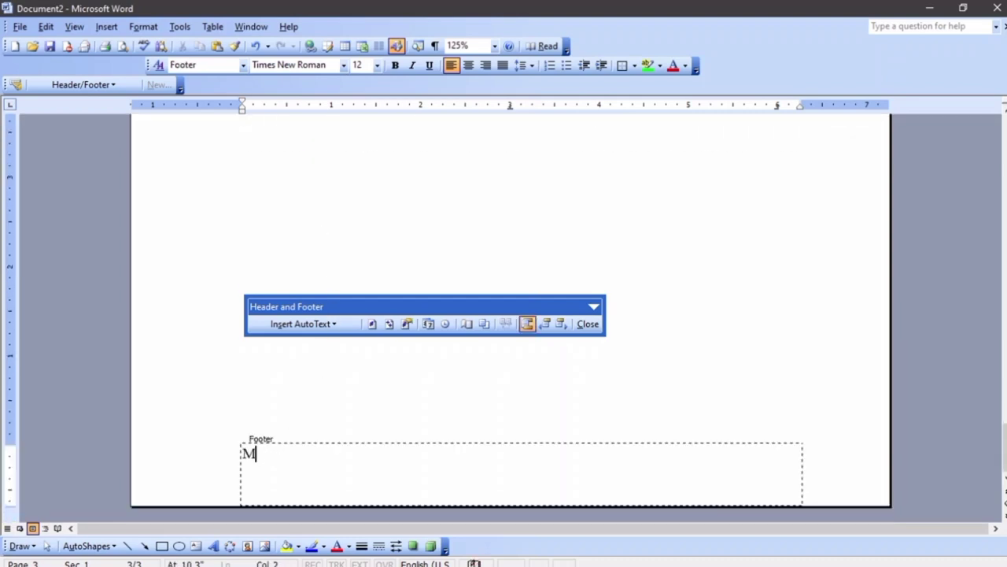
text(onday)
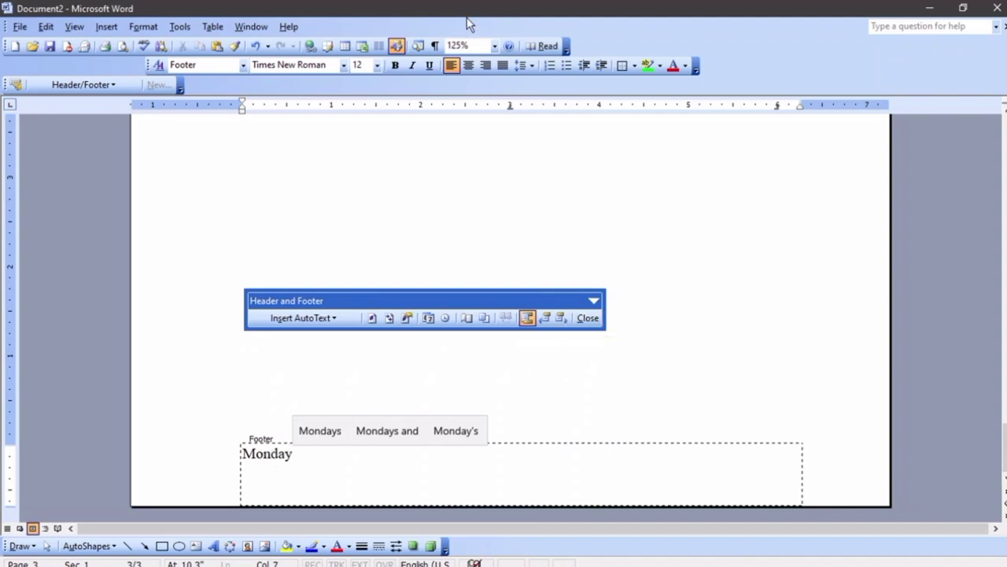
click(469, 65)
Centre the '1st March 2021' header and return to the body text
scroll(465, 108, down, 9)
scroll(366, 176, up, 5)
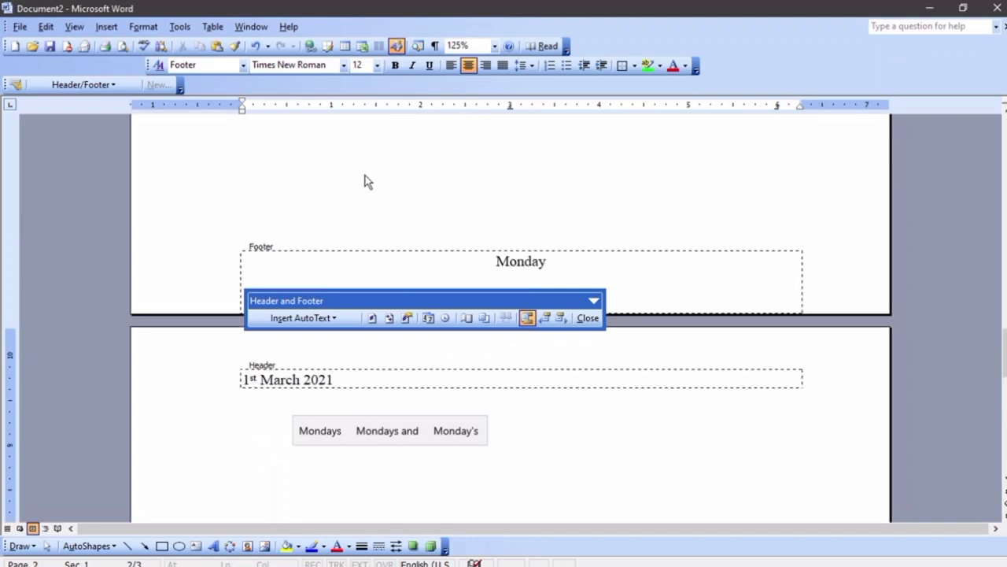
click(319, 380)
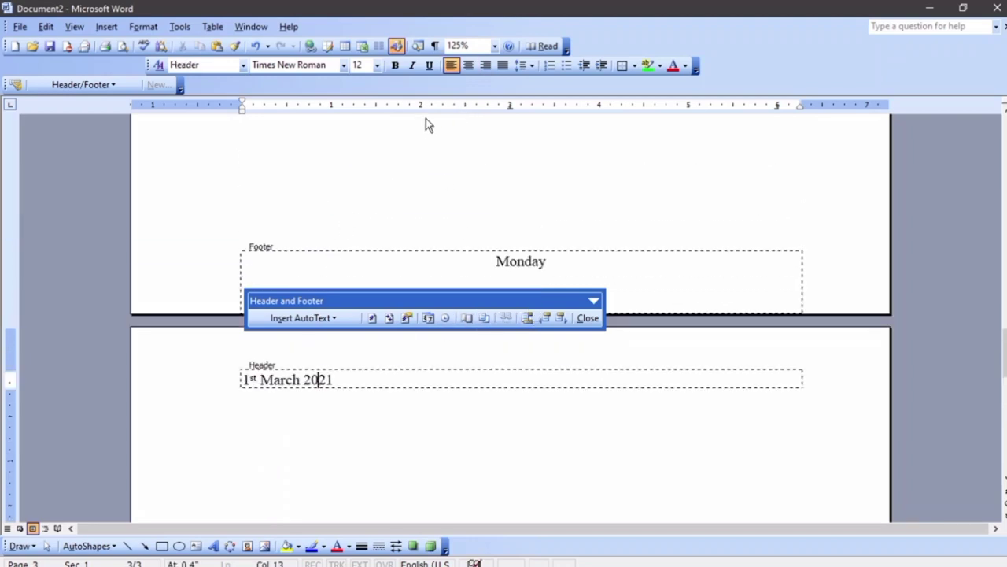
click(469, 65)
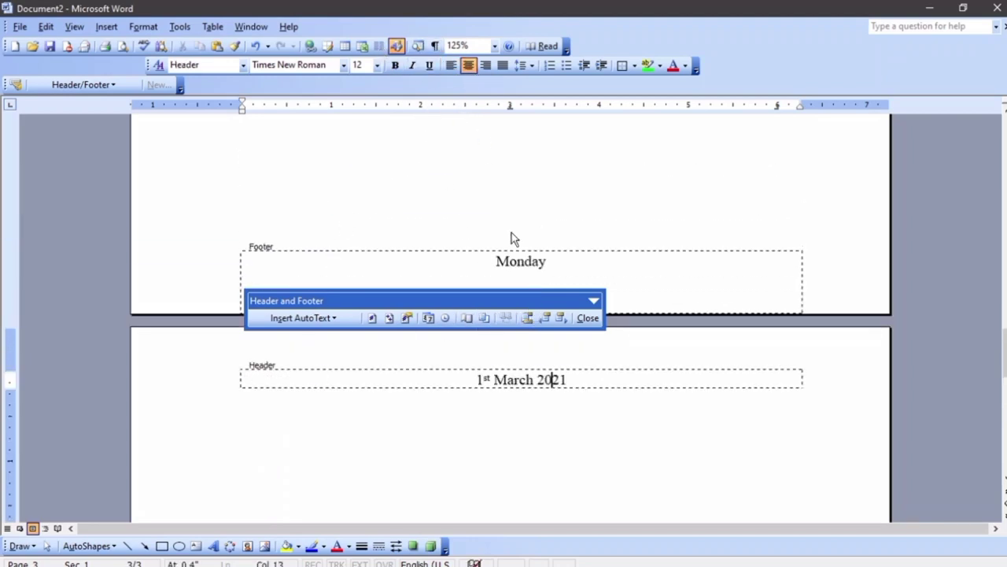
click(588, 318)
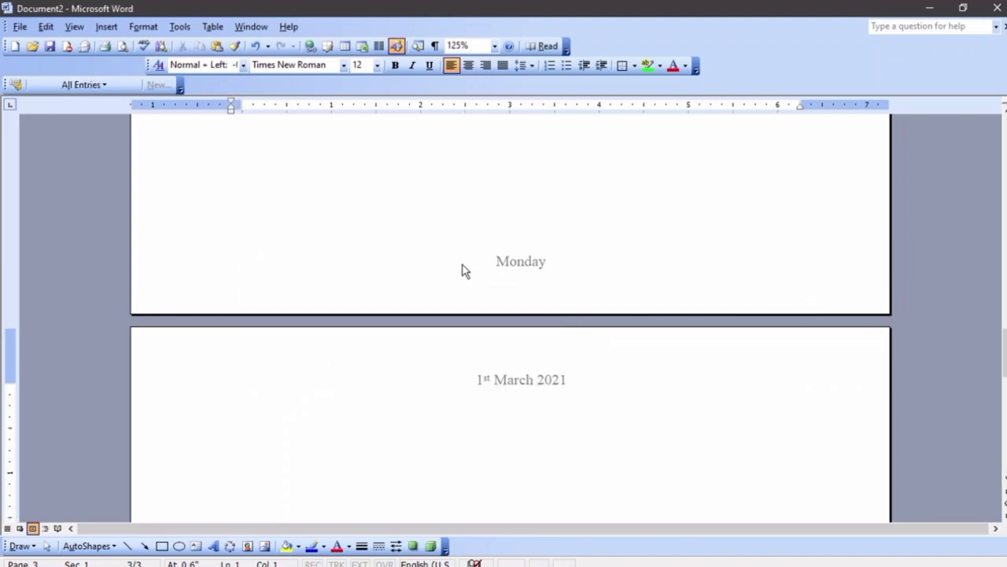
scroll(454, 260, up, 5)
scroll(454, 260, down, 8)
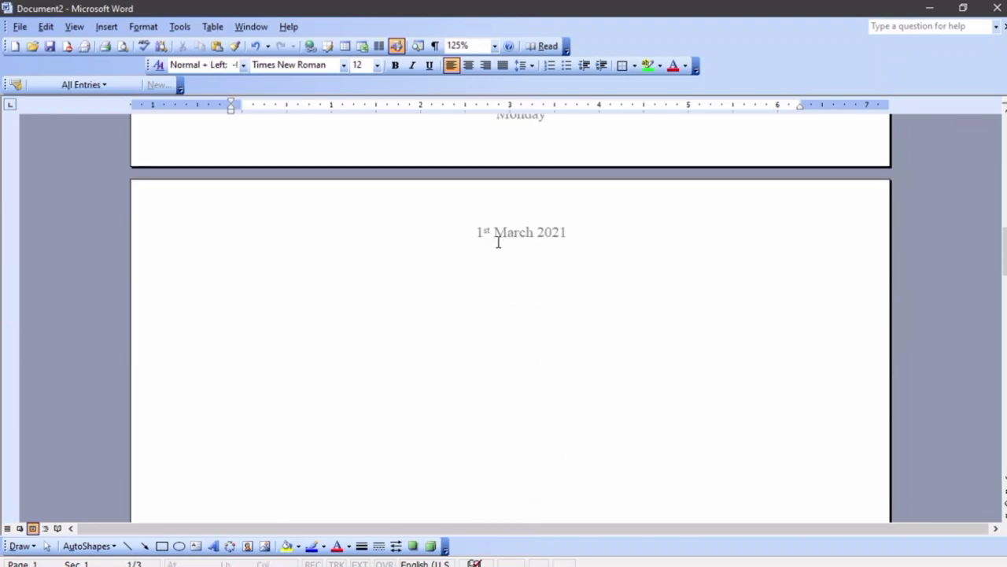
scroll(498, 243, up, 5)
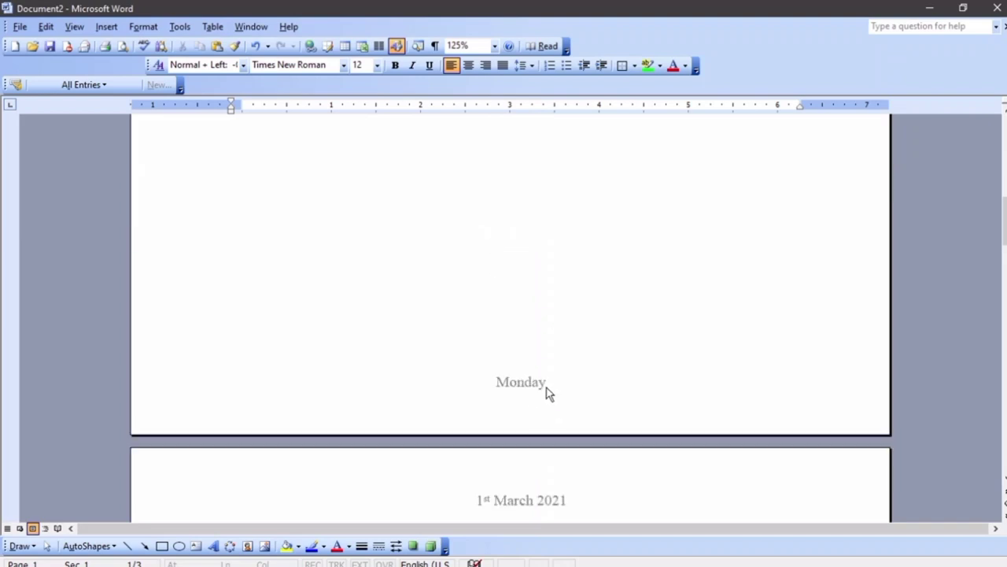
scroll(543, 386, down, 7)
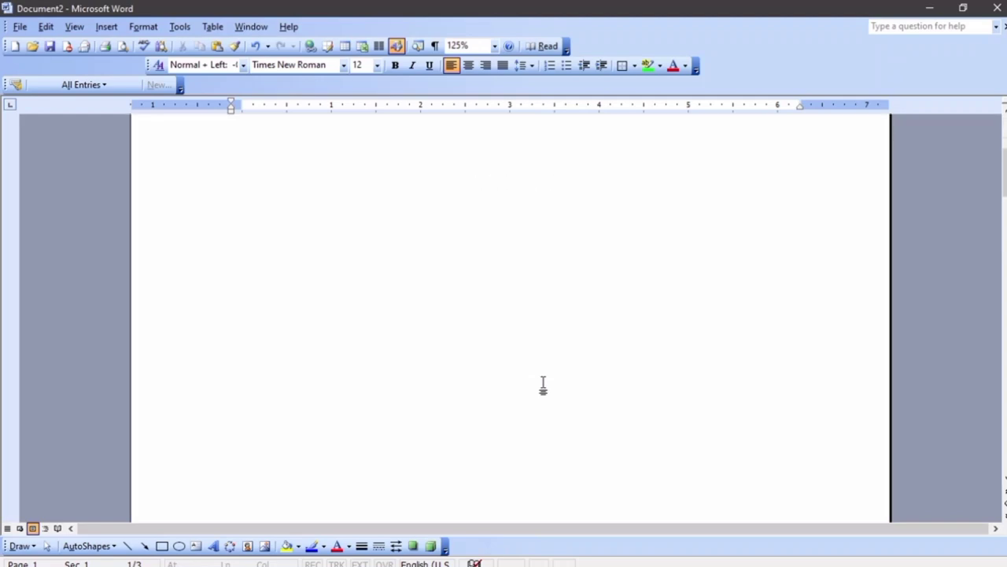
scroll(543, 386, up, 5)
scroll(544, 385, down, 5)
scroll(545, 386, up, 1)
scroll(545, 385, down, 1)
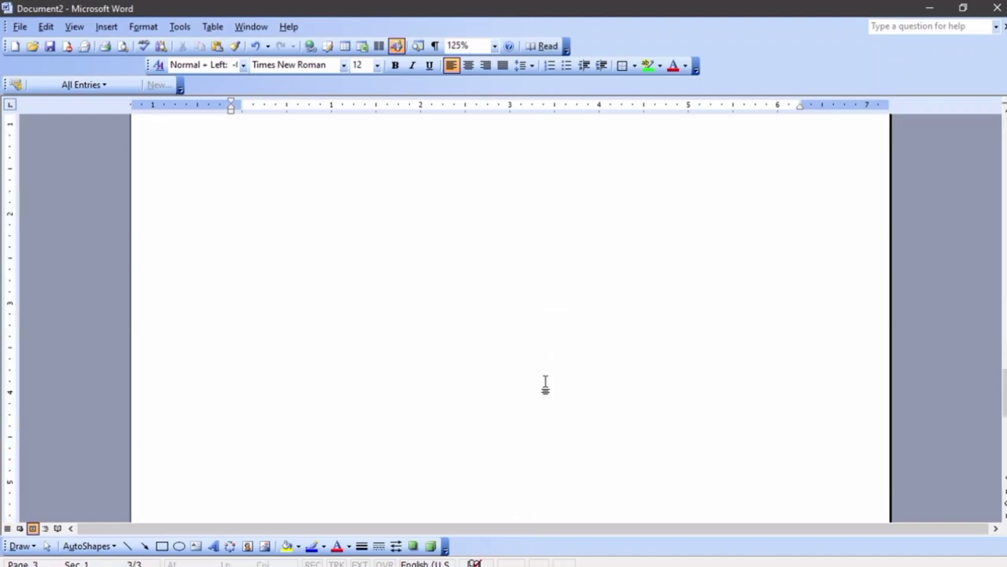
scroll(546, 386, up, 2)
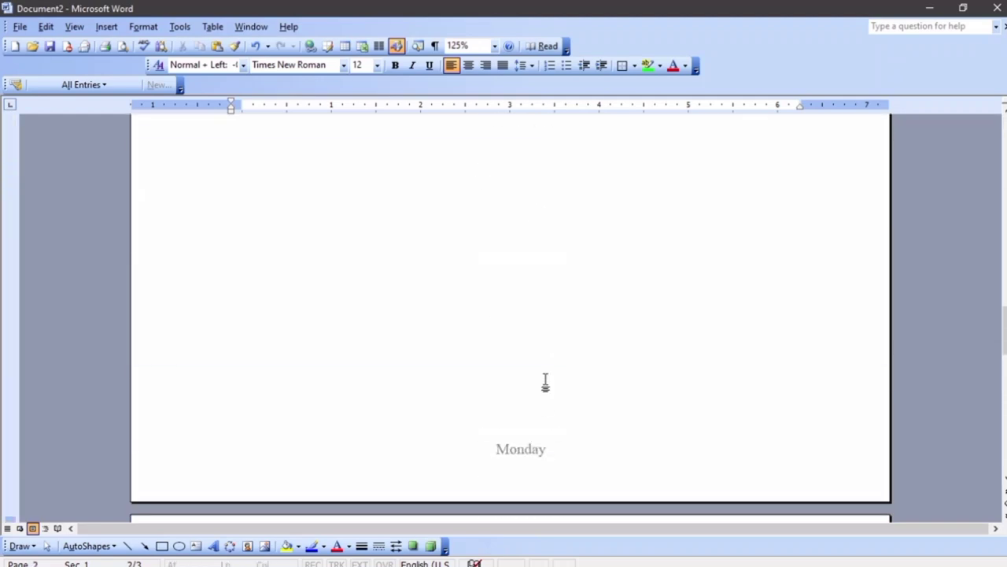
scroll(542, 380, up, 5)
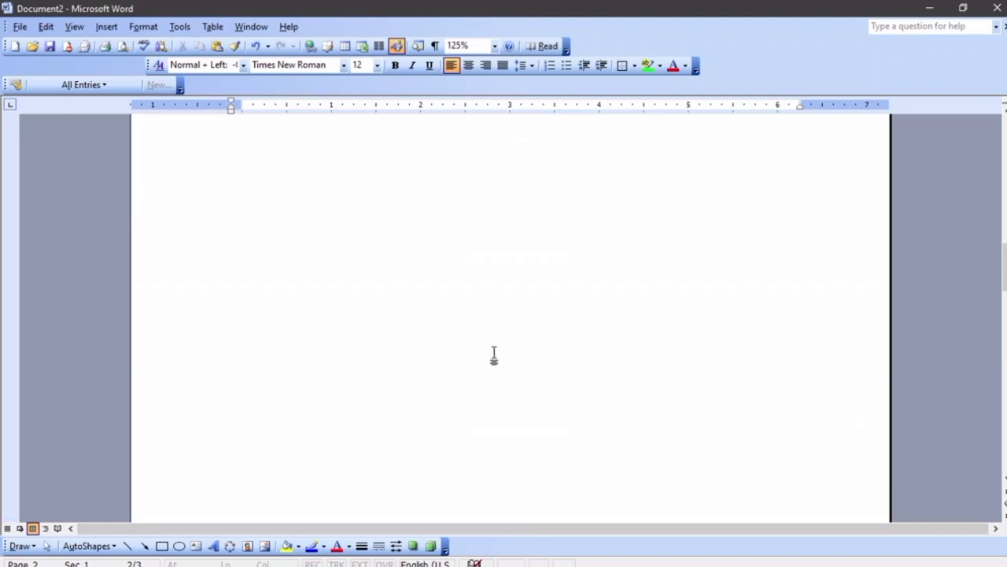
Insert page numbers at the bottom right of every page
click(106, 26)
click(140, 62)
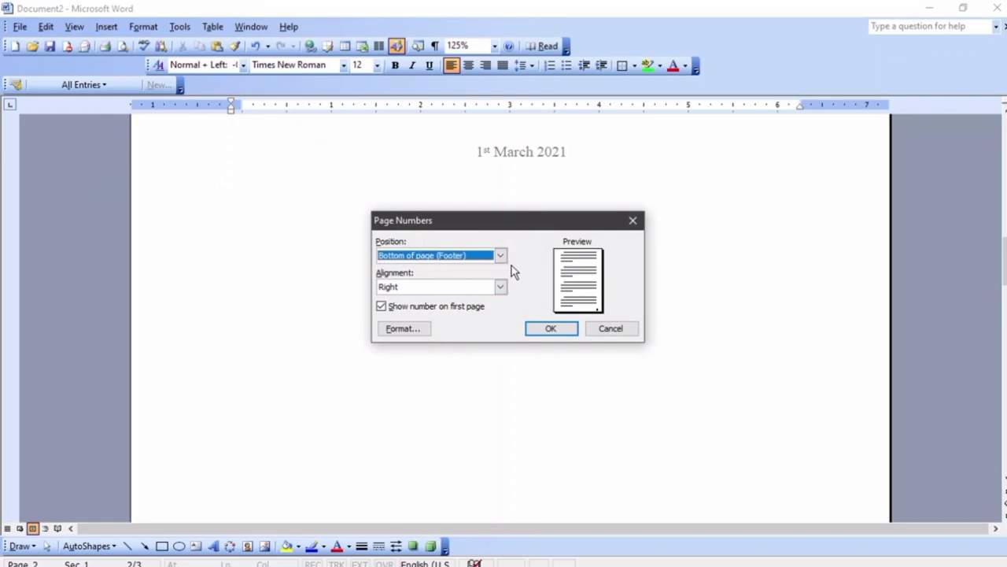
click(565, 329)
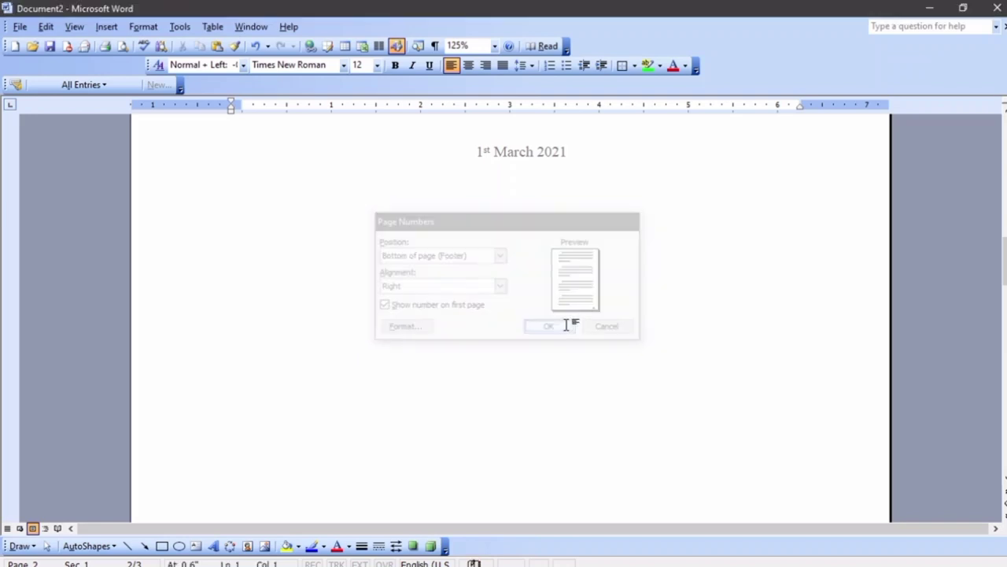
Delete the extra blank pages so only one page remains
scroll(667, 338, down, 20)
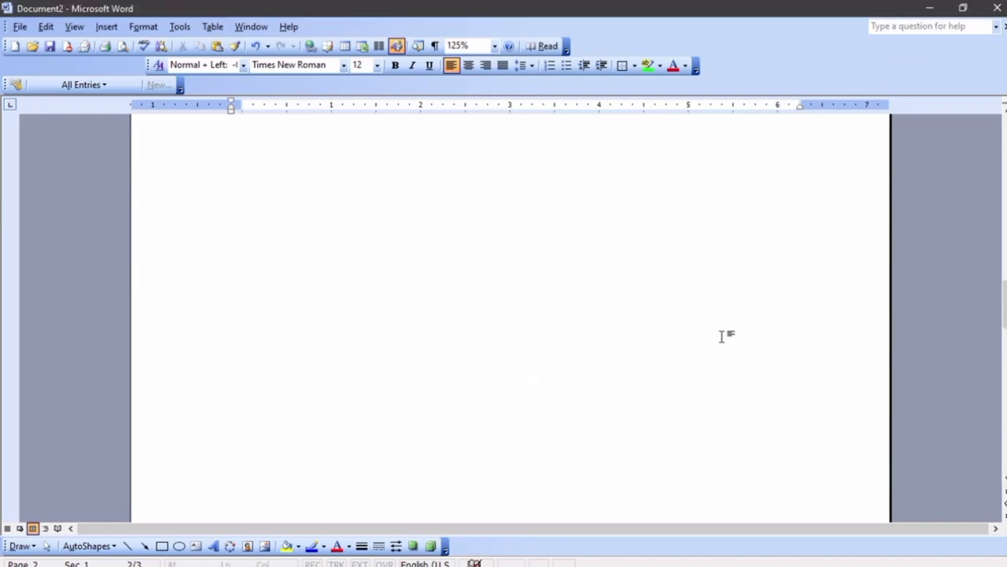
scroll(757, 370, down, 3)
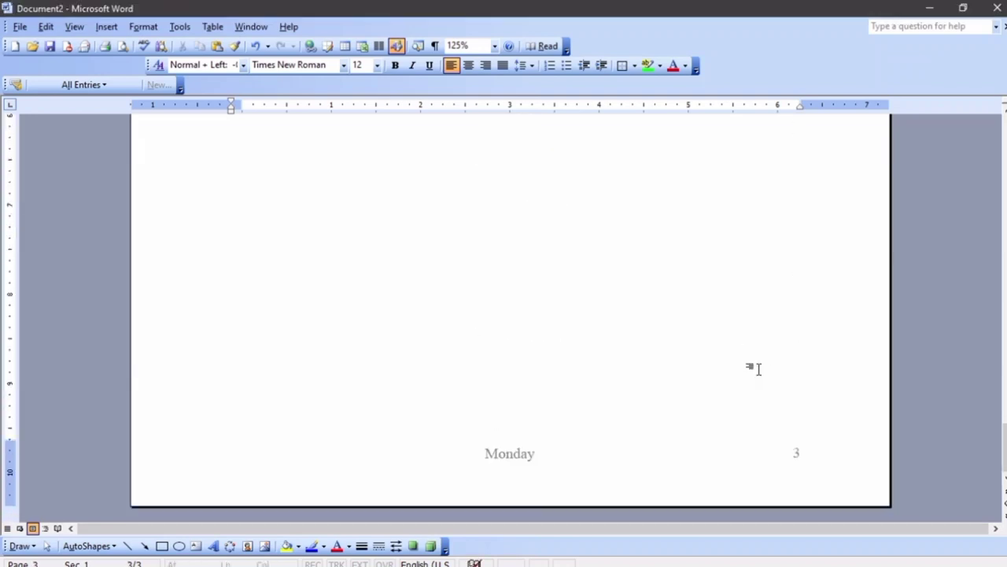
scroll(757, 370, up, 2)
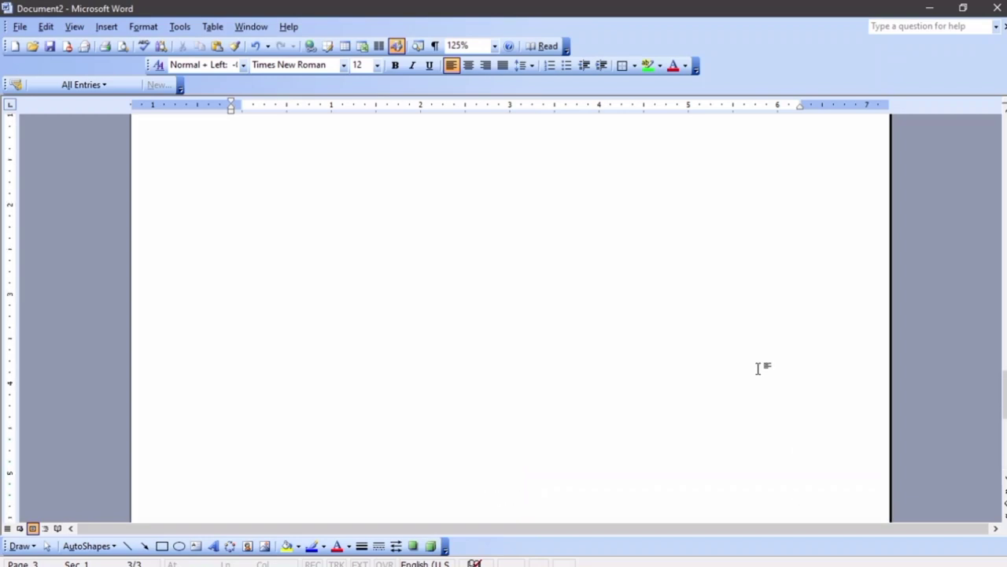
scroll(755, 367, up, 10)
ctrl+scroll(638, 329, down, 6)
ctrl+scroll(527, 307, down, 3)
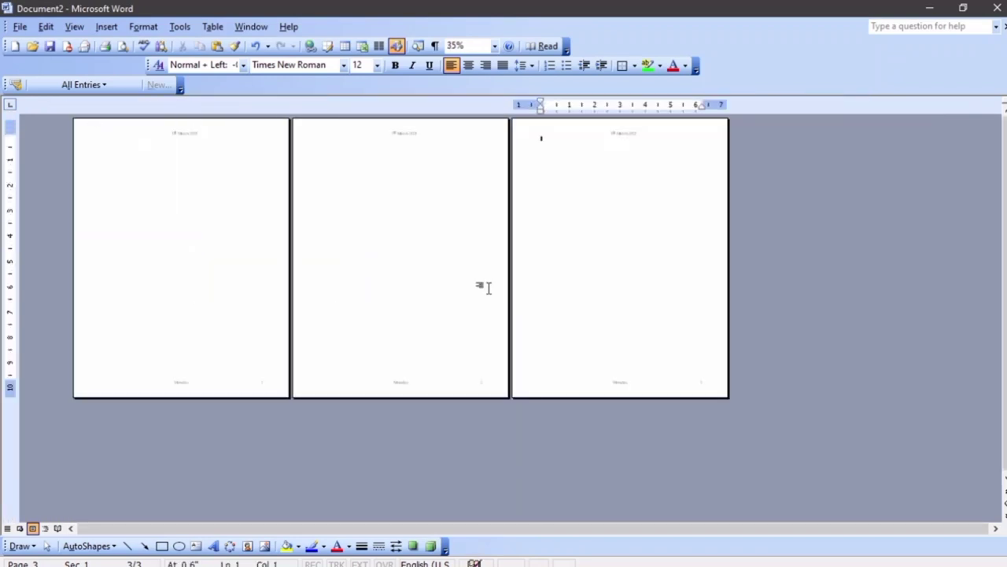
key(BackSpace)
key(BackSpace)
key(BackSpace)
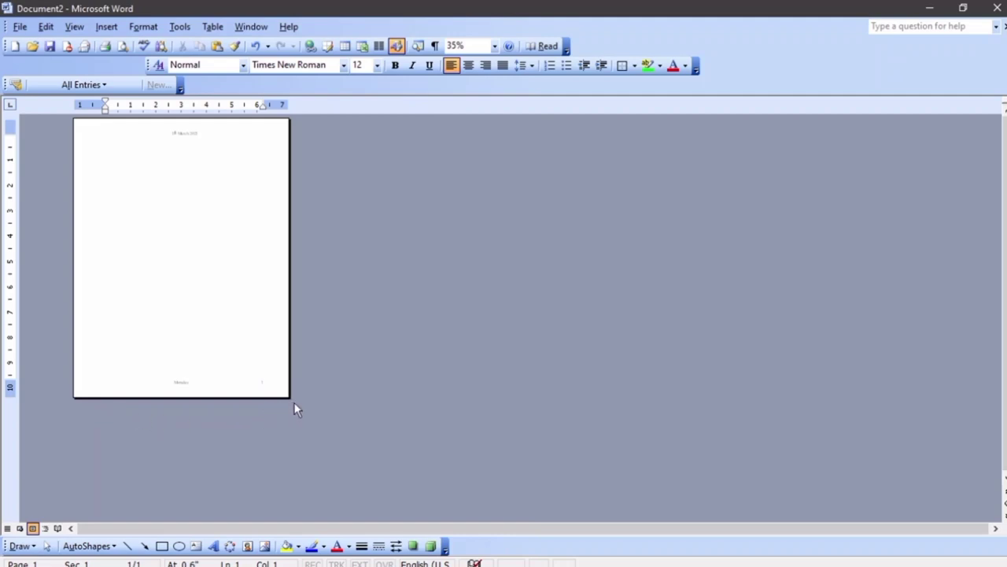
Switch the page orientation to landscape in Page Setup
click(27, 28)
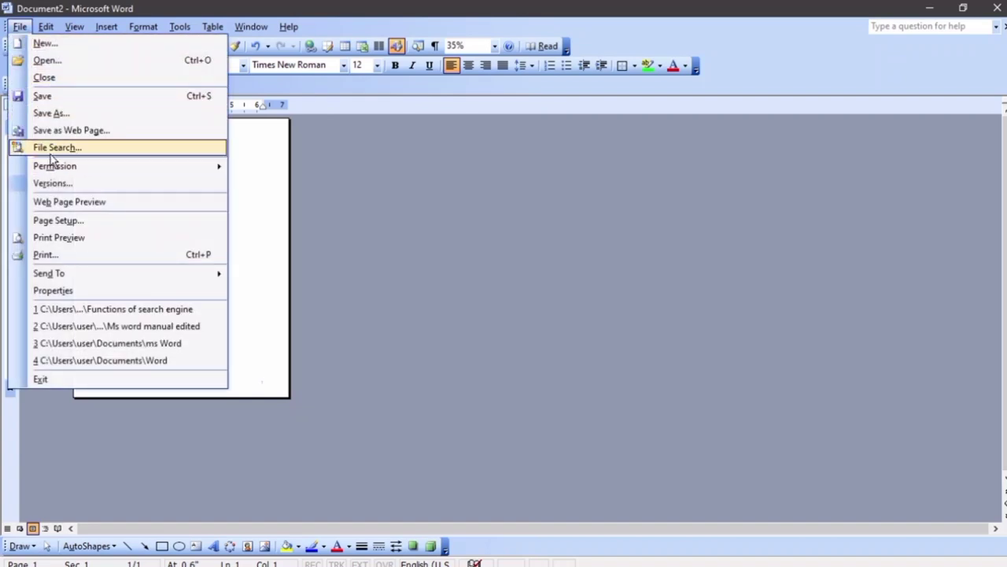
click(58, 223)
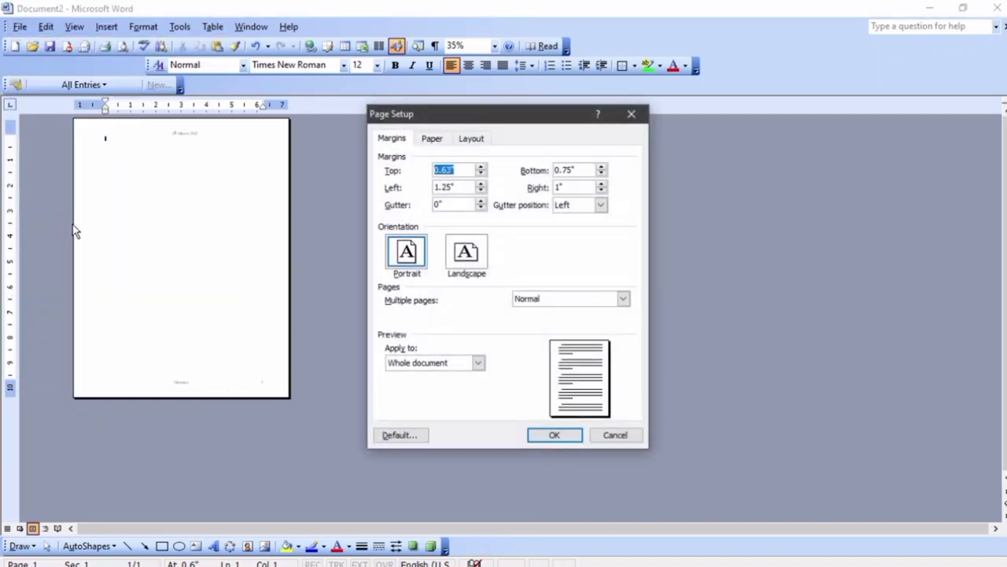
click(466, 258)
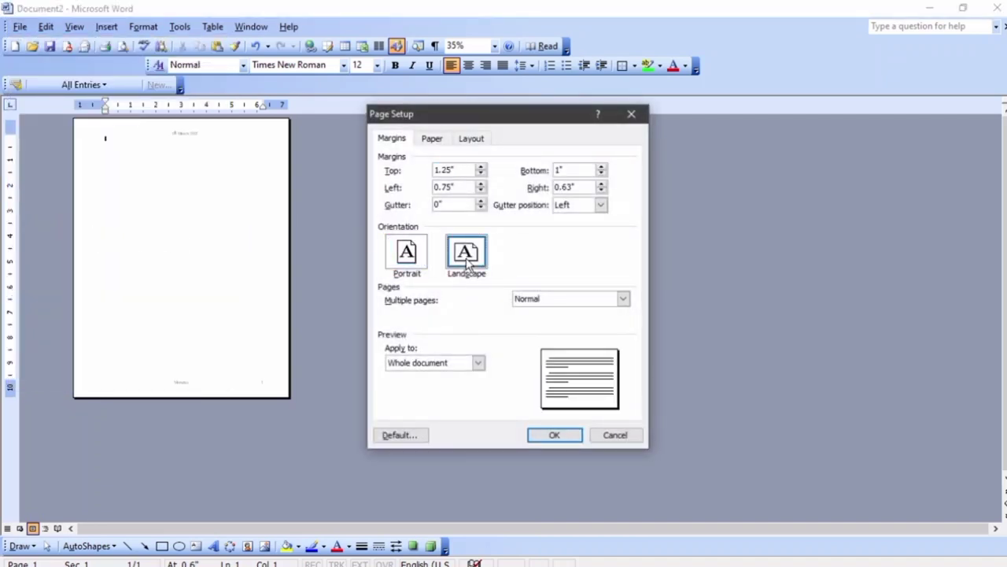
click(557, 439)
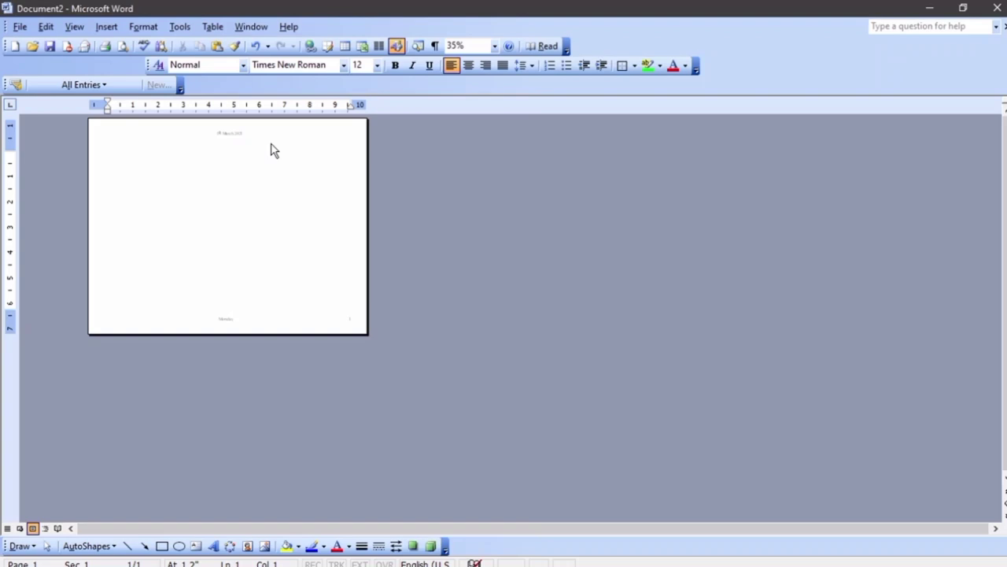
Add two pages with Ctrl+Enter, then undo back to one portrait page
key(ctrl+Return)
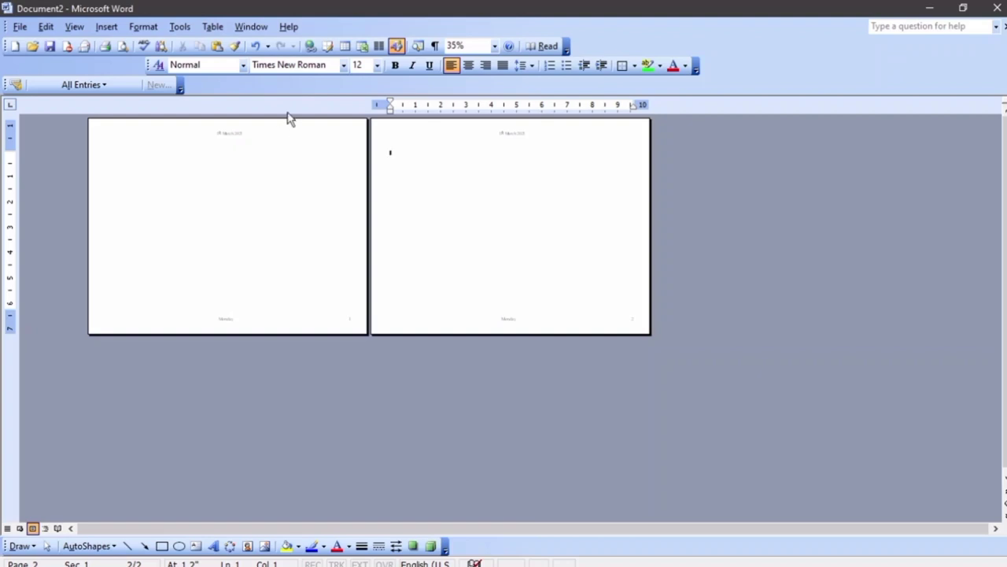
key(ctrl+Return)
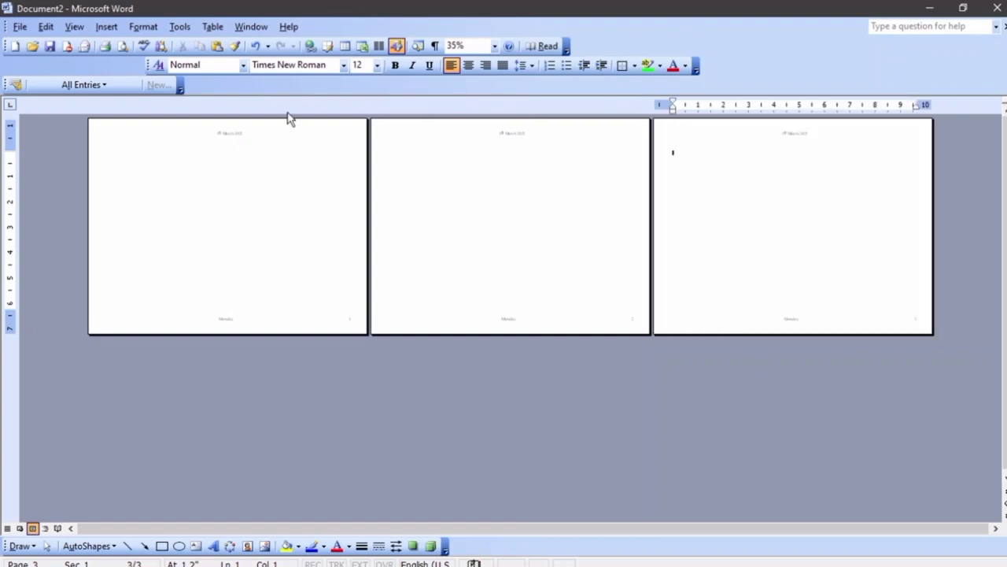
key(ctrl+z)
key(ctrl+z)
key(ctrl+z)
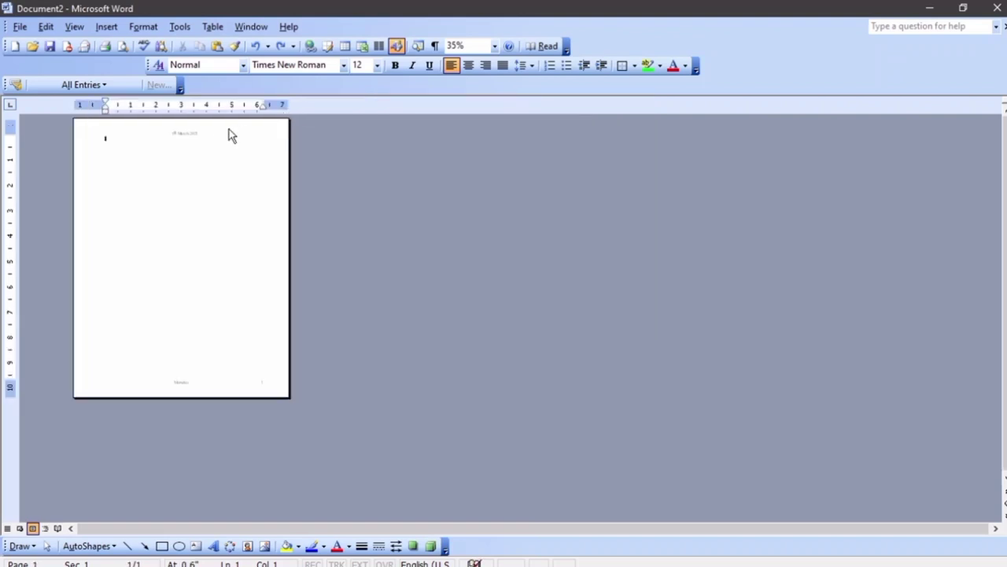
ctrl+scroll(204, 138, up, 7)
ctrl+scroll(204, 138, down, 5)
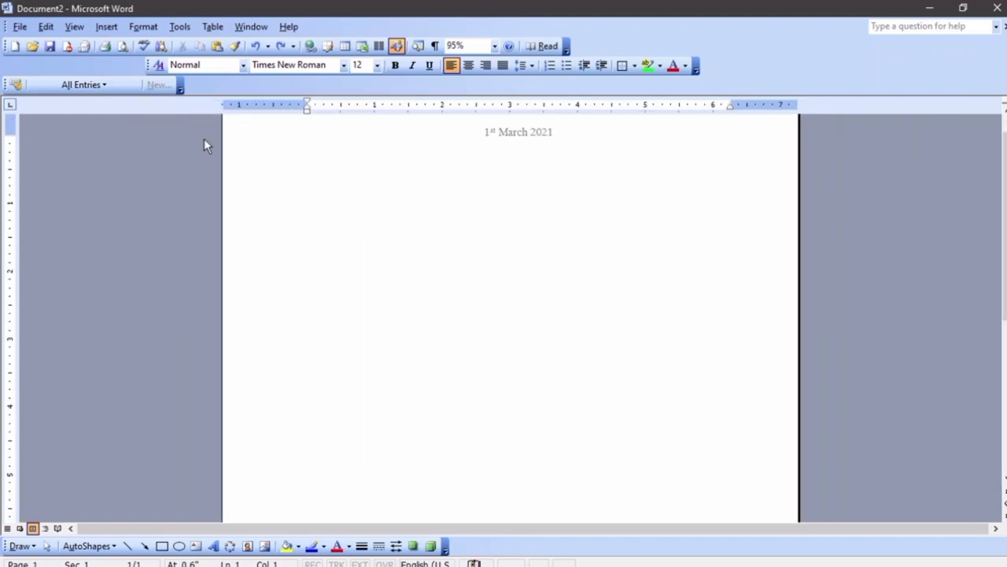
ctrl+scroll(203, 139, down, 3)
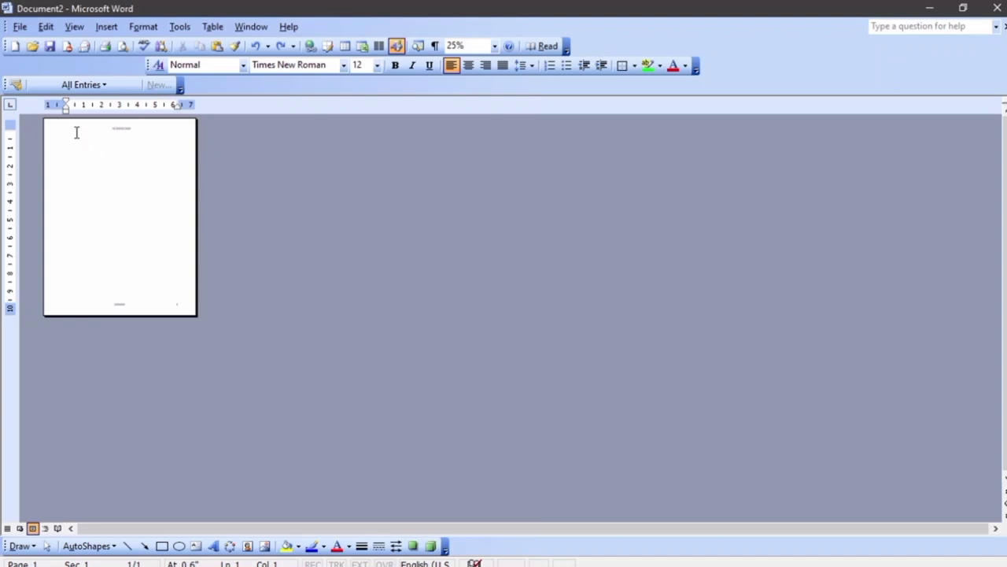
Insert a next-page section break to start page 2
click(106, 26)
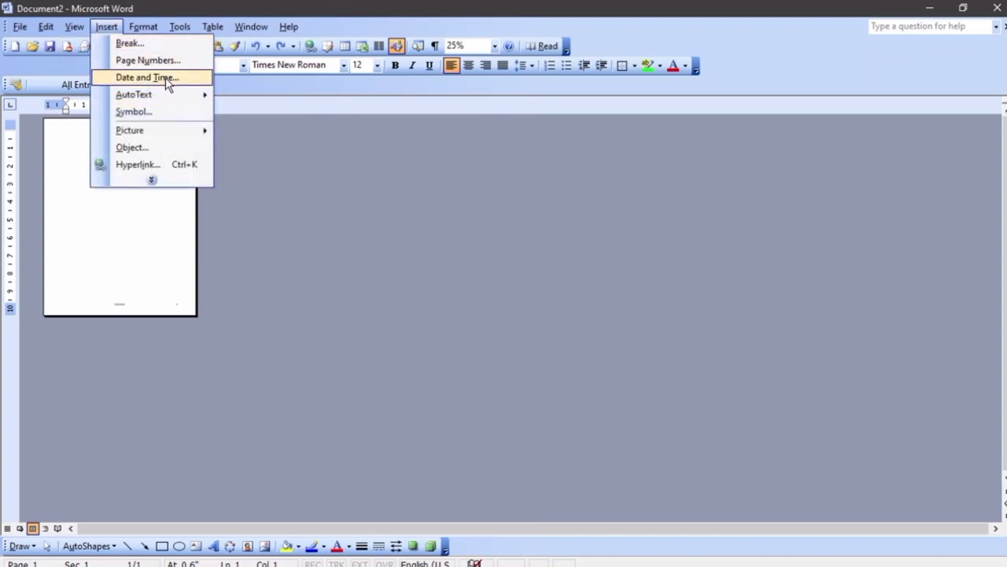
click(130, 43)
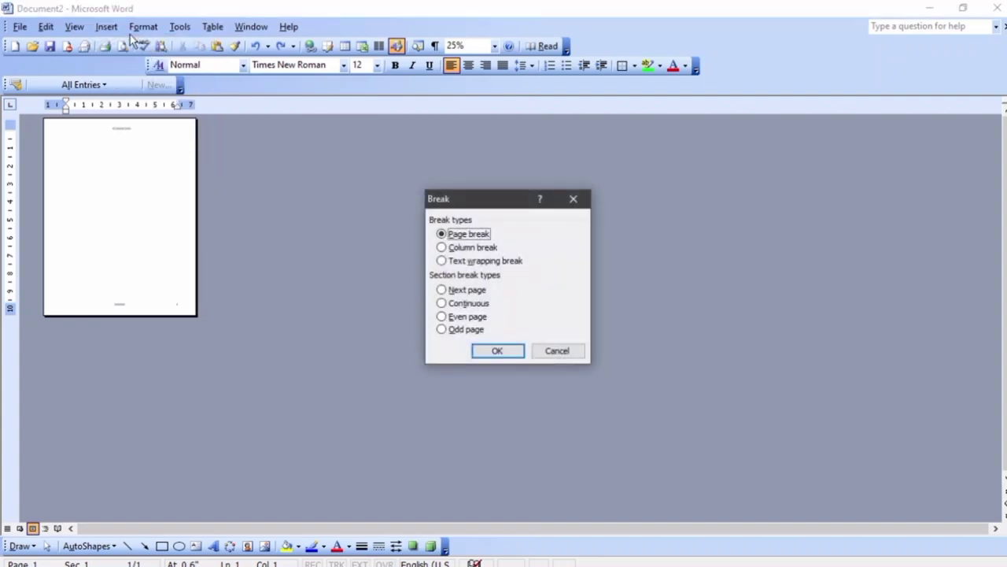
click(482, 303)
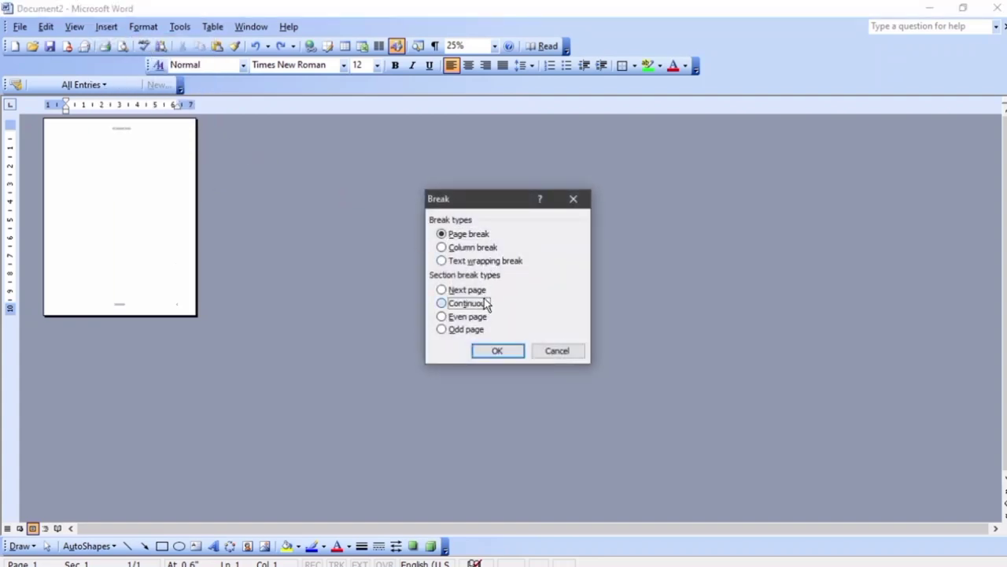
click(485, 291)
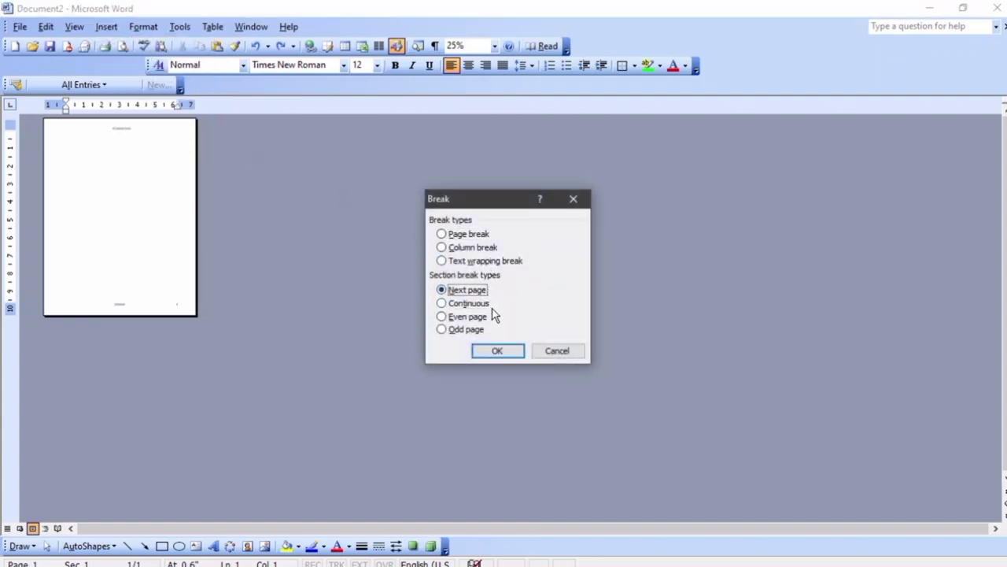
click(496, 351)
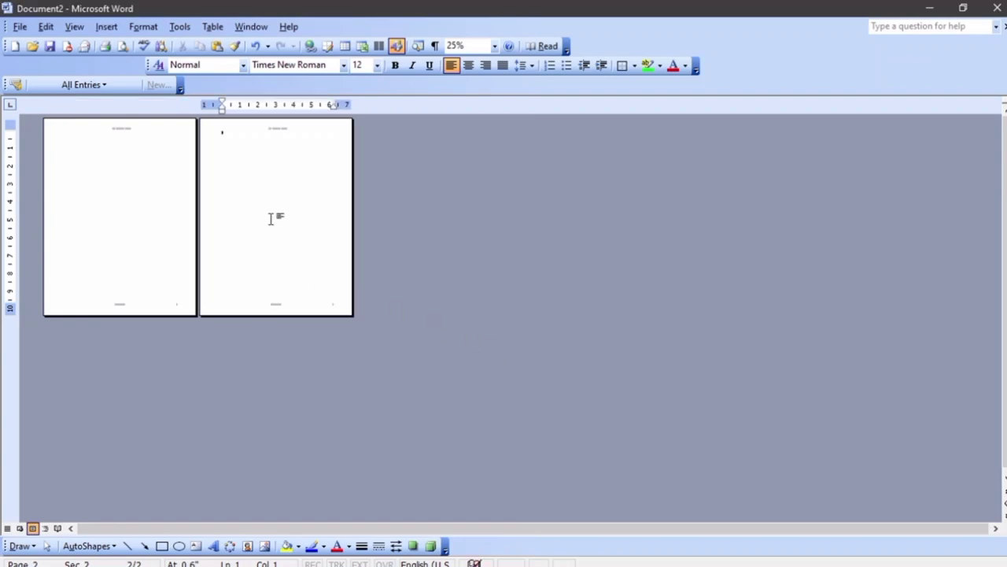
Make the new section landscape and add a third page to it
click(17, 27)
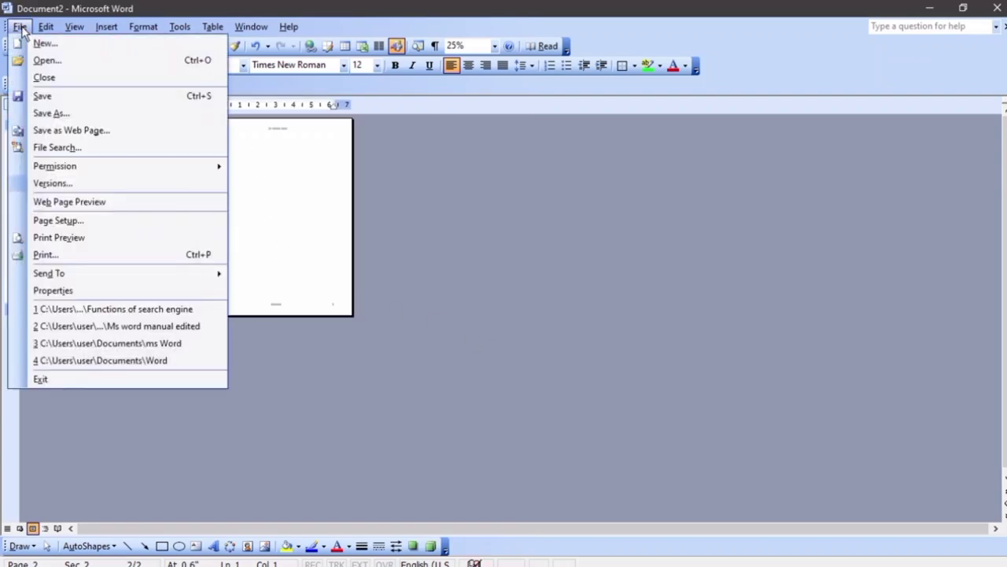
click(73, 222)
click(465, 251)
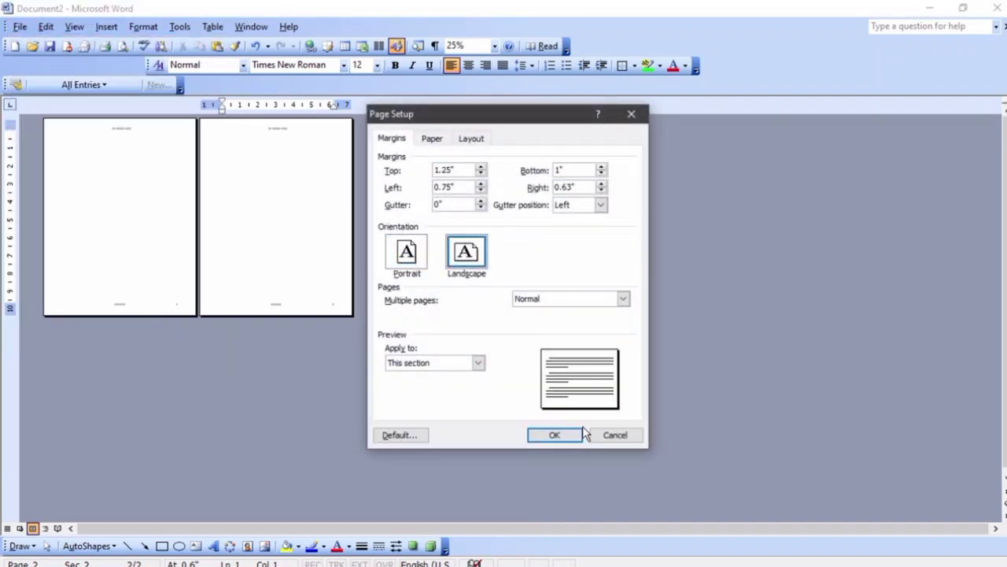
click(556, 434)
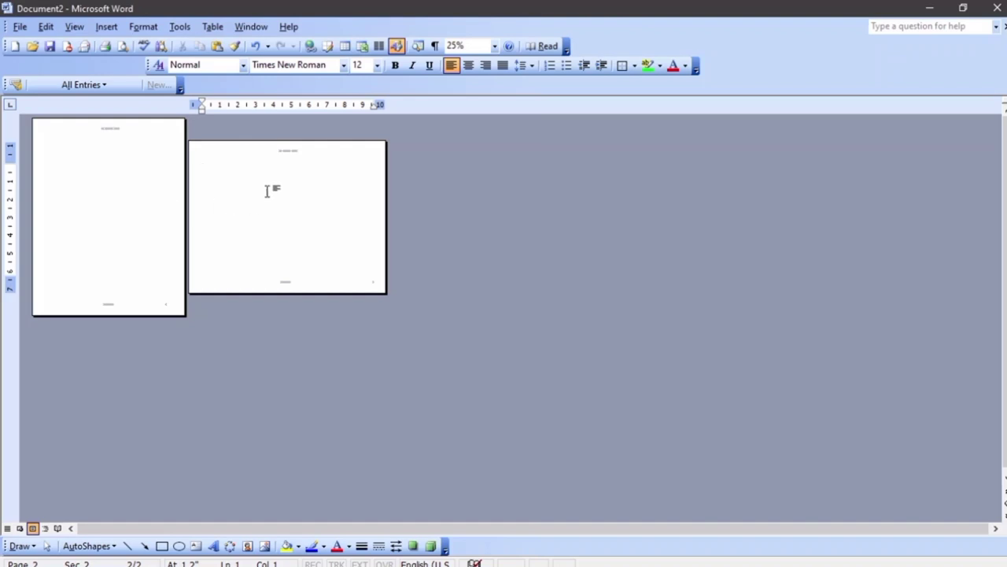
key(ctrl+Return)
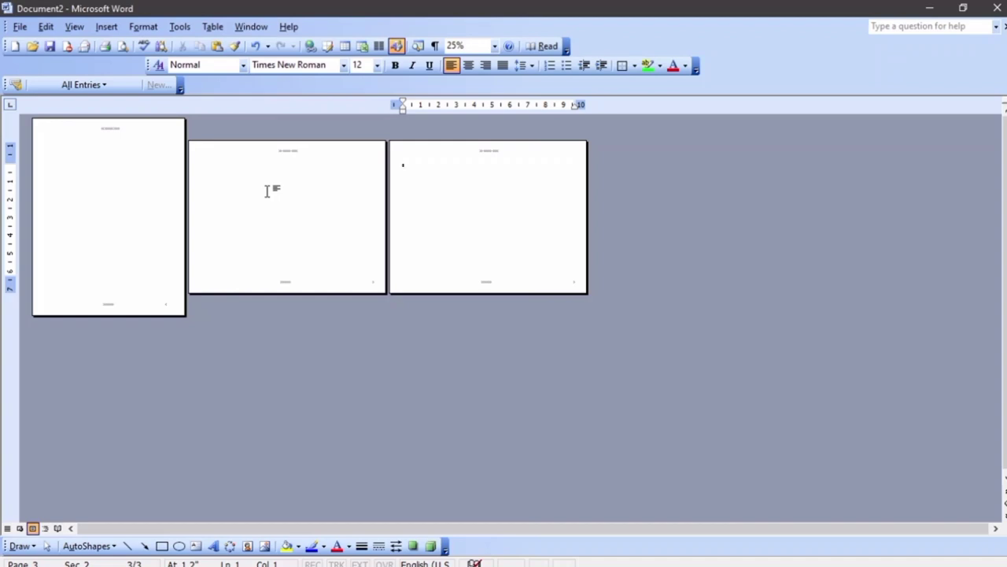
Insert a next-page section break to start page 4
click(107, 26)
click(126, 43)
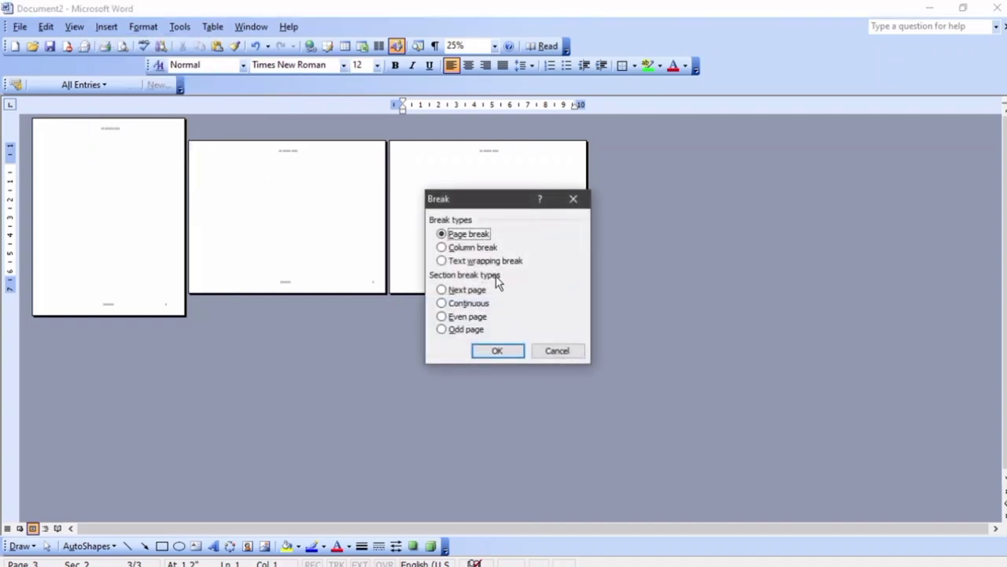
click(474, 290)
click(515, 349)
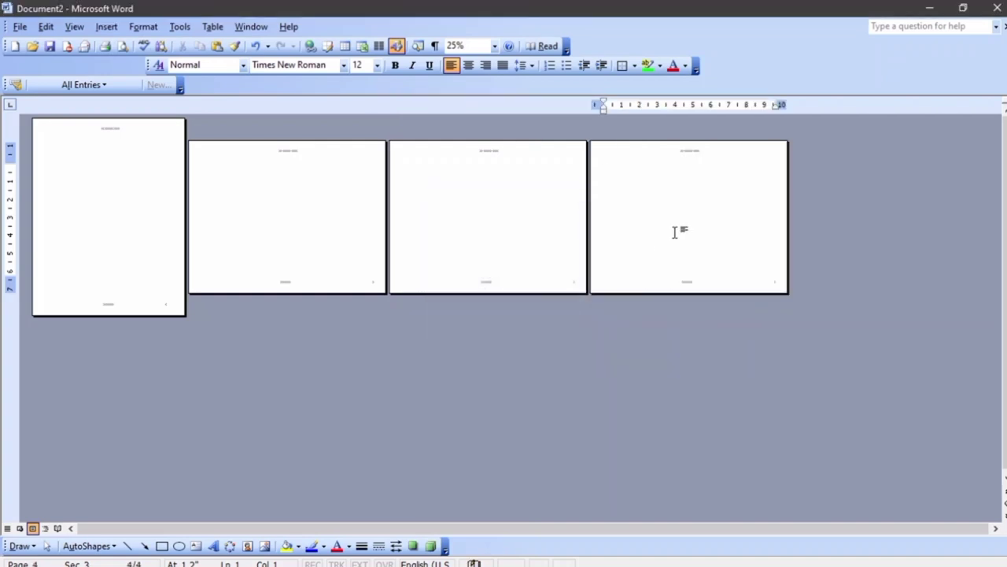
Set the new section back to portrait and add a fifth page
click(20, 26)
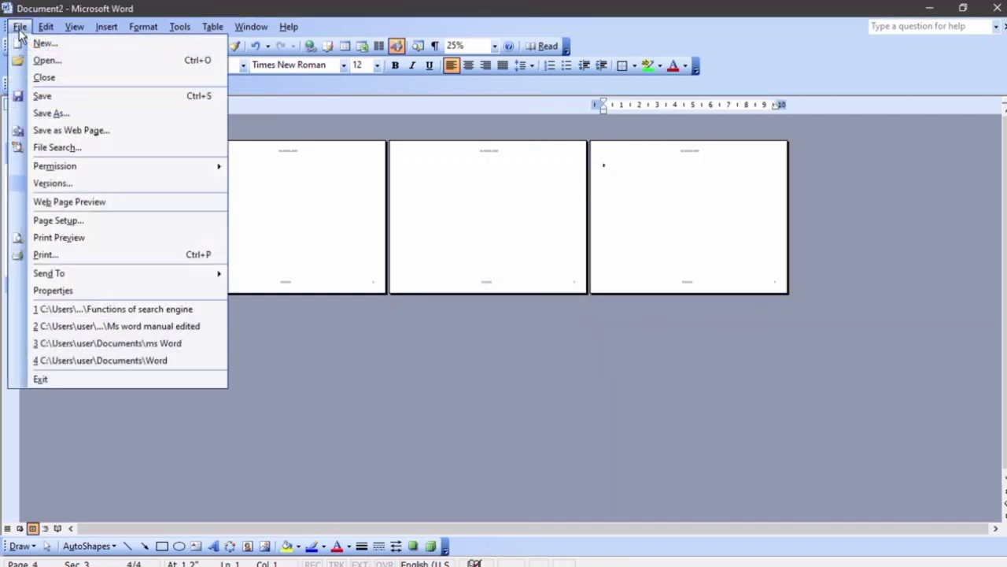
click(75, 222)
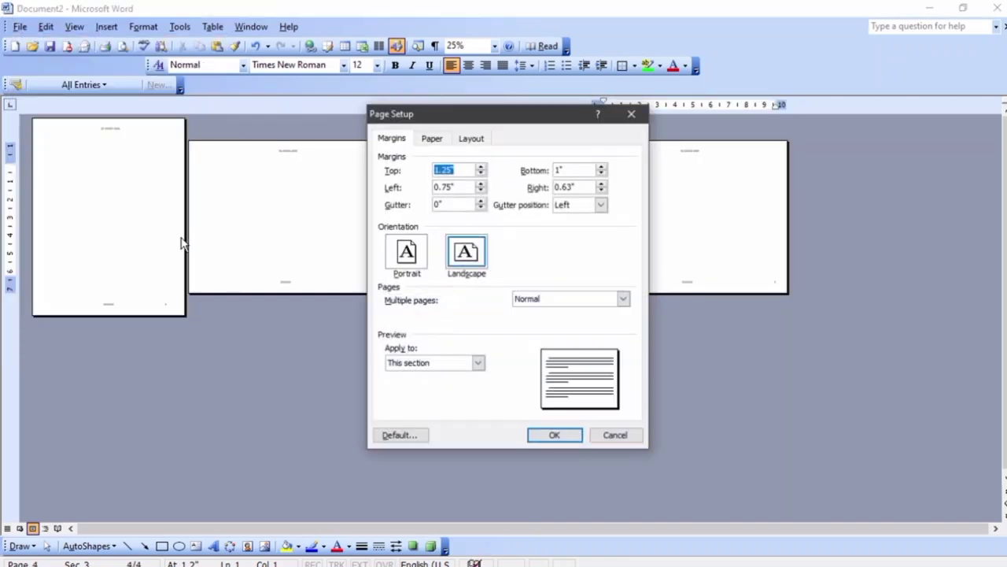
click(421, 252)
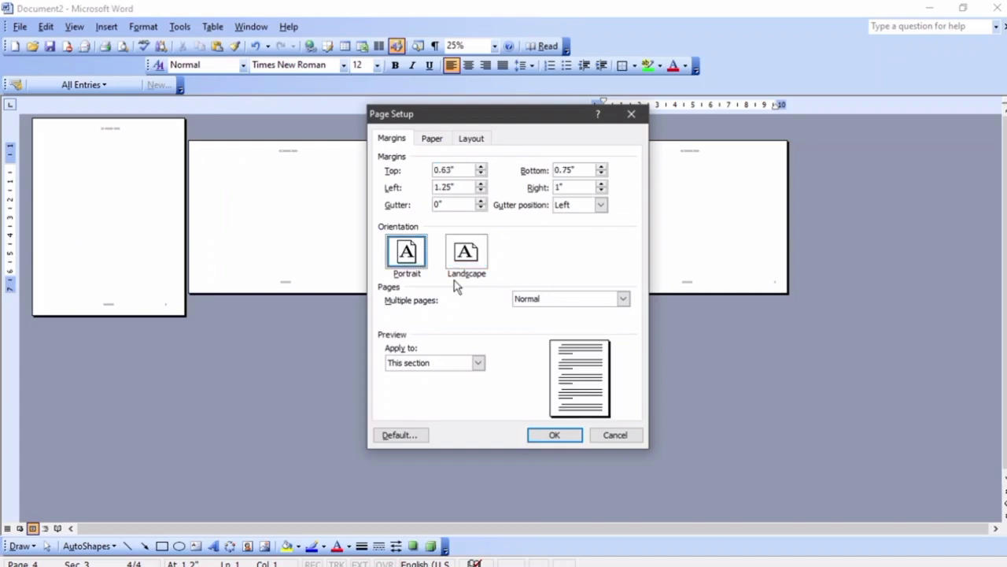
click(554, 434)
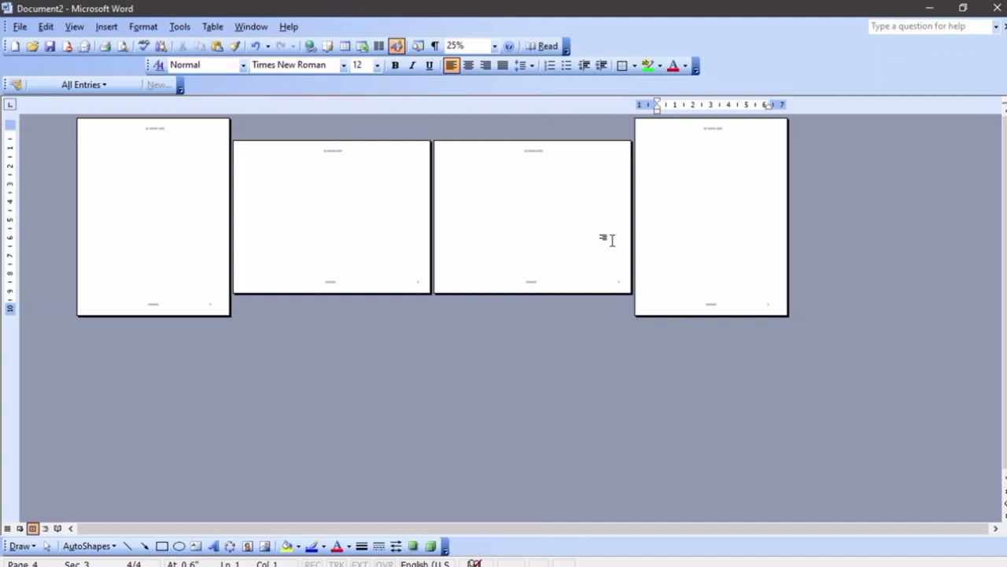
key(ctrl+Return)
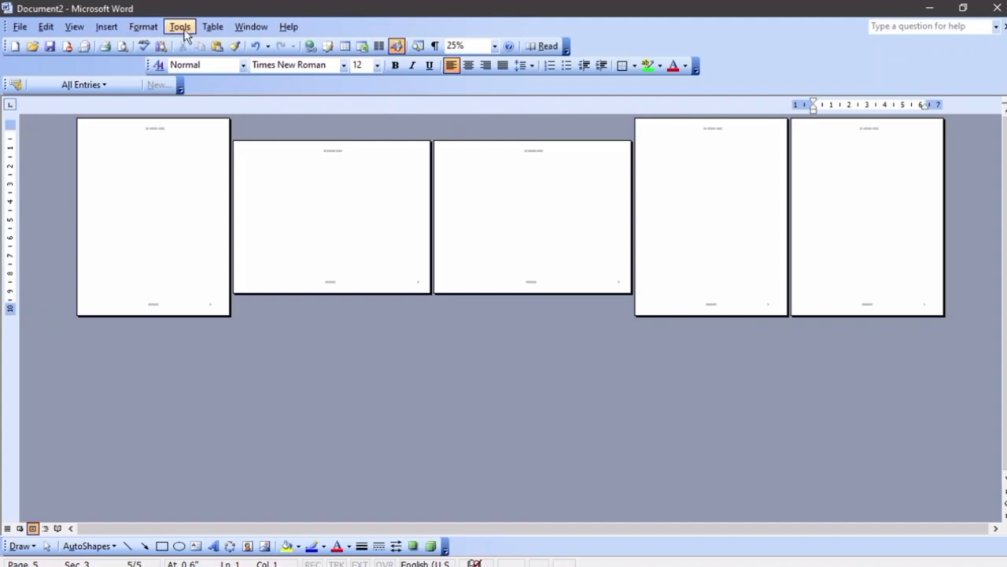
Insert a next-page section break to start a sixth page
click(104, 28)
click(130, 43)
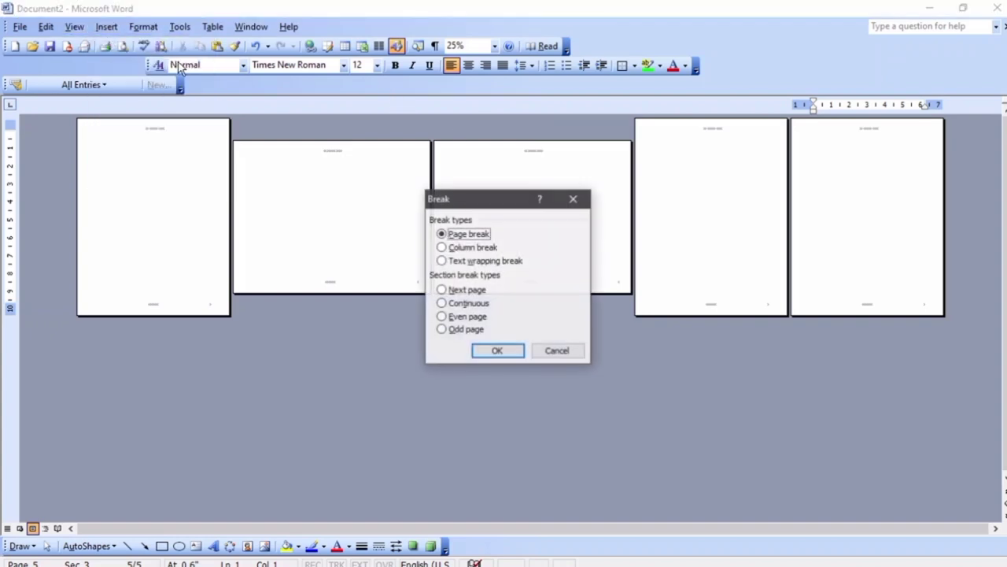
click(485, 304)
click(483, 292)
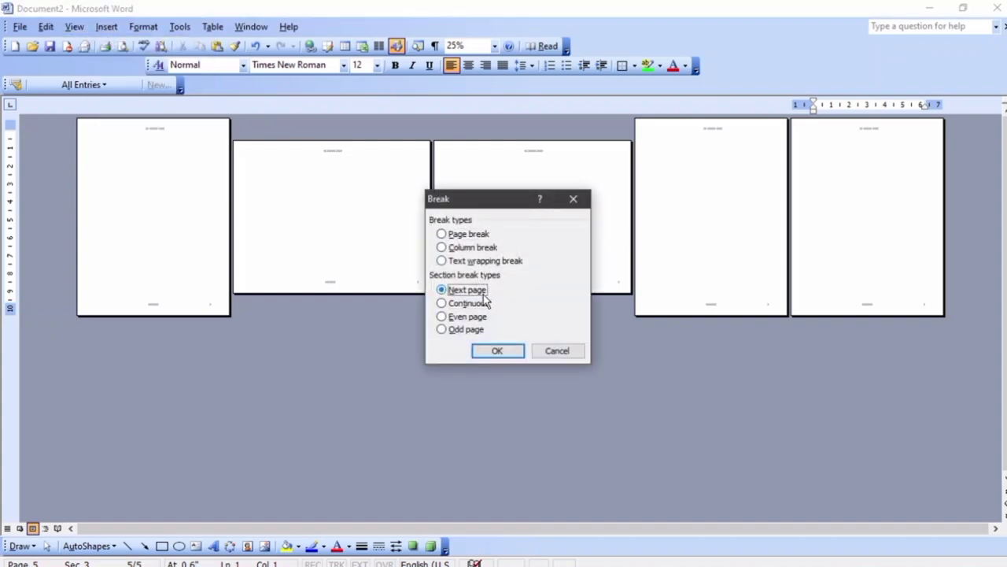
click(510, 352)
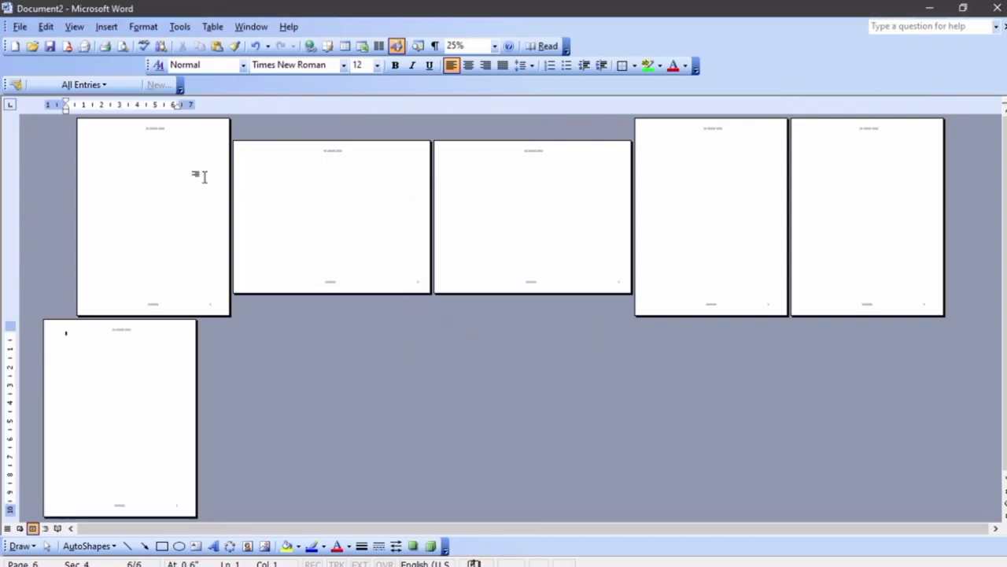
Set the sixth page's section to landscape orientation
click(20, 26)
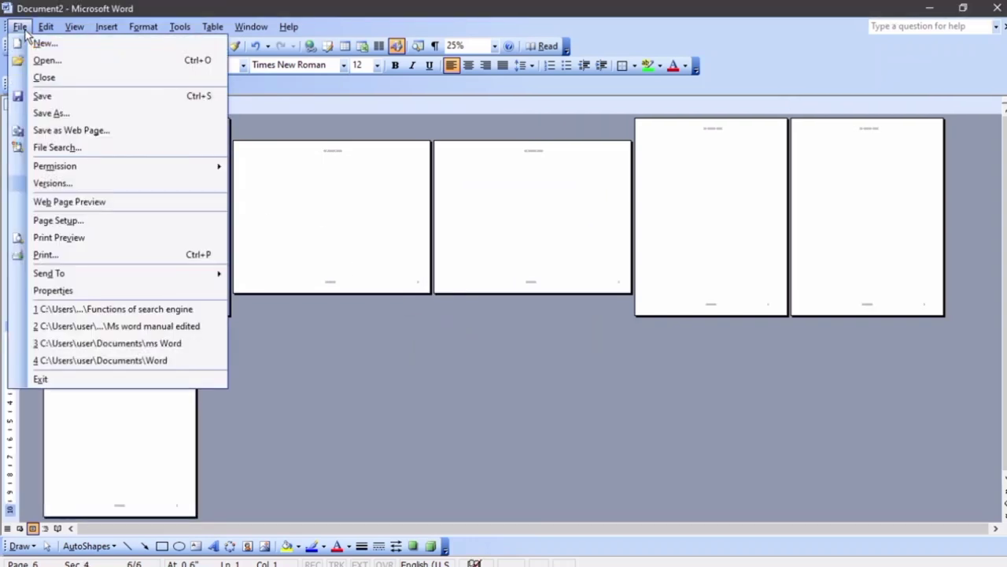
click(98, 222)
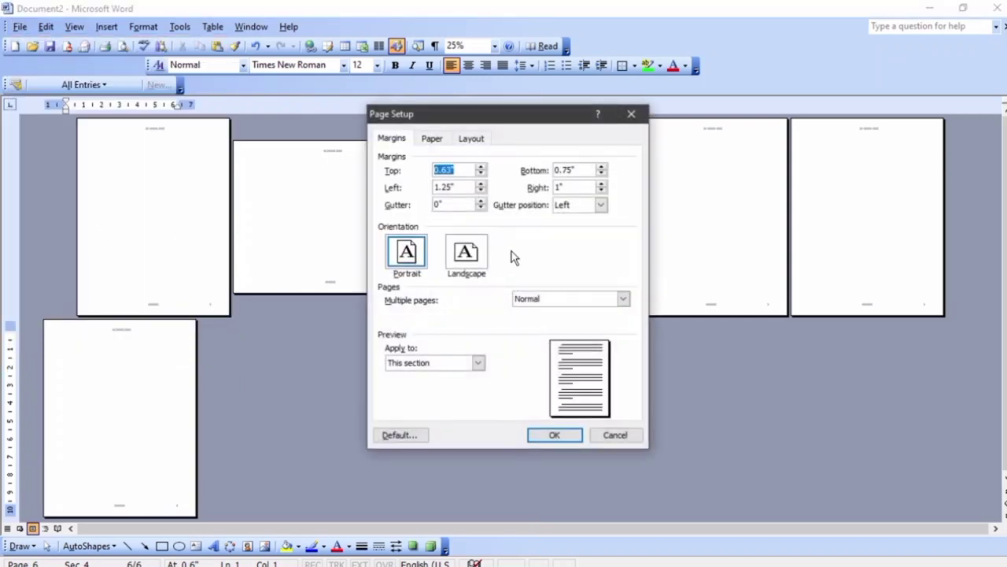
click(484, 254)
click(547, 440)
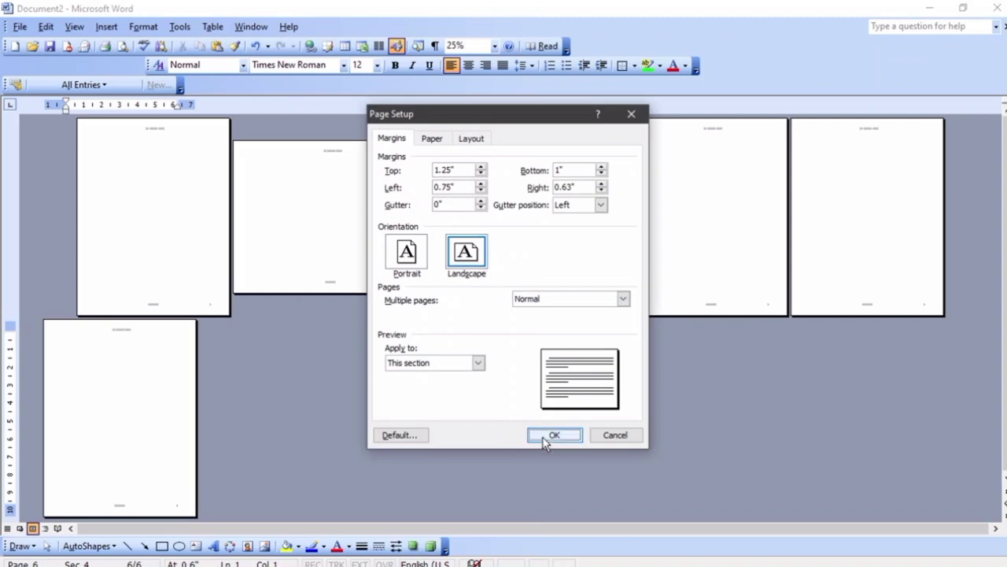
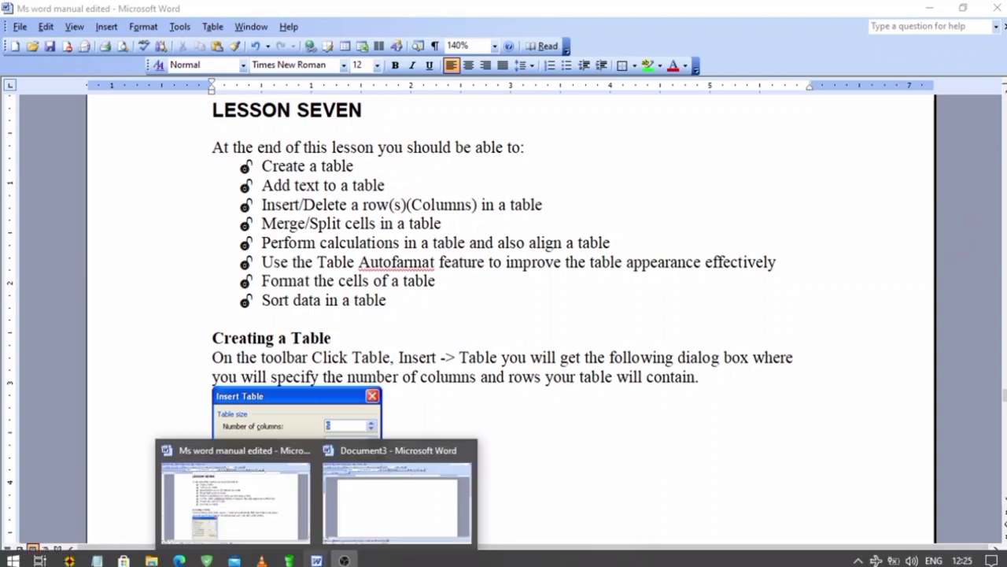
Switch to the blank Document3 and set up a new table with 4 columns and 2 rows
mouse_move(316, 560)
click(377, 529)
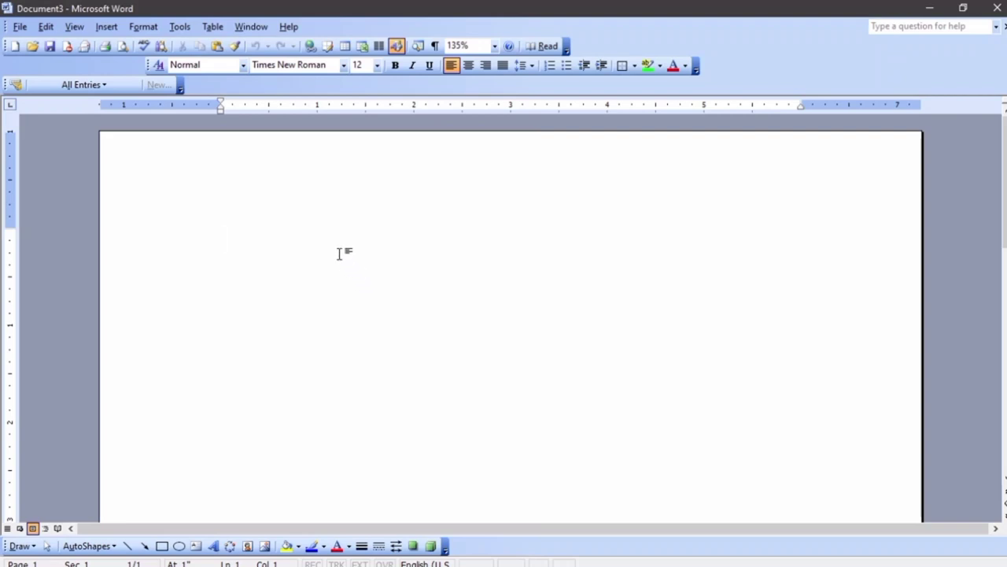
click(214, 29)
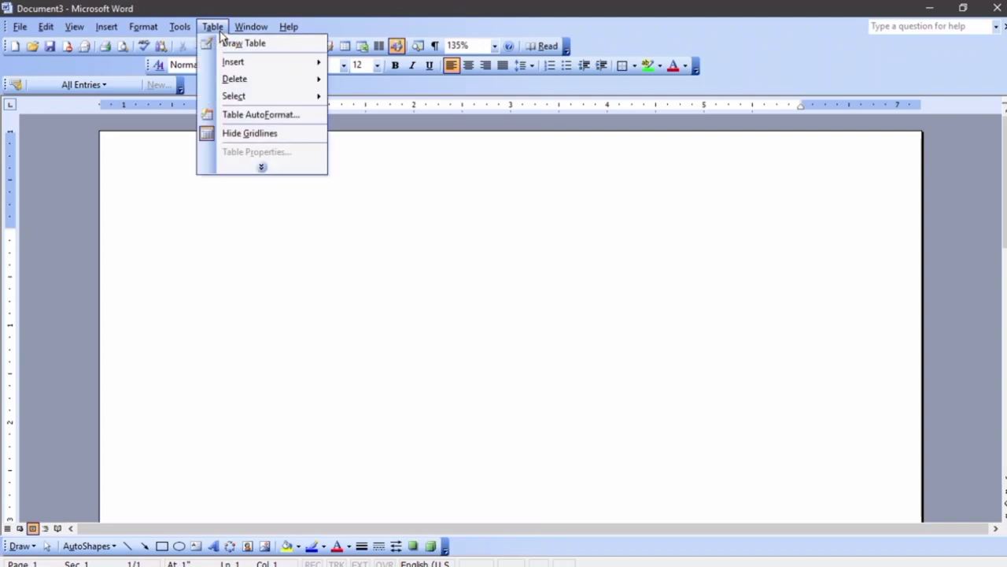
mouse_move(234, 65)
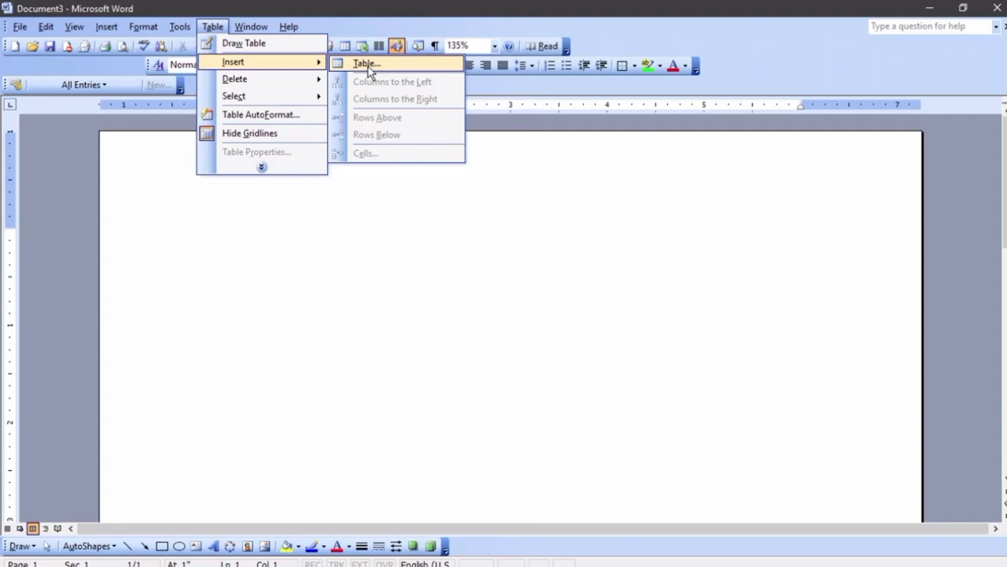
click(367, 64)
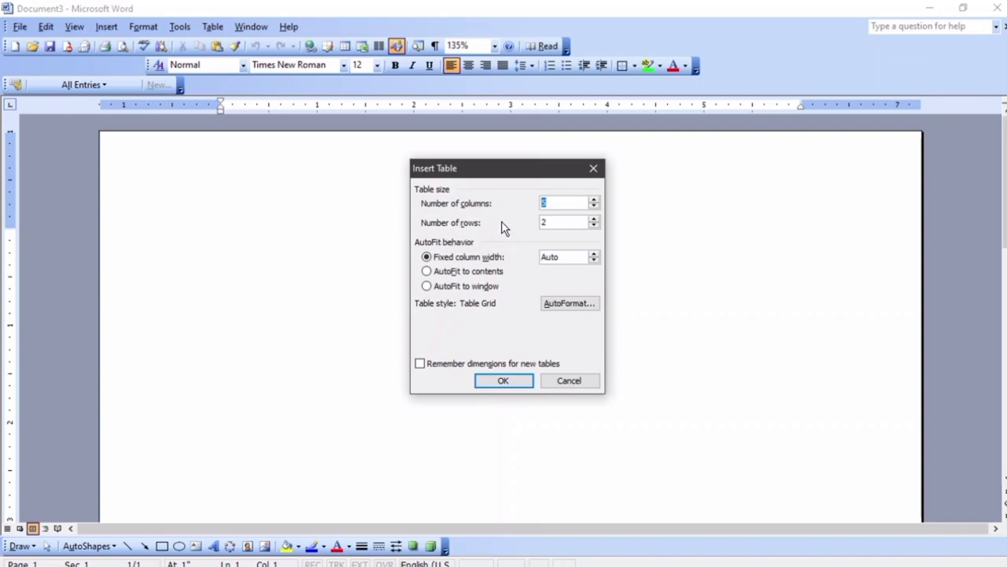
text(4)
Insert the 4-by-2 table and type the headers Names and Maths
click(504, 382)
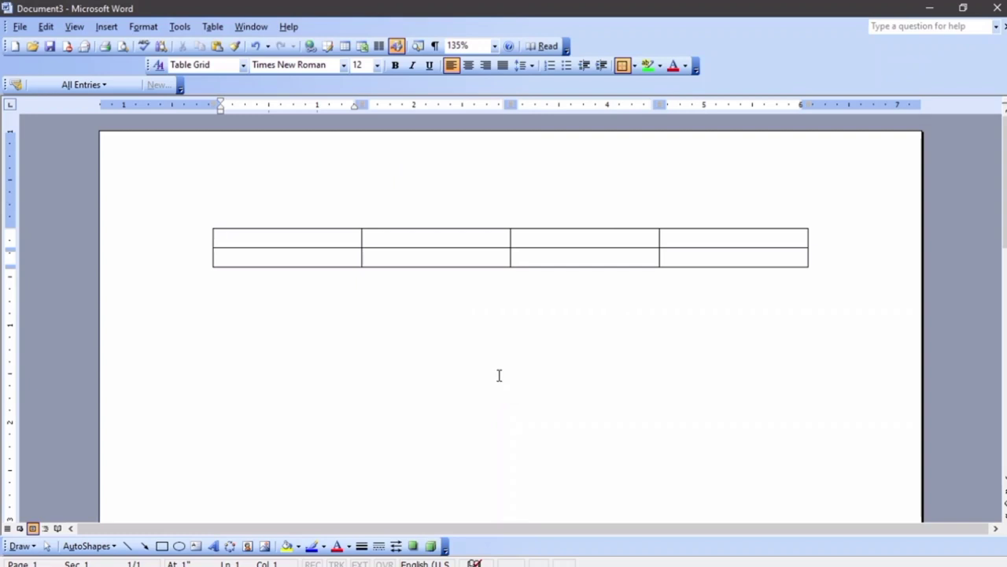
text(Nam)
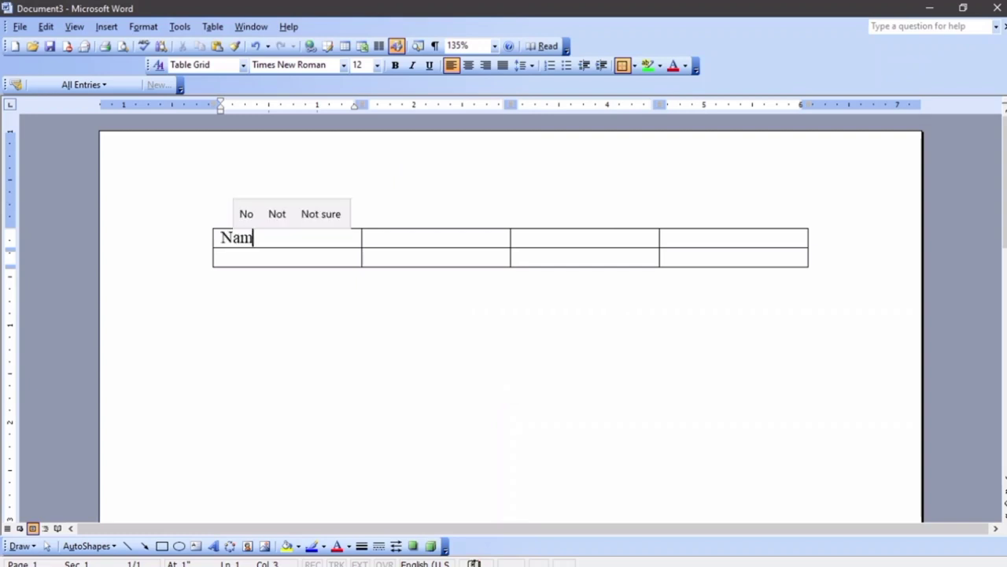
text(es)
key(Tab)
text(Mar)
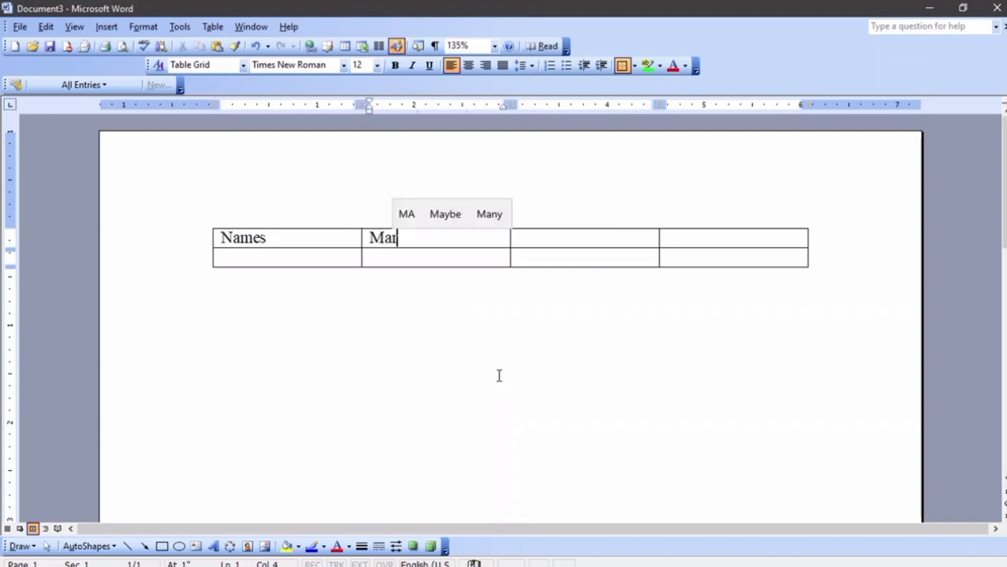
text(th)
key(BackSpace)
key(BackSpace)
text(t)
key(BackSpace)
key(BackSpace)
text(th)
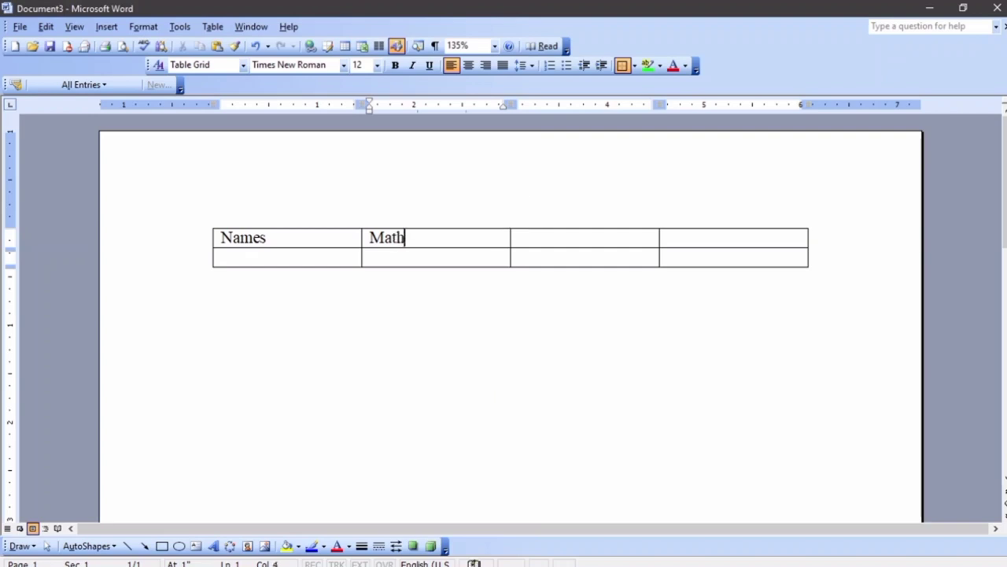
text(s)
Add the headers English and Kiswahili in the third and fourth cells
key(Tab)
text(R)
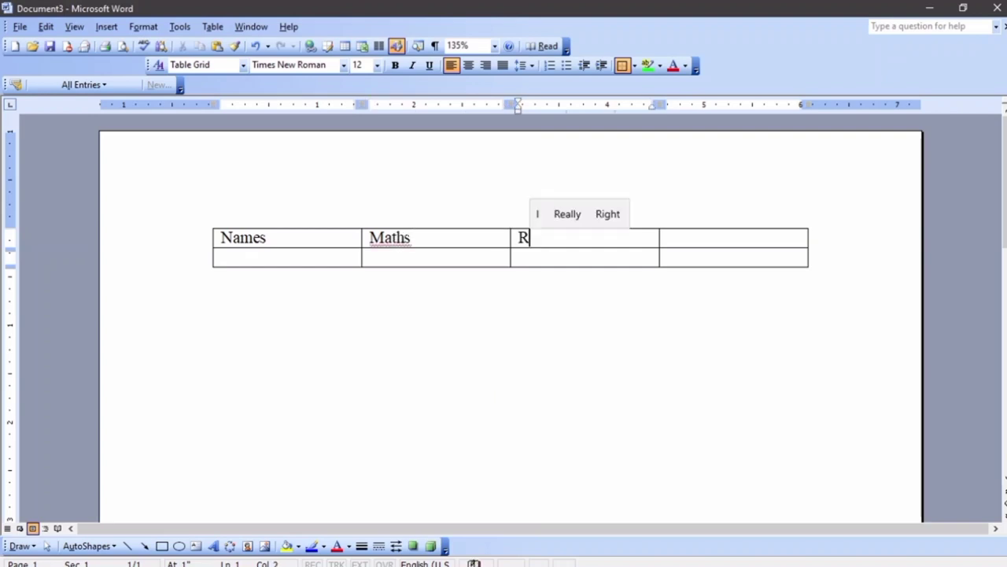
key(BackSpace)
text(Engli)
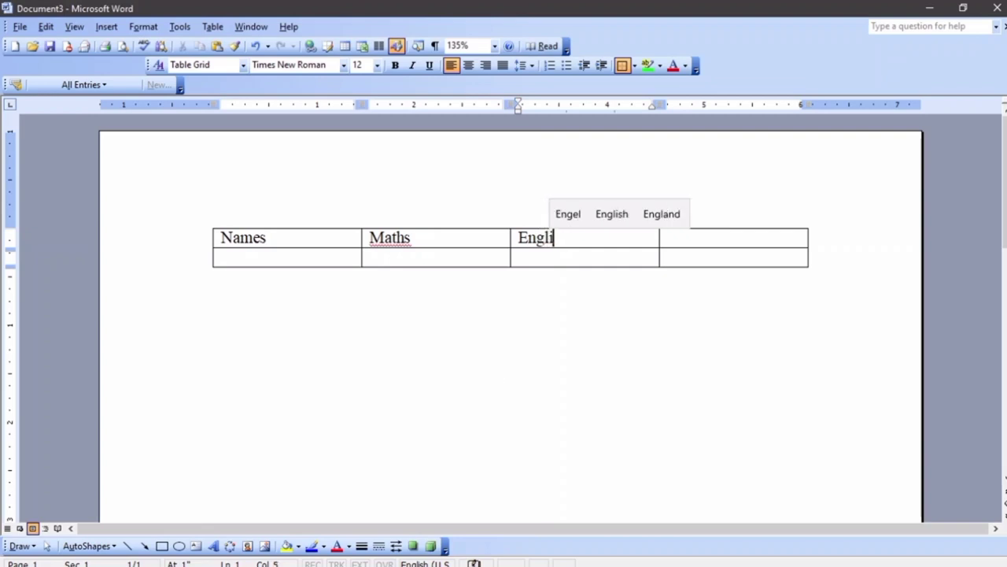
text(sh)
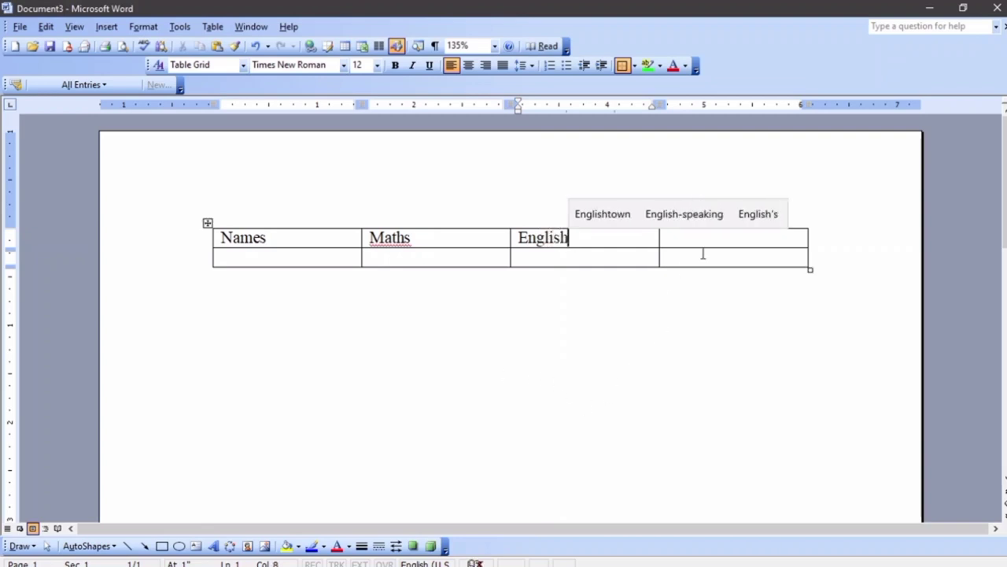
key(Tab)
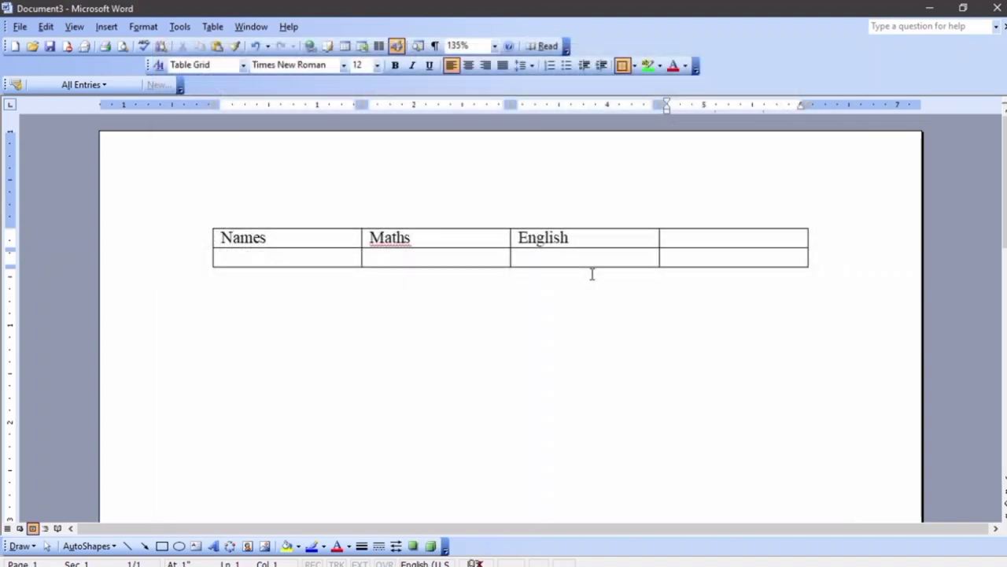
text(Kis)
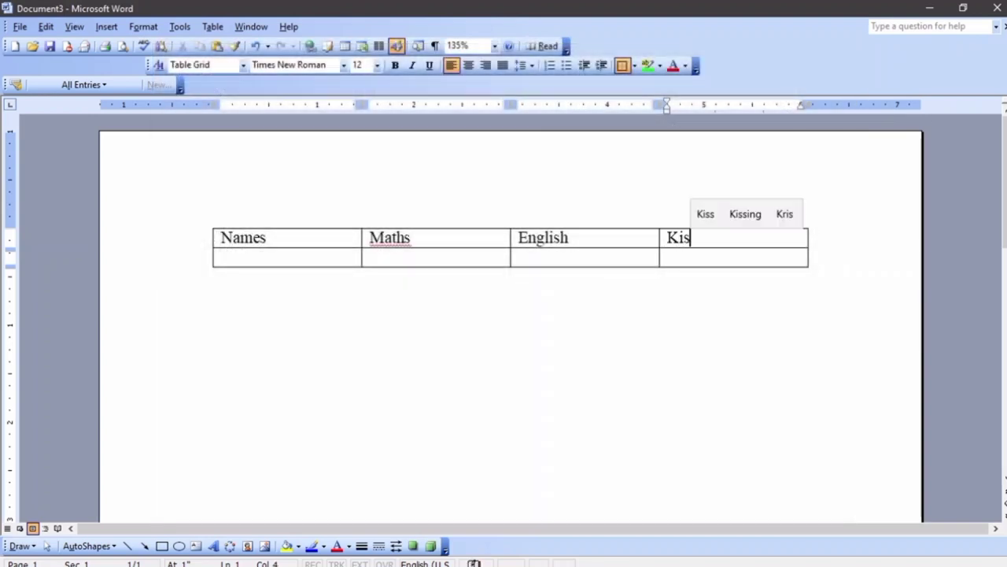
text(wahili)
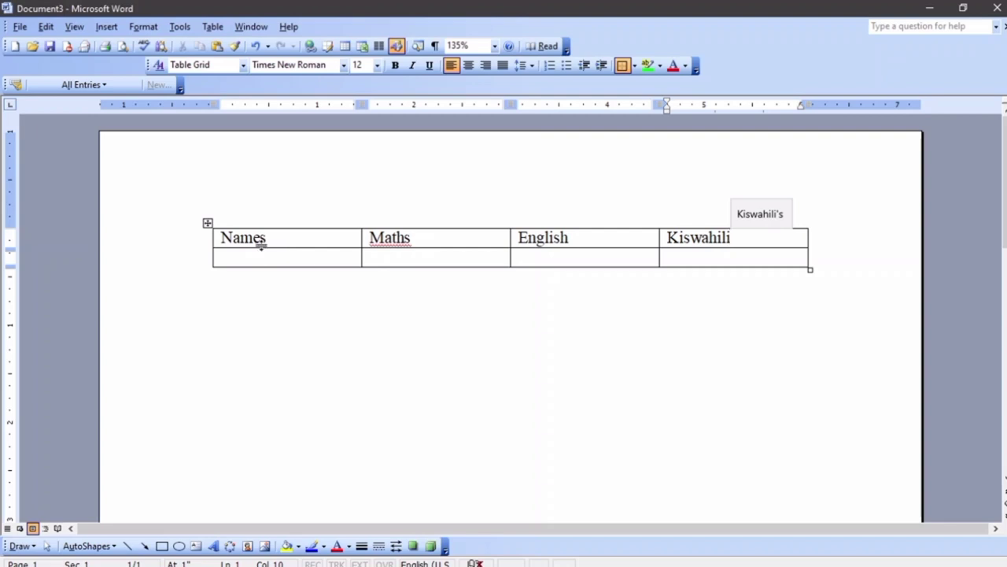
Select each column, the whole table, and each row of the table in turn, then deselect
drag(260, 241, 280, 266)
drag(387, 236, 387, 258)
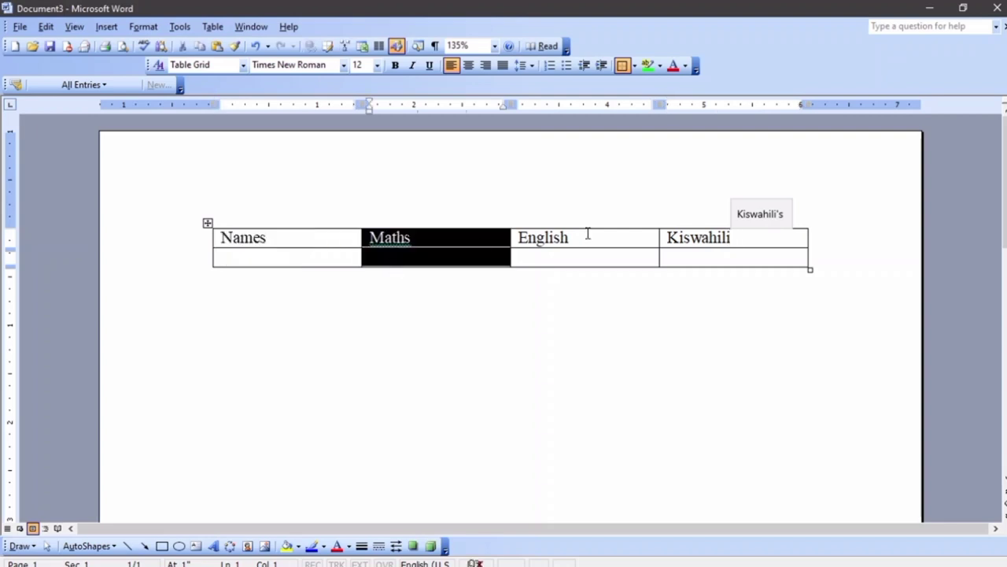
drag(590, 233, 622, 265)
drag(681, 238, 687, 266)
drag(308, 236, 737, 247)
click(315, 308)
drag(270, 237, 700, 237)
drag(299, 258, 661, 256)
click(454, 316)
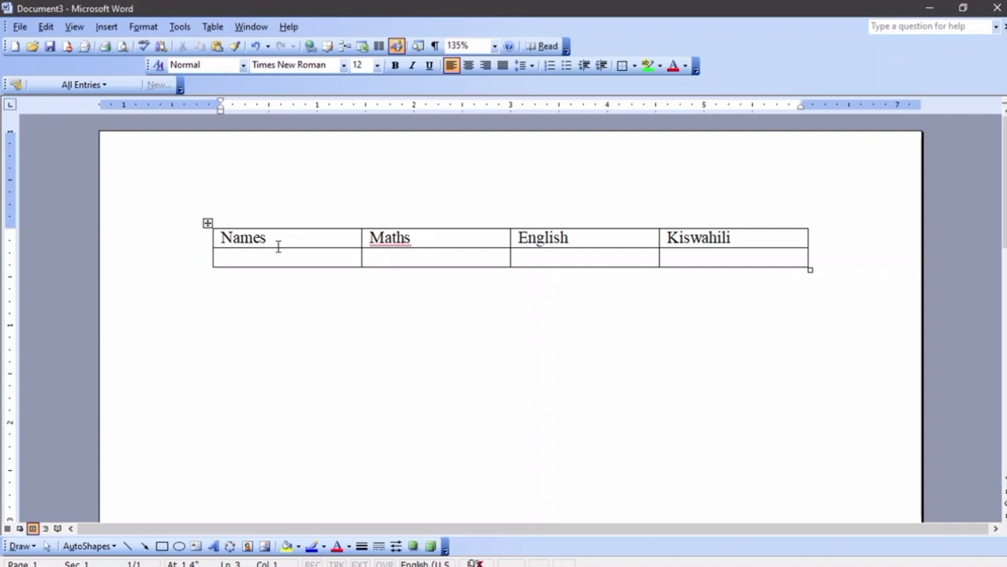
Move among the header and second-row cells, ending in the empty cell below Names
click(299, 241)
click(304, 260)
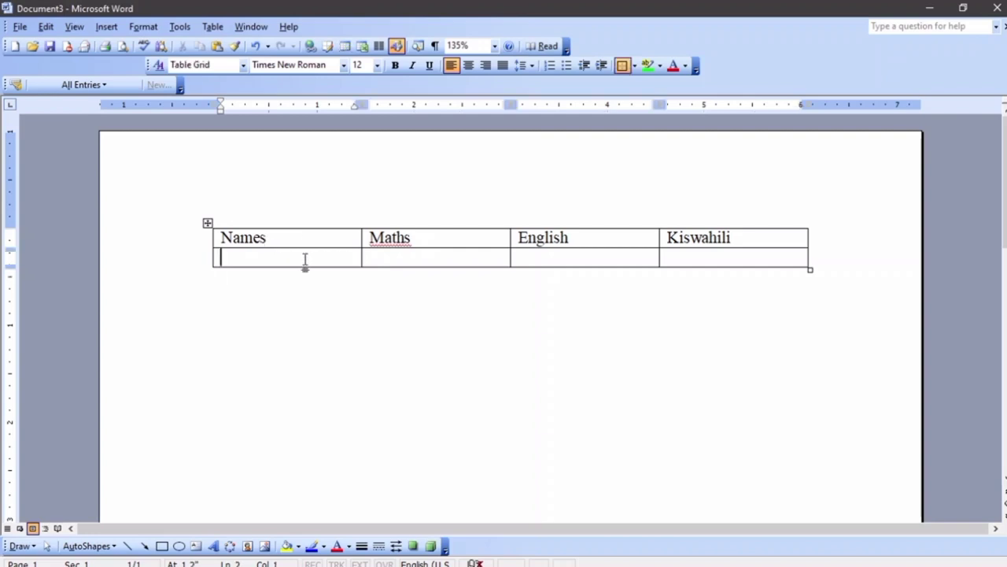
click(394, 238)
click(405, 252)
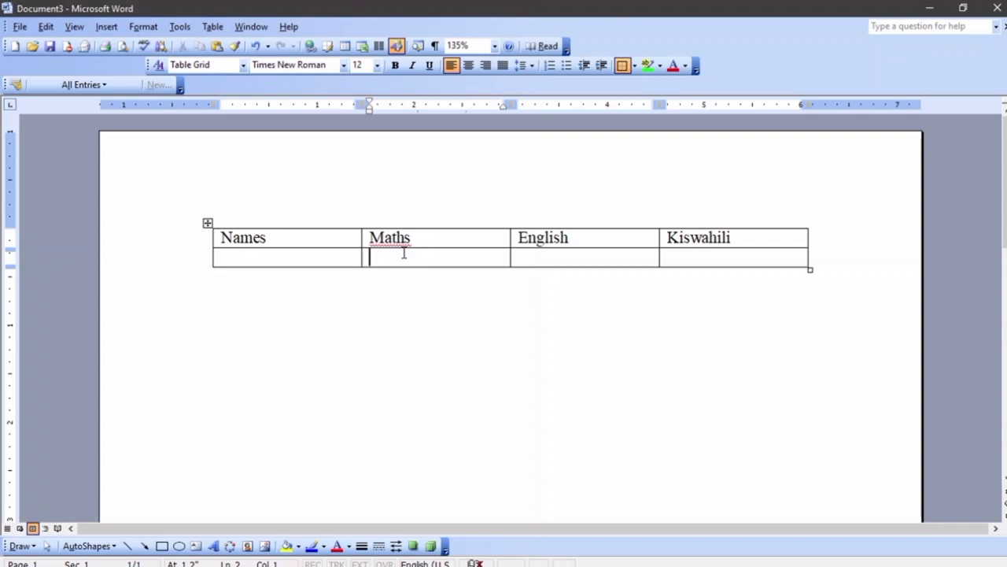
click(550, 237)
click(554, 251)
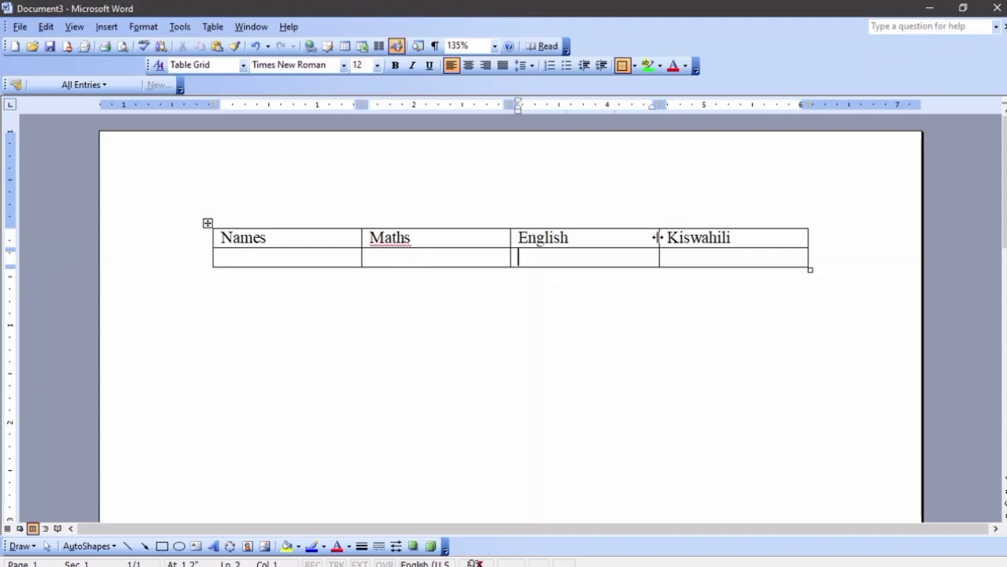
click(253, 258)
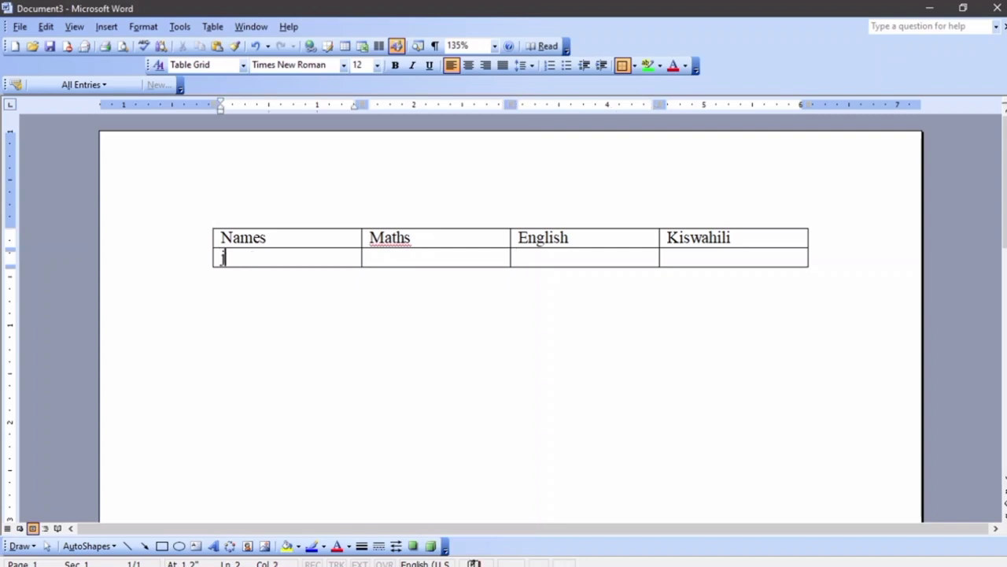
Fill row two with James, 44, 55 and 6, tabbing on to add a third row
text(jamn)
key(BackSpace)
text(es)
key(Tab)
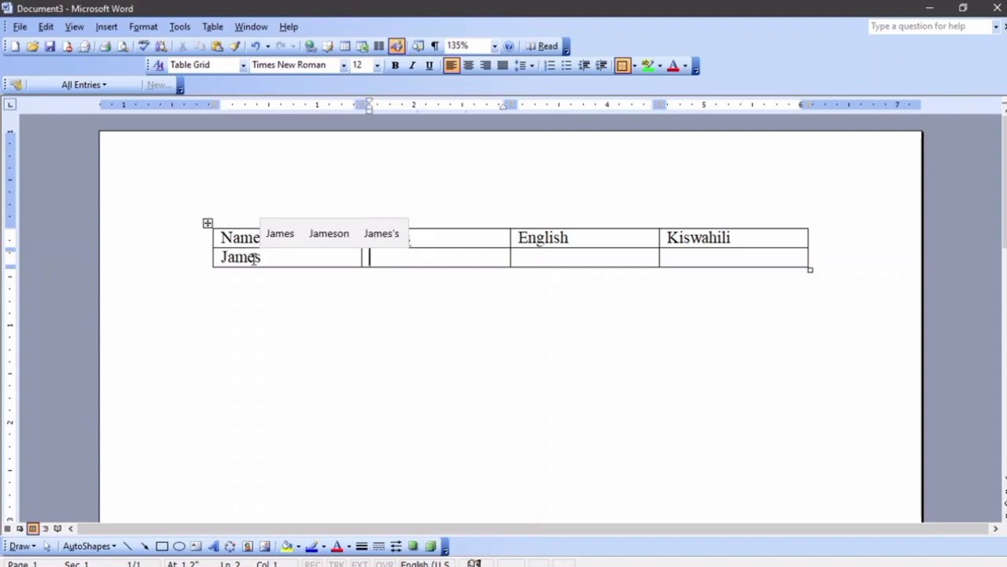
click(498, 200)
click(455, 311)
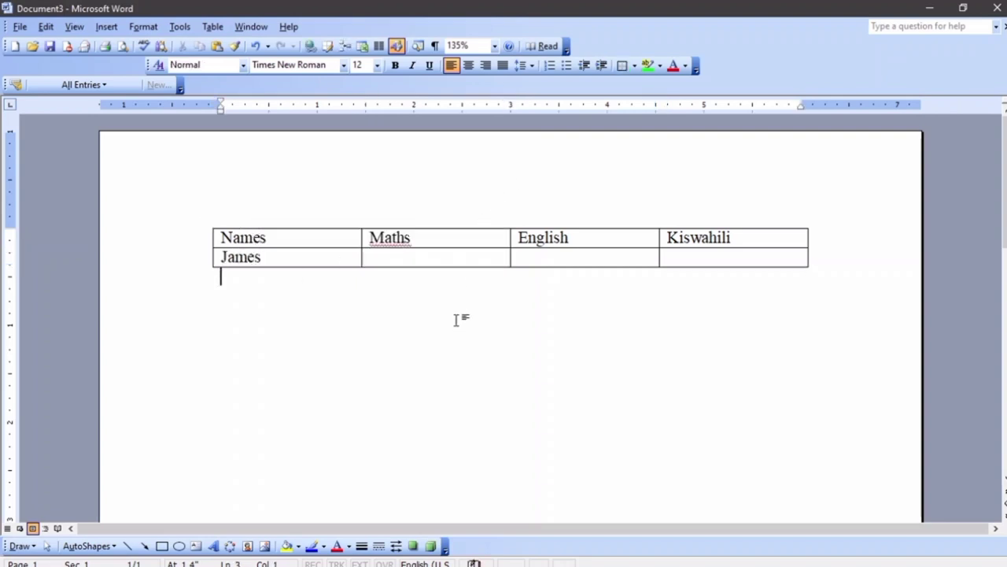
click(436, 263)
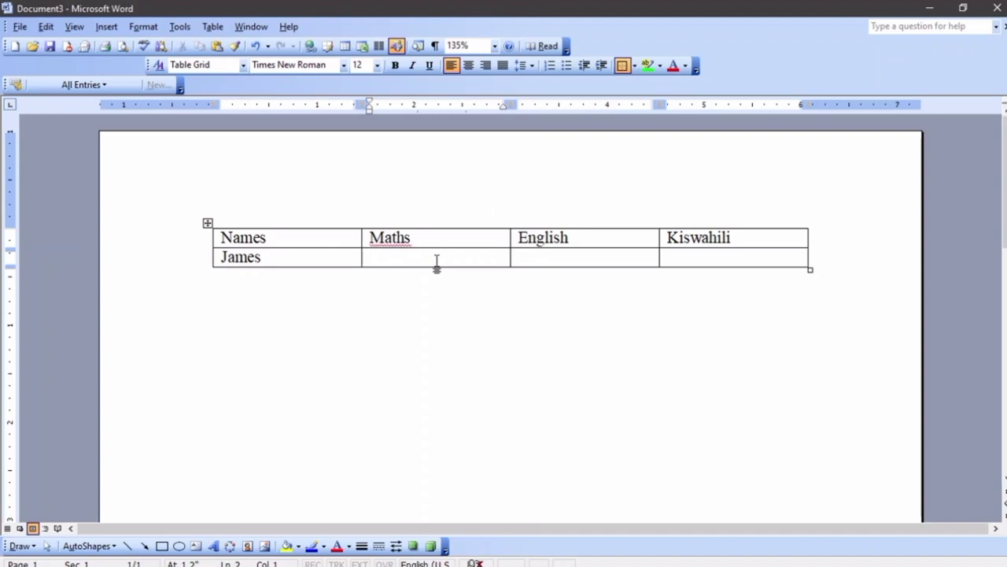
text(44)
key(Tab)
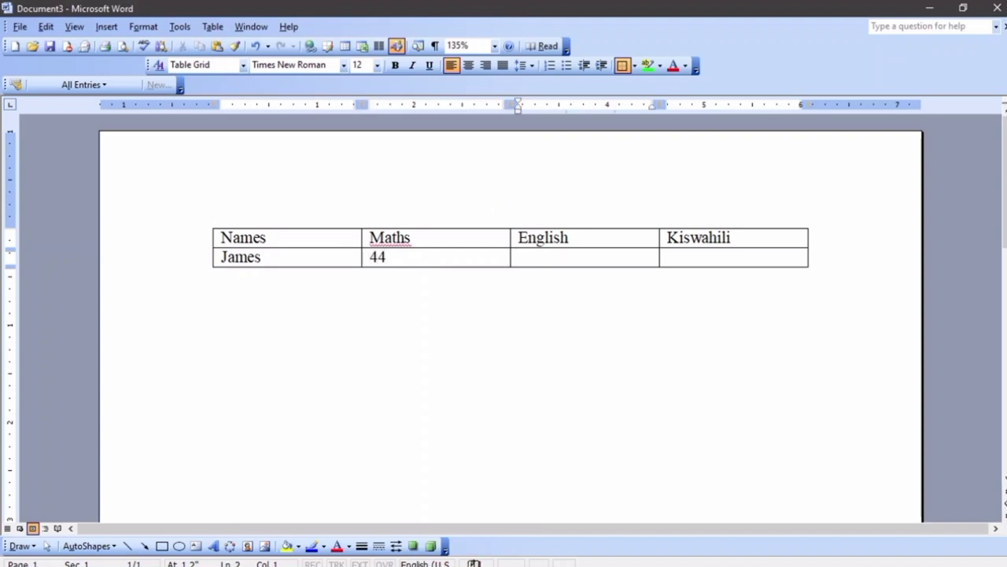
text(55)
key(Tab)
text(6)
key(Tab)
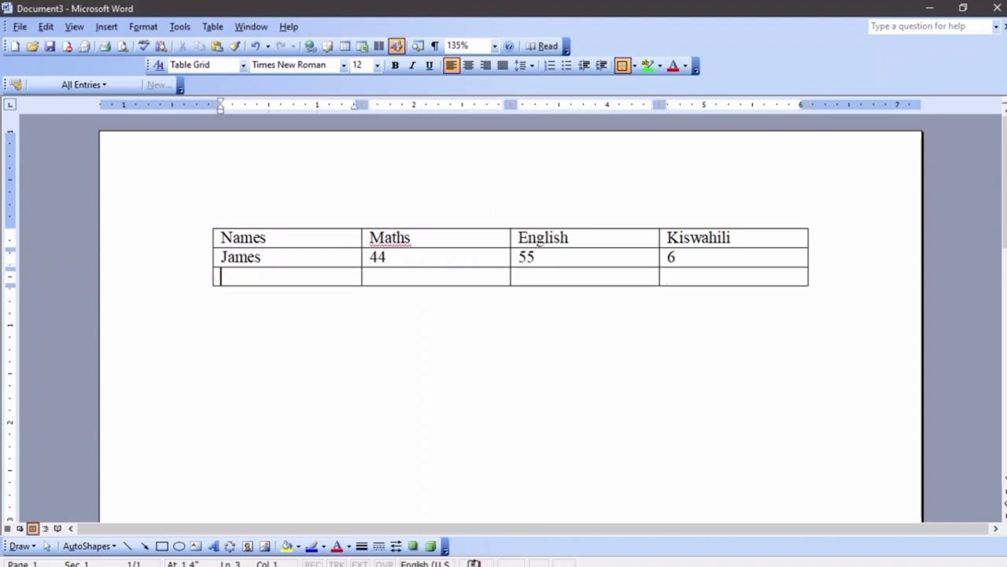
Change James's Kiswahili mark to 62 and enter Mercy with a Maths mark of 53
click(699, 258)
text(2)
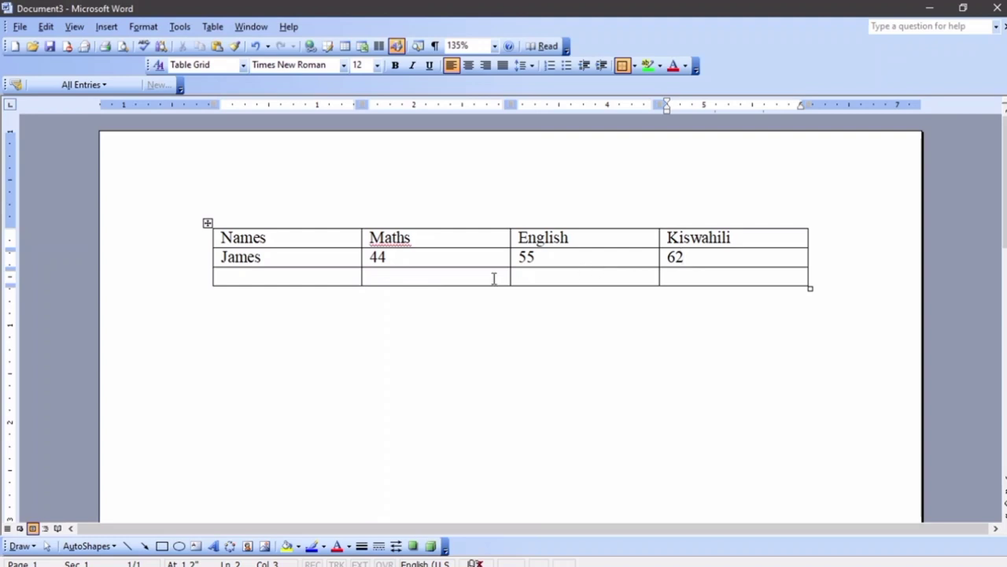
click(258, 277)
text(Mercy)
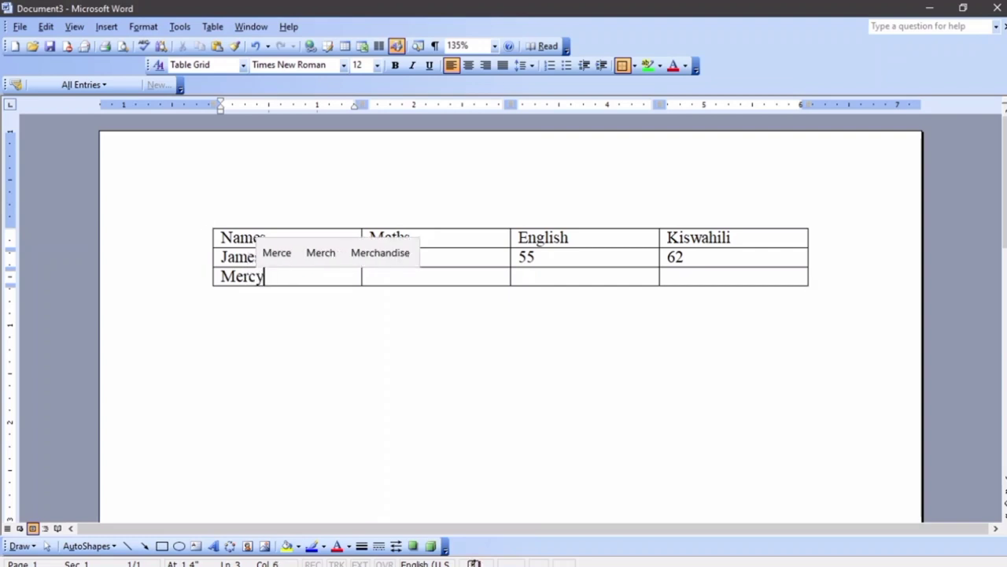
key(Tab)
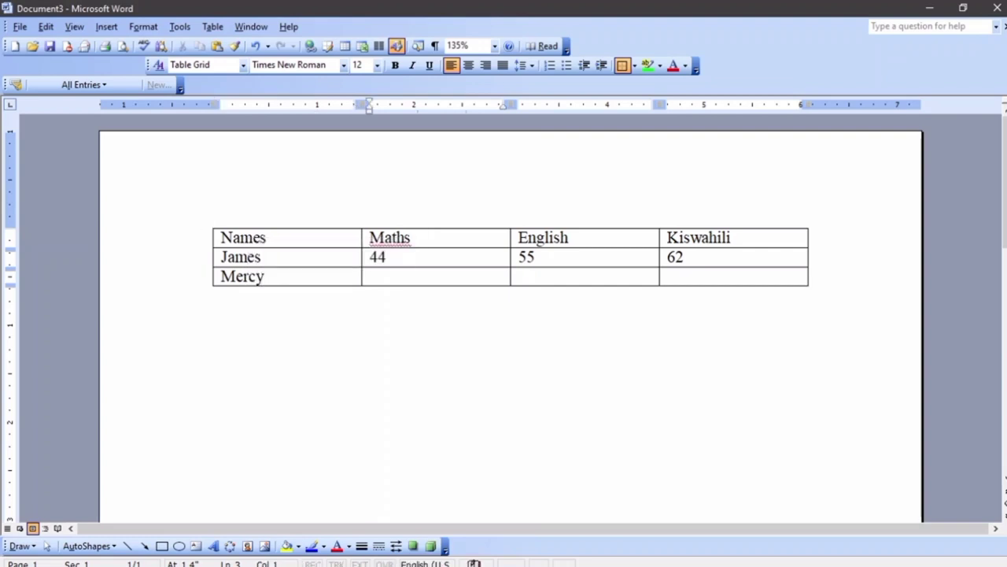
text(75)
key(BackSpace)
key(BackSpace)
text(53)
Enter Mercy's English 29 and Kiswahili 90, undoing the extra fourth row
key(Tab)
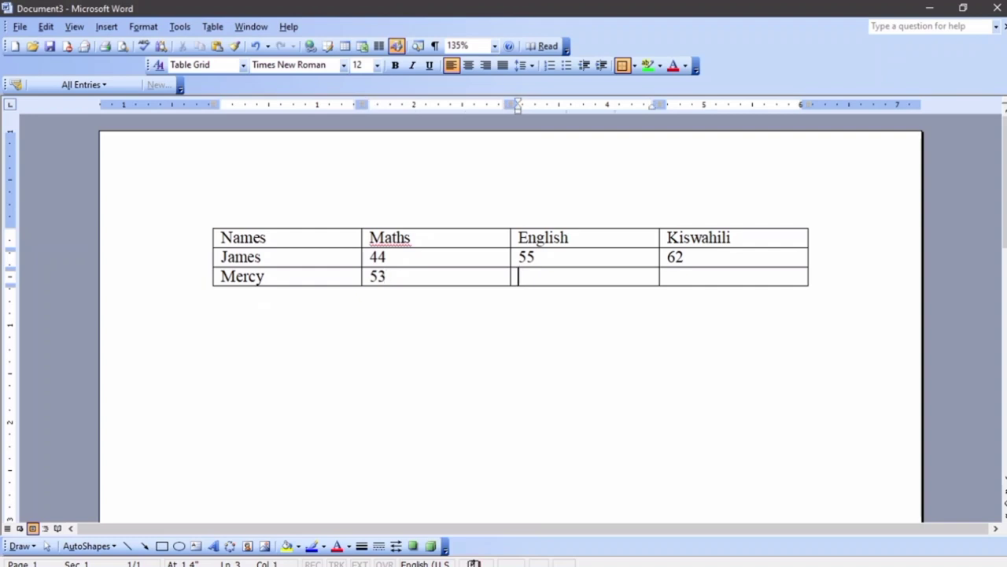
text(29)
key(Tab)
text(90)
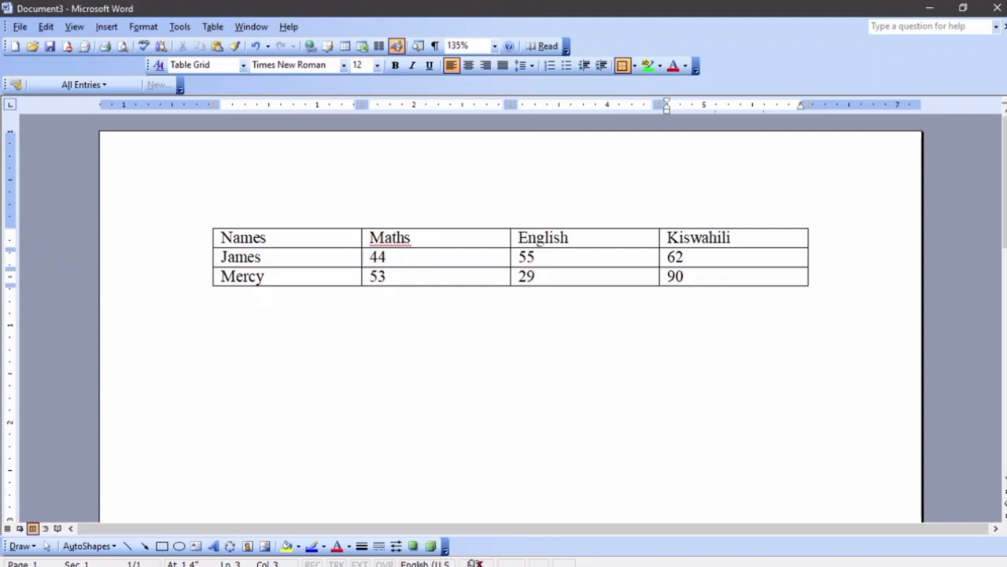
key(Tab)
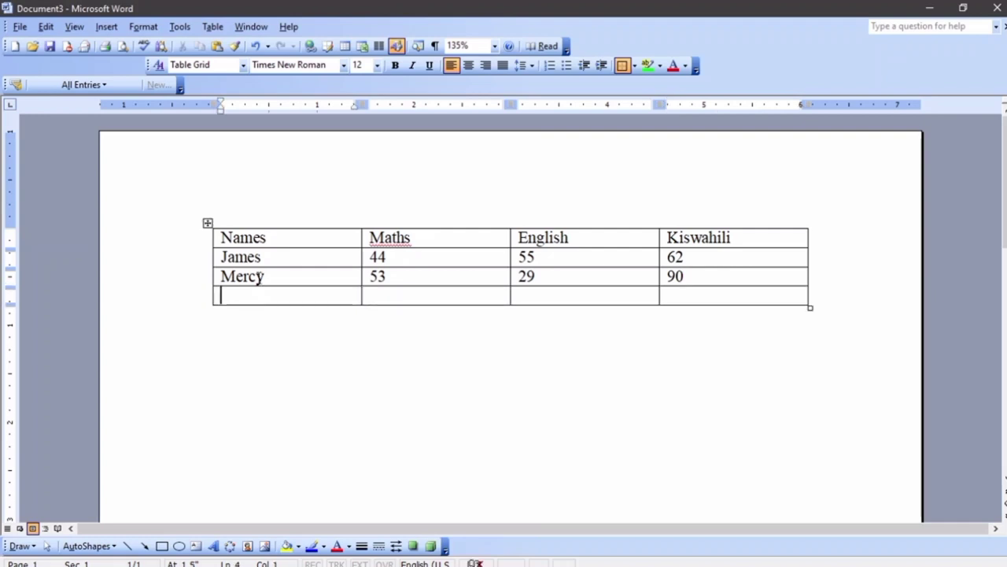
key(ctrl+z)
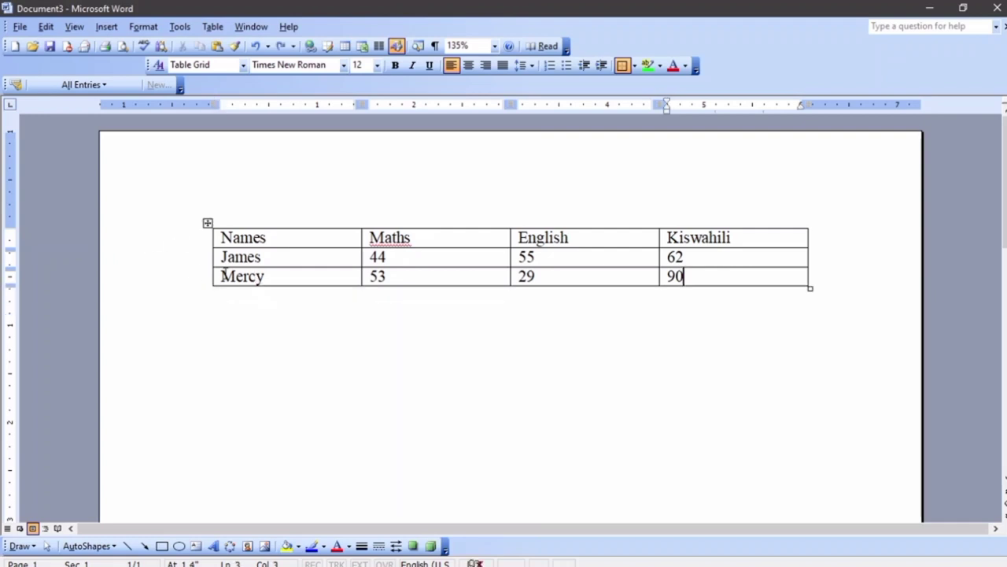
Insert an empty row below Mercy's row
click(215, 280)
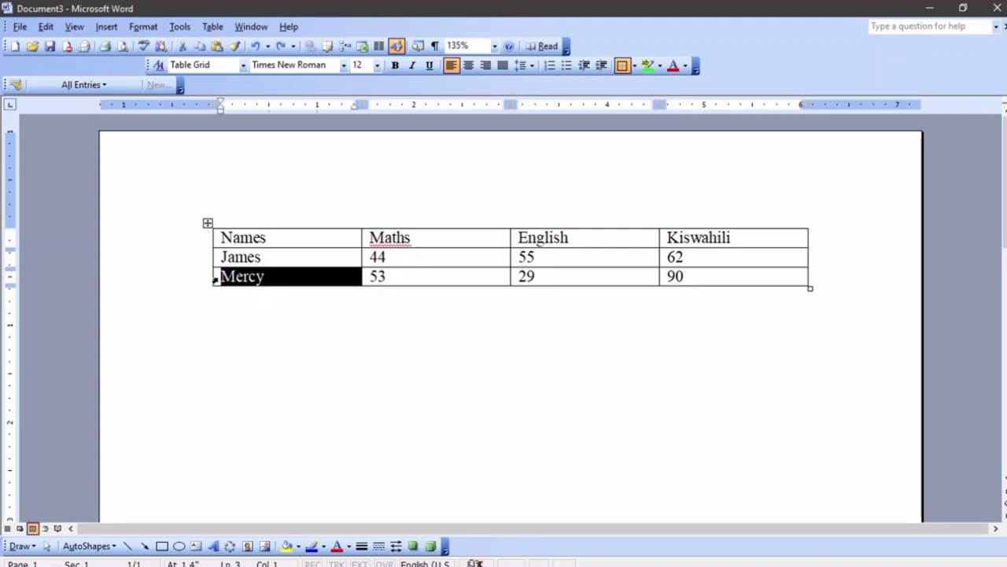
double_click(216, 279)
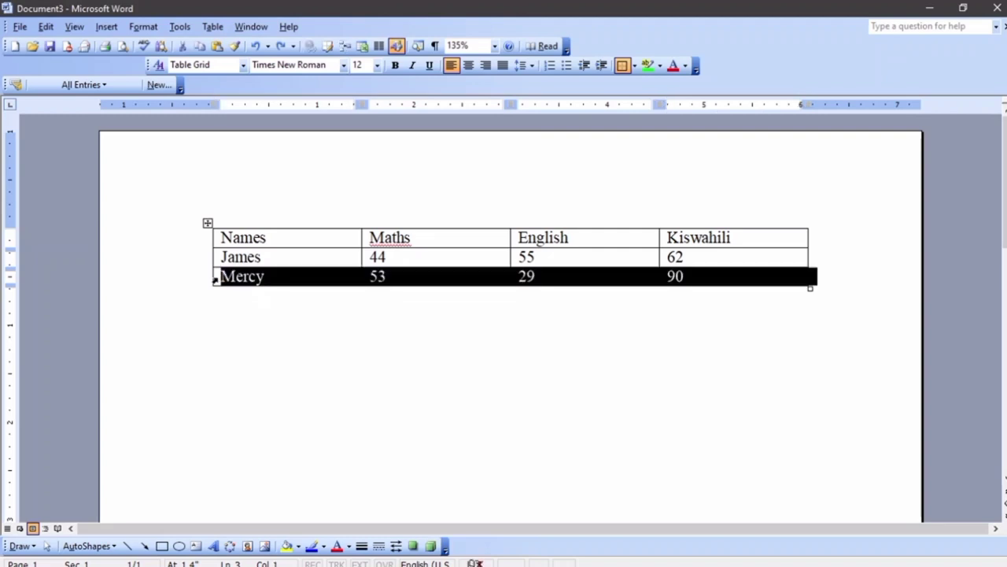
click(213, 26)
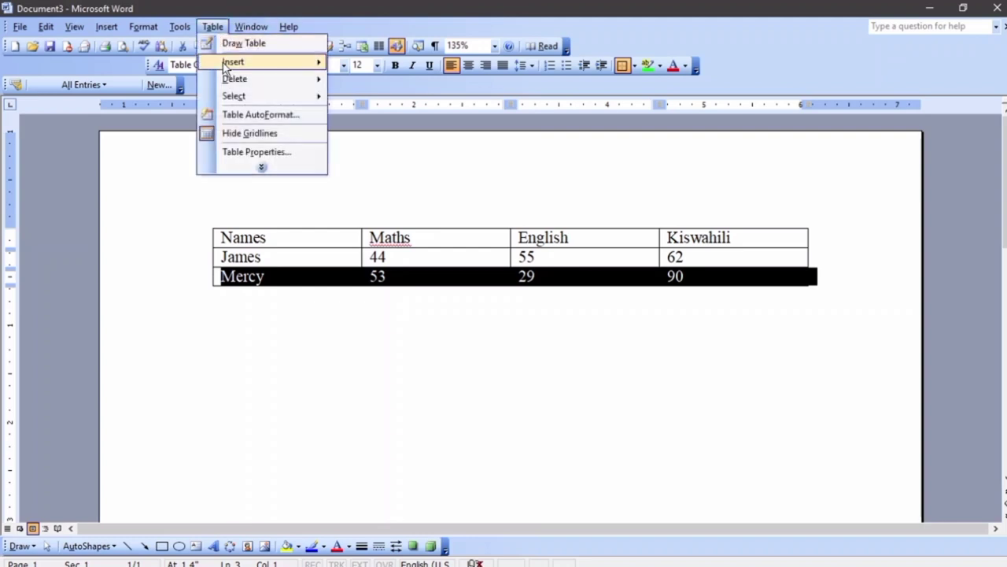
mouse_move(225, 67)
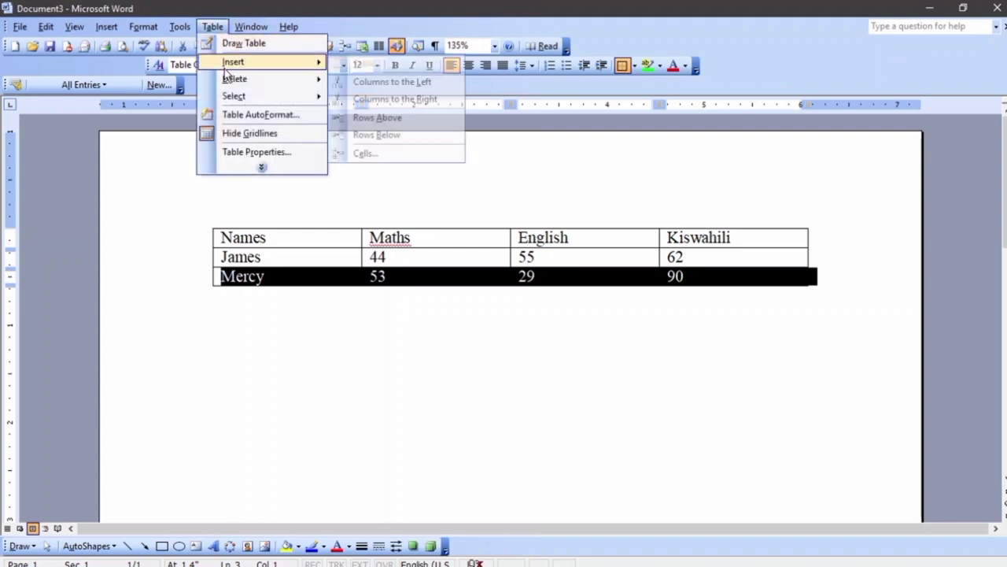
click(431, 139)
click(282, 350)
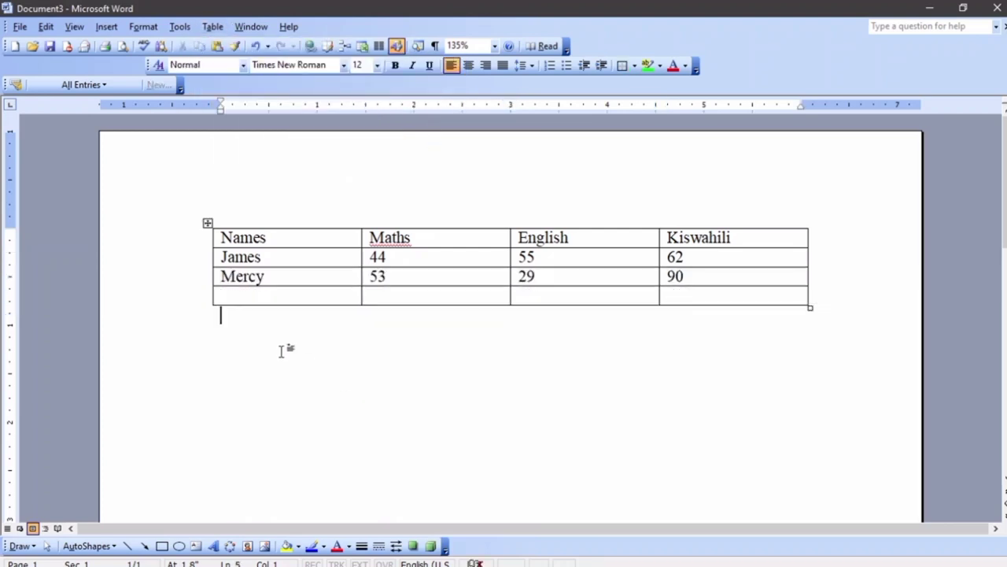
click(226, 297)
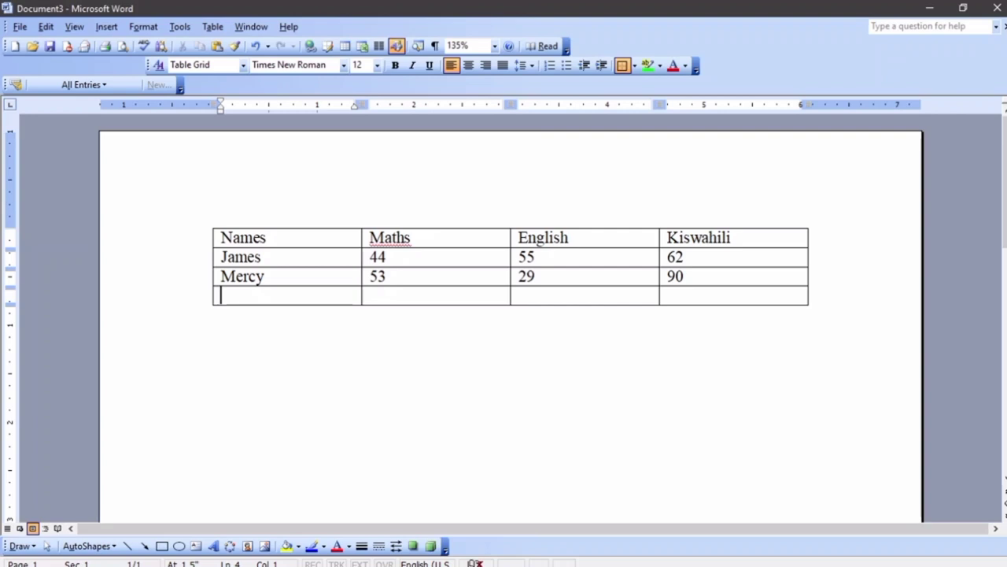
Fill the new row with Nancy, 77, 88 and 33
text(Nanc)
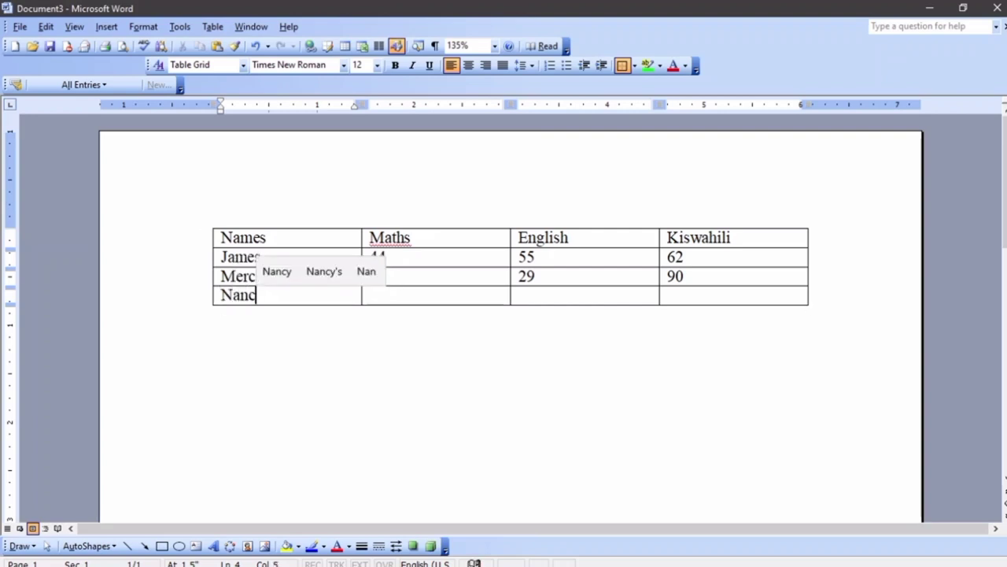
text(y)
key(Tab)
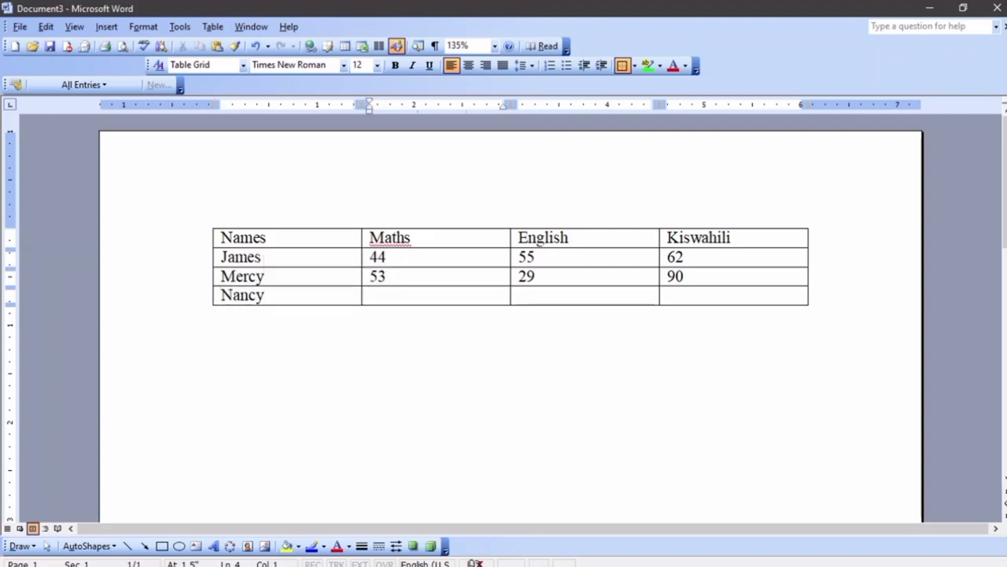
text(77)
key(Tab)
text(883)
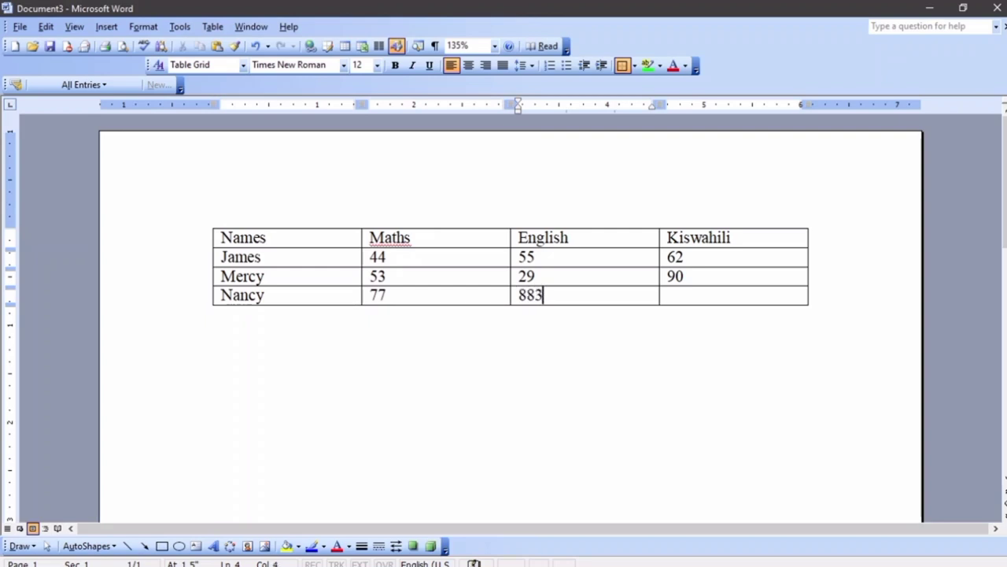
key(BackSpace)
key(Tab)
text(33)
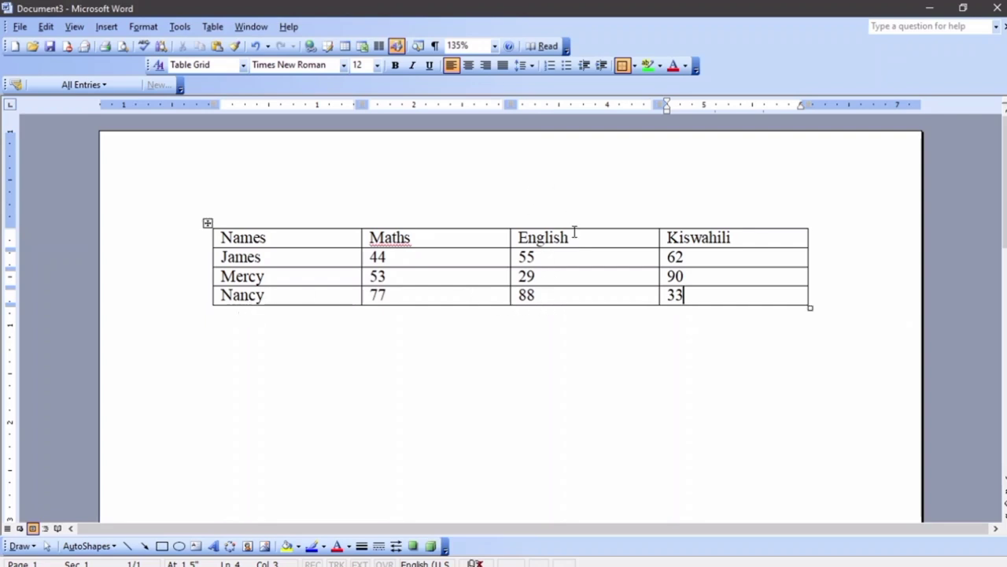
click(695, 224)
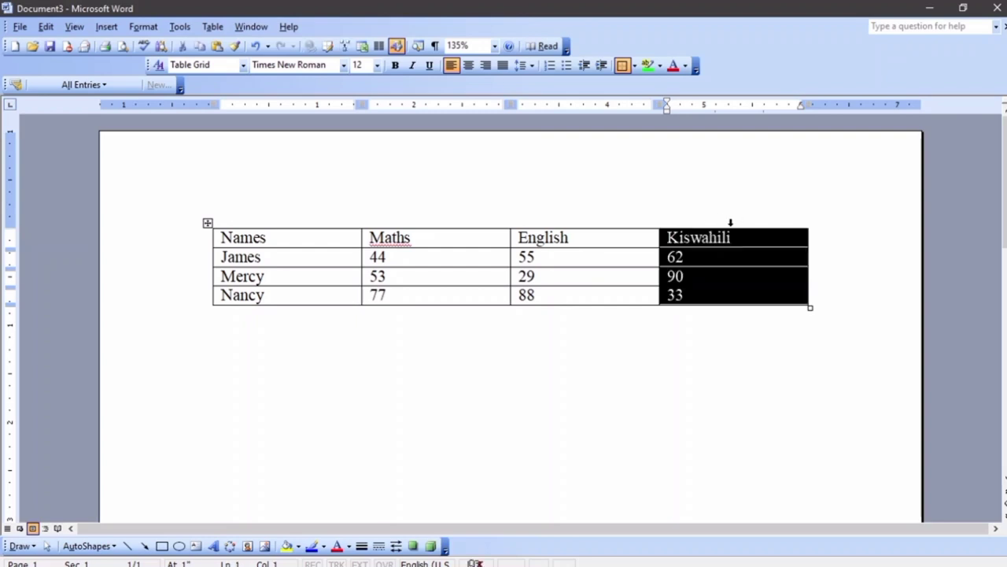
Insert a blank column to the left of Kiswahili and reselect it
click(215, 28)
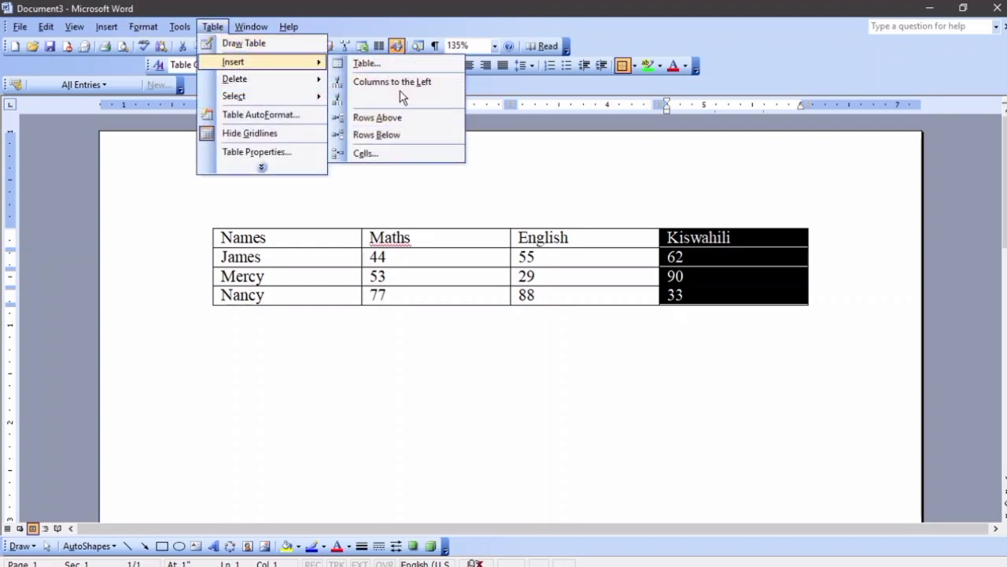
click(397, 83)
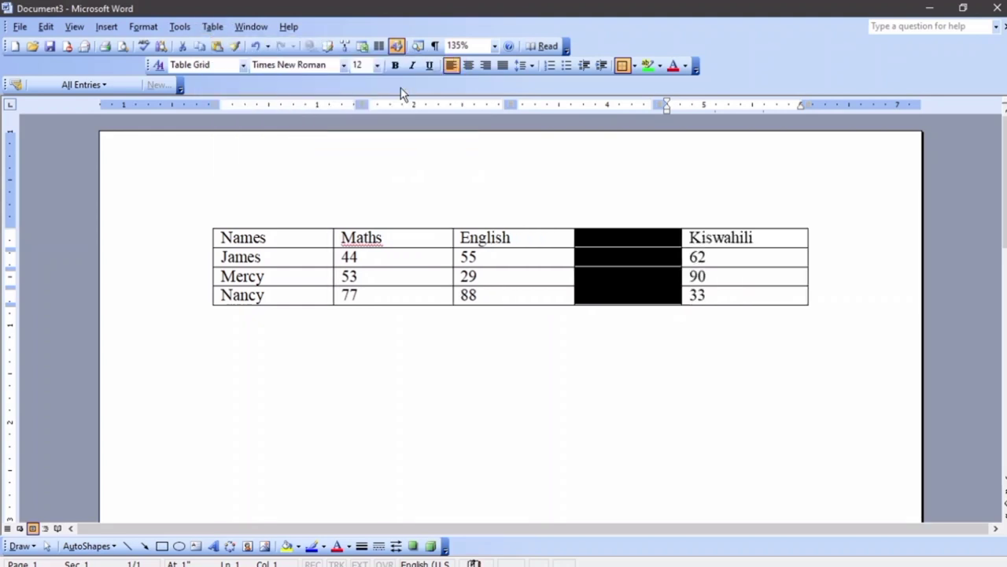
click(605, 273)
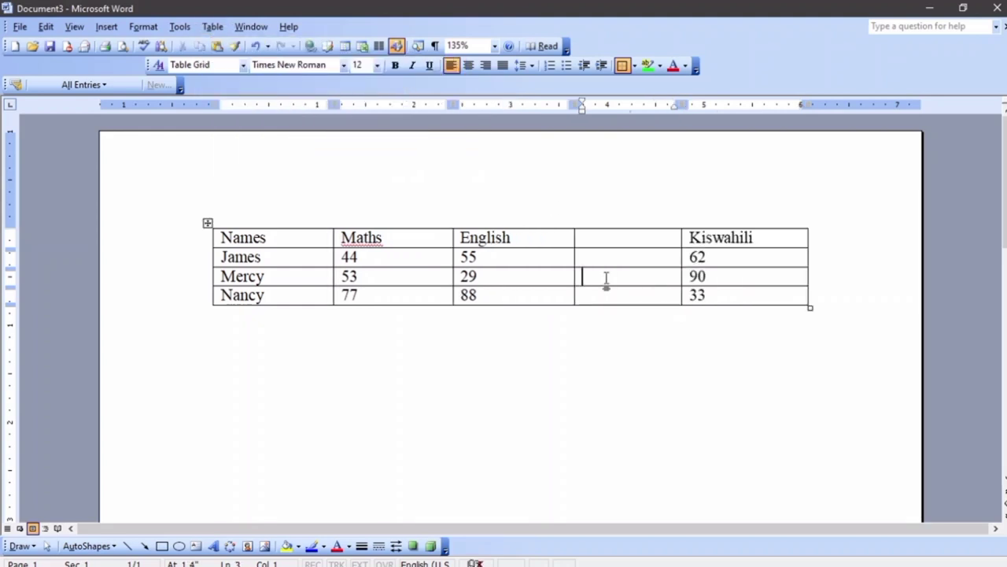
click(606, 226)
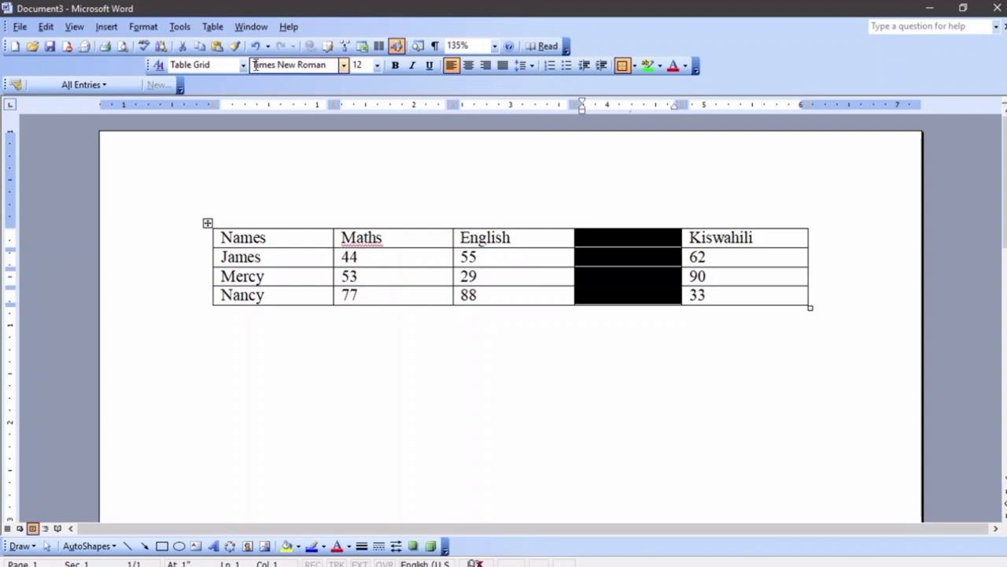
Delete the blank column between English and Kiswahili
click(212, 26)
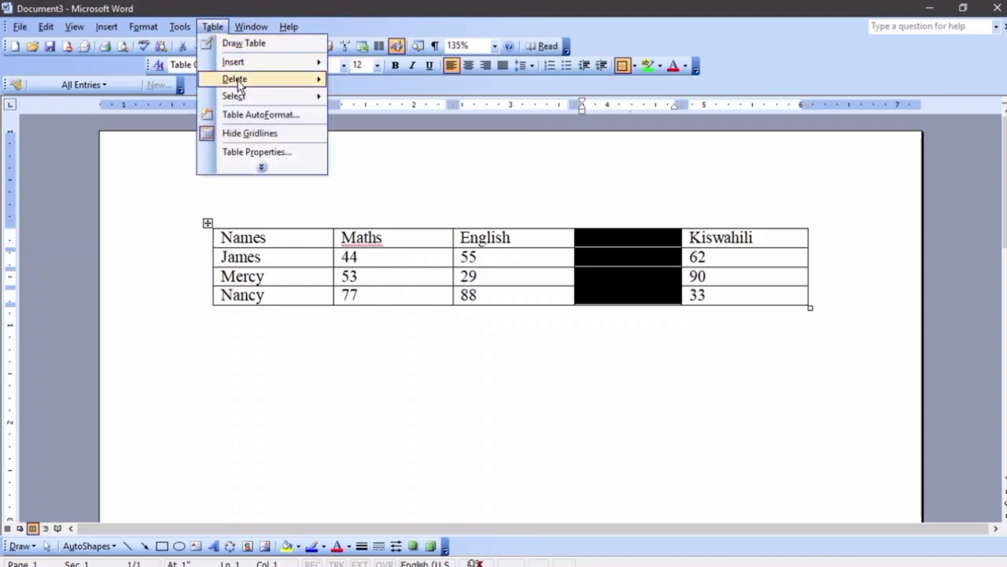
mouse_move(252, 81)
click(384, 101)
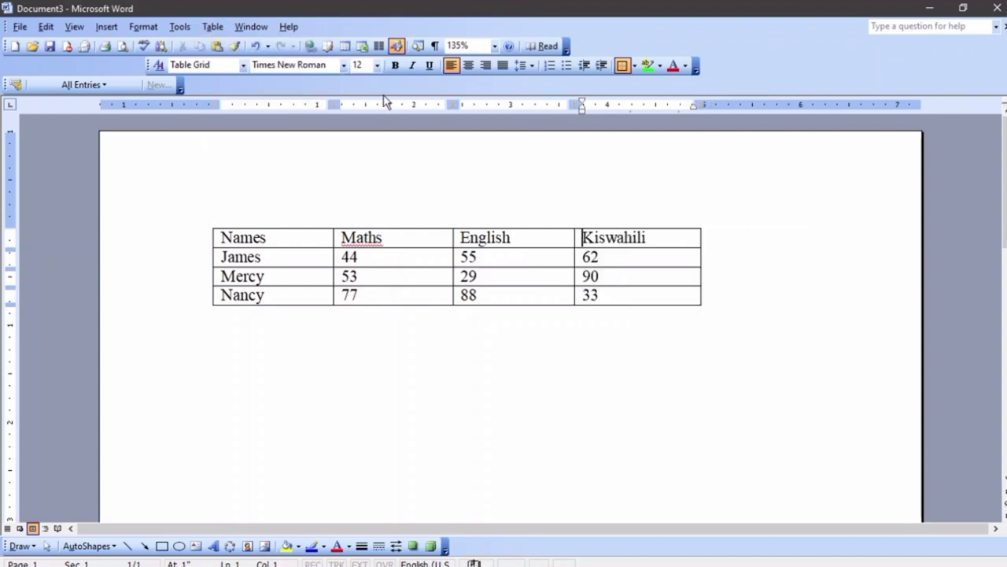
Remove the extra blank row below Nancy and add an empty line under the table
key(Tab)
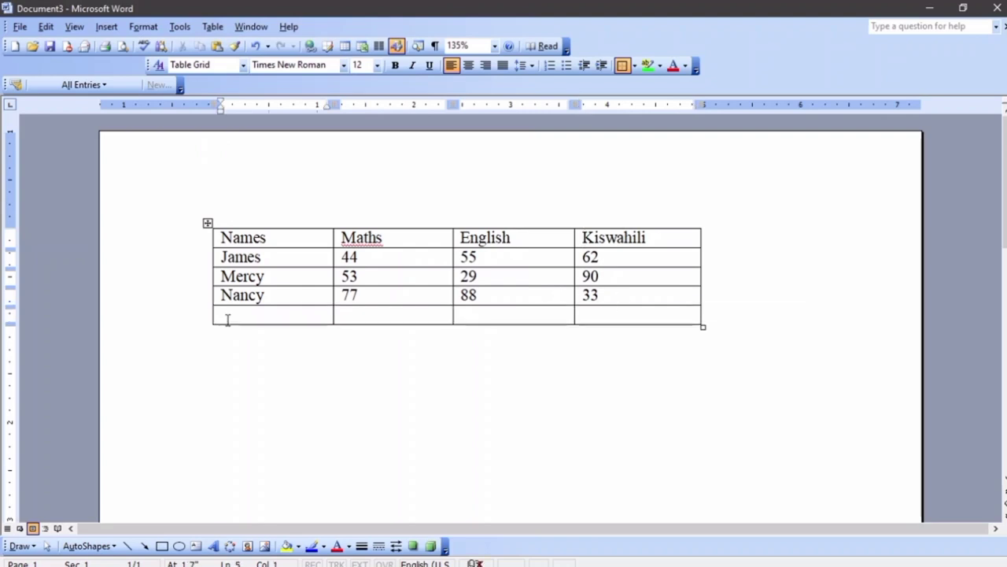
double_click(214, 318)
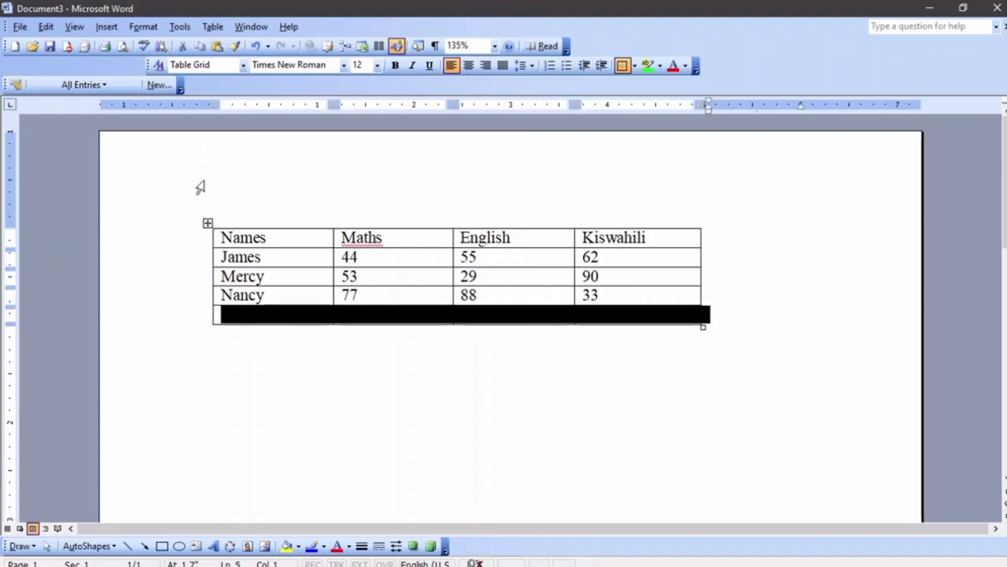
click(213, 27)
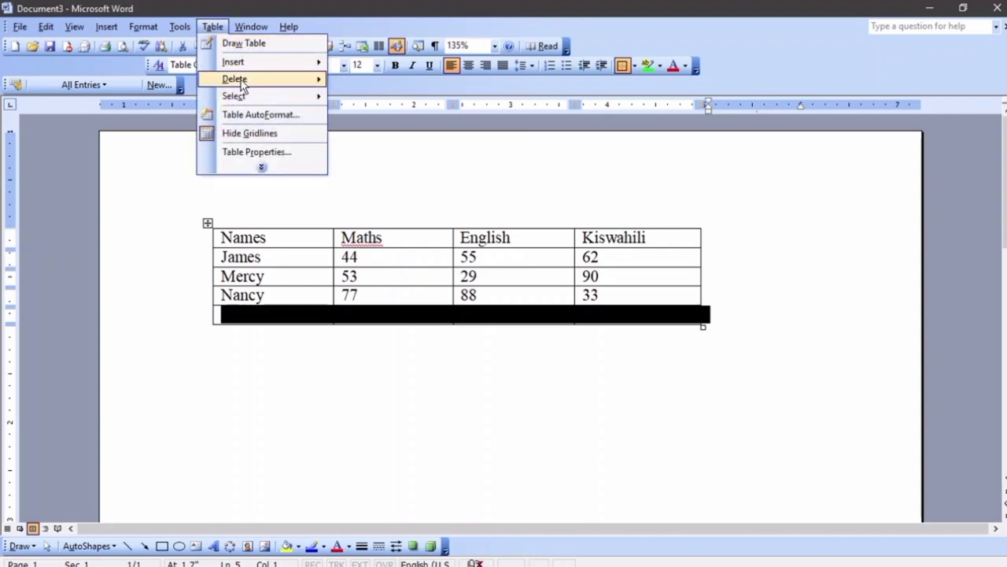
mouse_move(242, 83)
click(362, 115)
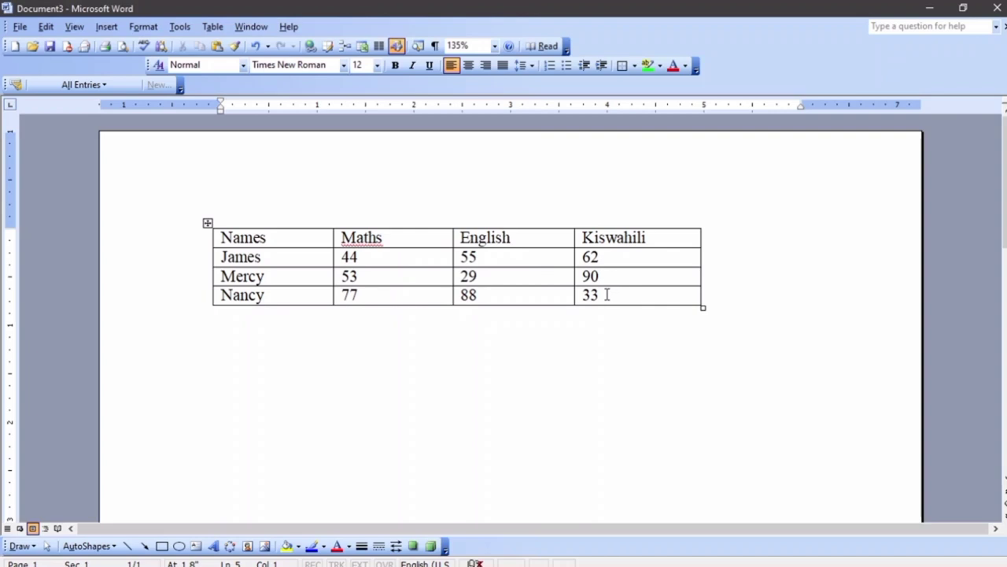
key(Return)
key(Return)
Insert a 4-column, 4-row table below the score table and select its middle four cells
click(213, 26)
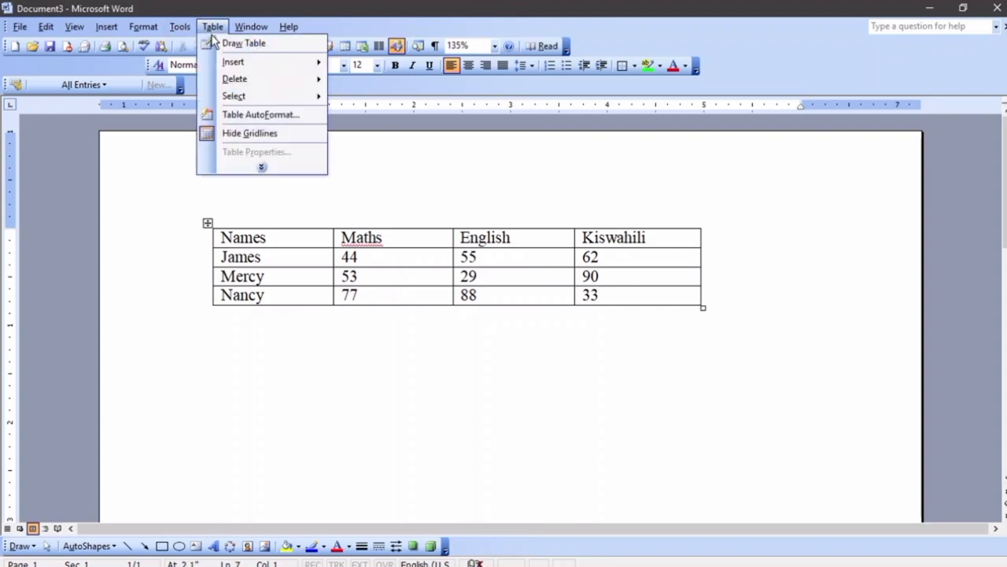
mouse_move(228, 69)
click(363, 63)
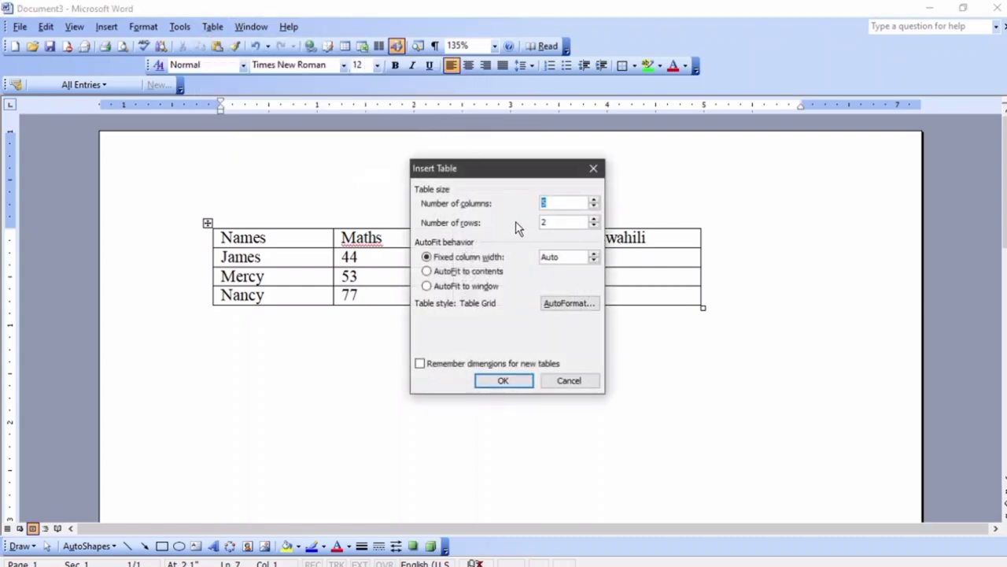
text(4)
double_click(544, 219)
text(4)
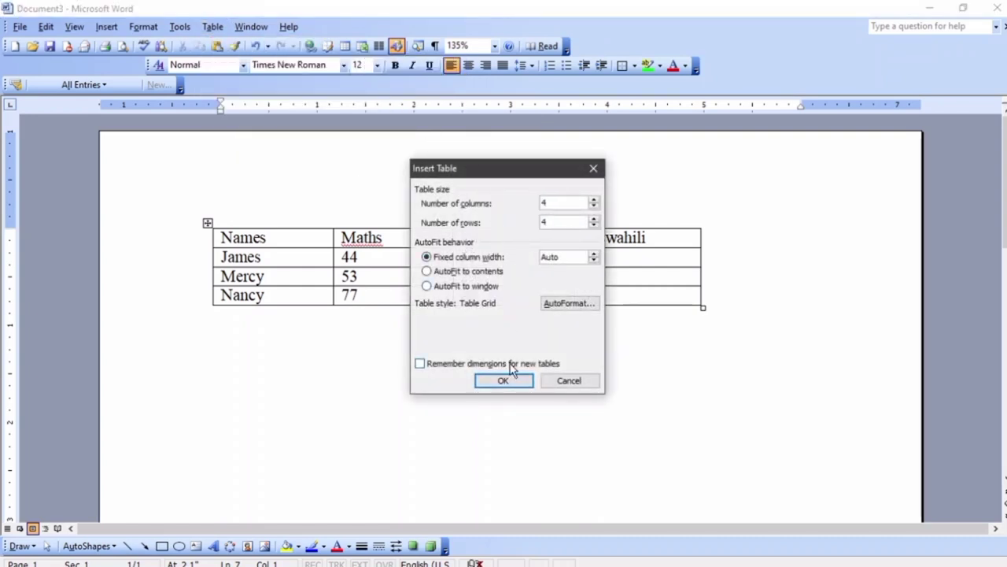
click(507, 380)
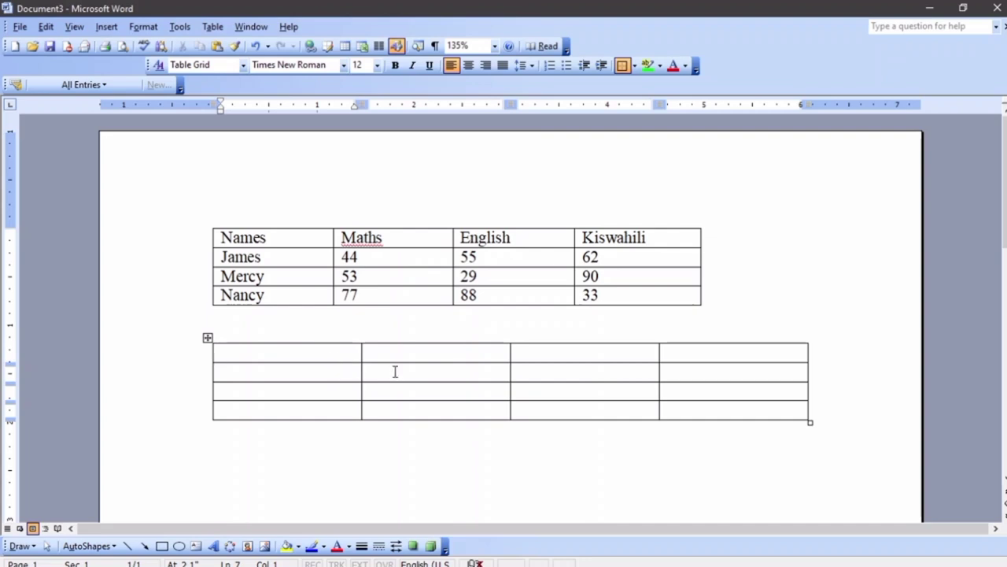
drag(395, 374, 586, 391)
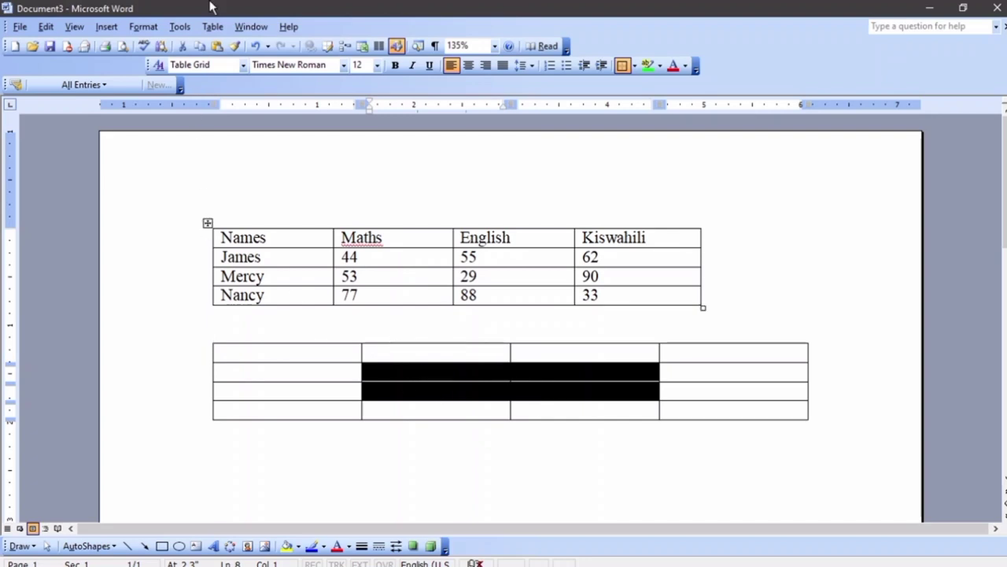
Merge the four middle cells (columns 2–3, rows 2–3) of the second table into one
click(212, 29)
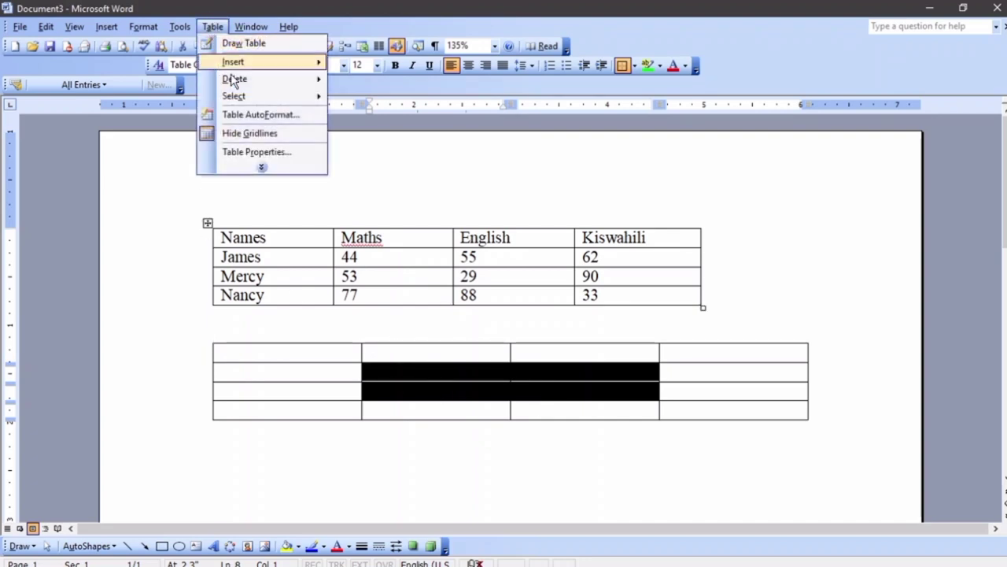
click(265, 167)
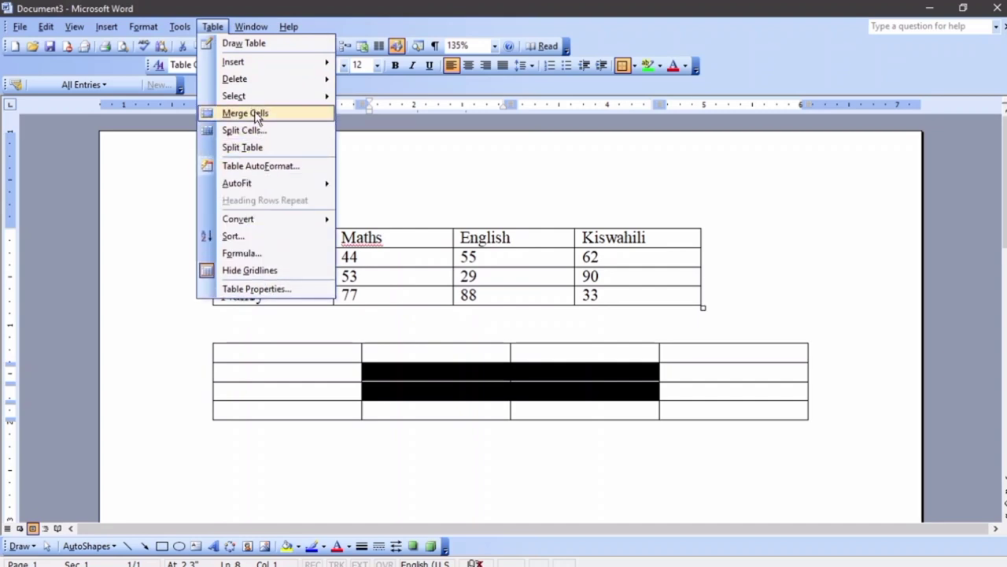
click(256, 115)
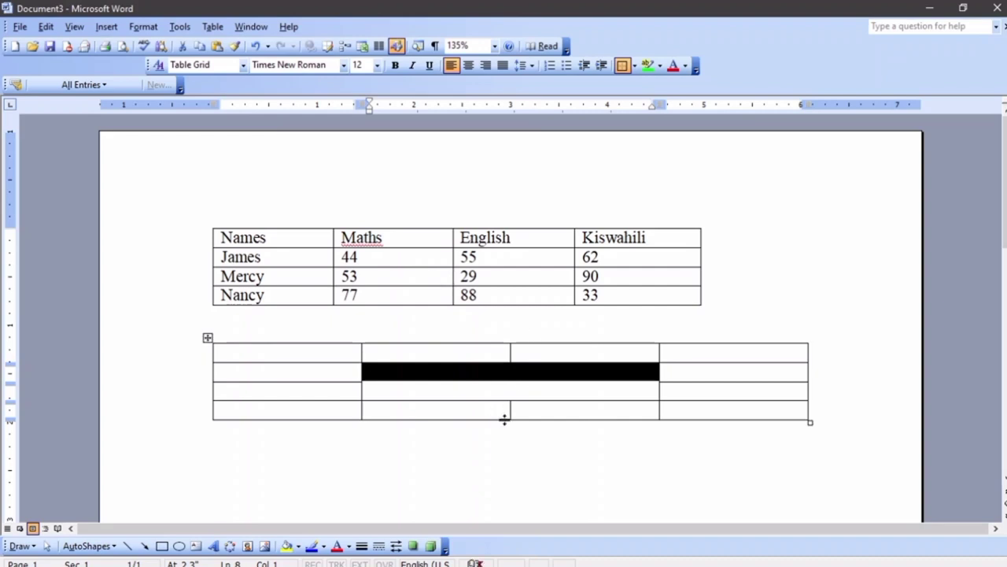
click(550, 387)
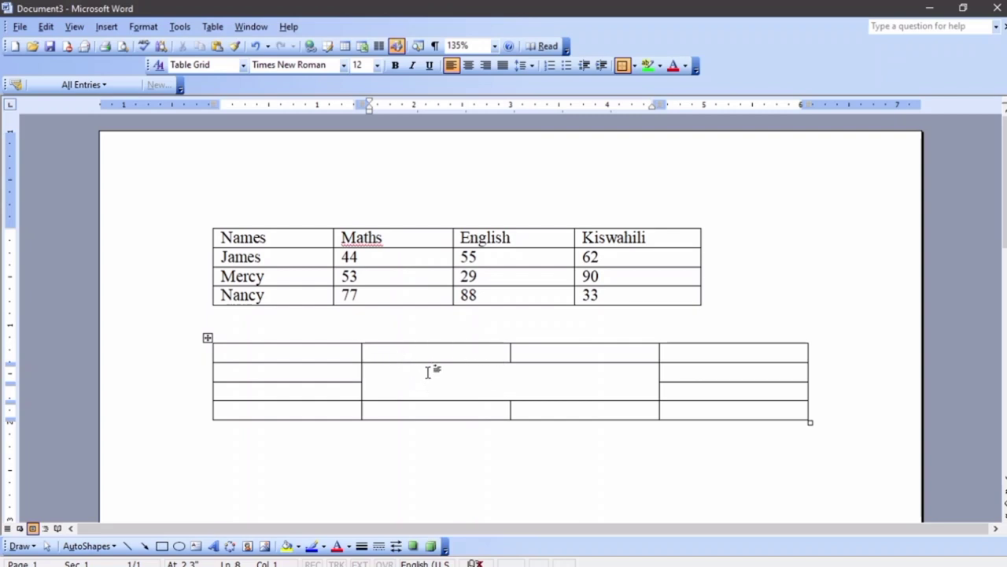
click(363, 378)
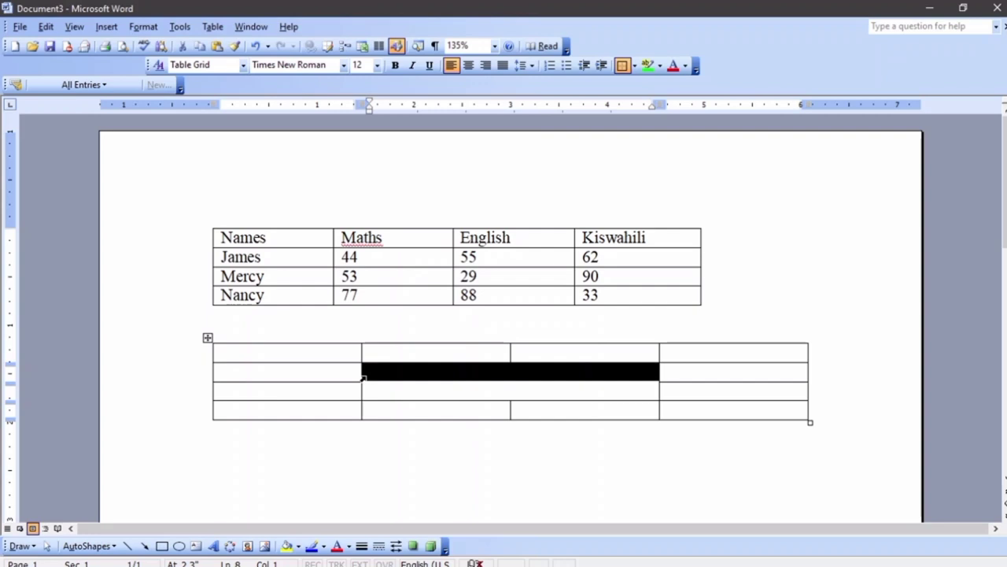
click(214, 27)
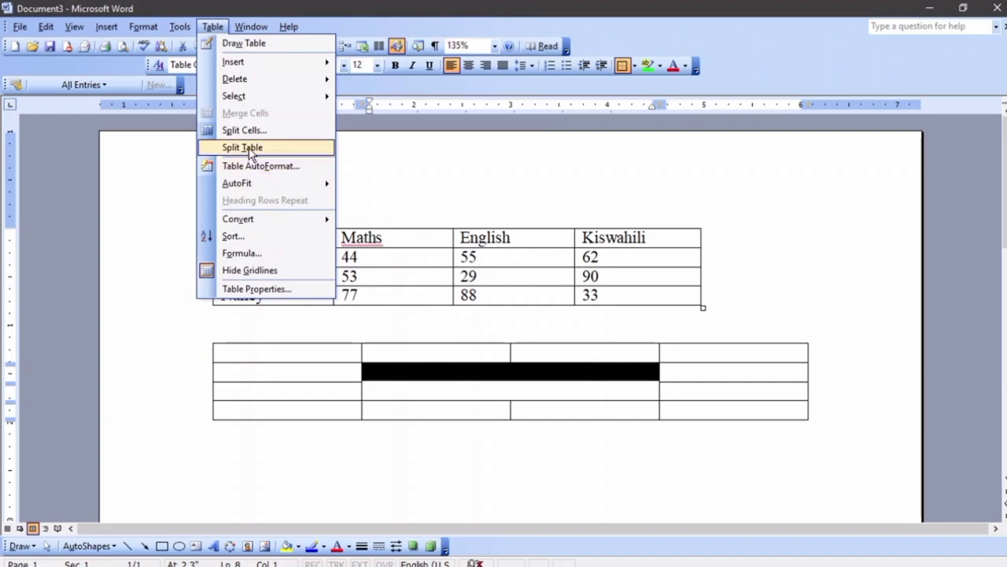
Split the merged middle cell using the Split Cells dialog
click(256, 132)
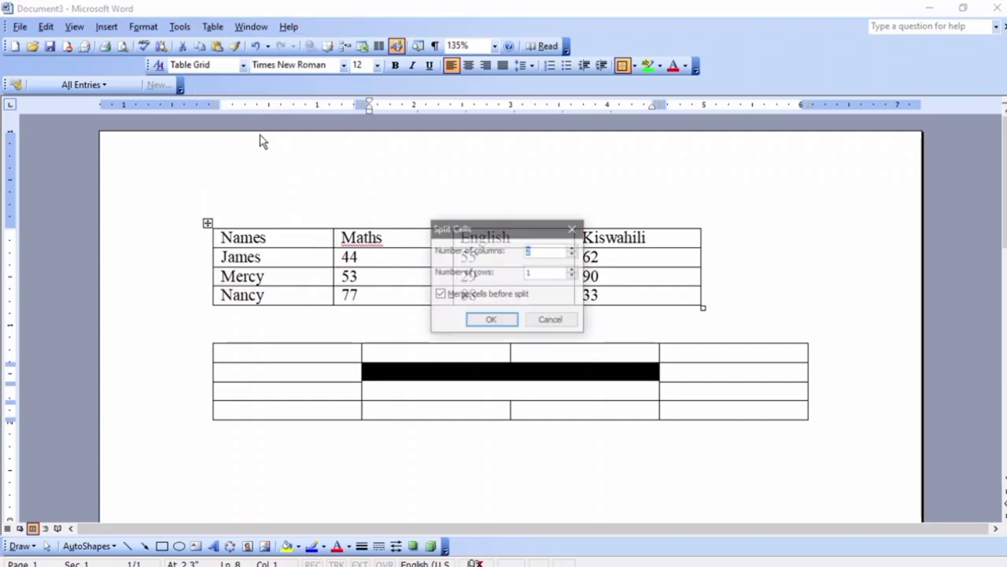
click(573, 271)
click(516, 320)
click(482, 394)
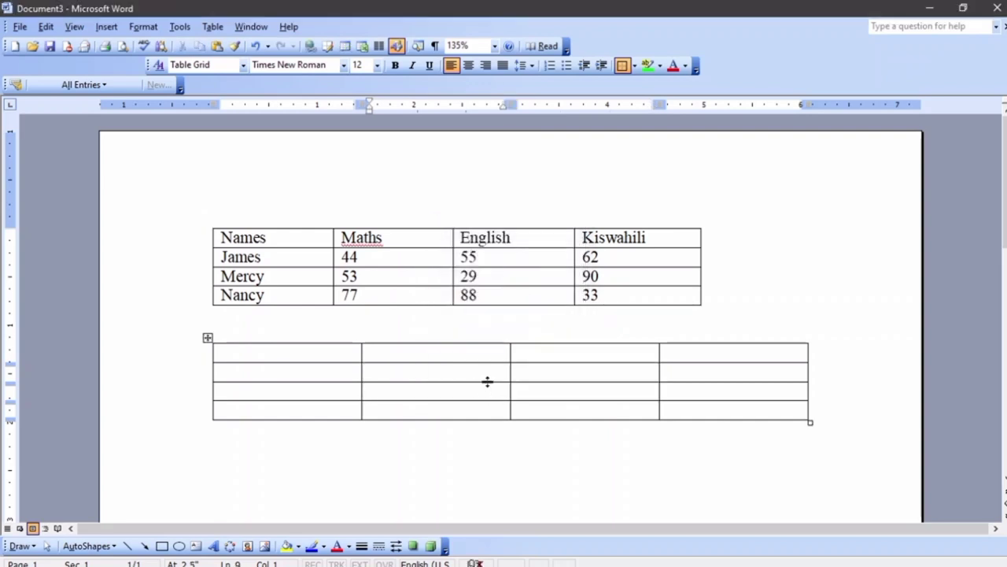
Split the selected second-row cells into 3 columns, then select the whole first table
drag(488, 378, 551, 372)
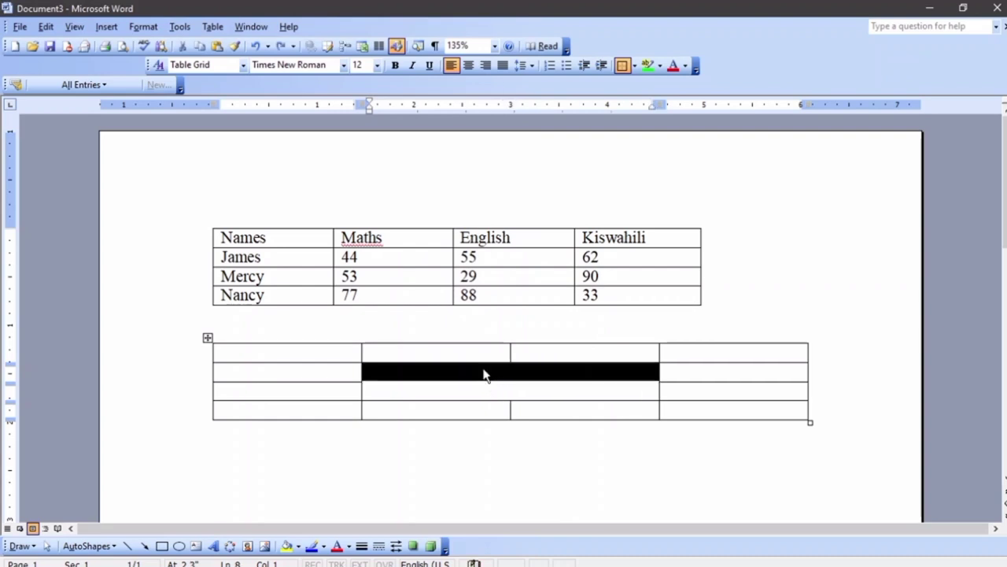
click(211, 27)
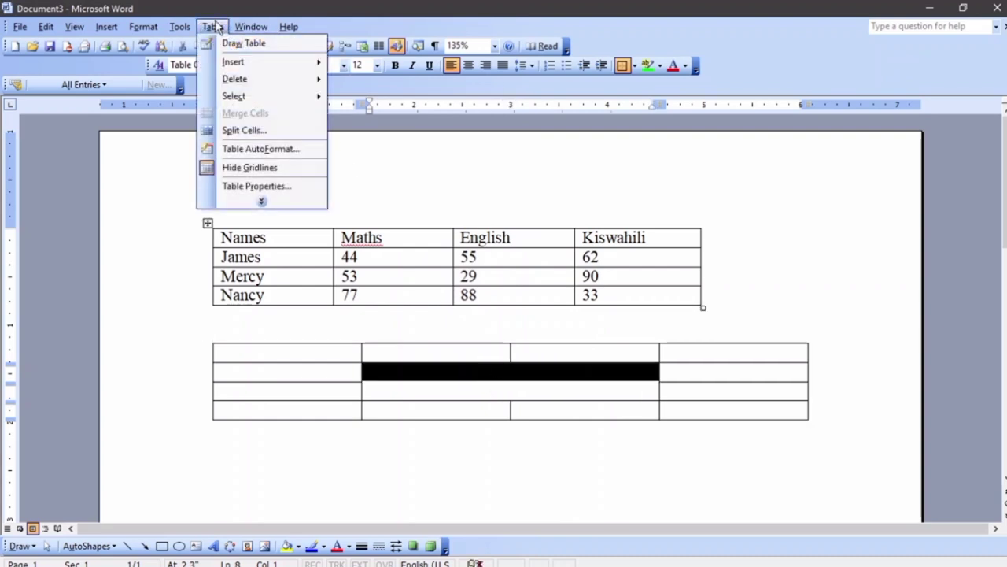
click(260, 130)
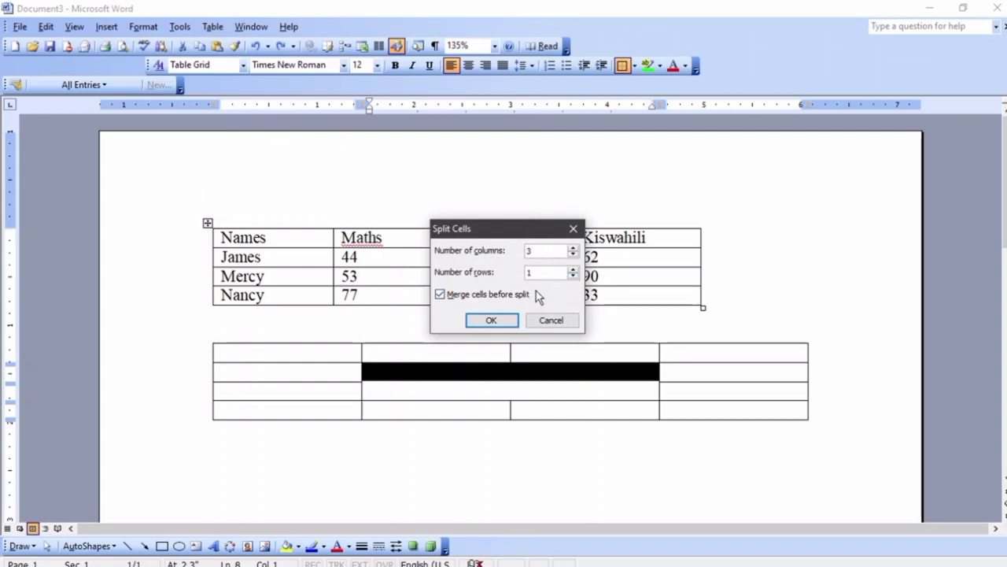
click(512, 319)
click(596, 394)
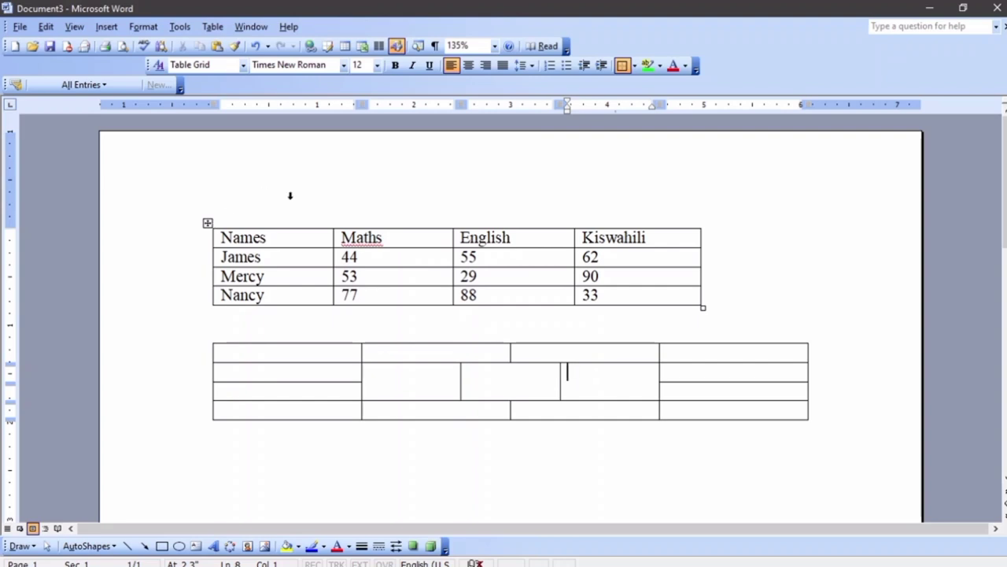
click(207, 223)
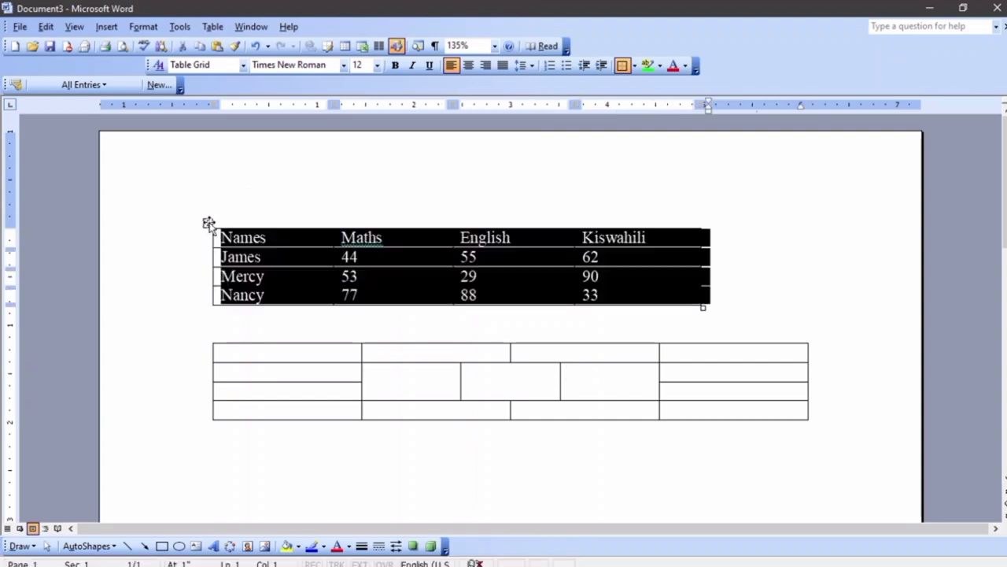
Preview Table AutoFormat styles from Table Classic 4 through Table Grid 3 on the first table
click(214, 27)
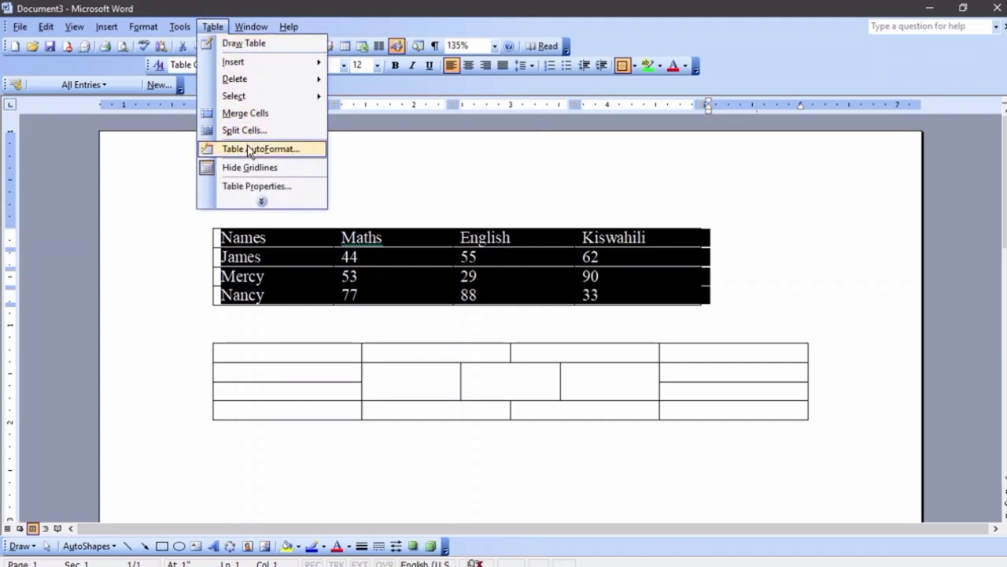
click(262, 160)
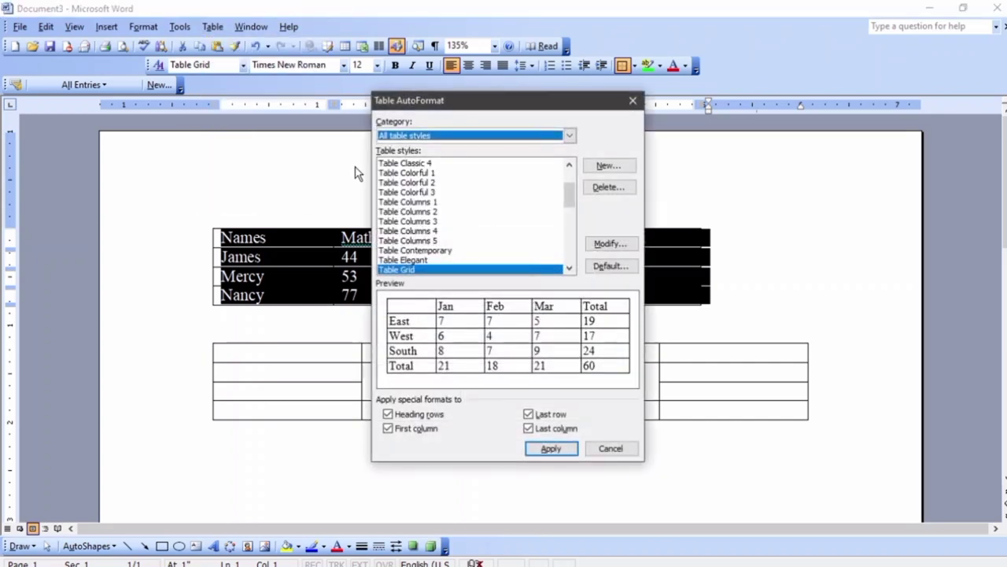
click(406, 163)
click(412, 173)
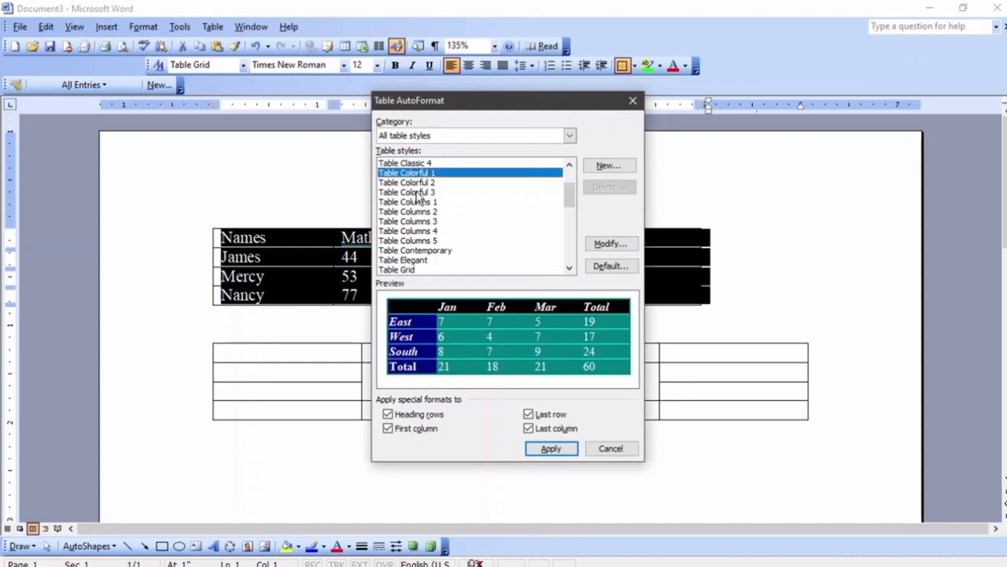
click(416, 192)
click(417, 221)
click(413, 250)
click(411, 260)
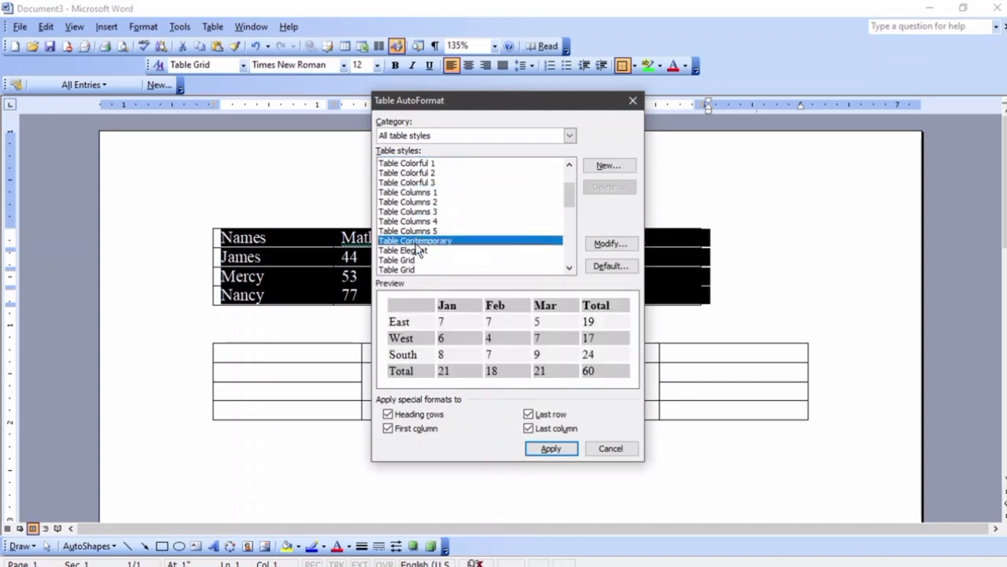
scroll(414, 236, down, 2)
click(409, 231)
click(407, 202)
click(408, 221)
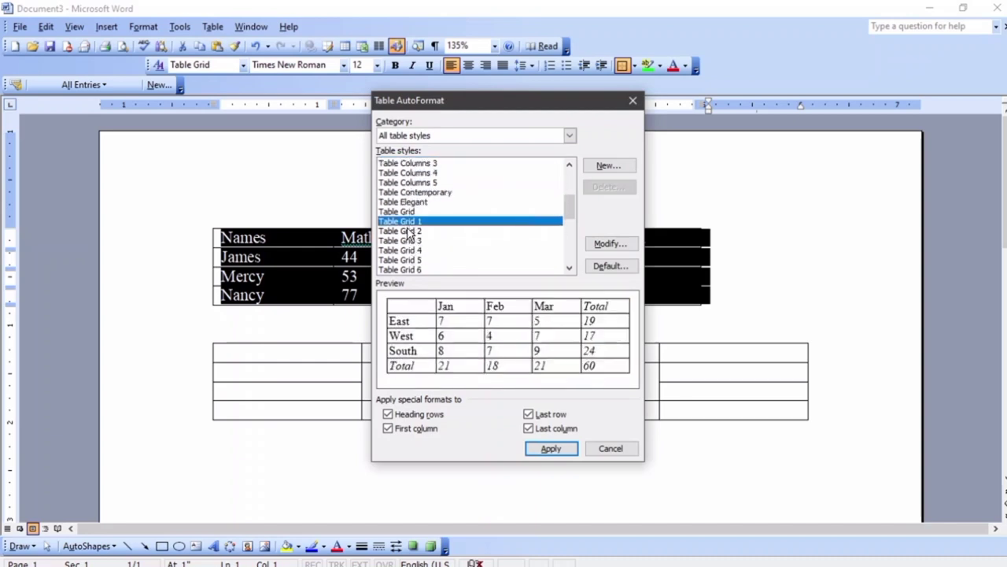
click(408, 240)
Apply the Table Classic 2 style to the first table, then undo it
scroll(407, 244, down, 2)
click(406, 222)
click(405, 240)
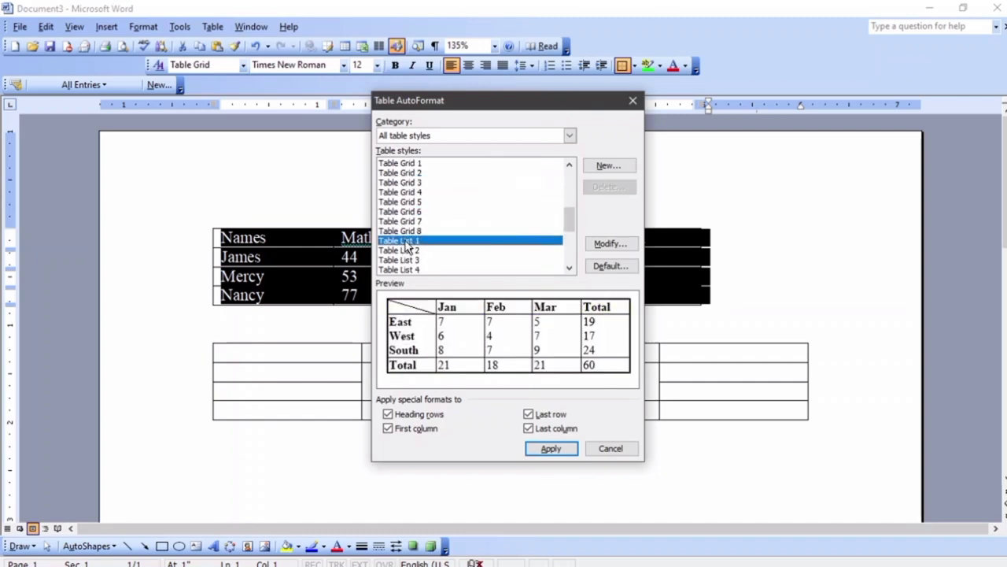
key(Down)
key(Down)
key(Down)
key(Down)
key(Down)
key(Down)
key(Down)
key(Down)
key(Down)
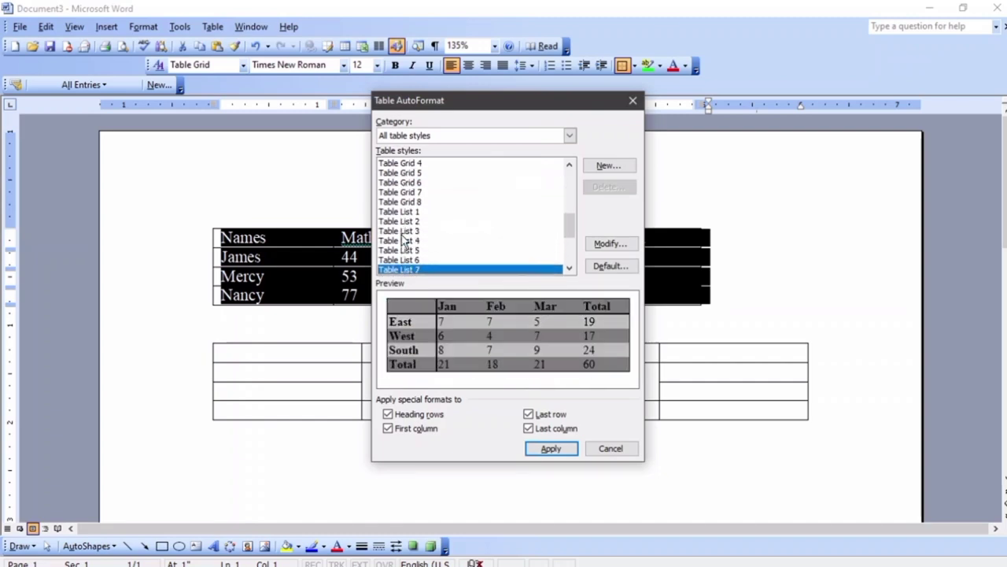
key(Down)
key(Down)
key(Down)
key(Down)
key(Down)
key(Down)
key(Down)
key(Down)
key(Down)
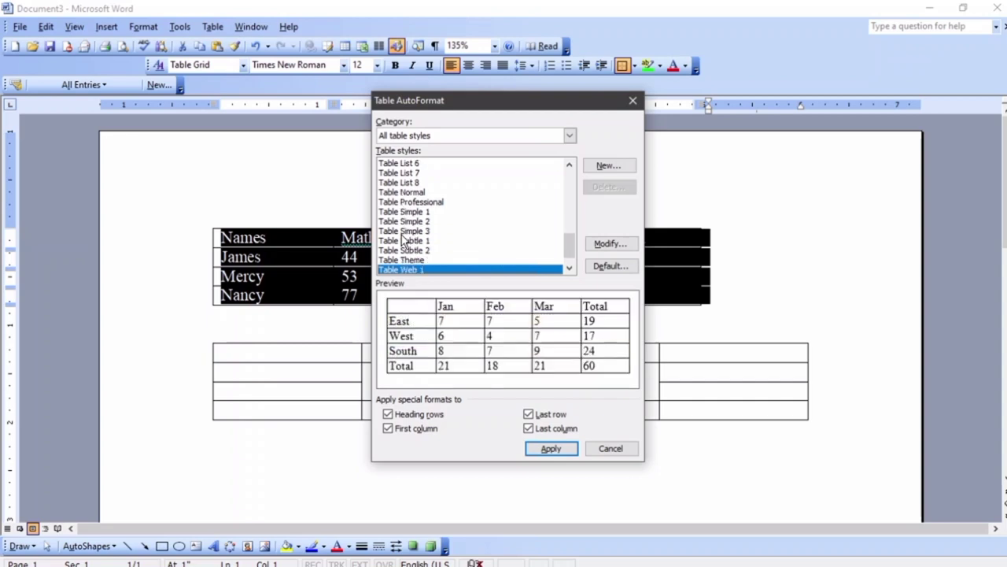
scroll(402, 241, up, 10)
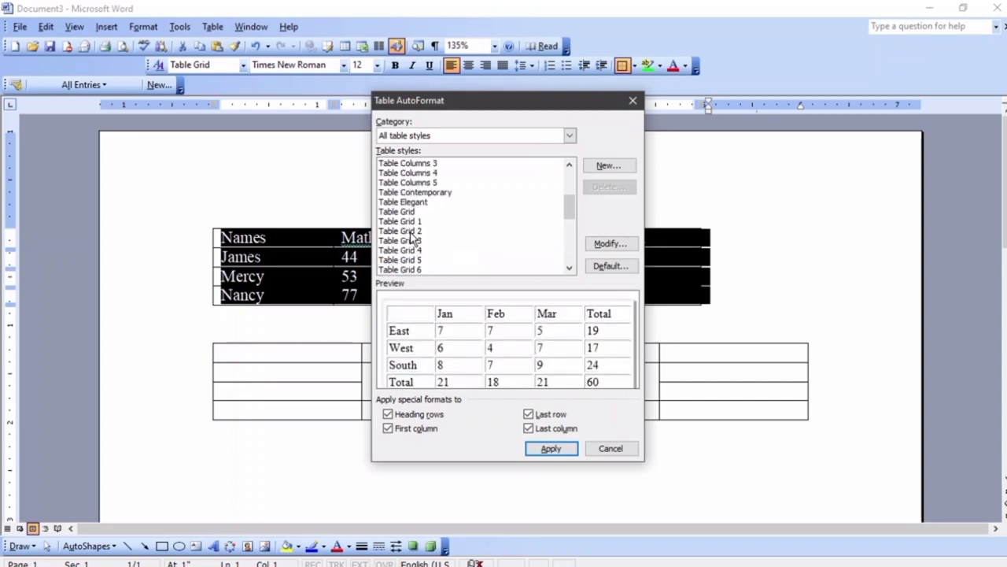
click(410, 182)
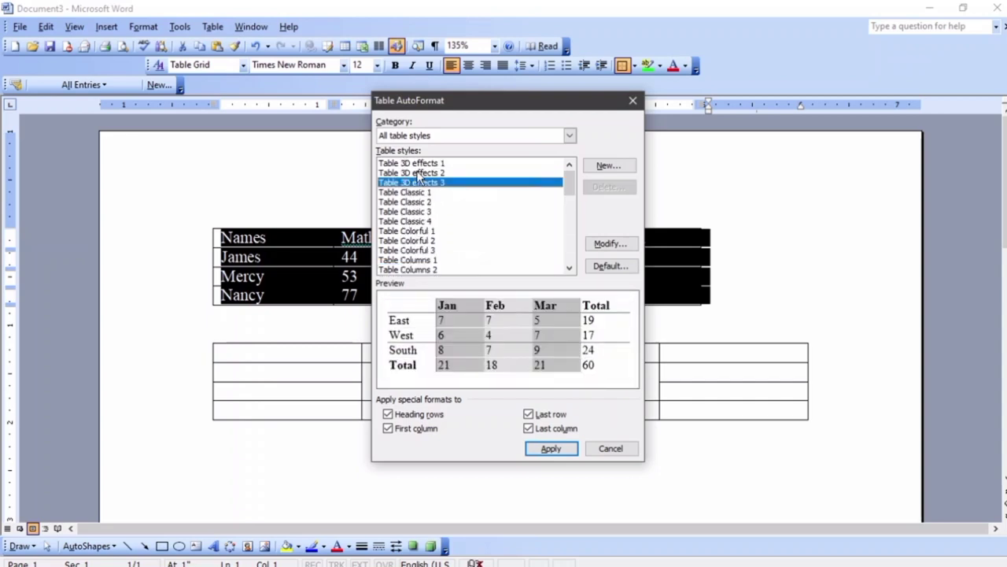
key(Down)
key(Down)
key(Down)
key(Down)
key(Up)
key(Up)
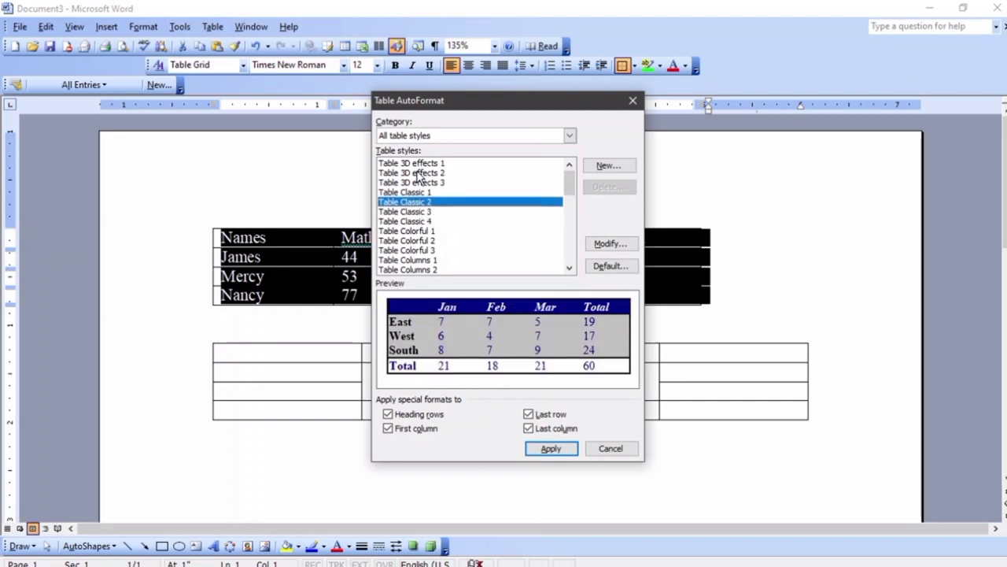
click(550, 448)
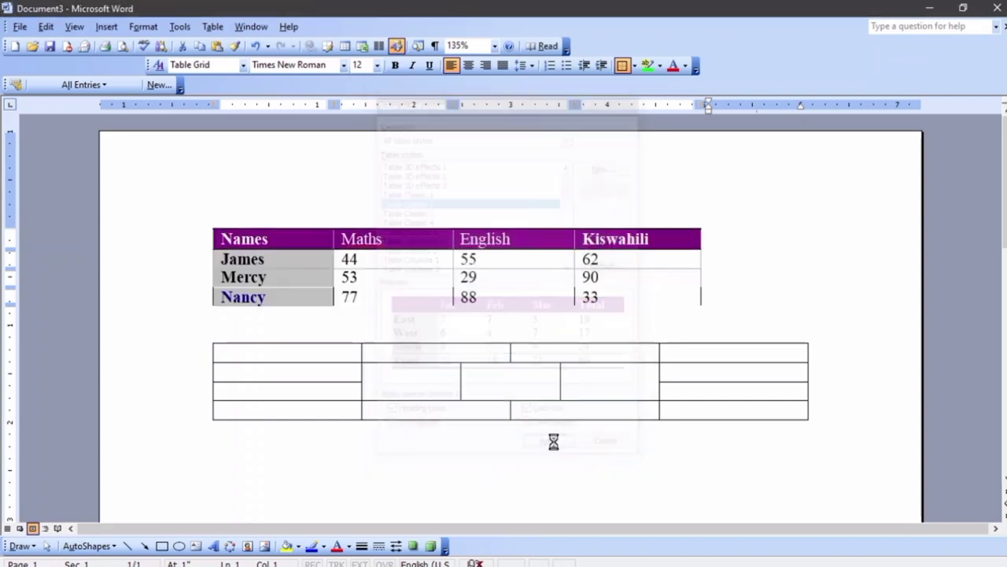
click(758, 310)
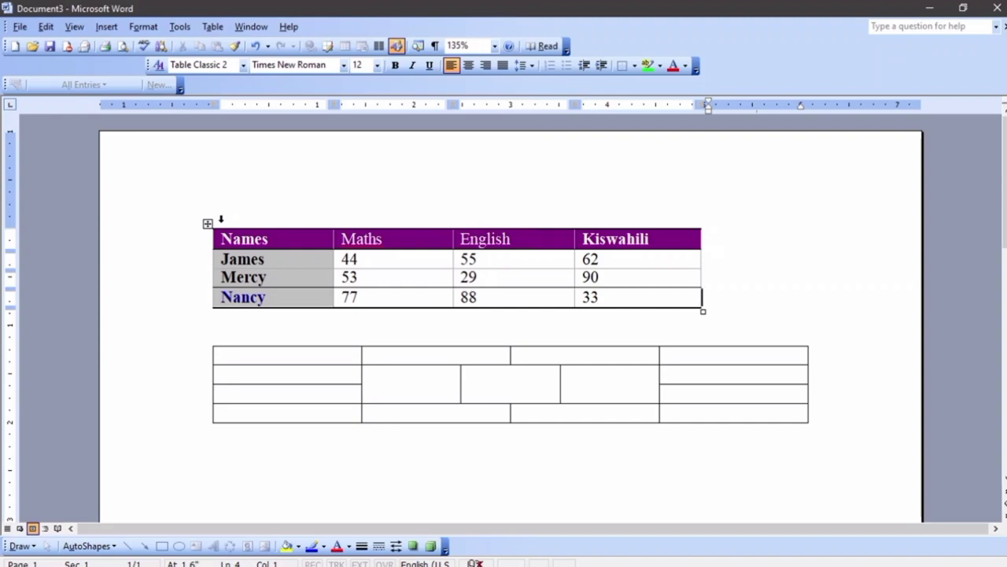
key(ctrl+z)
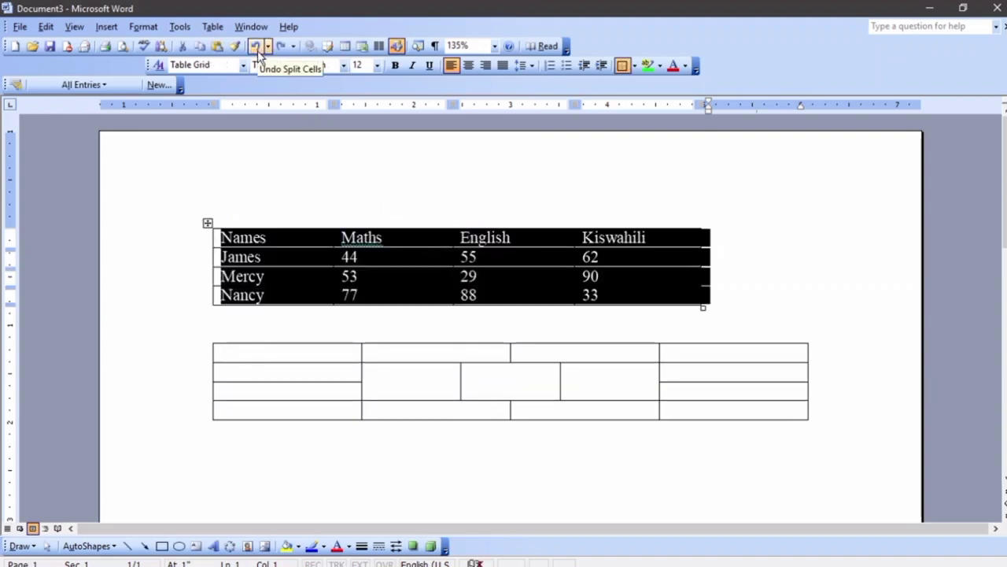
Select the first table's header row and open Borders and Shading
click(431, 190)
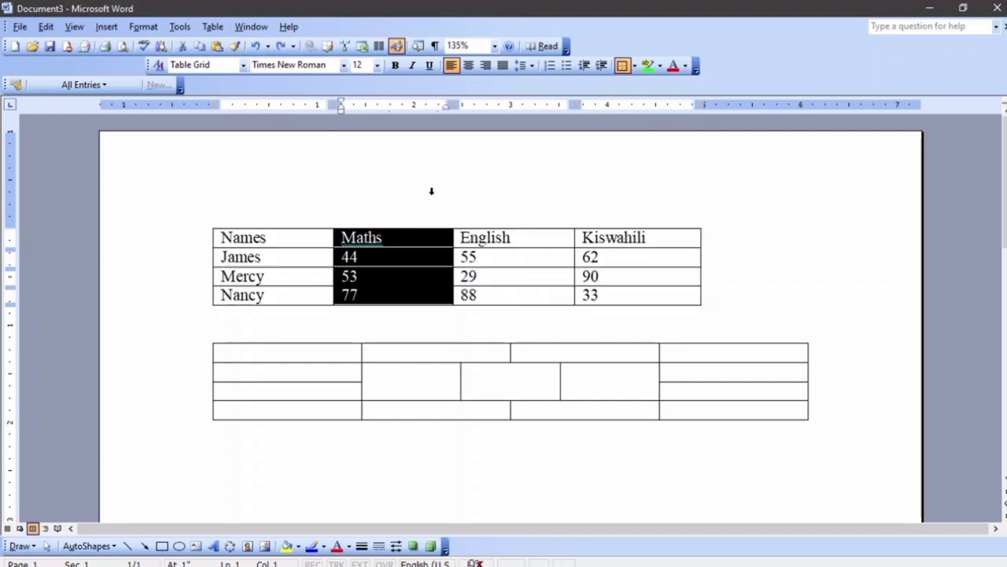
click(317, 310)
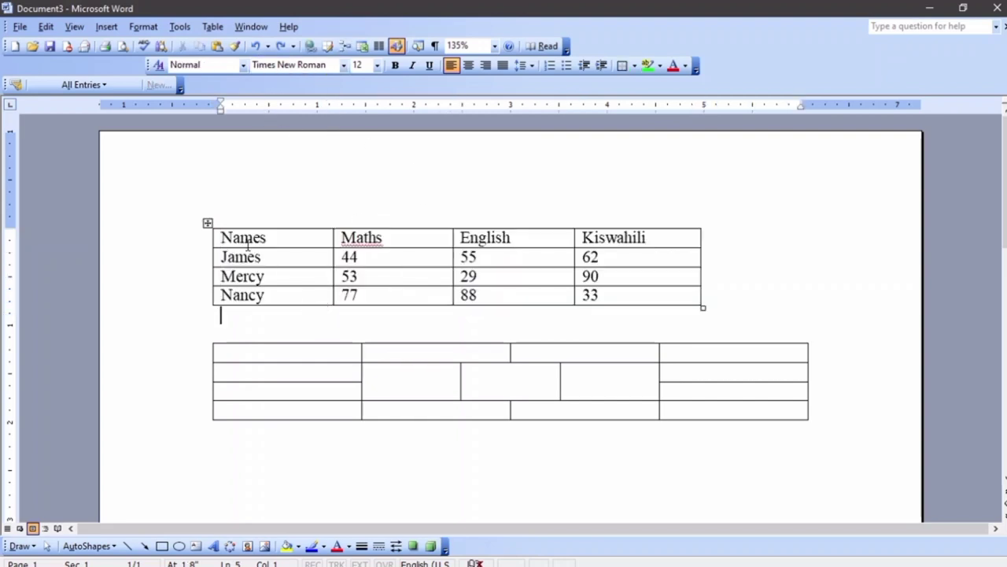
double_click(215, 240)
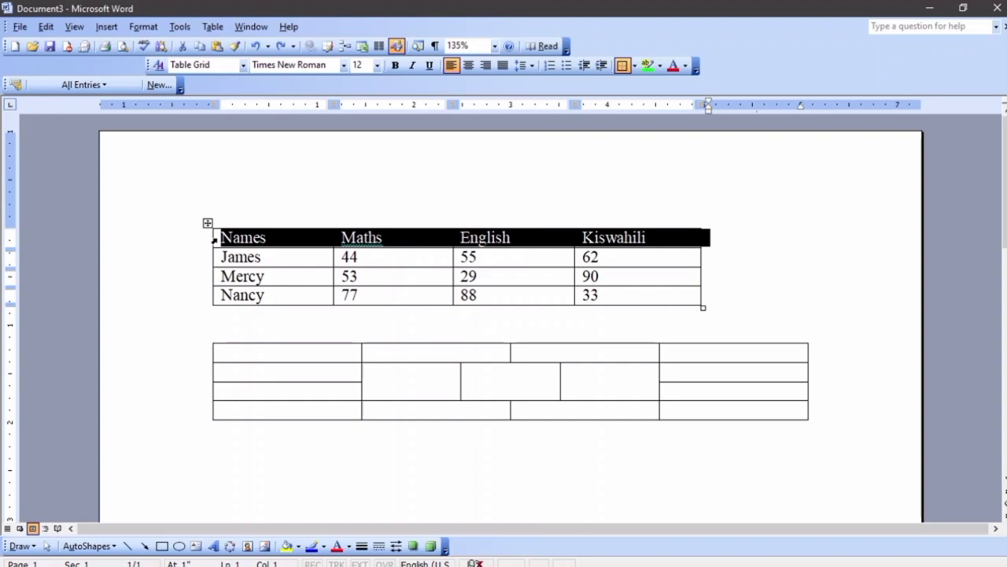
click(143, 27)
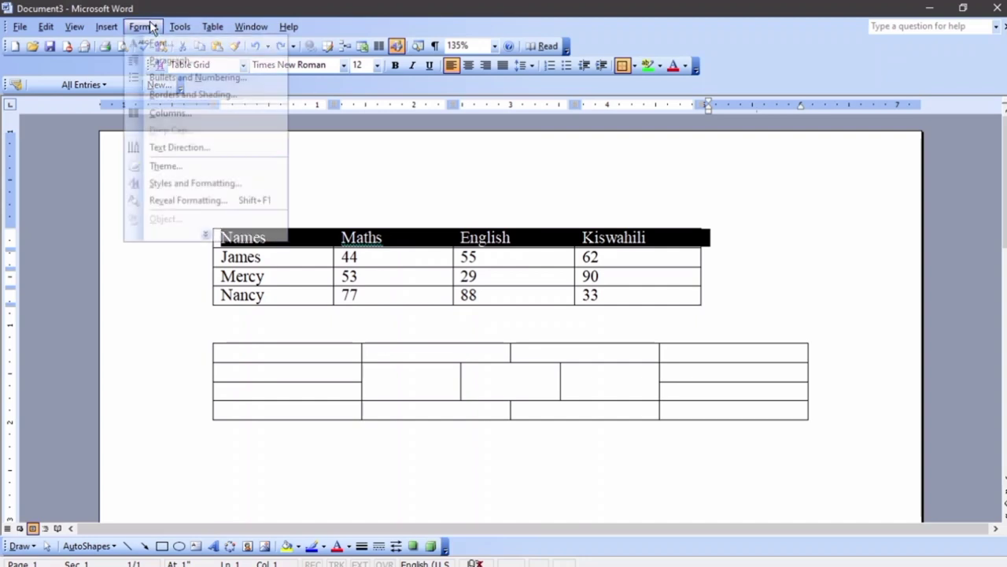
click(174, 94)
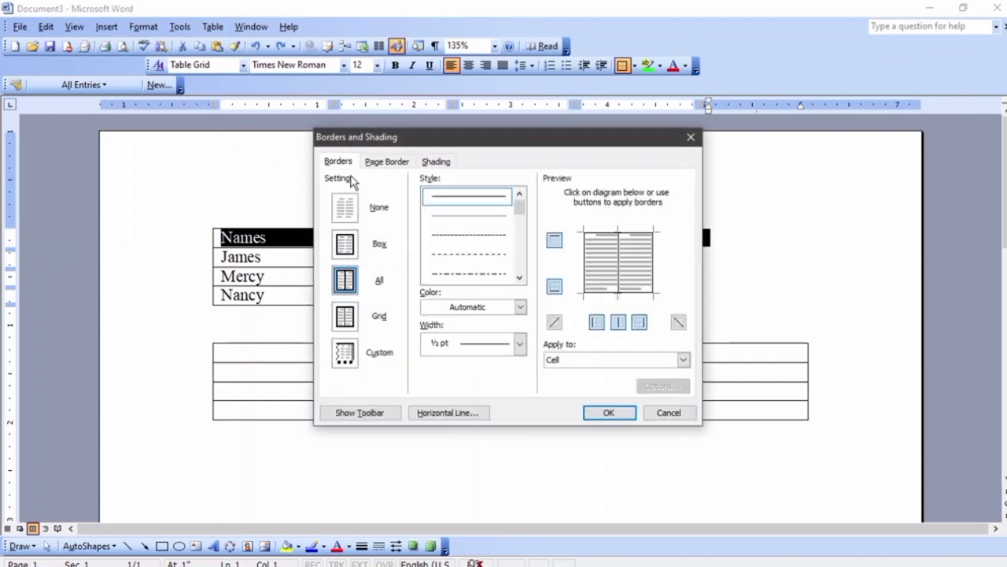
Try a dash-dot-dot line style on the header row's inside vertical border
click(519, 277)
click(519, 278)
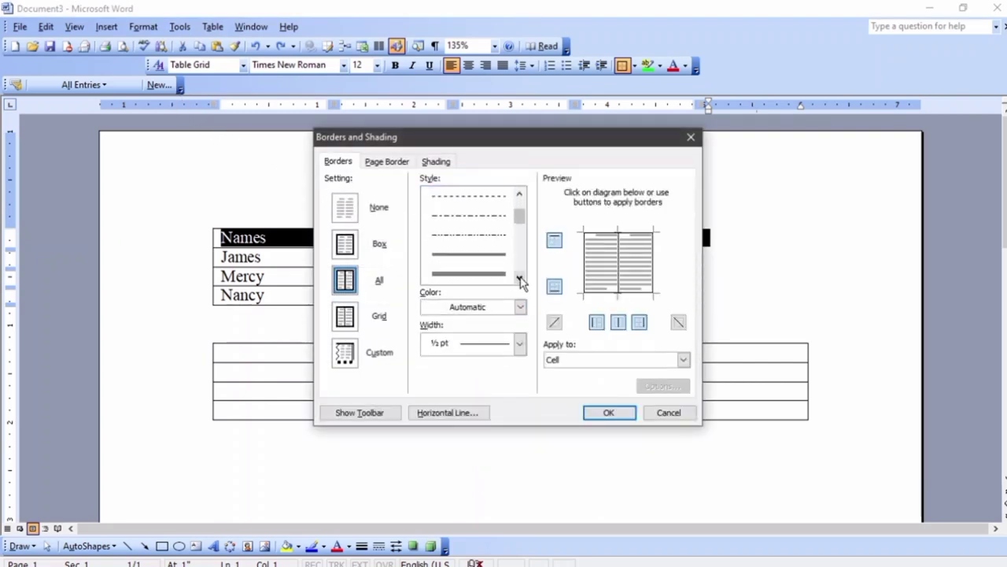
click(477, 233)
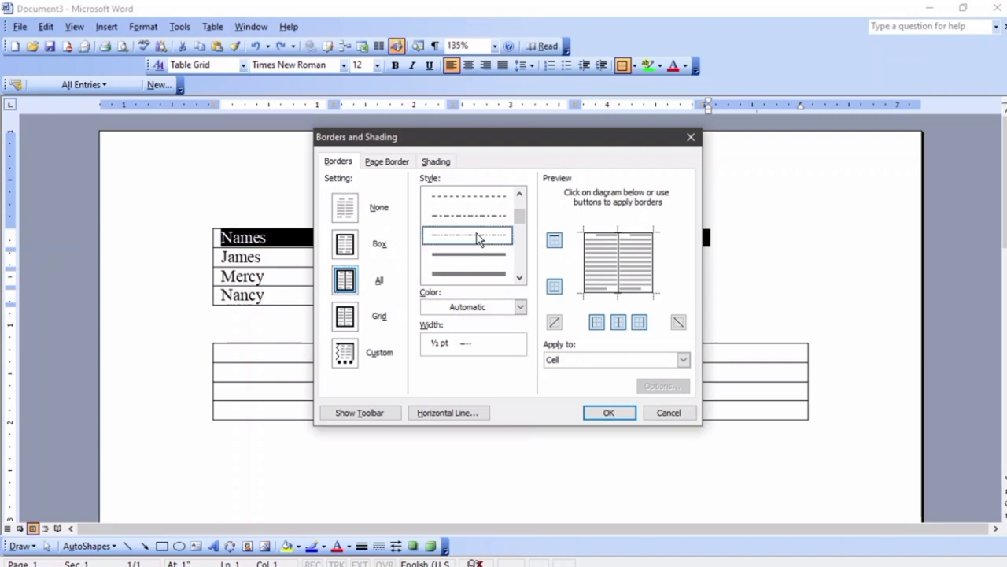
click(619, 265)
click(618, 267)
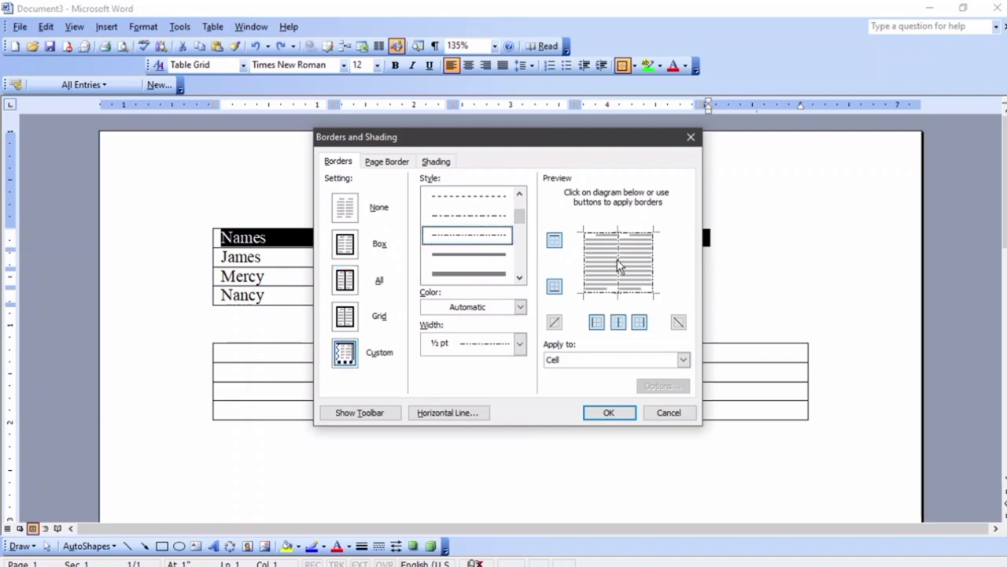
click(618, 323)
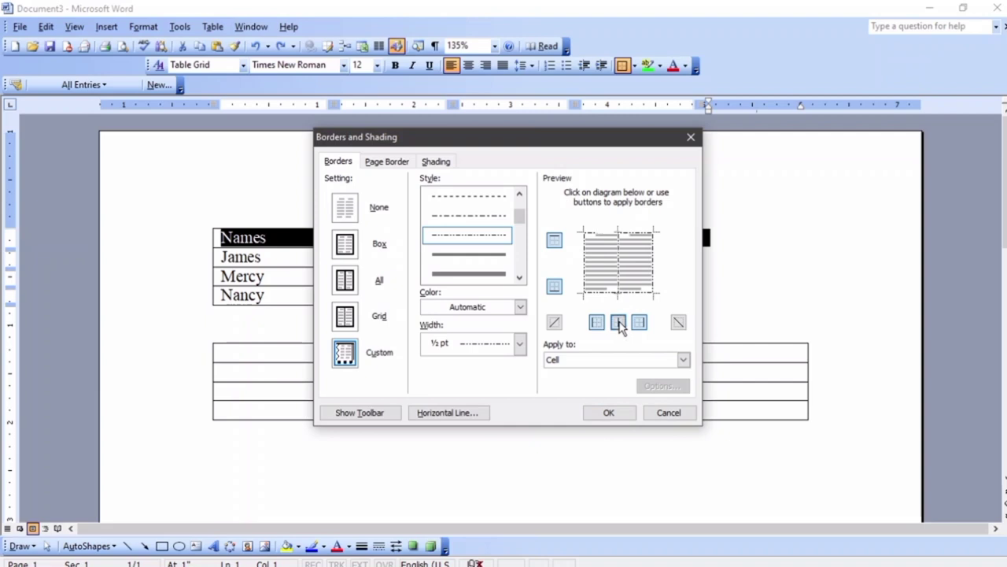
click(619, 266)
click(618, 266)
Make the inside vertical border thick and solid, and shade the header row violet
click(487, 274)
click(630, 274)
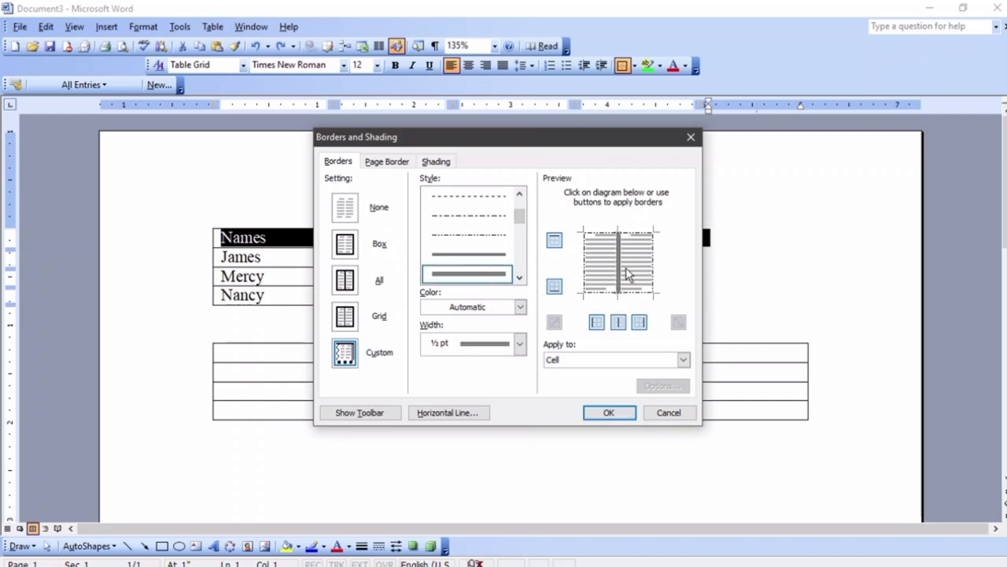
click(436, 161)
click(419, 273)
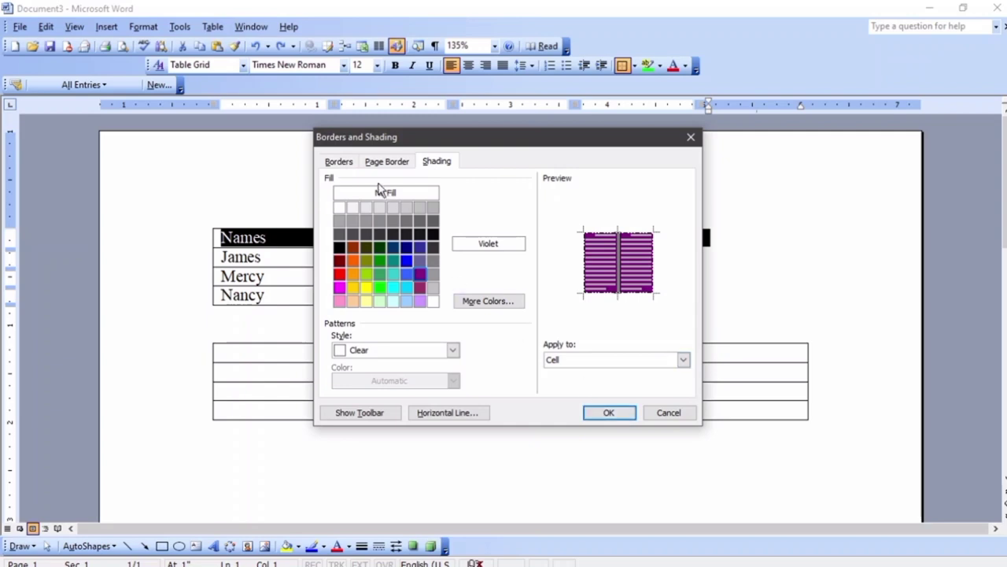
Colour the inside vertical border gold, then change the line colour to green
click(355, 163)
click(520, 307)
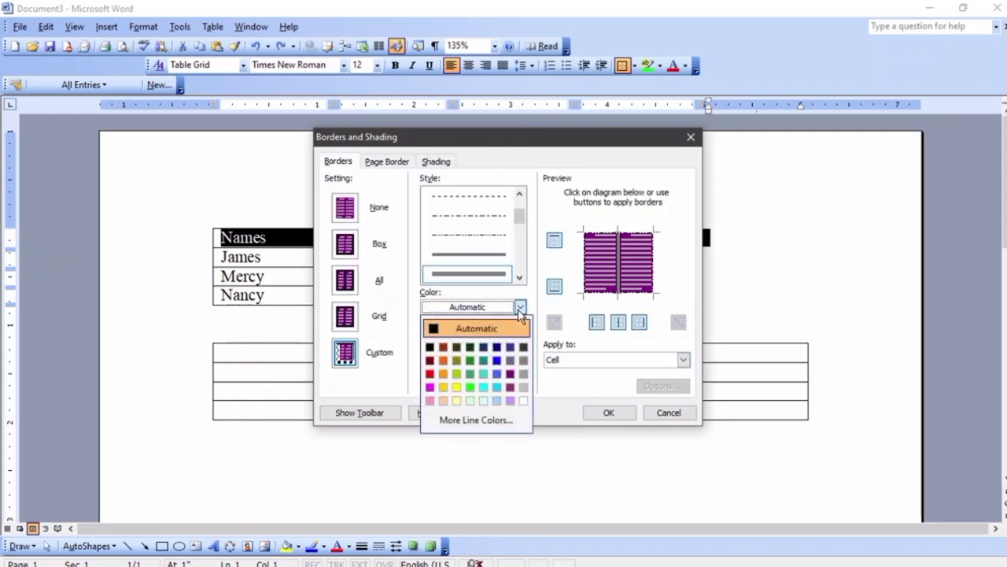
click(442, 388)
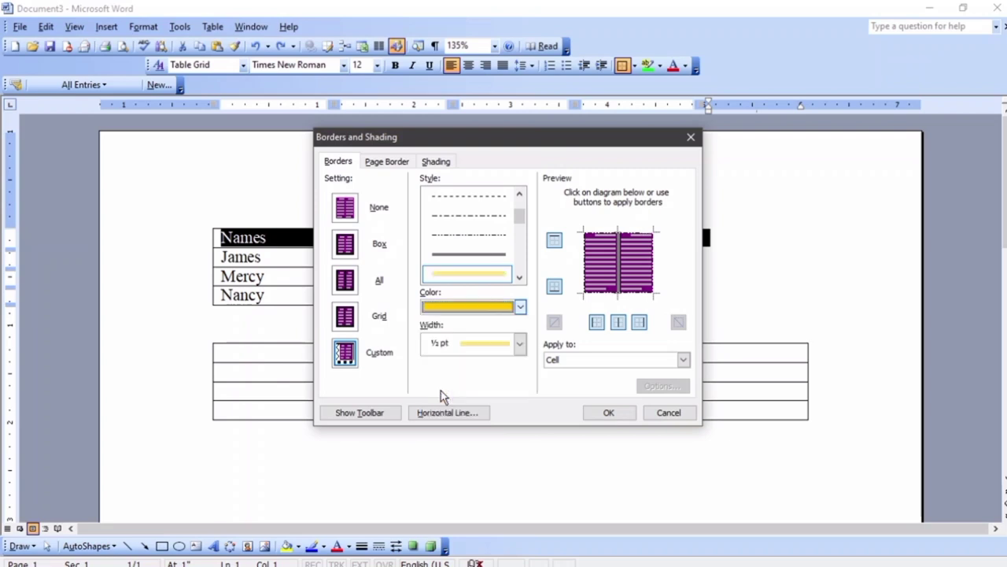
click(619, 269)
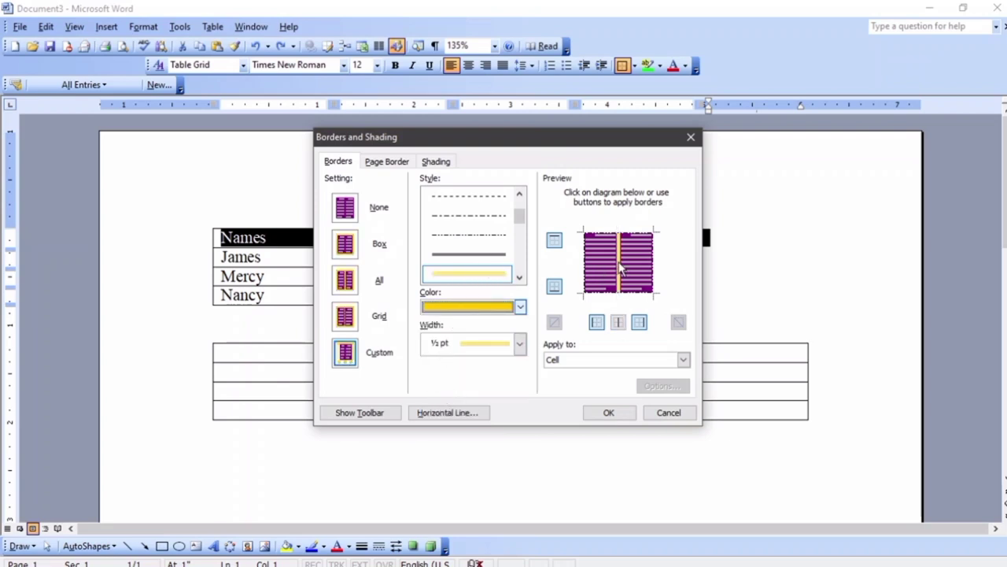
click(520, 342)
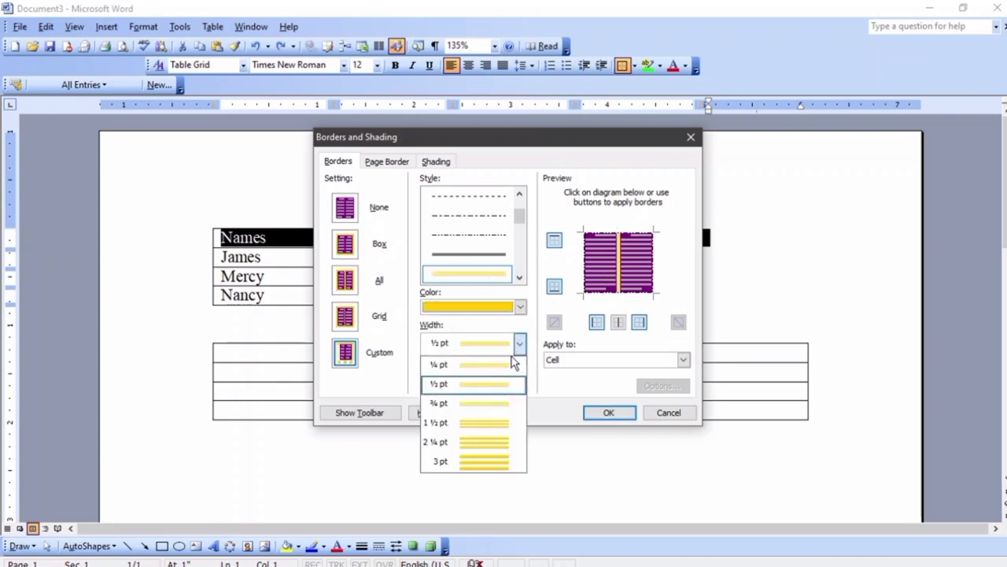
click(520, 306)
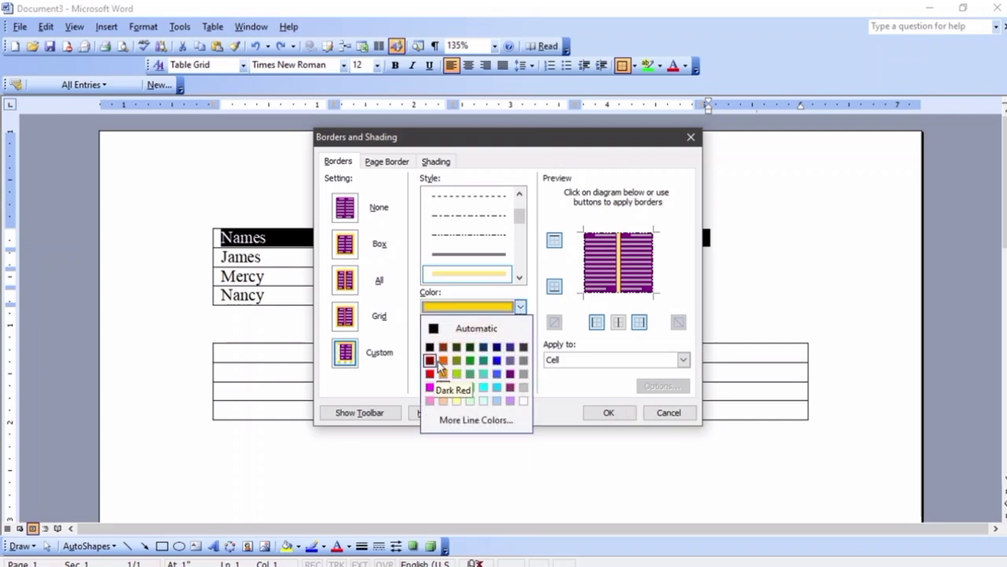
click(473, 365)
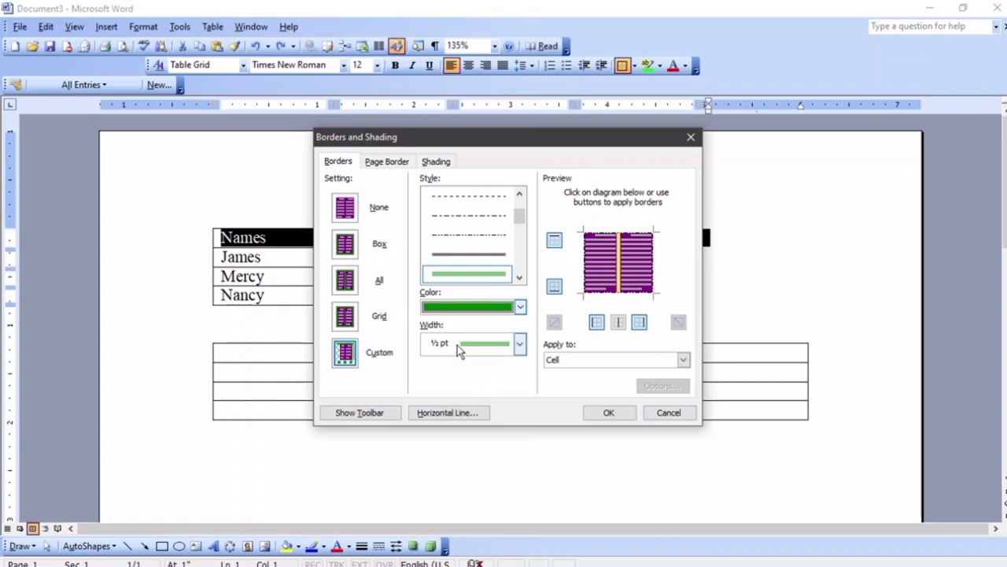
Give the header row green dash-dot-dot left, bottom, right and top borders, and apply
click(481, 233)
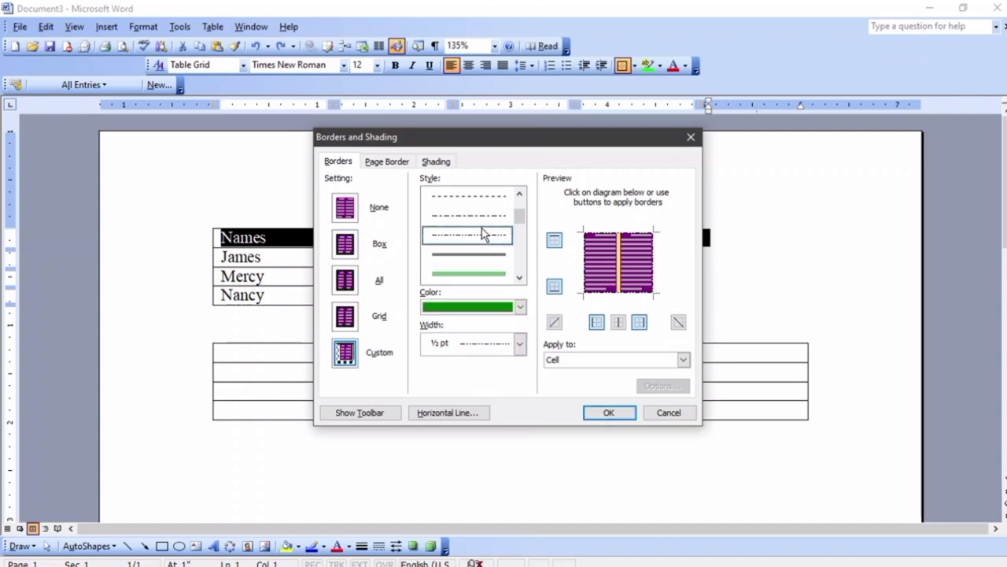
click(520, 308)
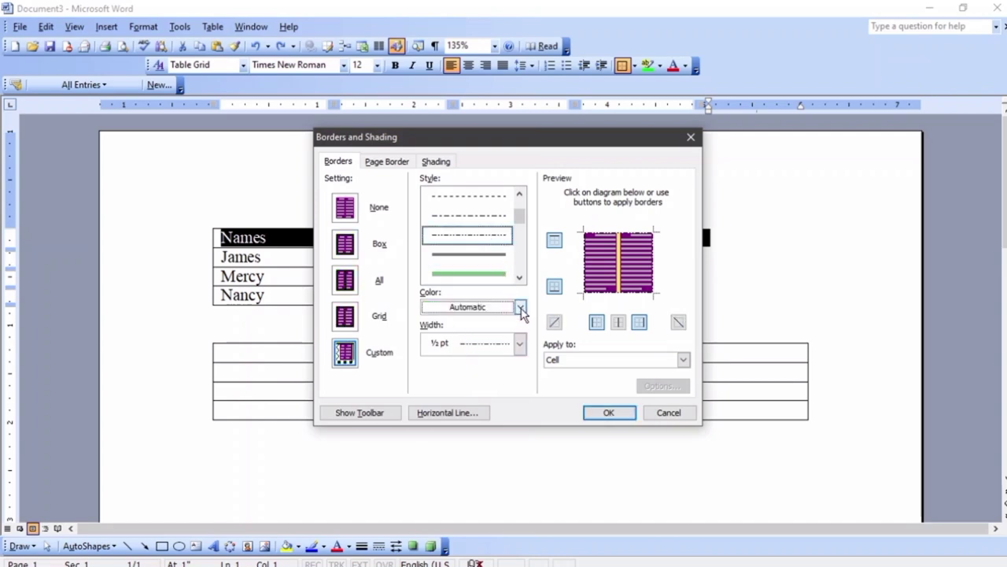
click(520, 307)
click(473, 365)
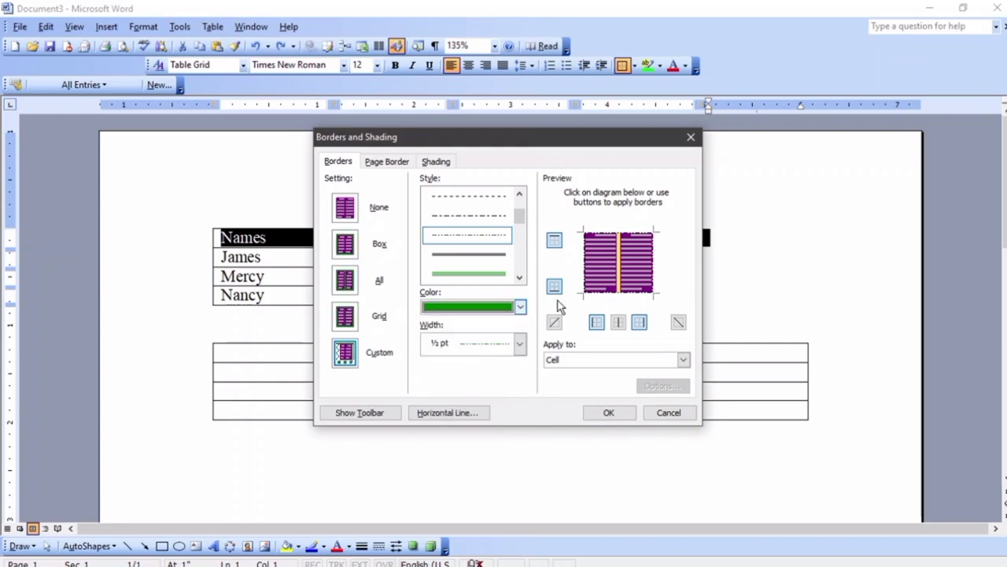
click(584, 272)
click(595, 296)
click(654, 267)
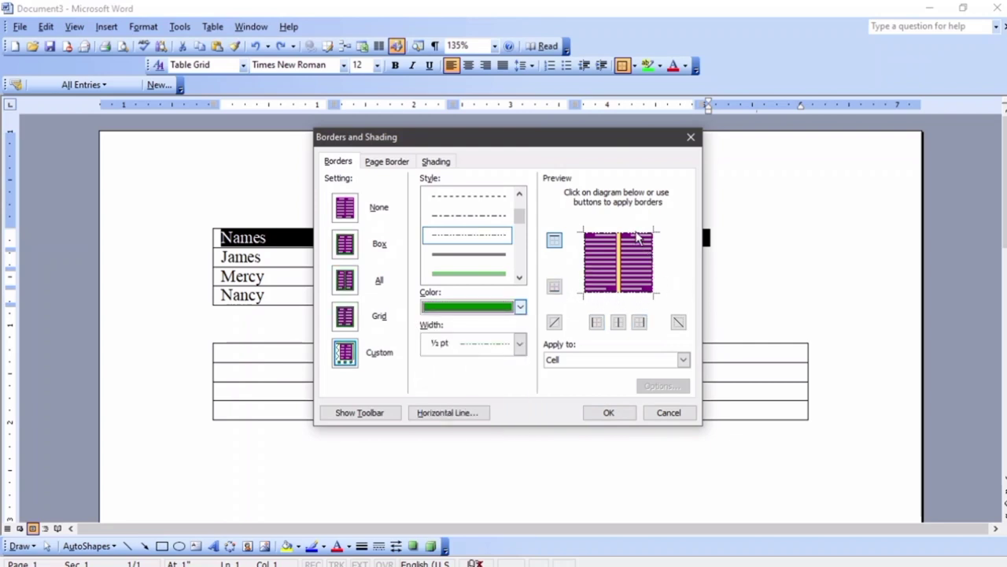
click(637, 232)
click(610, 412)
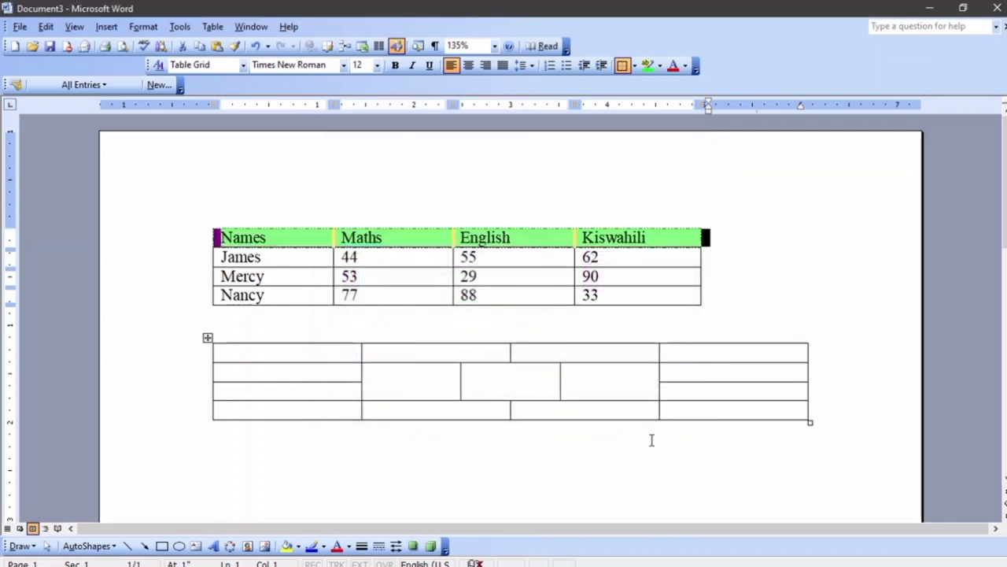
Select the James, Mercy and Nancy name cells and open Borders and Shading
click(731, 264)
scroll(731, 263, up, 5)
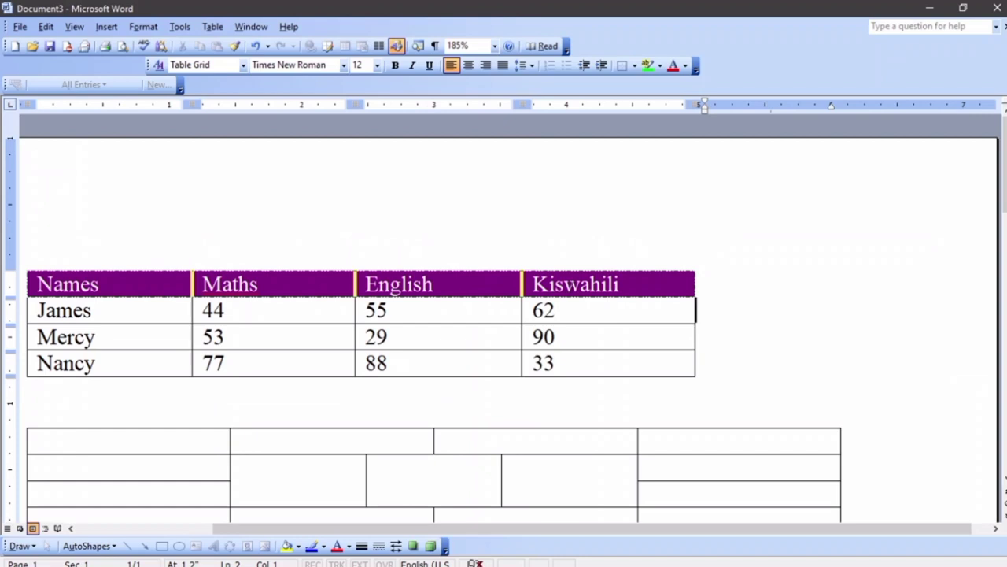
scroll(579, 288, down, 1)
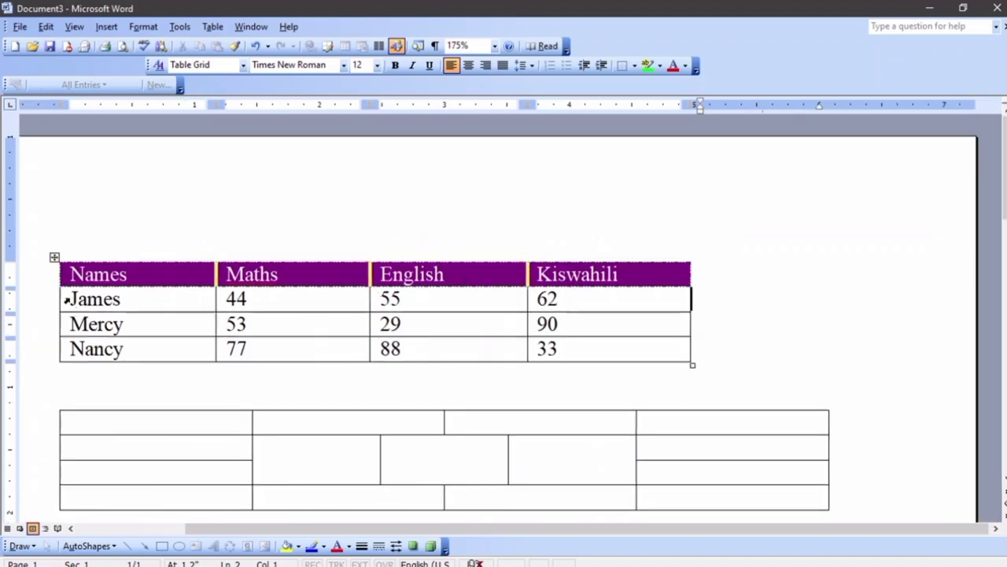
drag(69, 300, 97, 349)
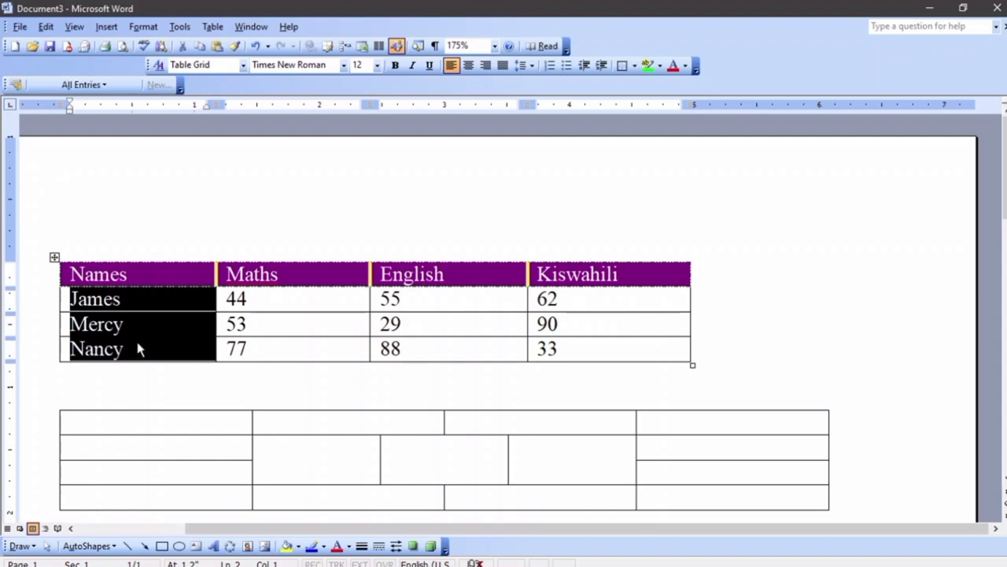
click(141, 27)
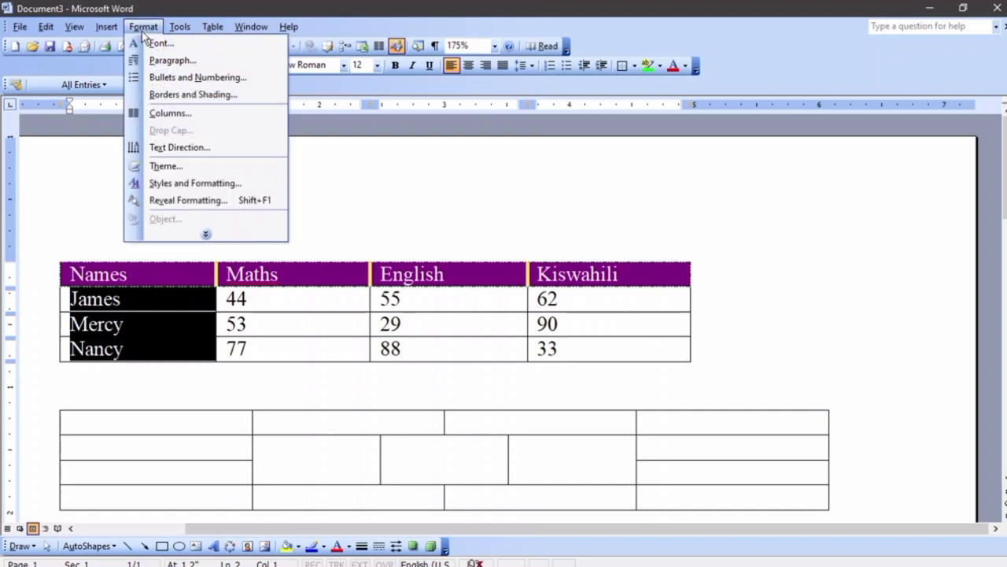
click(183, 95)
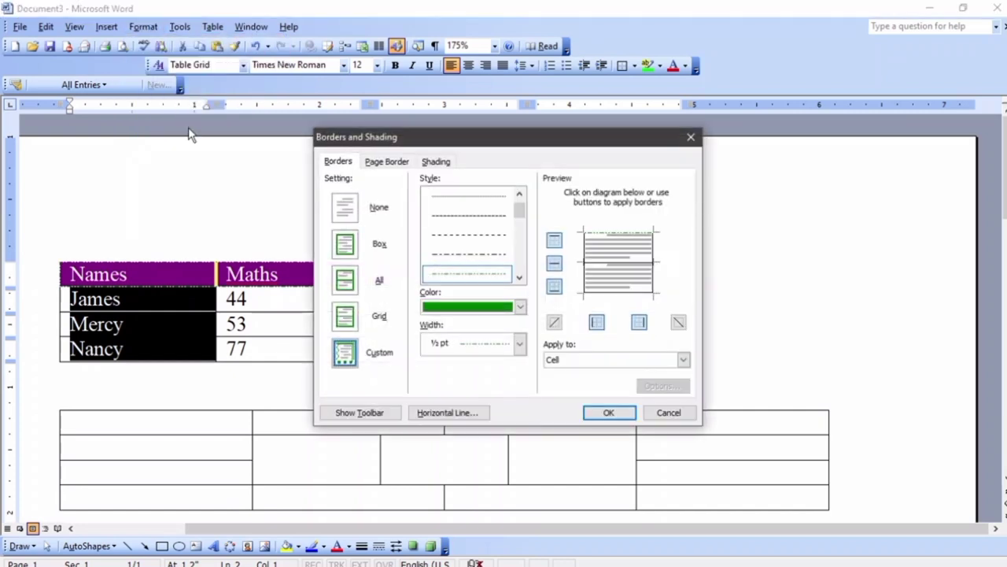
Shade the name cells orange and add a thick 3 pt left border
click(436, 164)
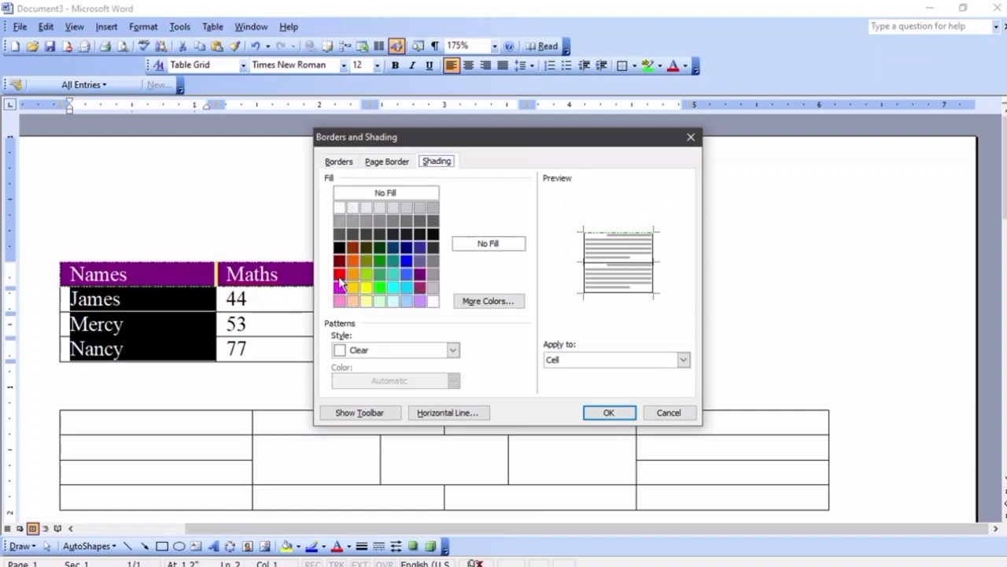
click(354, 261)
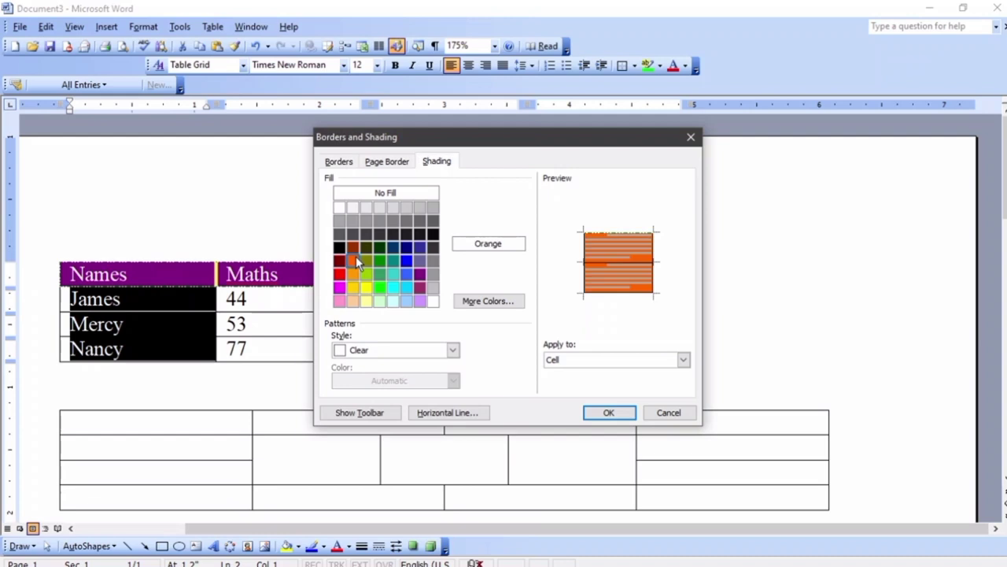
click(351, 164)
scroll(488, 265, down, 4)
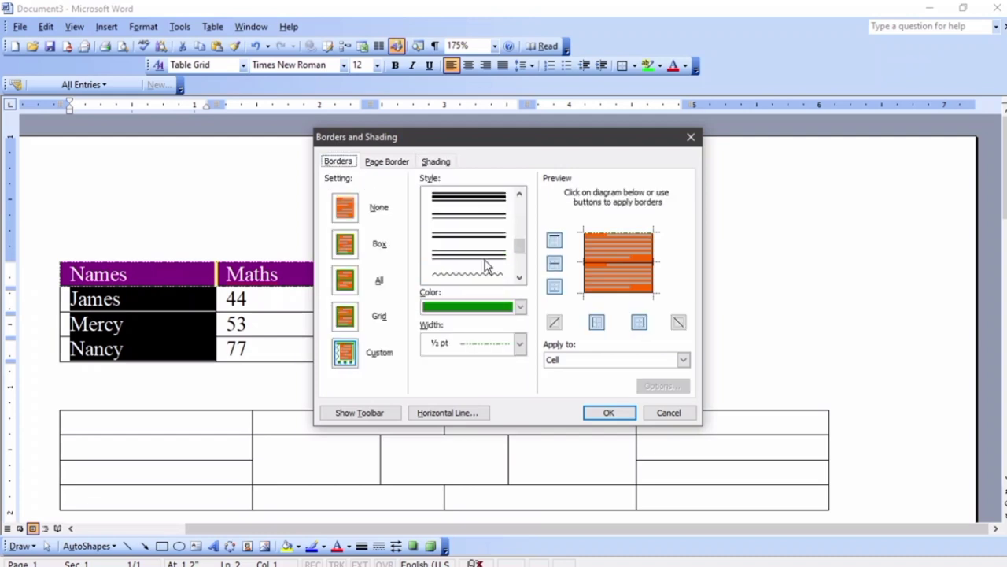
click(485, 271)
click(584, 264)
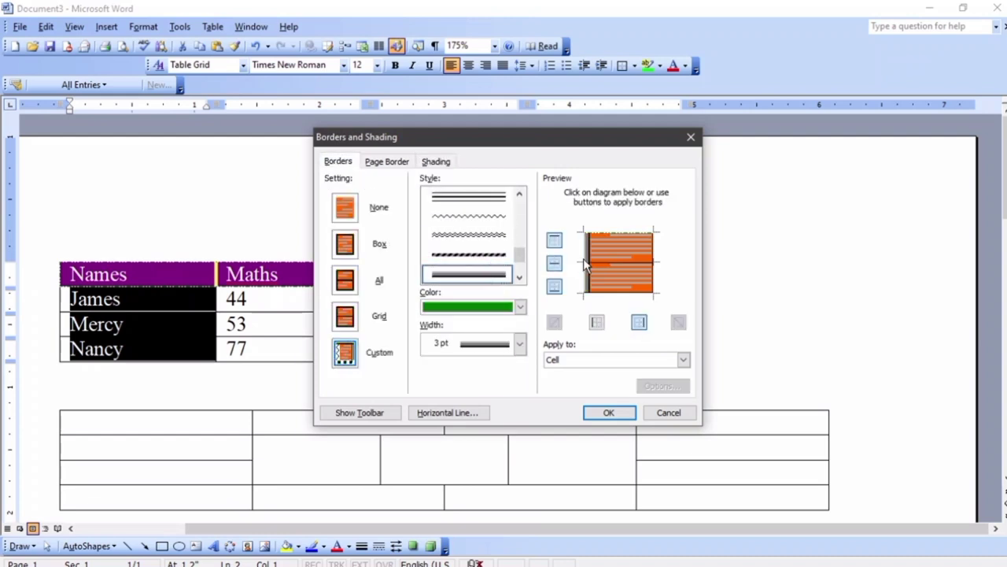
Add thick dashed top, bottom and inside borders and a double wavy right edge
click(486, 254)
click(629, 236)
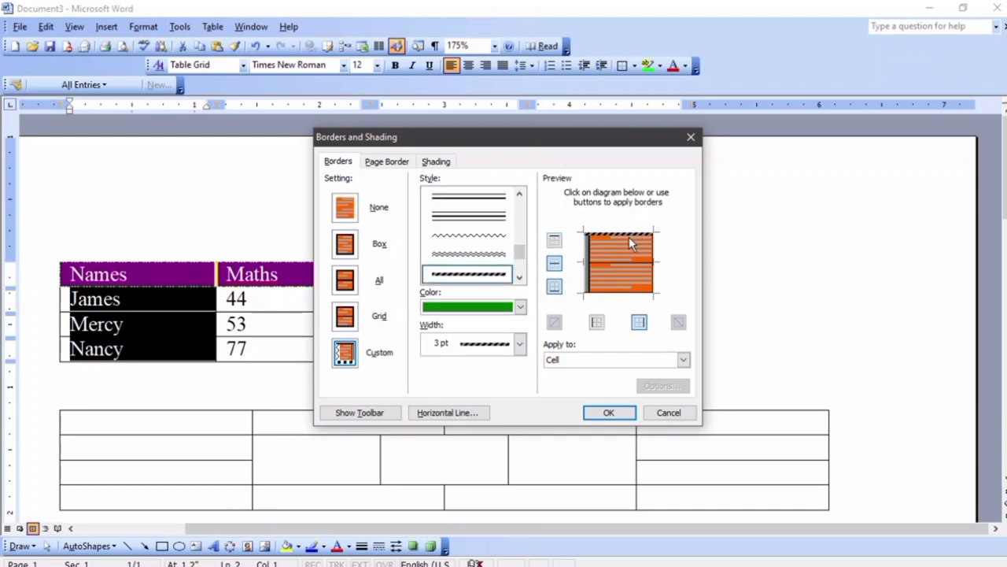
click(630, 290)
click(626, 262)
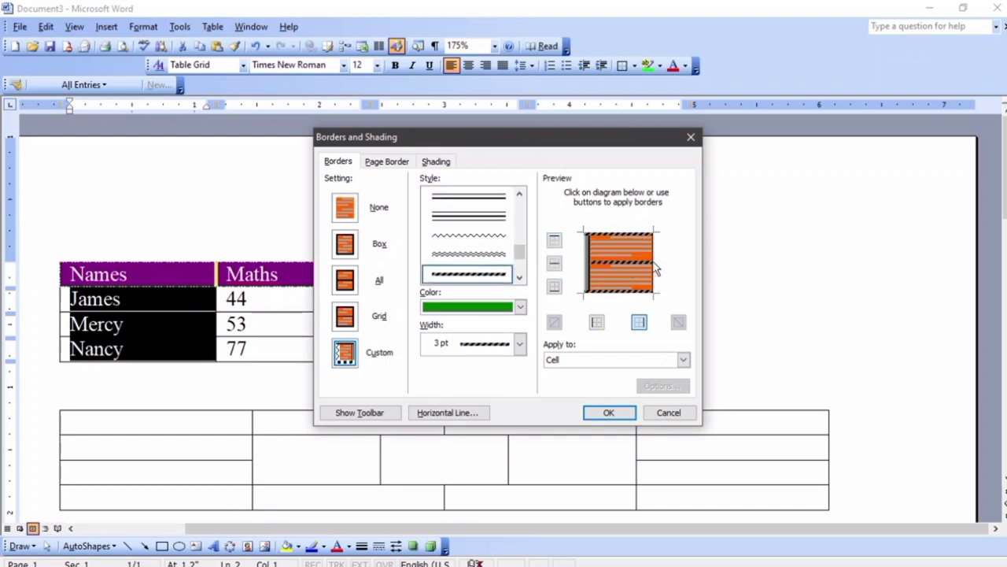
click(490, 254)
click(649, 258)
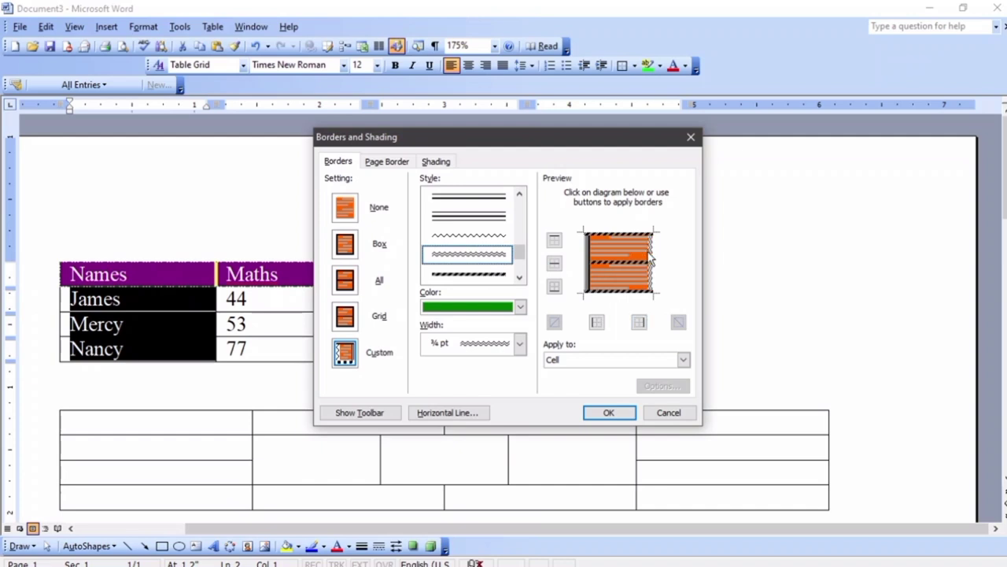
click(607, 412)
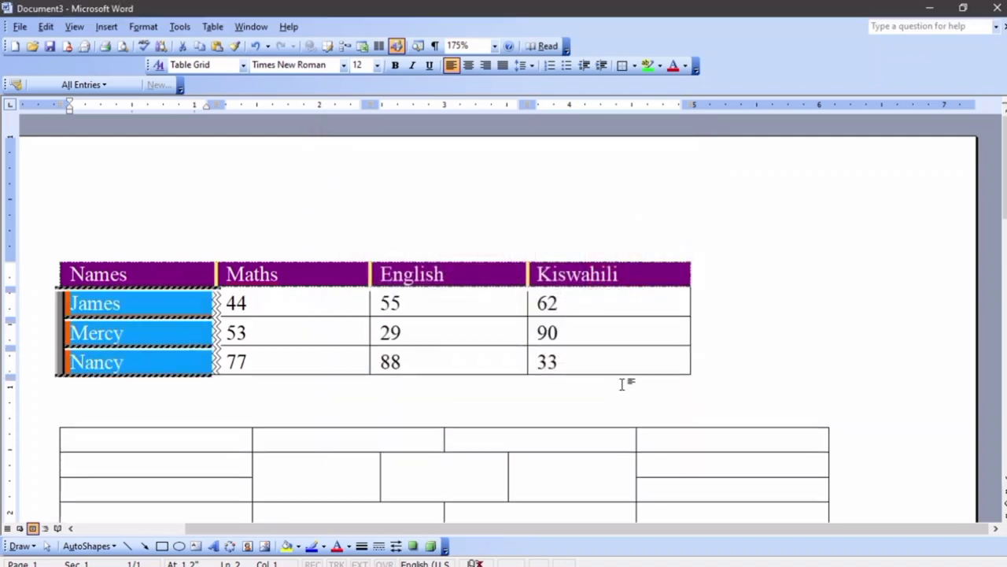
Select the Maths–Kiswahili score cells of the three student rows
click(761, 340)
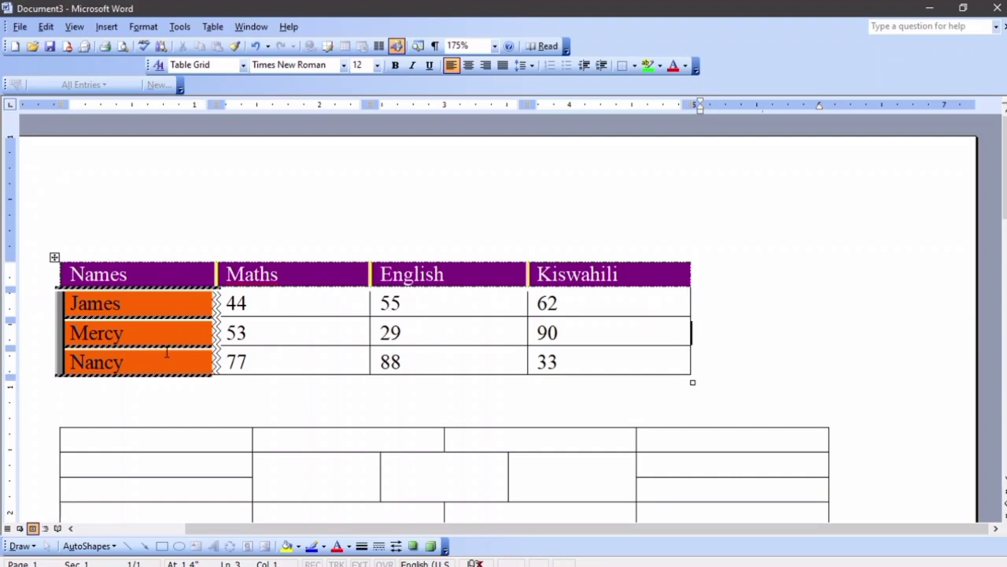
drag(441, 362, 574, 363)
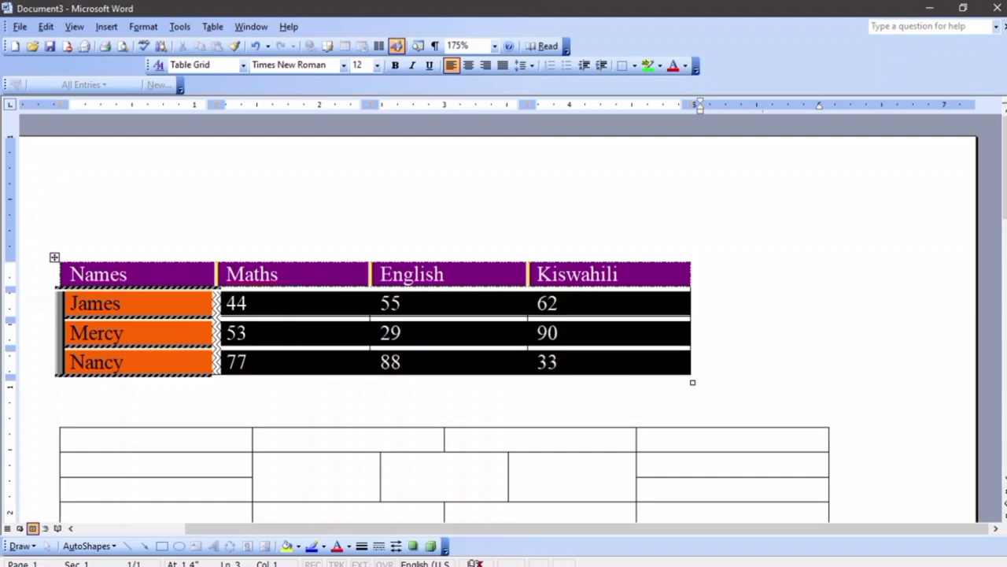
click(136, 28)
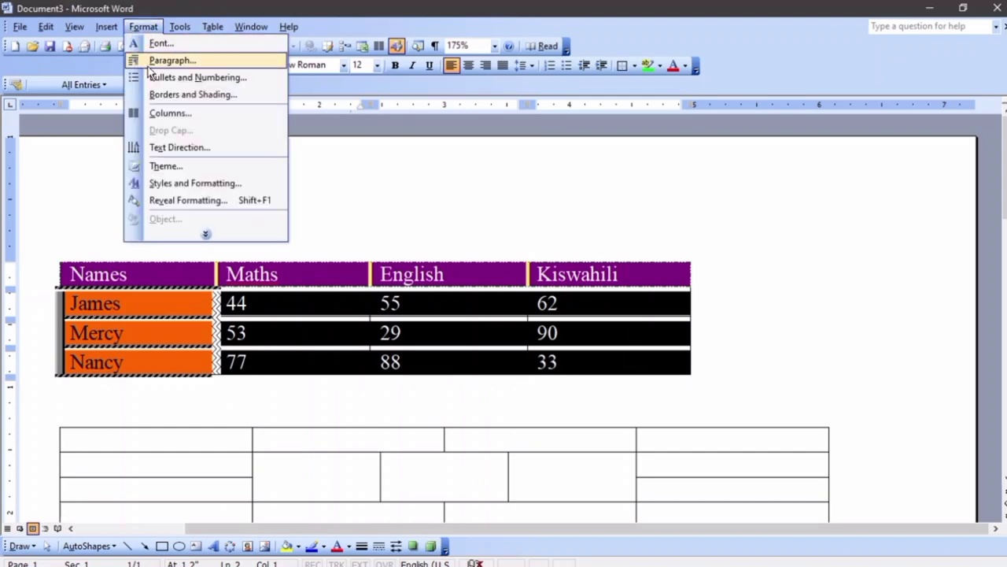
click(171, 95)
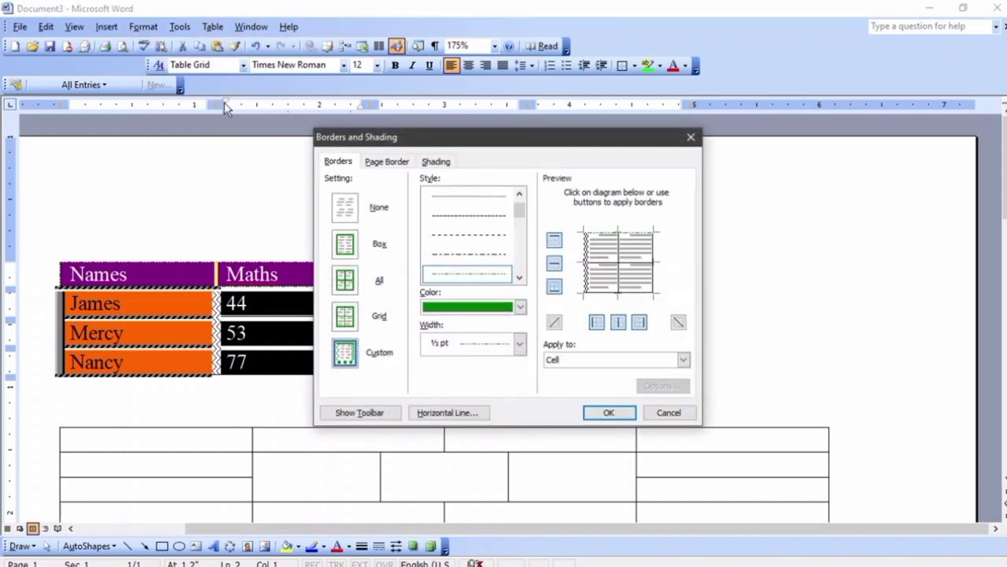
click(669, 414)
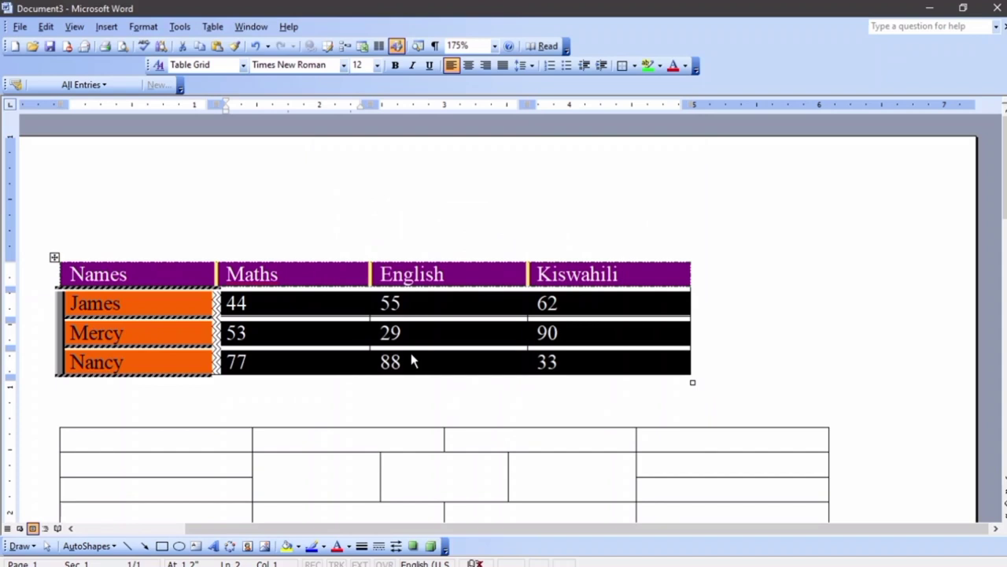
Give the score cells a thick triple-line right edge and inside horizontal border
right_click(322, 332)
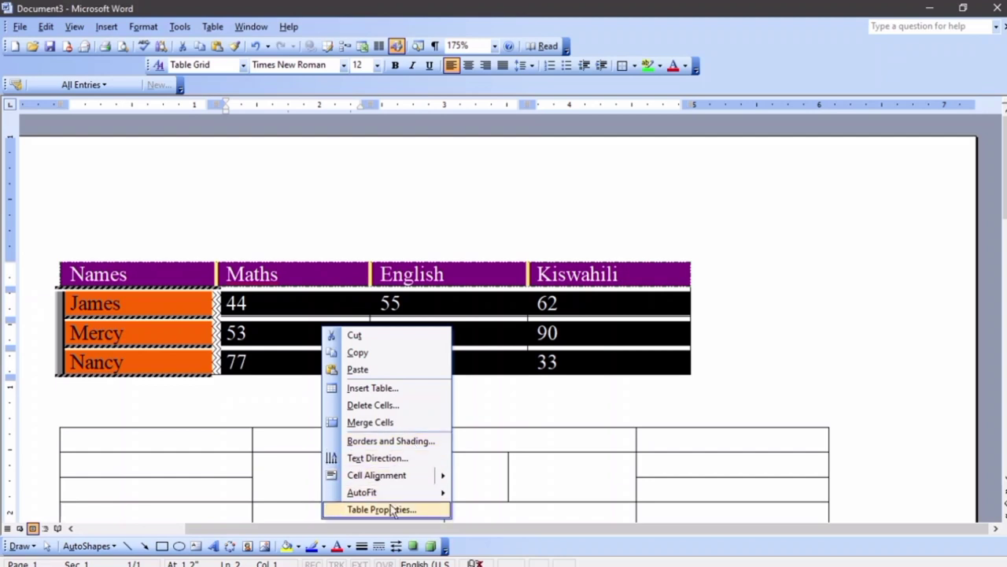
click(400, 442)
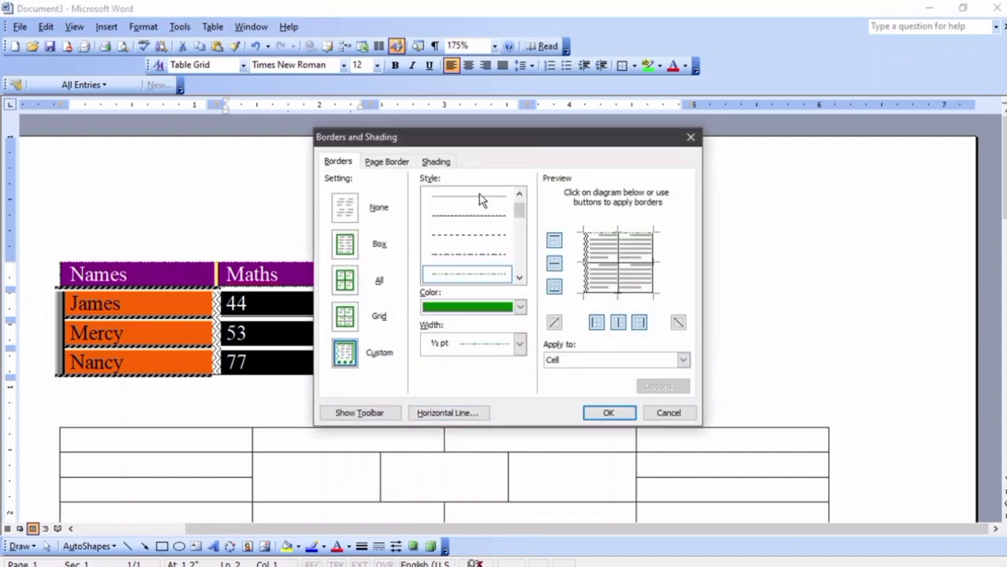
scroll(483, 236, down, 5)
scroll(476, 248, up, 2)
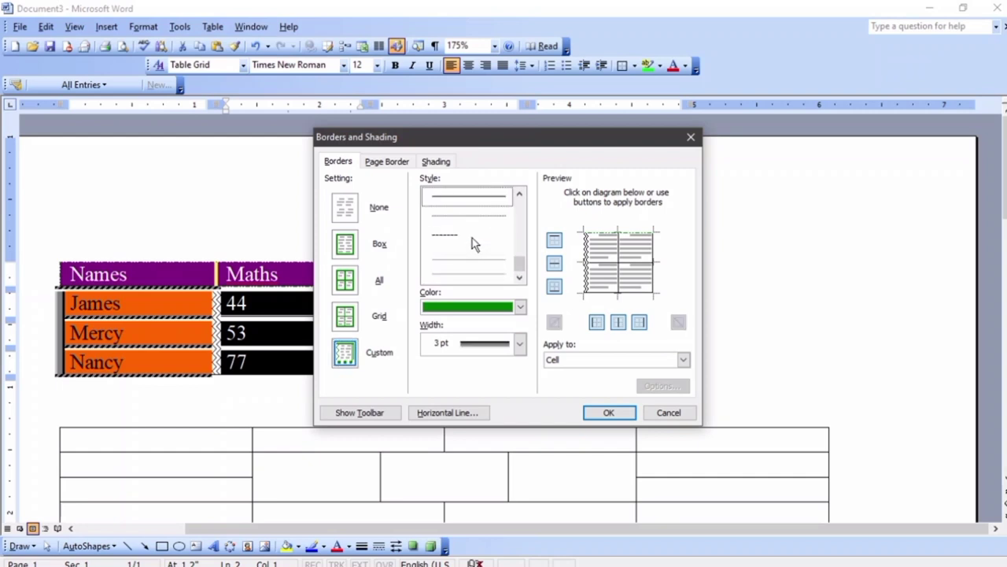
click(469, 273)
click(653, 256)
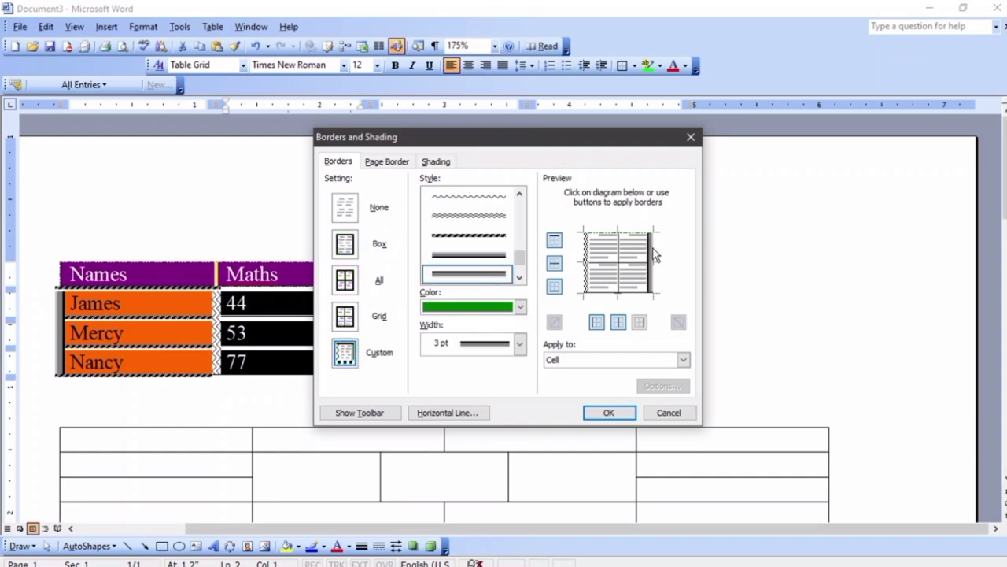
click(606, 264)
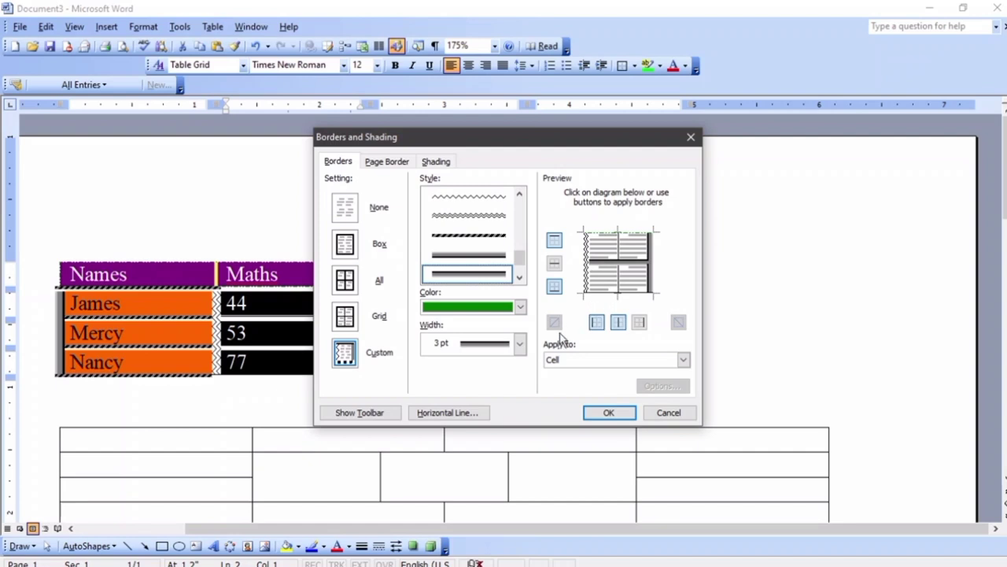
Set the border colour to Automatic and shade the score cells blue
click(520, 306)
click(479, 317)
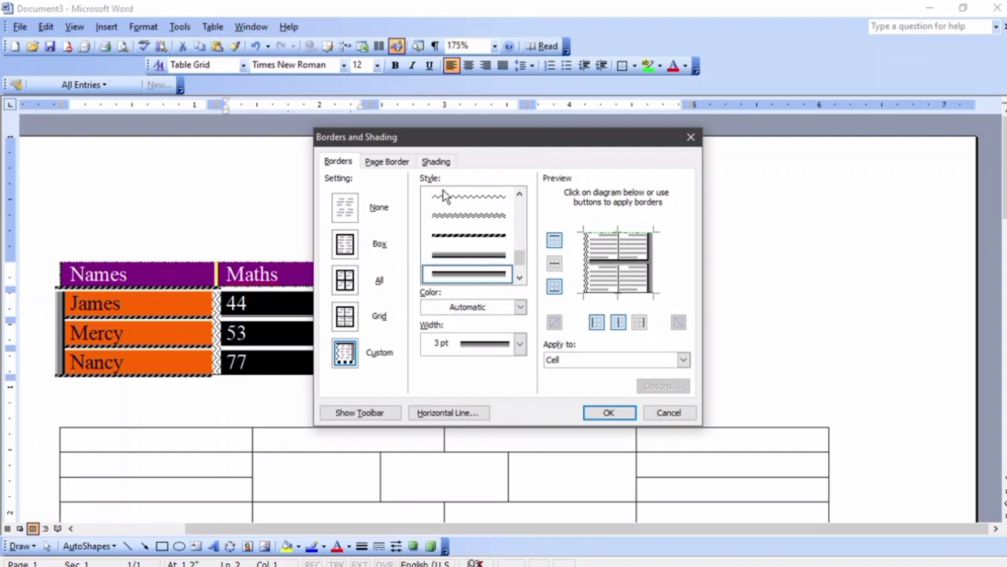
click(437, 162)
click(406, 262)
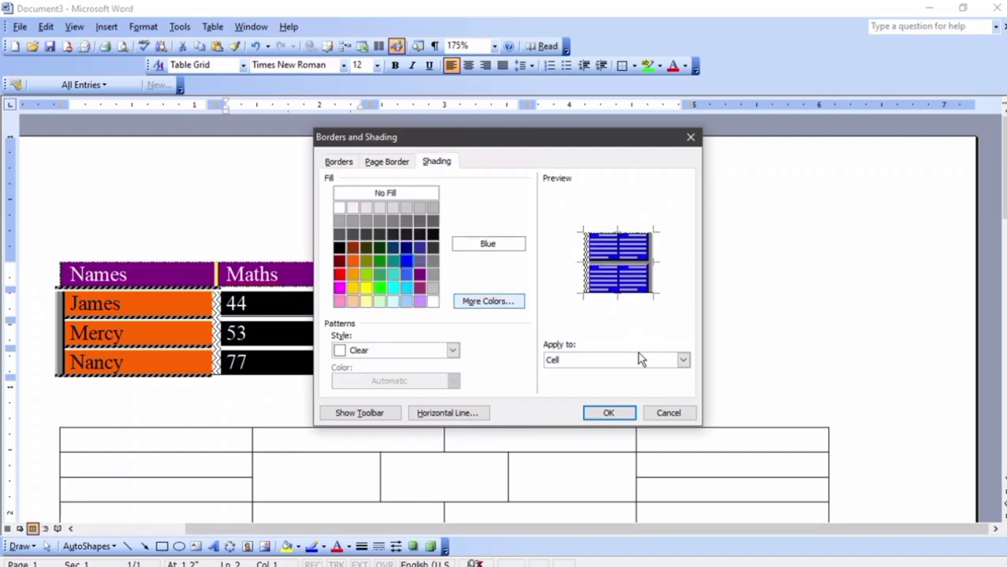
click(608, 412)
click(778, 354)
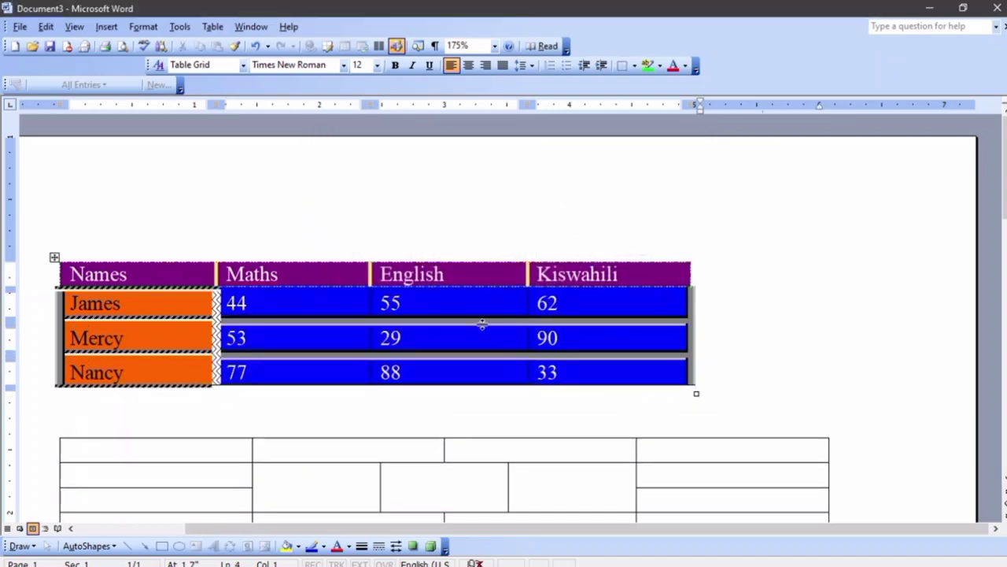
scroll(521, 309, down, 3)
scroll(522, 311, up, 3)
key(ctrl+a)
key(ctrl+s)
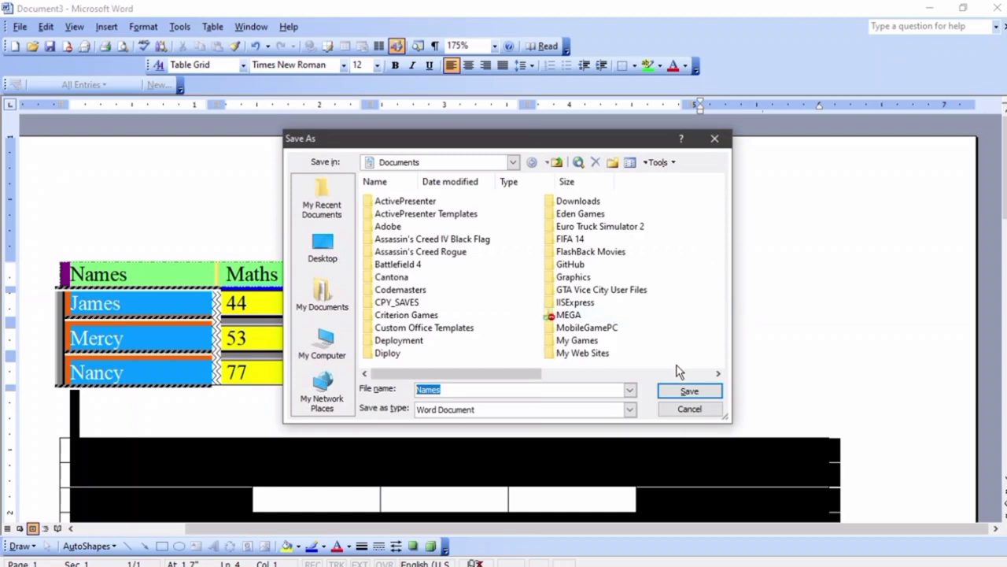
click(676, 410)
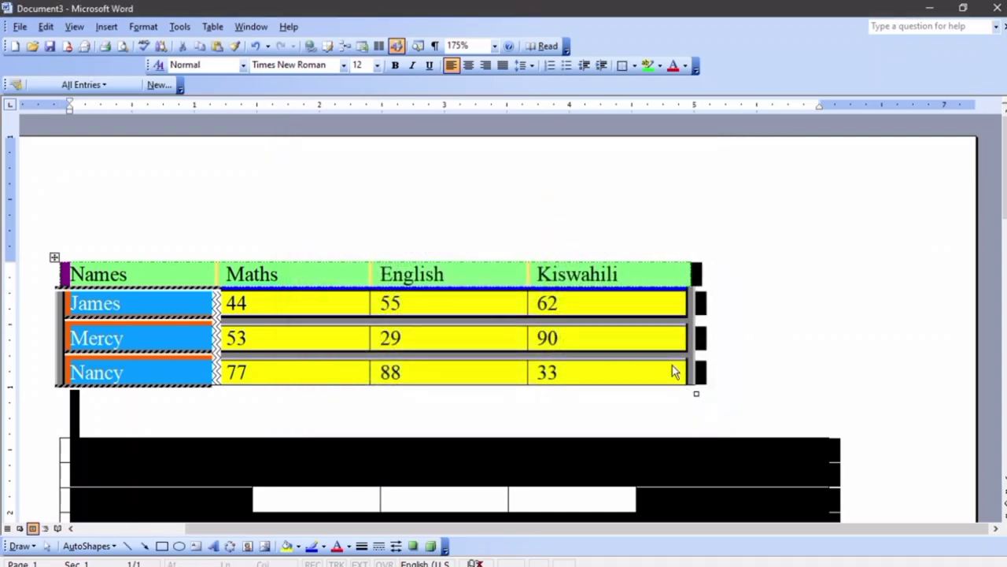
Add a row below Nancy with Alex scoring 55, 33 and 66
key(ctrl+Home)
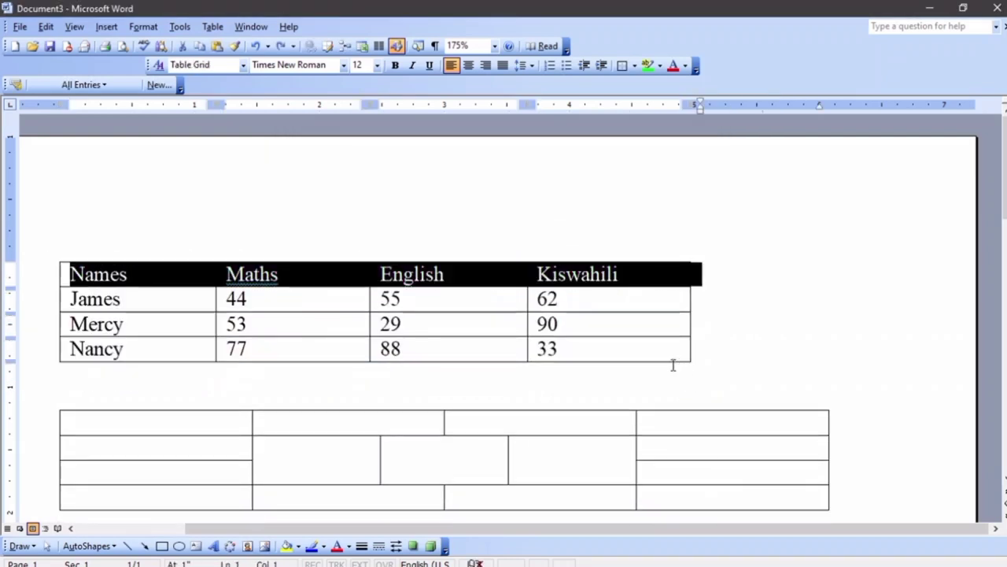
click(716, 329)
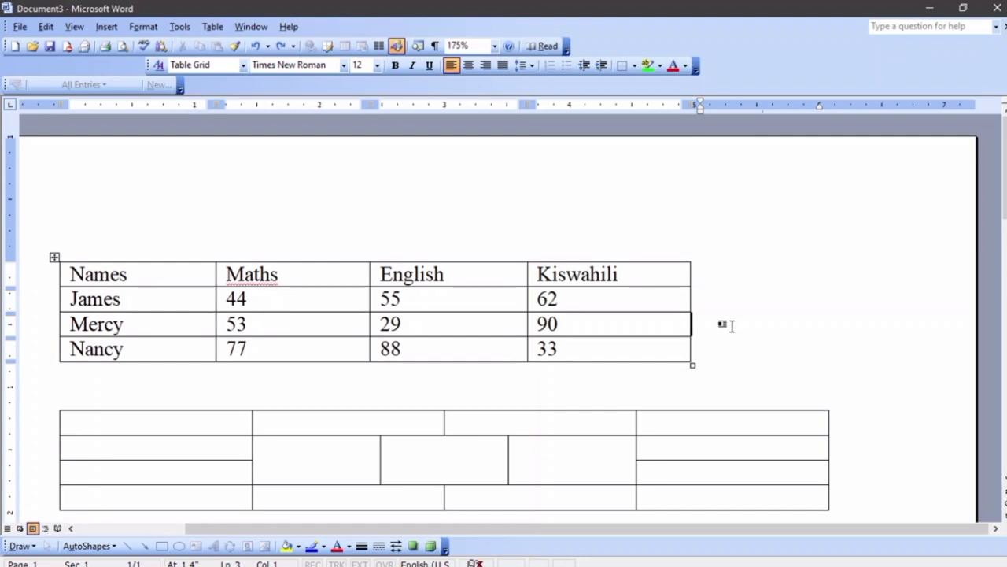
click(666, 351)
key(Tab)
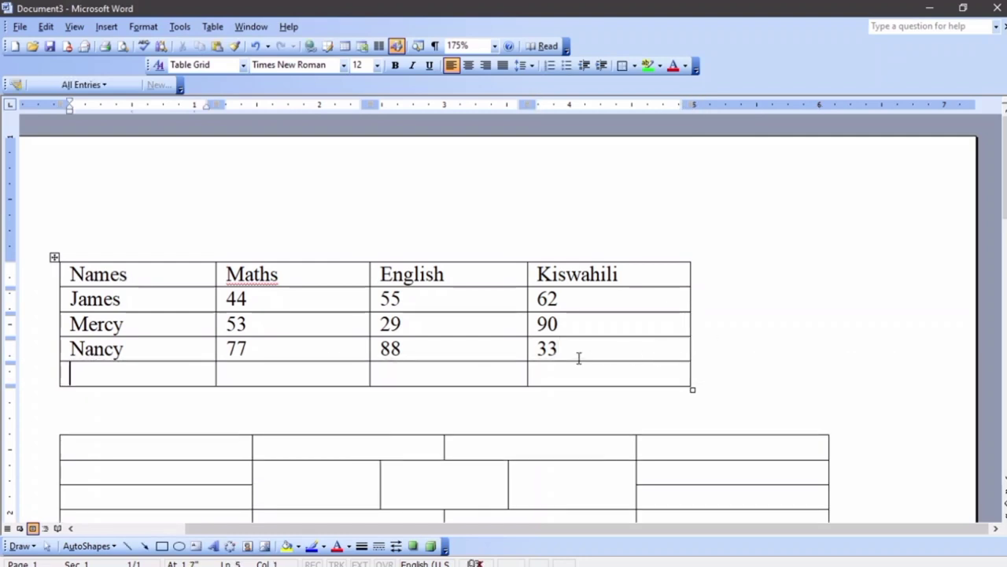
text(A)
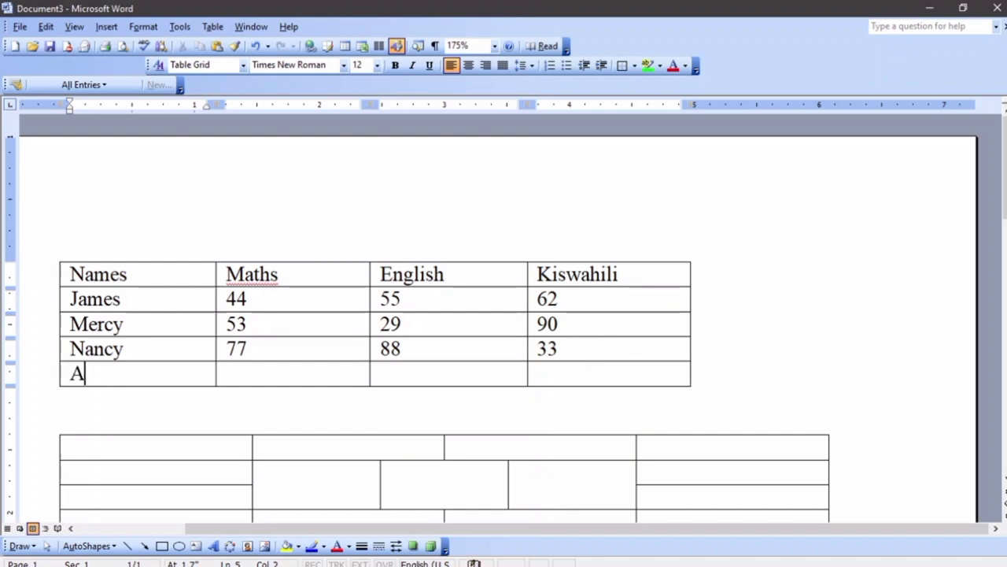
text(lex)
key(Tab)
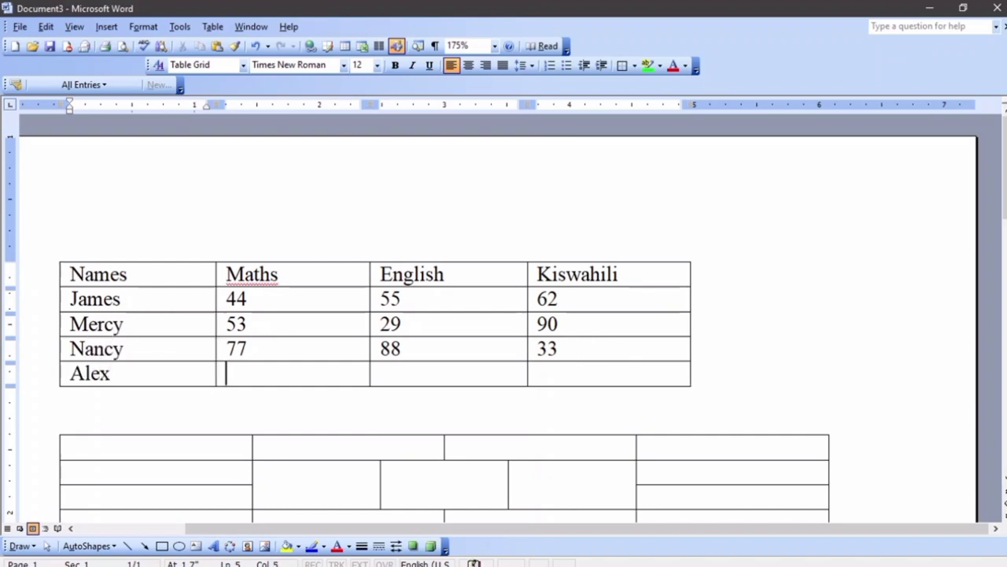
text(55)
key(Tab)
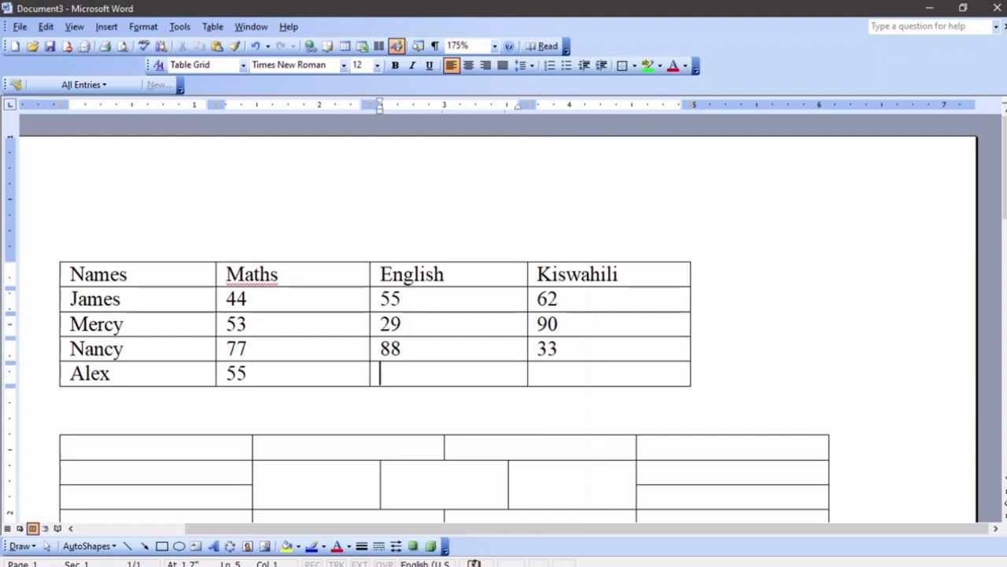
text(33)
key(Tab)
text(66)
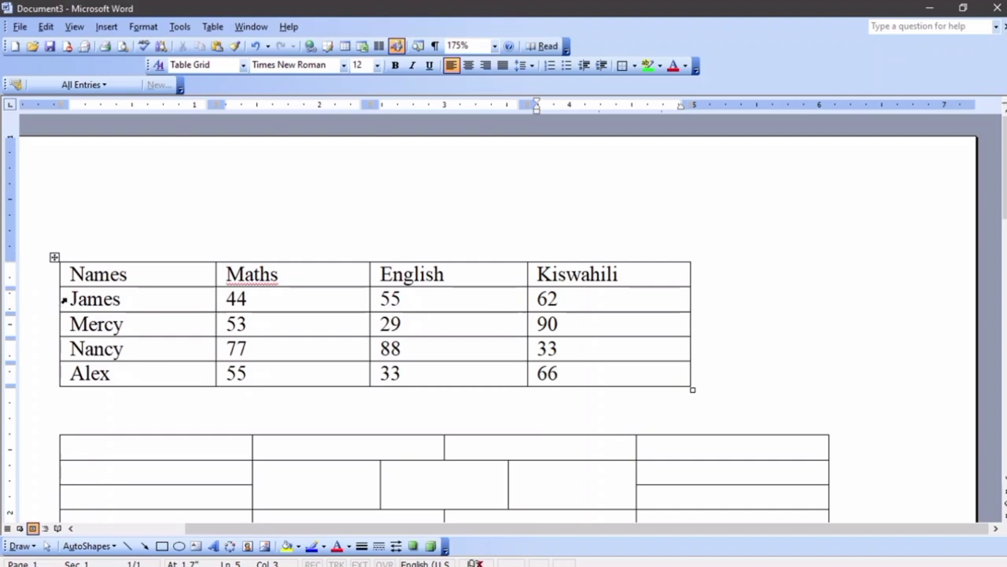
drag(63, 299, 93, 371)
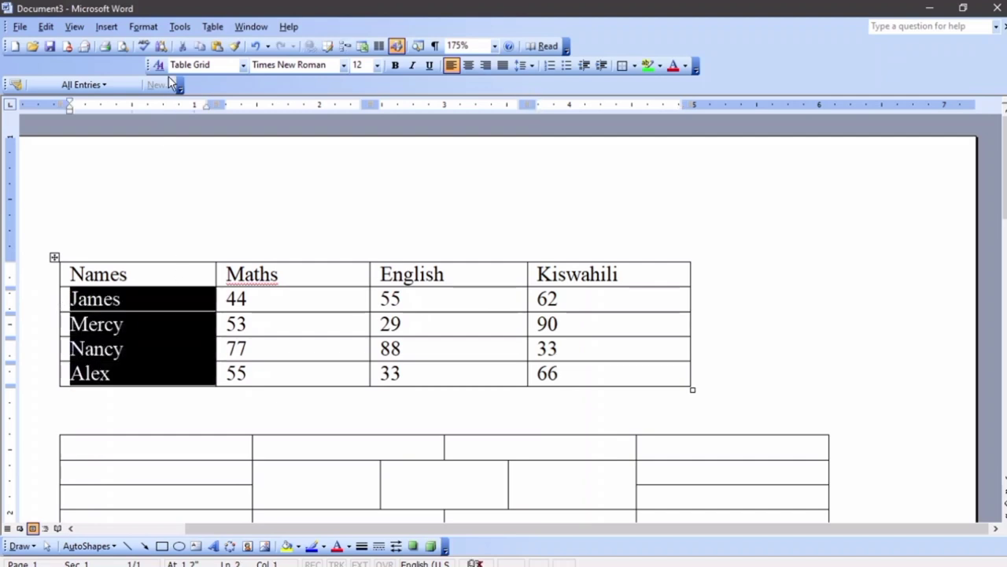
Sort the table rows by Column 1 (Names) in ascending text order
click(213, 27)
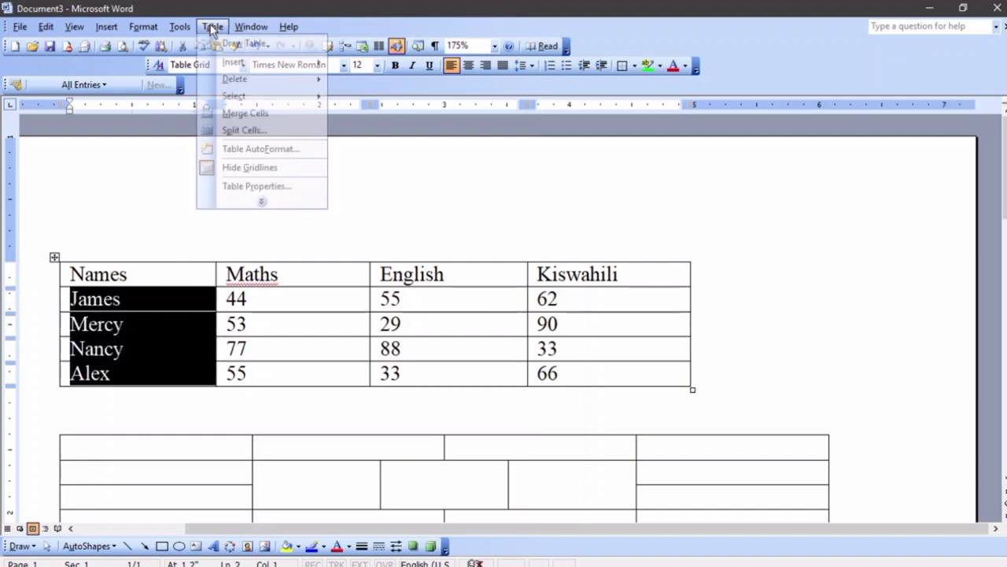
click(260, 202)
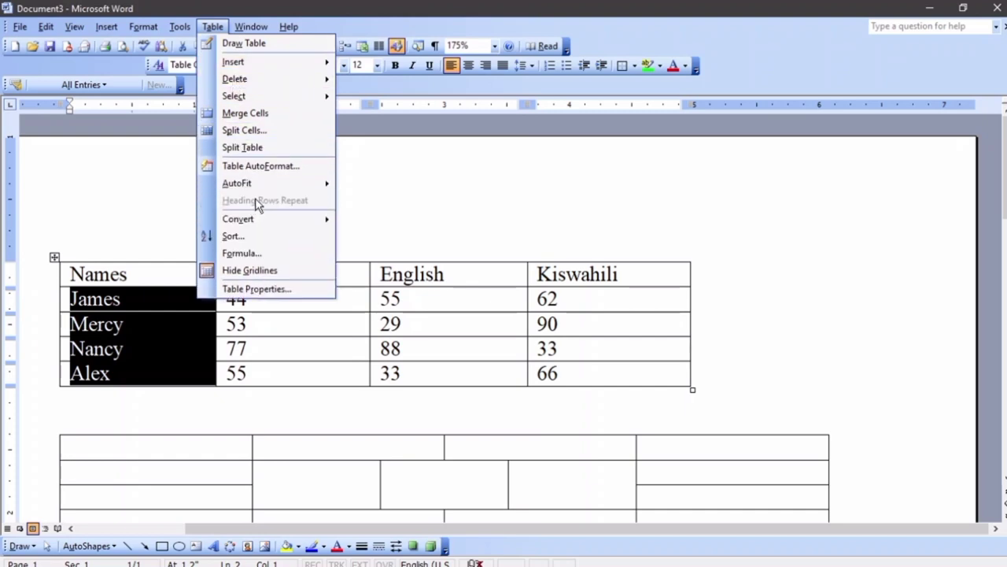
click(240, 236)
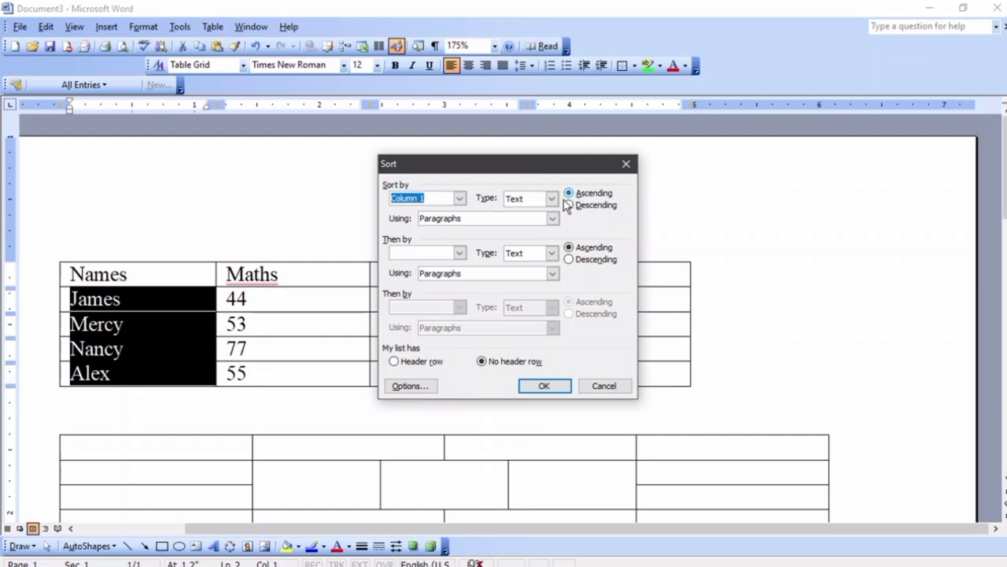
click(563, 385)
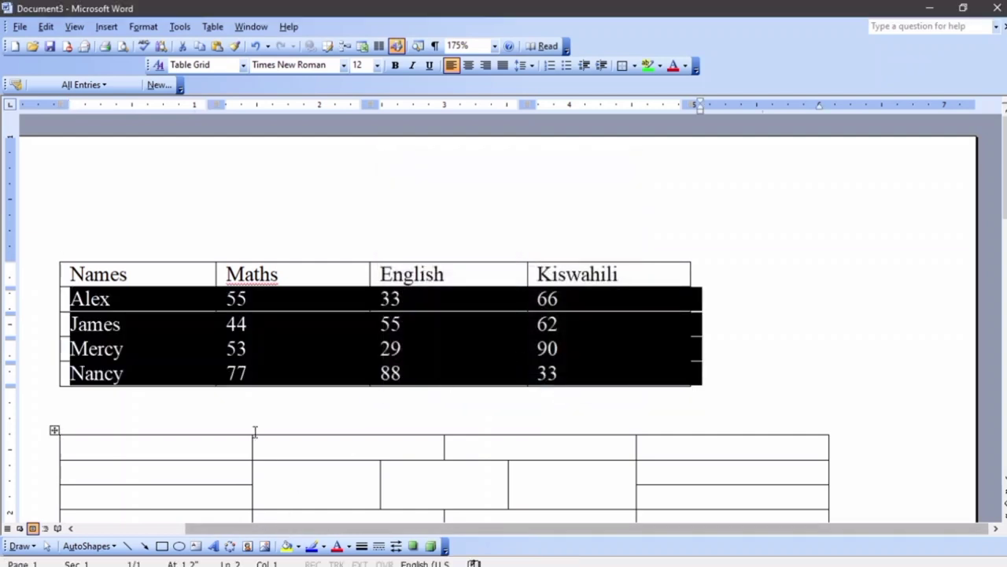
click(218, 376)
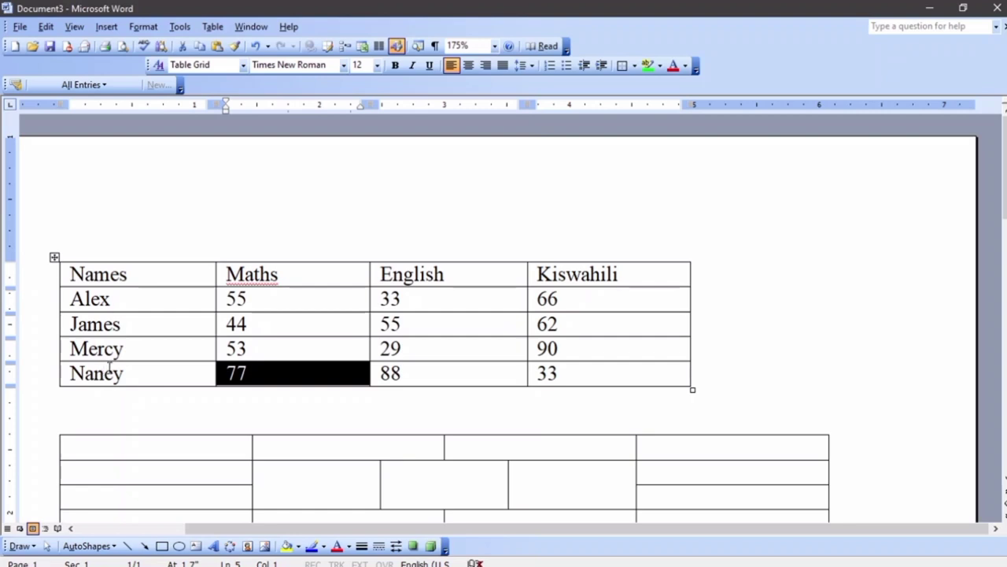
Add a new row below Nancy labelled 'Total'
click(555, 367)
key(Tab)
text(Total)
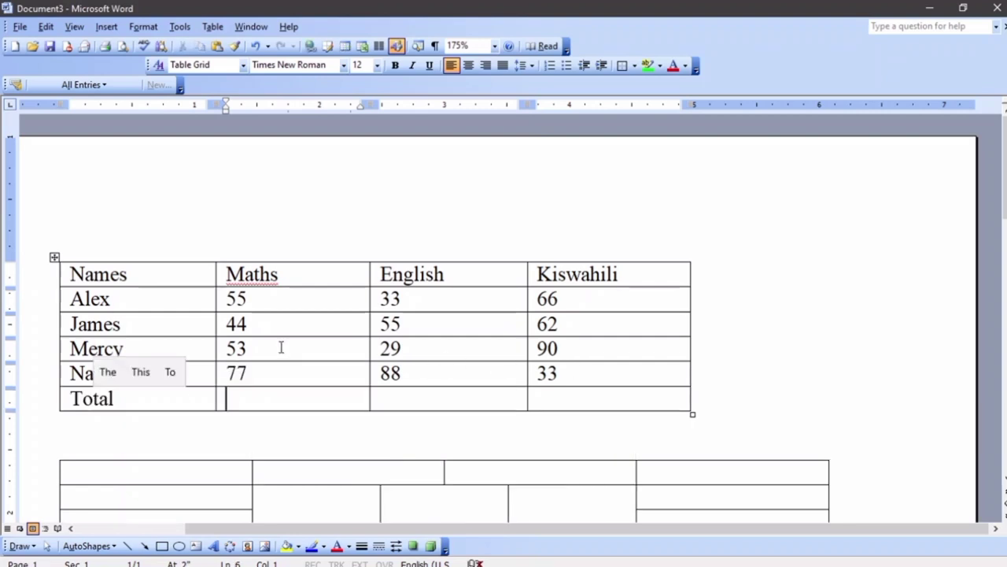
drag(317, 400, 640, 412)
click(245, 401)
Insert a =SUM(ABOVE) formula in the Maths Total cell, giving 229
click(213, 26)
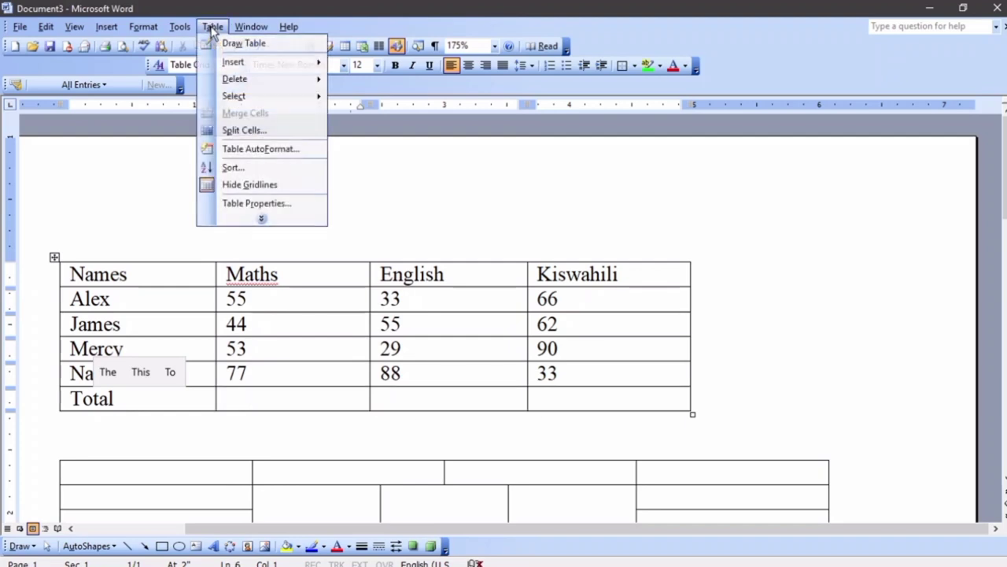
click(262, 220)
mouse_move(270, 223)
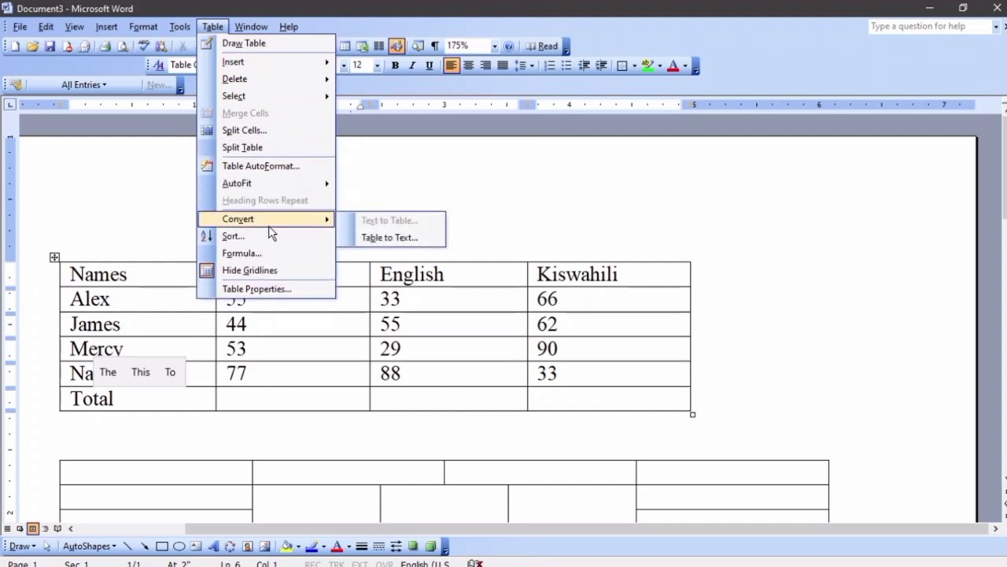
click(265, 254)
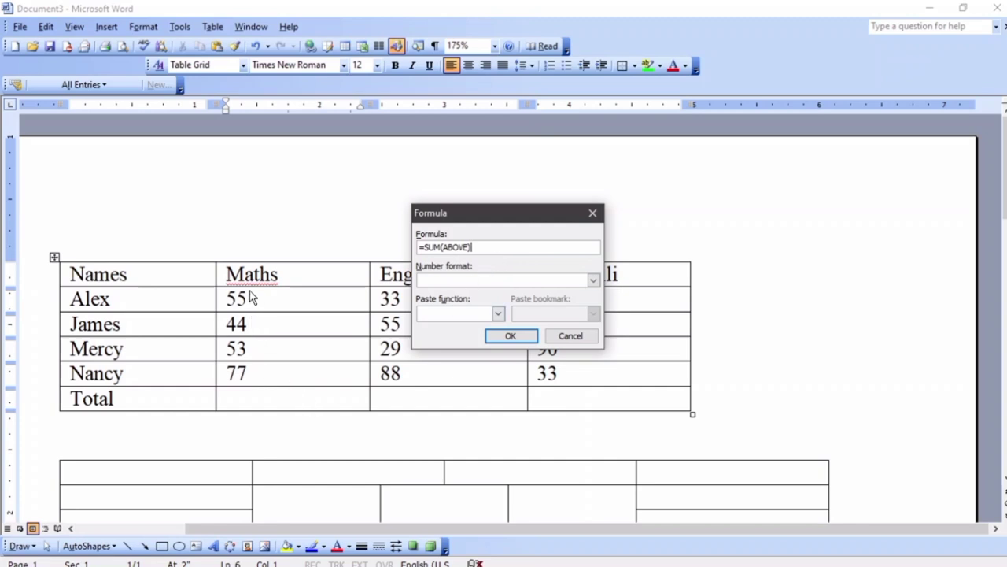
click(527, 334)
Insert =SUM(ABOVE) totals for English (205) and Kiswahili (251)
click(394, 397)
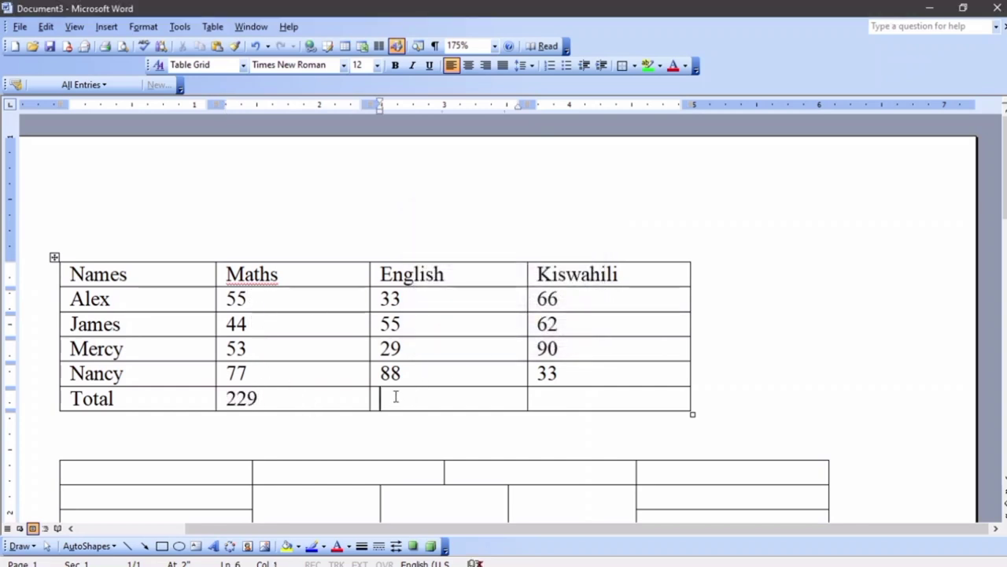
click(212, 26)
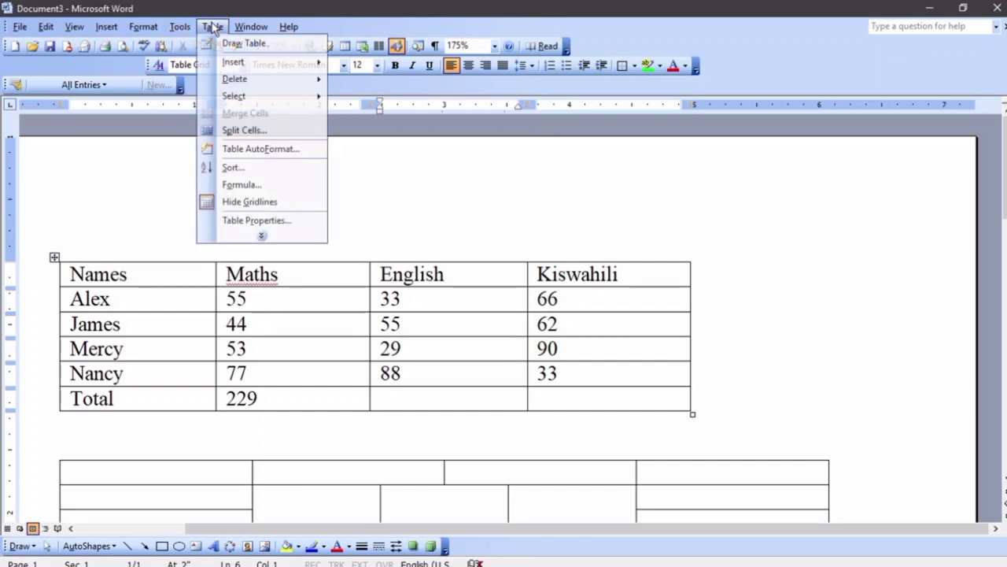
click(253, 186)
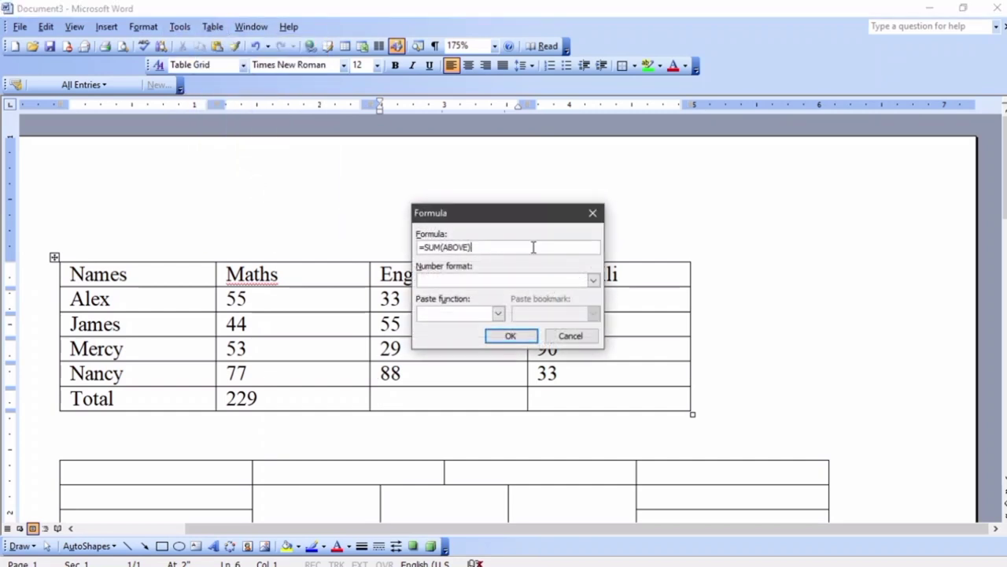
click(517, 335)
click(554, 390)
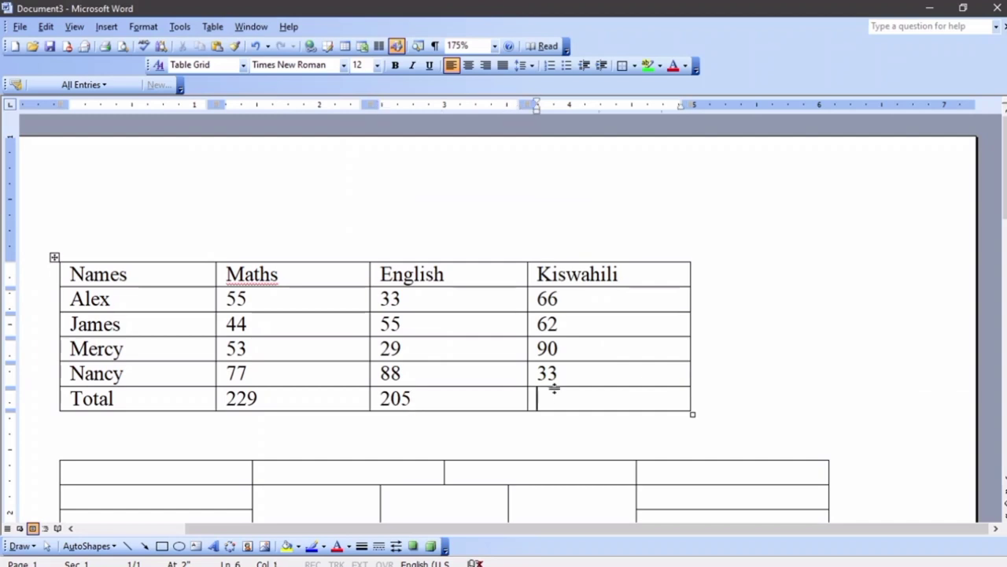
click(212, 26)
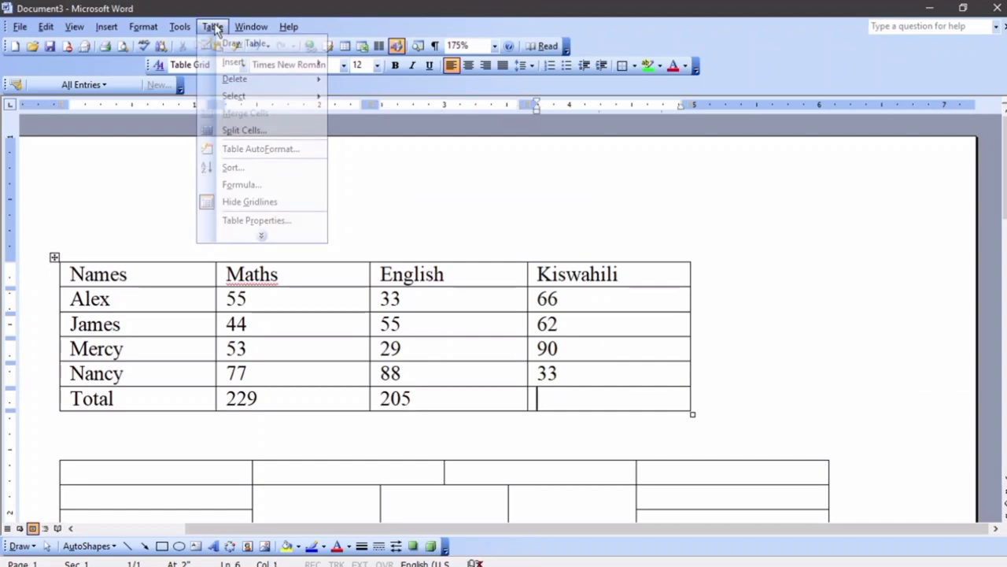
click(263, 185)
click(510, 336)
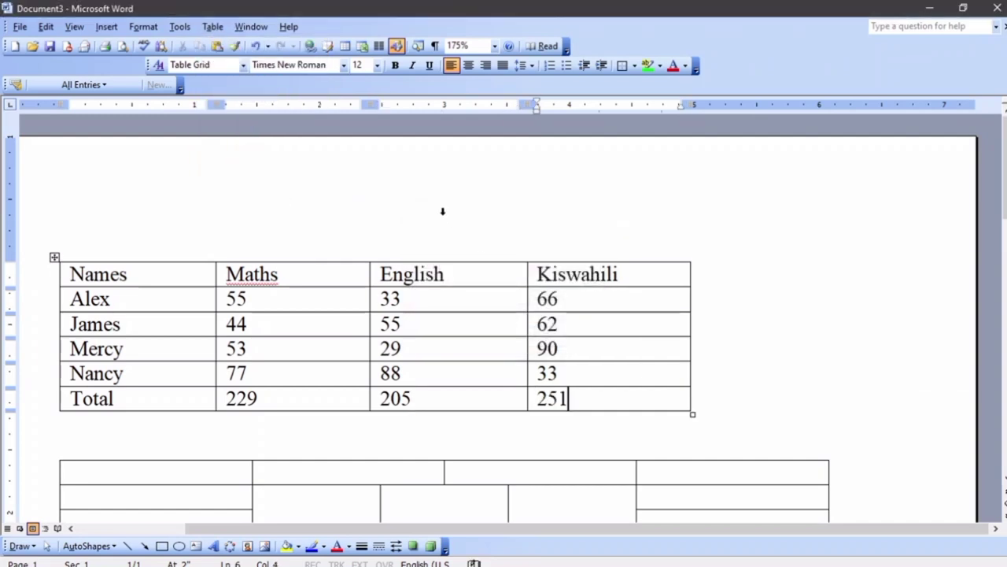
scroll(437, 205, down, 3)
scroll(434, 195, up, 3)
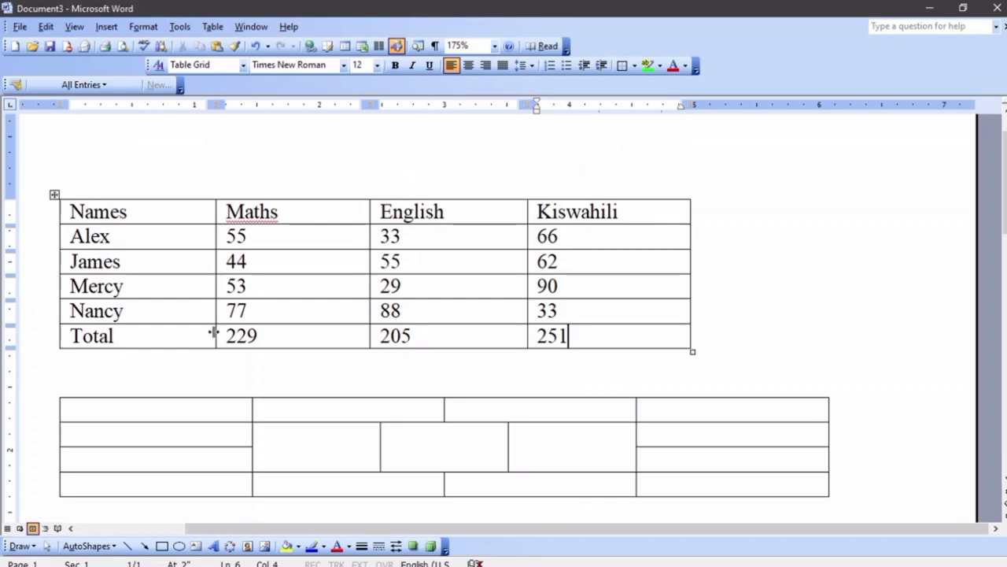
click(145, 414)
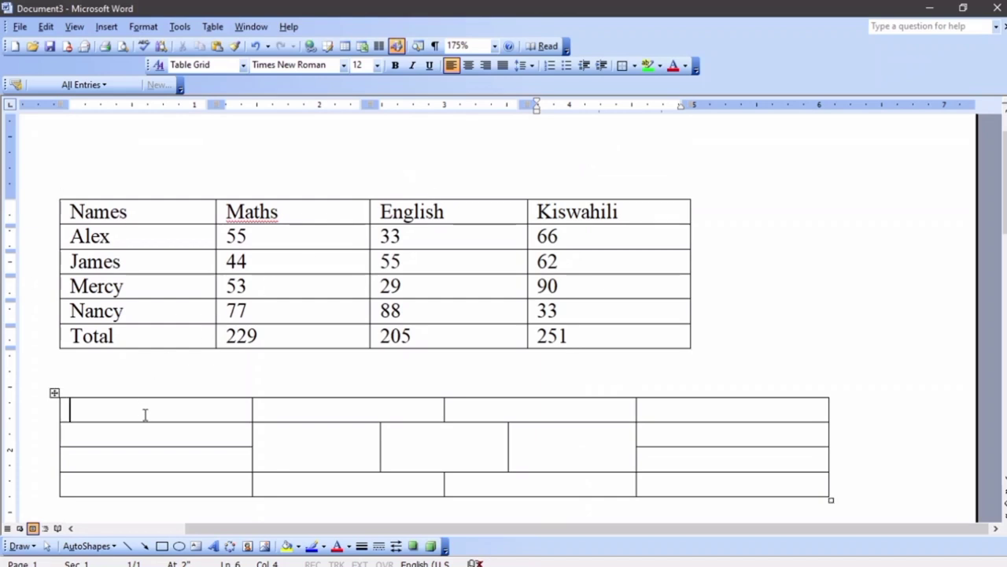
Select the second, split-cell table below the marks table and delete it
click(54, 393)
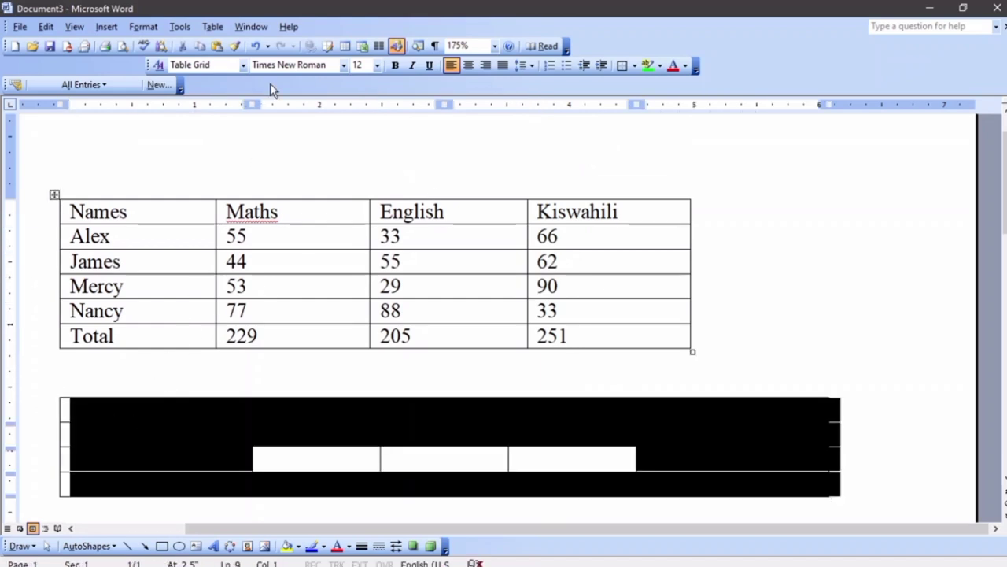
click(213, 26)
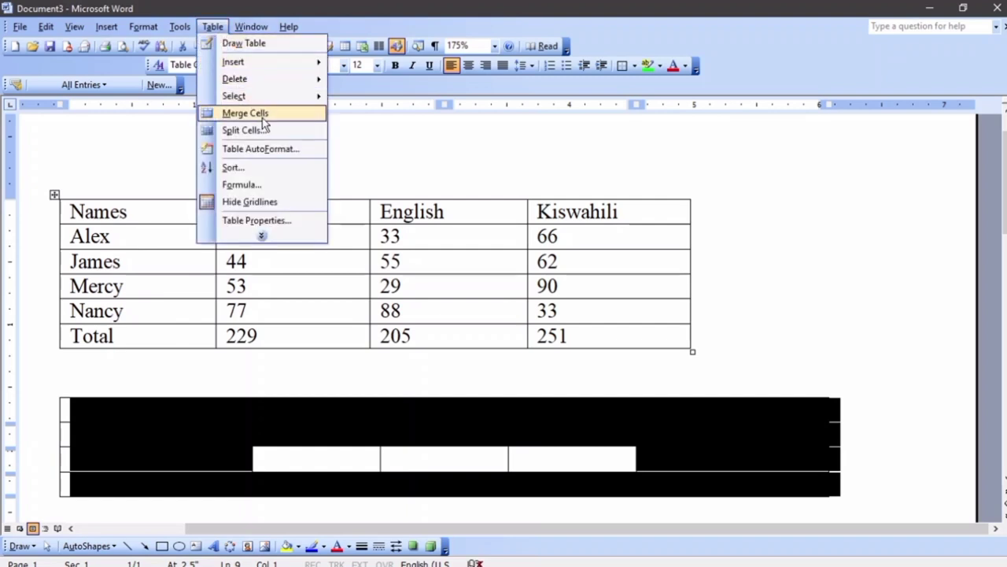
mouse_move(270, 88)
click(376, 83)
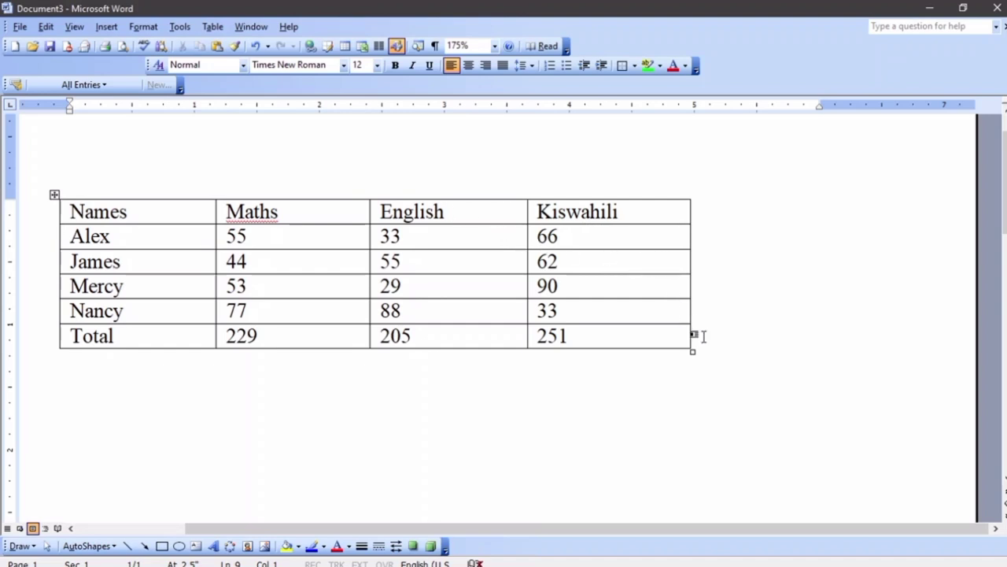
Enlarge the marks table and widen the Kiswahili cells 90 and 66 further right
drag(692, 349, 861, 465)
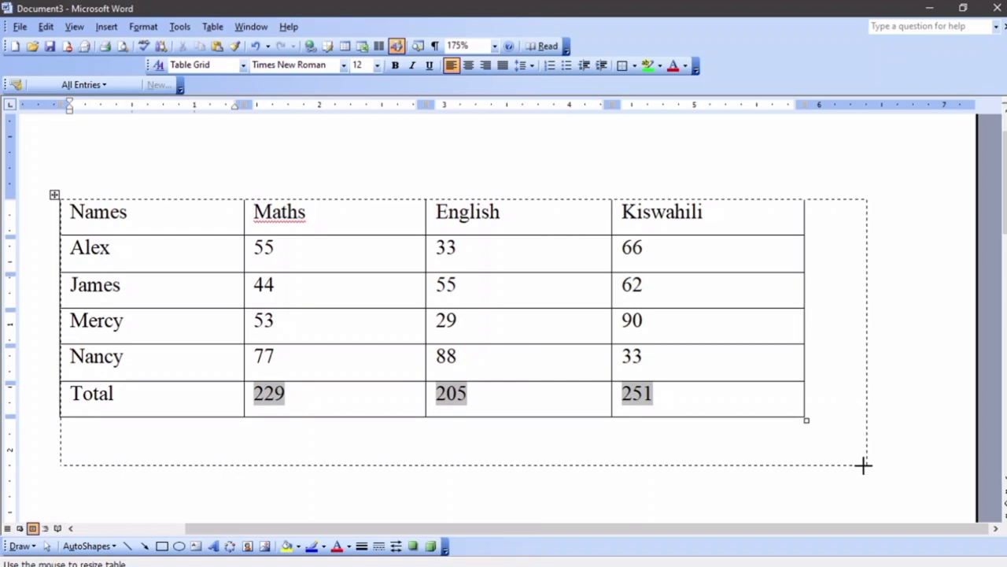
drag(862, 465, 863, 465)
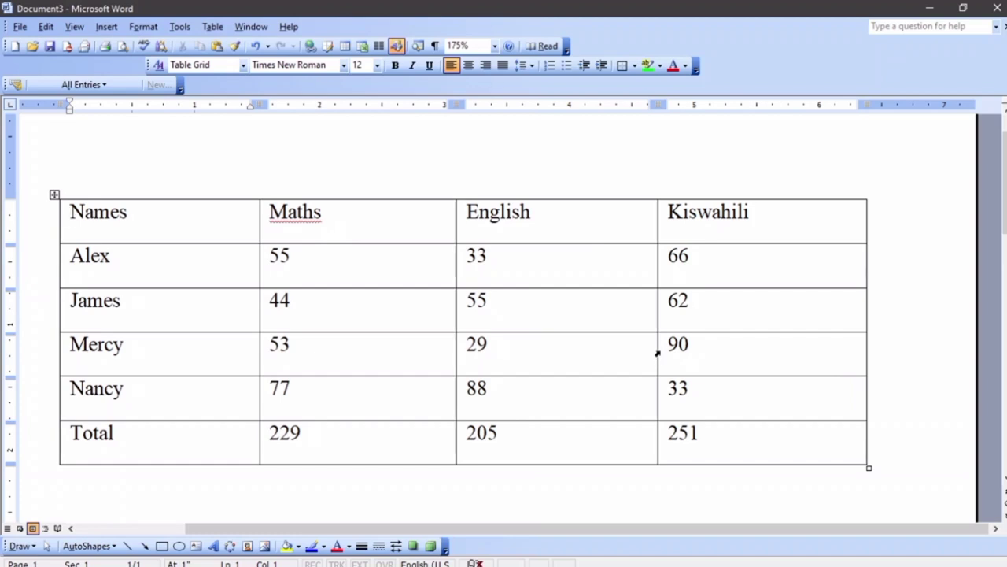
click(661, 353)
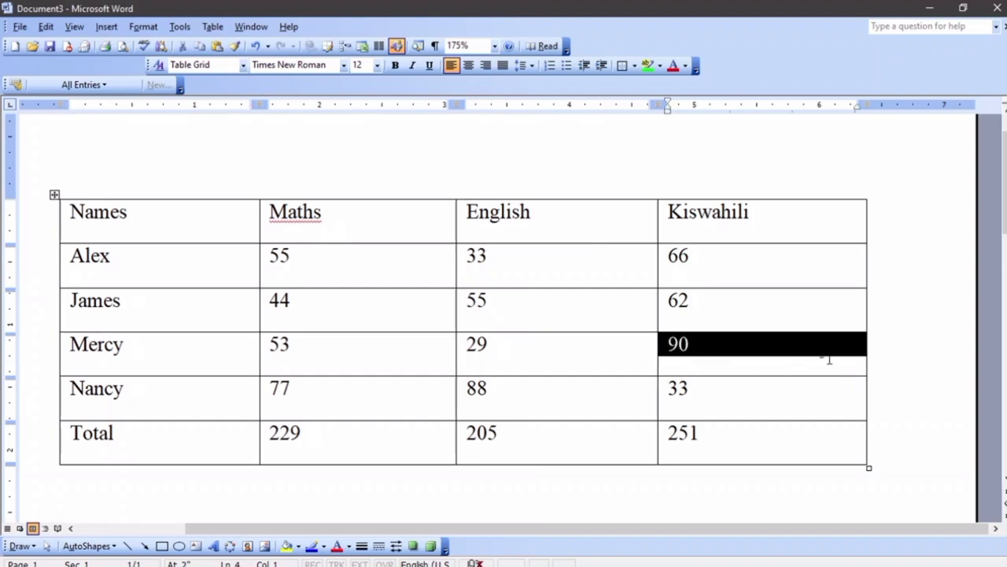
drag(868, 353, 903, 354)
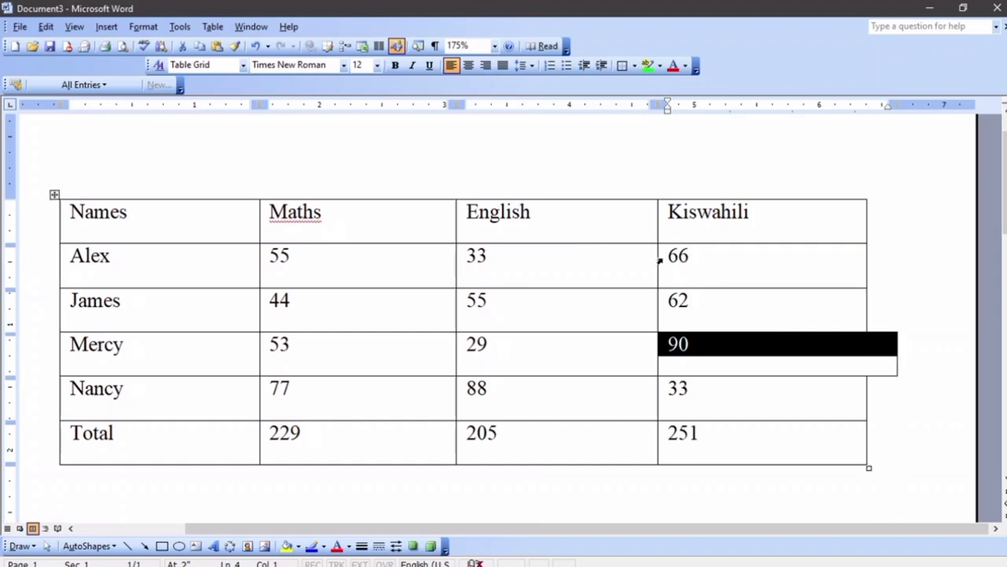
click(661, 262)
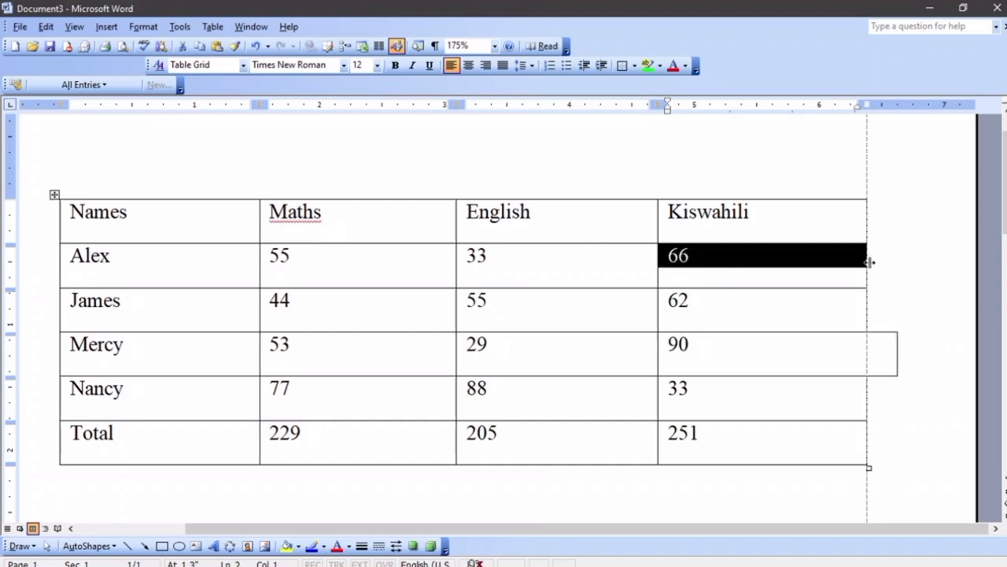
drag(870, 261, 899, 263)
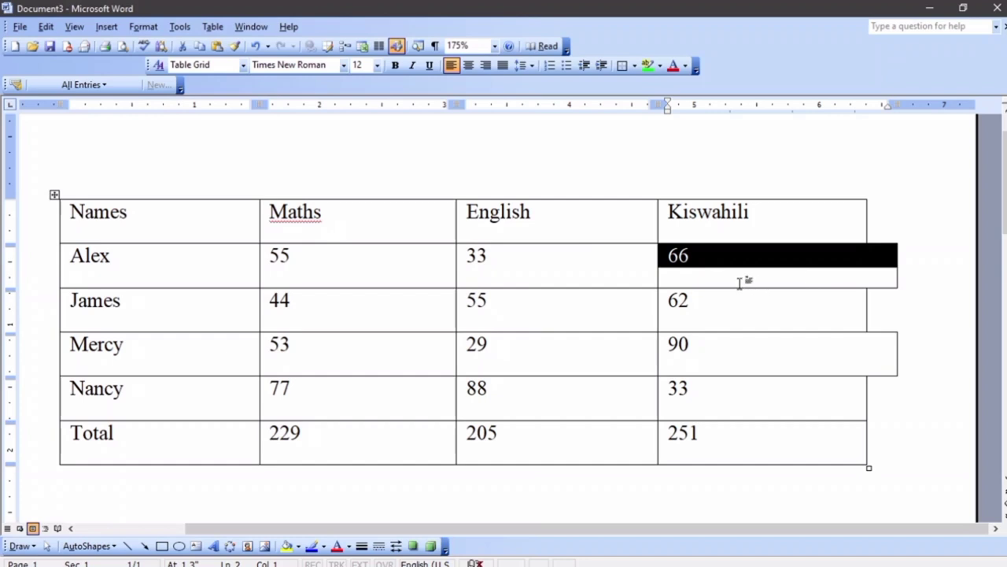
scroll(719, 336, down, 3)
click(907, 359)
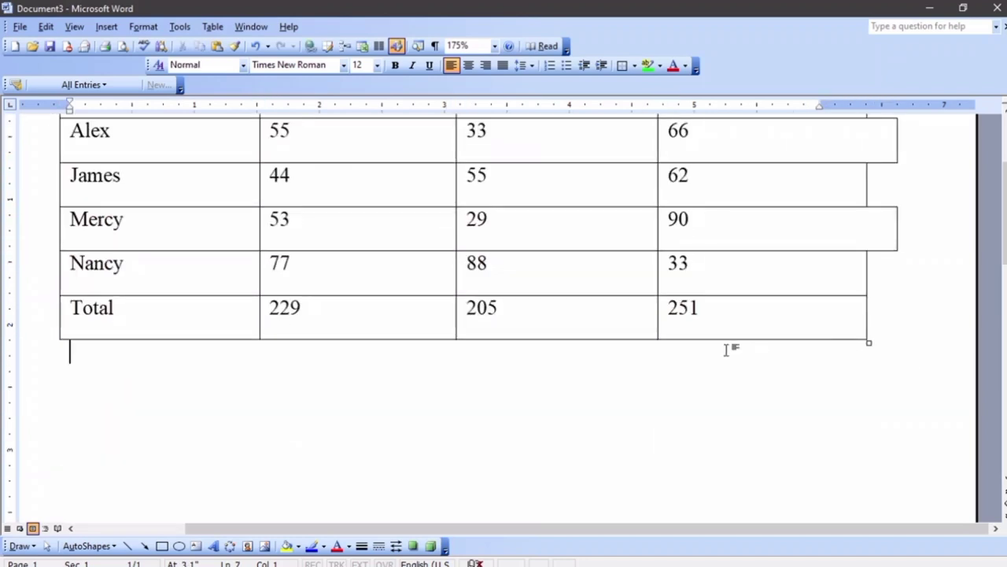
Switch to the Document3 window holding the interview invitation letter
mouse_move(571, 558)
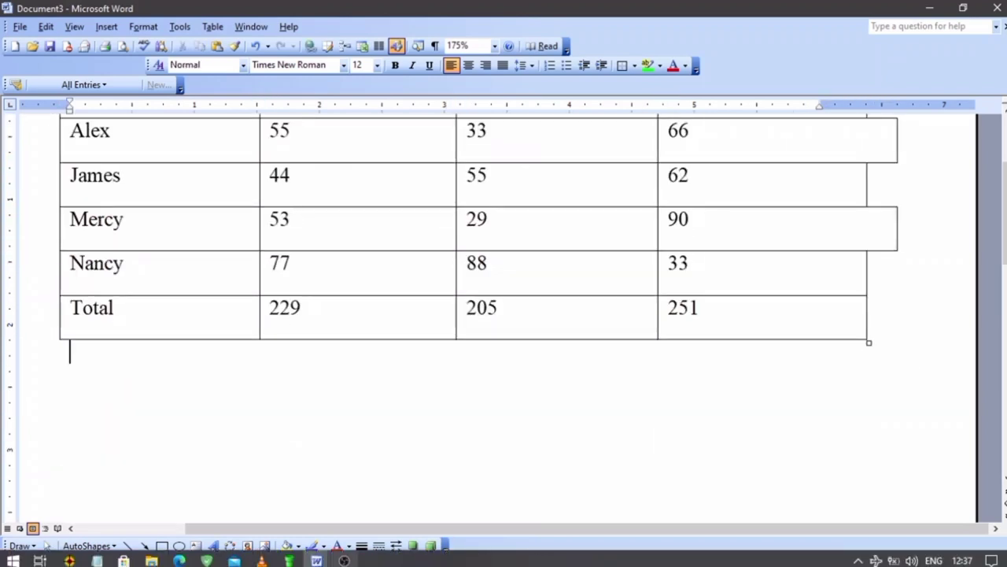
mouse_move(316, 559)
click(279, 513)
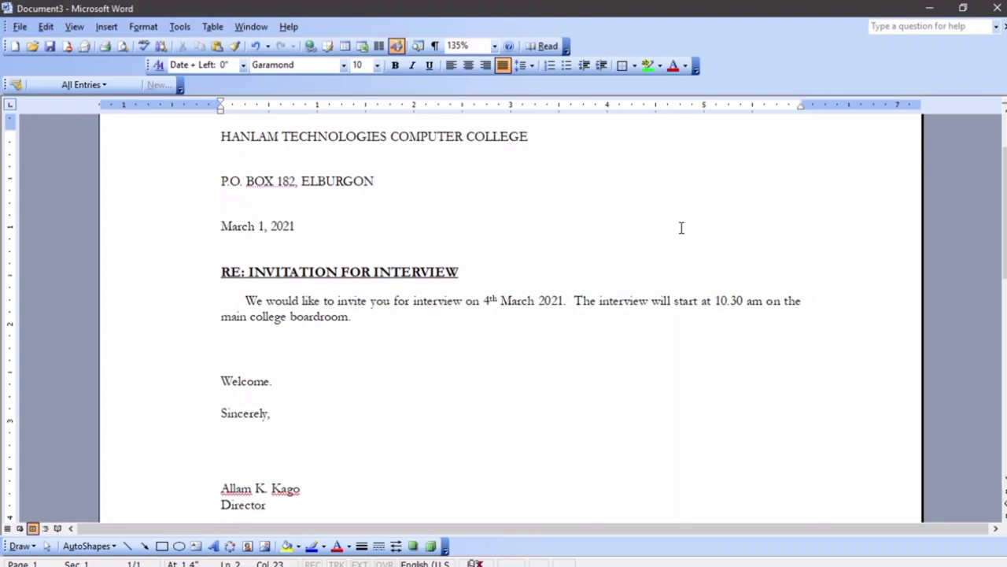
Select the three header lines from the date up to the college name
scroll(669, 225, up, 1)
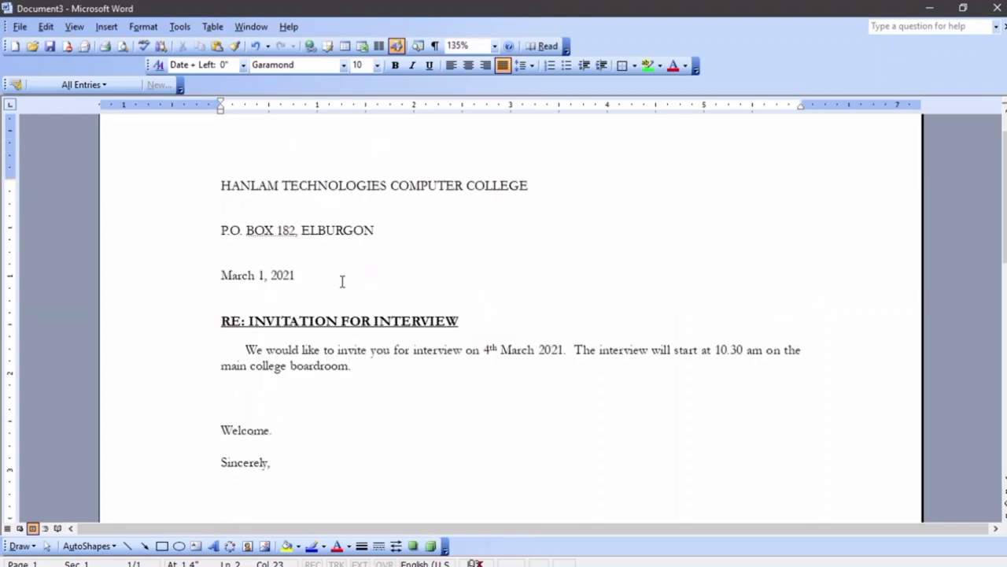
drag(315, 281, 223, 187)
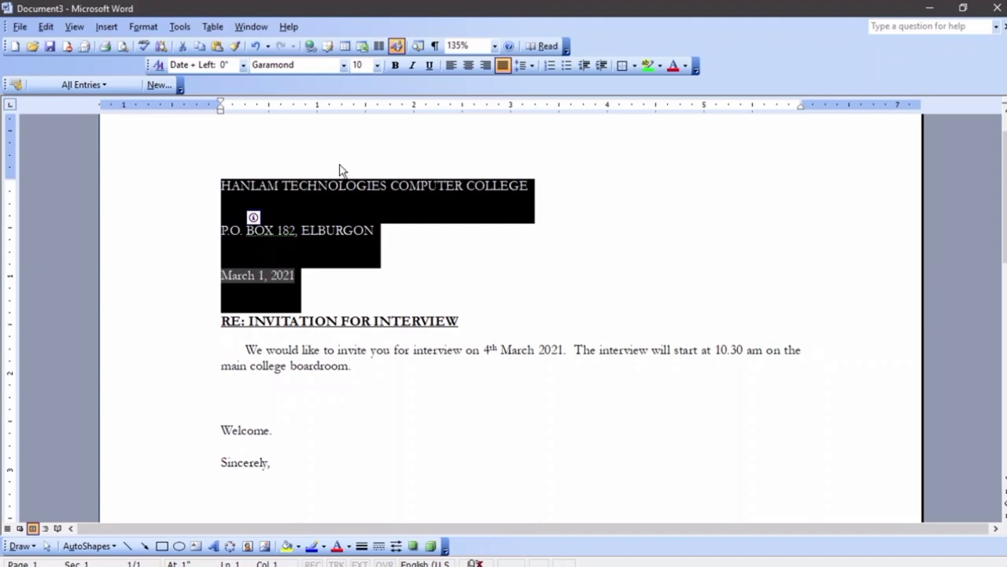
Try right and left alignment on the header lines, then indent them further right
click(484, 67)
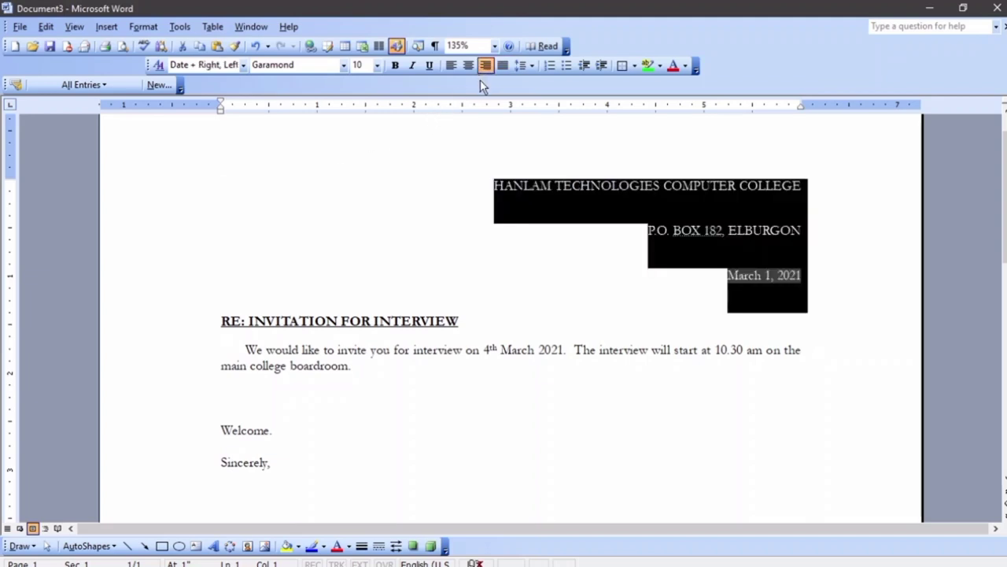
click(451, 66)
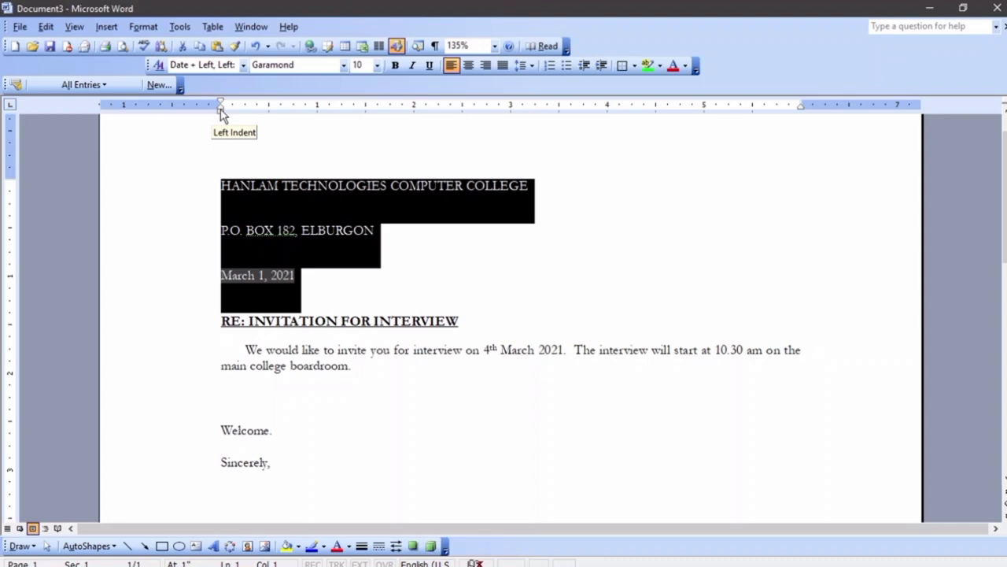
mouse_move(221, 113)
mouse_down()
mouse_move(557, 113)
mouse_move(512, 117)
mouse_move(522, 103)
mouse_move(510, 104)
mouse_up()
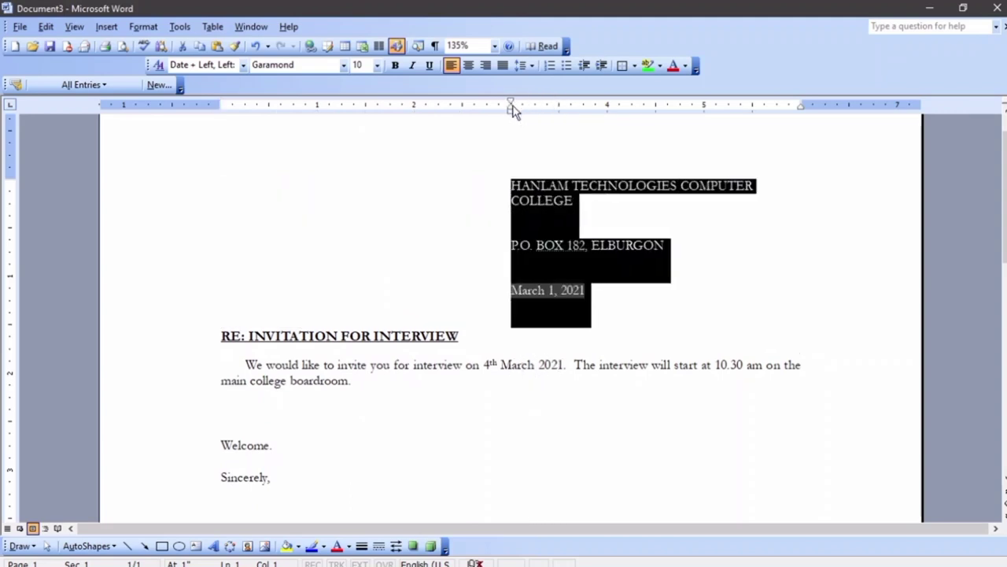
Remove the word COLLEGE and the empty lines below it from the header
click(675, 236)
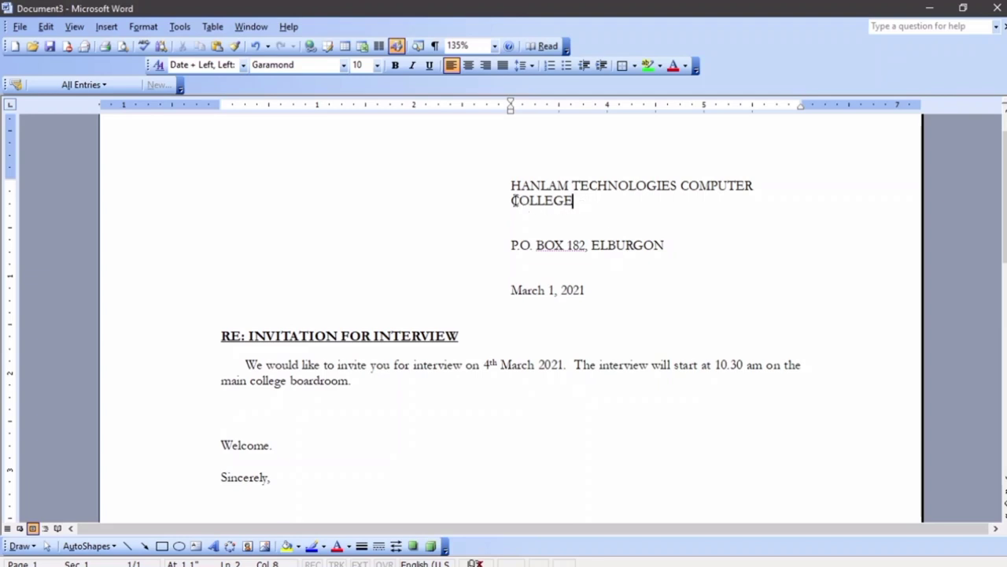
drag(512, 200, 594, 207)
key(Delete)
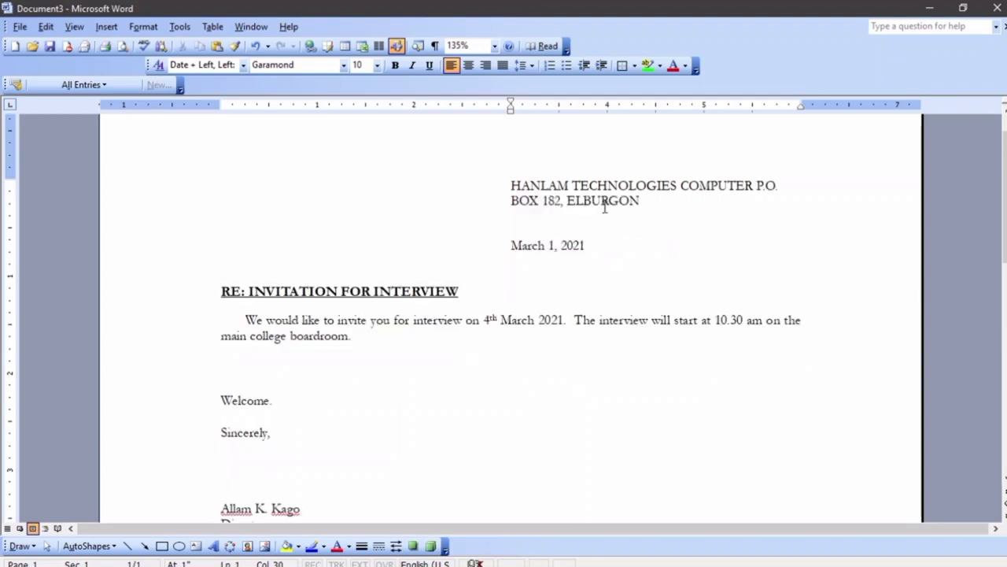
key(Return)
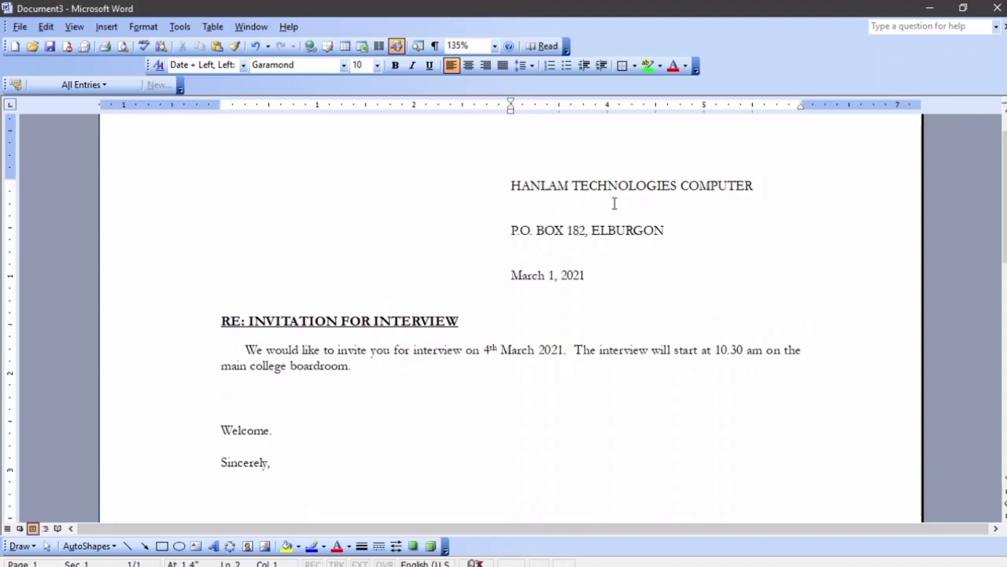
scroll(664, 298, down, 1)
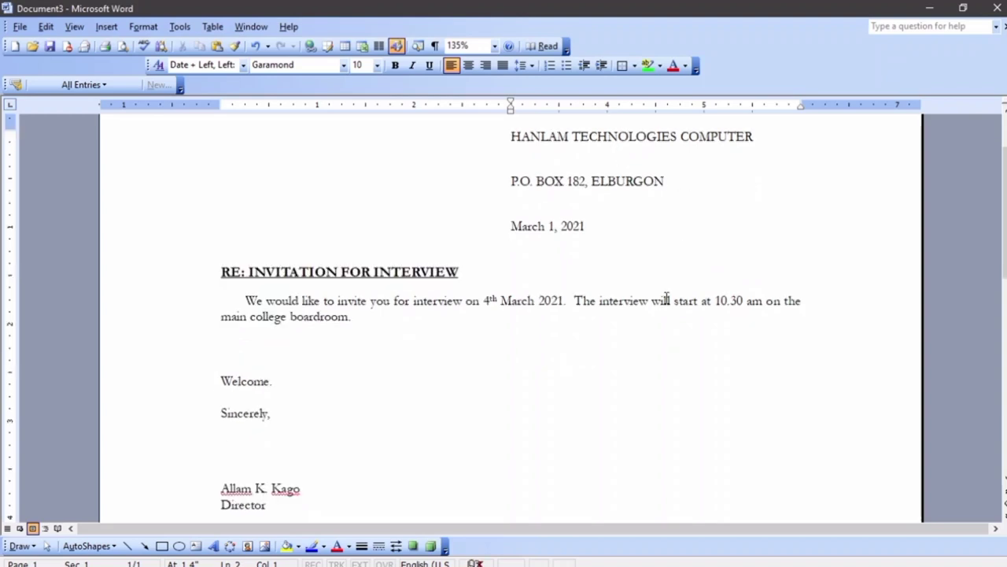
scroll(595, 269, up, 1)
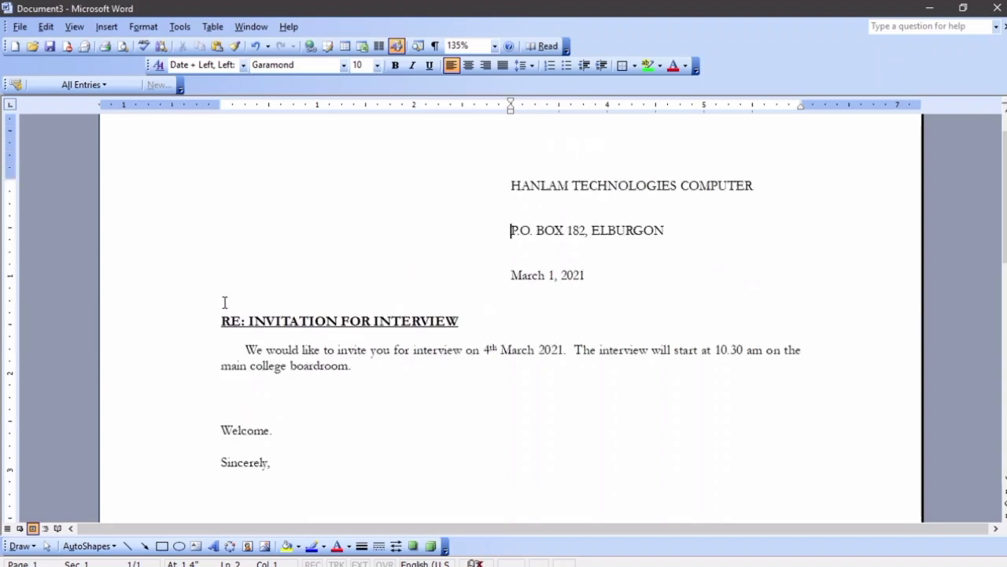
Add an empty paragraph after the date and remove the stray 0 above the RE: heading
key(Down)
click(644, 285)
key(Return)
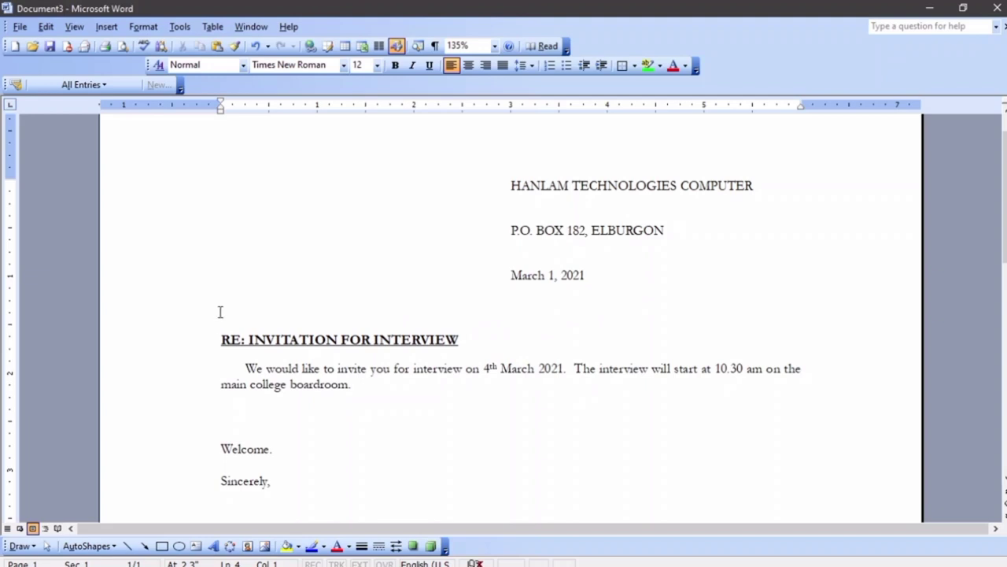
scroll(353, 337, down, 4)
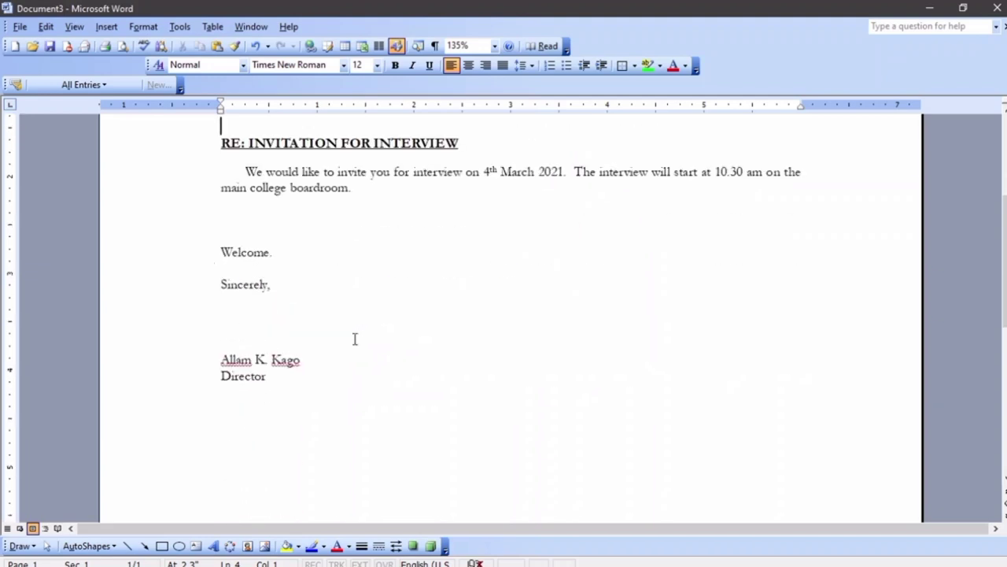
scroll(354, 339, up, 1)
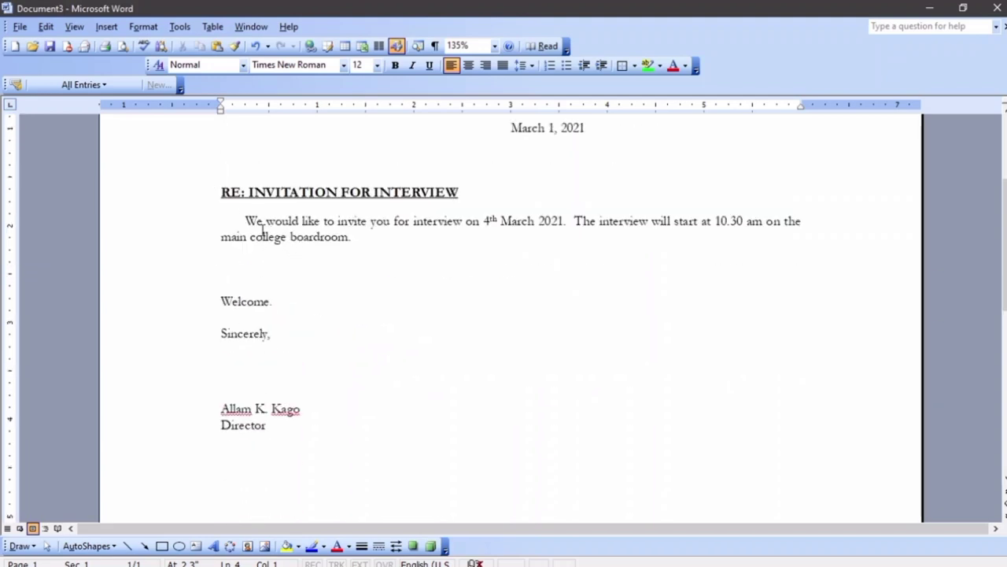
drag(236, 217, 367, 259)
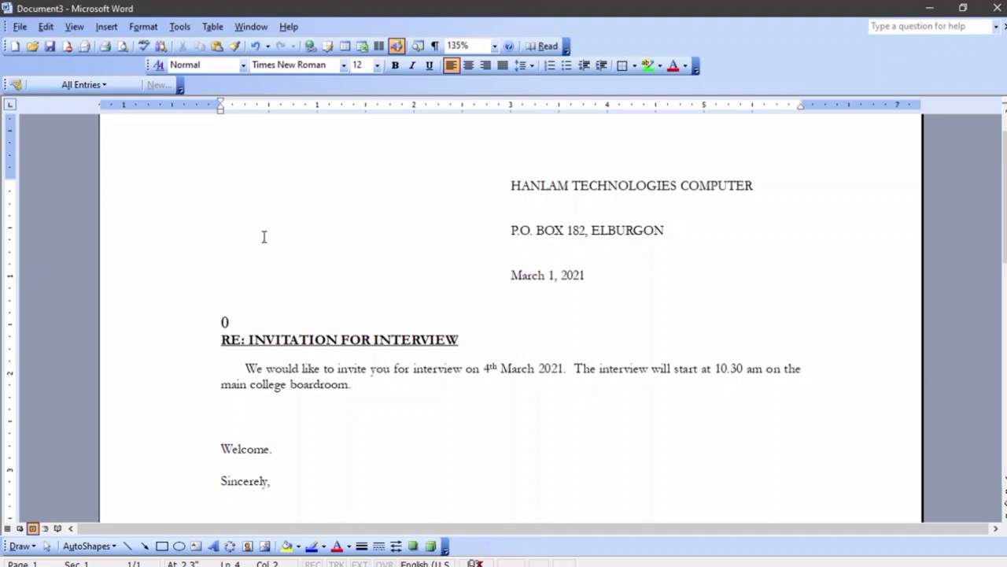
key(BackSpace)
Start the Mail Merge wizard via Tools > Letters and Mailings and advance to recipient selection
click(177, 27)
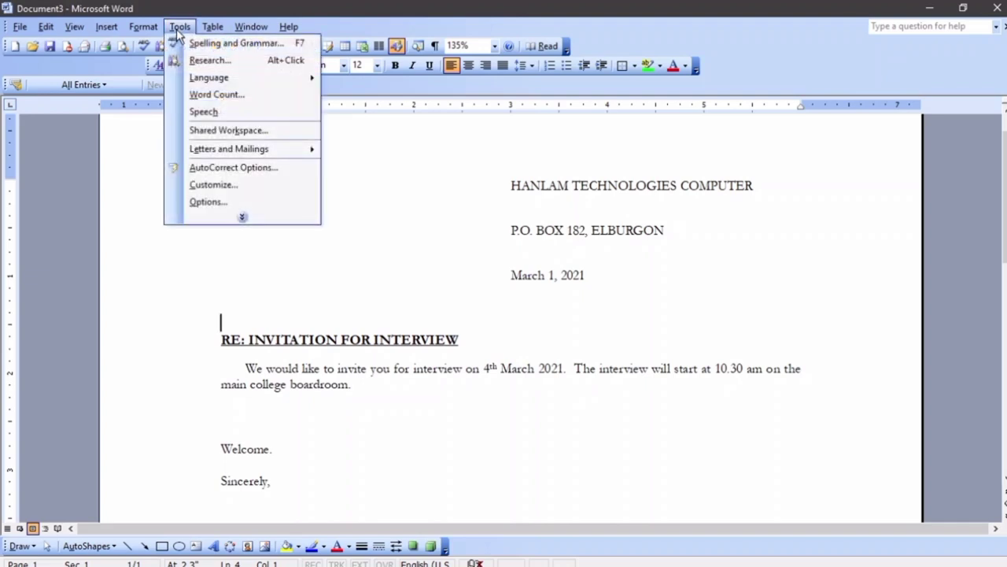
mouse_move(240, 150)
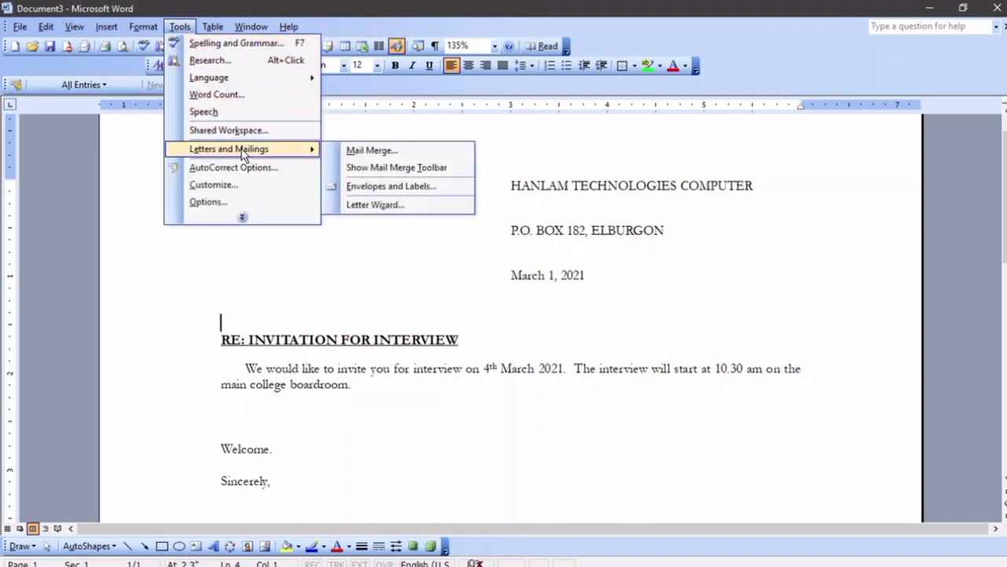
click(371, 153)
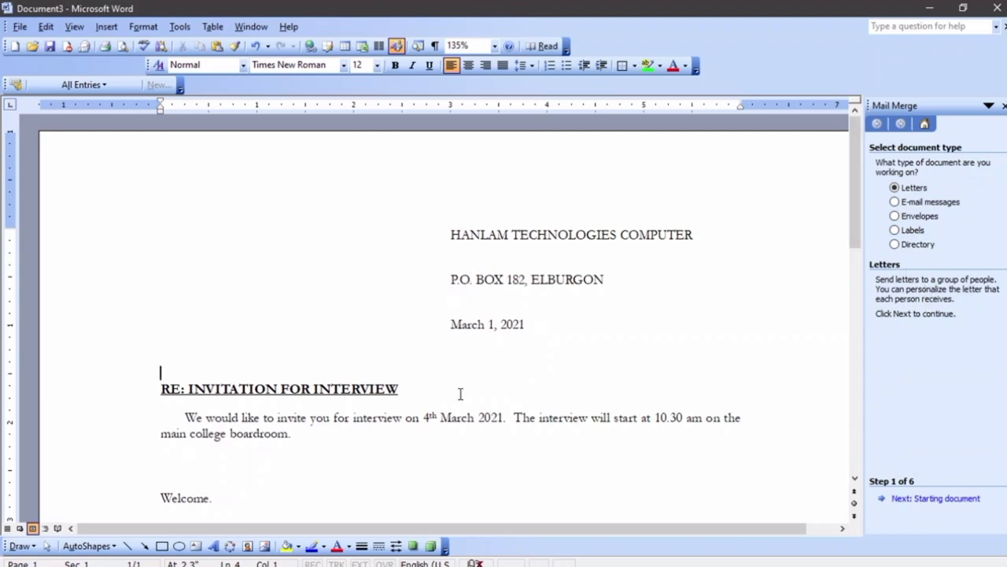
click(928, 502)
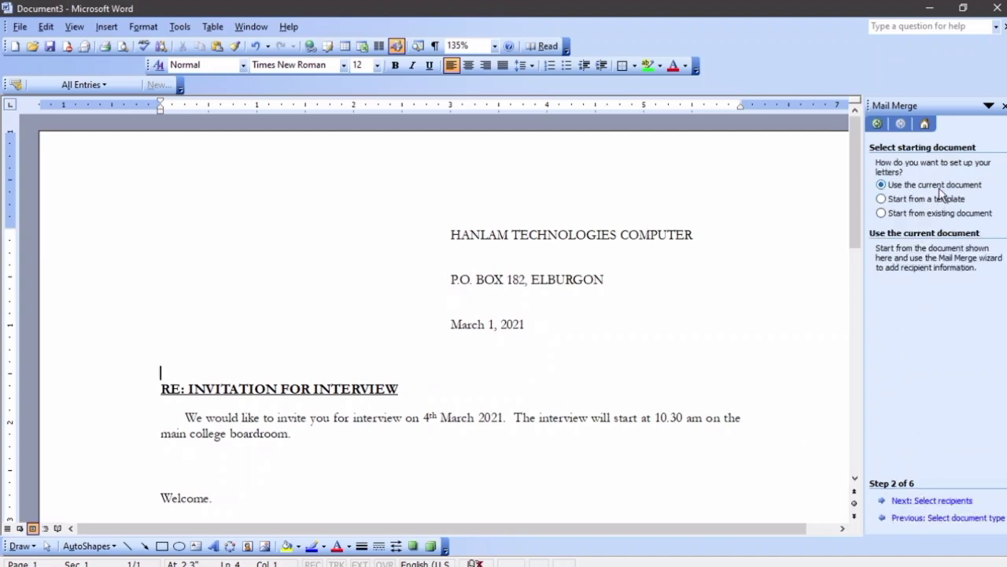
click(932, 501)
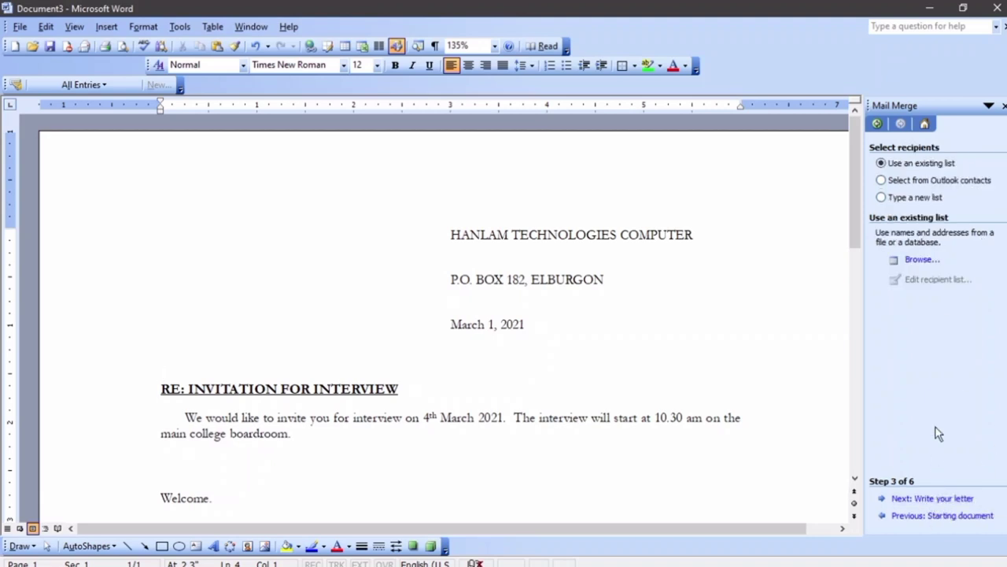
Choose Type a new list as the recipient source and begin creating it
click(926, 200)
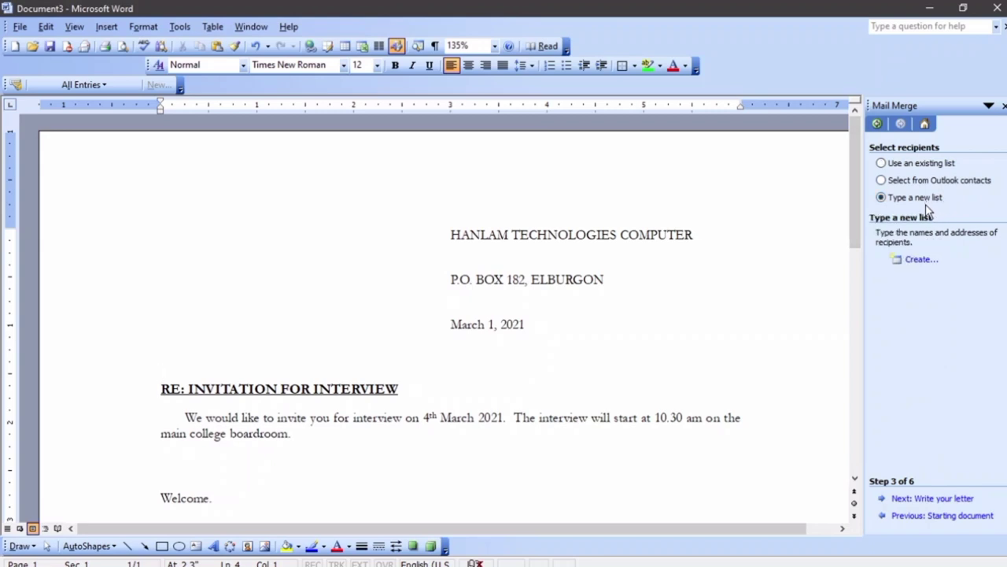
click(932, 166)
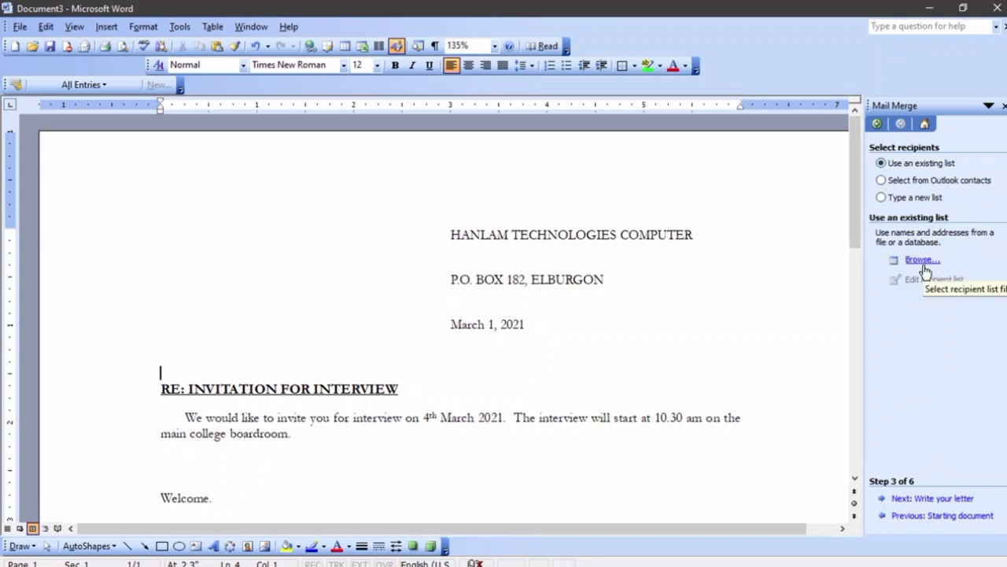
click(915, 201)
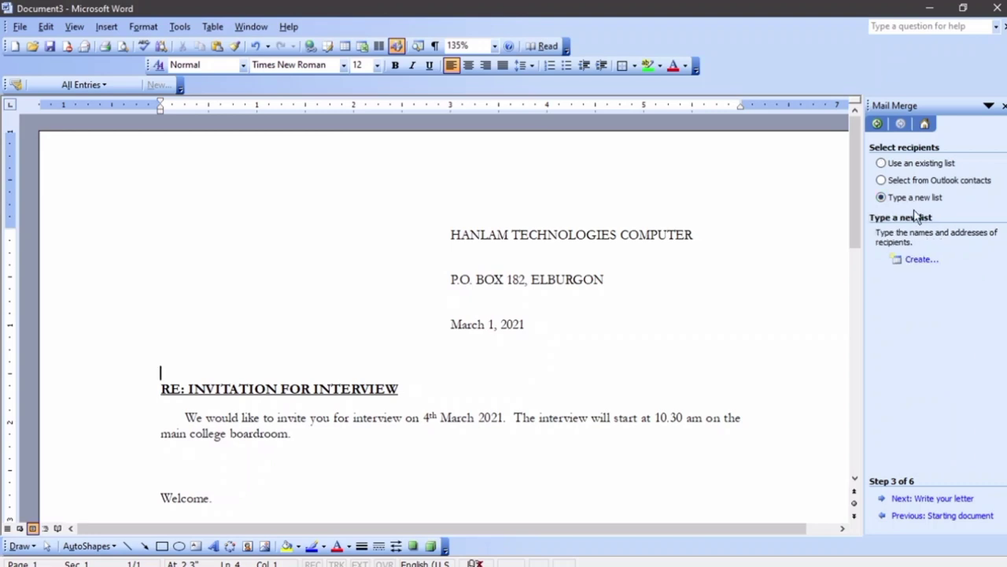
click(930, 261)
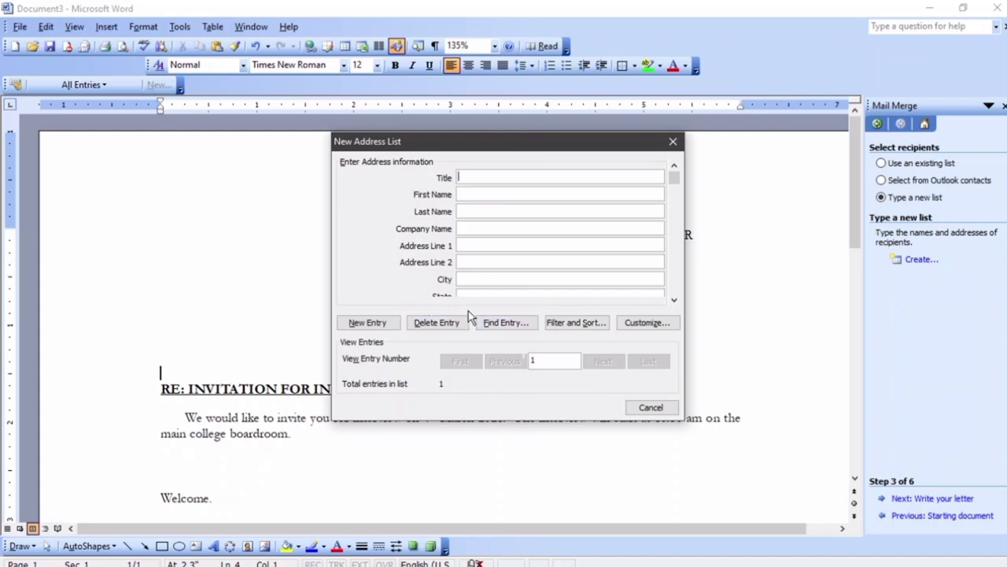
Delete every address list field except First Name, Last Name and City
click(656, 330)
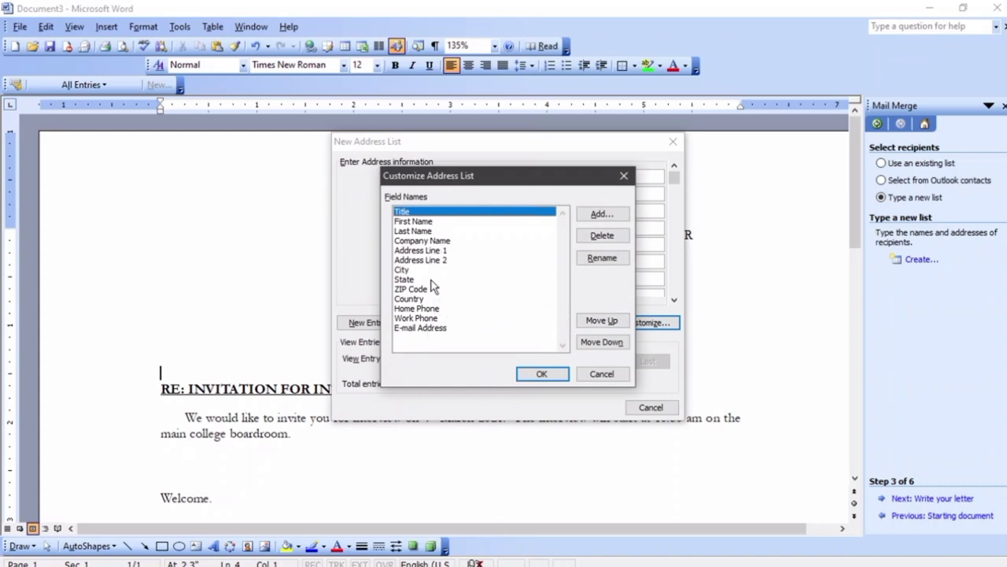
click(431, 329)
click(602, 235)
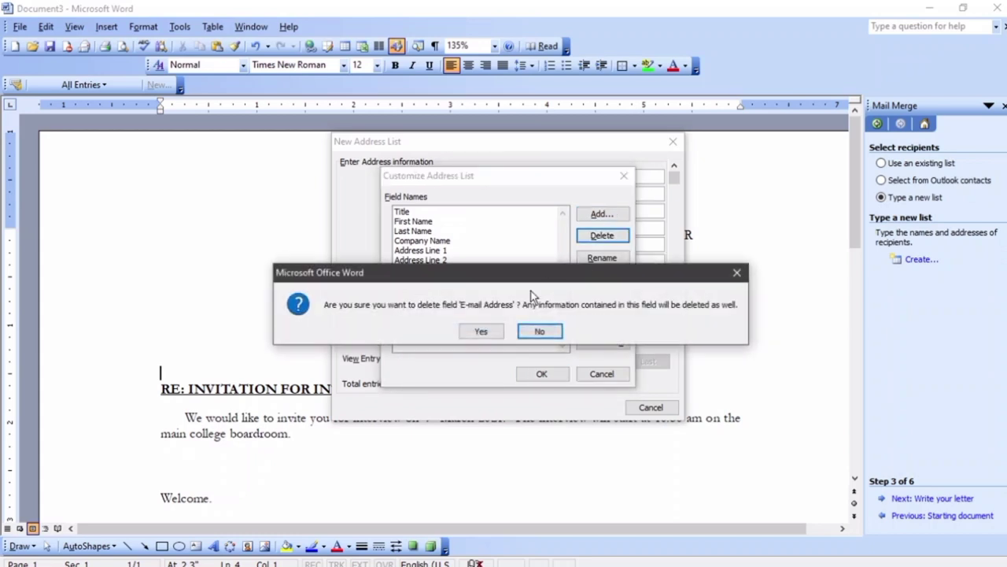
click(474, 333)
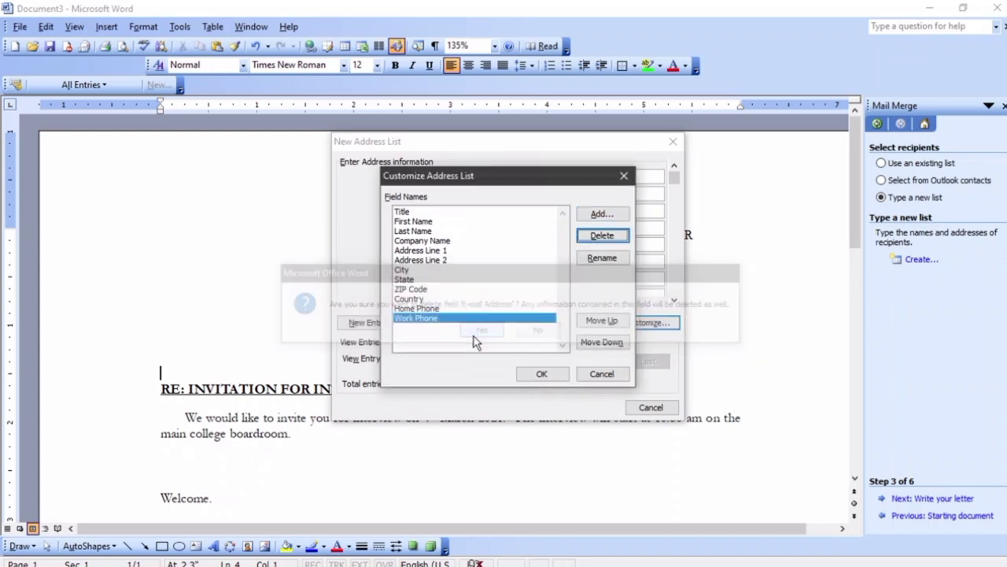
click(600, 237)
key(Return)
click(602, 235)
key(Return)
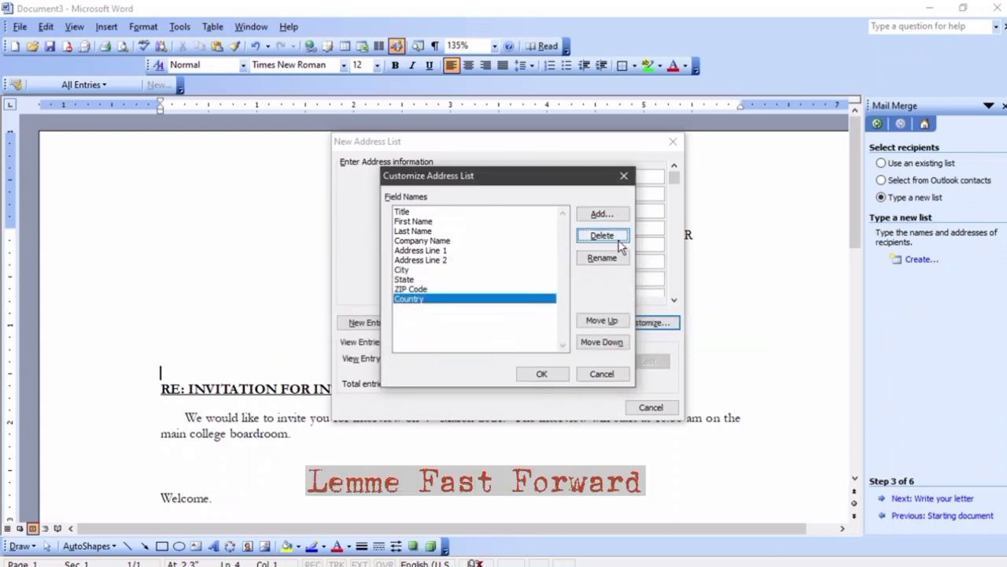
click(602, 235)
key(Return)
click(602, 236)
key(Return)
click(602, 235)
click(480, 331)
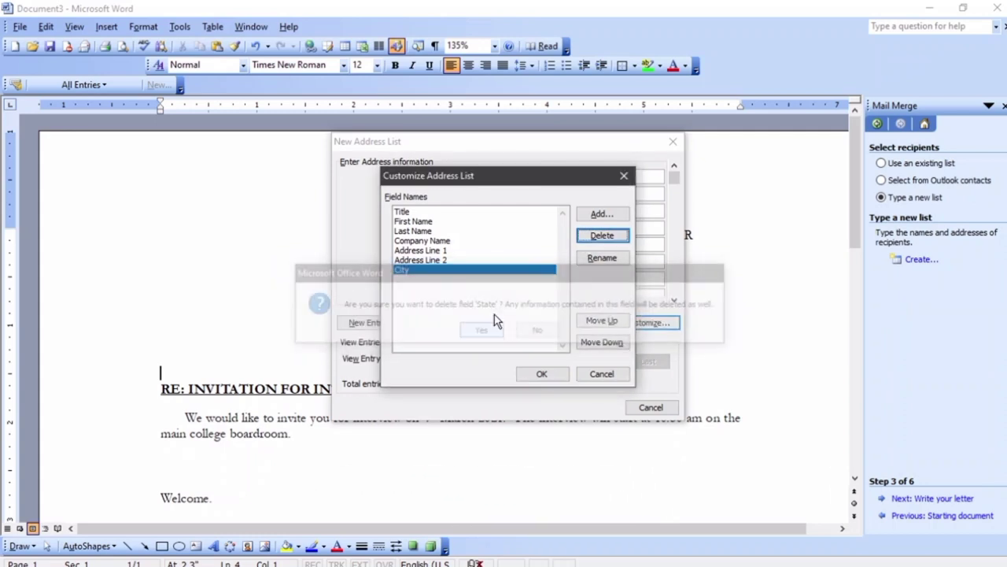
click(455, 260)
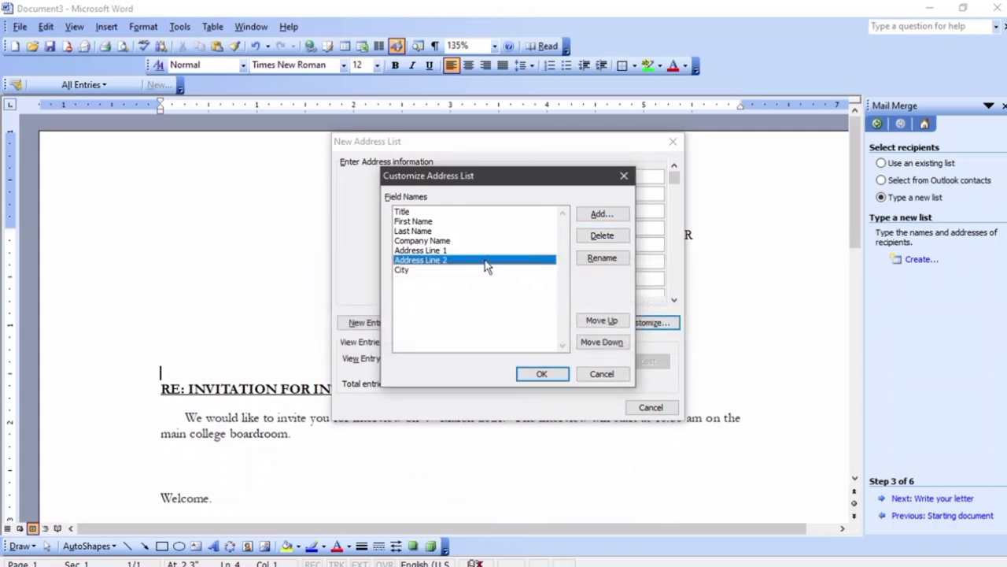
click(598, 231)
key(Return)
click(602, 236)
key(Return)
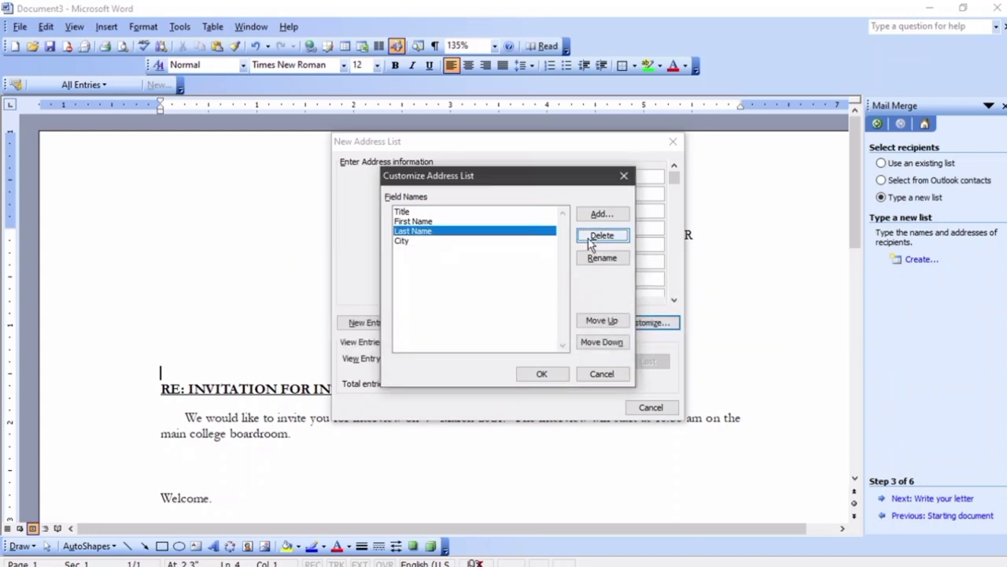
click(602, 235)
key(Return)
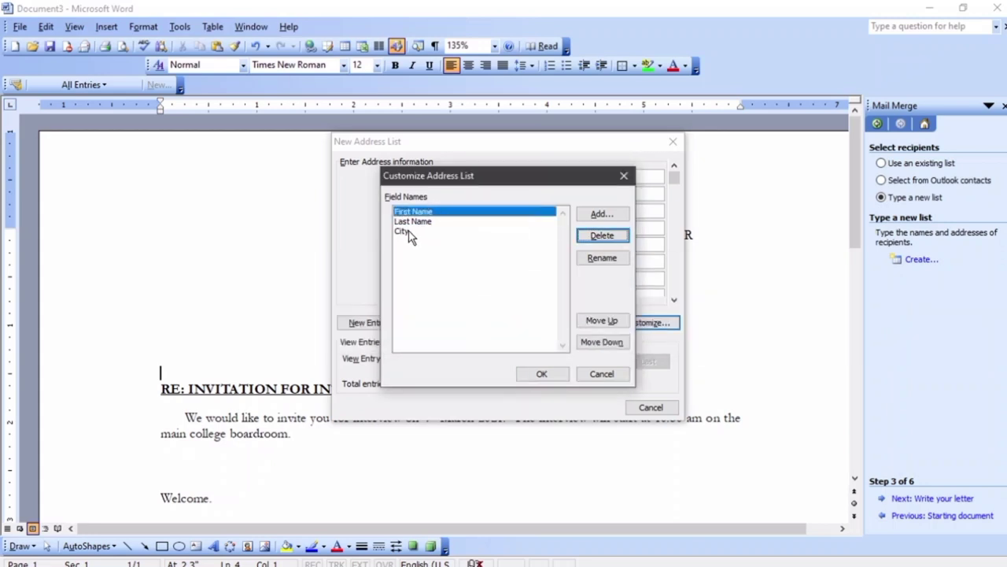
Rename the City field to Town and apply the three-field list
click(409, 235)
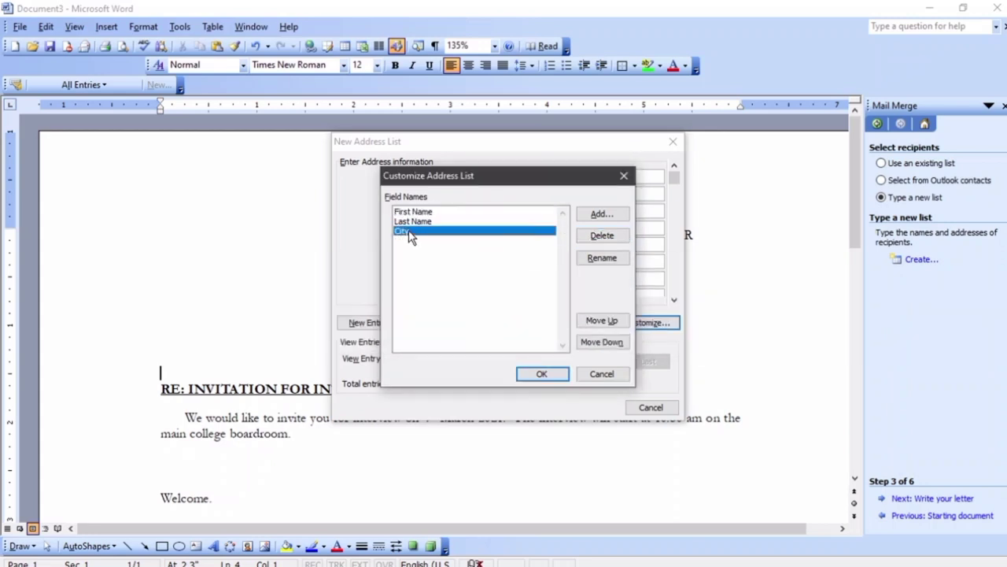
click(598, 258)
text(Town)
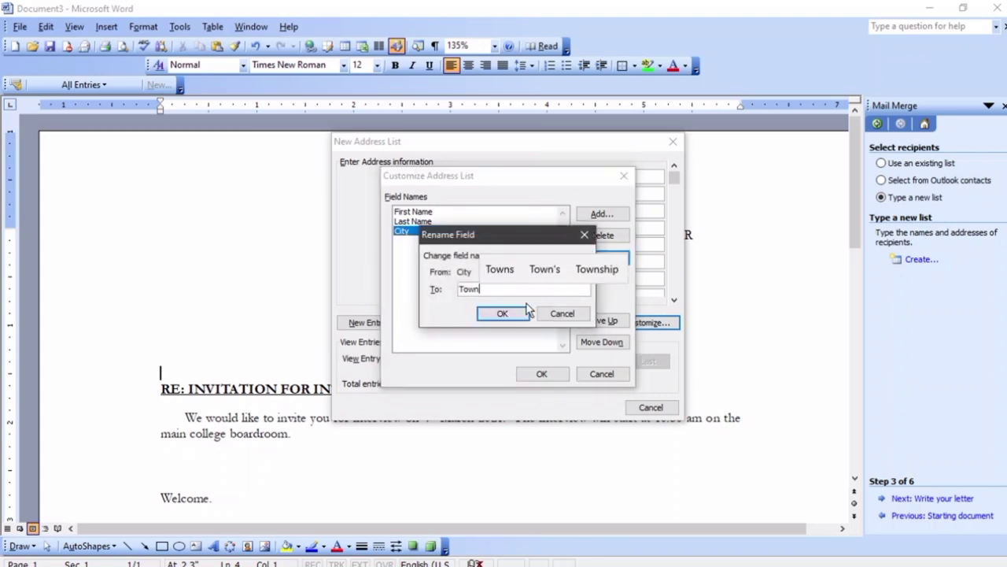
click(511, 310)
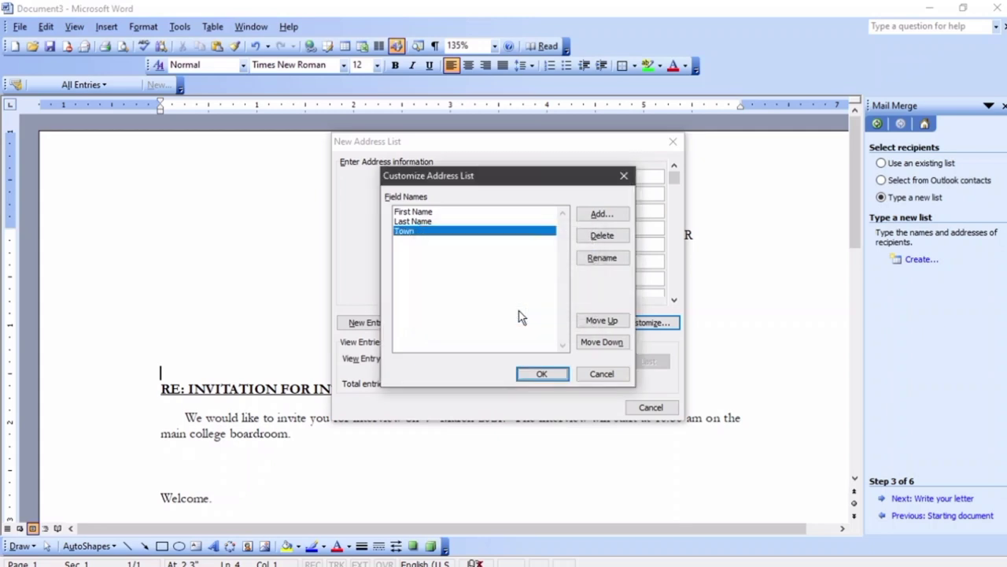
click(535, 375)
Enter the first two recipients' first names, last names and towns
click(504, 180)
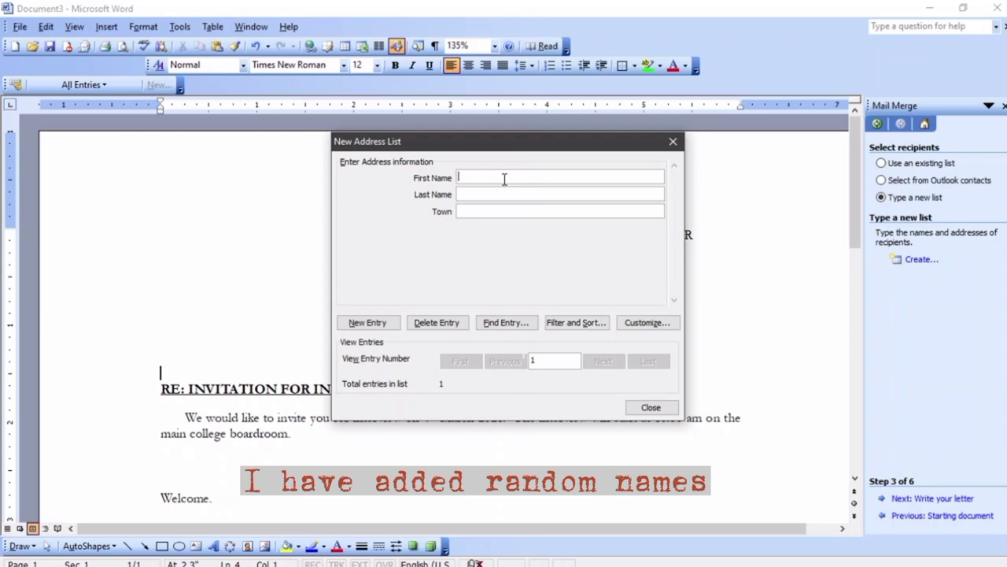
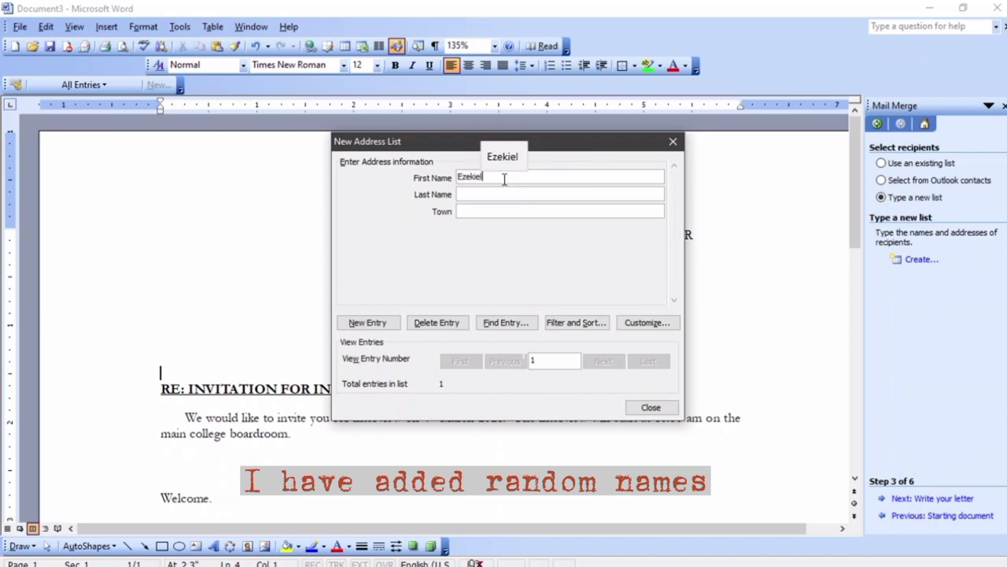
key(Tab)
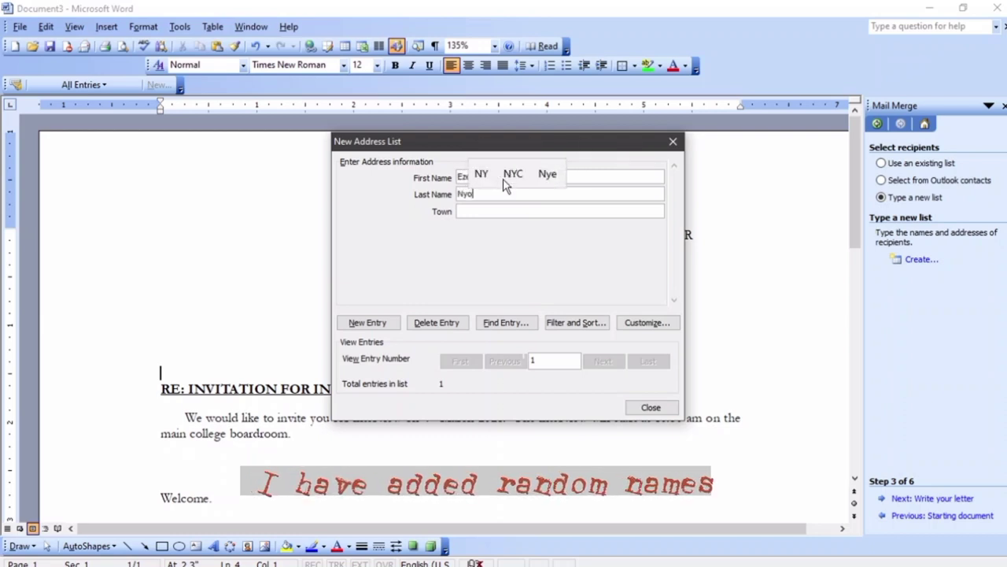
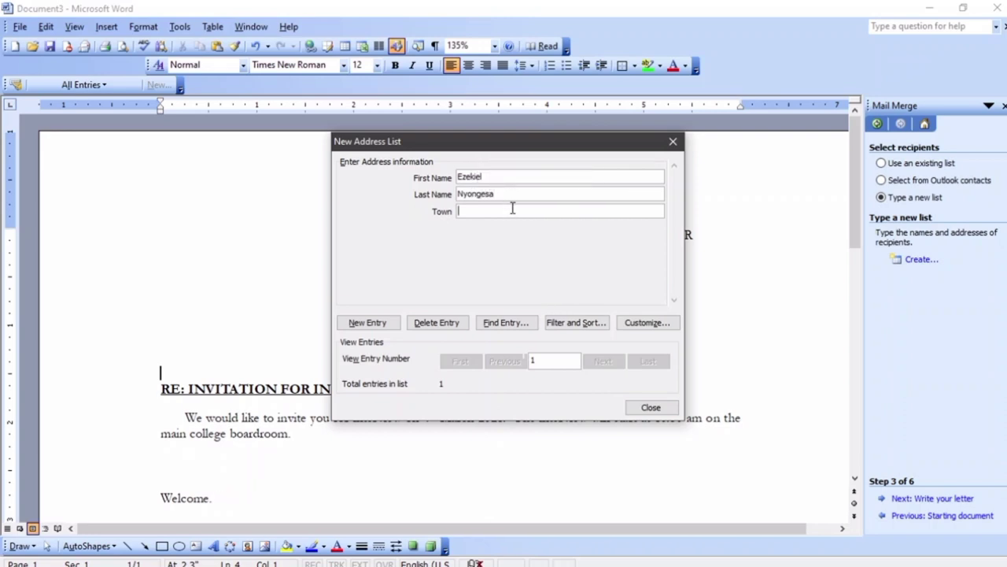
click(512, 210)
text(Molo)
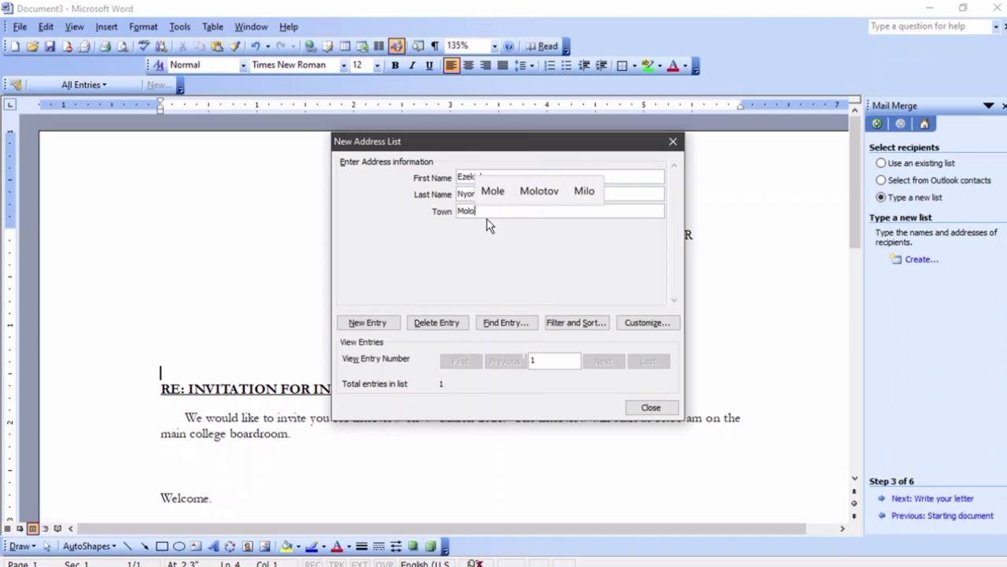
click(380, 325)
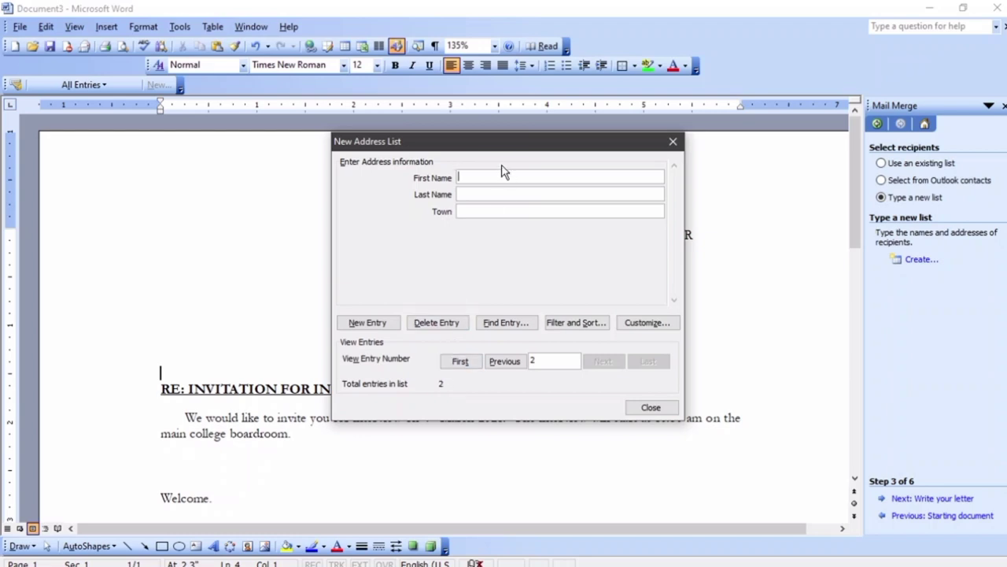
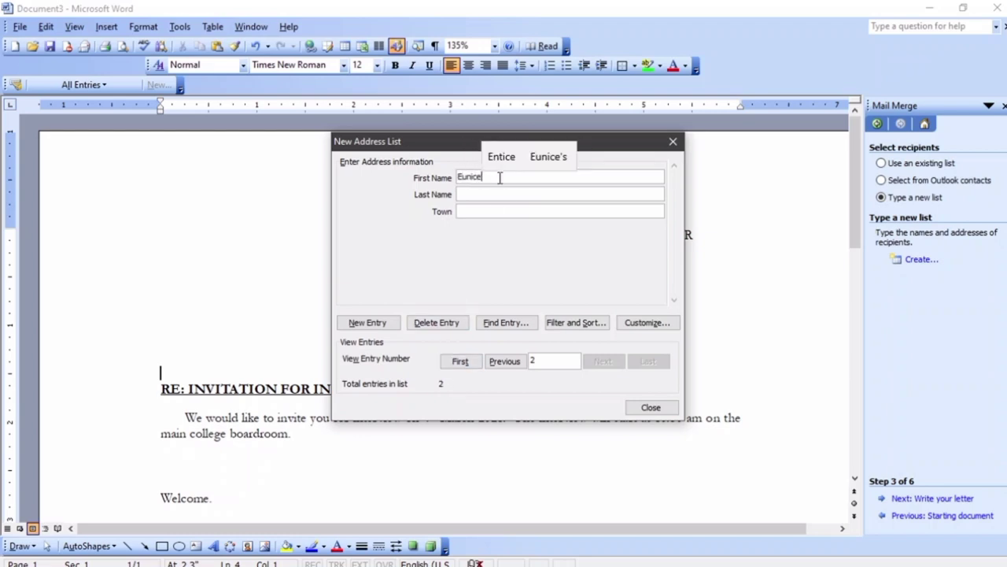
key(Tab)
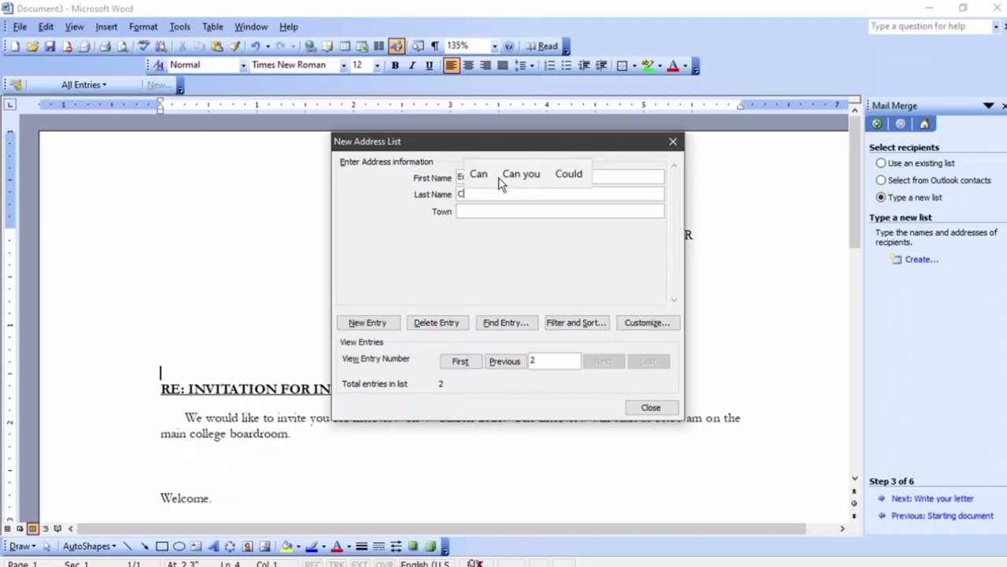
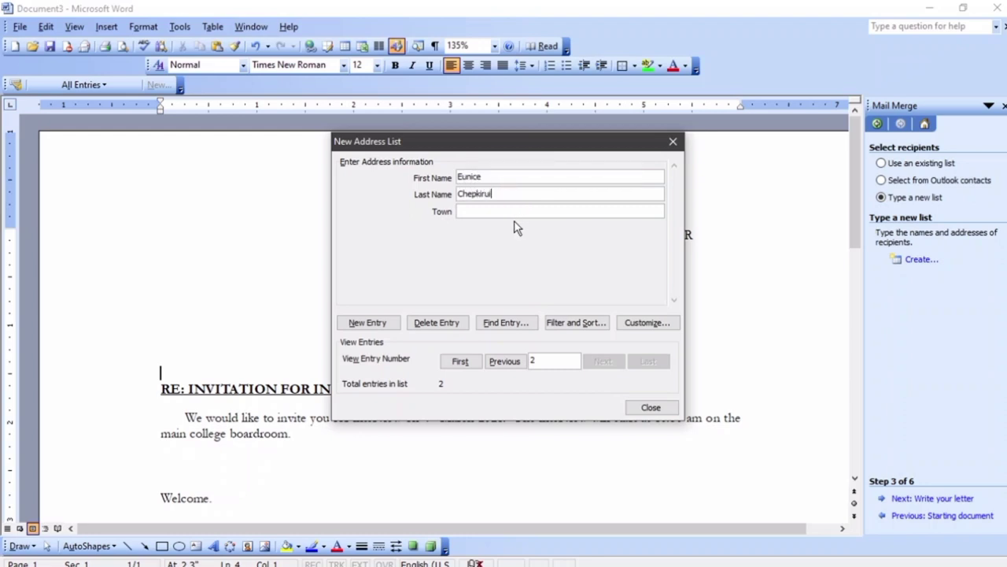
click(507, 213)
text(Elb)
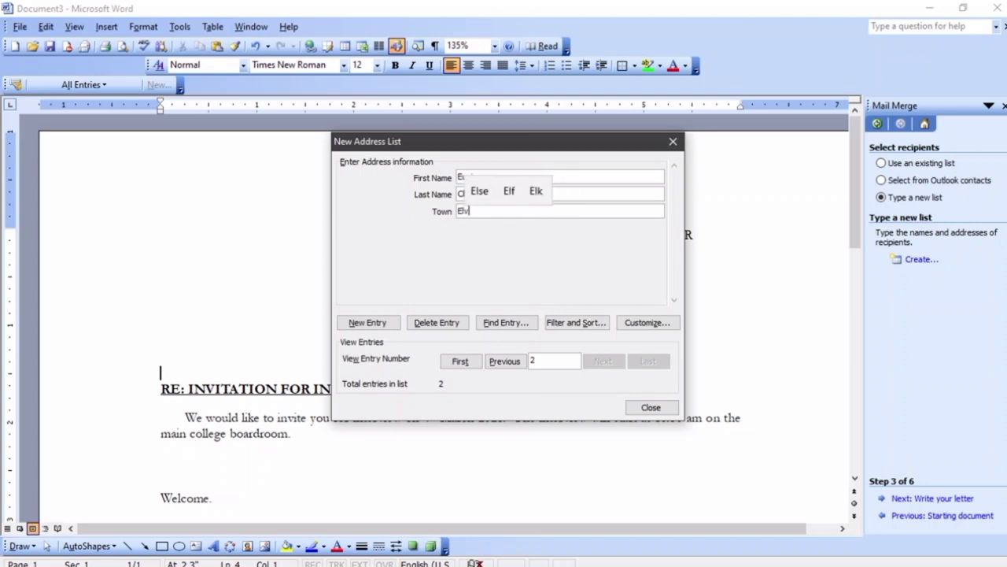
text(urggo)
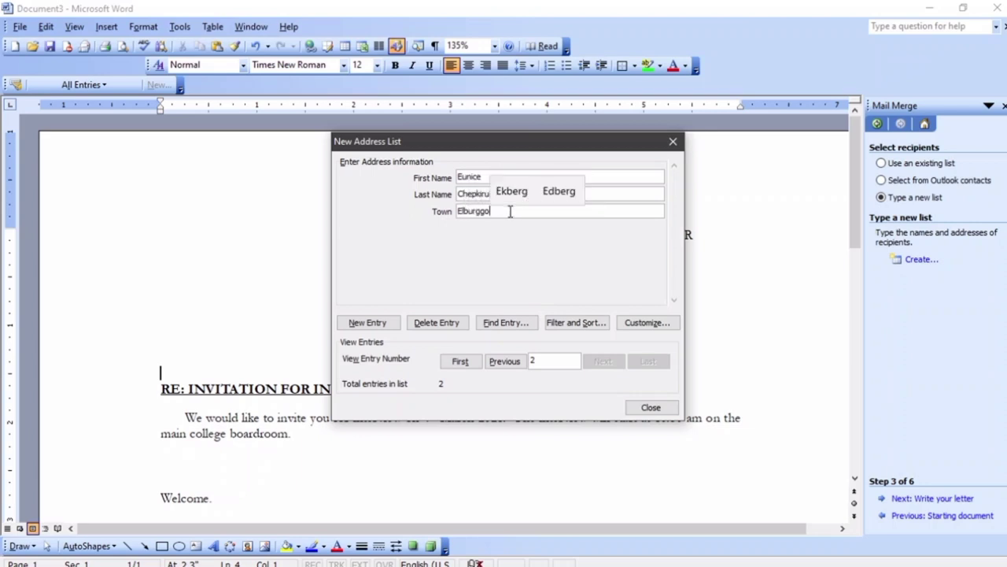
text(n)
key(BackSpace)
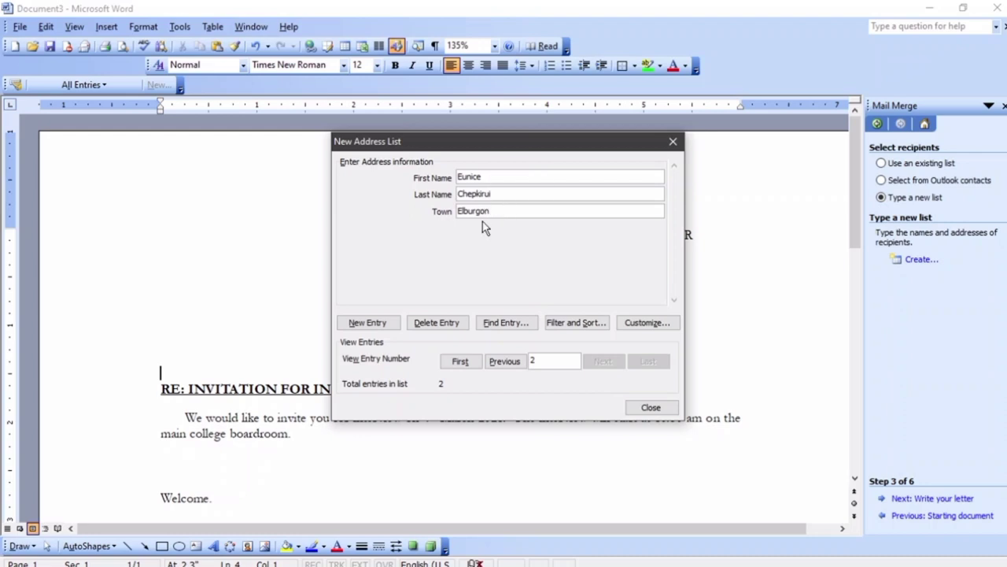
click(371, 323)
Enter the third, fourth and fifth recipients' first names, last names and towns
click(493, 195)
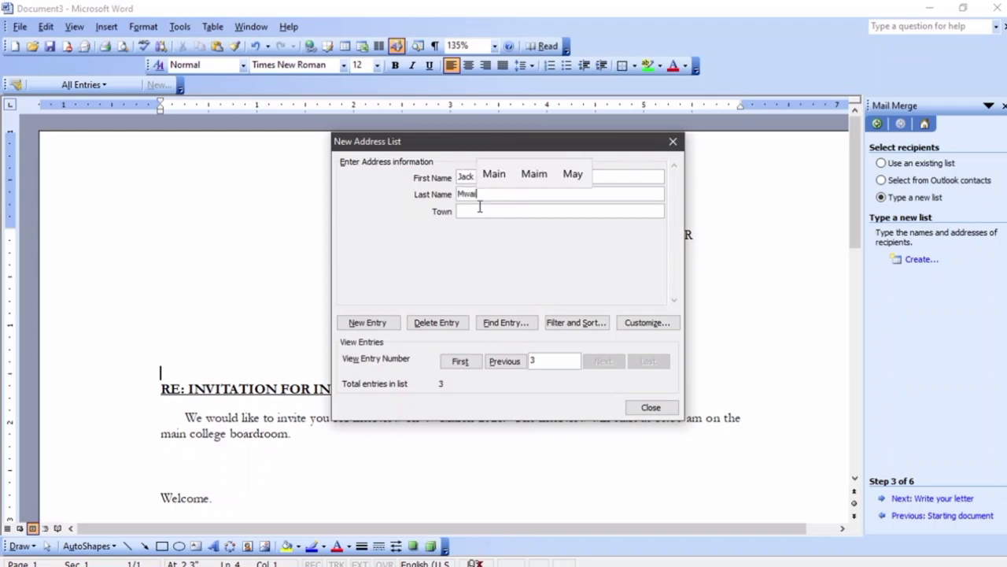
click(479, 209)
text(Na)
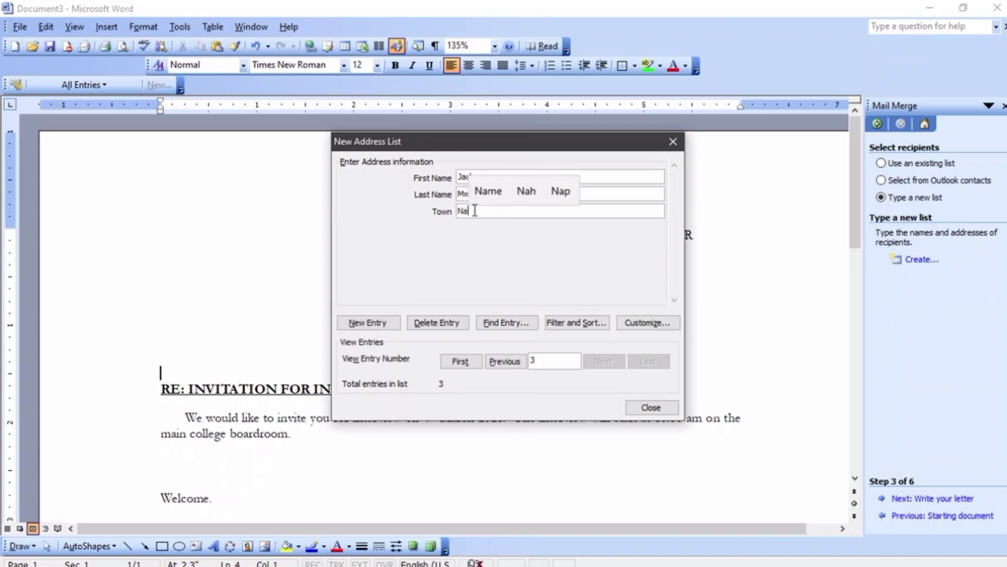
text(kuru)
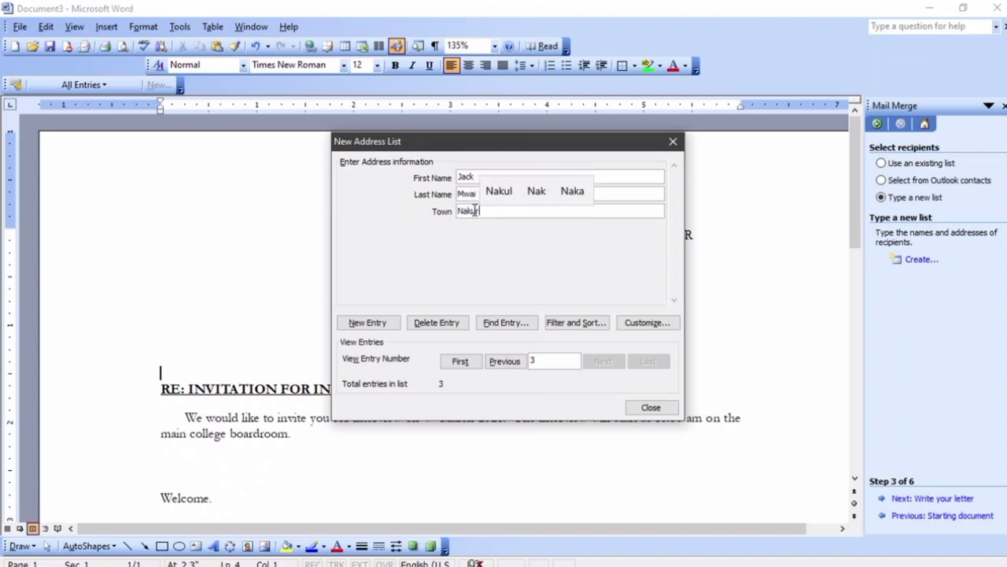
click(391, 324)
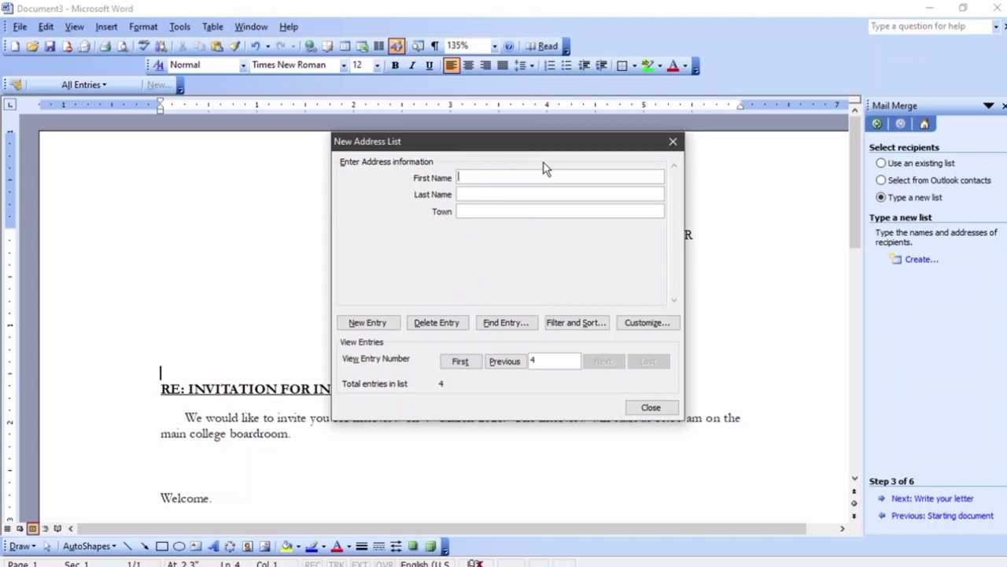
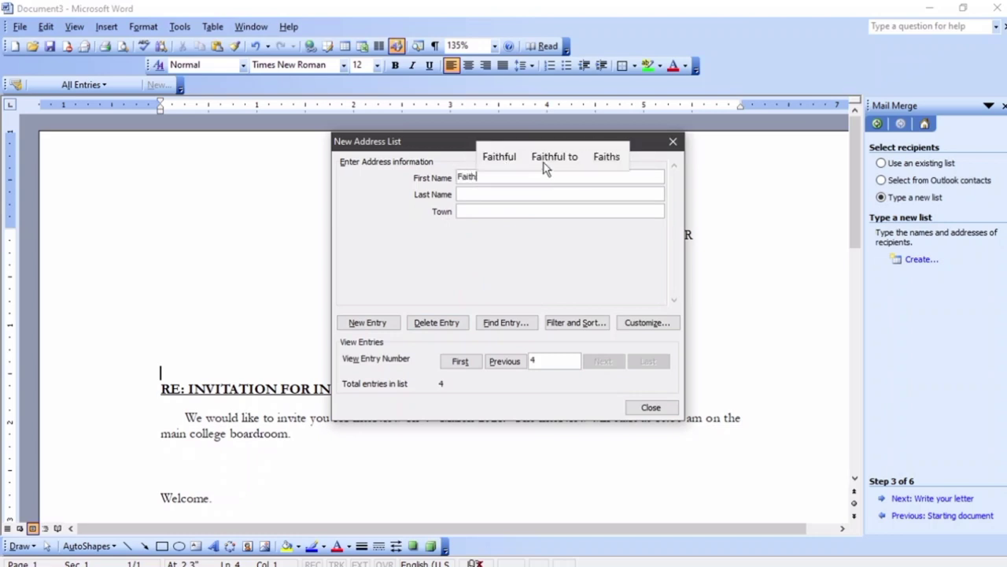
click(475, 196)
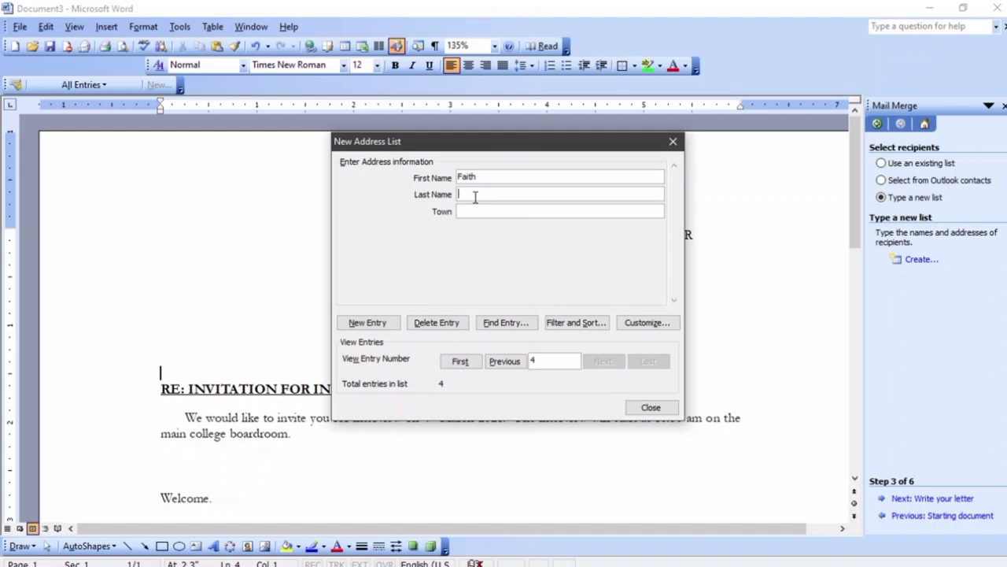
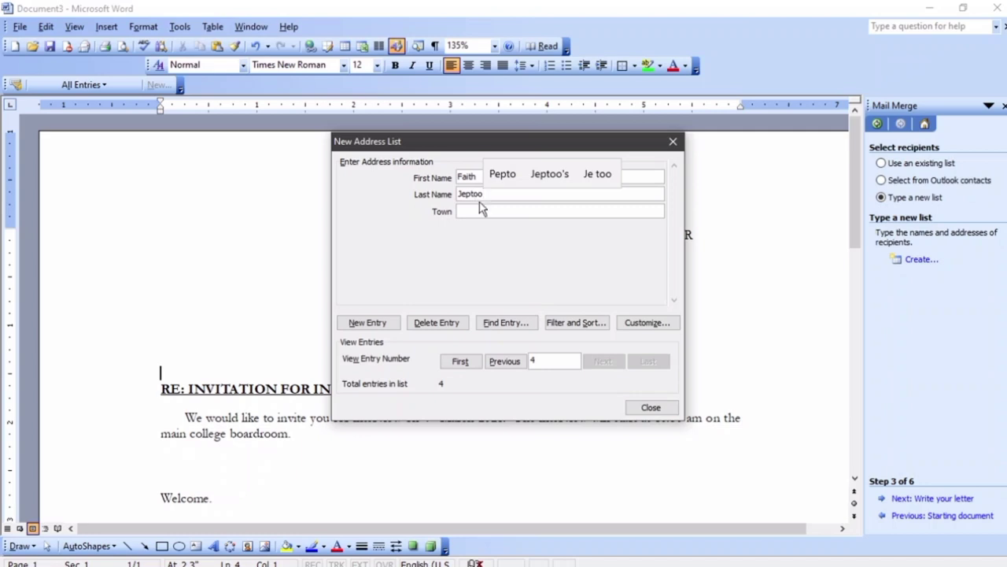
click(484, 212)
text(Njoro)
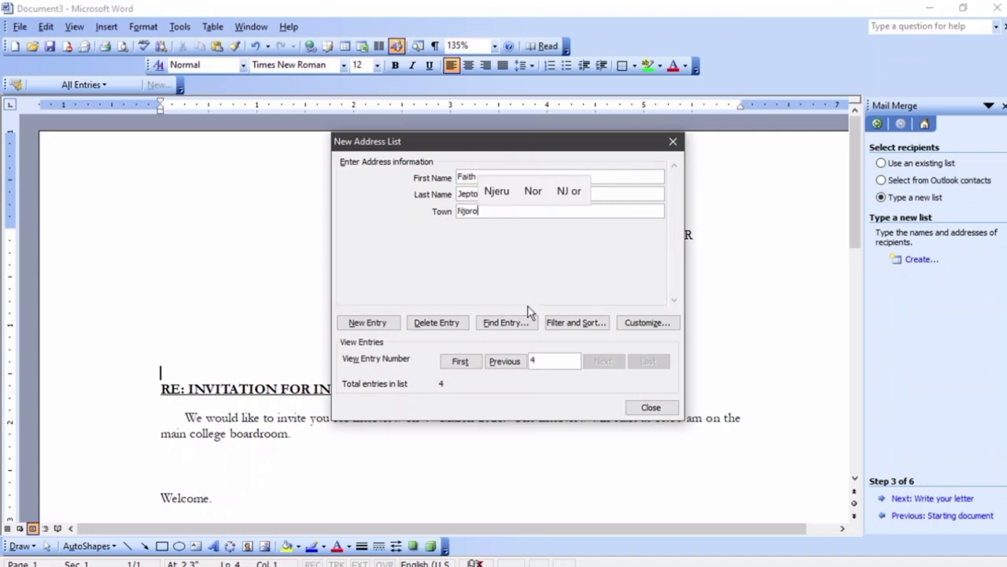
click(381, 322)
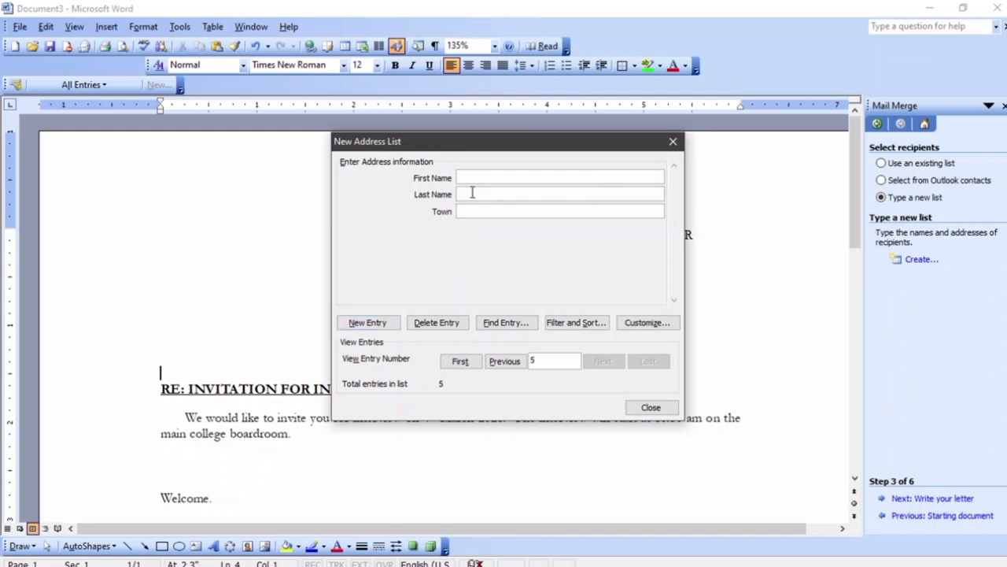
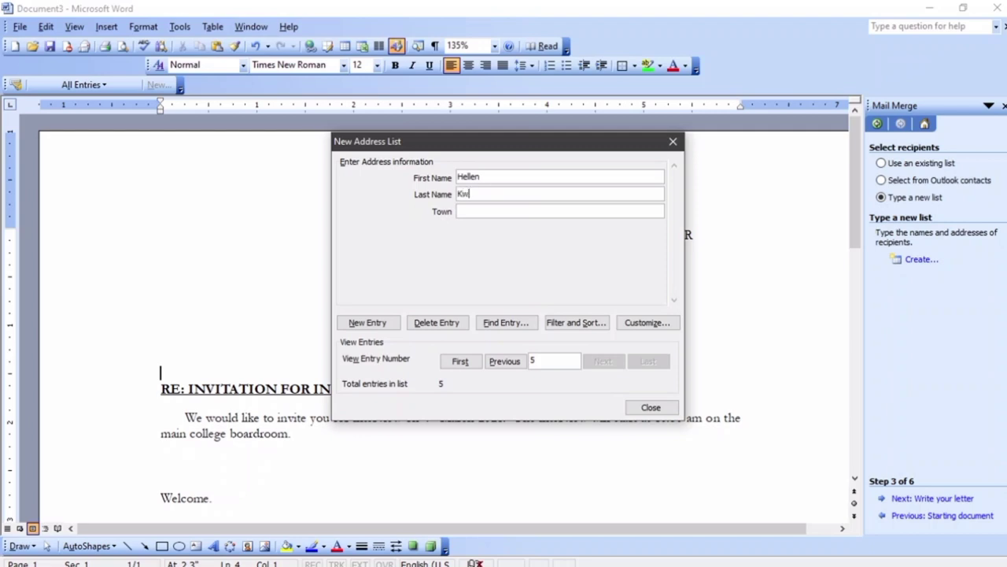
click(471, 210)
text(Mol)
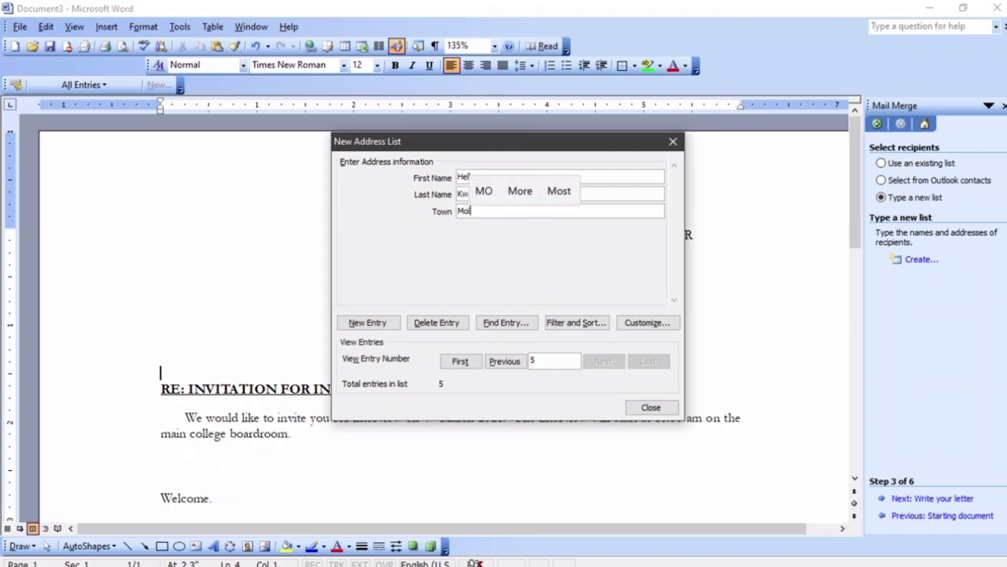
text(o)
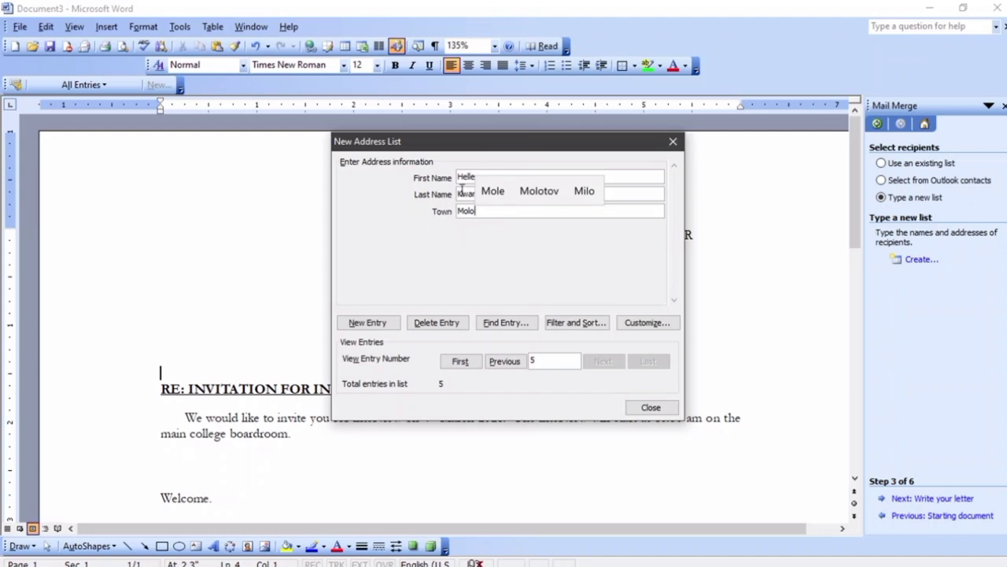
Delete entry 5 from the address list and confirm with Yes
click(455, 329)
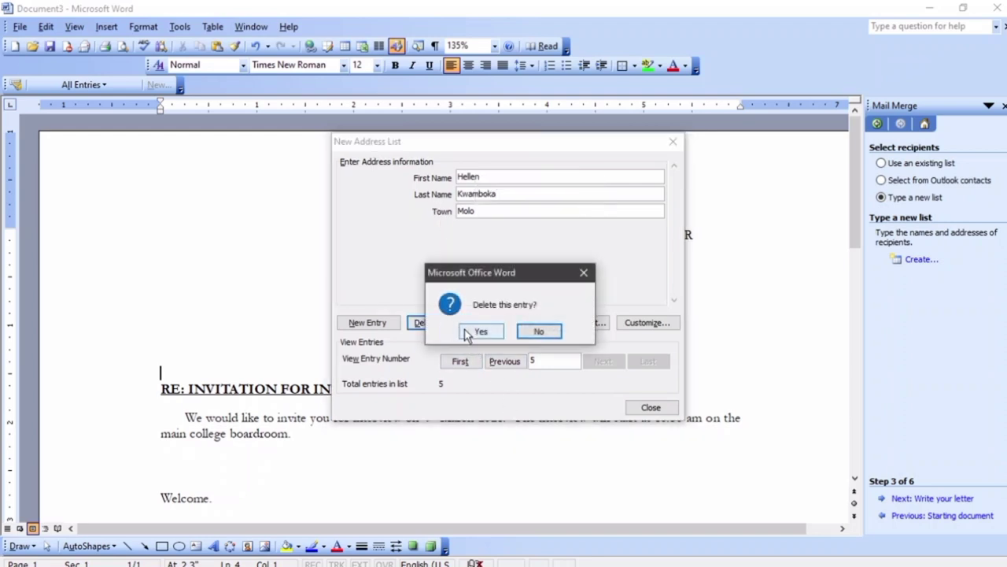
click(469, 332)
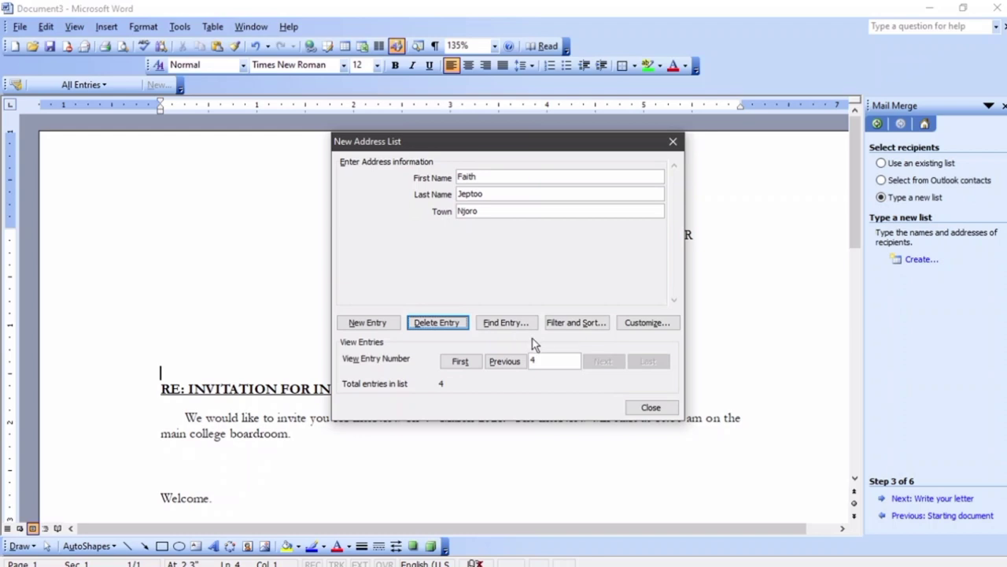
Save the address list as ListofNames and accept its four recipients for the merge
click(647, 409)
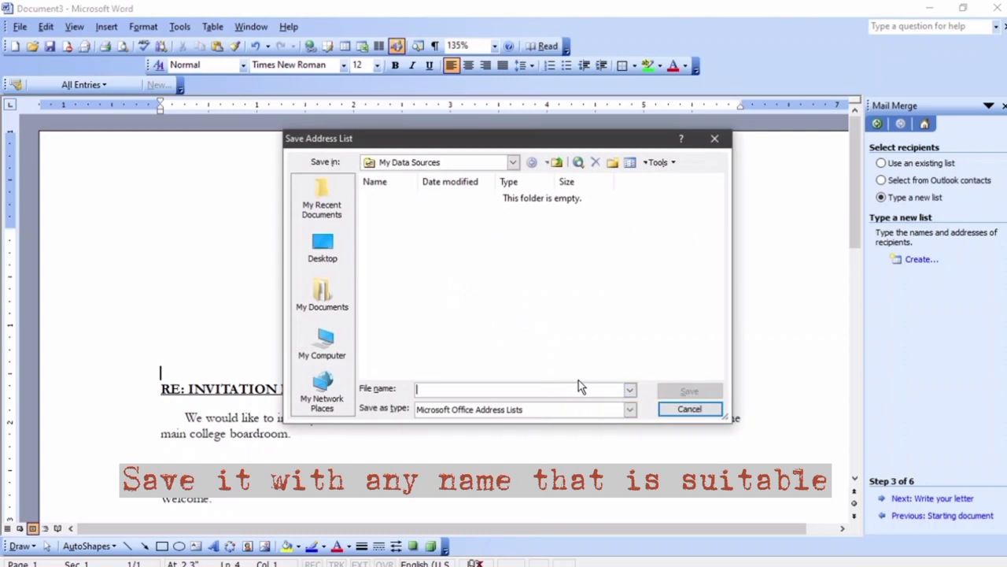
text(I)
text(List)
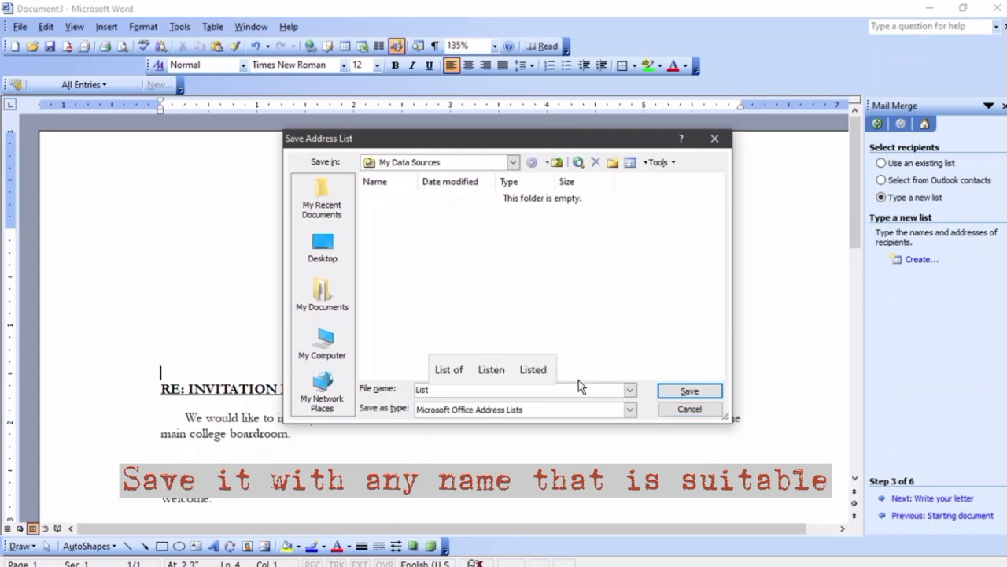
text(of)
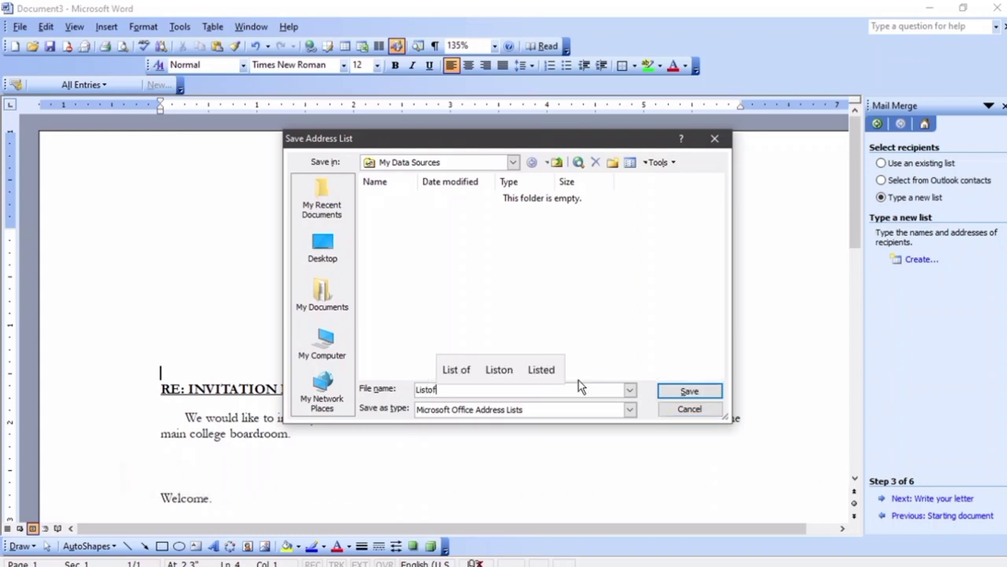
text(Names)
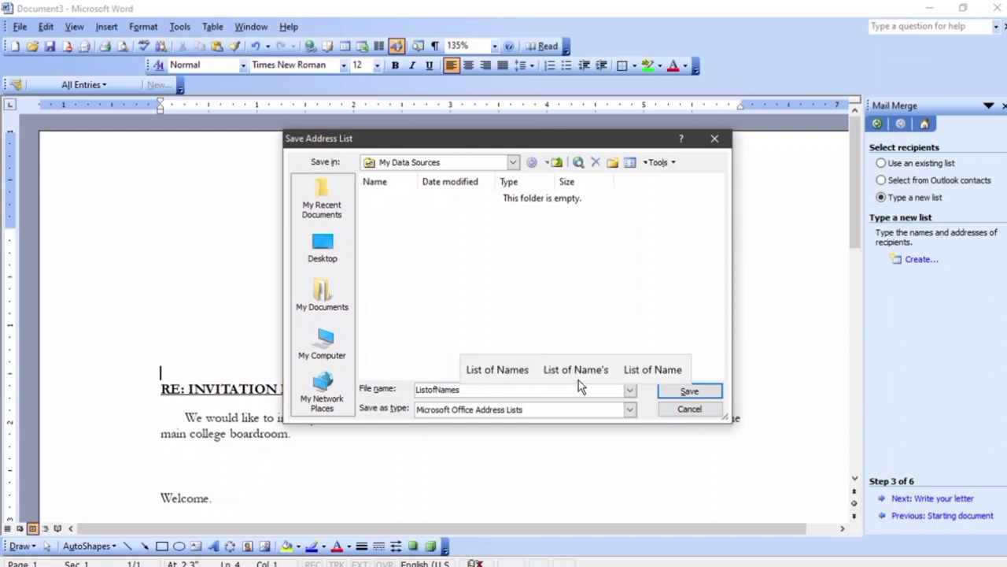
click(692, 393)
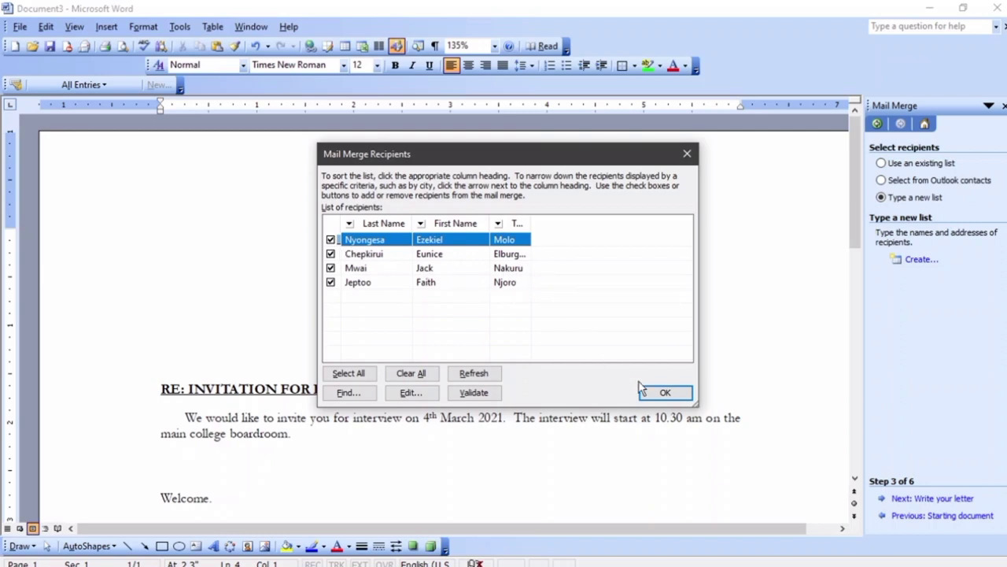
click(665, 395)
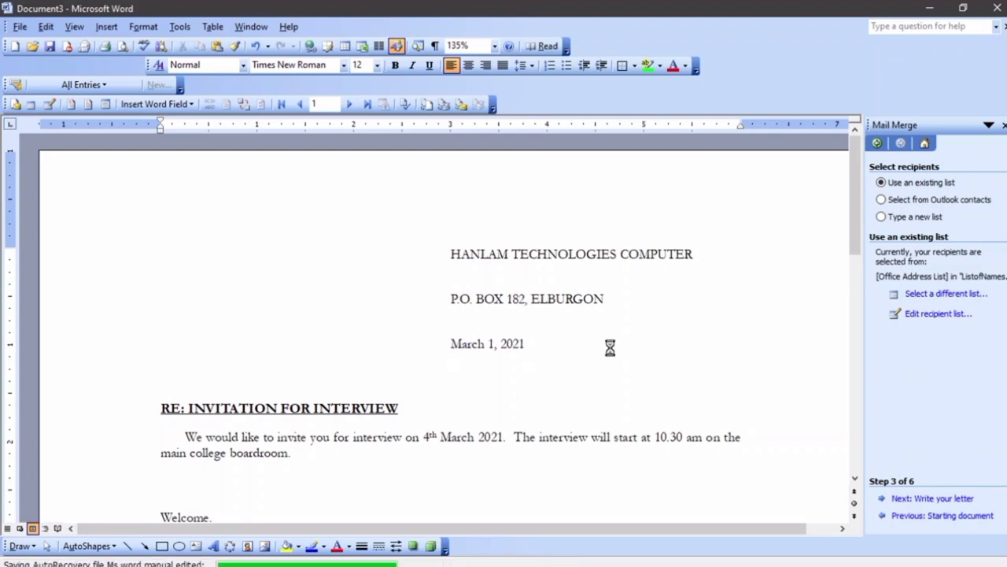
Place an «AddressBlock» field on its own line above the RE: INVITATION FOR INTERVIEW heading
click(944, 501)
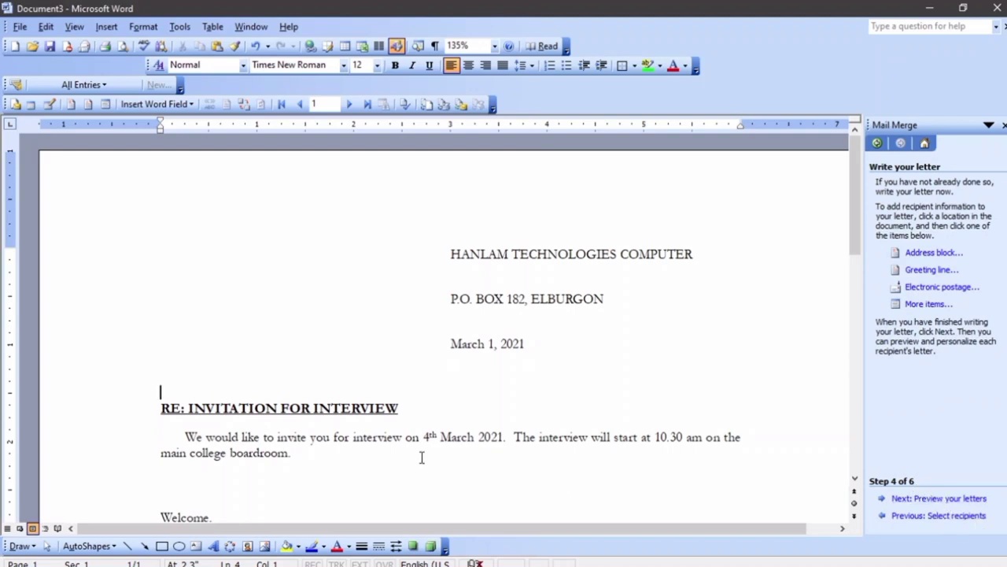
click(167, 388)
click(937, 252)
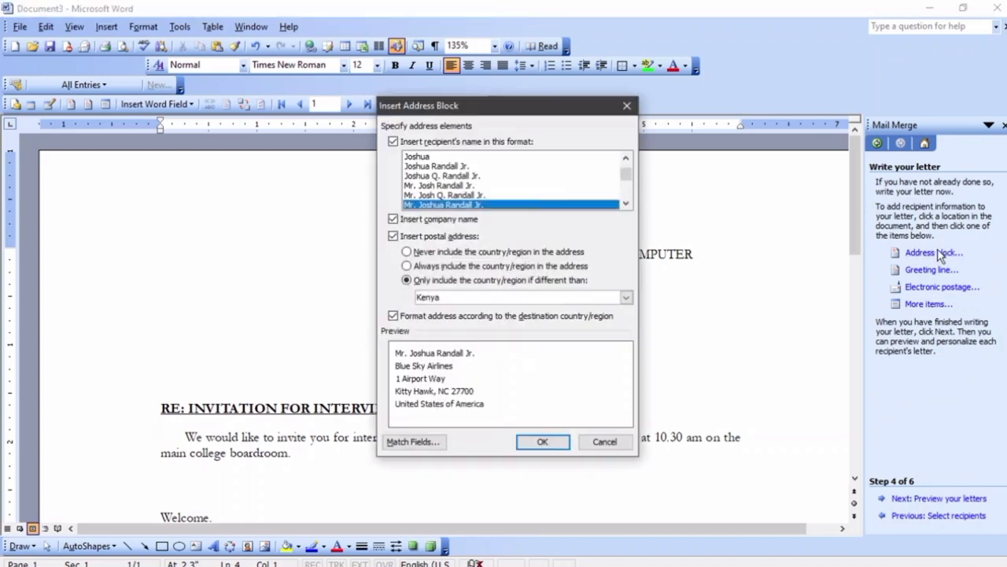
click(551, 442)
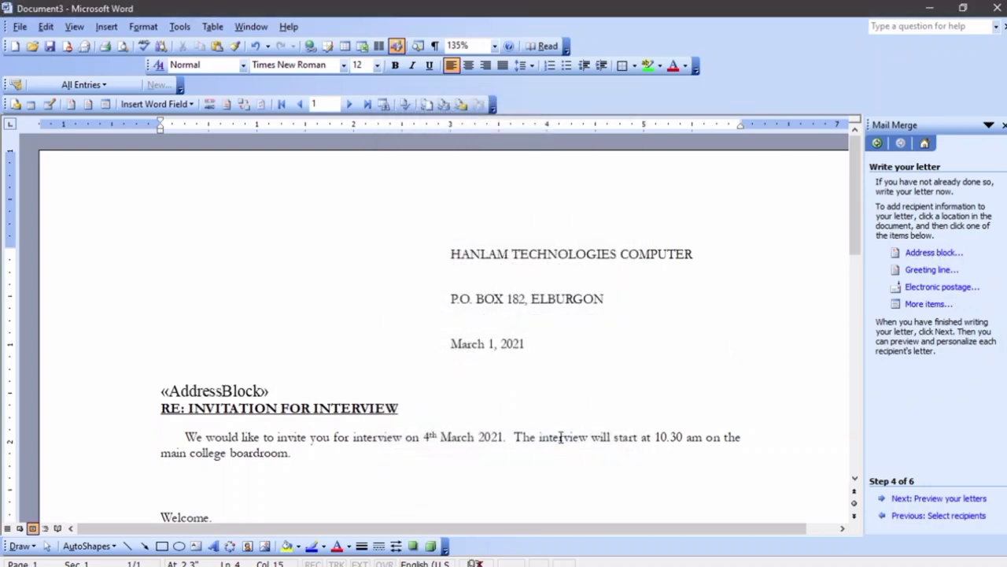
key(Return)
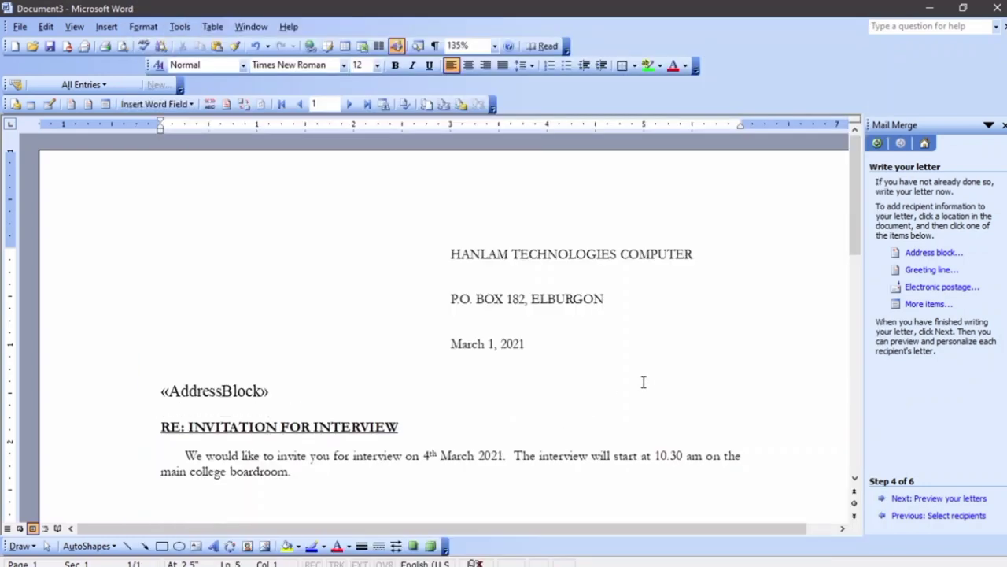
Insert a «GreetingLine» field below the address block, falling back to 'Dear Sir or Madam,' for invalid names
click(920, 271)
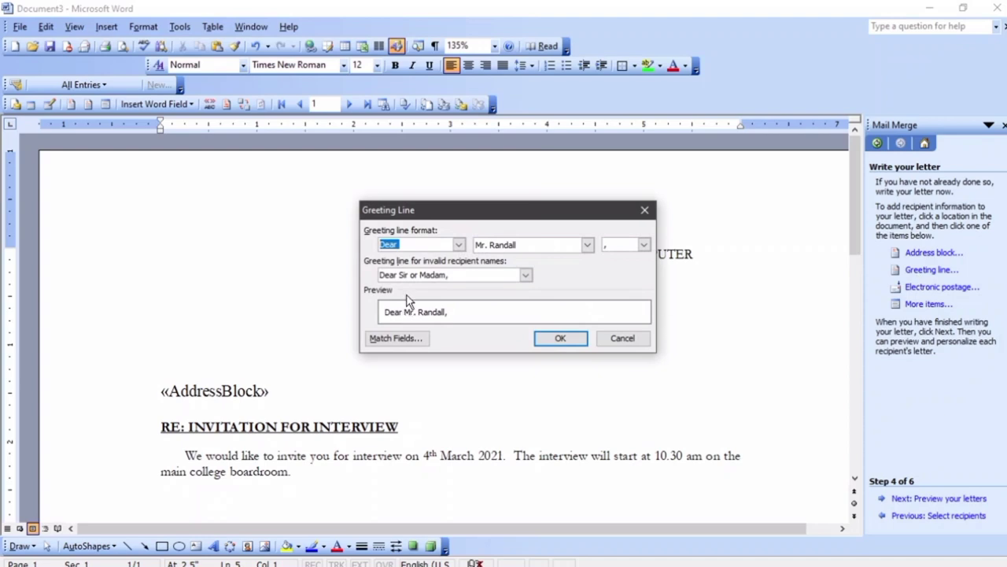
click(525, 276)
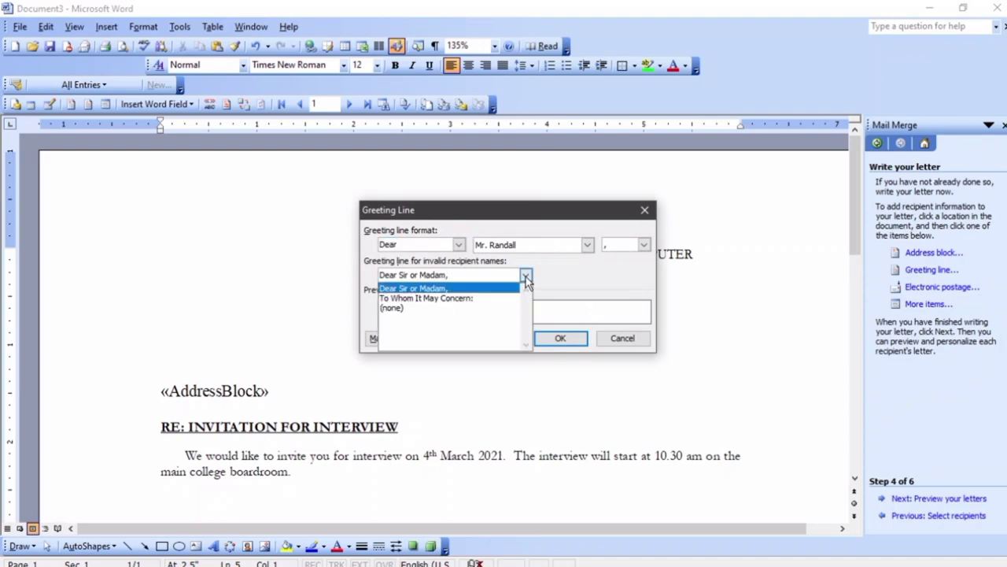
click(470, 299)
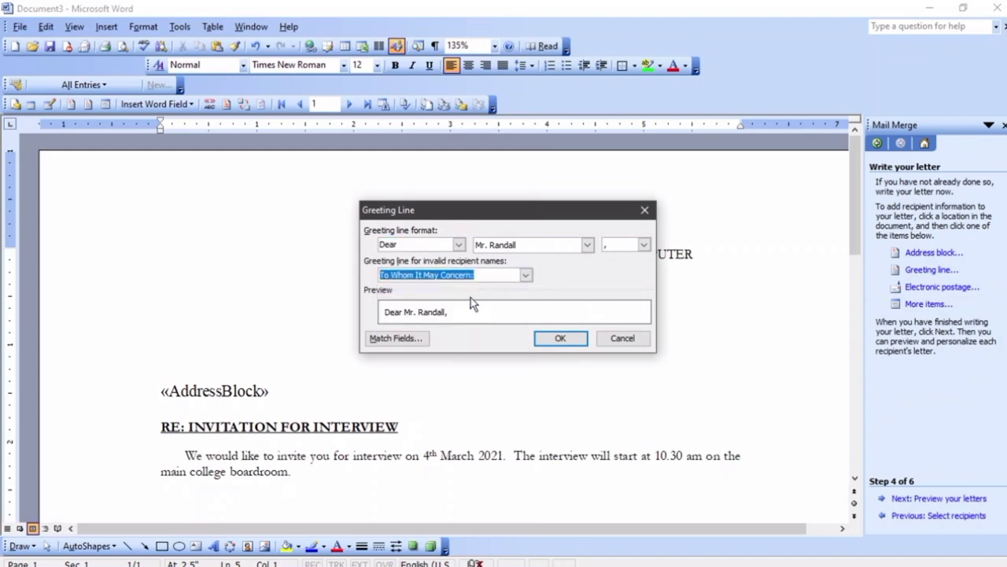
click(525, 275)
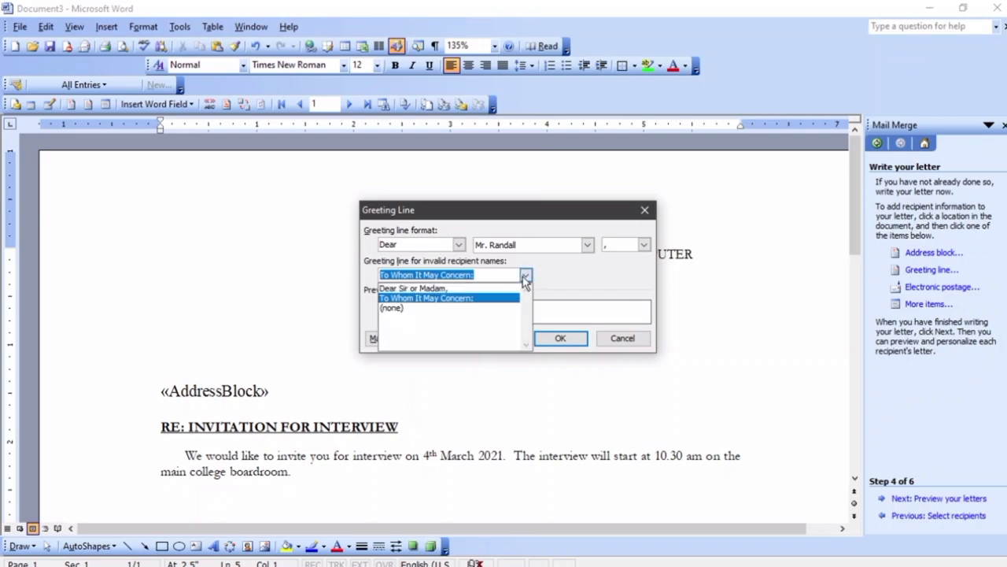
click(471, 285)
click(556, 338)
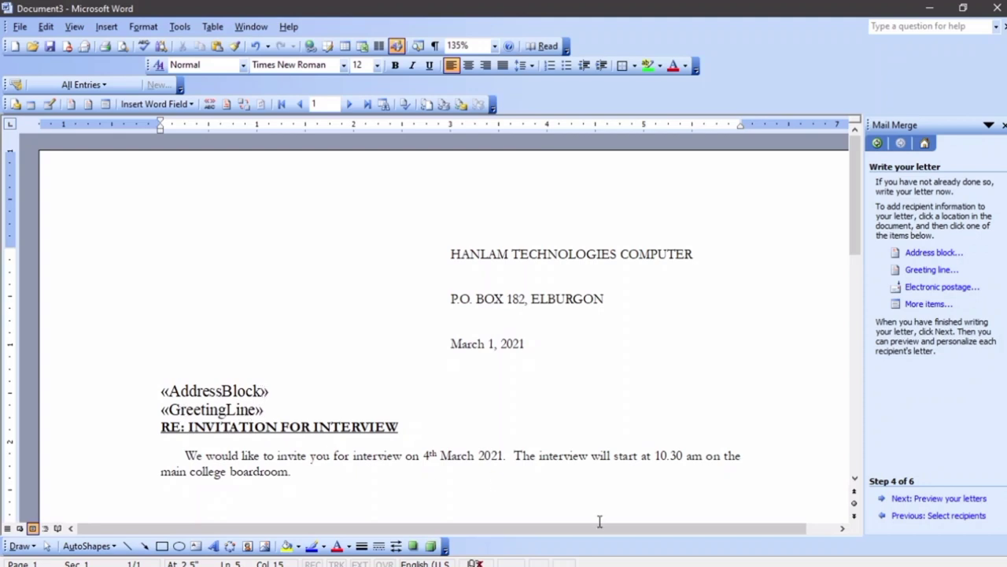
Preview the letter with a recipient's data, then open the Merge to New Document choices
click(979, 499)
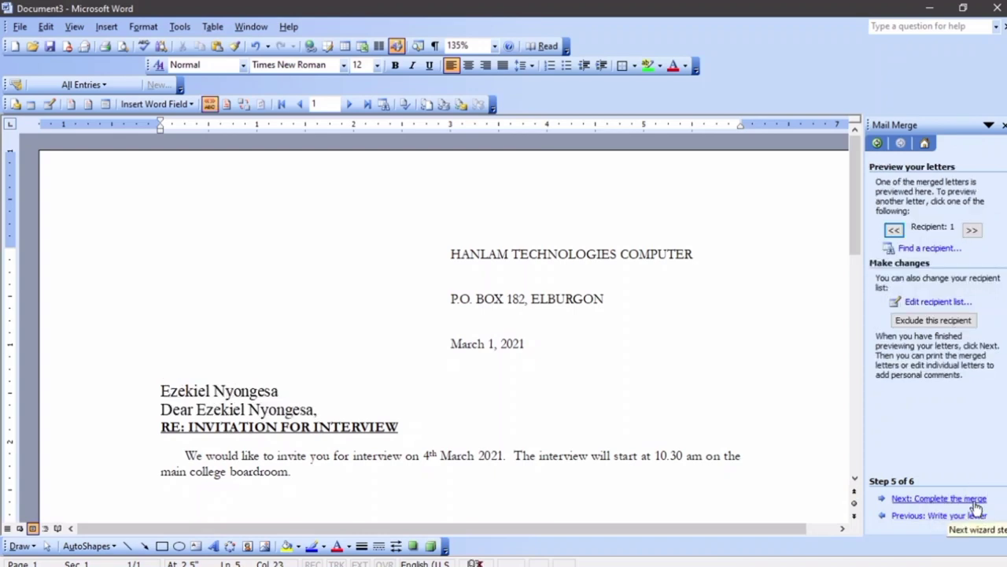
click(967, 501)
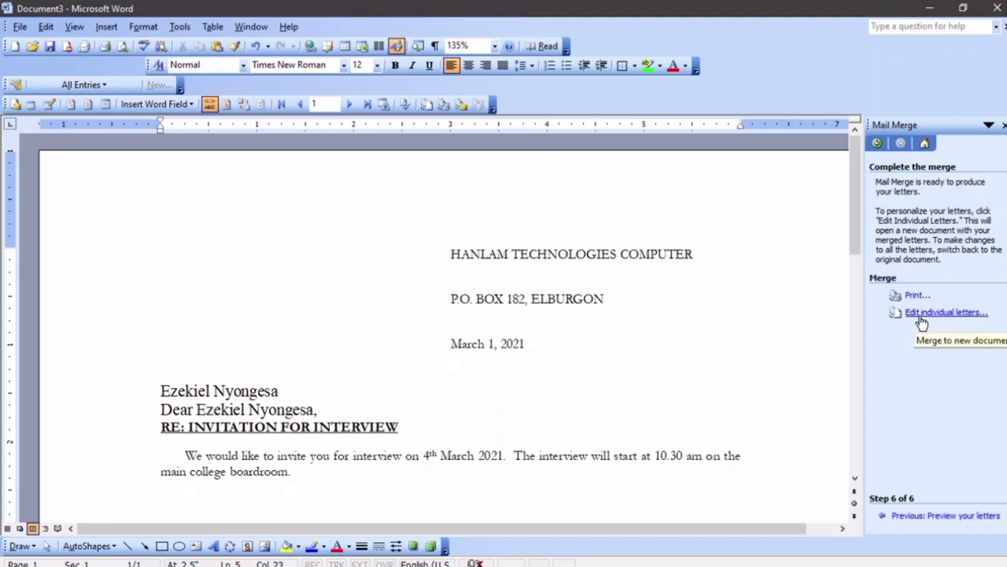
click(922, 318)
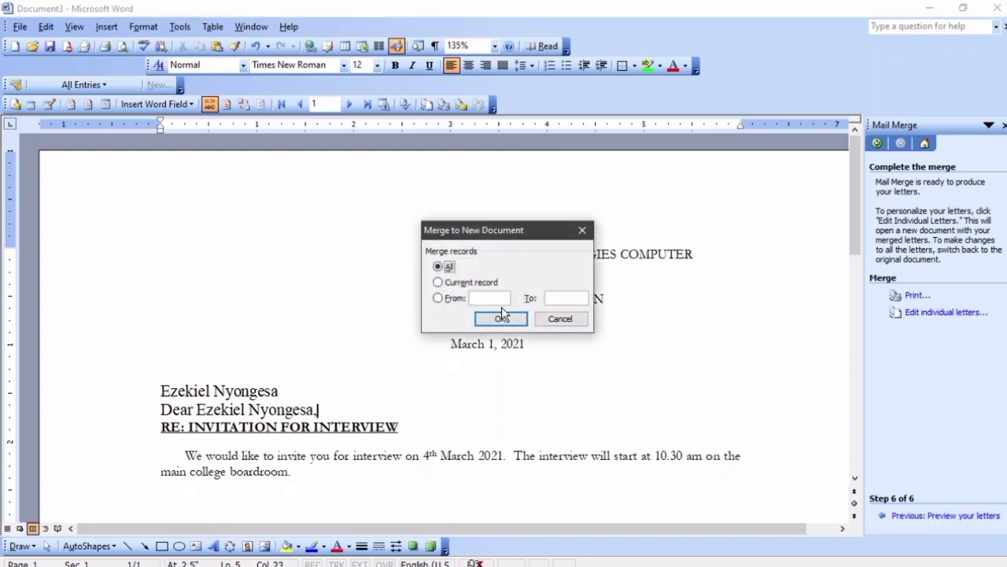
Merge all records into Letters1 and scroll through its four personalised interview letters
click(500, 318)
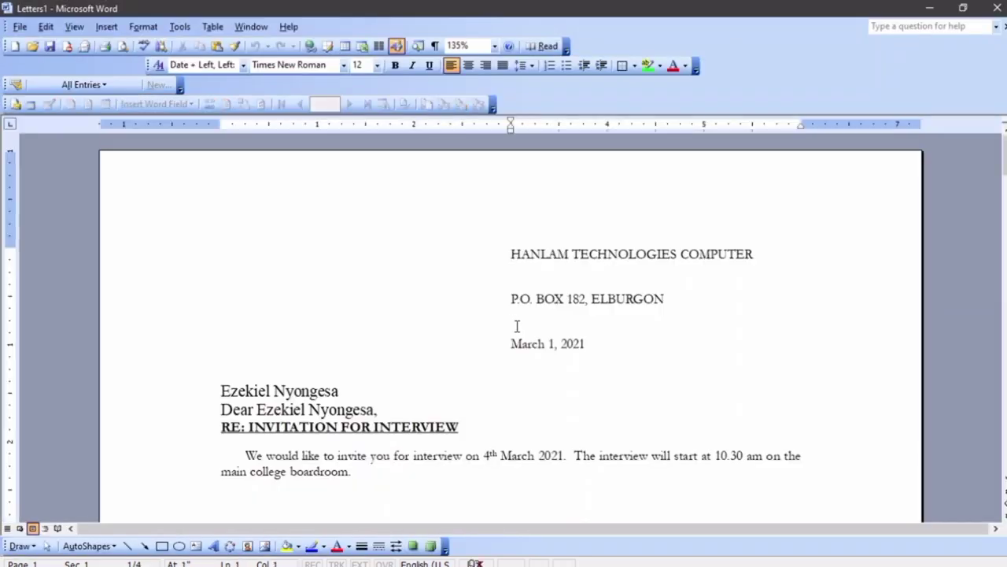
scroll(513, 322, down, 20)
scroll(519, 326, down, 4)
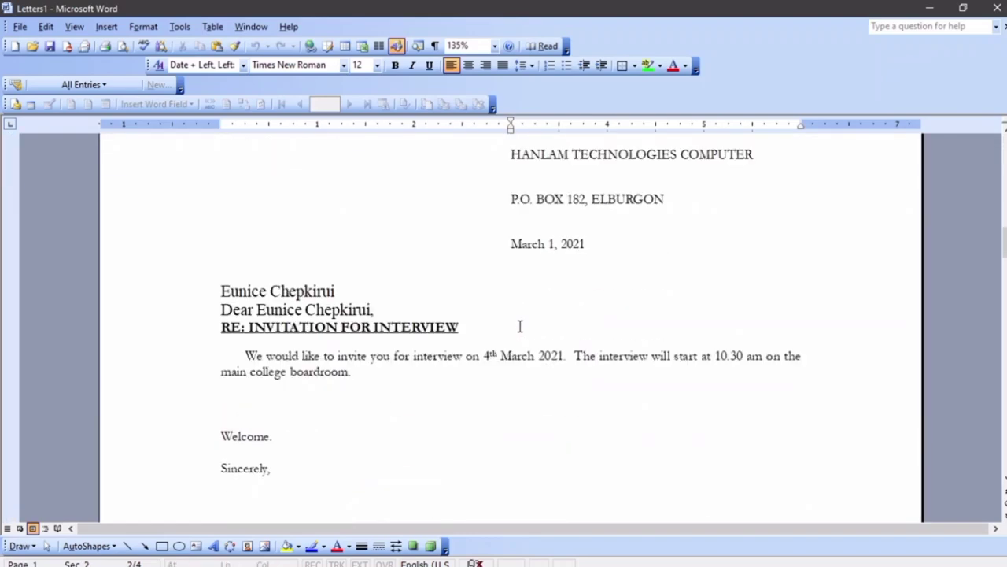
scroll(520, 326, down, 20)
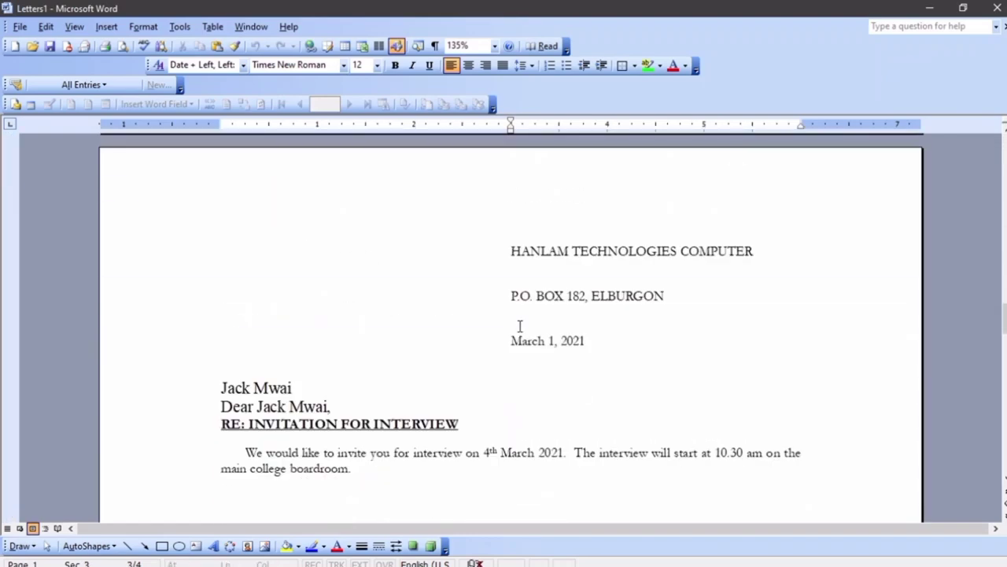
scroll(520, 326, down, 12)
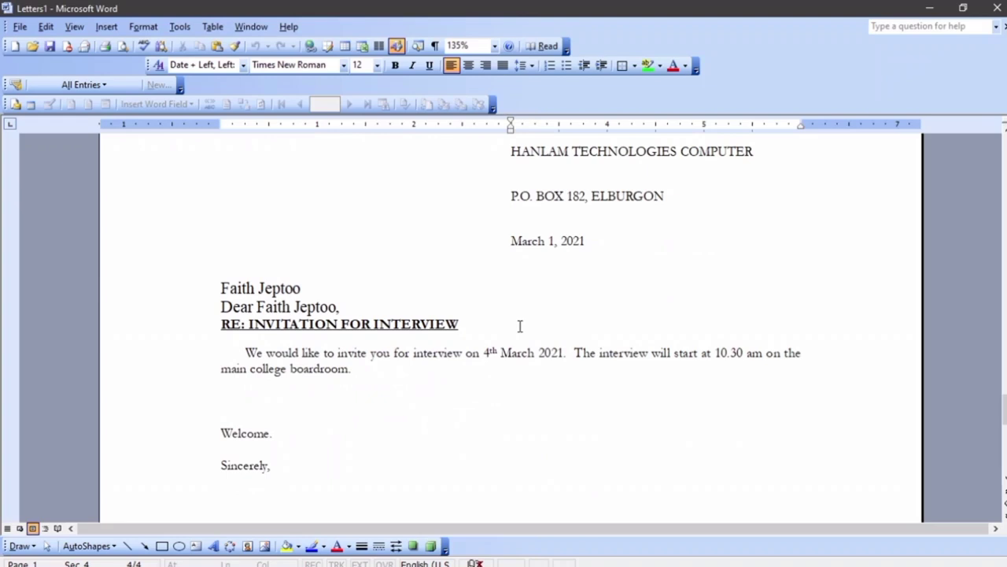
scroll(519, 326, down, 10)
scroll(520, 326, up, 17)
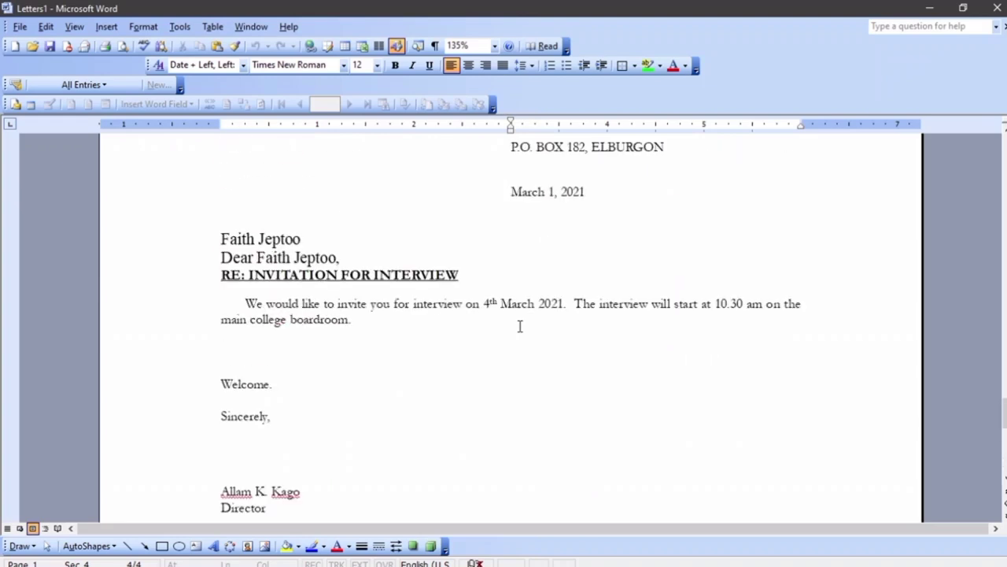
scroll(519, 326, up, 20)
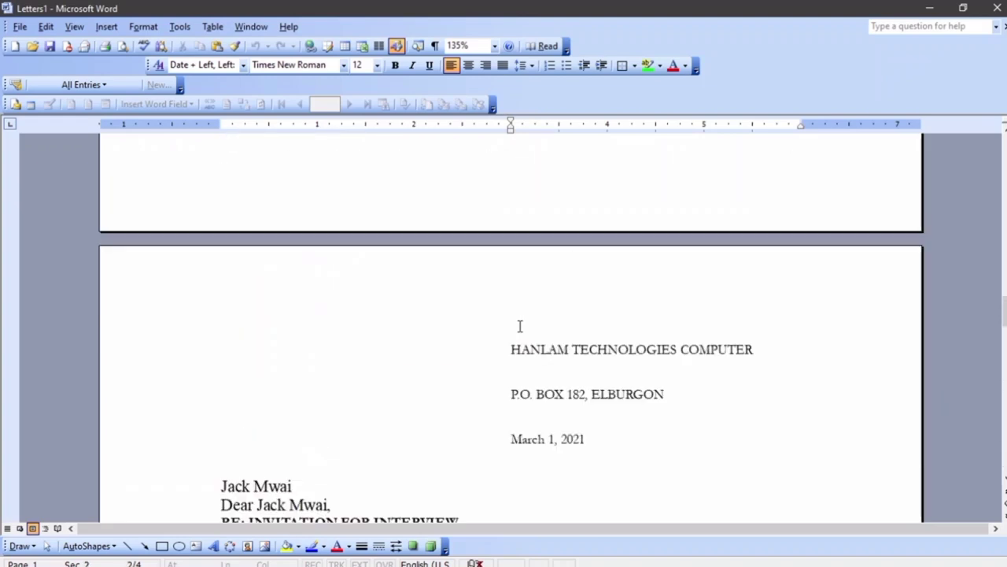
scroll(520, 326, up, 20)
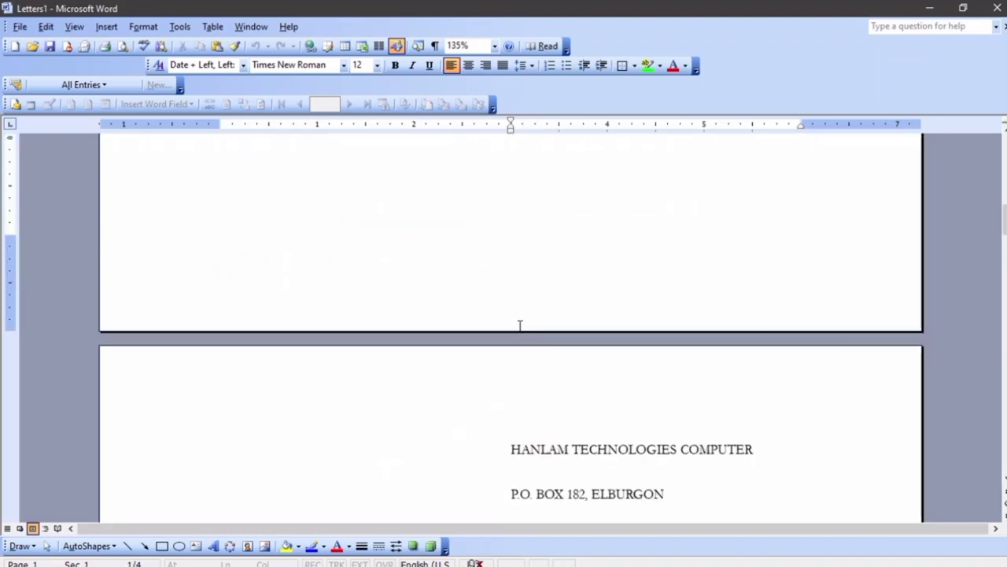
scroll(520, 326, up, 12)
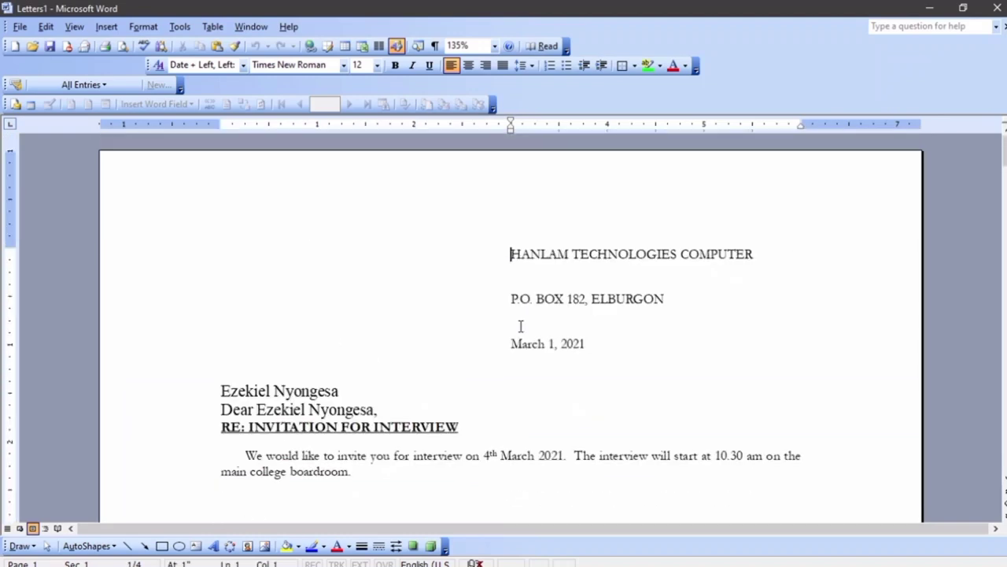
scroll(520, 326, down, 3)
scroll(520, 326, down, 8)
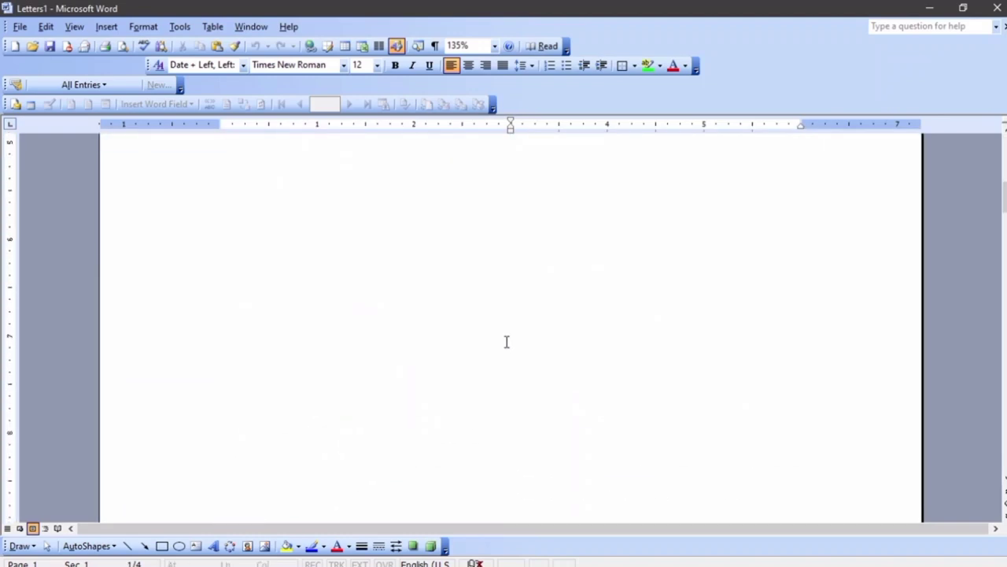